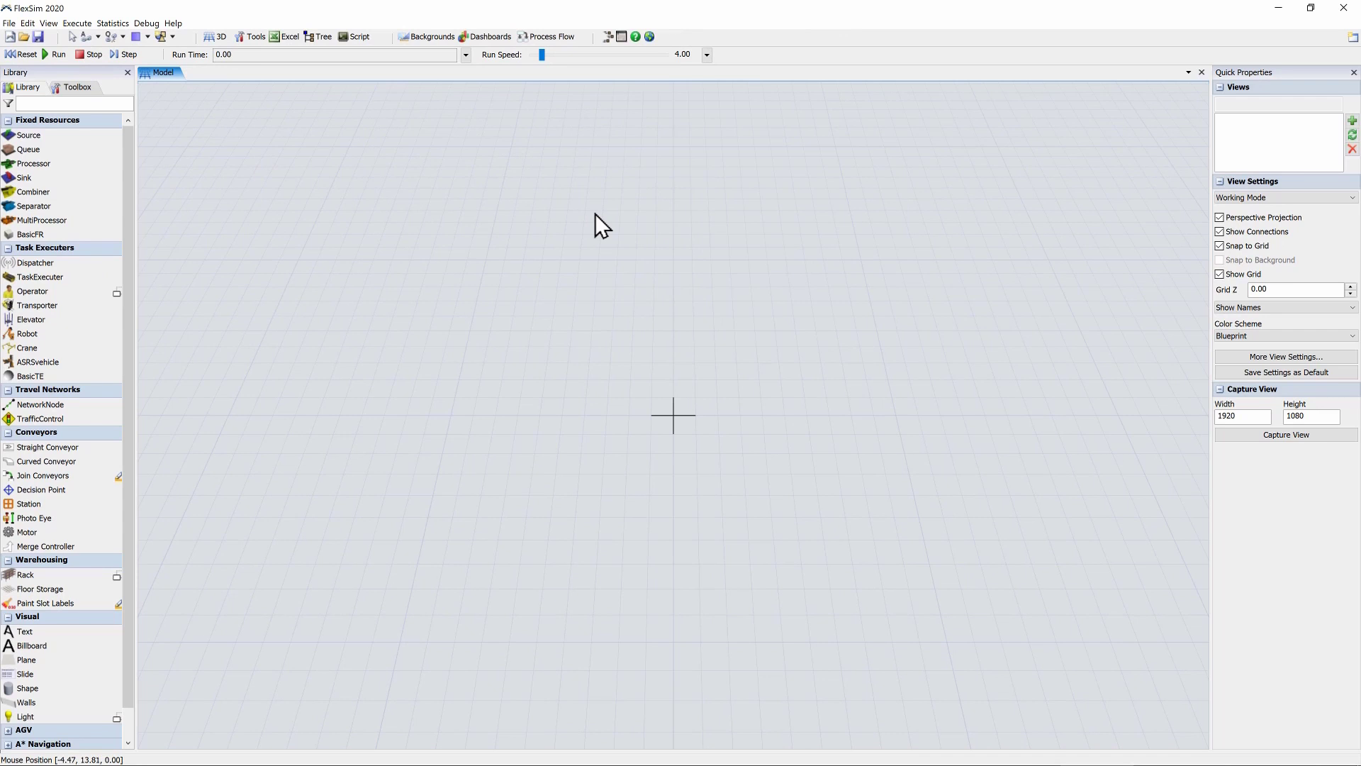
Add a General Process Flow and close the 3D model view so only the process flow stays open
click(561, 36)
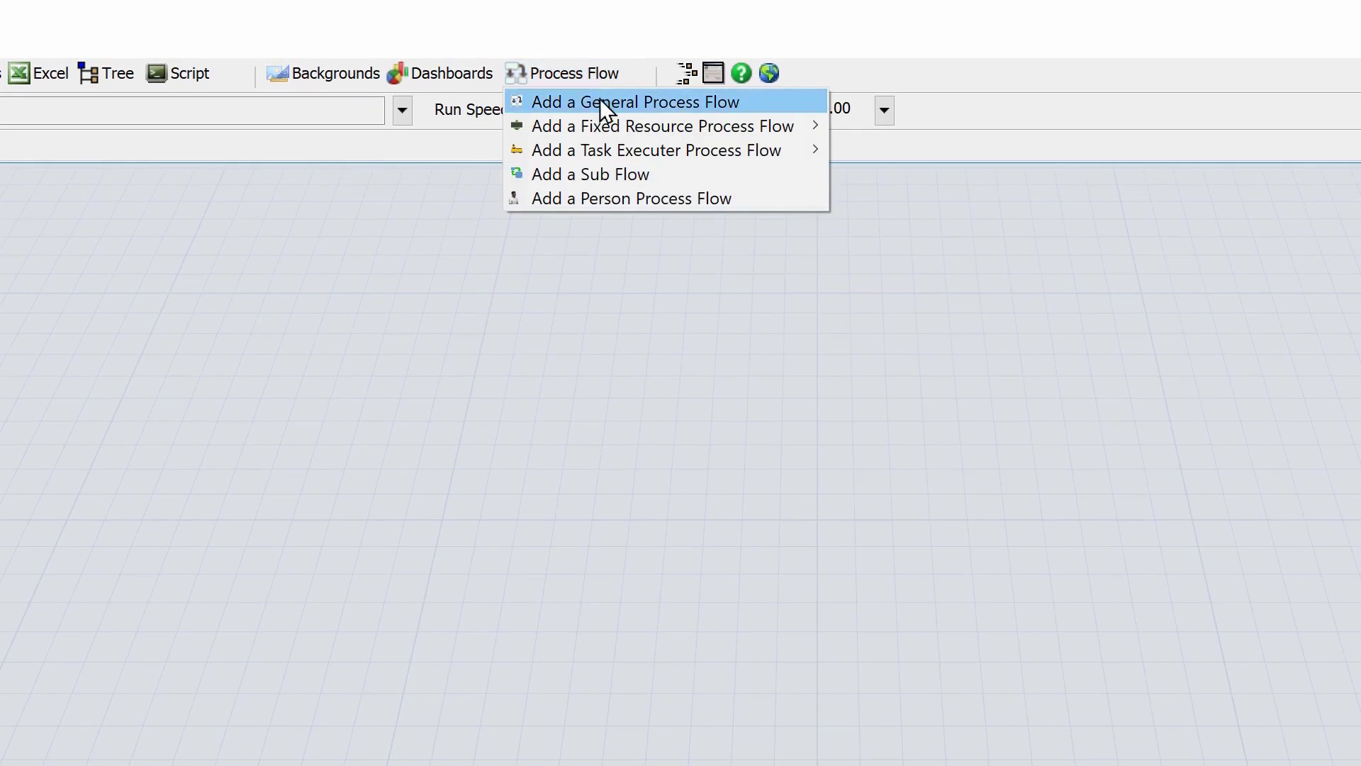
click(601, 101)
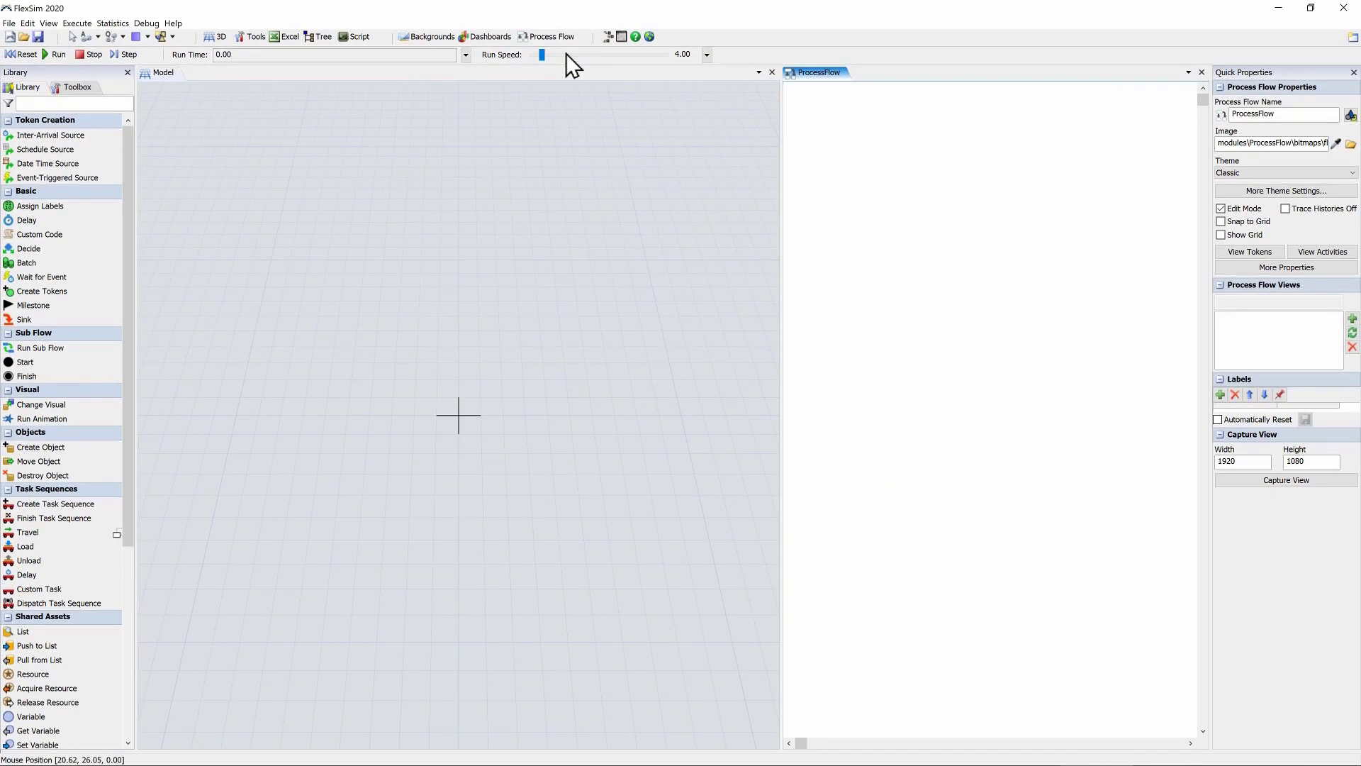
click(772, 73)
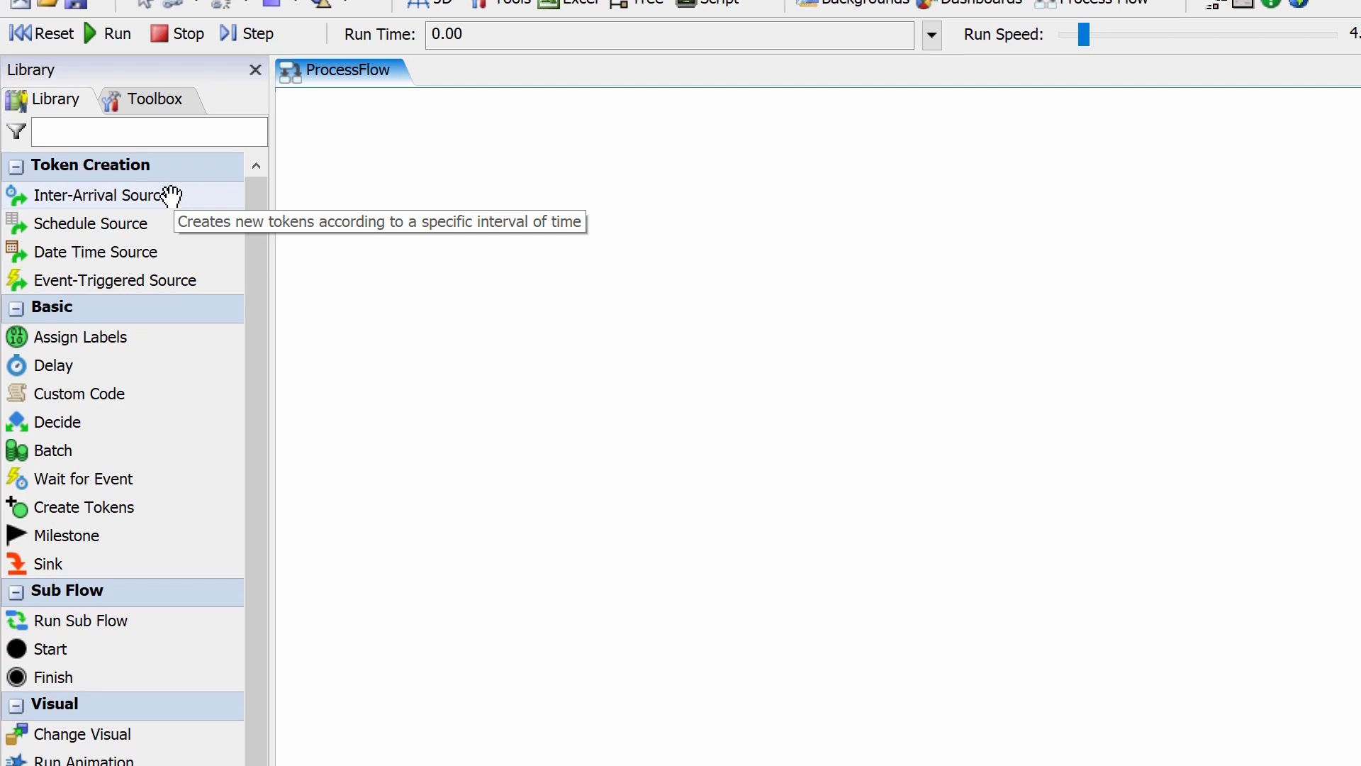
Add an Inter-Arrival Source, a Delay and a Sink to the process flow, aligned one below the other in a column
drag(172, 196, 638, 343)
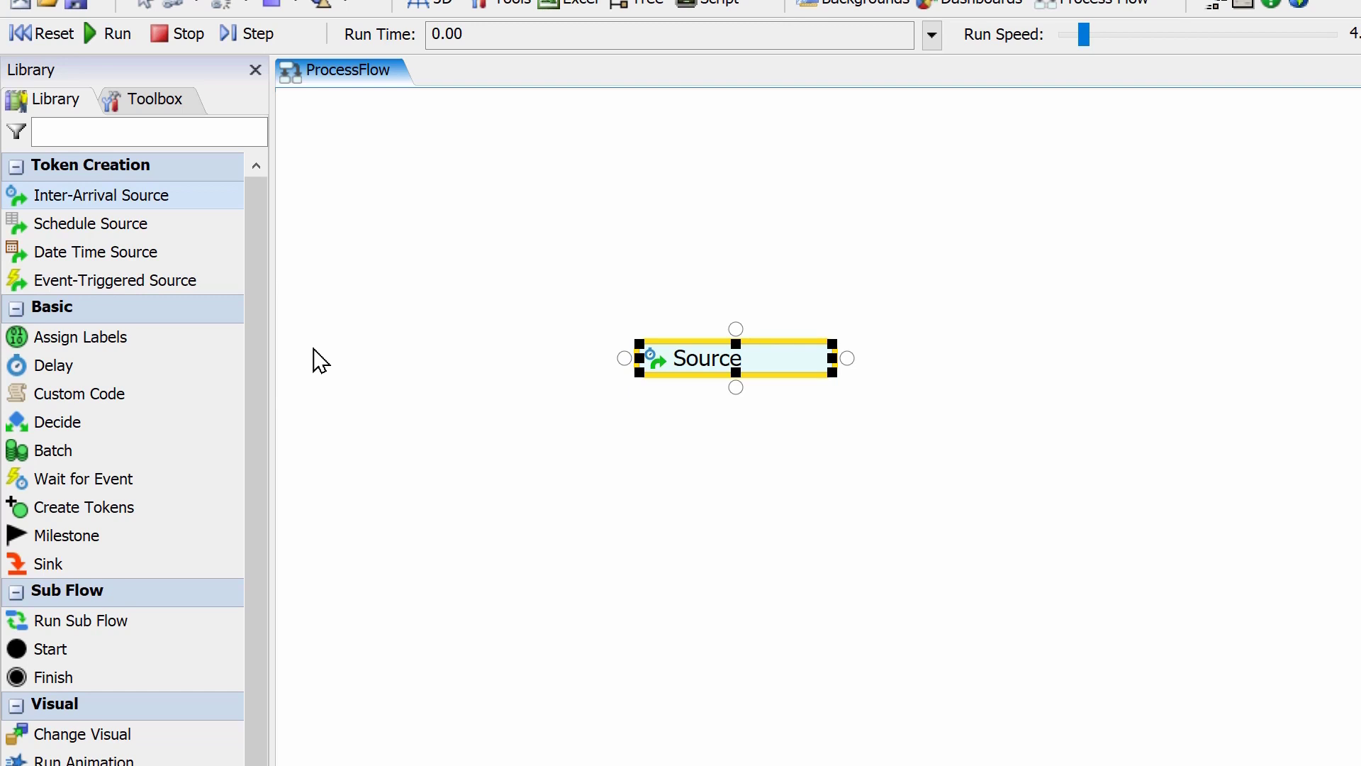
drag(97, 363, 662, 499)
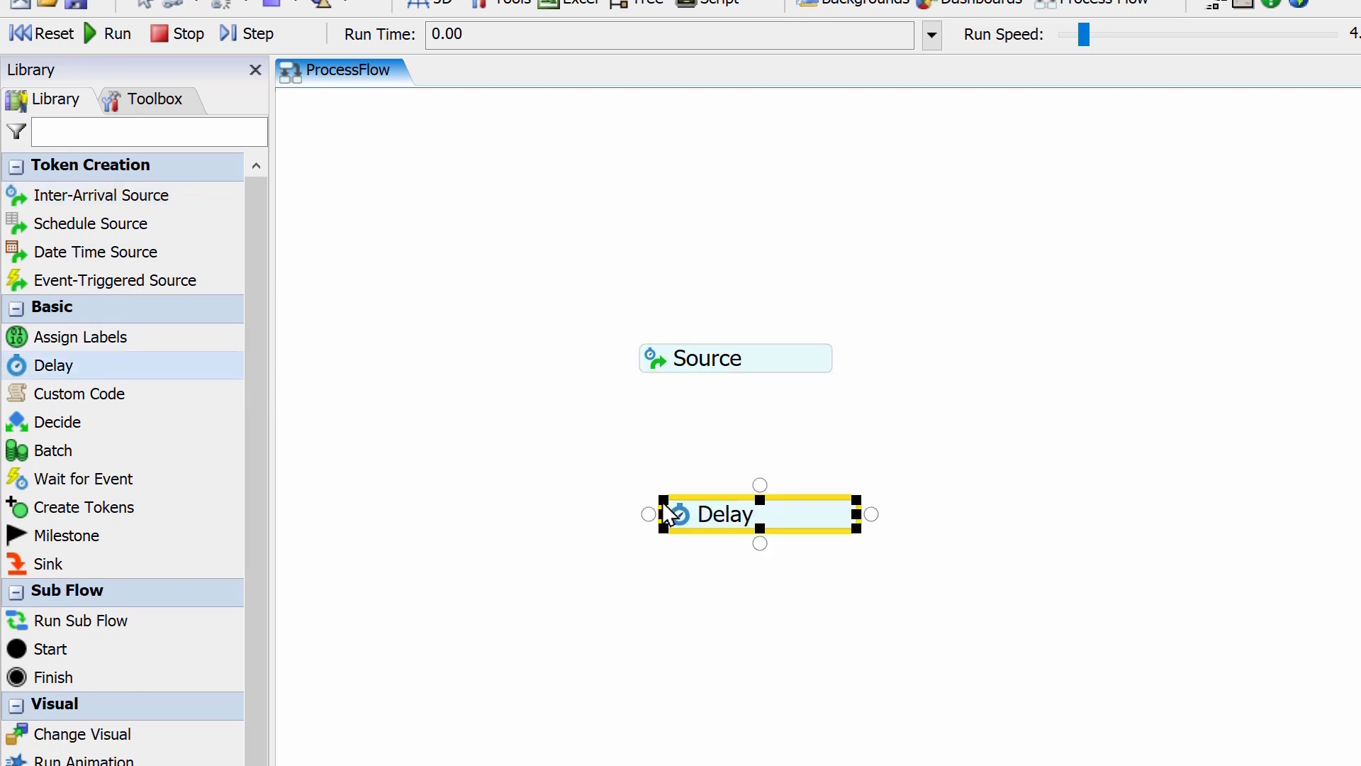
drag(70, 560, 645, 656)
drag(738, 517, 720, 506)
drag(711, 662, 701, 669)
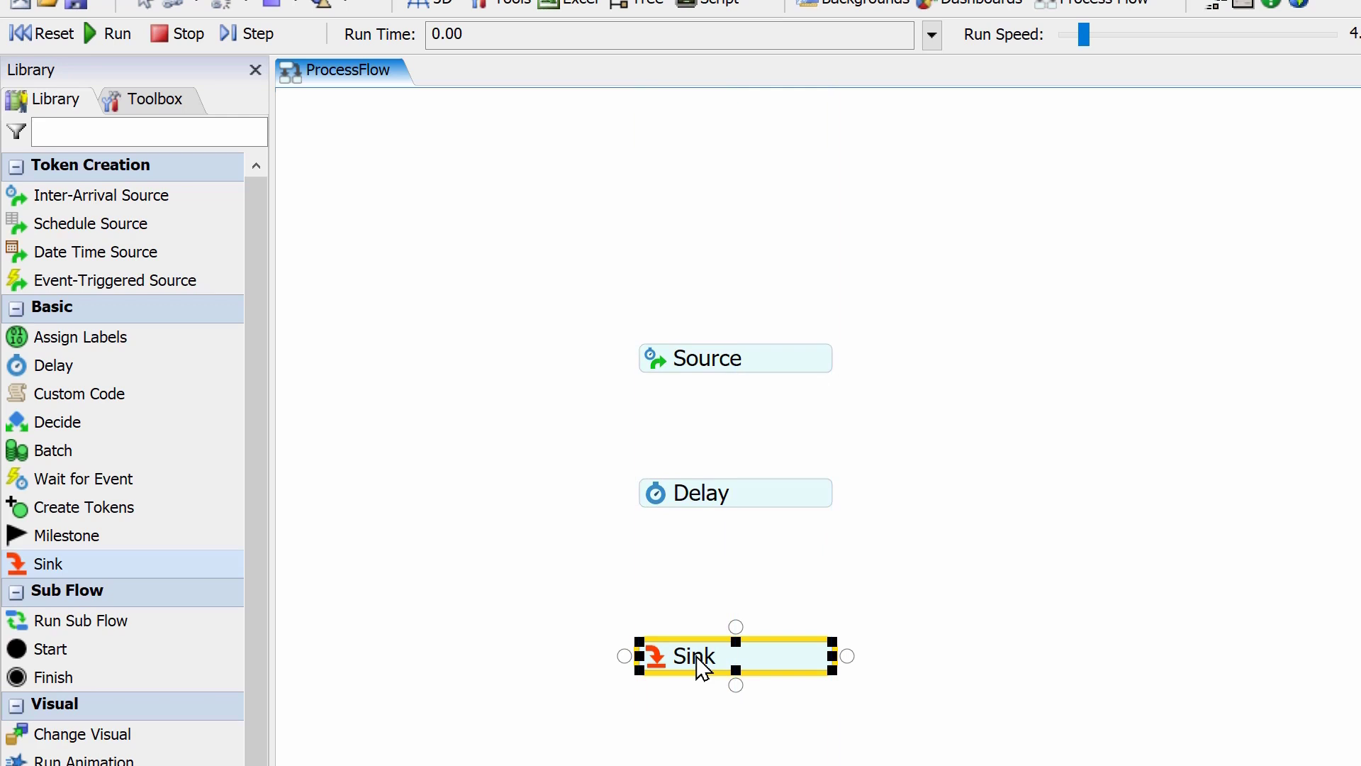
key(Up)
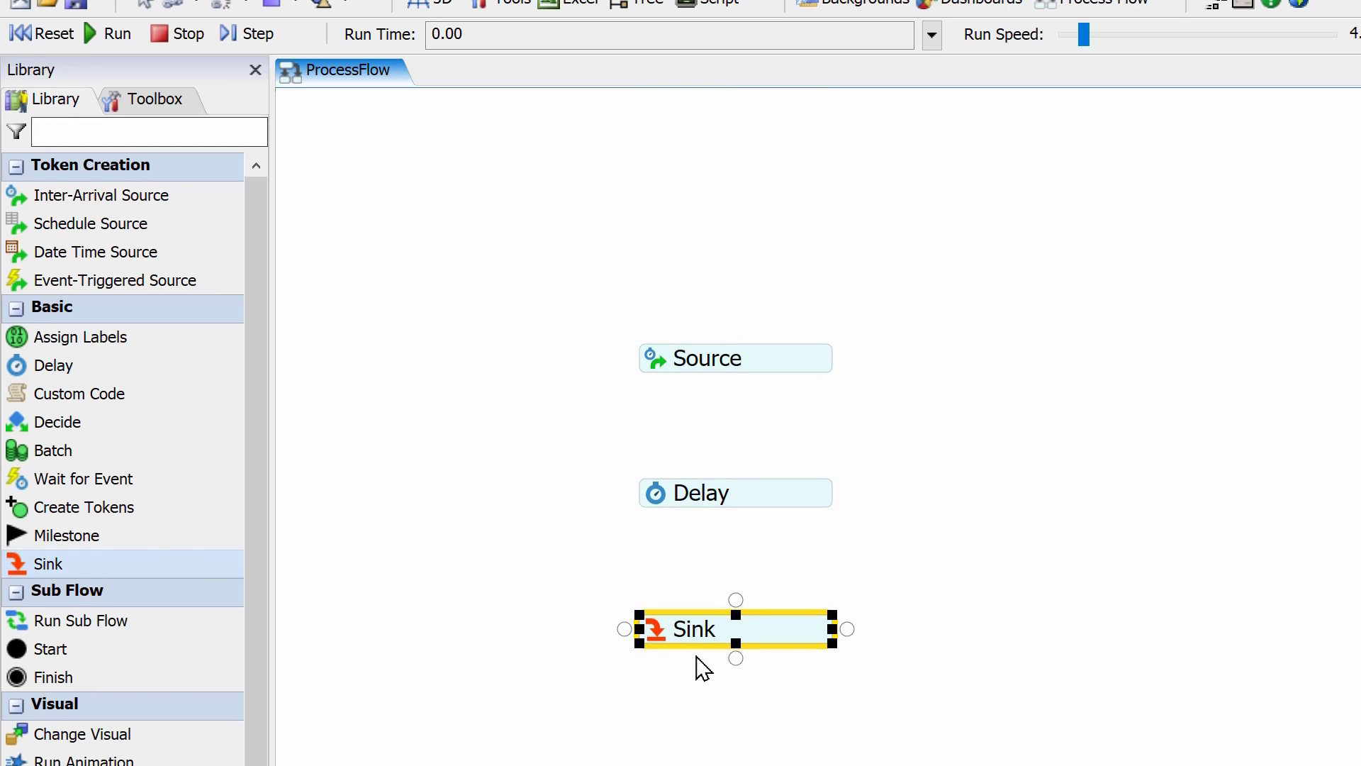
Run the unconnected flow by stepping through a few model events, and reset the model
click(111, 39)
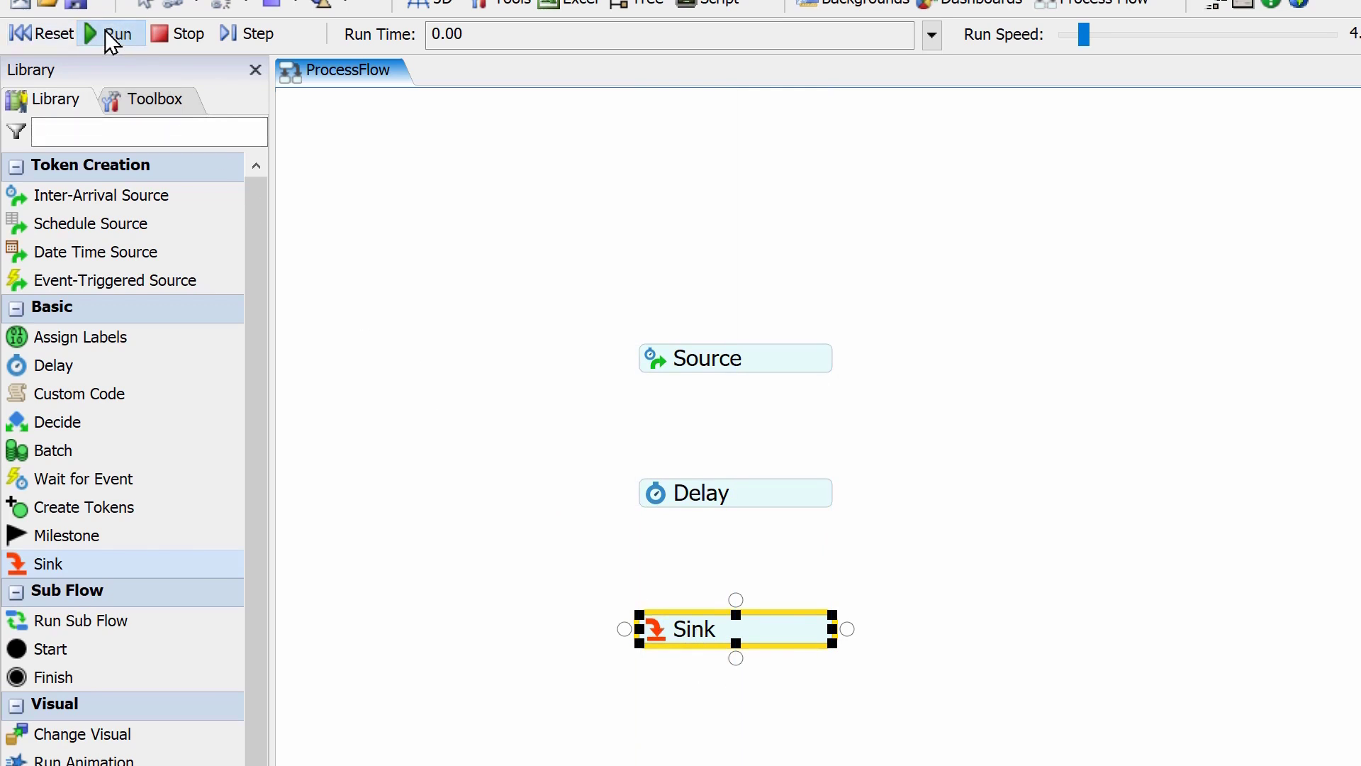
click(257, 35)
click(258, 35)
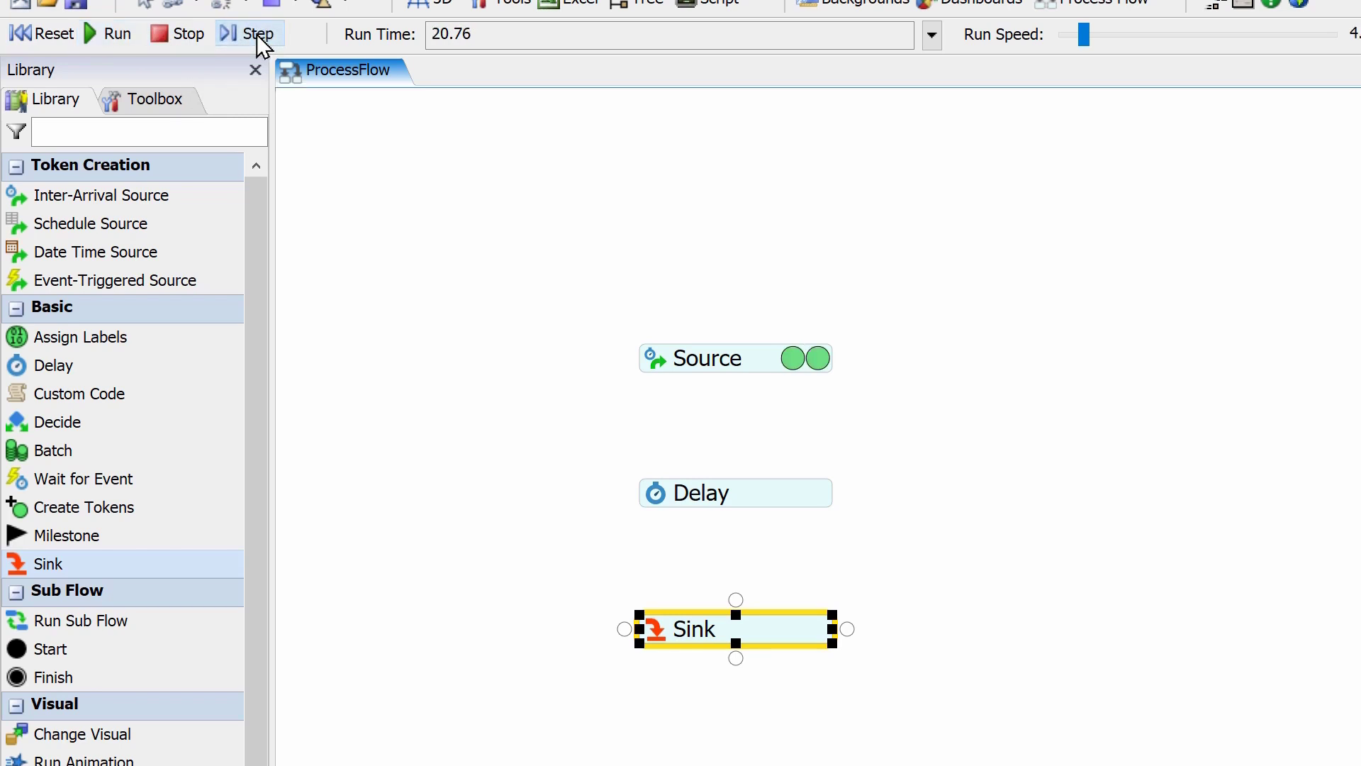
click(258, 35)
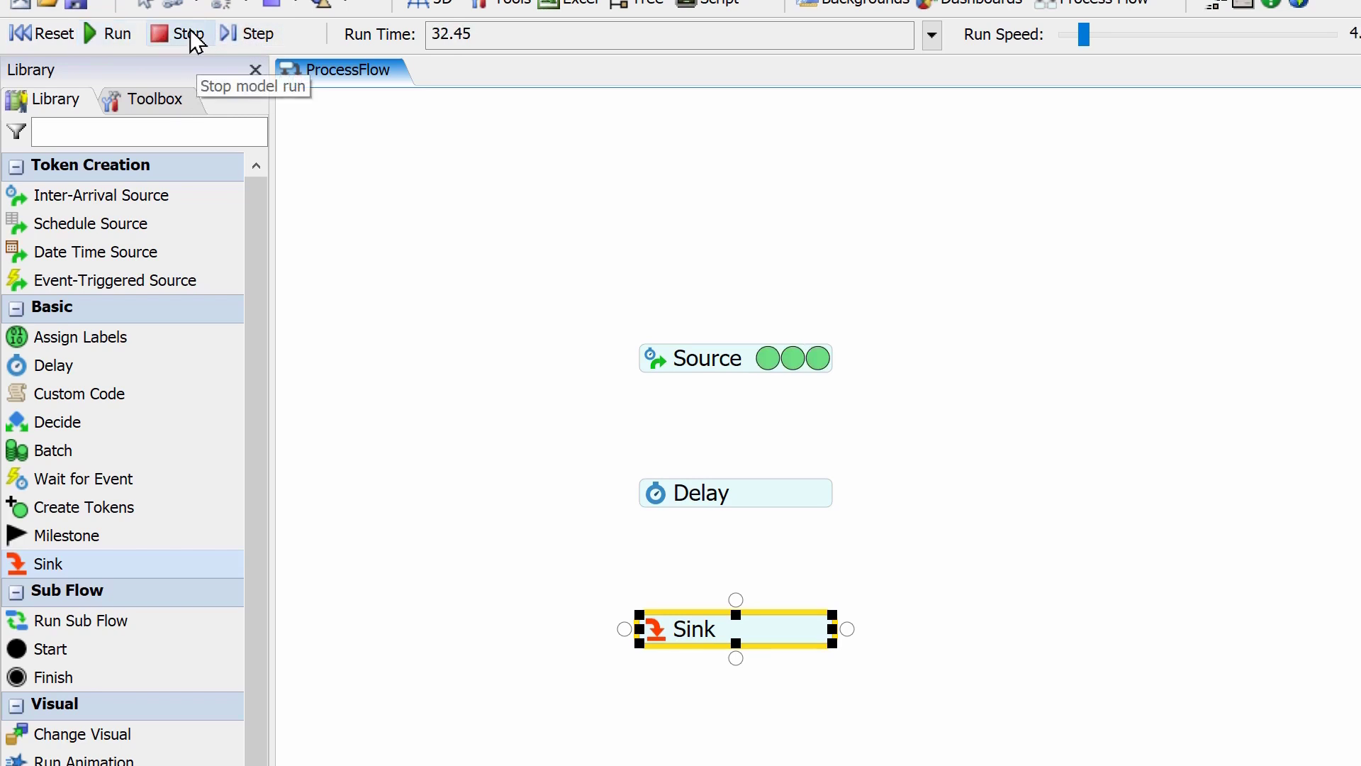
click(192, 34)
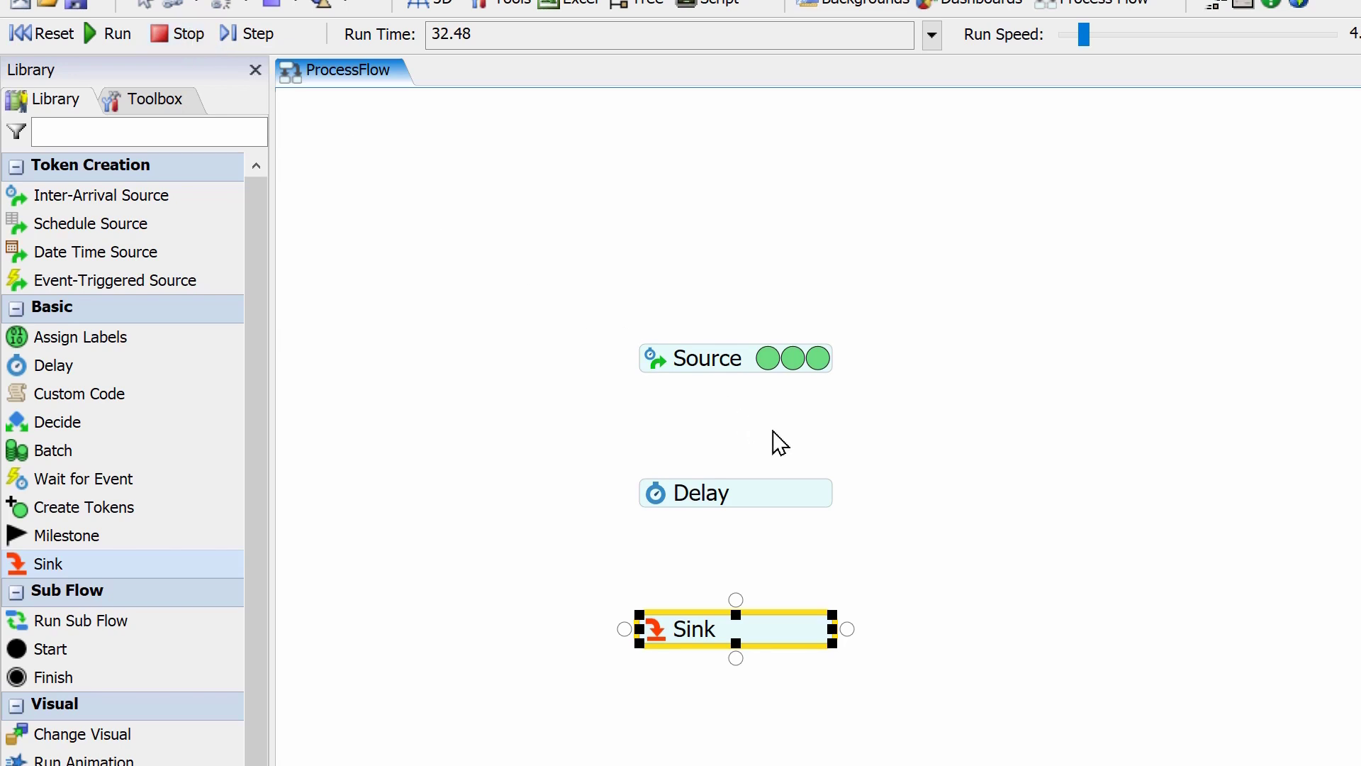
click(780, 443)
click(57, 35)
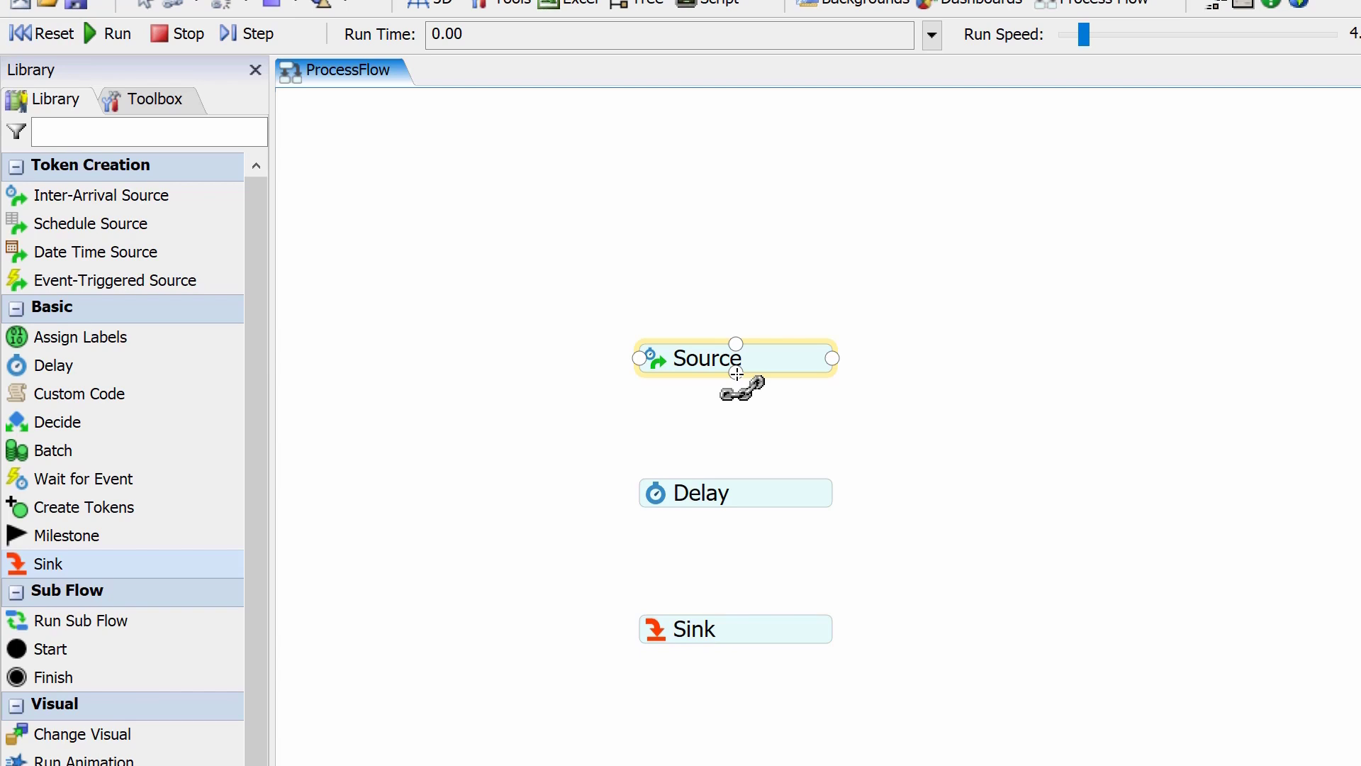
Connect the Source to the Delay and the Delay to the Sink
drag(735, 373, 737, 488)
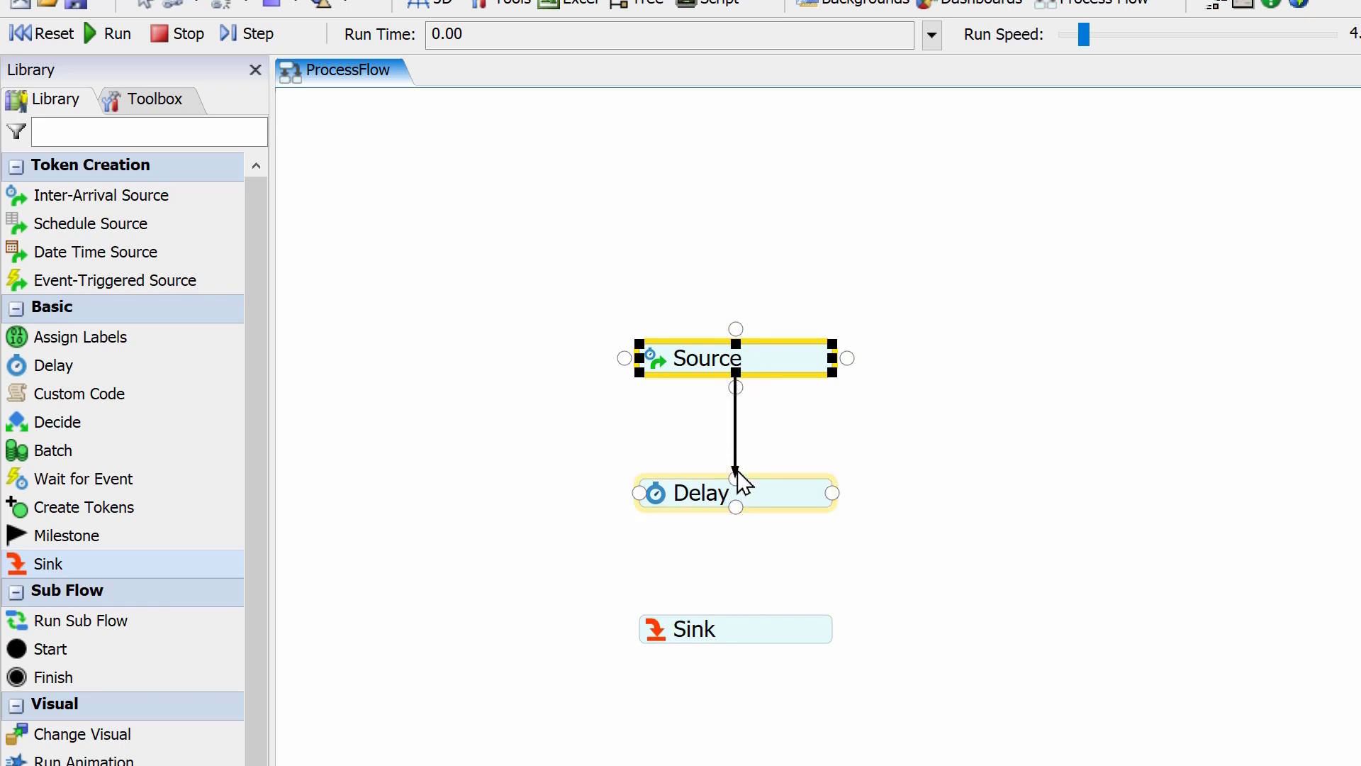
drag(735, 506, 734, 618)
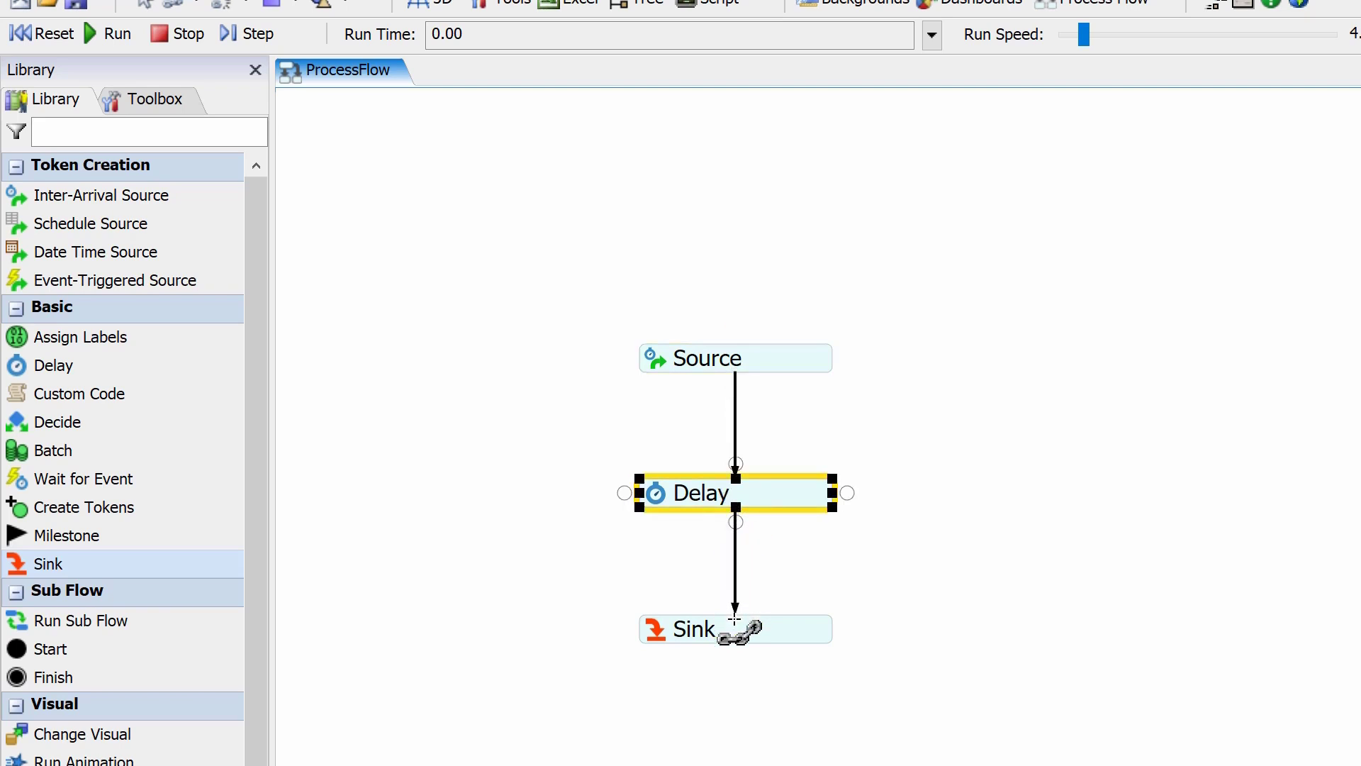
Examine the Delay activity's delay time and its exponential distribution parameters
click(657, 504)
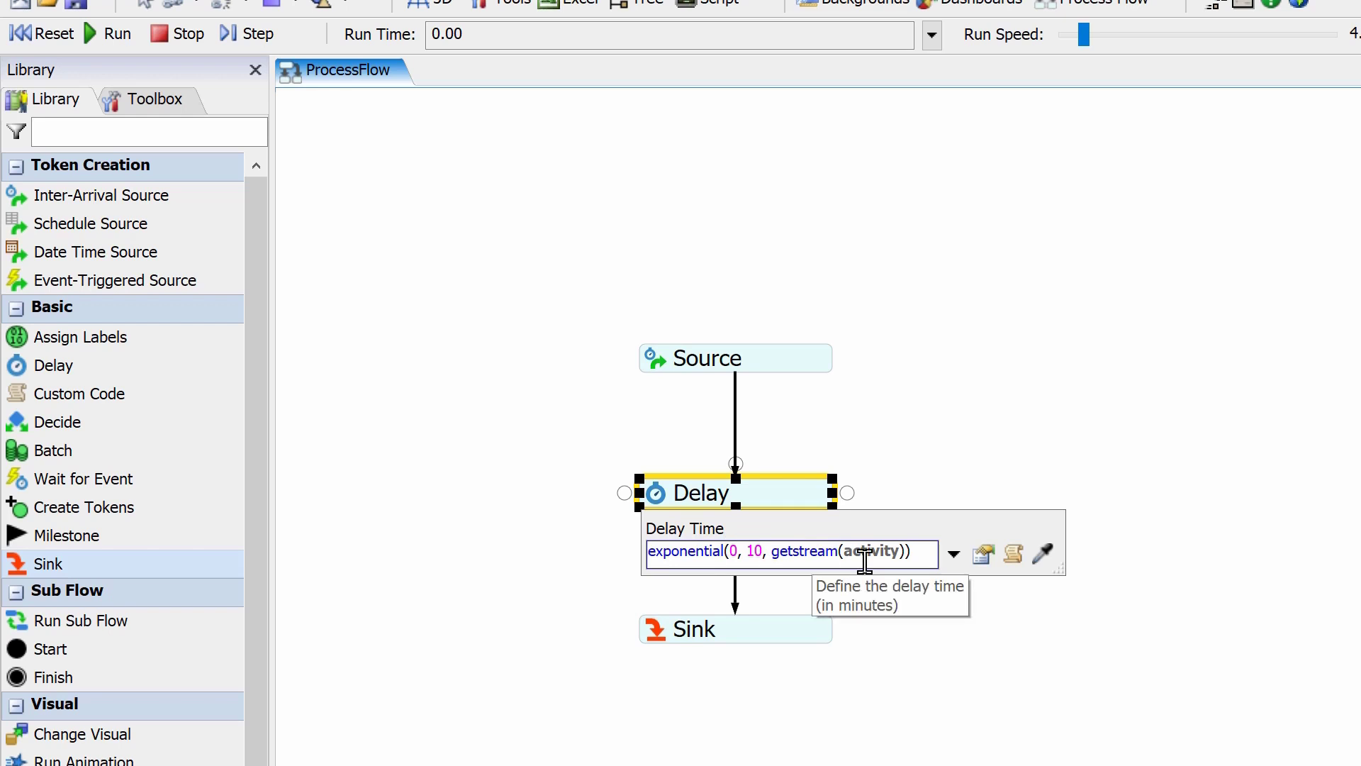
click(984, 555)
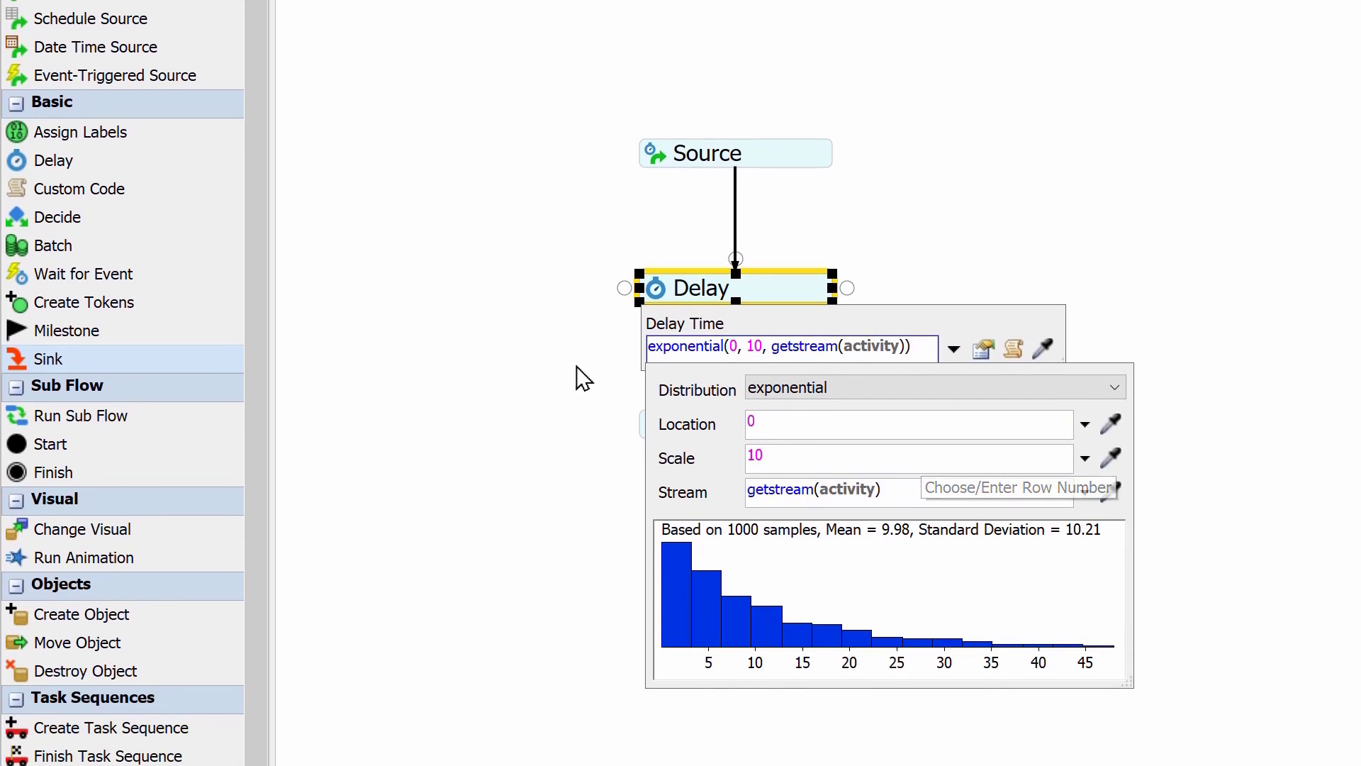
click(573, 564)
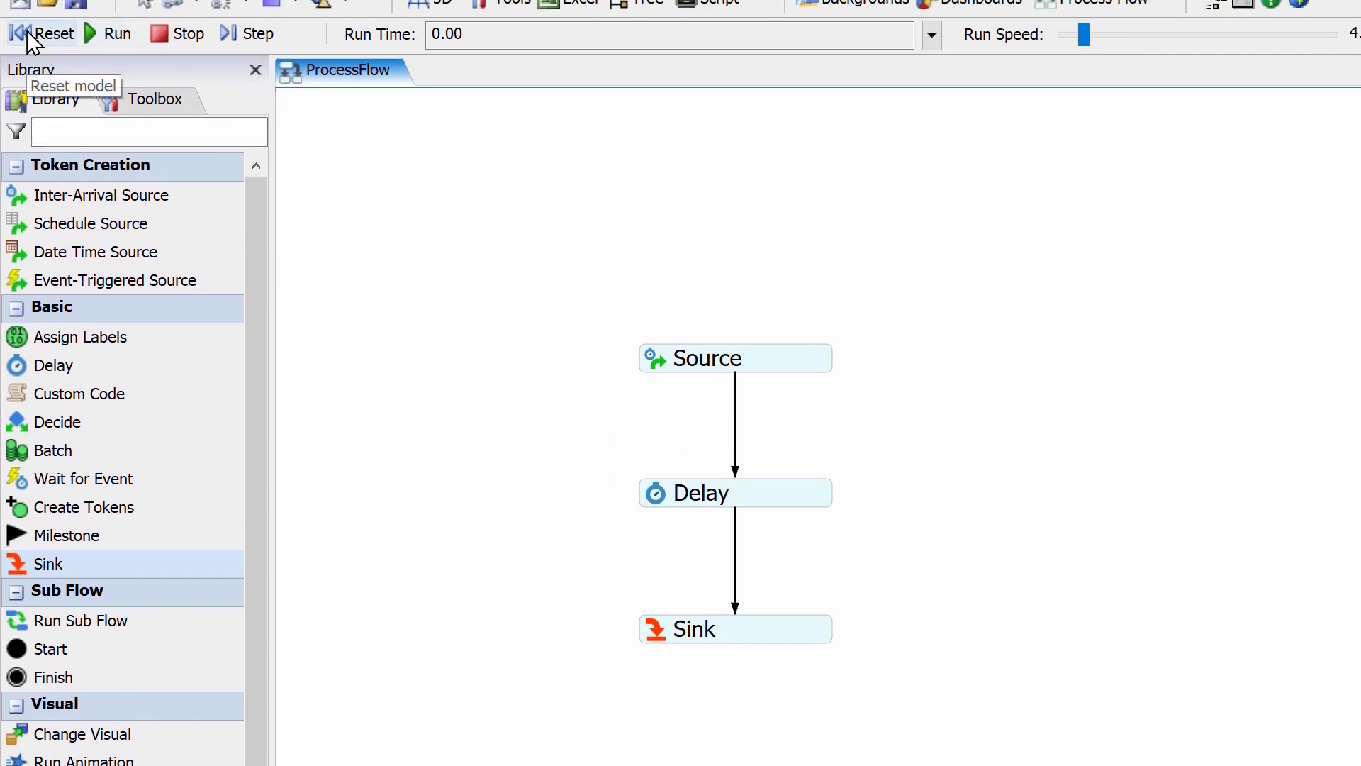
Reset and run the connected flow, stepping through model events to watch tokens pass through the Delay
click(31, 39)
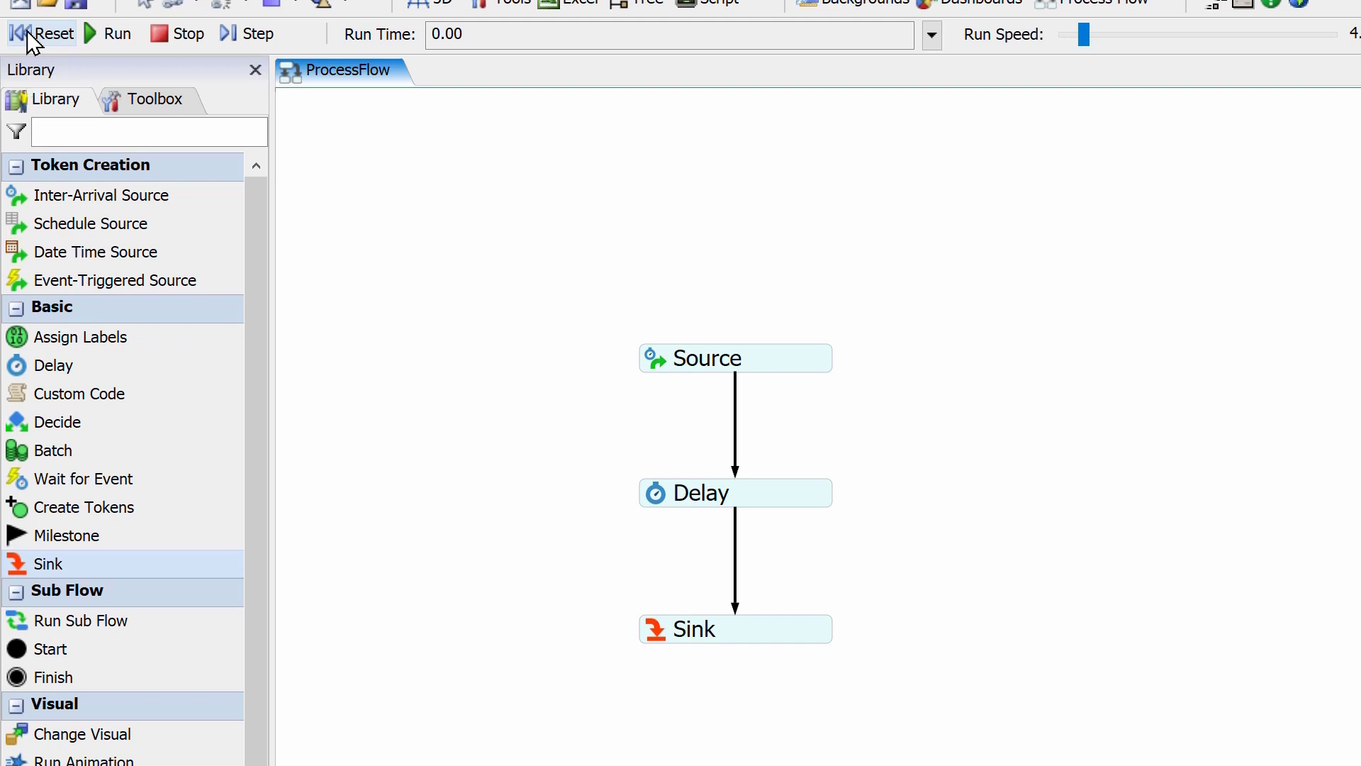
click(115, 37)
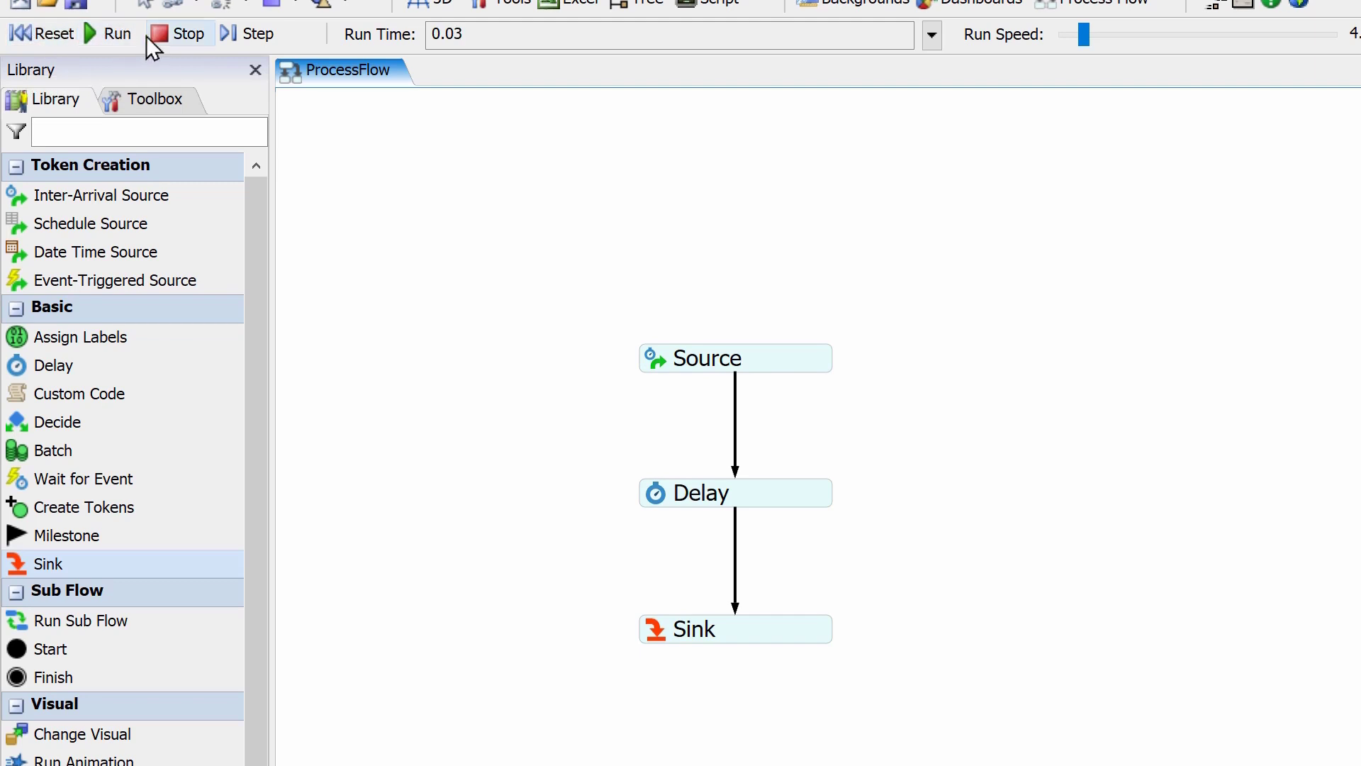
click(273, 34)
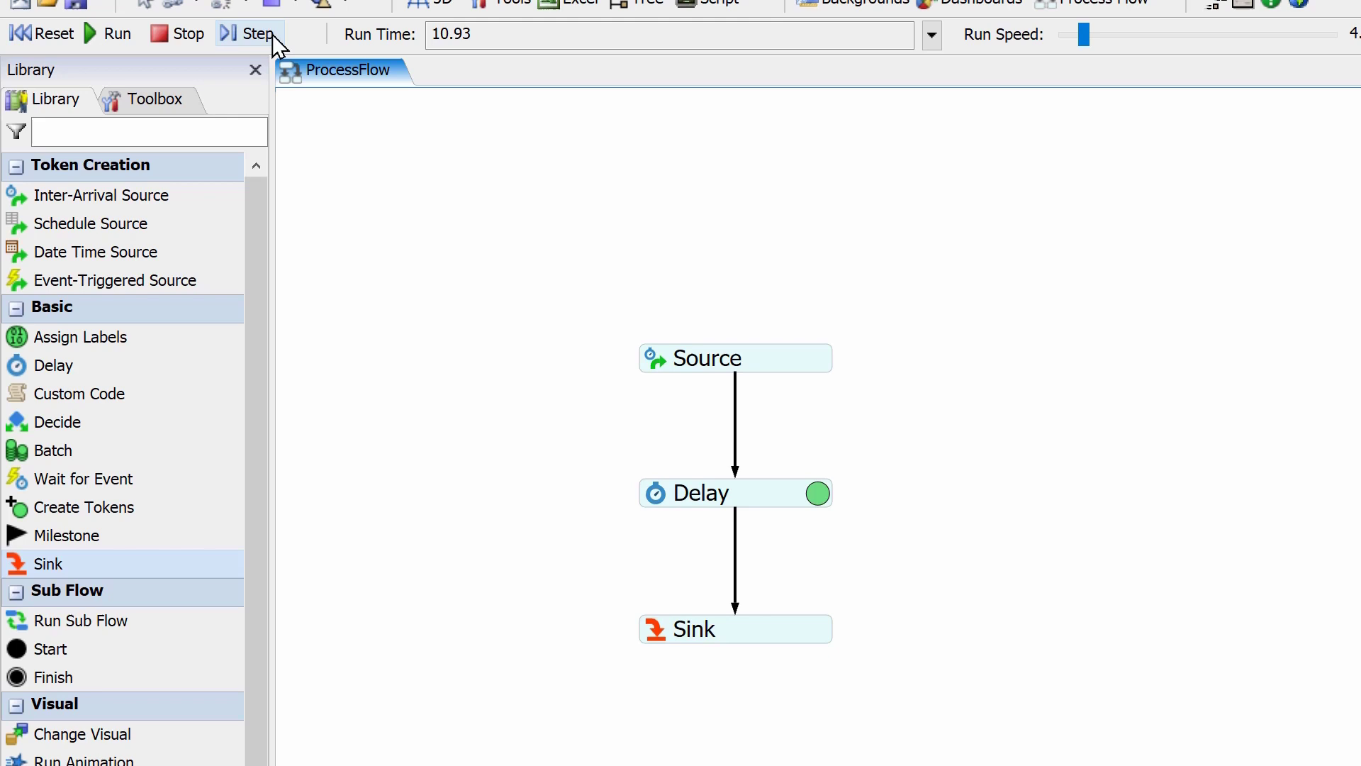
click(272, 34)
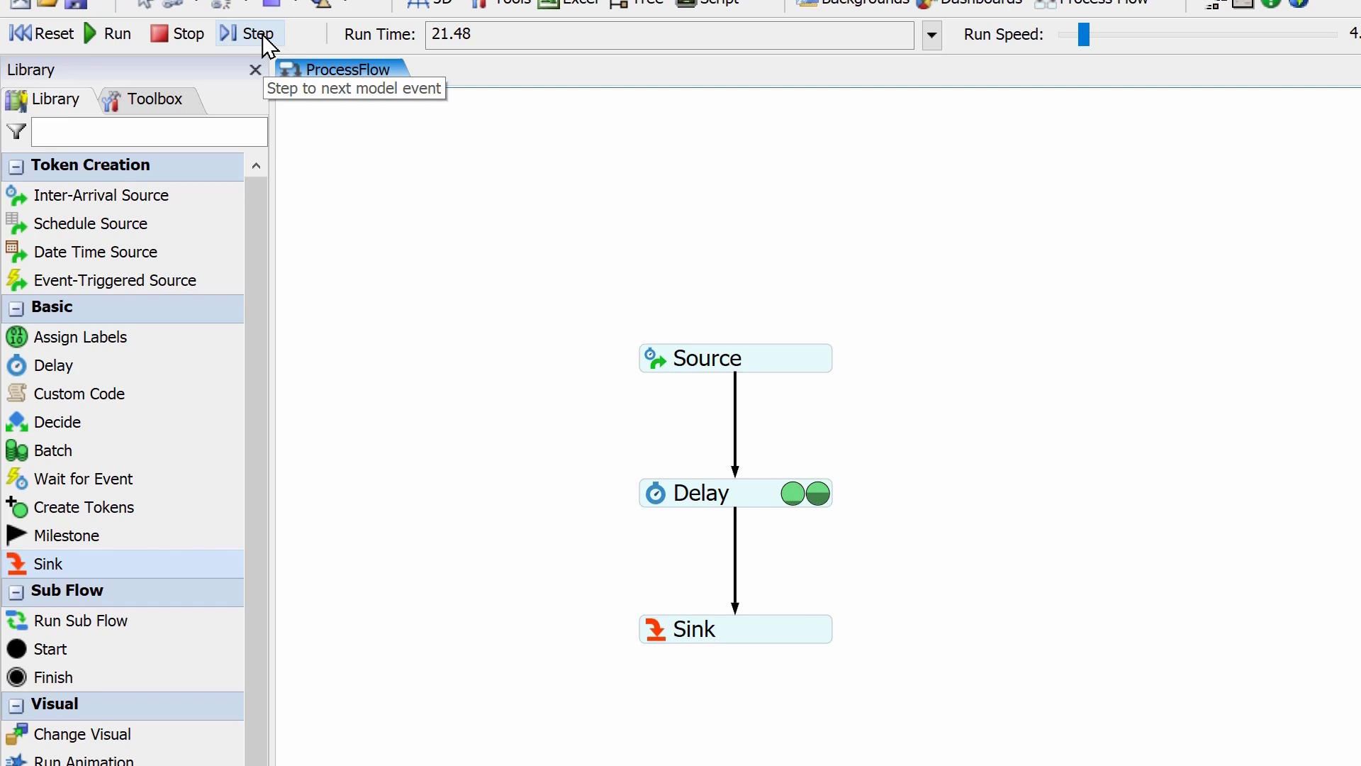
click(262, 34)
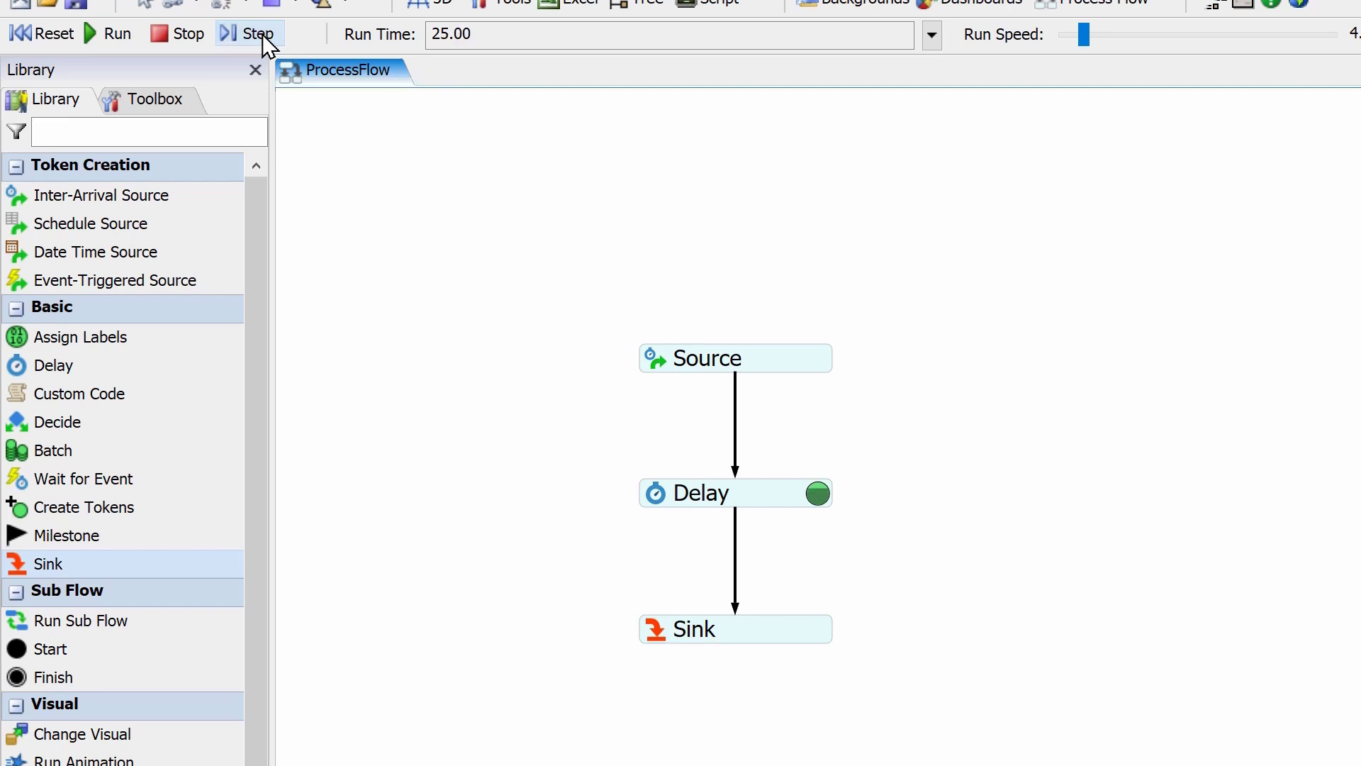
click(262, 34)
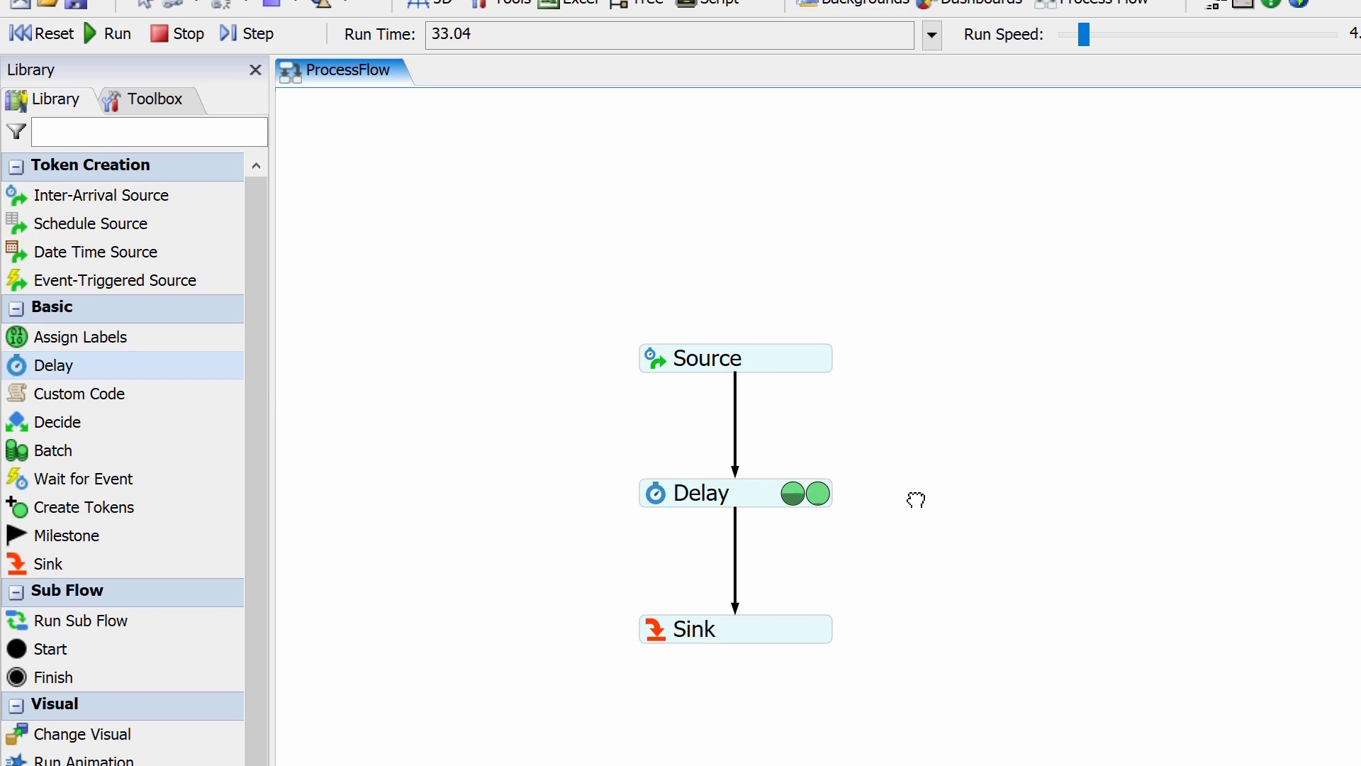
Add a second Delay beside the first one, reset the model and level the new activity with its neighbour
mouse_move(916, 500)
mouse_down()
mouse_move(936, 489)
mouse_move(918, 480)
mouse_move(925, 500)
mouse_up()
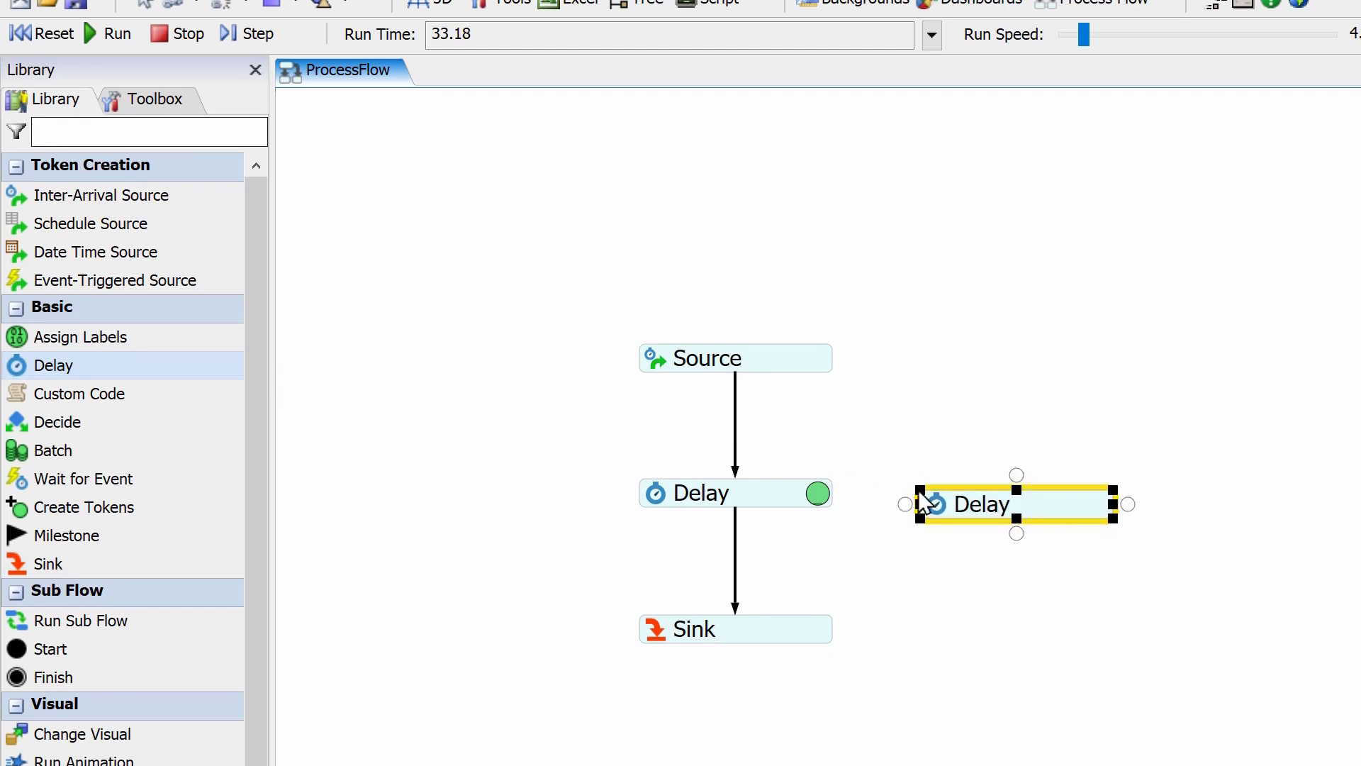
click(66, 37)
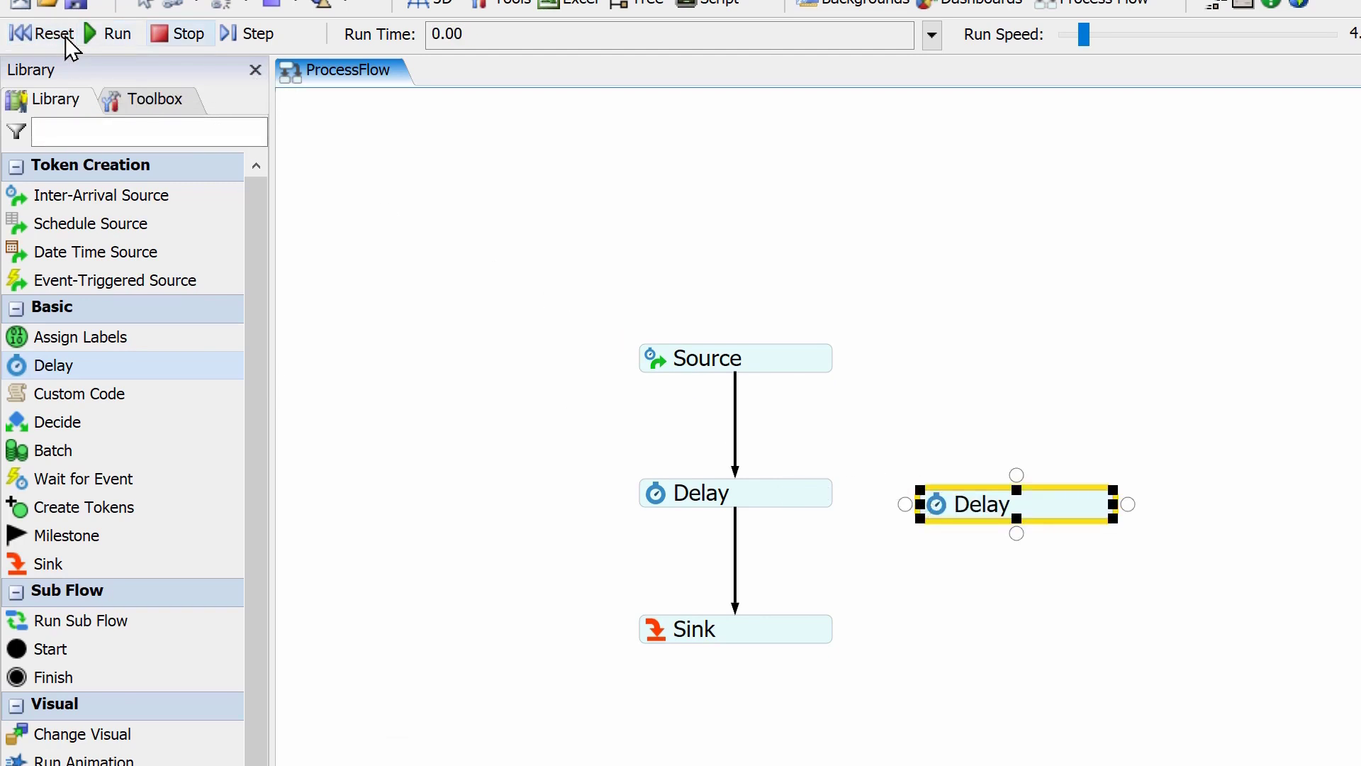
drag(965, 504, 965, 498)
Try to connect the Source to the second Delay, and reconnect the Source to the first Delay
drag(796, 386, 1006, 493)
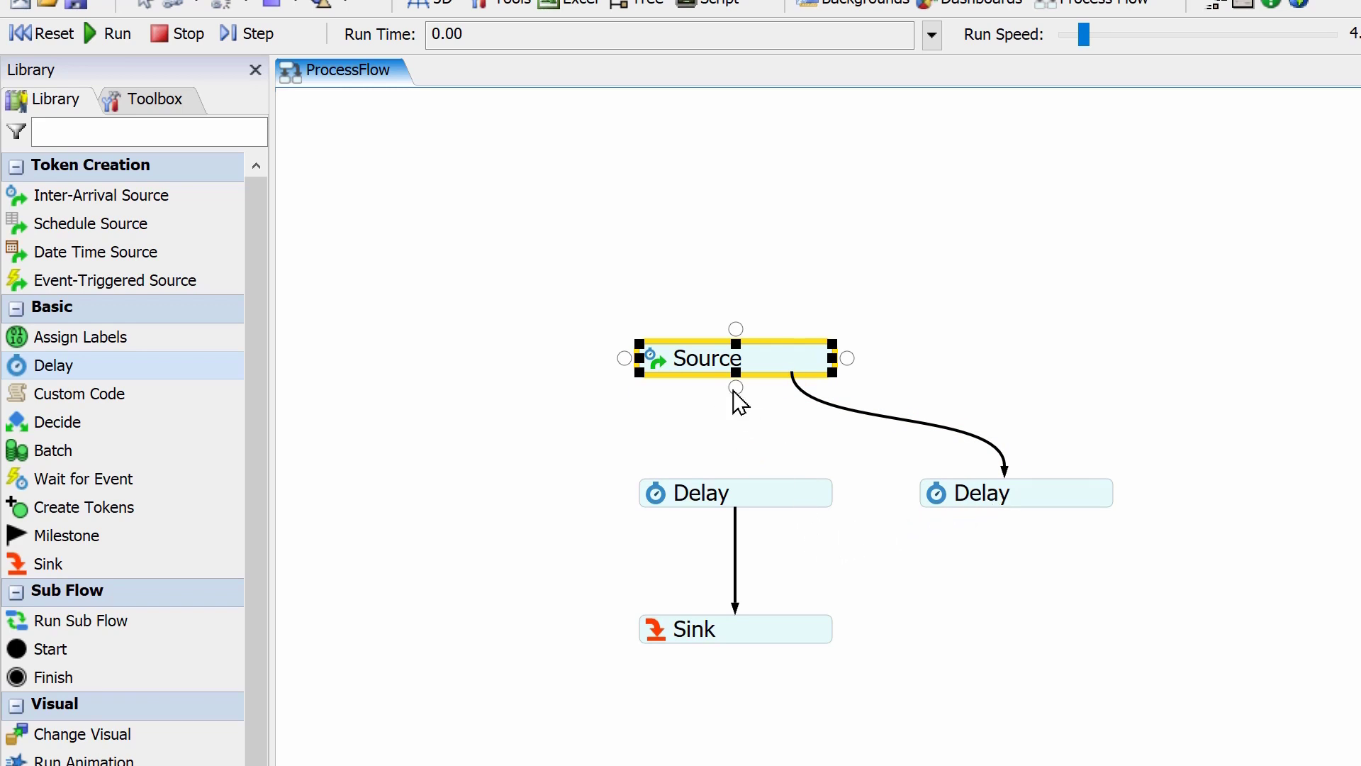
drag(734, 388, 738, 495)
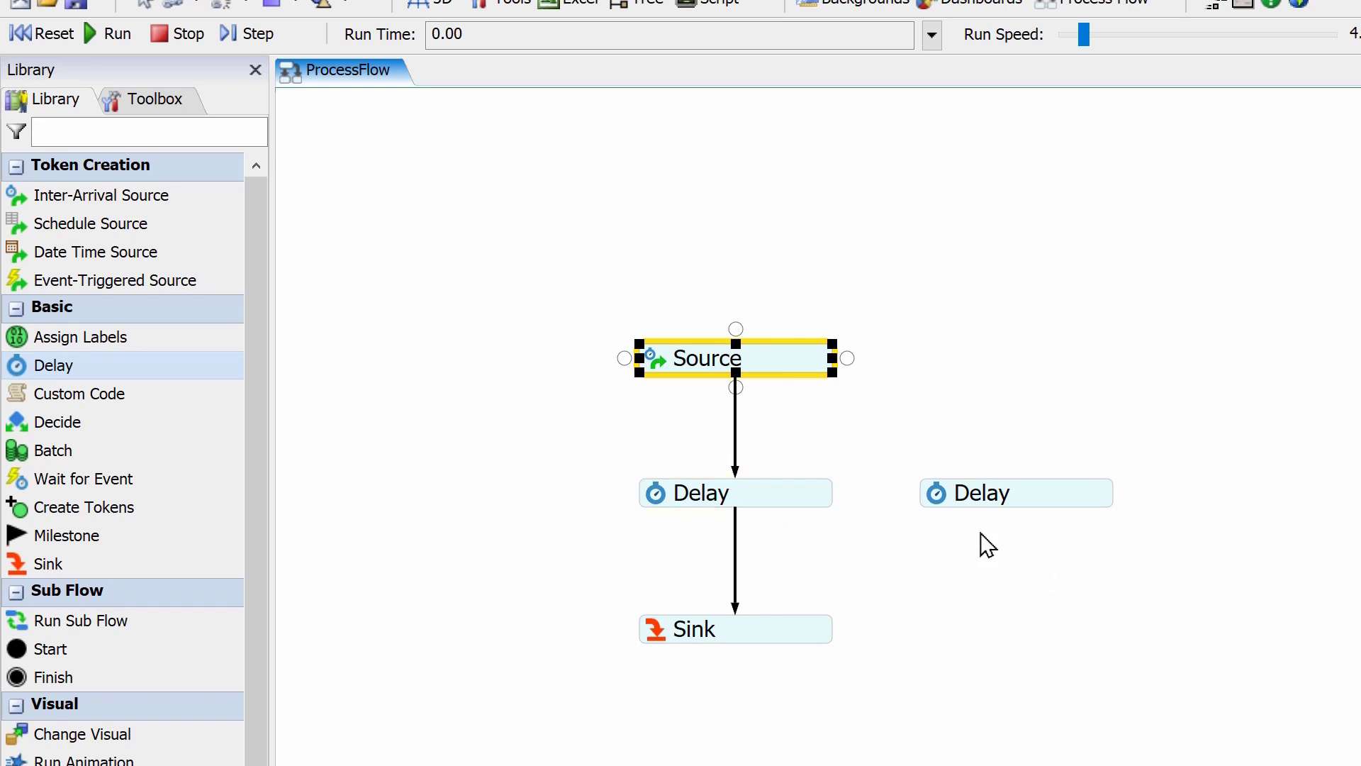
Move the Source higher and add a Decide activity between it and the first Delay, aligned with the column
drag(779, 367, 784, 263)
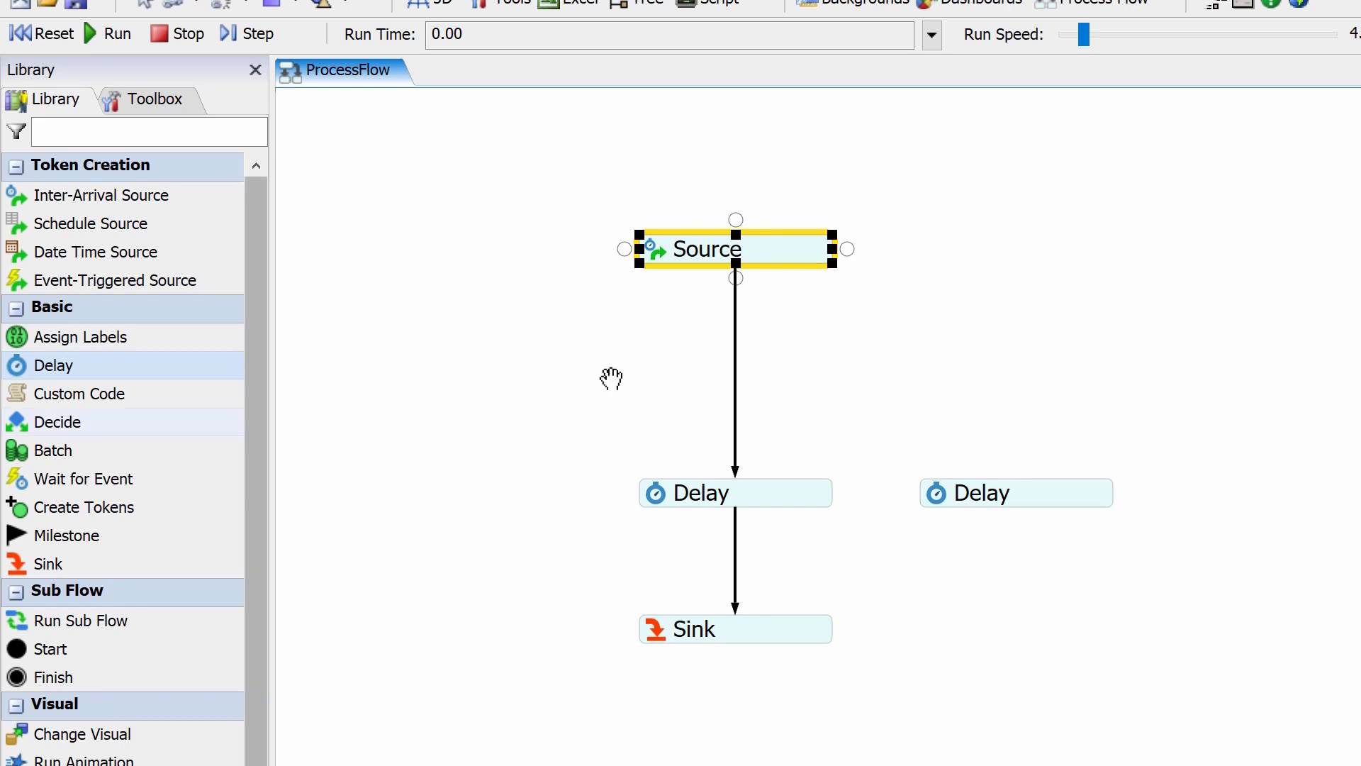
click(48, 423)
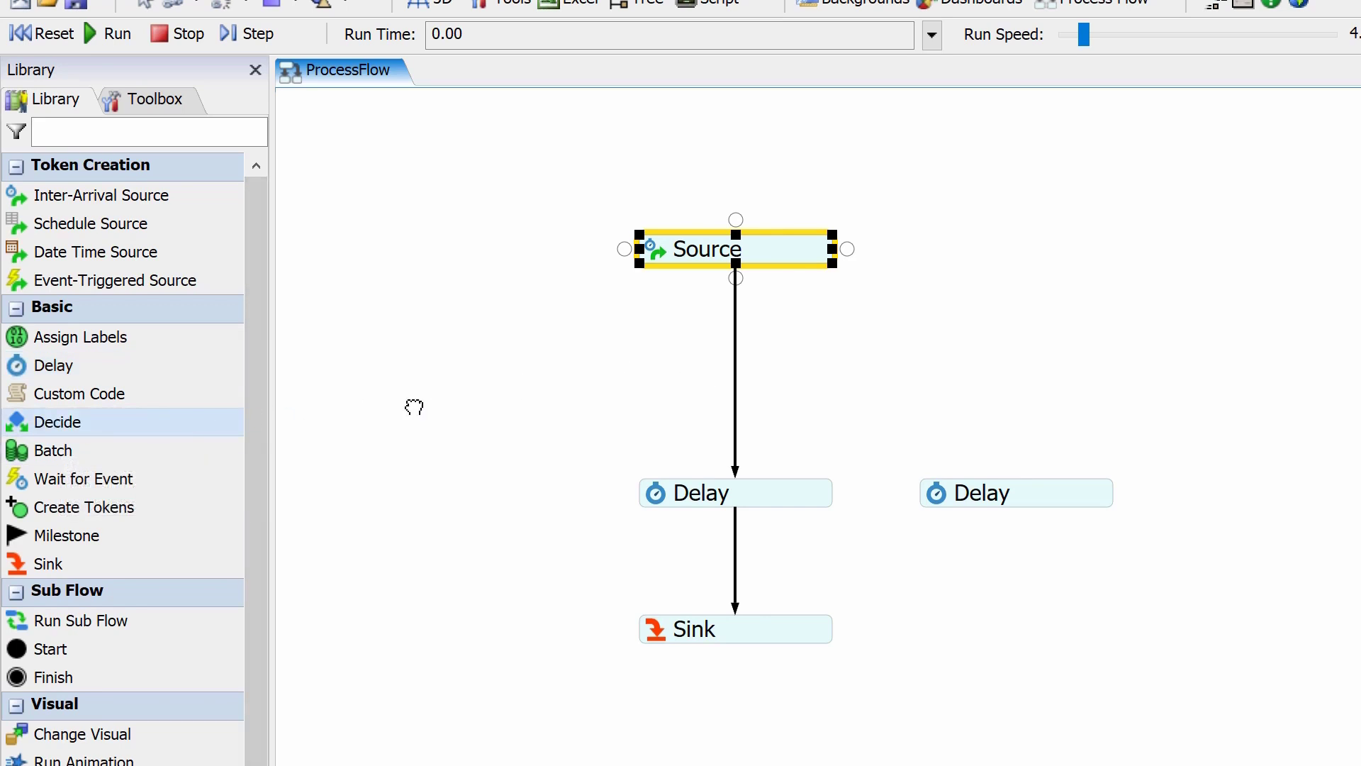
click(650, 355)
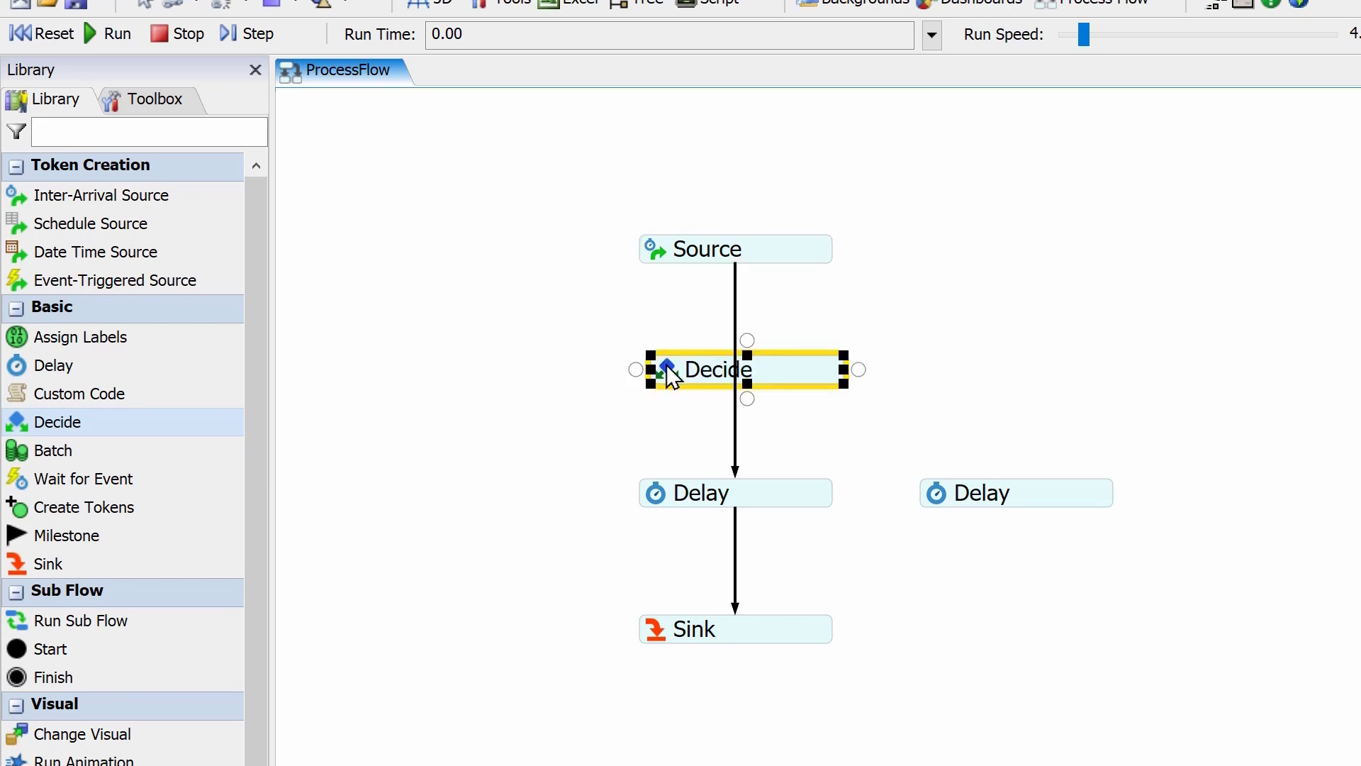
mouse_move(672, 375)
mouse_down()
mouse_move(699, 374)
mouse_move(686, 373)
mouse_up()
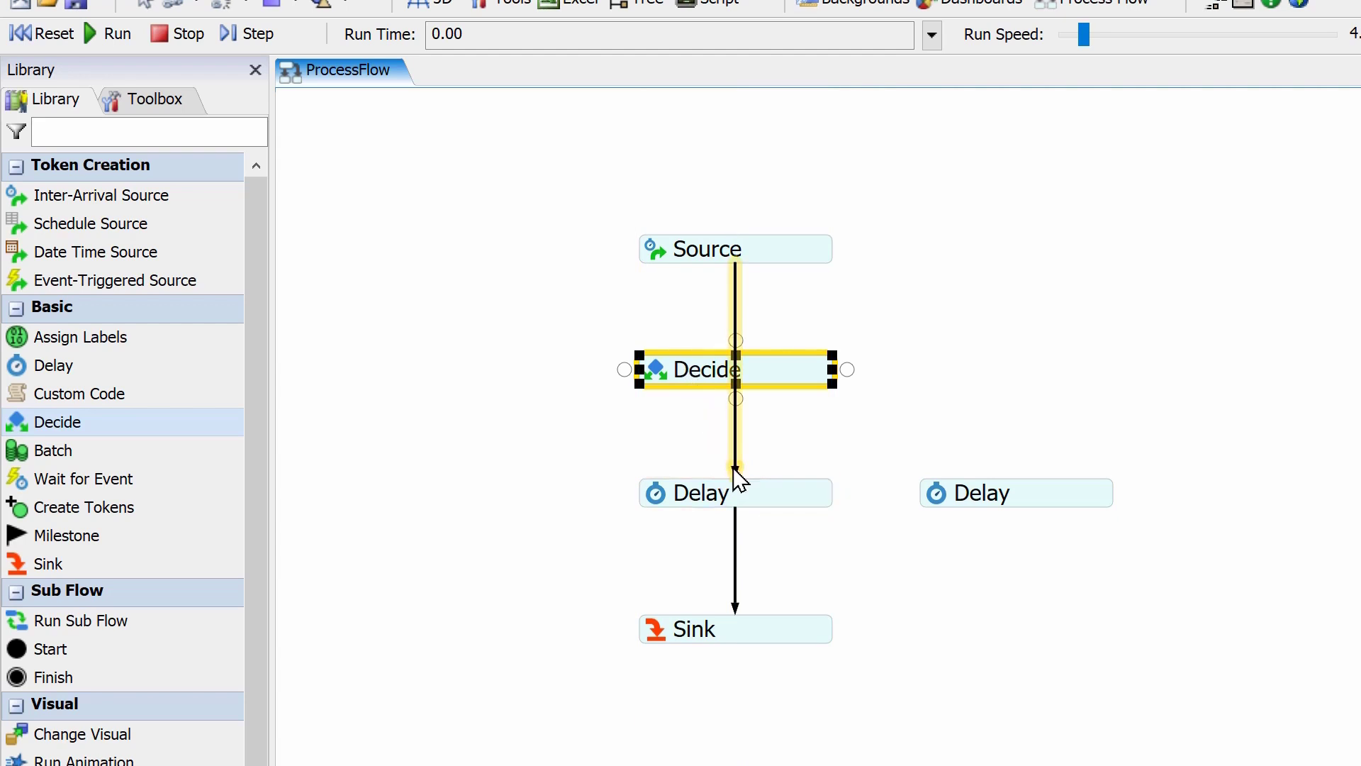
Reroute the Source's connector to Decide, and link Decide to both Delays and the second Delay to the Sink
drag(733, 475, 740, 361)
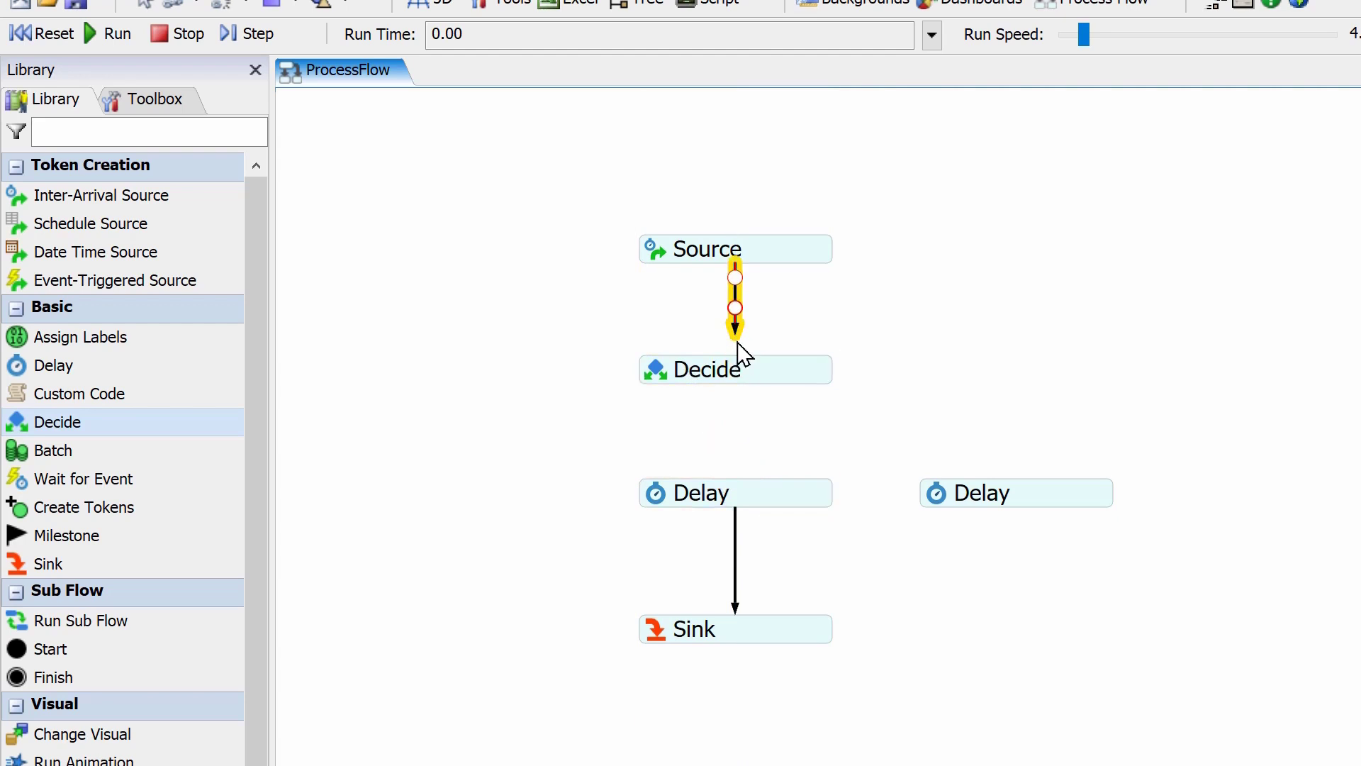
click(741, 373)
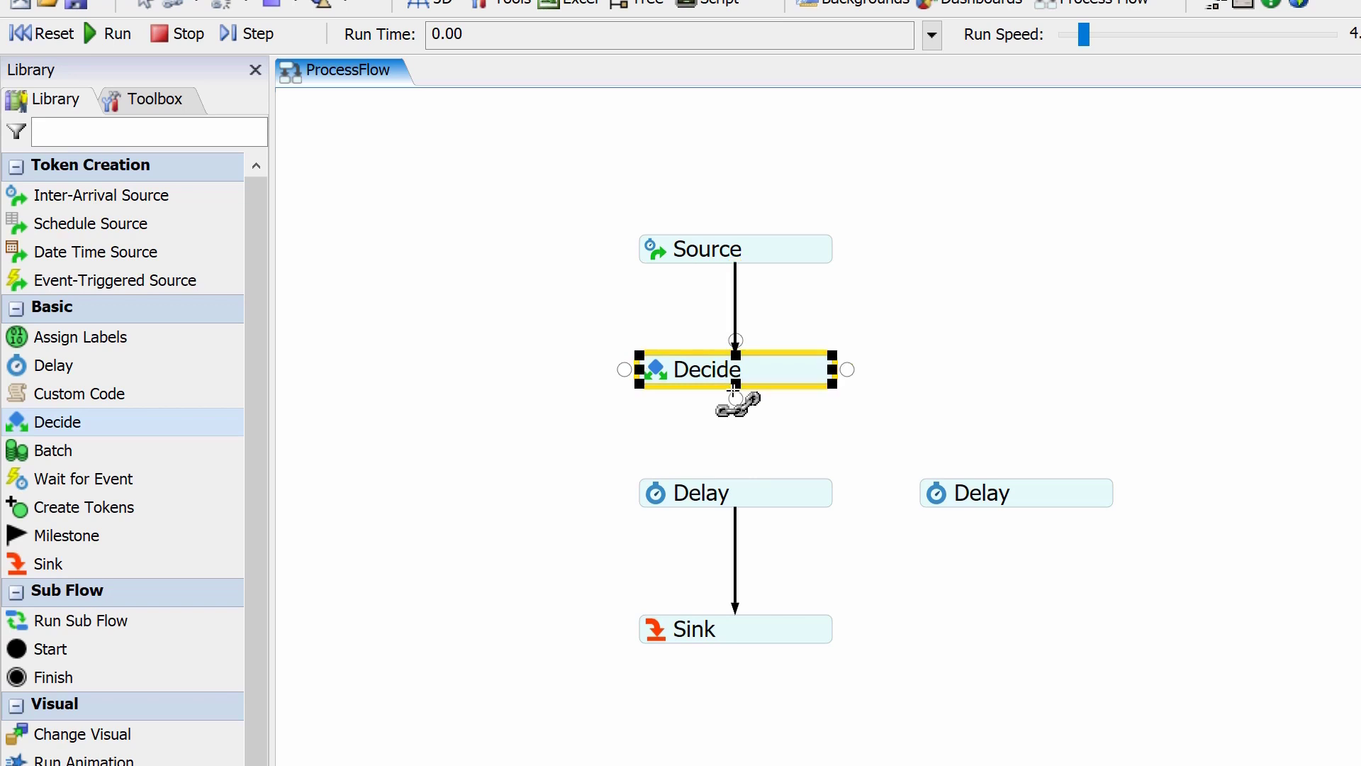
drag(735, 389, 737, 496)
drag(780, 390, 759, 624)
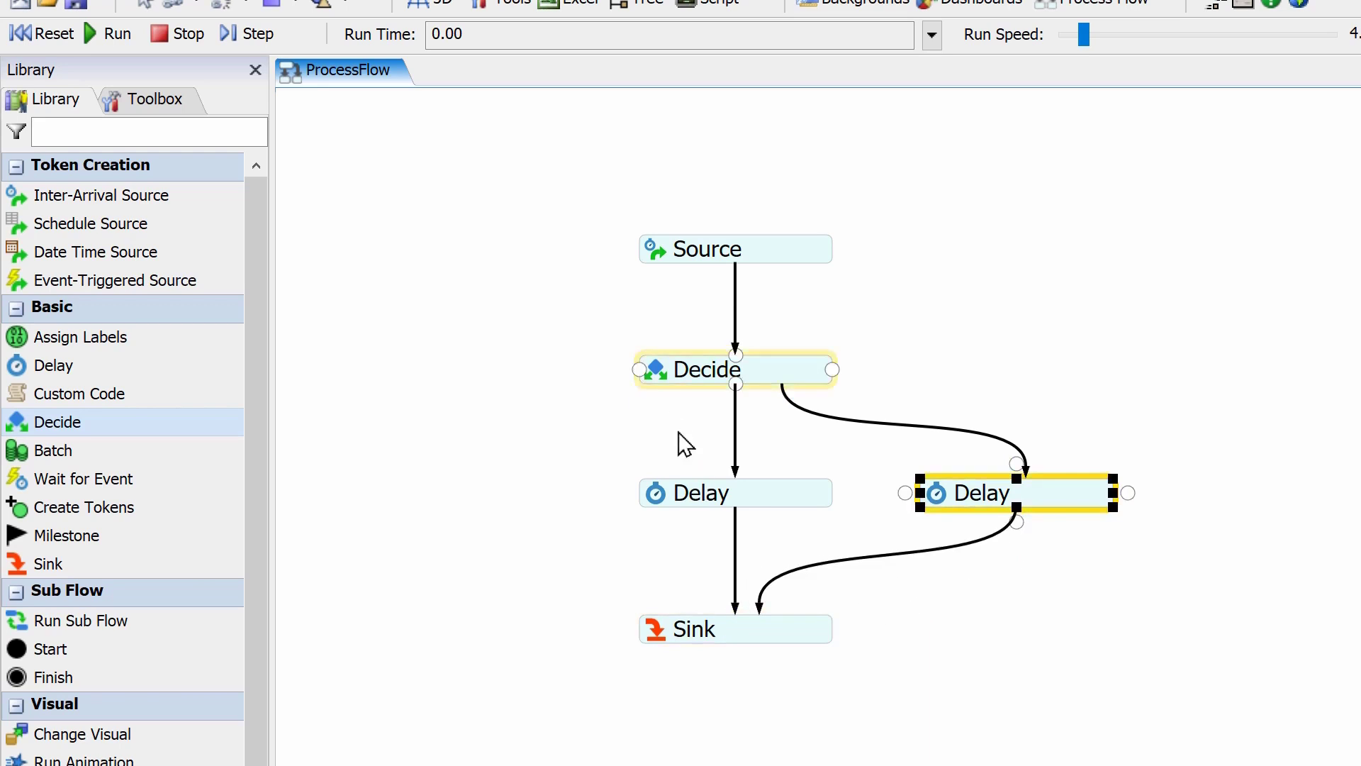
Set the Decide activity to send tokens by percentage and add a second percentage entry
double_click(655, 382)
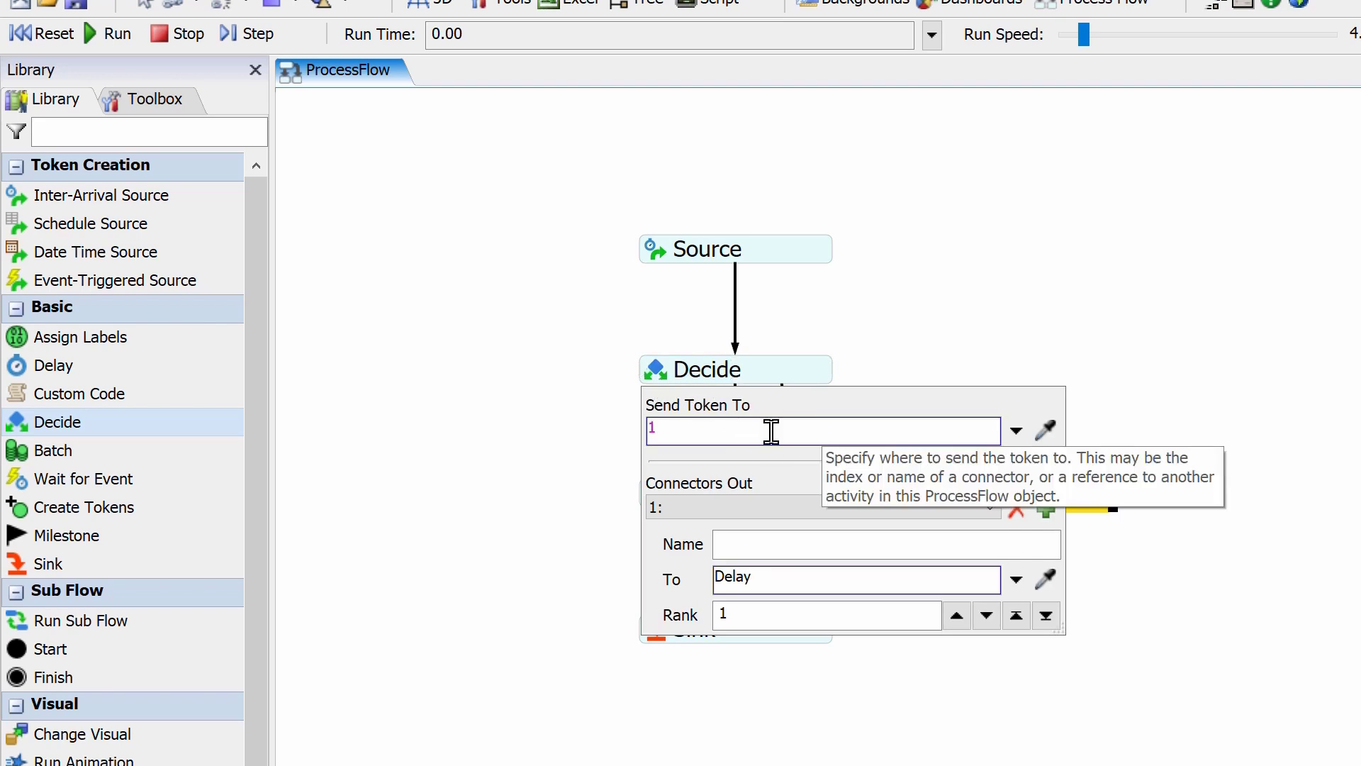
click(1016, 430)
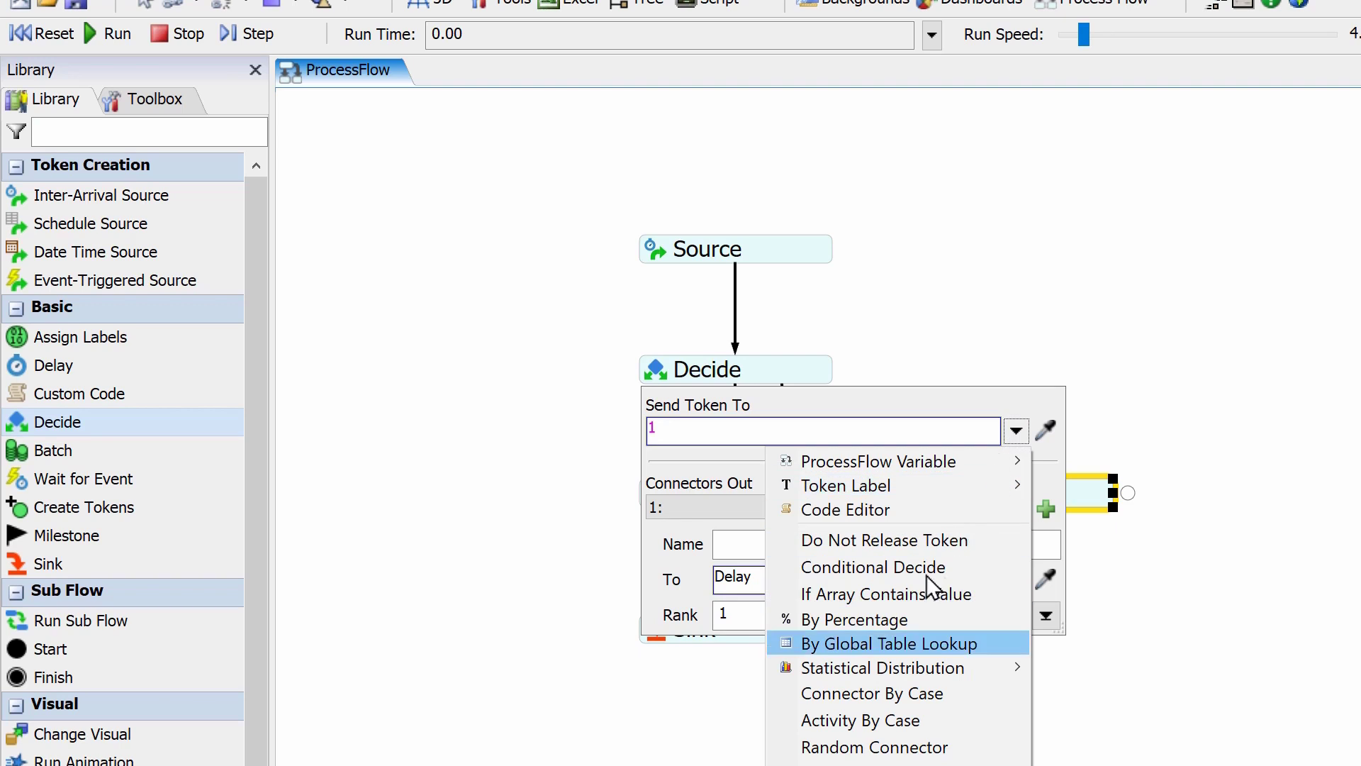
click(895, 621)
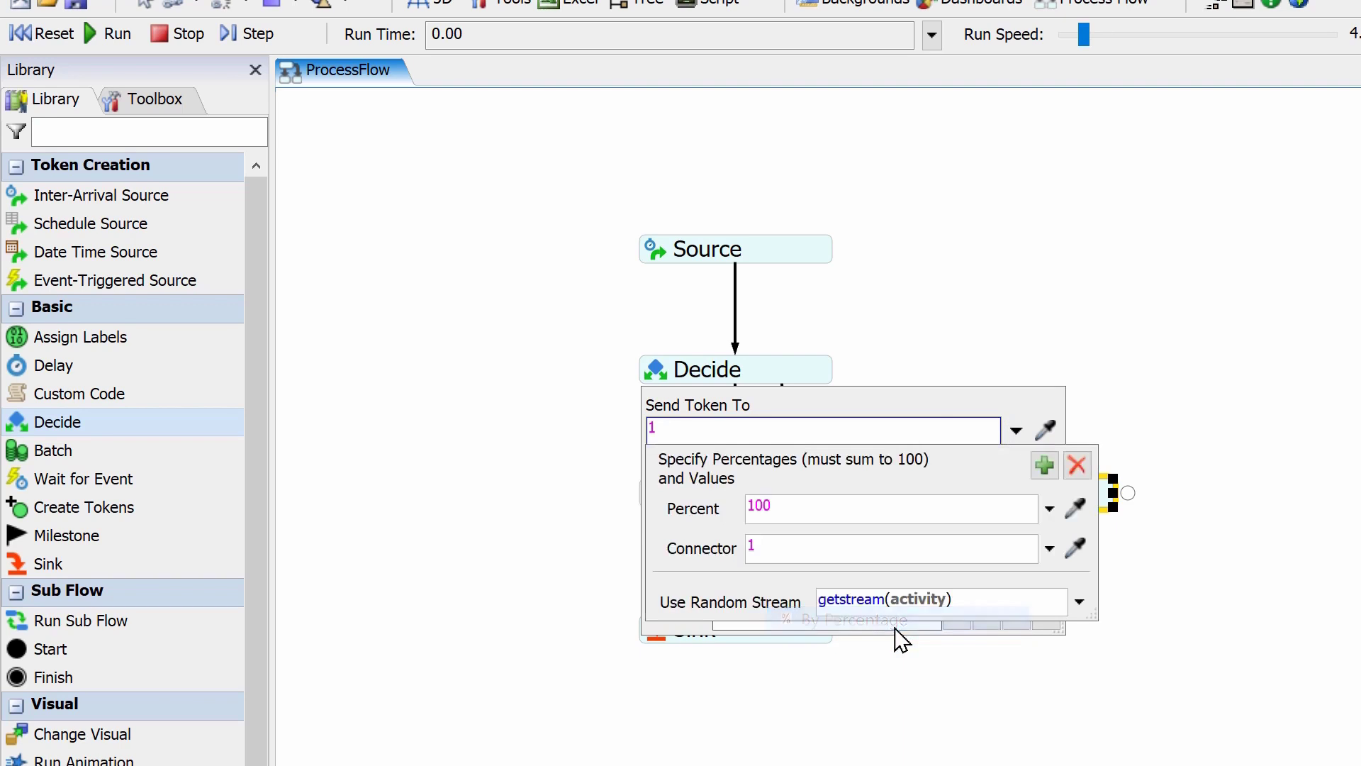
click(1044, 465)
click(927, 326)
click(931, 325)
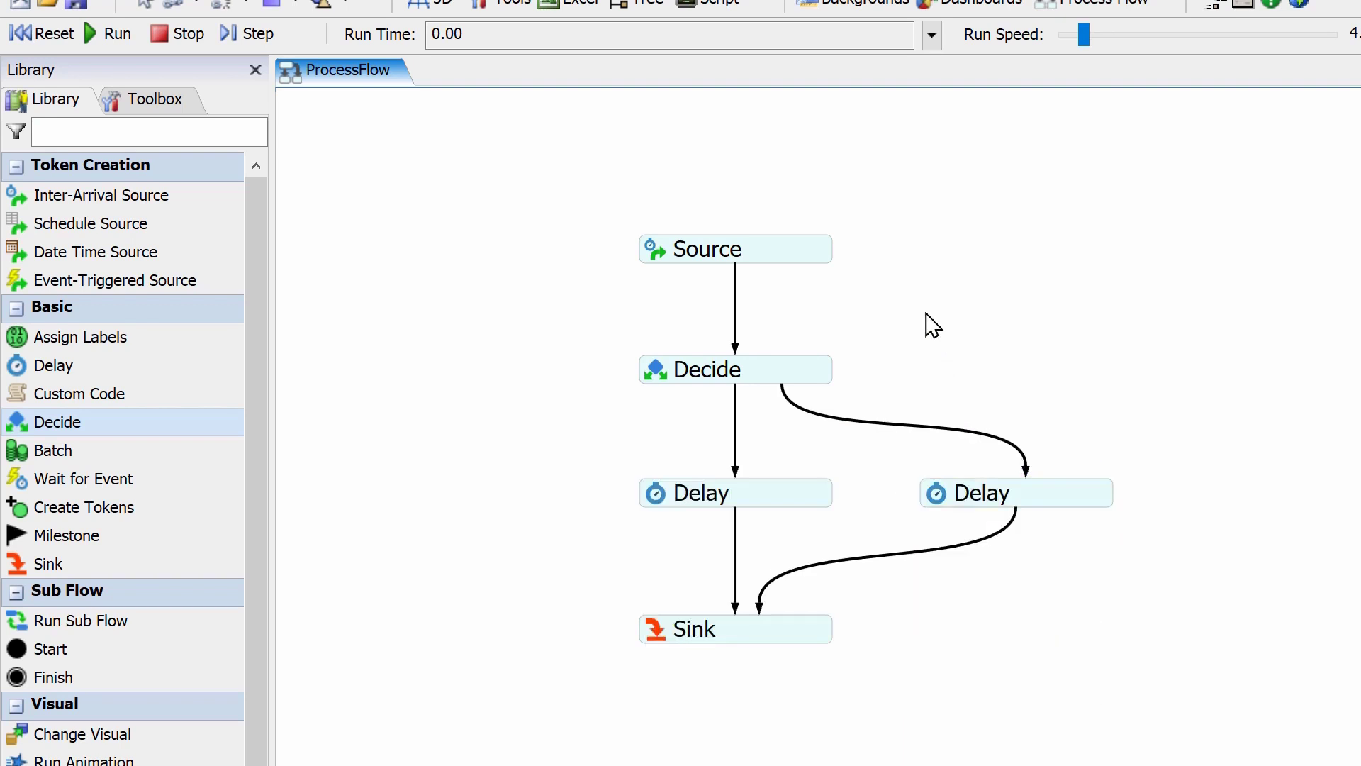
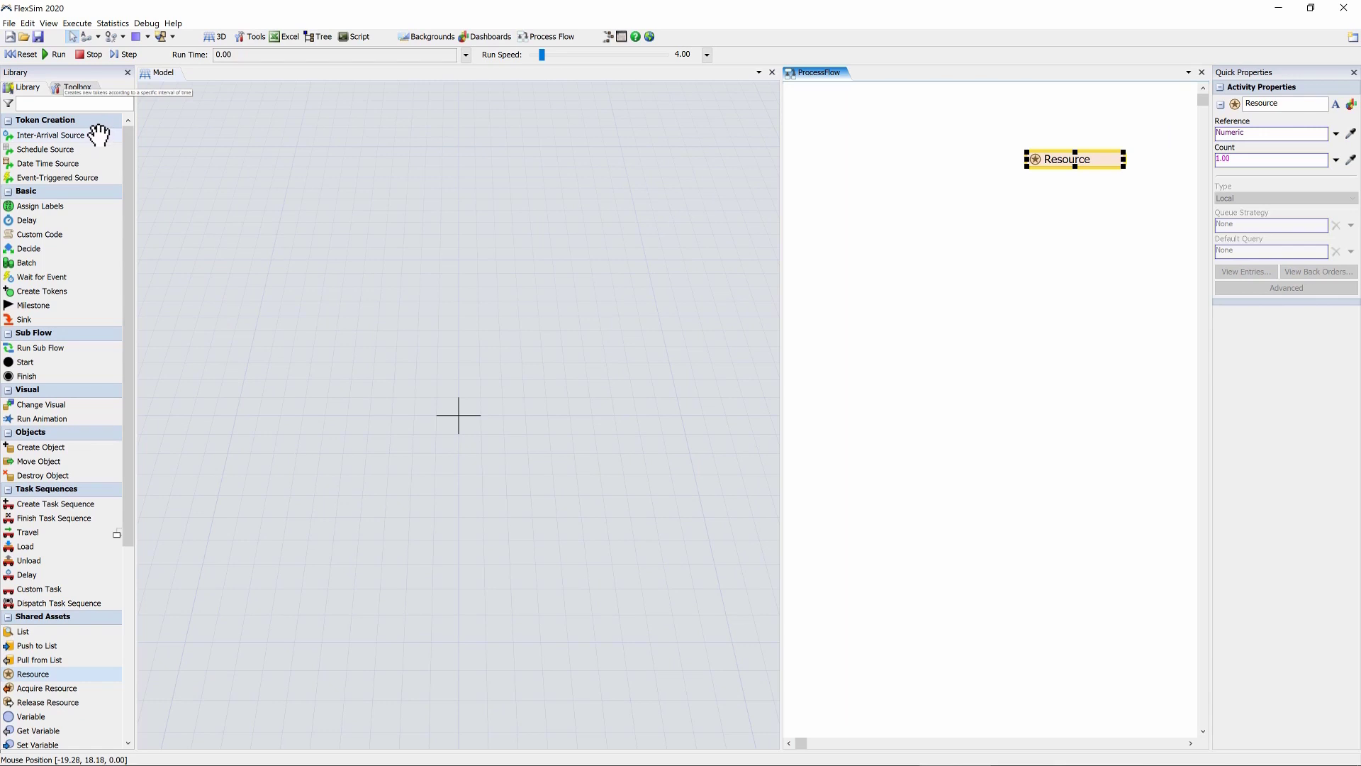
Add an Inter-Arrival Source, a Delay and a Sink in a column beside the Resource, and connect them in sequence
drag(106, 135, 830, 155)
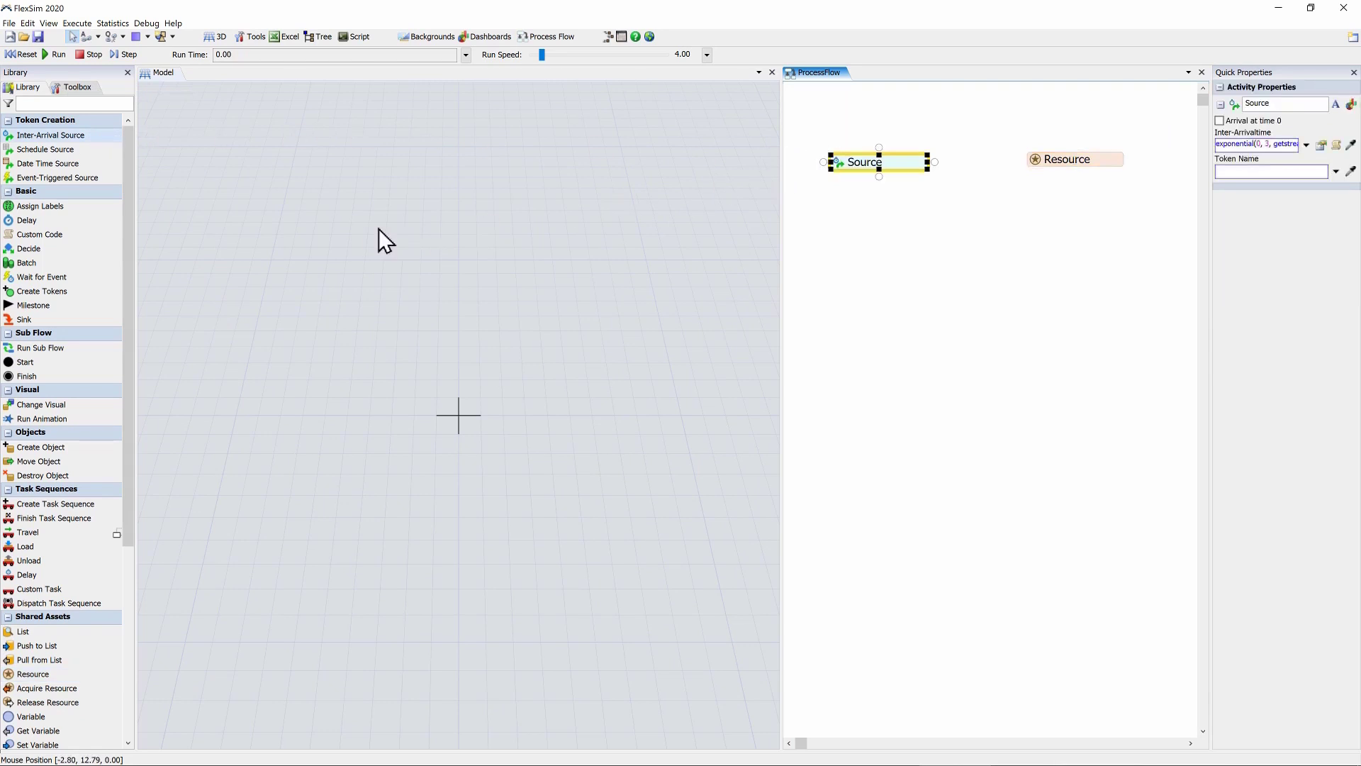
drag(98, 216, 830, 195)
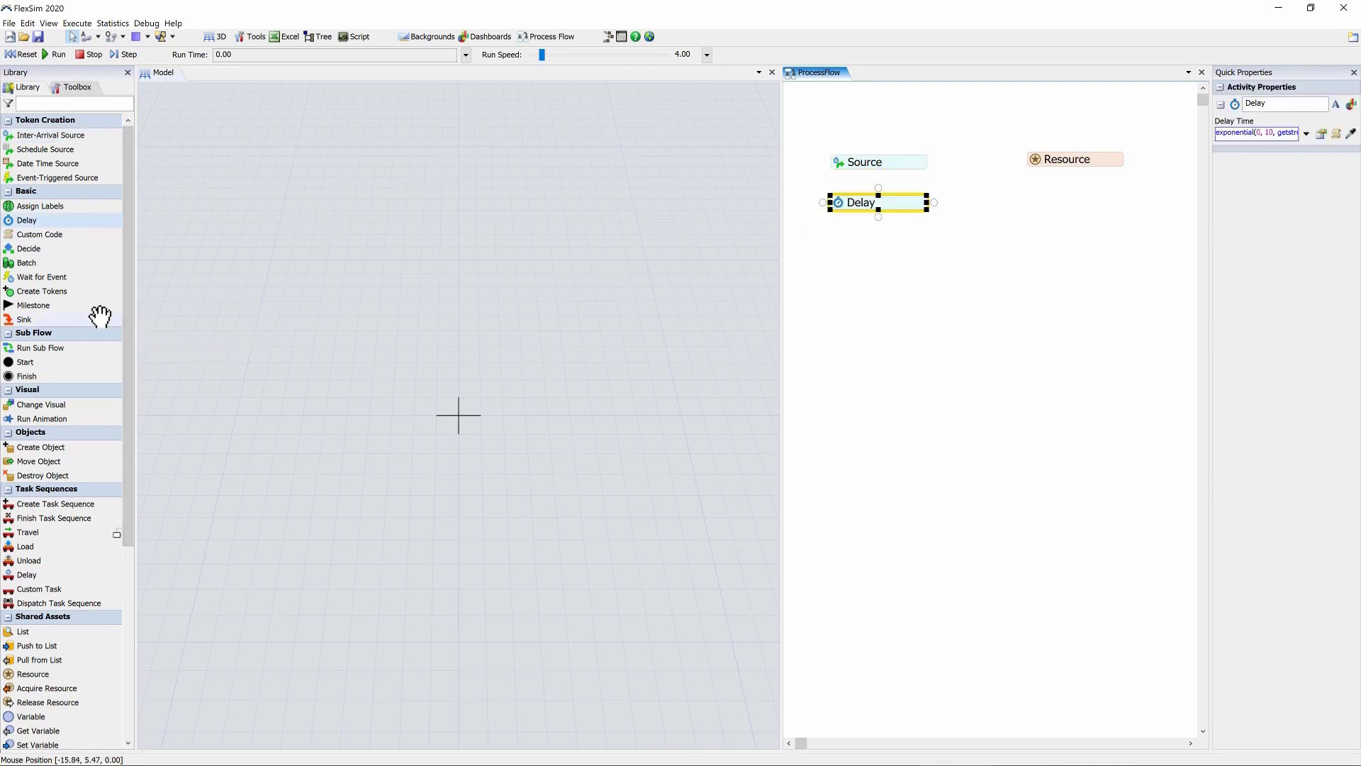
drag(99, 317, 831, 250)
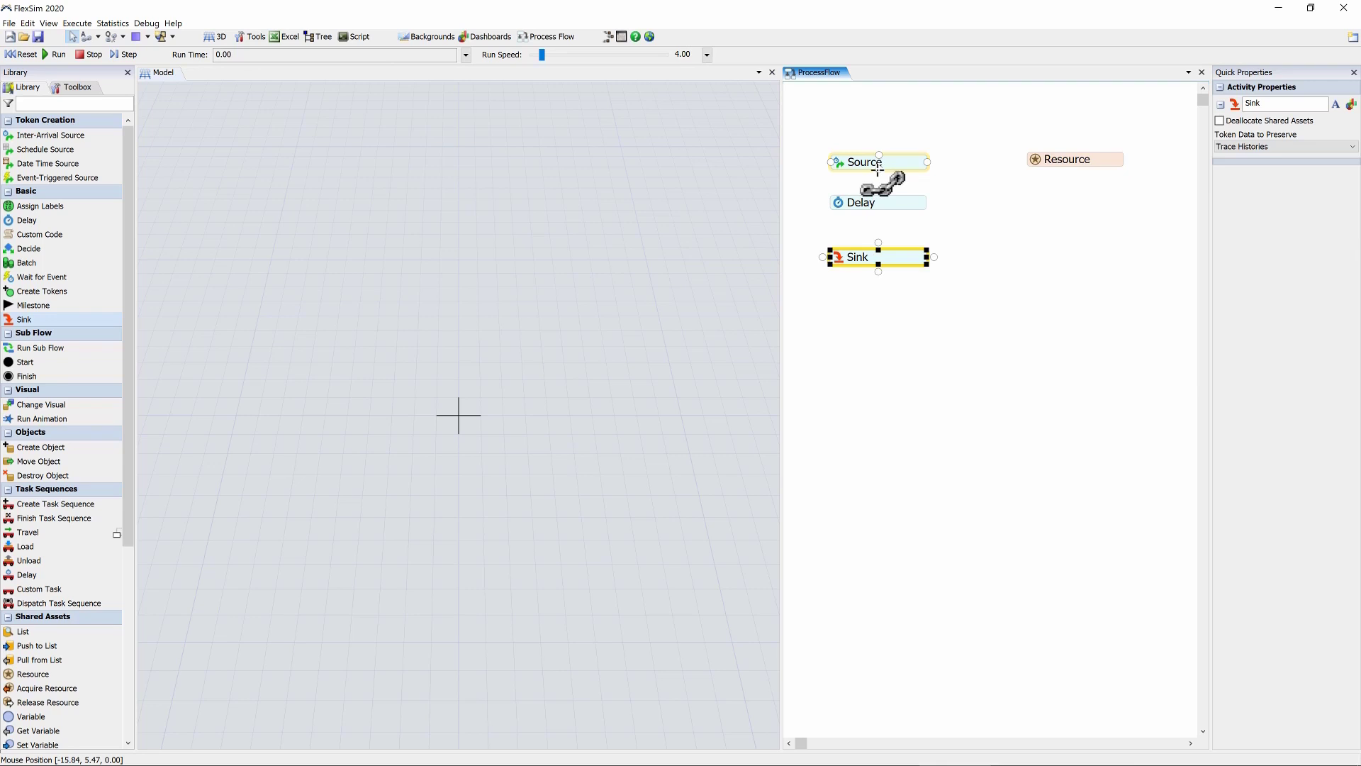
drag(878, 171, 879, 250)
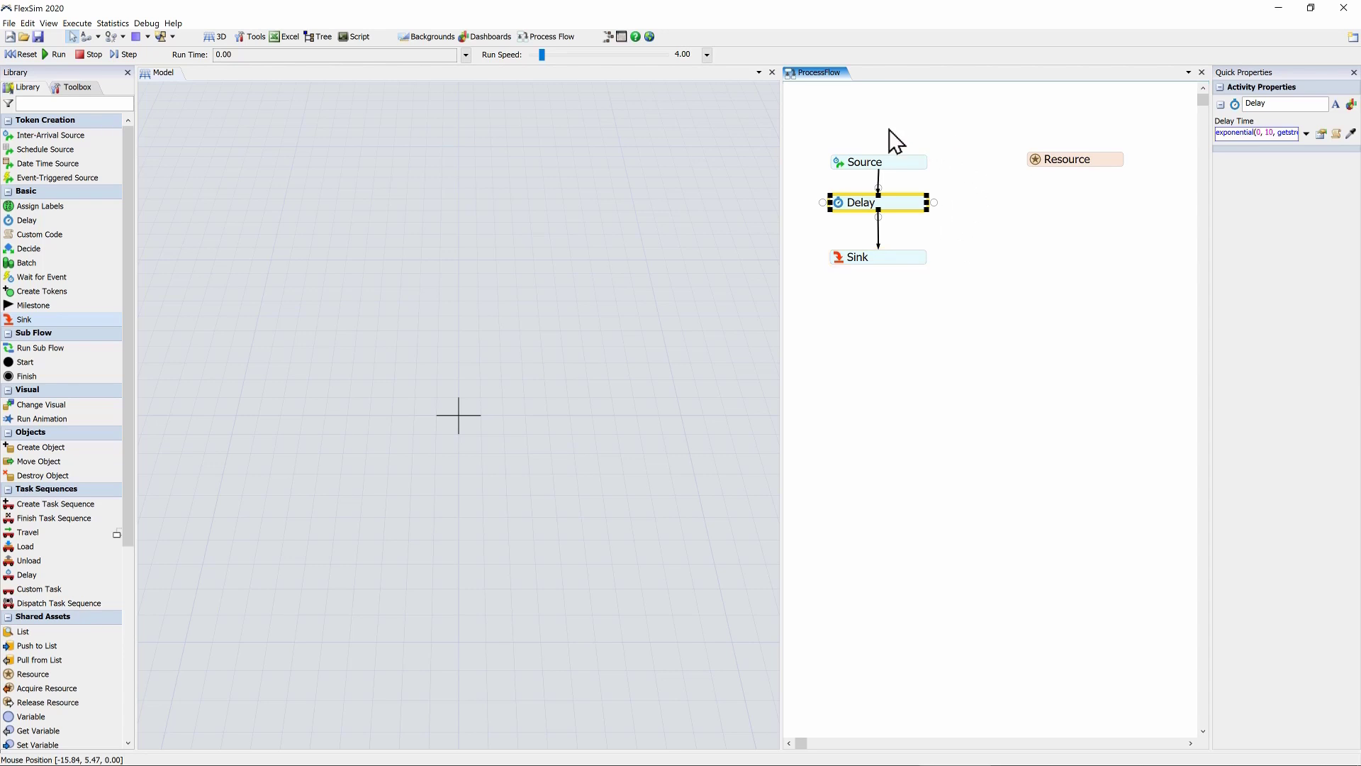
Review the Source's inter-arrival time and the Delay's delay time settings
mouse_move(839, 159)
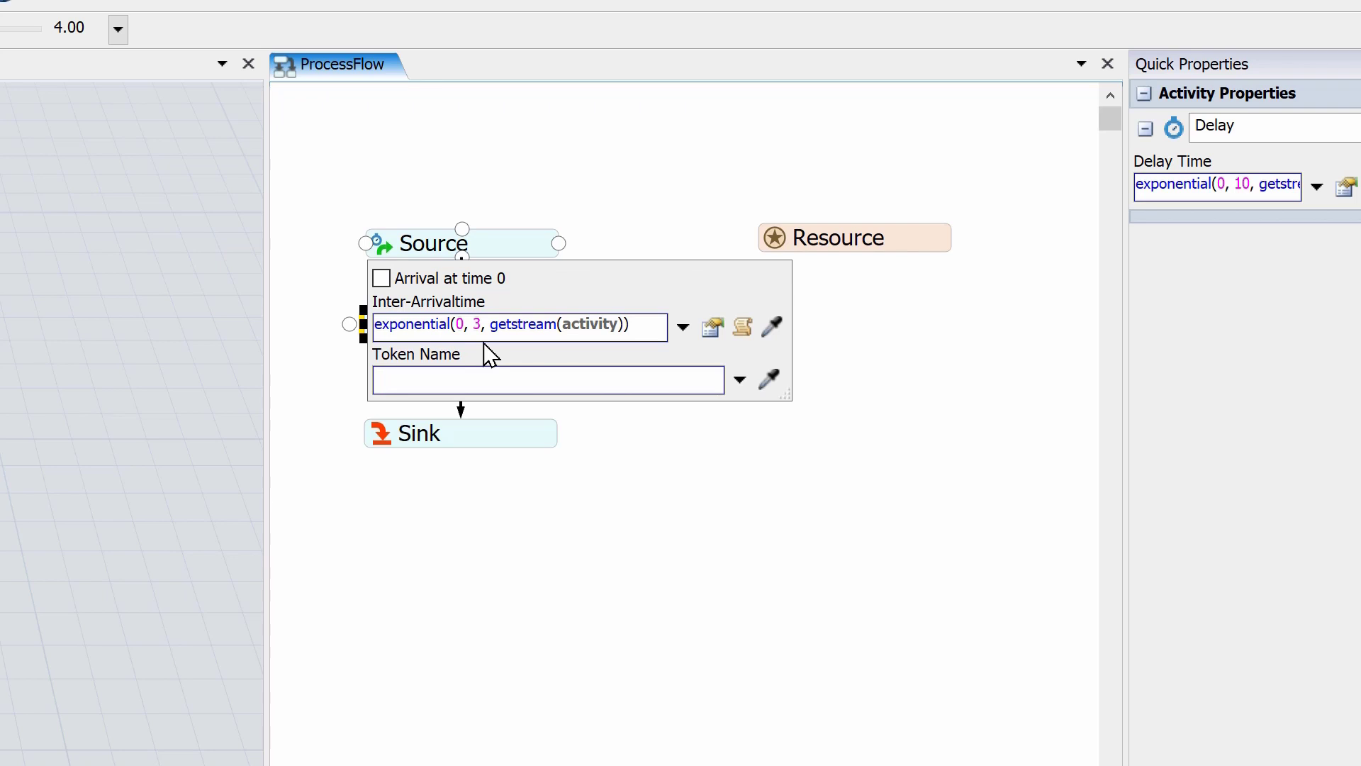
click(301, 331)
click(305, 332)
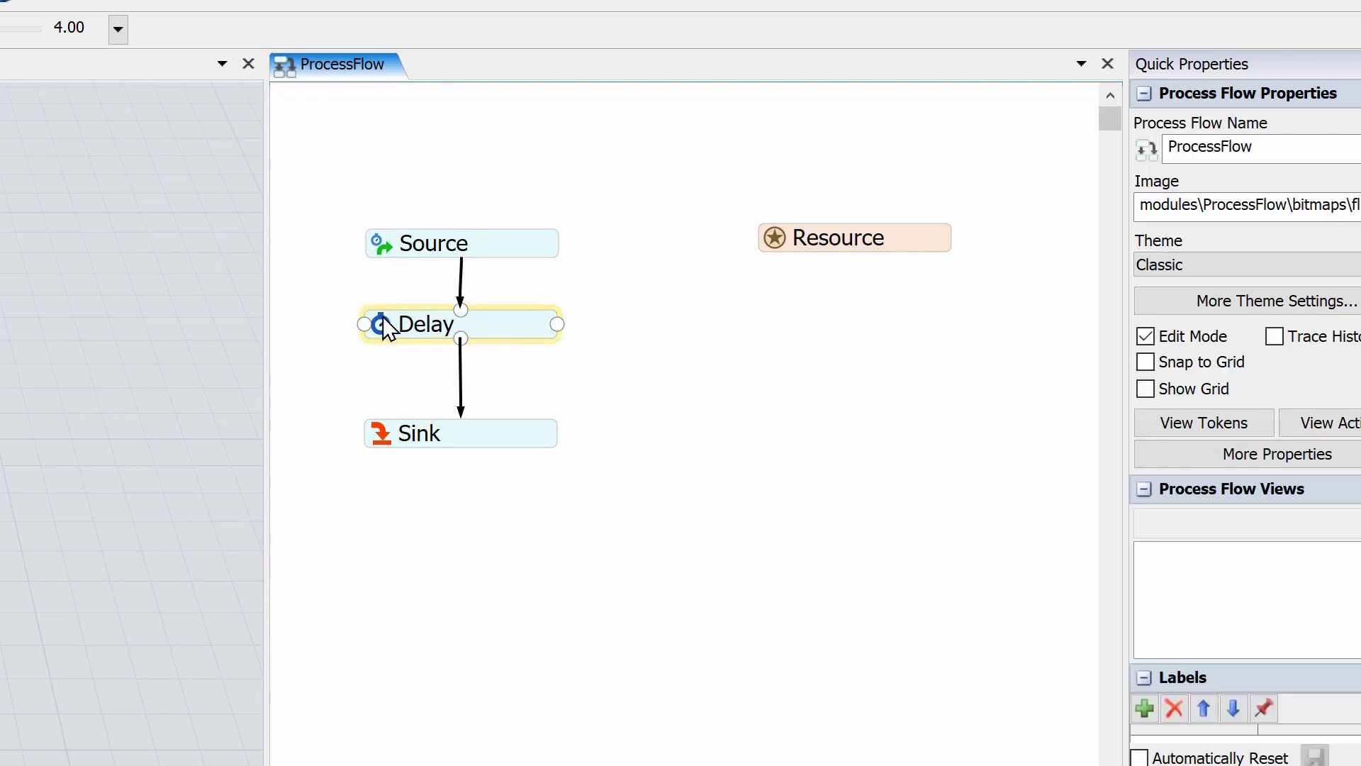
mouse_move(384, 327)
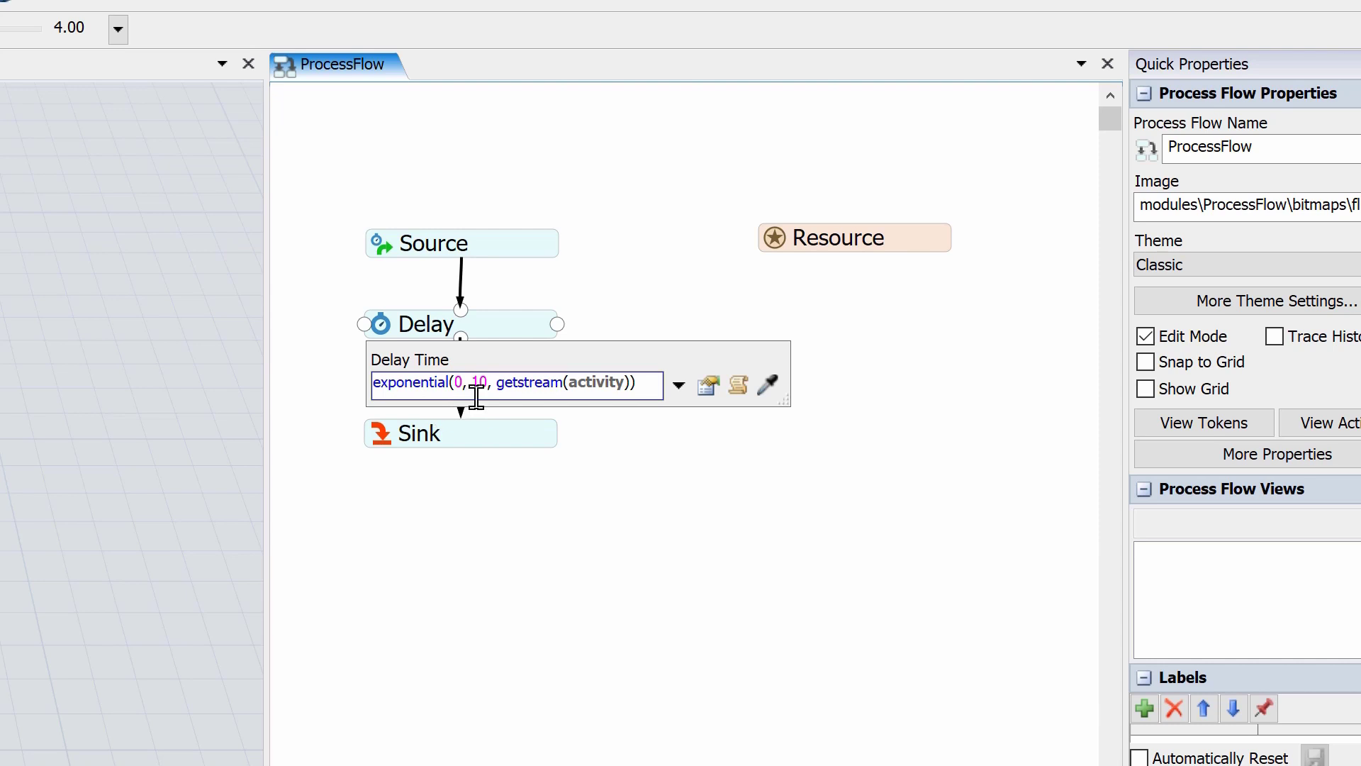
click(532, 528)
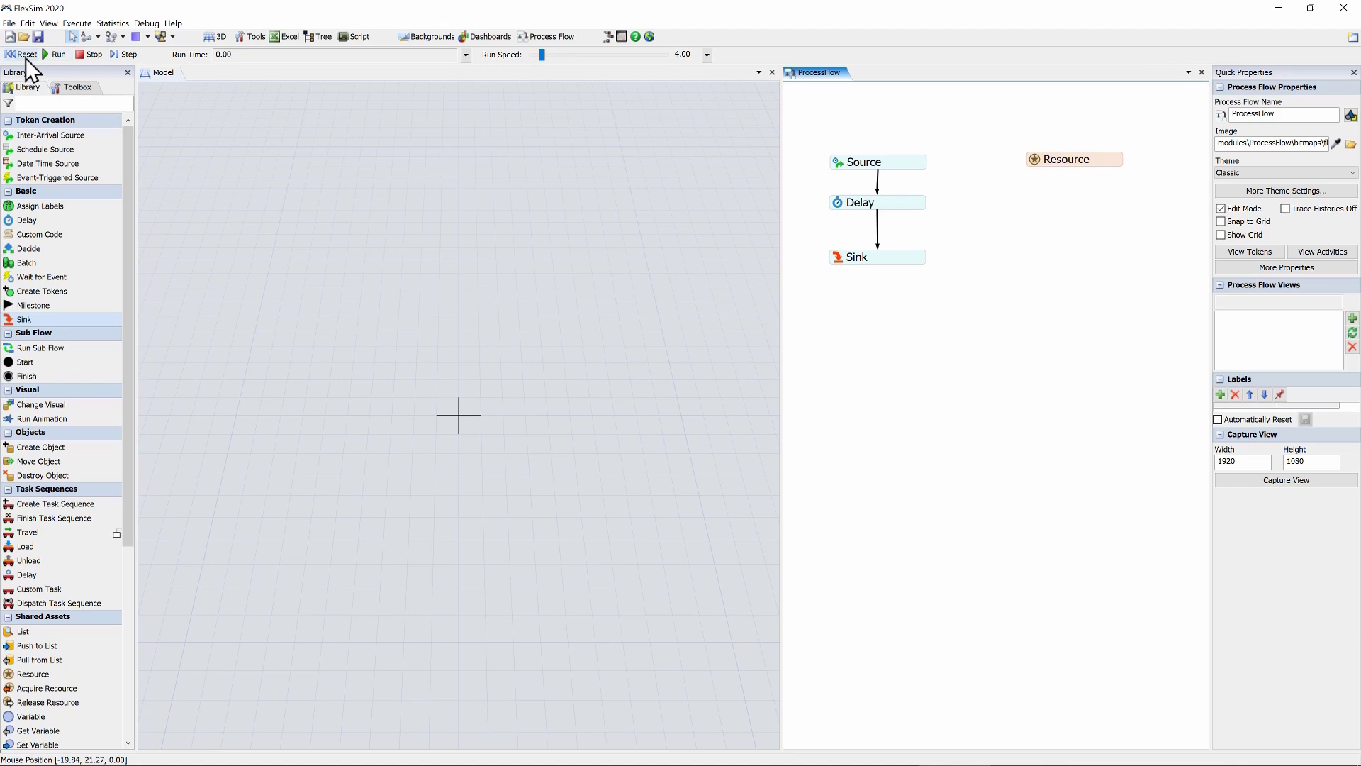
Step through the simulation several events to watch the tokens move through the flow, and reset the model
click(130, 58)
click(130, 59)
click(129, 54)
click(129, 54)
click(129, 54)
click(20, 54)
Stack an Acquire Resource above the Delay and a Release Resource below it, with the Source moved slightly higher
drag(29, 688, 860, 155)
click(858, 161)
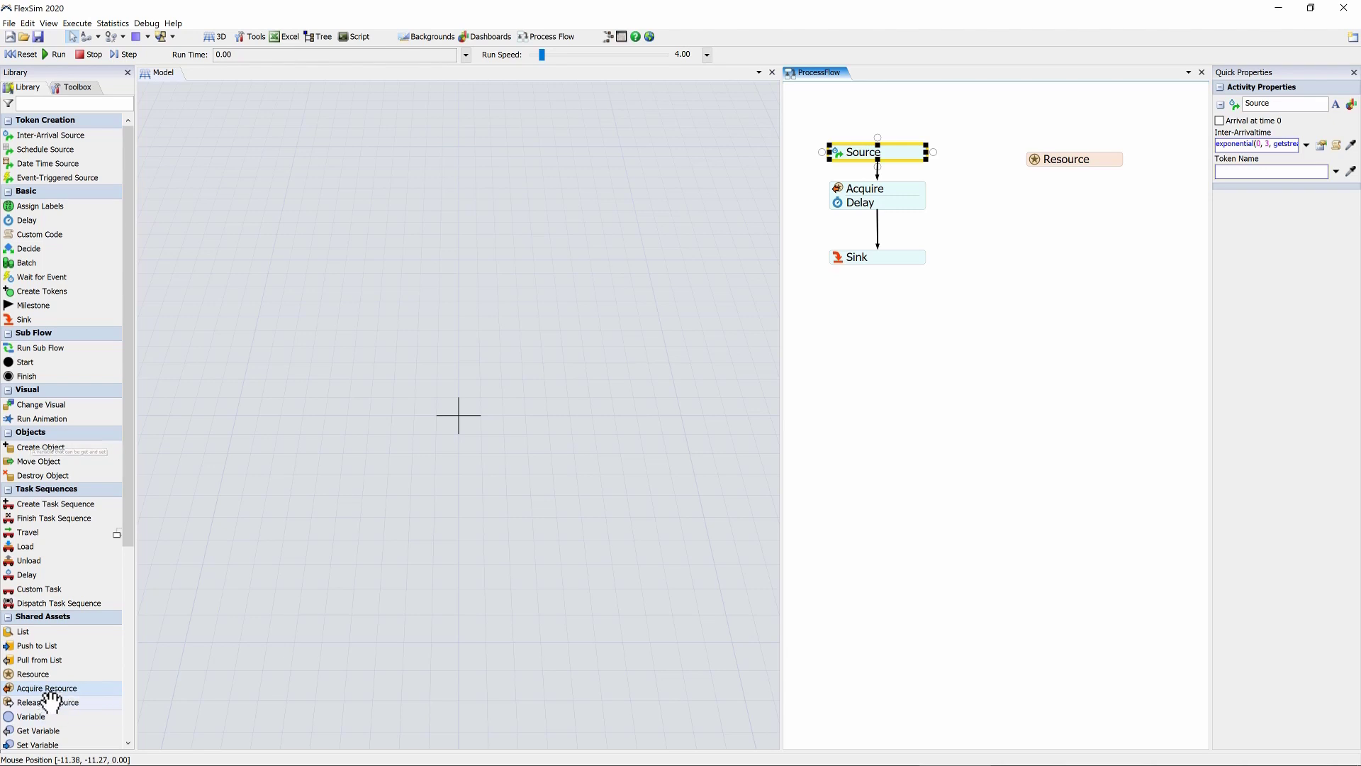
drag(60, 702, 849, 221)
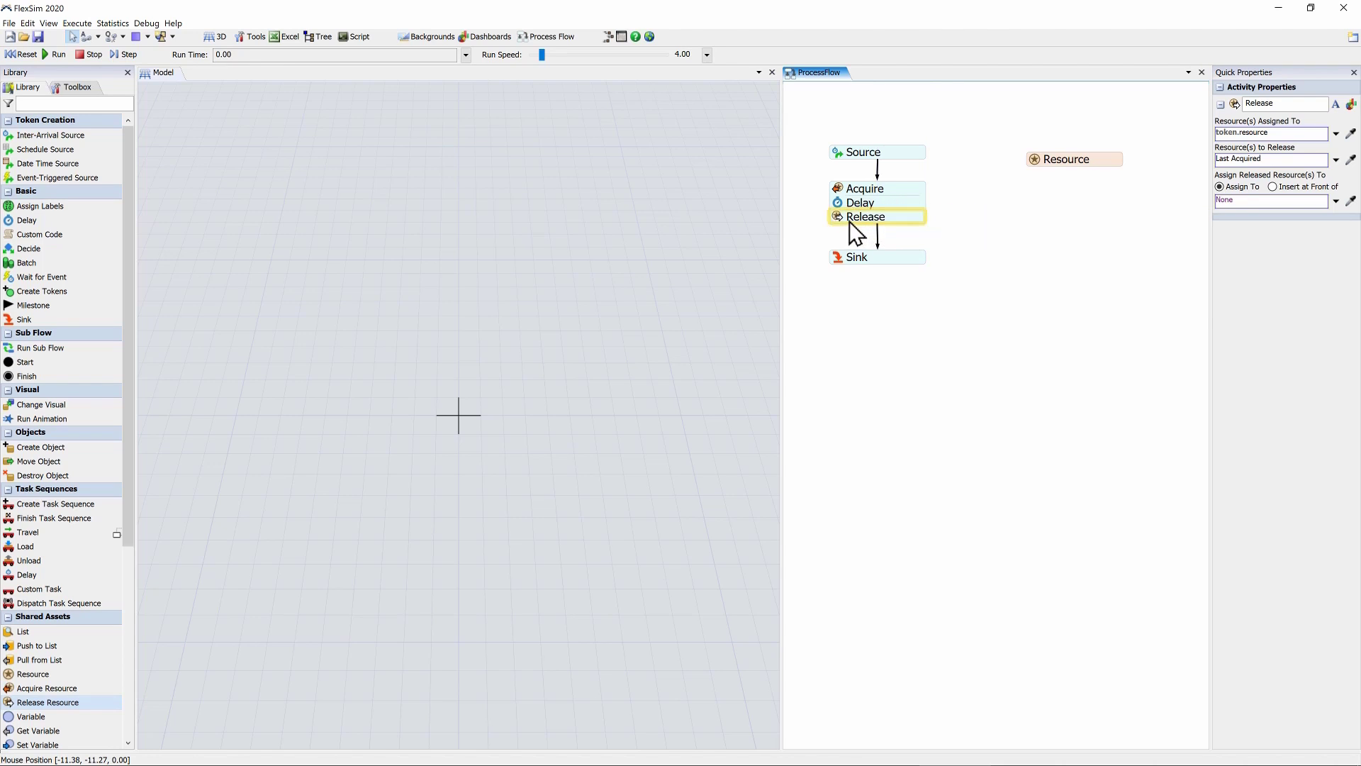
Link the Acquire activity in the stacked block to the existing Resource and review its acquire settings
click(849, 221)
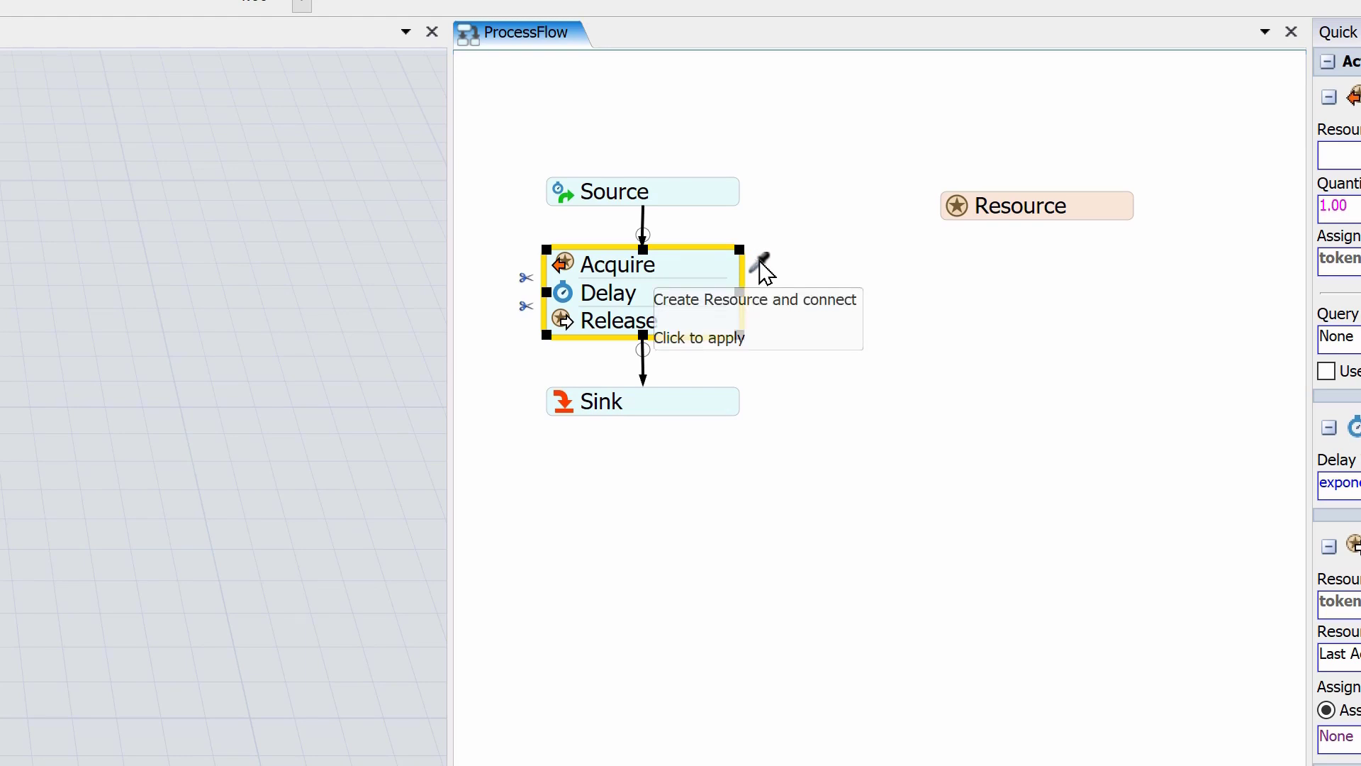
mouse_move(760, 262)
mouse_down()
mouse_move(838, 222)
mouse_move(940, 218)
mouse_up()
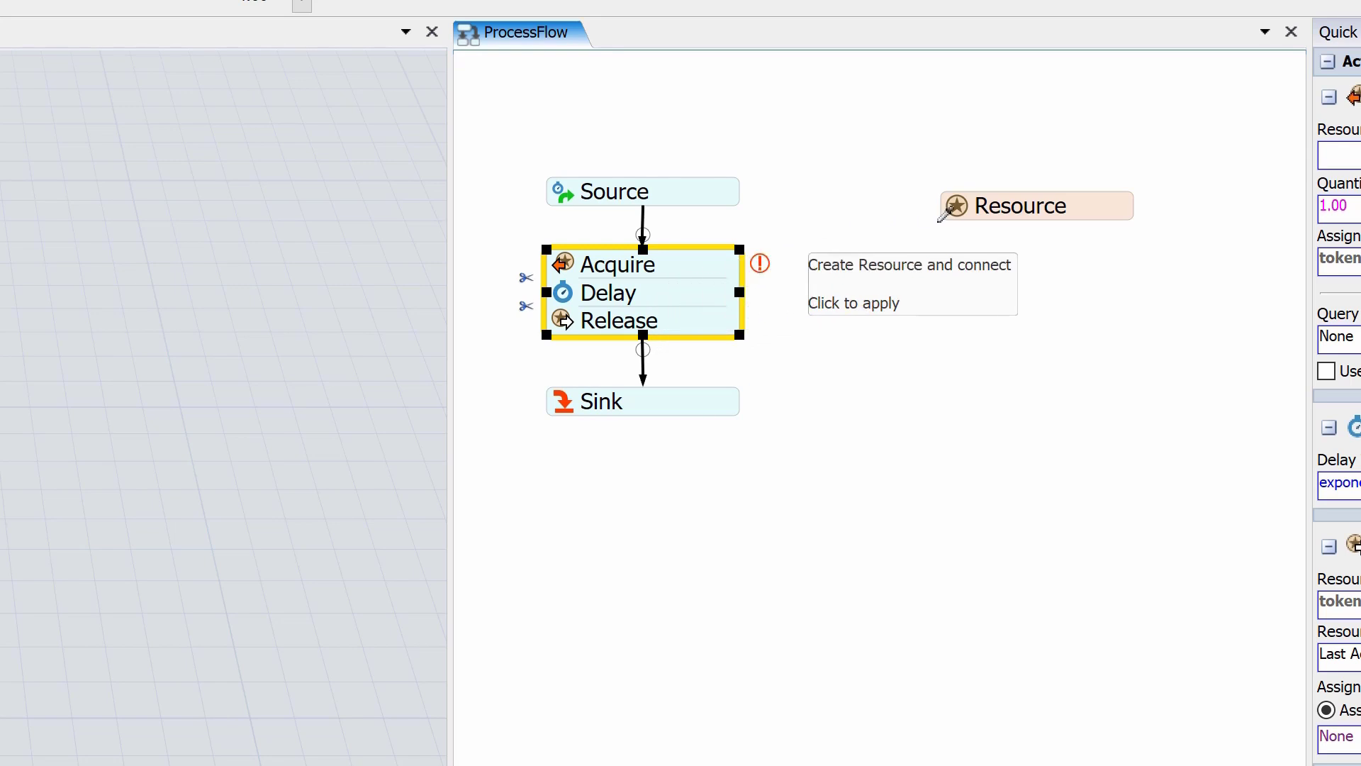
click(958, 206)
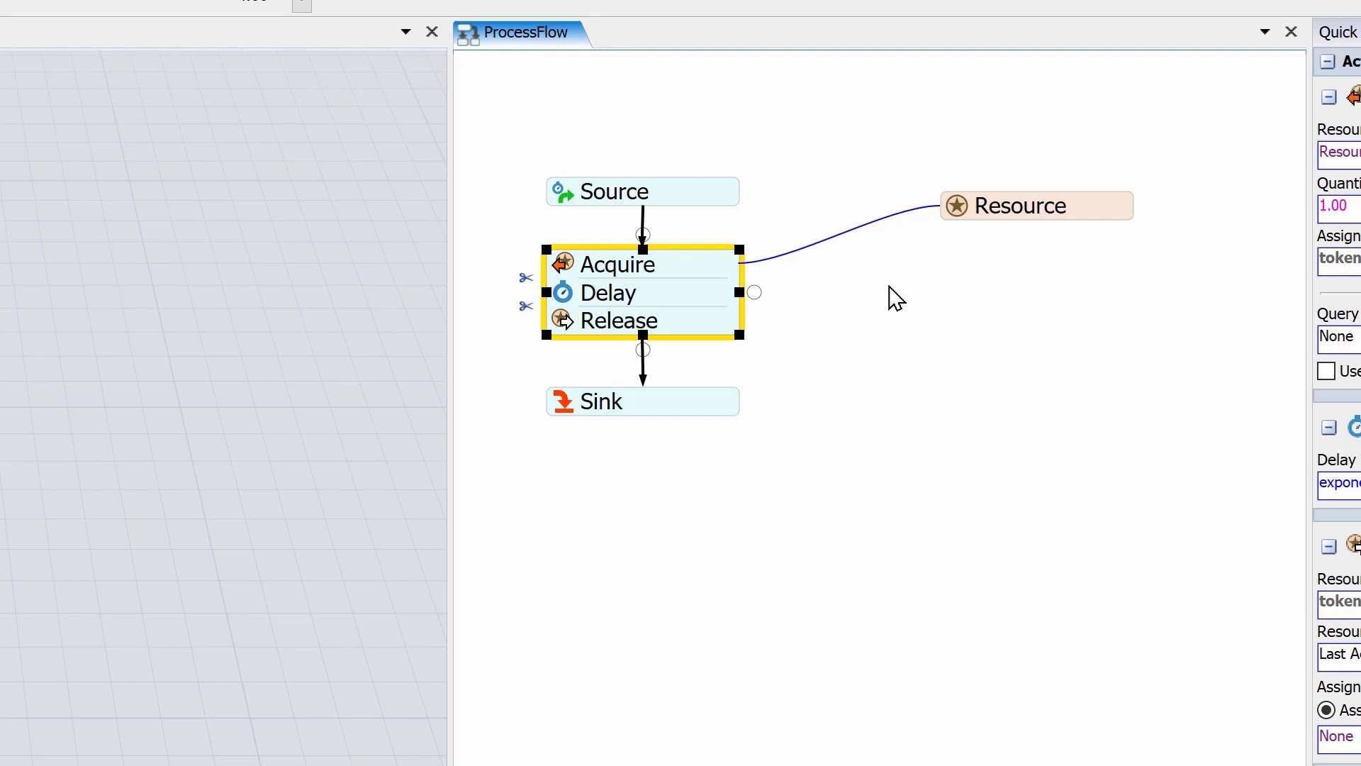
click(563, 265)
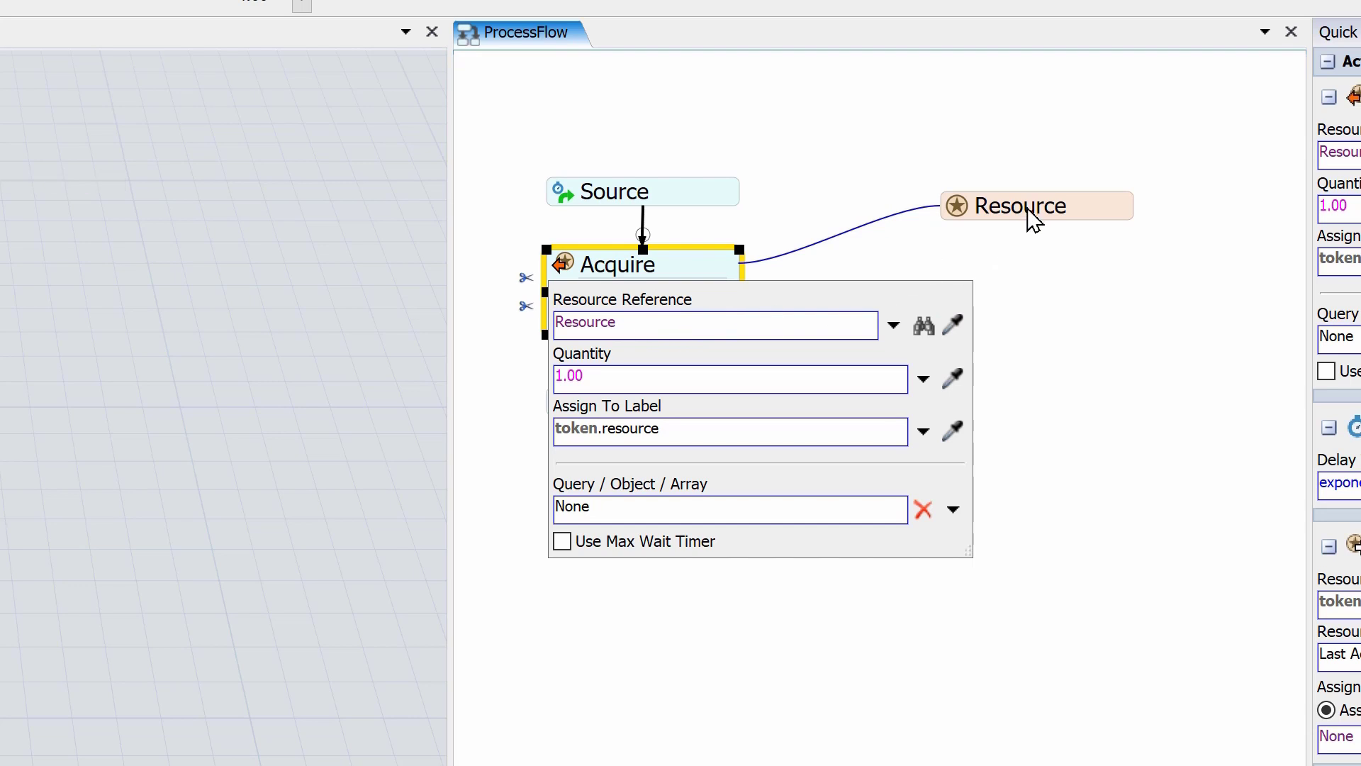
double_click(636, 328)
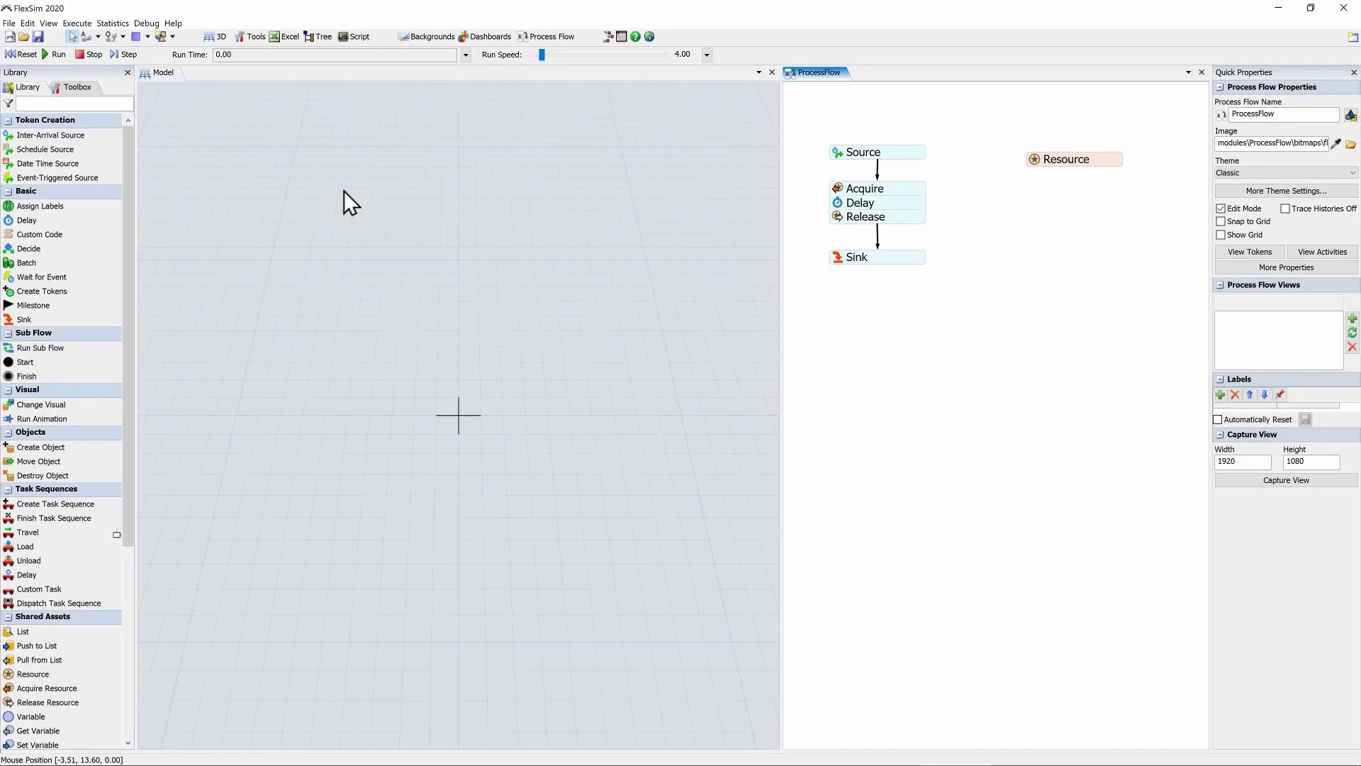
Run the model from reset, inspect the tokens in the Delay and Acquire activities, and reset it
click(26, 54)
click(54, 54)
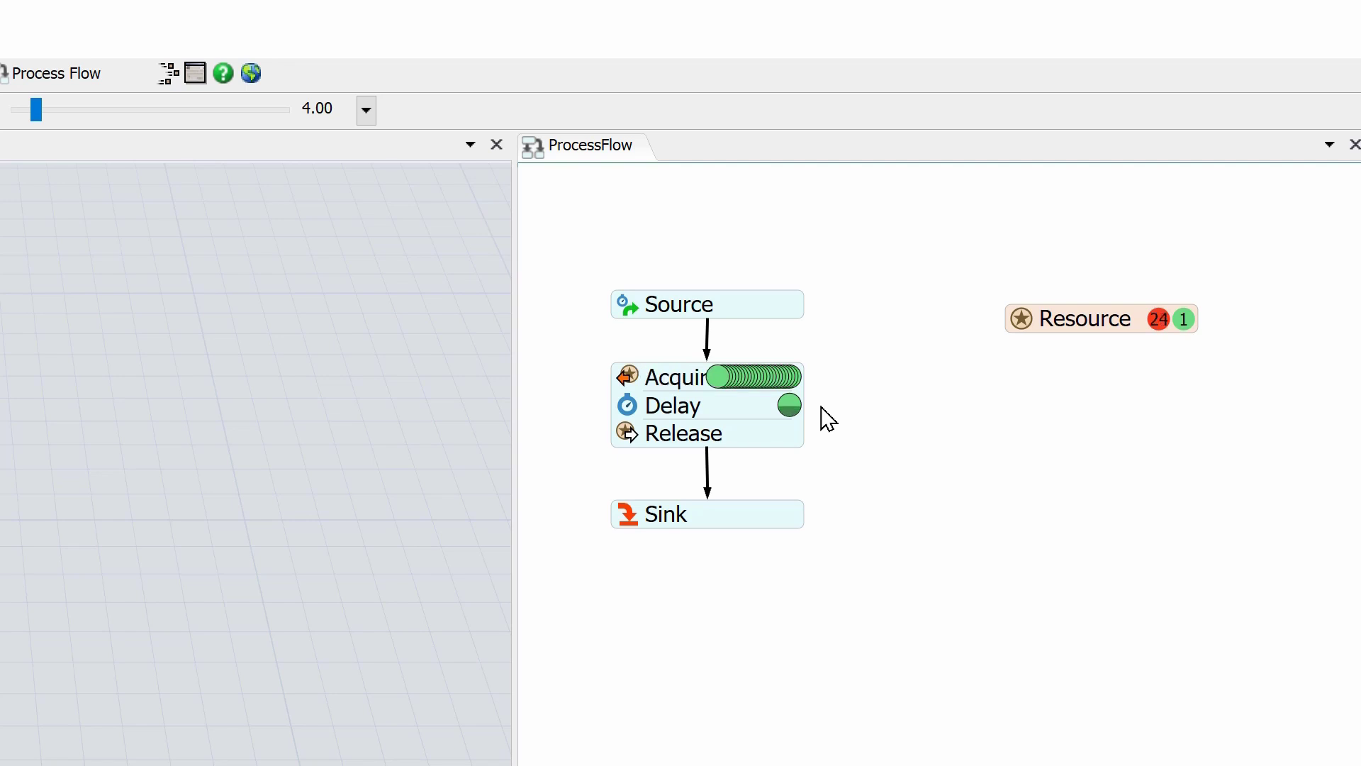
click(790, 407)
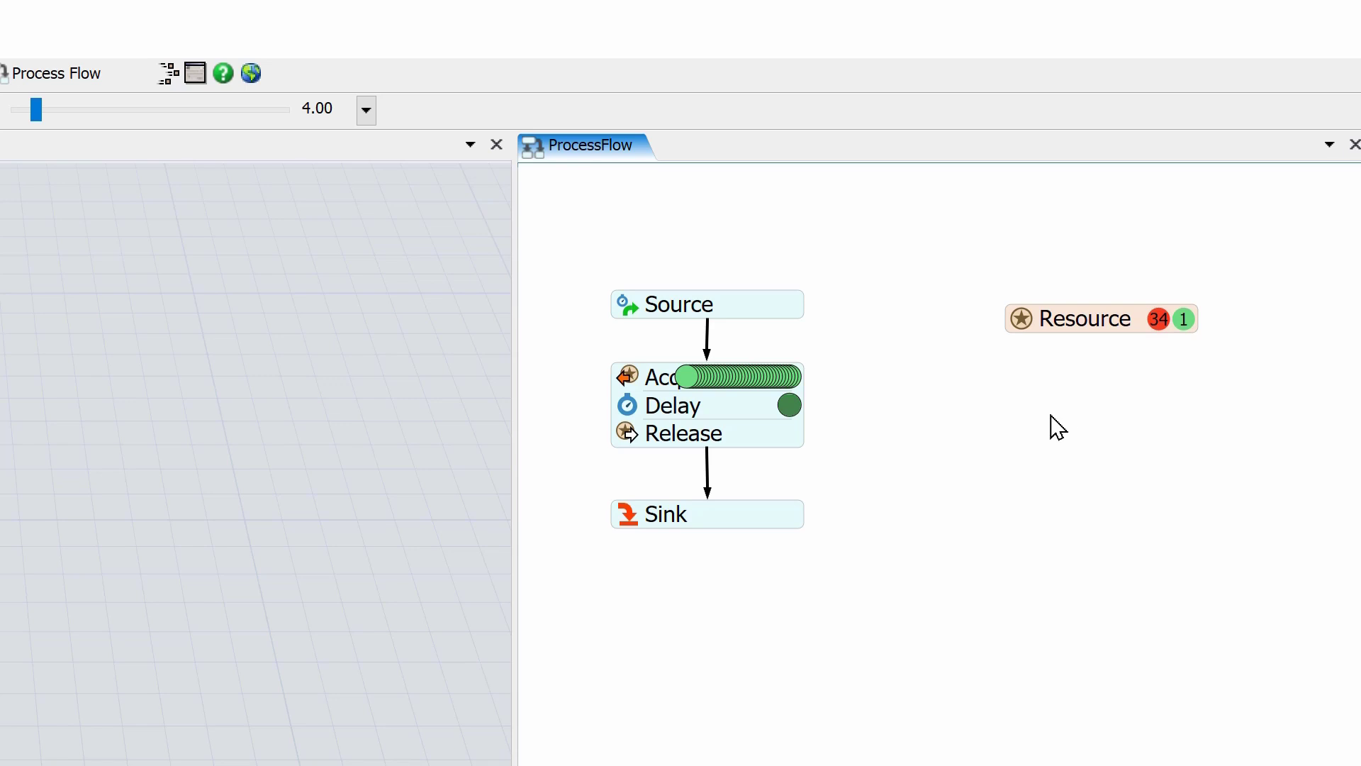
click(730, 374)
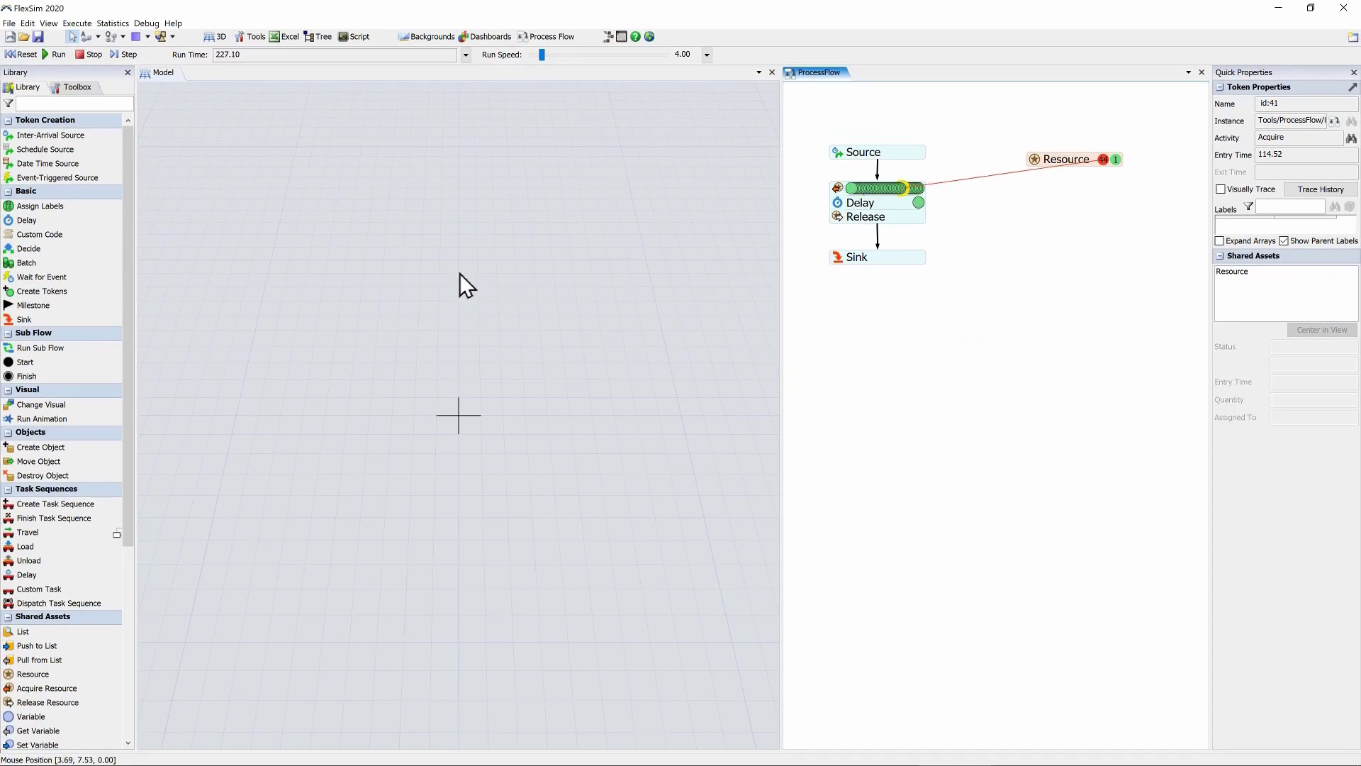
click(18, 55)
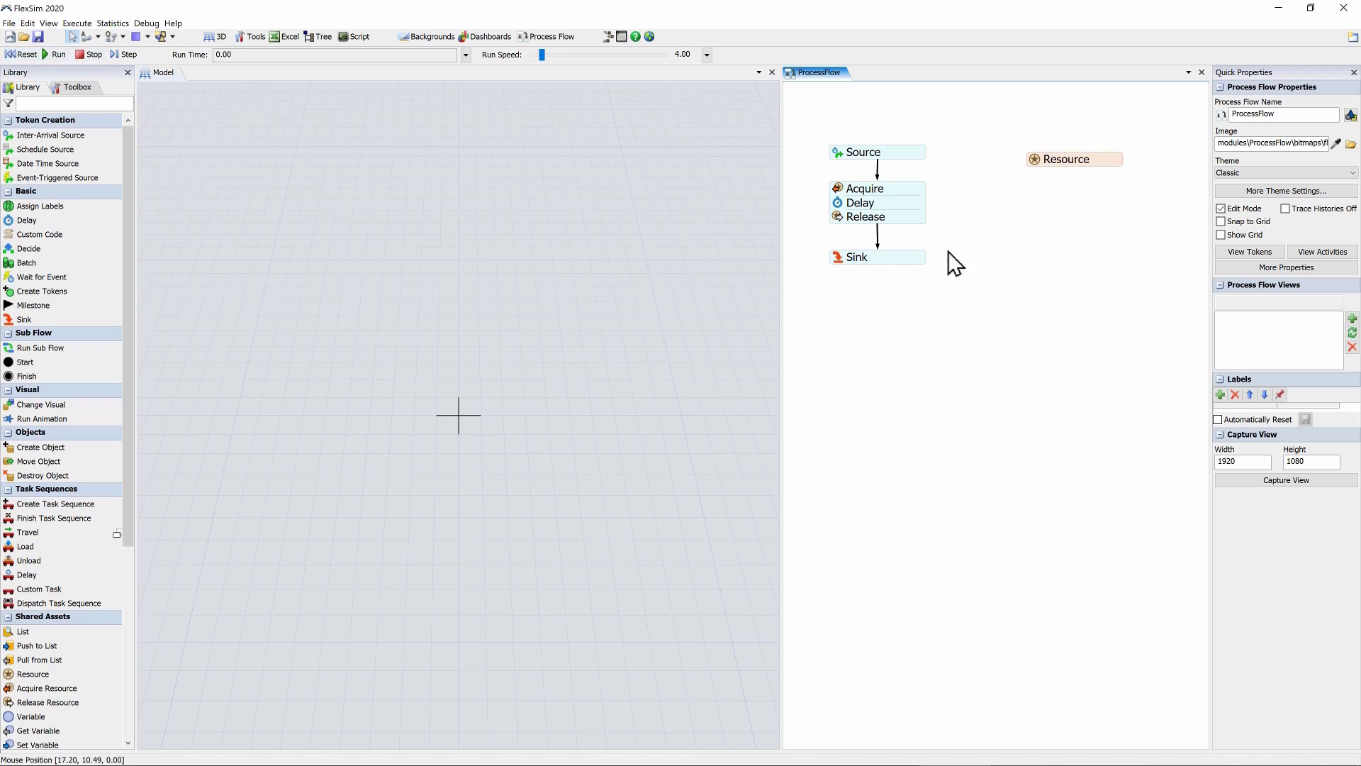
Set the Resource's count to 5.3
click(1032, 158)
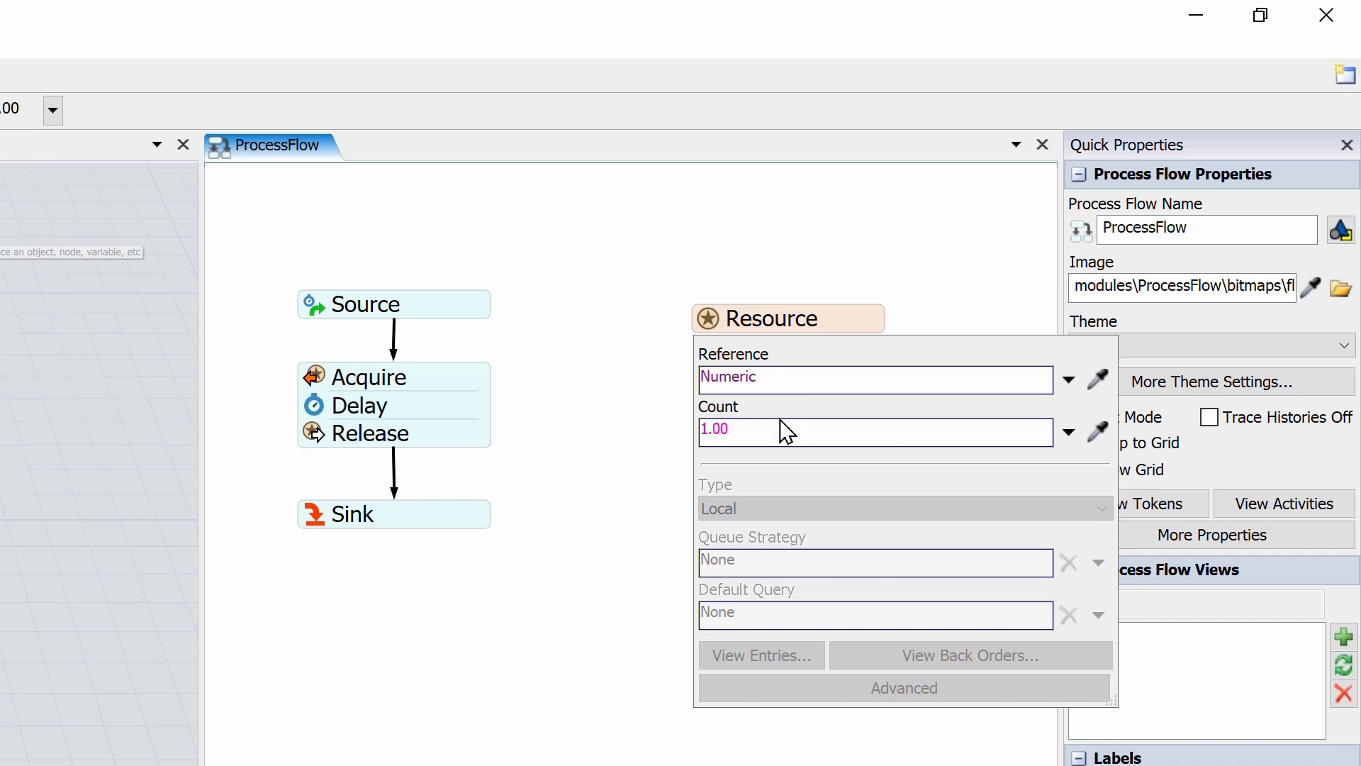
drag(750, 428, 679, 426)
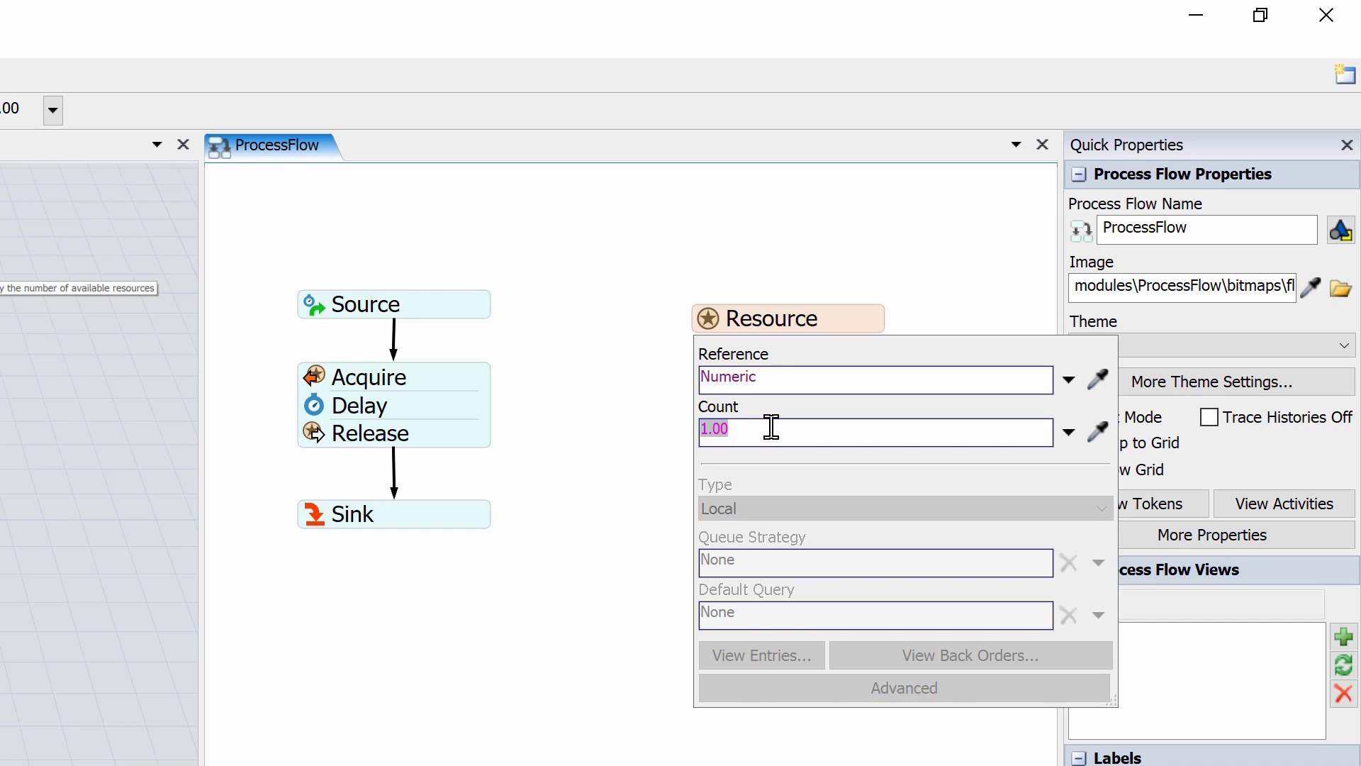
text(5.3)
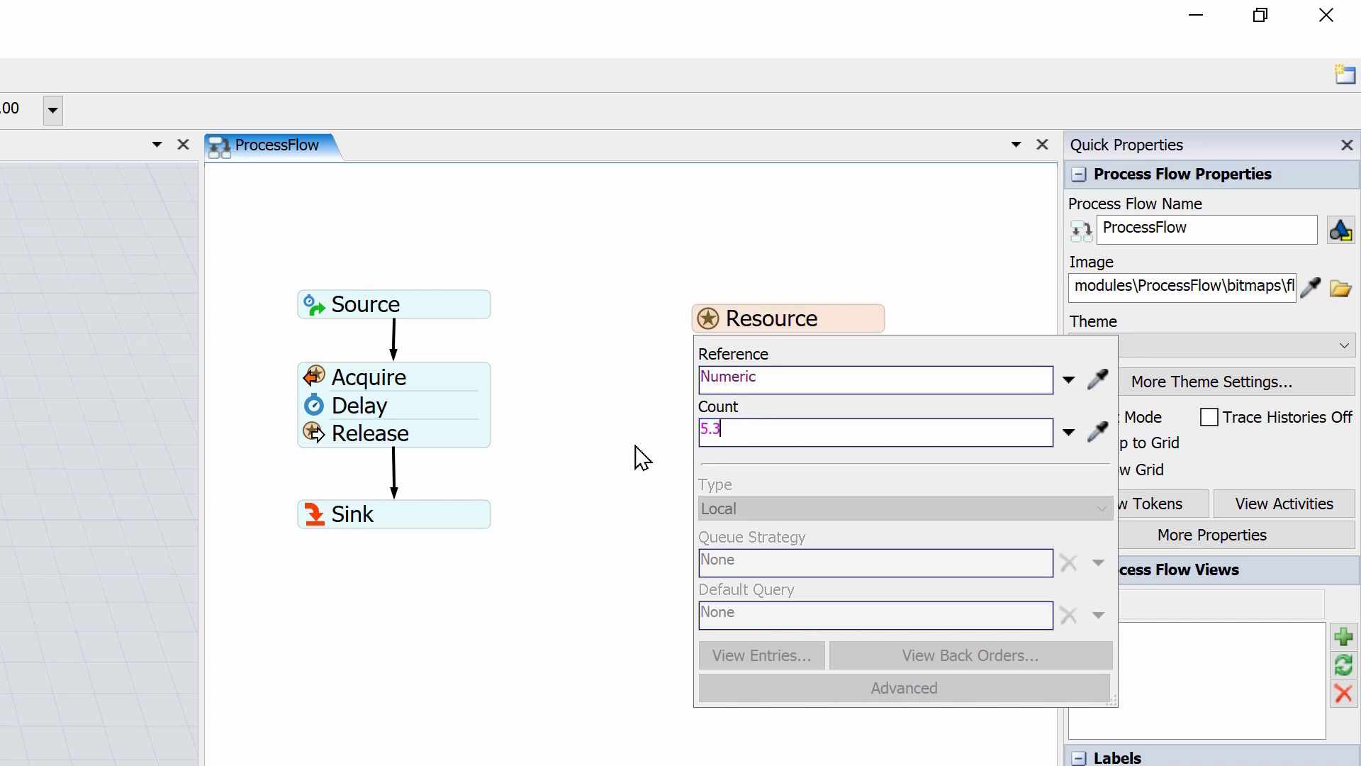
key(Return)
click(628, 382)
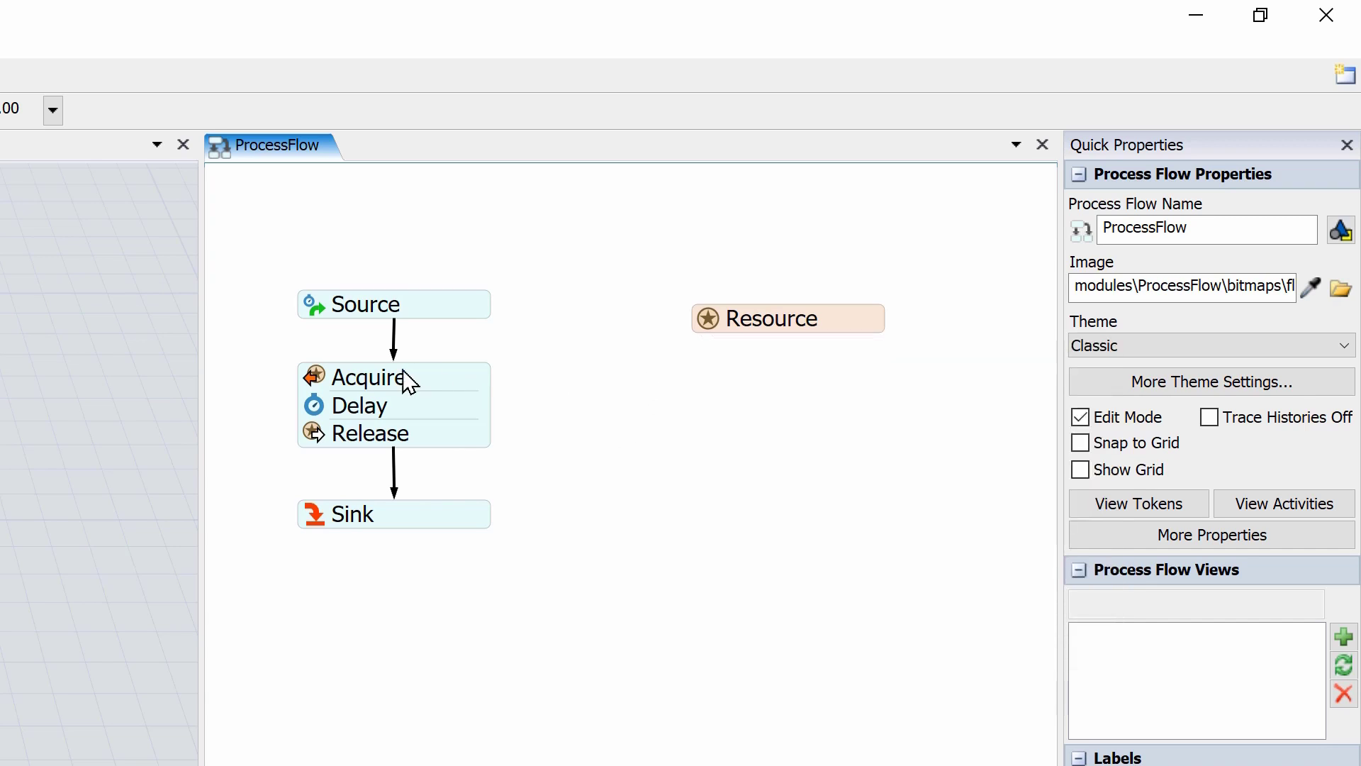
Set the quantity requested by the Acquire activity to .35
click(313, 375)
double_click(313, 375)
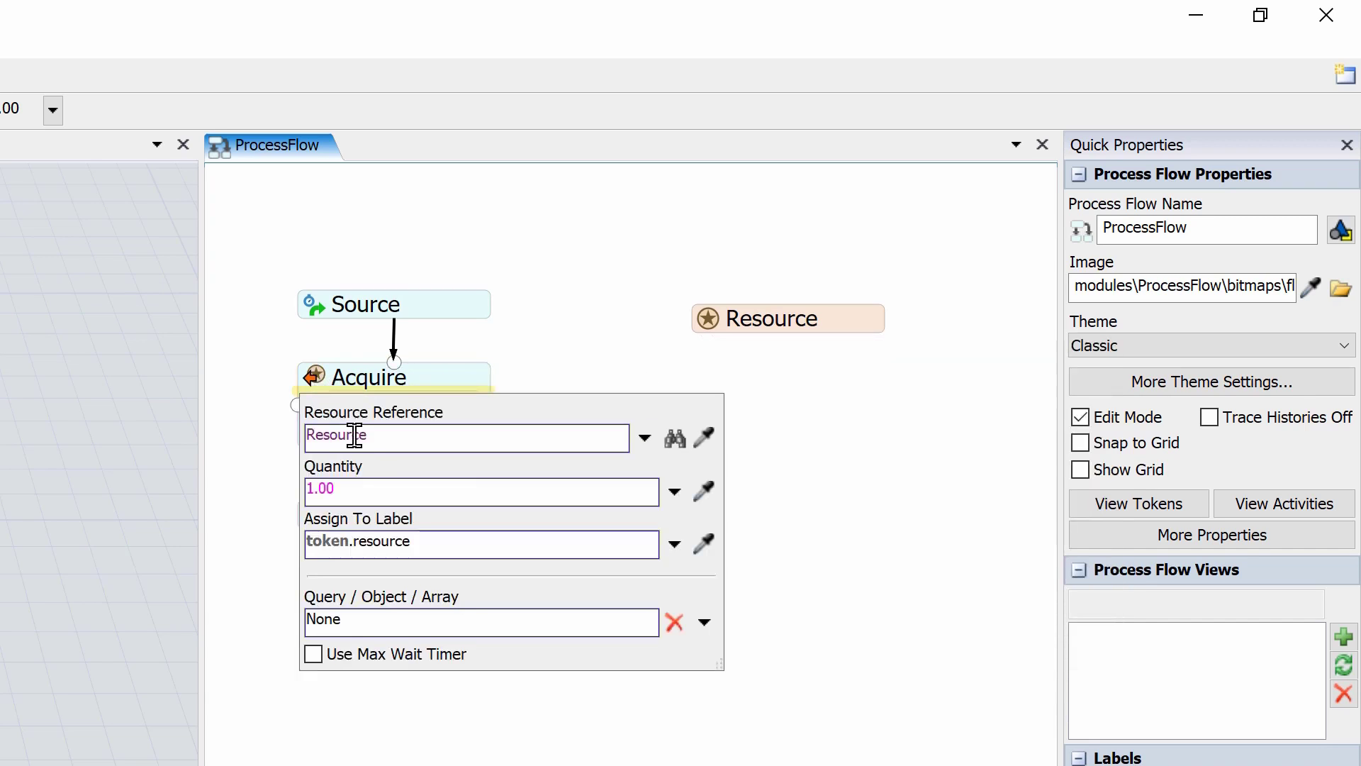
drag(387, 488, 234, 488)
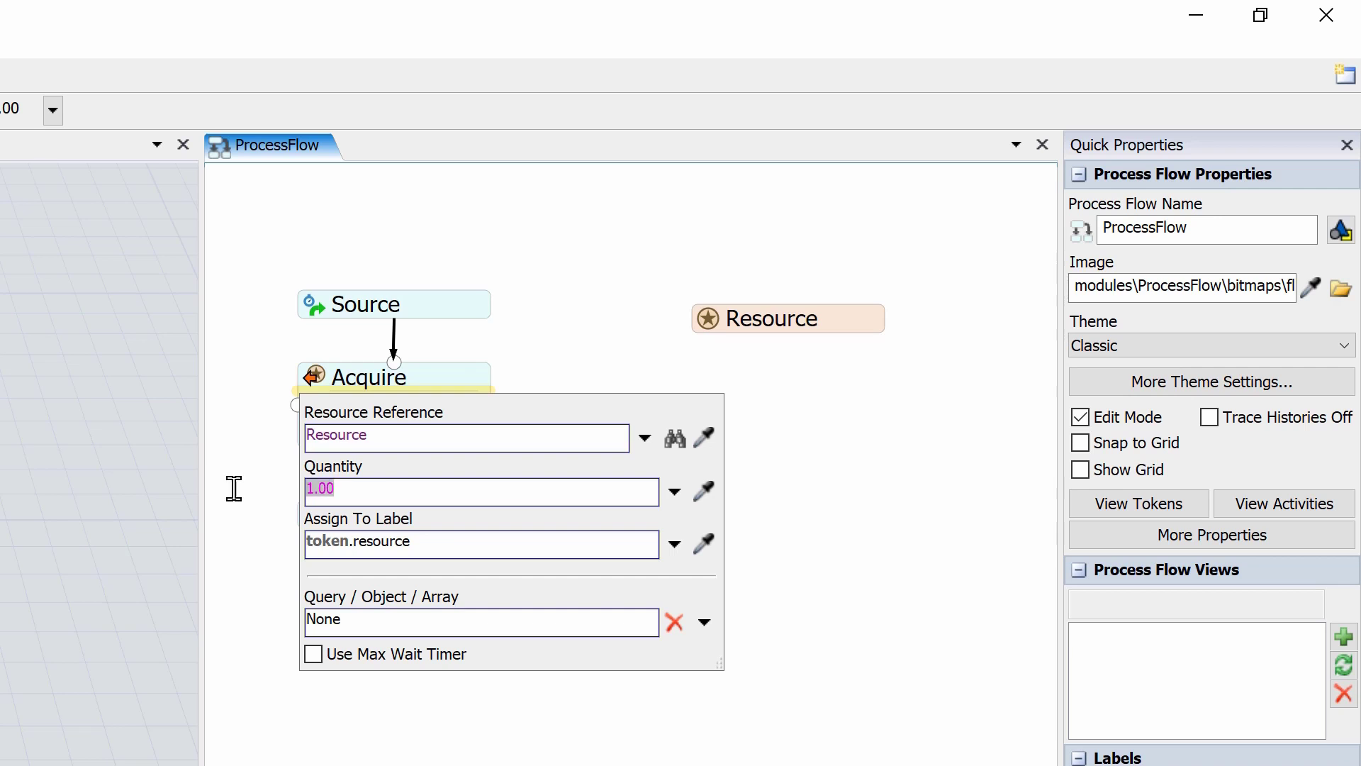
text(.)
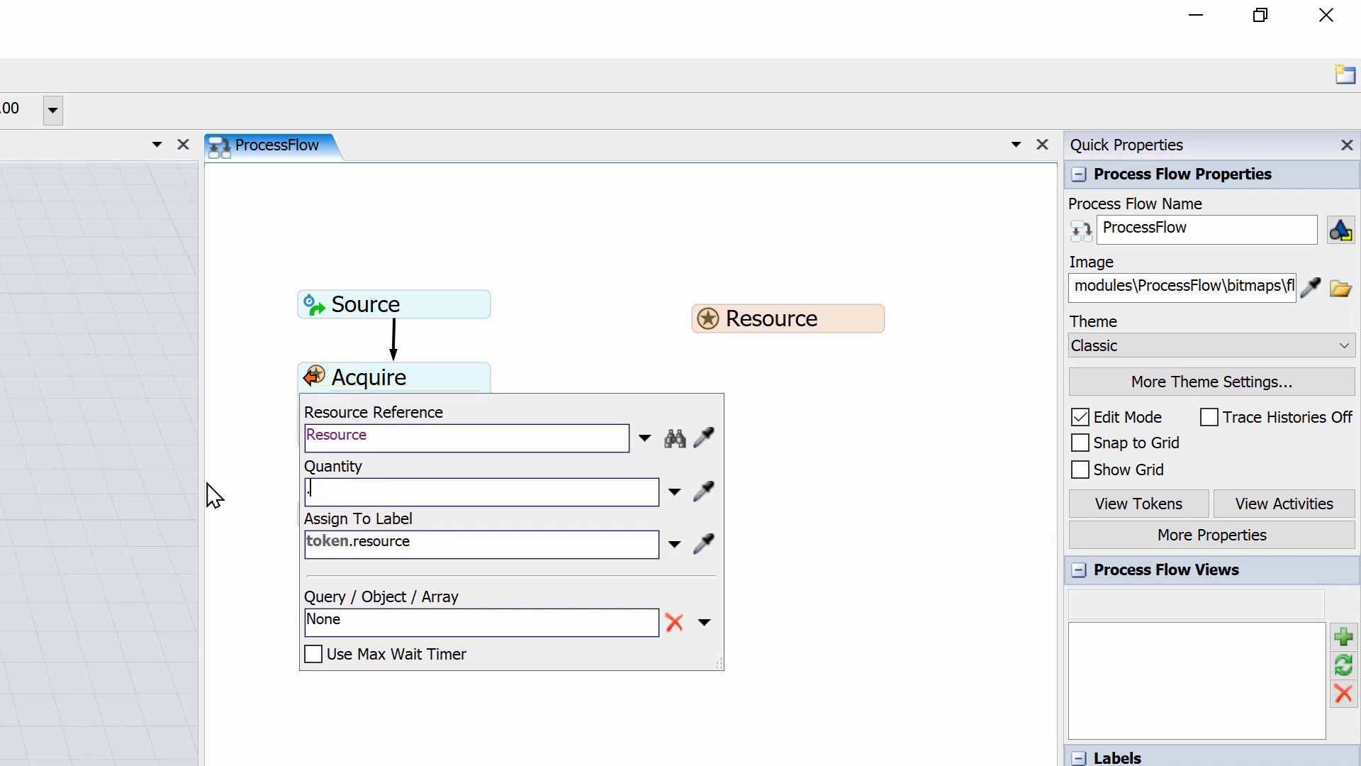
text(35)
click(420, 738)
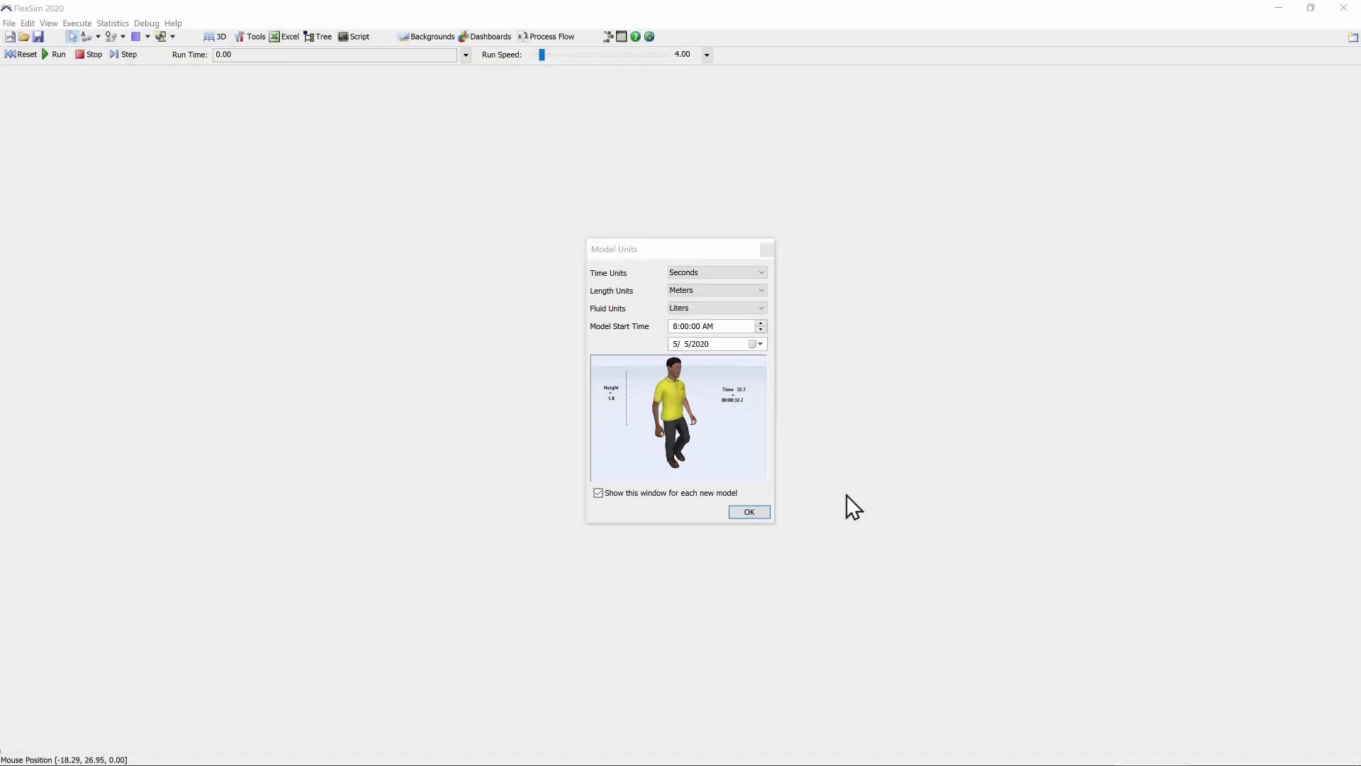
Create the new model with units of Seconds, Meters and Liters, and add a general process flow to it
click(756, 513)
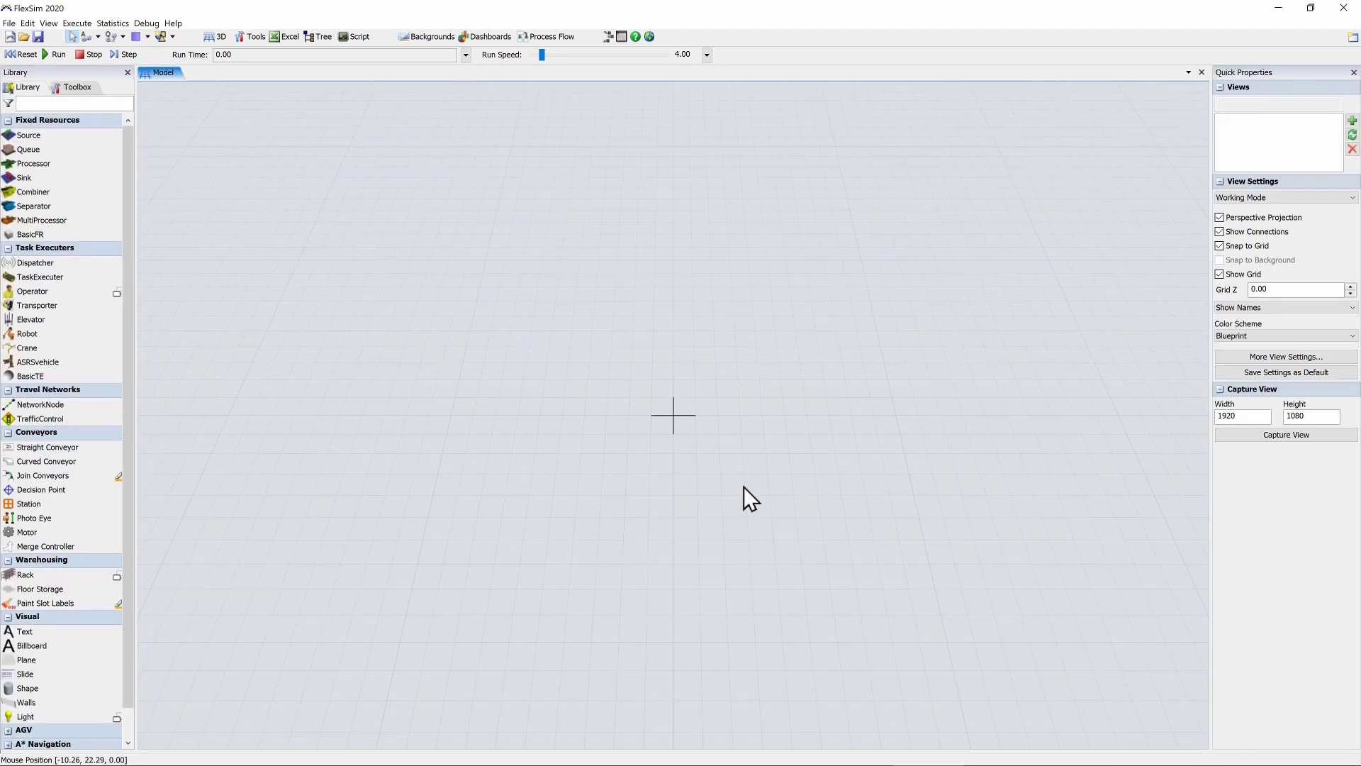
click(549, 36)
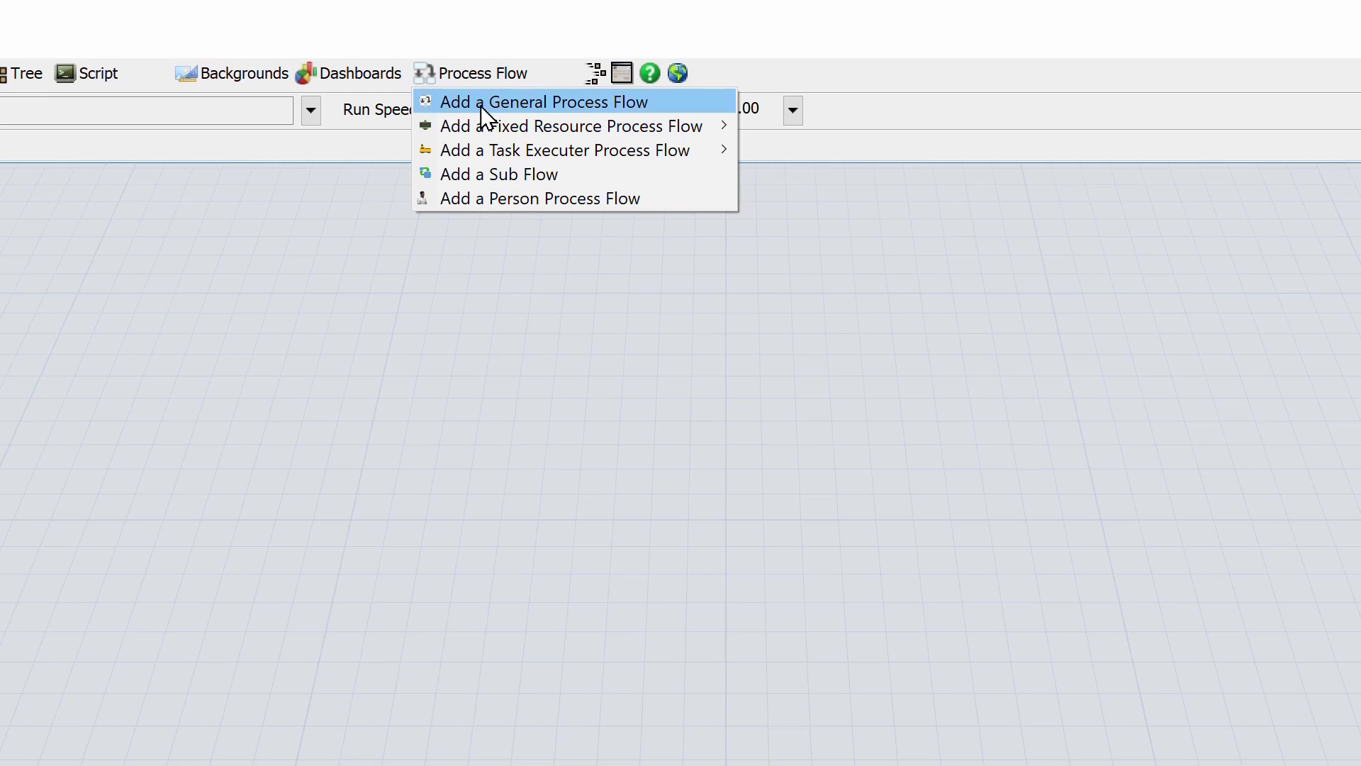
click(482, 105)
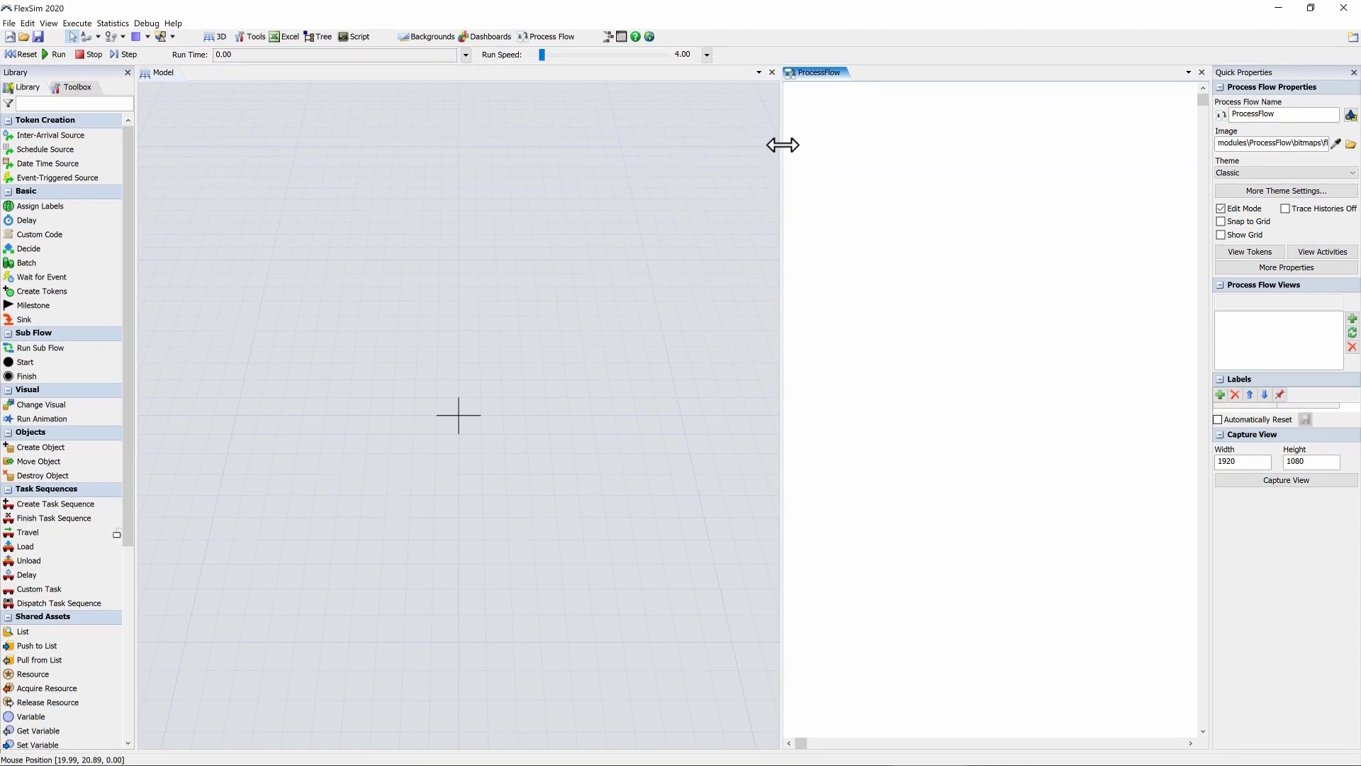
Widen the process flow view and add an Inter-Arrival Source near the upper part of the flow
drag(783, 145, 541, 179)
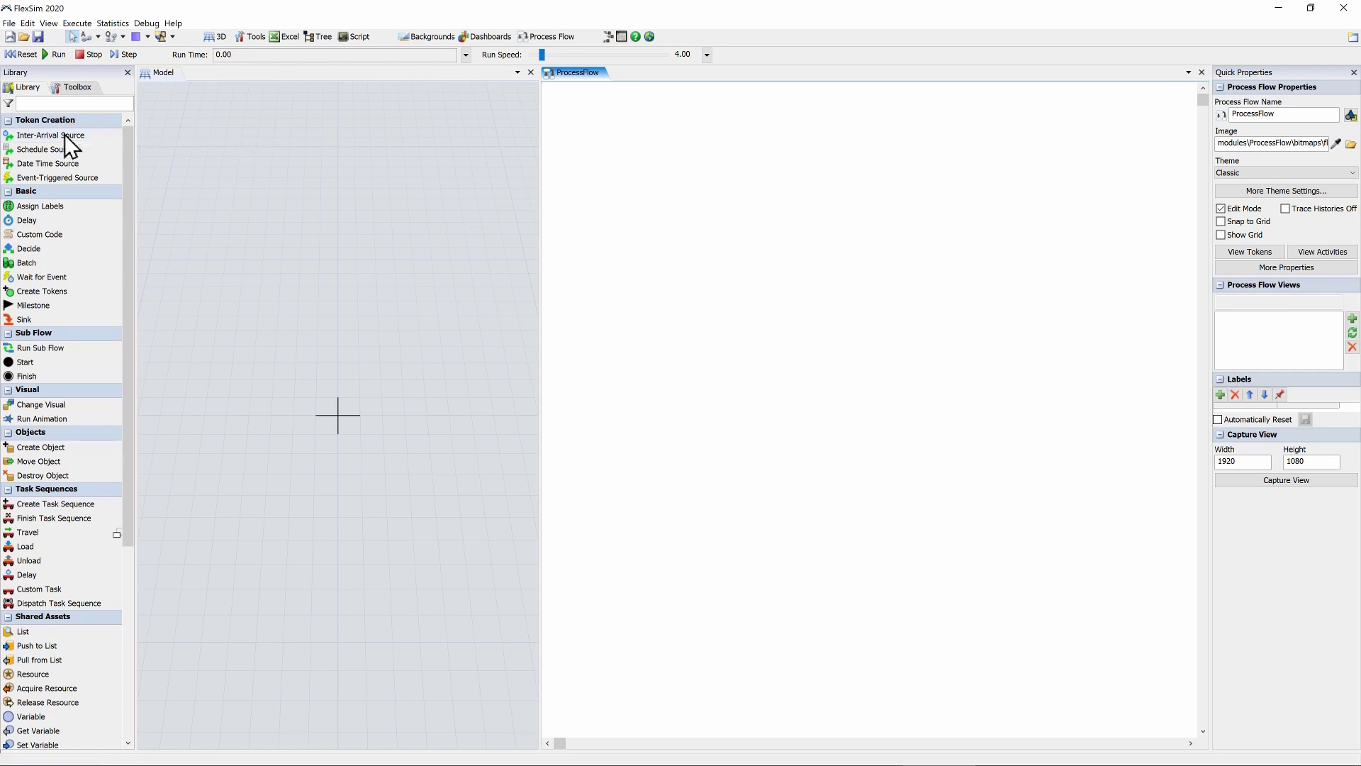
double_click(639, 124)
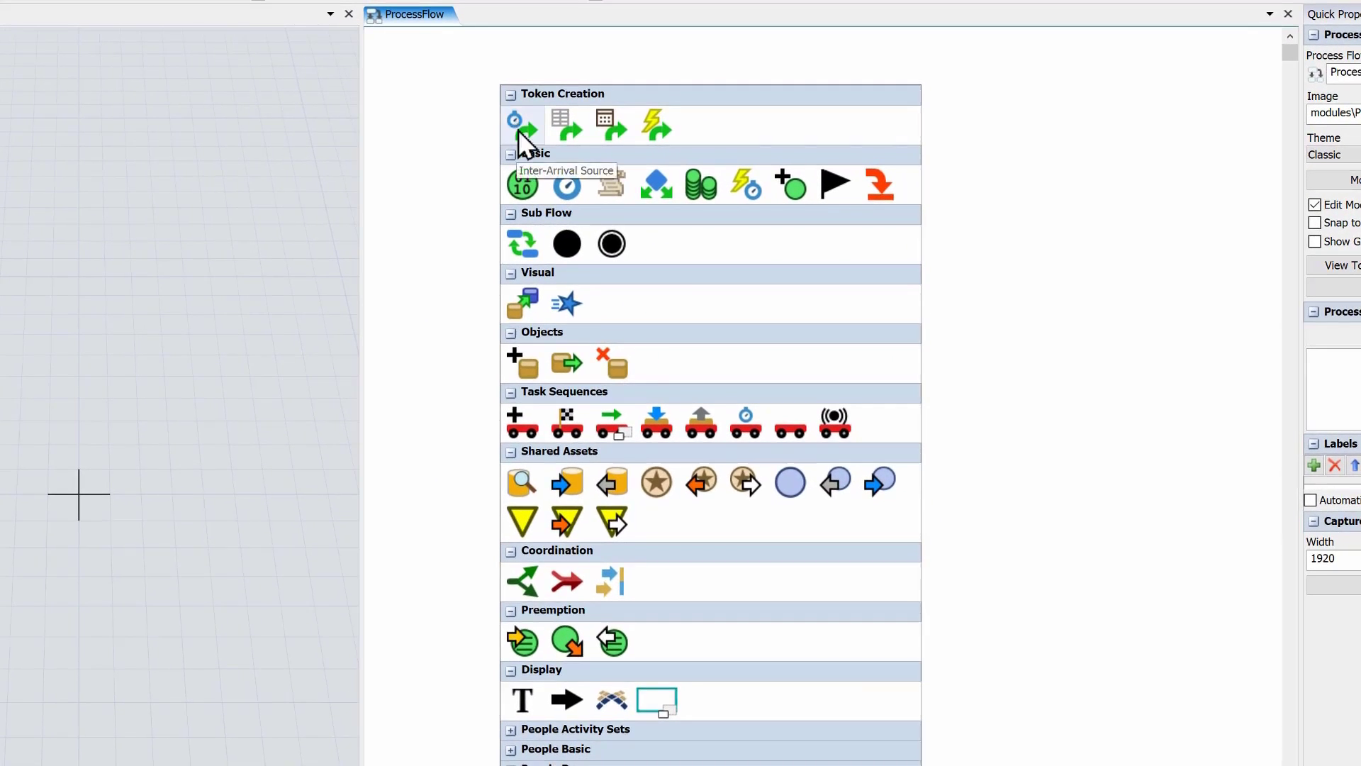
click(517, 129)
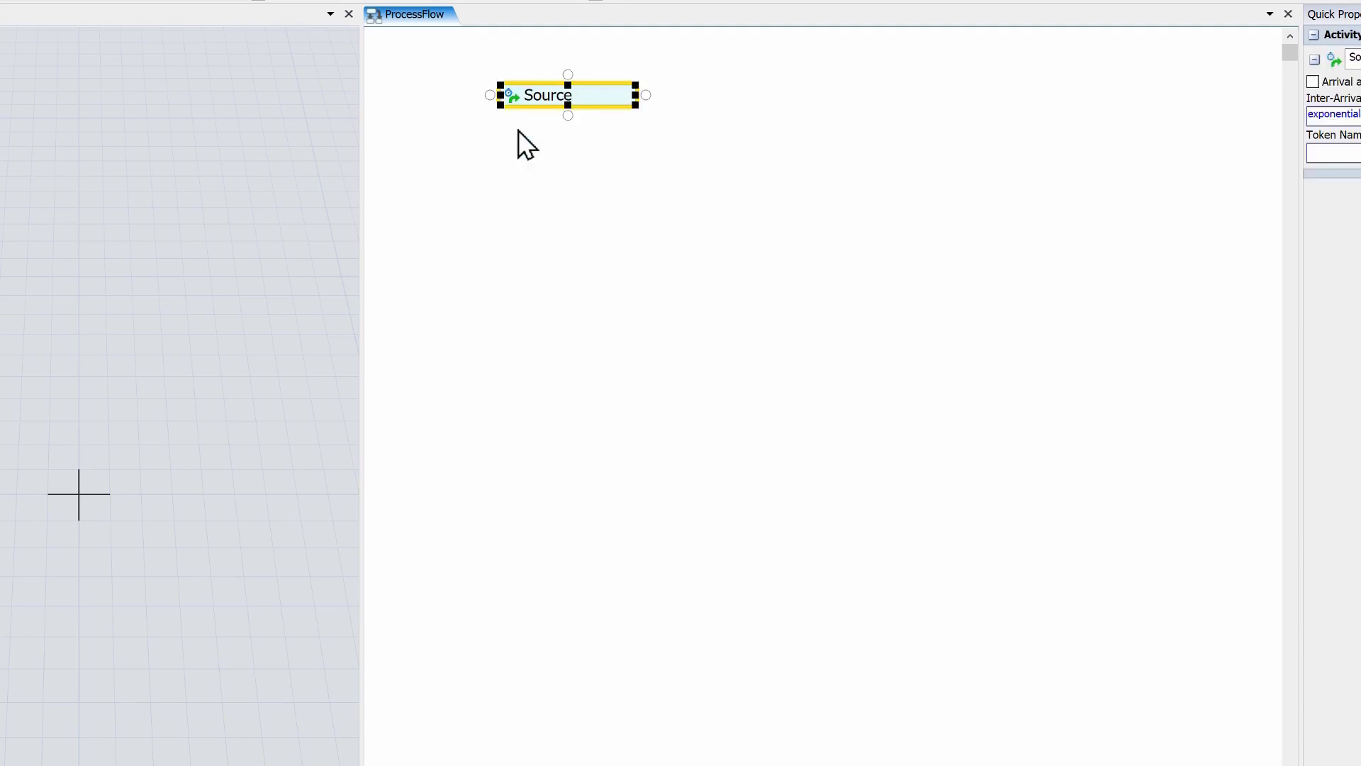
Add a Resource beside the Source, rename it Inspection Resource, and widen it to fit the name
double_click(686, 171)
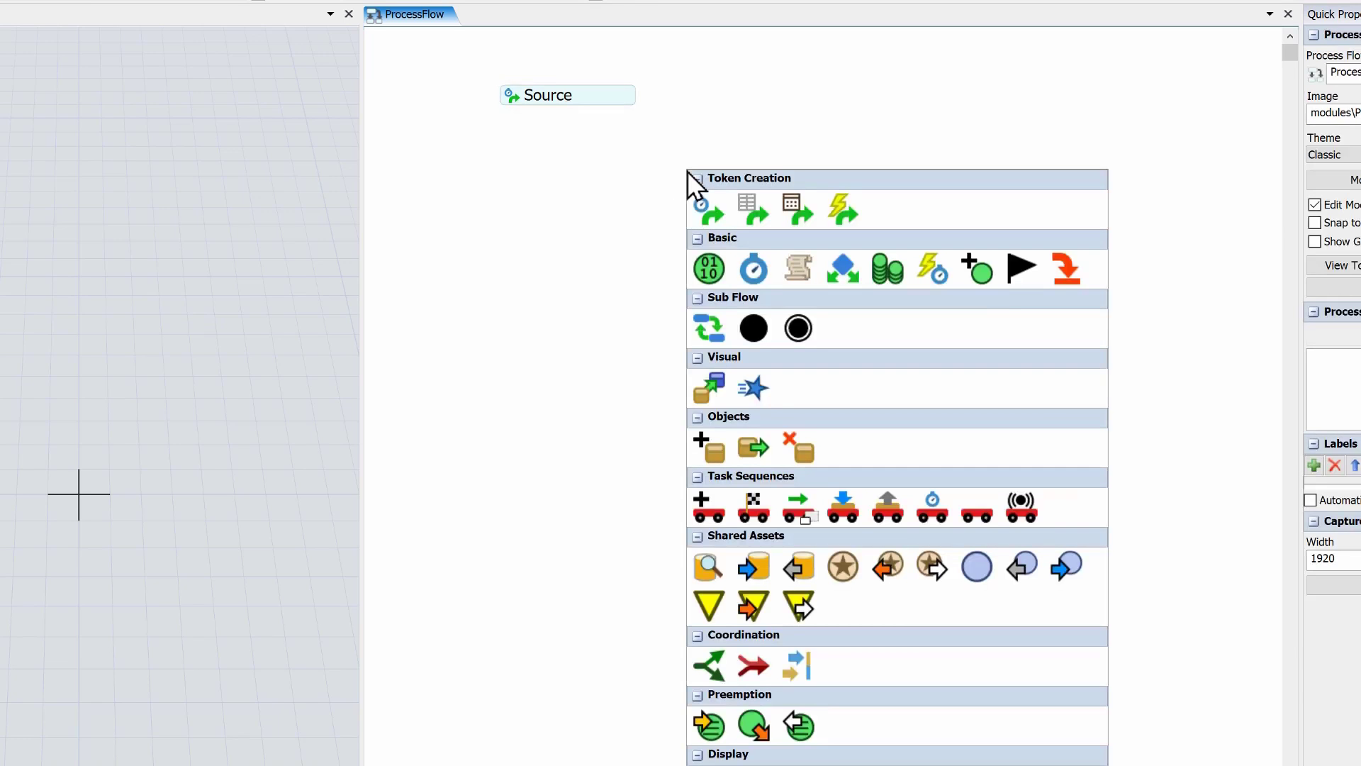
click(846, 560)
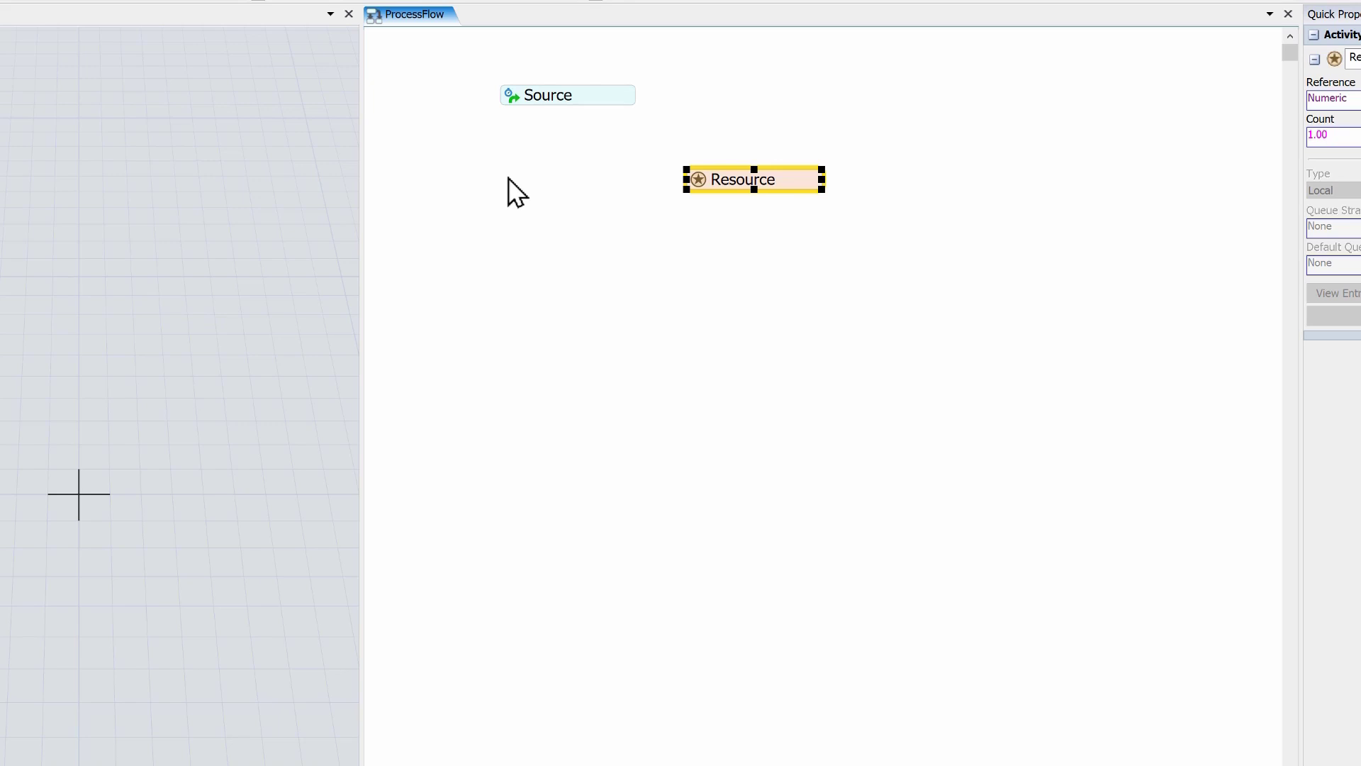
double_click(714, 178)
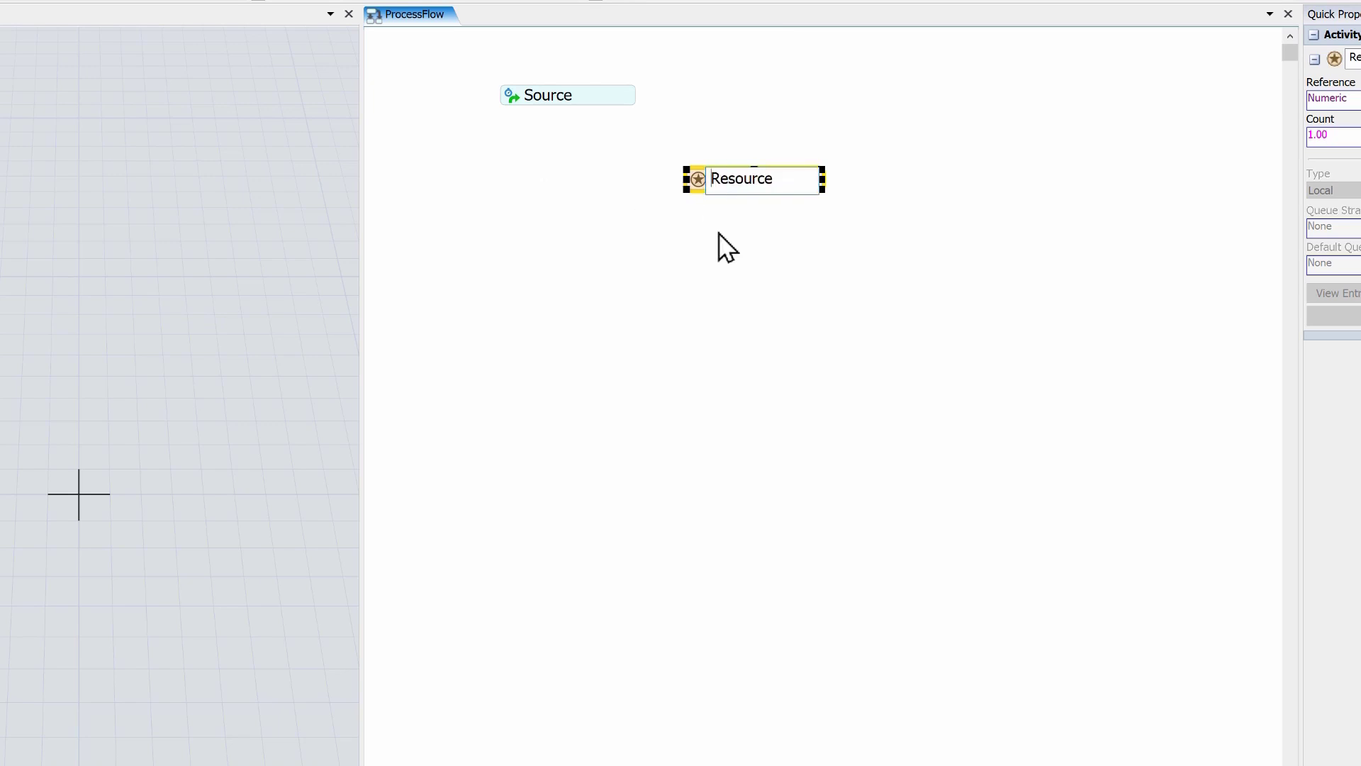
text(Inspection)
click(833, 228)
click(812, 183)
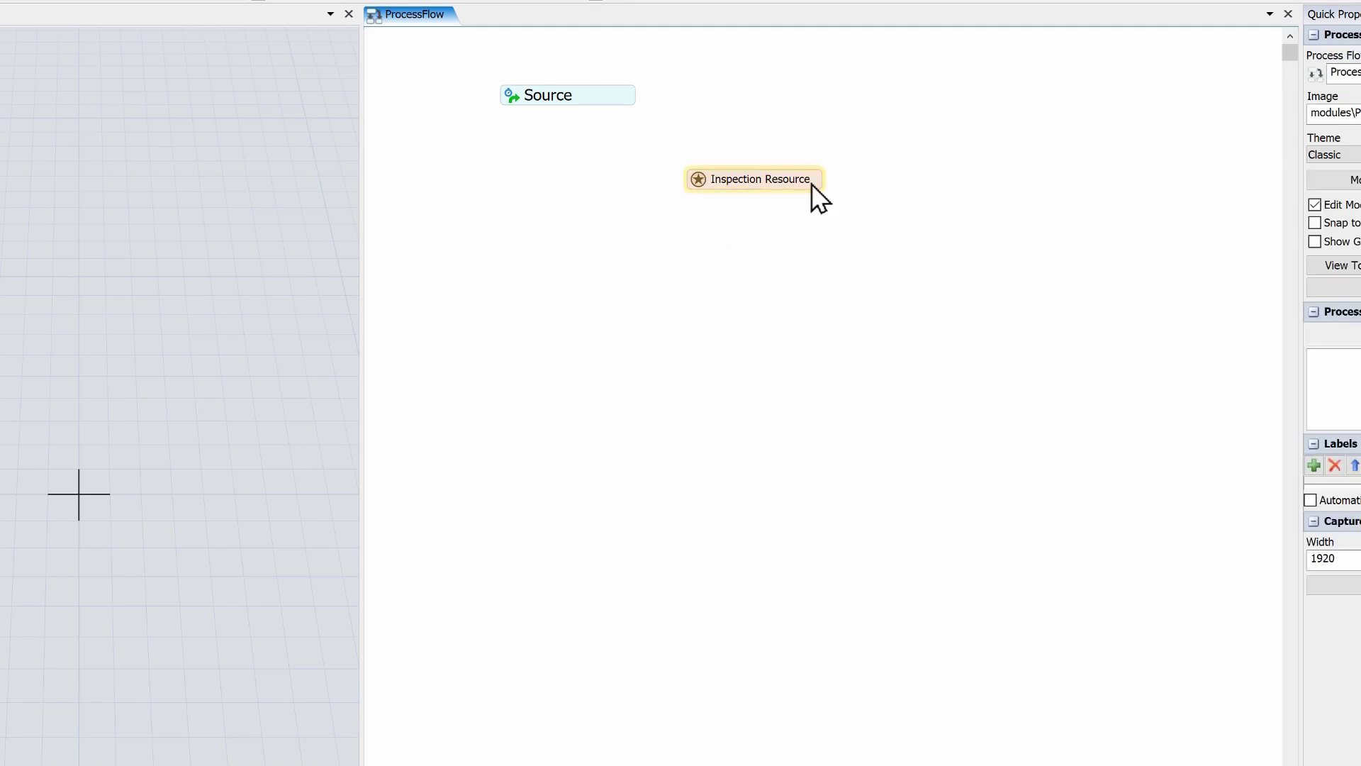
drag(824, 180, 850, 182)
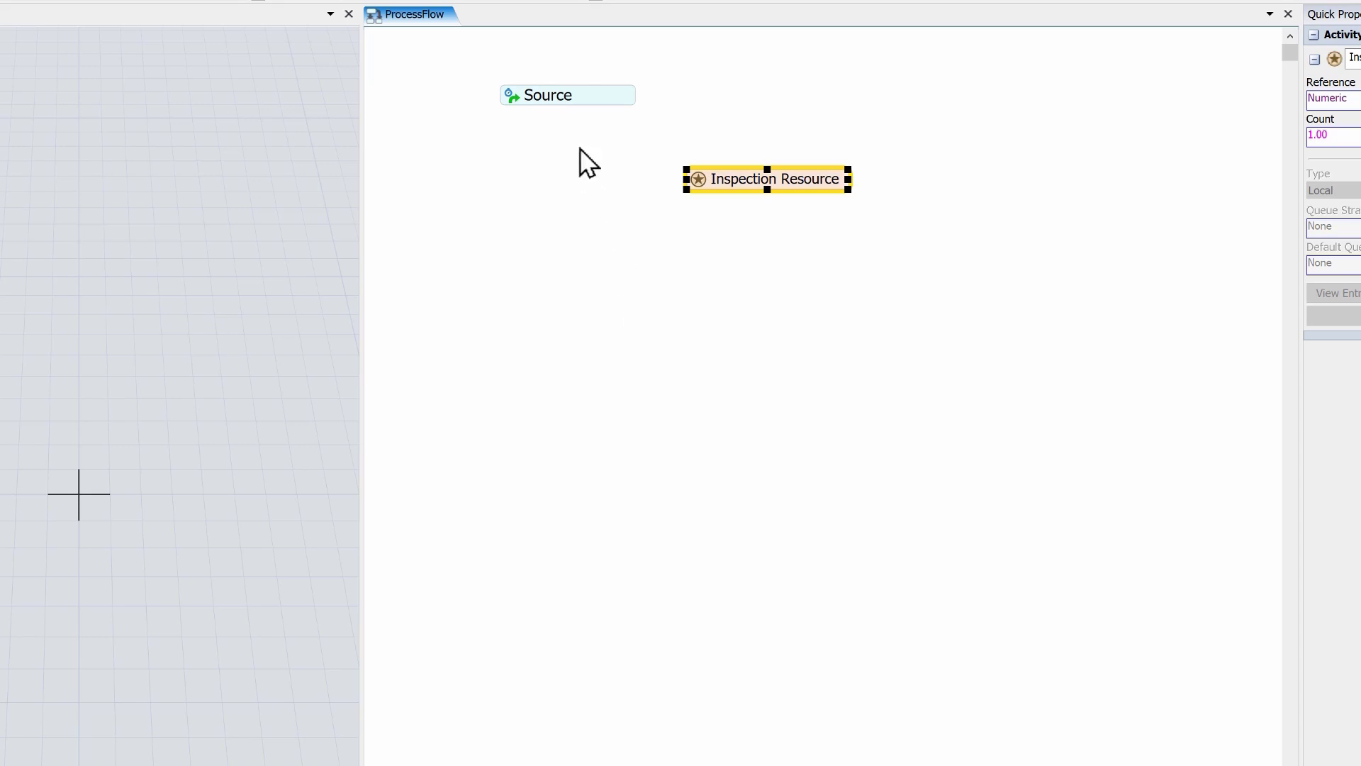
Add an Acquire activity connected below the Source and link it to Inspection Resource
drag(568, 113, 568, 155)
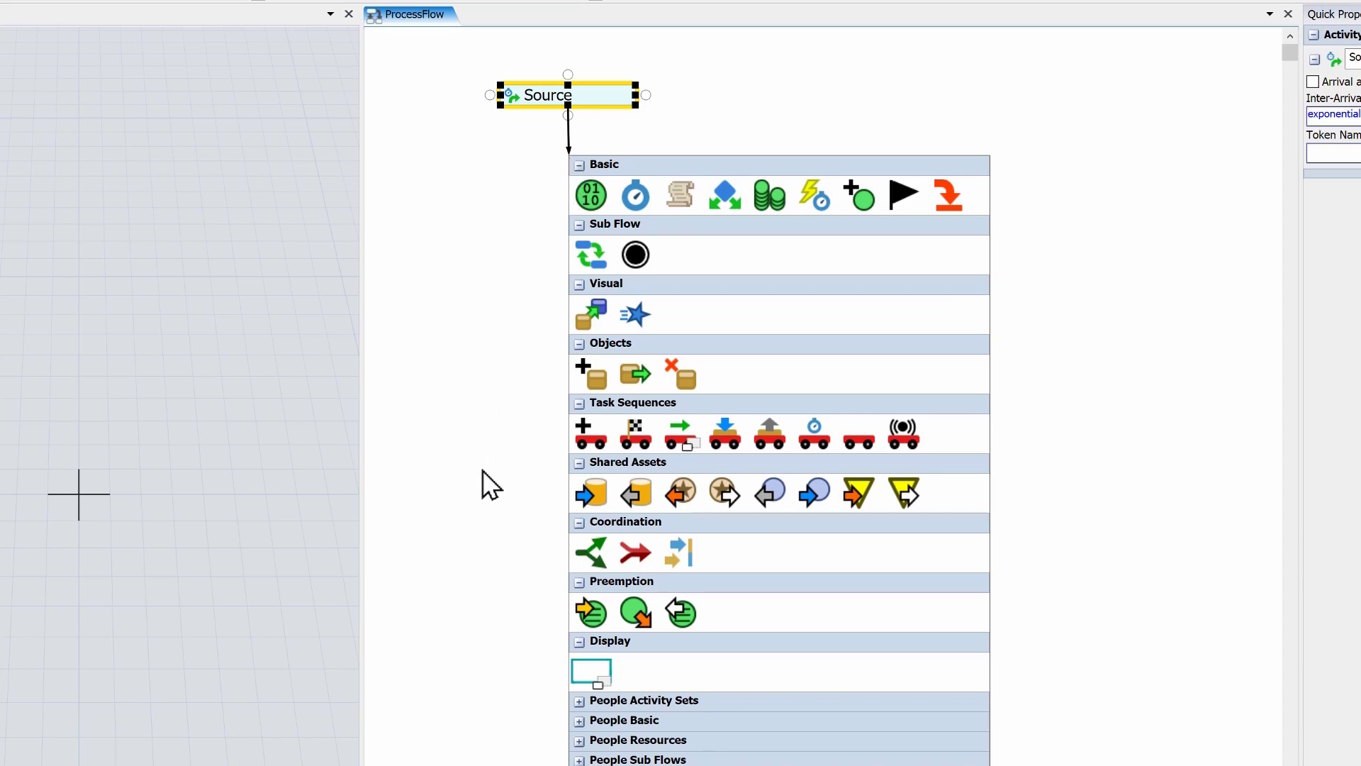
click(682, 494)
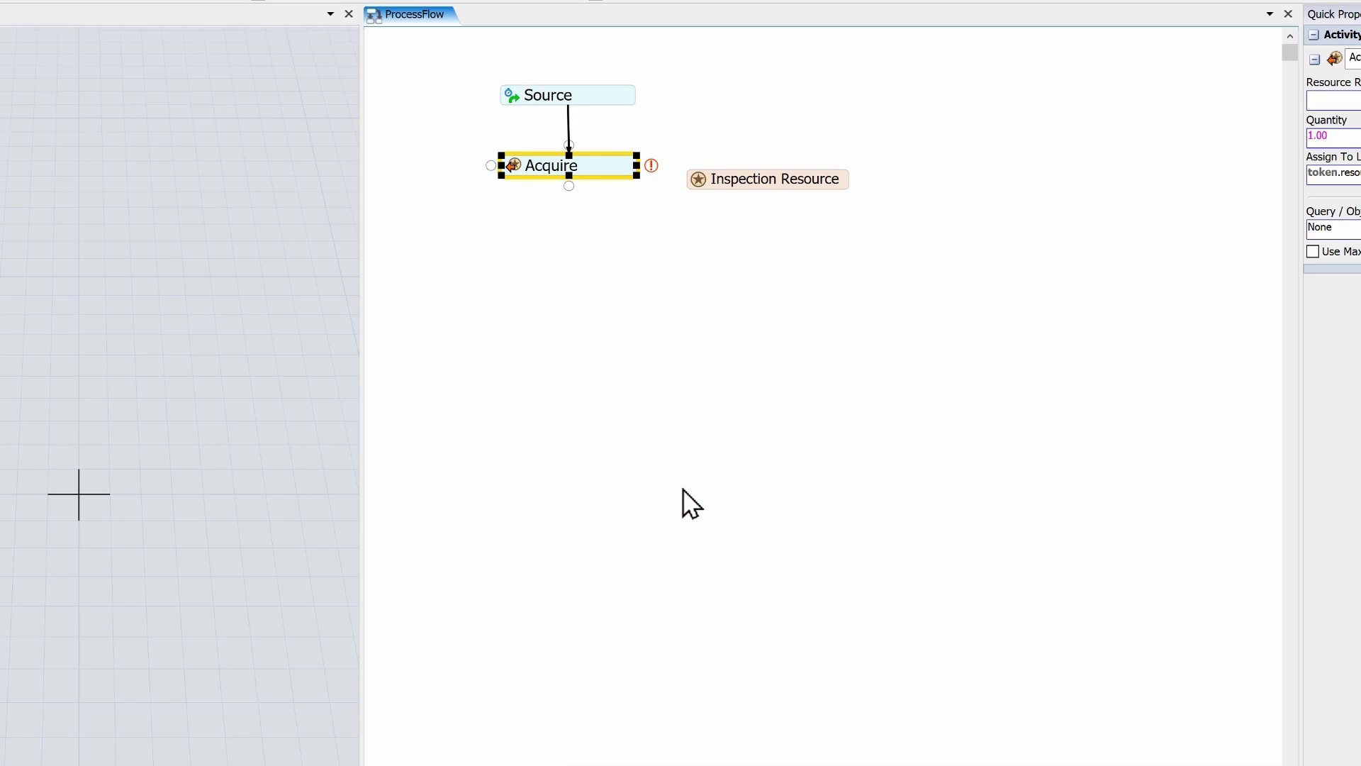
click(652, 165)
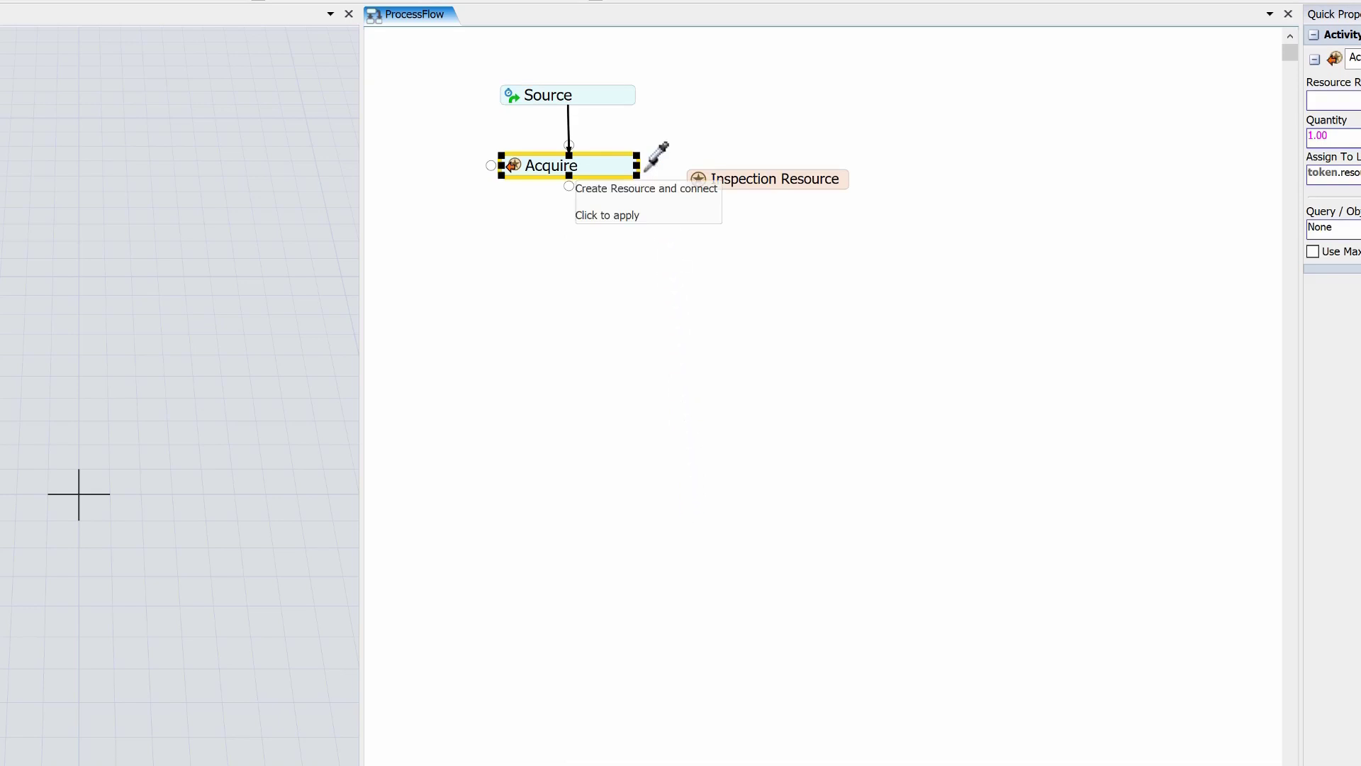
click(703, 181)
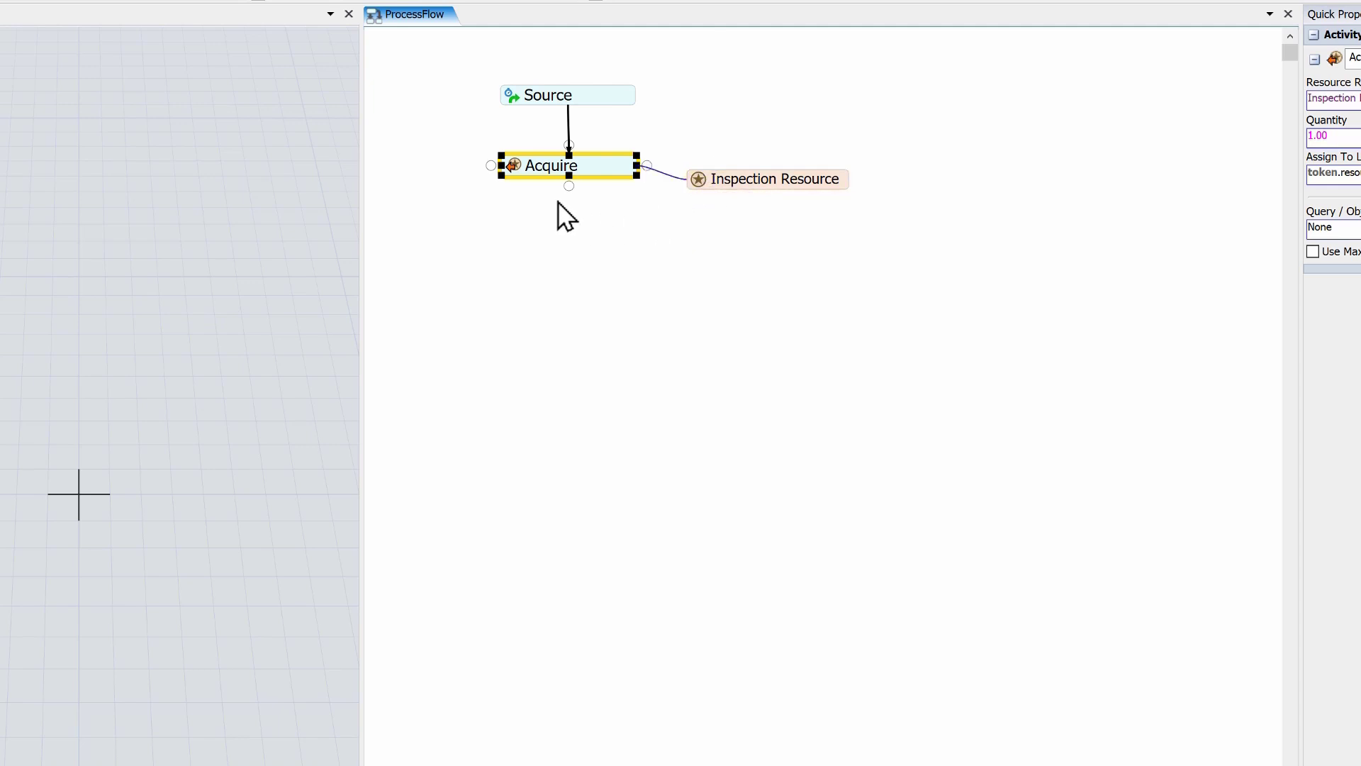
drag(572, 200, 569, 220)
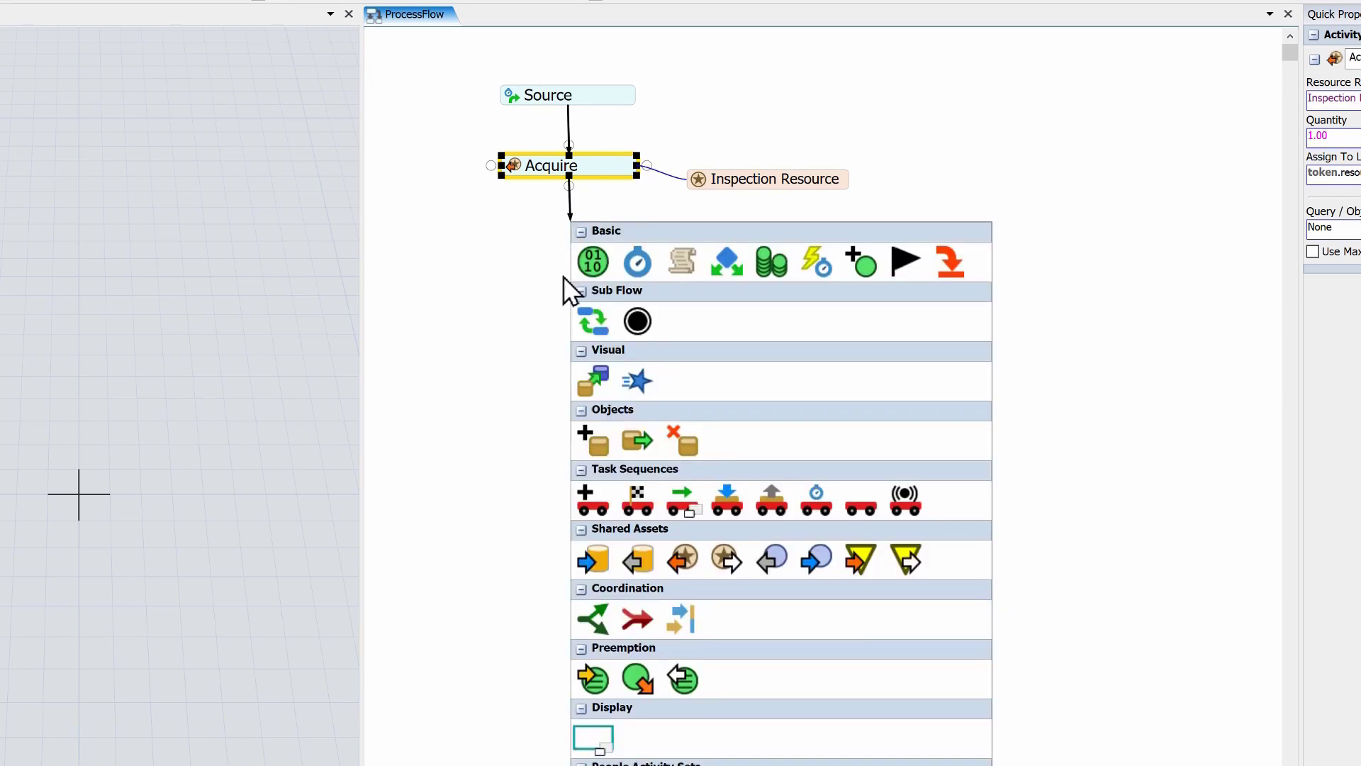
click(640, 261)
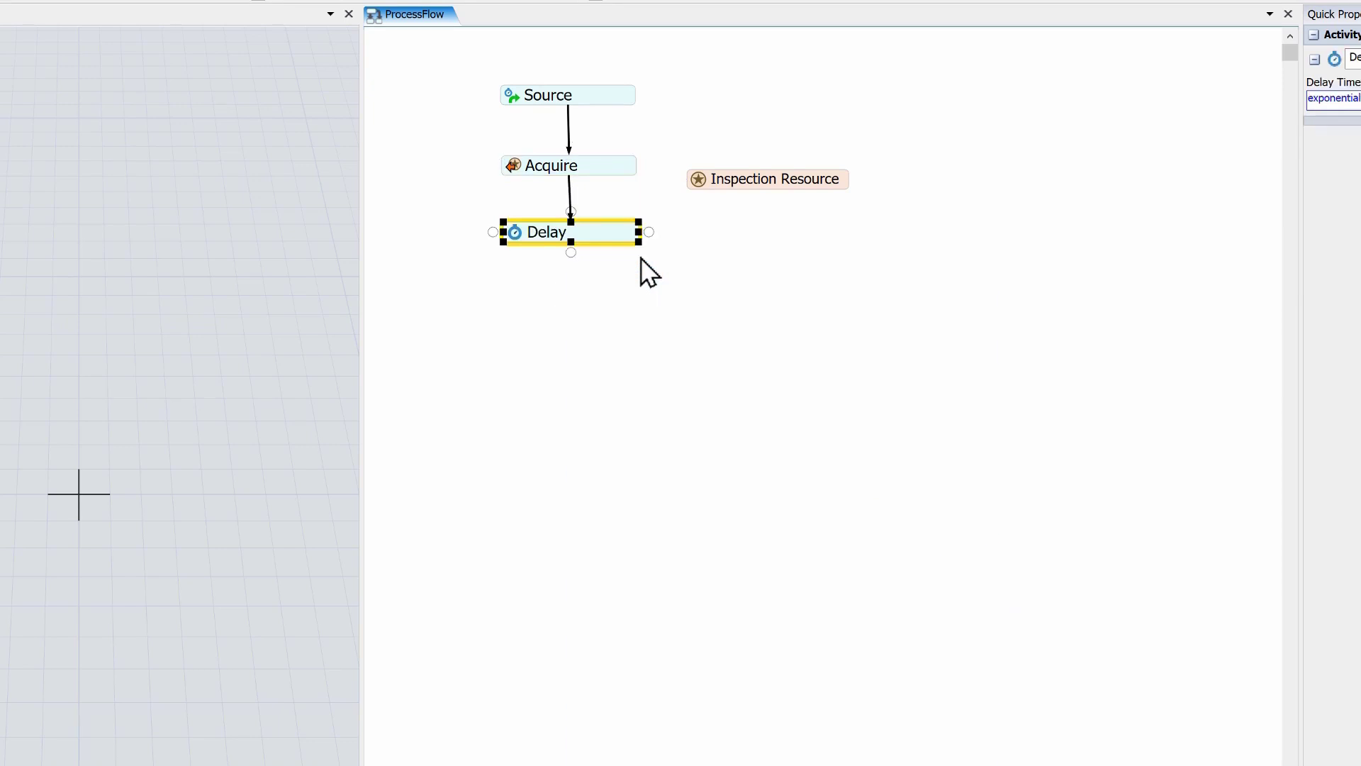
key(Delete)
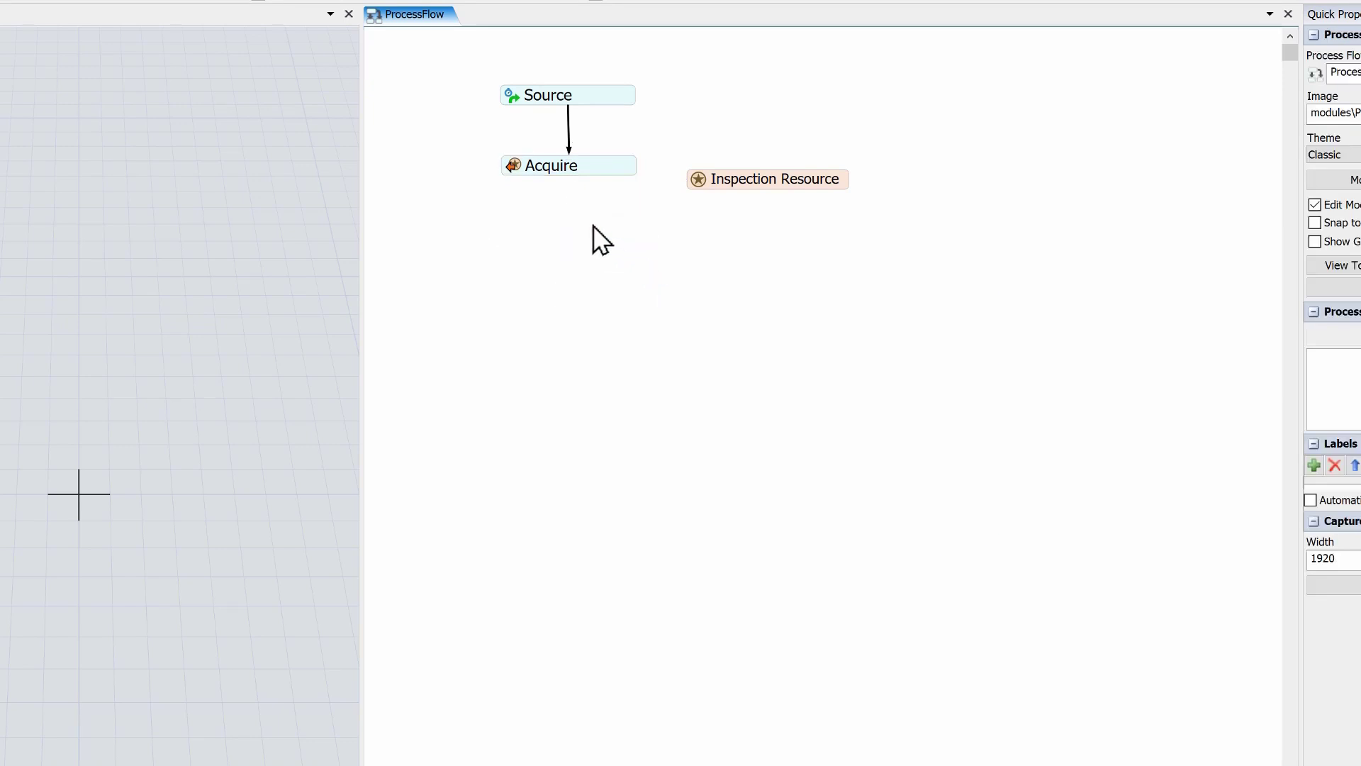
Try placing a separate Delay and snapping it beneath the Acquire activity, and remove it
double_click(538, 211)
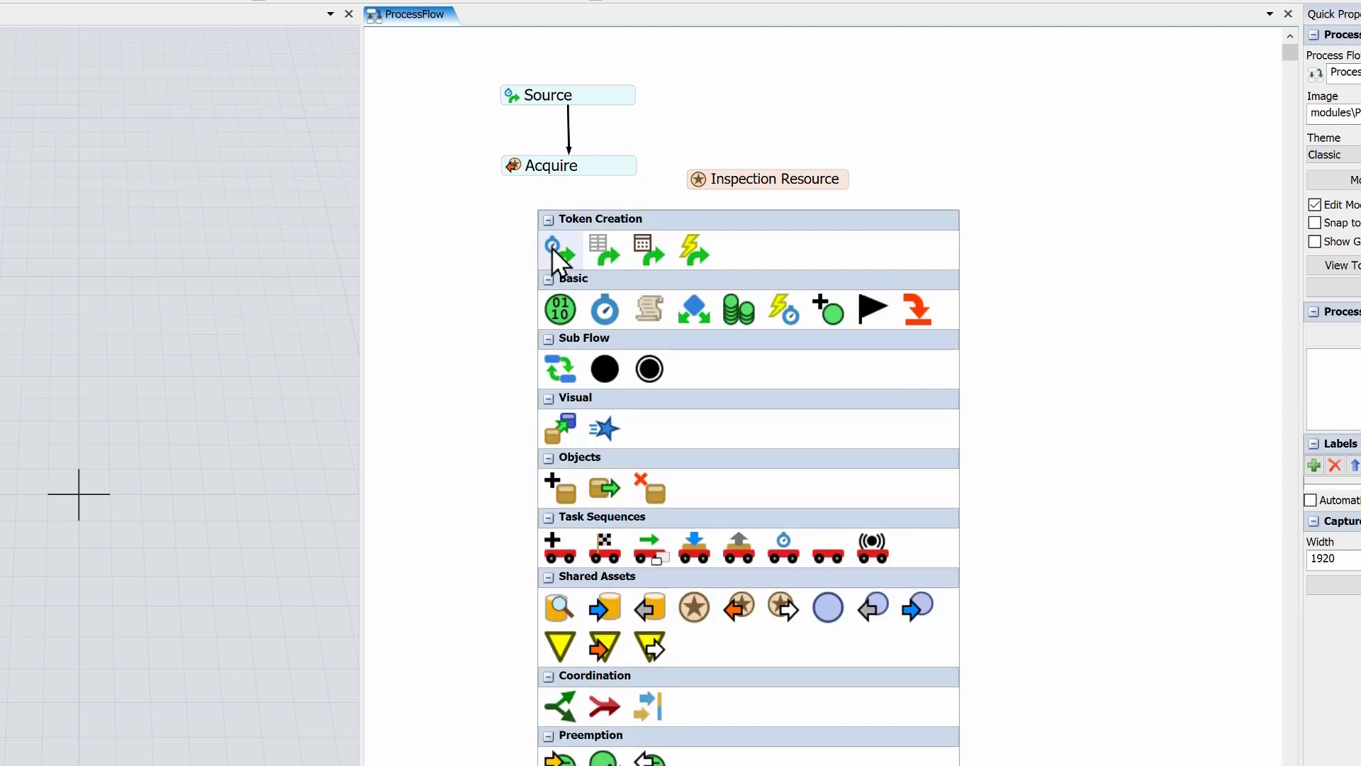
click(602, 305)
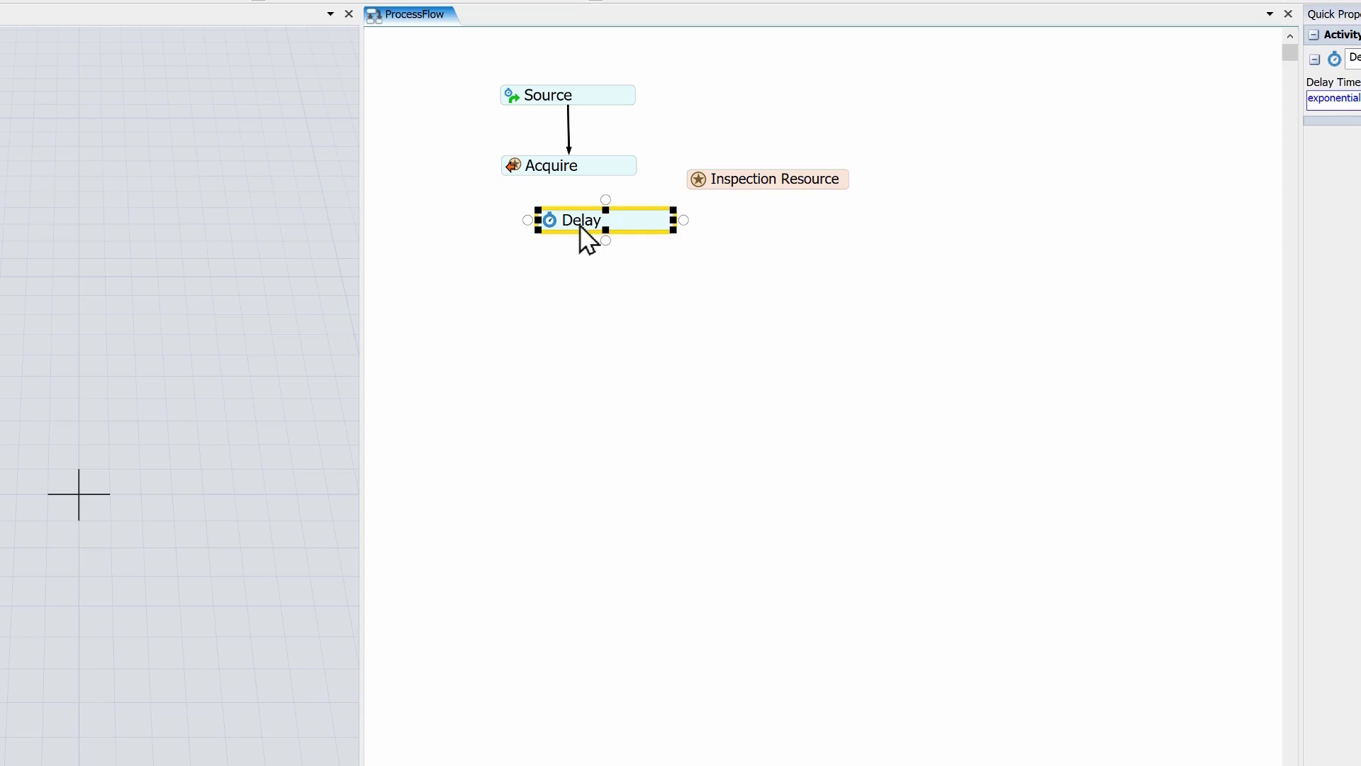
drag(580, 224, 543, 186)
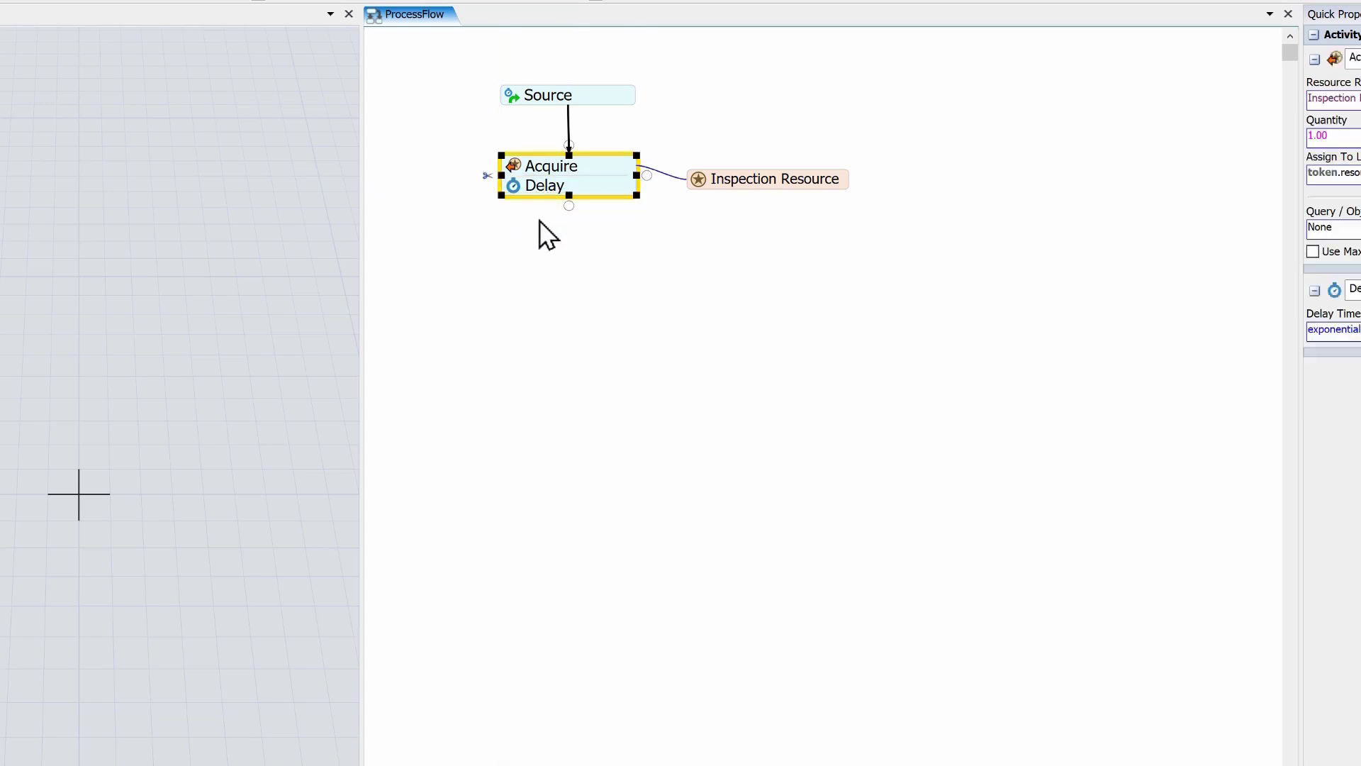
click(487, 176)
key(Delete)
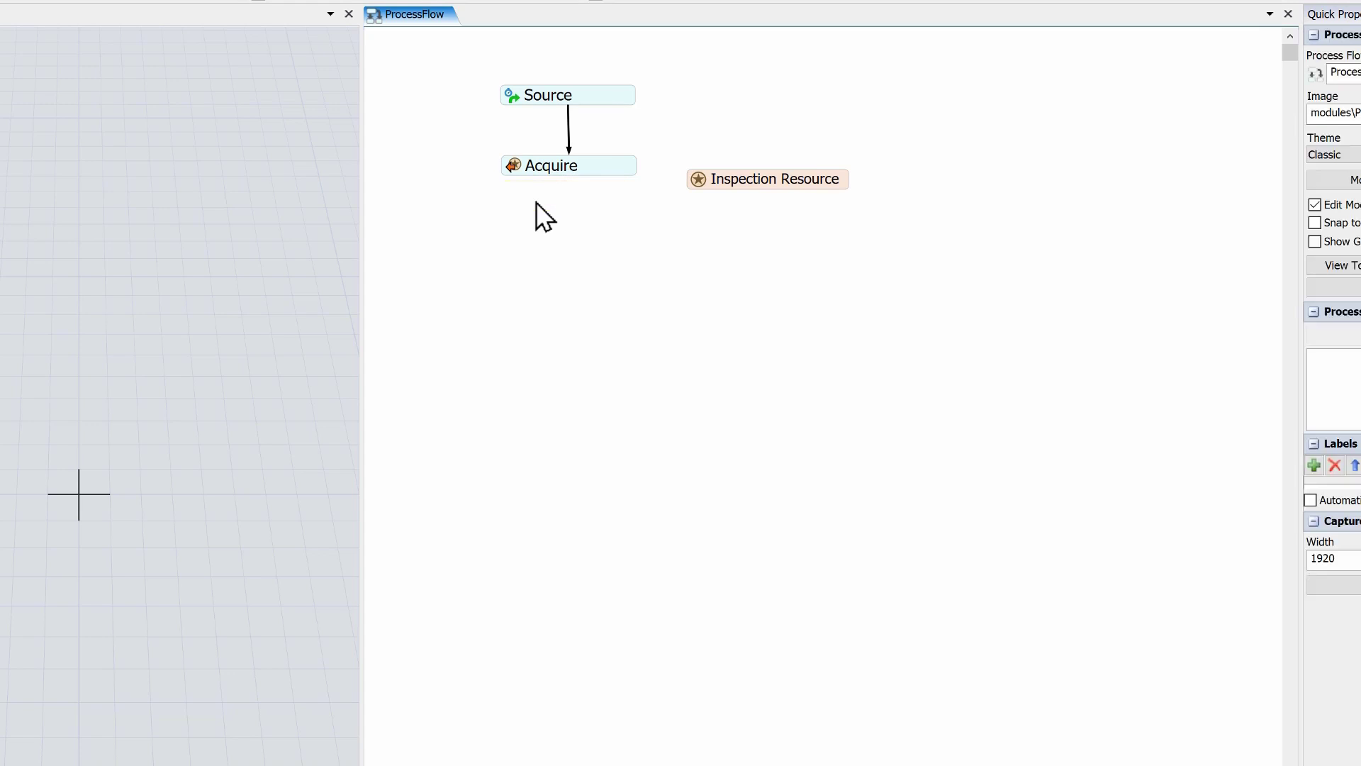
Add a Delay connected after Acquire, snap it into the same block, and check its delay time setting
drag(570, 183, 569, 219)
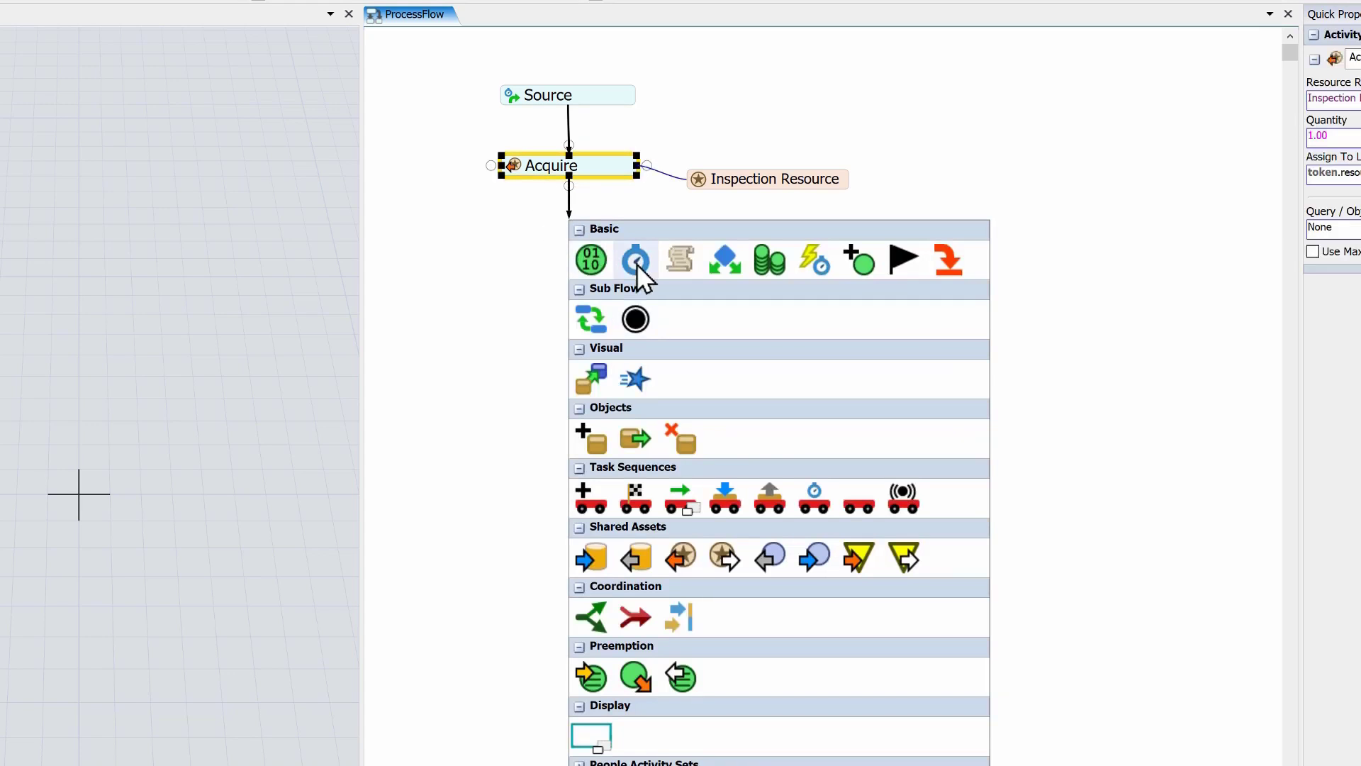
click(636, 263)
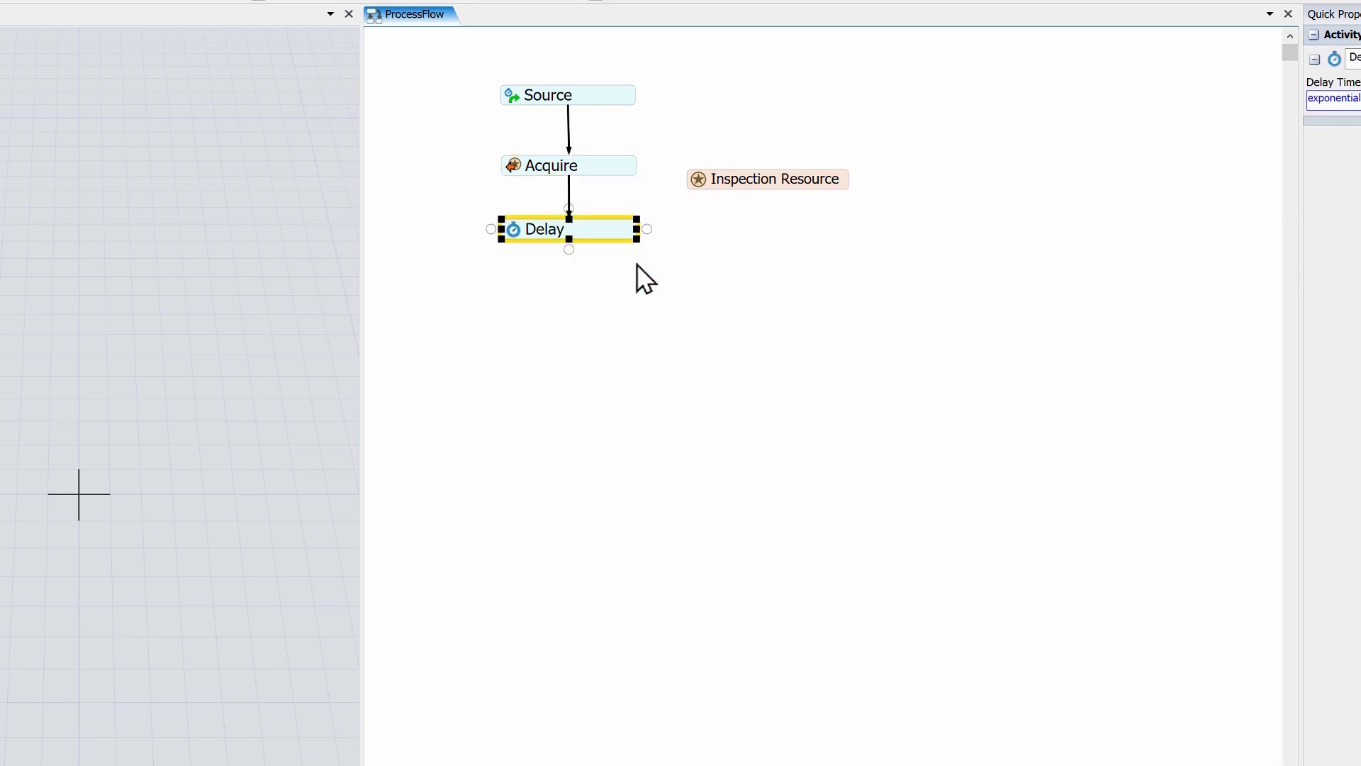
drag(523, 234, 526, 191)
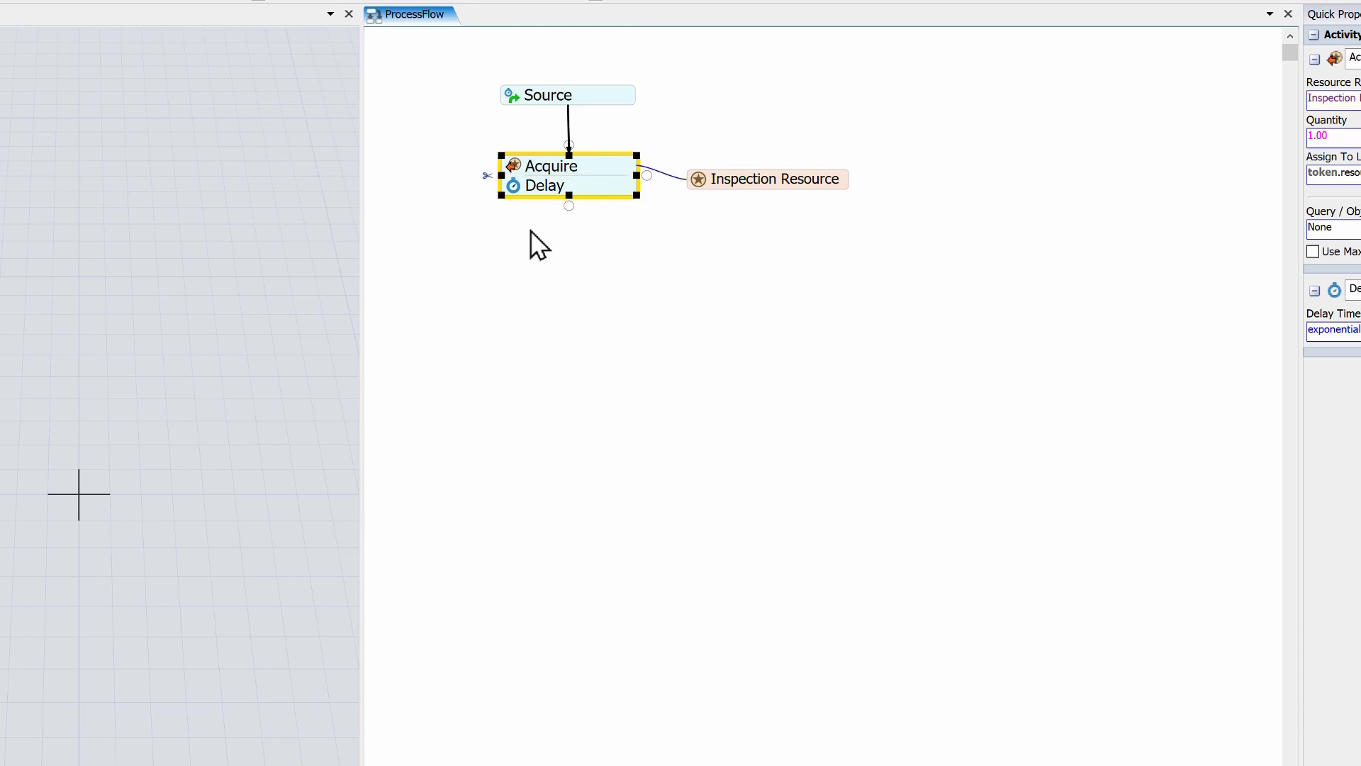
click(514, 184)
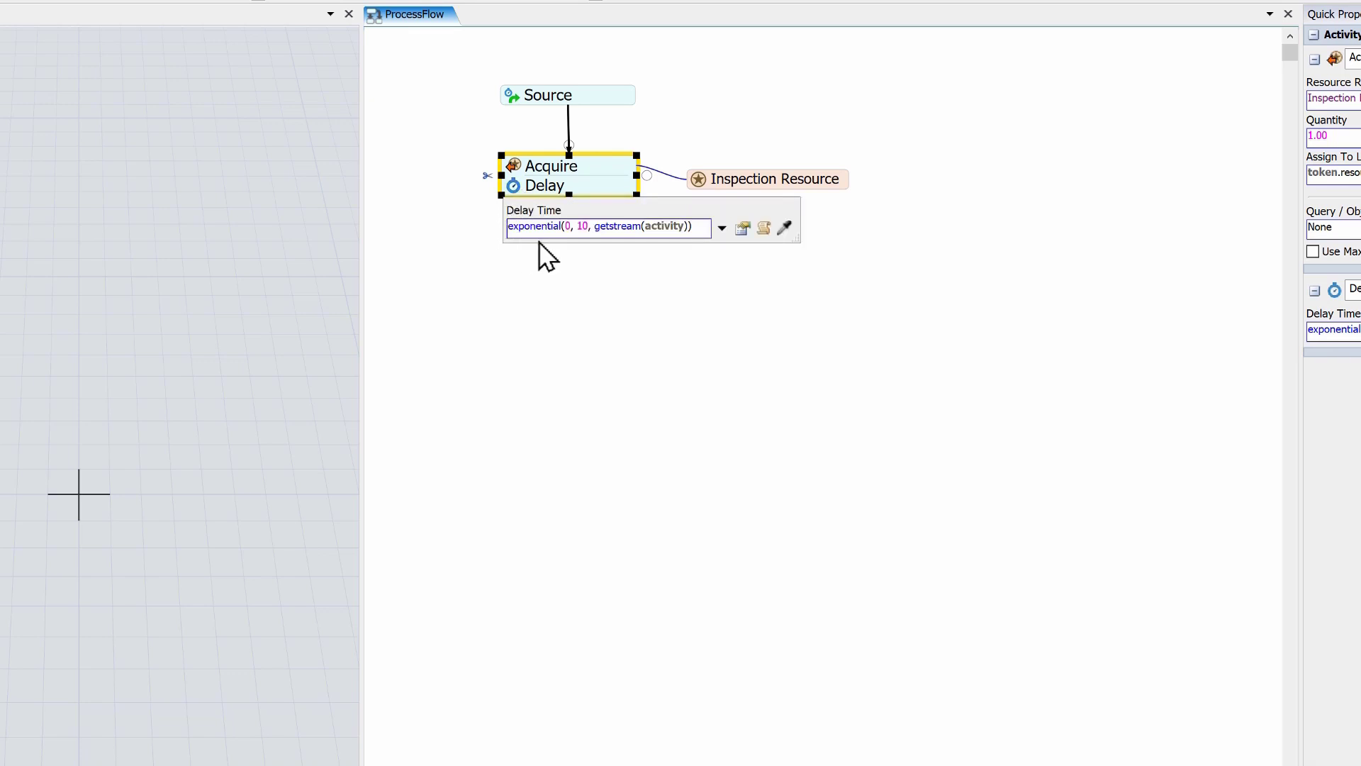
click(557, 261)
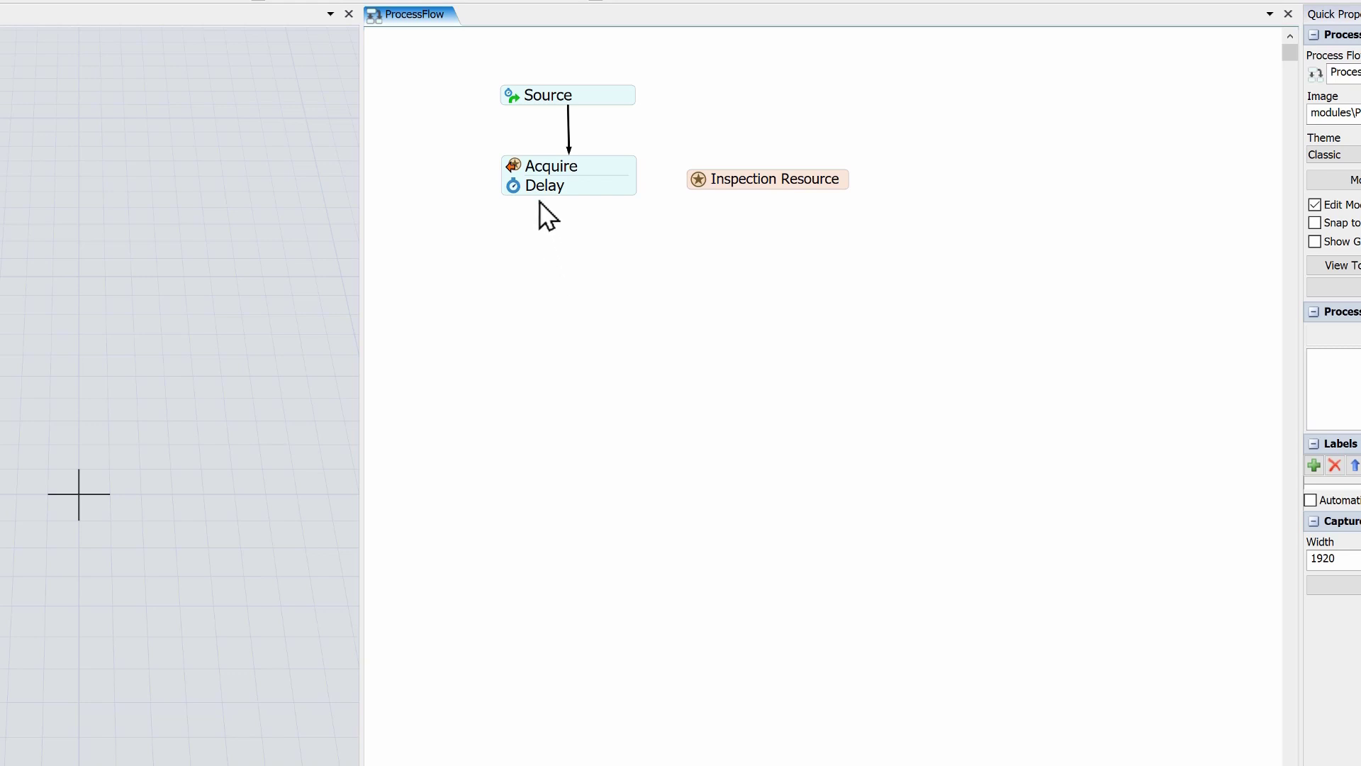
Append a Release Resource activity directly beneath the Delay in the stacked block
mouse_move(538, 196)
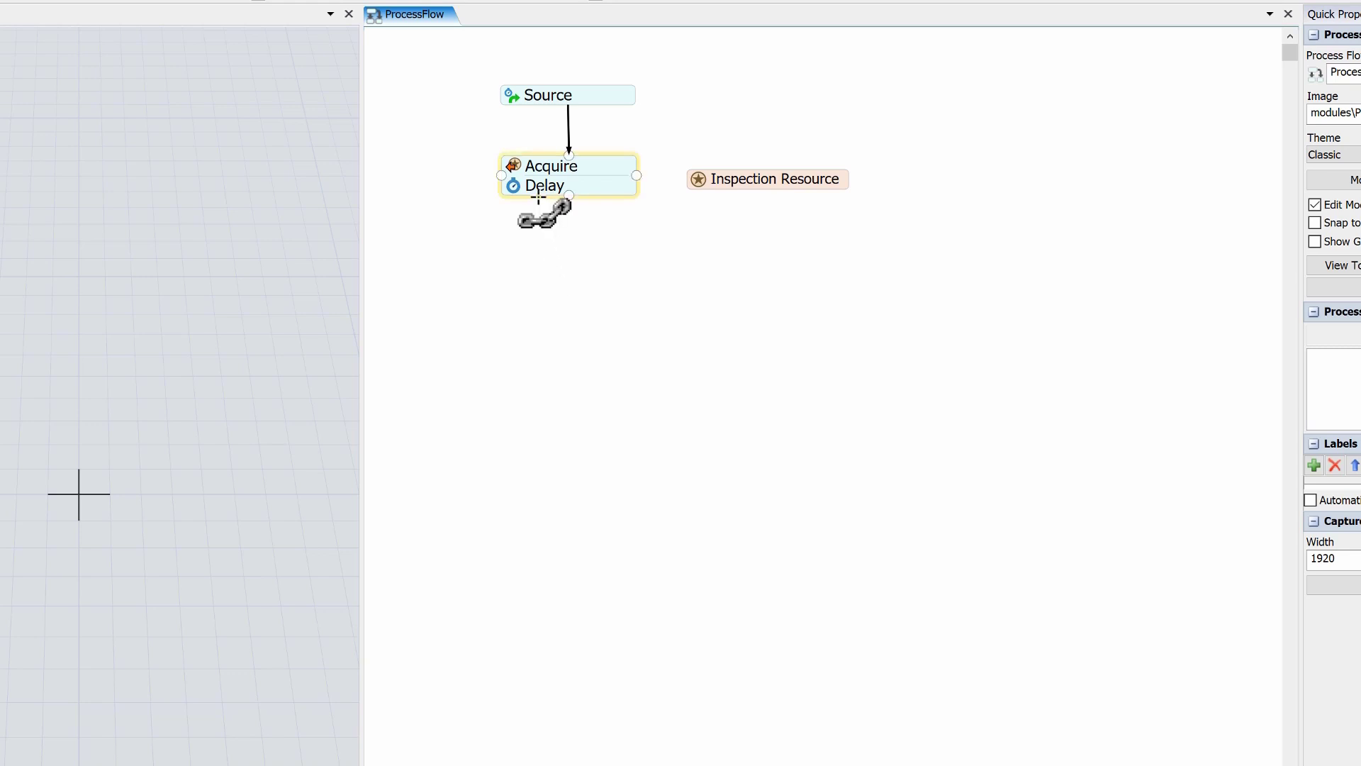
click(538, 197)
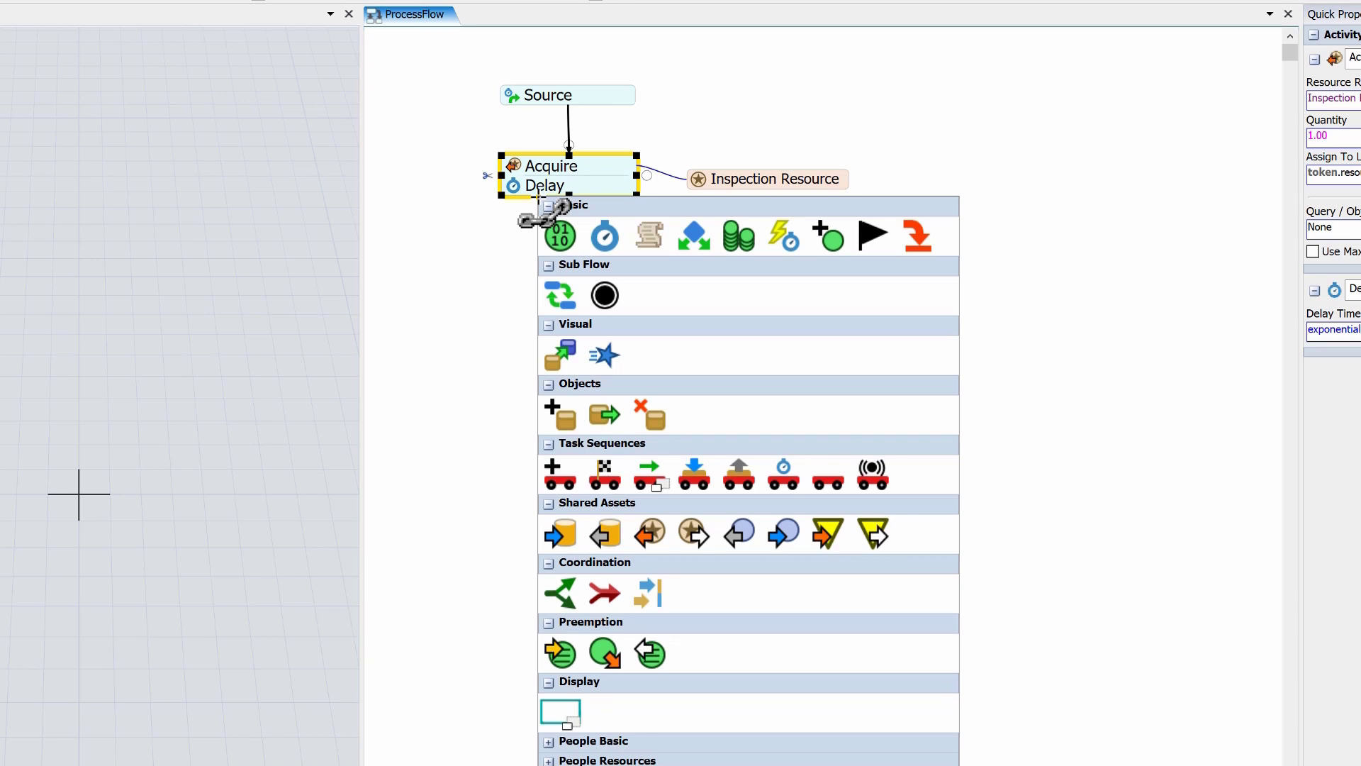
click(700, 535)
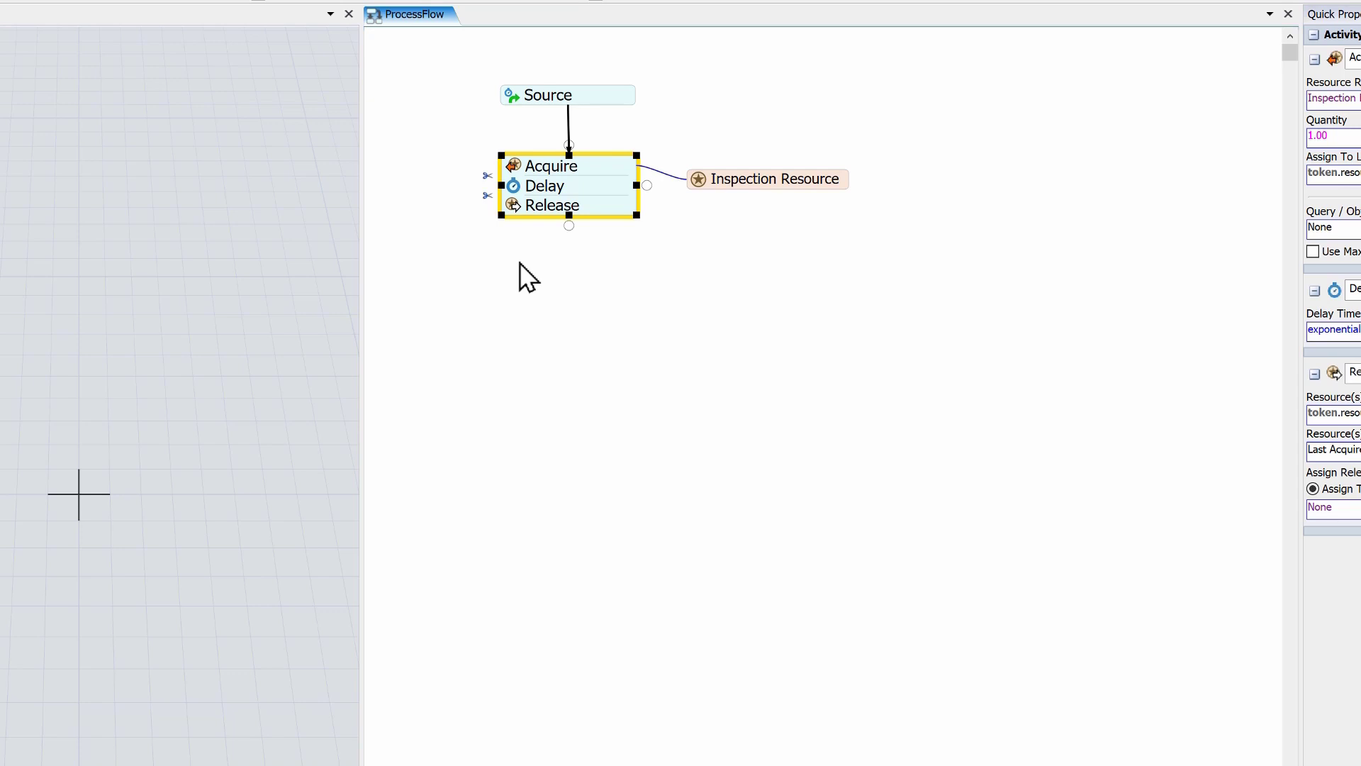
Compare the Acquire activity's assigned token label with the Release activity's resource label, and check the link to Inspection Resource
click(513, 164)
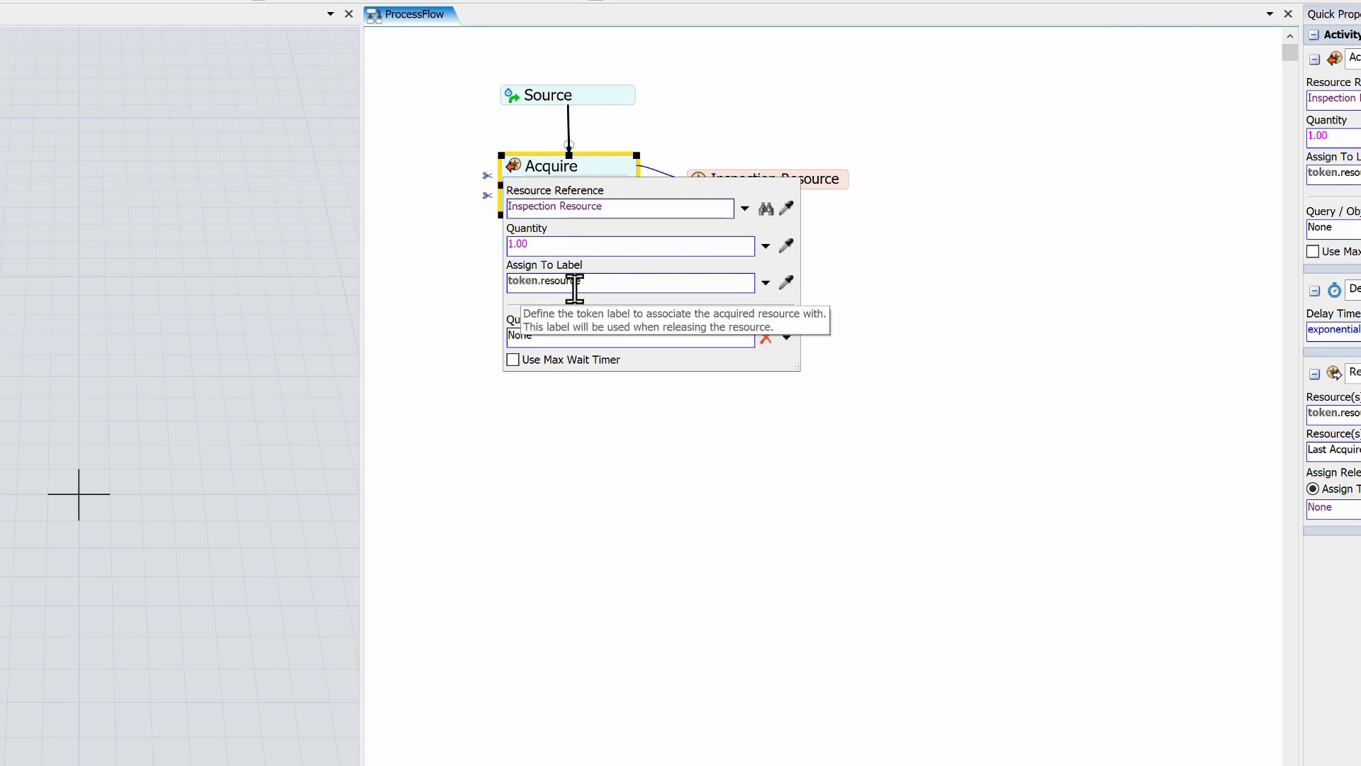
click(462, 277)
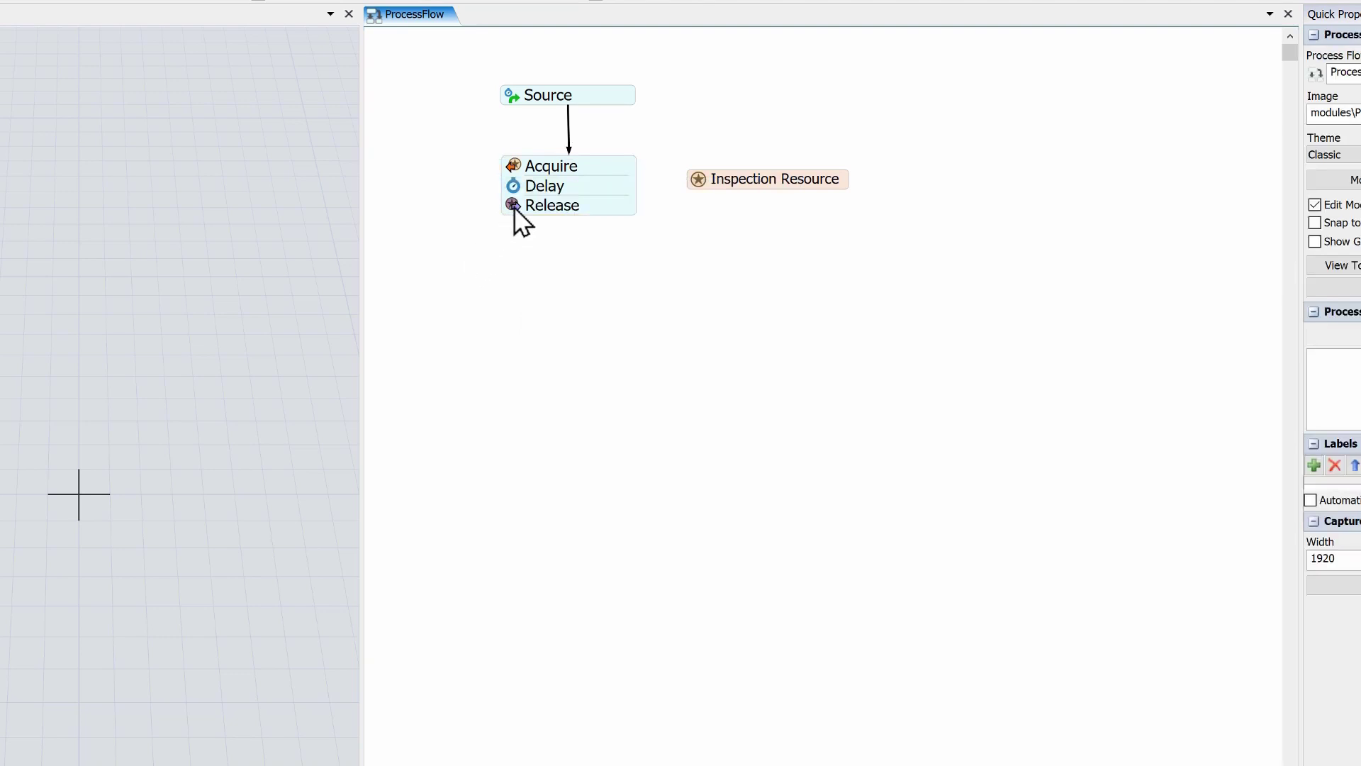
mouse_move(514, 207)
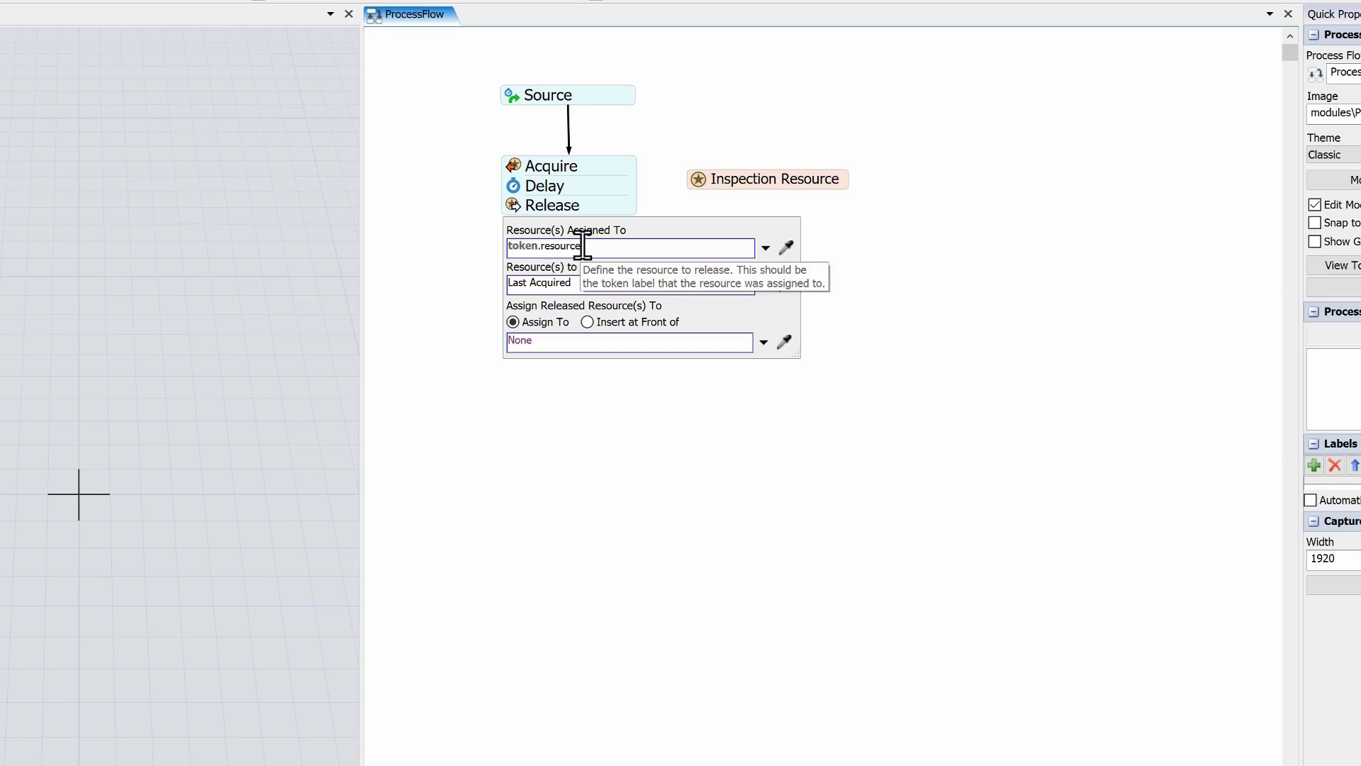
click(458, 223)
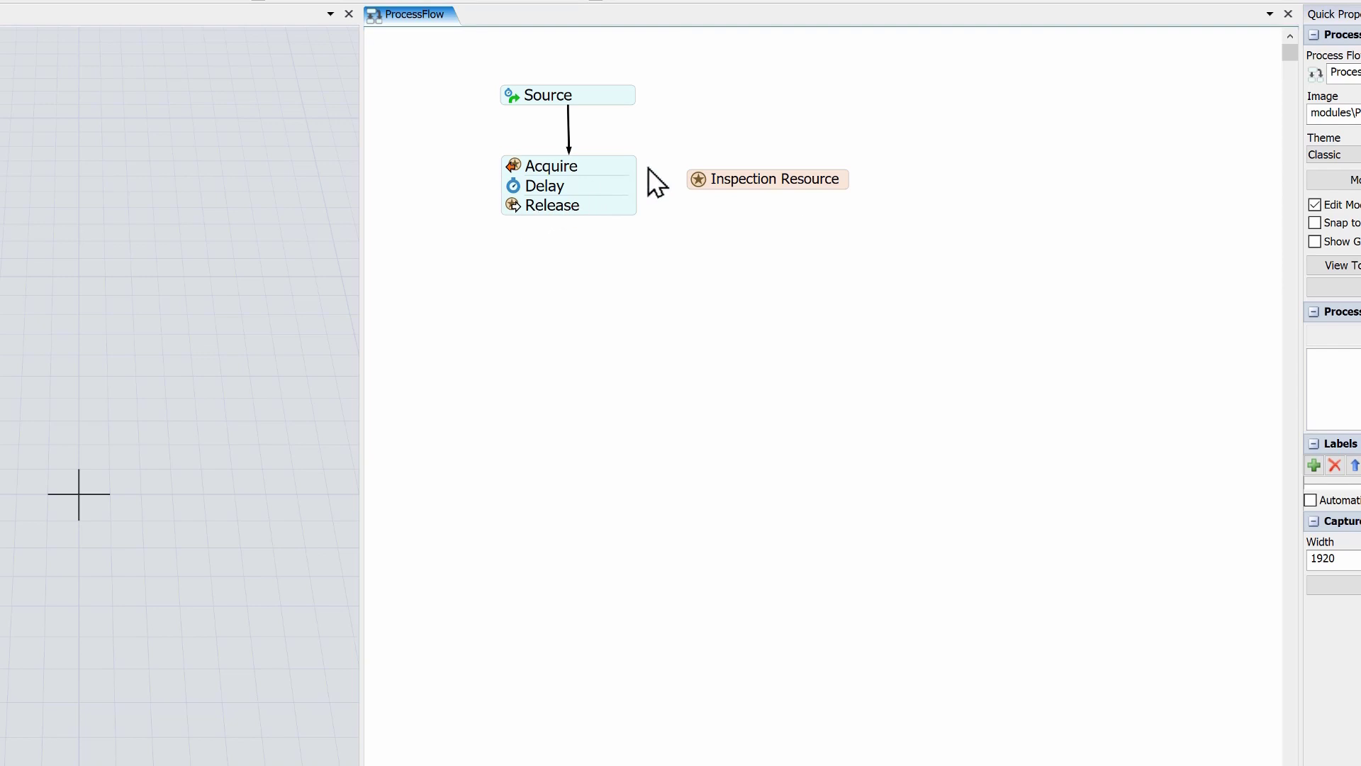
click(723, 179)
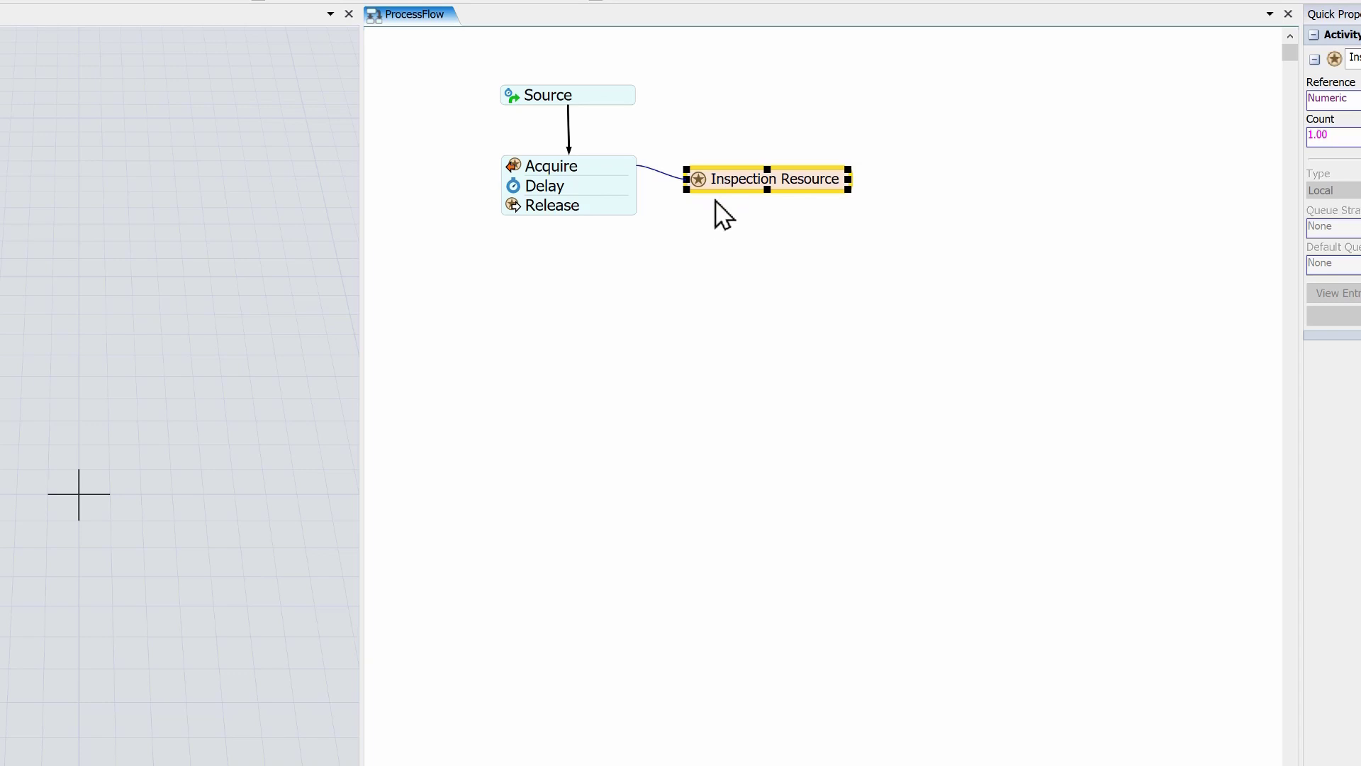
click(670, 262)
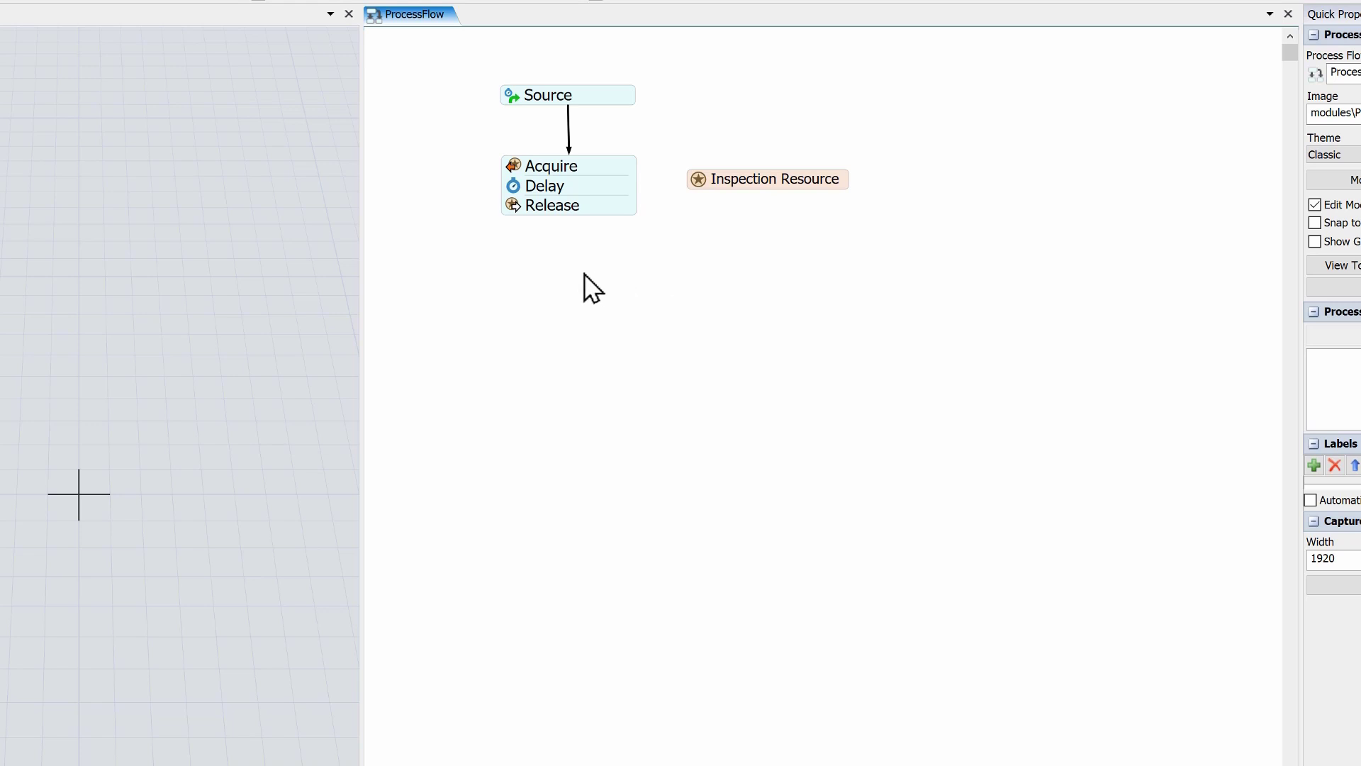
Add a Process-shaped Container enclosing the Acquire, Delay and Release block together with Inspection Resource
double_click(464, 142)
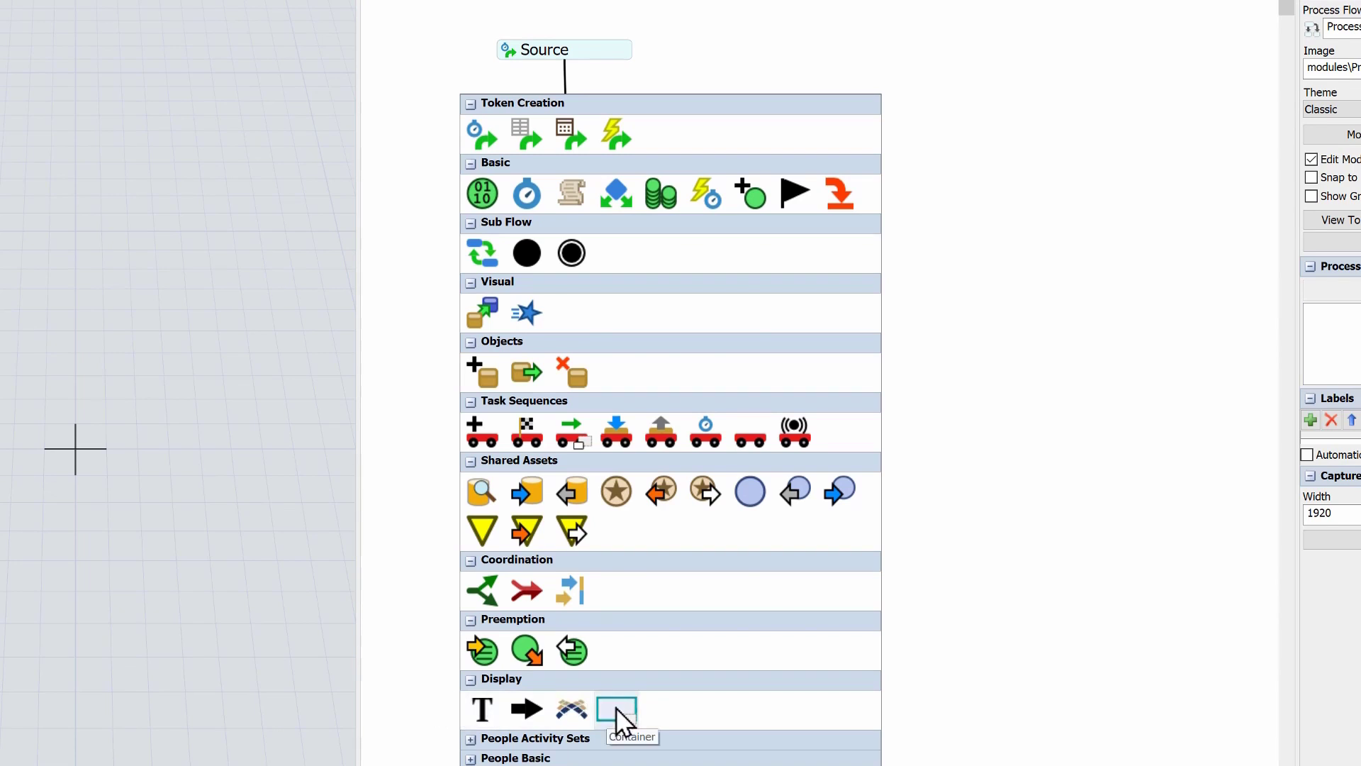
click(615, 707)
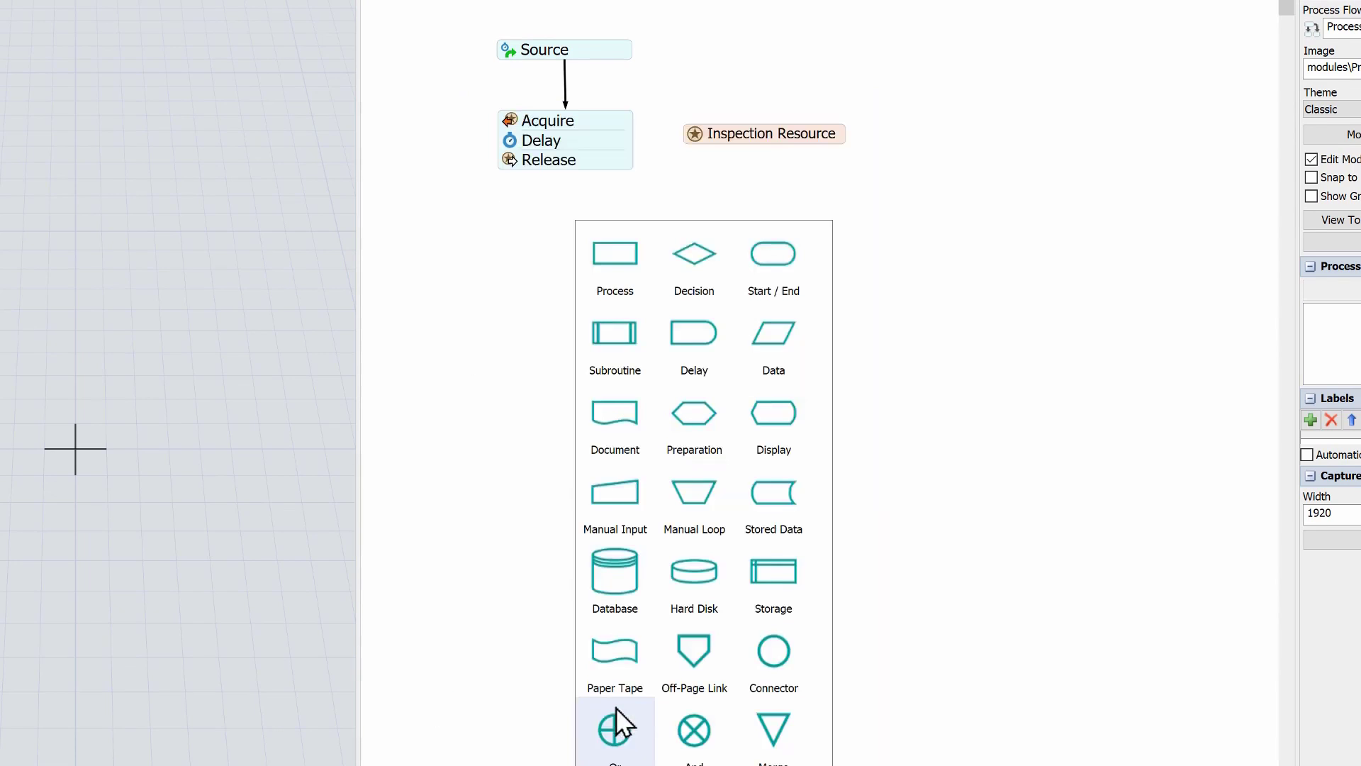
click(610, 260)
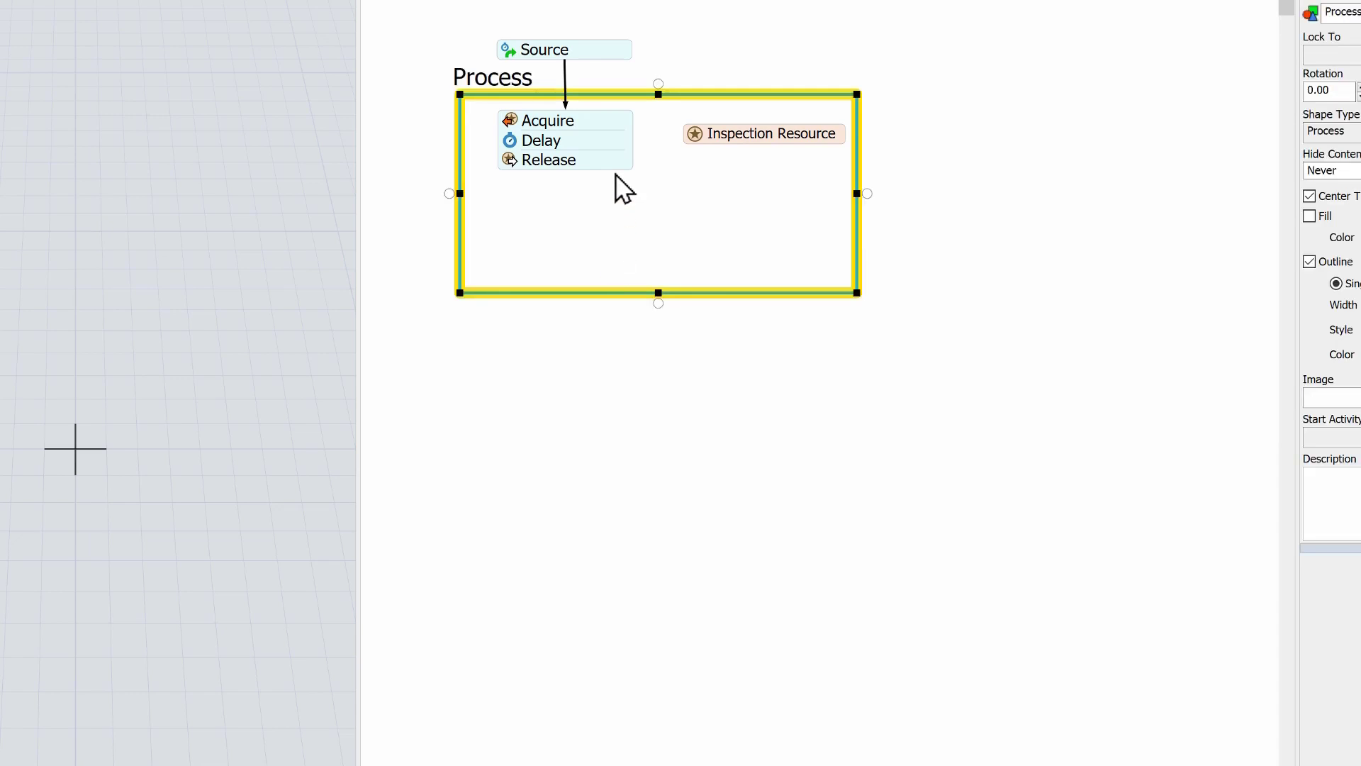
Align Inspection Resource level with the Acquire activity and shrink the container to fit closely around its contents
drag(692, 138, 696, 120)
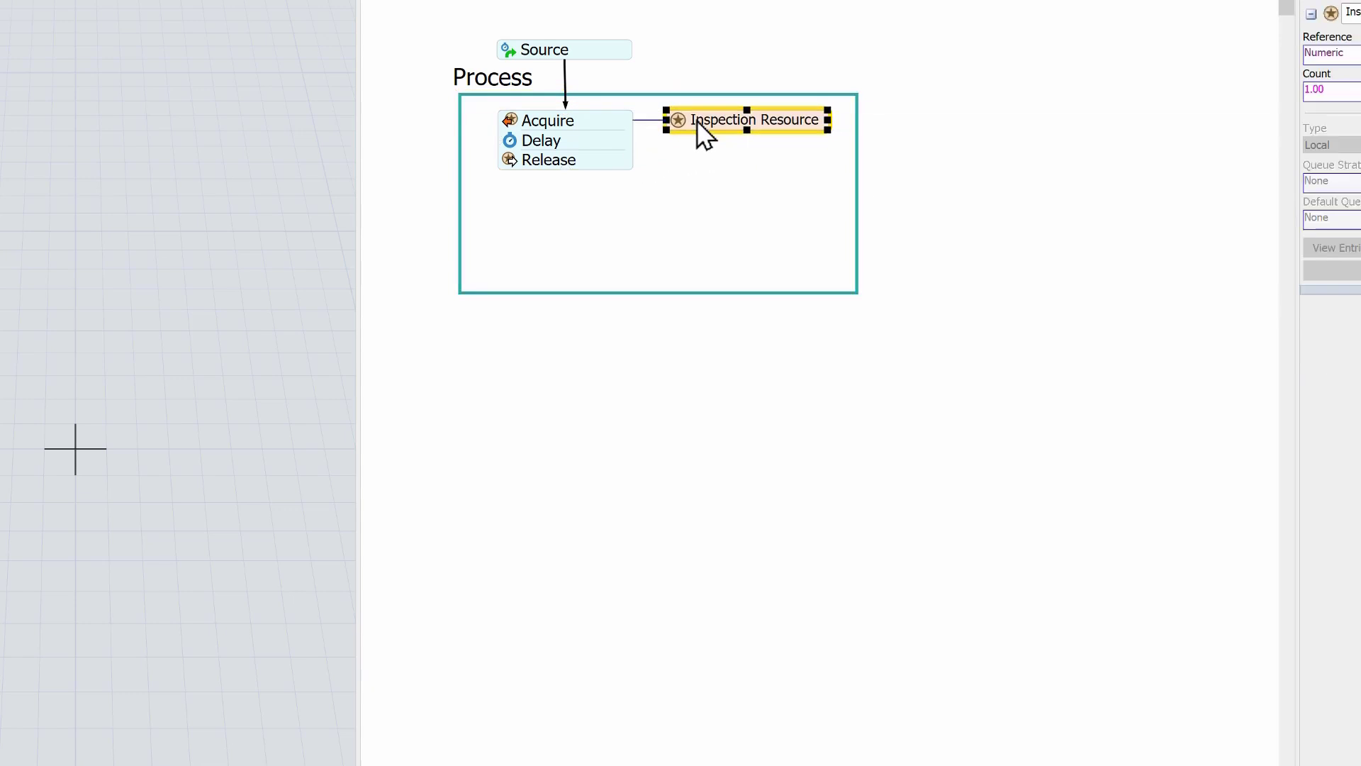
click(854, 290)
drag(854, 291, 844, 186)
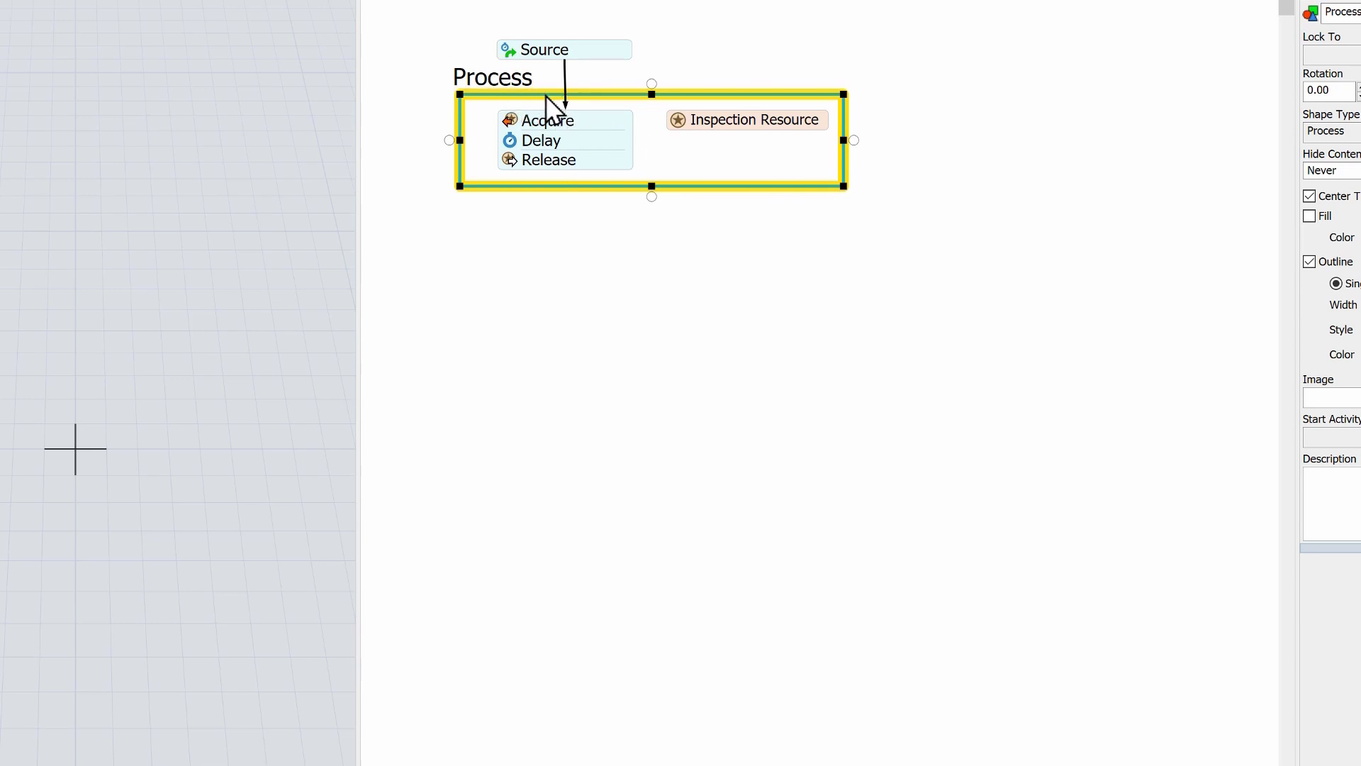
Duplicate the Process container with its contents twice and stack both copies beneath the original, aligned with it
key(ctrl+c)
click(475, 259)
key(ctrl+v)
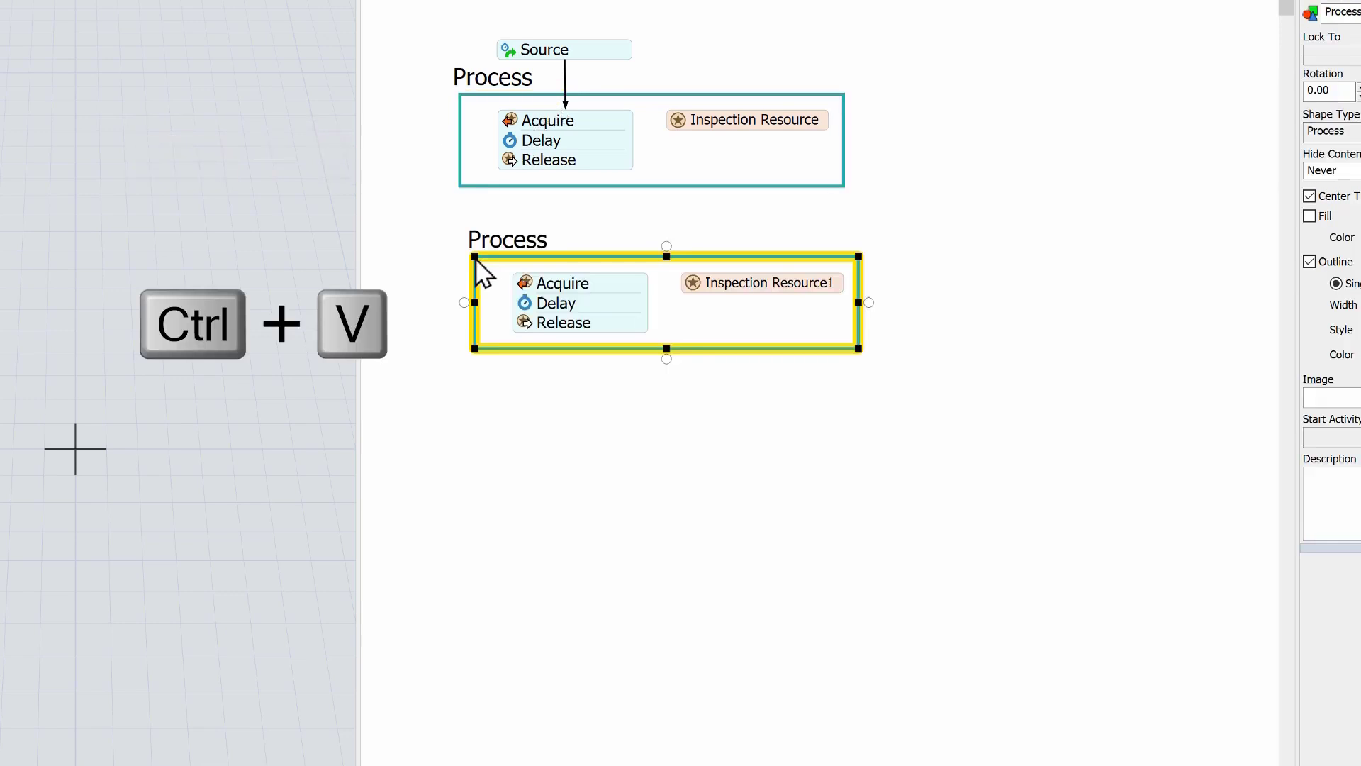
mouse_move(571, 257)
mouse_down()
mouse_move(559, 231)
mouse_move(557, 244)
mouse_up()
key(ctrl+v)
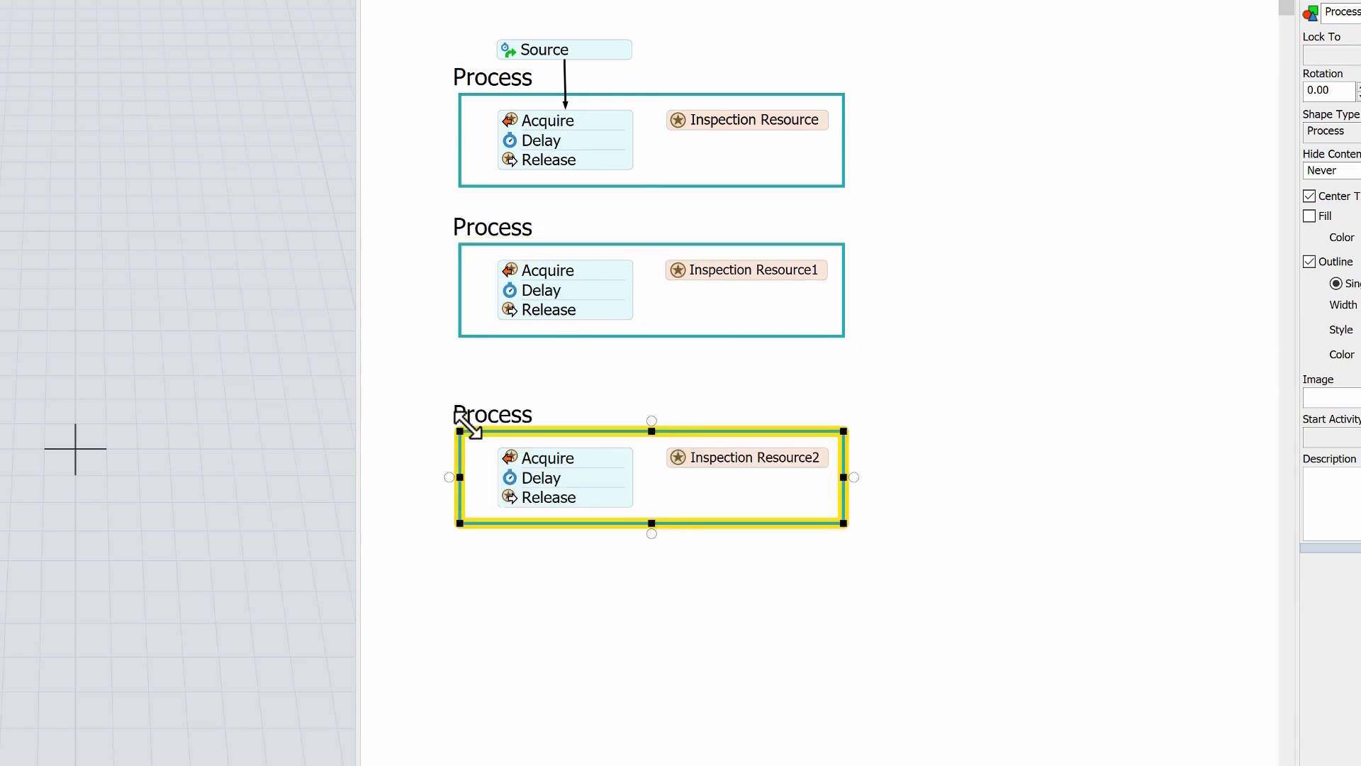
drag(574, 435, 563, 388)
Delete the connector from Source to Acquire, centre Source above the first container, and connect it to the container
click(558, 88)
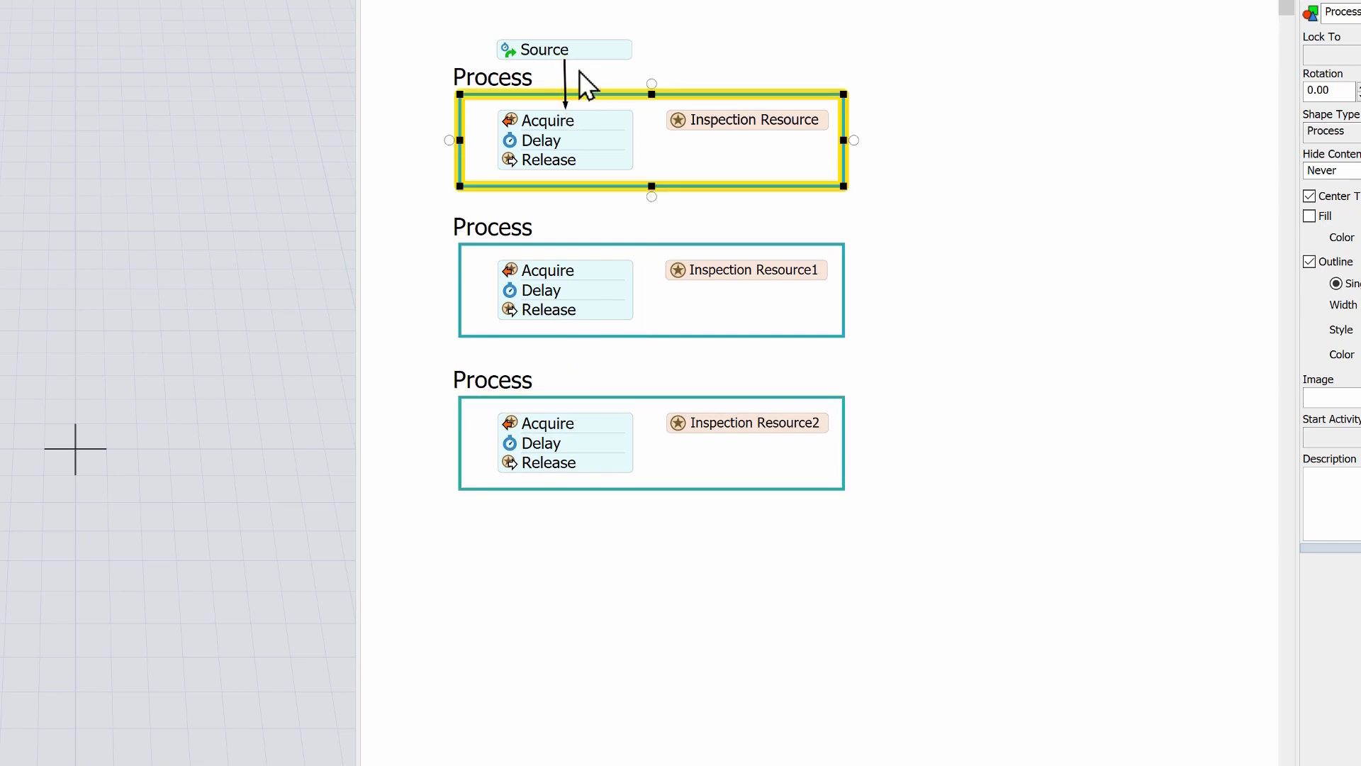
click(566, 98)
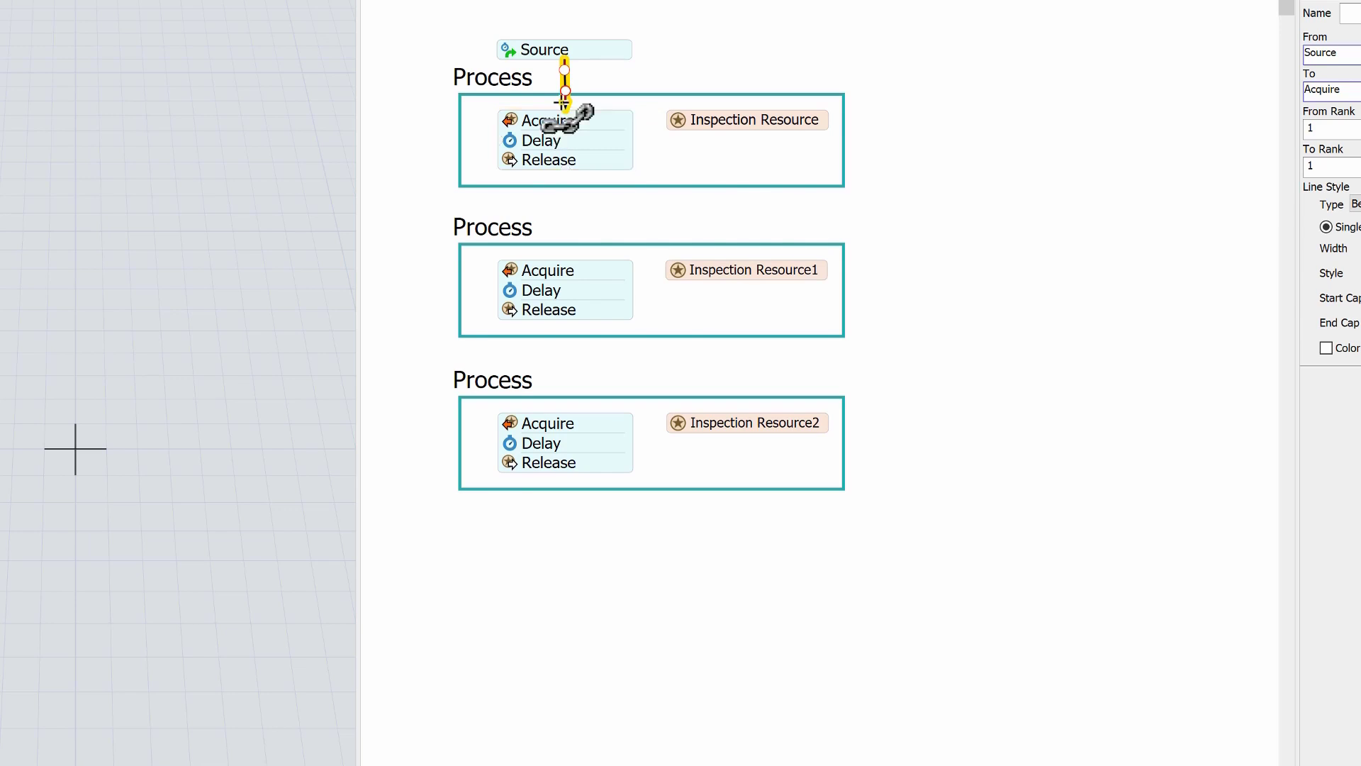
key(Delete)
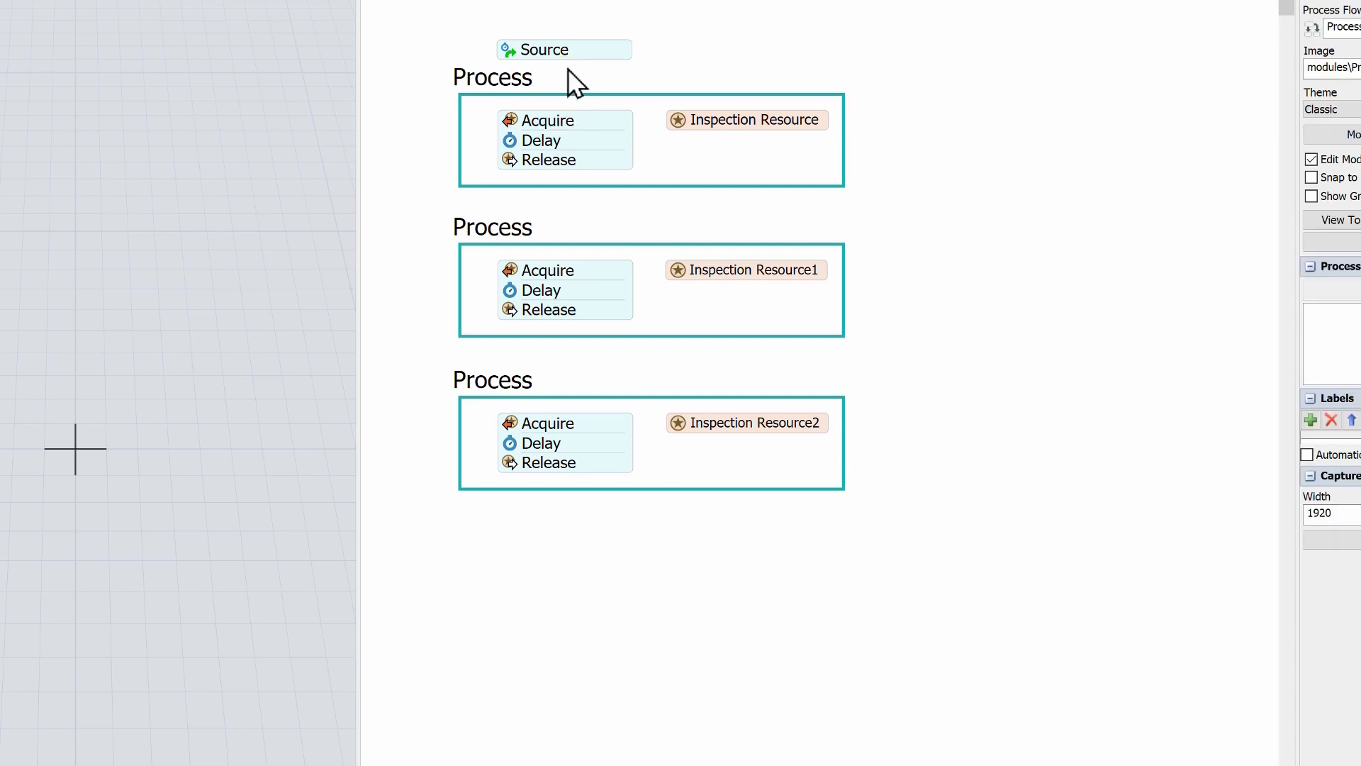
drag(576, 74, 685, 44)
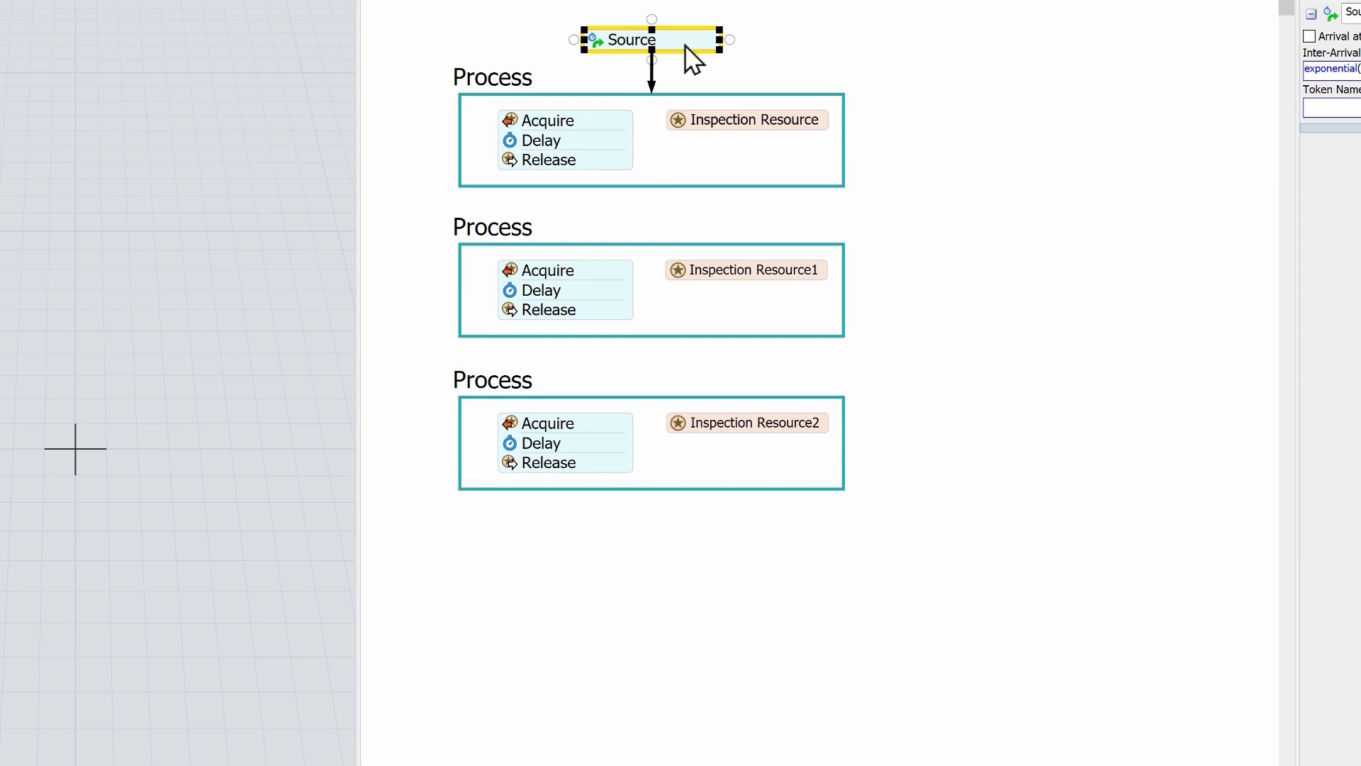
Set the first Process container to hide its contents at 50% magnification and check its collapsed display
click(752, 95)
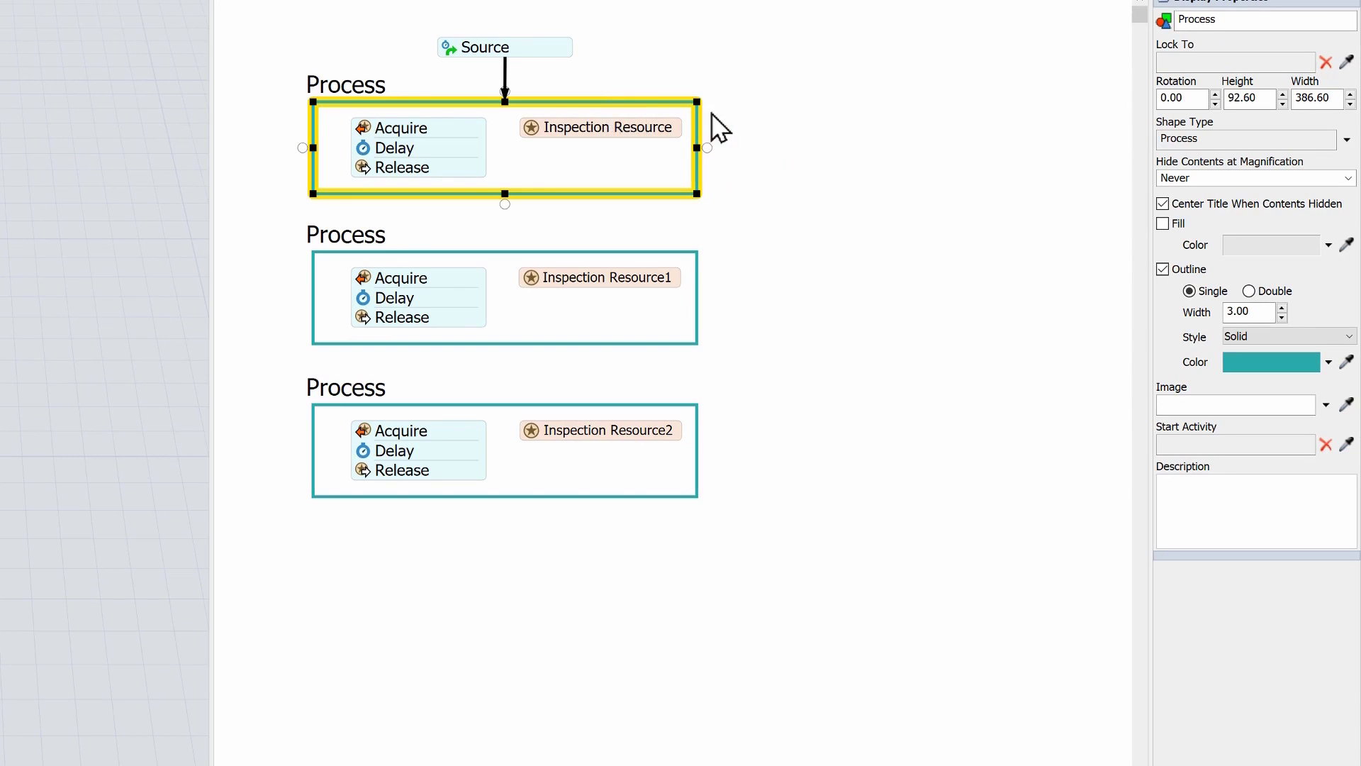
click(1348, 178)
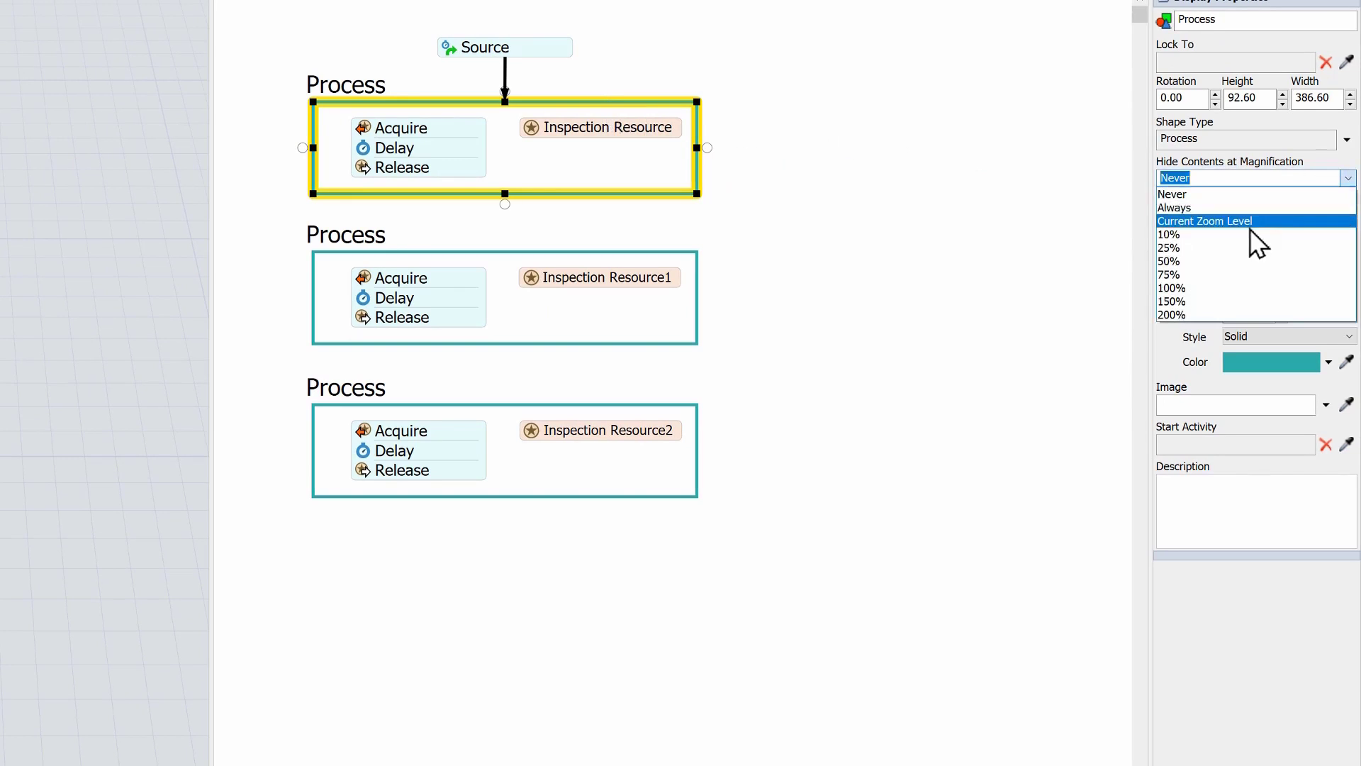
click(1193, 262)
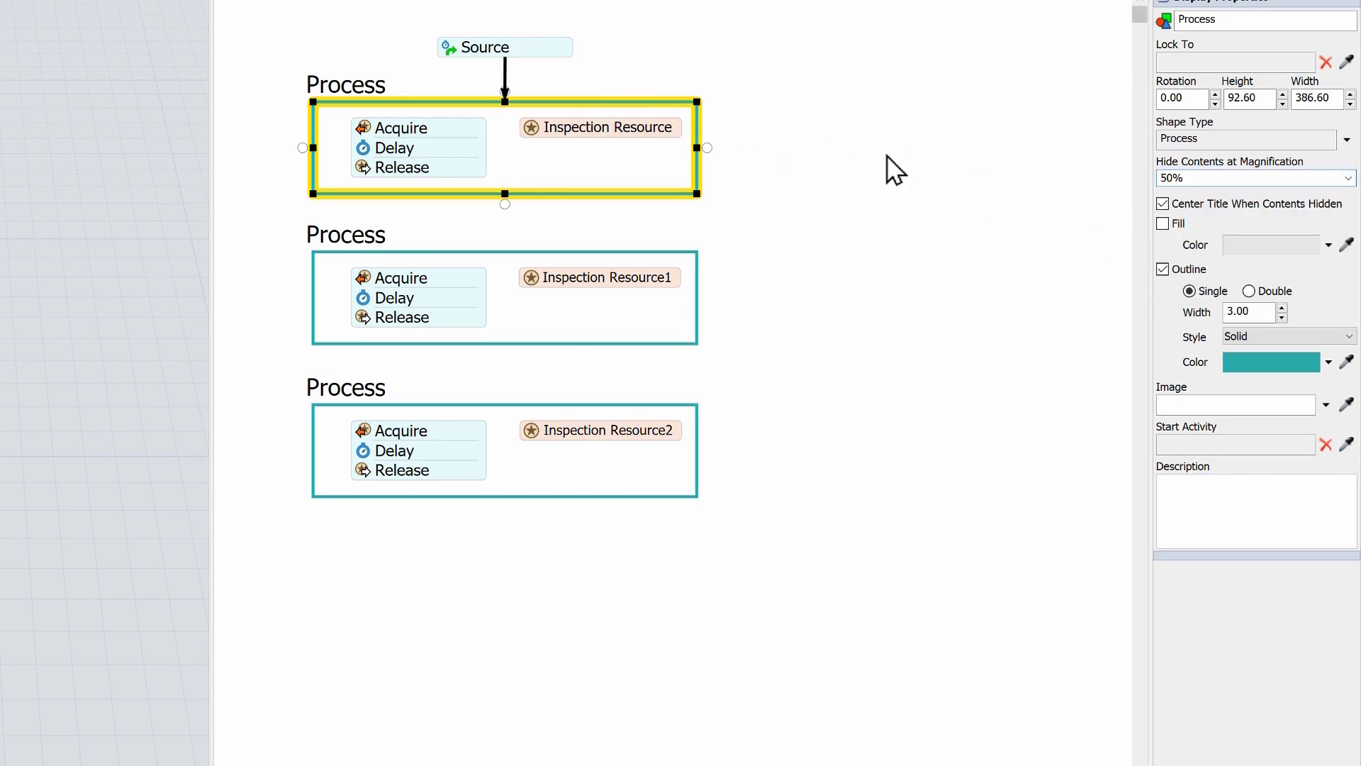
click(856, 147)
scroll(840, 176, down, 5)
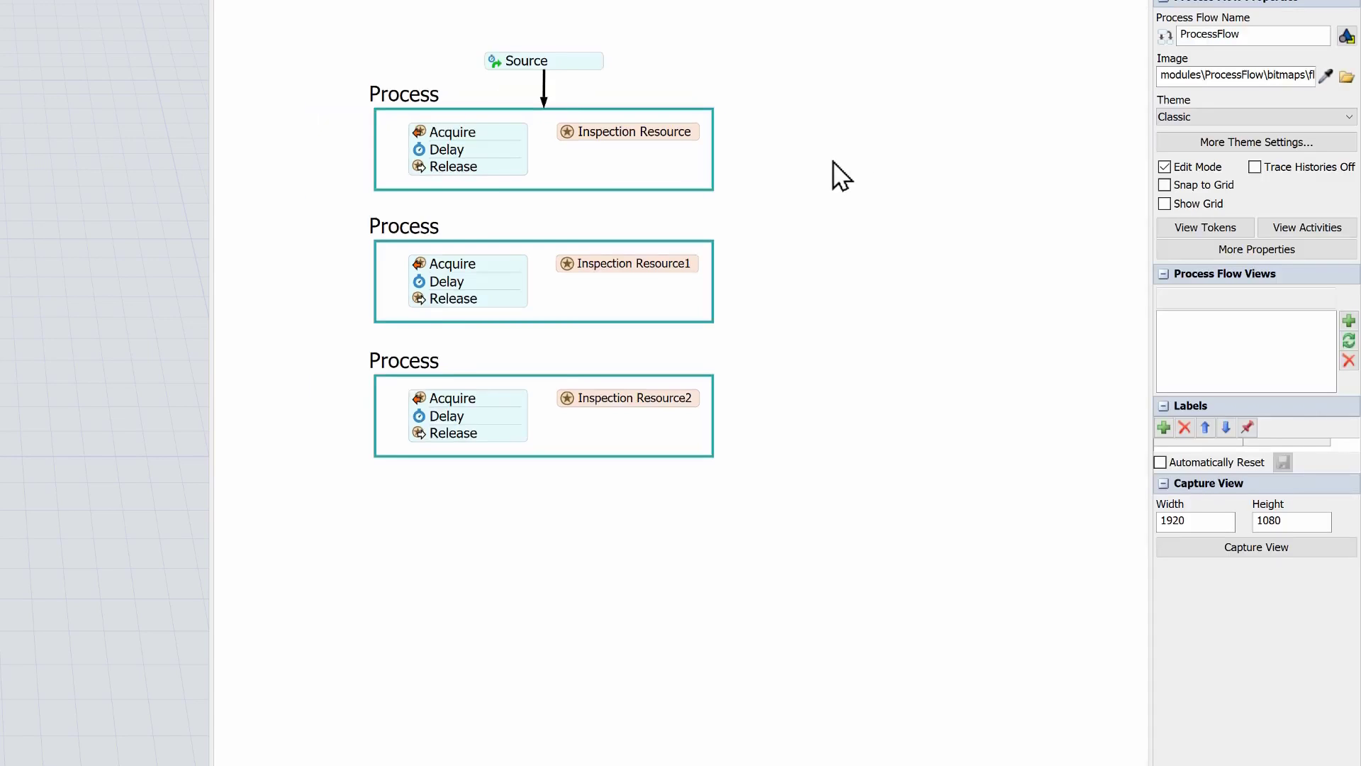
scroll(841, 176, down, 2)
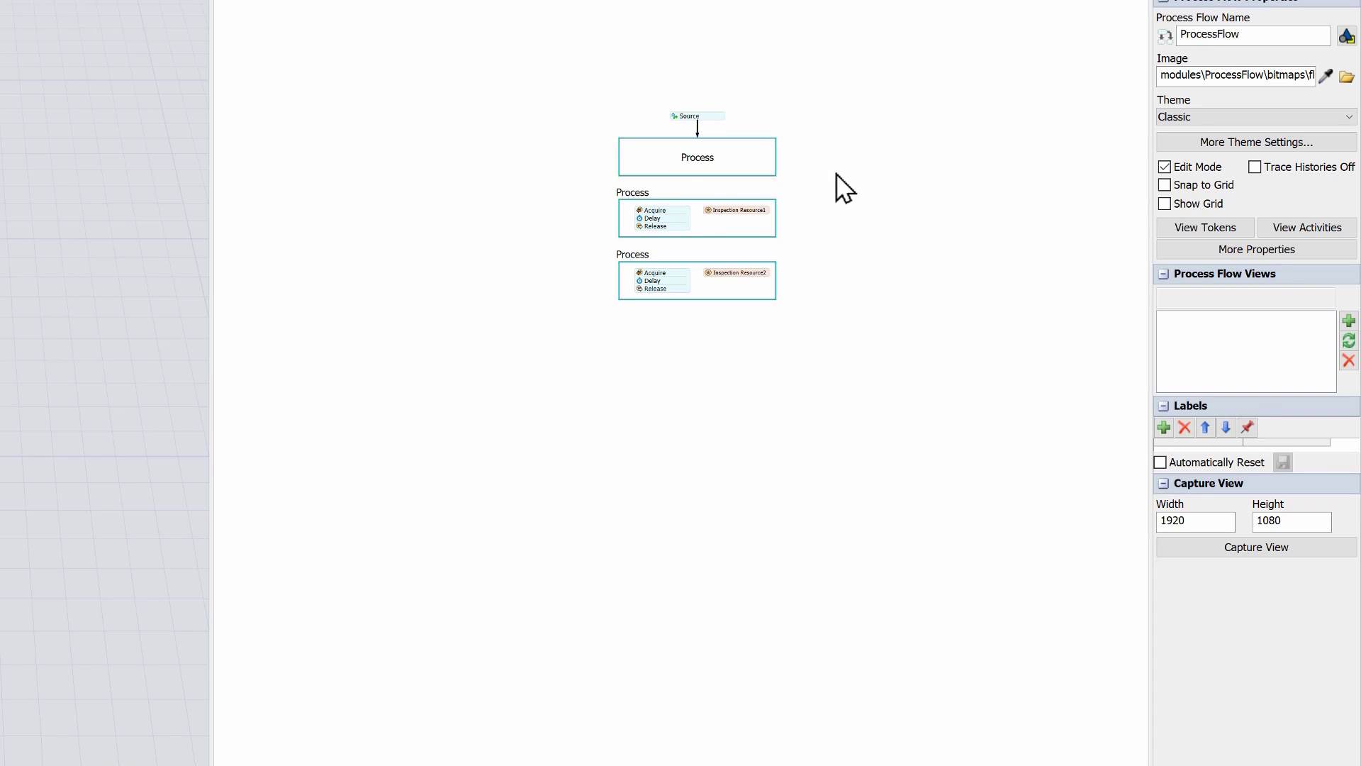
scroll(856, 173, up, 3)
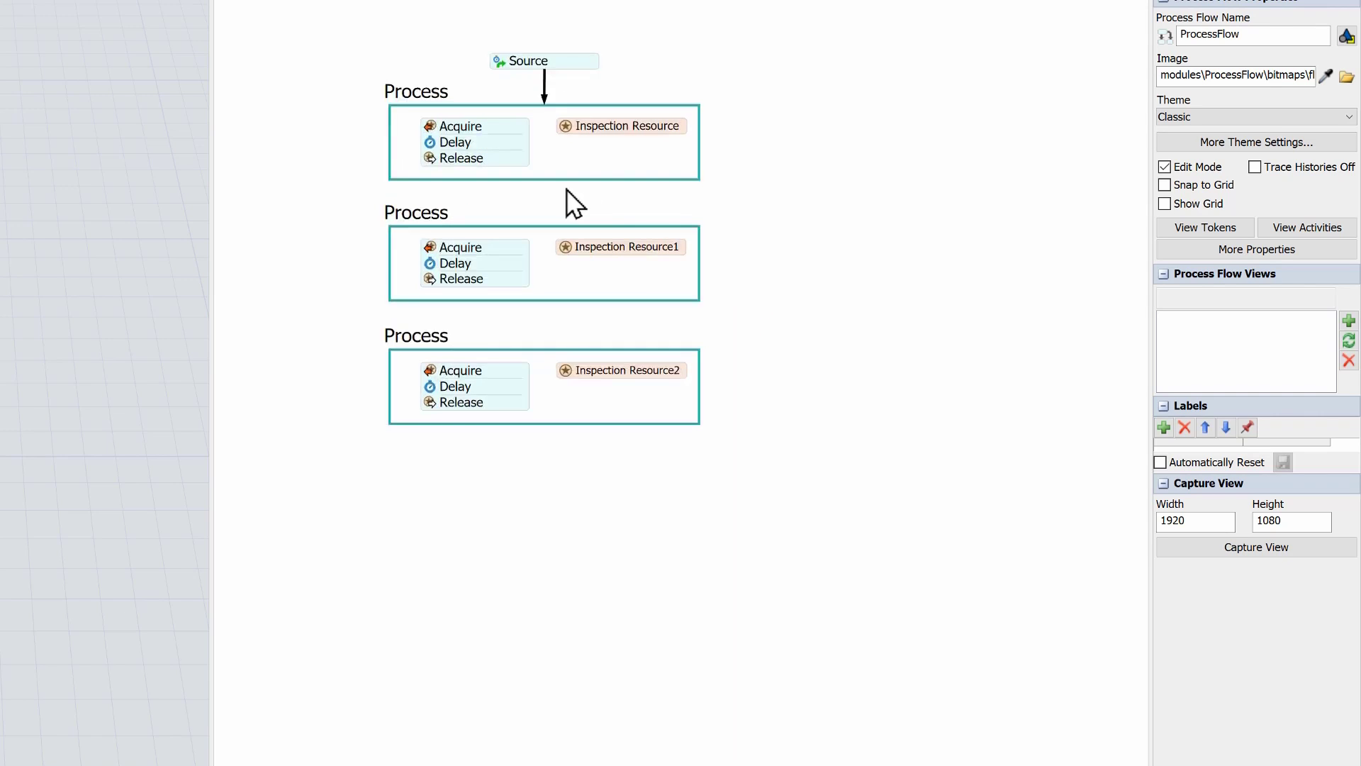
Connect the three containers in sequence and add a Sink connected after the last one
click(548, 180)
drag(546, 177, 546, 241)
drag(547, 312, 552, 361)
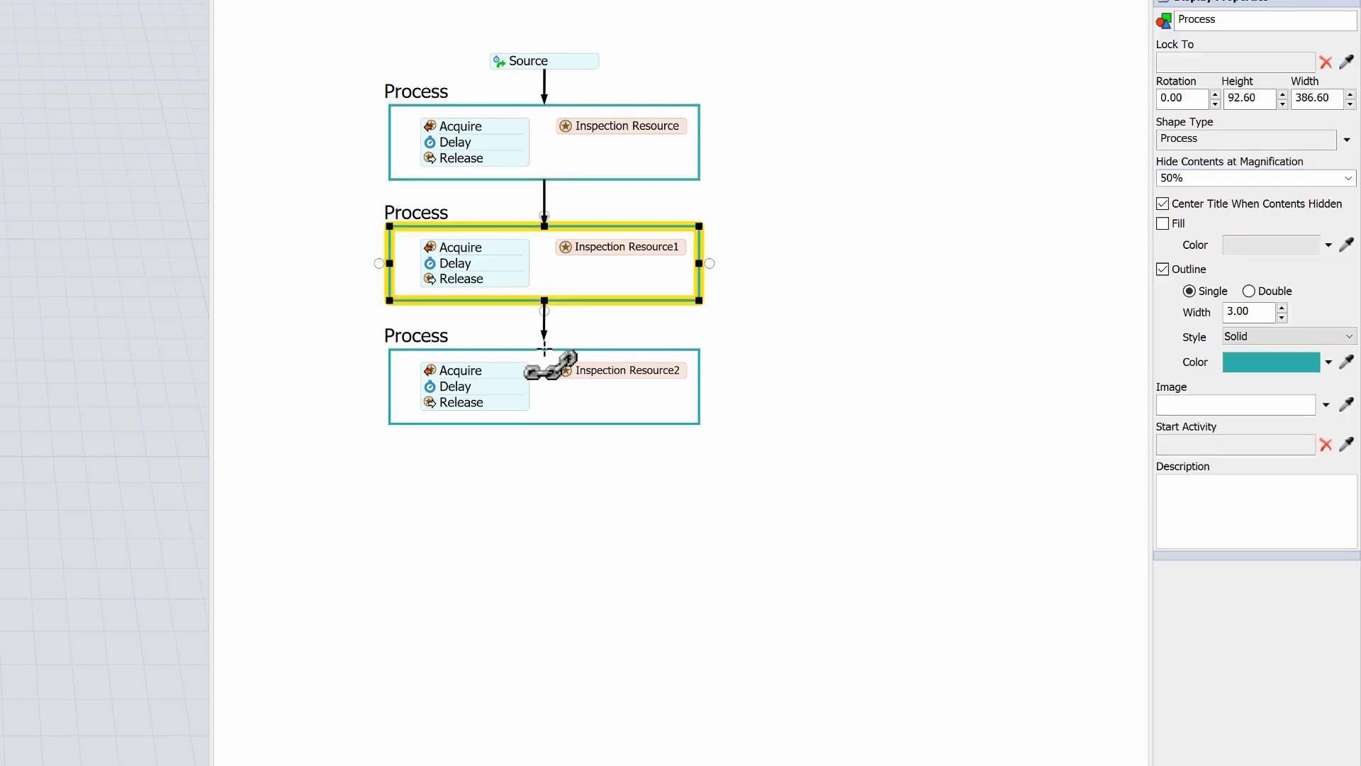
drag(545, 426, 545, 475)
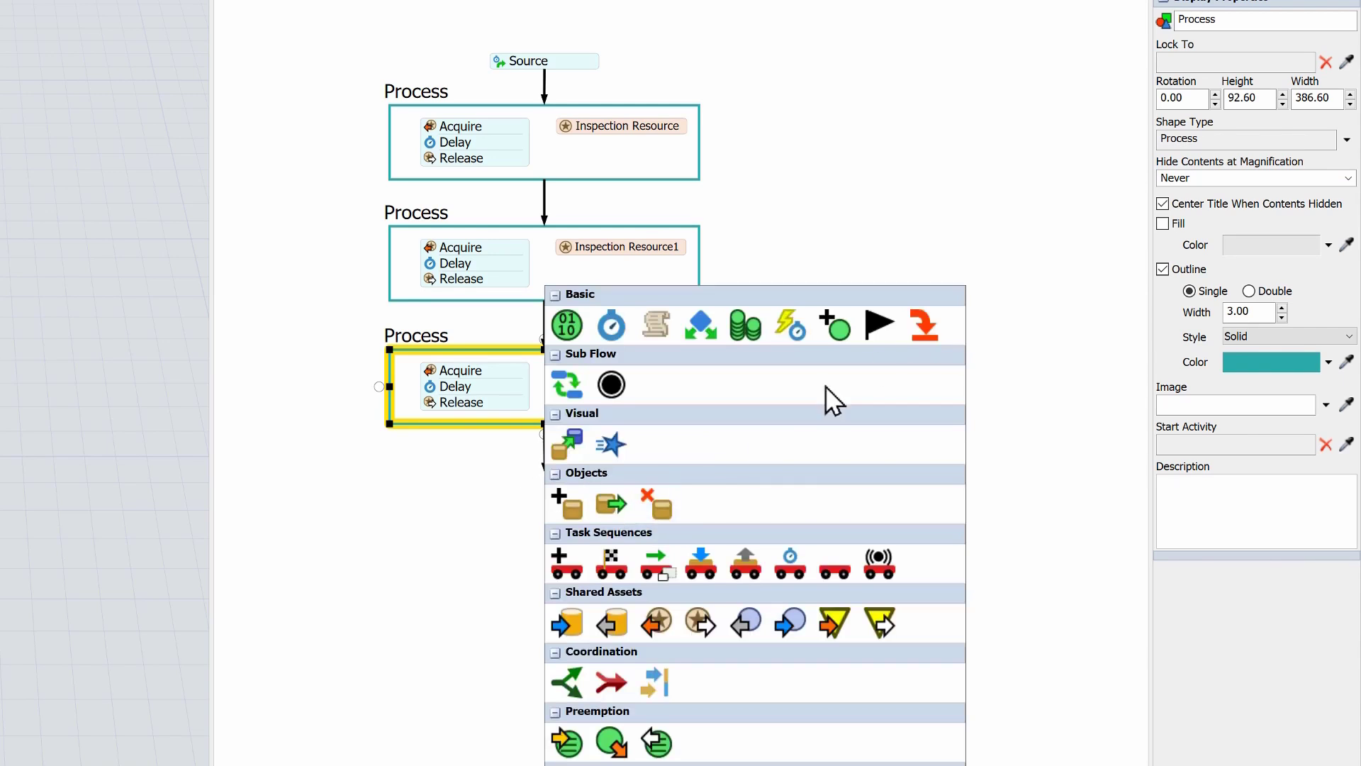
click(923, 328)
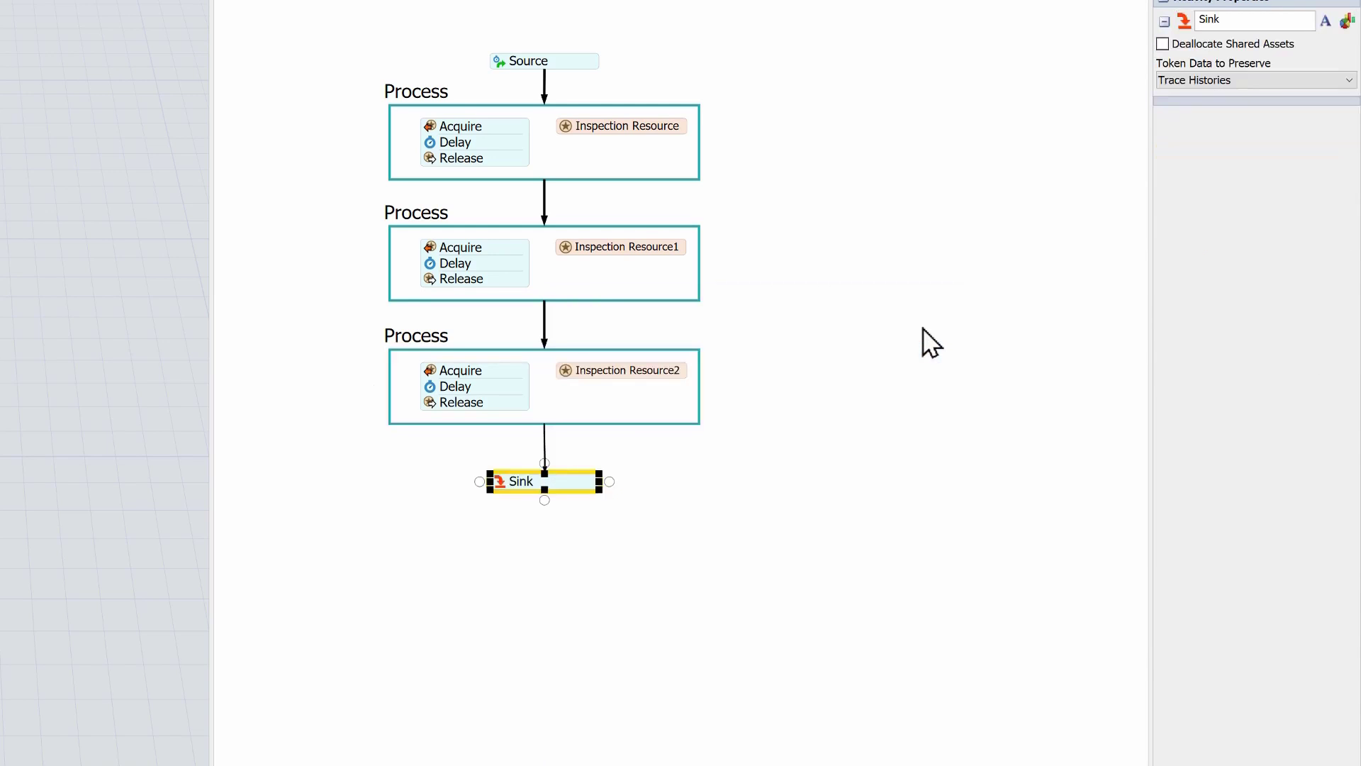
Rename the three container titles in flow order as Inspection, Painting and Curing
double_click(435, 94)
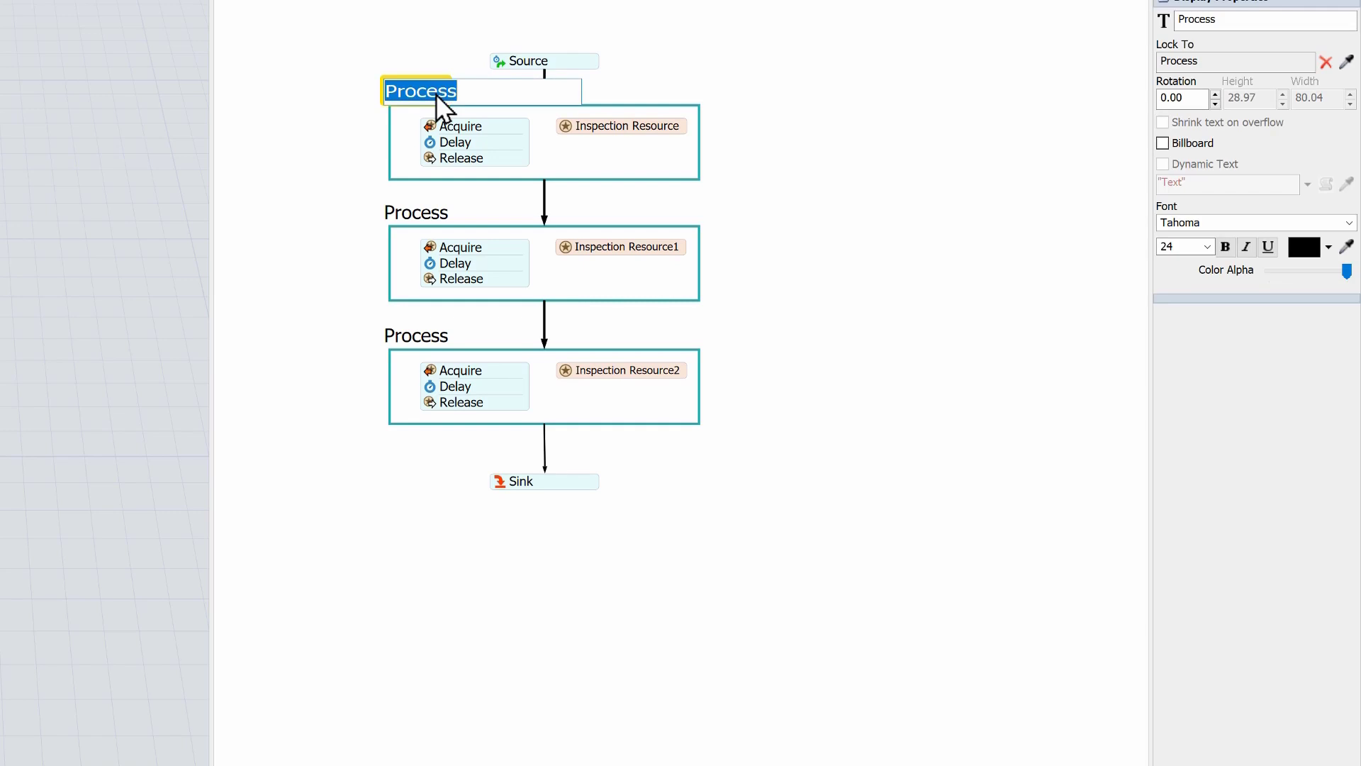
text(Inspection)
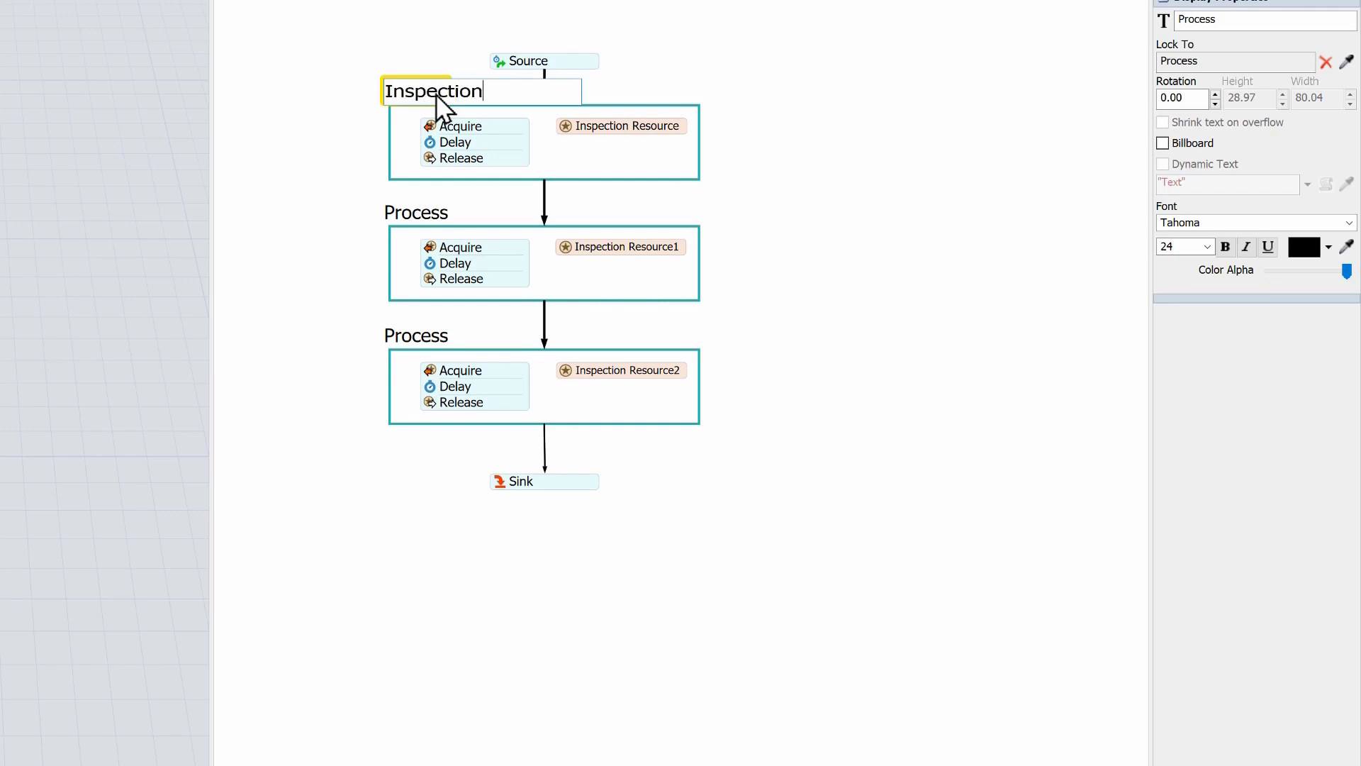
double_click(422, 209)
text(Painting)
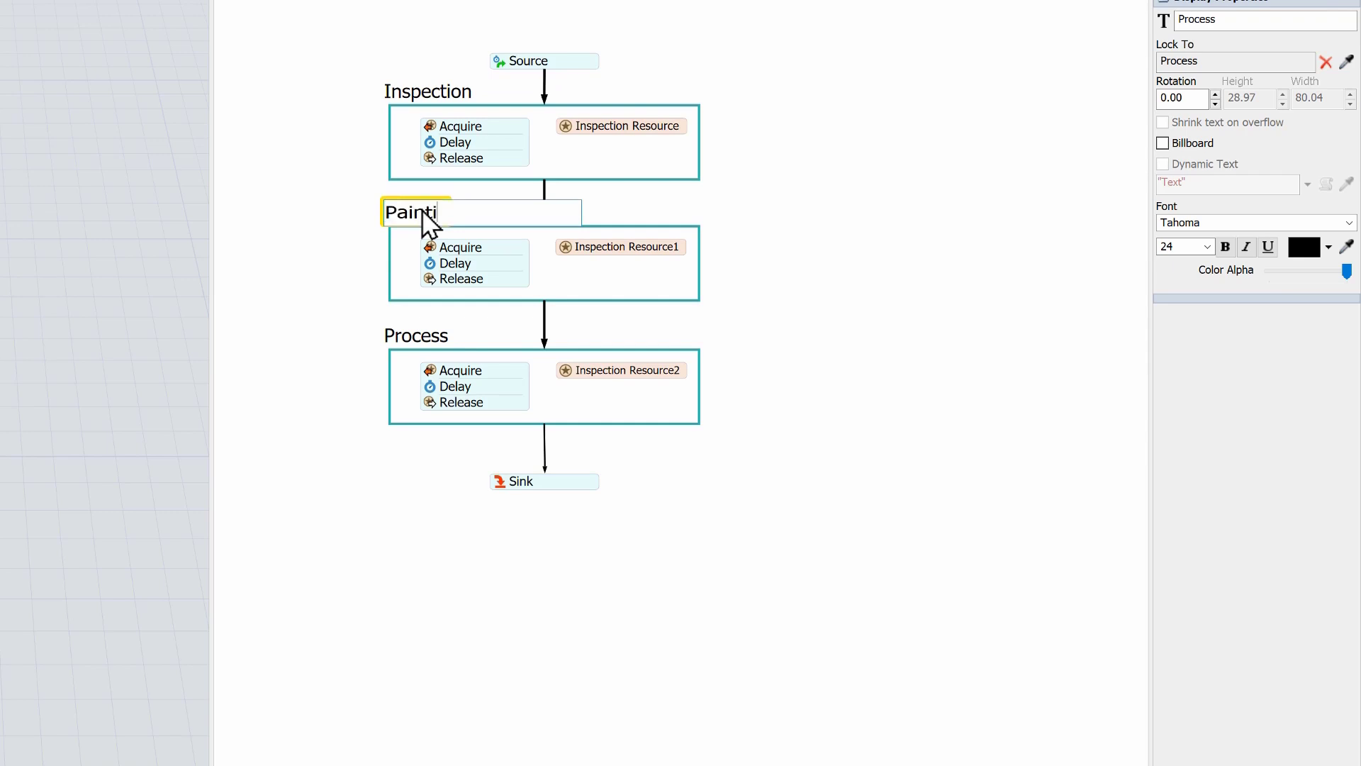
click(427, 338)
double_click(427, 337)
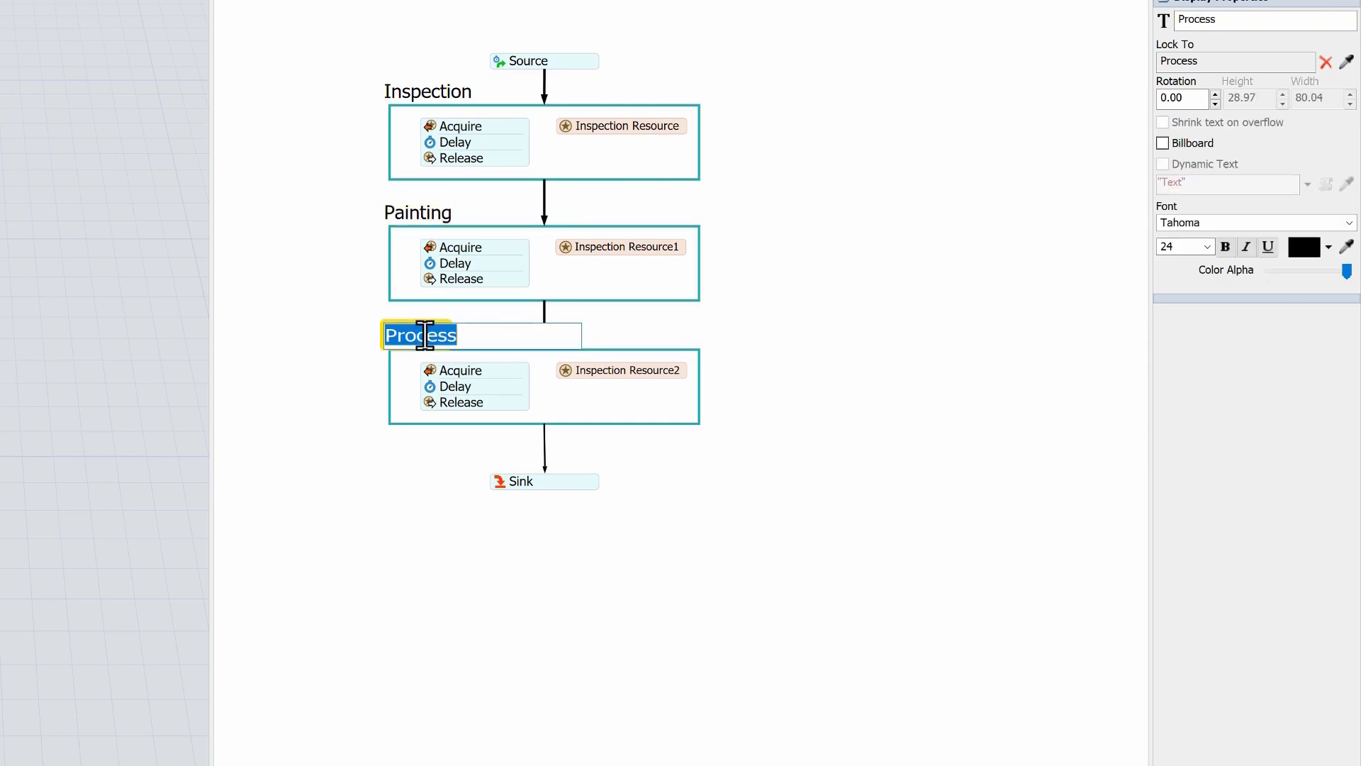
text(Curing)
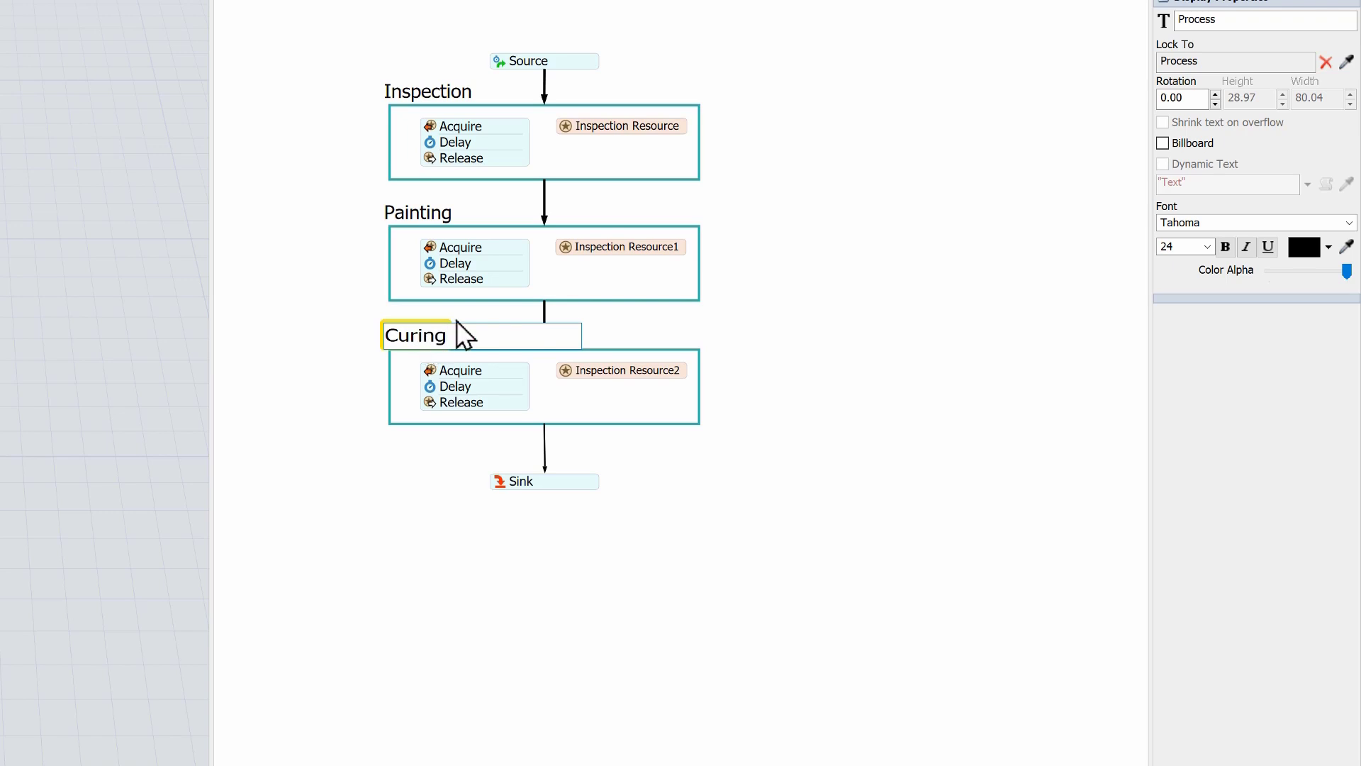
Rename the resource in the Painting container as Painting Resource and the one in the Curing container as Curing Resource
click(598, 247)
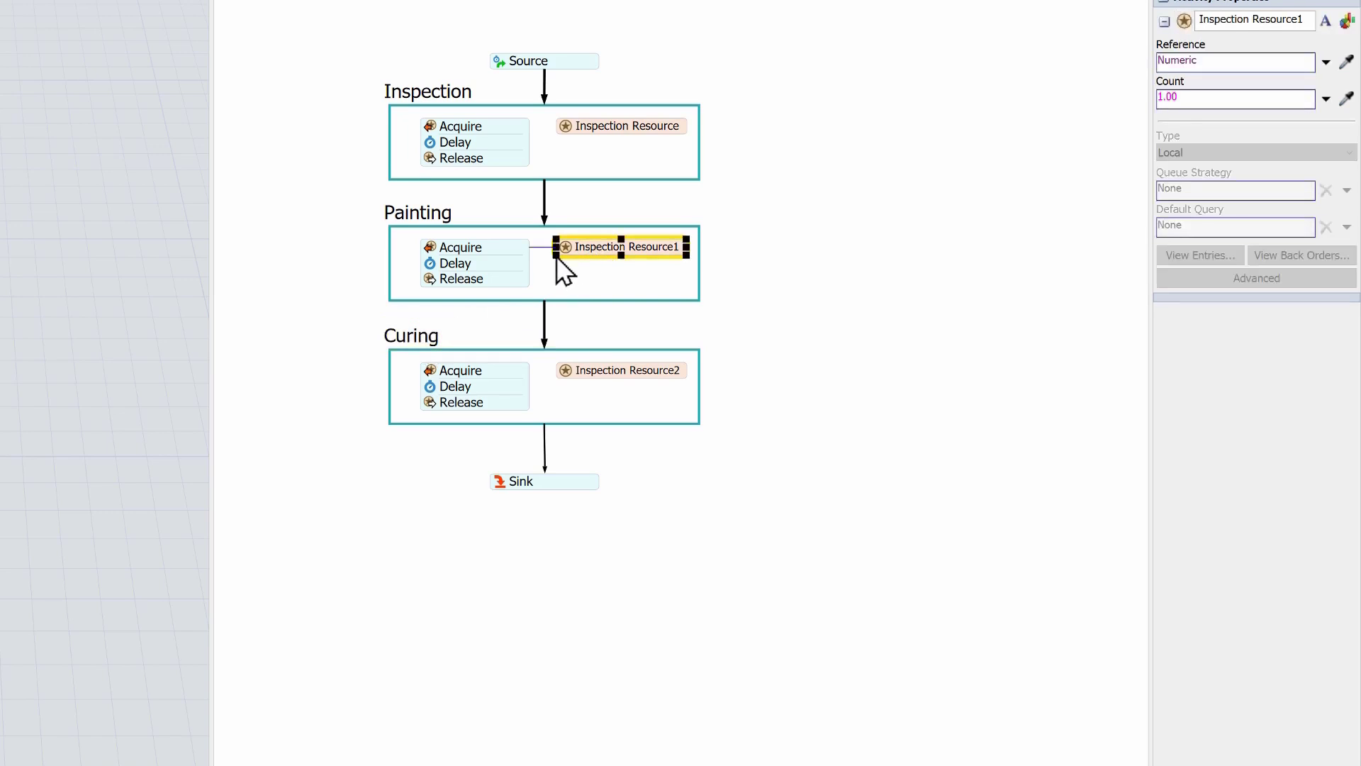
click(597, 249)
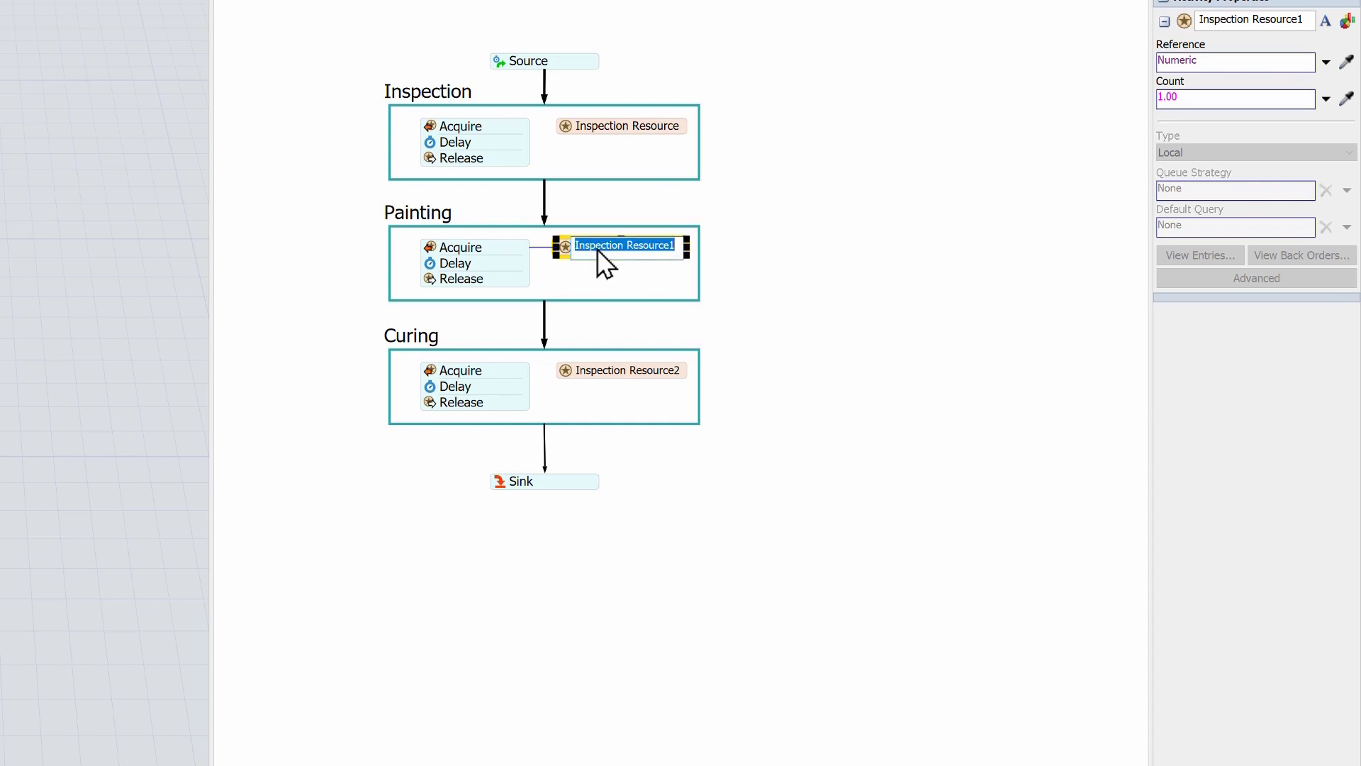
text(Painting Resource)
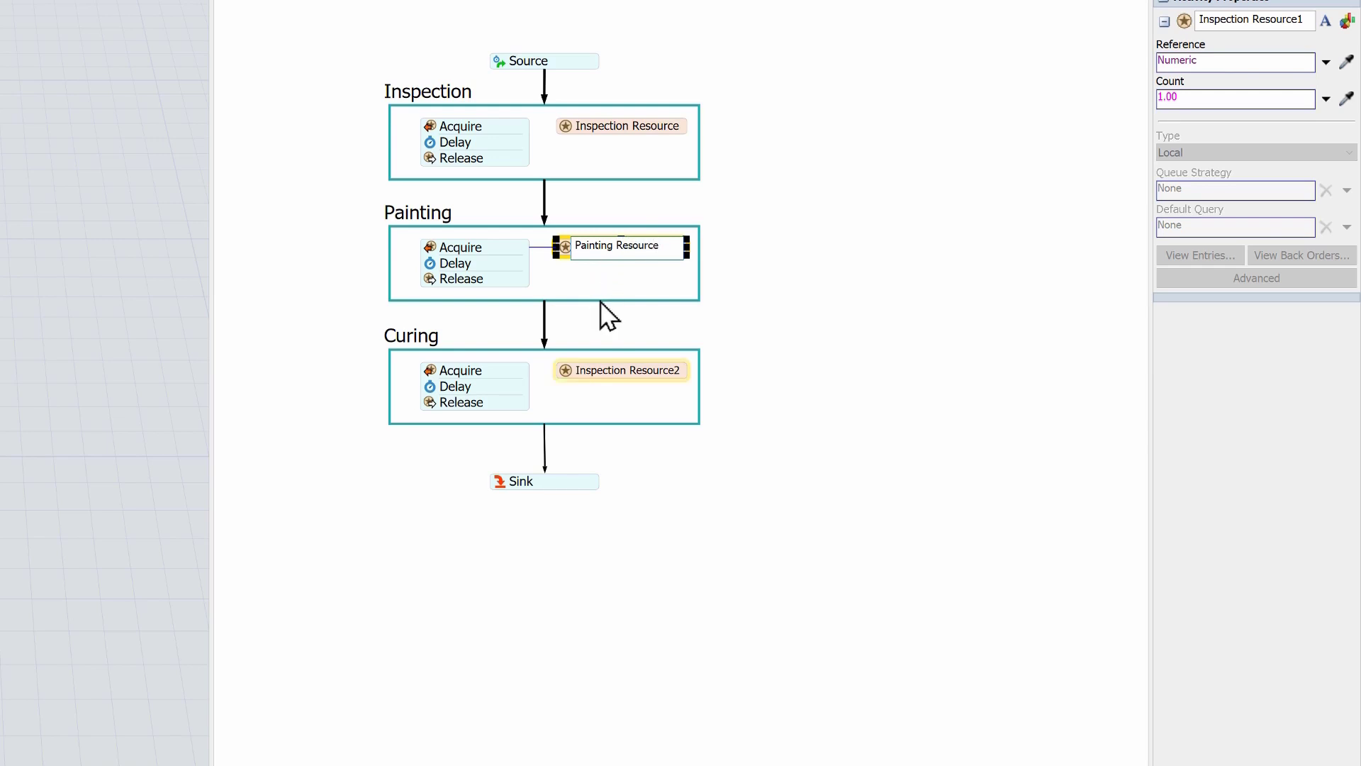
click(604, 367)
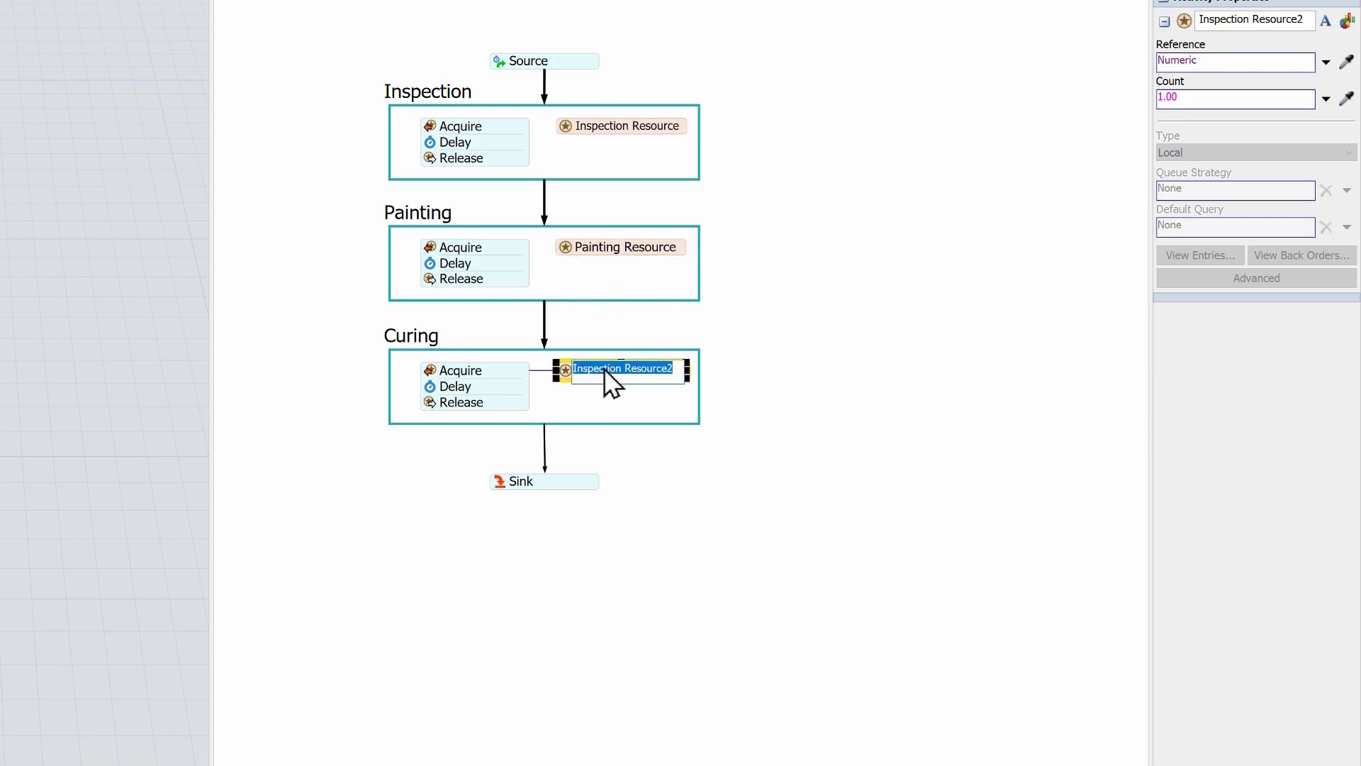
text(Curing Resource)
click(471, 314)
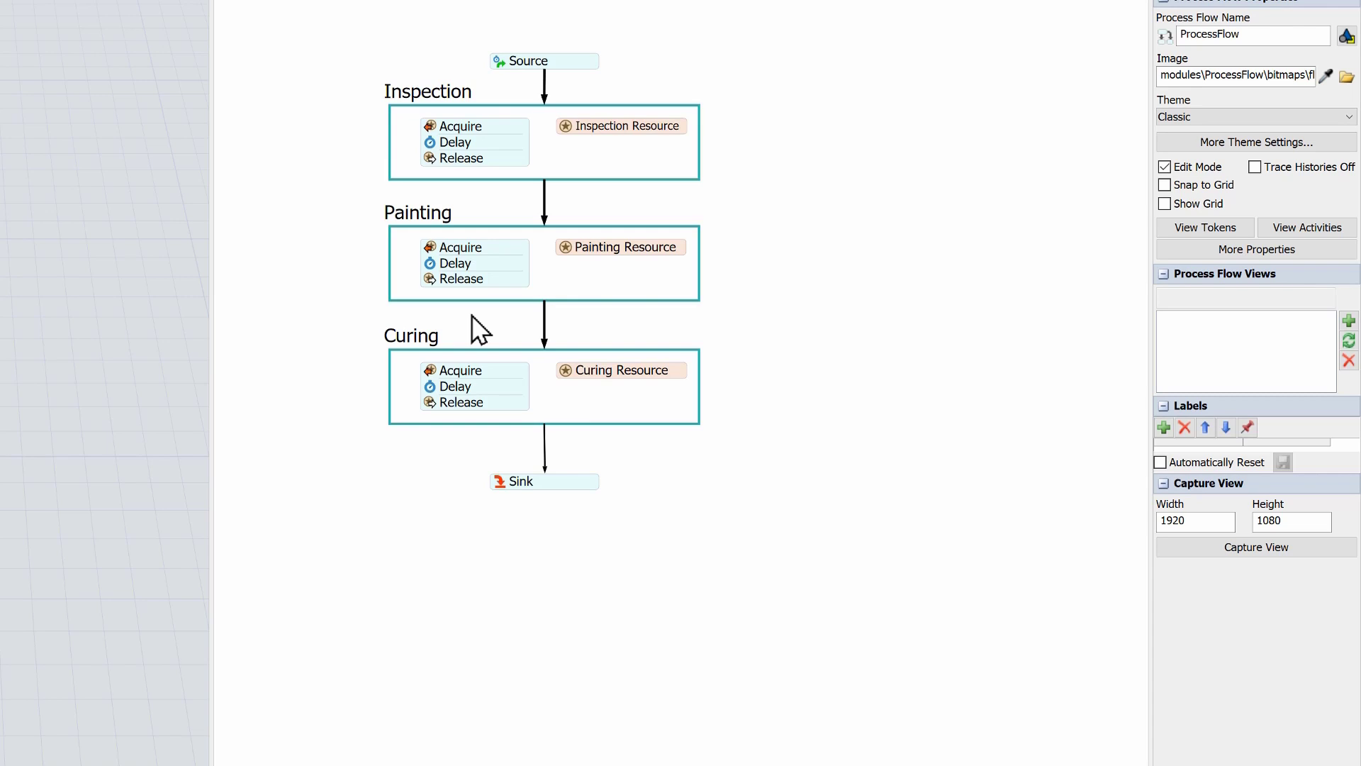
Set the Curing Resource count to 3 and check the resource reference and quantity of its Acquire activity
click(568, 370)
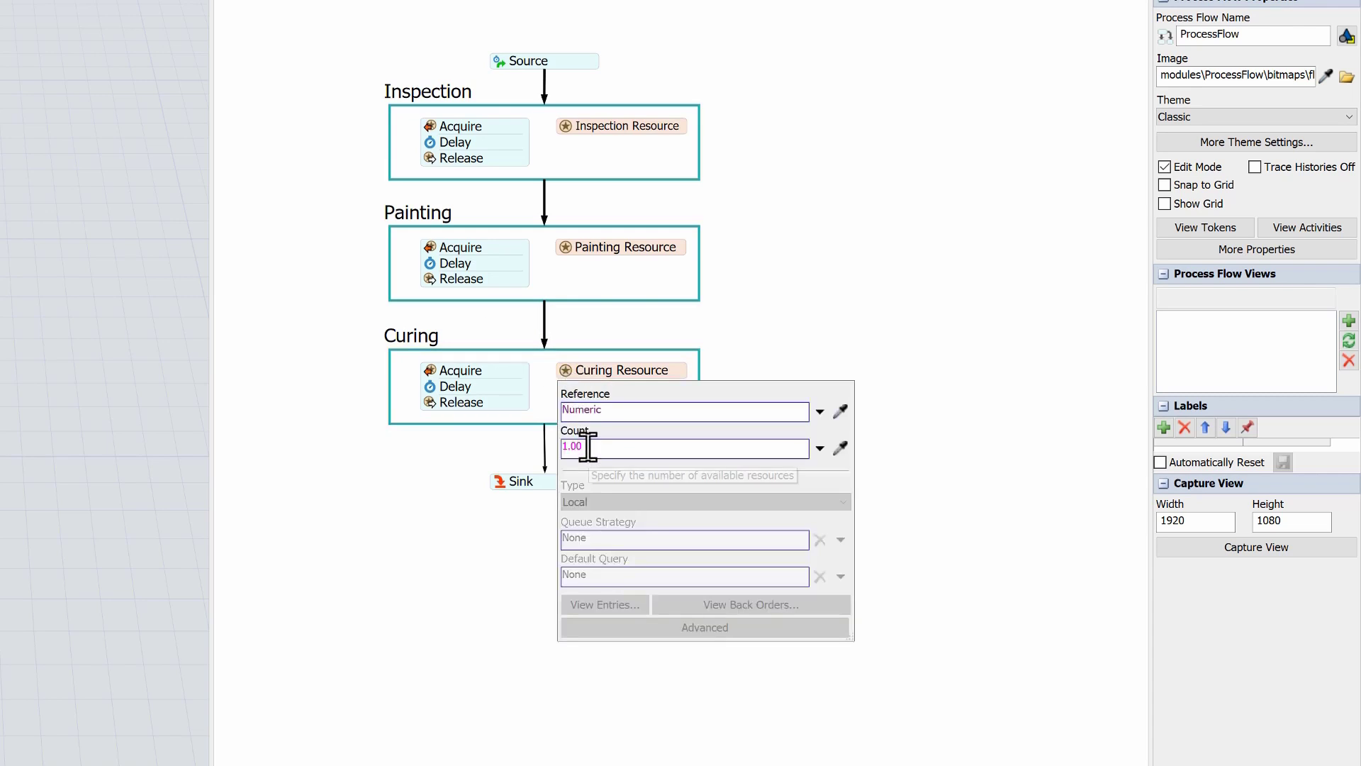
click(589, 451)
text(3)
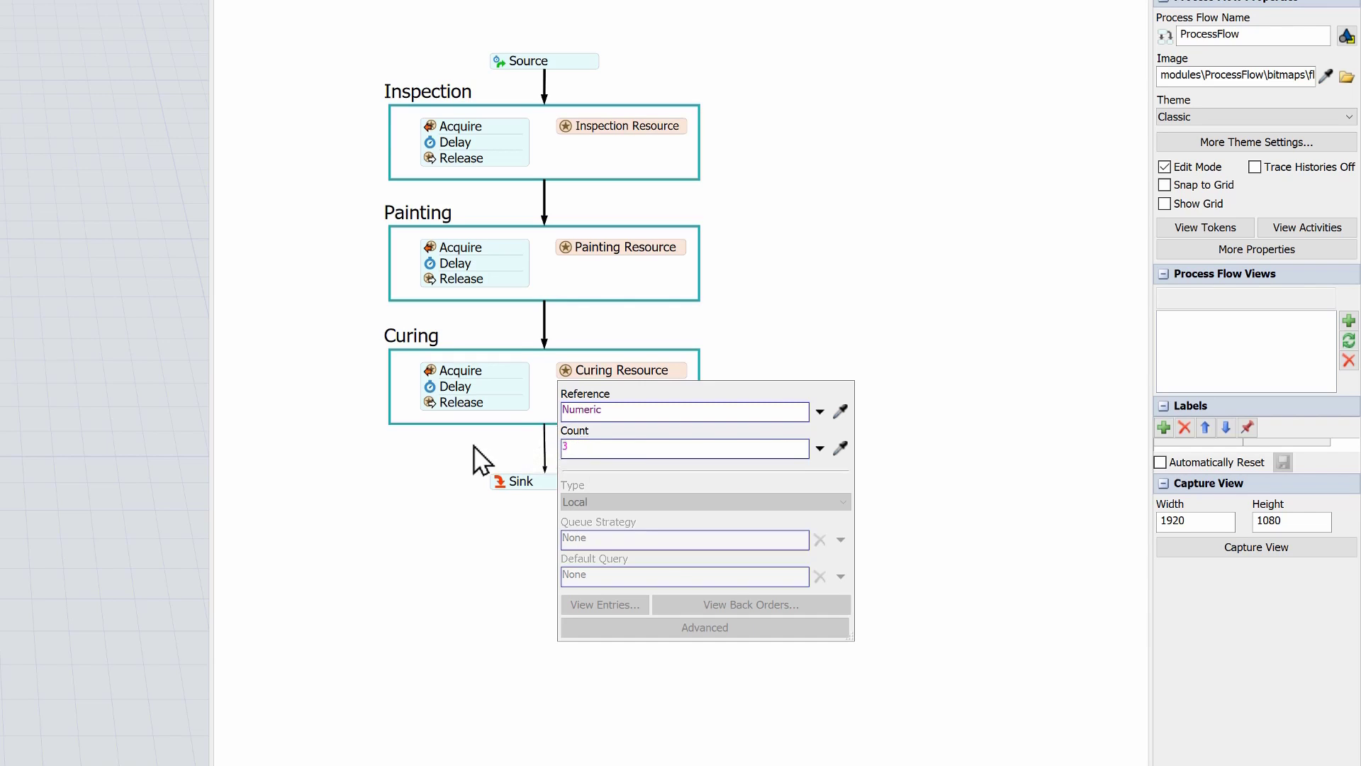
click(426, 368)
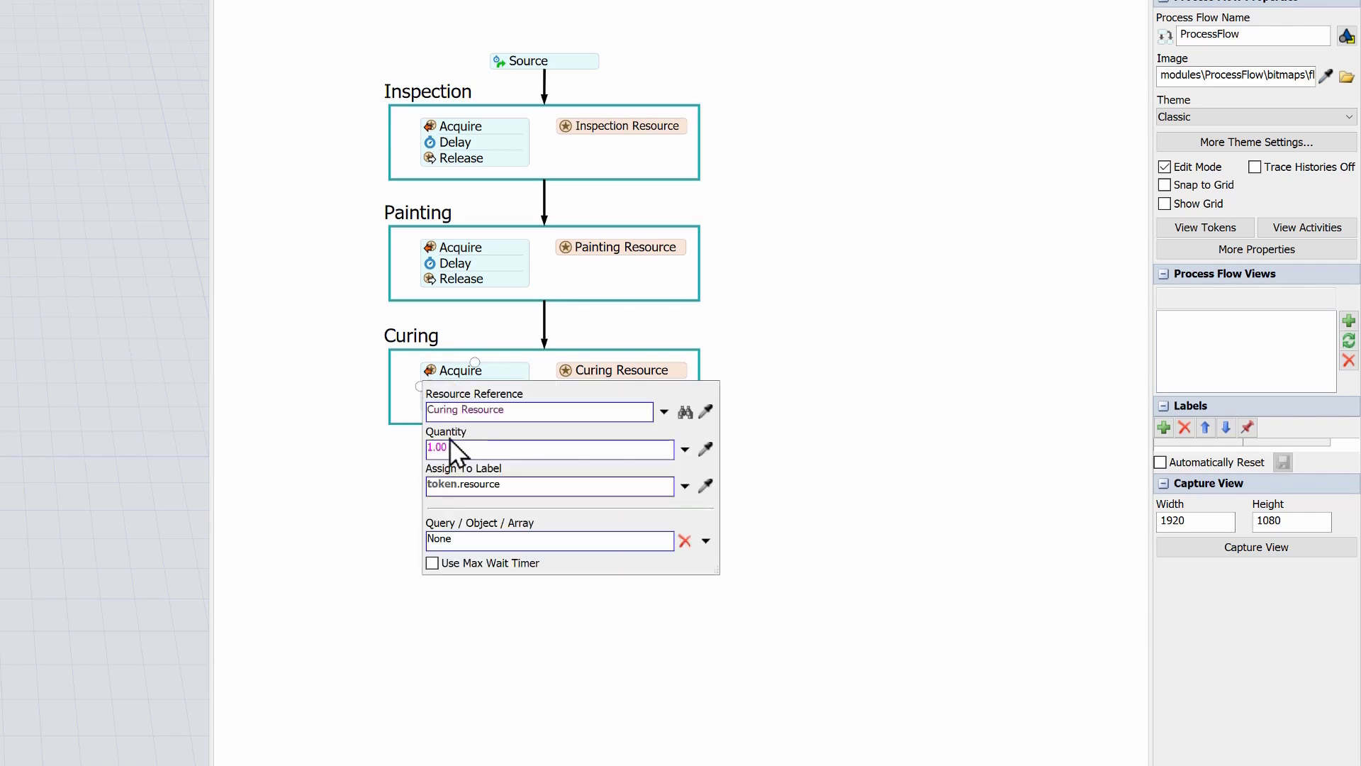
click(335, 381)
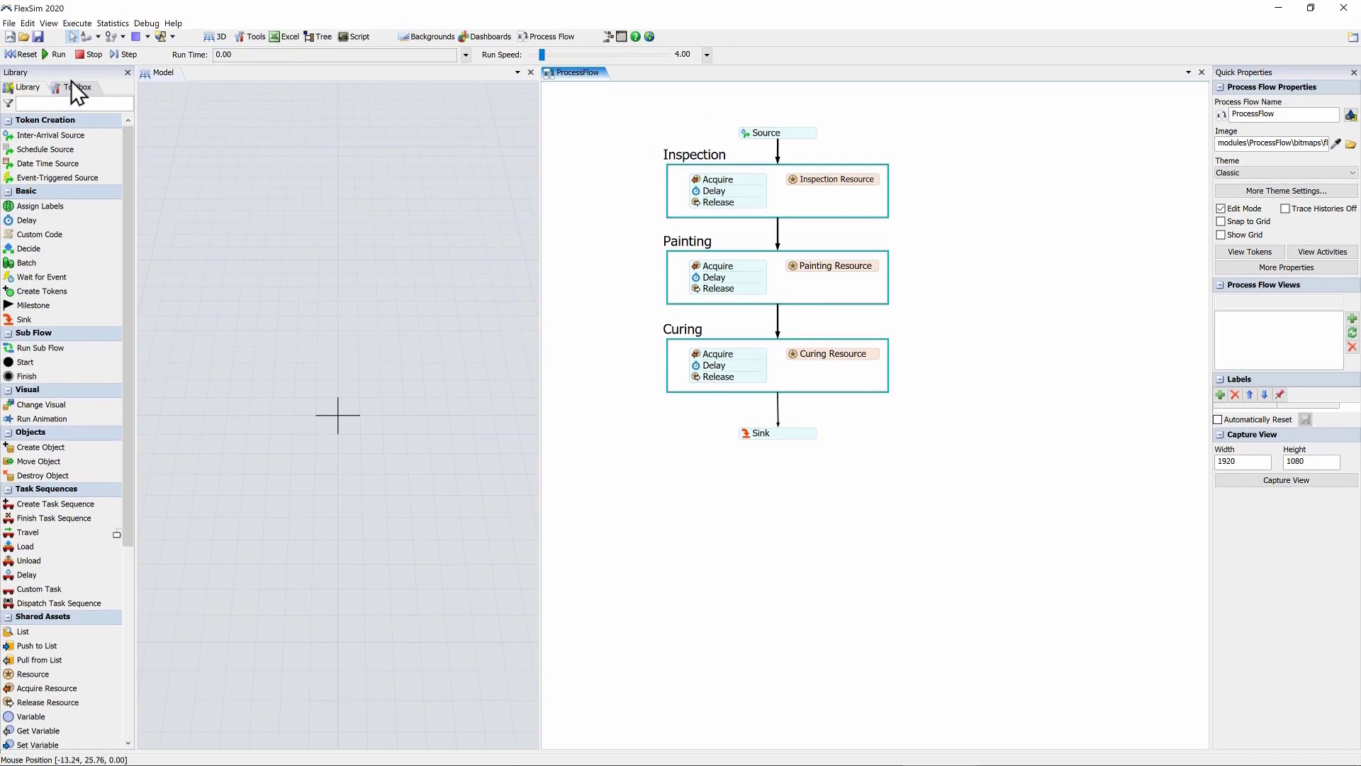
Reset the model and step through the simulation of the Inspection, Painting and Curing flow
click(23, 57)
click(122, 55)
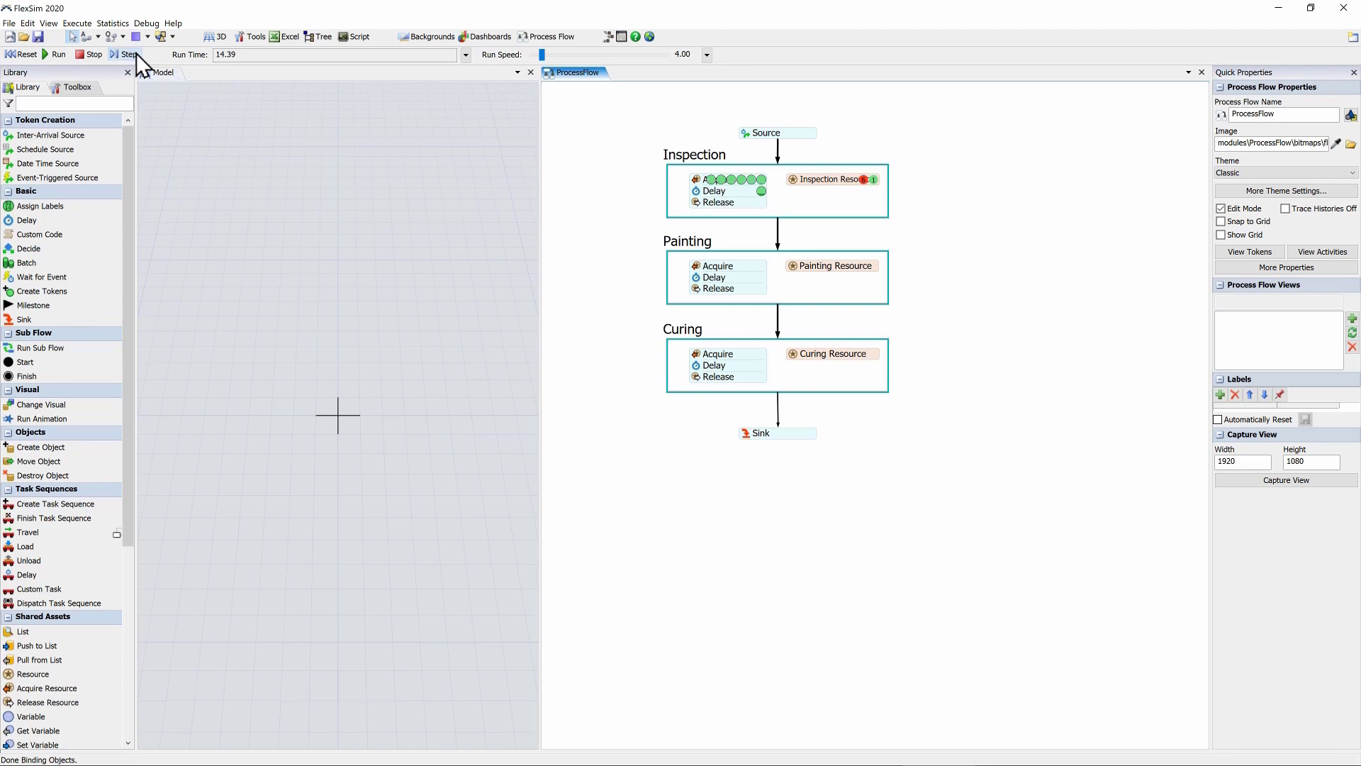
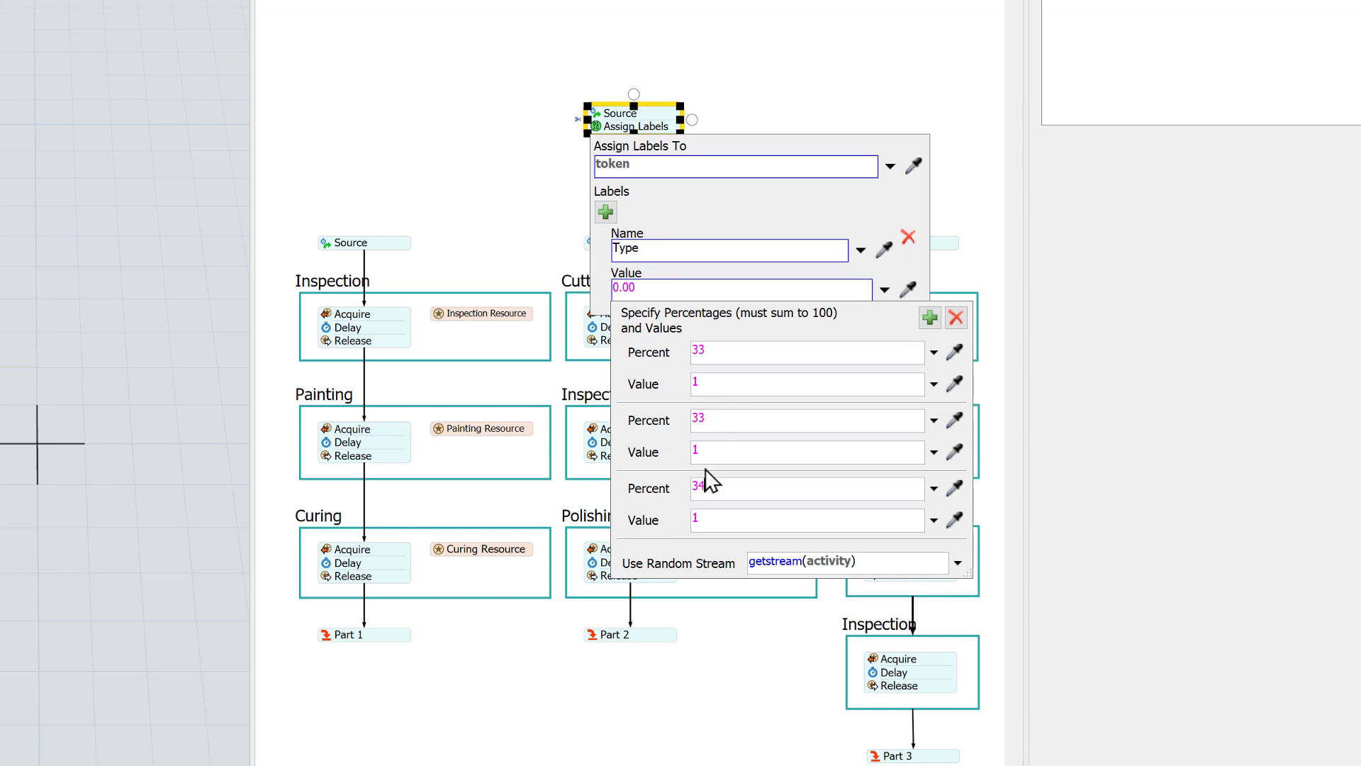
In the Type label's percentage distribution, set the second percentage's value to 2 and the third's to 3
double_click(708, 450)
text(2)
double_click(731, 513)
text(3)
click(688, 211)
click(547, 204)
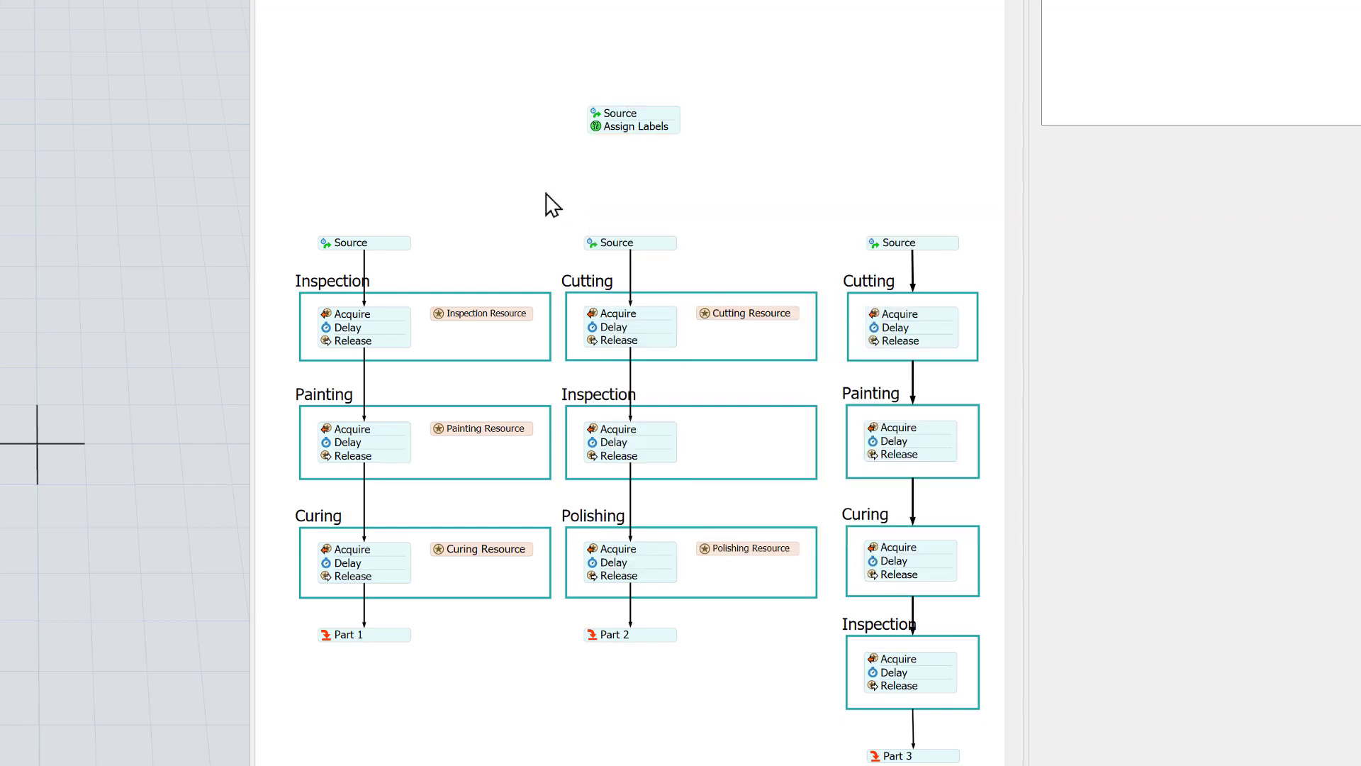
Add a Decide activity below Assign Labels and delete the separate Sources above the three part flows
click(611, 134)
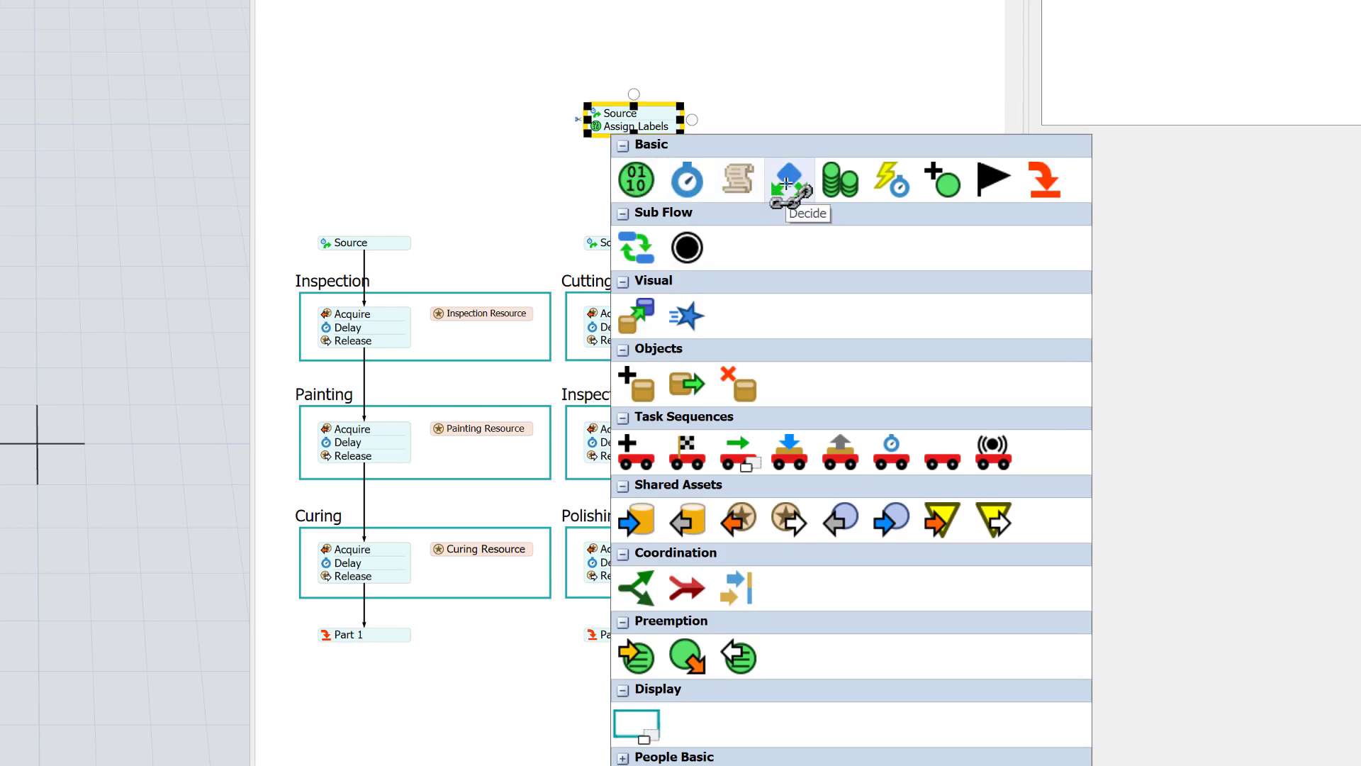
click(784, 181)
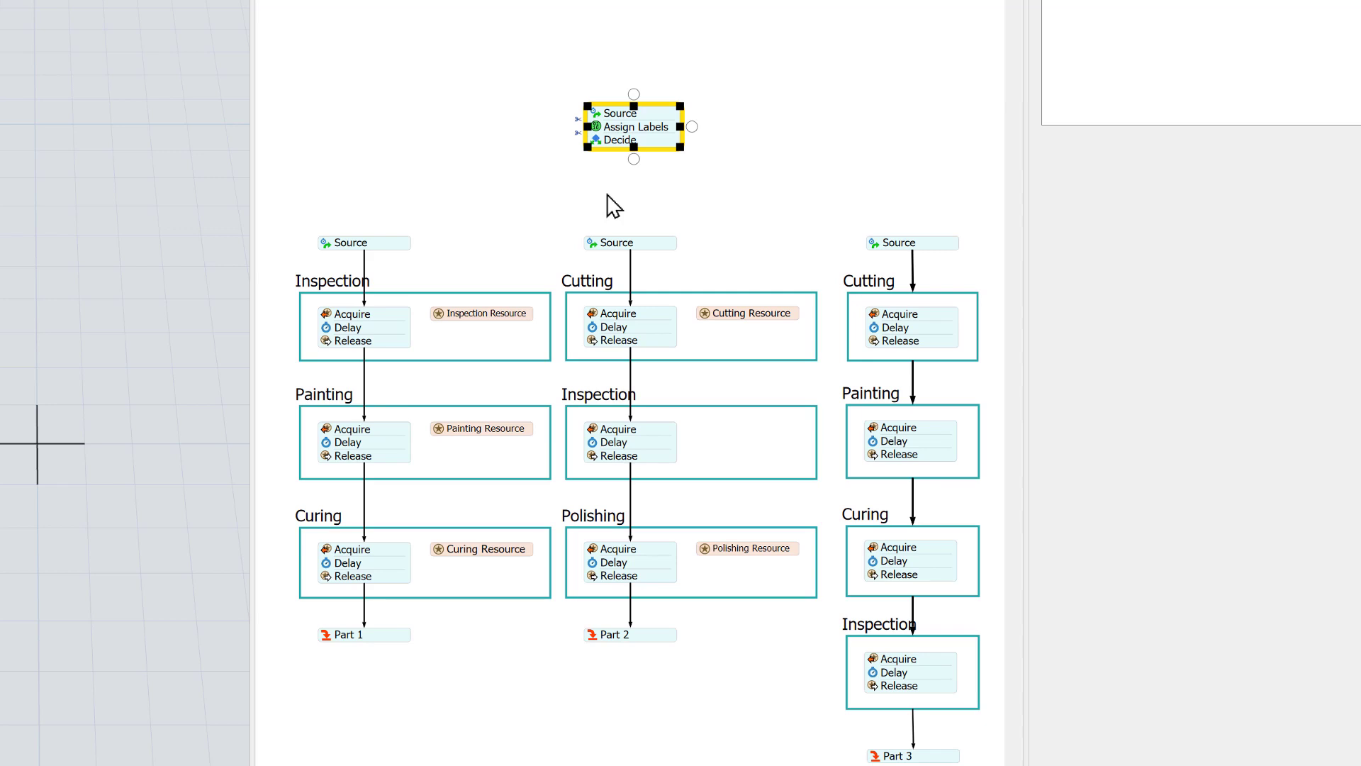
click(394, 248)
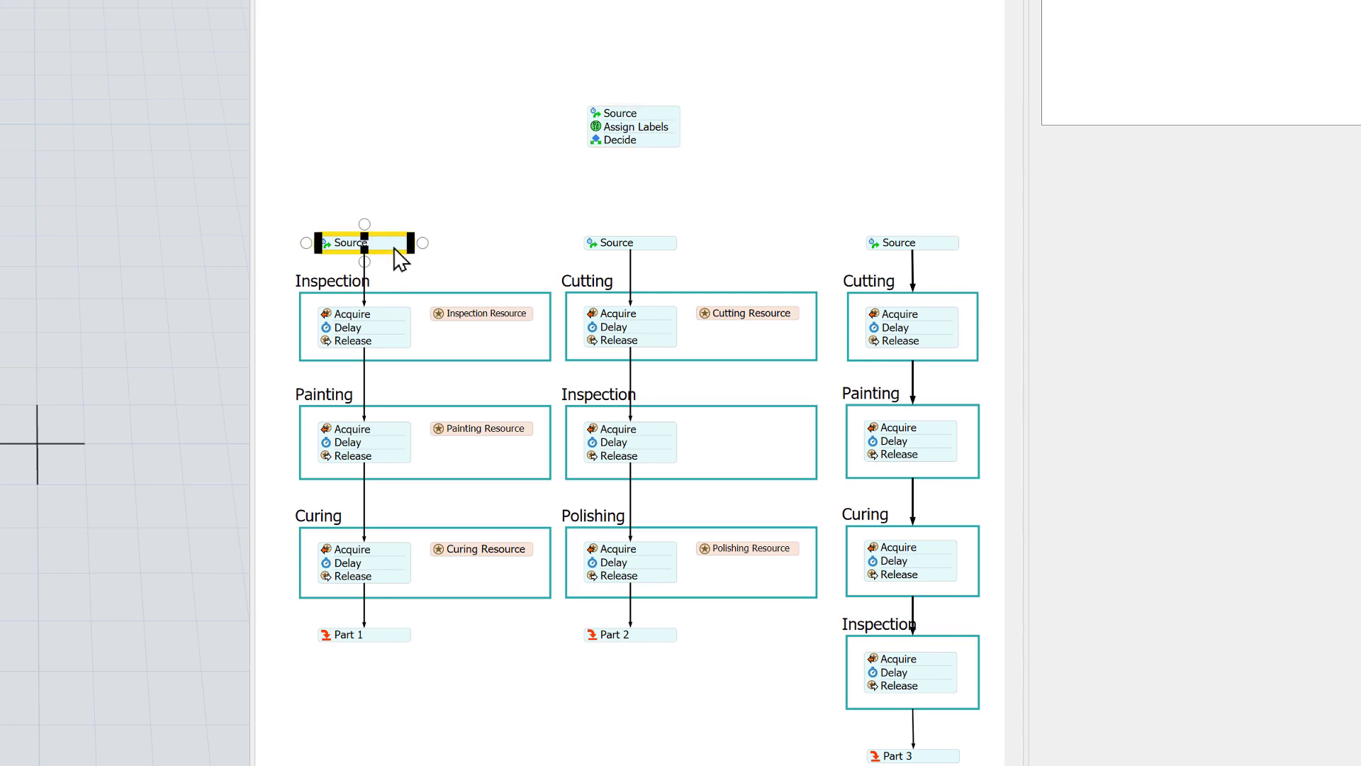
key(Delete)
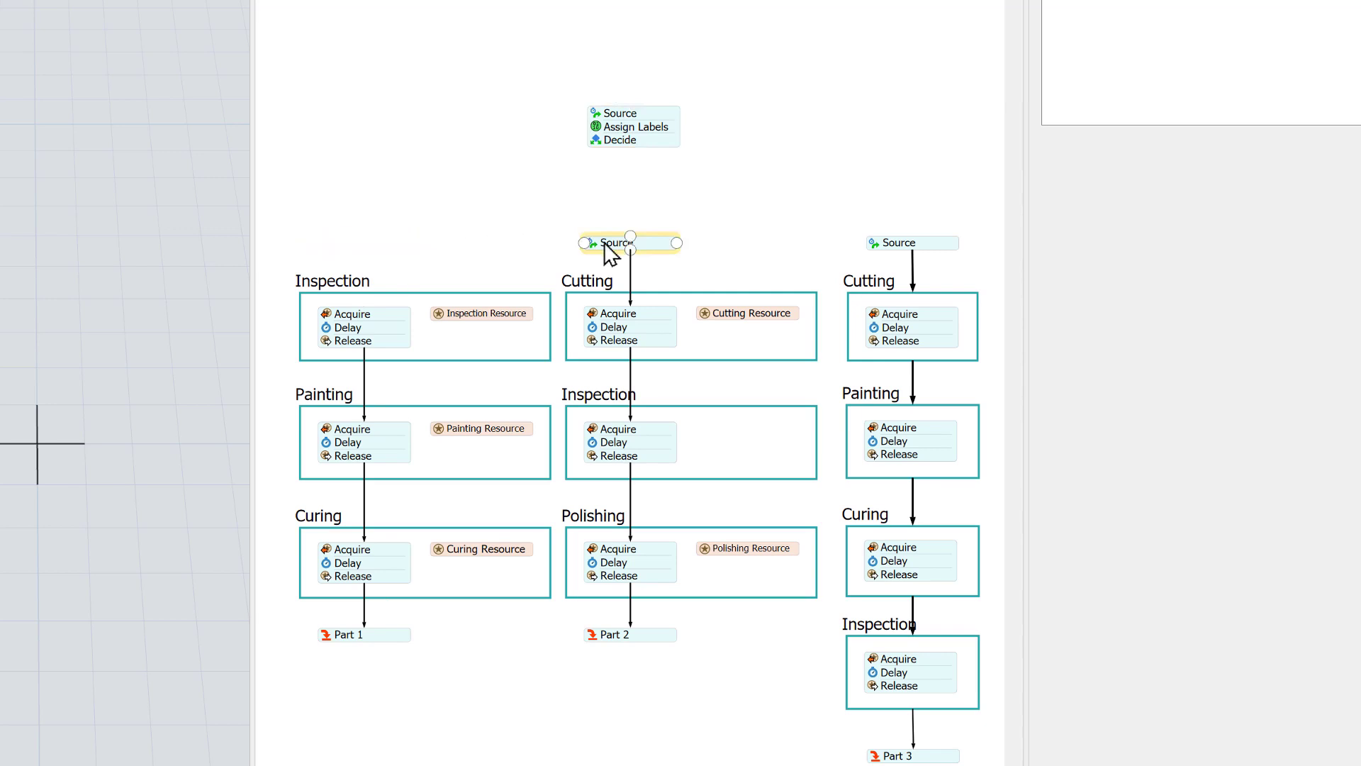
click(604, 247)
key(Delete)
click(894, 245)
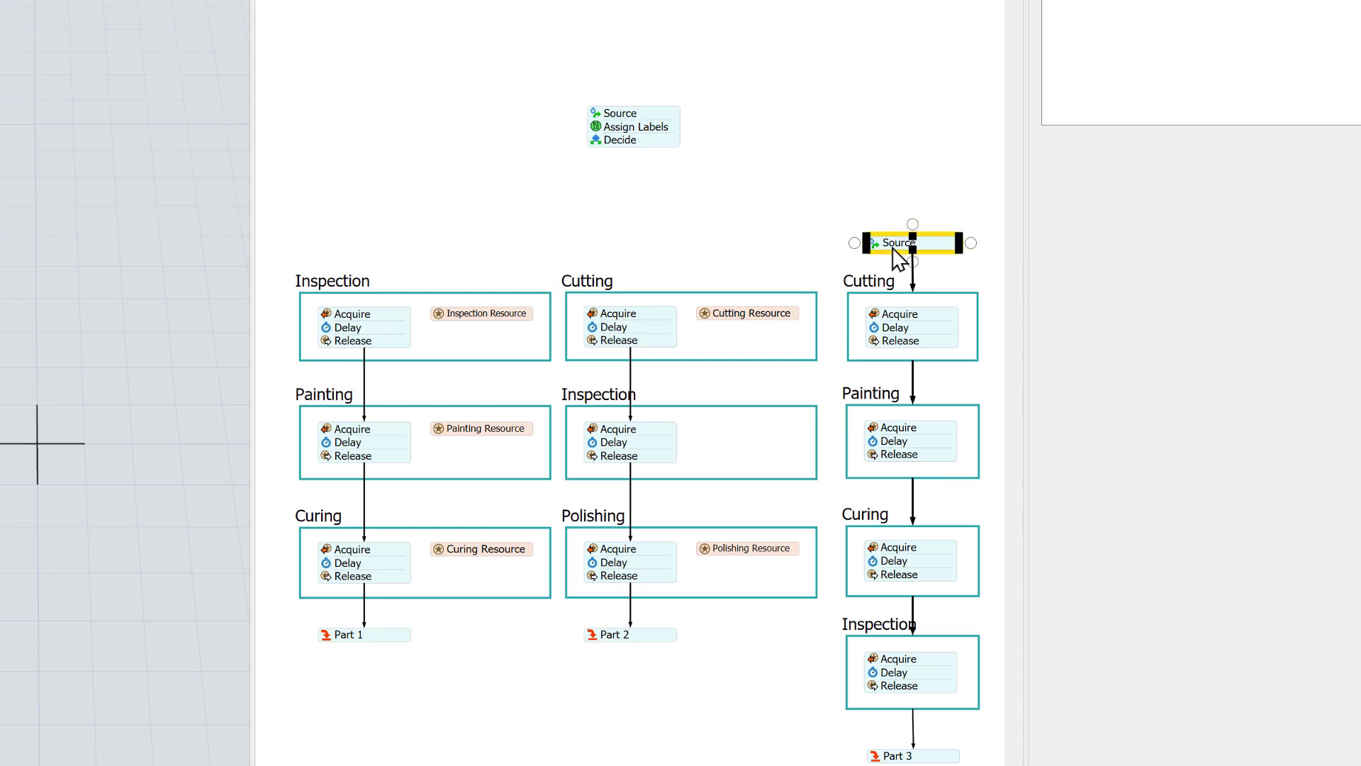
key(Delete)
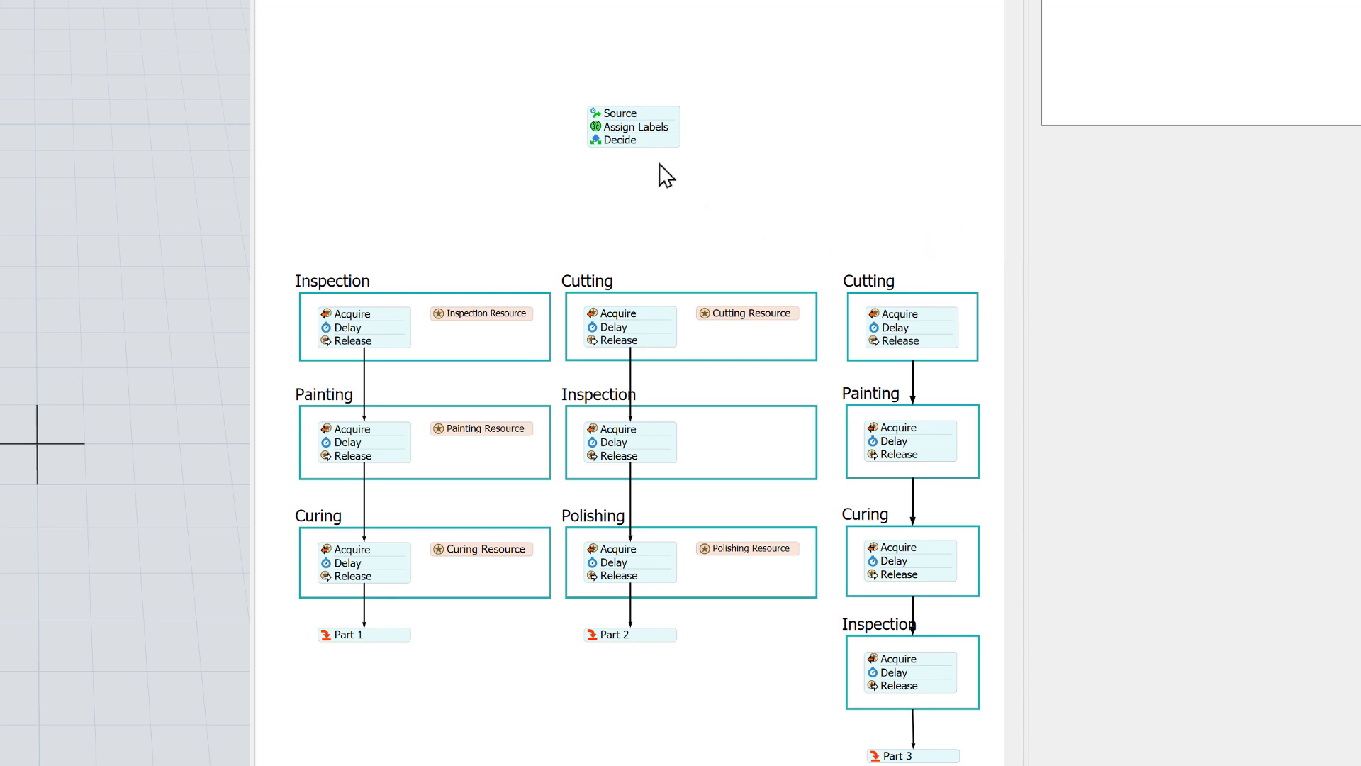
Align the Source block above the middle flow and connect Decide to the Inspection container and both Cutting containers, in order of part
drag(630, 129, 631, 161)
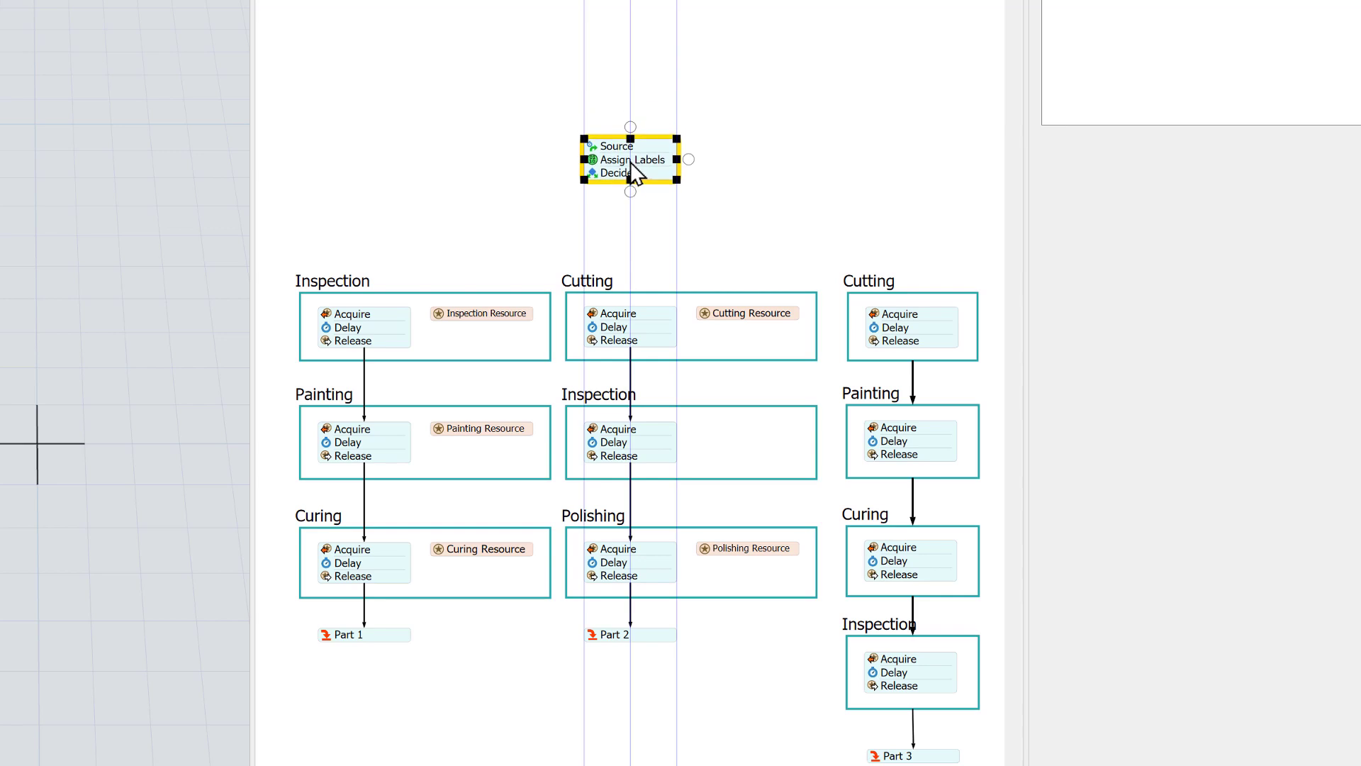
click(605, 210)
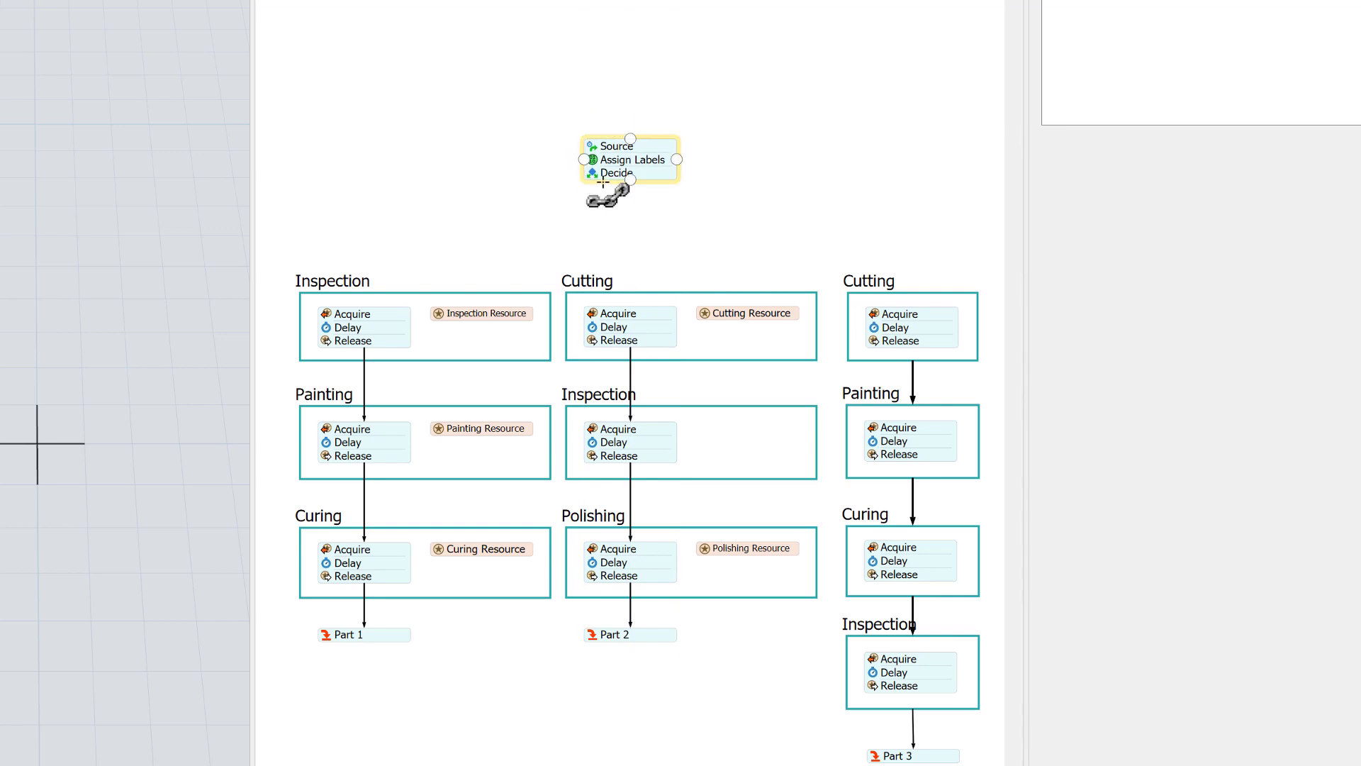
drag(604, 186, 416, 294)
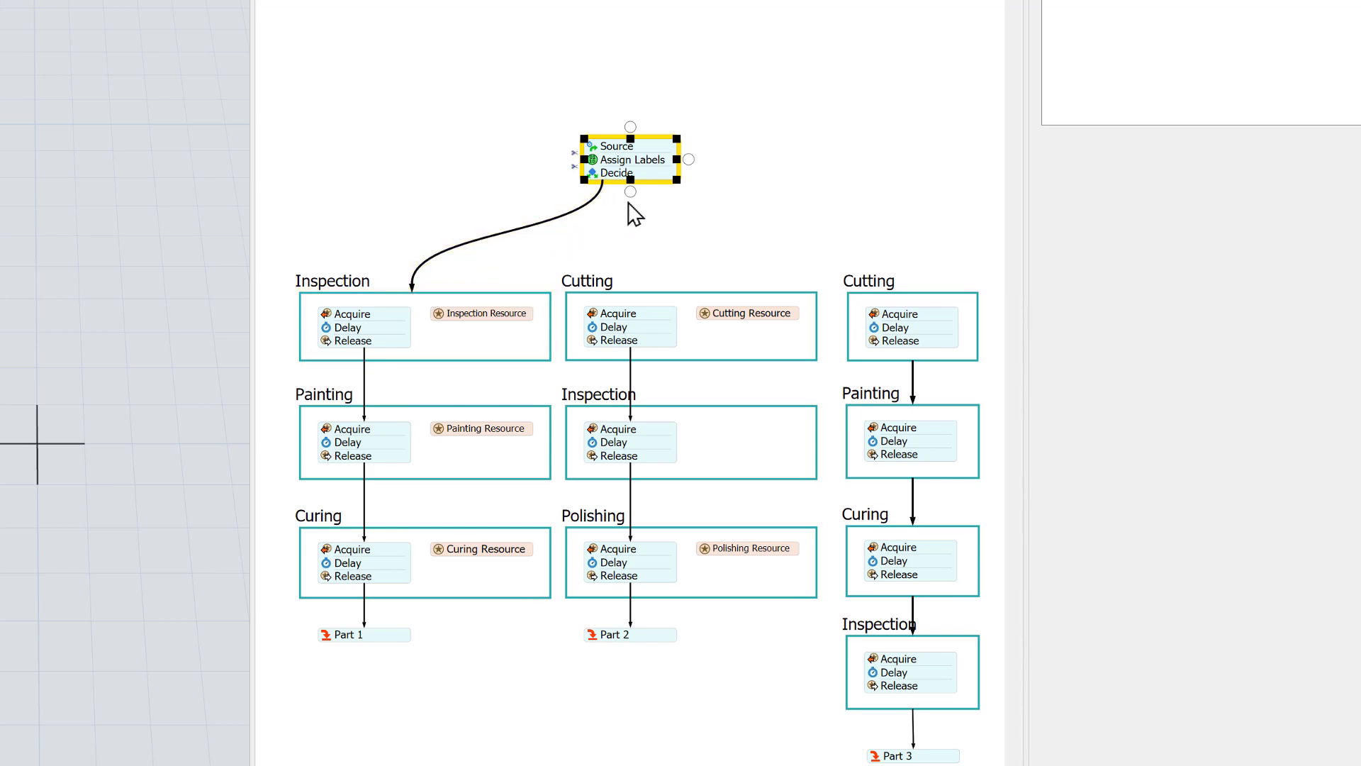
drag(630, 185, 683, 294)
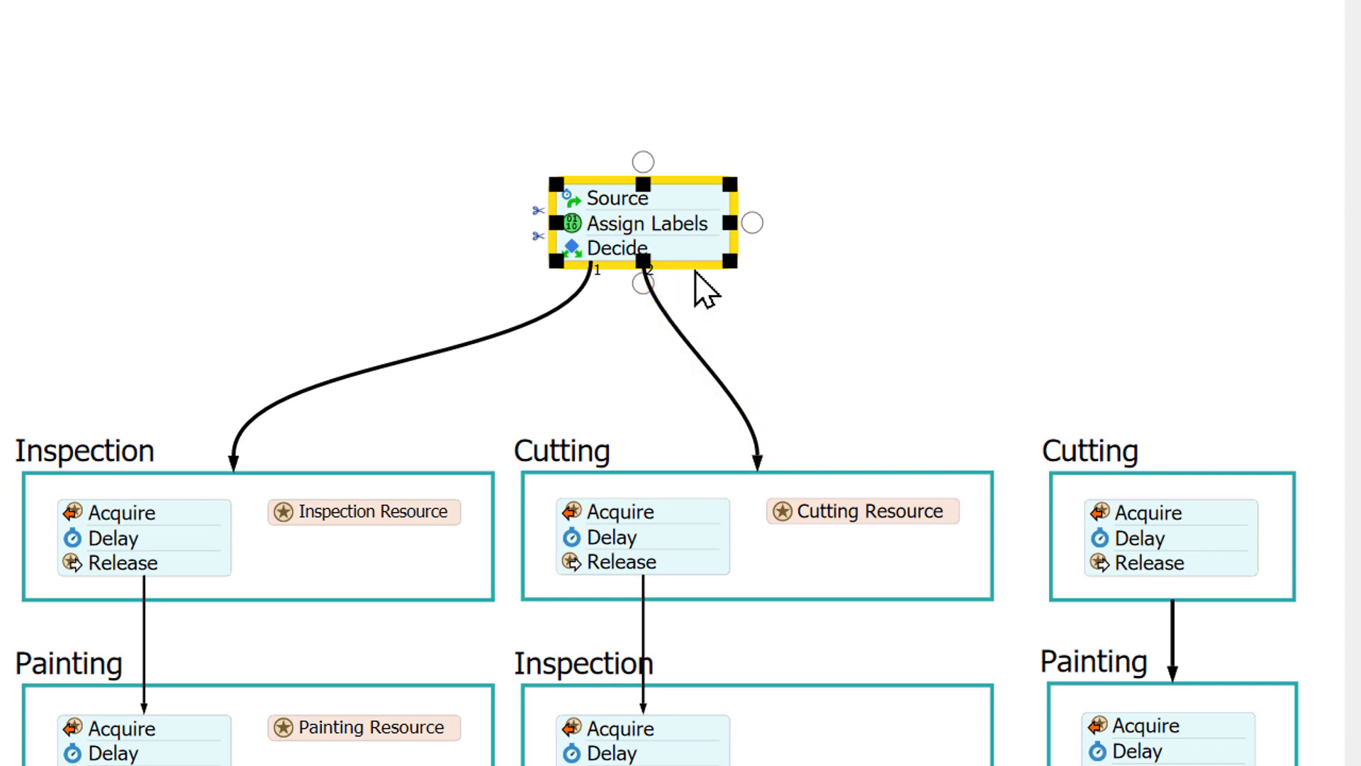
drag(696, 273, 1183, 470)
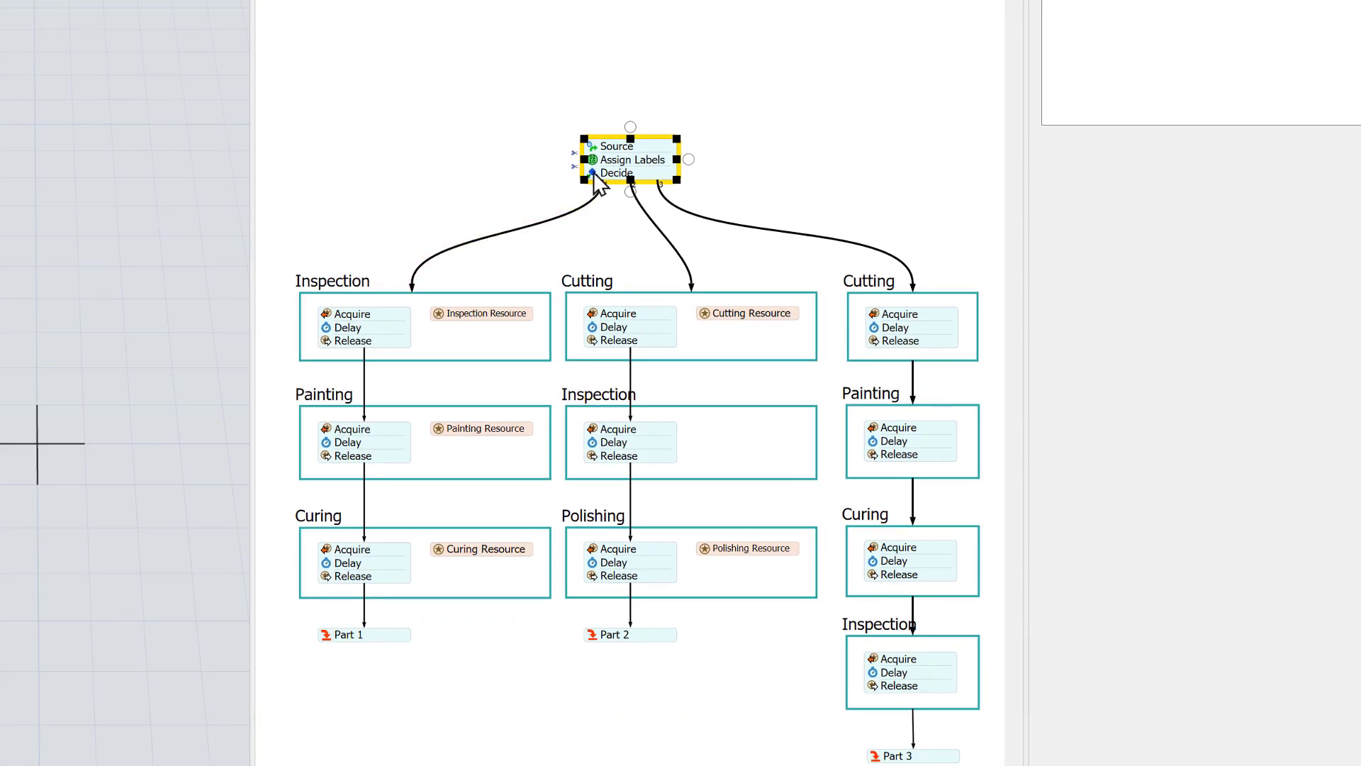
Set the Decide activity to send tokens with Connector By Case, using token.Type as the case function
double_click(594, 171)
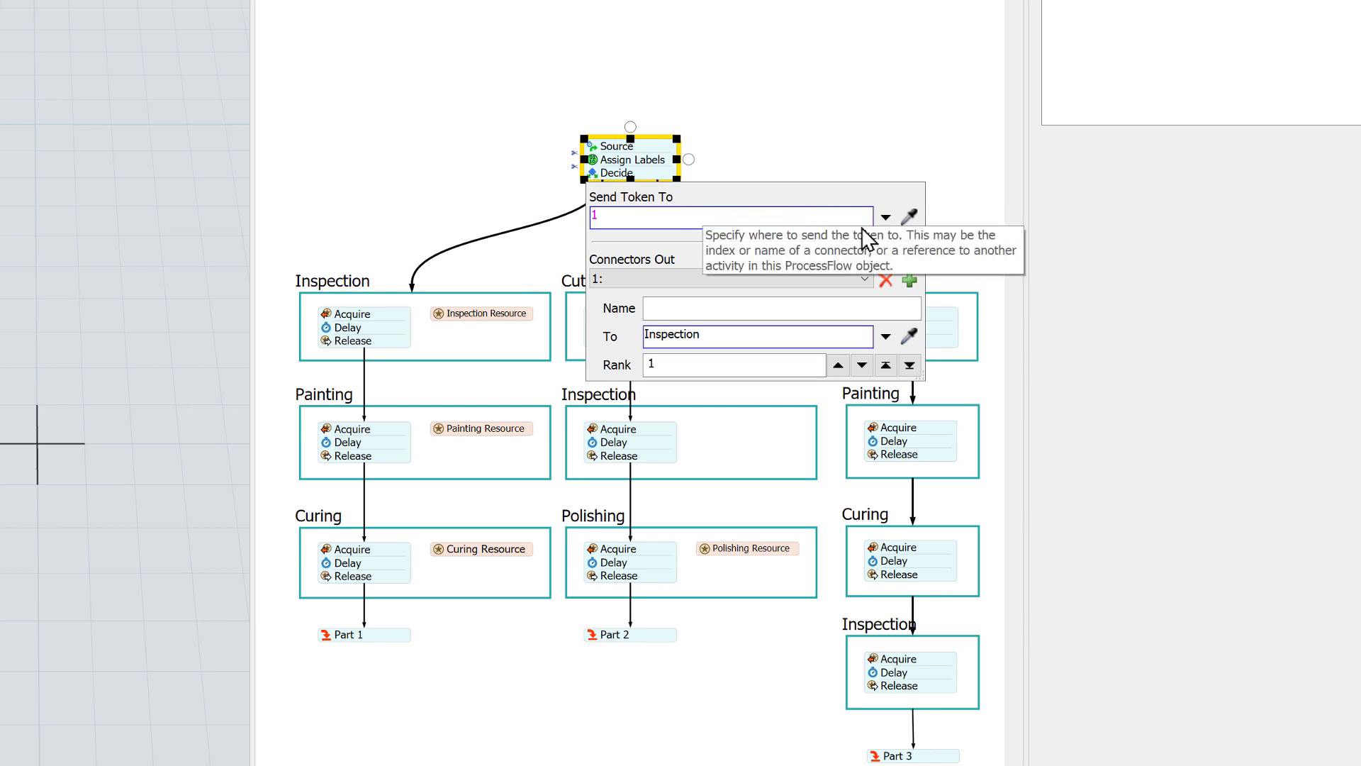
click(886, 218)
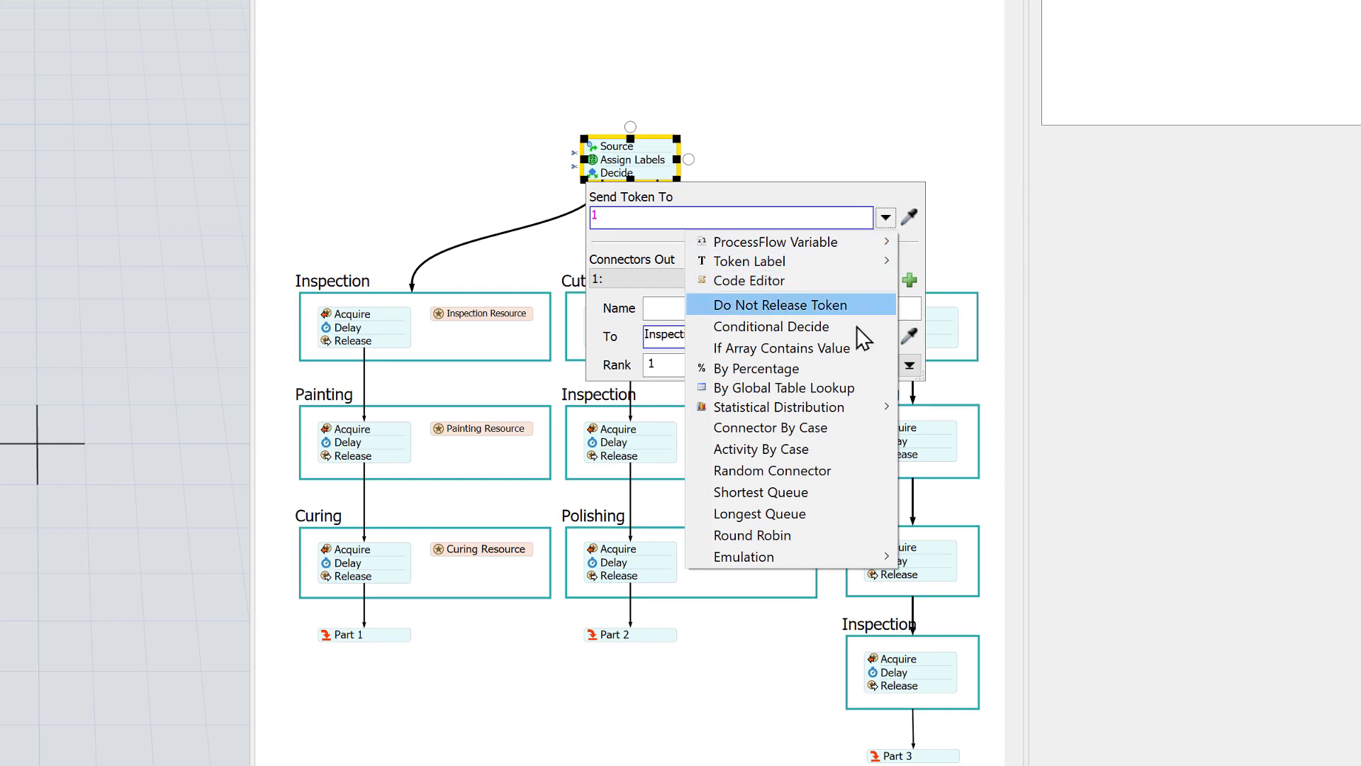
click(795, 436)
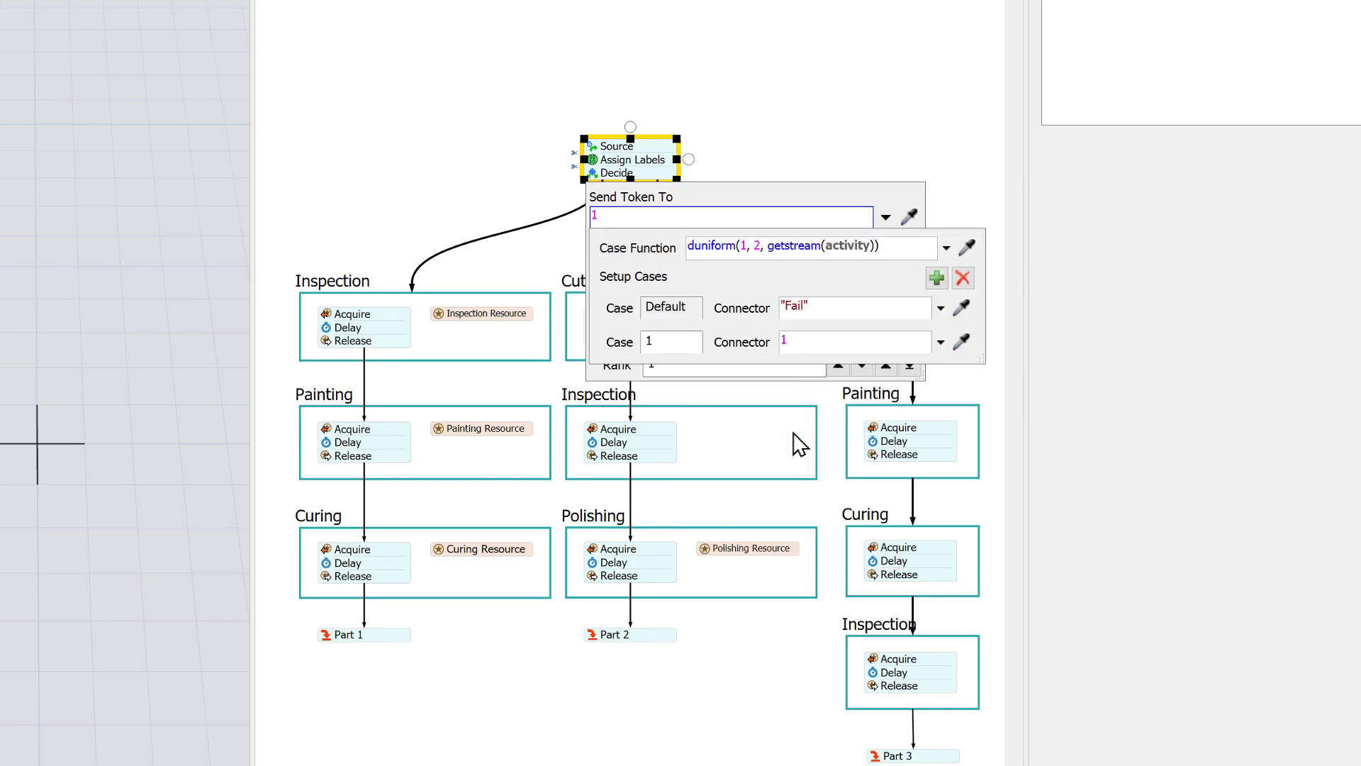
click(946, 248)
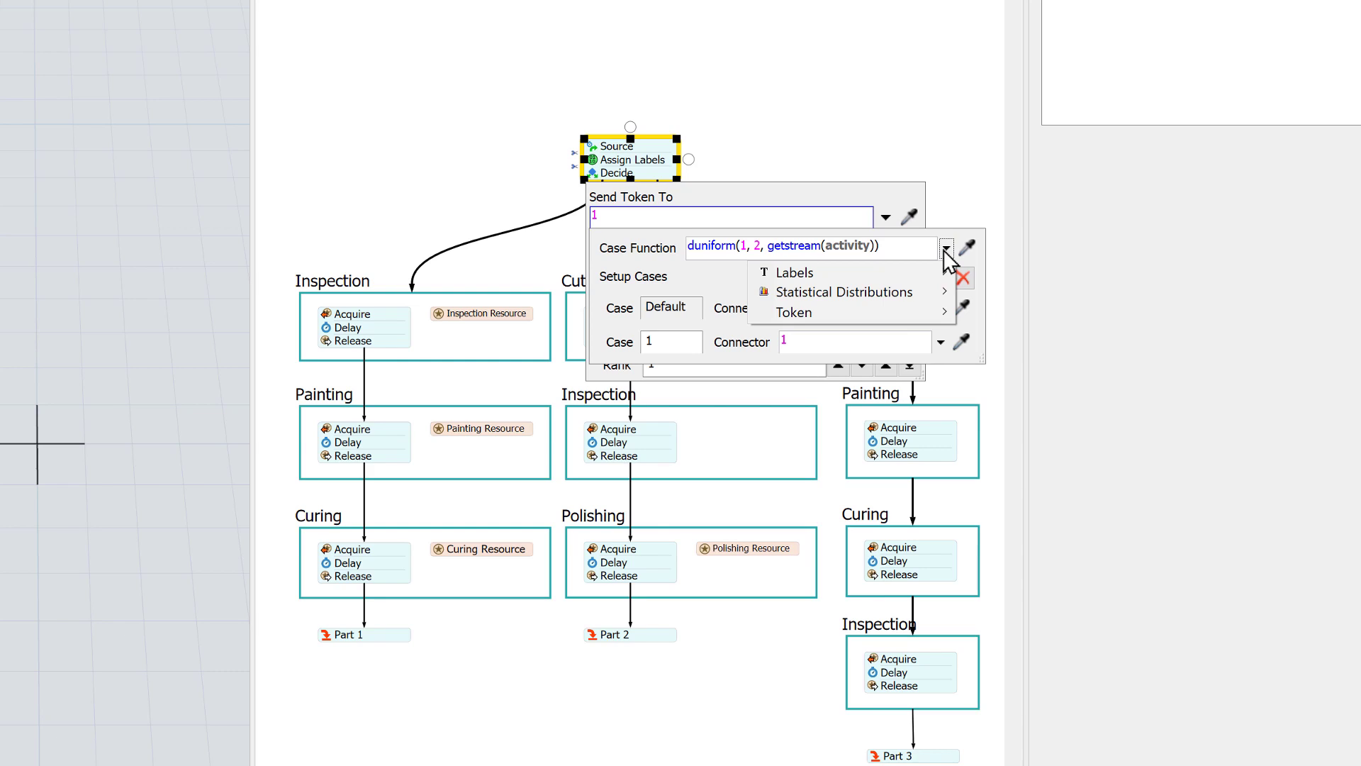
mouse_move(943, 271)
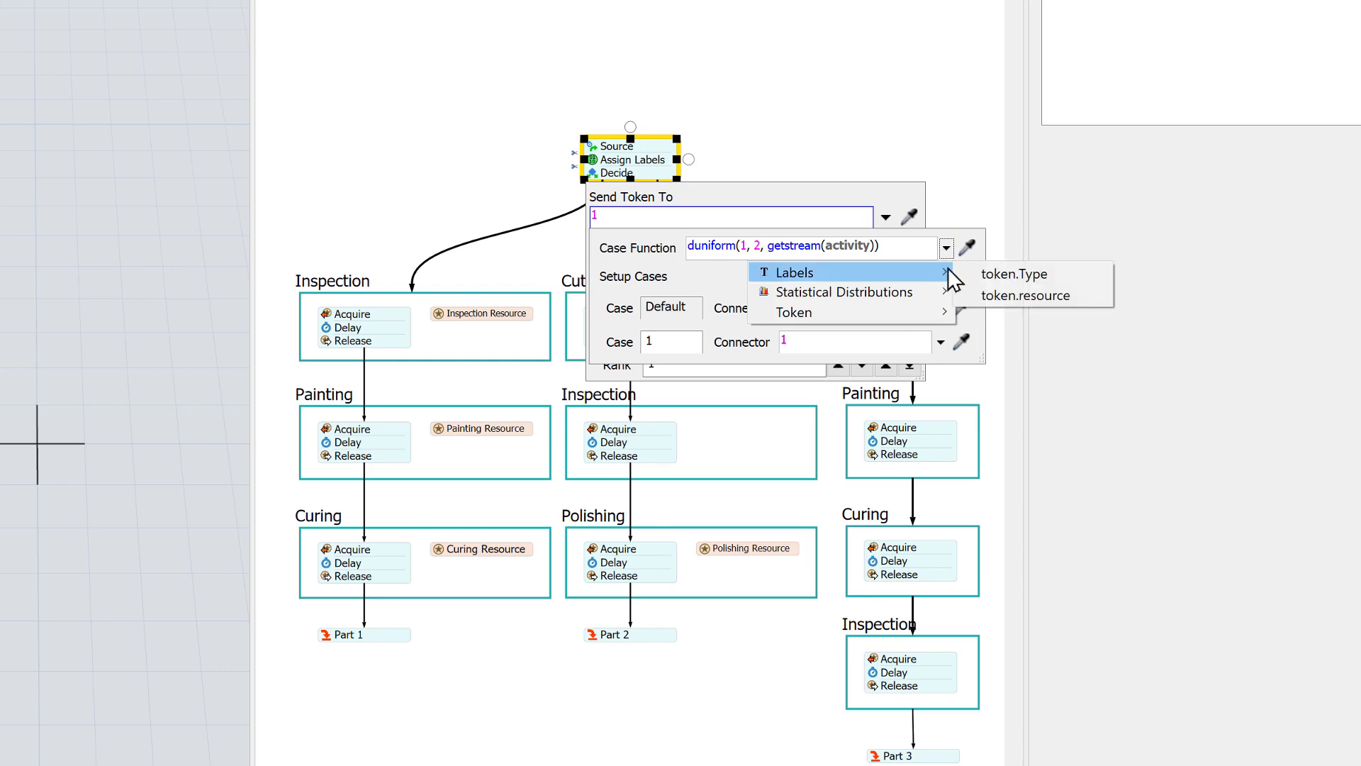
click(1055, 274)
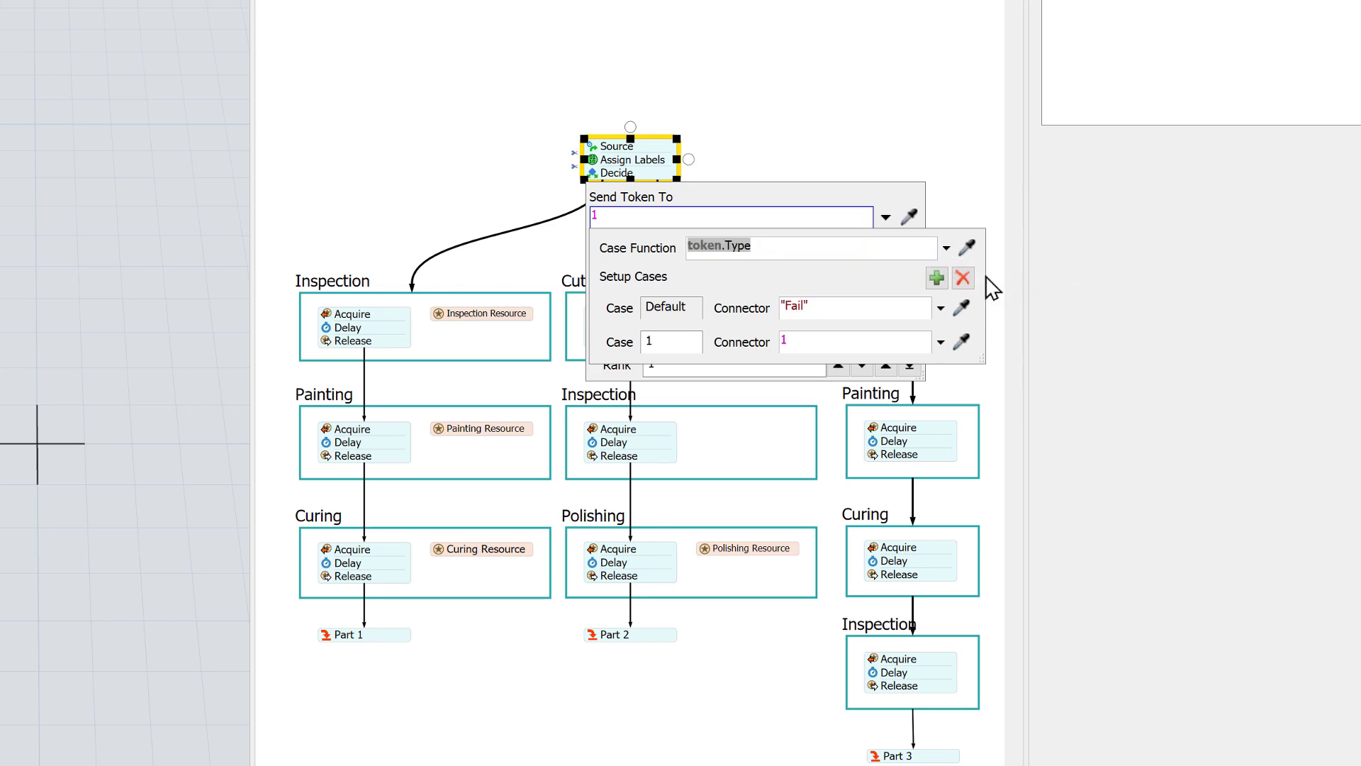
Add cases 2 and 3 to the Decide activity and route them to connectors 2 and 3
click(935, 278)
click(936, 278)
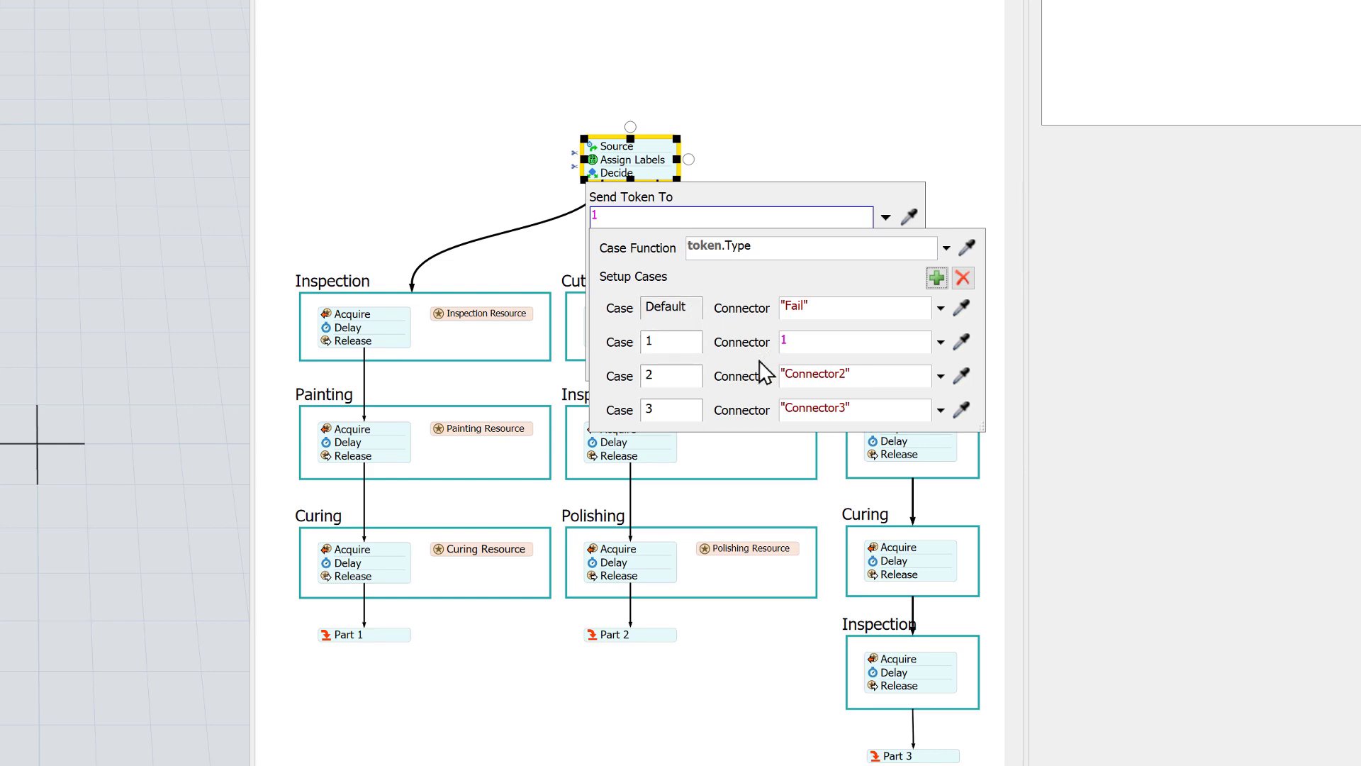
triple_click(854, 376)
text(2)
triple_click(863, 407)
text(3)
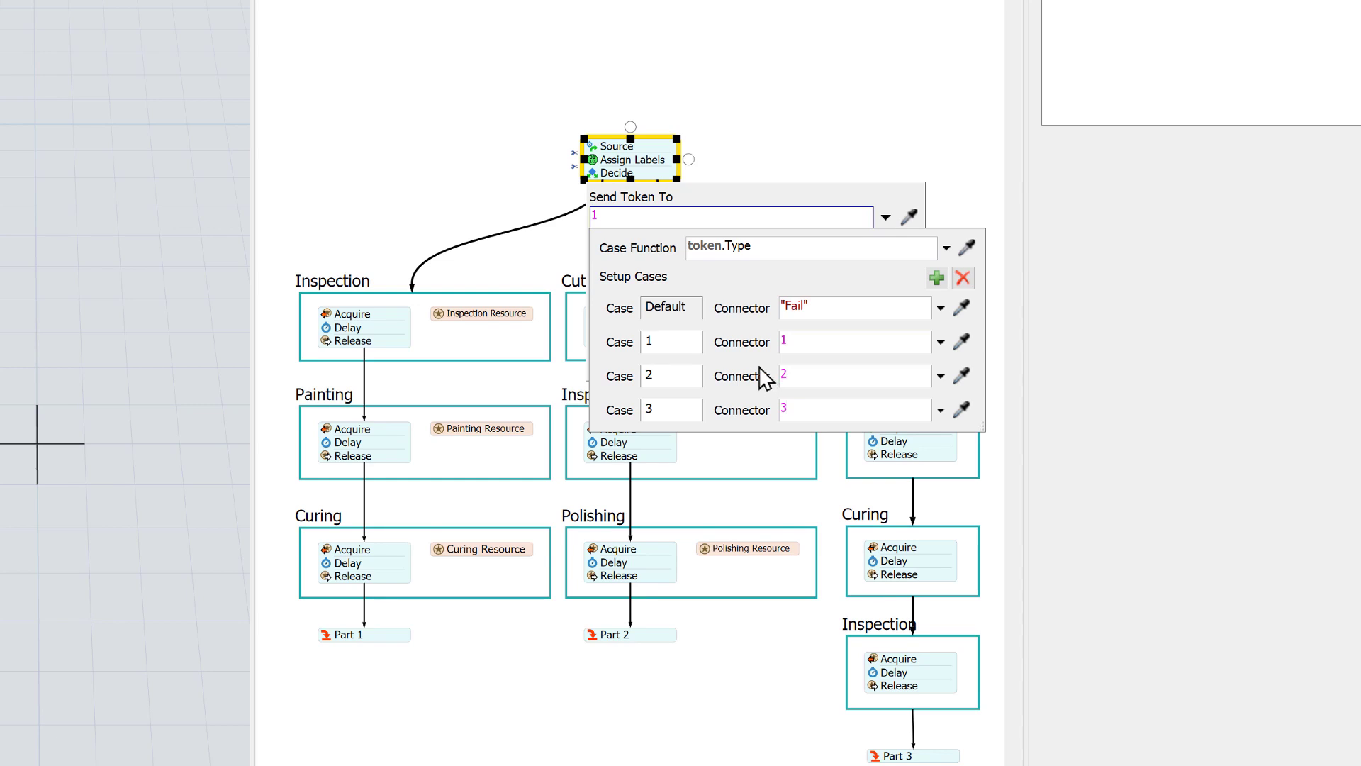
click(784, 127)
Label the connector from Decide to the Inspection container as Part1
click(515, 235)
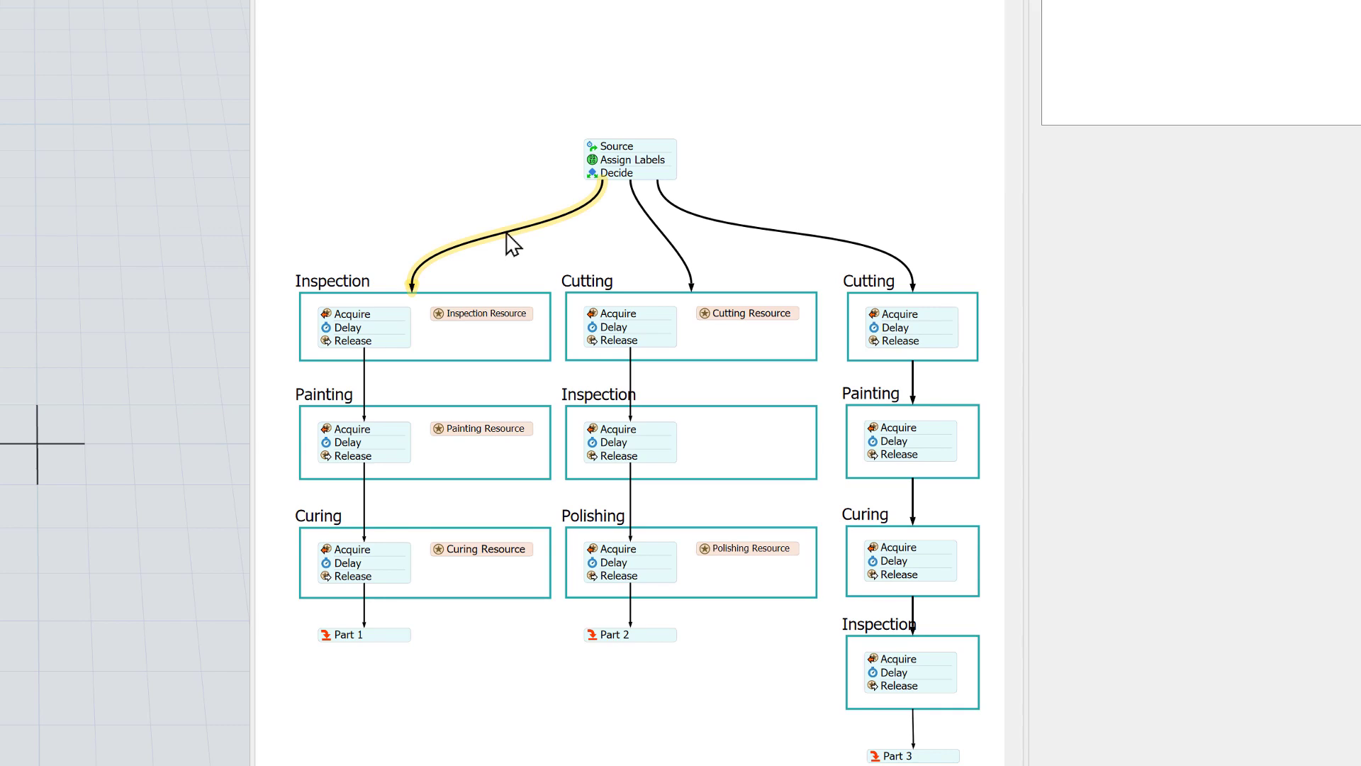
double_click(507, 234)
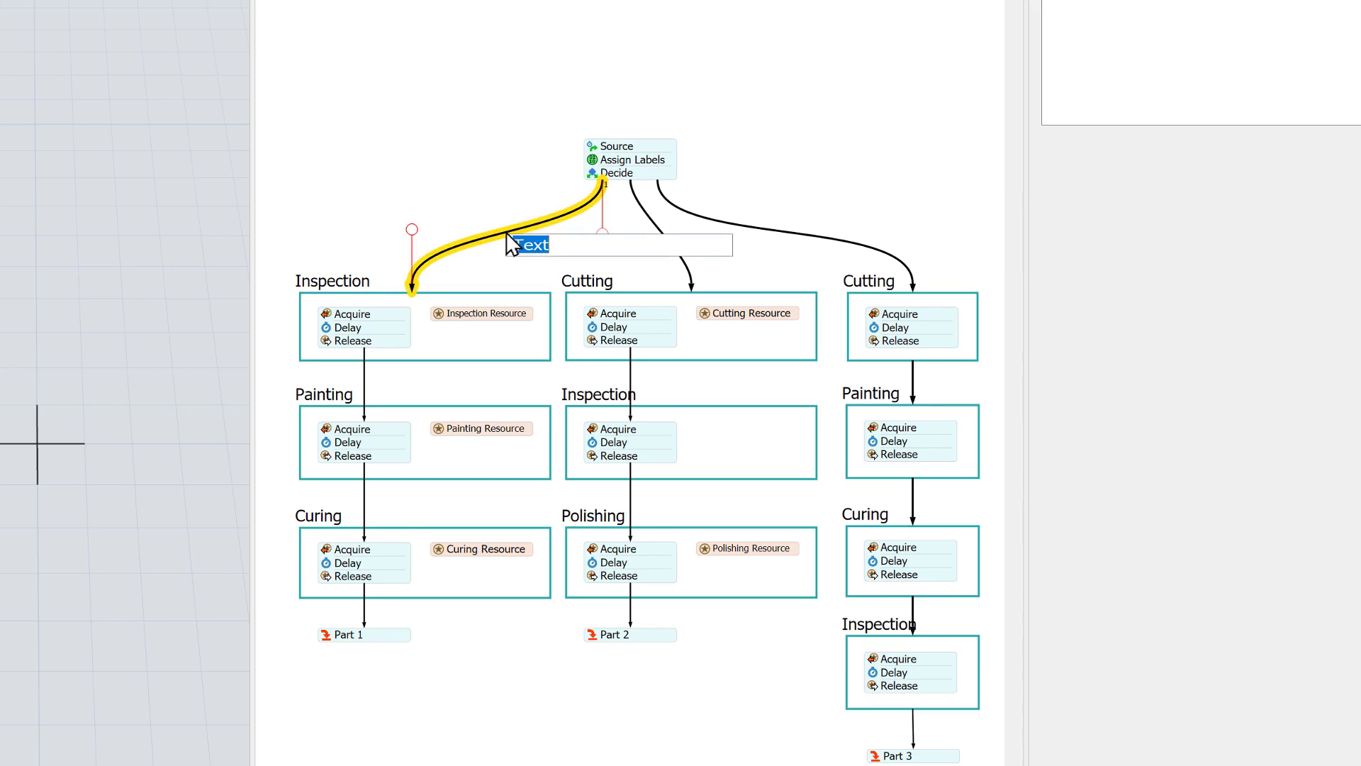
text(Part1)
click(502, 188)
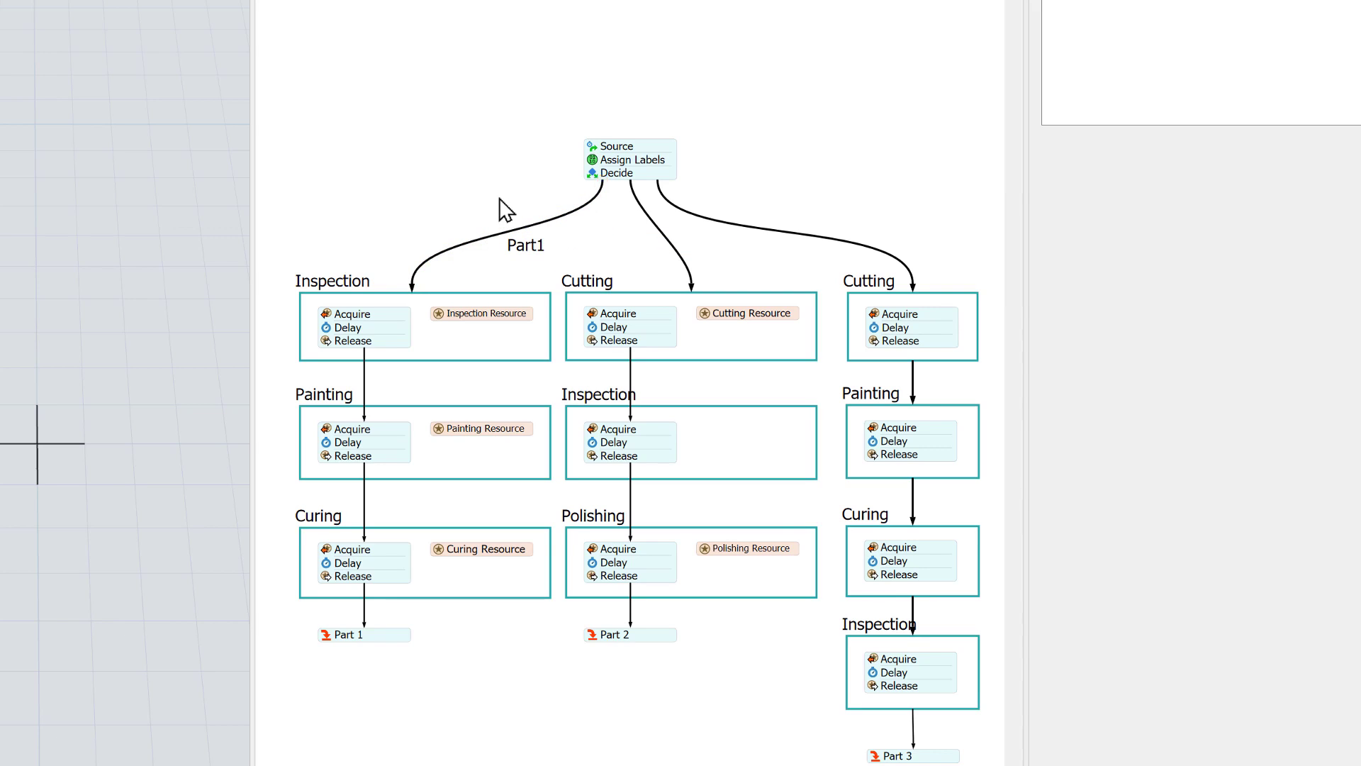
Name the Decide activity's second outgoing connector Part2
double_click(596, 175)
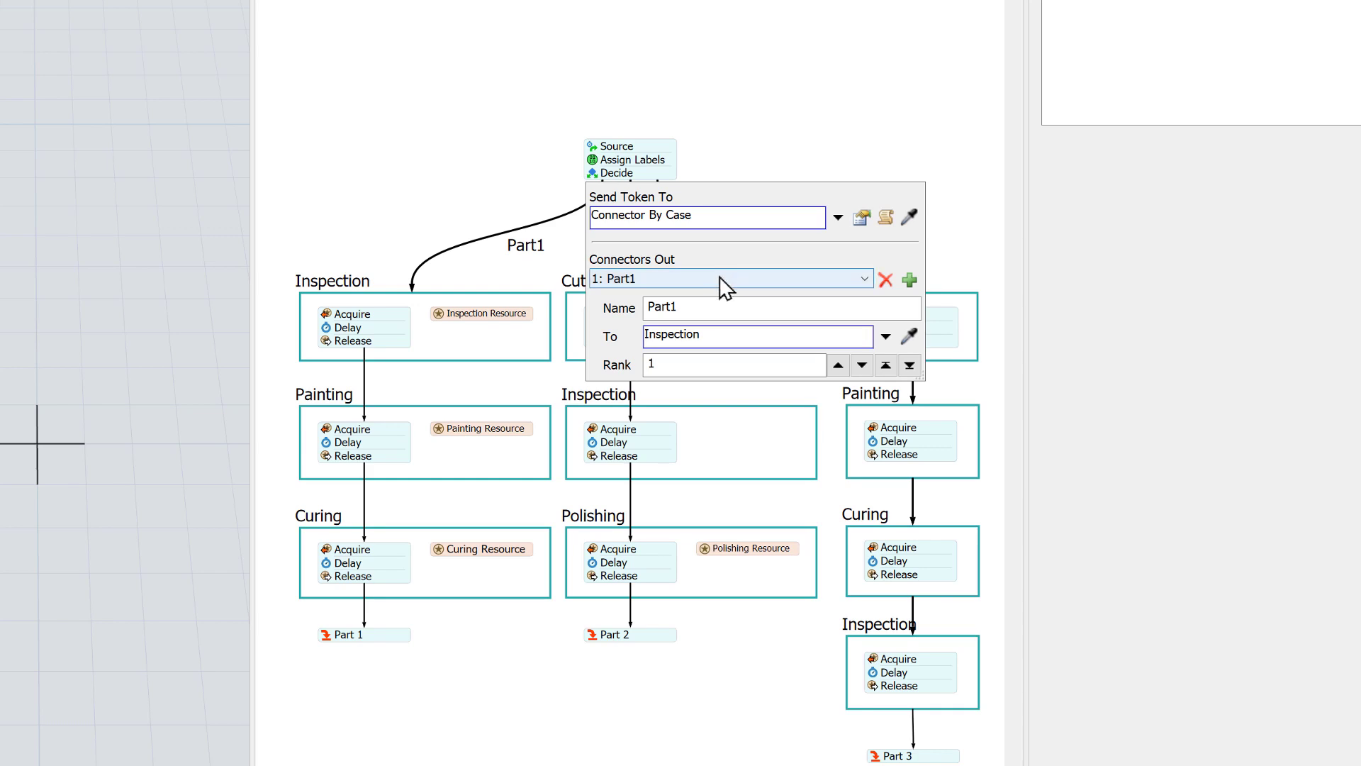
click(718, 278)
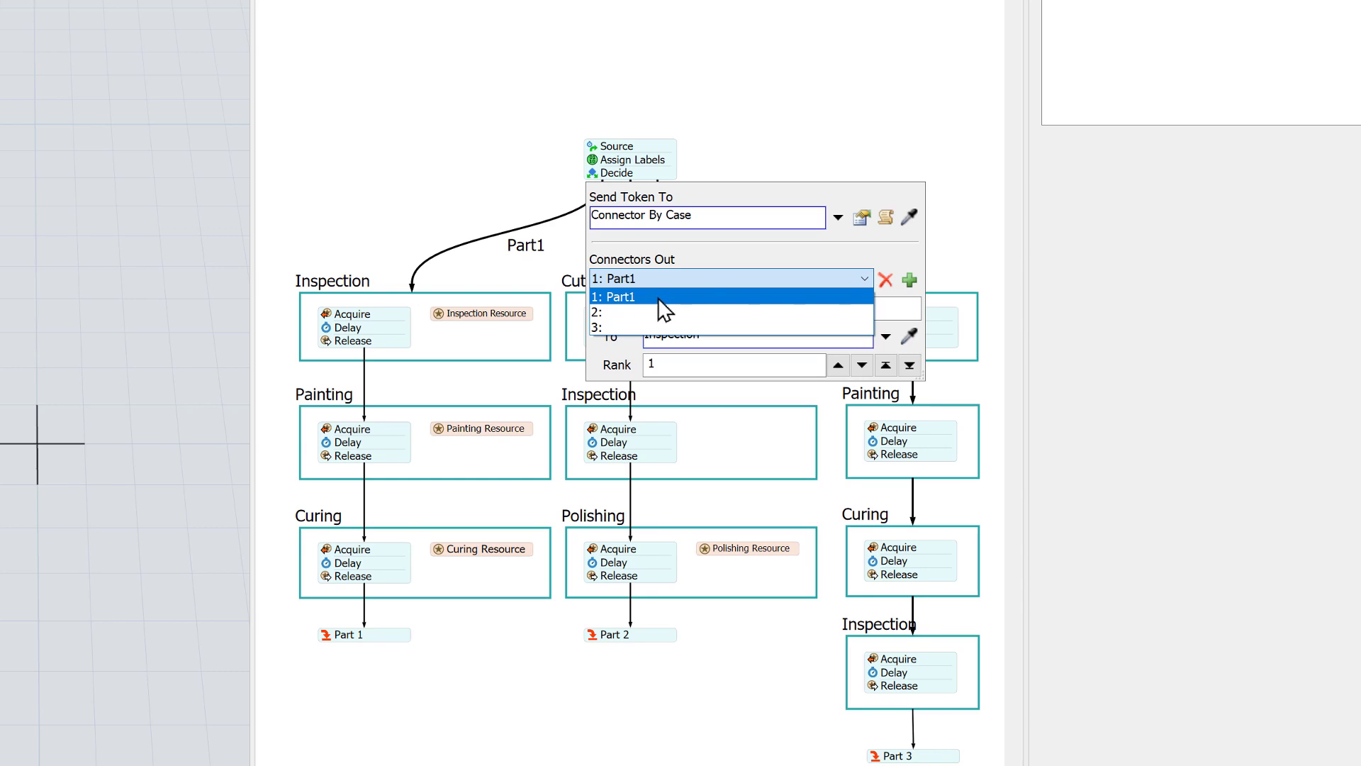
click(714, 254)
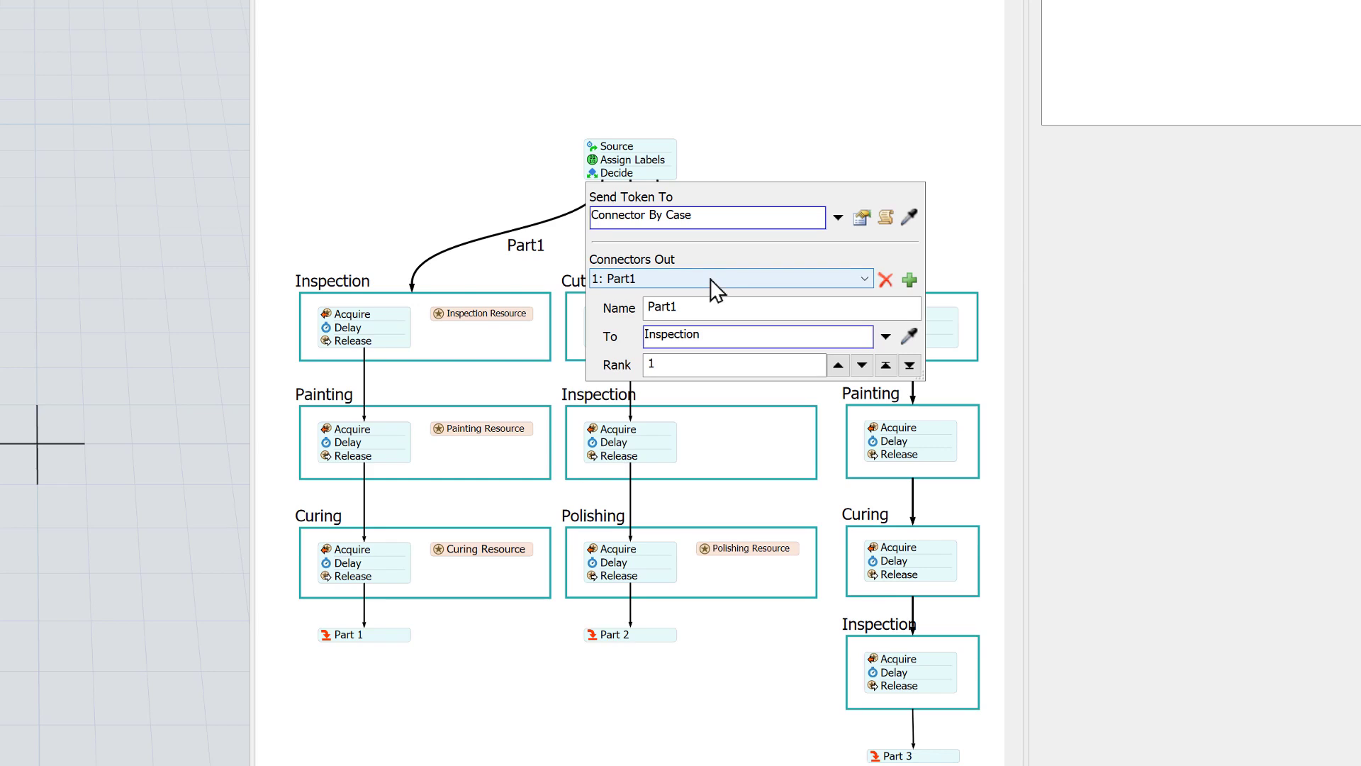
click(713, 280)
click(667, 310)
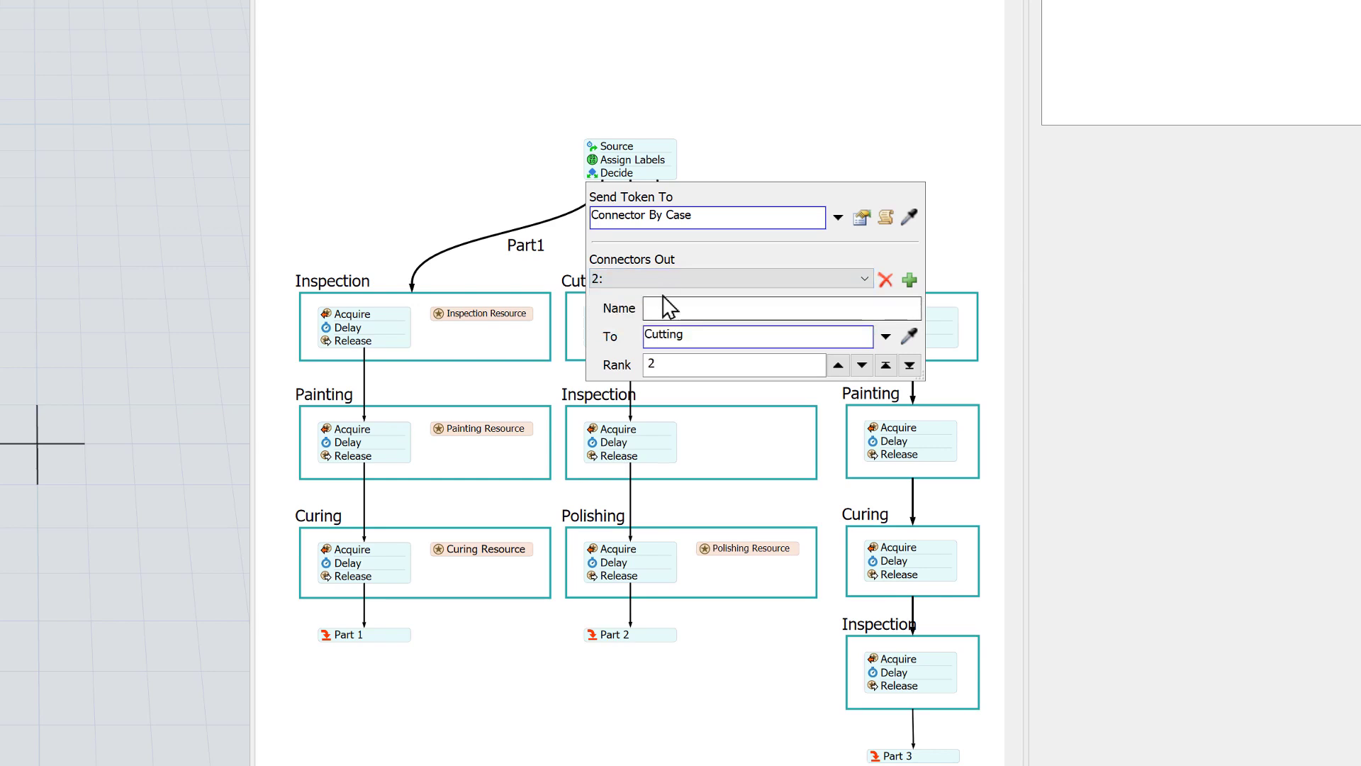
click(693, 306)
text(Part2)
drag(699, 334, 636, 338)
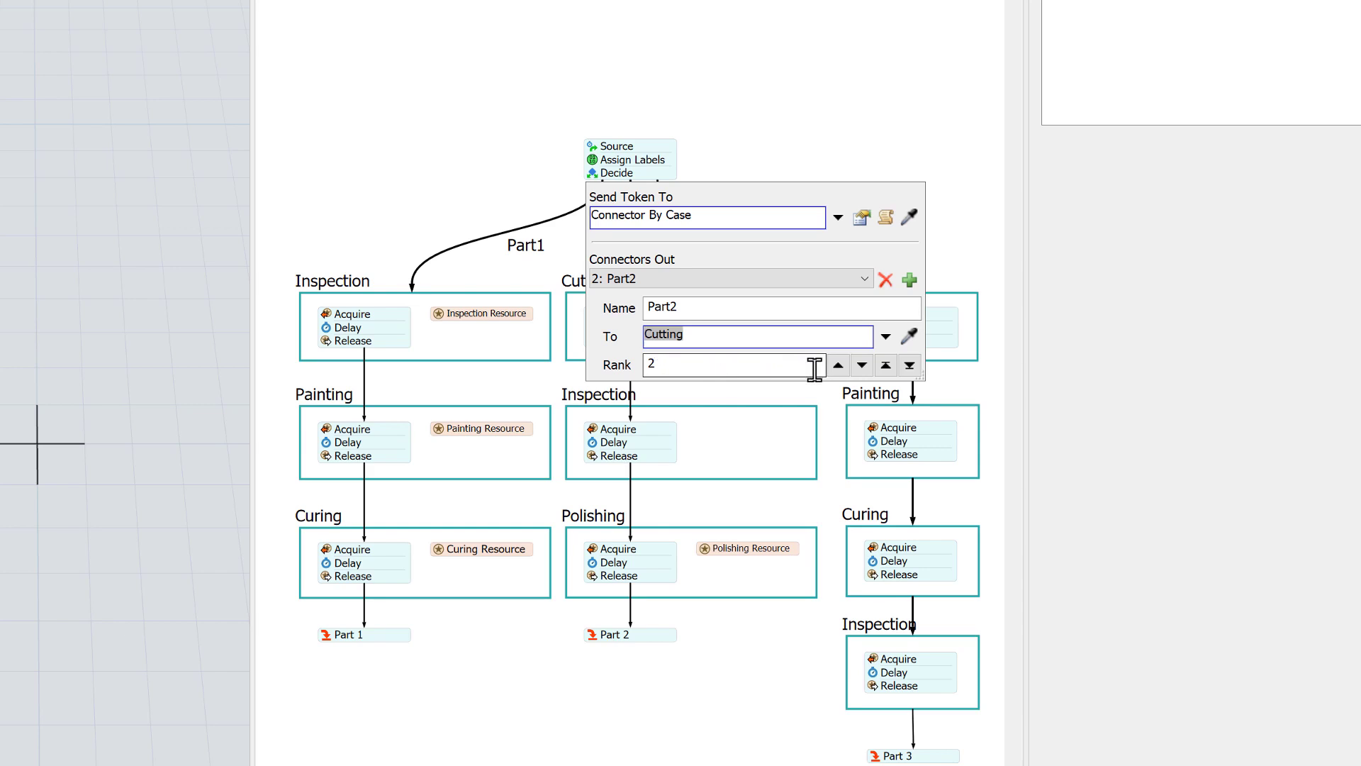
Name the Decide activity's third outgoing connector Part3 and close the activity's properties
click(791, 278)
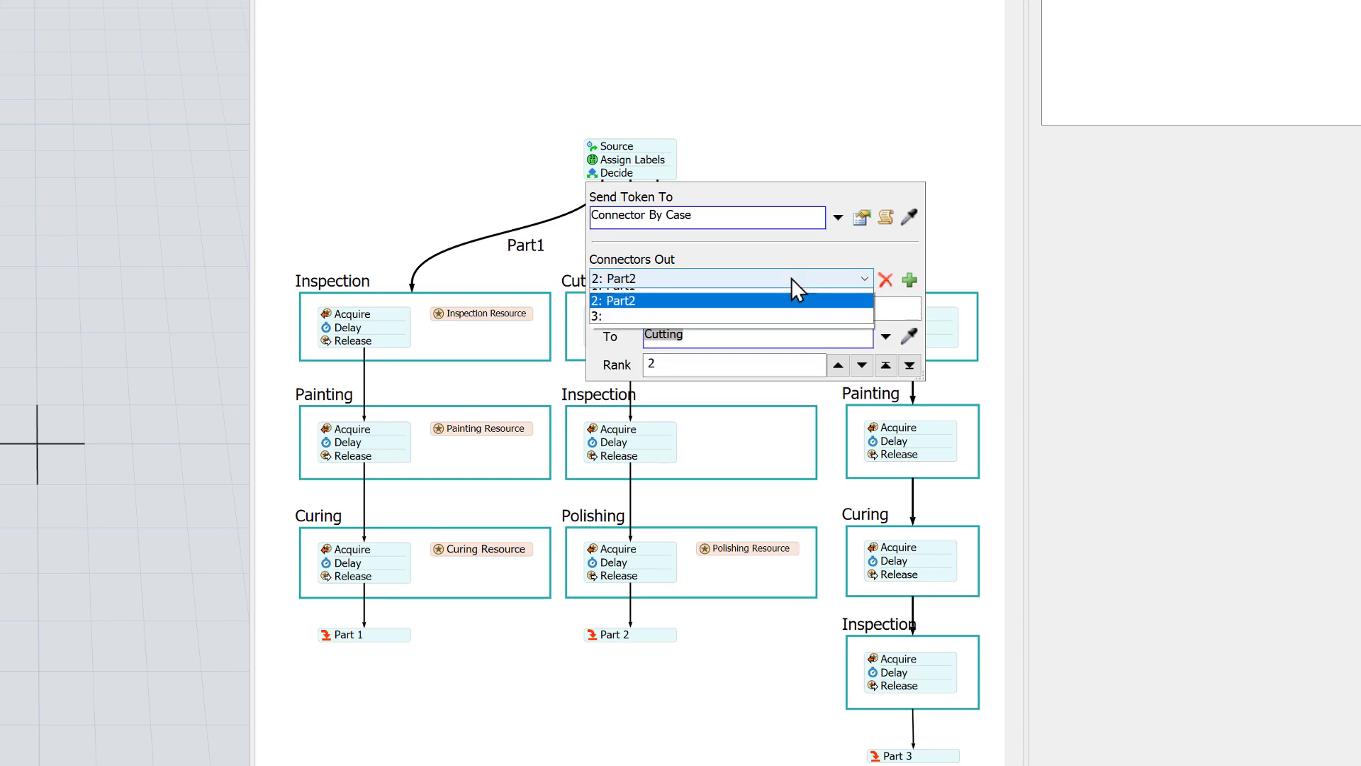
click(778, 328)
click(726, 307)
text(P)
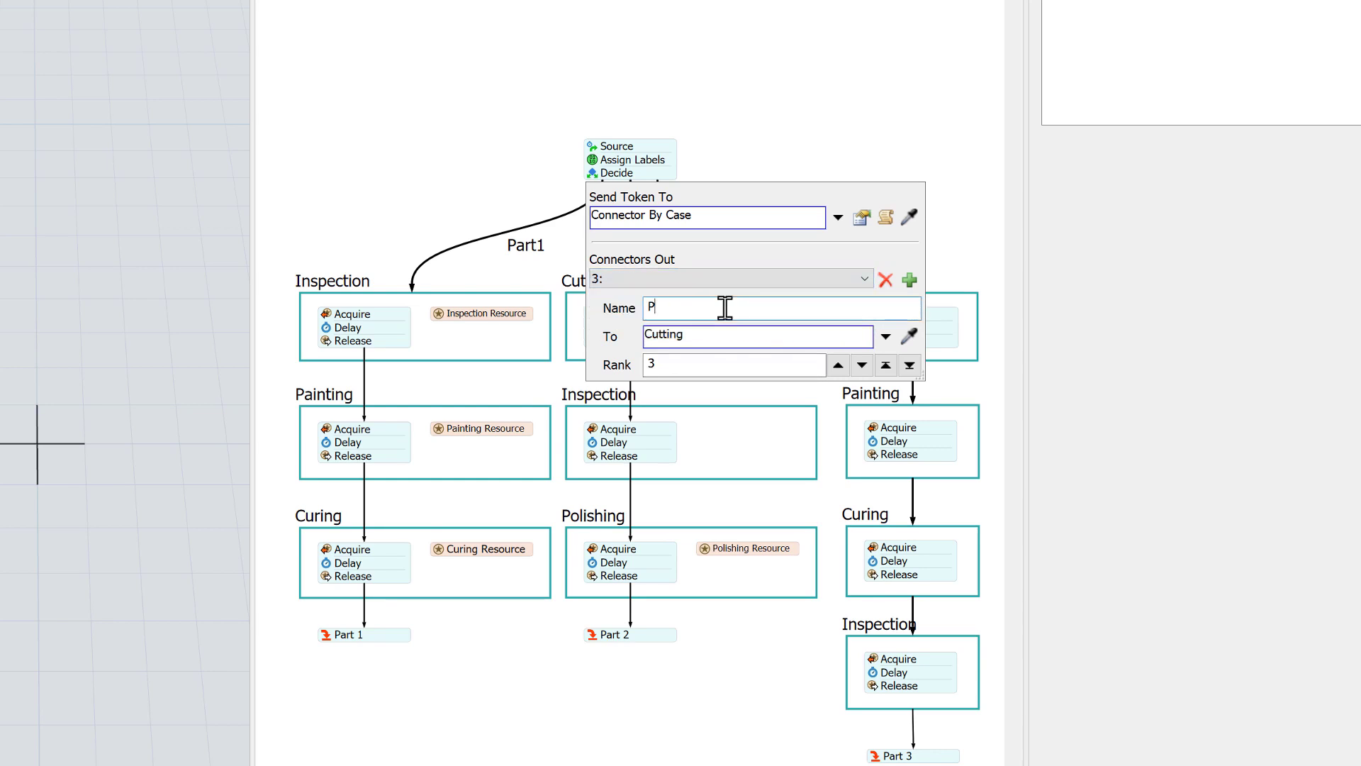
text(art3)
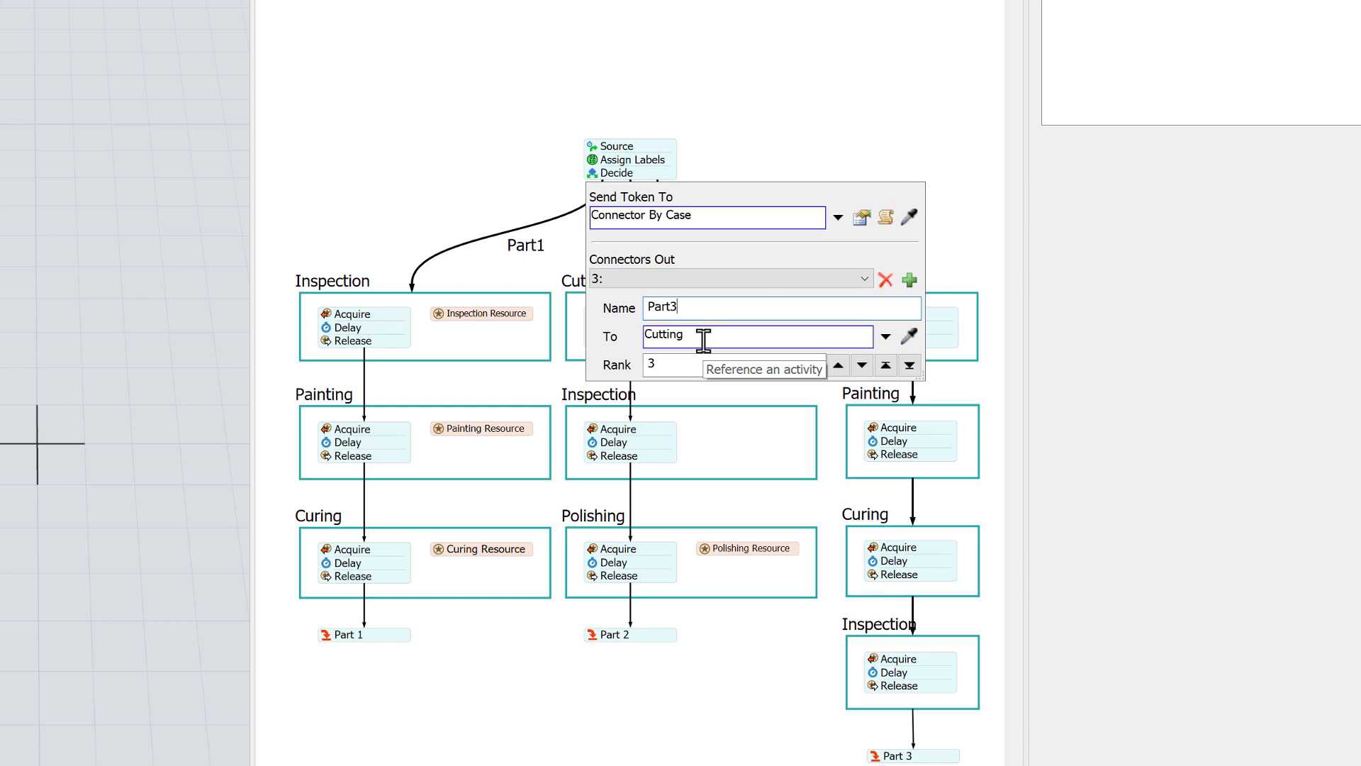
click(761, 256)
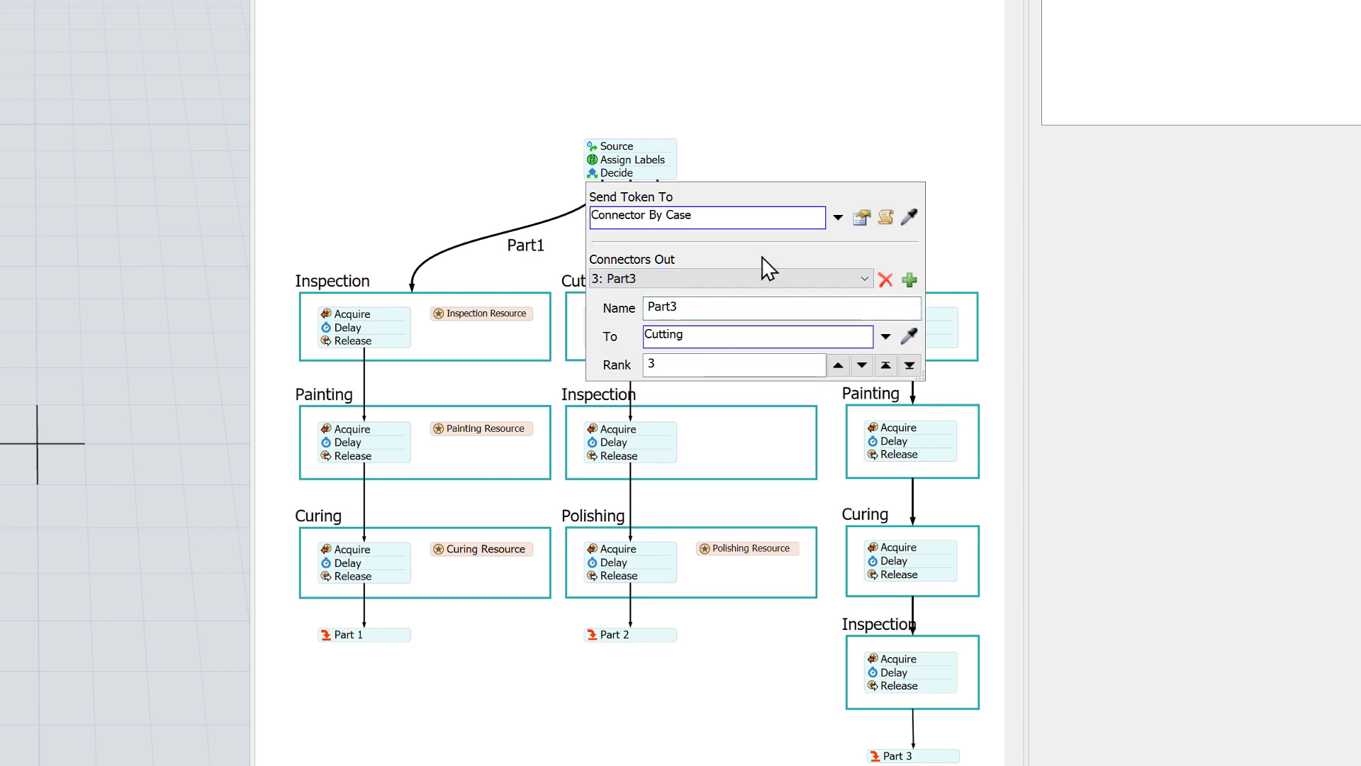
click(784, 130)
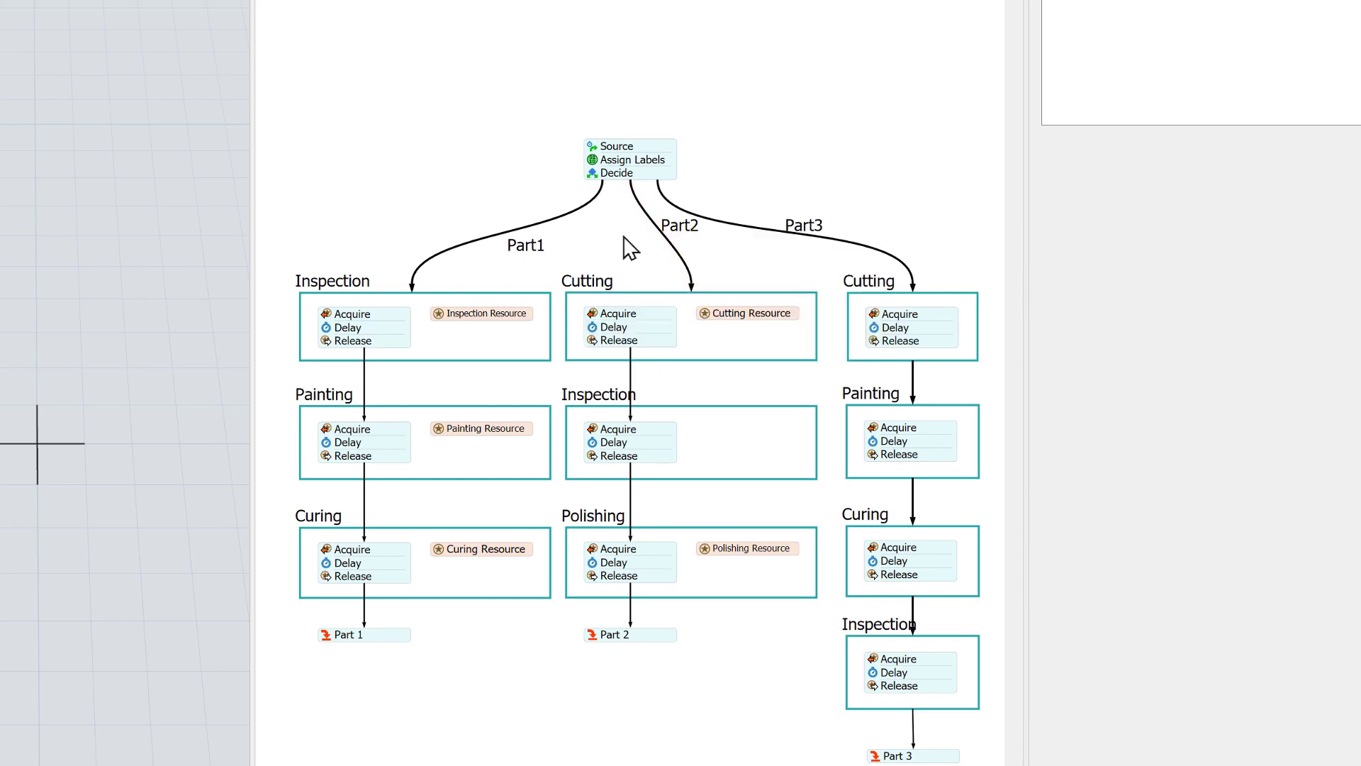
Try routing case 1 of the Decide activity through the connector name "Part1", and restore its connector value to 1
click(596, 177)
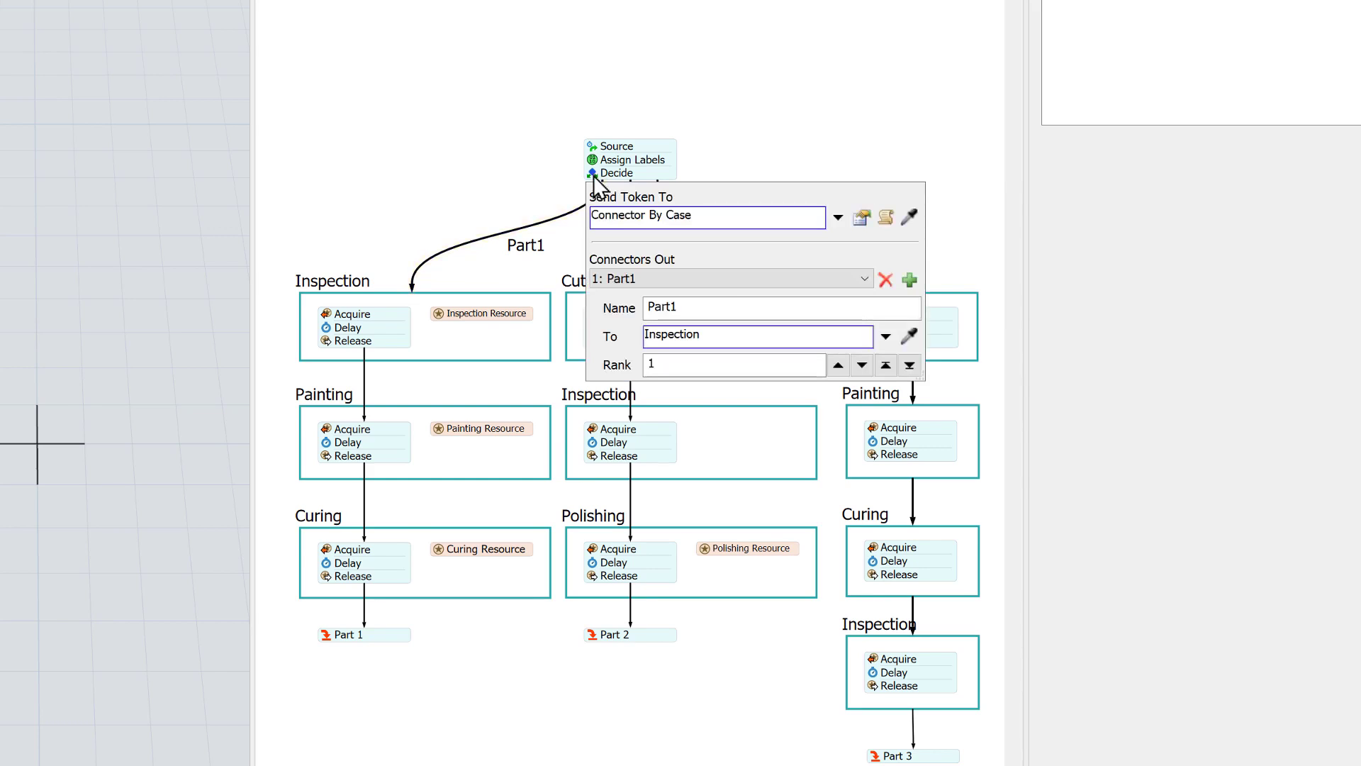
click(862, 217)
click(940, 343)
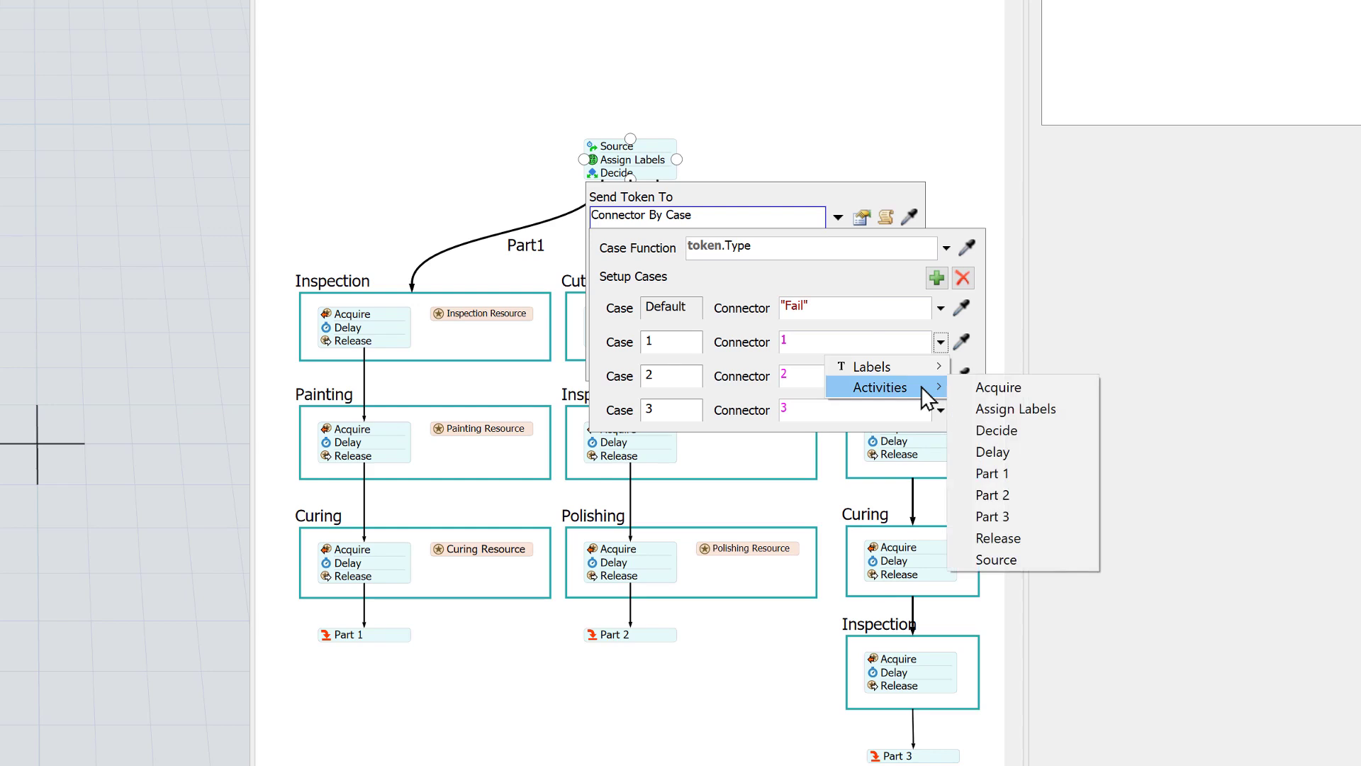
click(807, 346)
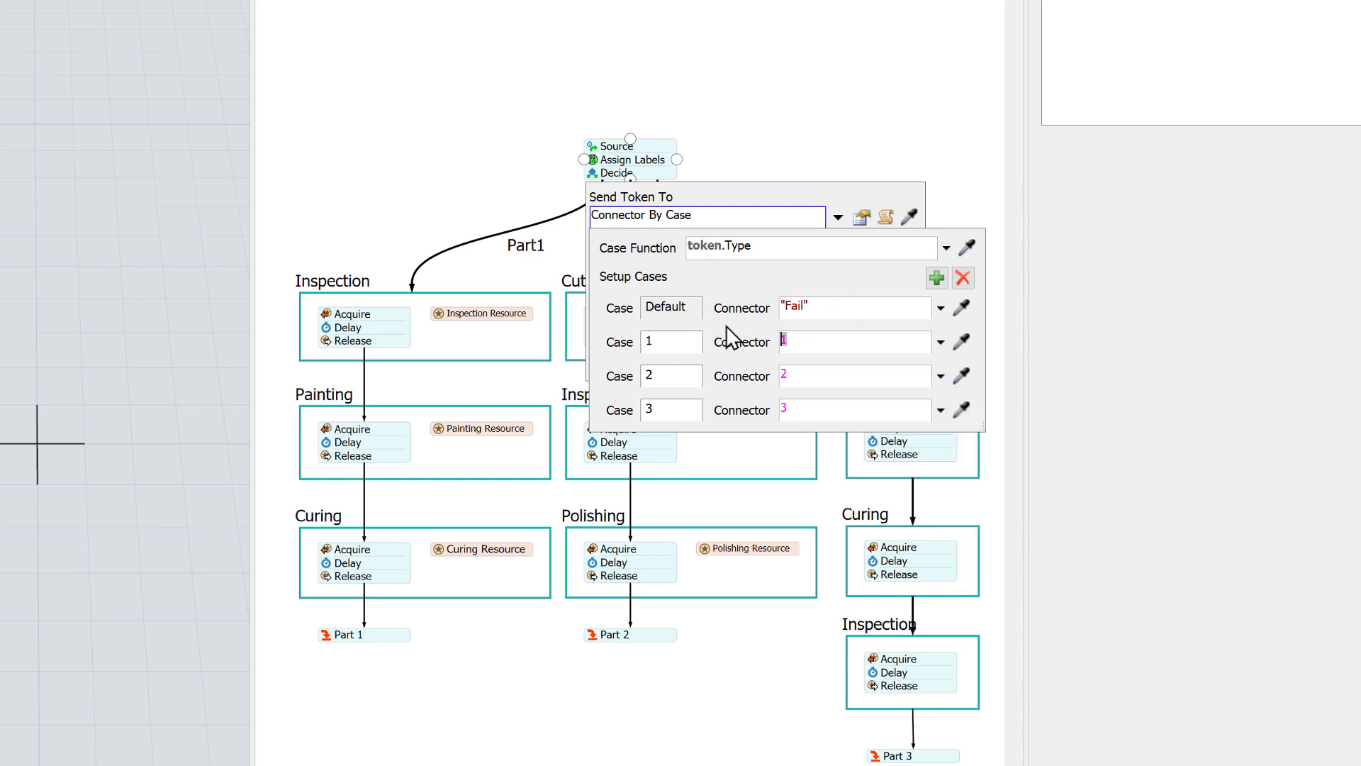
text("Part1)
drag(833, 341, 740, 330)
text(1)
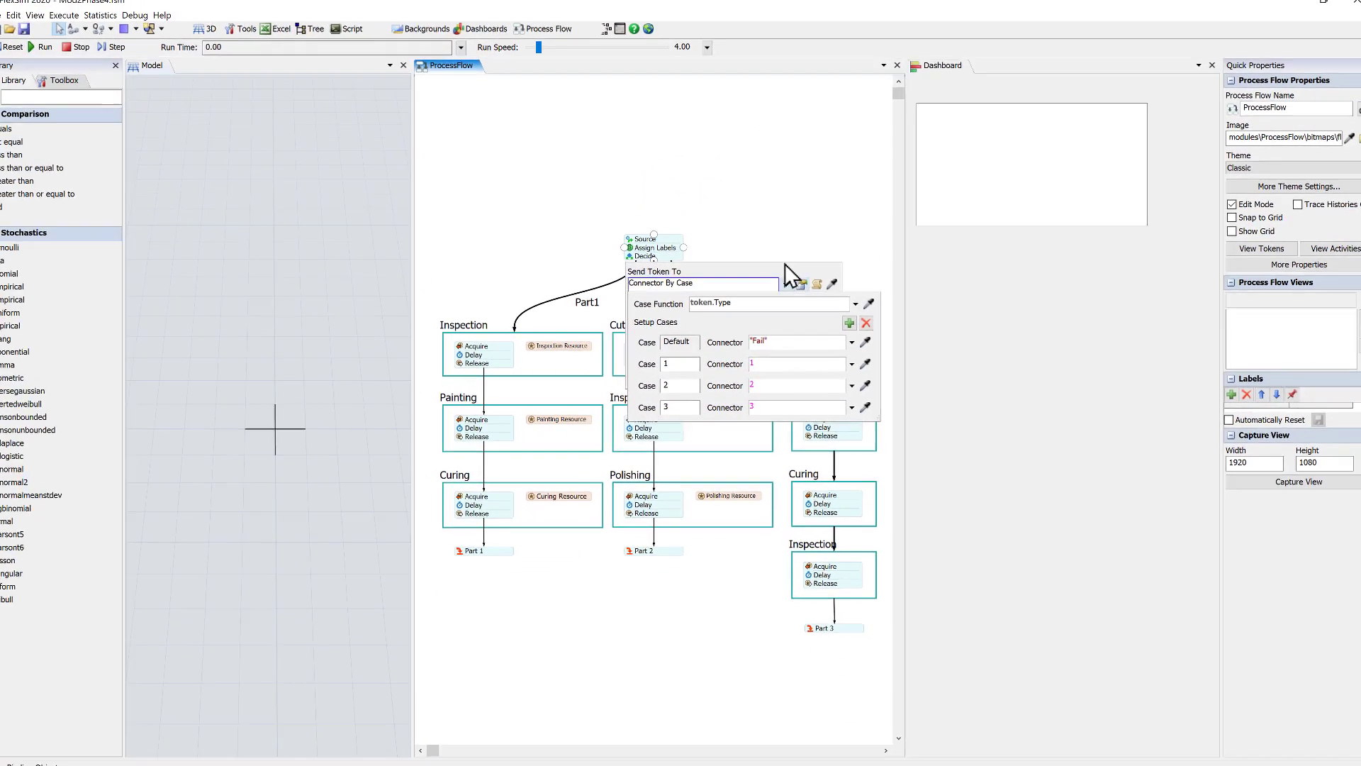
click(775, 232)
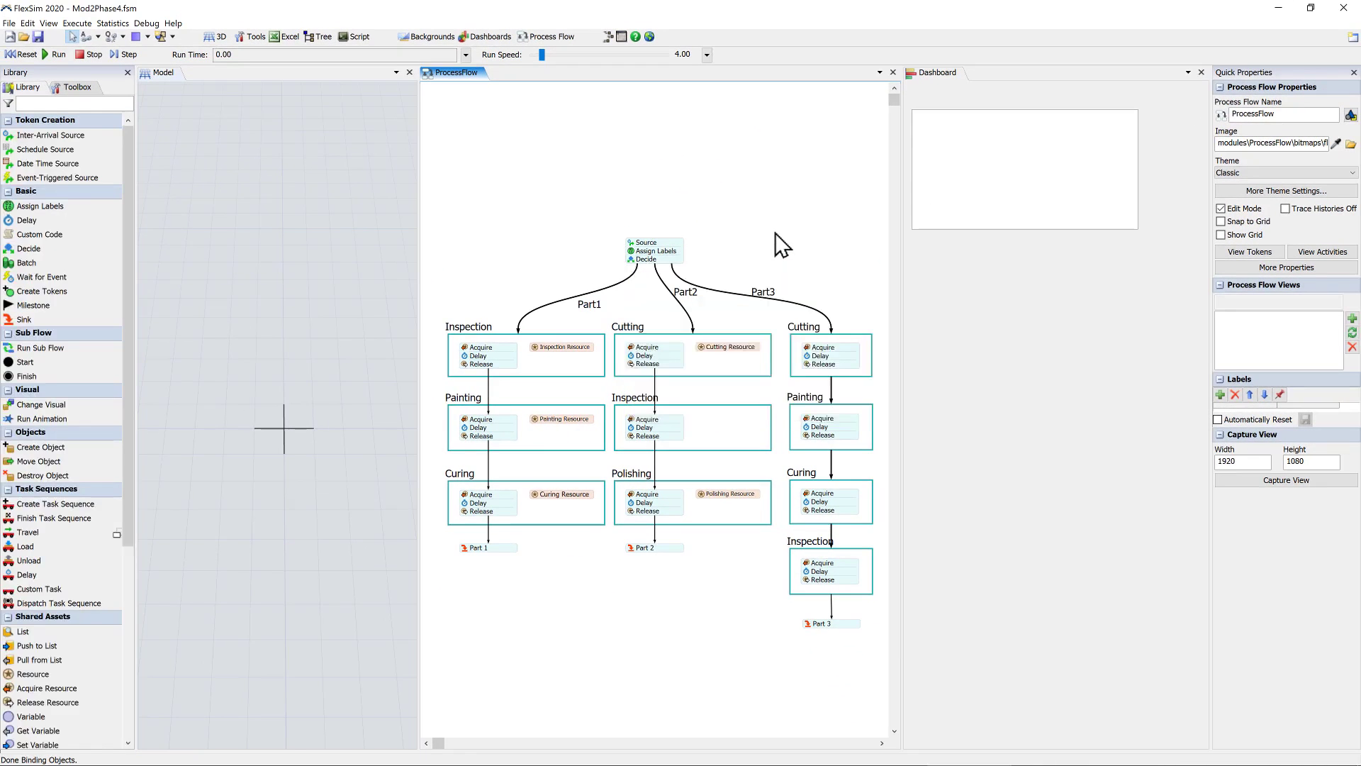
Reset and run the model, stepping through events to follow tokens along the three part sequences
click(22, 54)
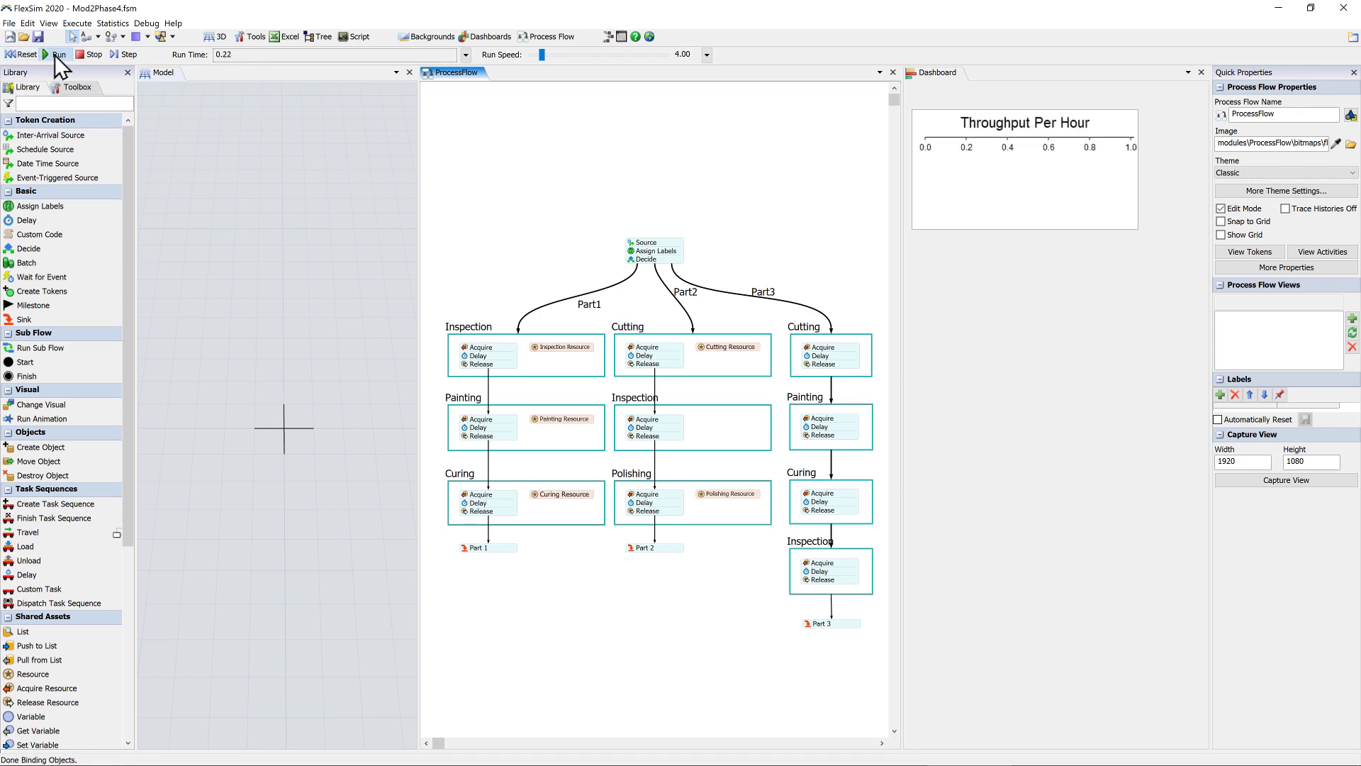
click(54, 54)
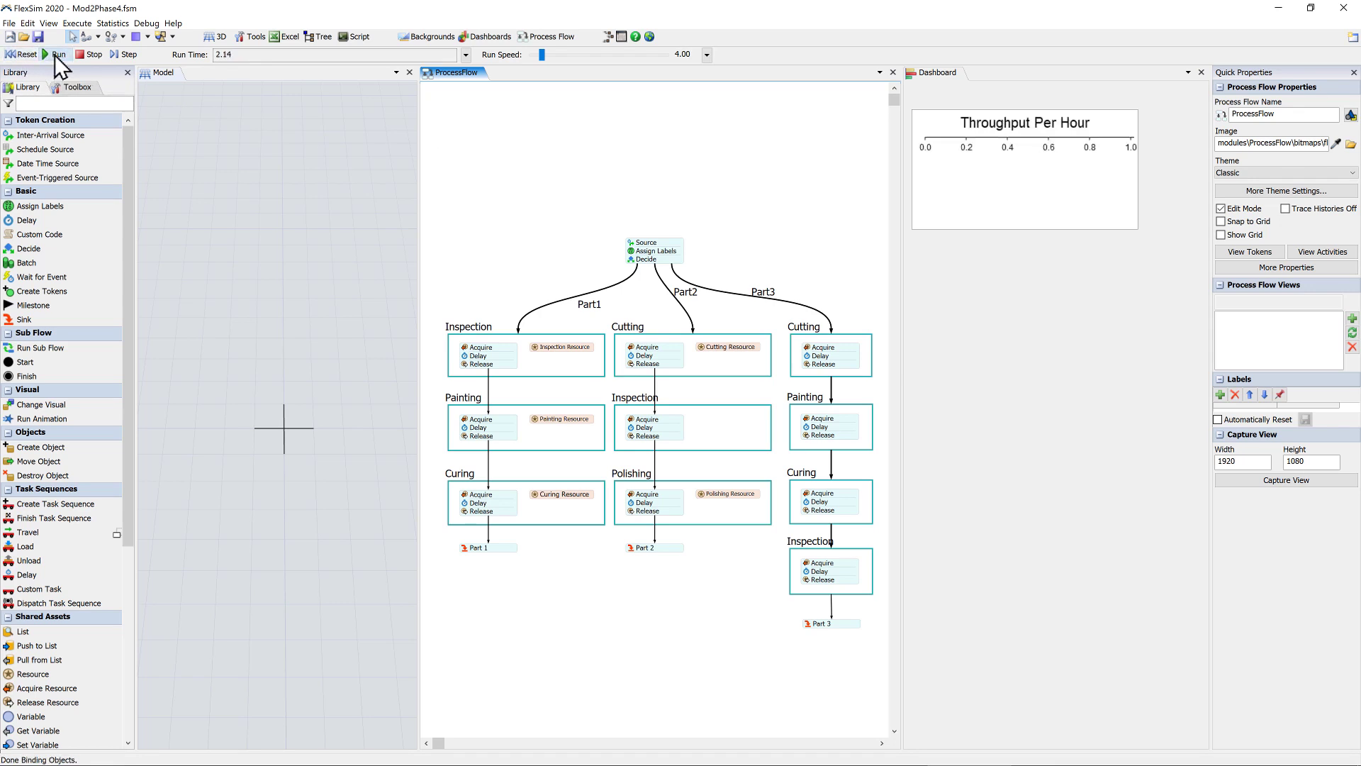
click(133, 54)
click(134, 54)
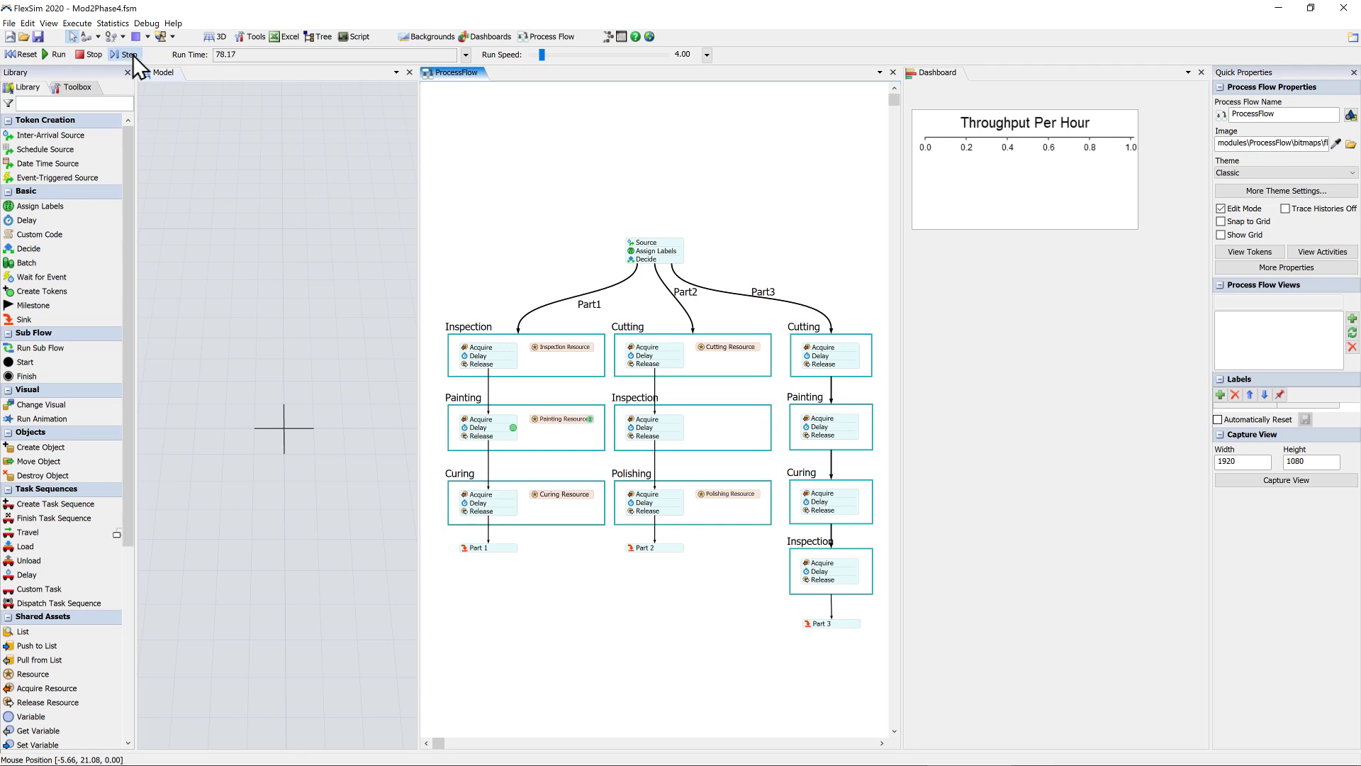
click(133, 54)
click(133, 53)
click(133, 54)
click(133, 53)
click(133, 54)
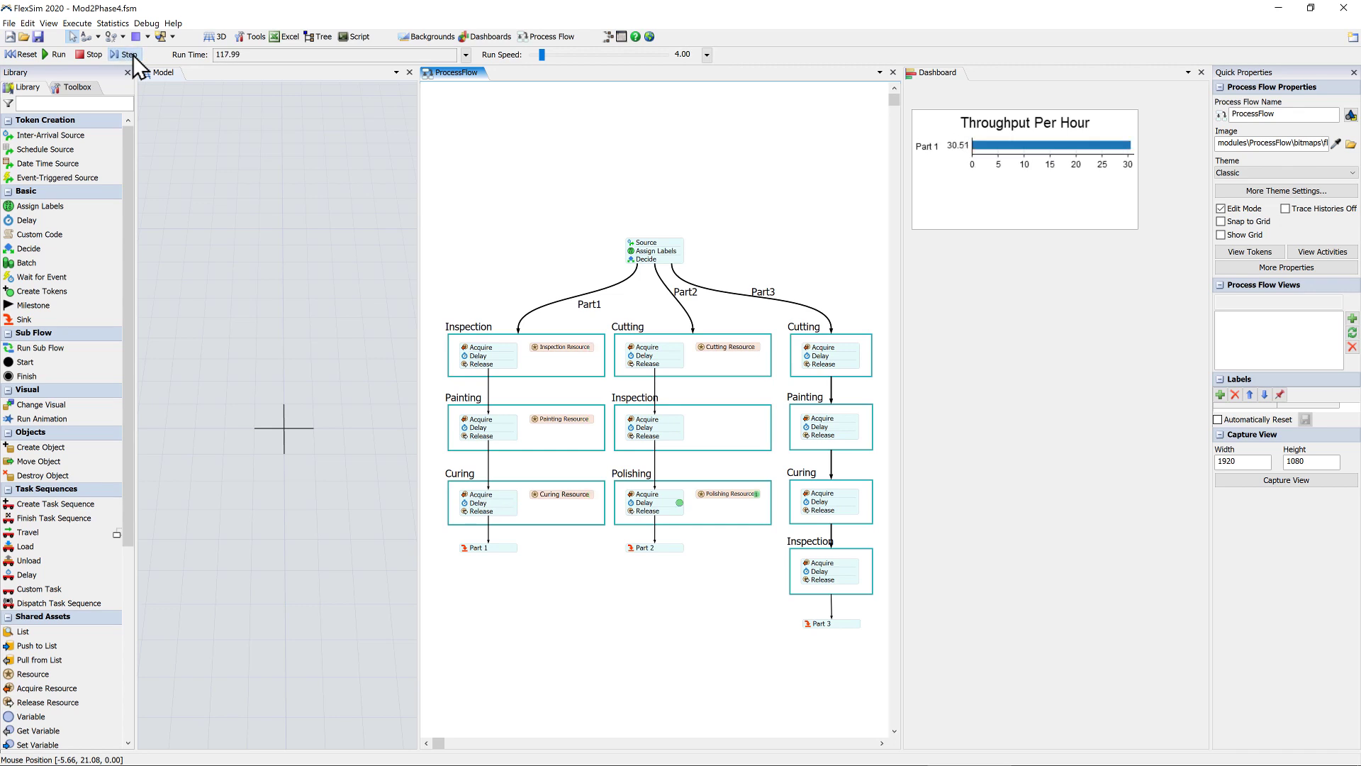
click(133, 54)
click(133, 54)
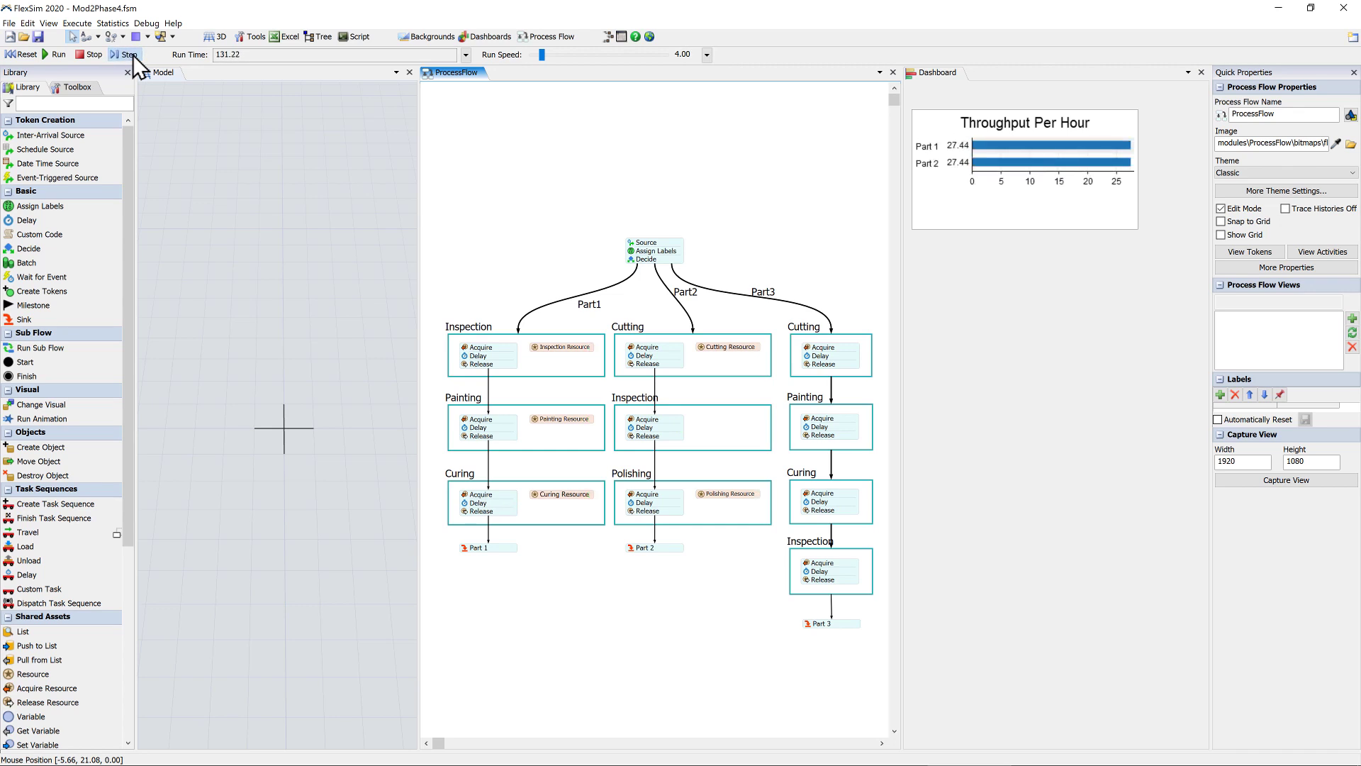
click(133, 54)
click(133, 54)
click(133, 54)
click(133, 54)
click(133, 53)
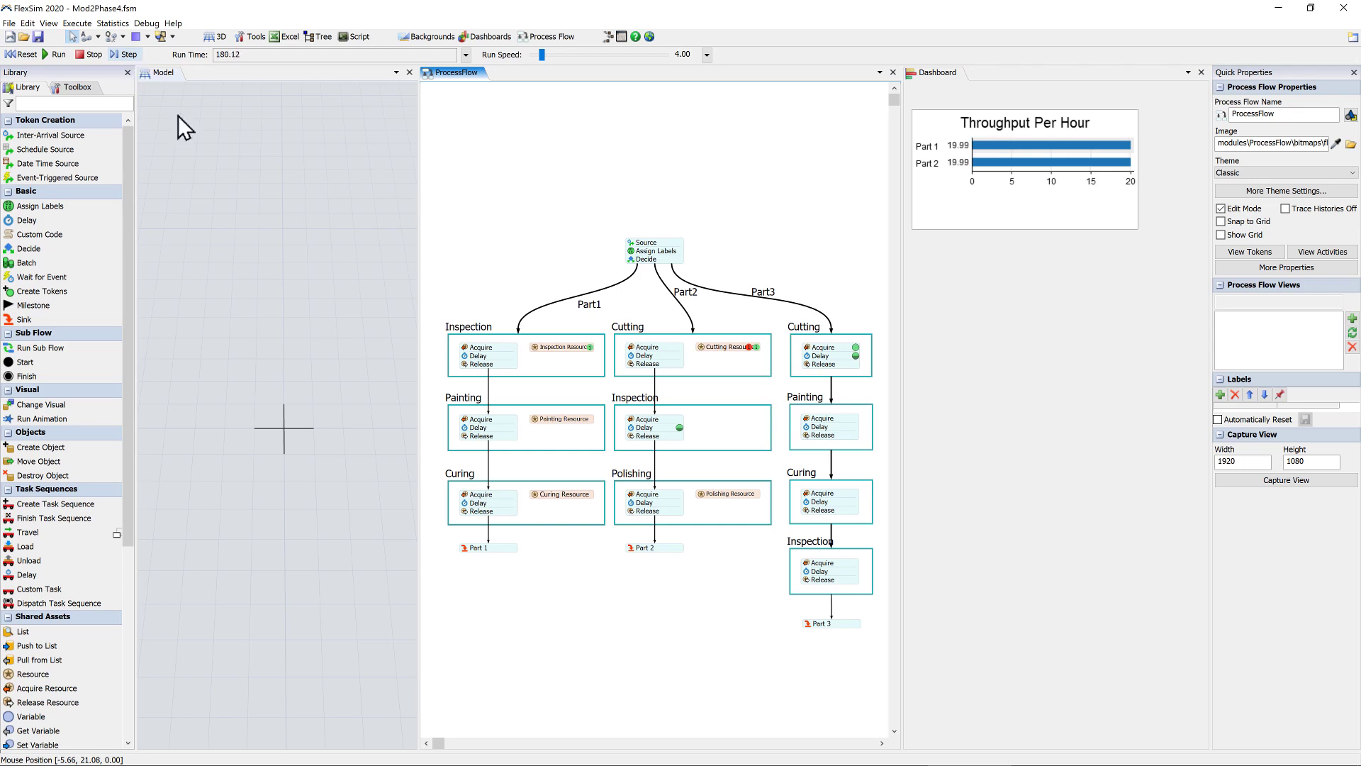
Inspect the Part 3 Cutting activities and their token, and temporarily raise the run speed to about 6061 to check throughput
click(860, 367)
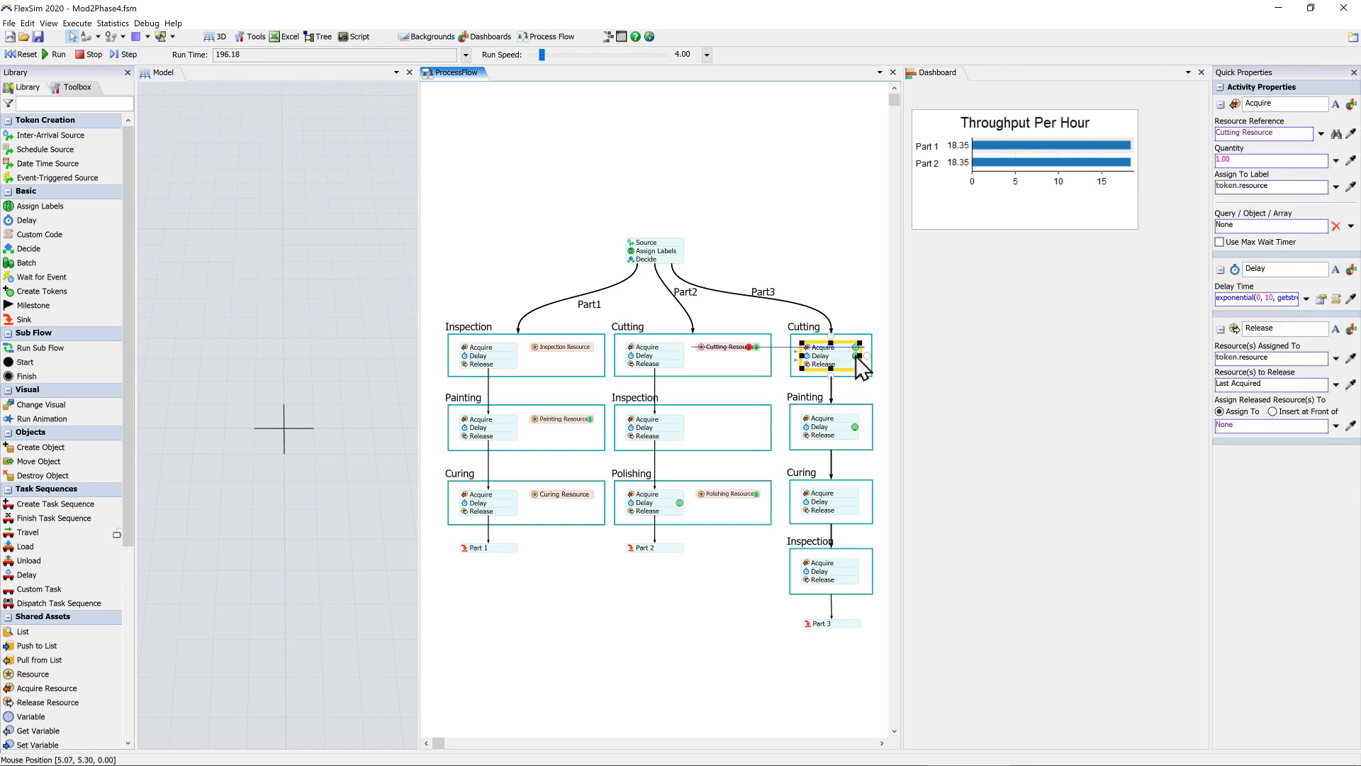
click(857, 356)
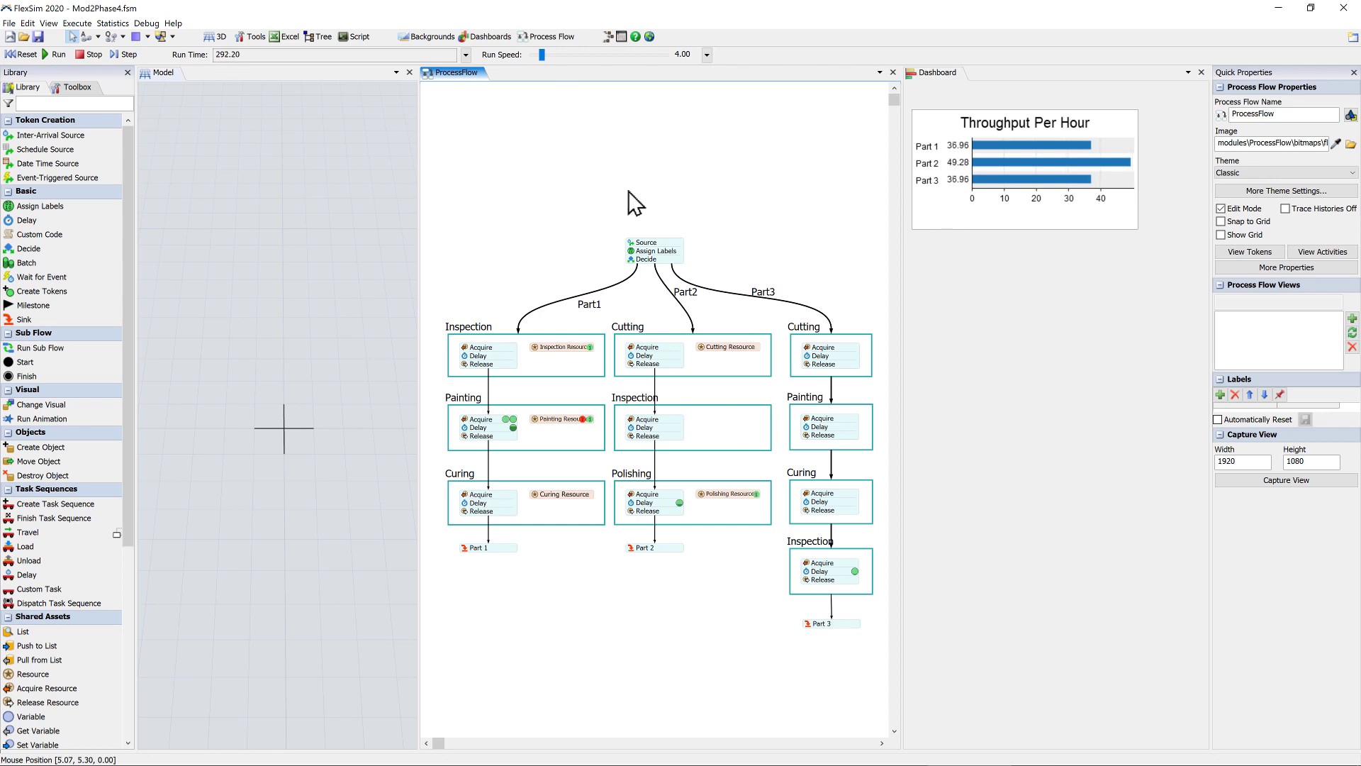
drag(542, 61, 594, 61)
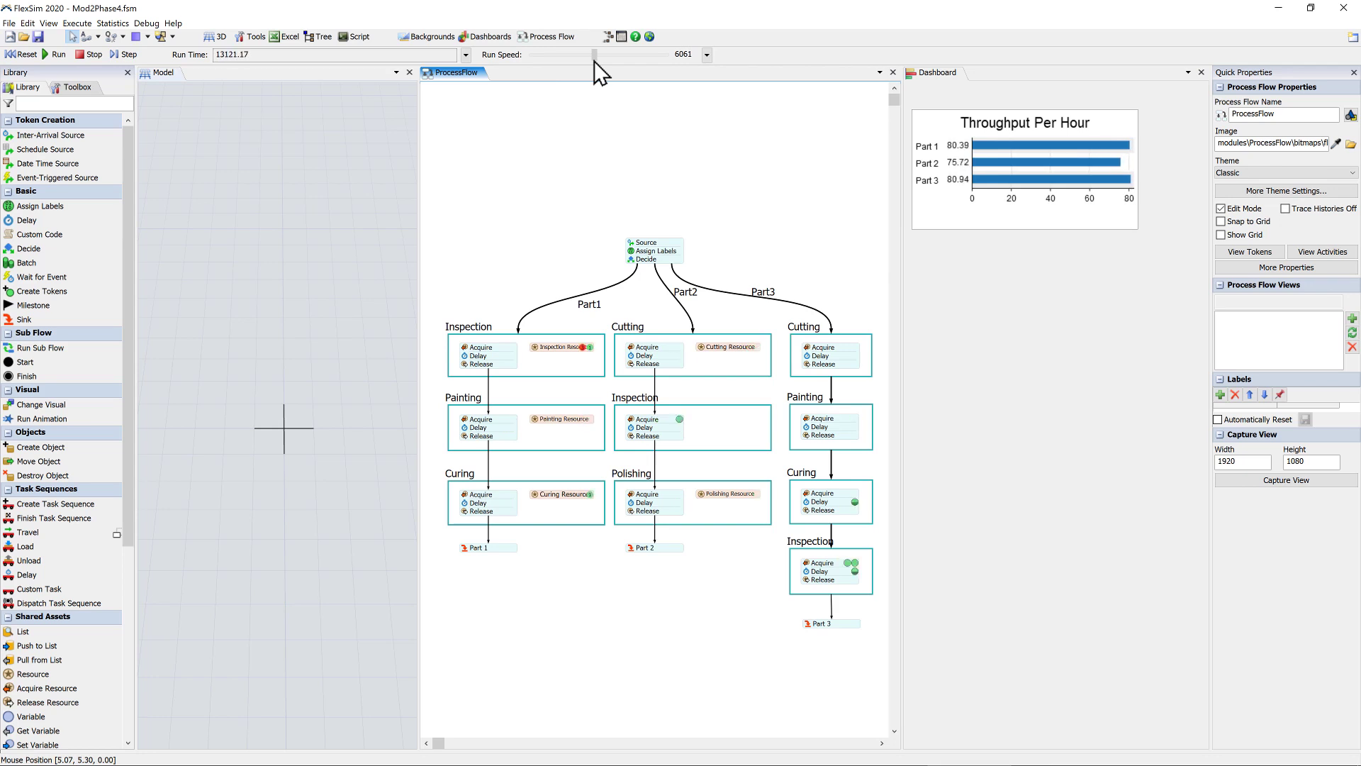
drag(594, 61, 543, 63)
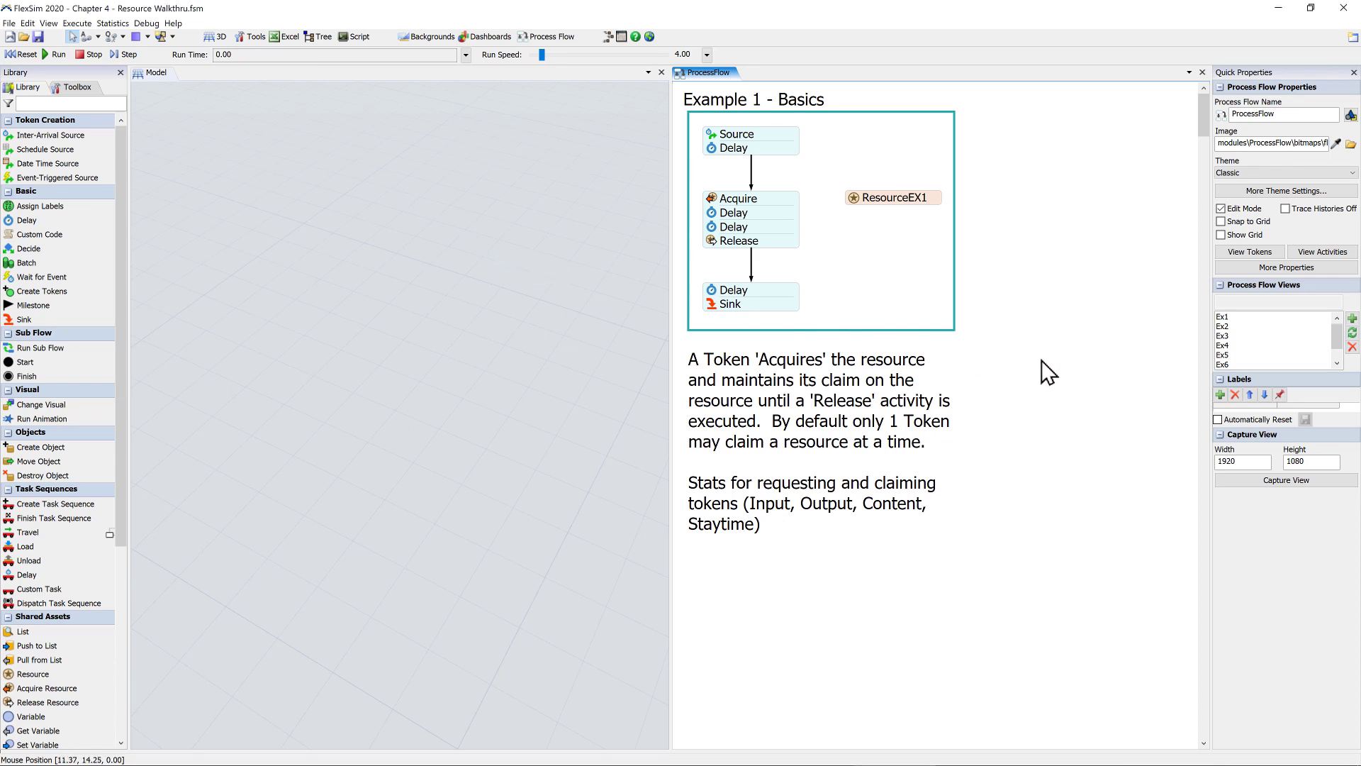
Look over the examples in the Resource Walkthru model's process flow and bring up the saved Ex1 view
scroll(1048, 371, down, 10)
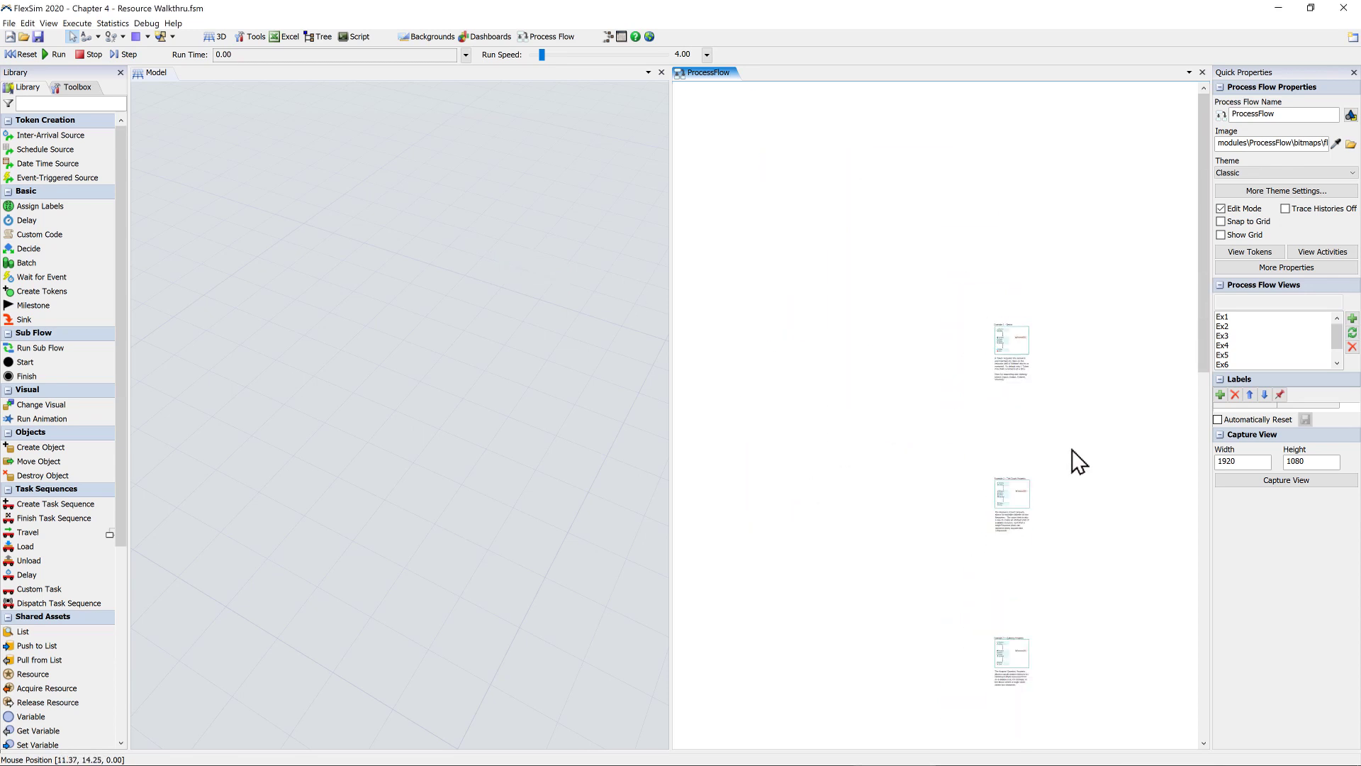
drag(1059, 507, 943, 222)
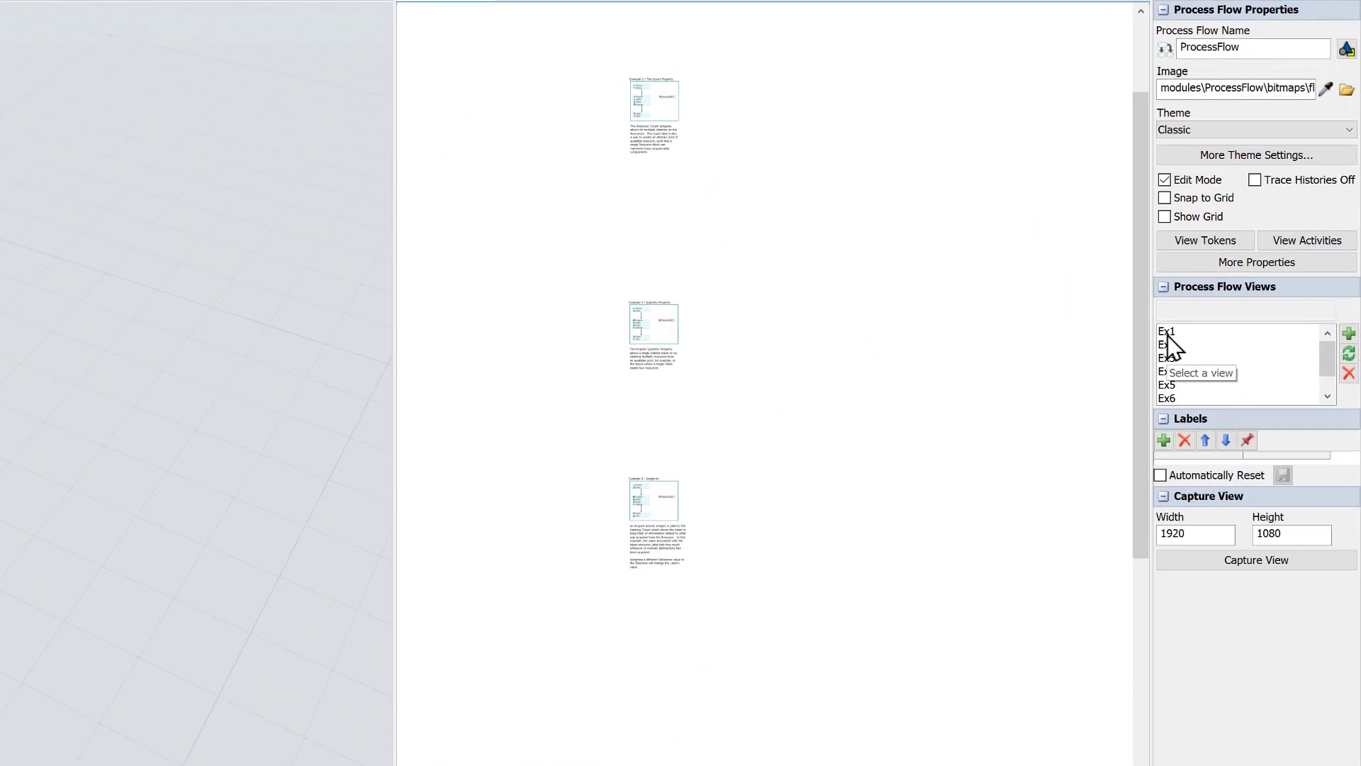
click(1167, 334)
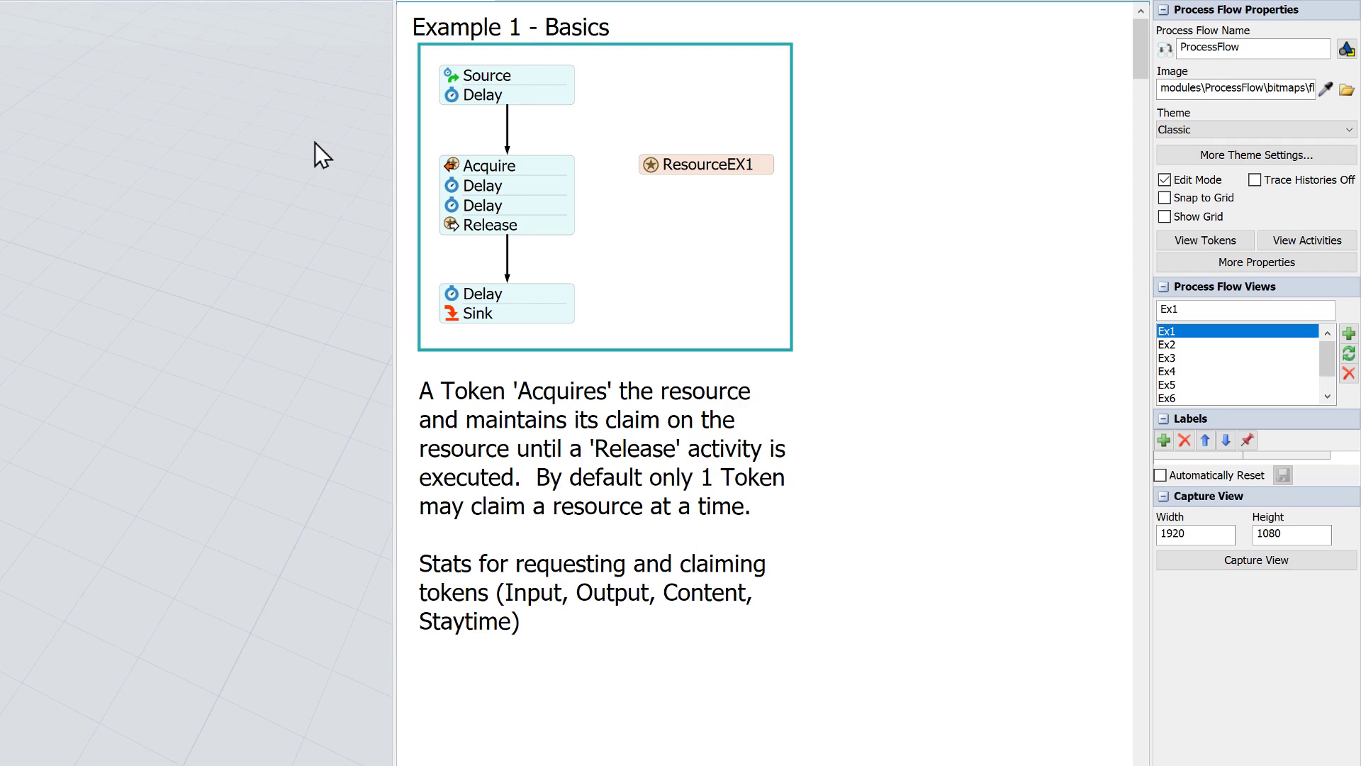
click(471, 105)
click(470, 110)
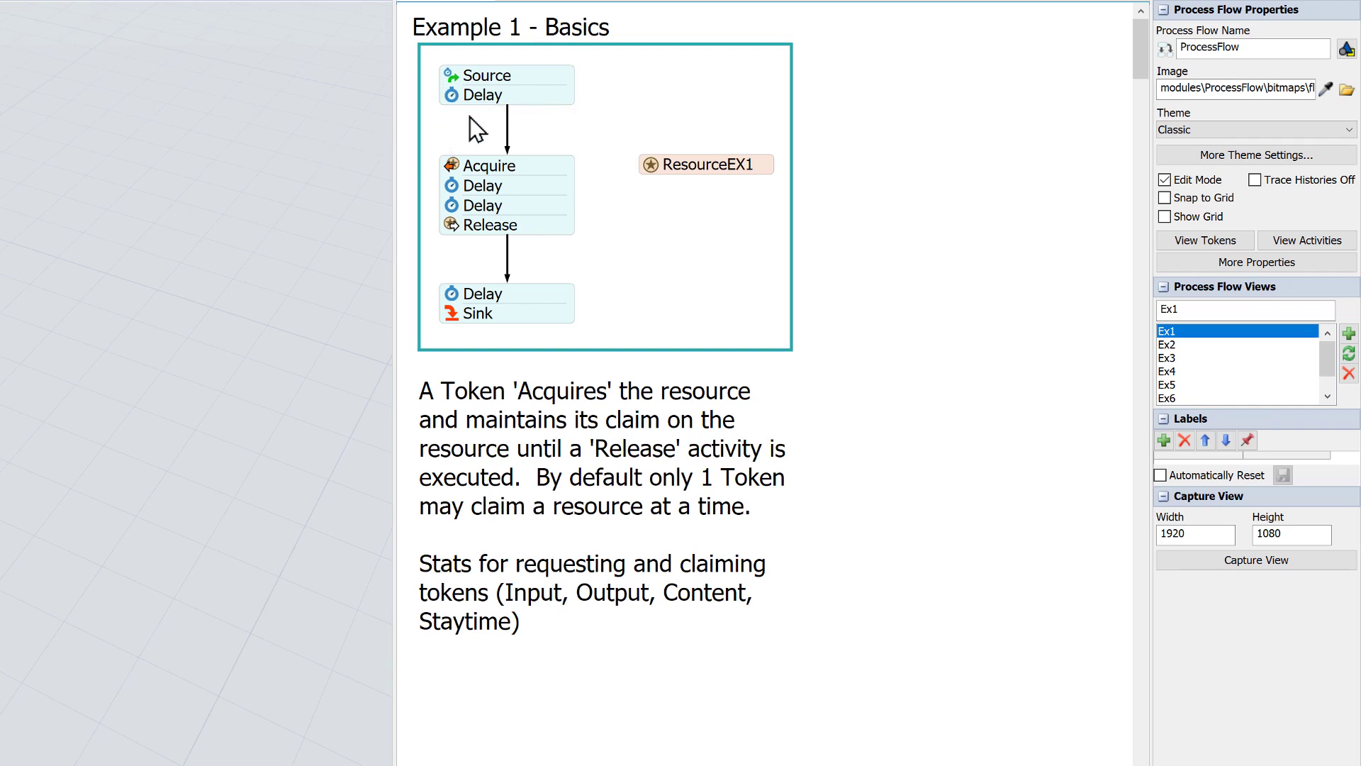
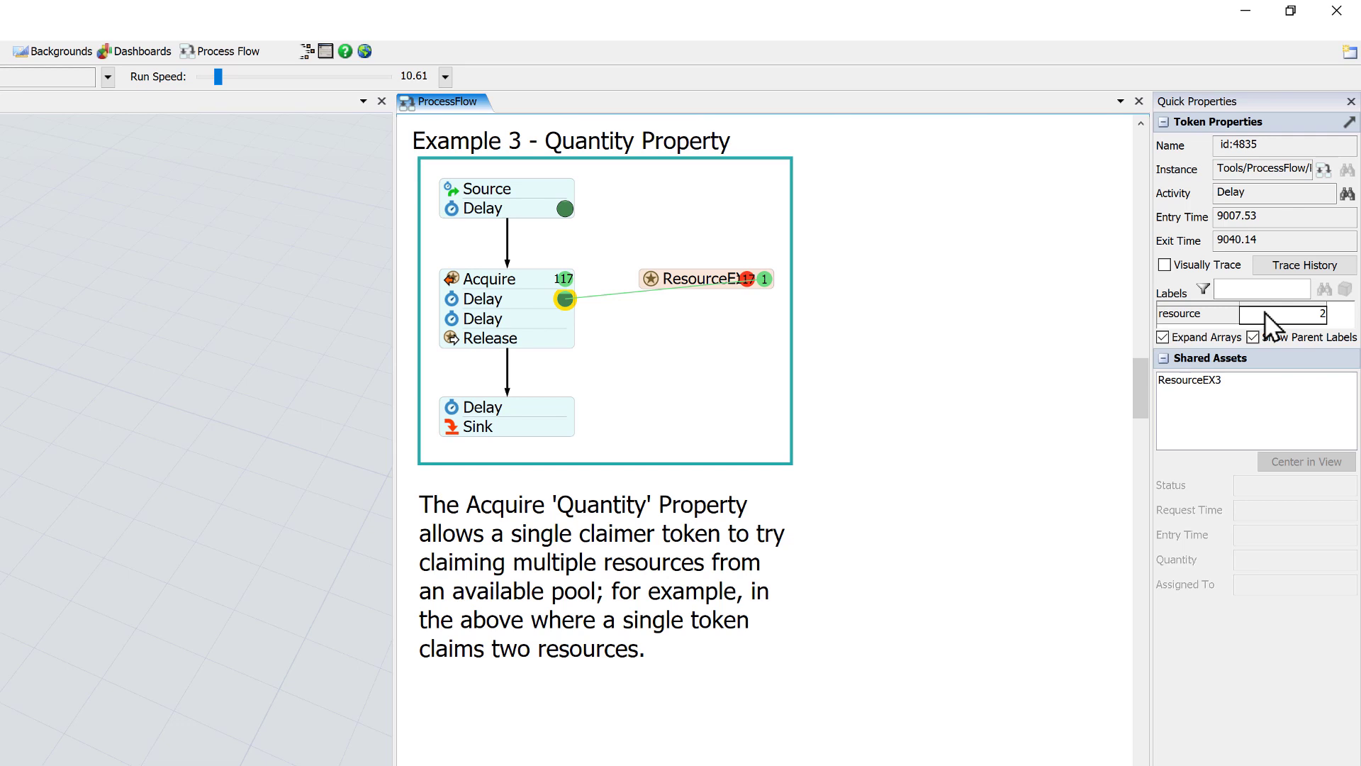
Set the Quantity of Example 3's Acquire activity to .5 and close its properties
click(451, 278)
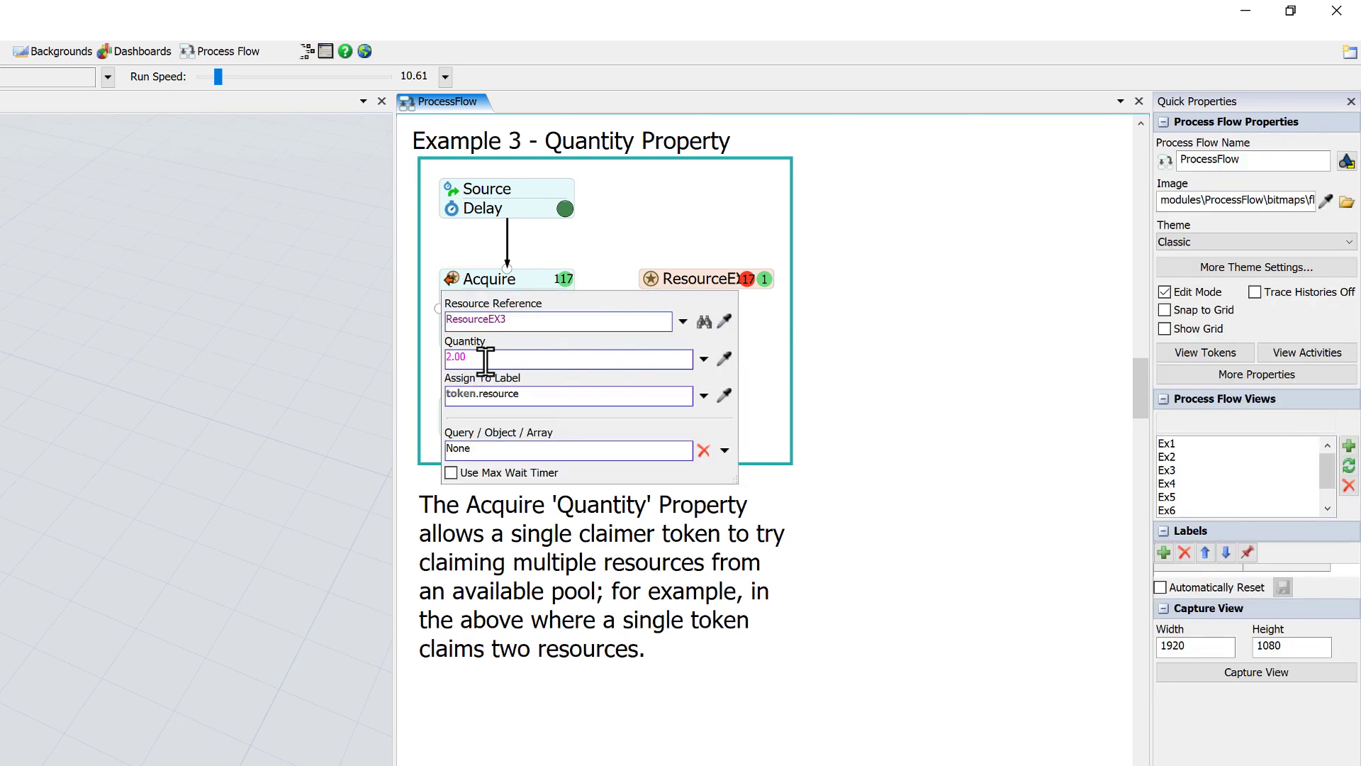
double_click(485, 360)
text(.5)
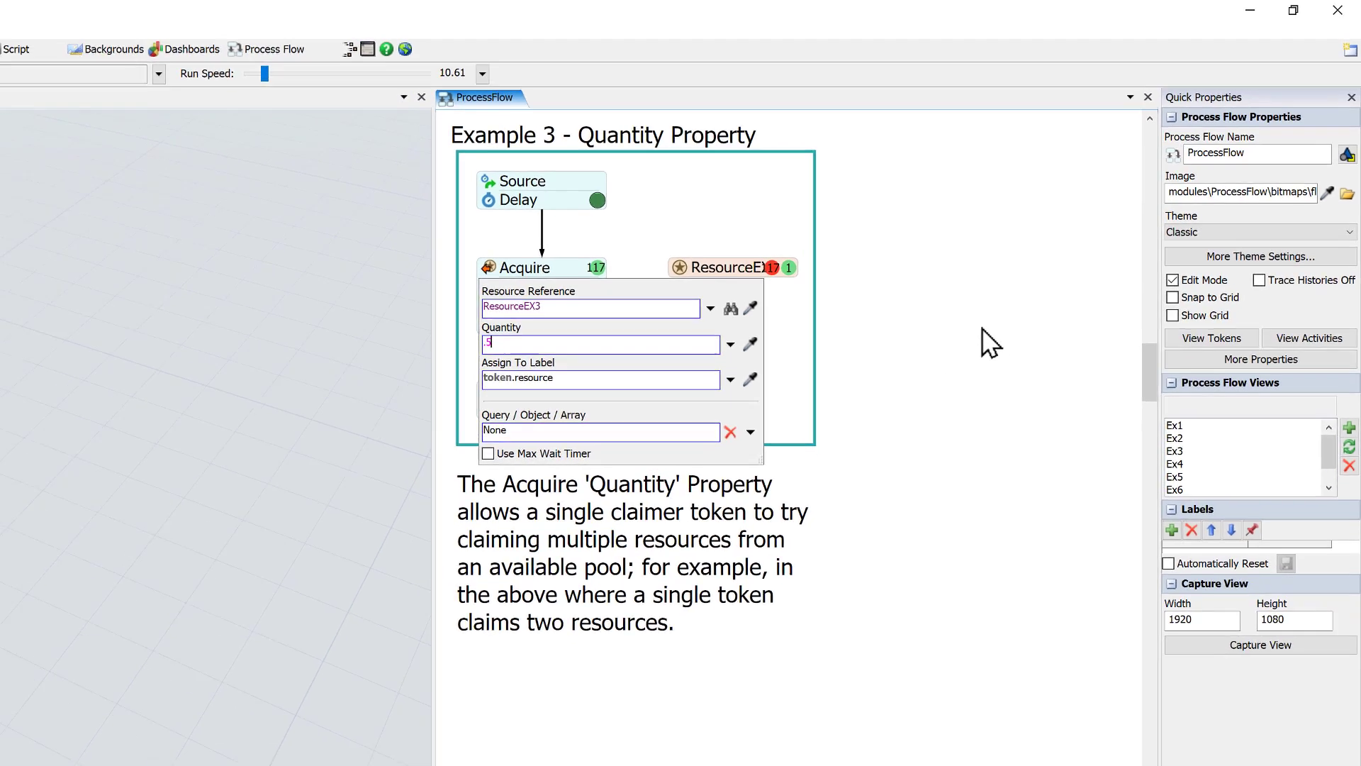
click(966, 342)
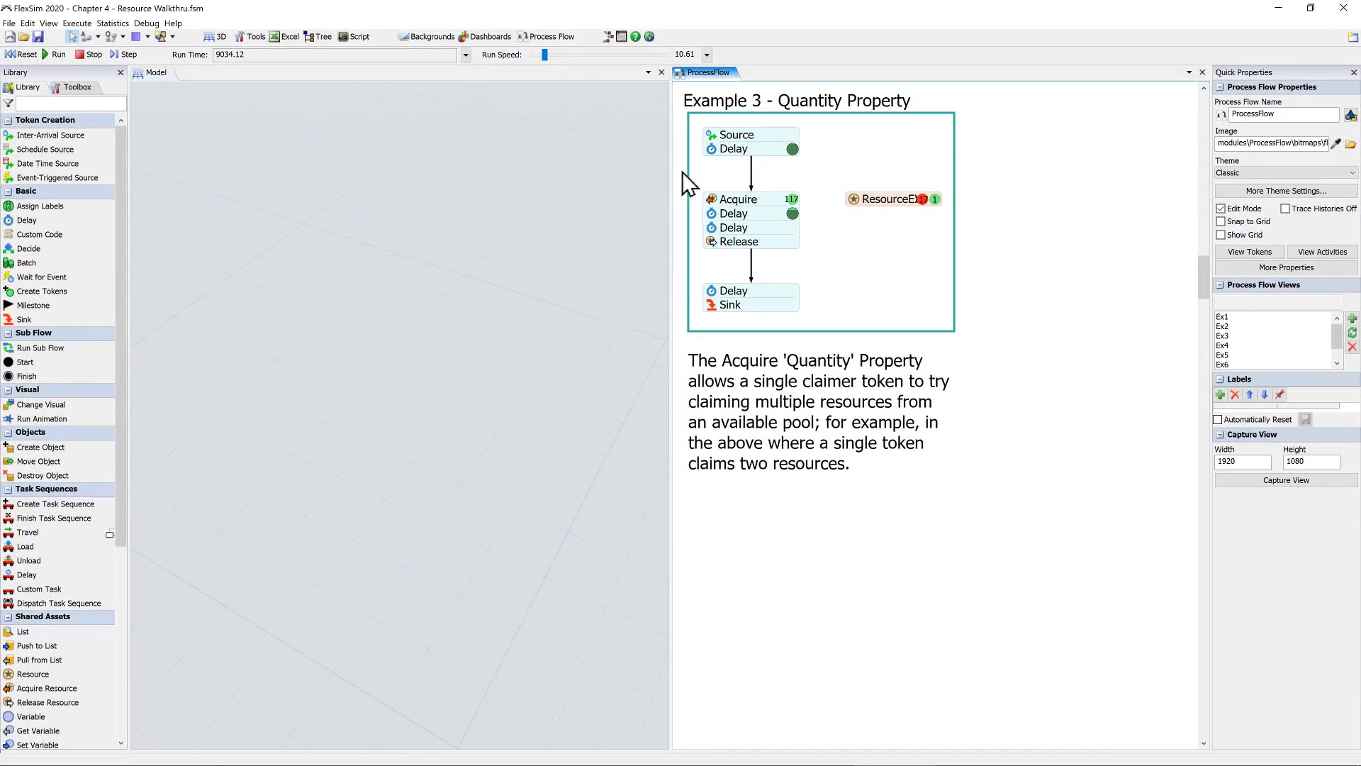
Reset and run the Example 3 model with the run speed raised to 16.18, and stop the simulation
click(27, 54)
click(57, 56)
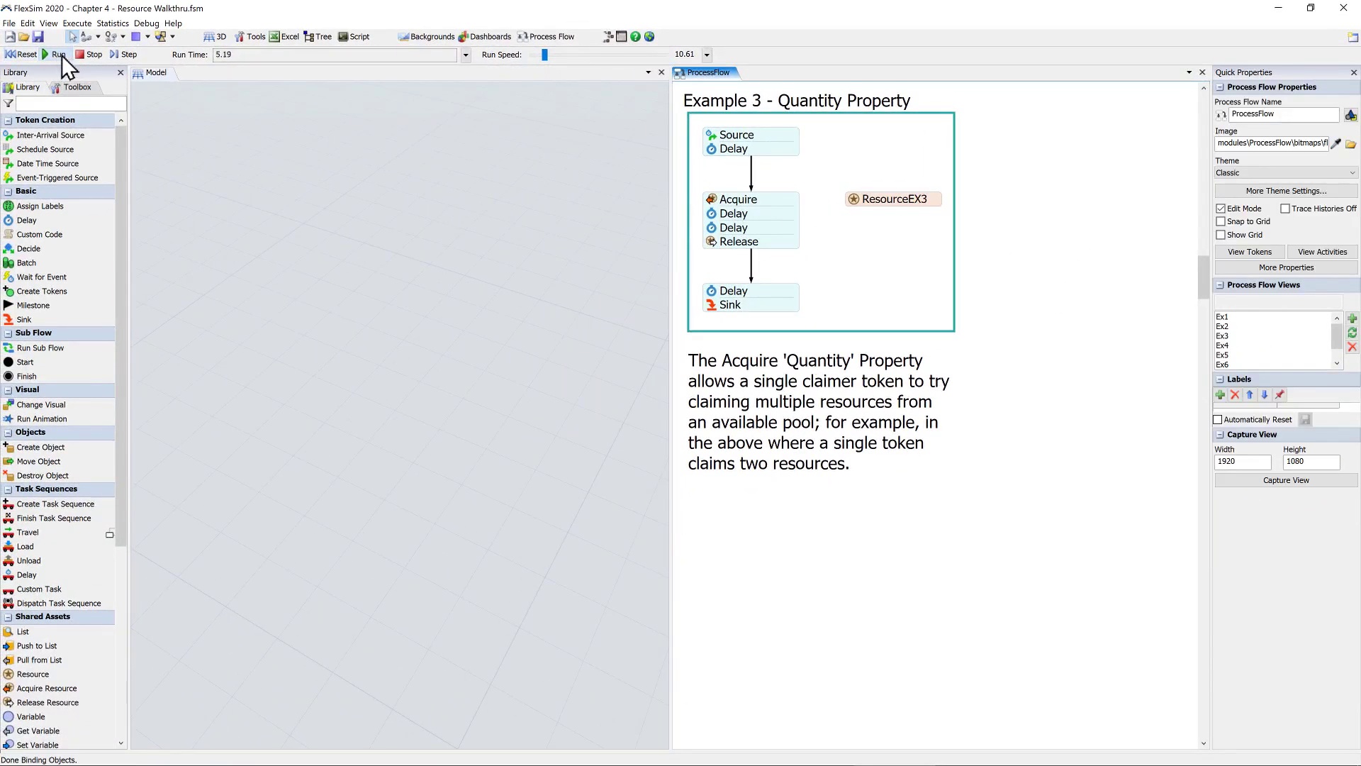
mouse_move(546, 57)
mouse_down()
mouse_move(576, 55)
mouse_move(547, 62)
mouse_up()
click(95, 53)
Inspect the resource label of the token in Example 3's second Delay and the Count property of ResourceEX3
click(569, 319)
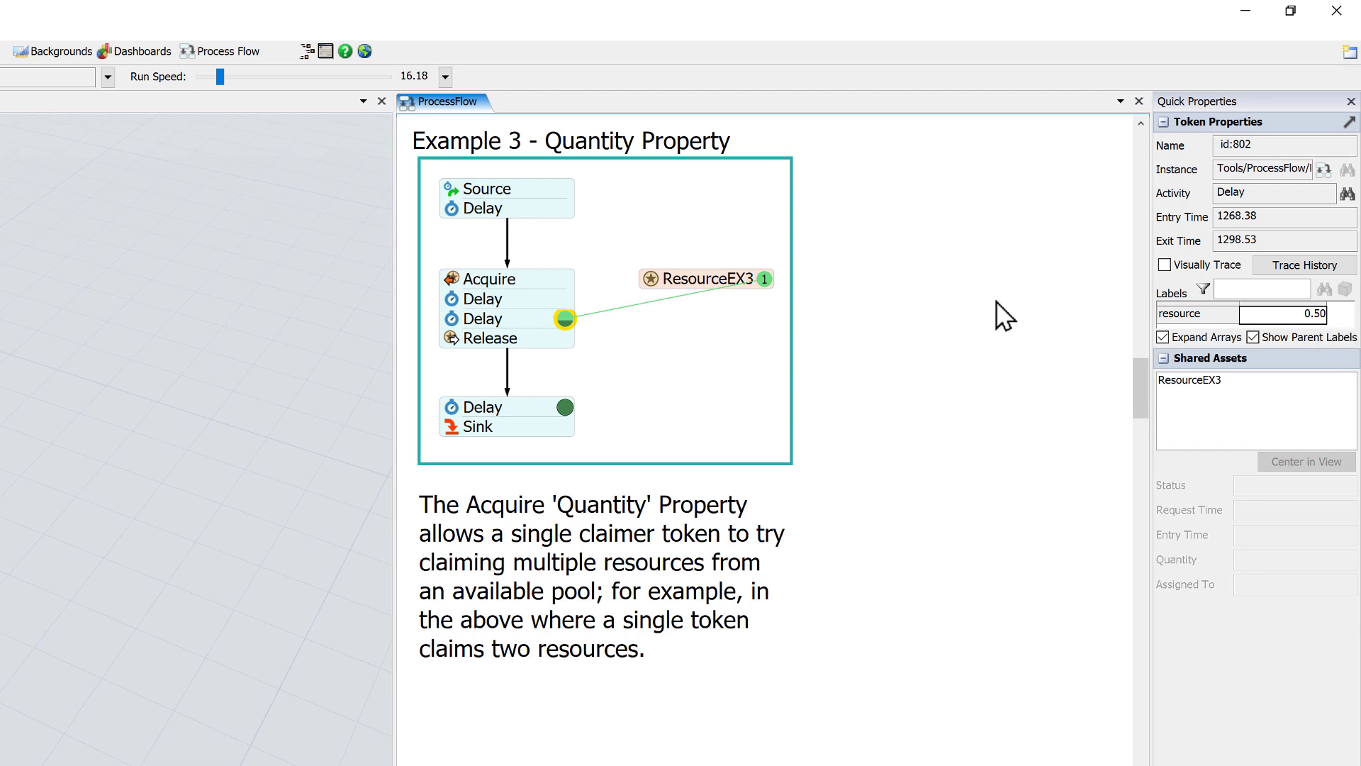
click(651, 278)
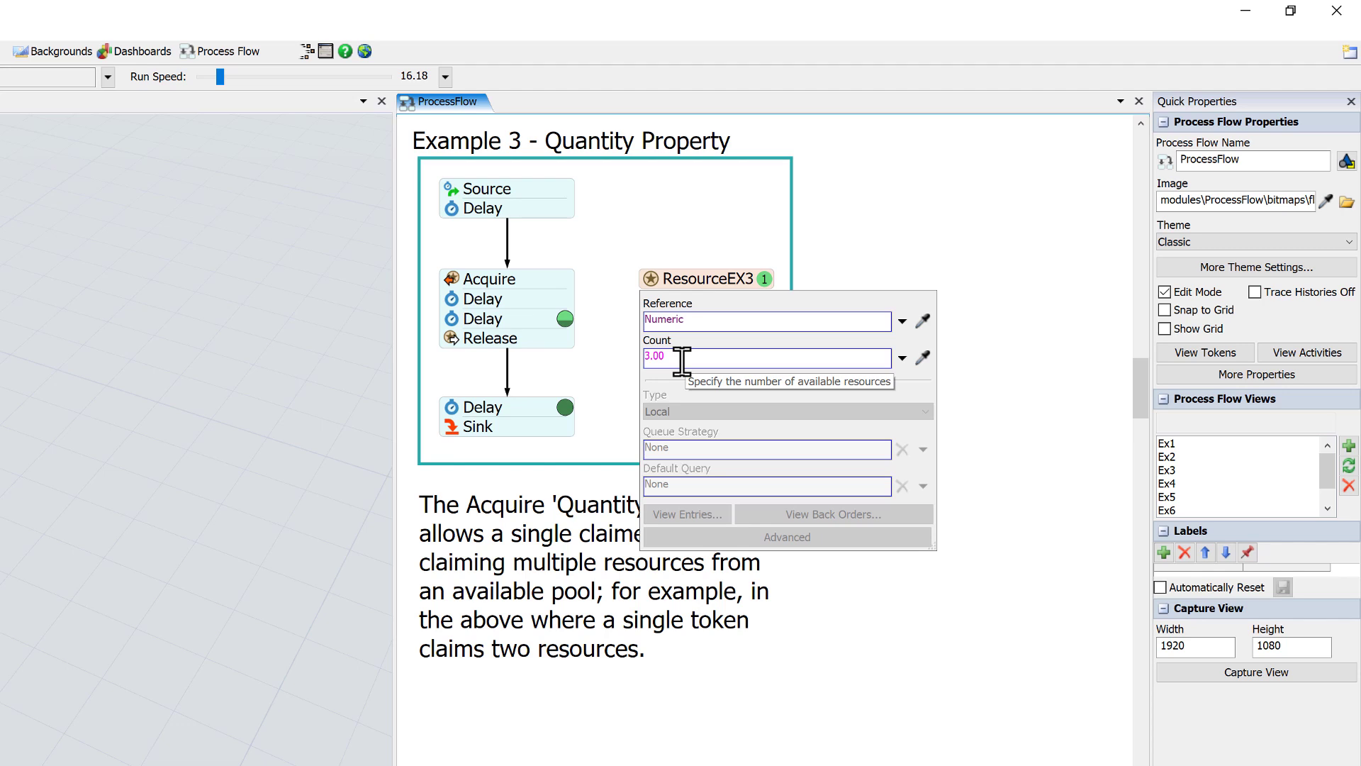
click(601, 363)
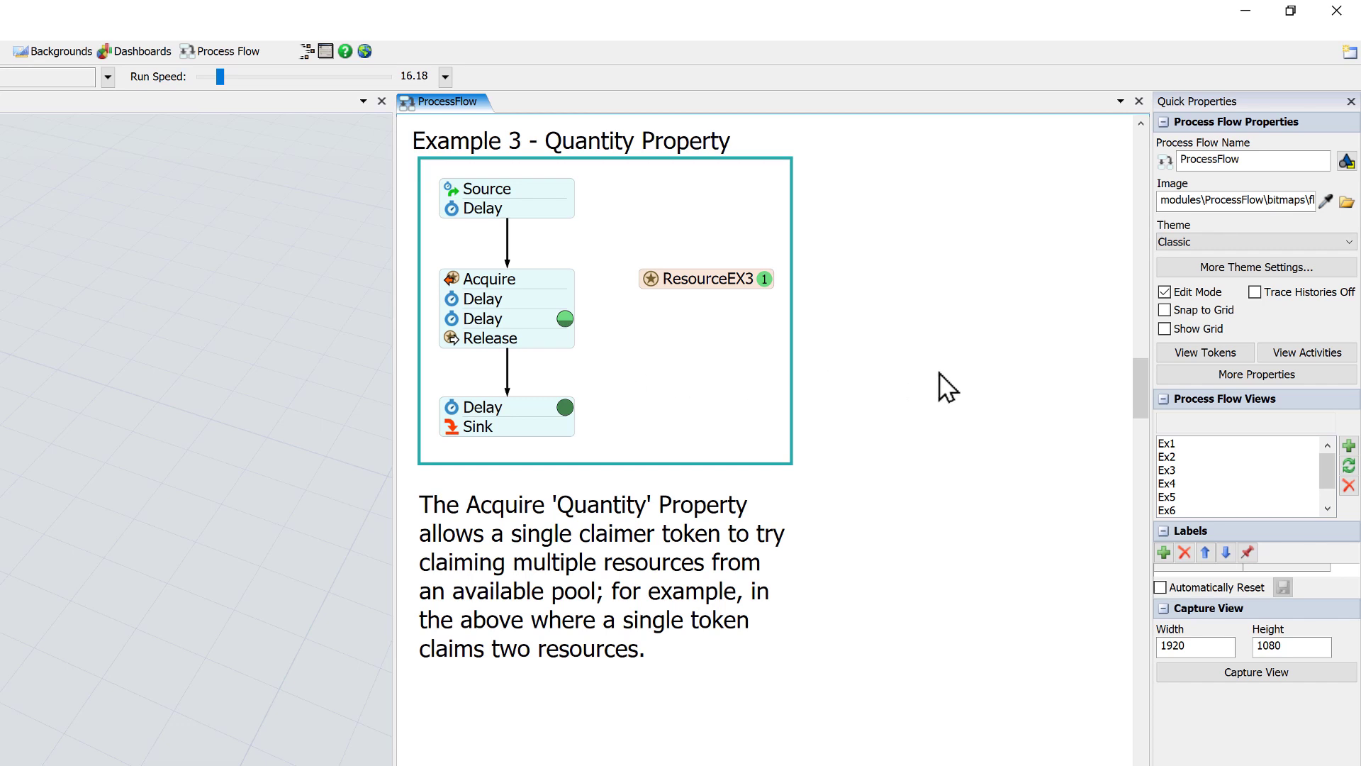
Show the Ex4 view and review the properties of its Resource and its Acquire activity
click(1167, 482)
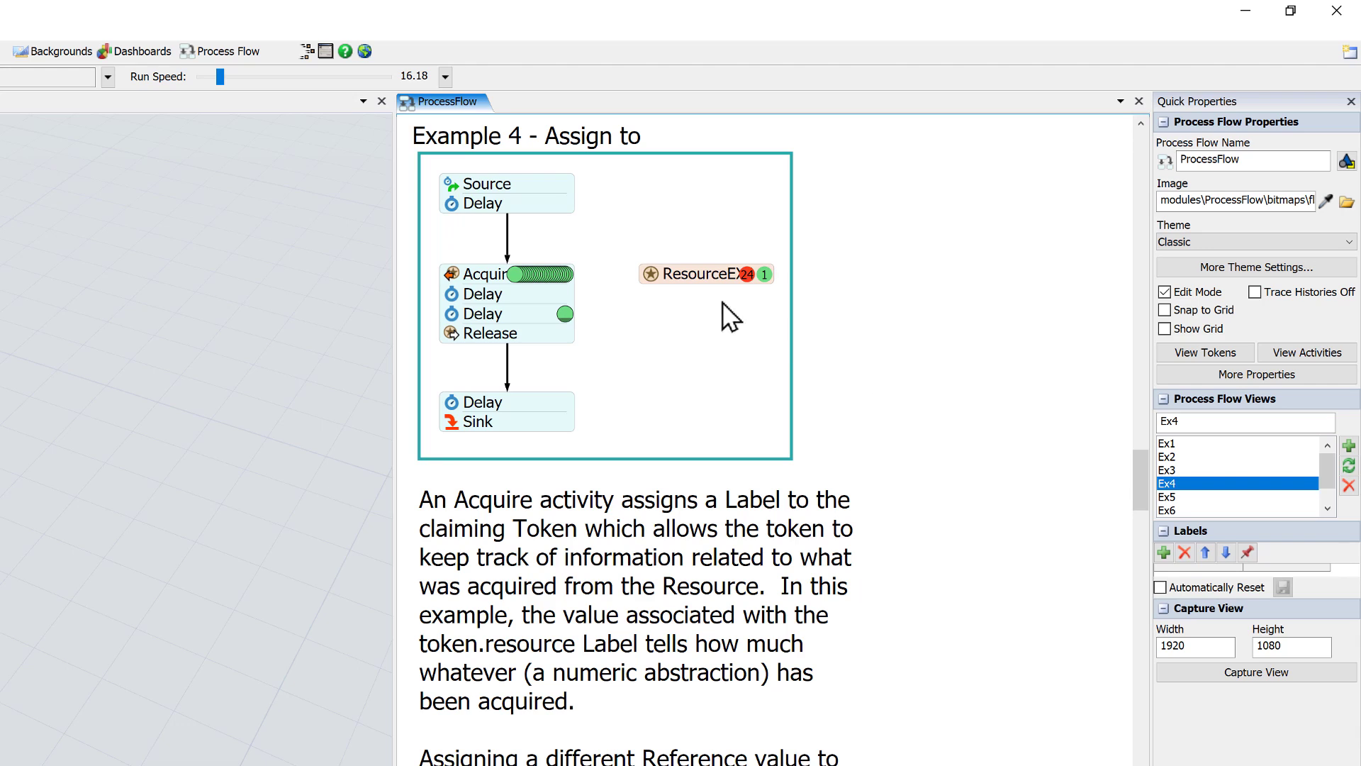
double_click(648, 270)
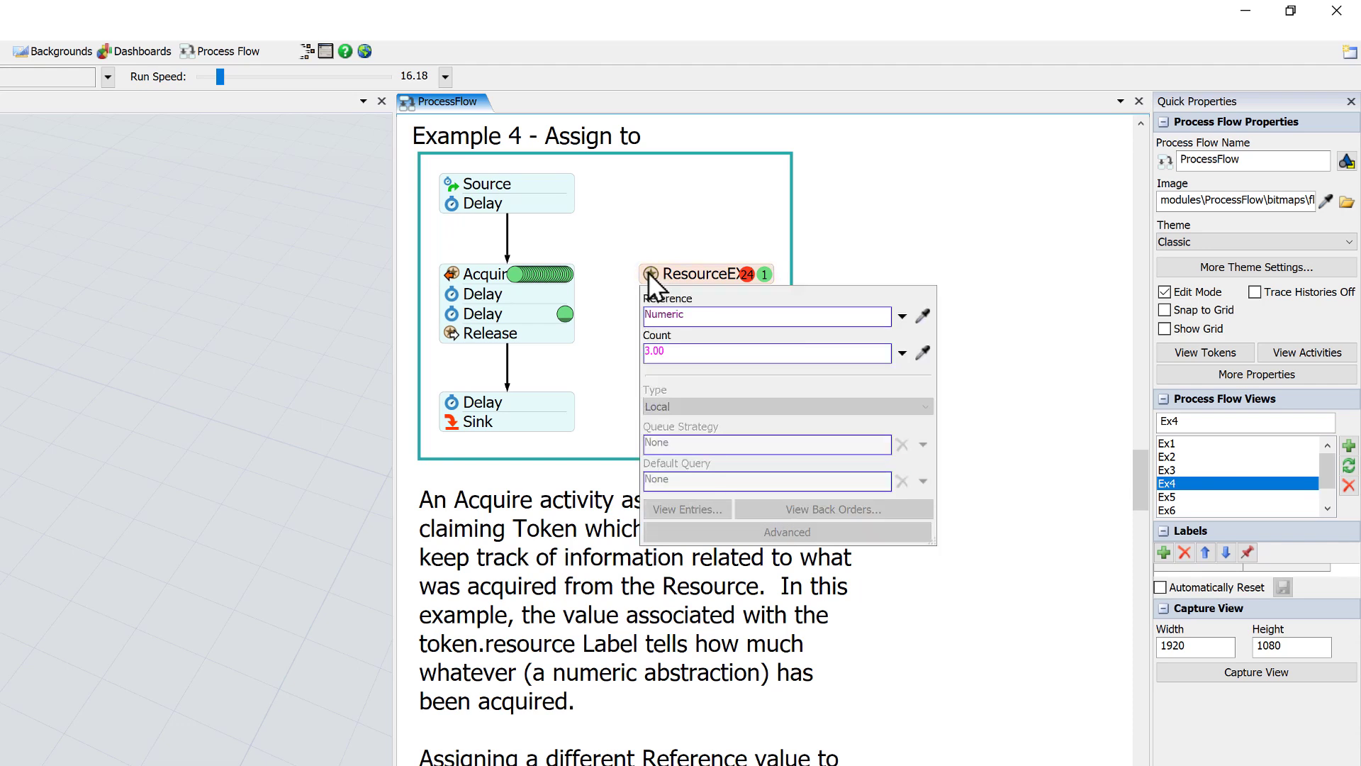
click(608, 346)
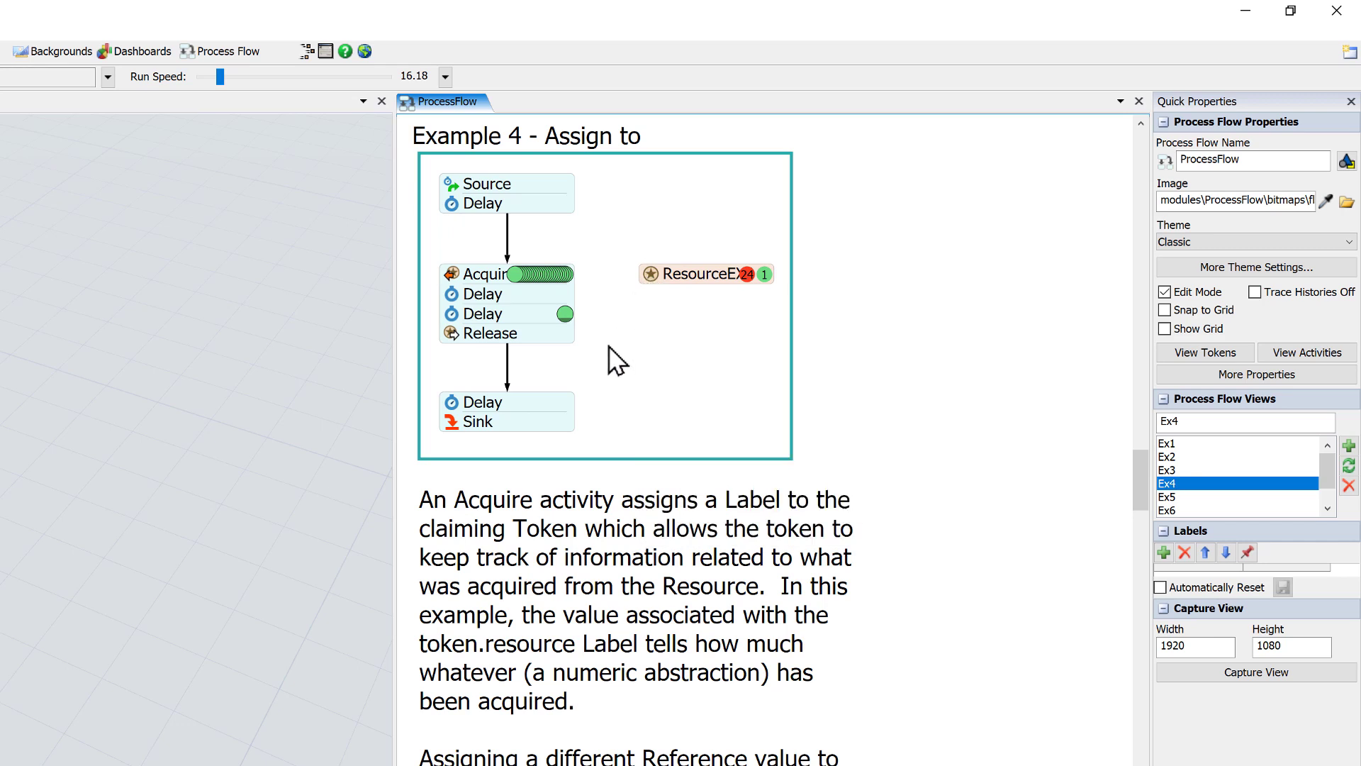
double_click(452, 277)
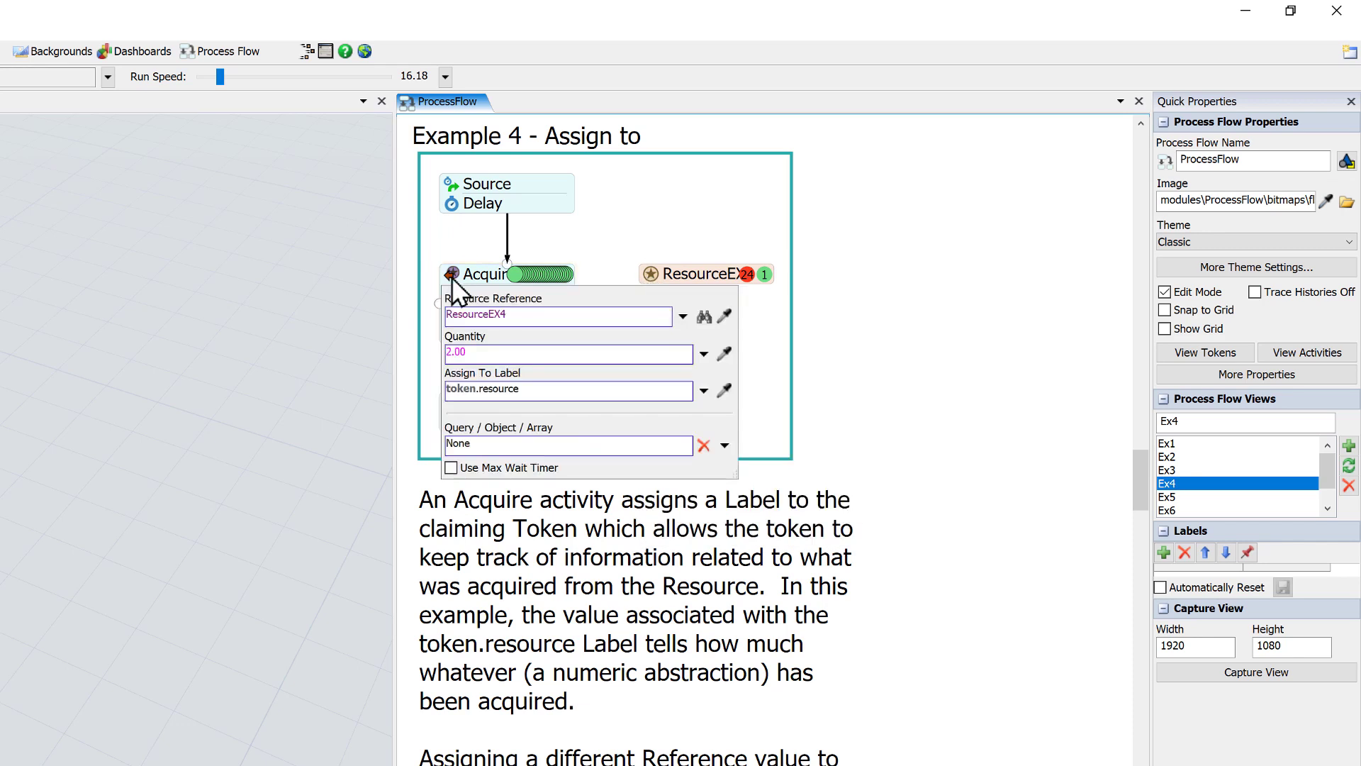
click(608, 234)
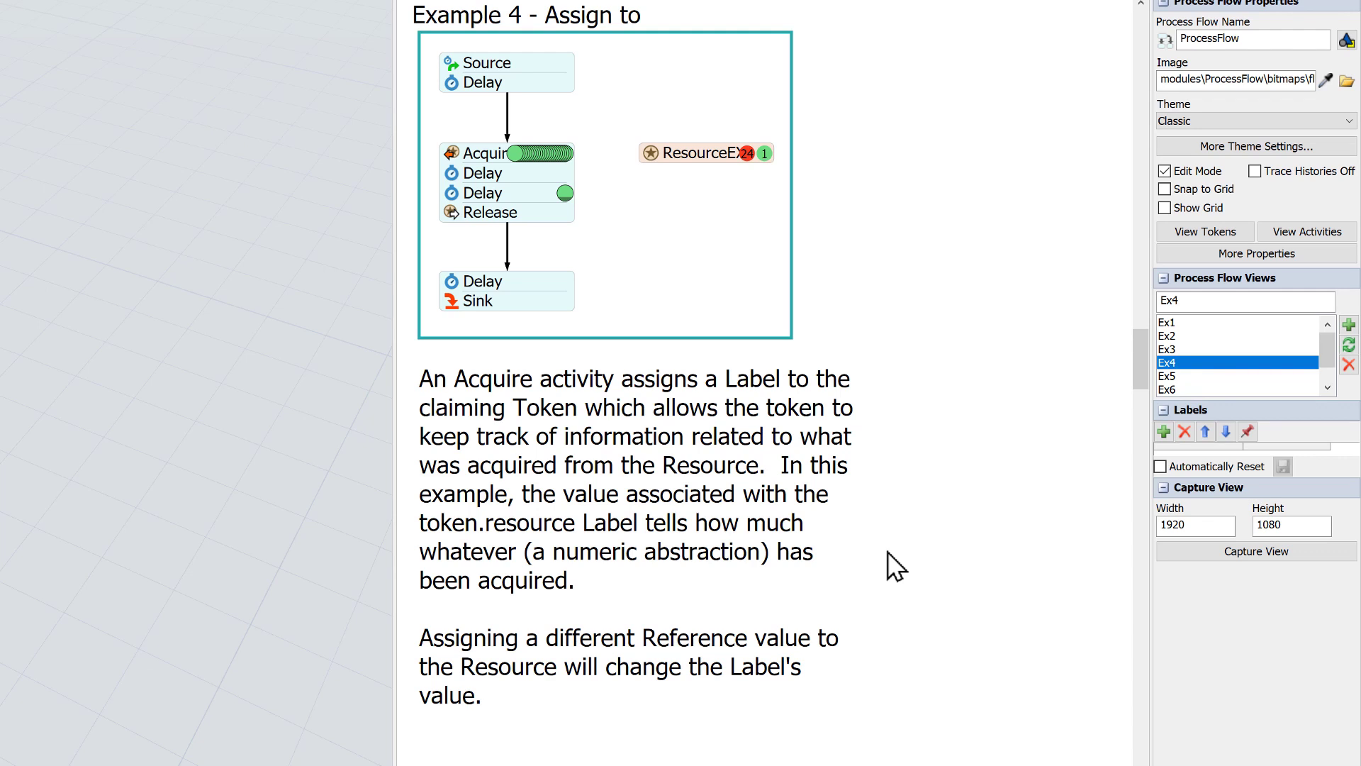
Show the Ex5 view and open the CubeResource properties to examine its Reference and Count
click(1171, 376)
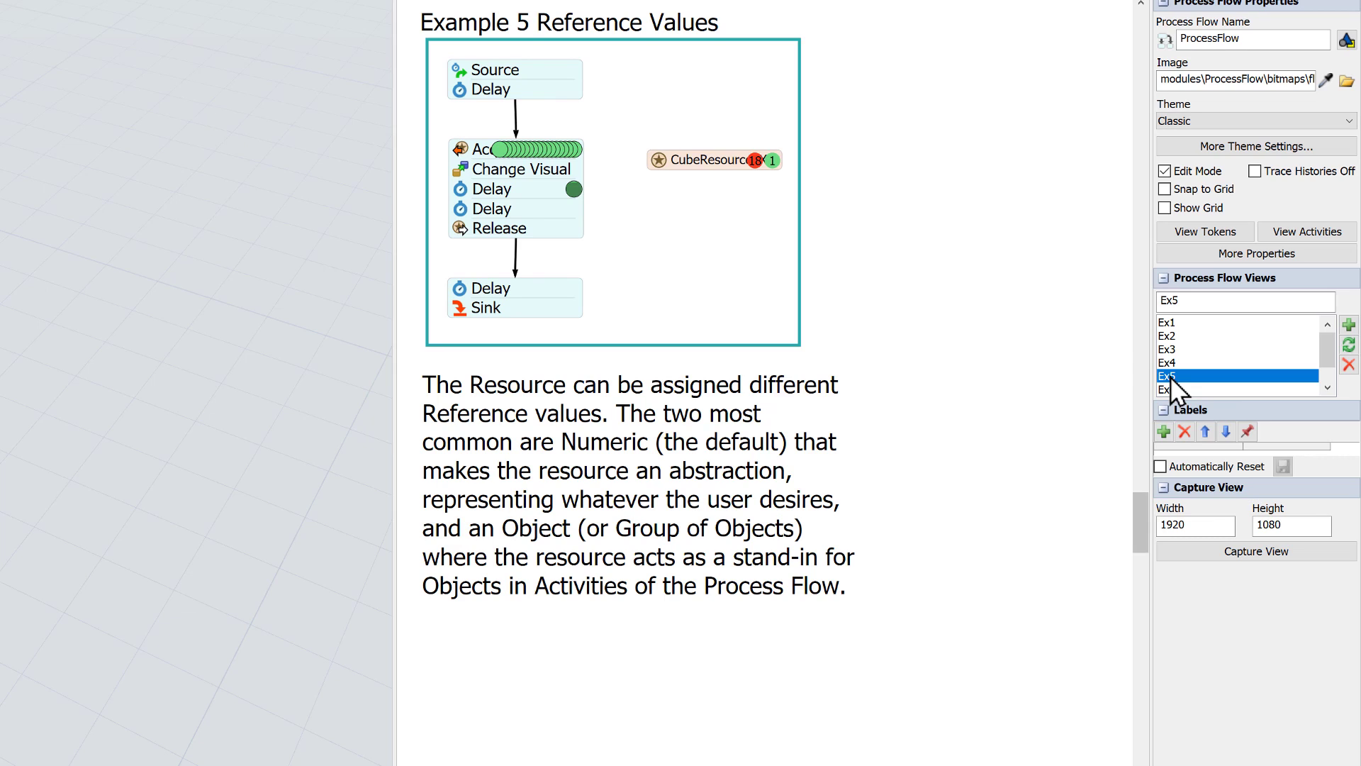
click(659, 157)
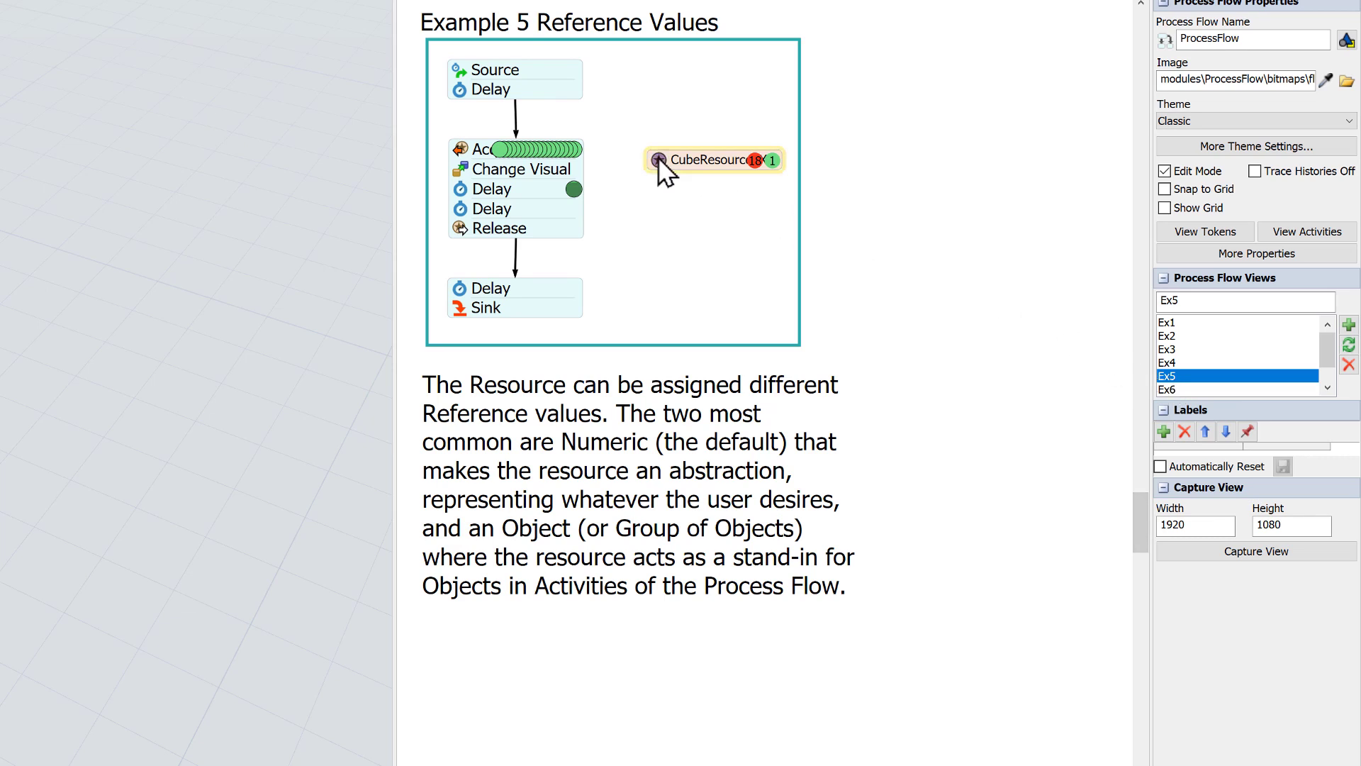
double_click(658, 156)
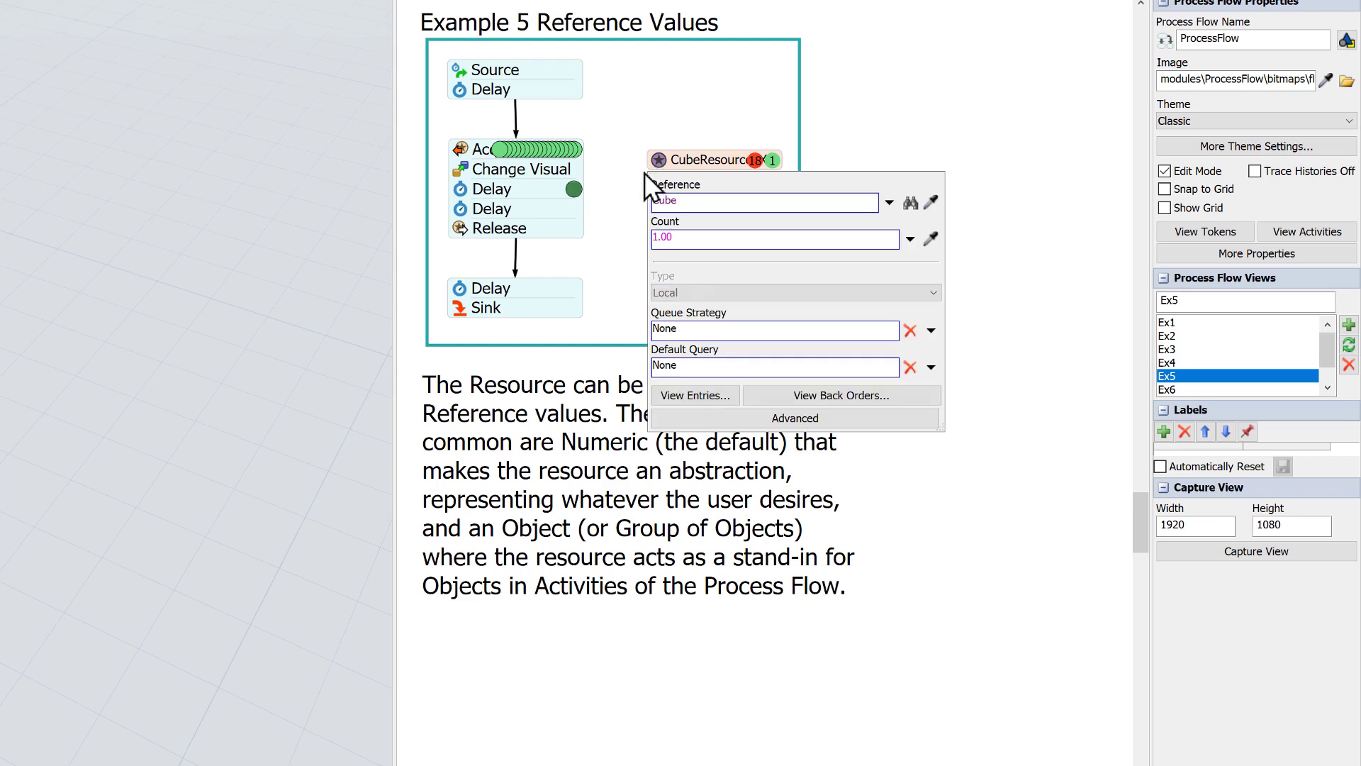
Show the Example 5 6 7 view in the 3D model and look at the Cube and Operator objects
click(615, 206)
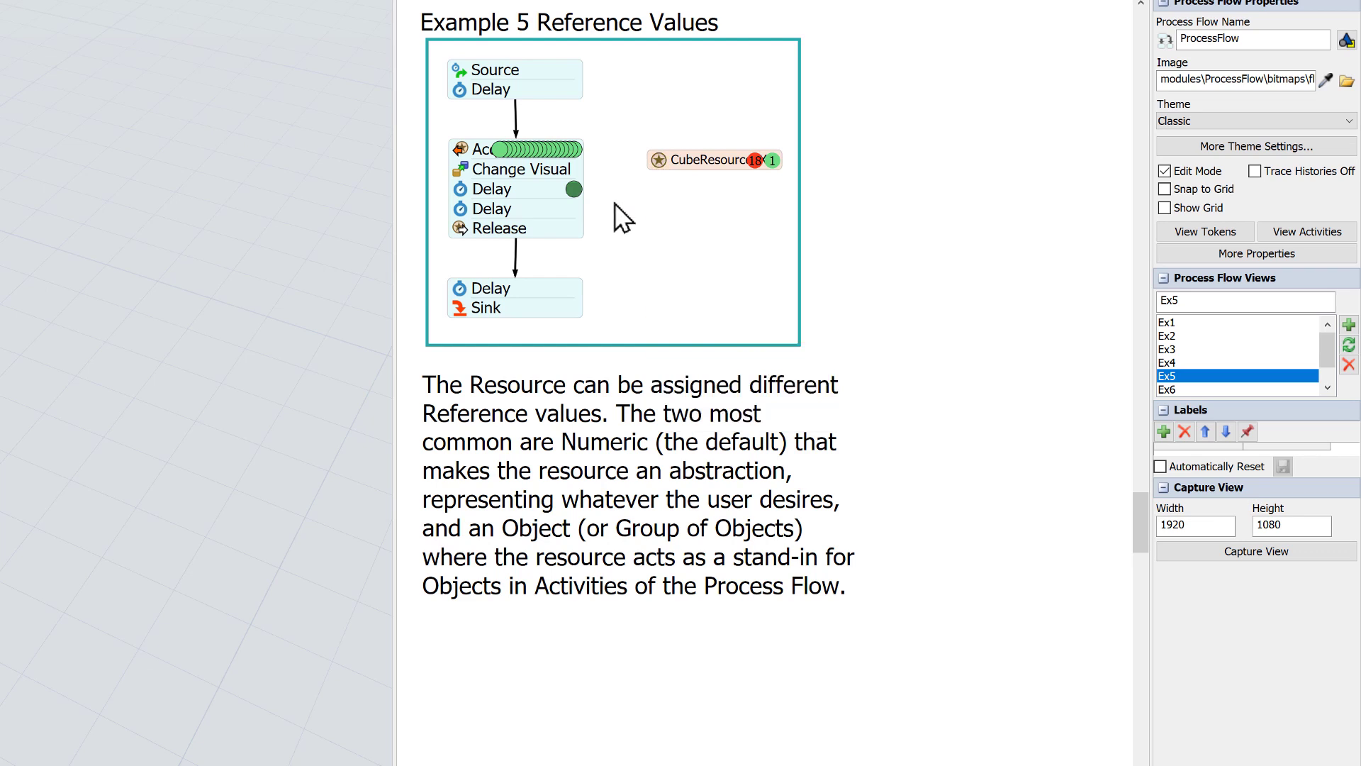
click(217, 322)
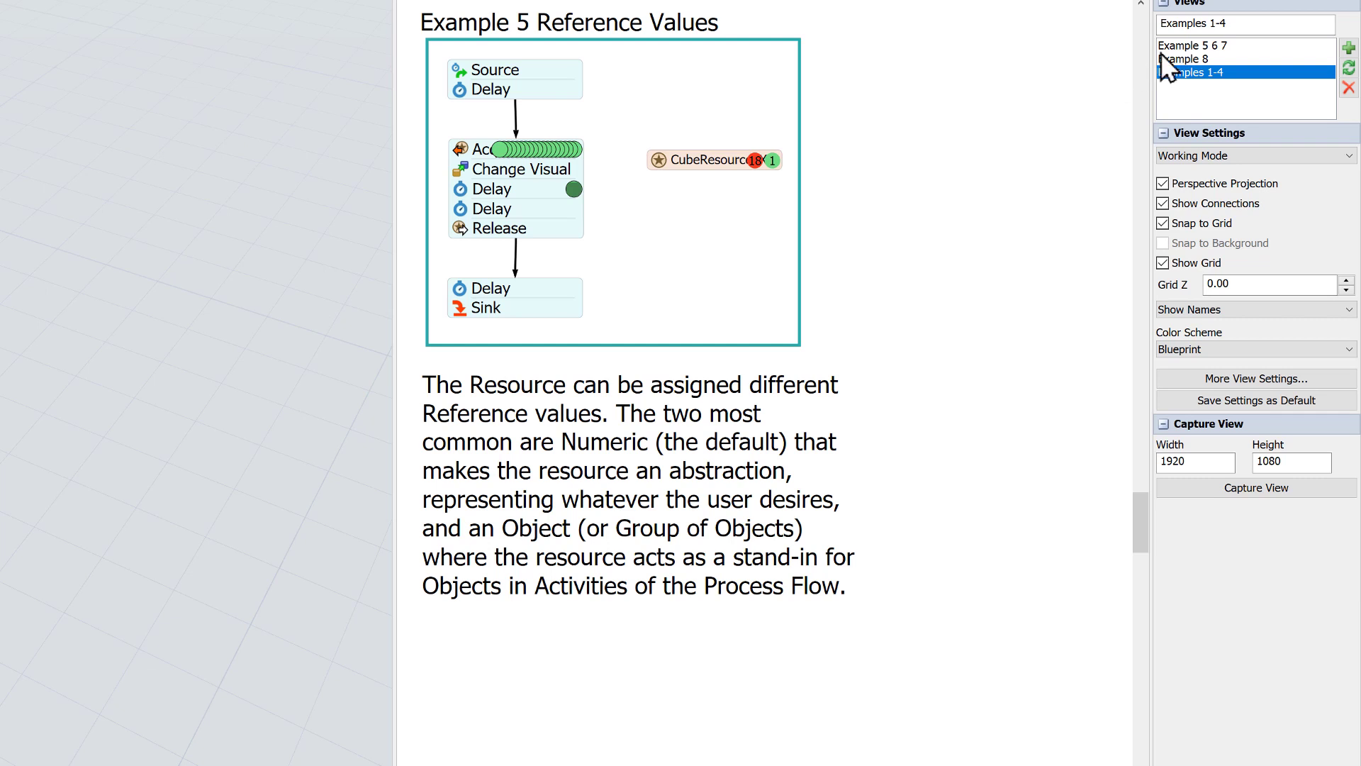
click(1183, 45)
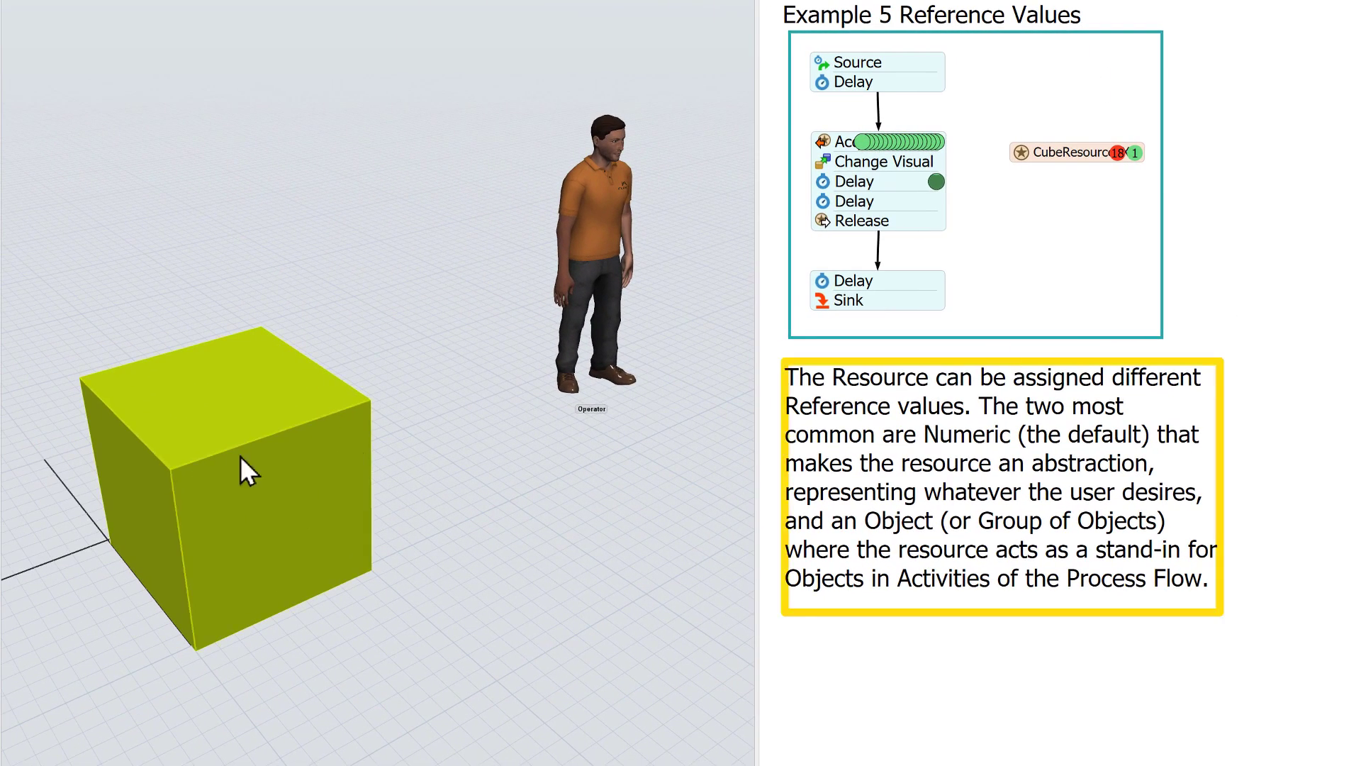
click(204, 463)
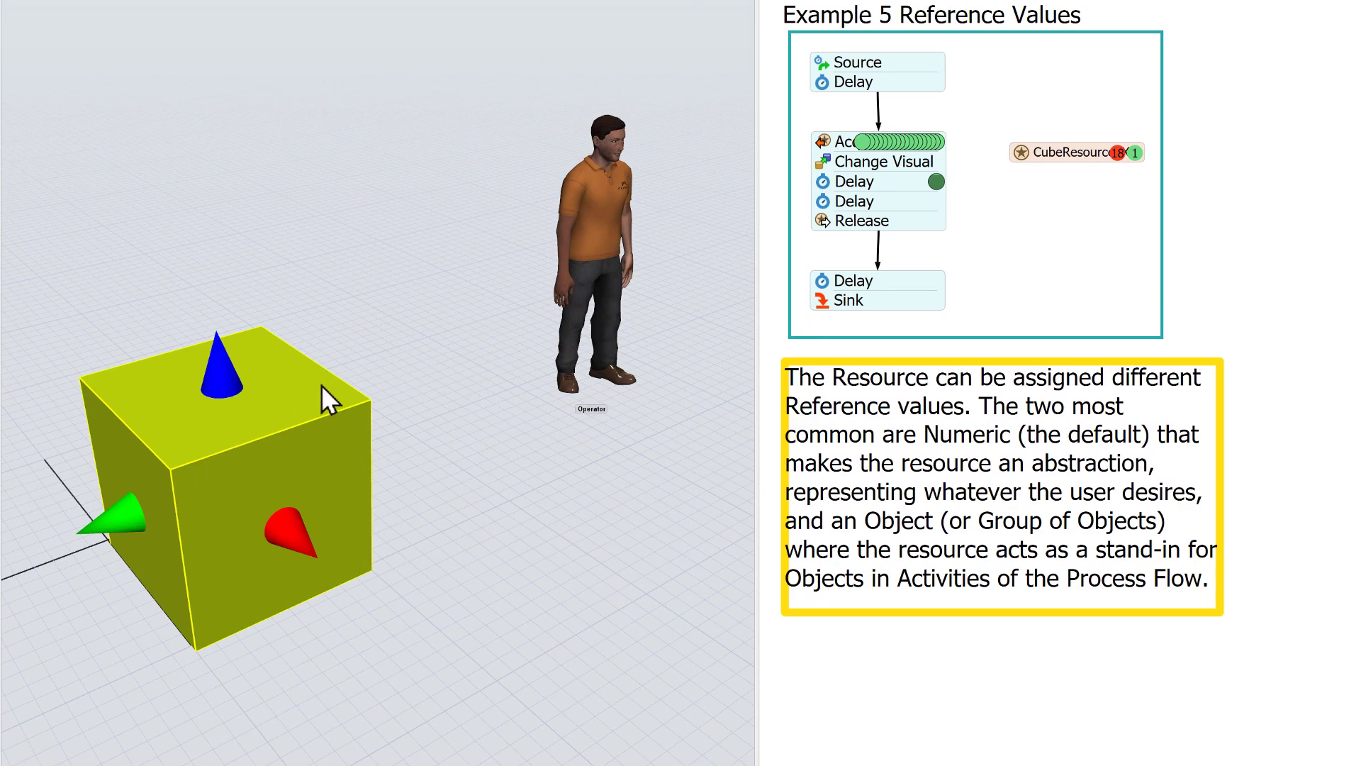
click(601, 205)
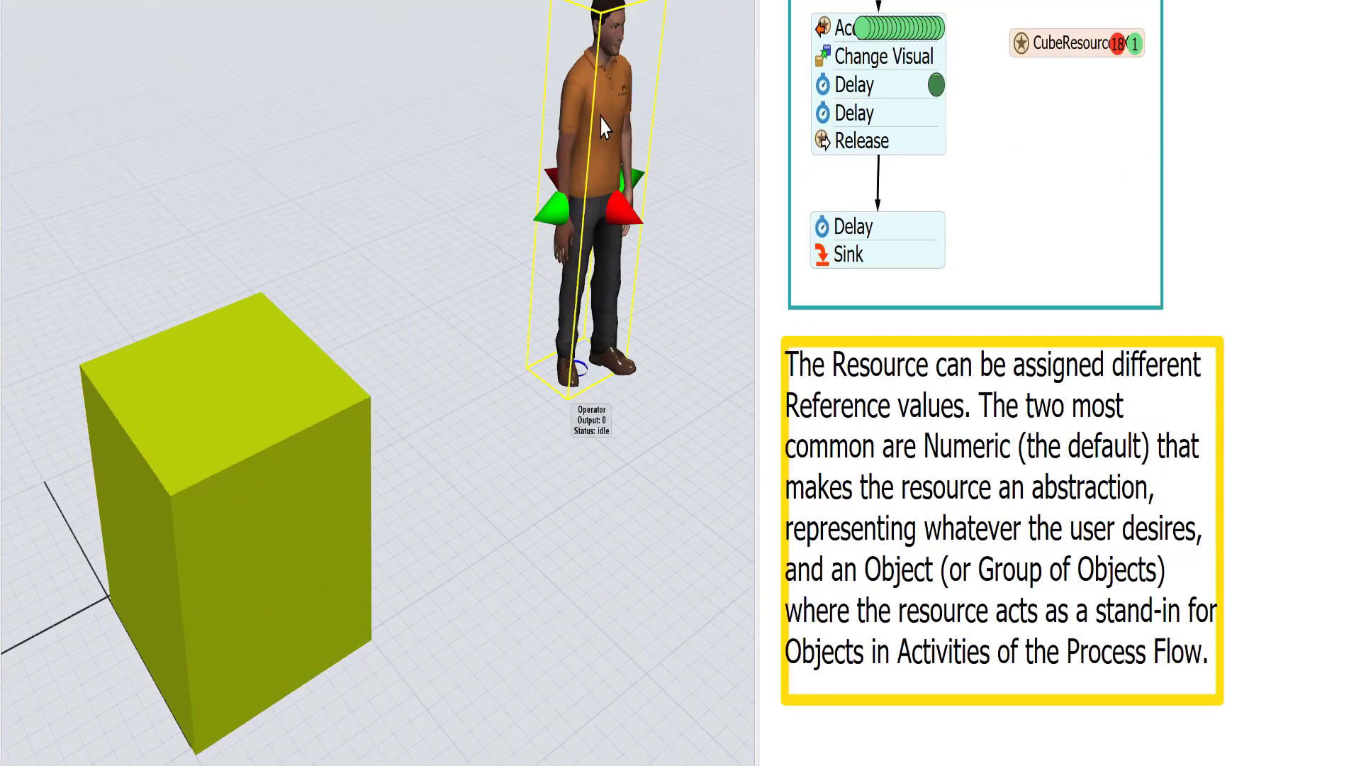
click(430, 230)
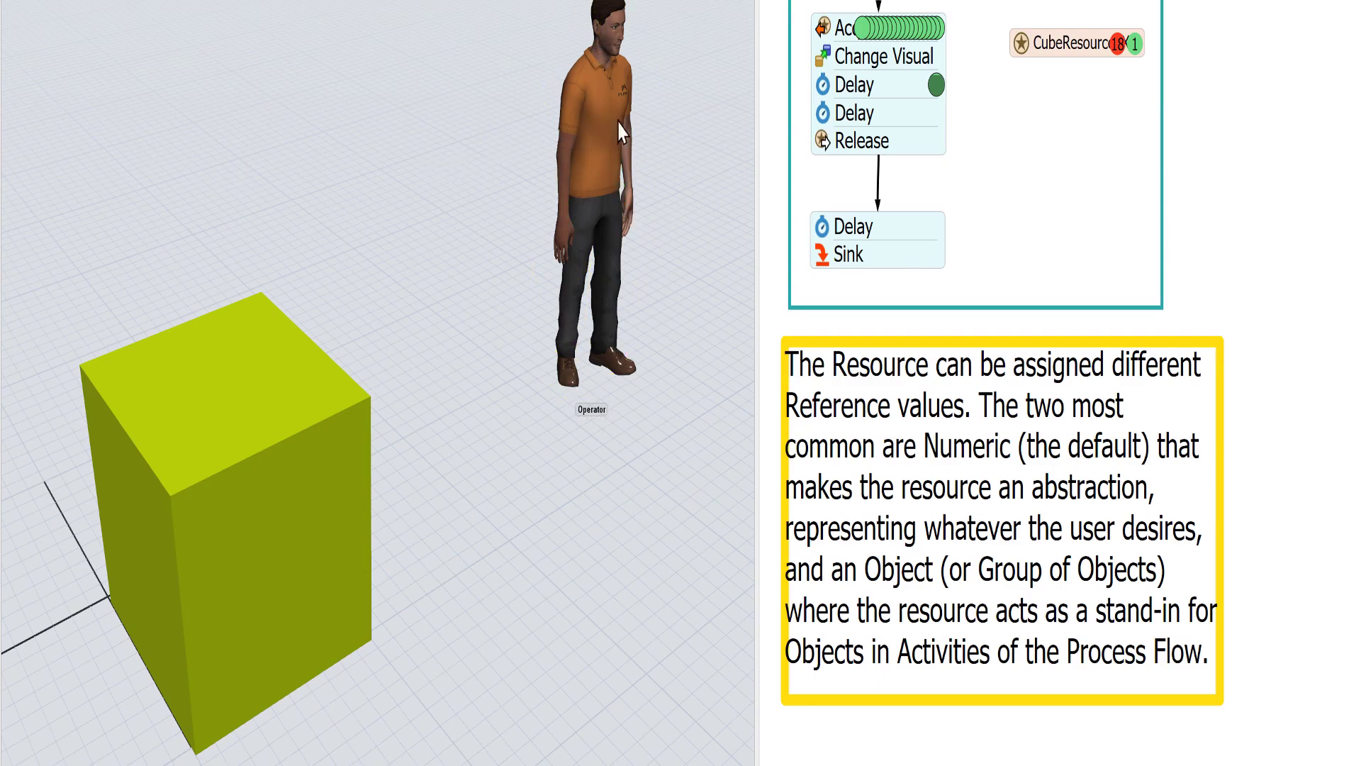
Examine the Reference of CubeResourceEX5 alongside the Cube in the 3D model, and reset the model
double_click(1014, 55)
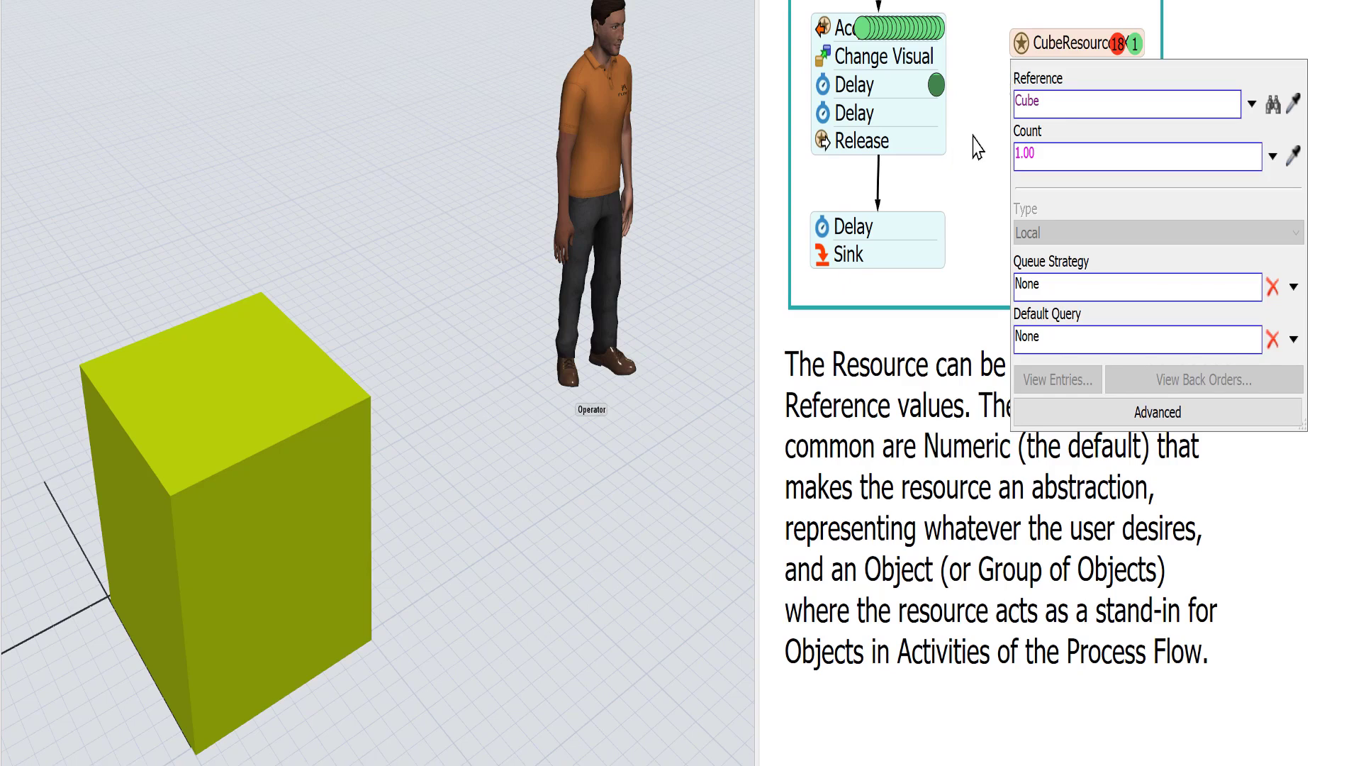
drag(1047, 100, 1010, 83)
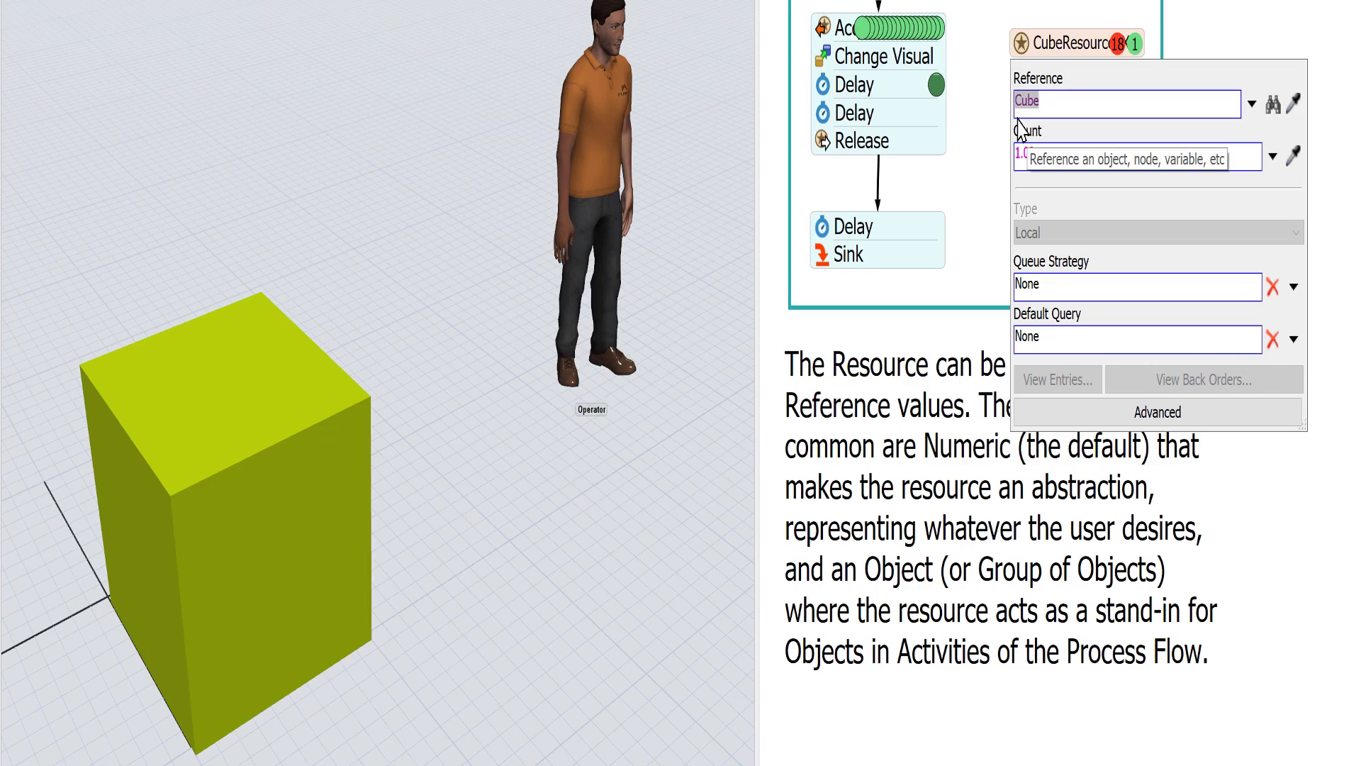
click(270, 471)
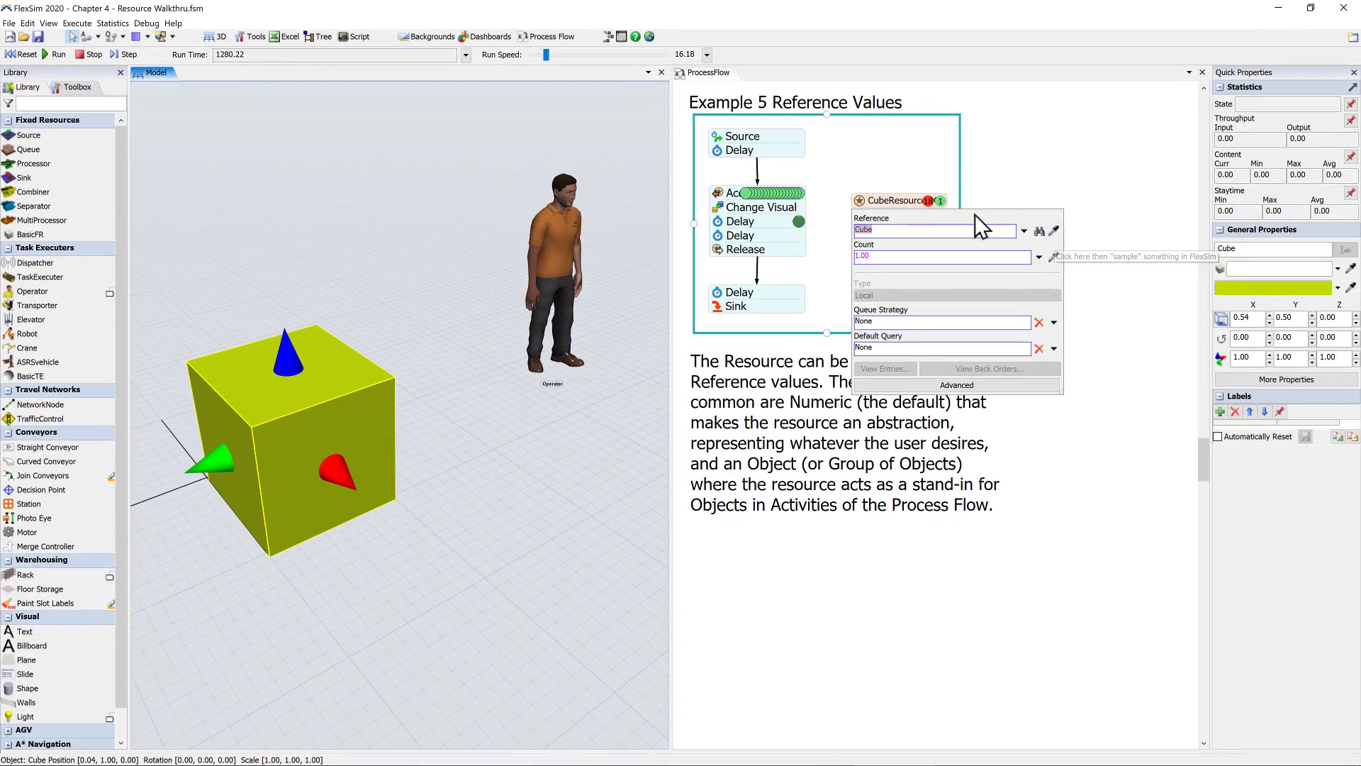
click(24, 55)
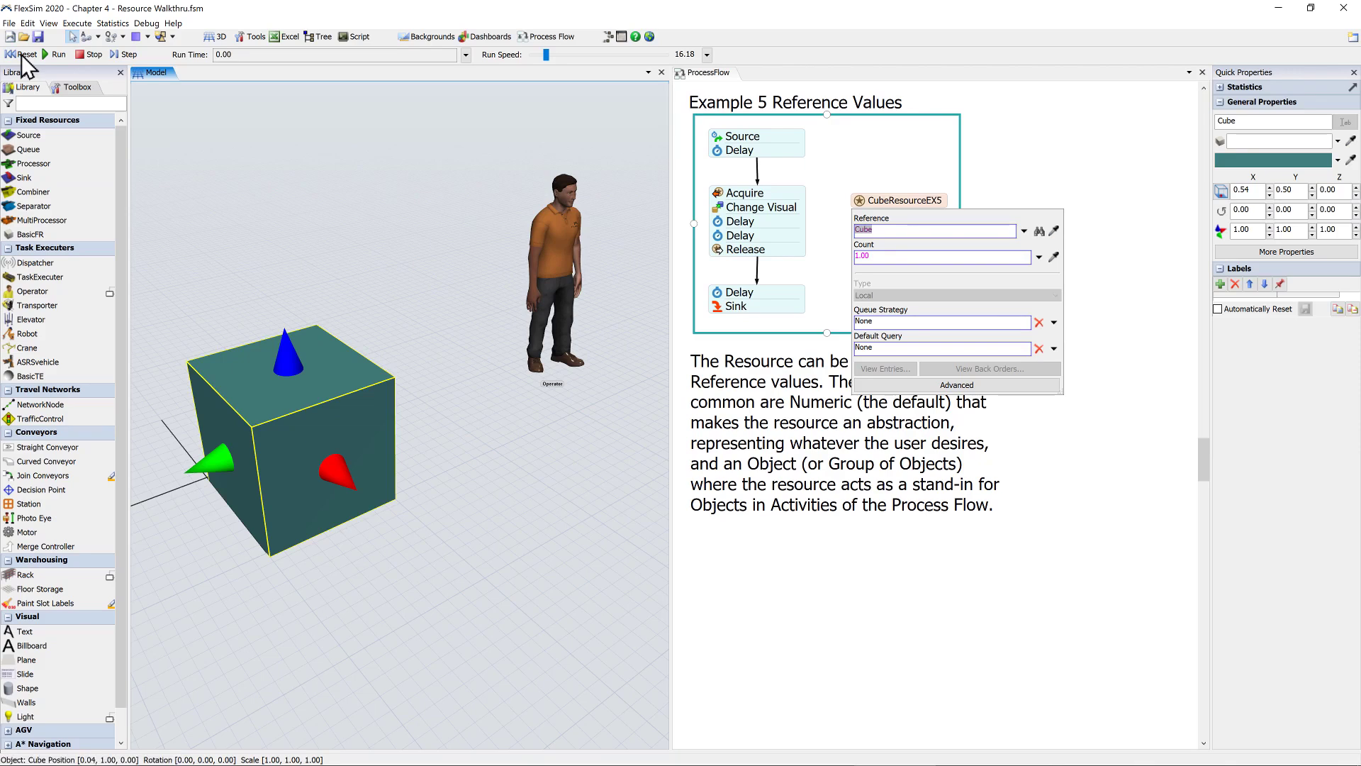
Set the Reference of CubeResourceEX5 to Operator by sampling the operator in the 3D model
click(1054, 229)
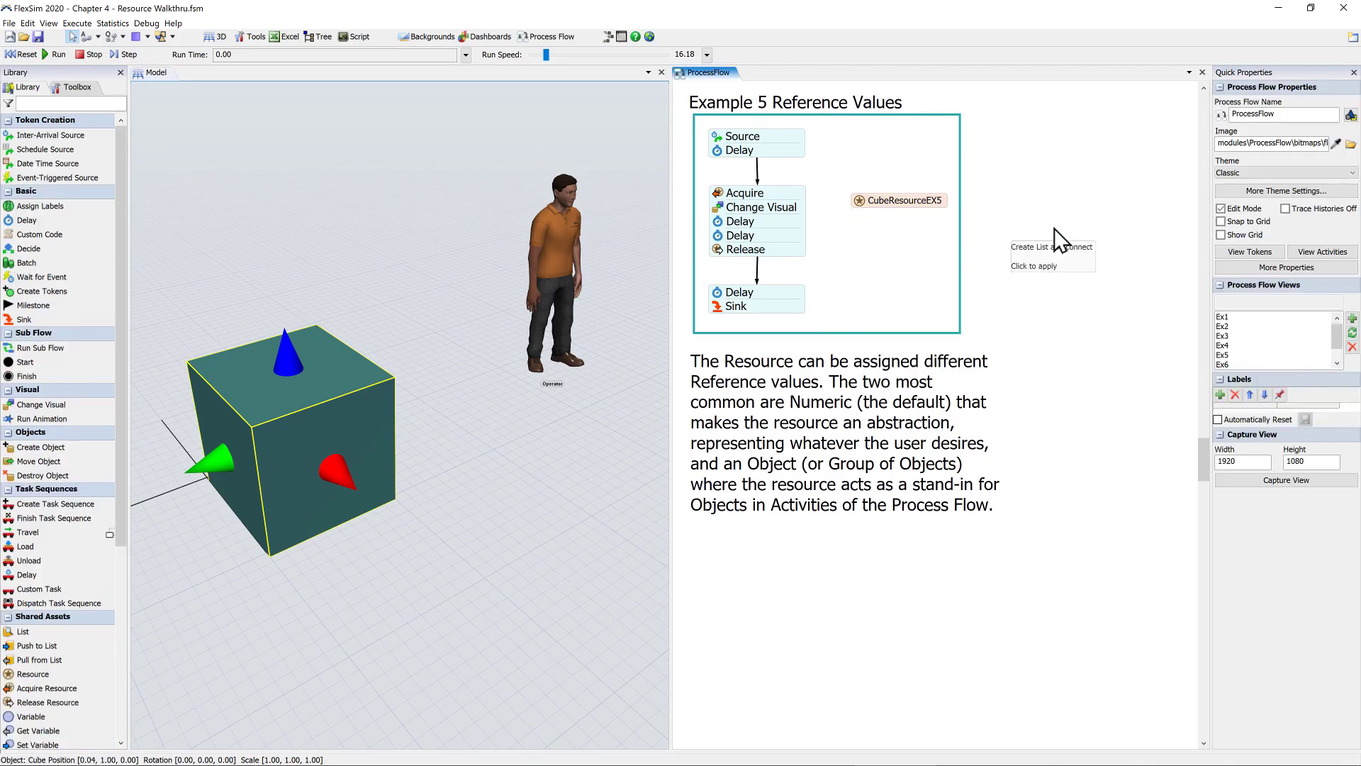
click(546, 267)
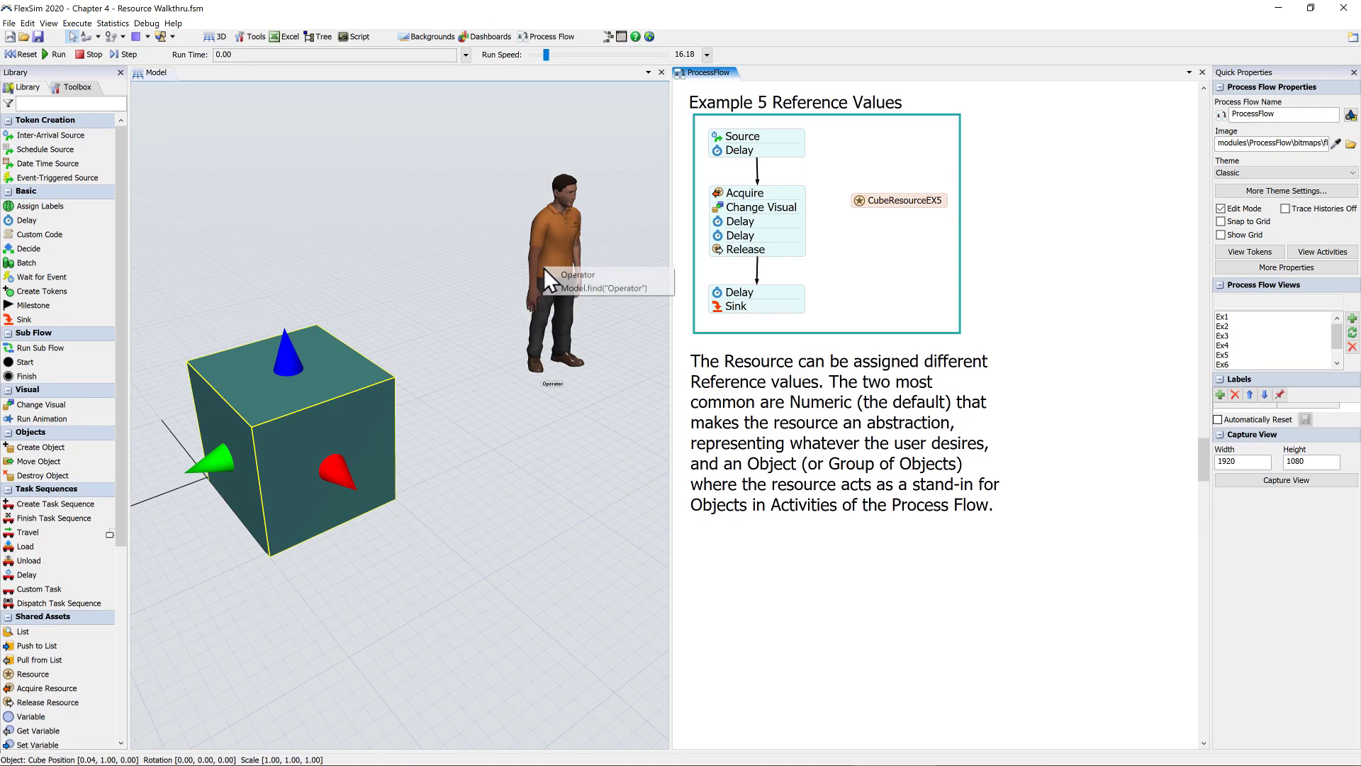
click(585, 272)
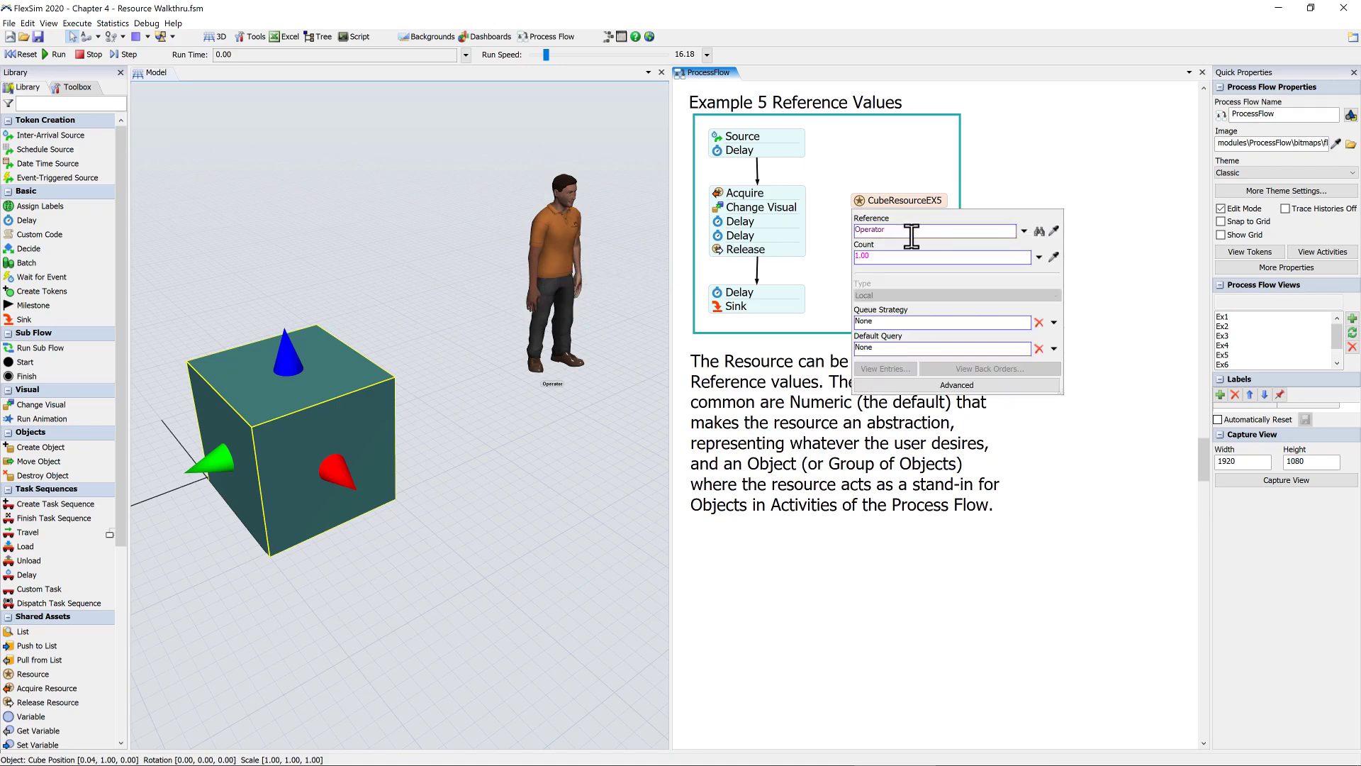
Set the Reference of CubeResourceEX5 back to Cube by sampling the cube, and close the resource's properties
click(1054, 230)
click(347, 379)
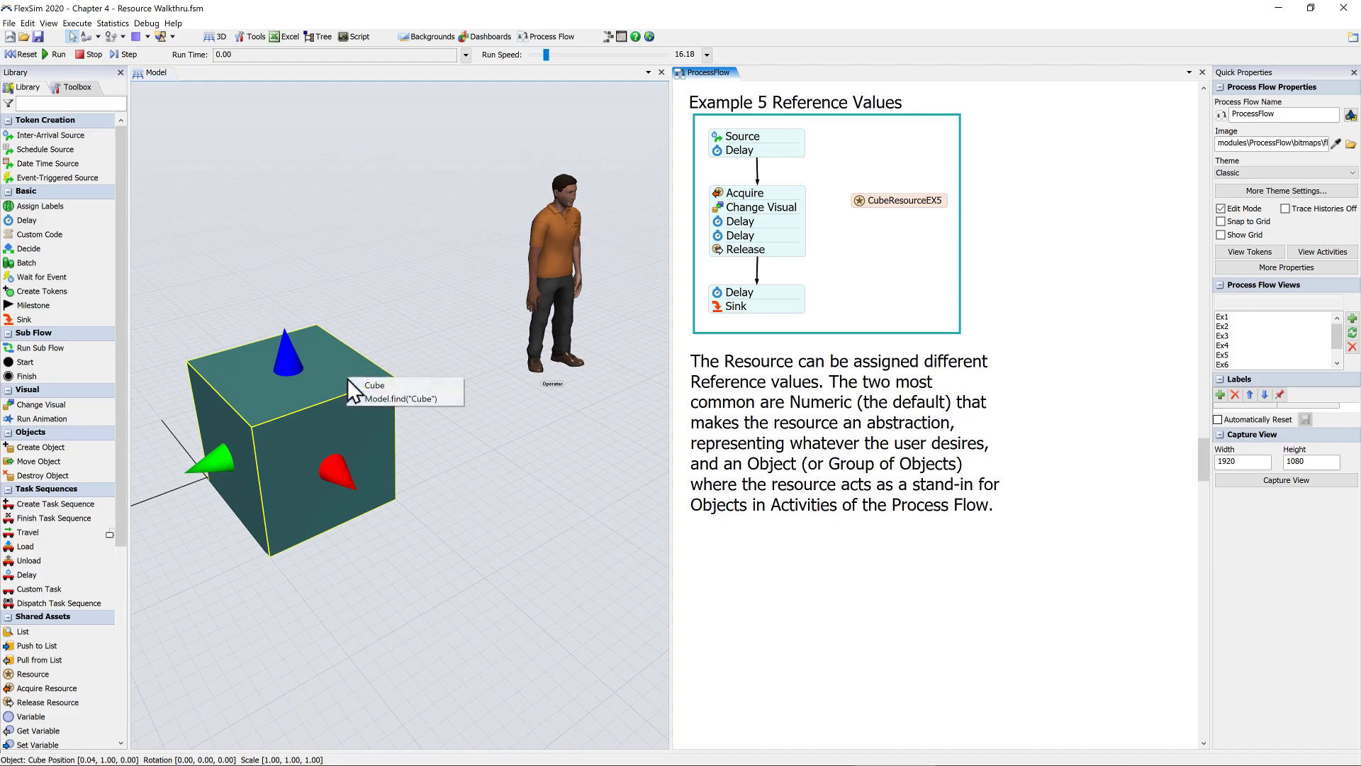
click(373, 387)
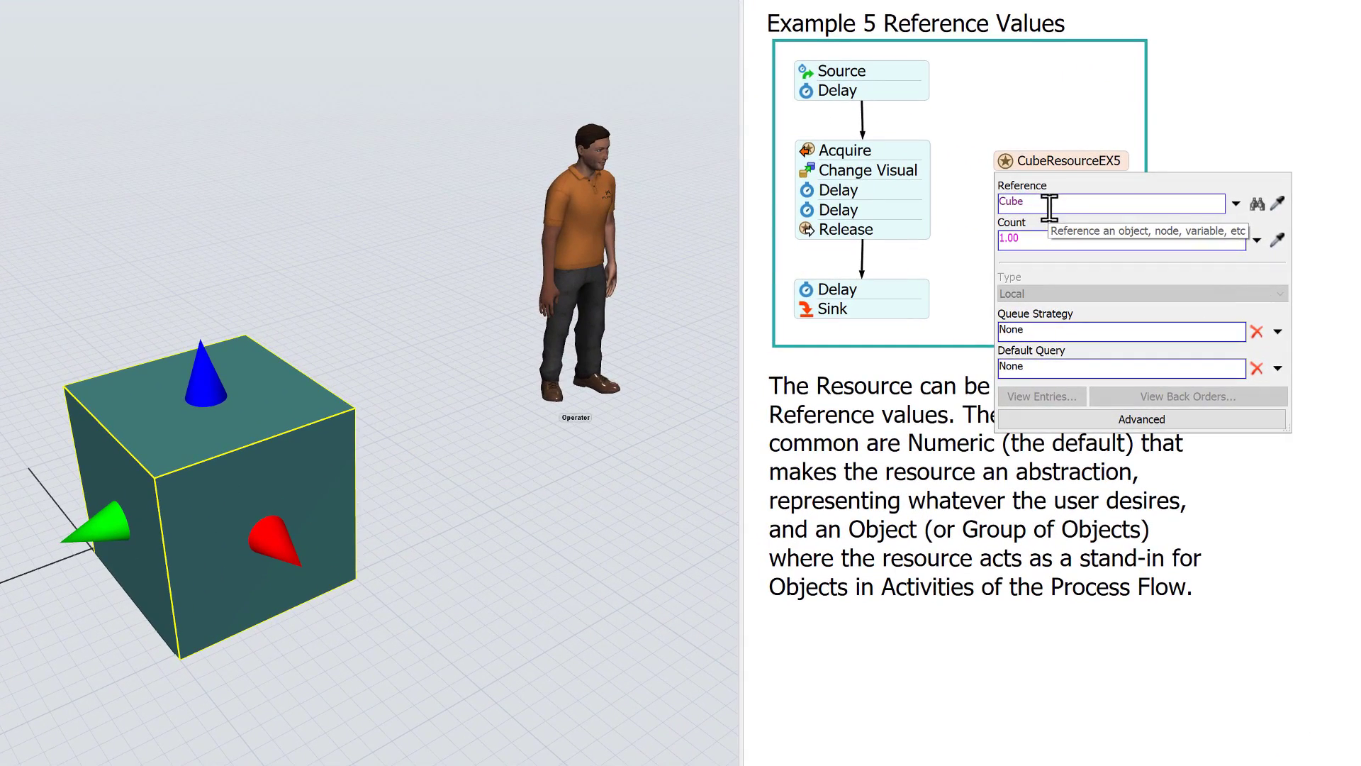
click(1029, 119)
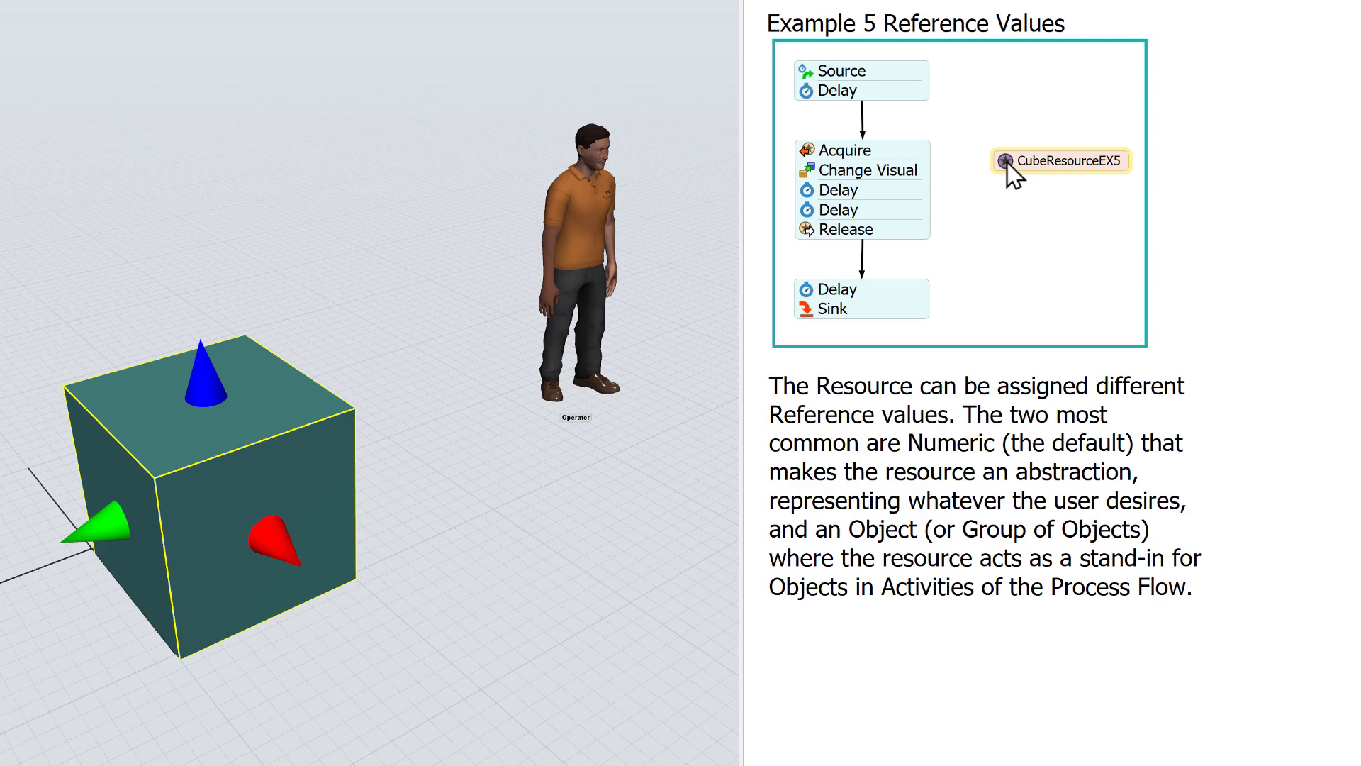
Review the Resource Reference, Quantity and Assign To Label of Example 5's Acquire, and select CubeResourceEX5 to show its link
double_click(808, 152)
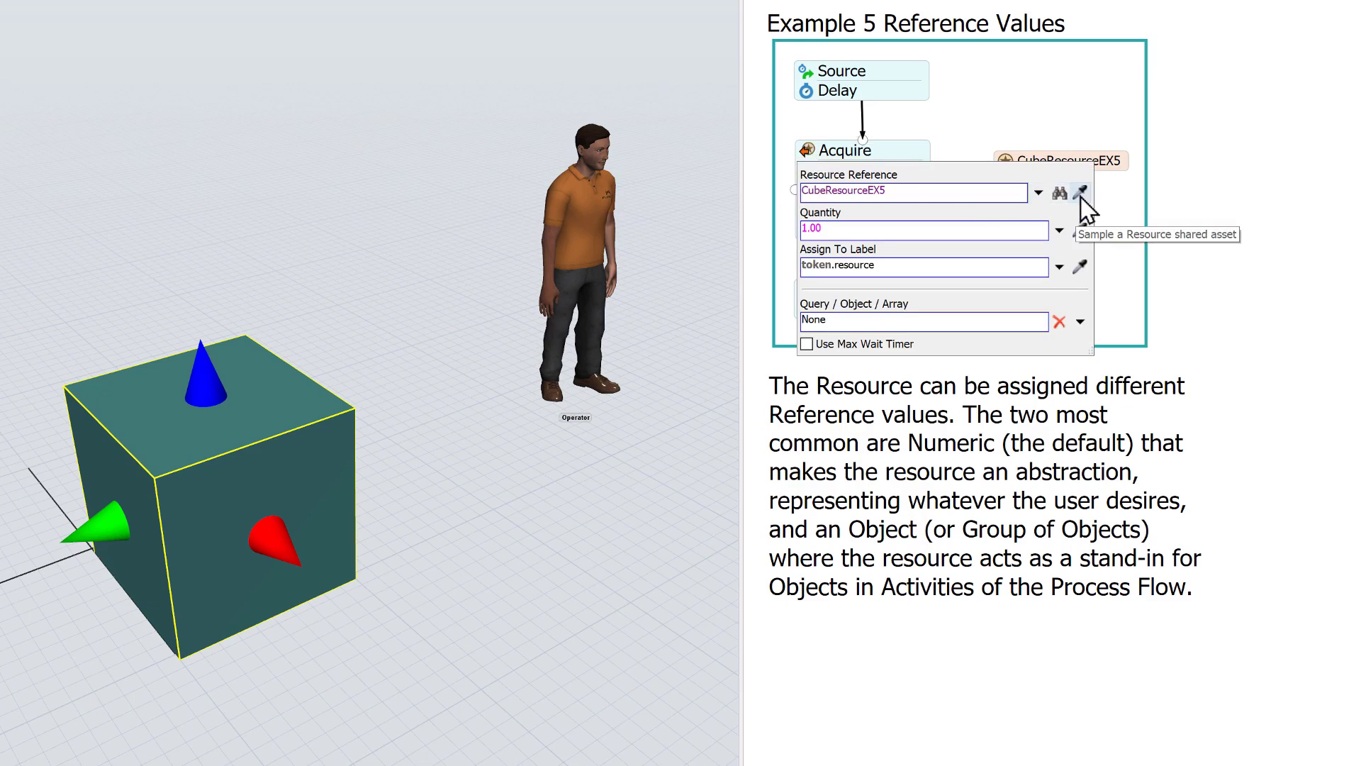
click(1123, 171)
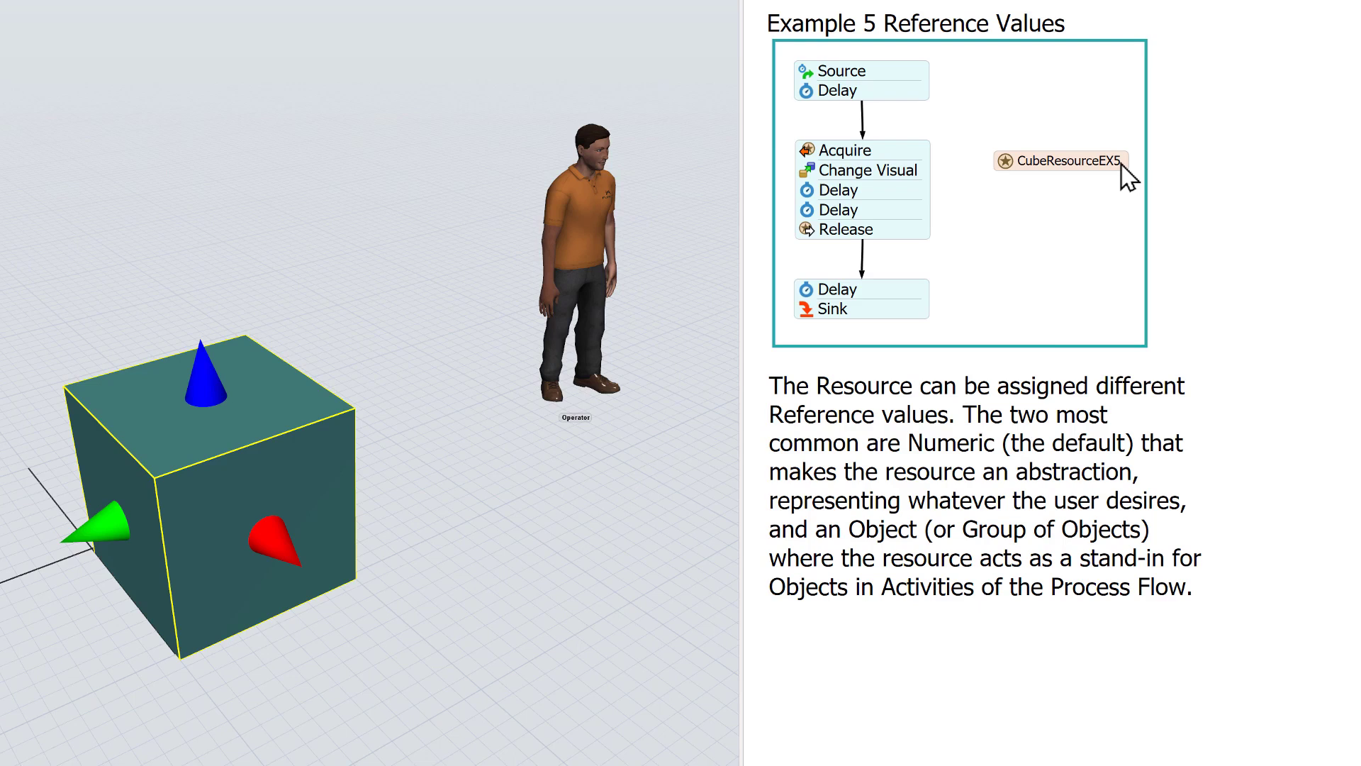
click(1121, 167)
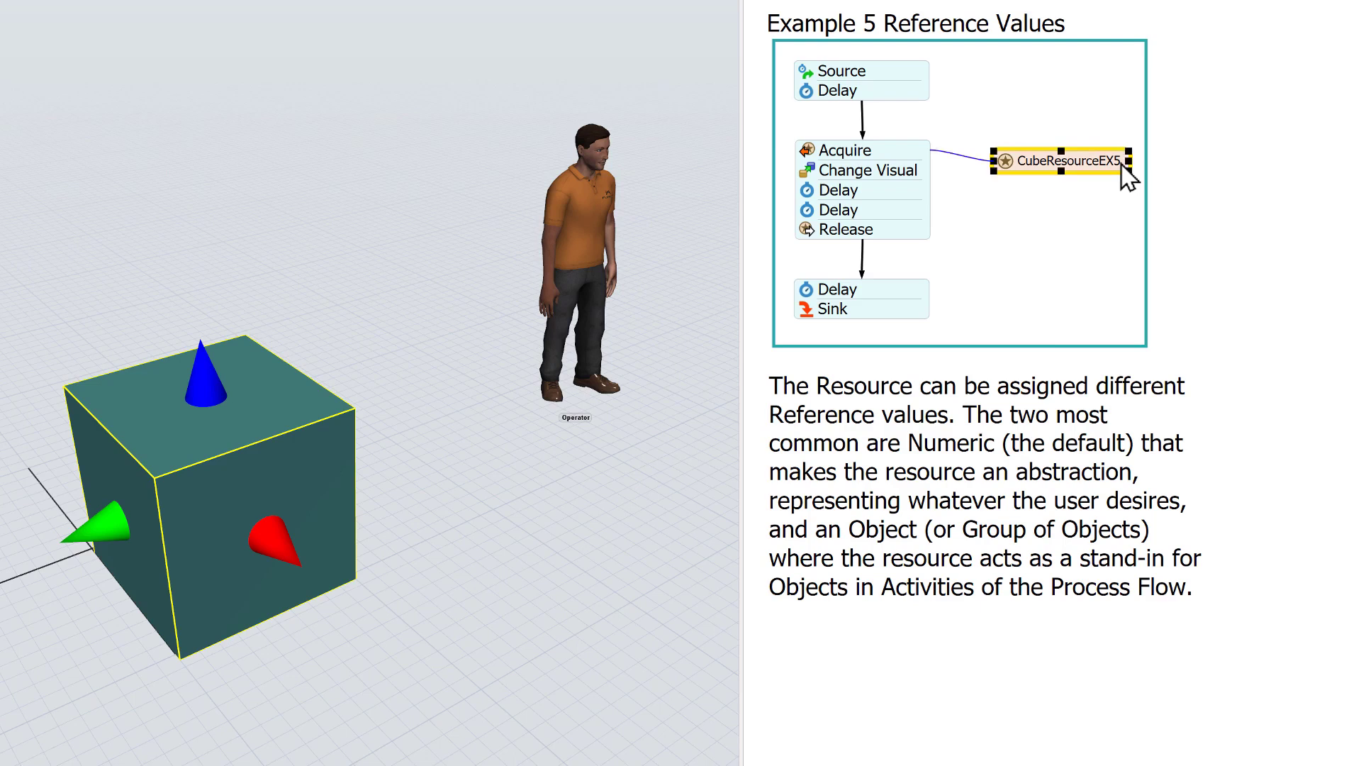
click(809, 151)
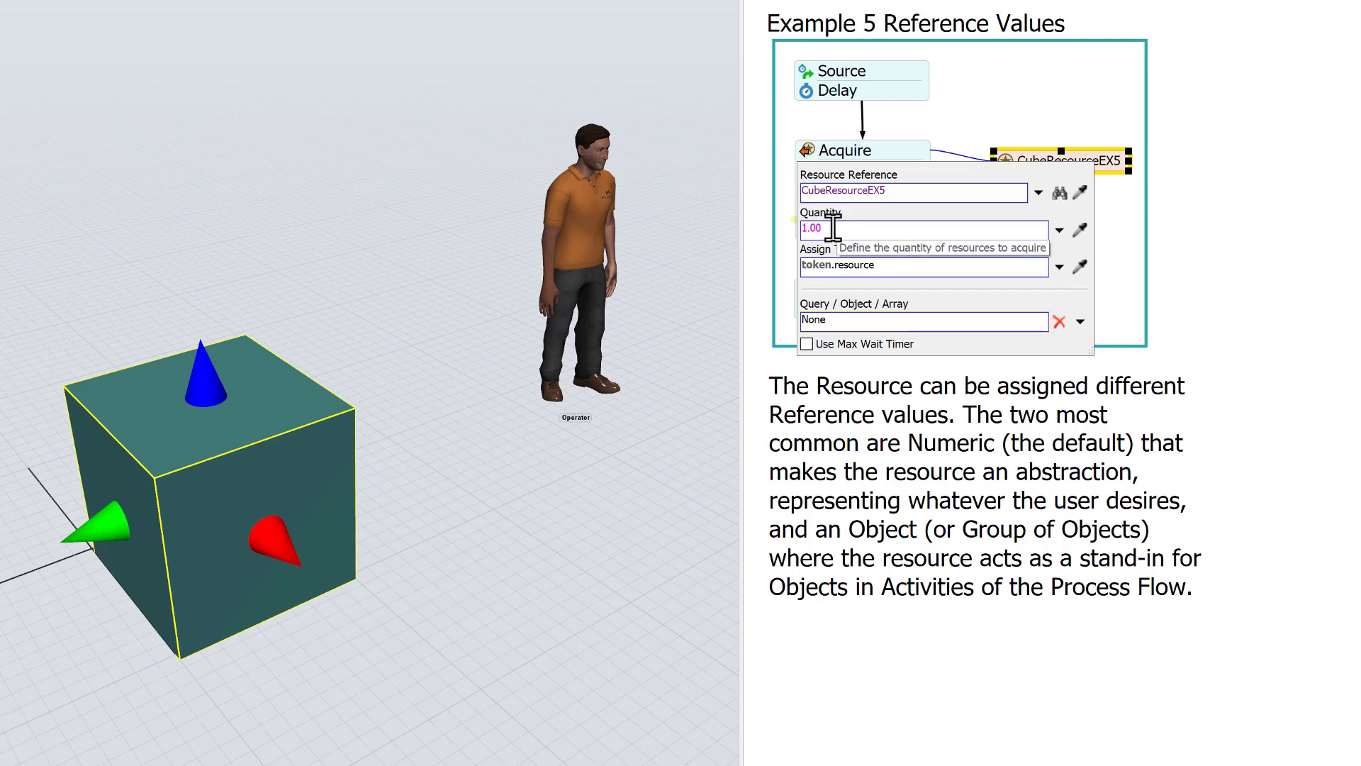
drag(833, 227, 789, 218)
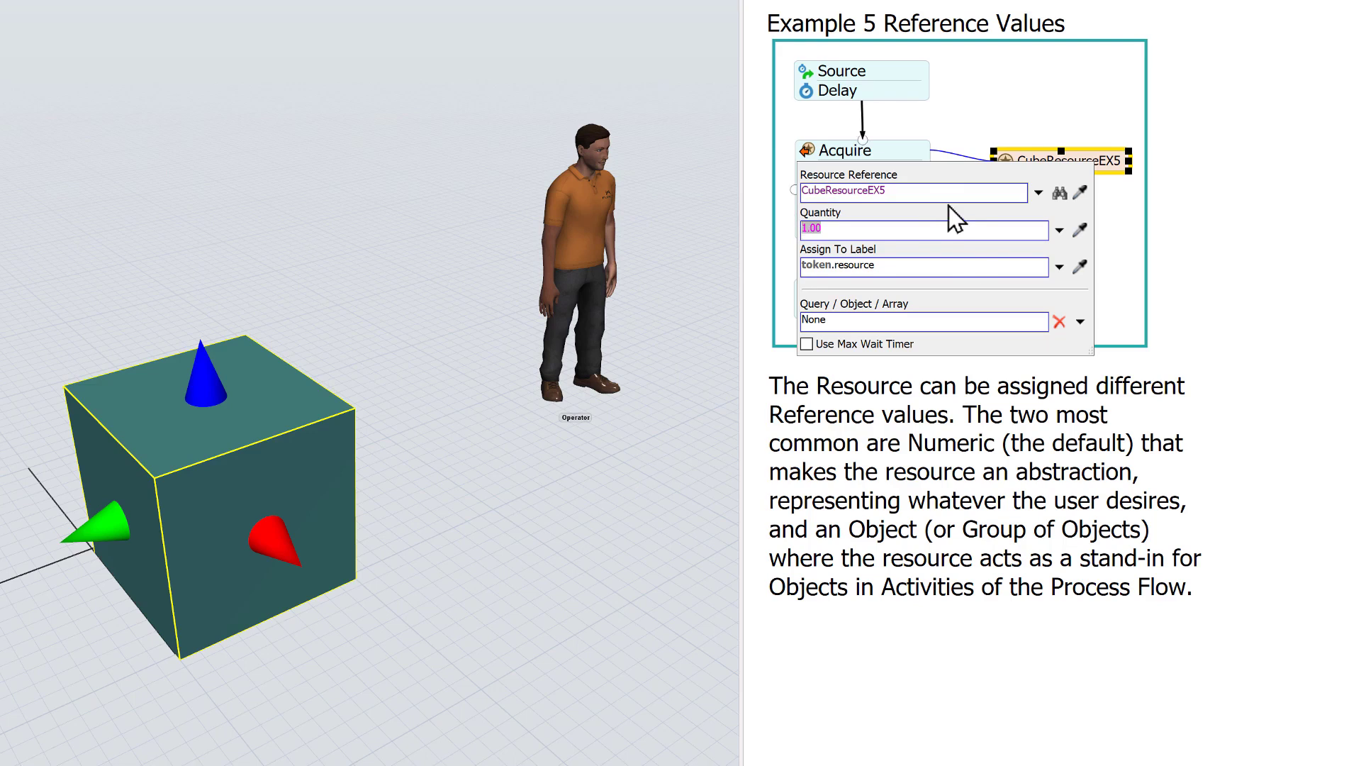
drag(876, 266, 791, 266)
click(975, 129)
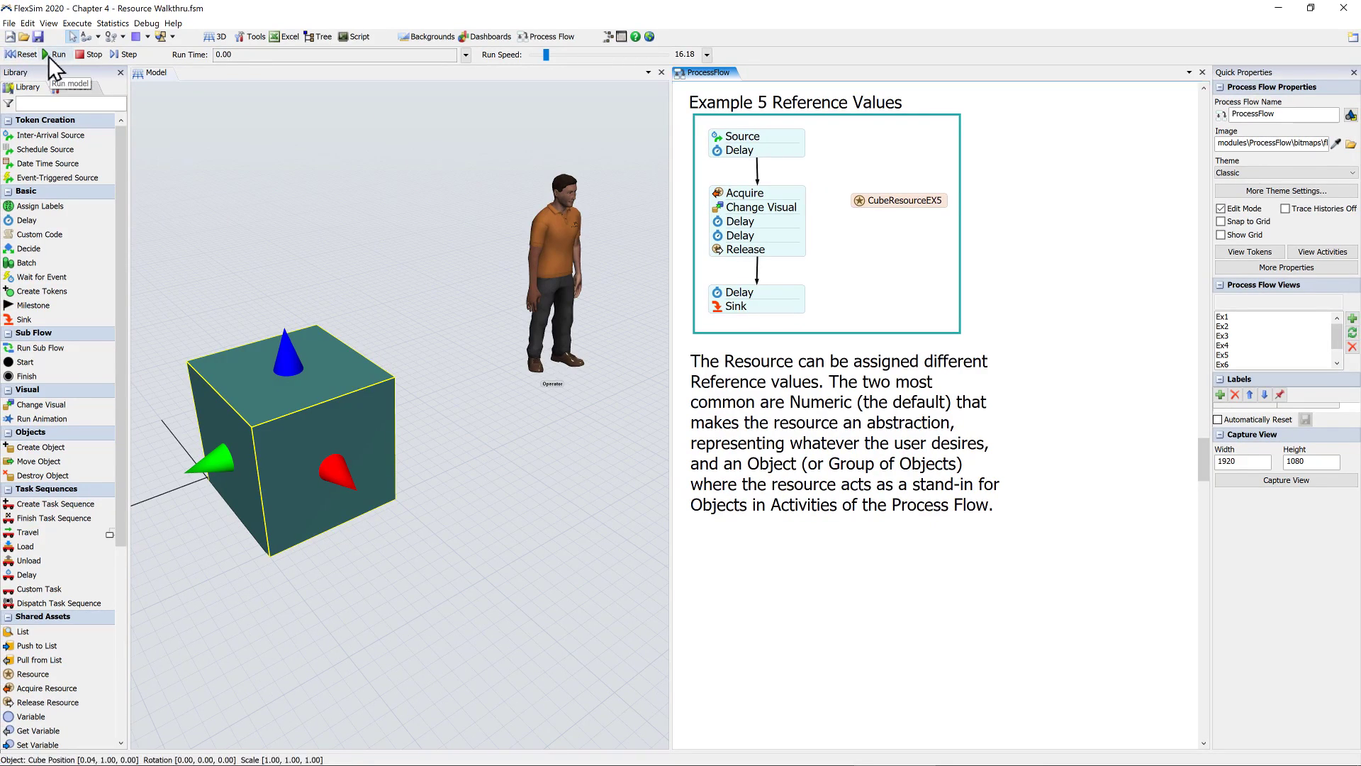
Run the Example 5 model, stop it, and inspect the resource label of the token in the second Delay
click(50, 56)
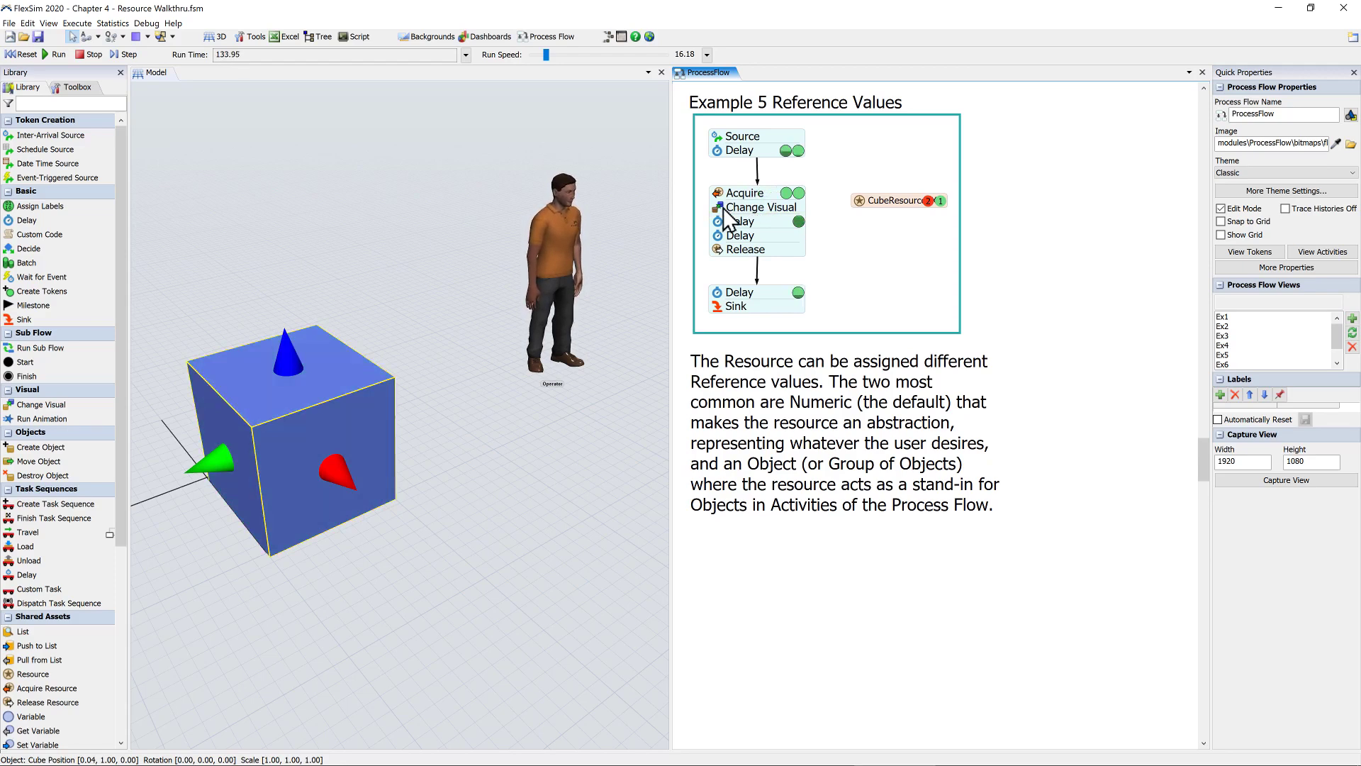
mouse_move(723, 207)
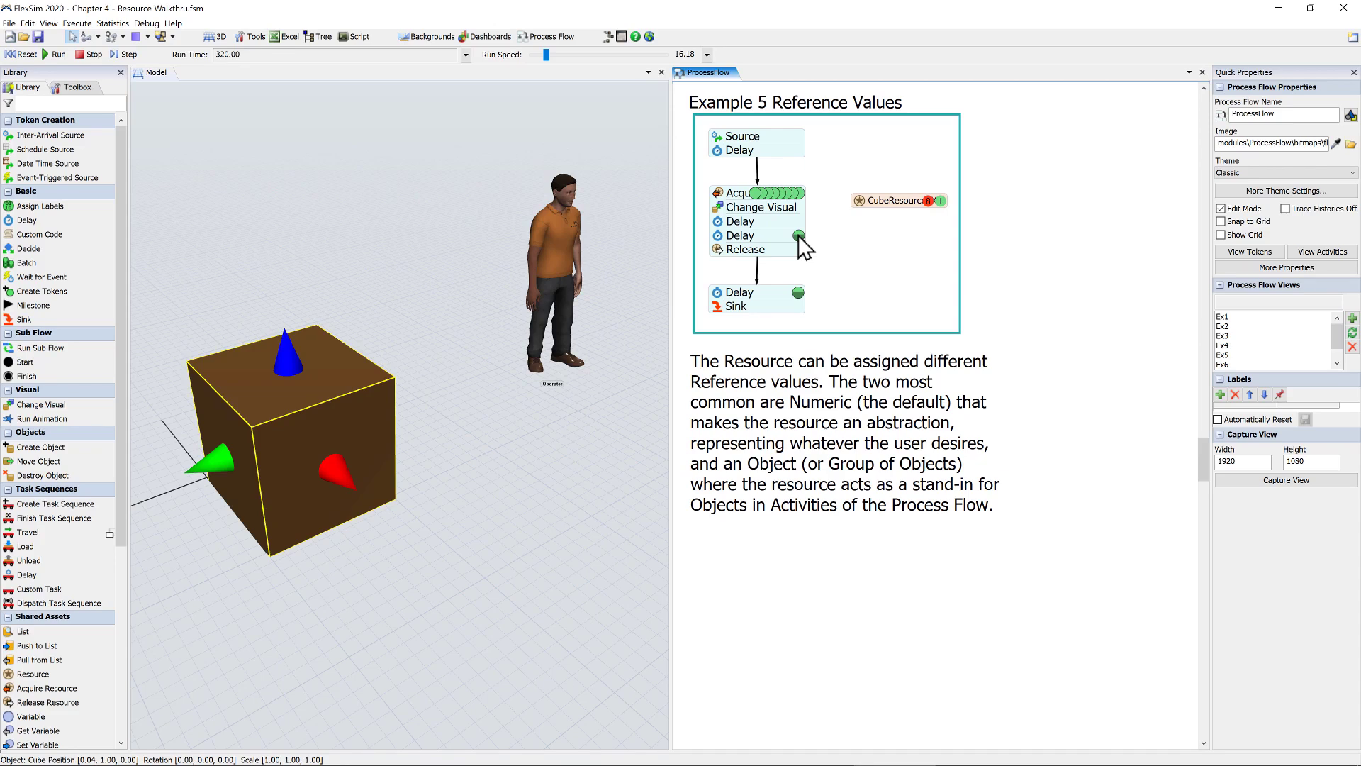
click(799, 237)
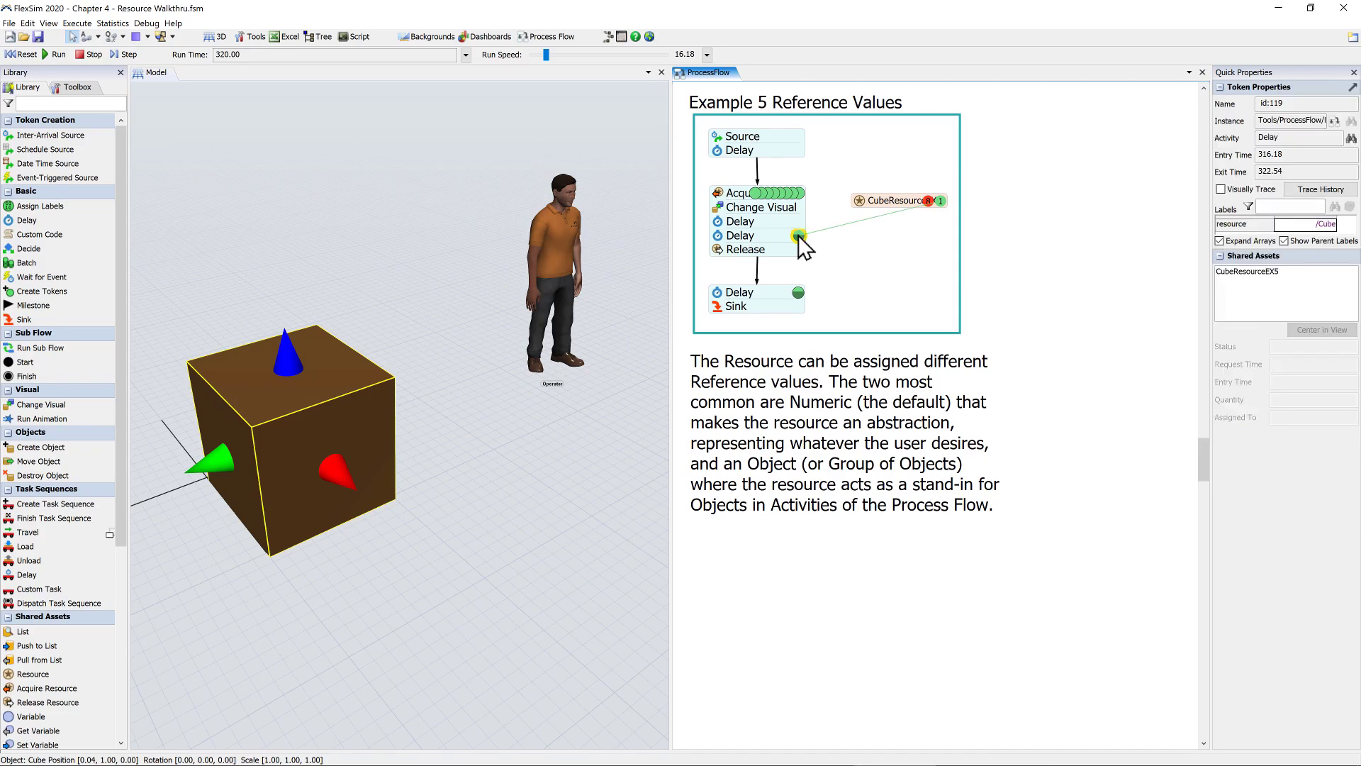
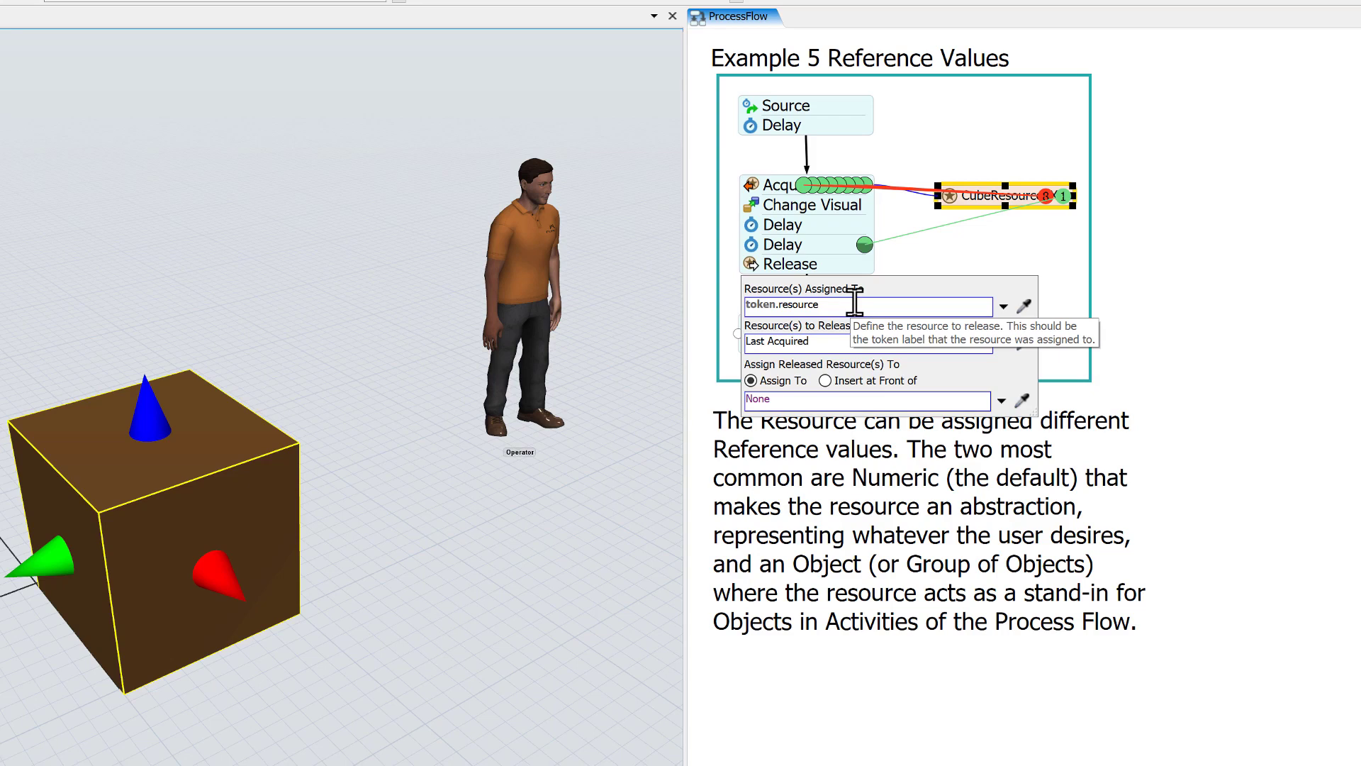
Review the Resource(s) Assigned To and Resource(s) to Release properties of Example 5's Release activity
drag(855, 304, 738, 304)
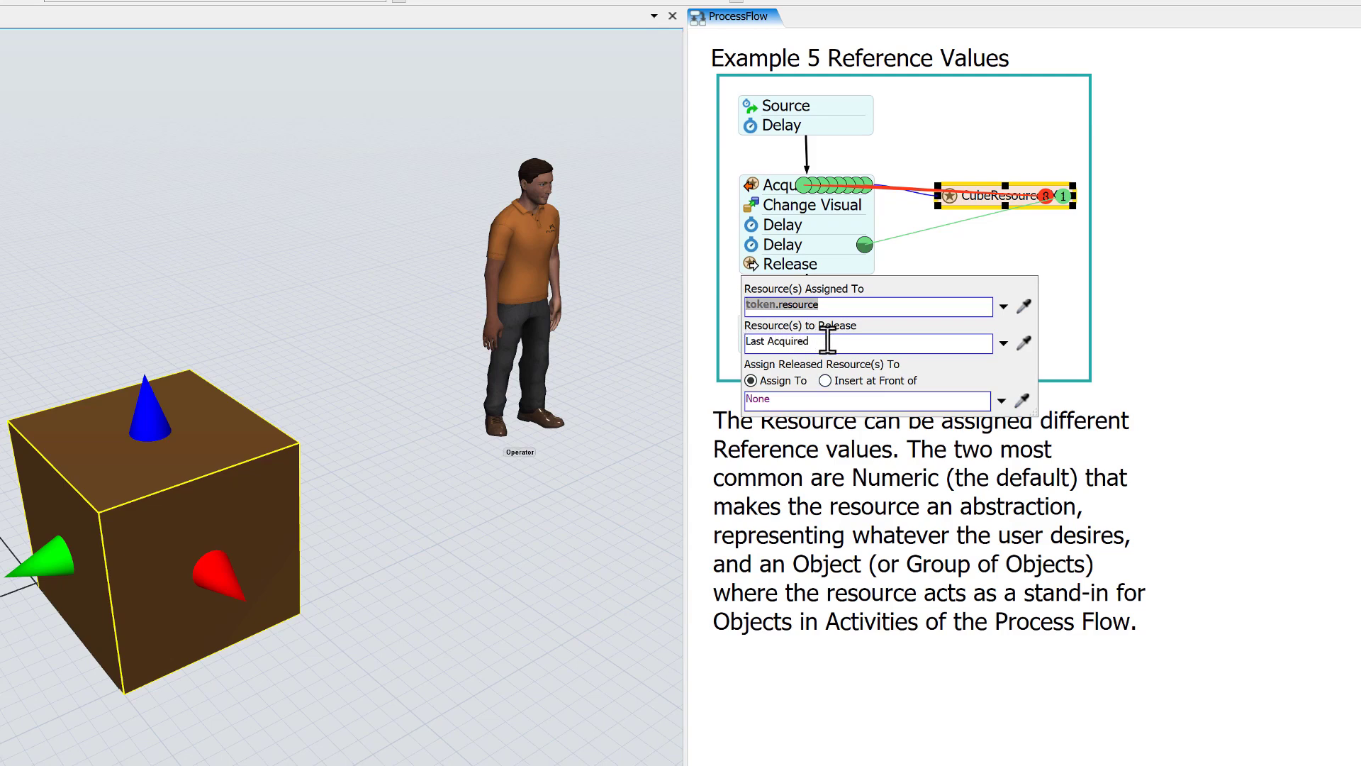
drag(823, 341, 739, 341)
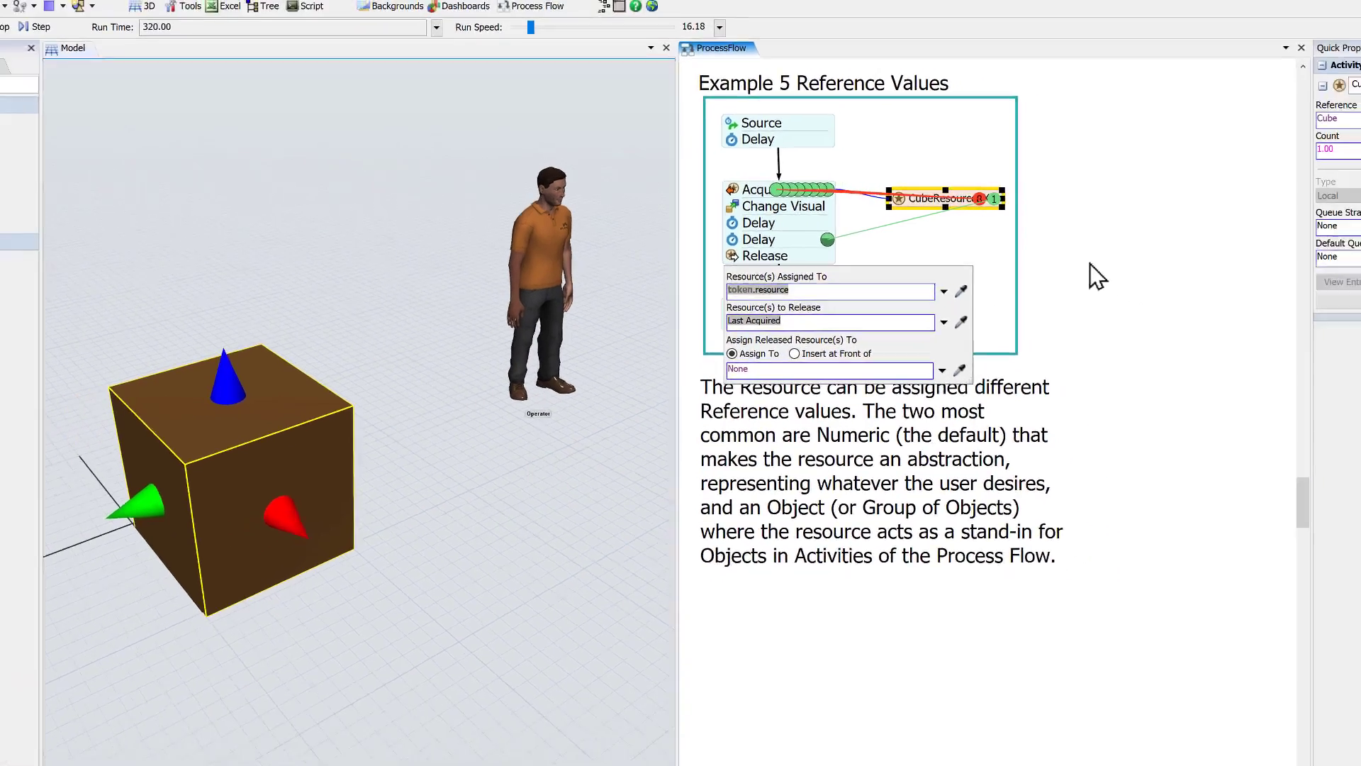
click(1090, 263)
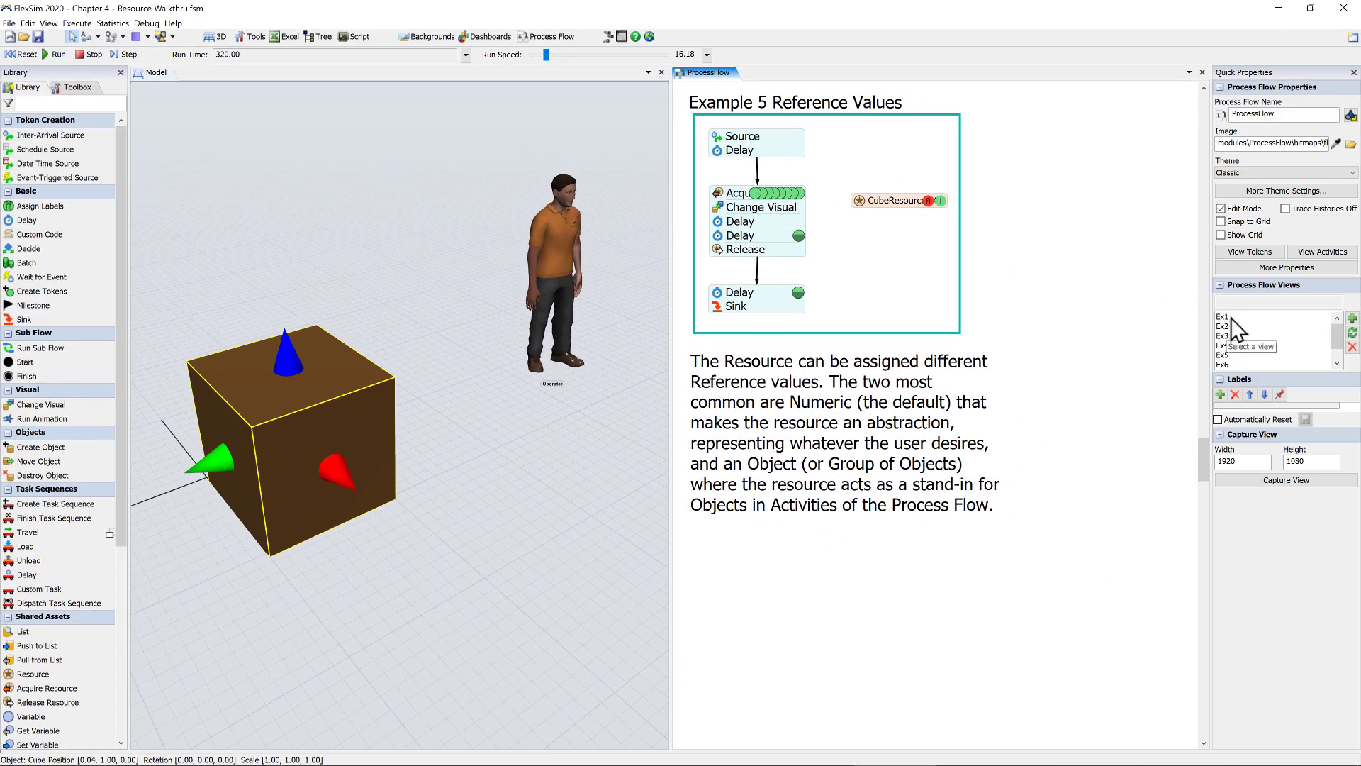
Show the Ex3 view and review its Release activity's assigned label and the available Resource(s) to Release options
click(1226, 336)
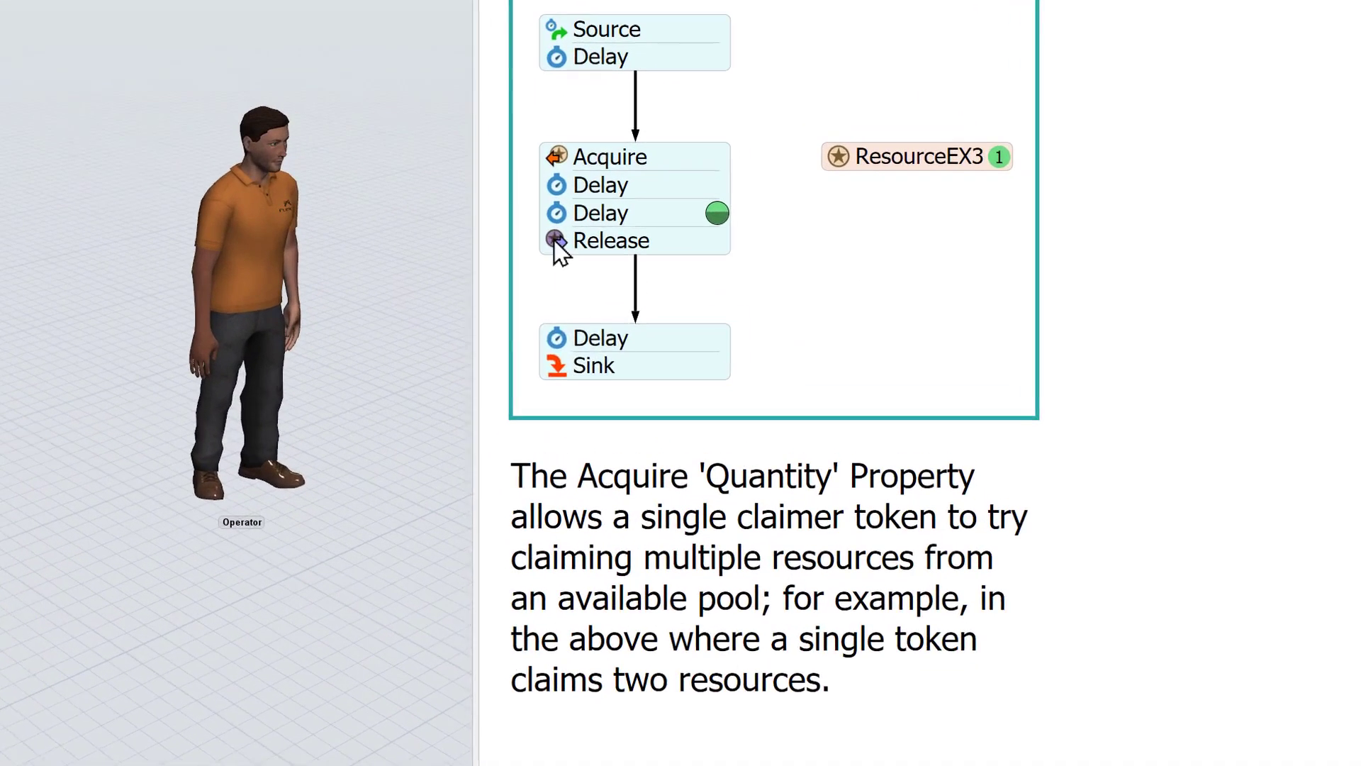
click(712, 244)
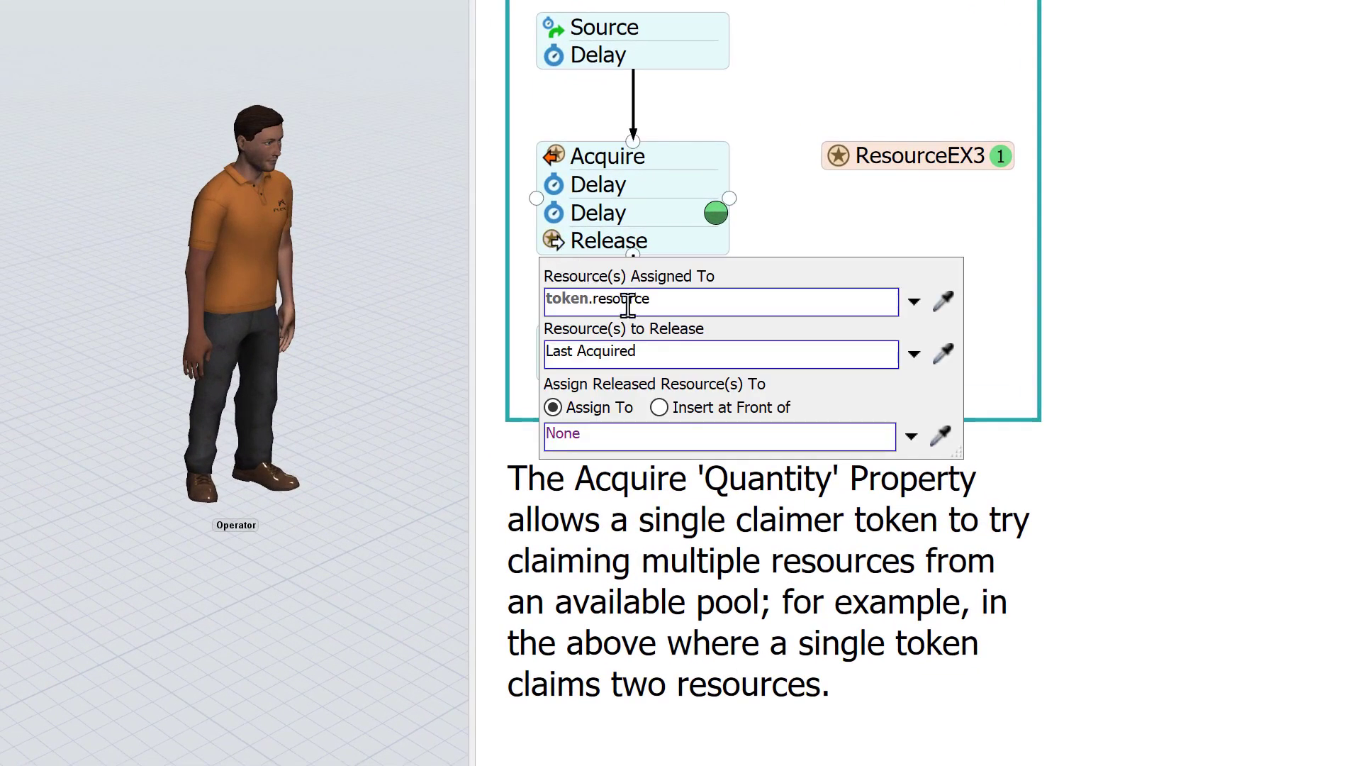
drag(708, 349, 522, 334)
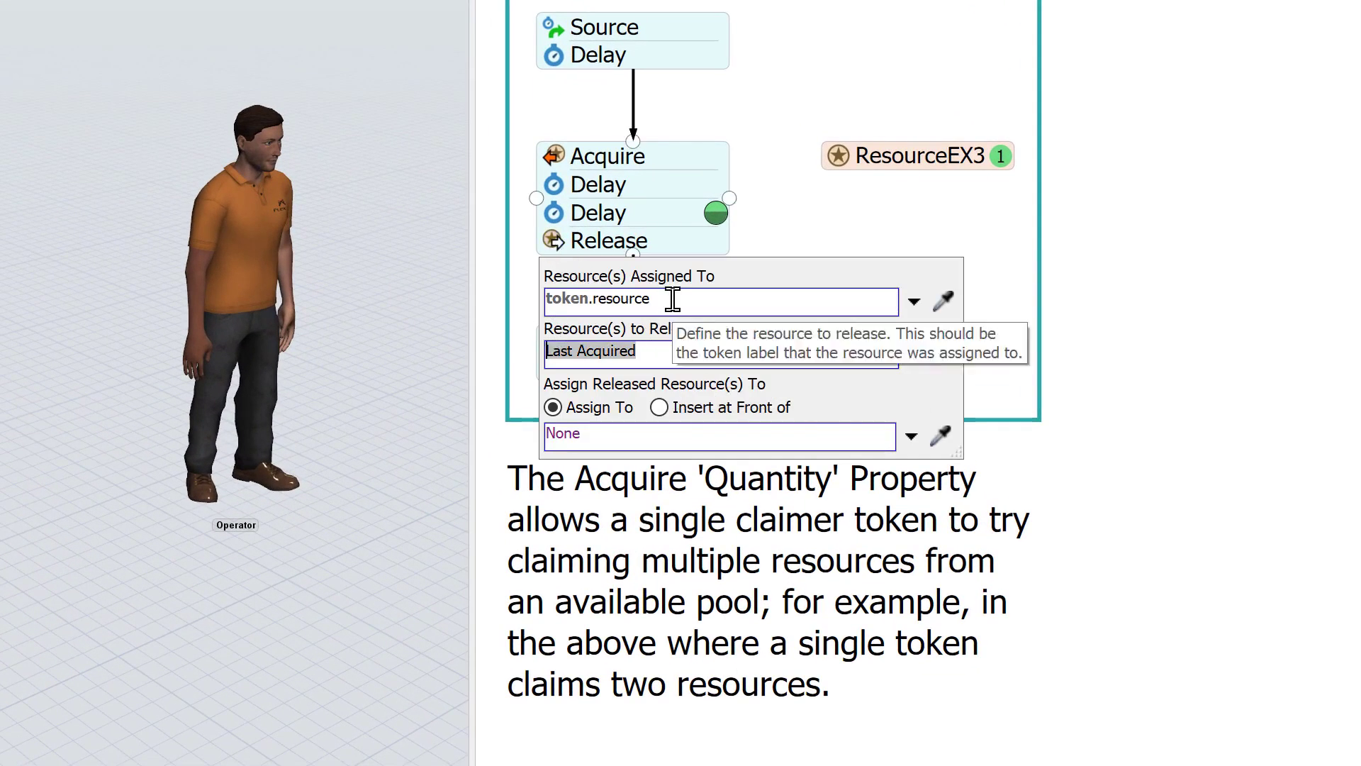
drag(672, 298, 539, 296)
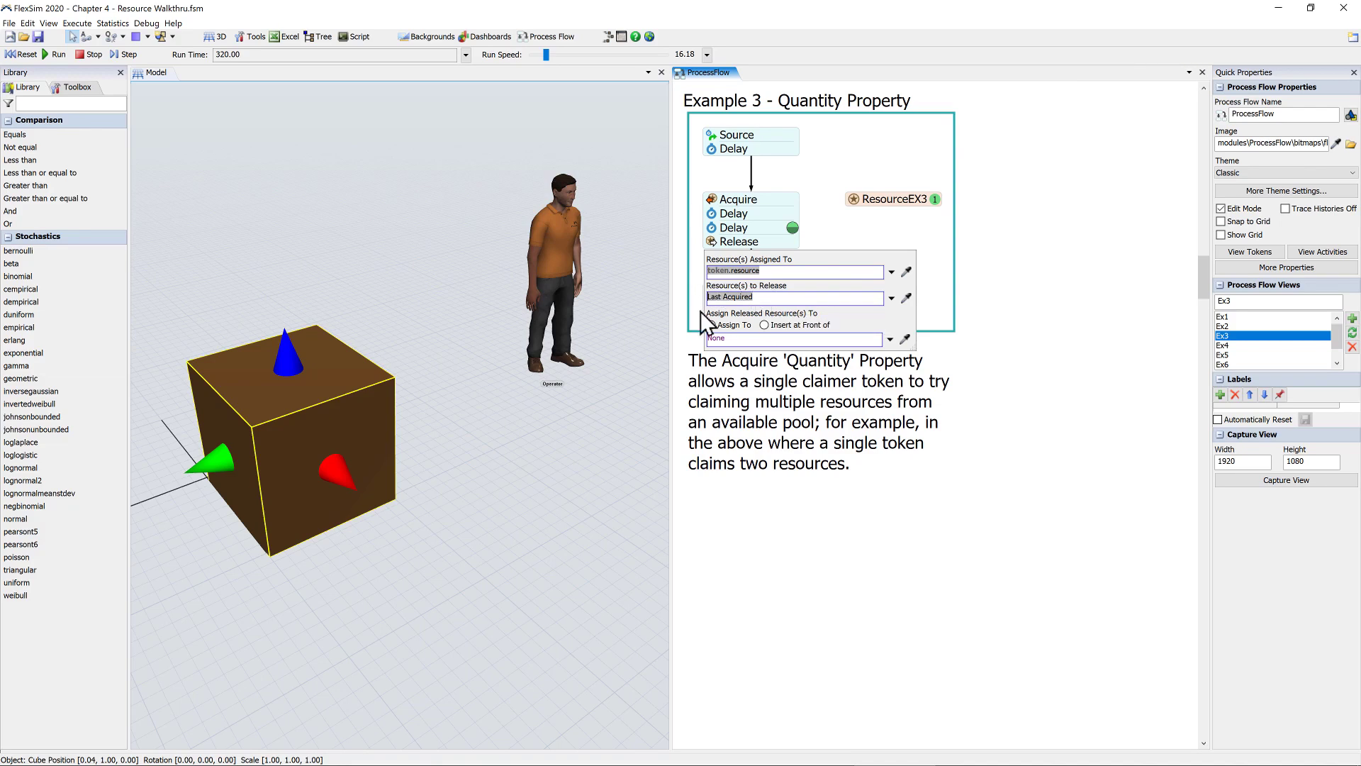
click(890, 299)
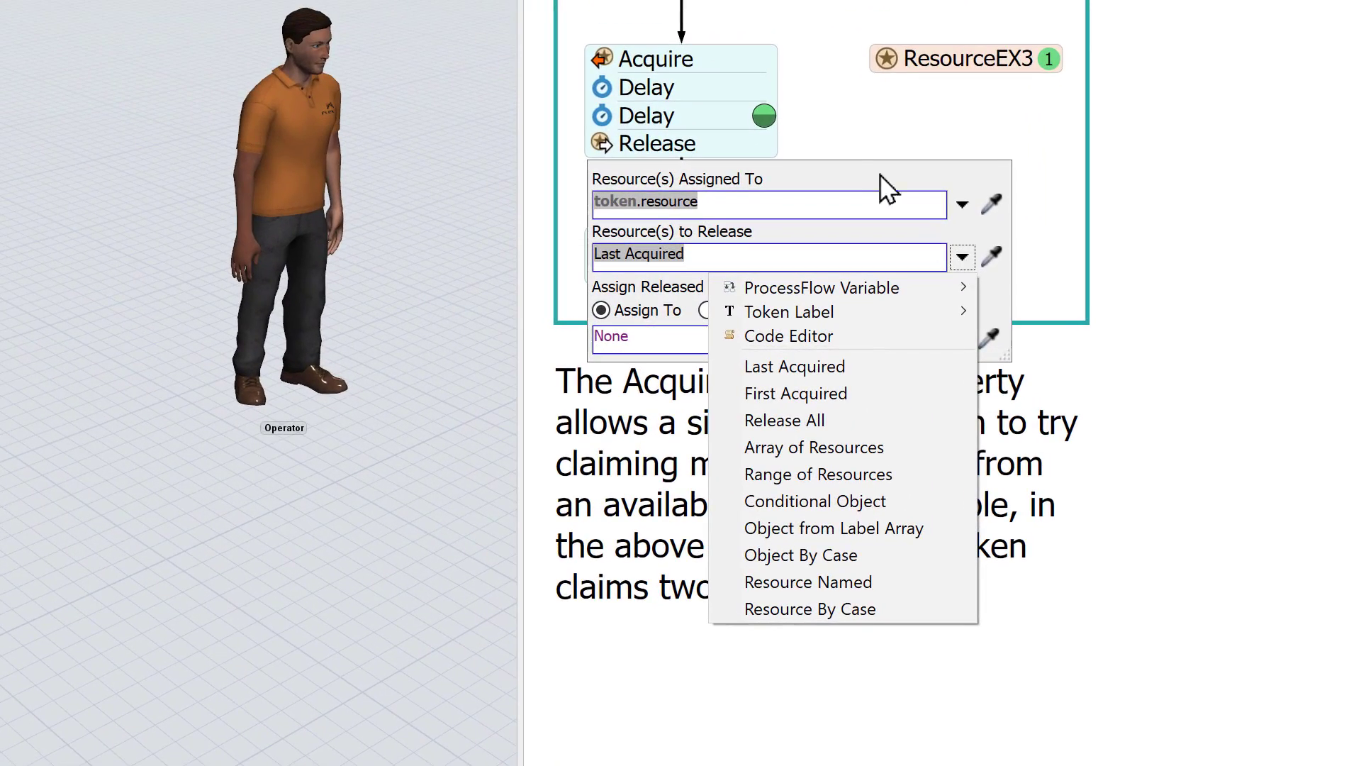
click(819, 113)
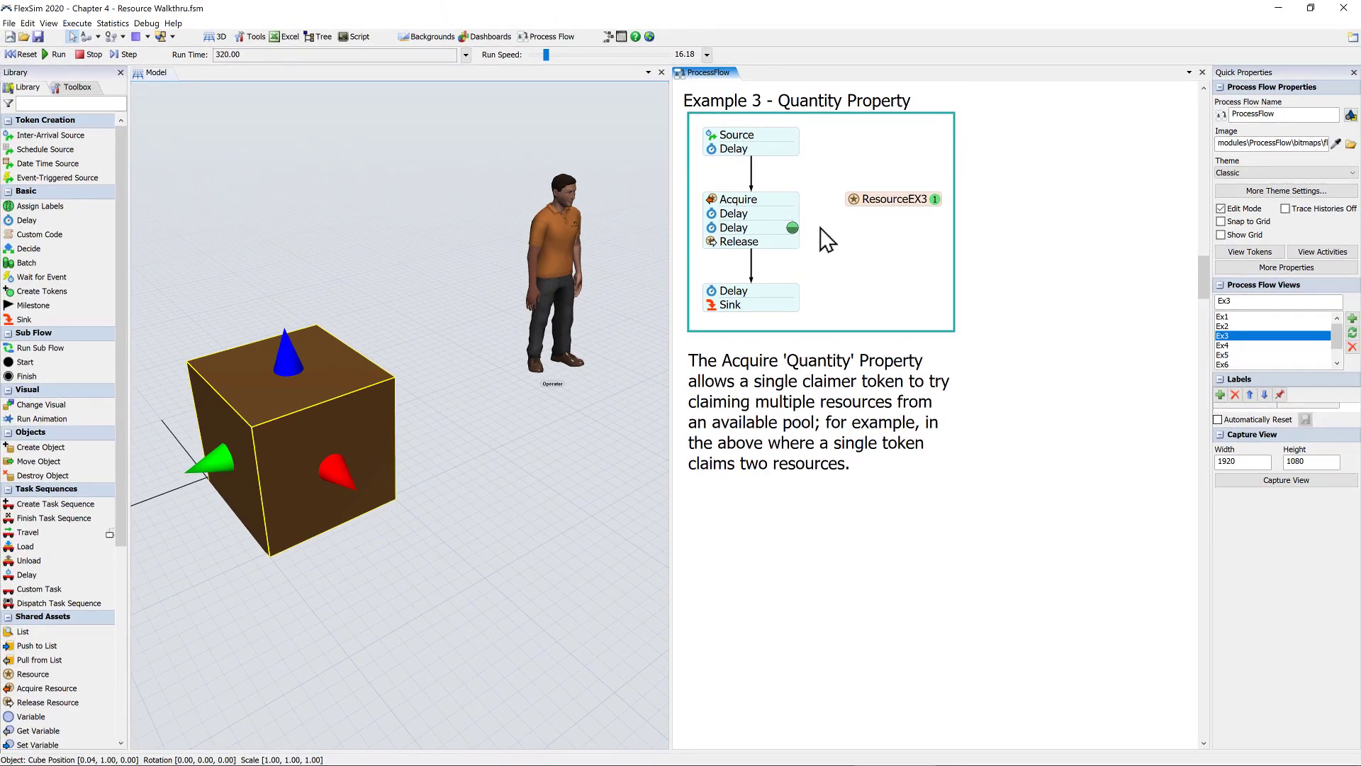
Show the Ex5 process flow view and reset the model
click(1223, 345)
click(1224, 354)
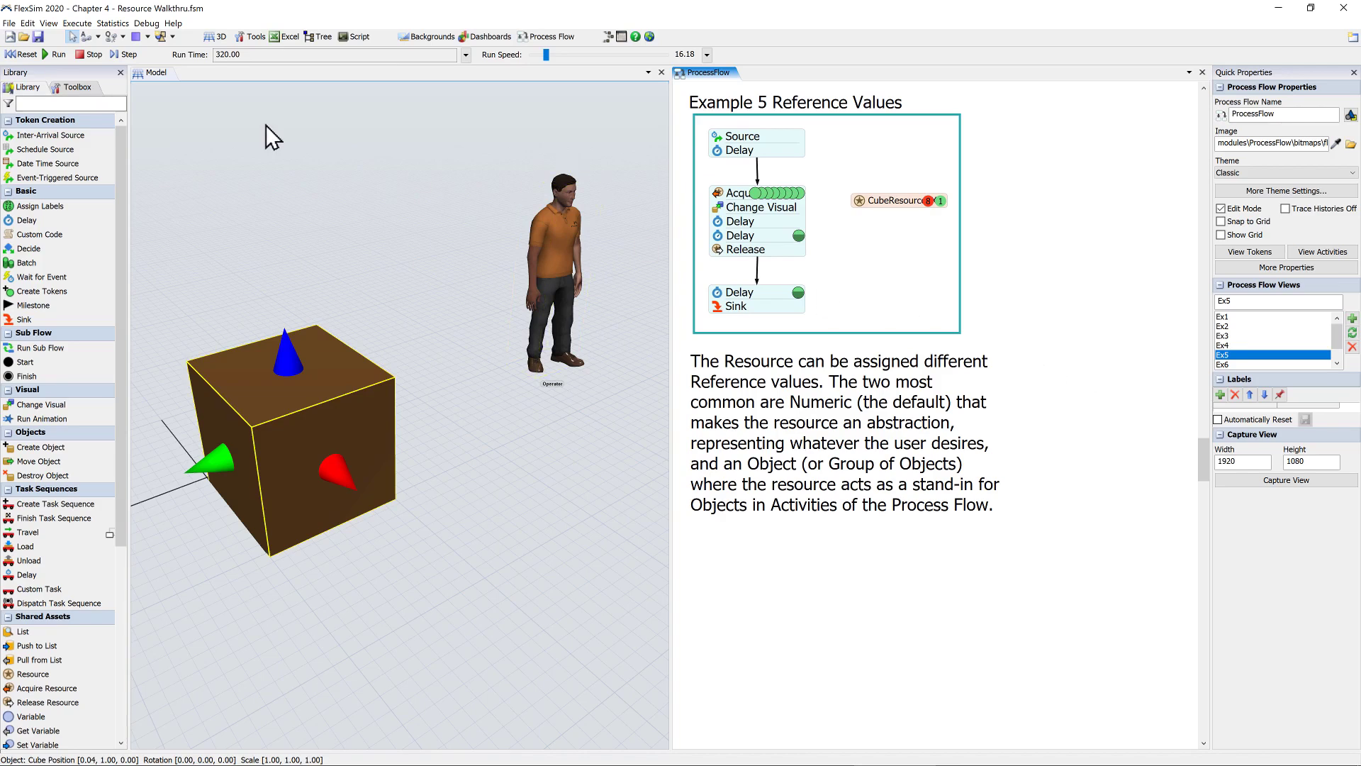
click(25, 55)
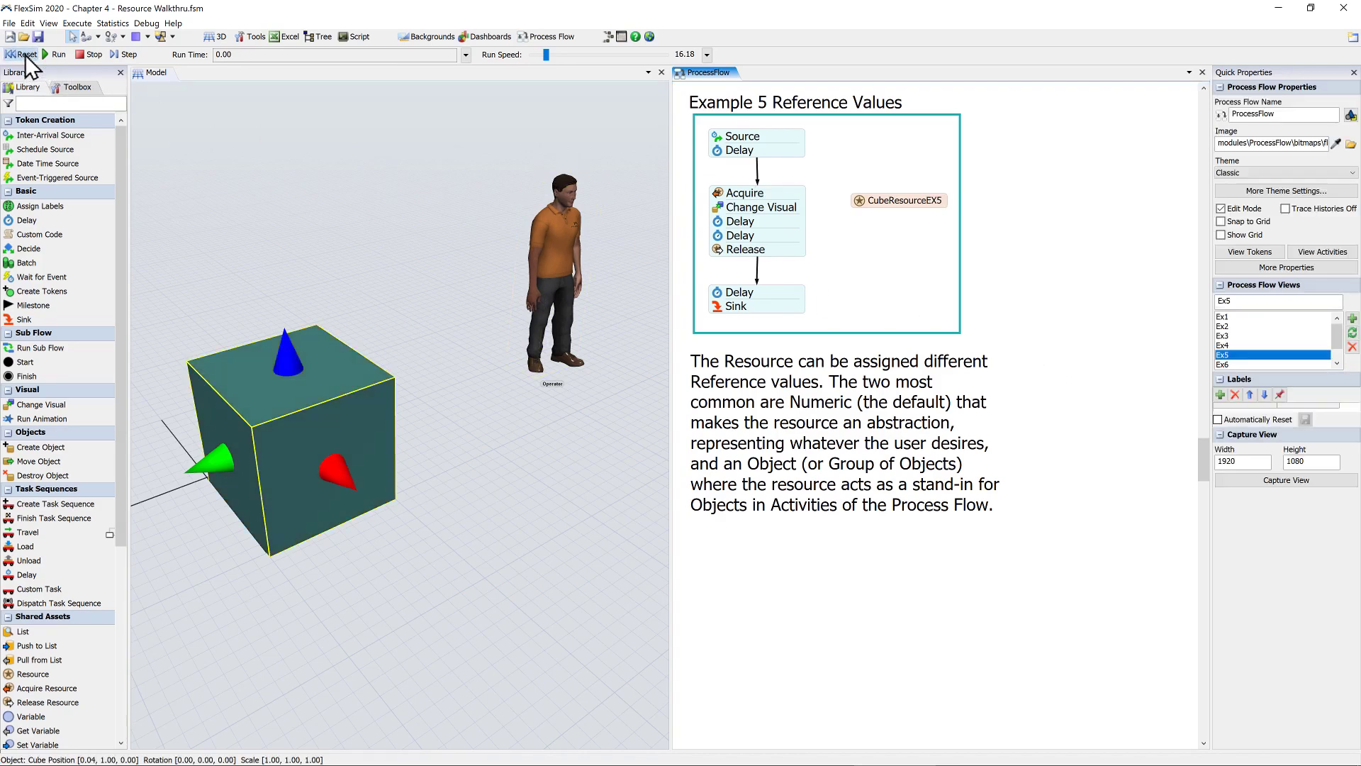
Review the Cube's On Reset trigger, including its Set Object Color settings, and close the Cube's properties
click(334, 383)
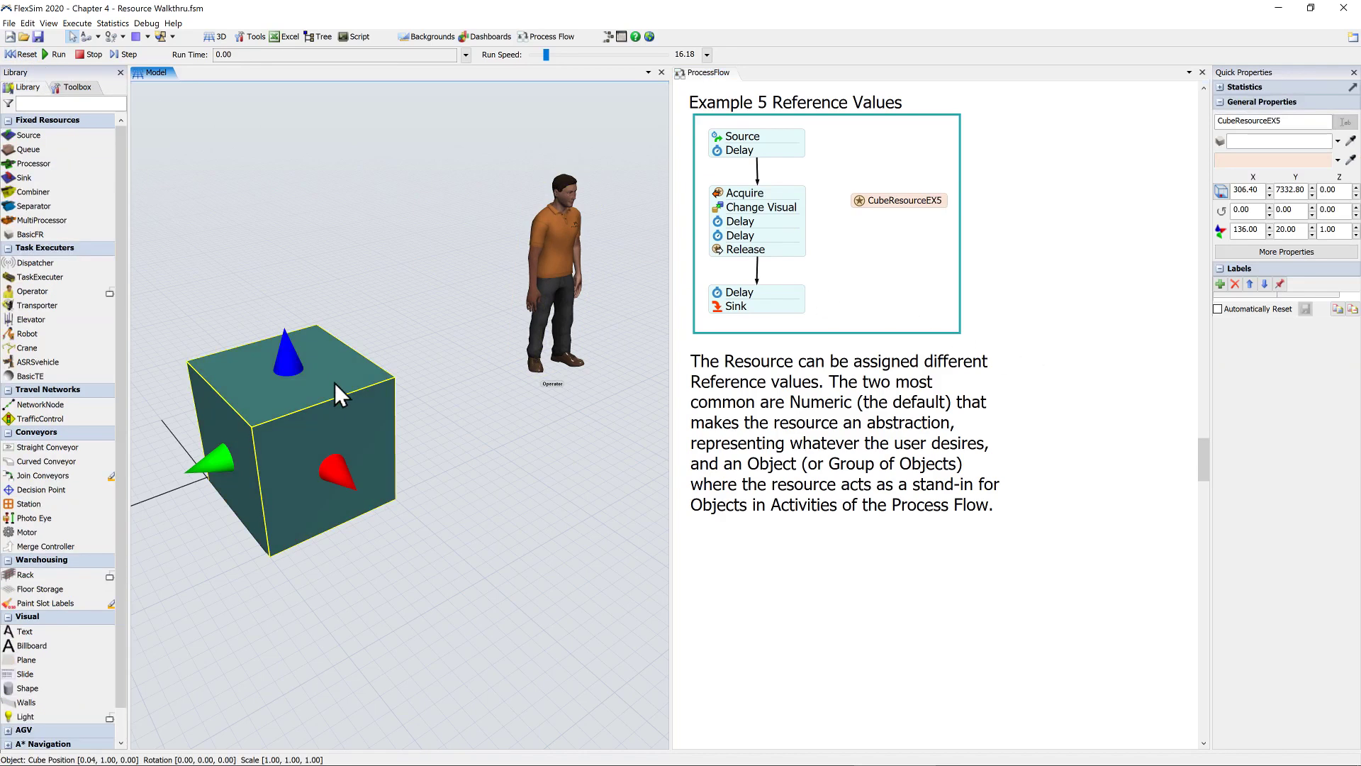
double_click(334, 383)
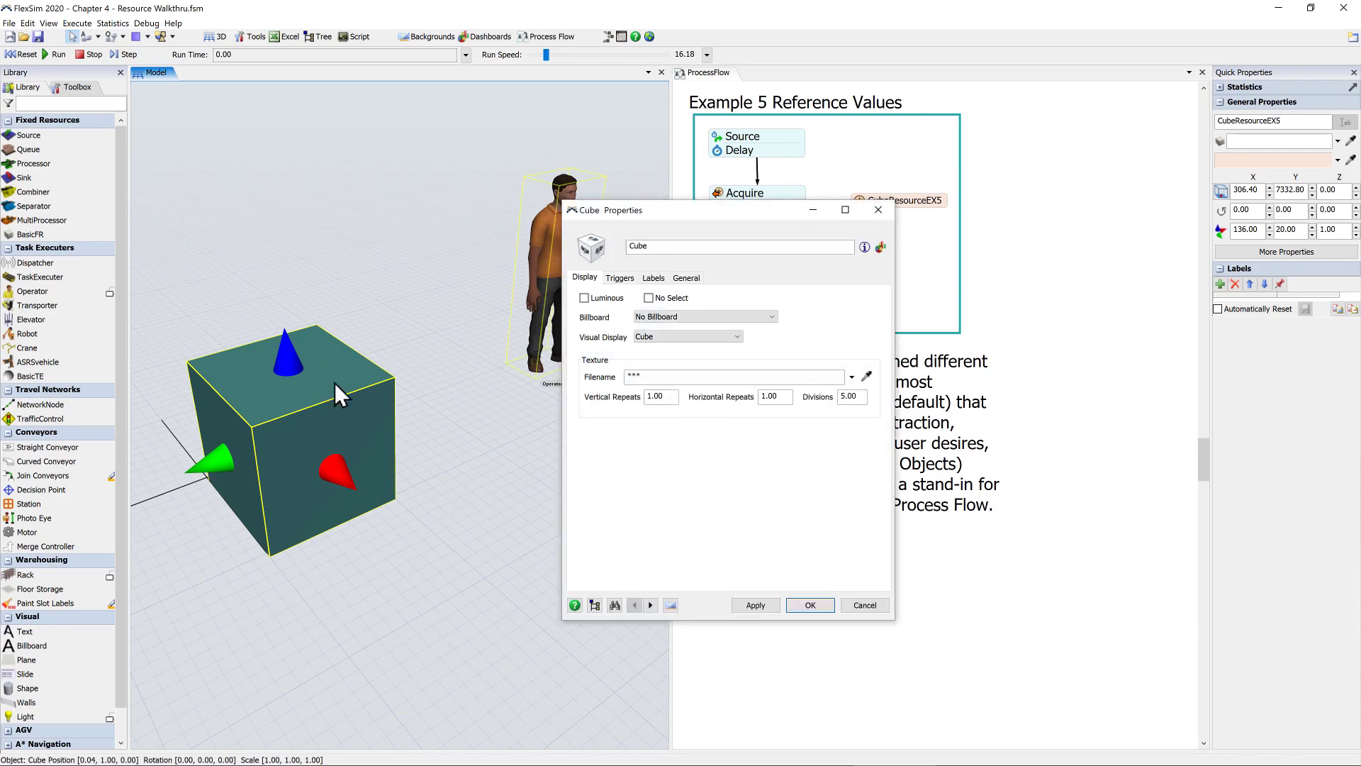
click(624, 279)
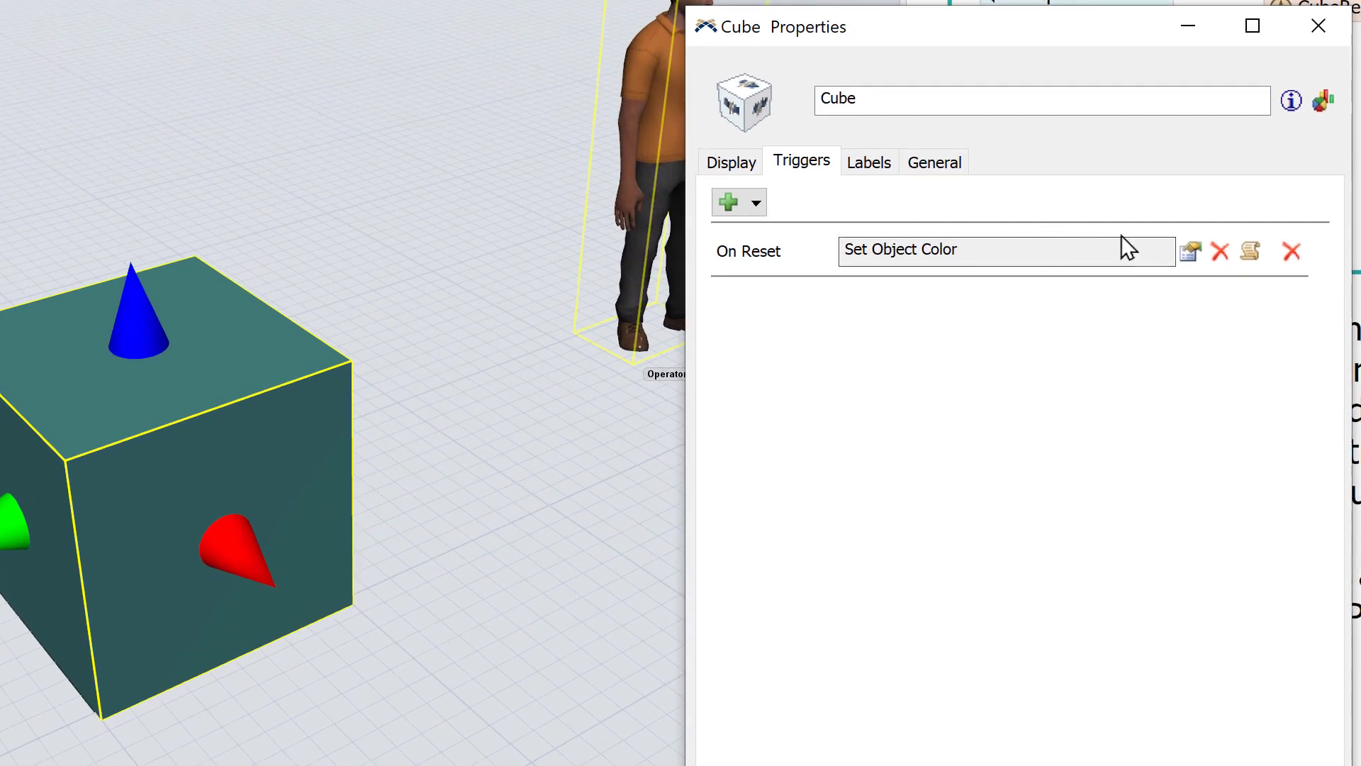
click(1190, 252)
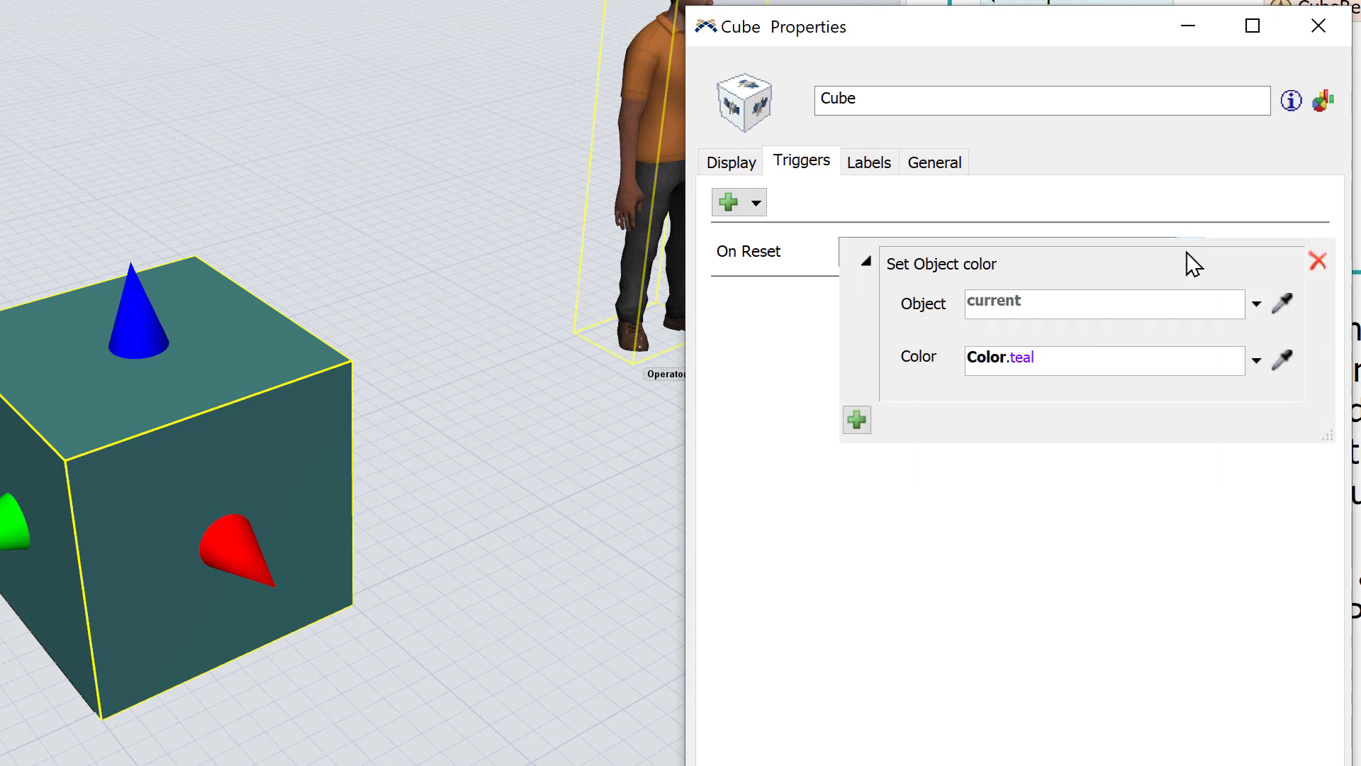
drag(1035, 357, 920, 355)
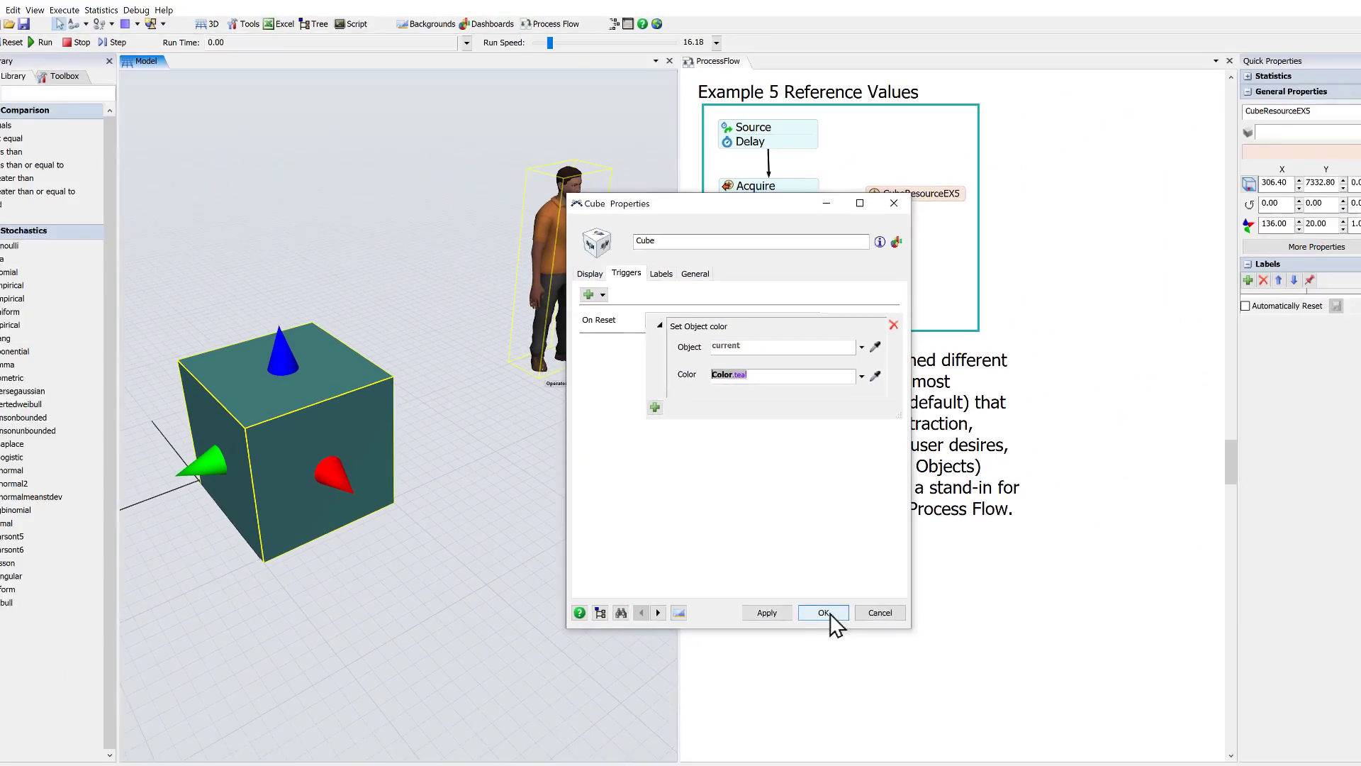
click(817, 607)
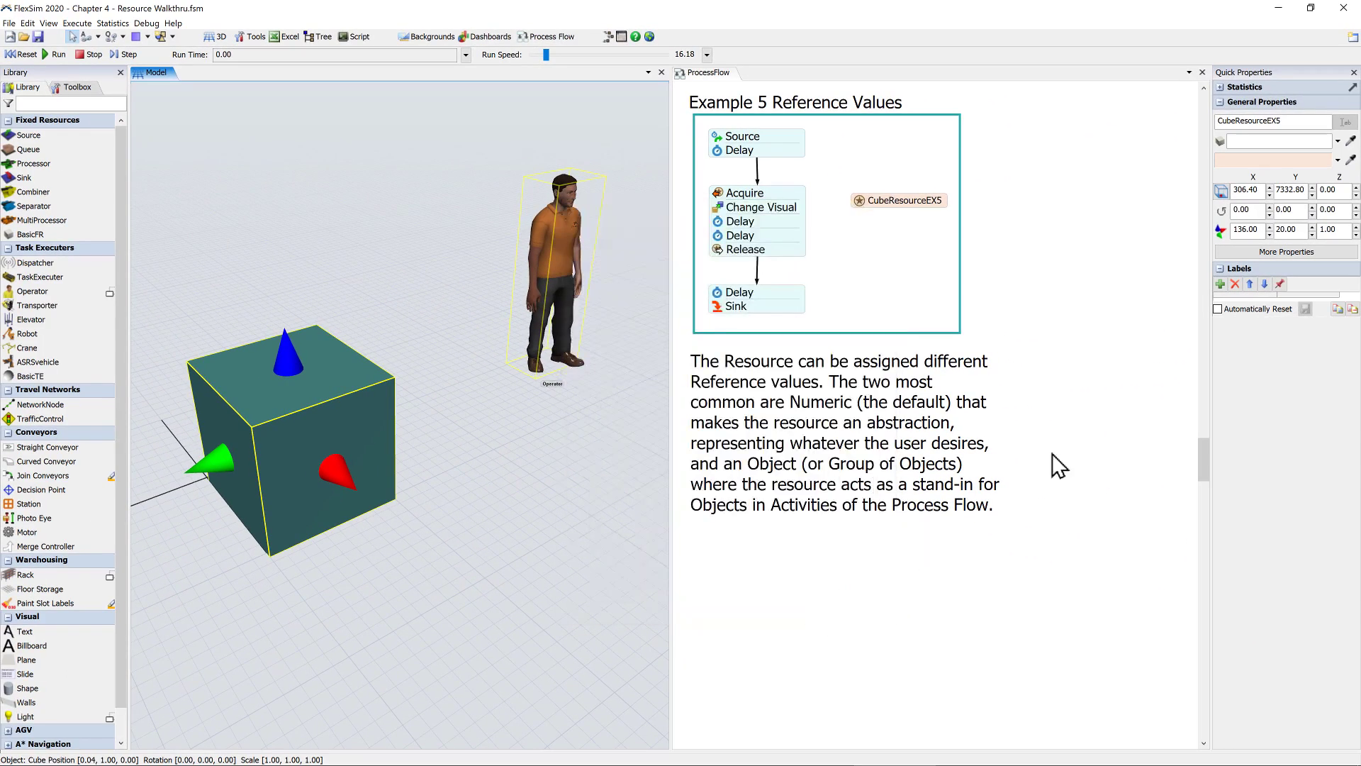
click(1073, 440)
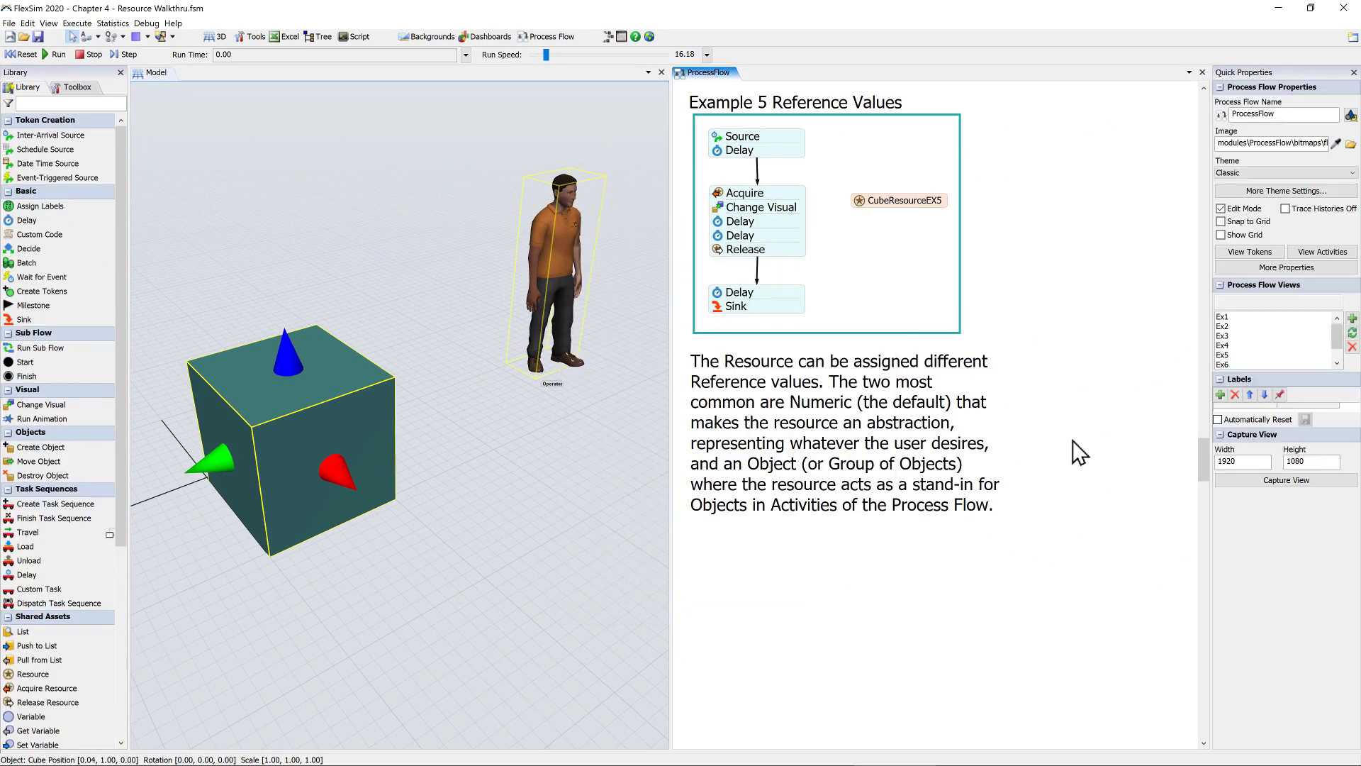
Show the Ex6 view and review the Reference and Count properties of CubeResourceEX6 and OperatorResourceEX6
click(1225, 364)
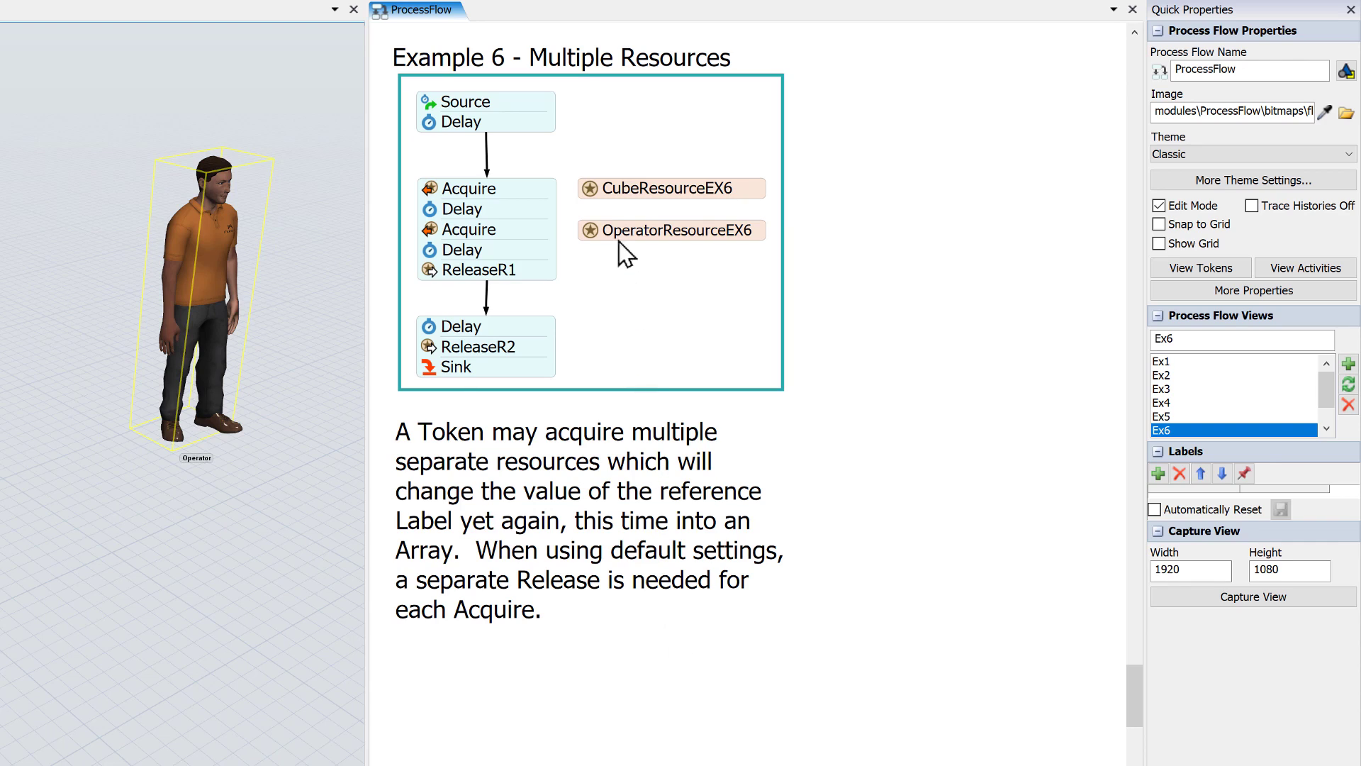
click(613, 190)
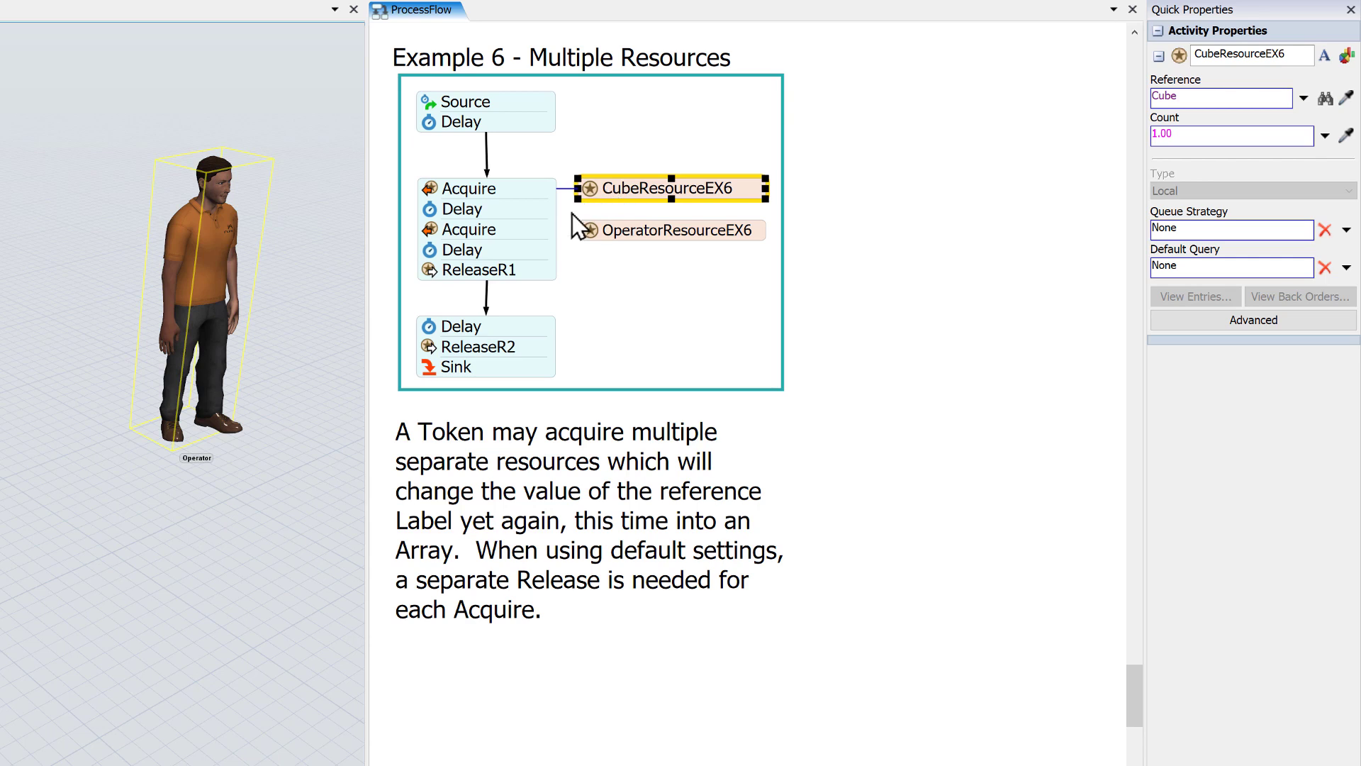
double_click(592, 230)
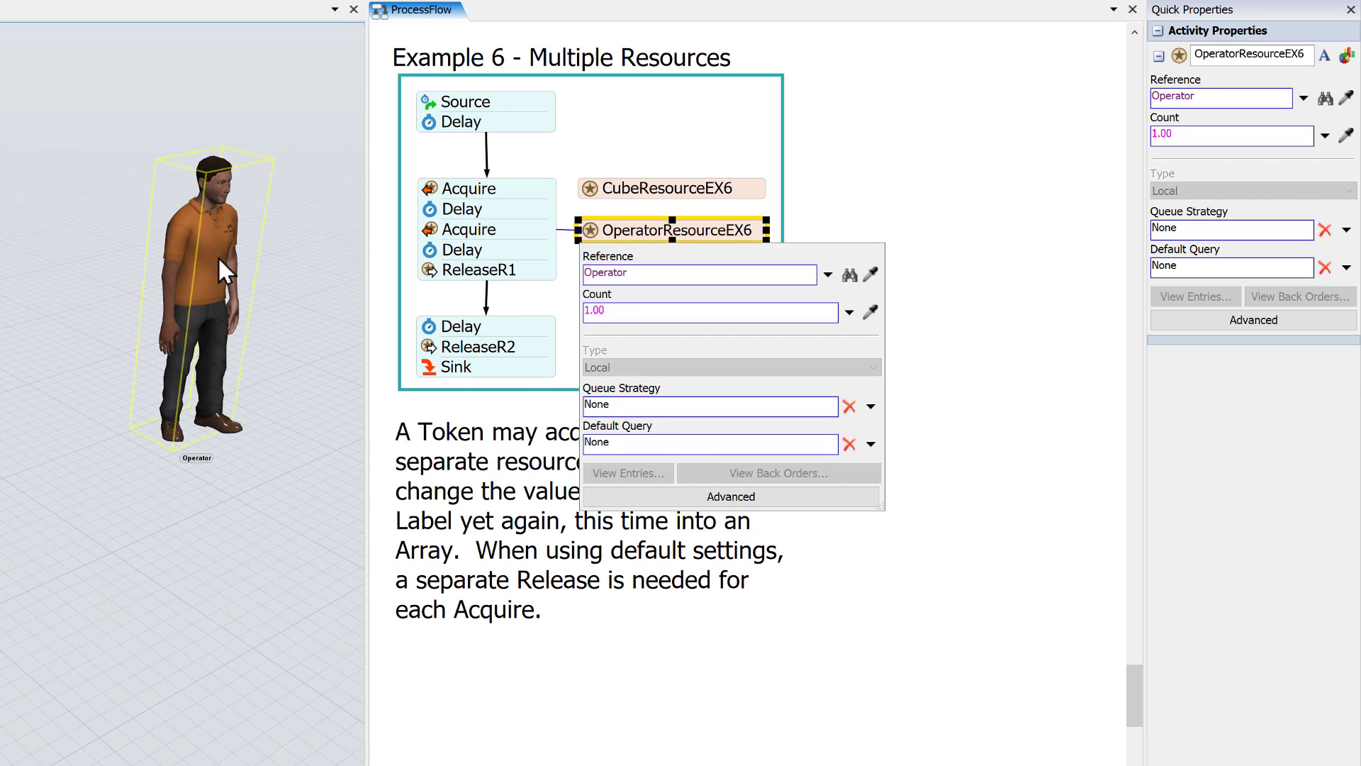
click(568, 207)
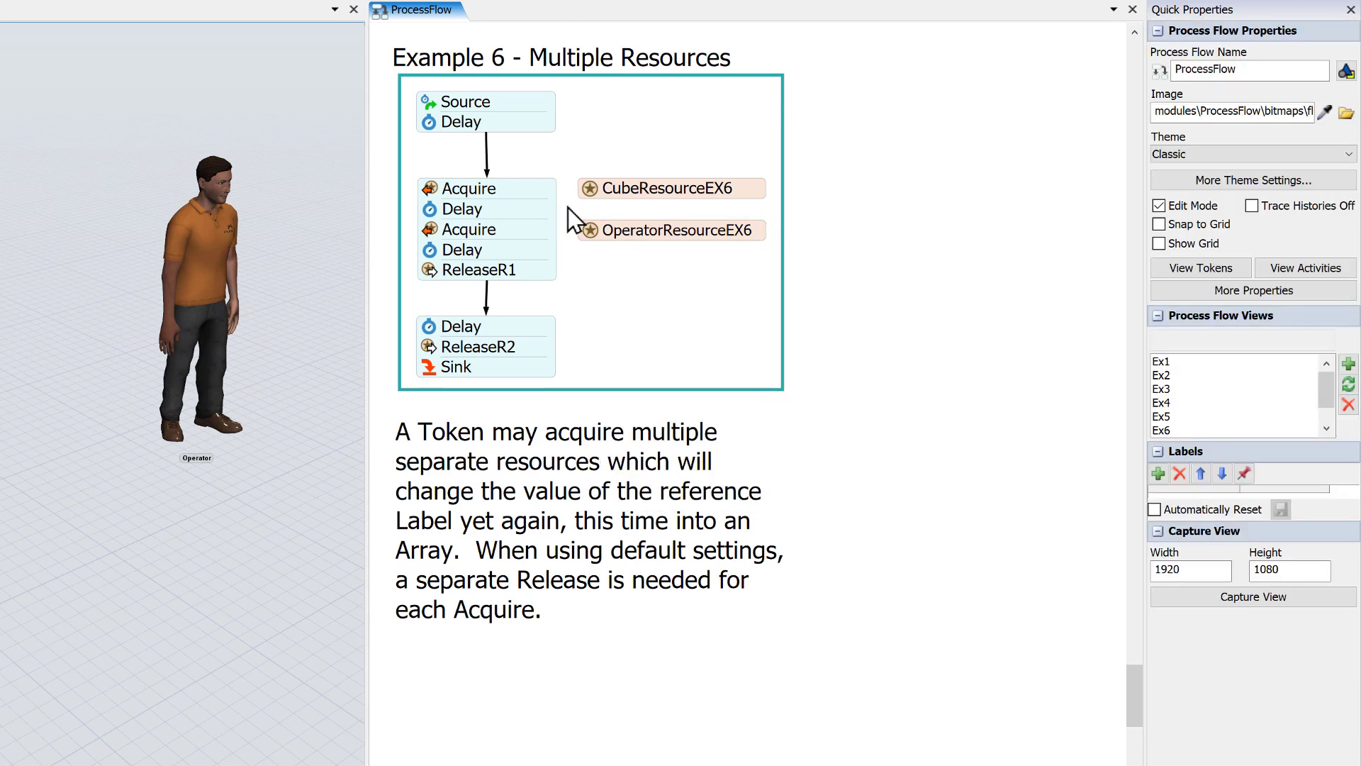
Review the Resource(s) Assigned To and Resource(s) to Release properties of ReleaseR1 and ReleaseR2 in Example 6
click(431, 272)
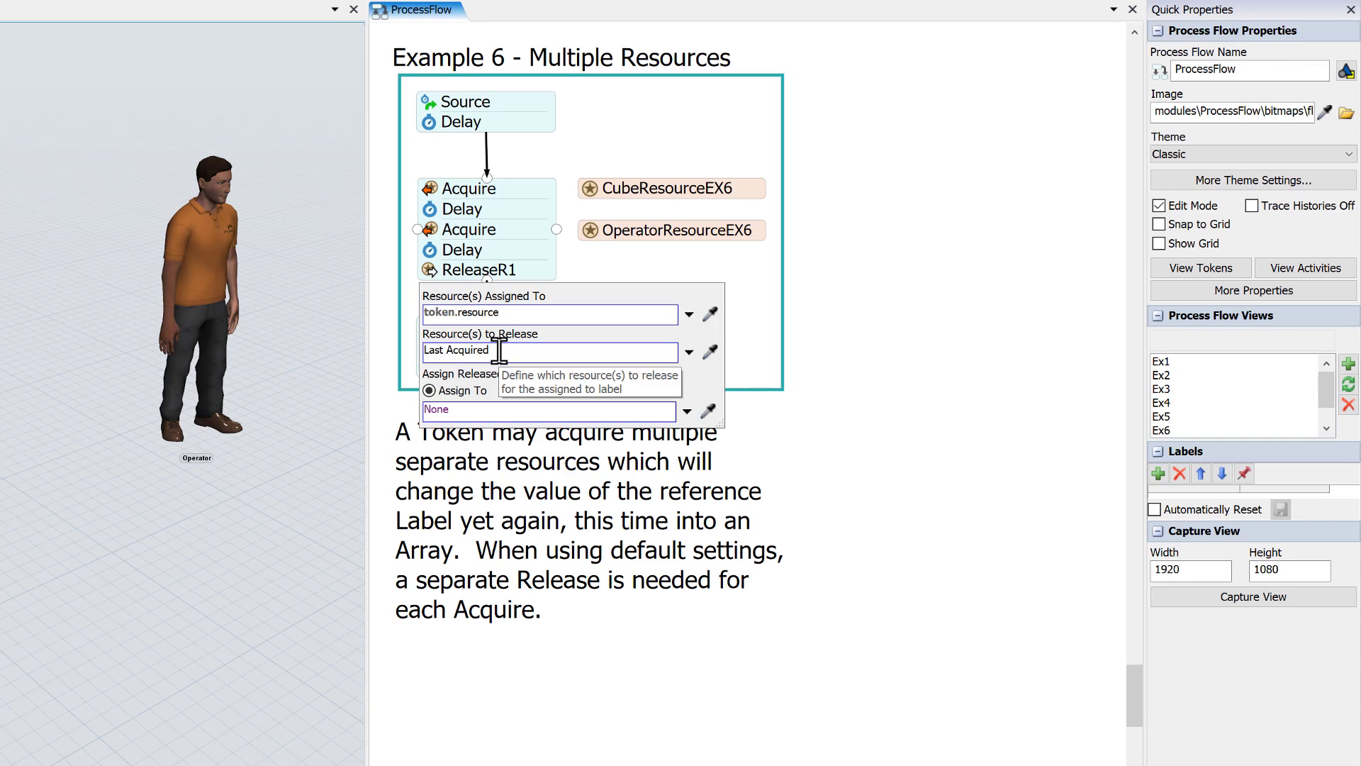
click(600, 261)
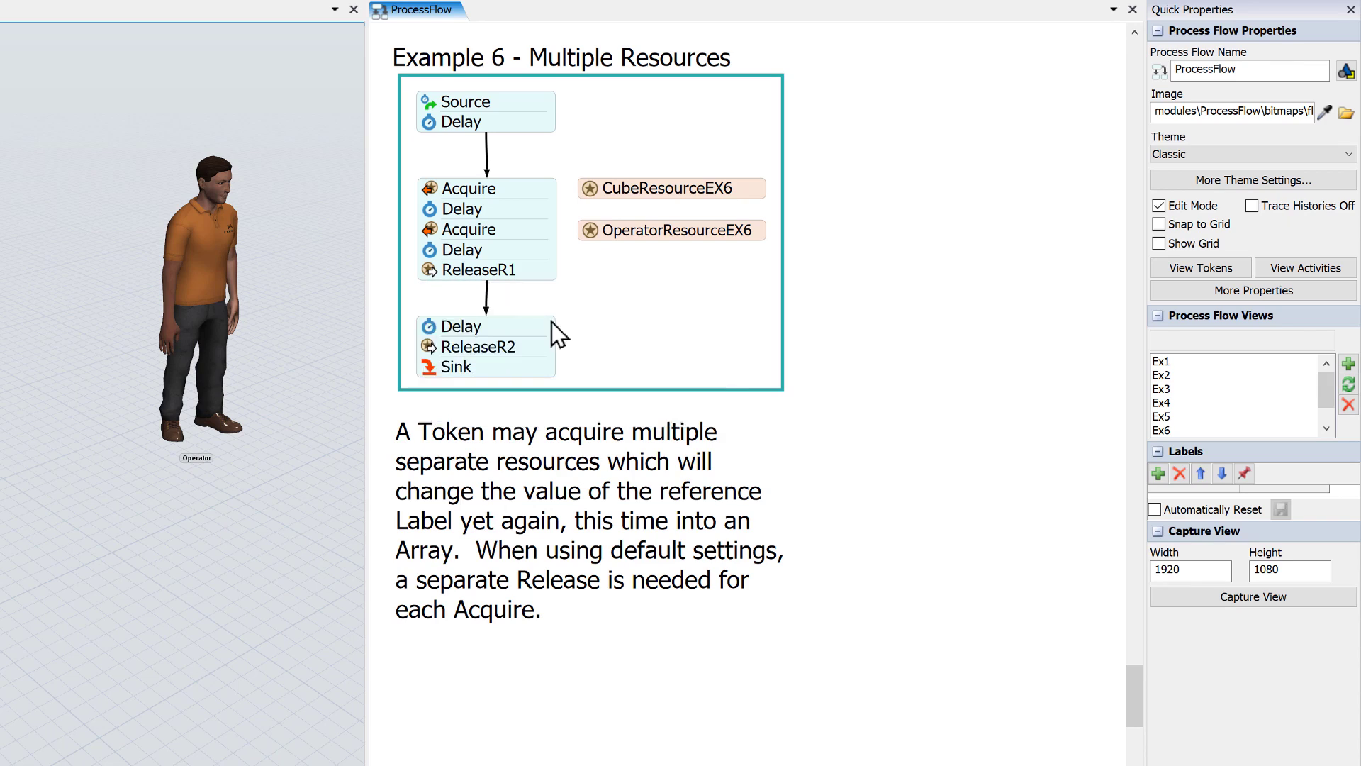
click(429, 347)
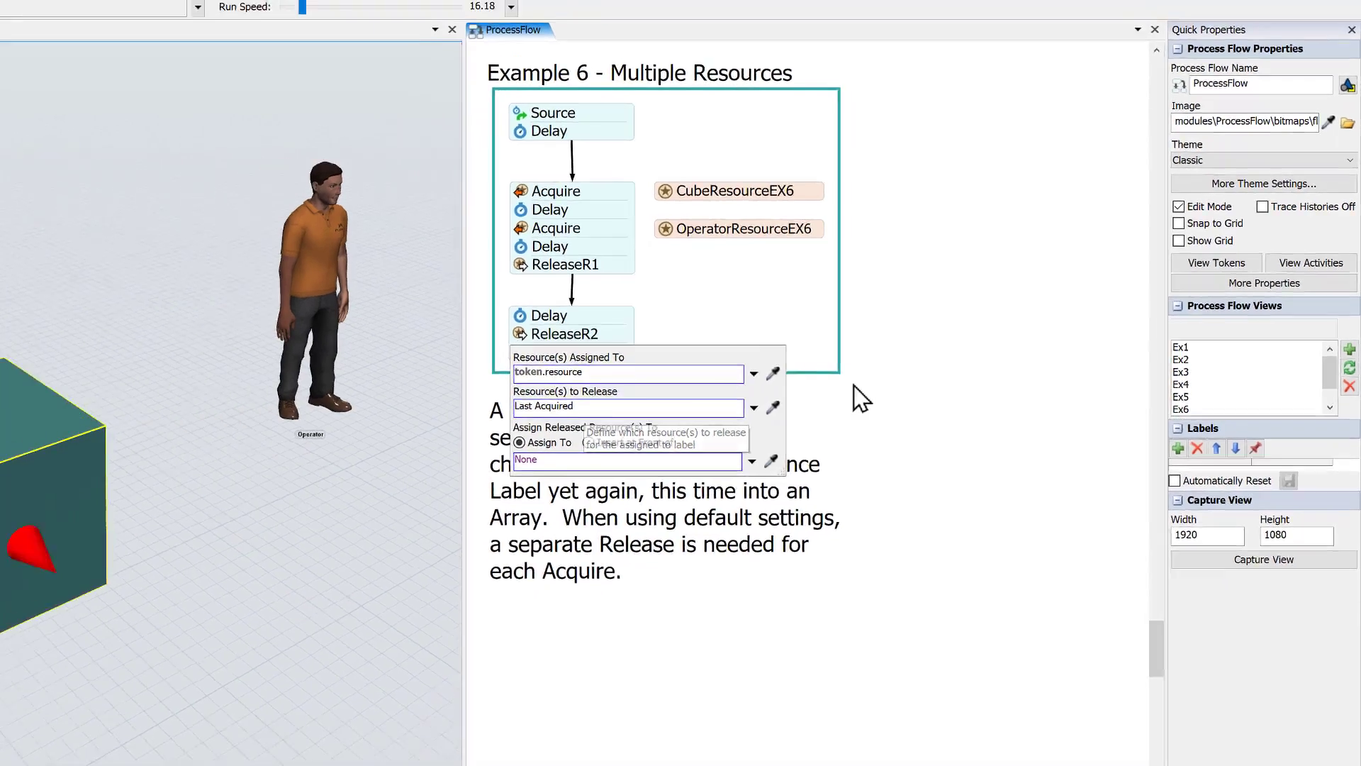
click(800, 398)
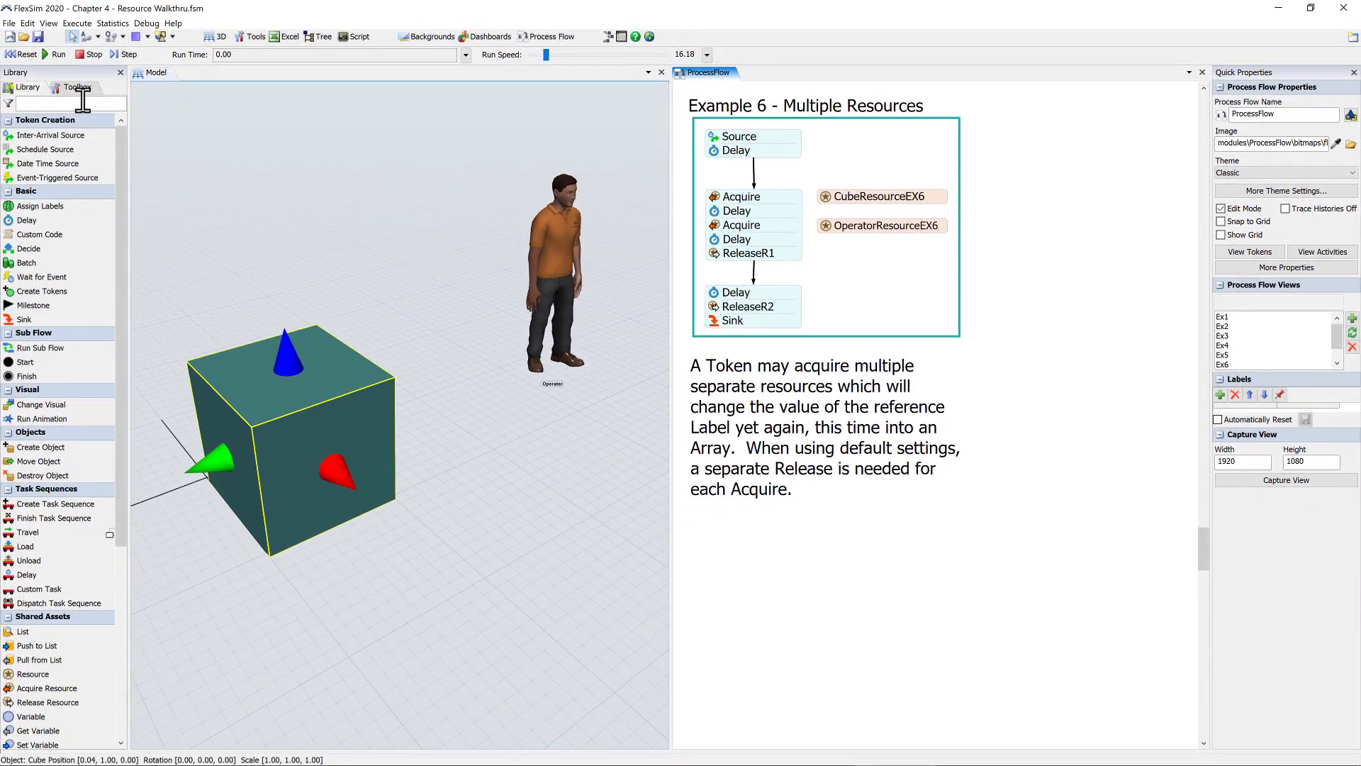
Reset the model, step it until a token is in the Delay before ReleaseR1, and inspect that token's resource label array
click(19, 56)
click(124, 56)
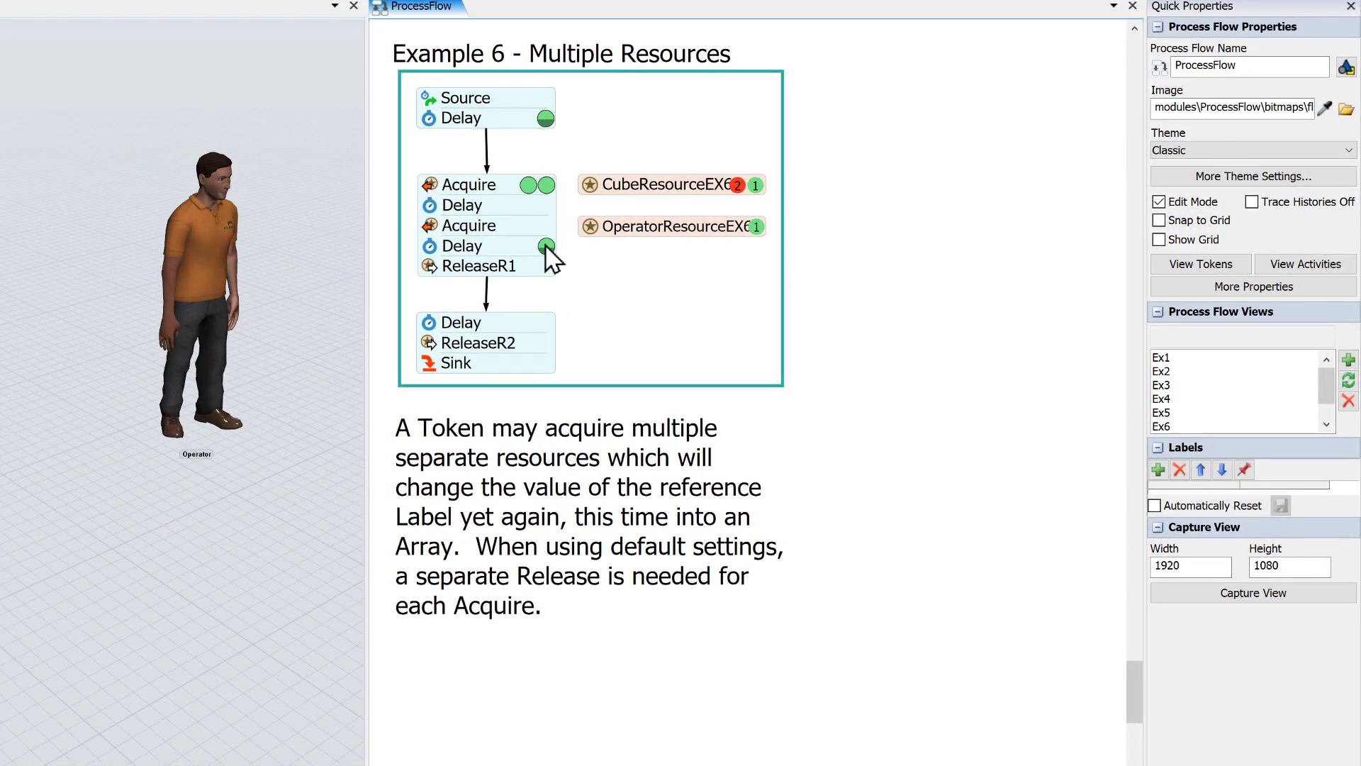
click(794, 239)
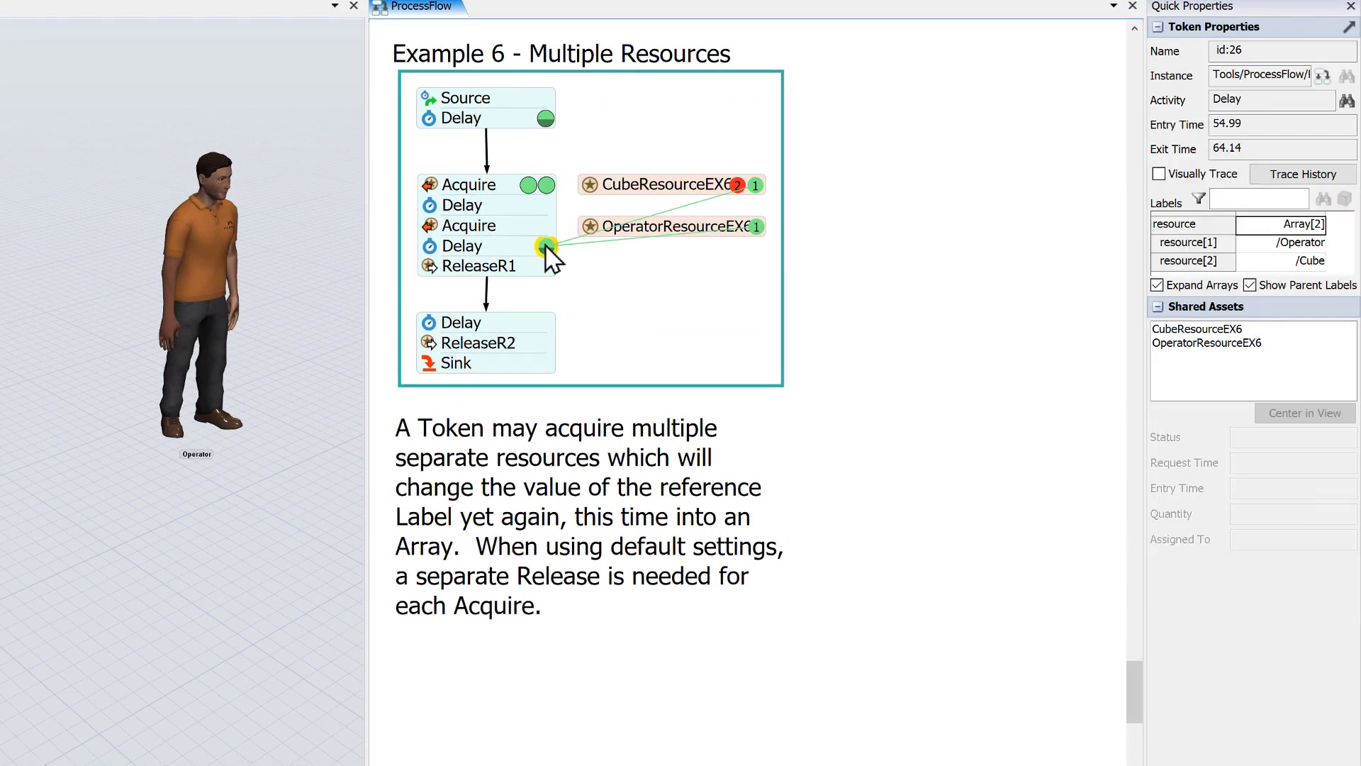
click(1183, 226)
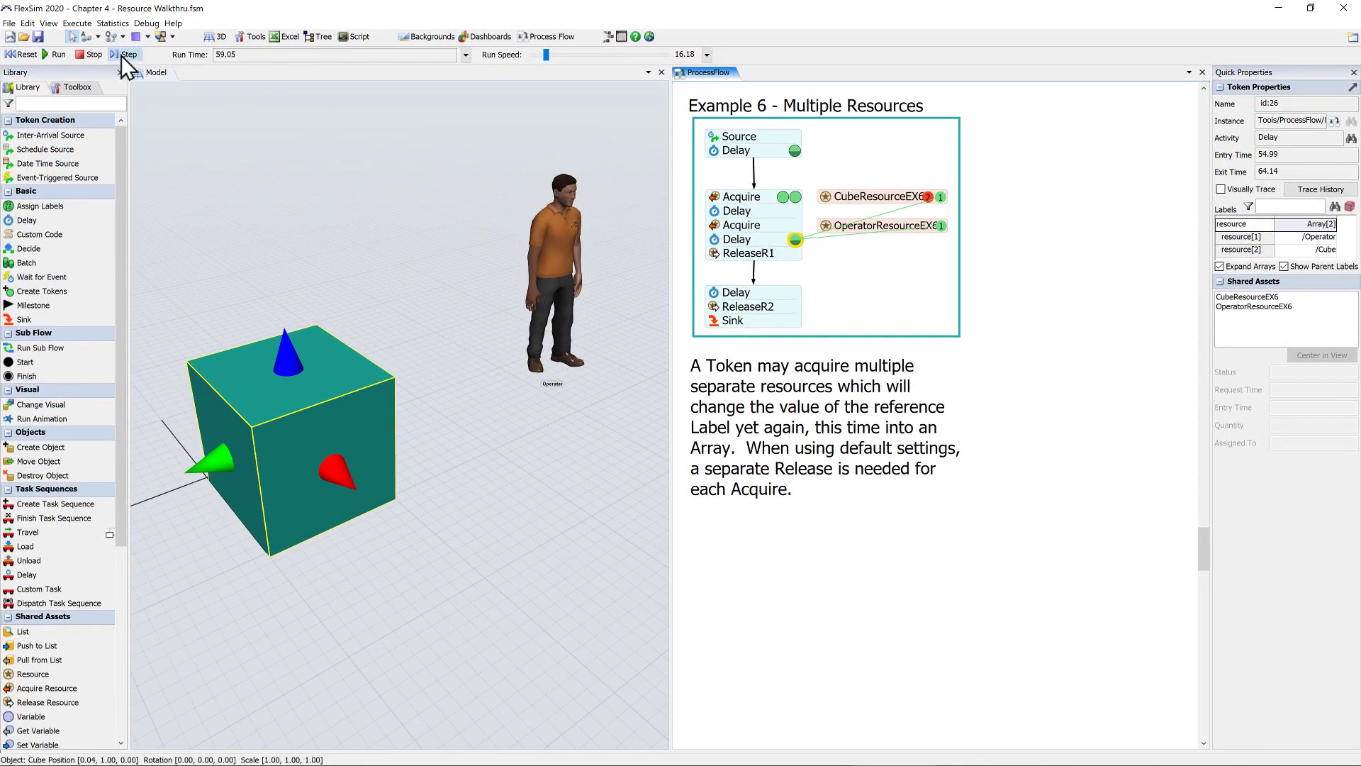
Step the Example 6 model through its events until the token passes ReleaseR1 into the Delay before ReleaseR2
click(123, 55)
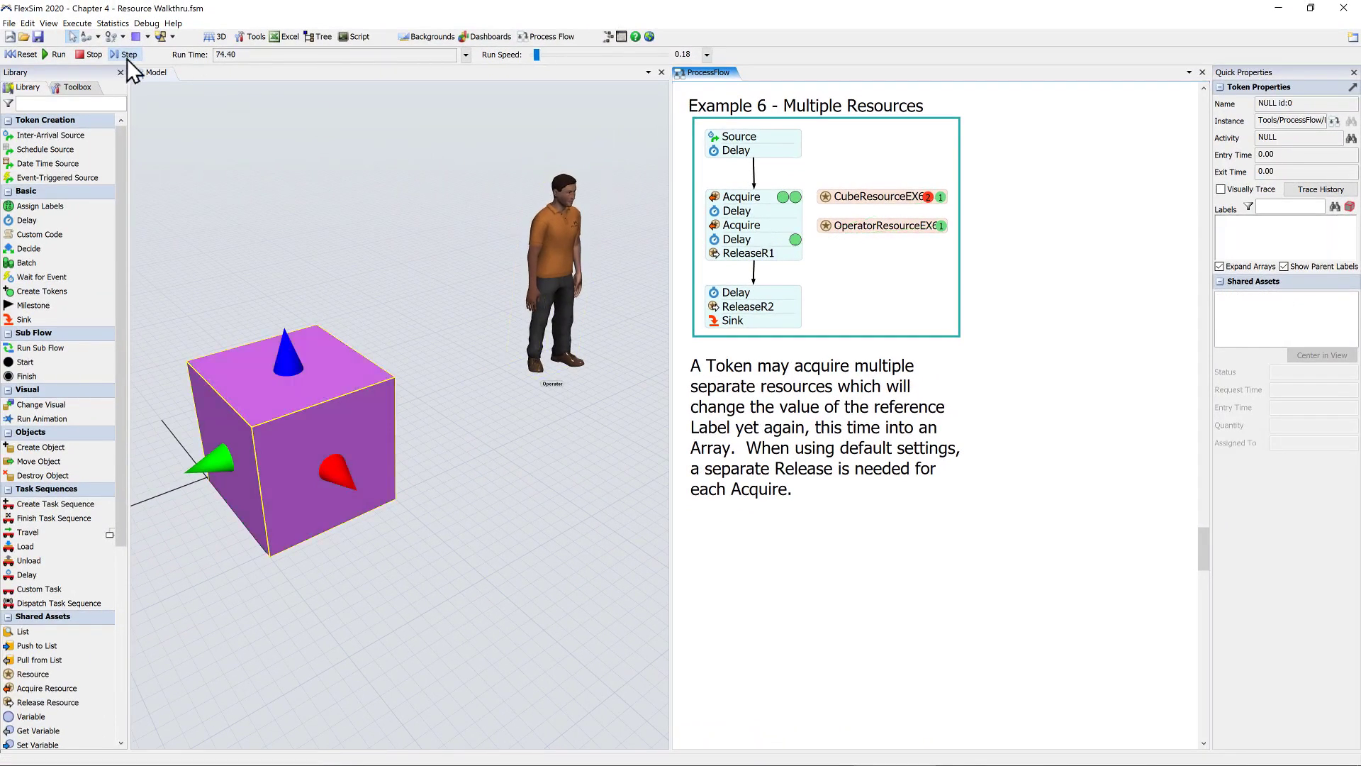
click(125, 56)
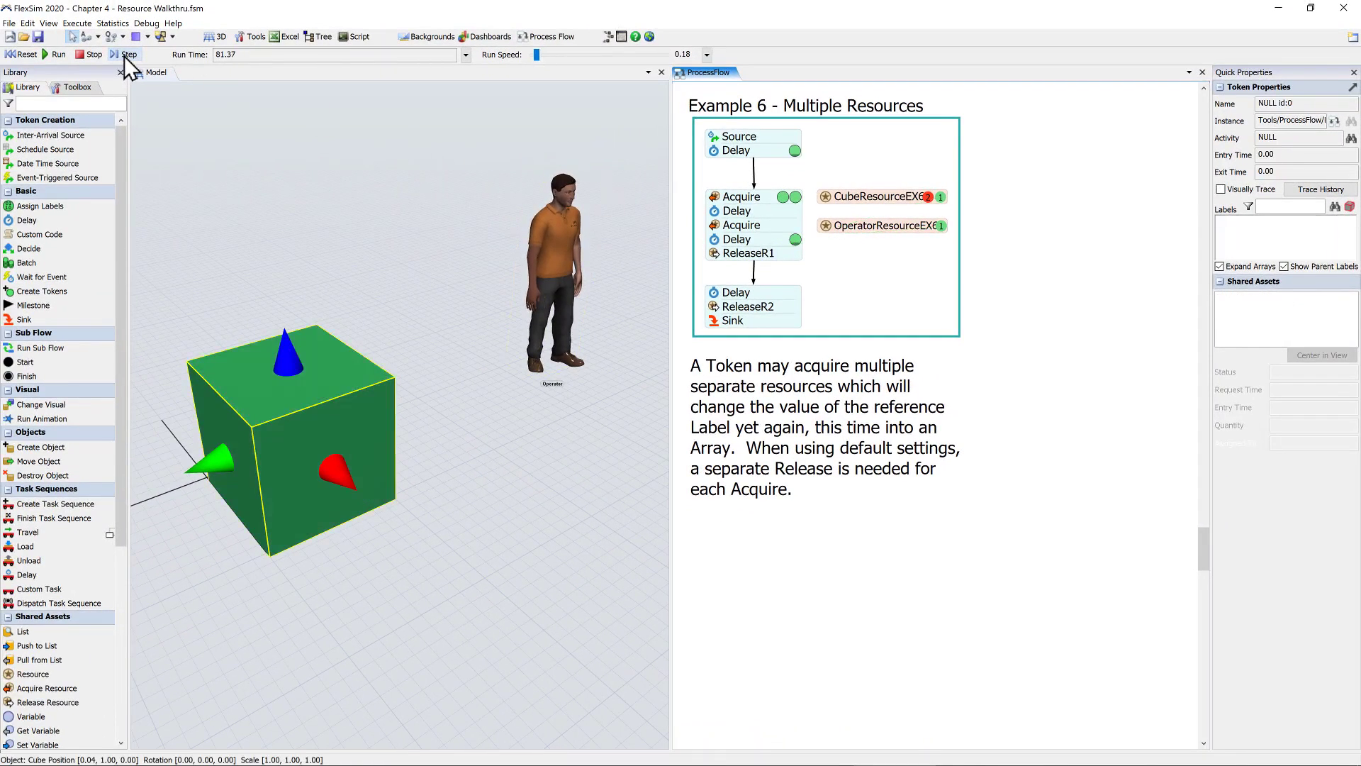
click(125, 56)
click(125, 57)
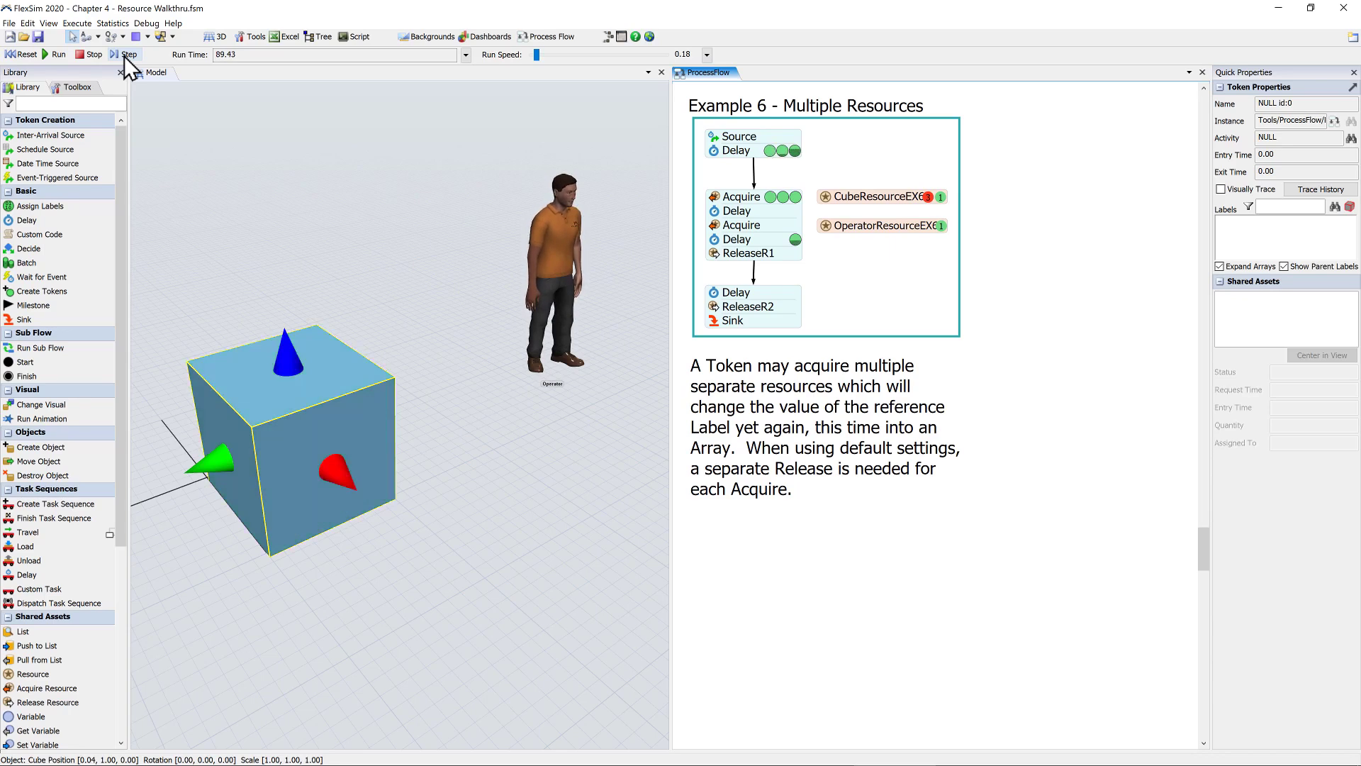
click(125, 57)
click(125, 57)
click(125, 57)
click(124, 57)
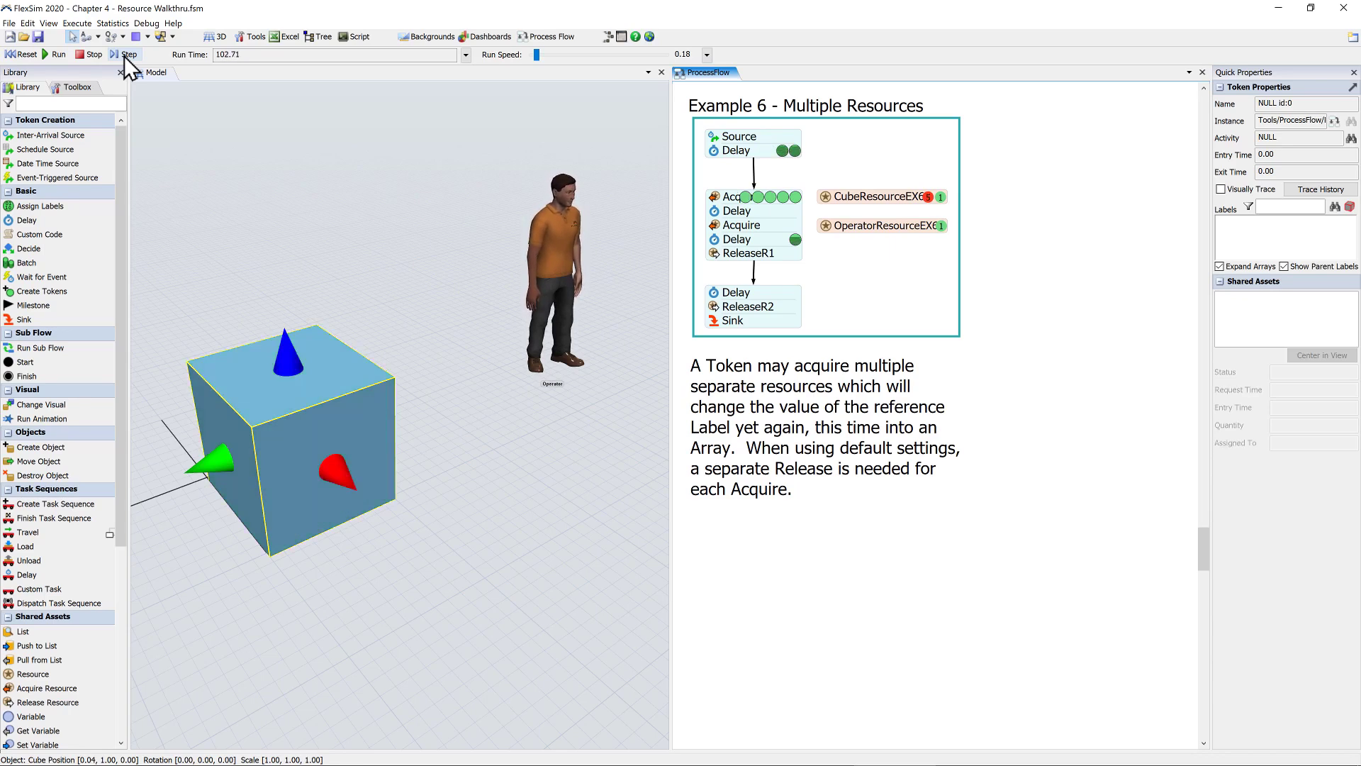
click(125, 56)
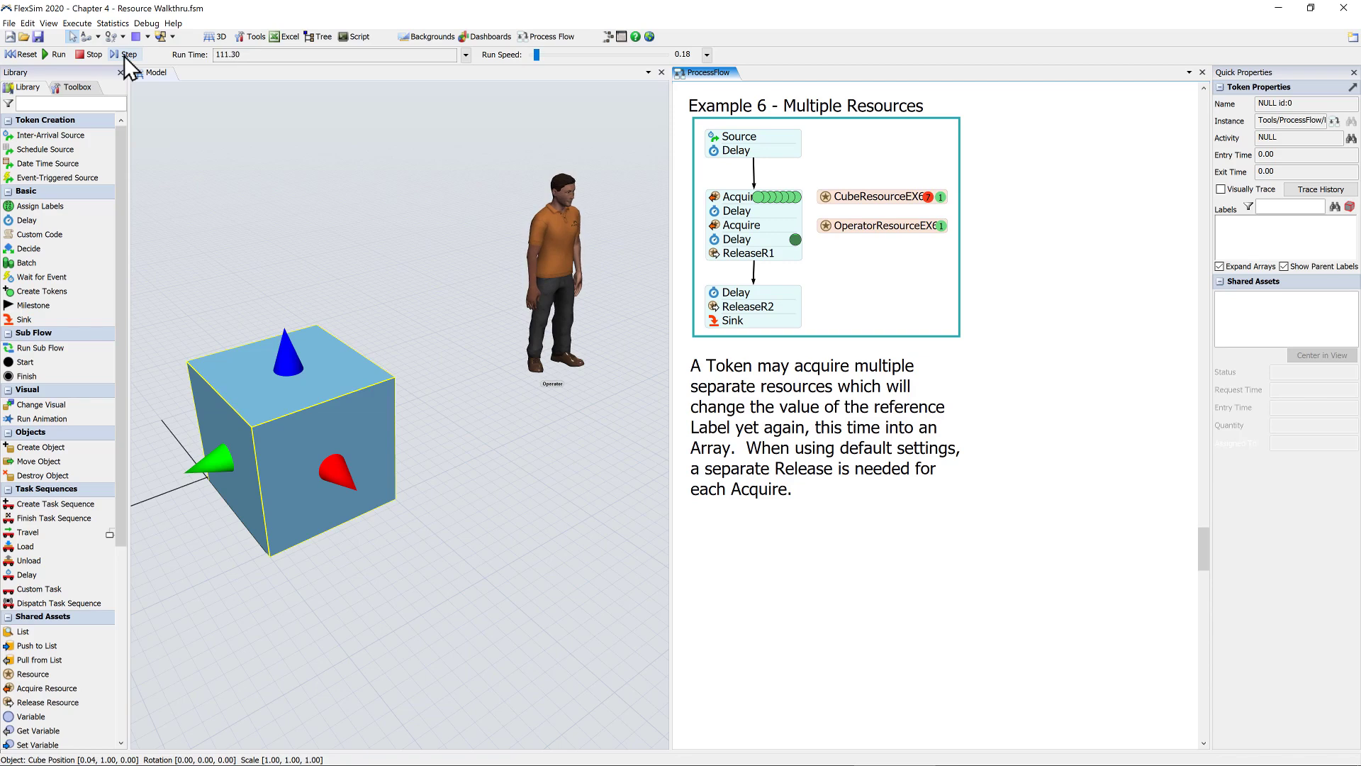
click(125, 57)
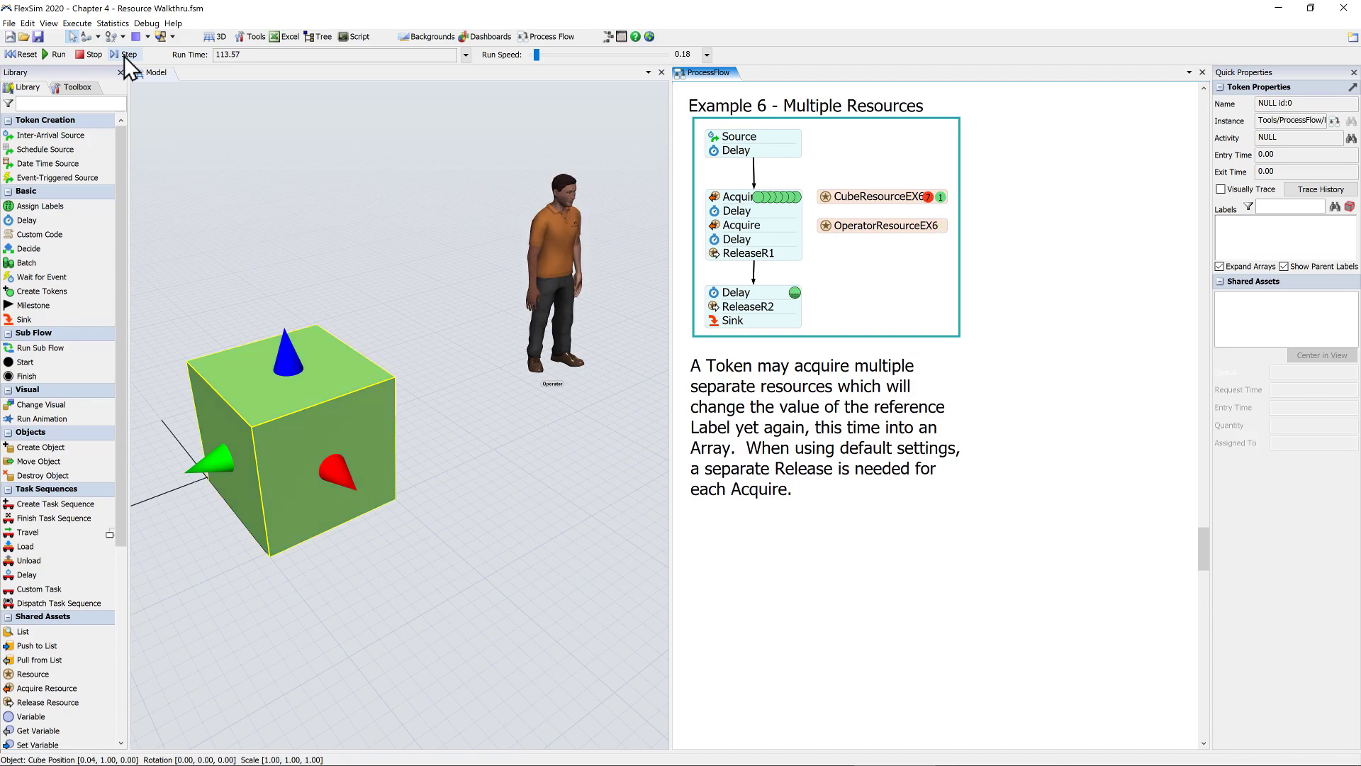
Set the run speed to about 17.86 and run the Example 6 model
drag(536, 55, 547, 55)
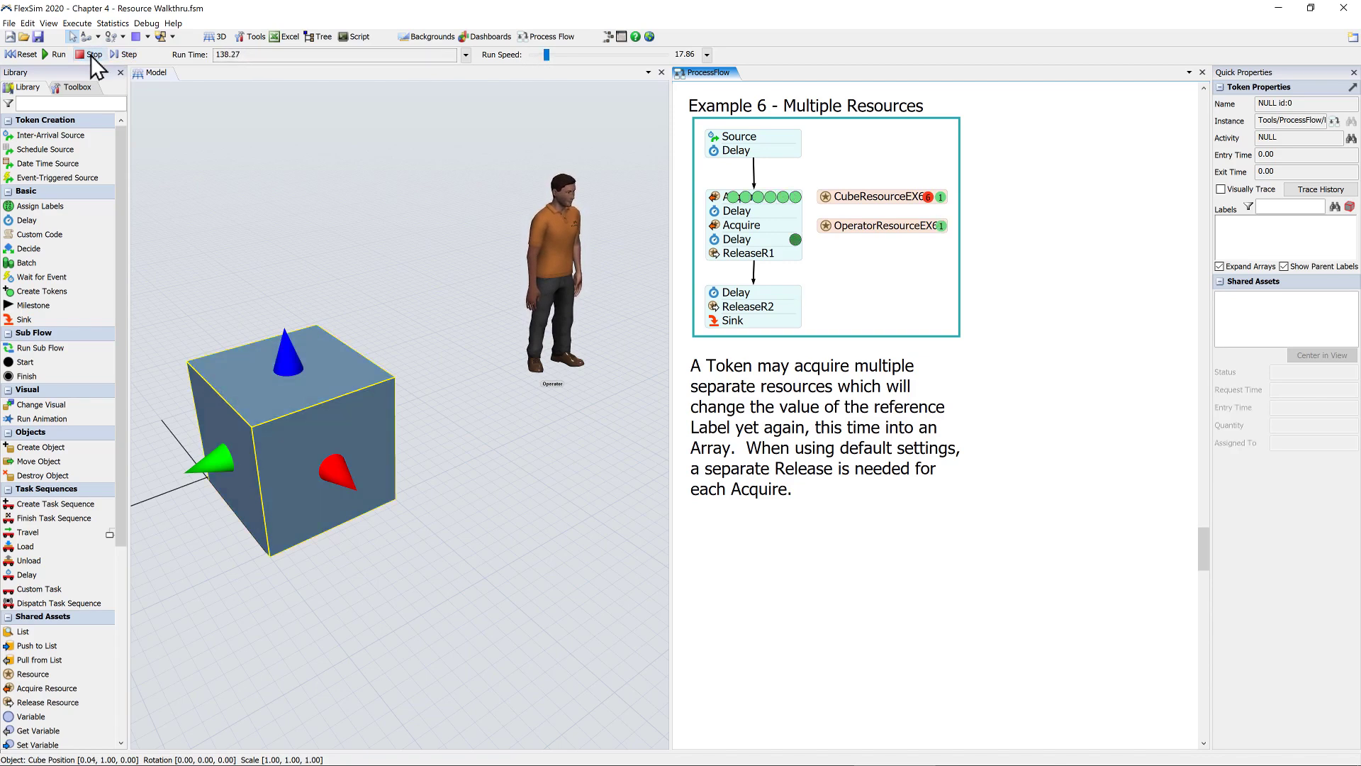
click(57, 56)
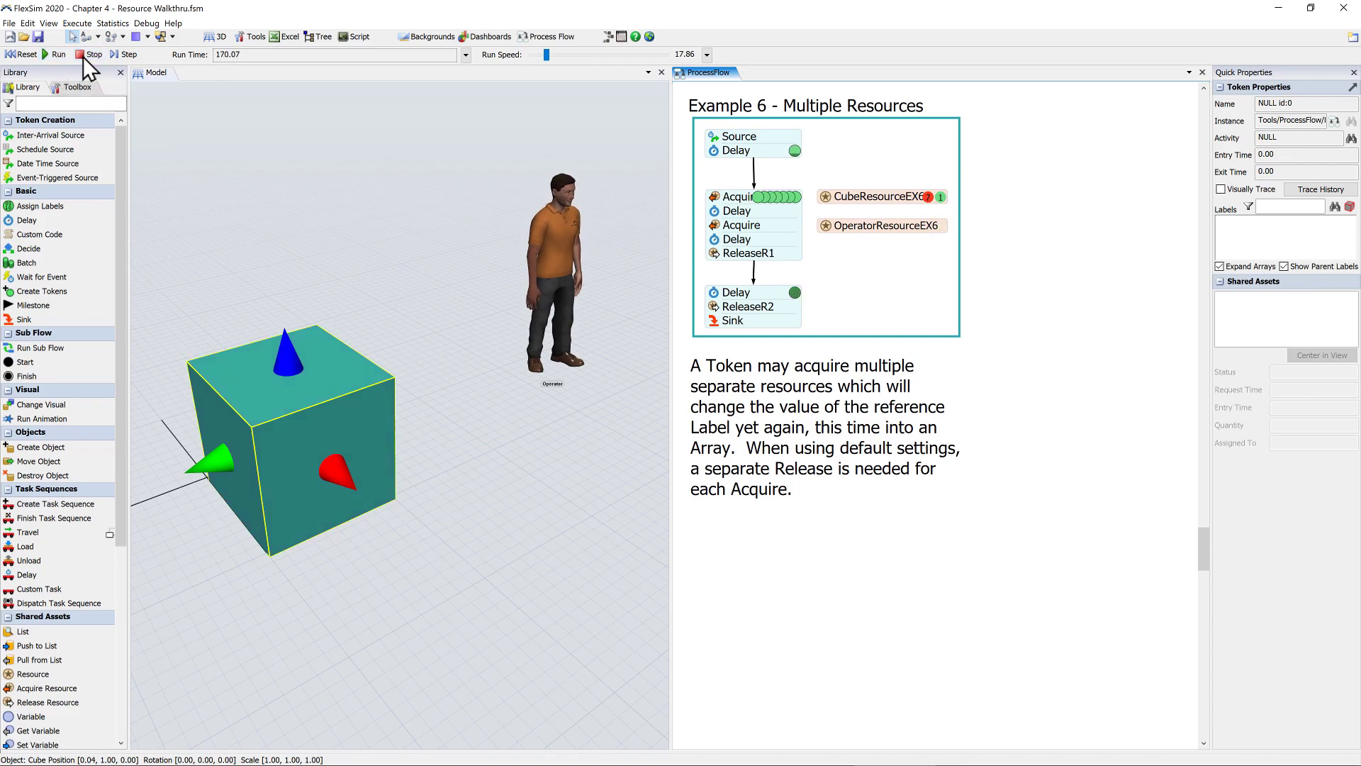
Inspect the labels of the token in Example 6's last Delay and the ReleaseR2 activity's release settings
click(794, 292)
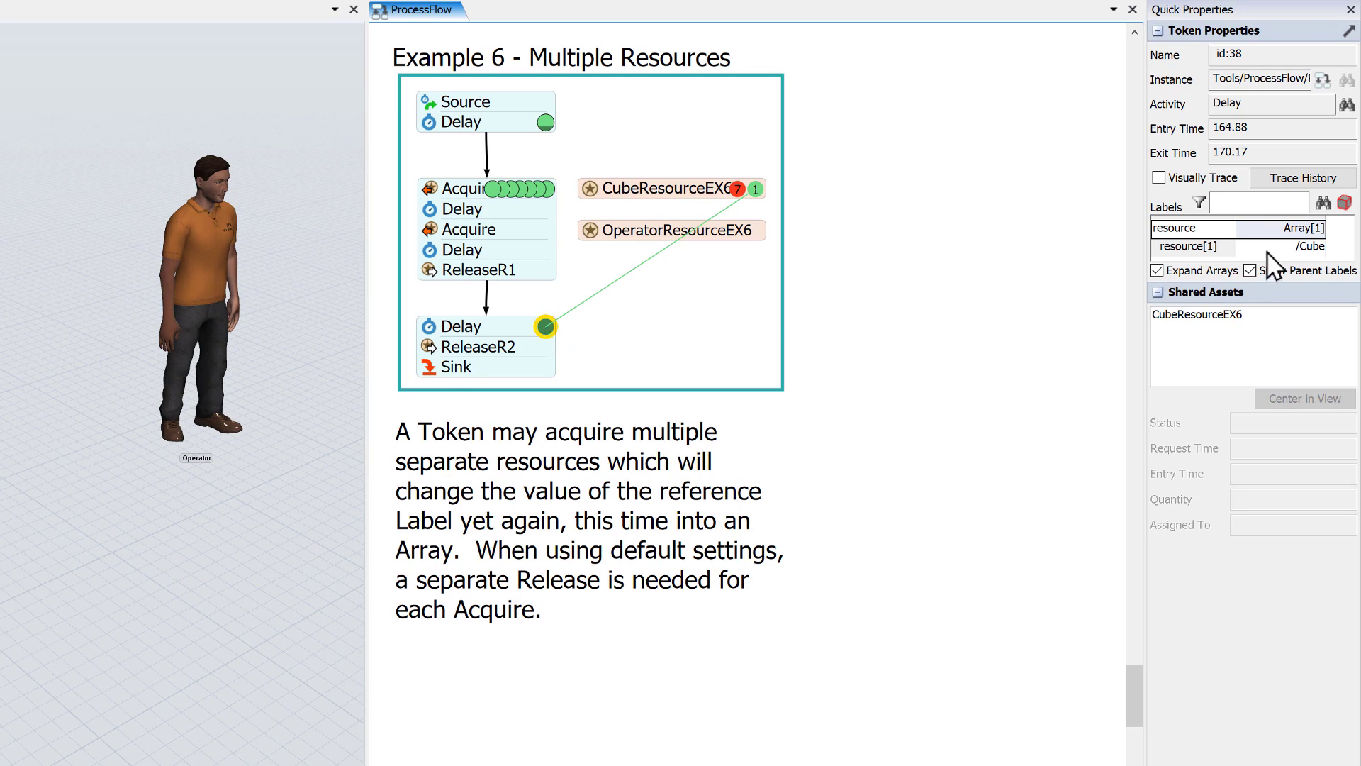
click(1156, 268)
double_click(432, 346)
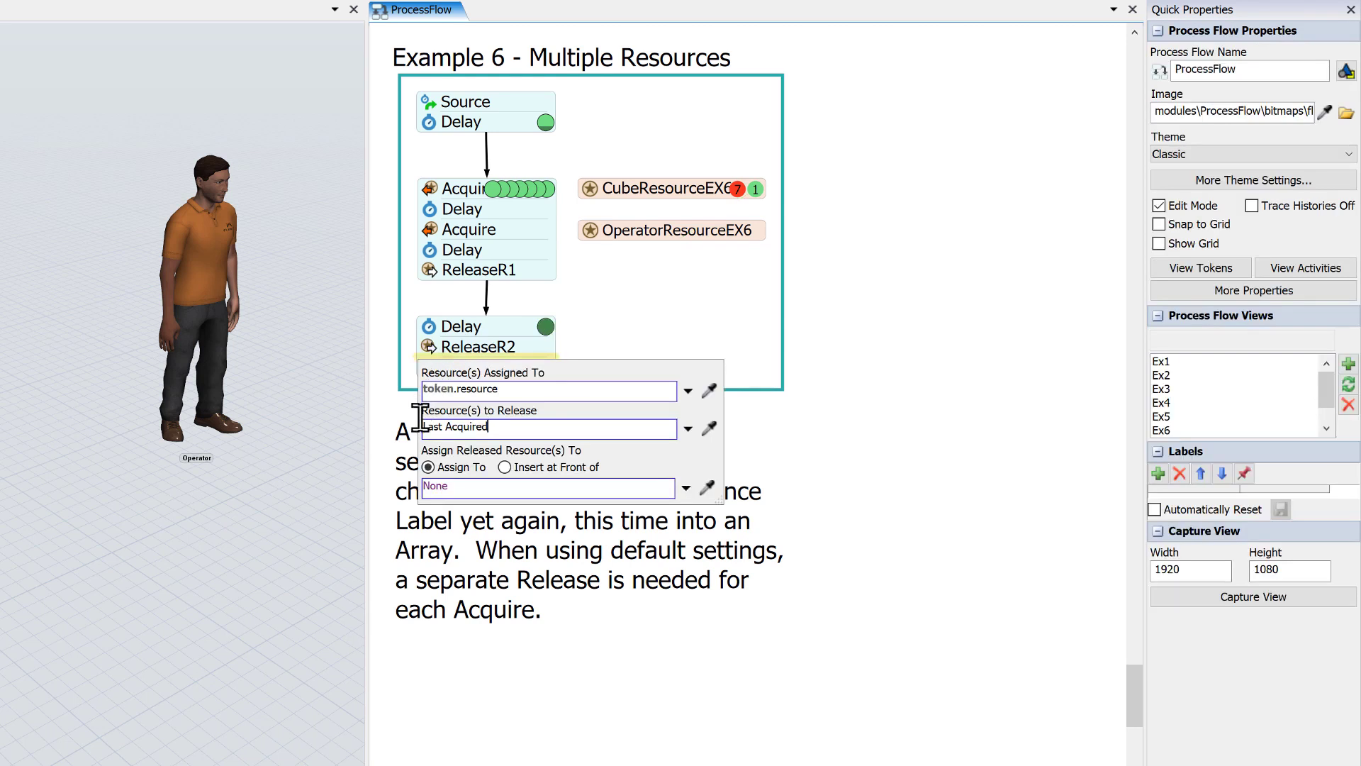
click(546, 329)
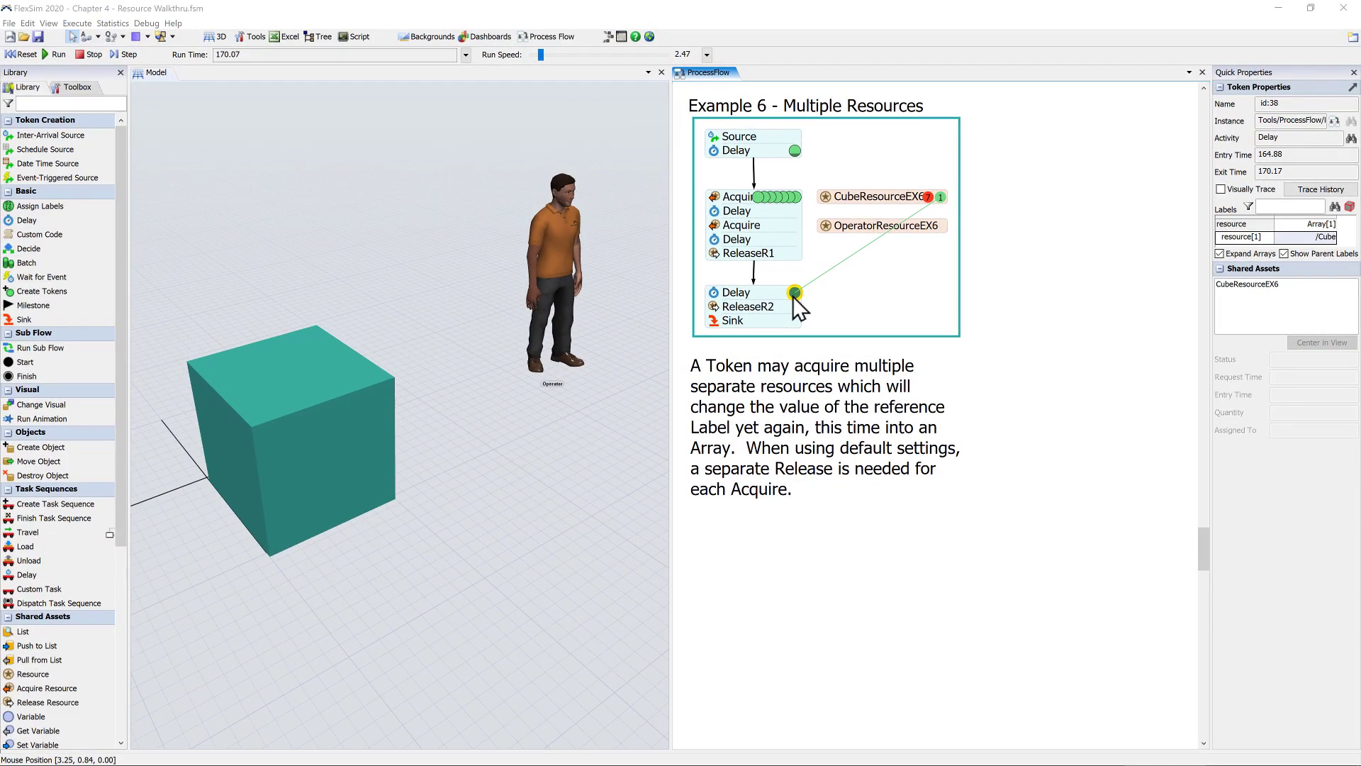
click(793, 296)
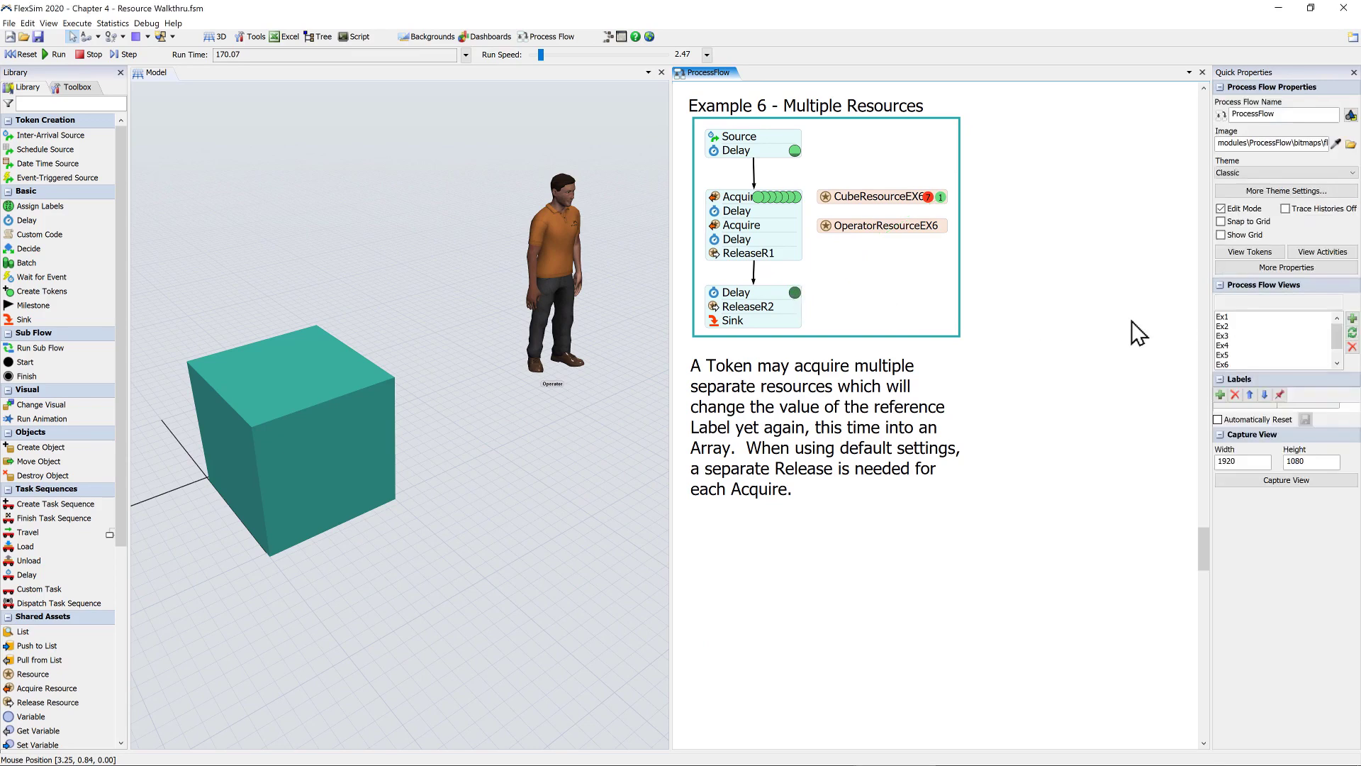
Go to the Ex7 process flow view and examine the Release ALL activity's options for which resources to release
drag(1334, 335, 1335, 346)
click(1224, 354)
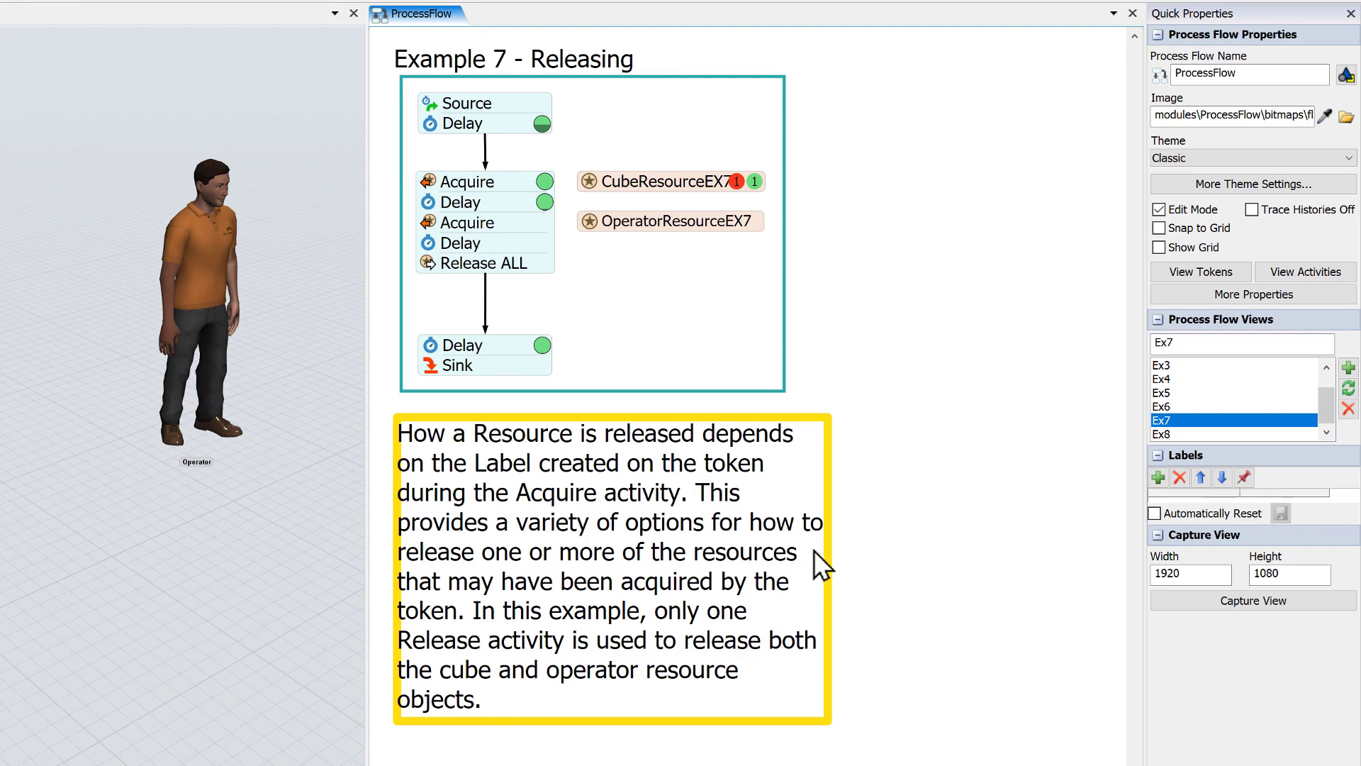
click(856, 550)
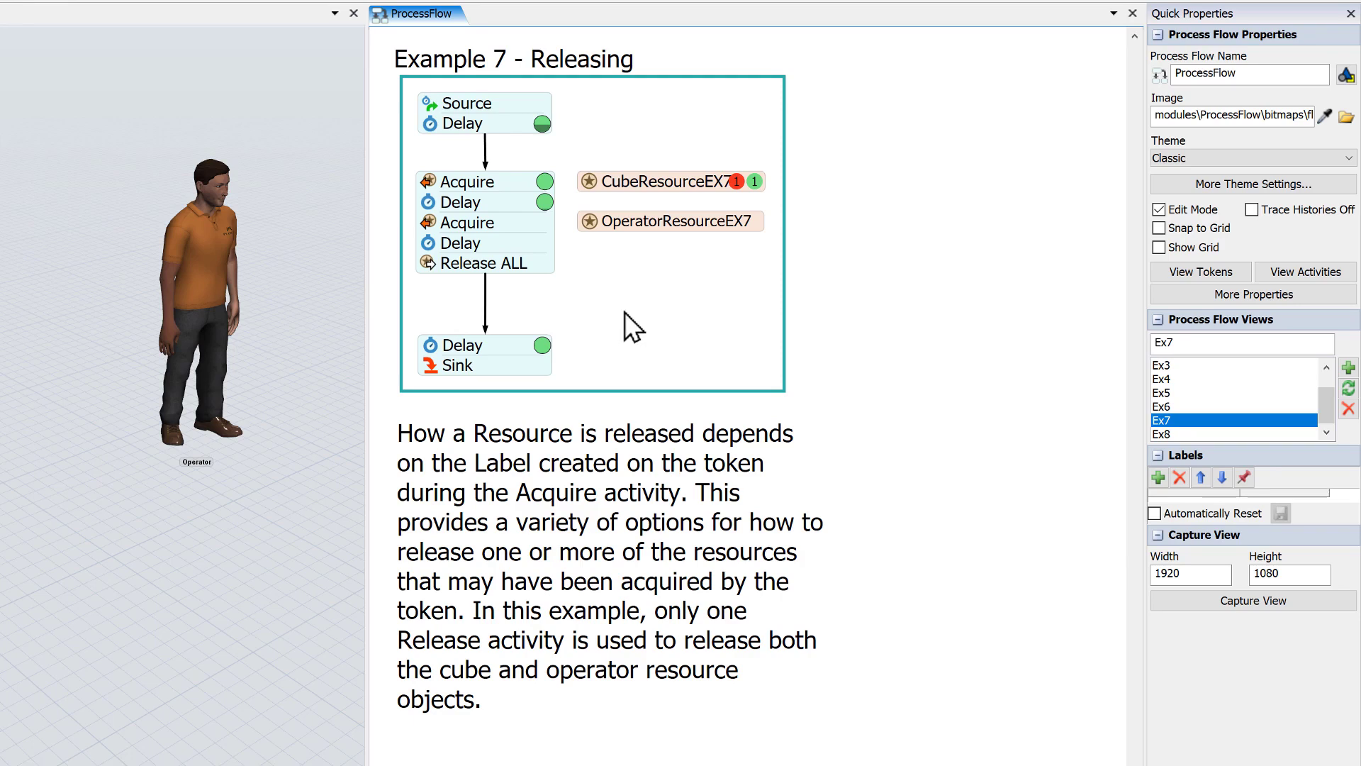
mouse_move(428, 265)
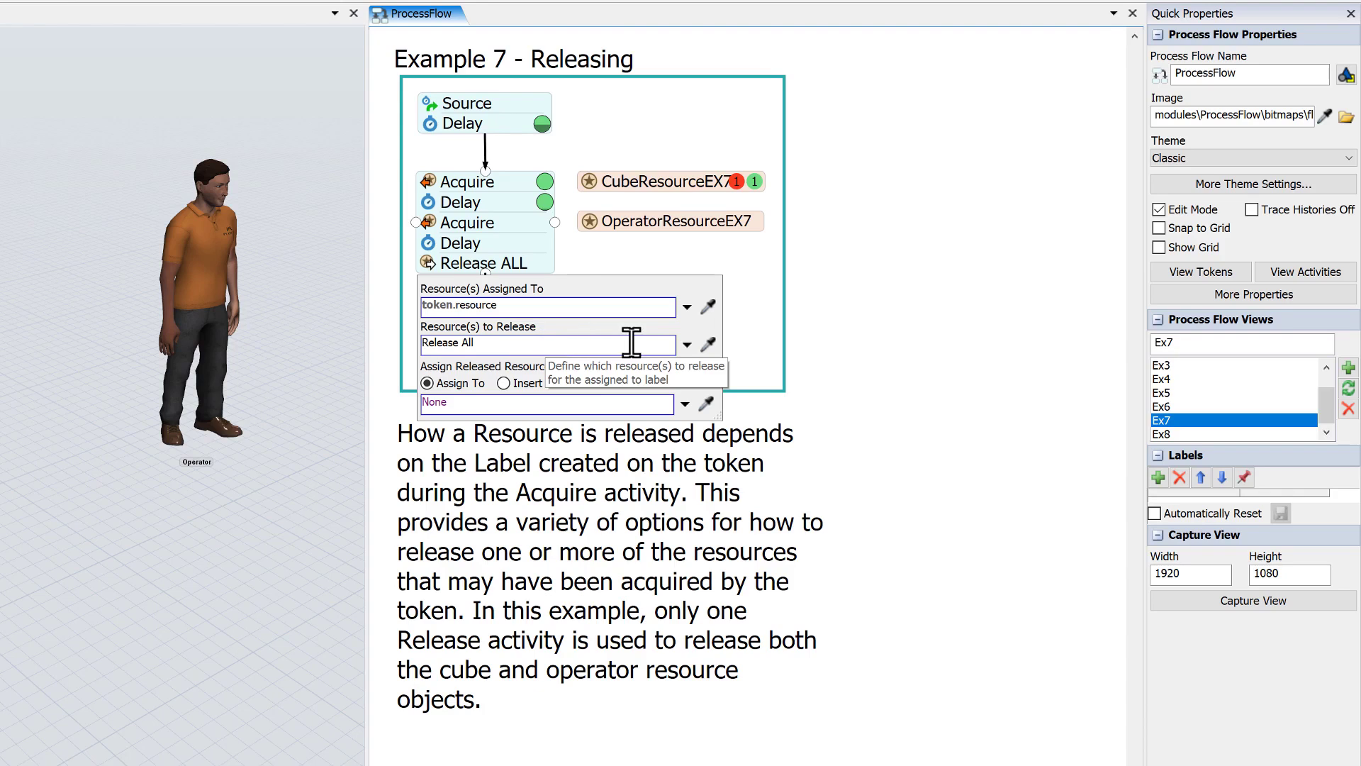
click(686, 345)
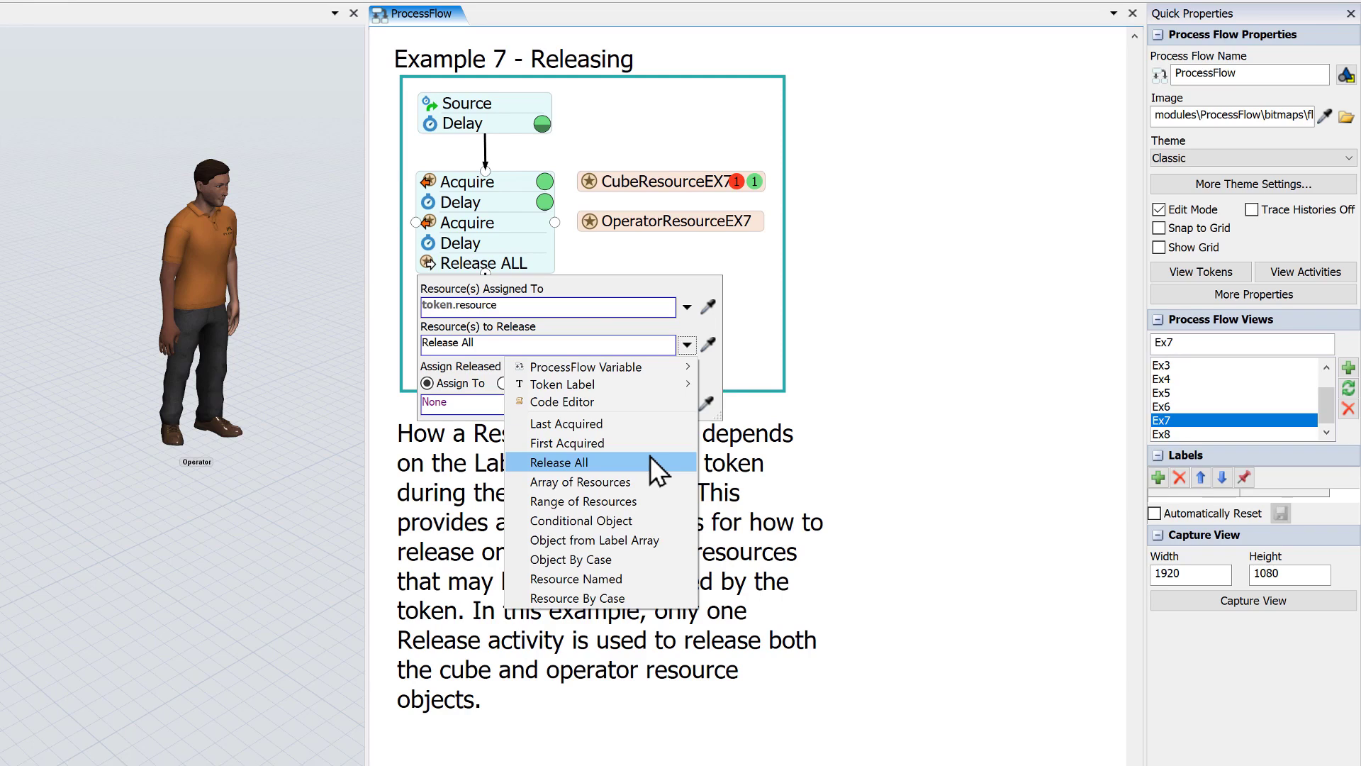
click(608, 261)
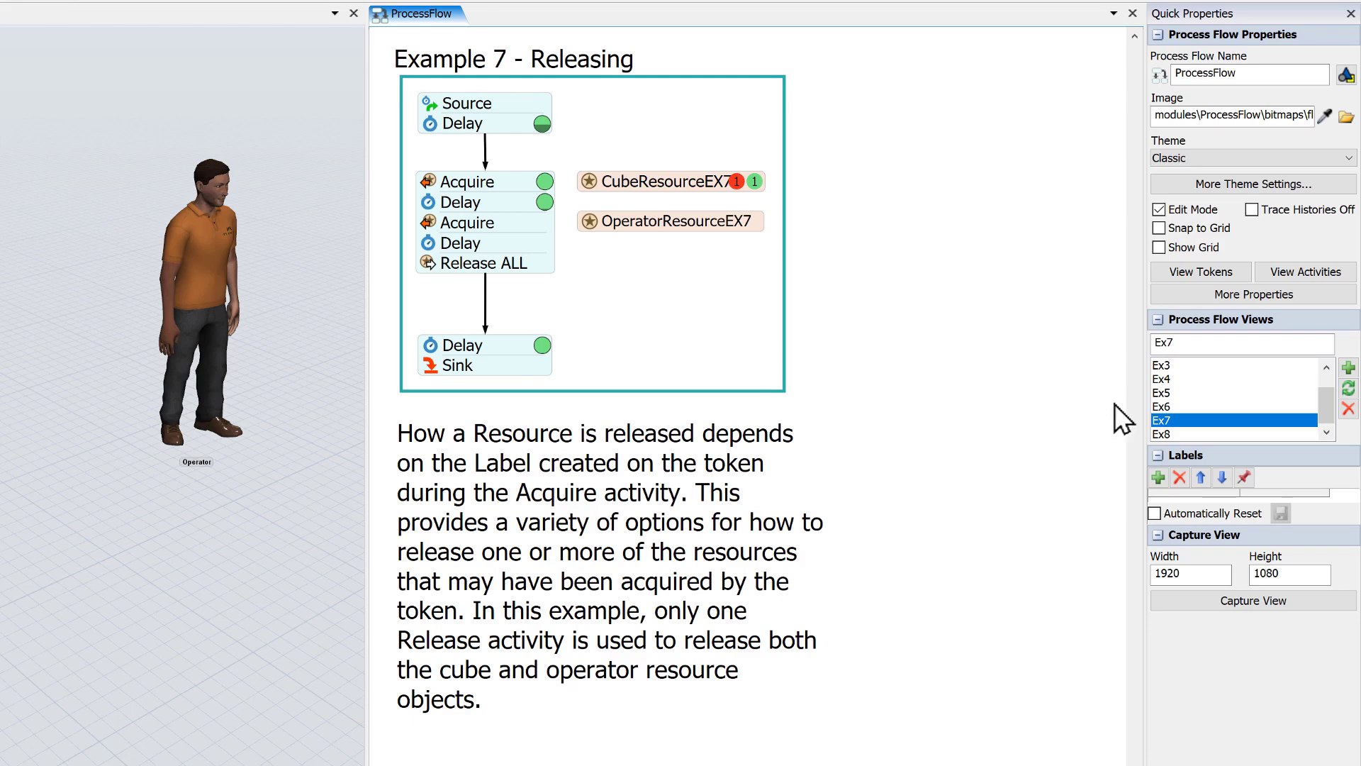
Show the Ex8 process flow view and the matching Example 8 view of the 3D model
click(1168, 435)
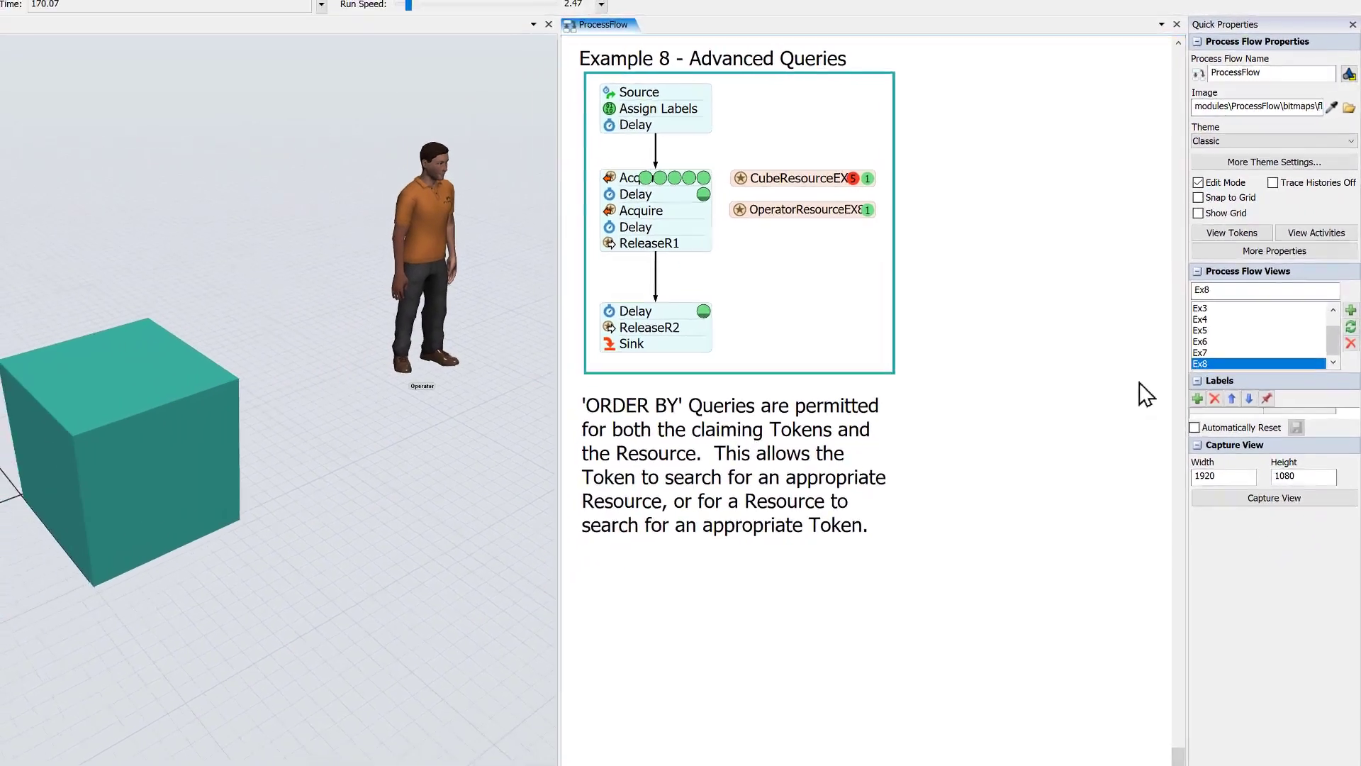
click(503, 492)
scroll(503, 492, down, 10)
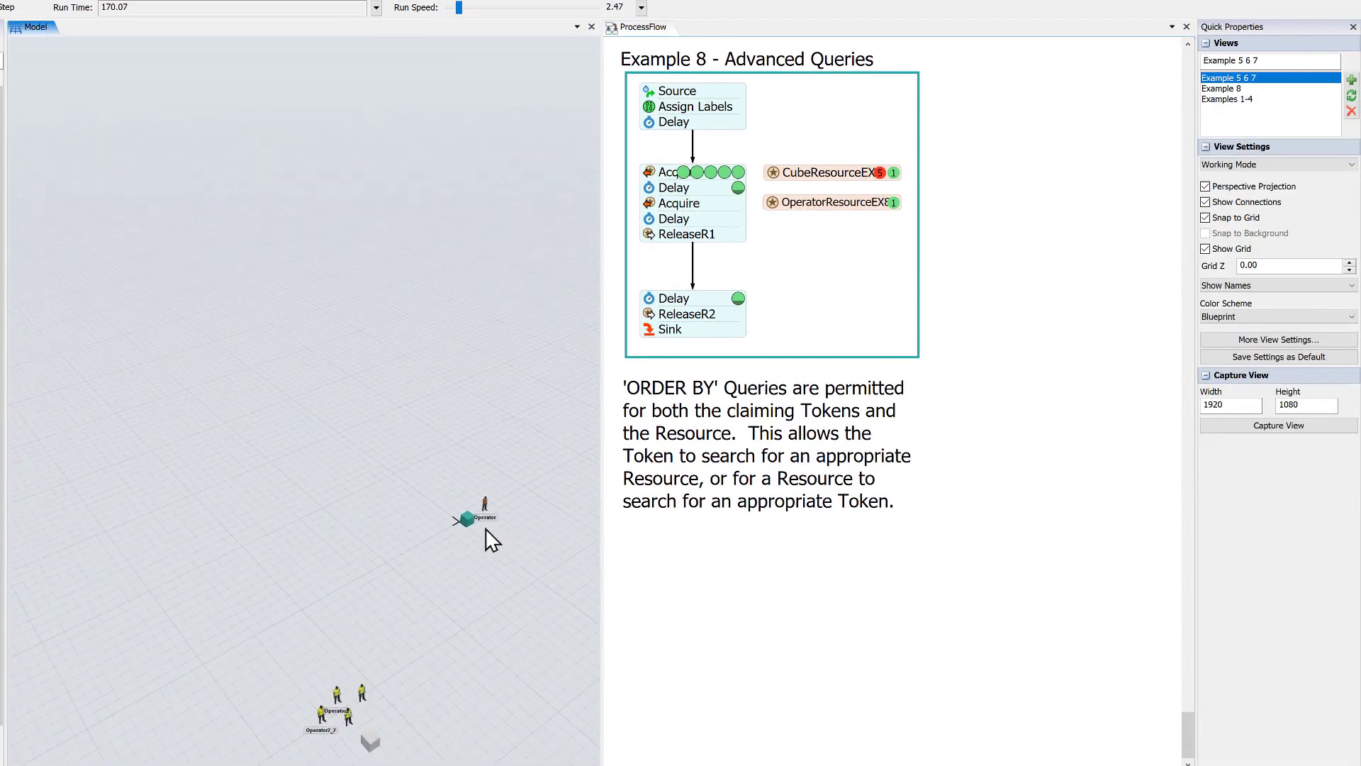
scroll(486, 530, down, 2)
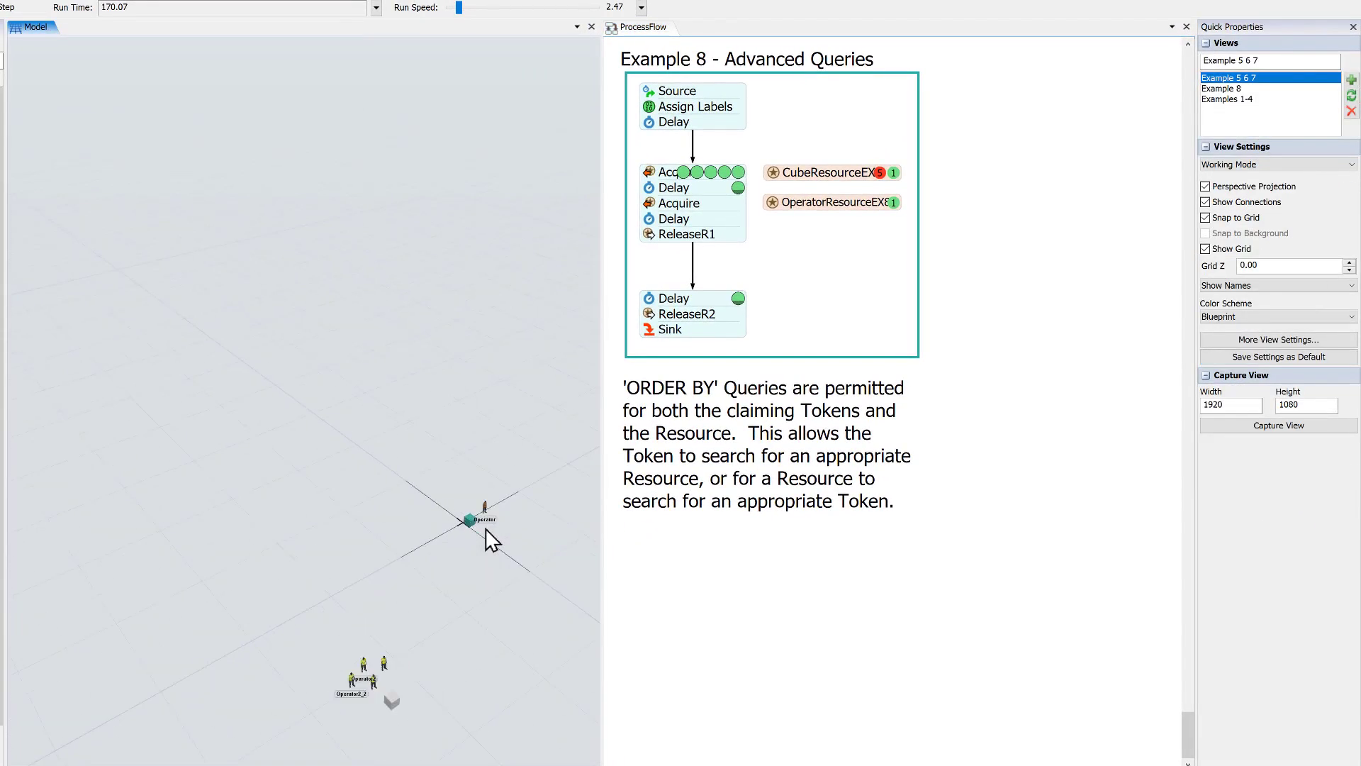
click(1230, 89)
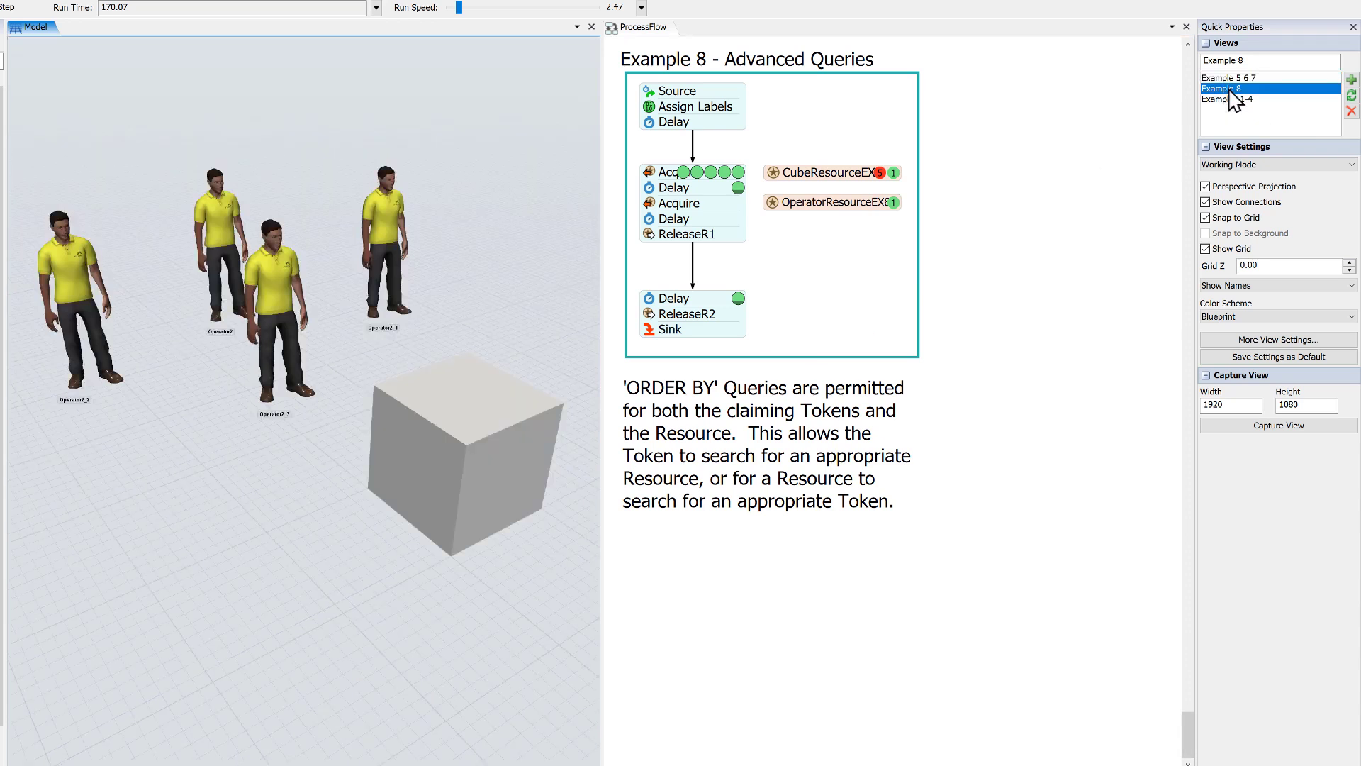
Inspect the properties of the grey cube and the Priority labels of the yellow-shirted operators
click(477, 468)
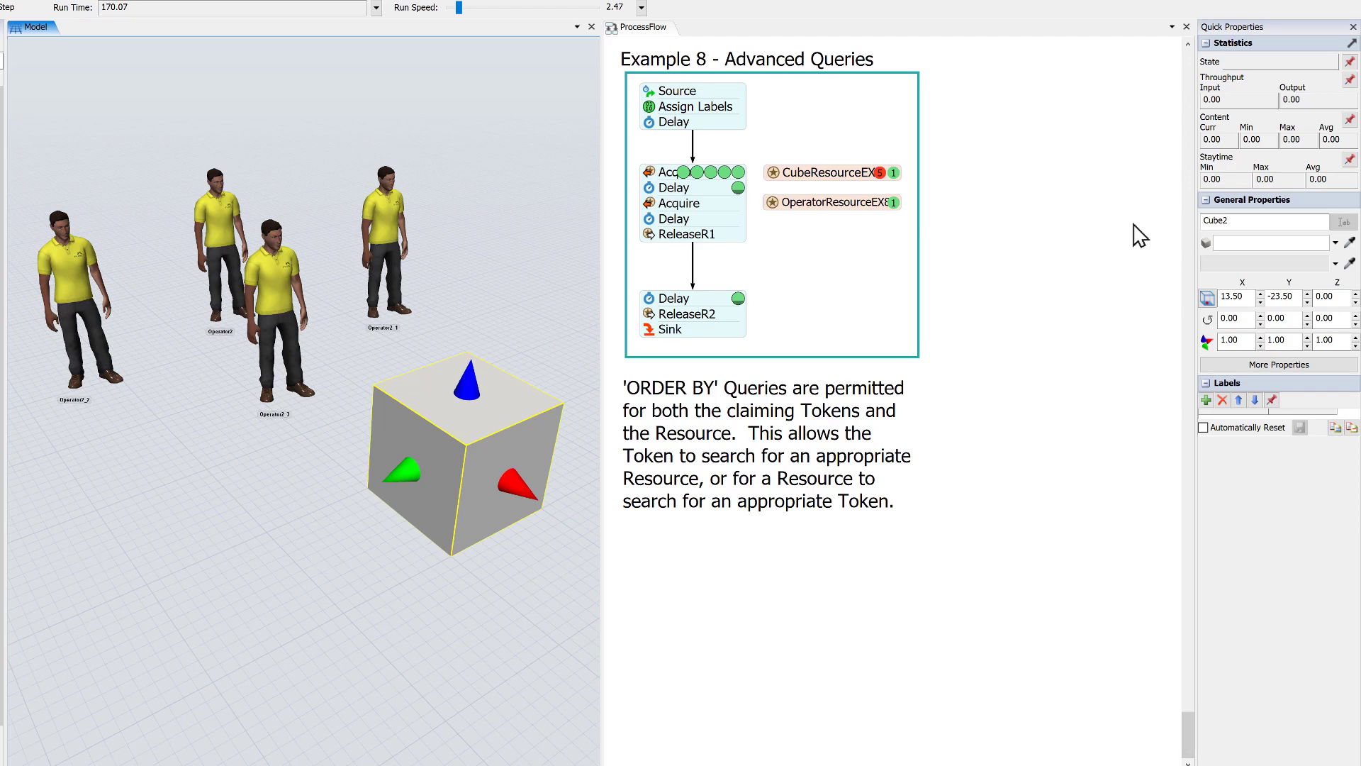
click(219, 234)
click(219, 234)
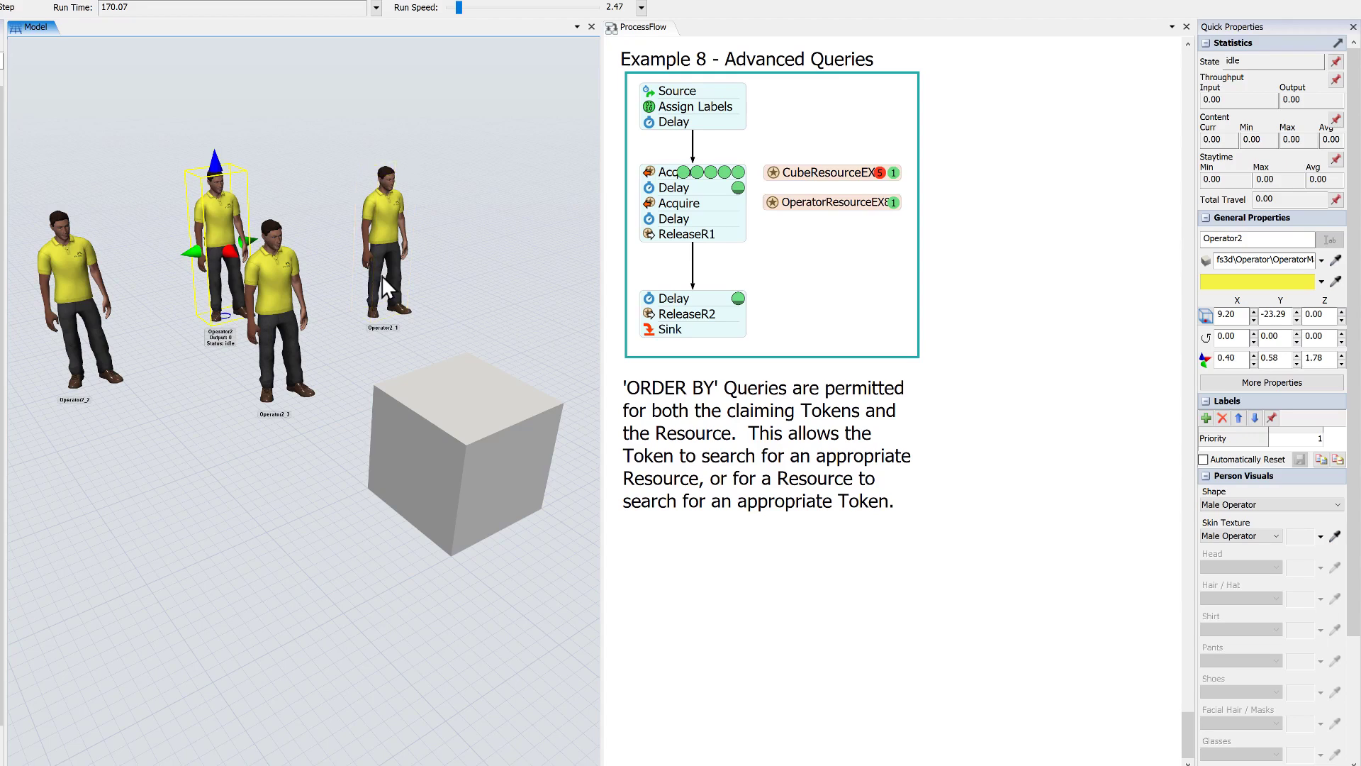
click(87, 324)
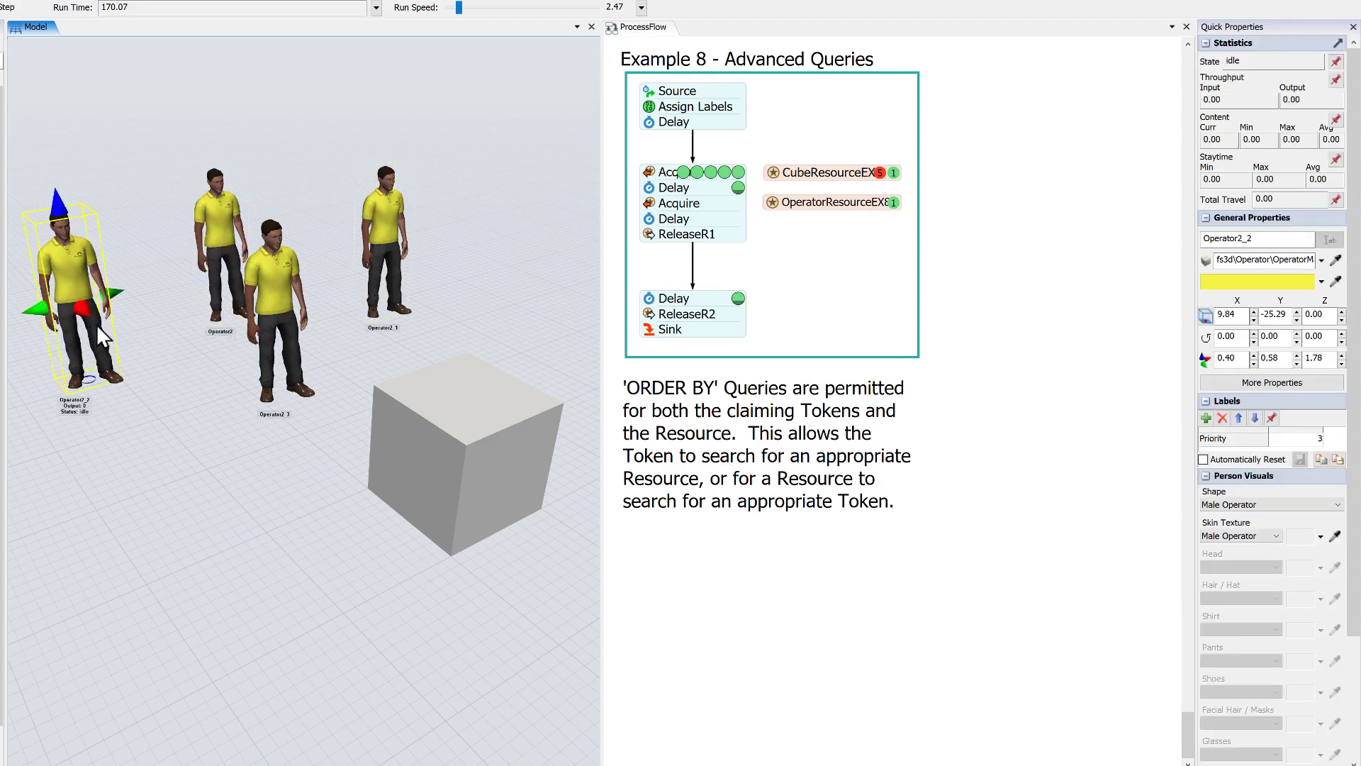
click(273, 303)
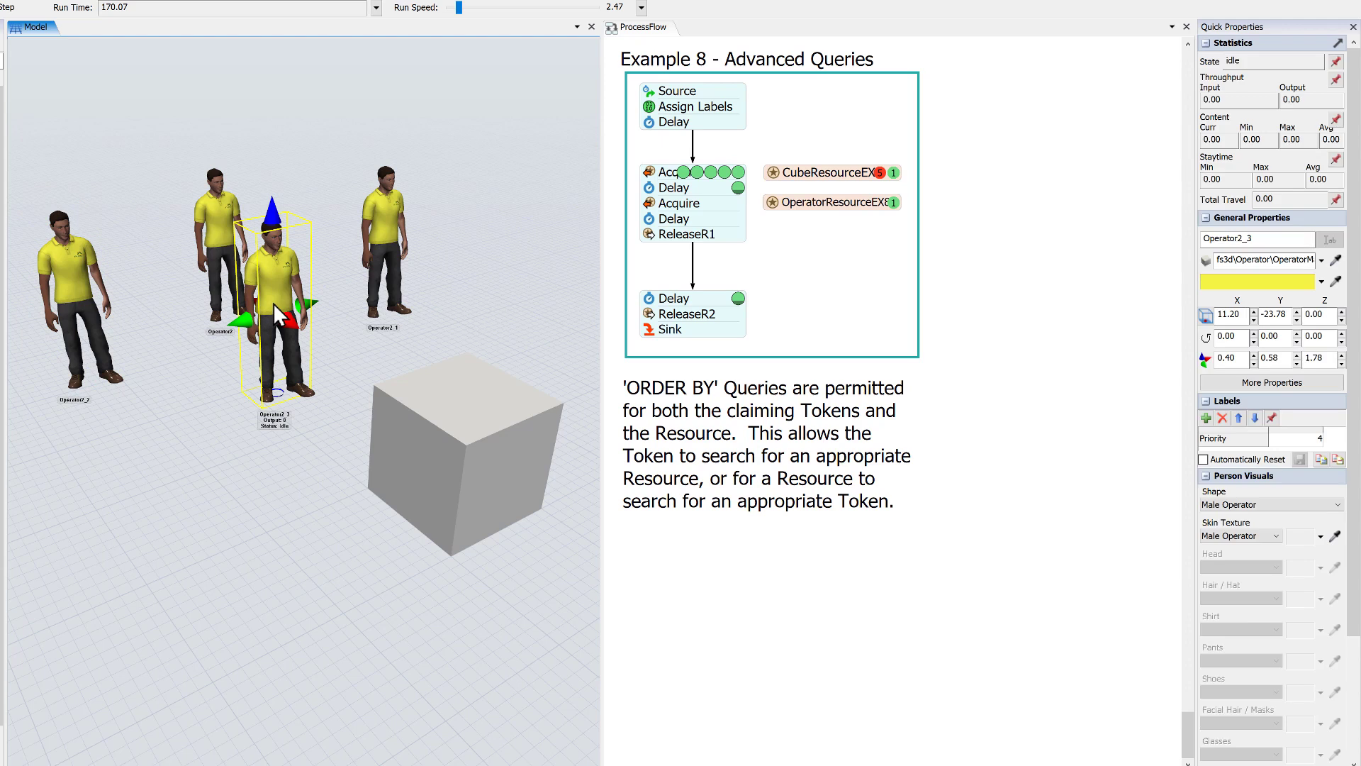
Examine the OperatorResourceEX8 resource's reference and count settings against the operators in the 3D model
click(801, 219)
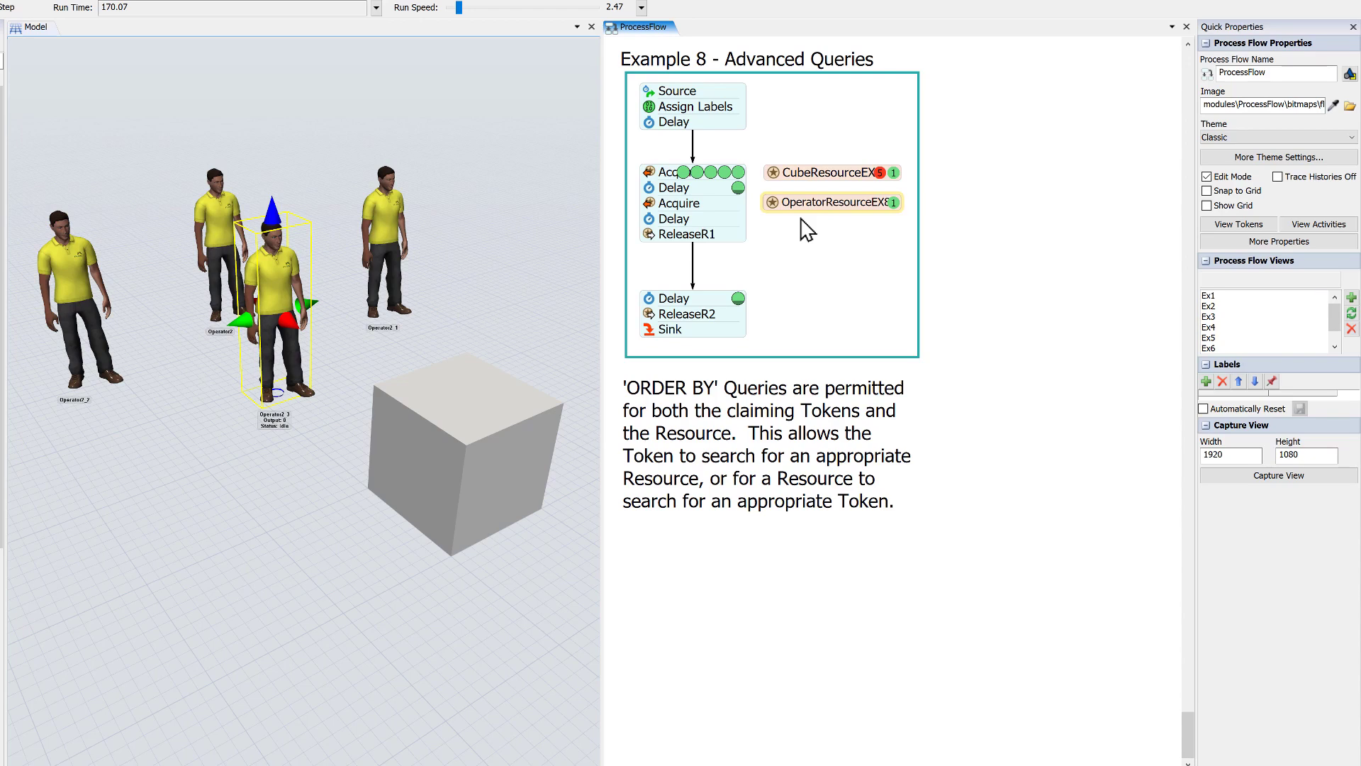
double_click(774, 202)
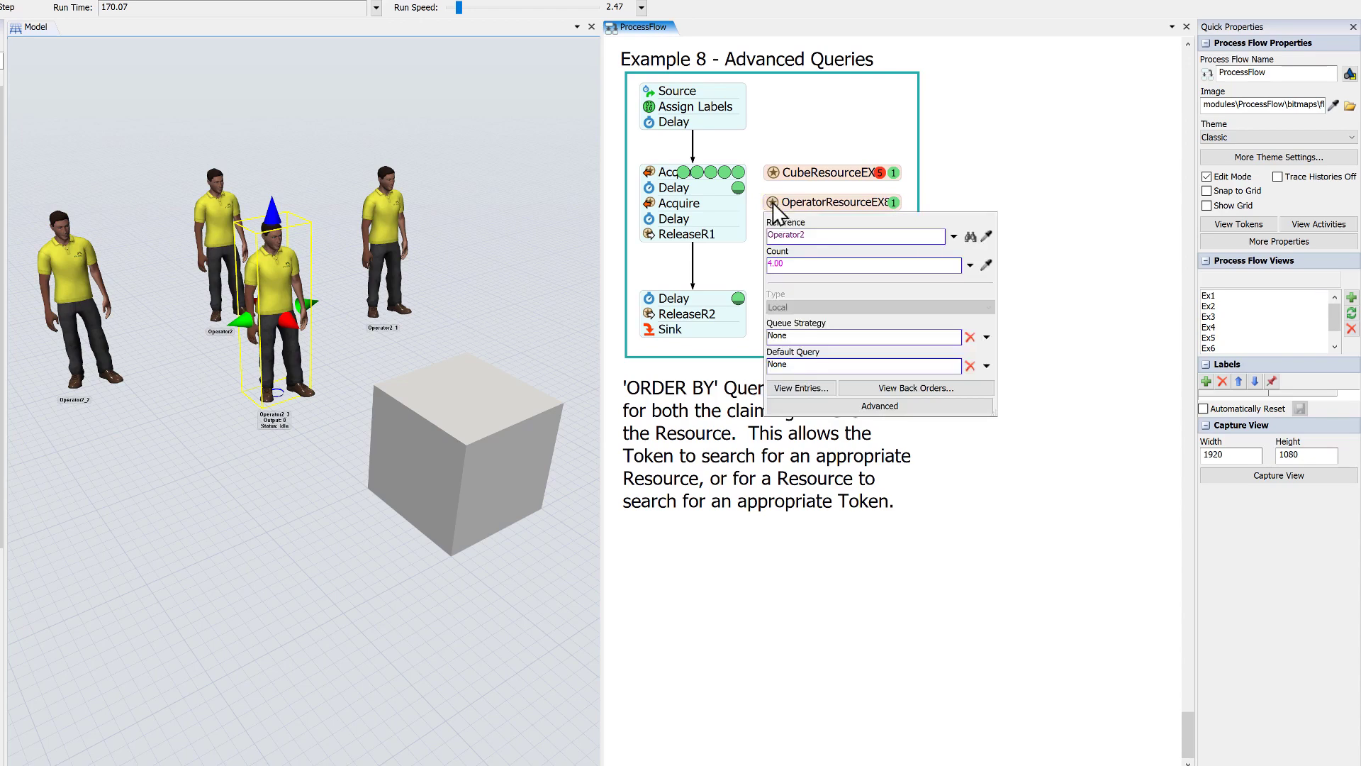
click(986, 235)
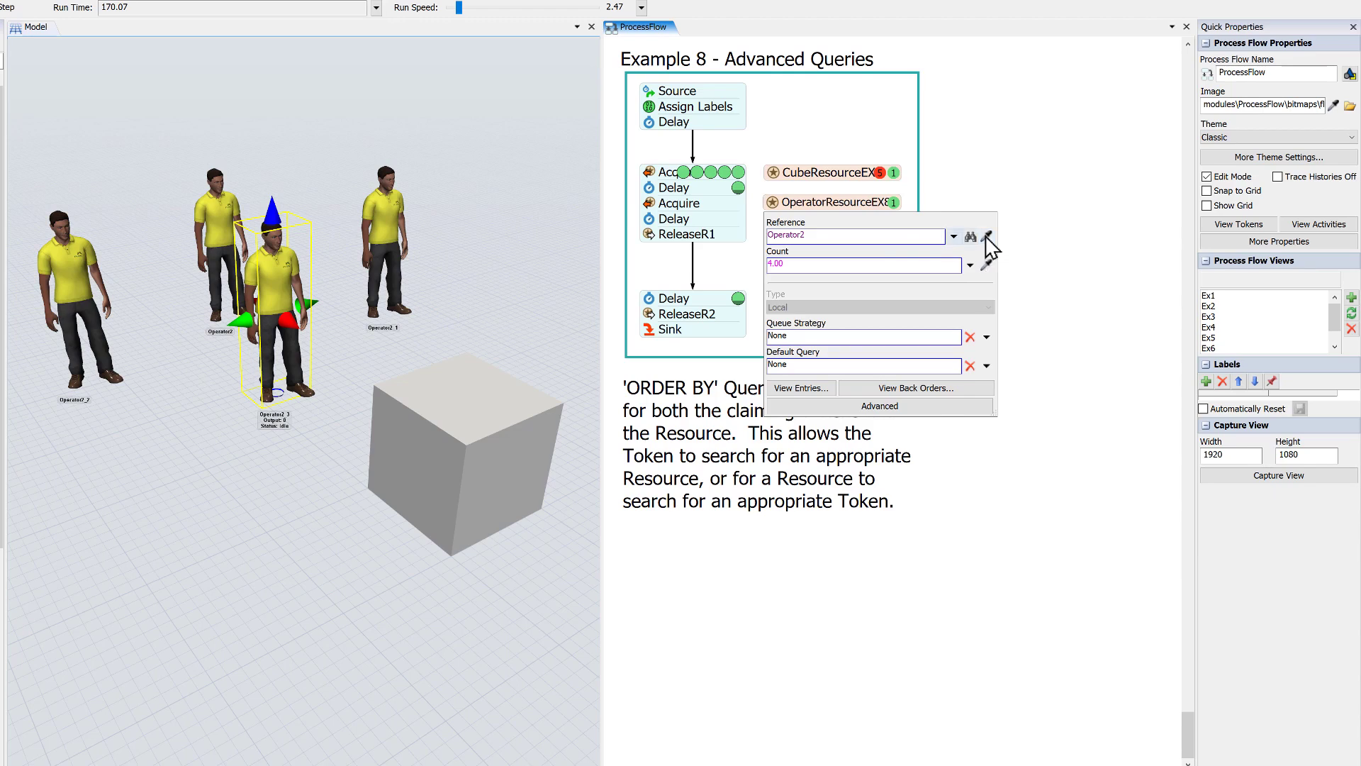
click(212, 196)
Run the model until the token in the first Delay after Acquire gets an operator, stop it, and check that operator's Priority label
click(738, 188)
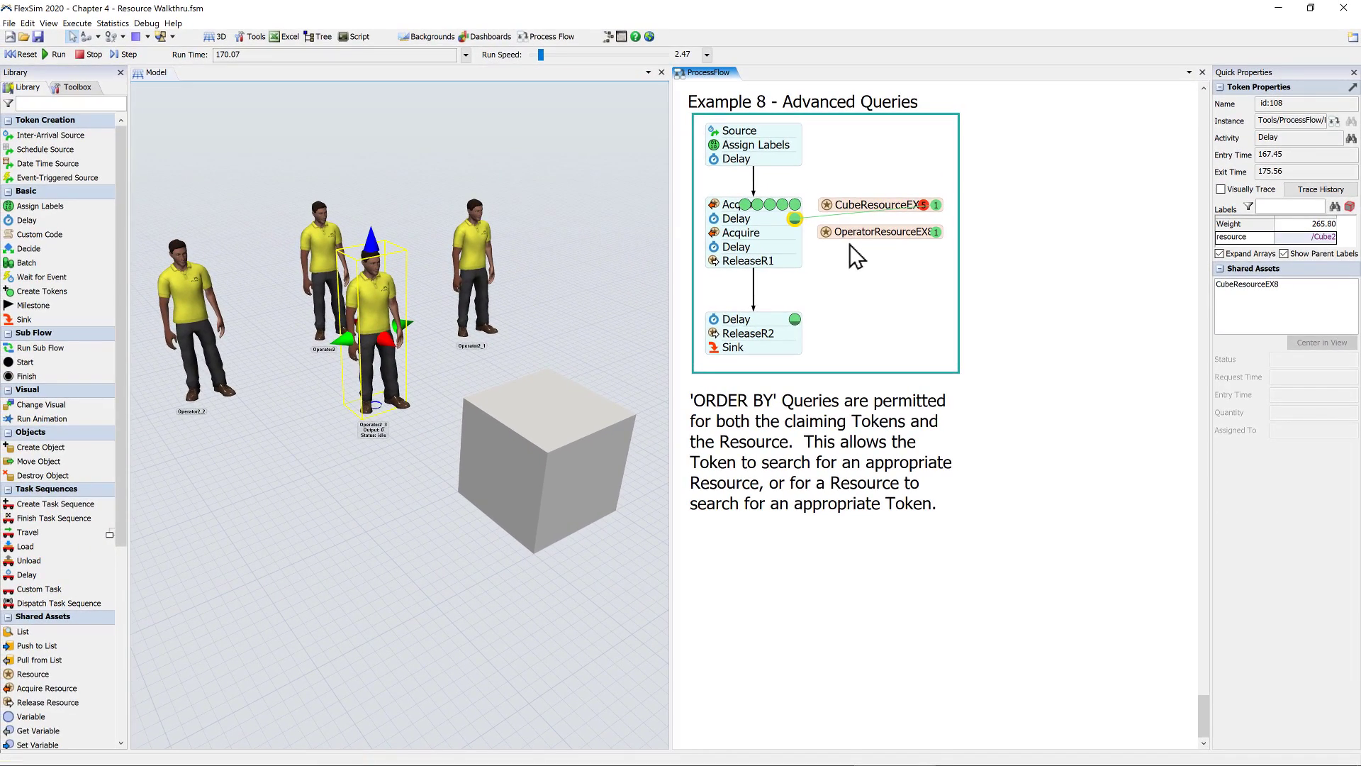
click(57, 55)
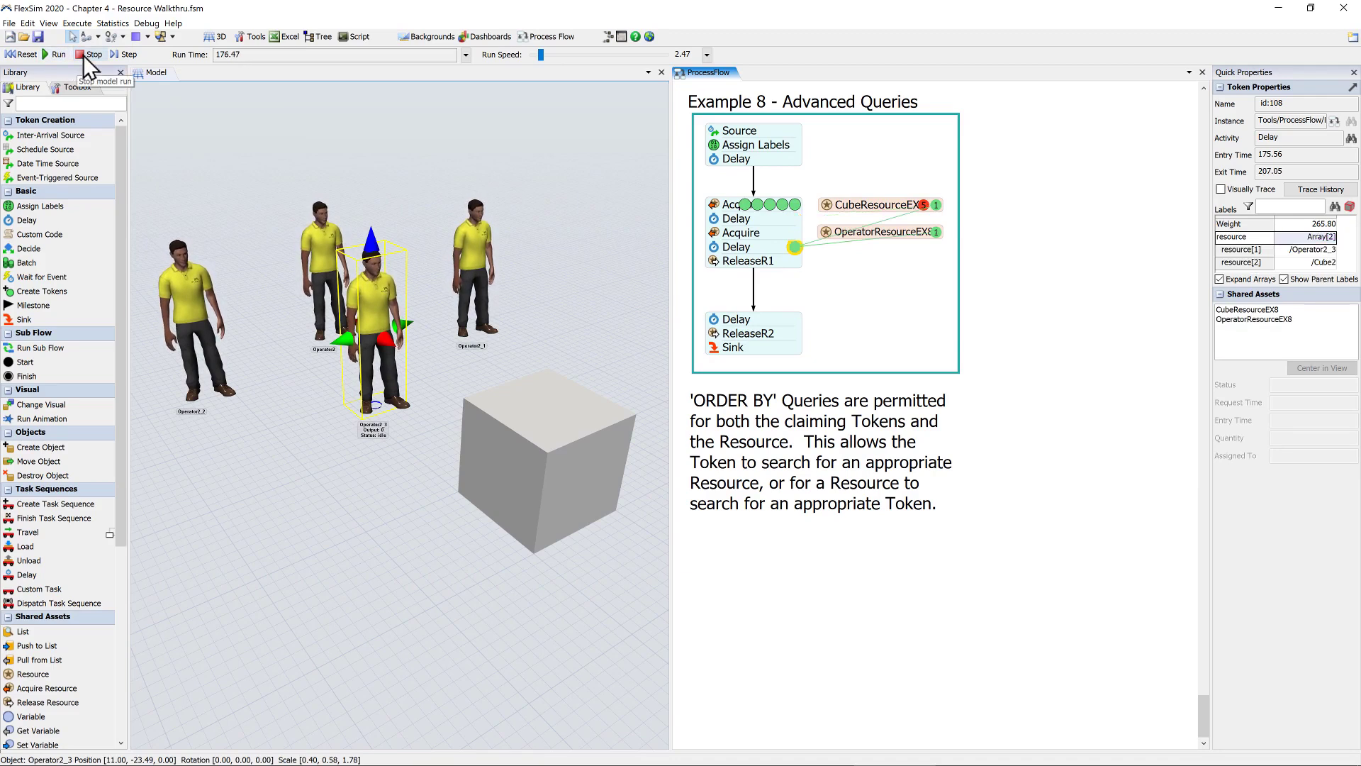
click(83, 55)
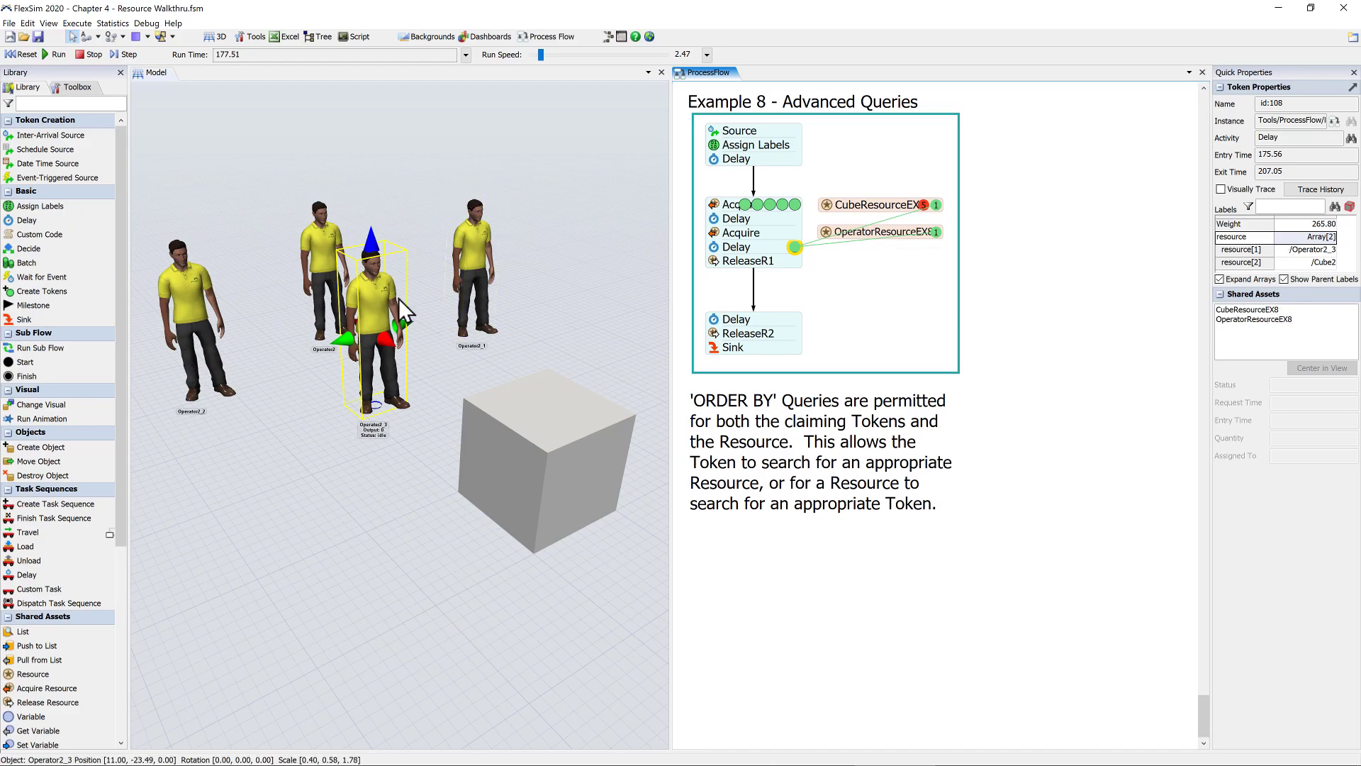
click(375, 299)
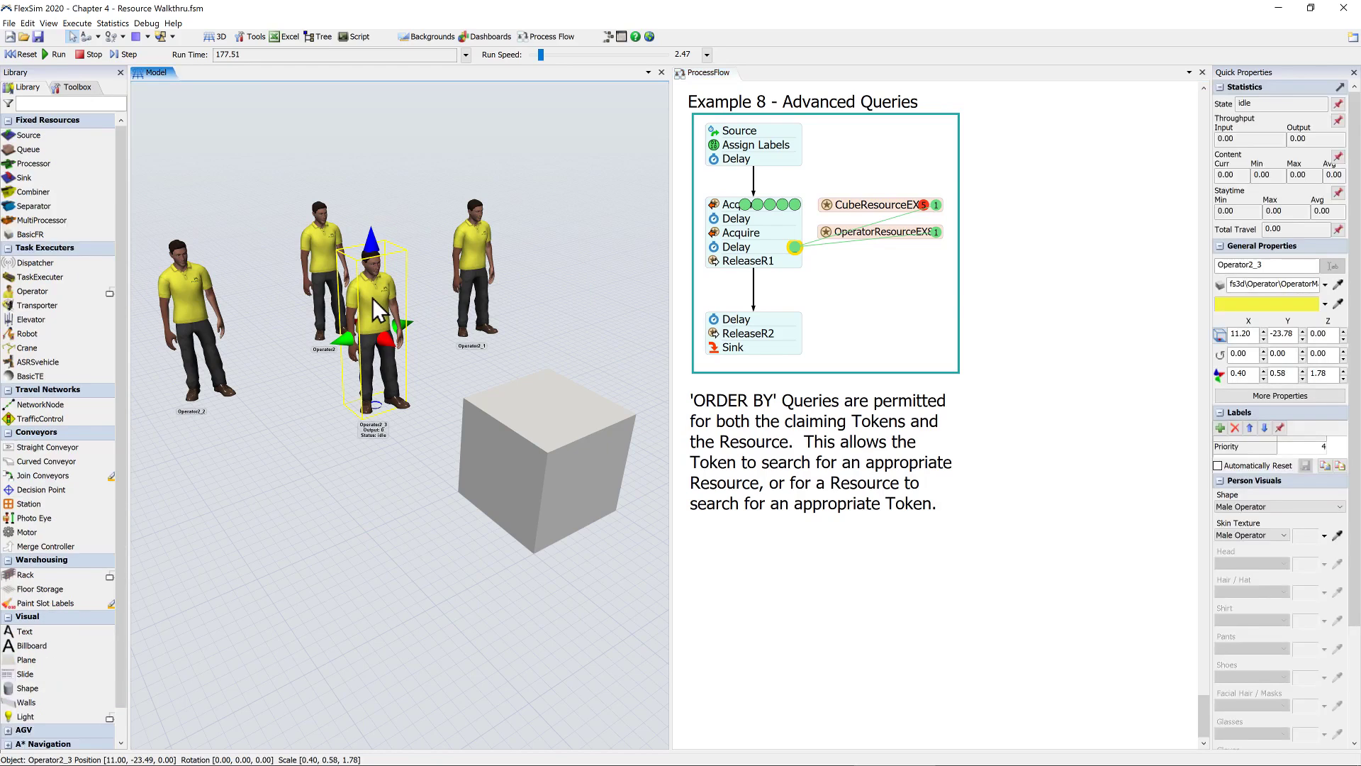
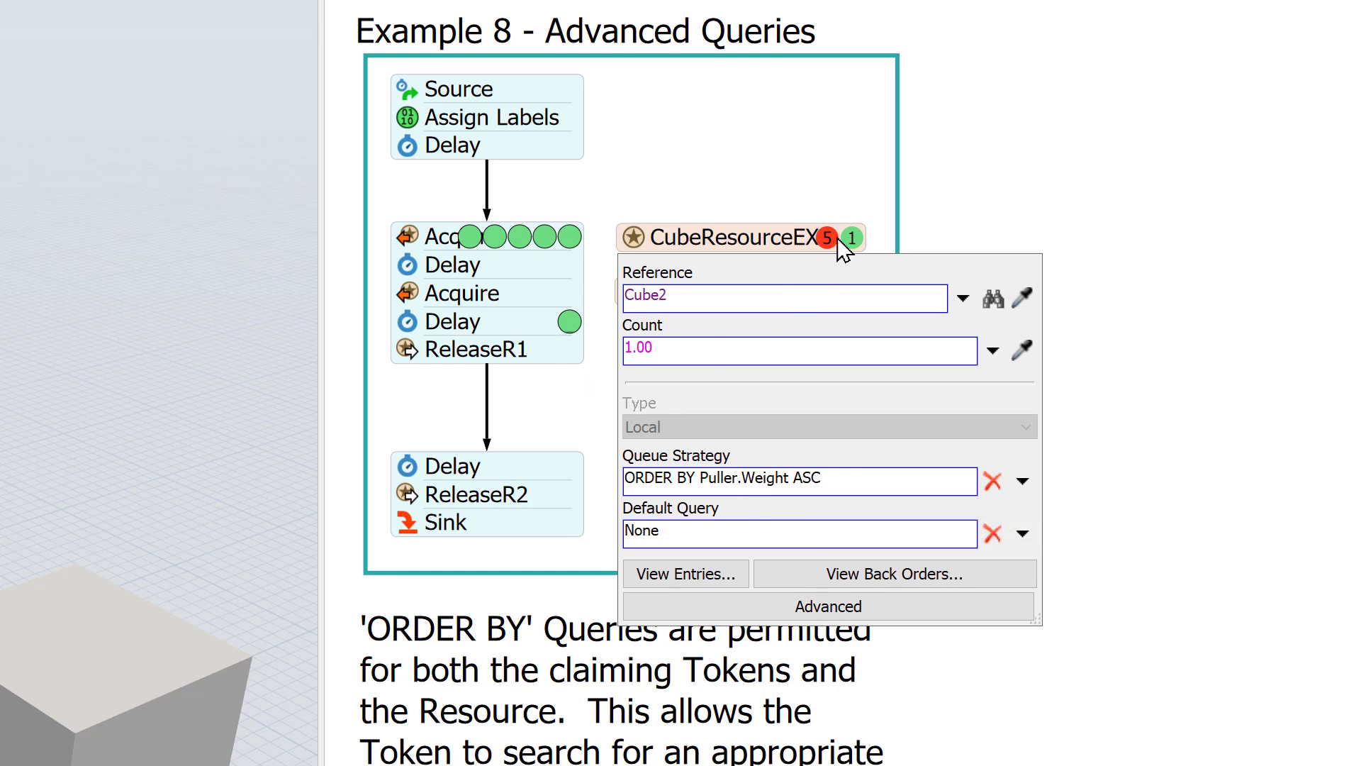
Examine the Weight and ASC terms of CubeResourceEX8's queue strategy and compare the Weight labels of tokens waiting at the first Acquire
double_click(771, 478)
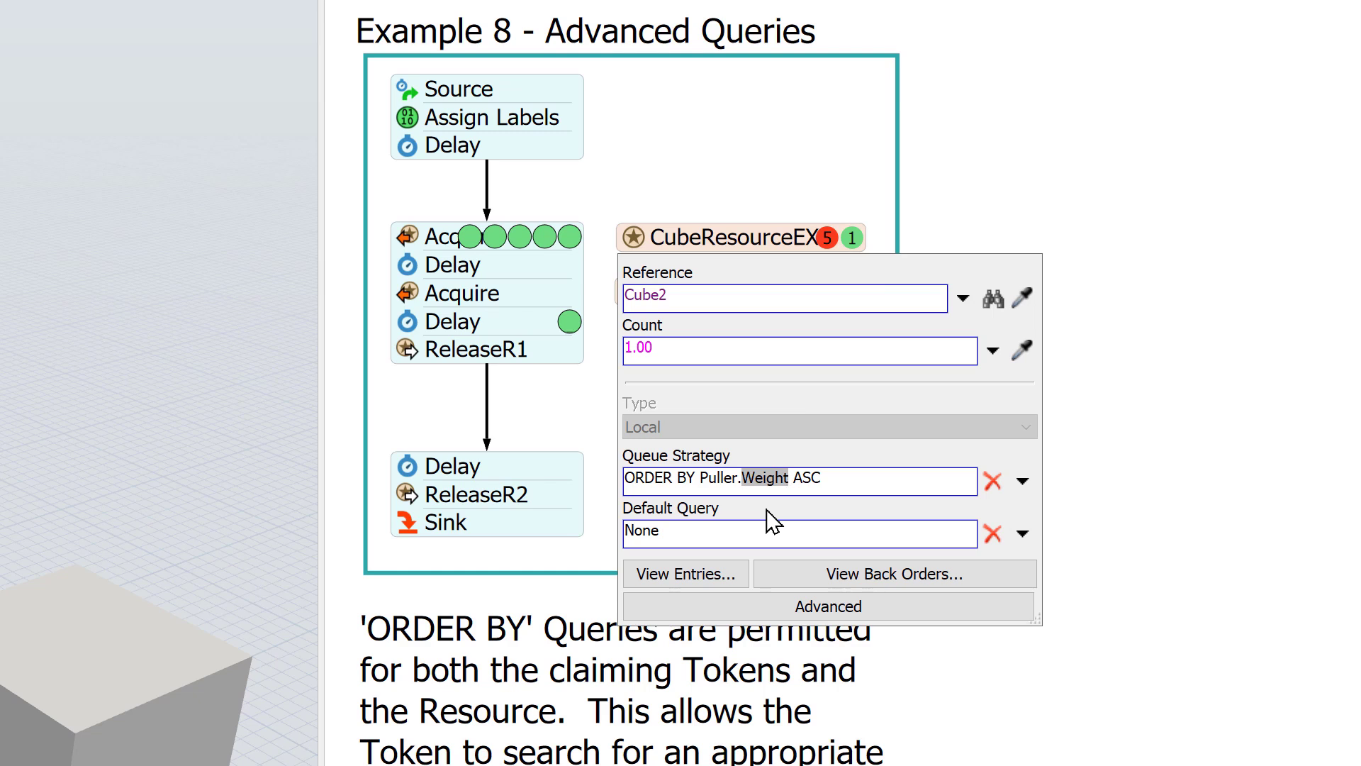
double_click(800, 477)
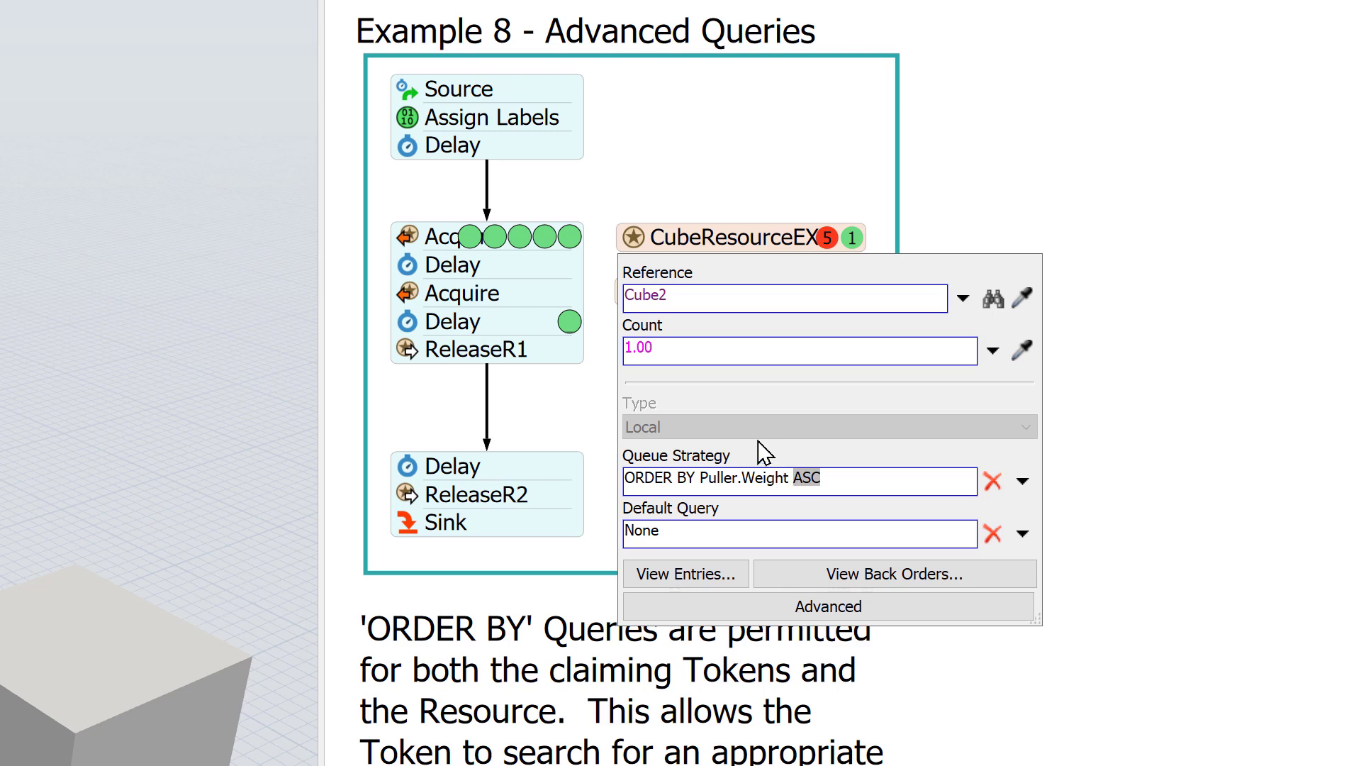
click(567, 236)
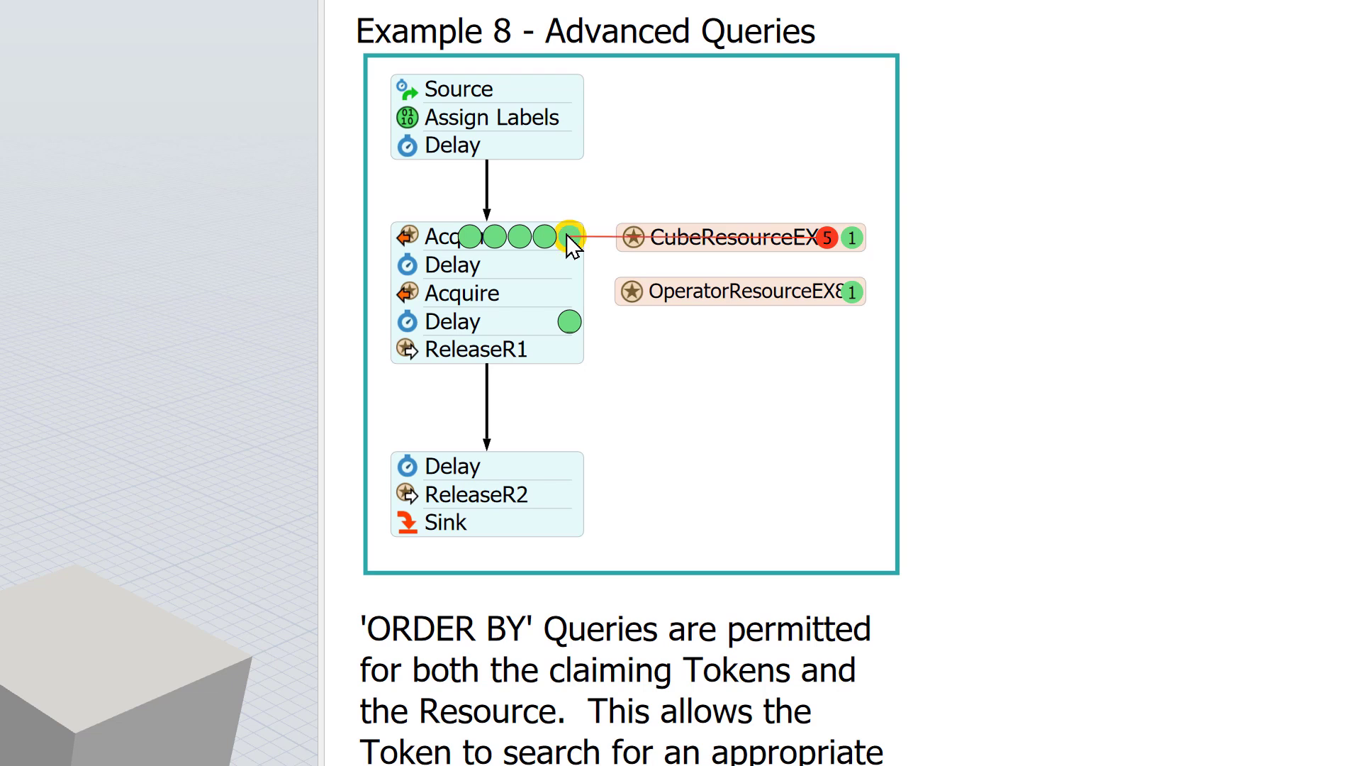
click(567, 234)
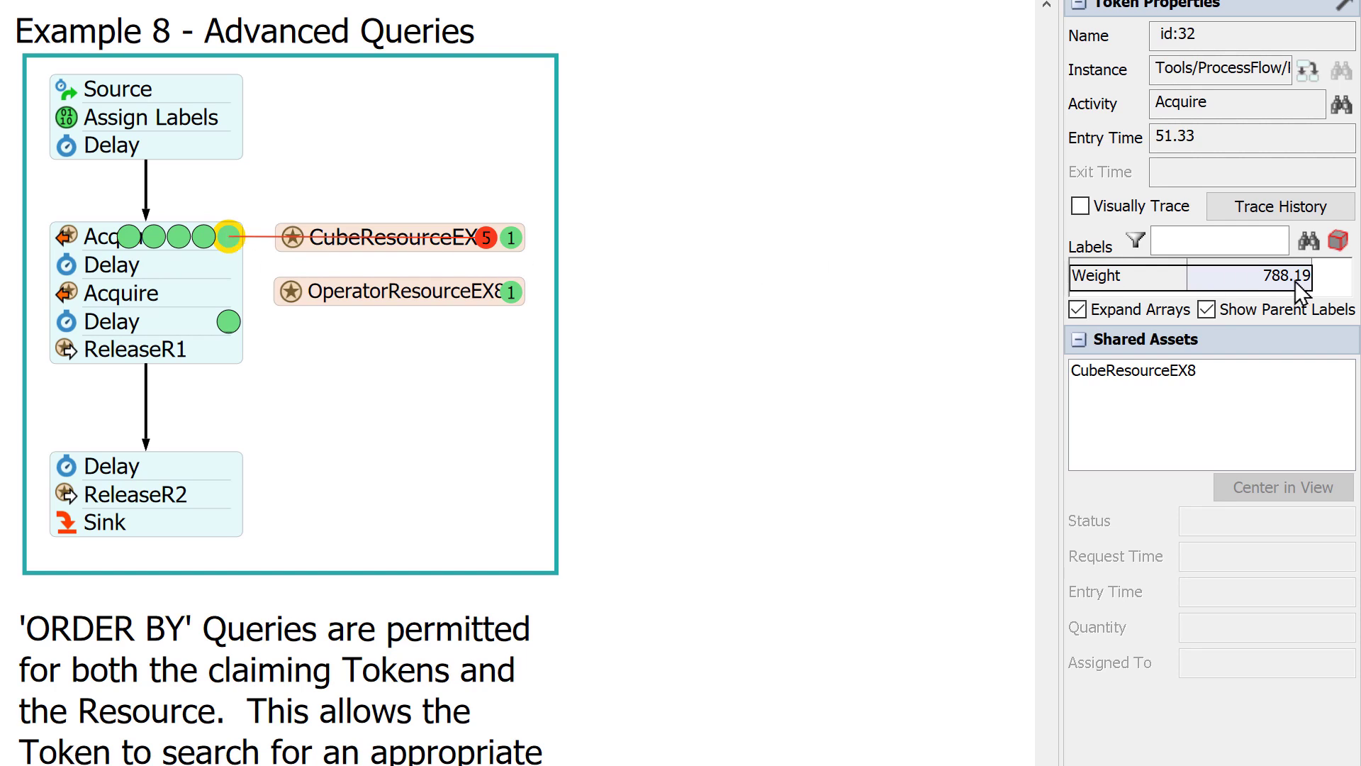
click(205, 238)
click(179, 241)
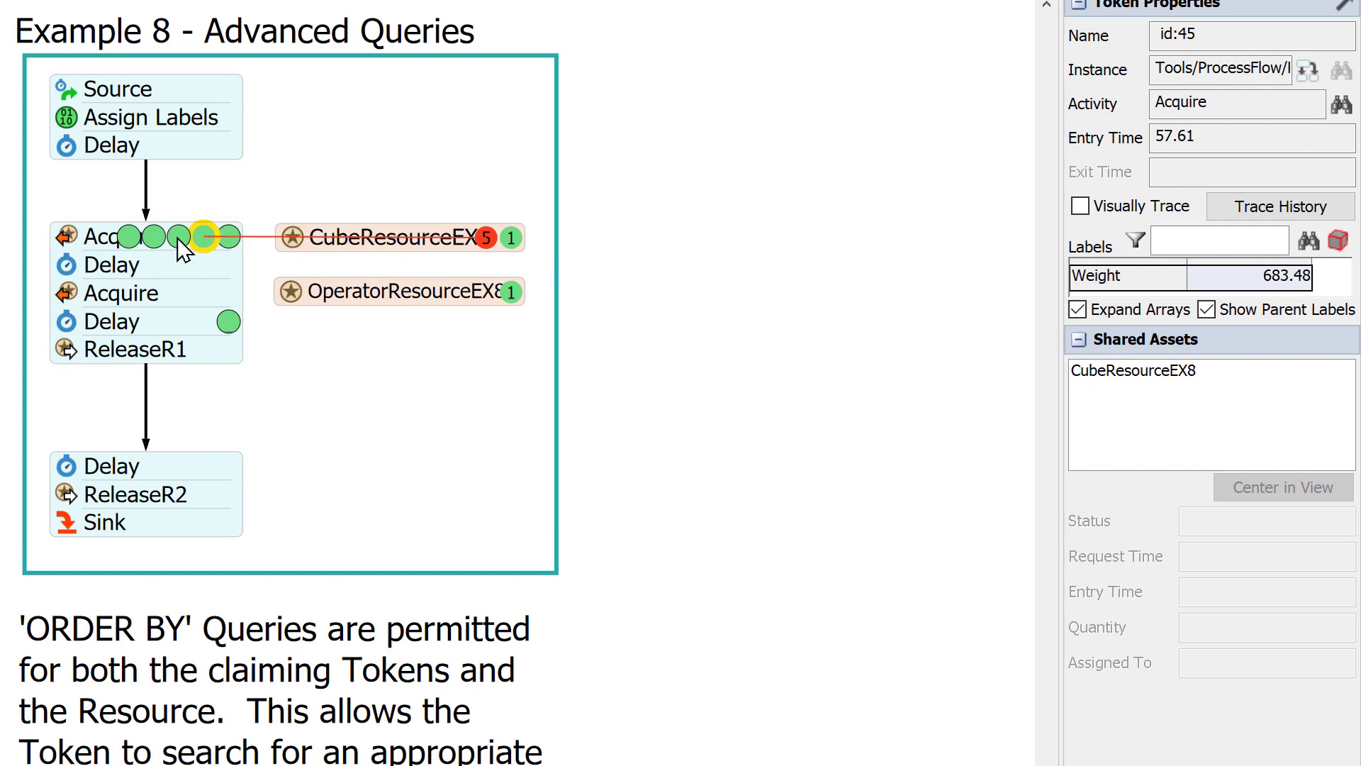
click(154, 238)
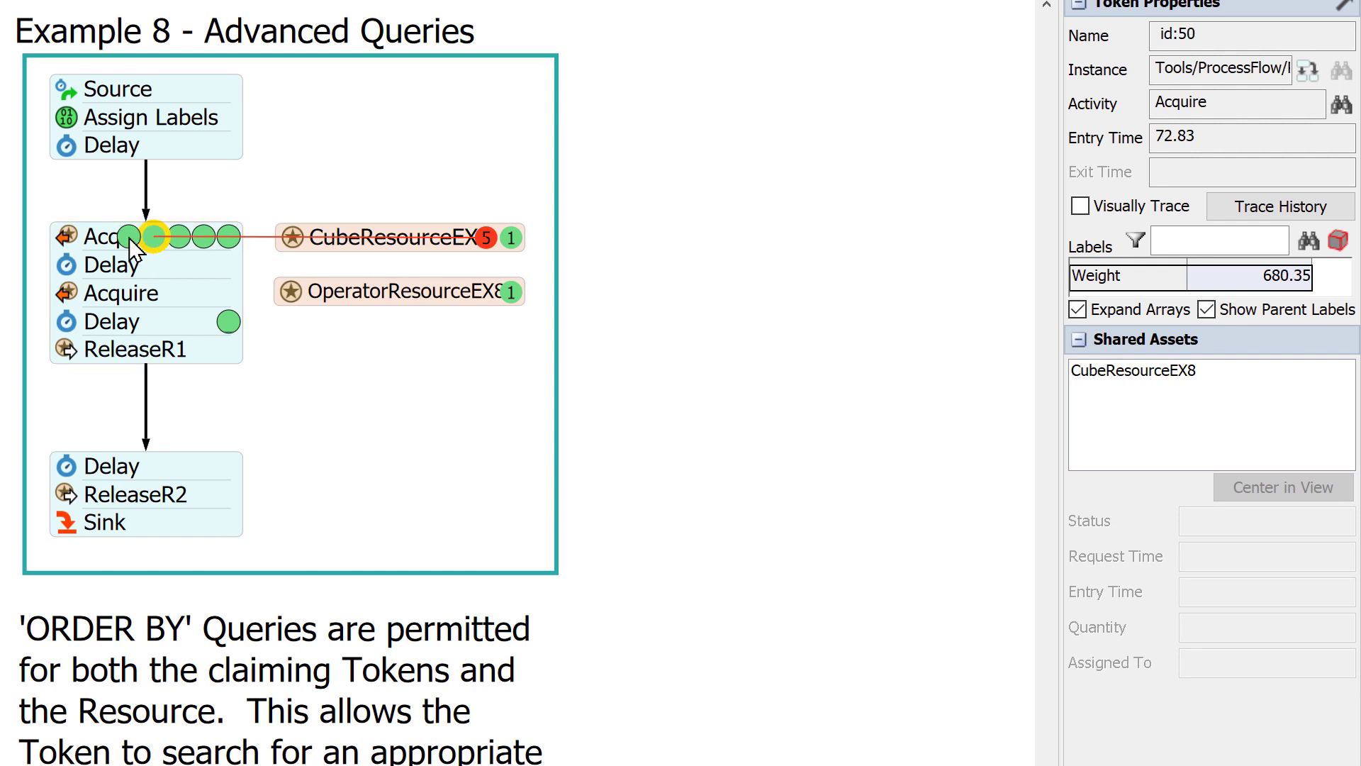
Review how the Assign Labels activity defines the Weight label's name and value on each token
click(71, 117)
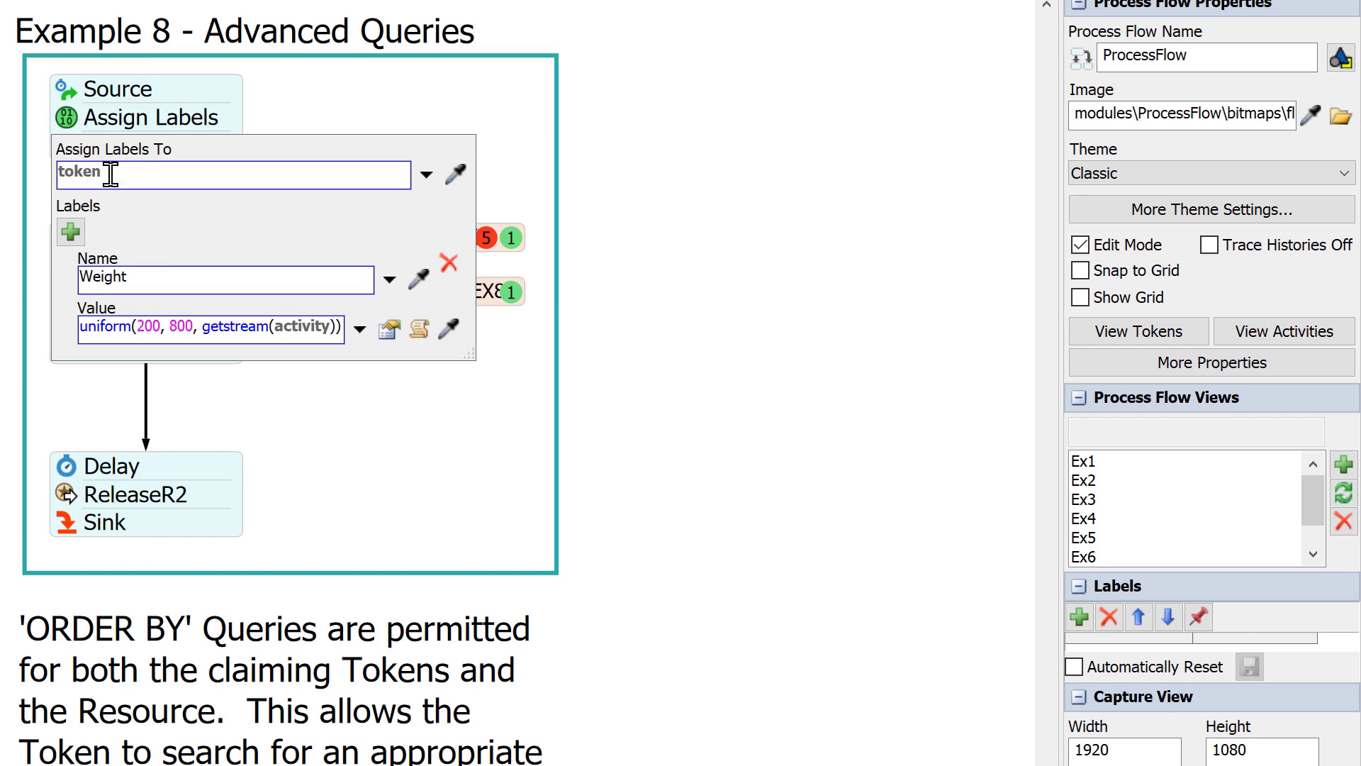
click(138, 278)
click(365, 416)
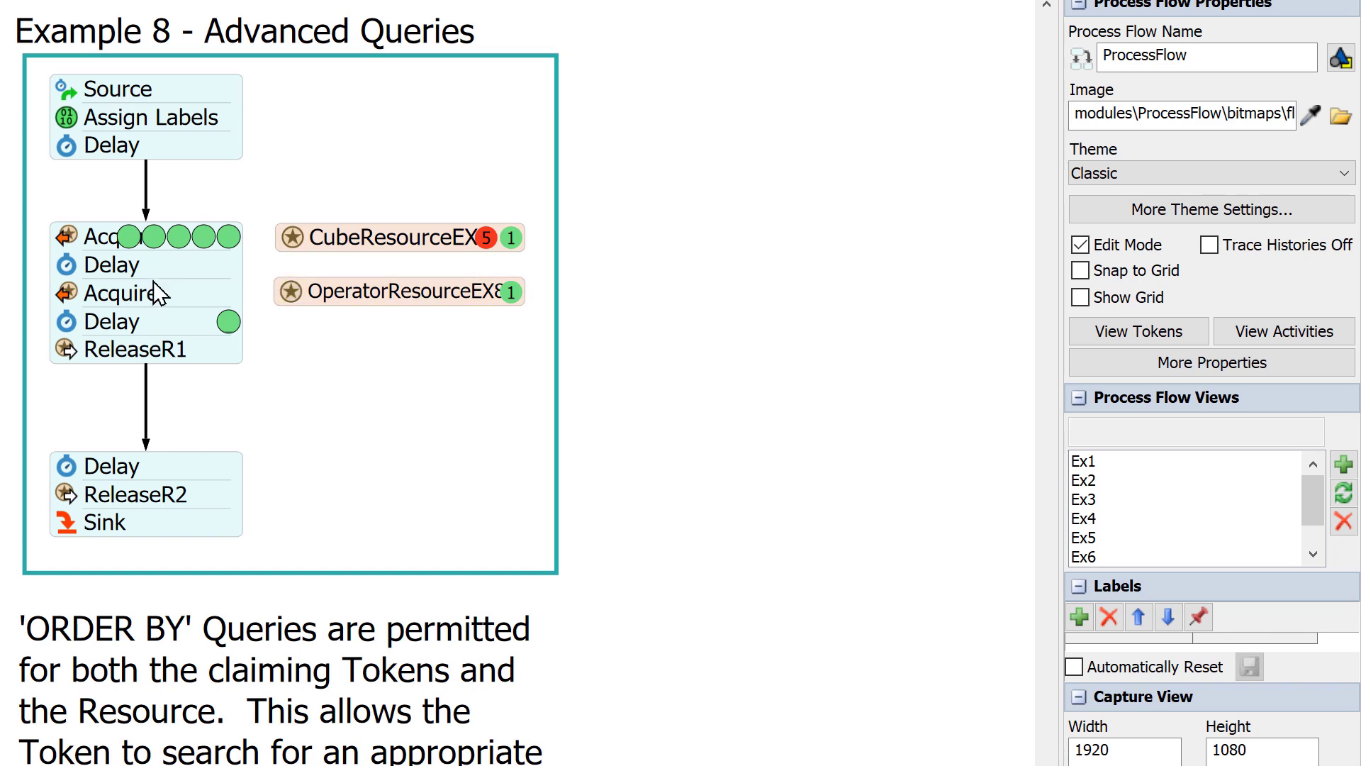
Examine the second Acquire's quantity, assigned label and ORDER BY Priority DESC query for OperatorResourceEX8
click(64, 292)
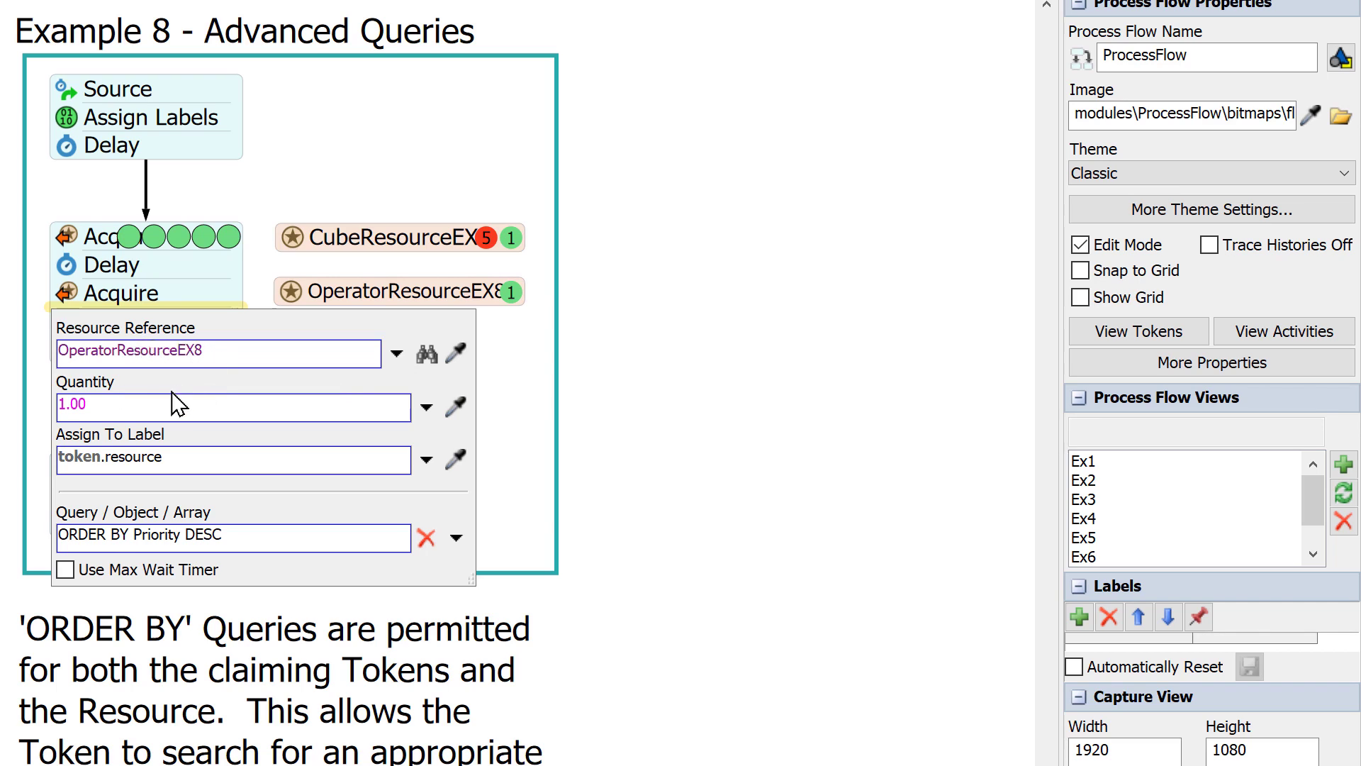
drag(116, 404, 25, 400)
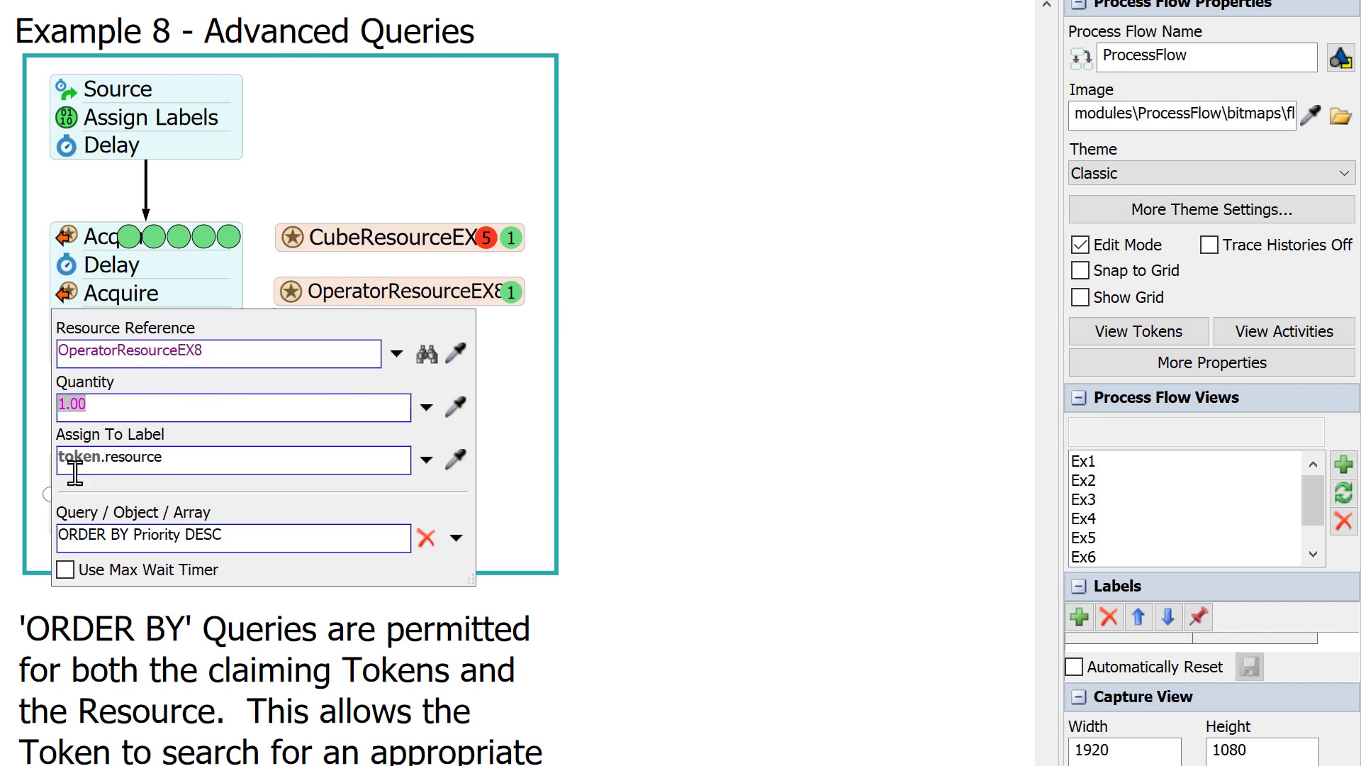
drag(190, 460, 49, 460)
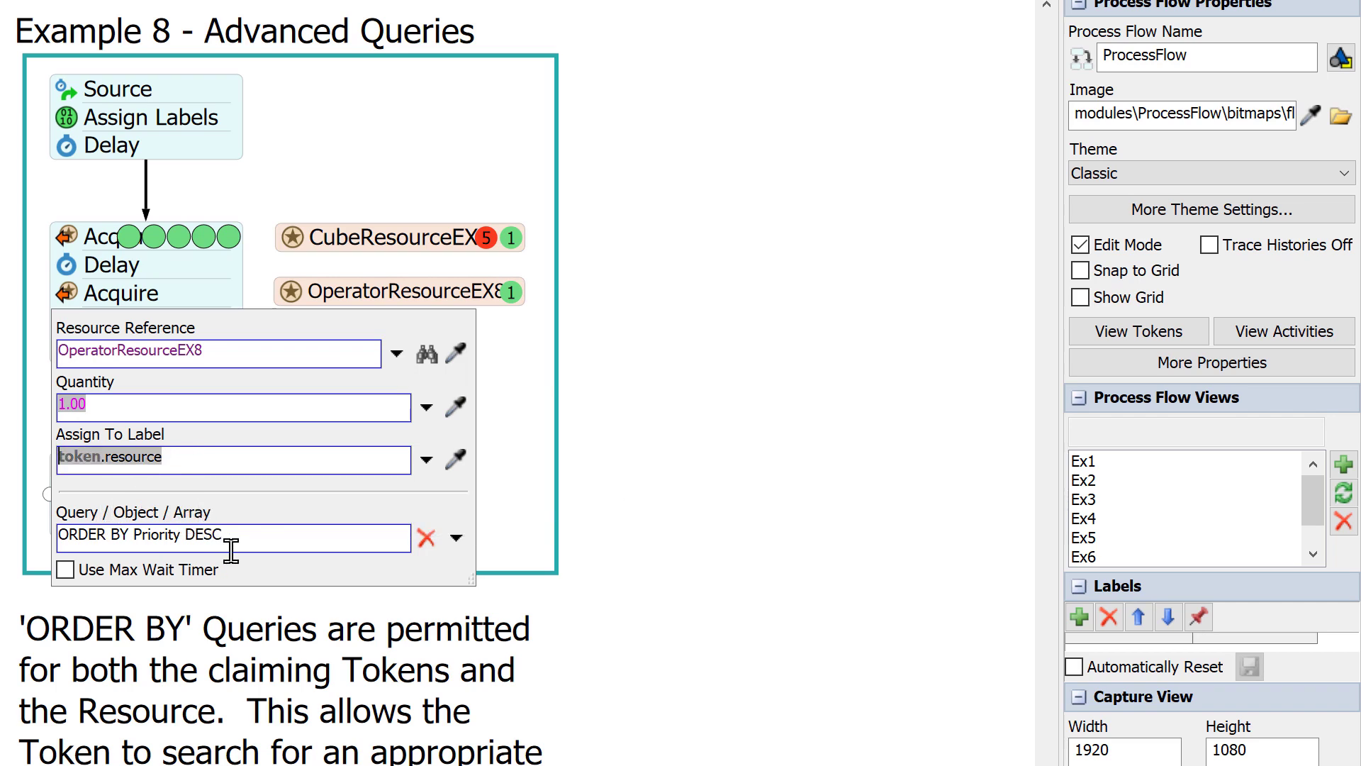
drag(256, 536, 24, 536)
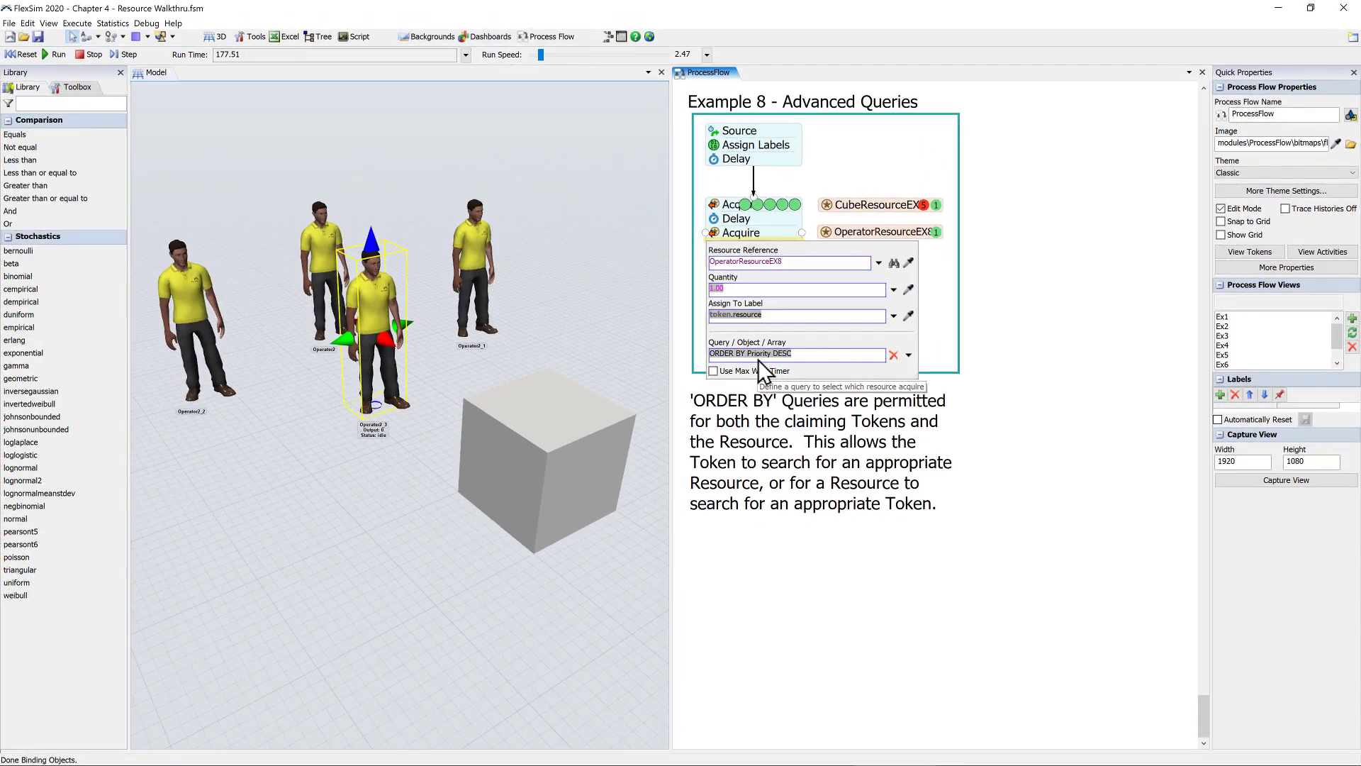
Compare the Priority labels of the four operators in the 3D model
click(609, 315)
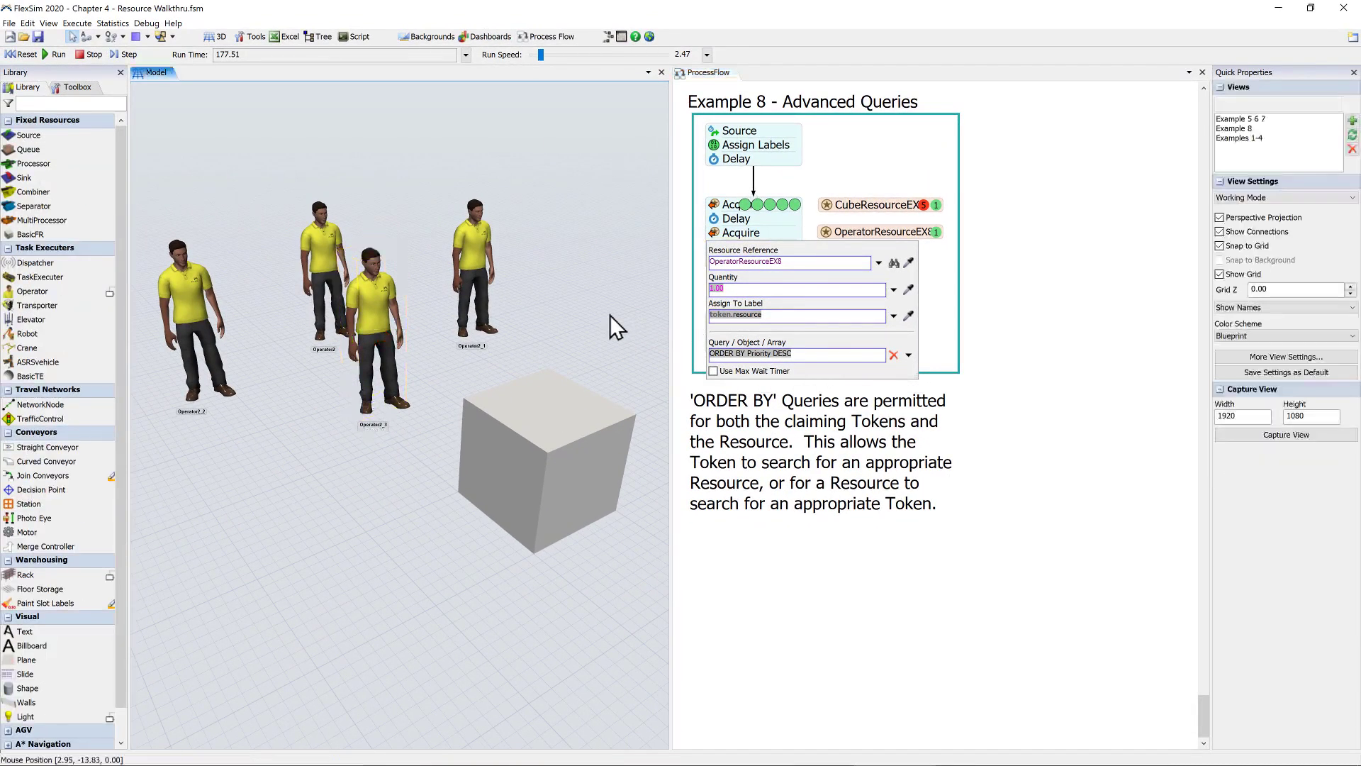
click(184, 291)
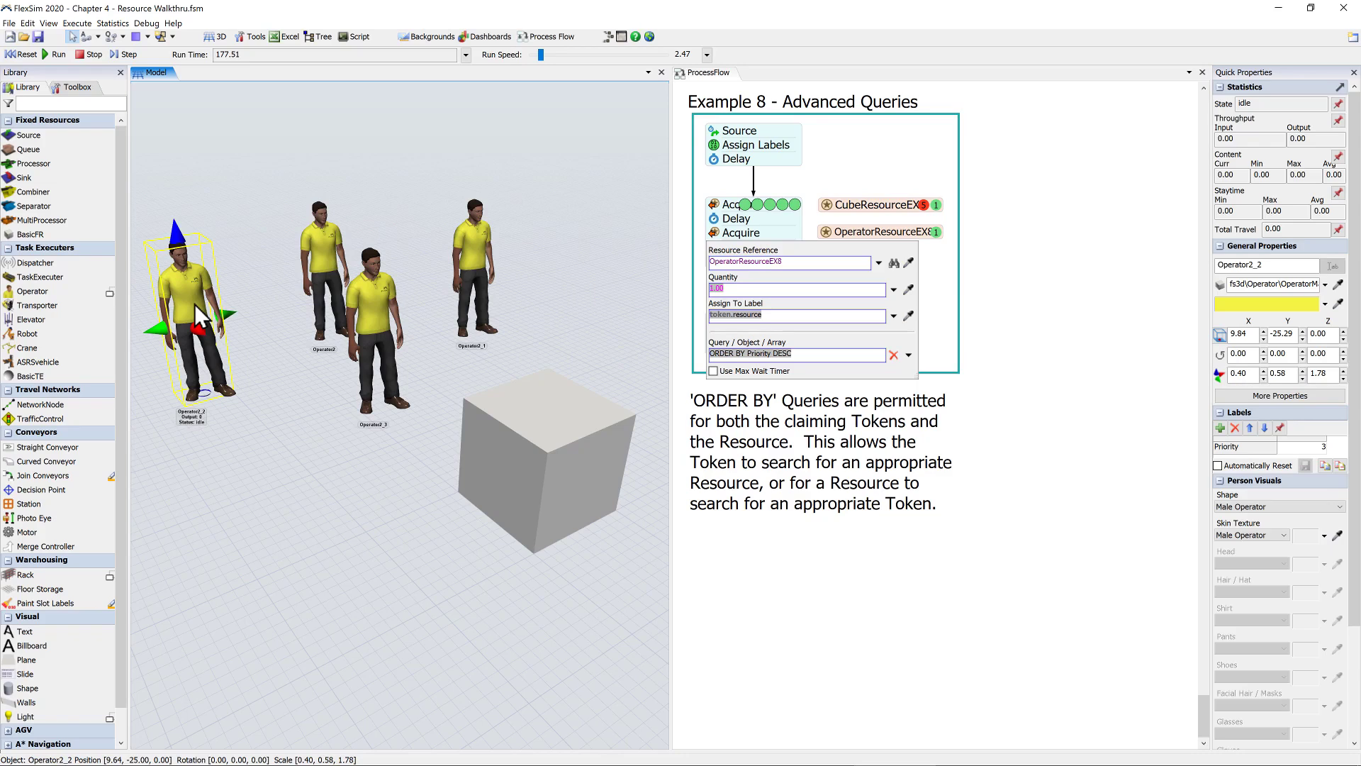
click(1255, 450)
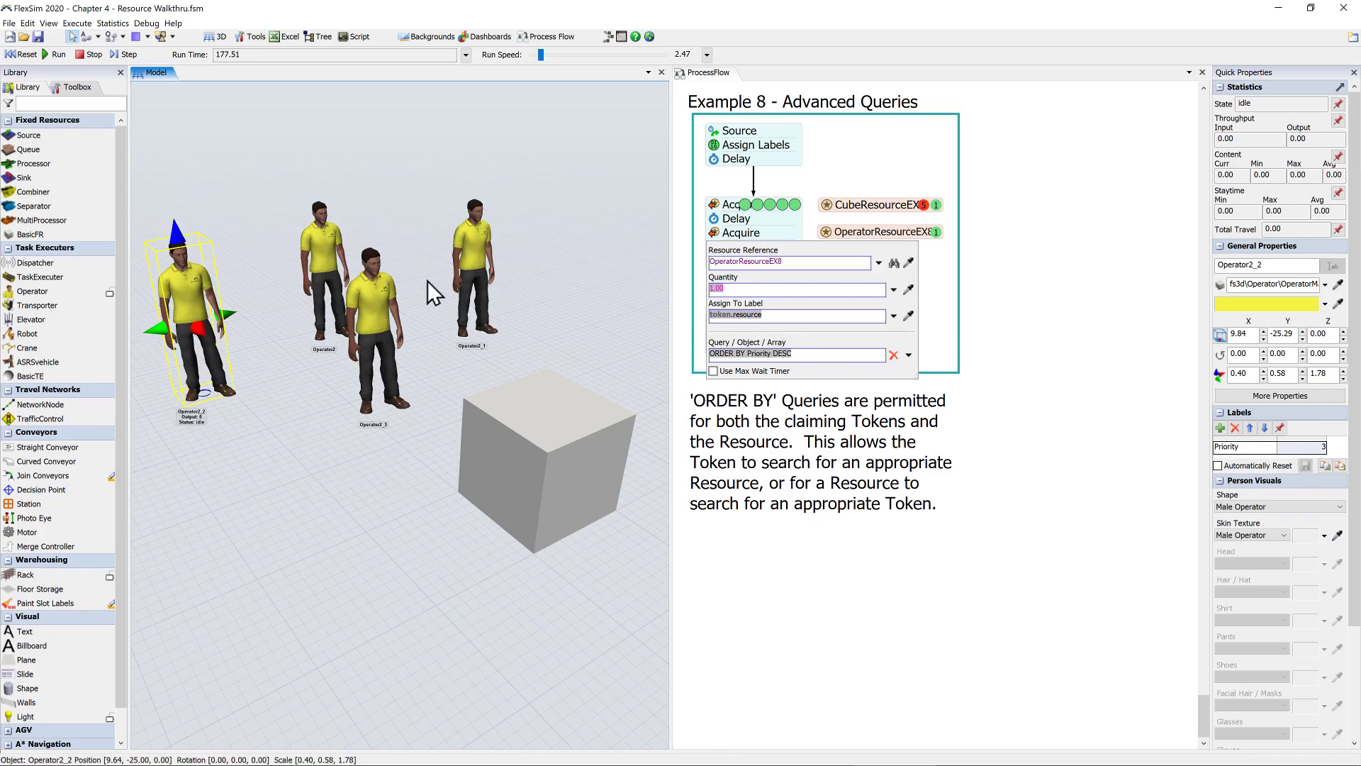
click(321, 264)
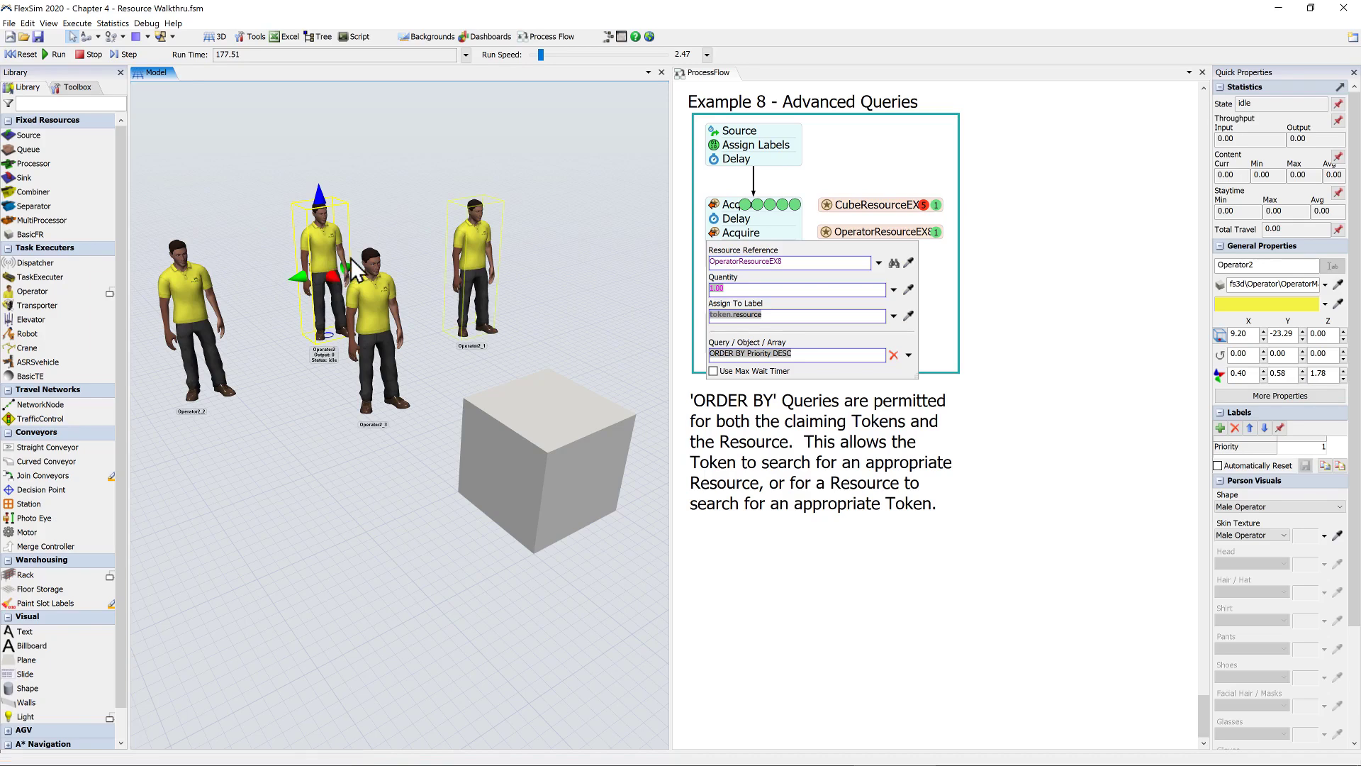
click(473, 252)
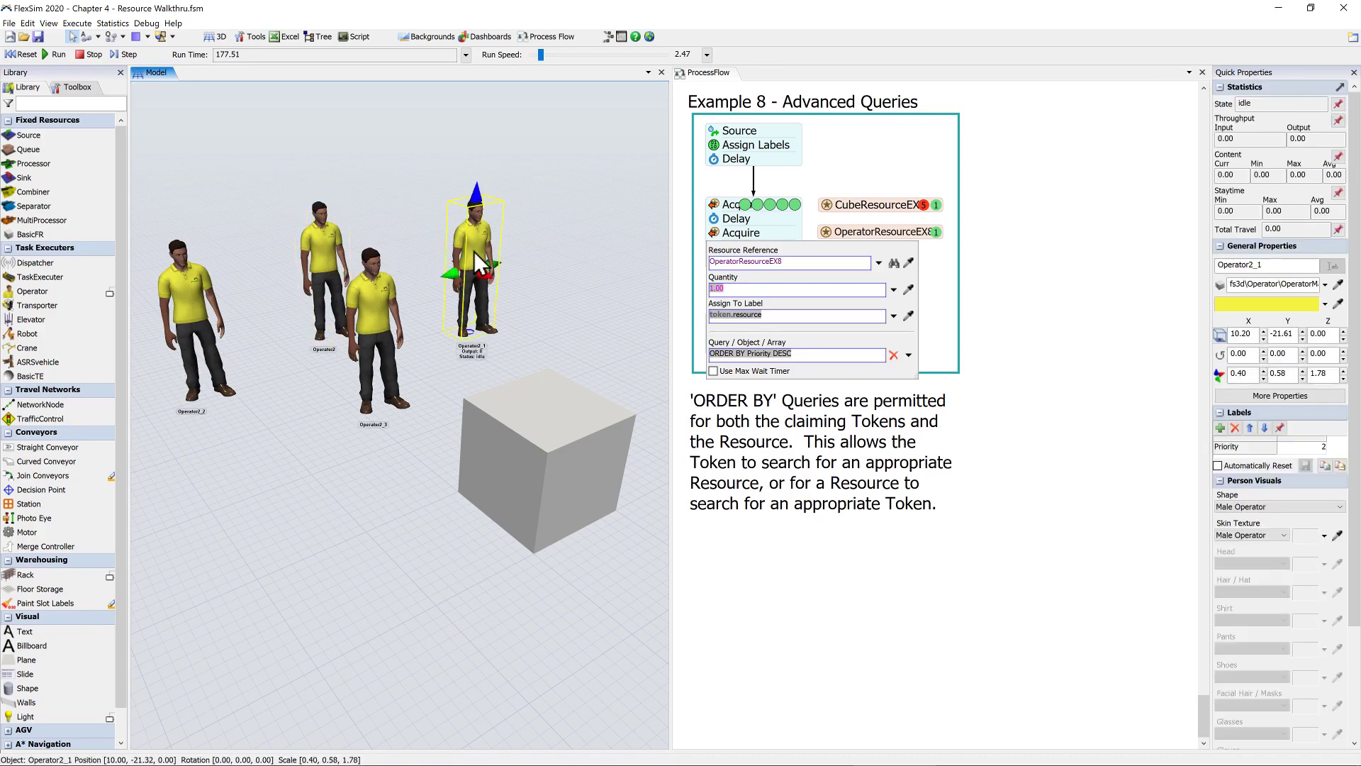
click(190, 317)
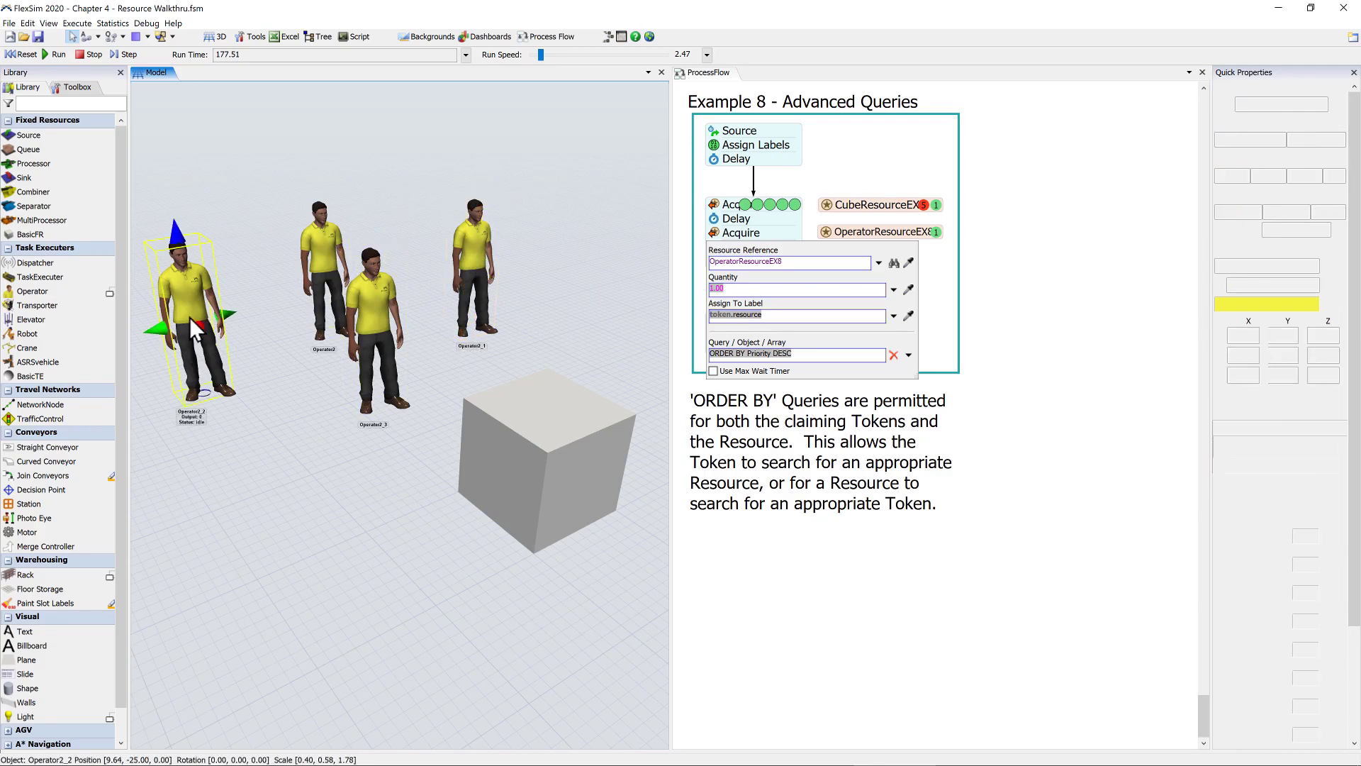
click(376, 334)
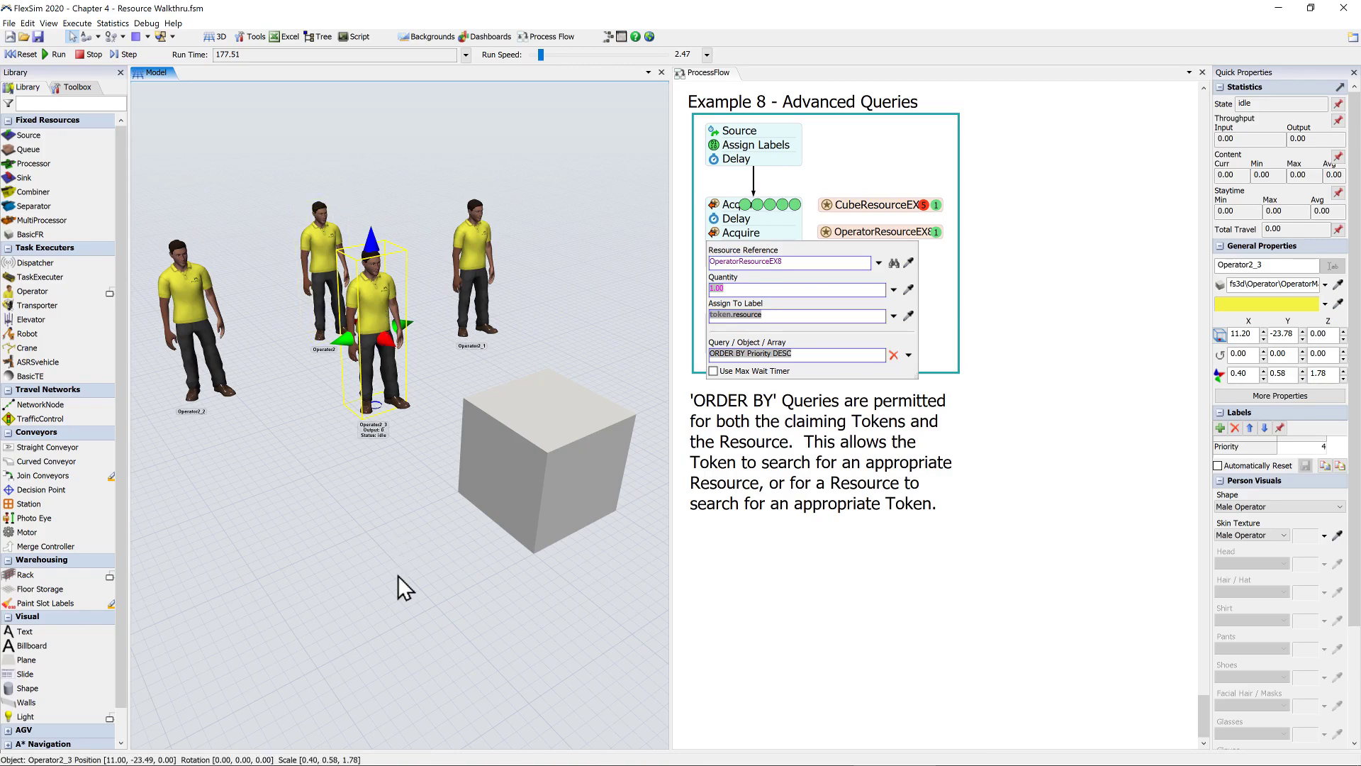
click(814, 561)
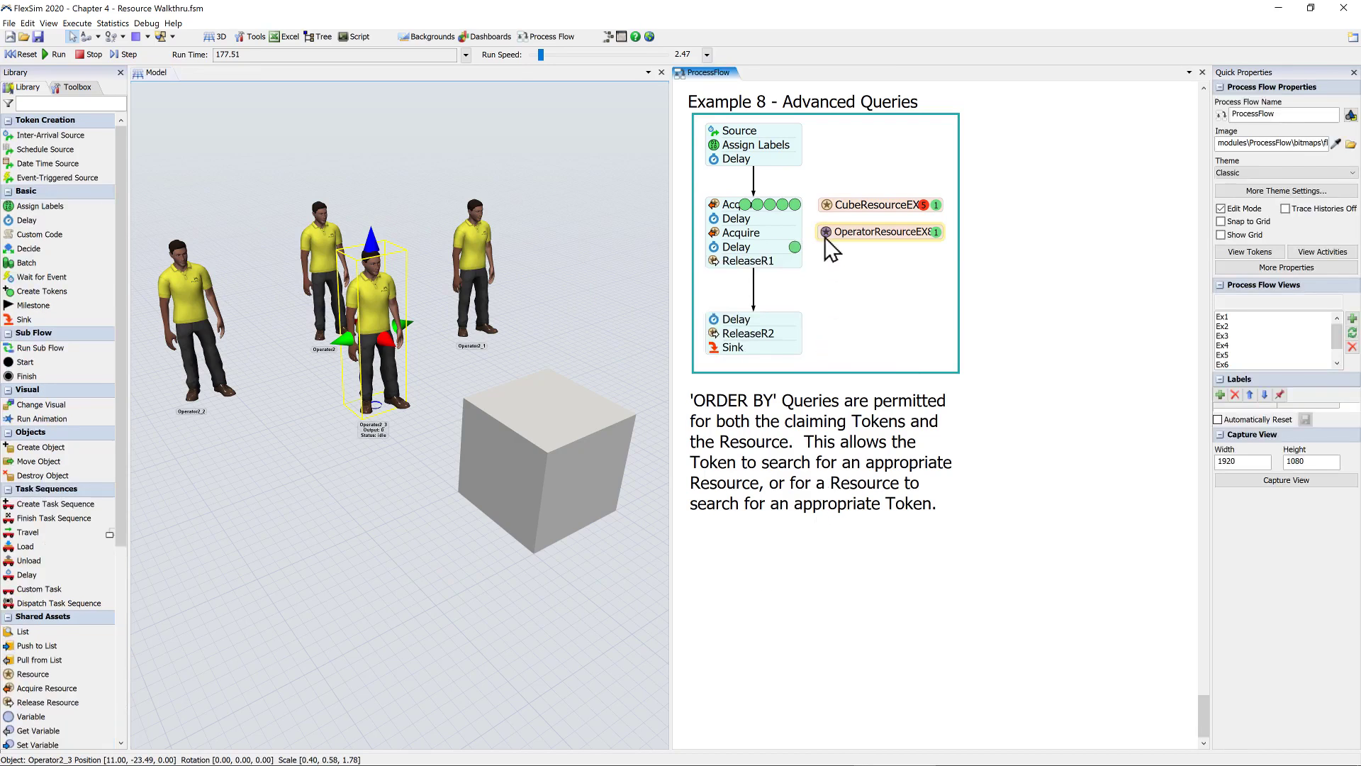
Set the OperatorResourceEX8 count to 3 and reset the model to update the operators
click(20, 54)
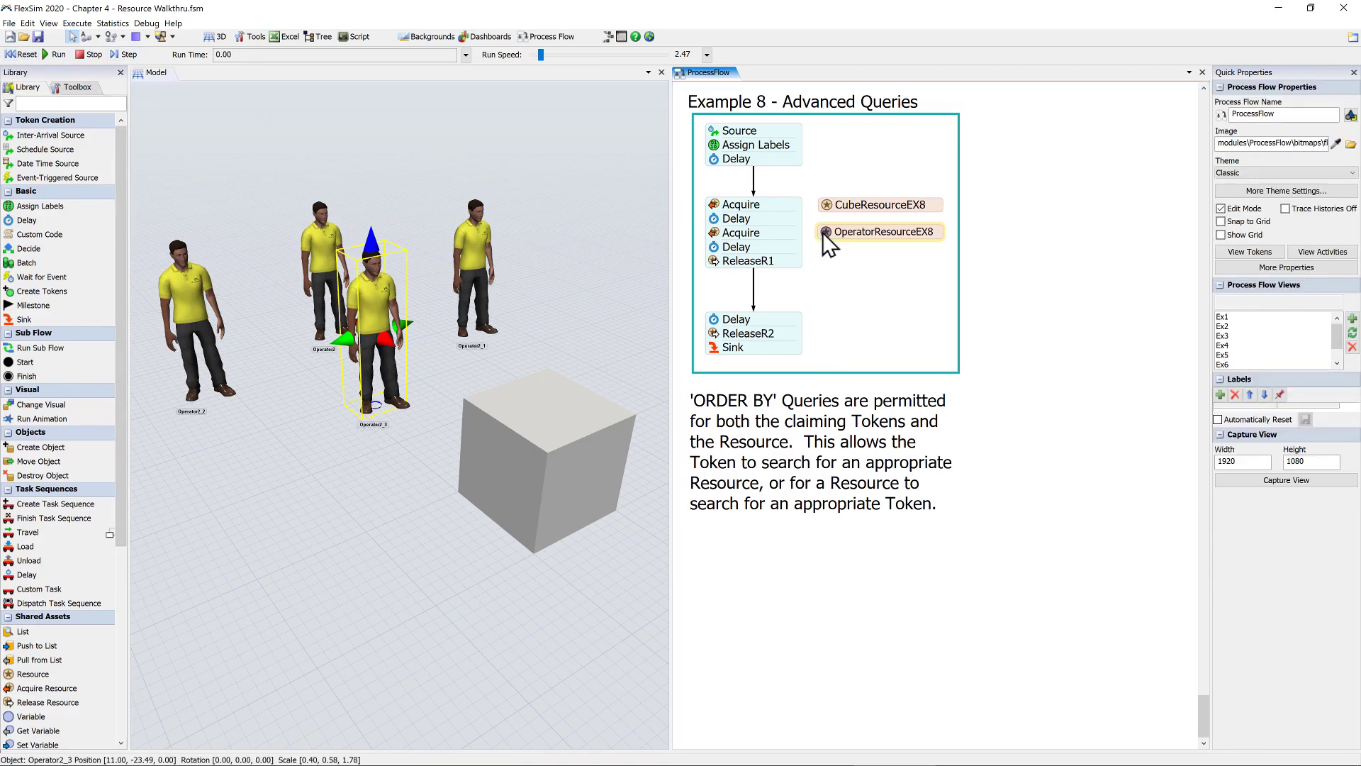
mouse_move(822, 232)
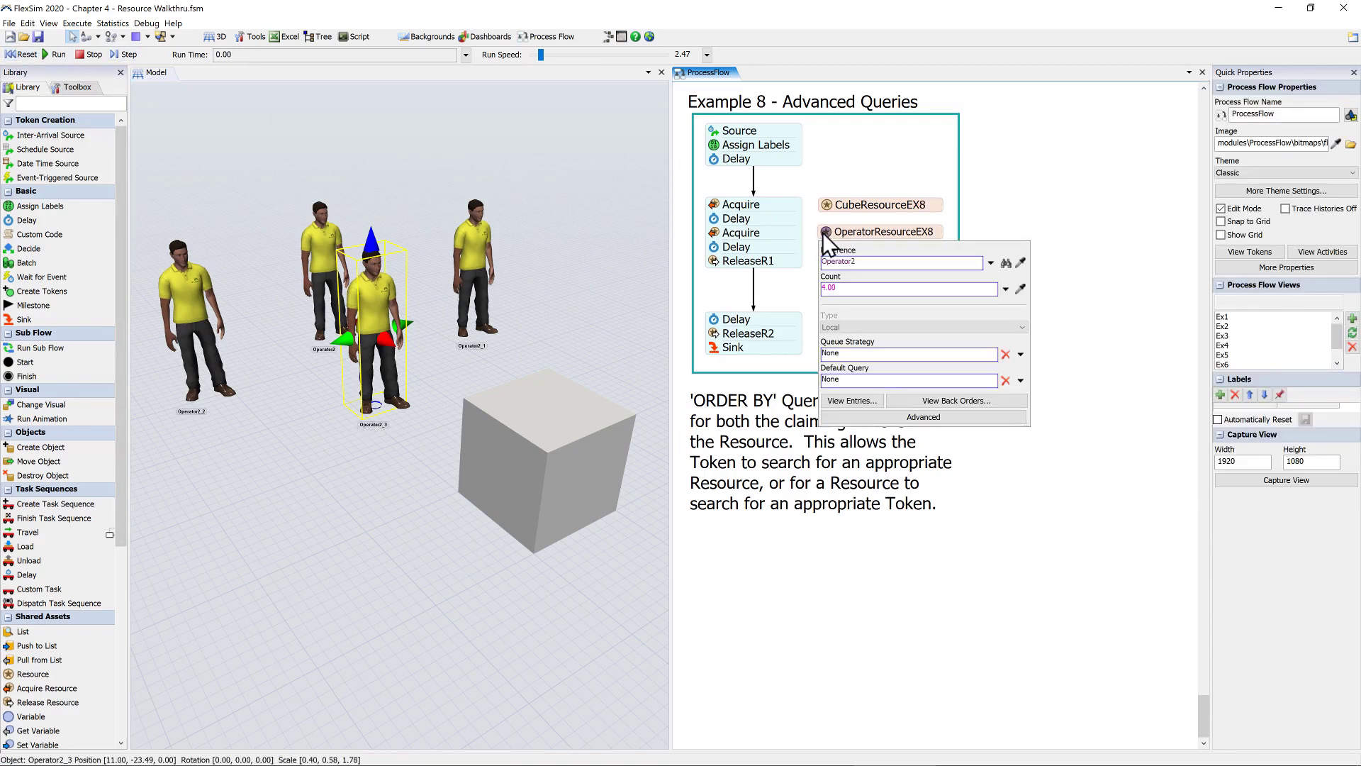
click(847, 287)
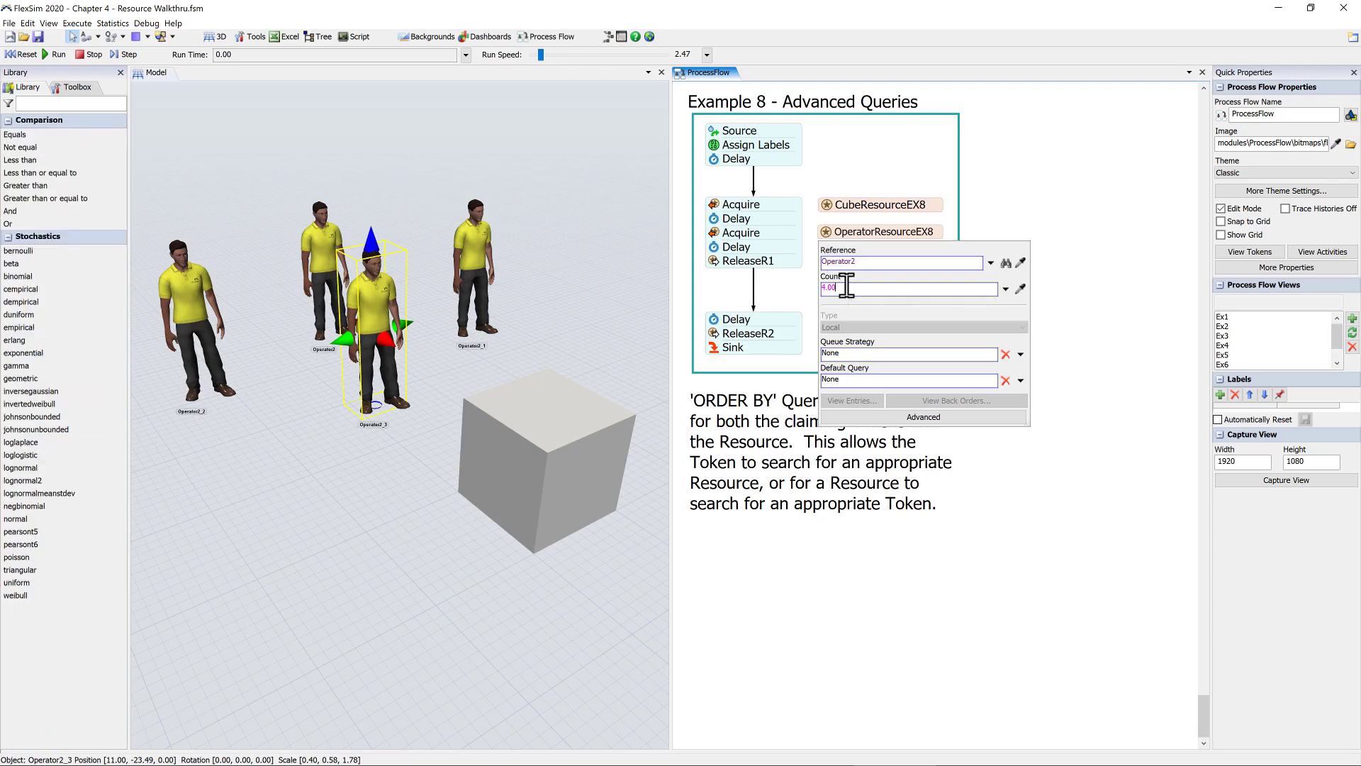
text(1)
click(773, 285)
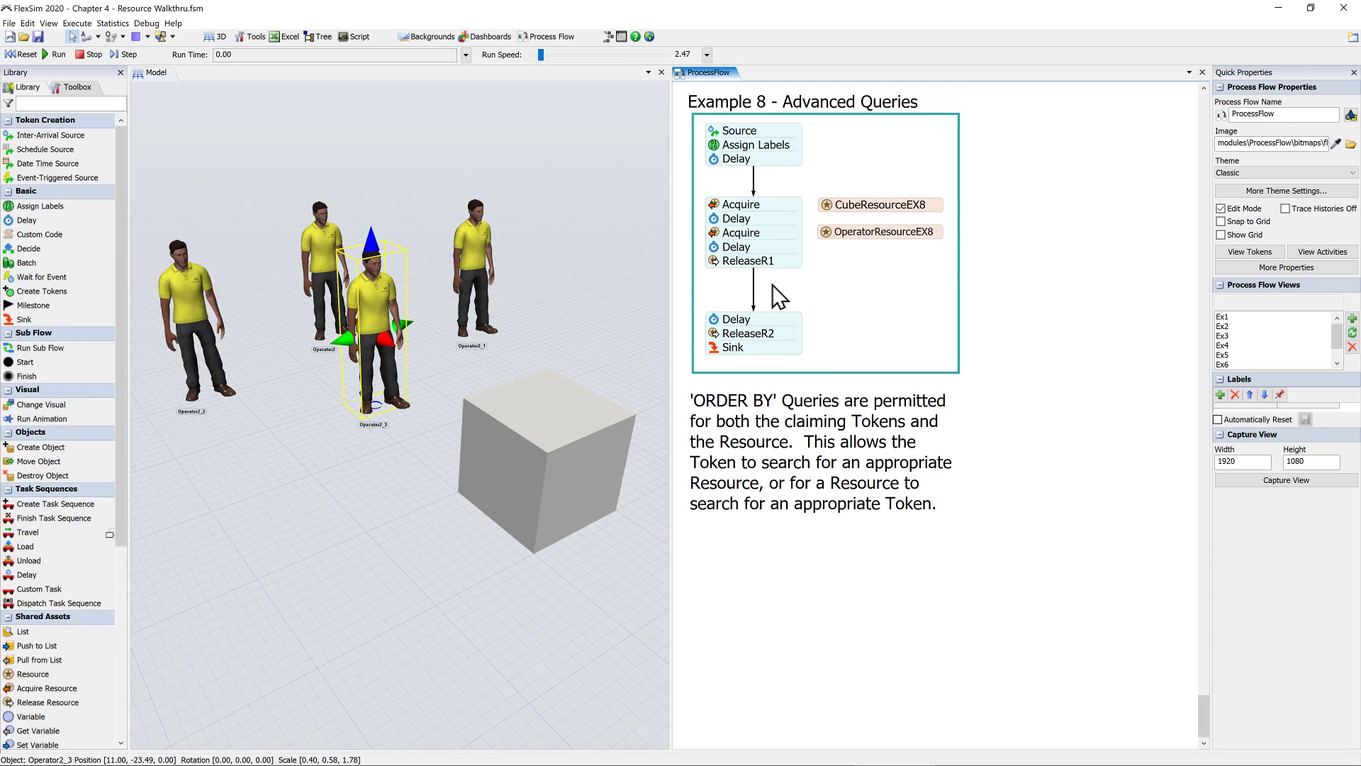
click(25, 54)
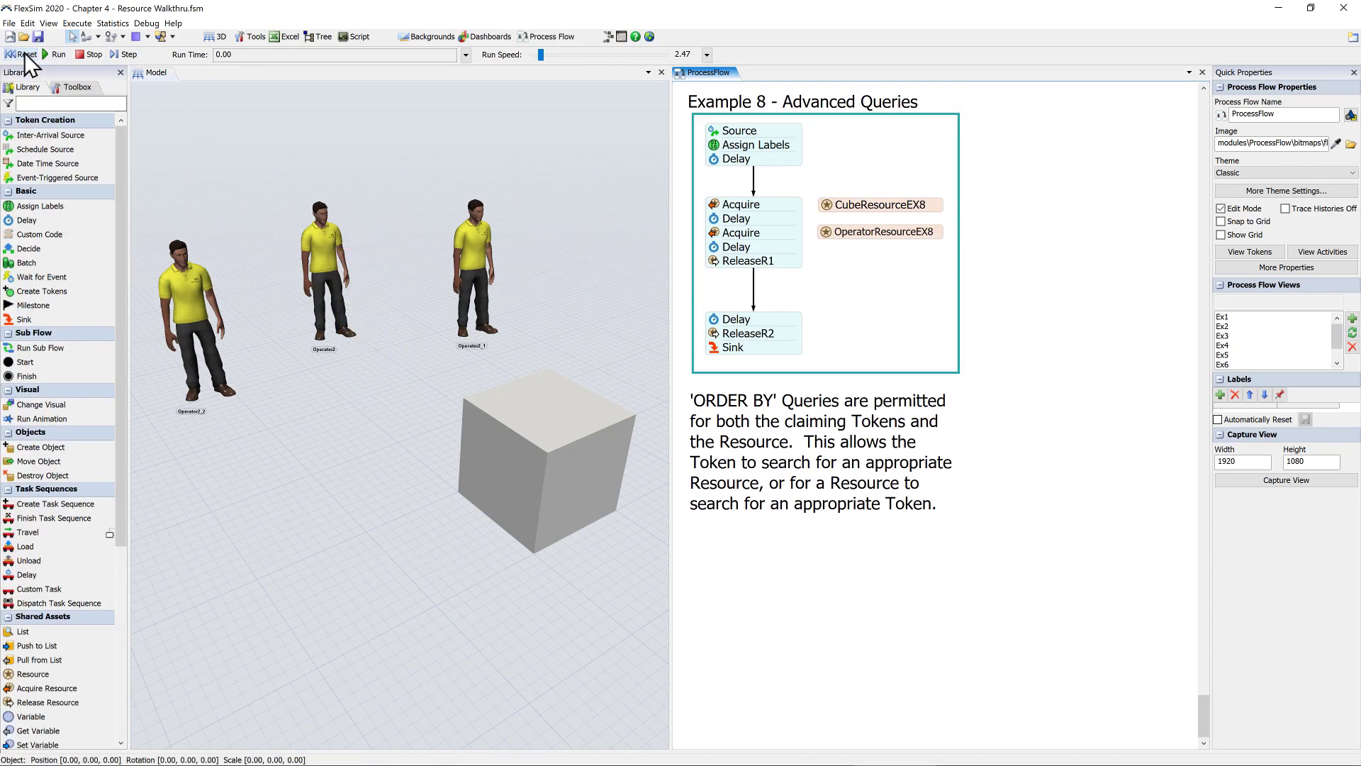
Set the OperatorResourceEX8 count to 5 and reset the model to generate the extra operators
click(828, 232)
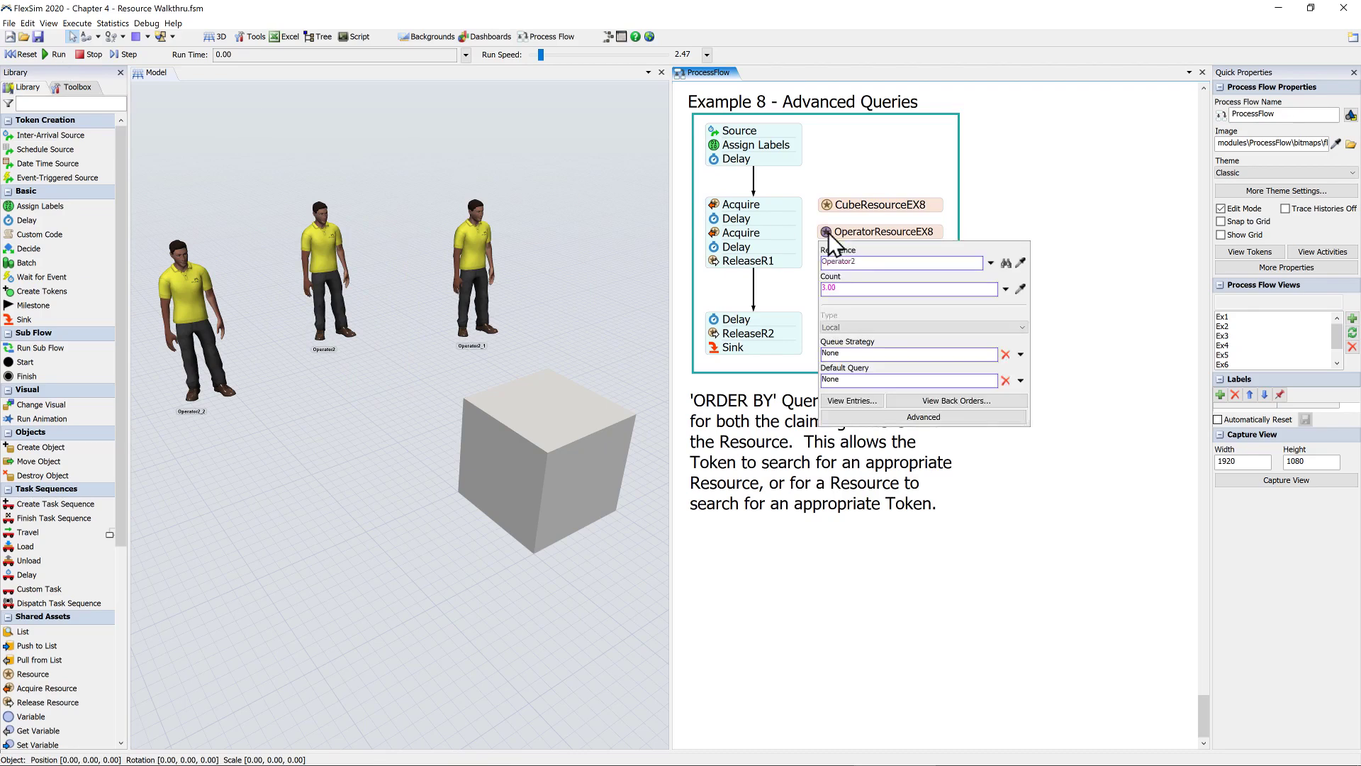
click(852, 287)
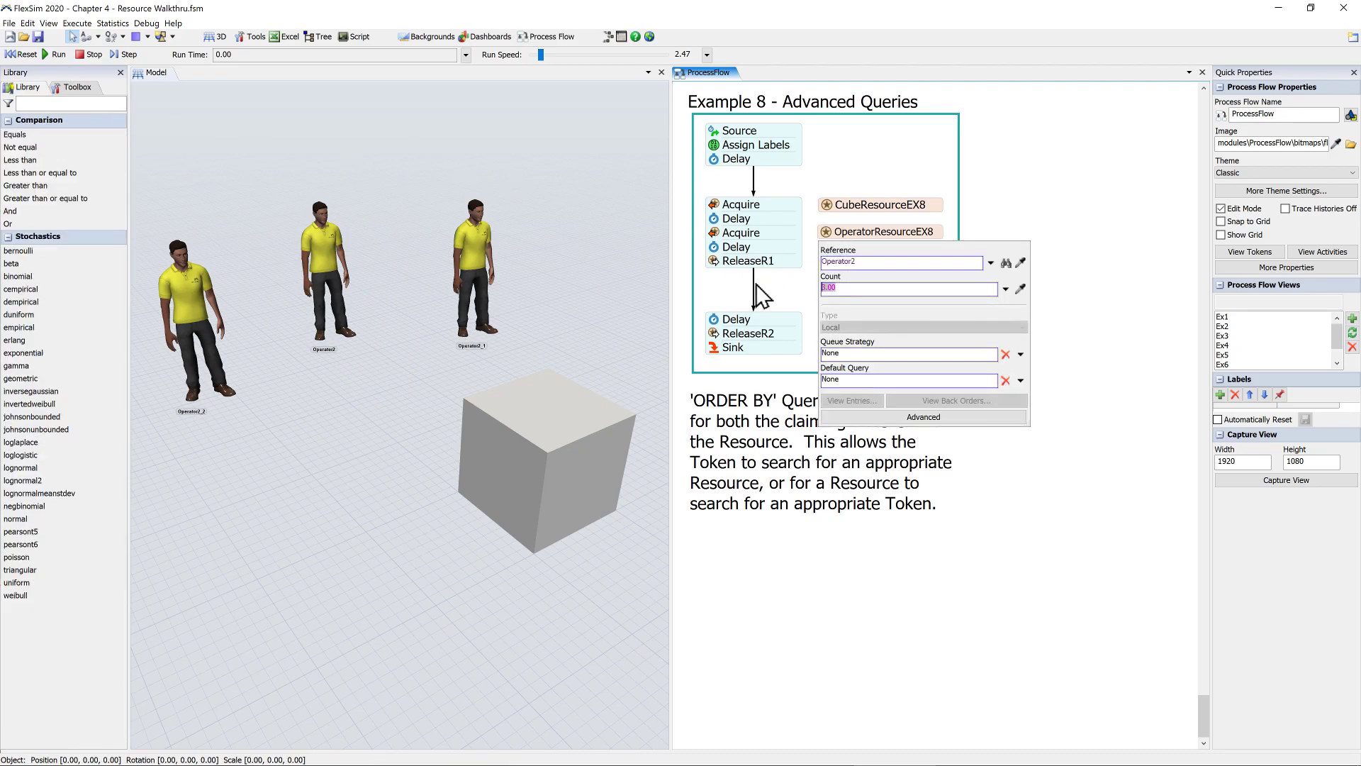
click(791, 279)
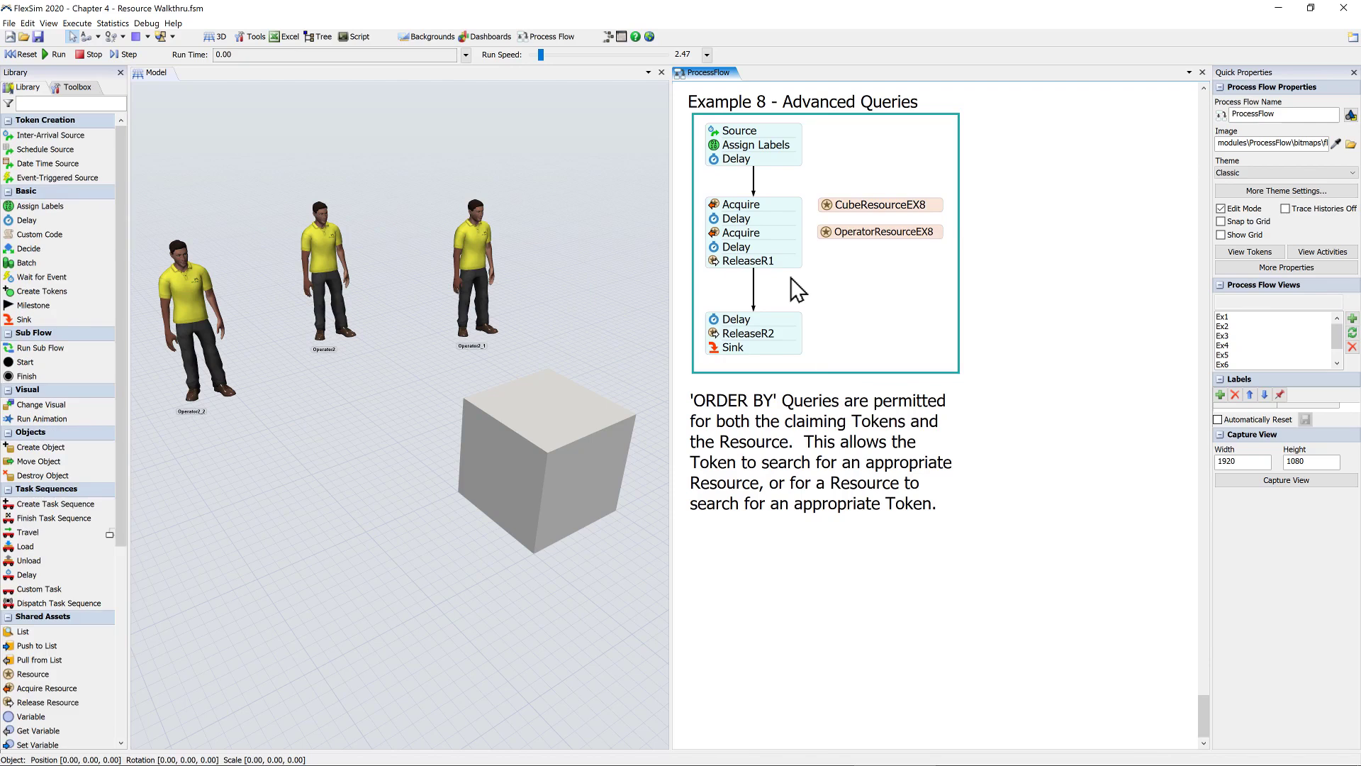
click(790, 278)
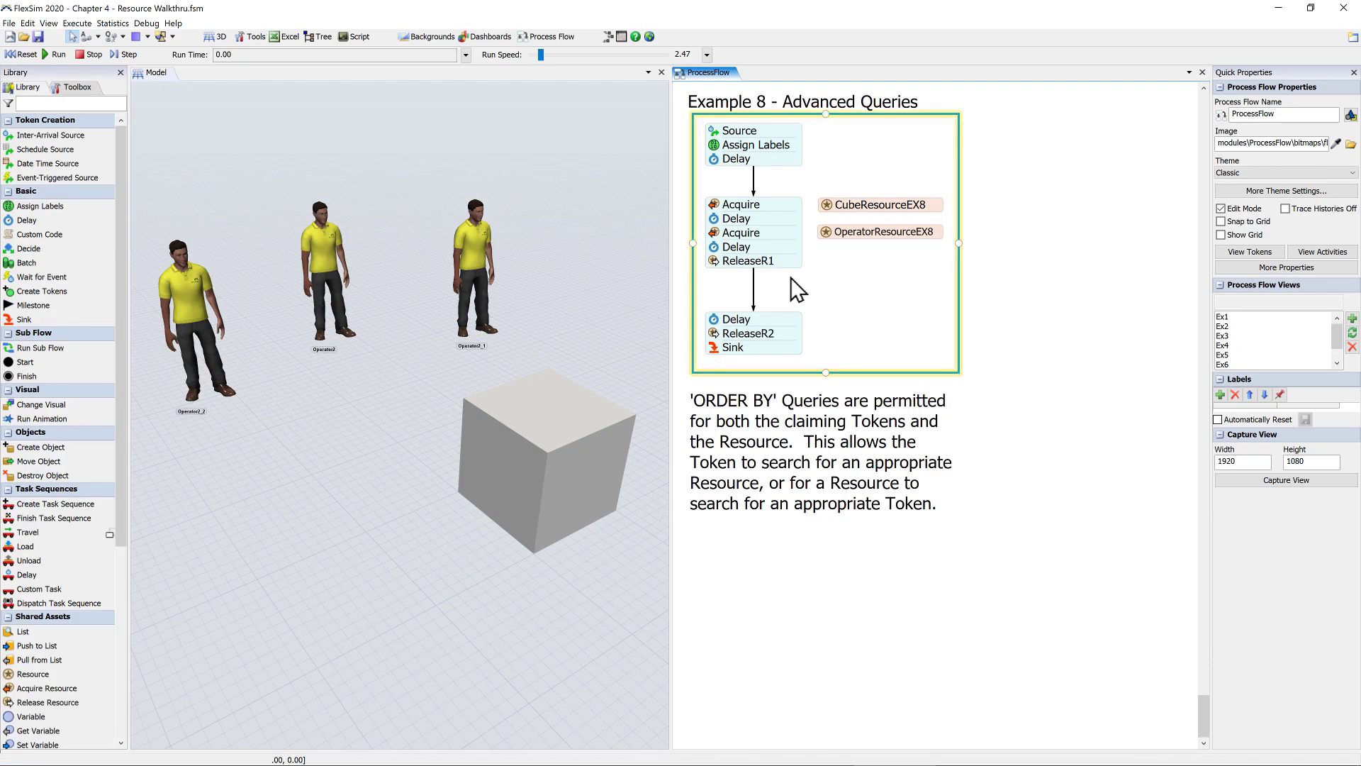
click(28, 56)
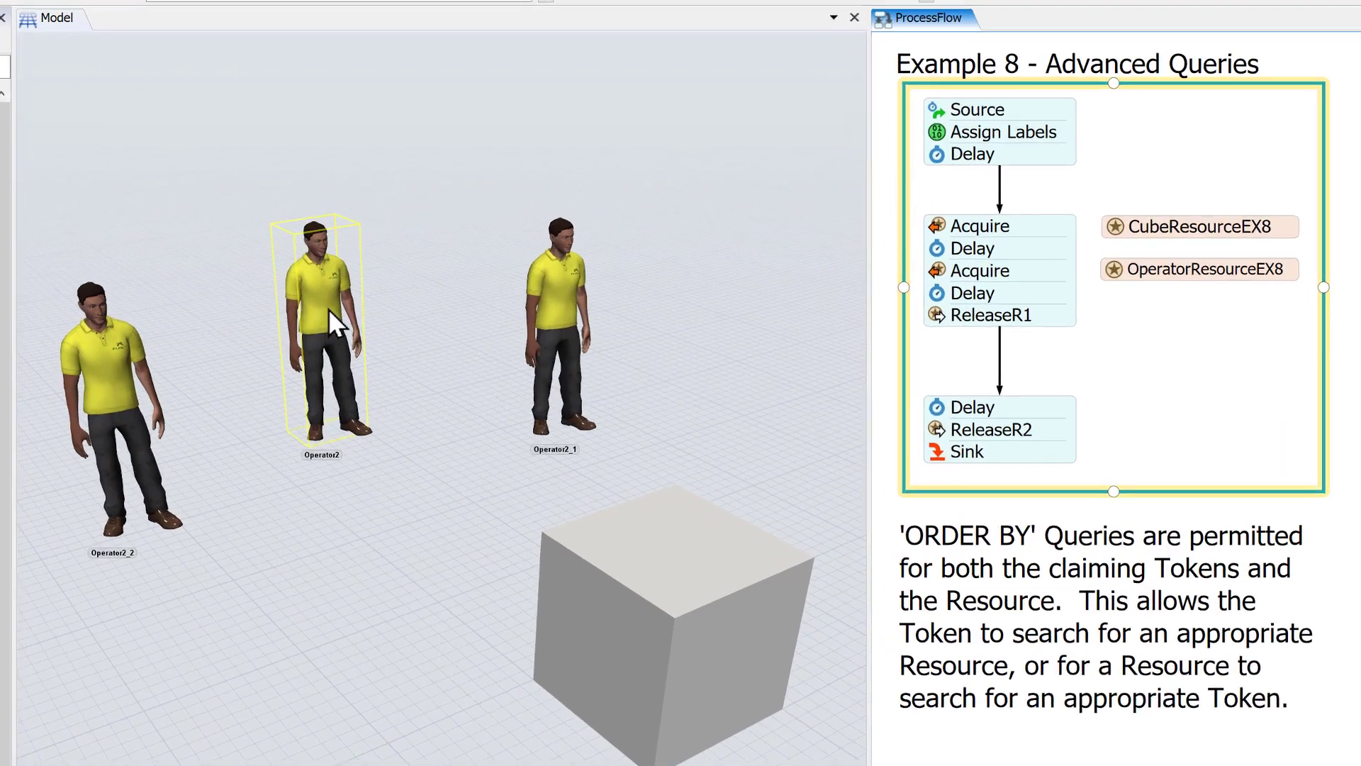
Spread the stacked operators apart in the 3D model and check the Priority label of one generated copy
drag(329, 255, 386, 242)
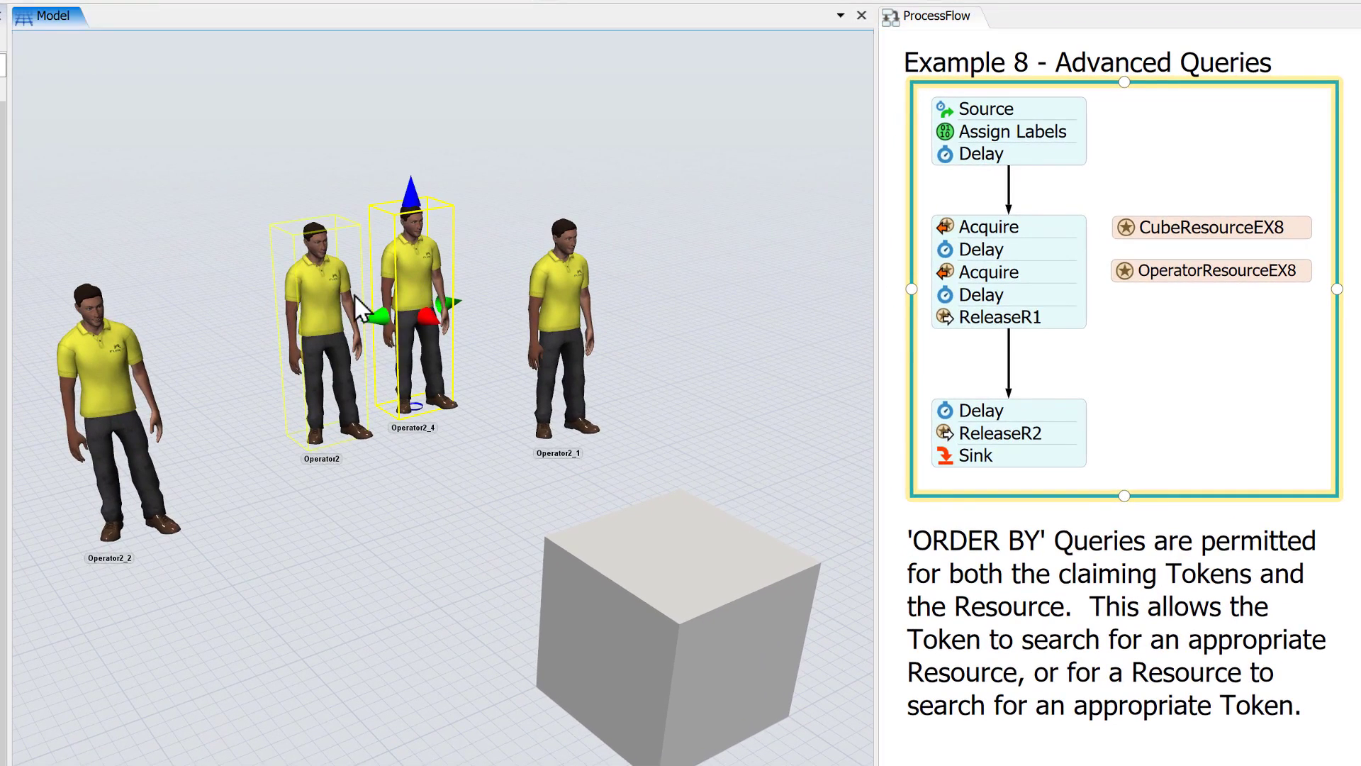
drag(294, 304, 229, 268)
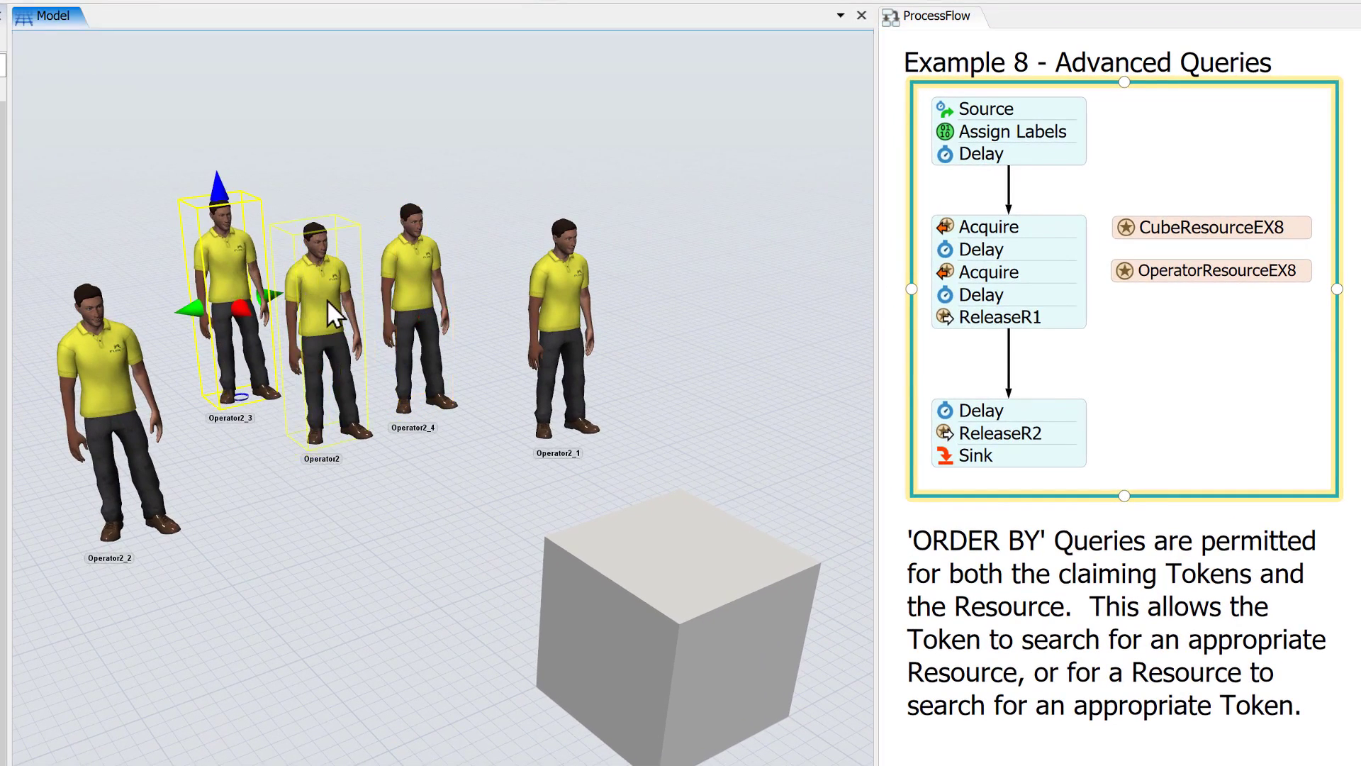
drag(326, 299, 328, 321)
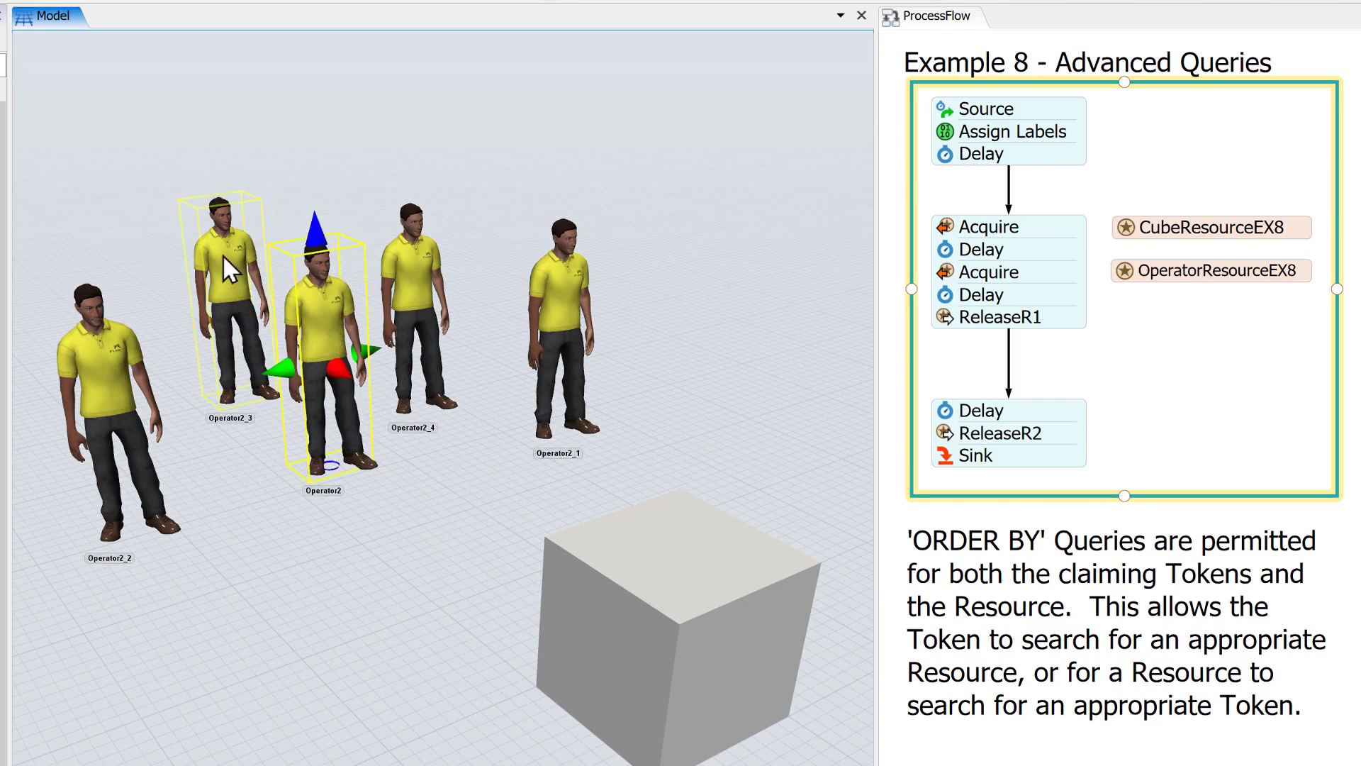
drag(222, 254, 244, 496)
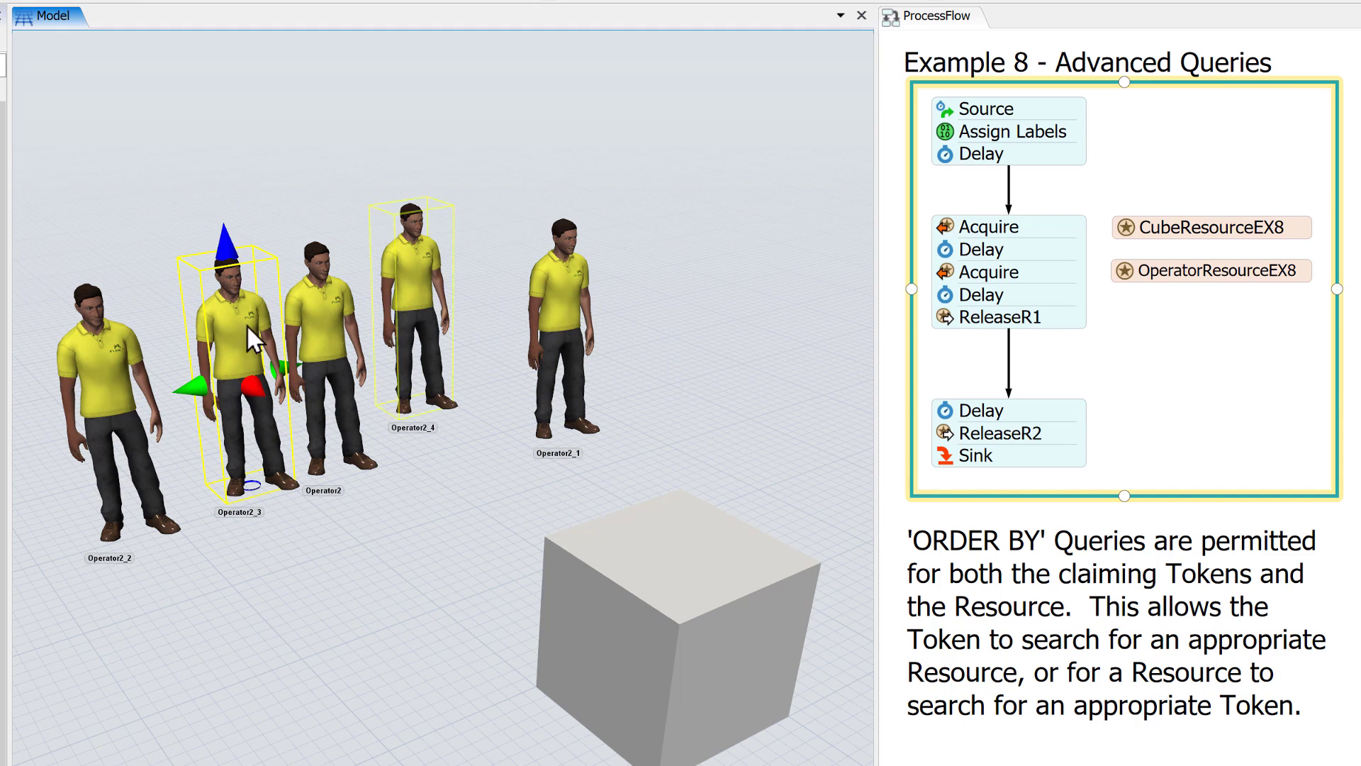
click(410, 270)
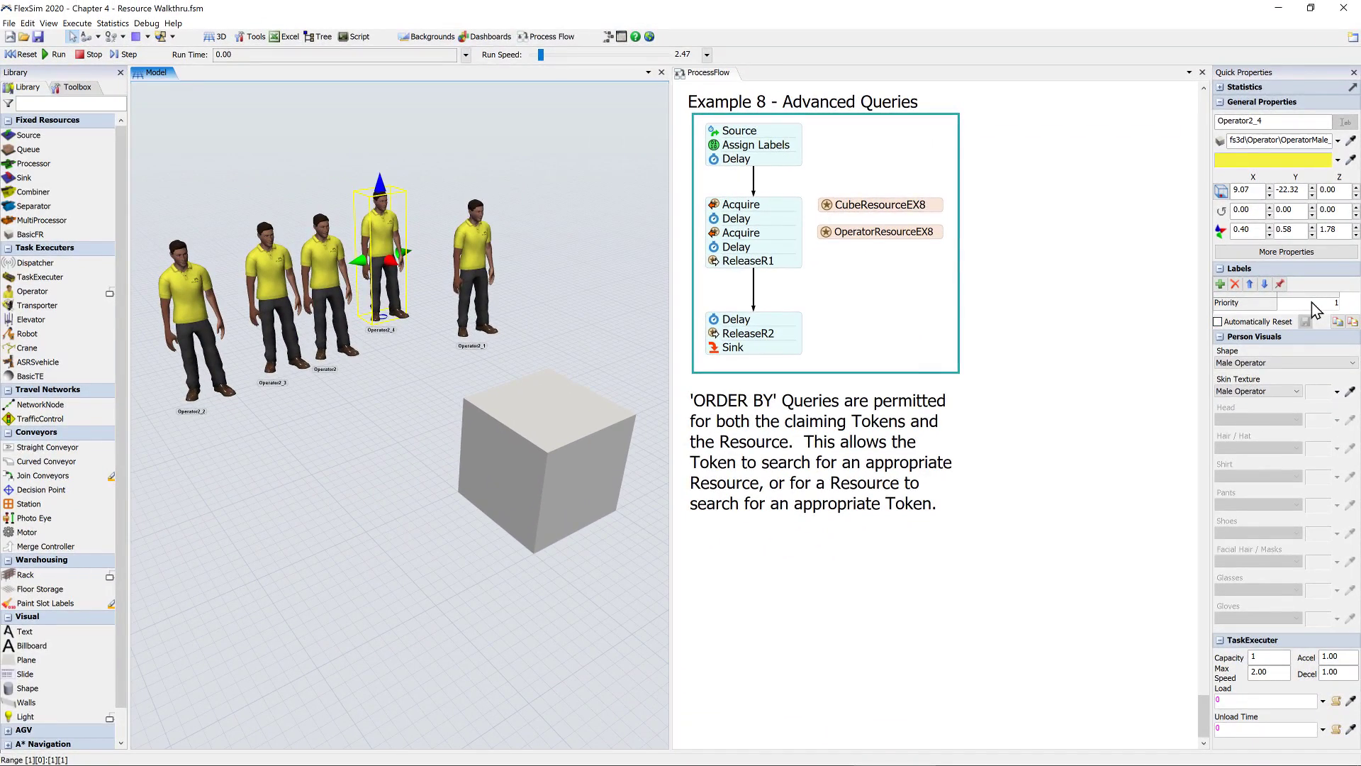
click(223, 136)
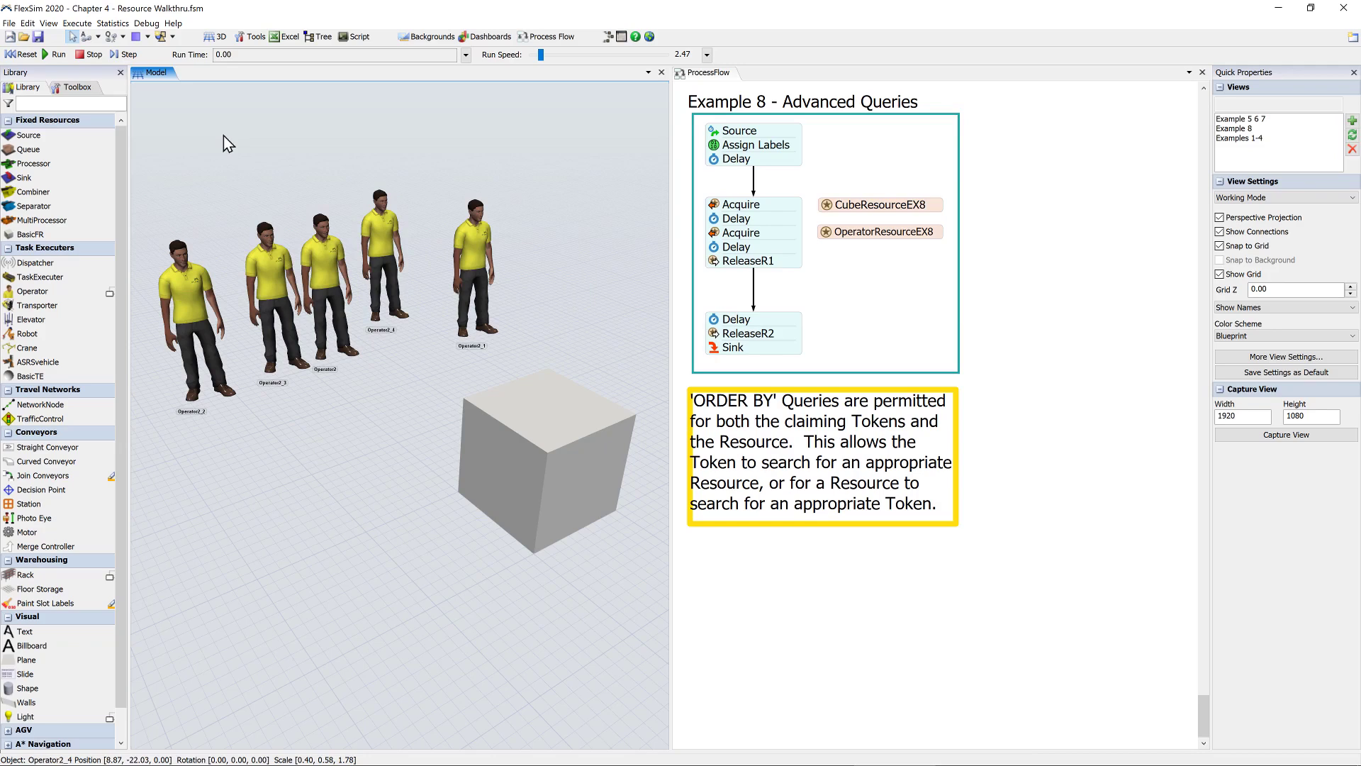
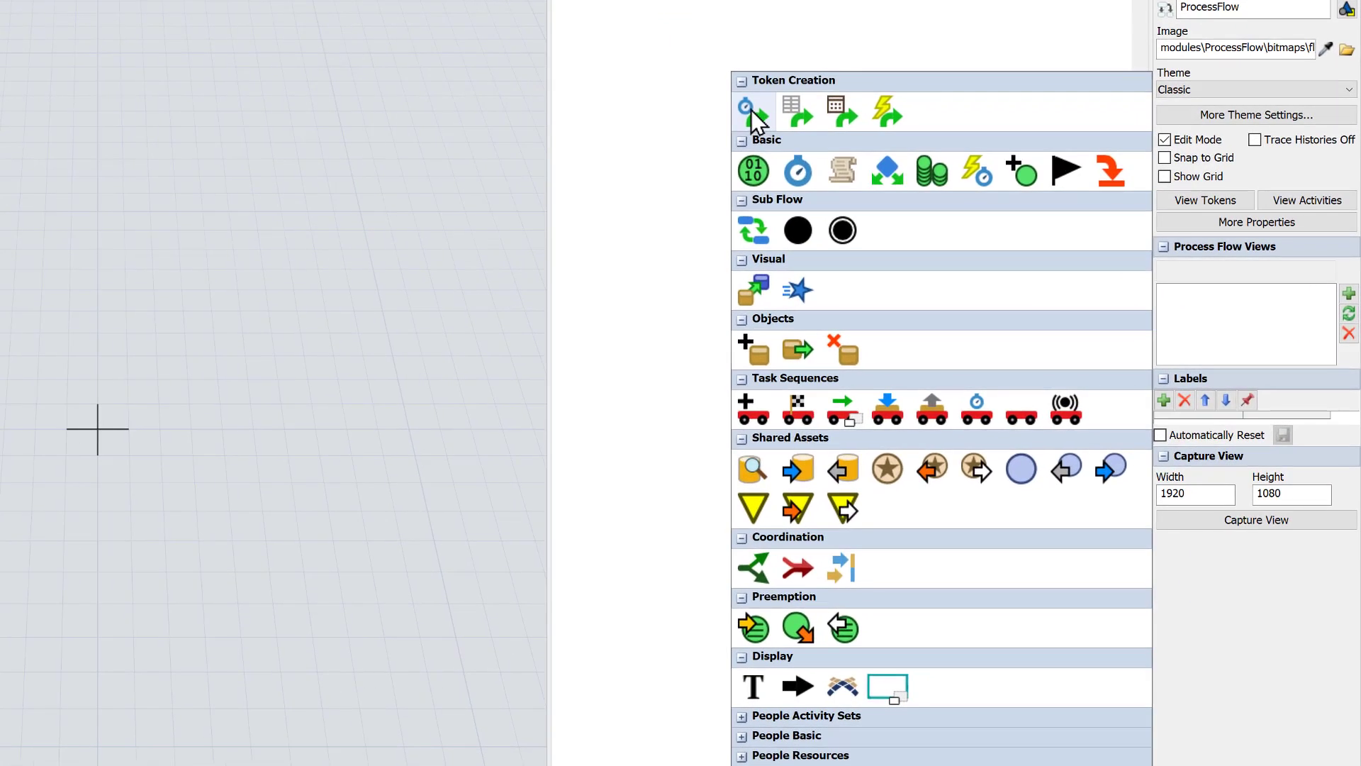
Add an inter-arrival Source to the empty process flow and connect it to a new Acquire activity below it
click(925, 187)
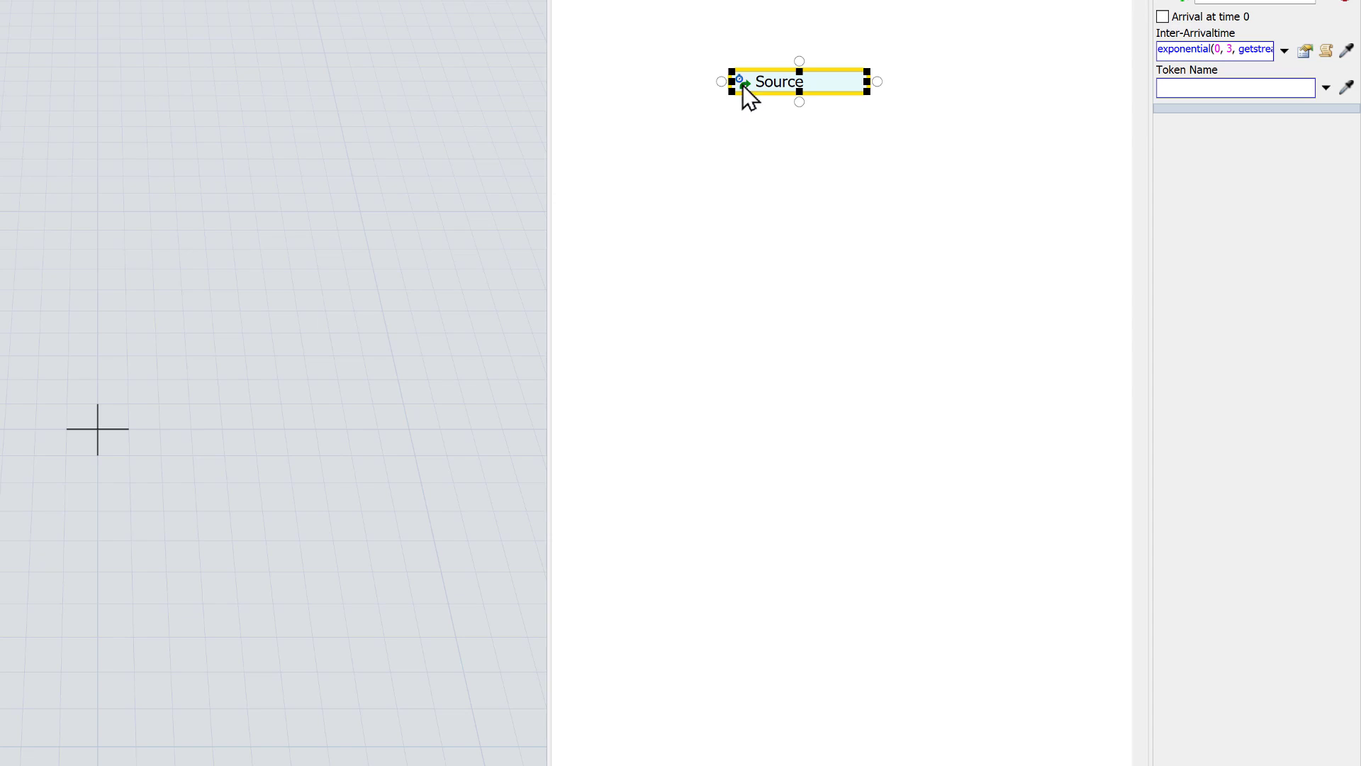
mouse_move(743, 86)
drag(799, 102, 800, 145)
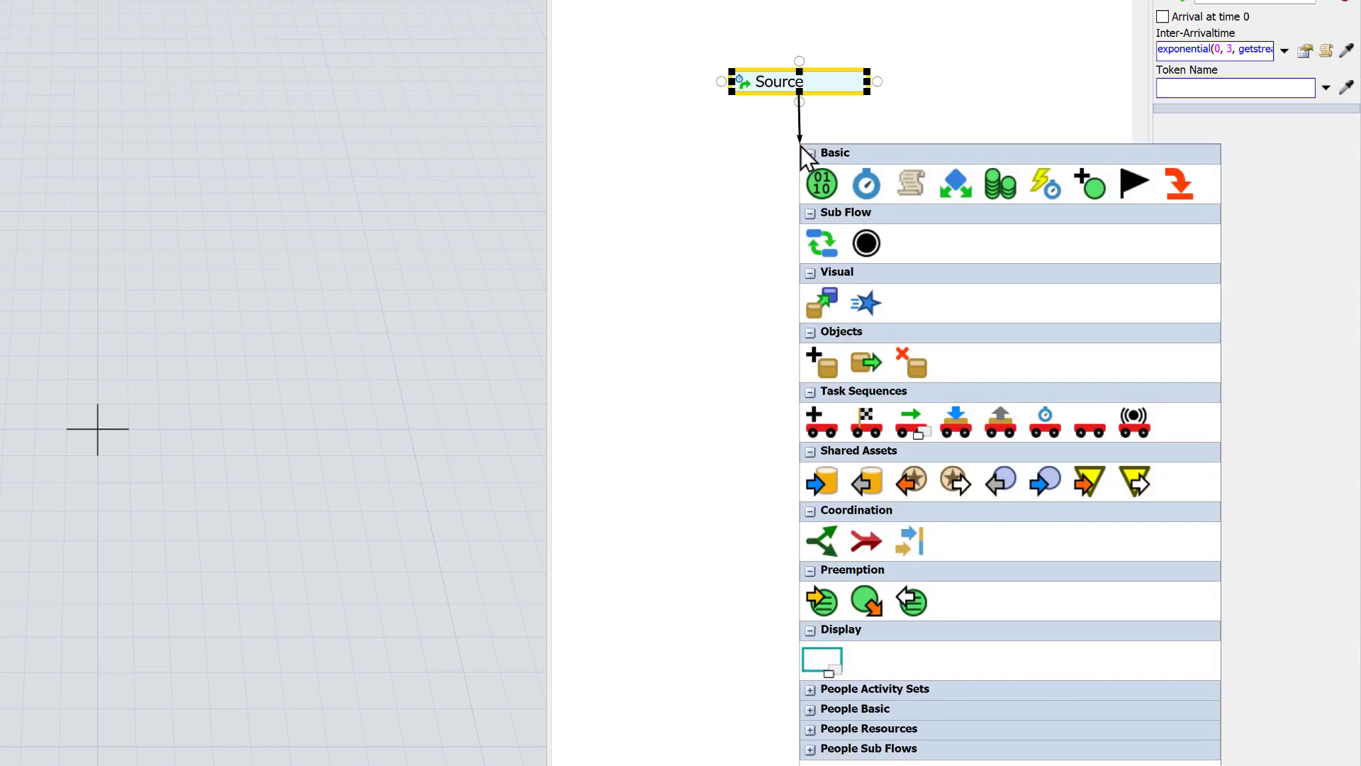
click(912, 481)
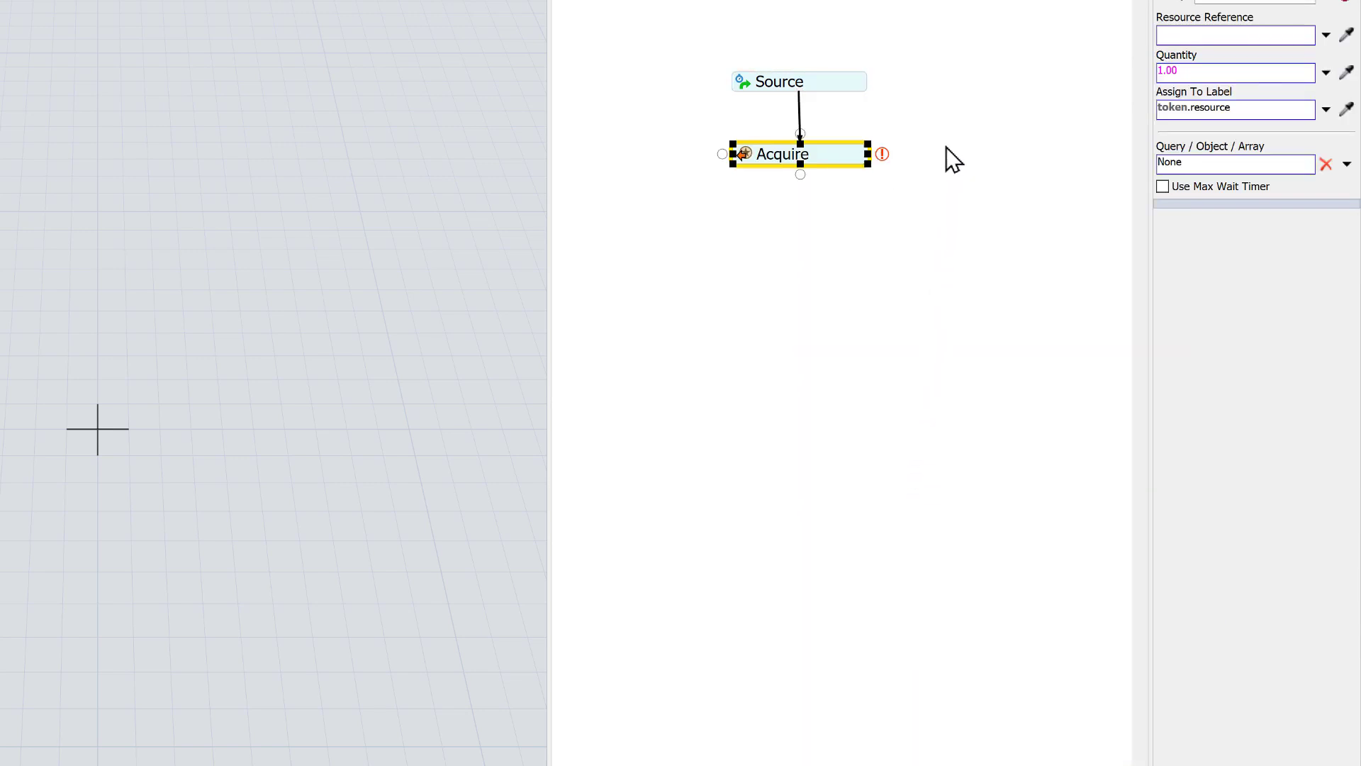
Add a Resource beside the Acquire activity and link it as the Acquire's resource reference
double_click(945, 147)
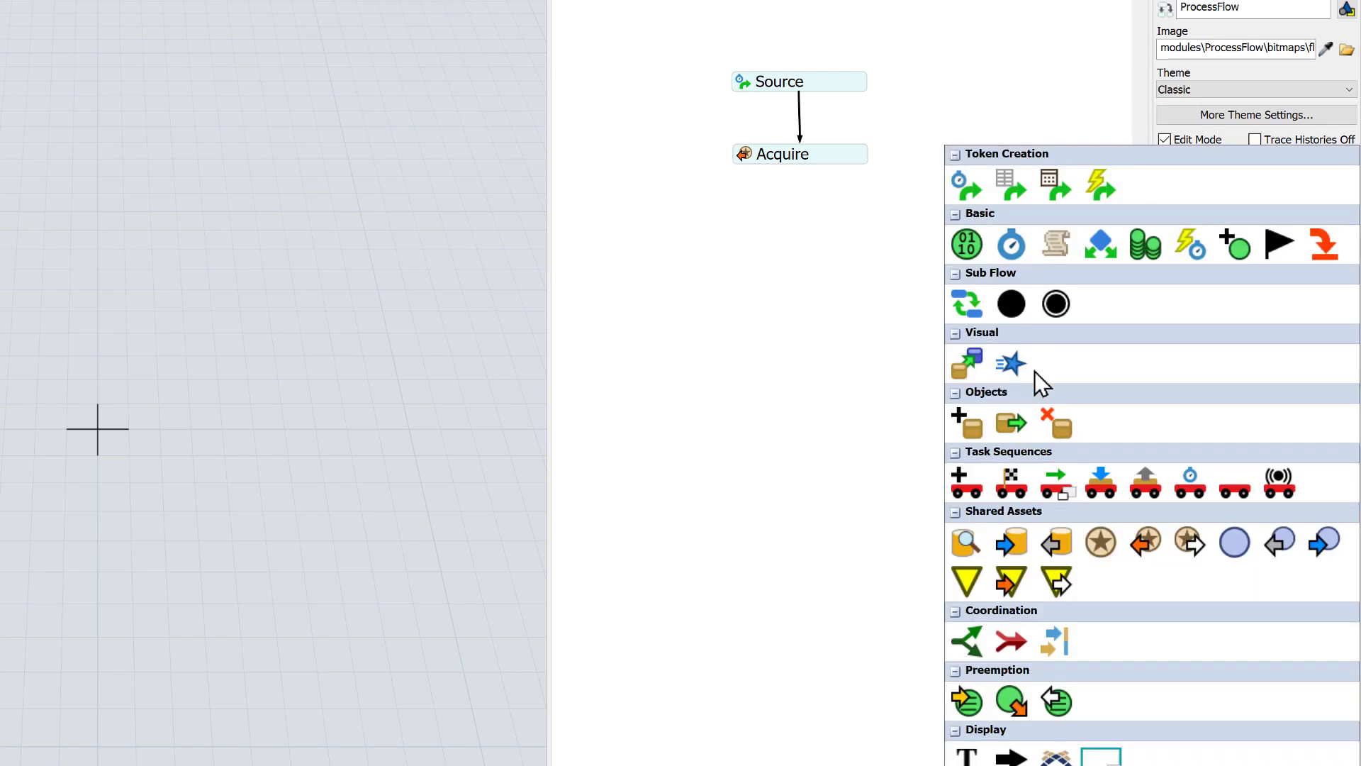
click(1101, 541)
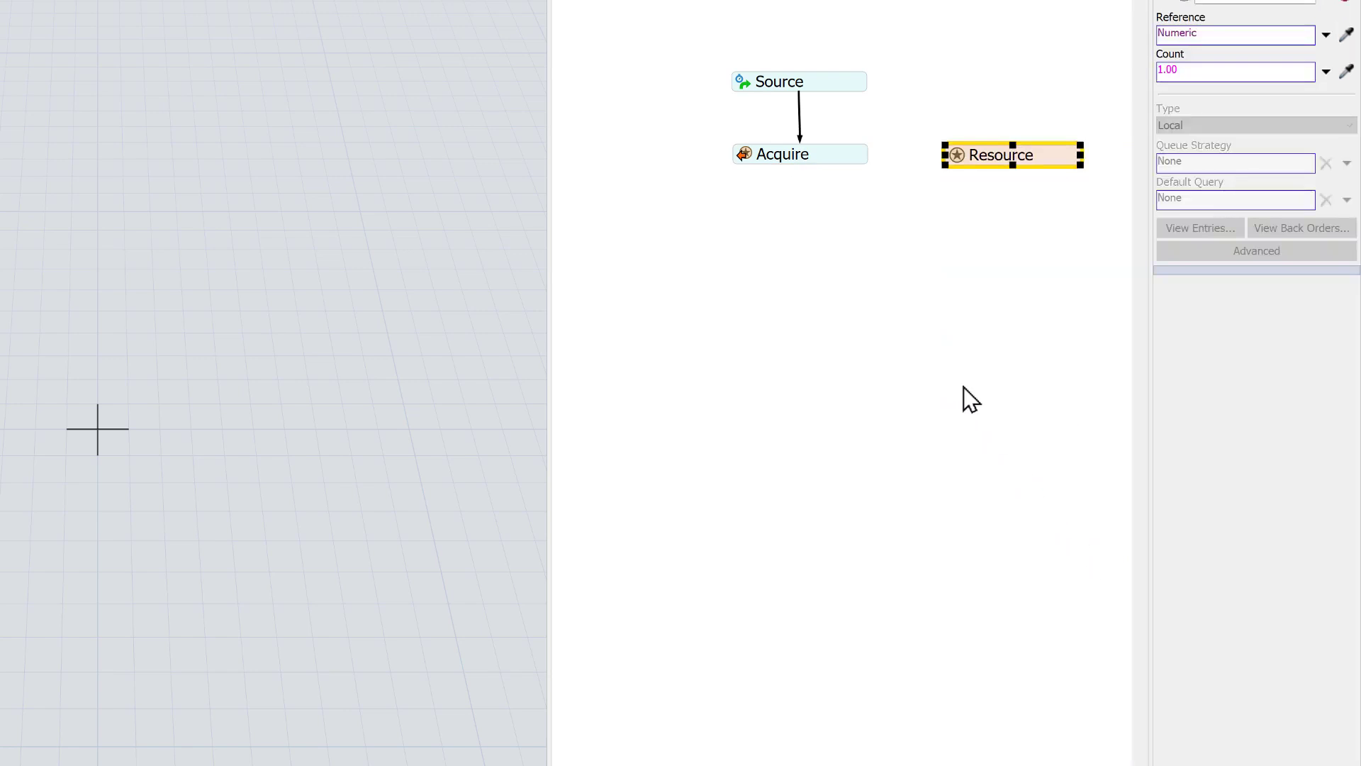
click(835, 159)
click(881, 154)
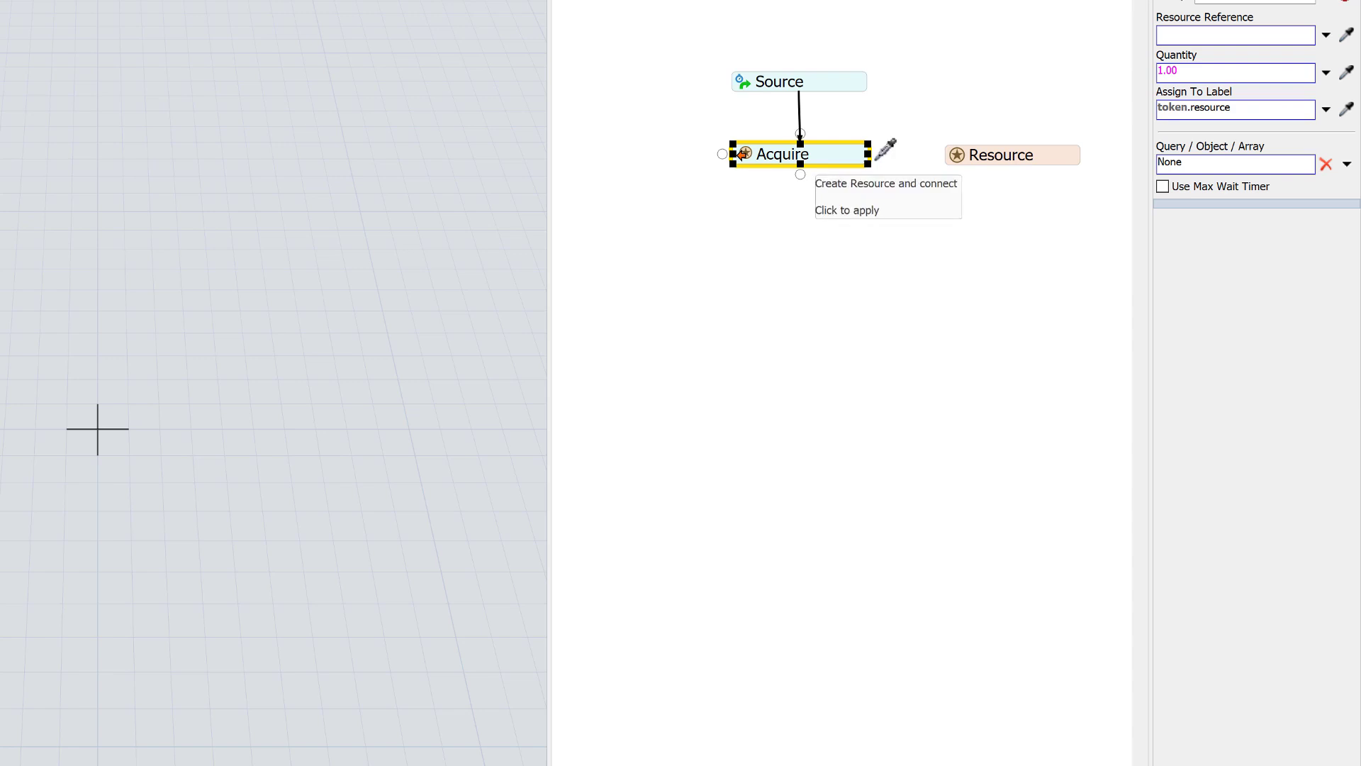
click(954, 156)
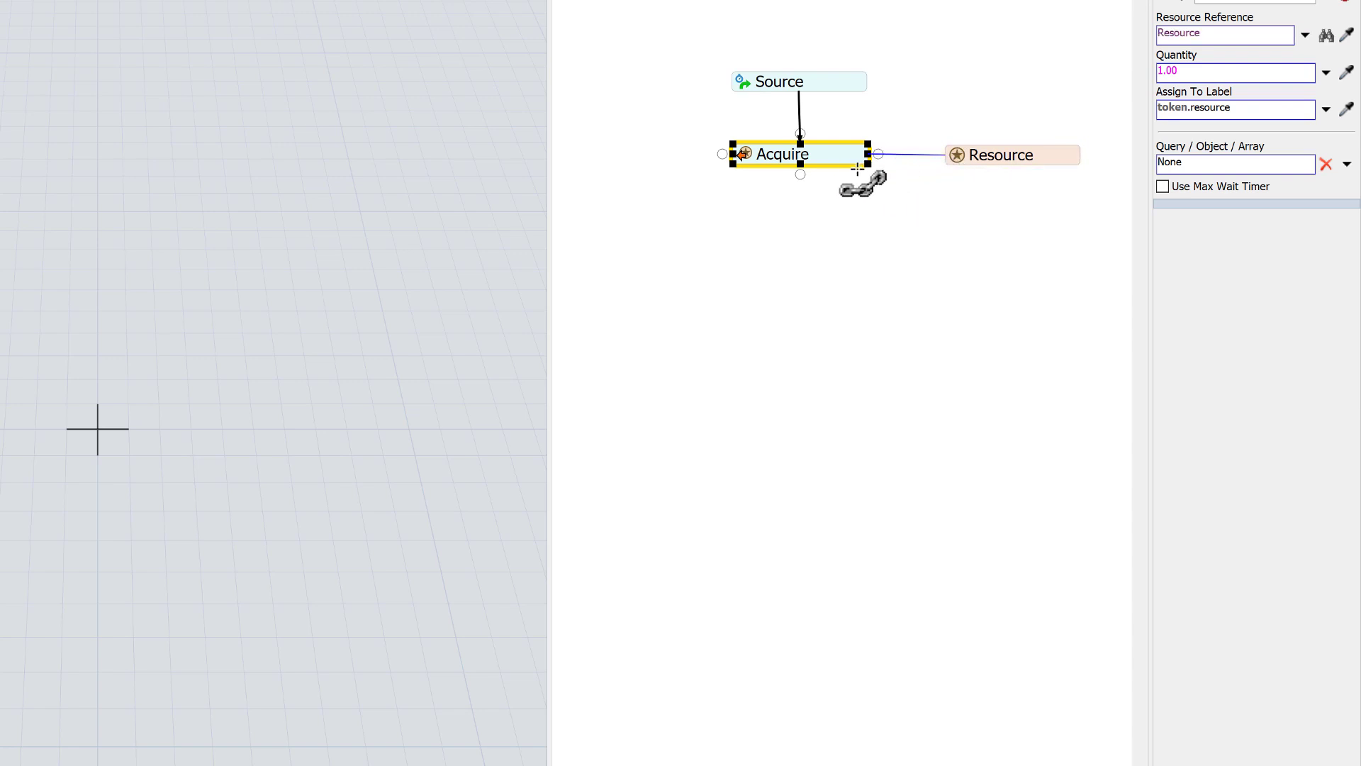
Add a Delay activity below the Acquire and check its delay time settings
drag(799, 178, 801, 211)
click(868, 251)
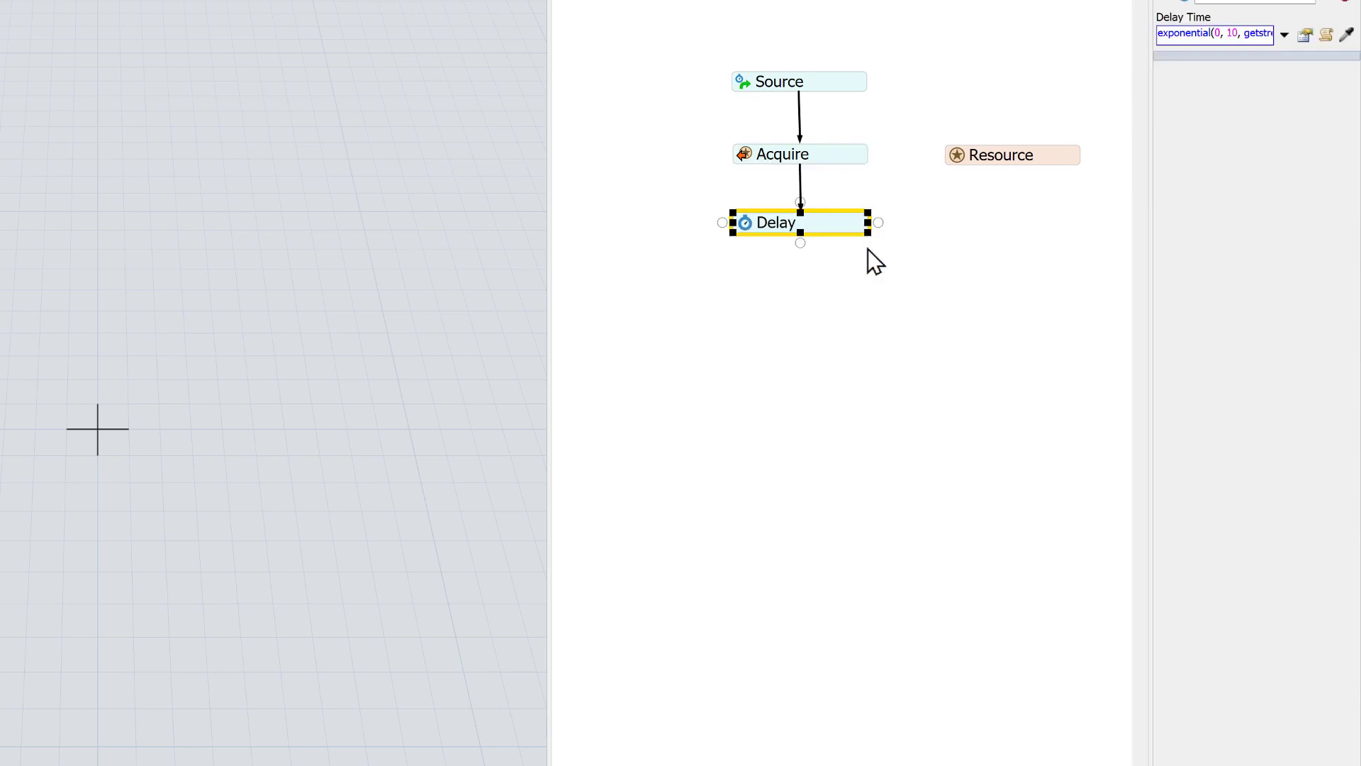
mouse_move(764, 240)
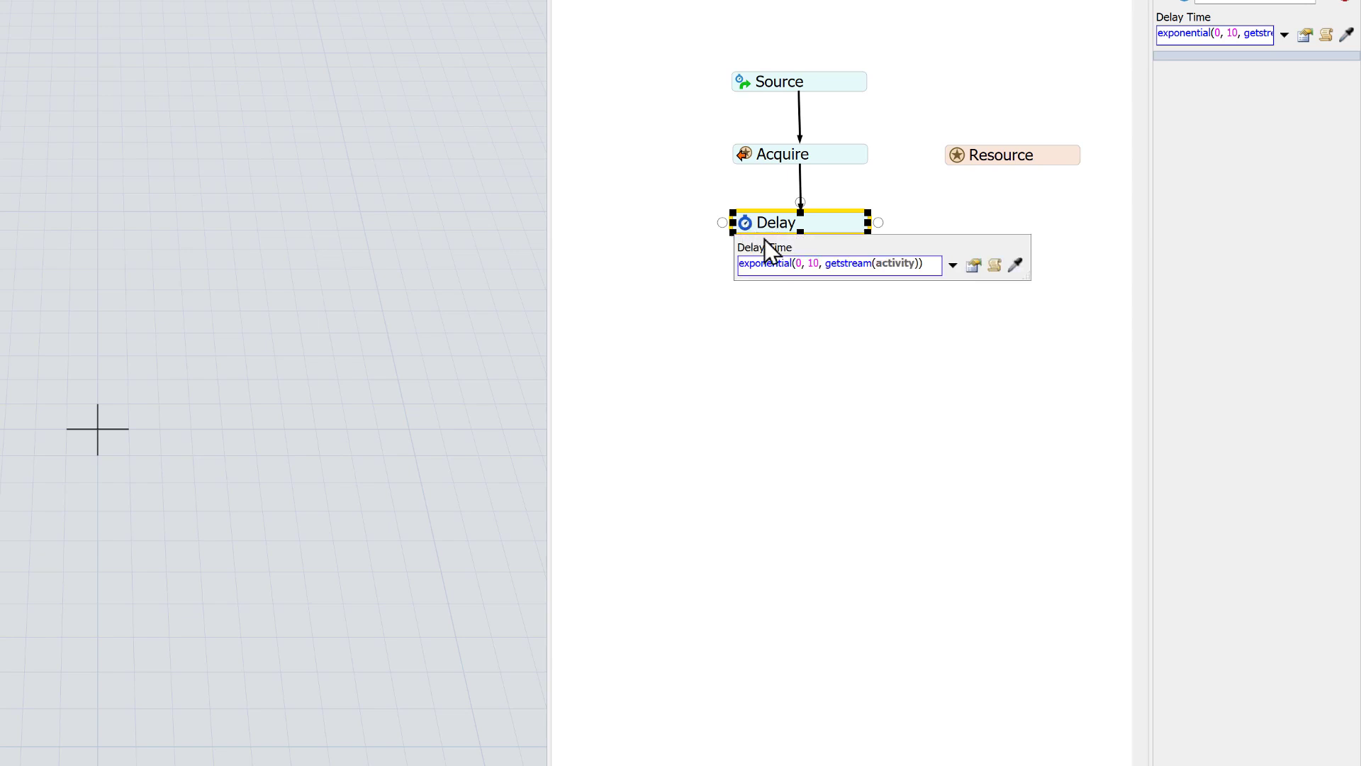
click(793, 314)
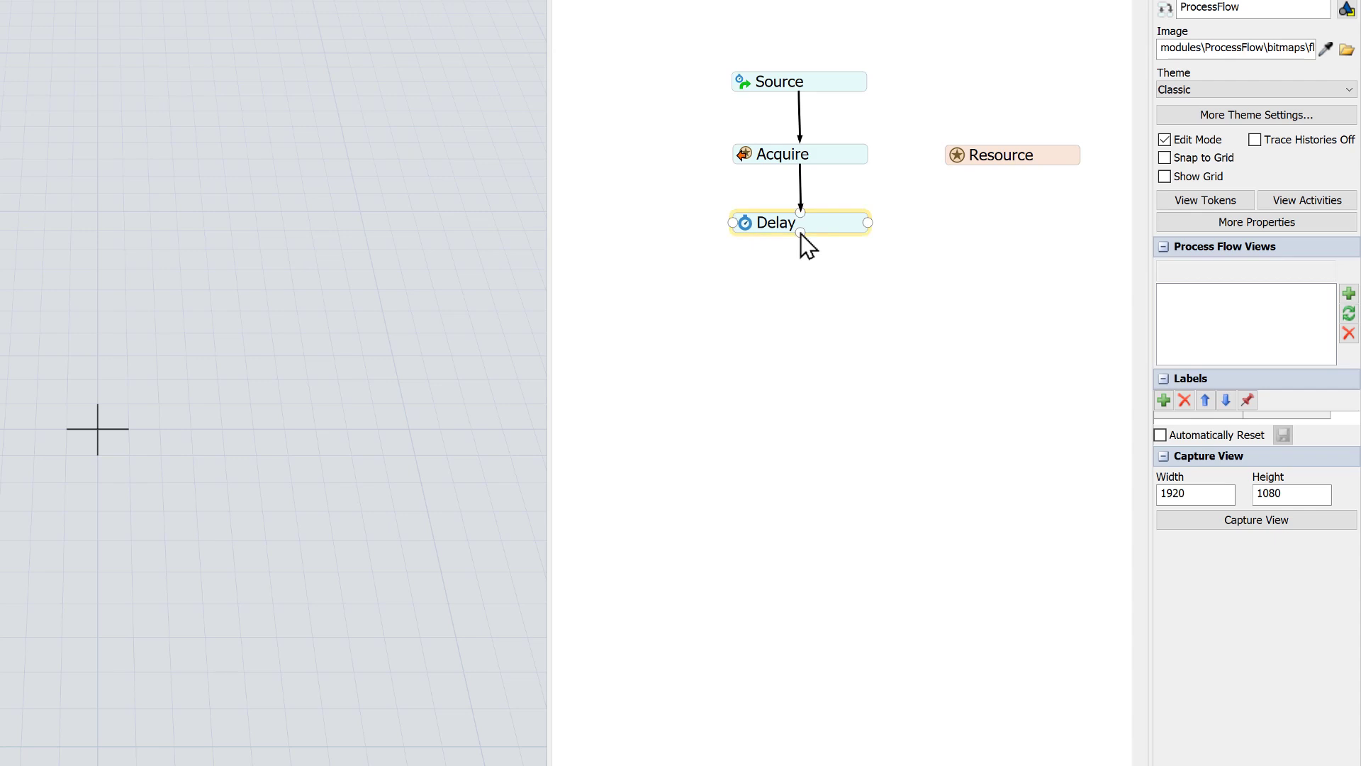
Extend the flow below the Delay with a connected Release activity followed by a Sink
drag(800, 232, 802, 289)
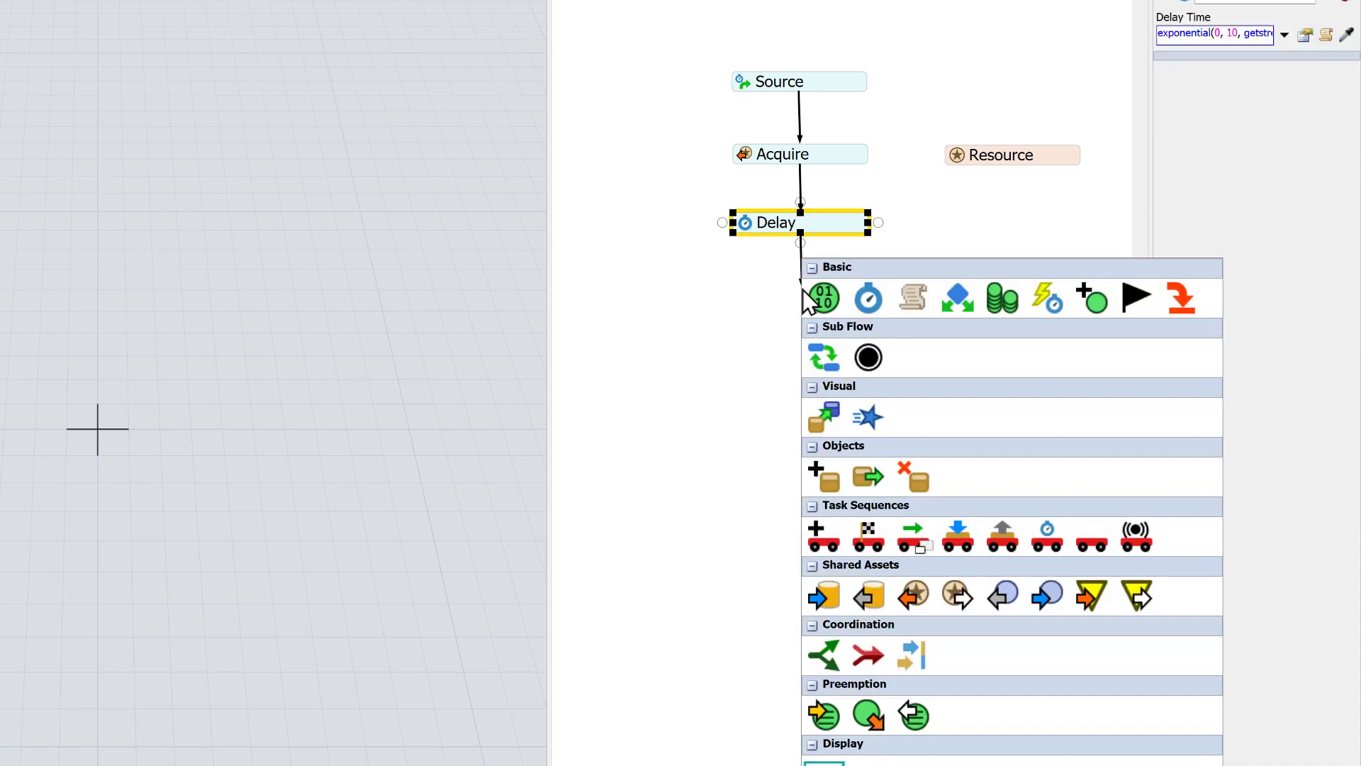
click(958, 594)
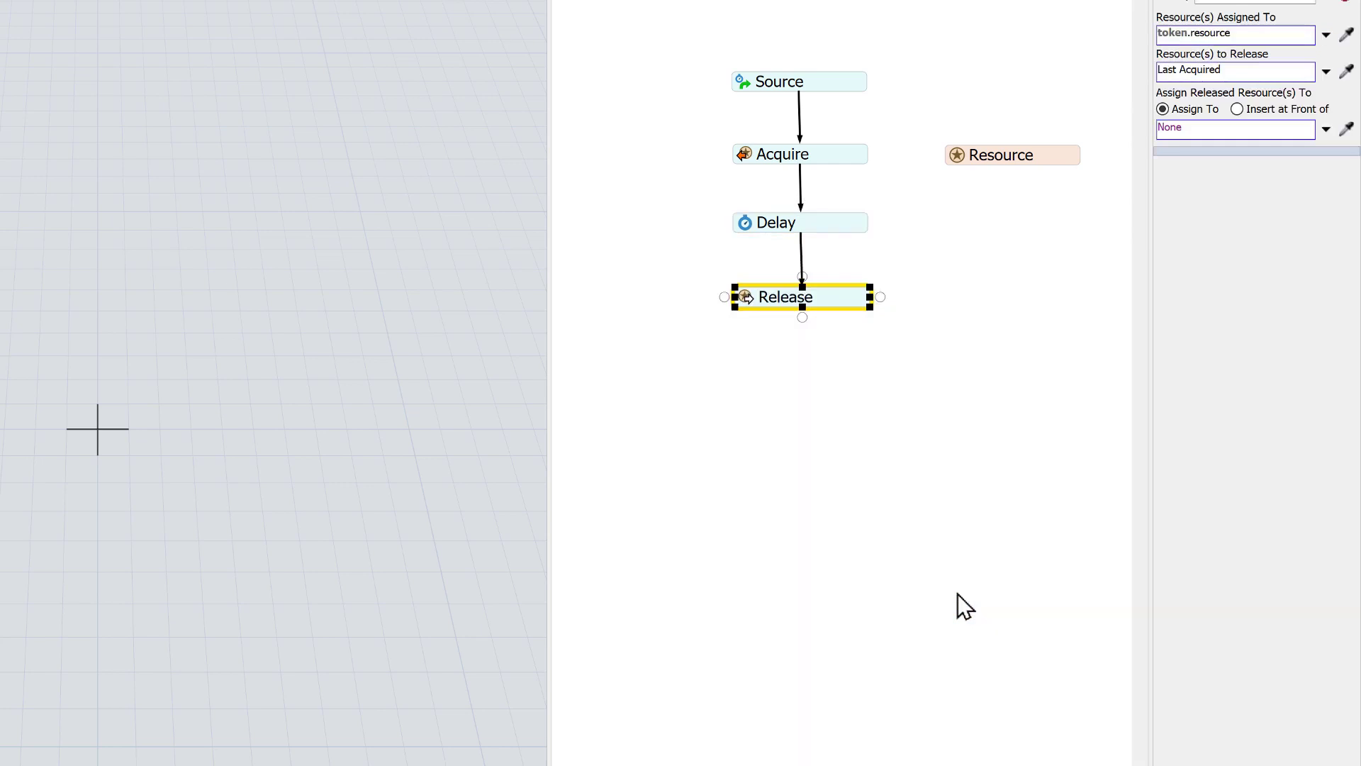
drag(801, 317, 803, 388)
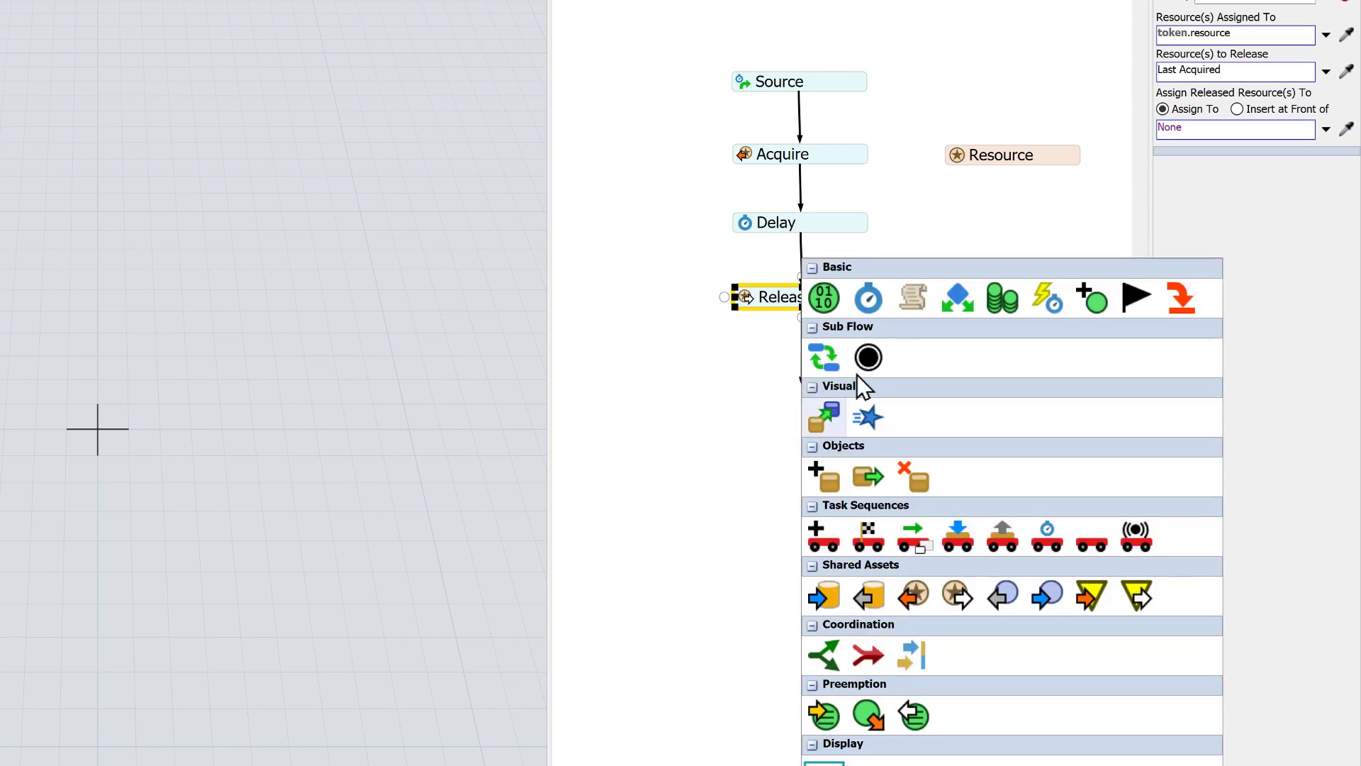
click(1183, 300)
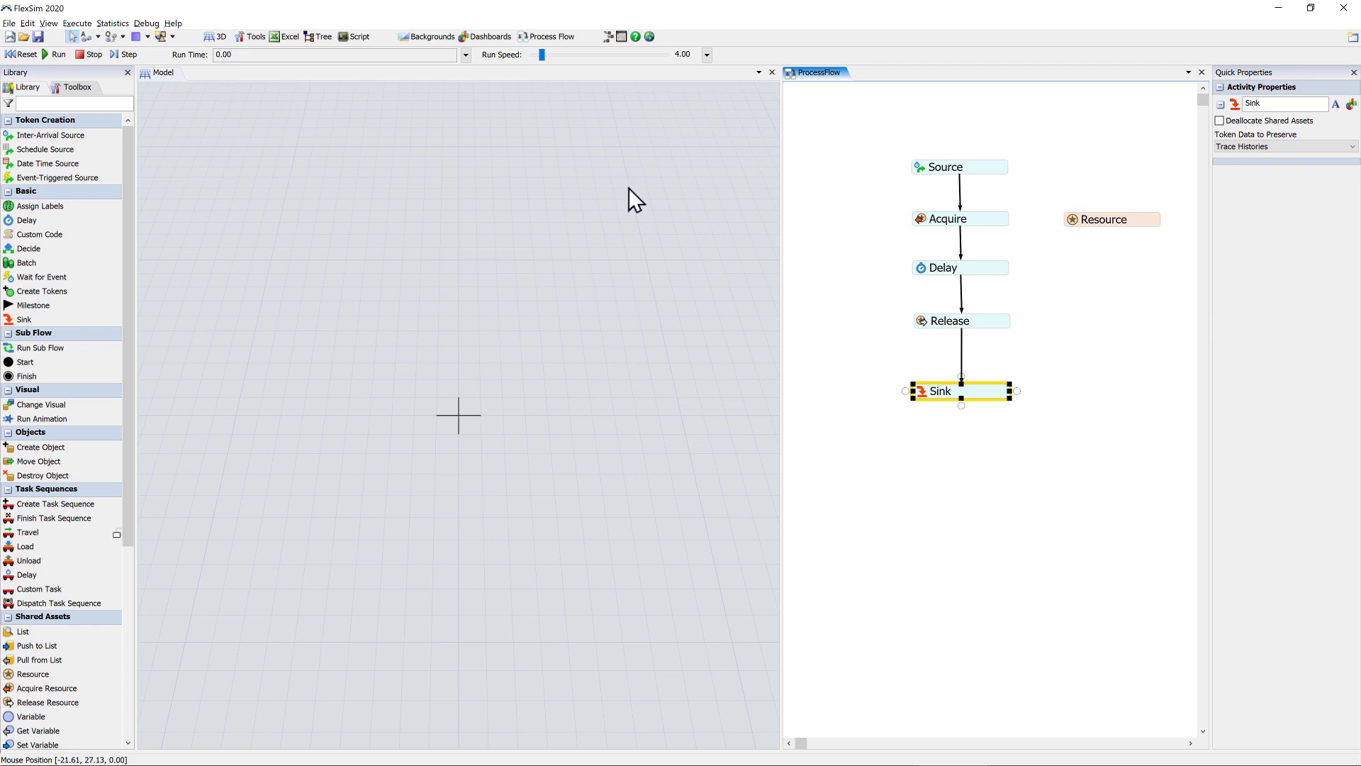
Run the process flow from time zero to watch tokens wait for the resource, and reset the model
click(23, 56)
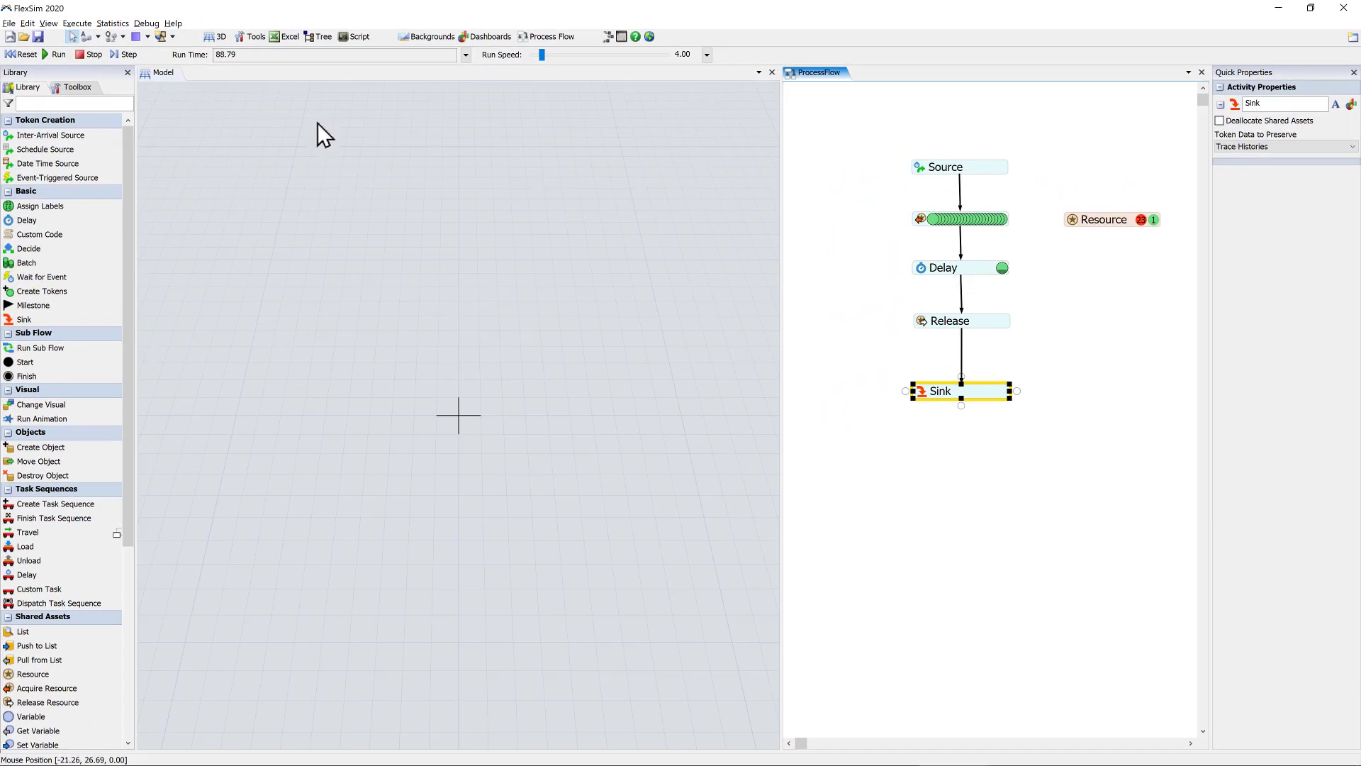
click(22, 53)
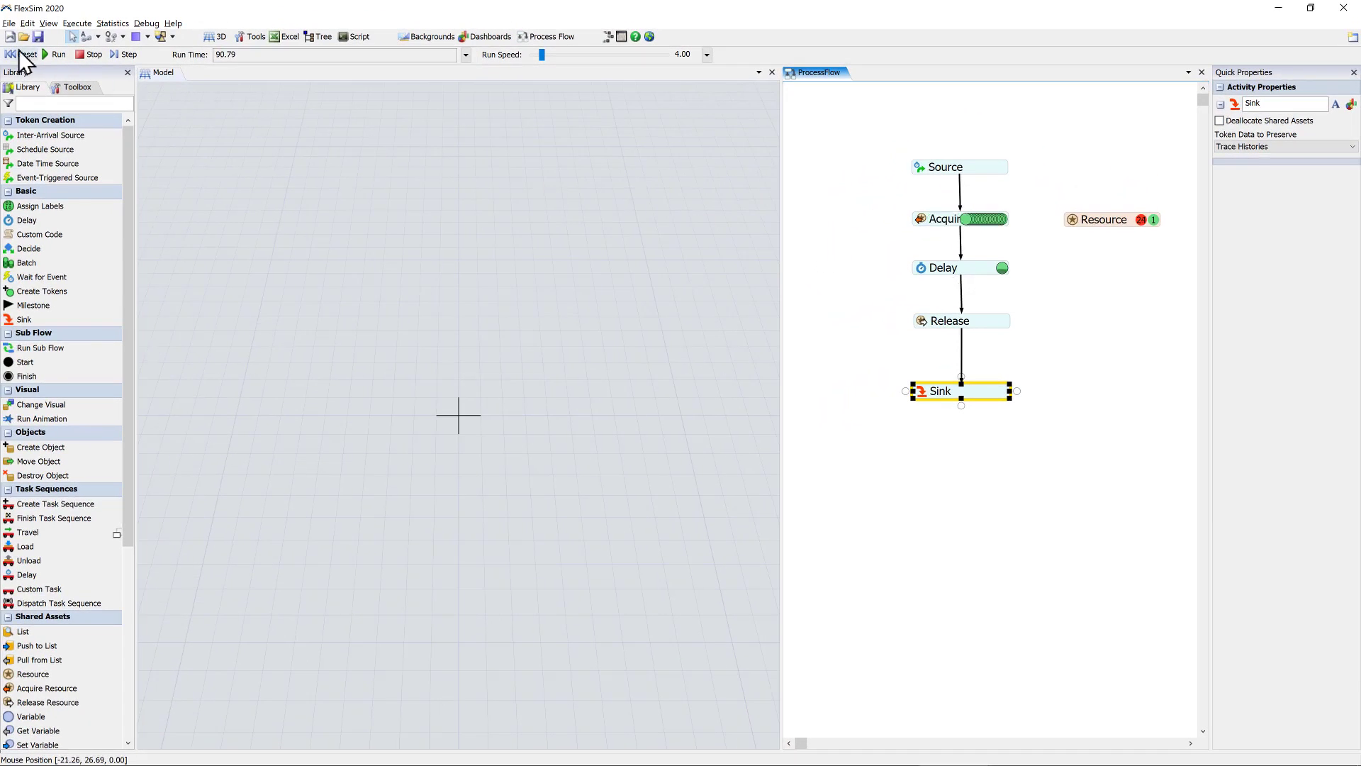
Place a Source, Queue, Processor and Sink one below another in the 3D model
click(601, 154)
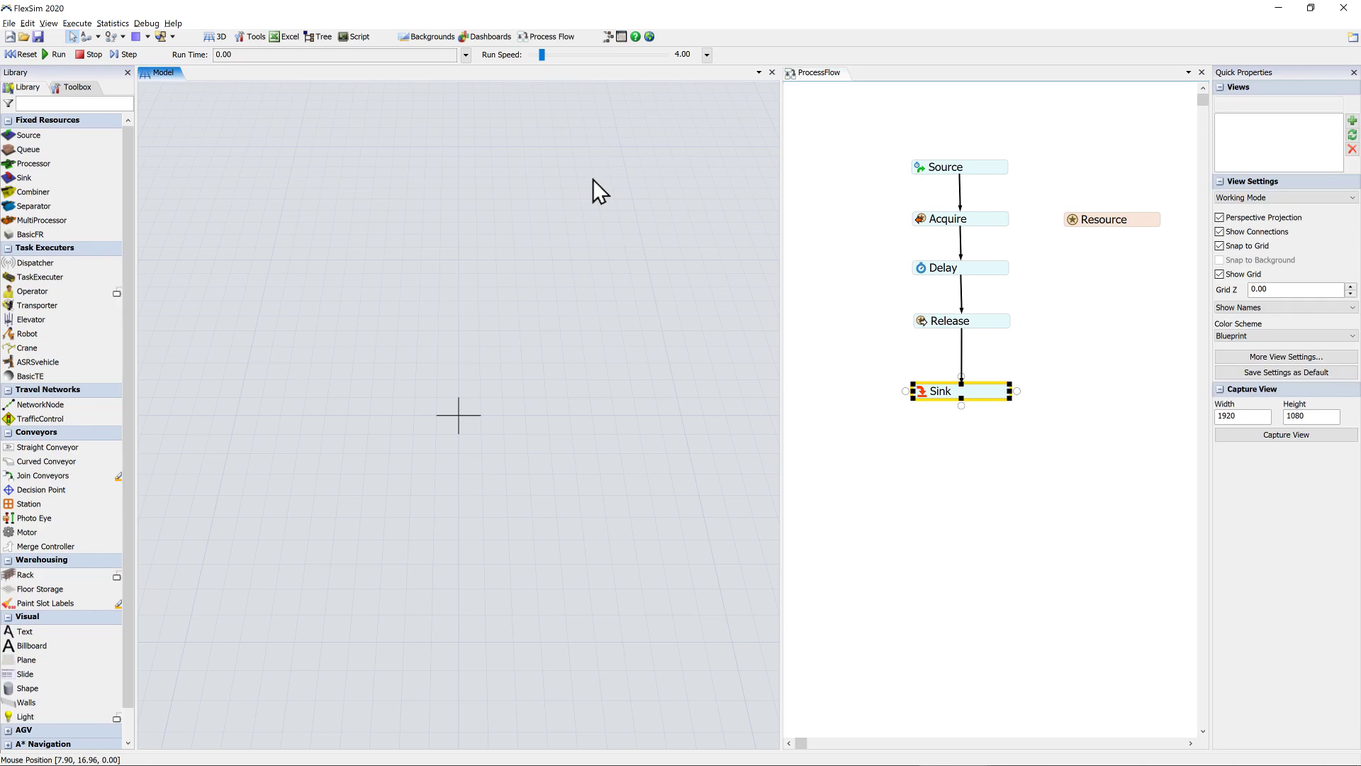
double_click(592, 180)
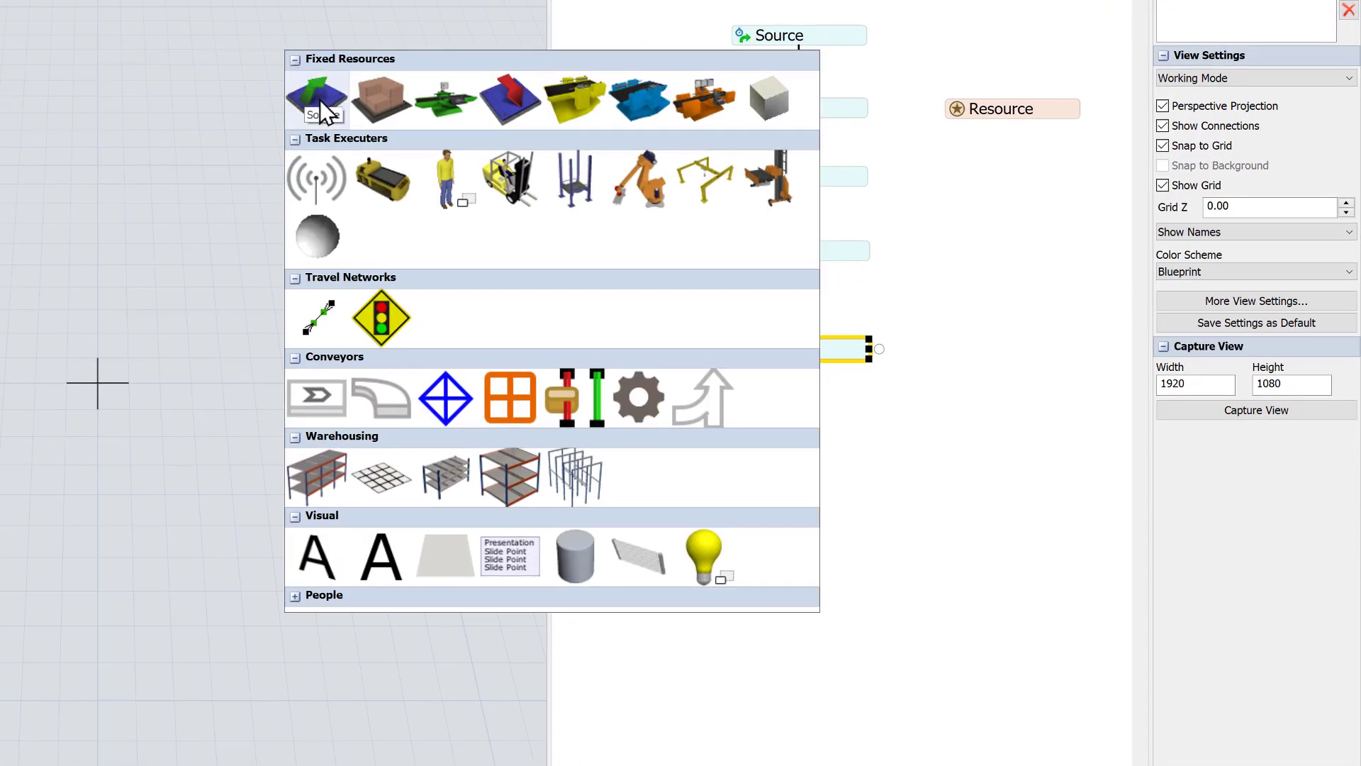
click(320, 100)
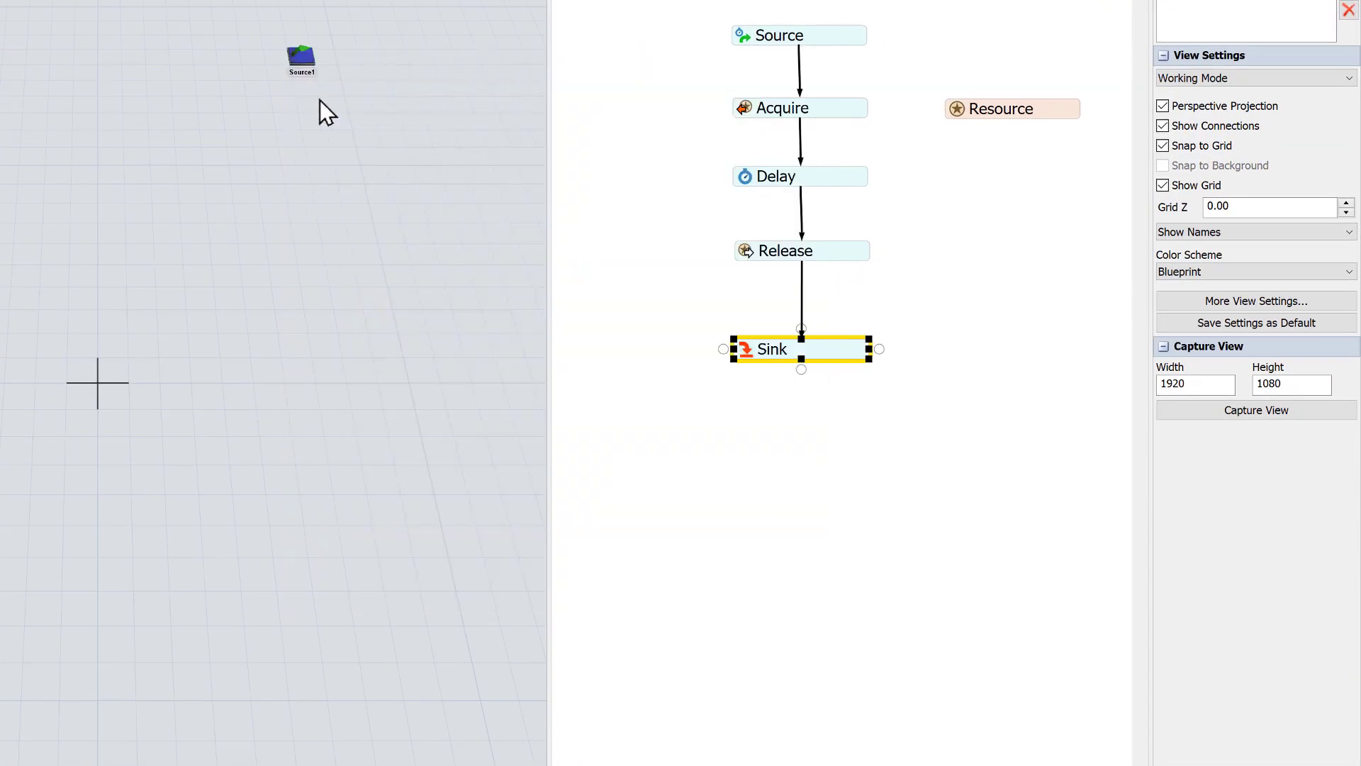
double_click(278, 110)
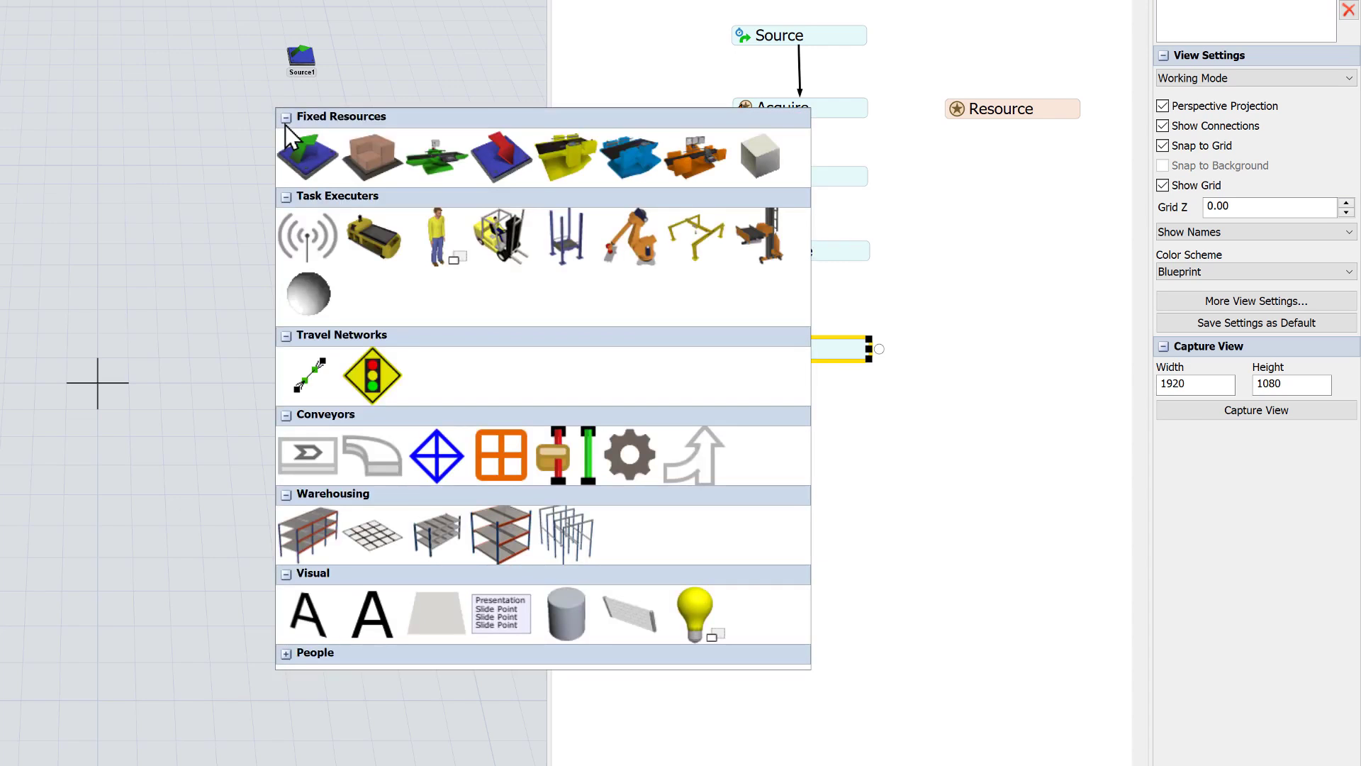
click(365, 153)
double_click(282, 210)
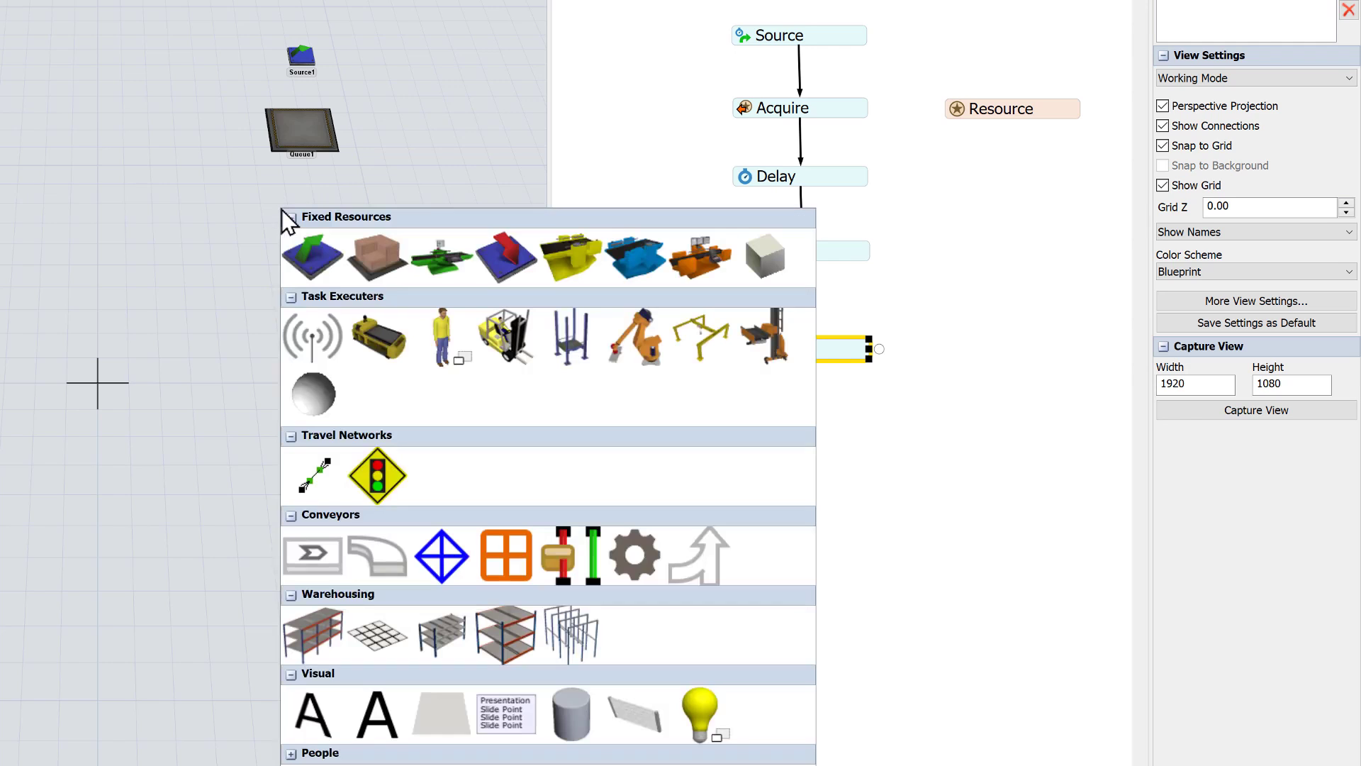
click(428, 257)
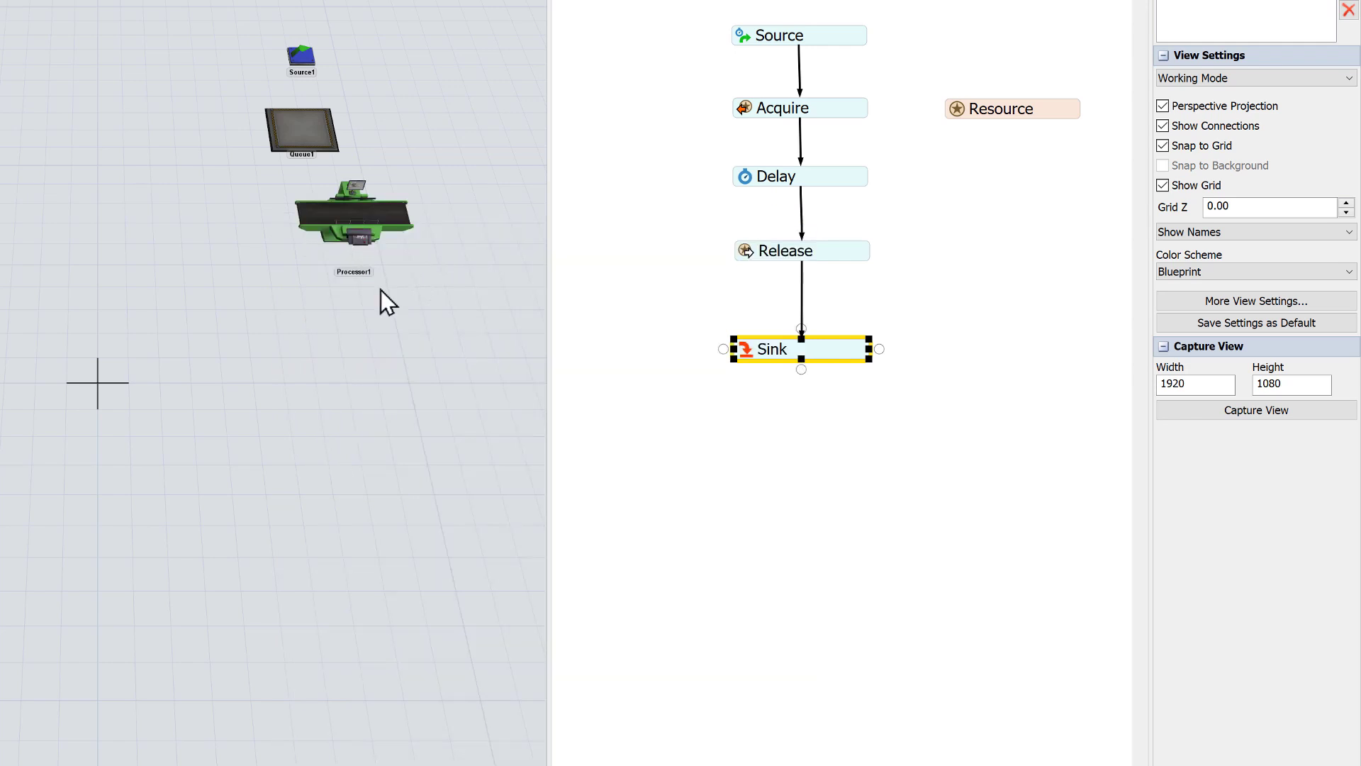
double_click(318, 332)
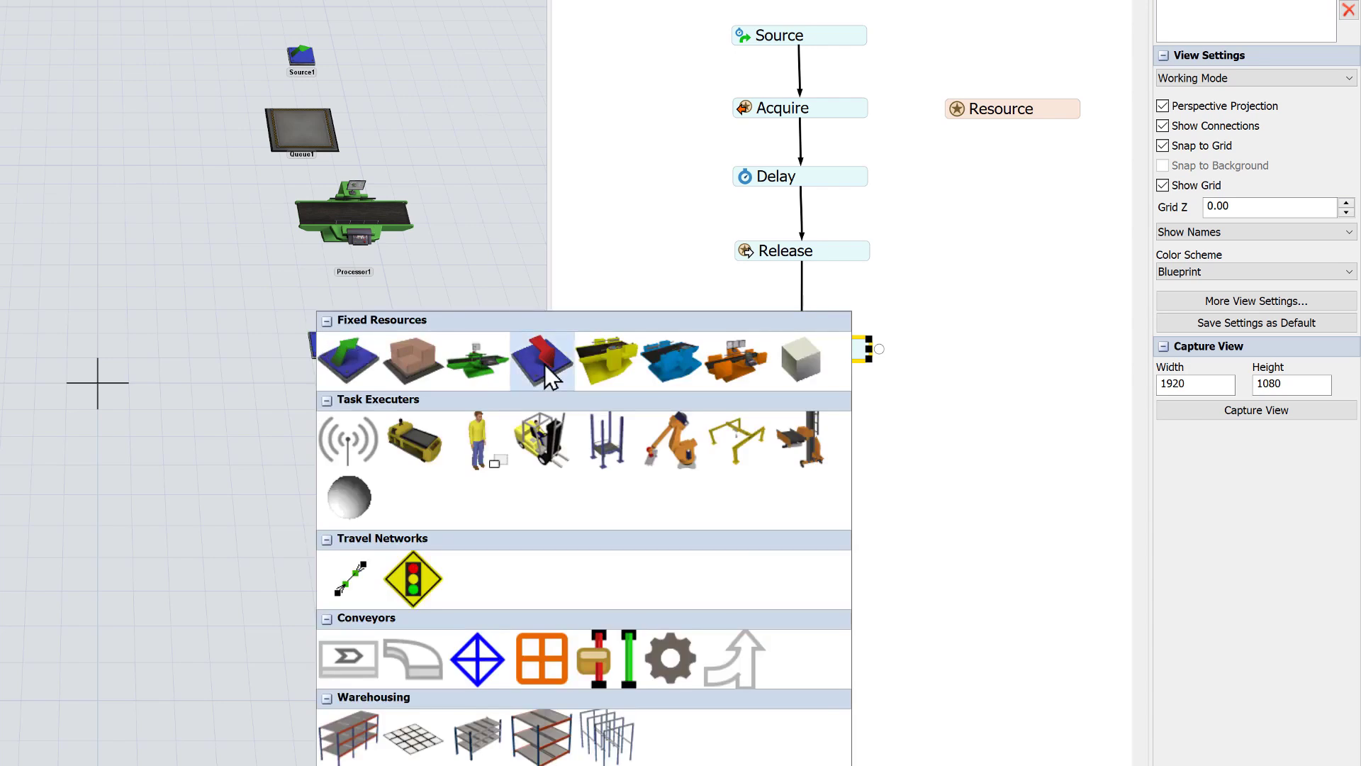
click(544, 365)
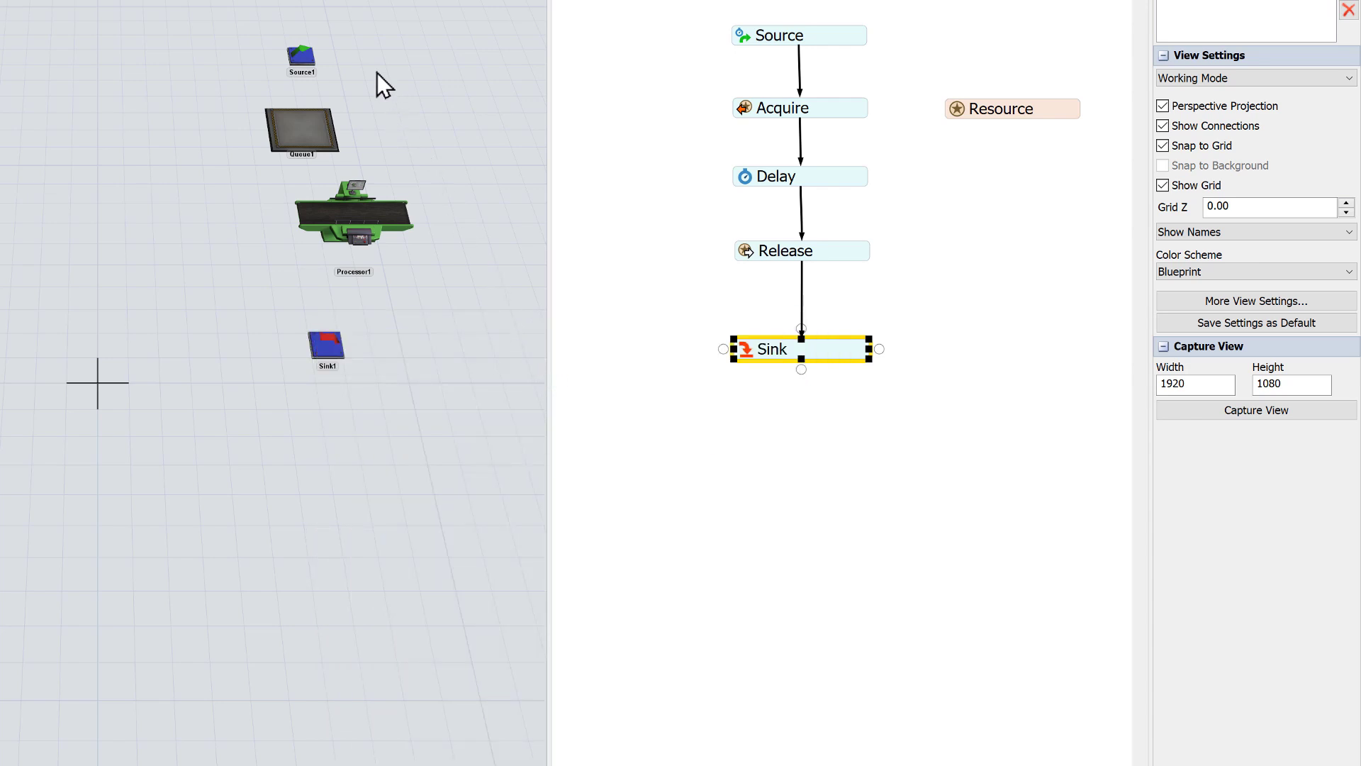
Connect the 3D objects in order from Source1 to Queue1, Processor1 and Sink1
key(a)
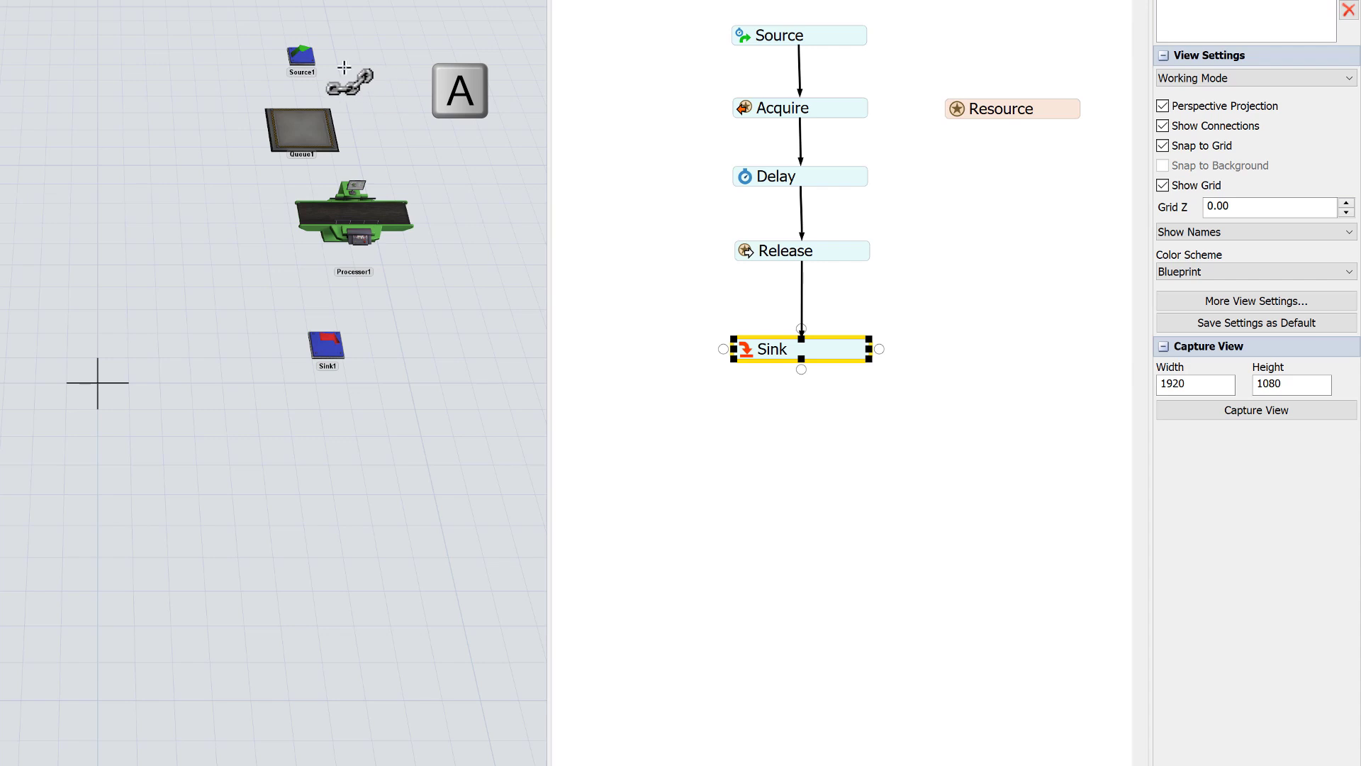
click(302, 57)
click(303, 112)
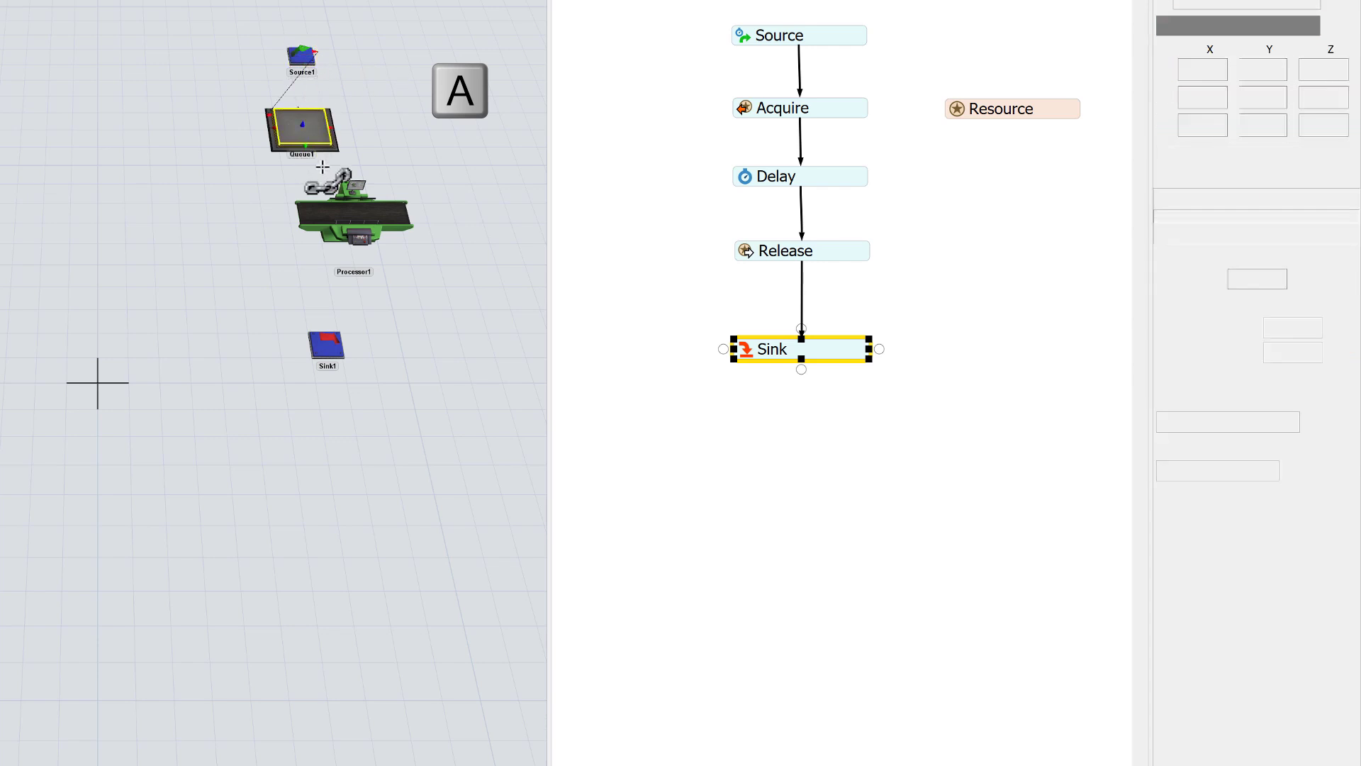
click(343, 211)
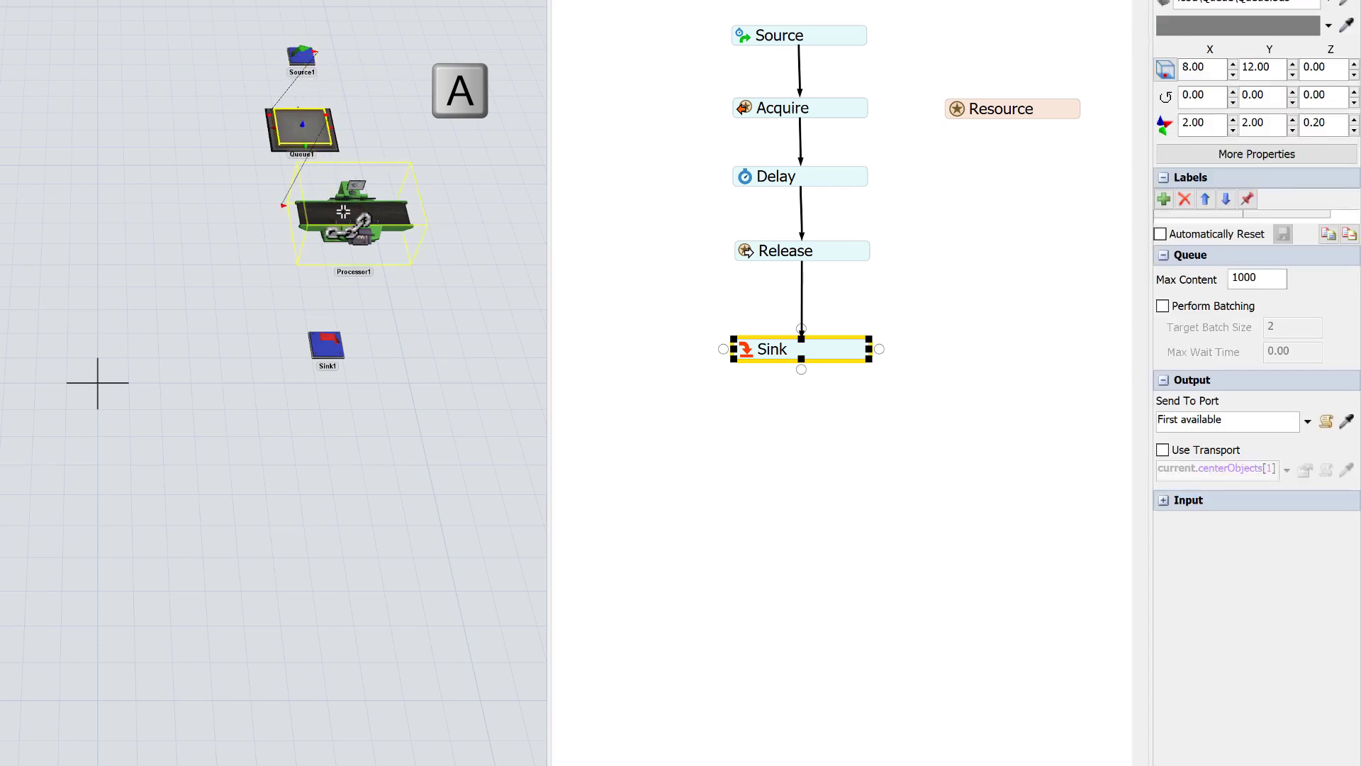
click(327, 348)
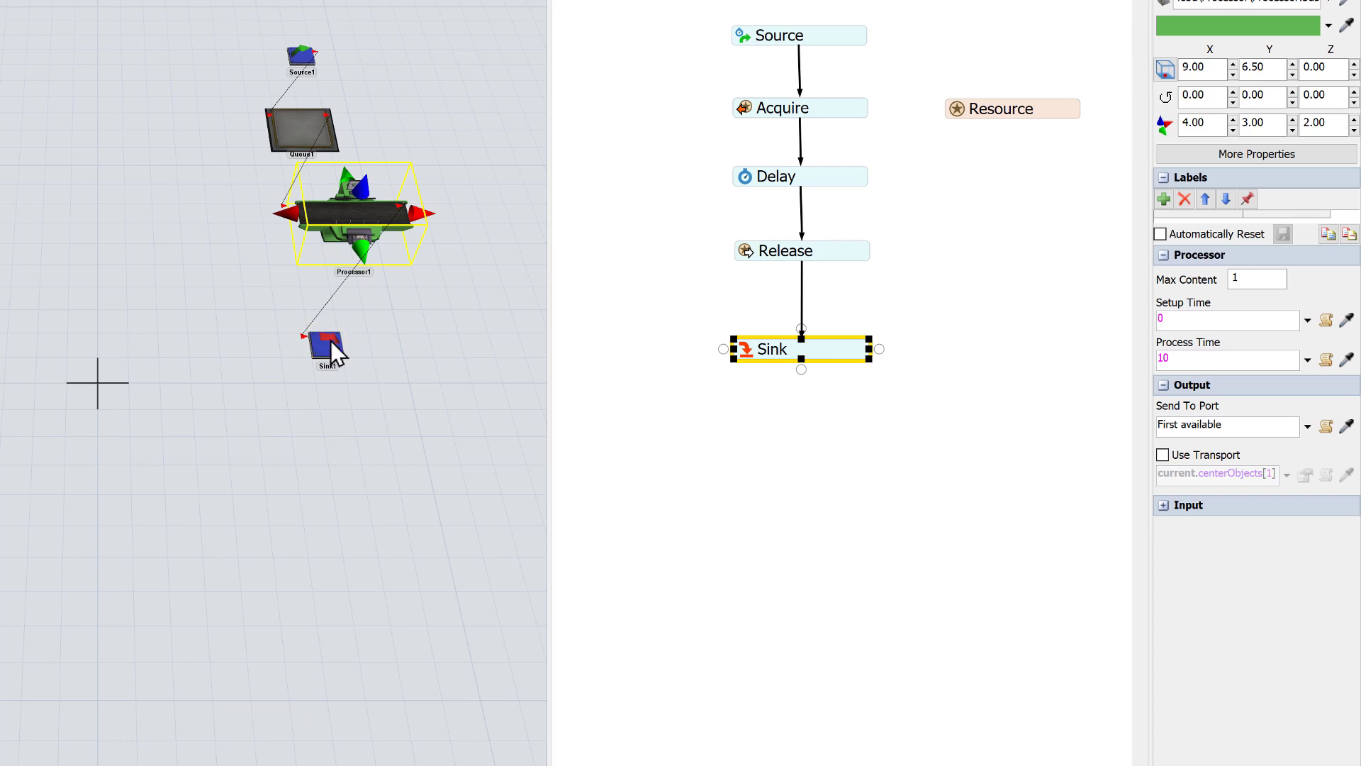
Set the scale of Source1's exponential inter-arrival time to 5
click(309, 61)
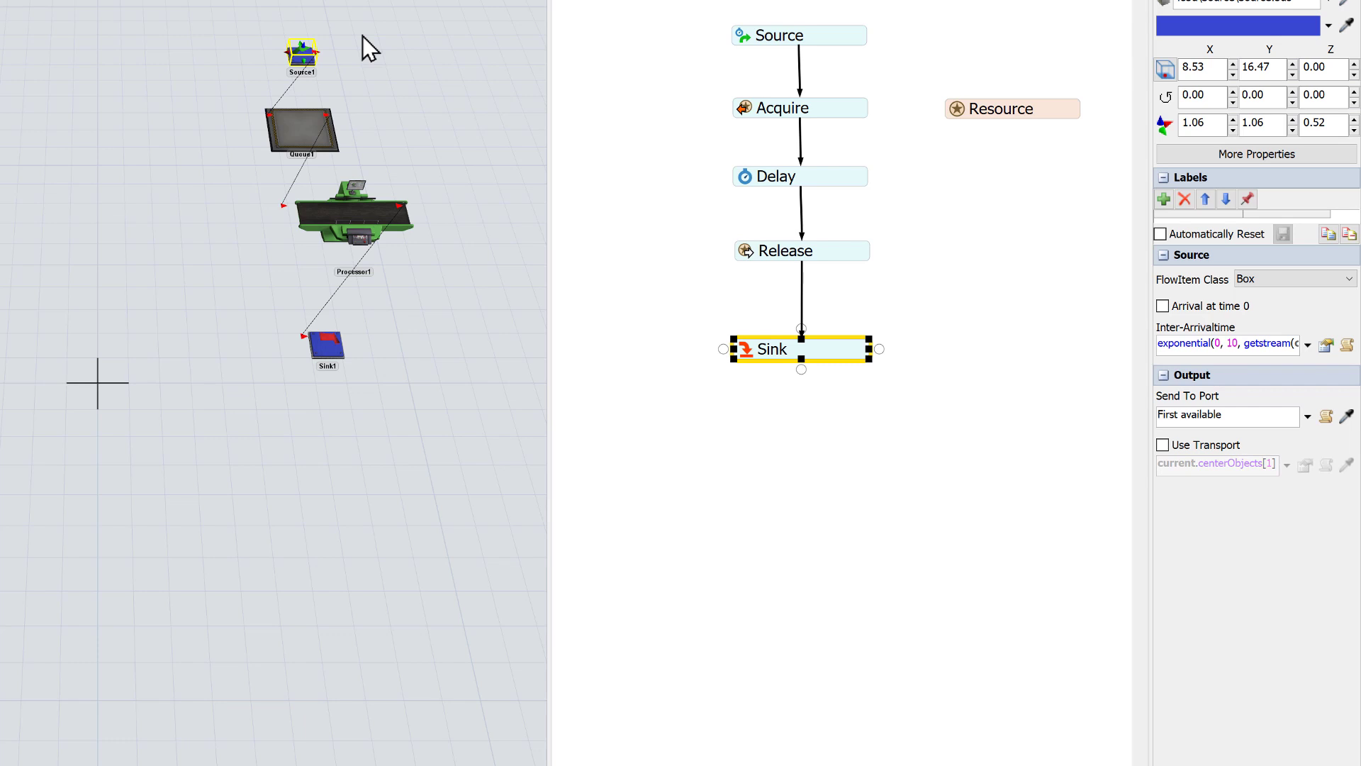
click(1326, 346)
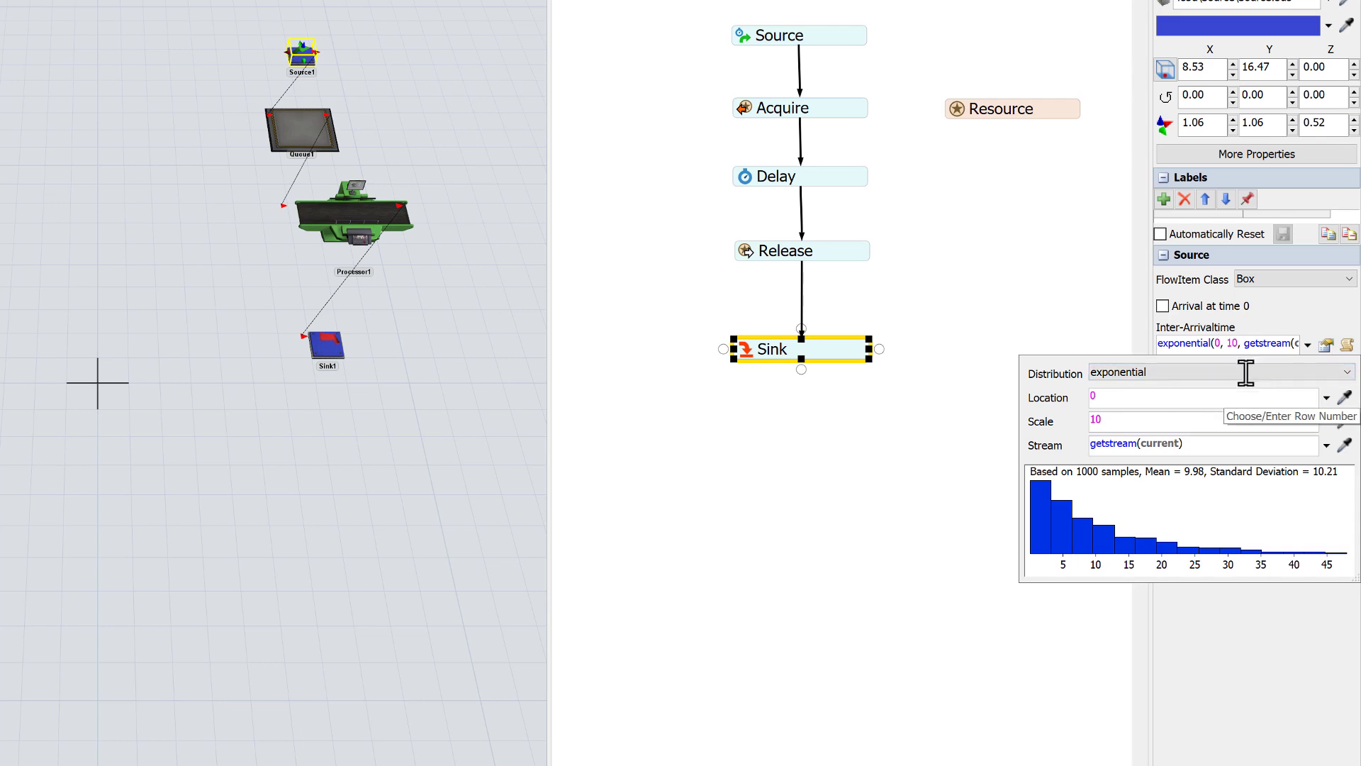
drag(1142, 422, 1049, 418)
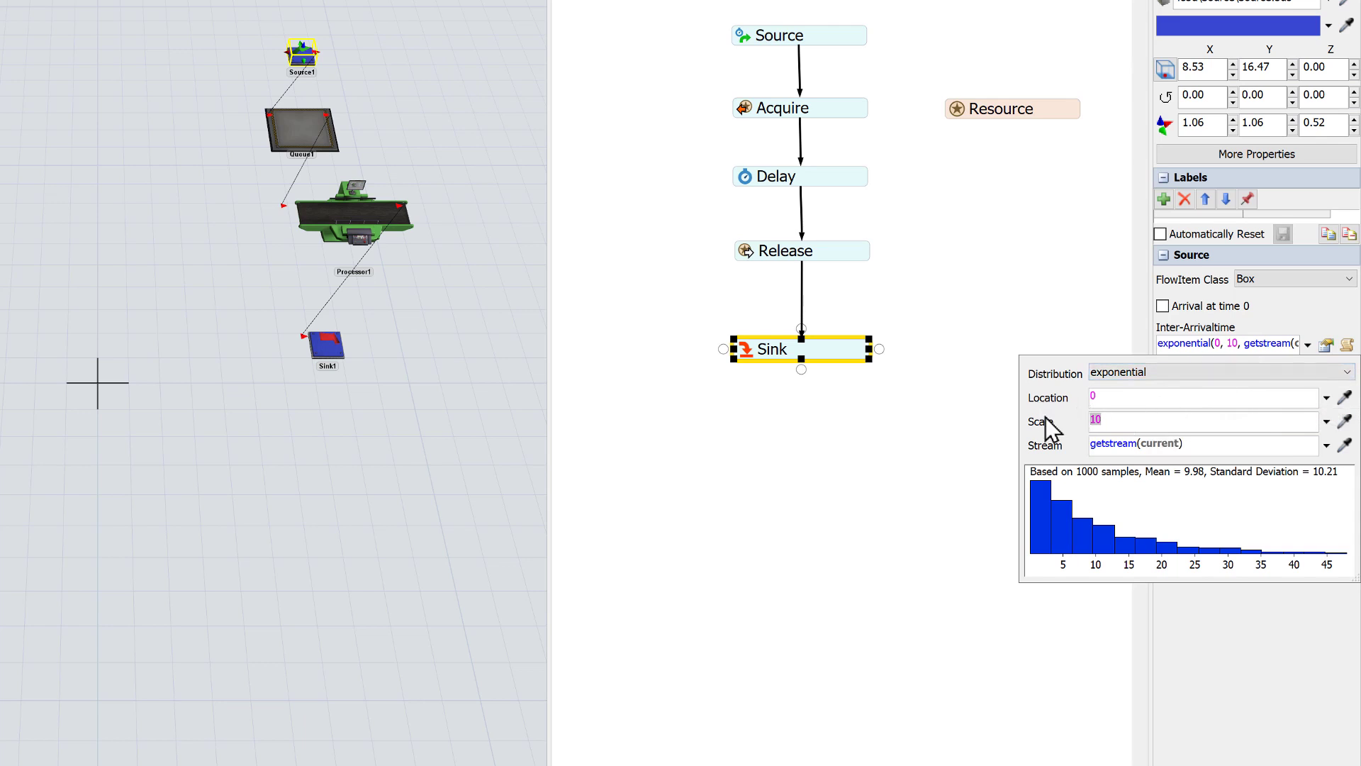
text(5)
click(931, 462)
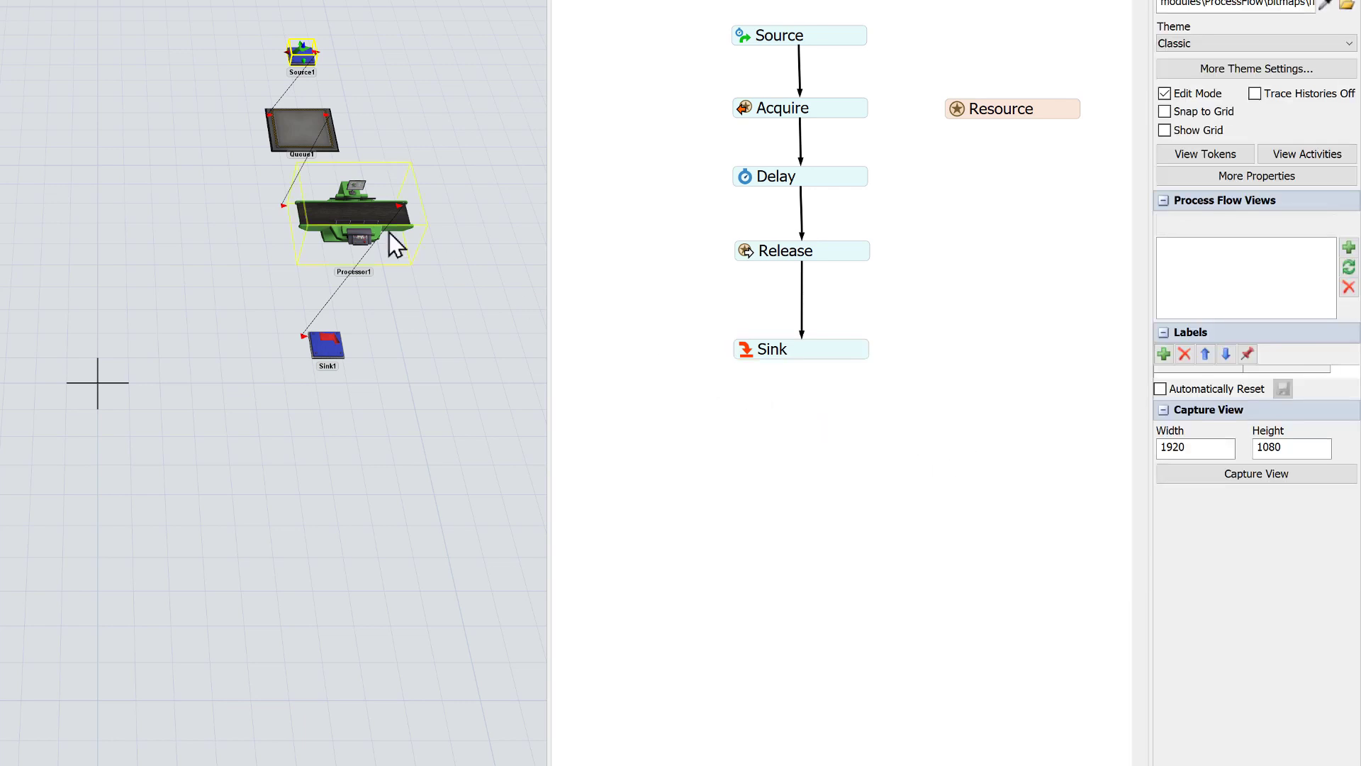
Set Processor1's process time to an exponential distribution with location 0 and scale 10, and reset the model
click(341, 212)
double_click(342, 210)
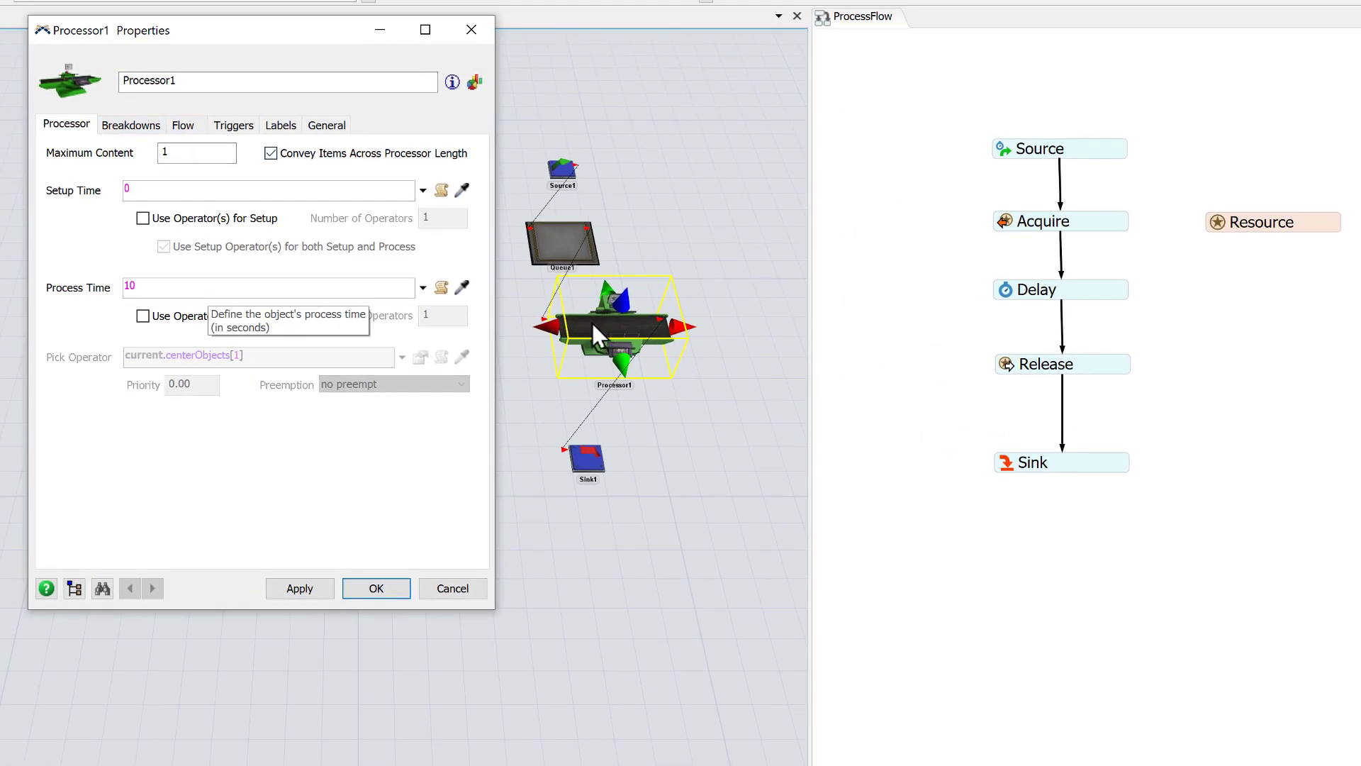
click(423, 288)
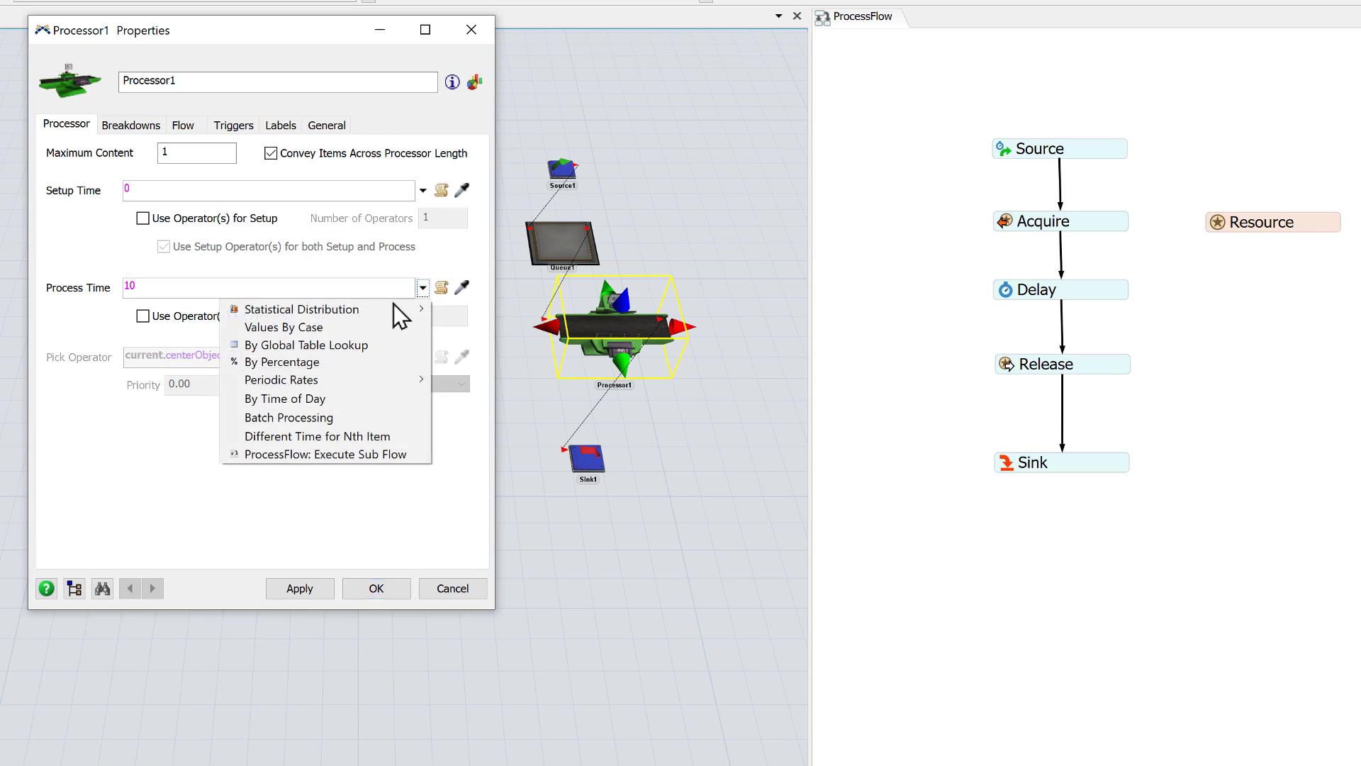
mouse_move(394, 313)
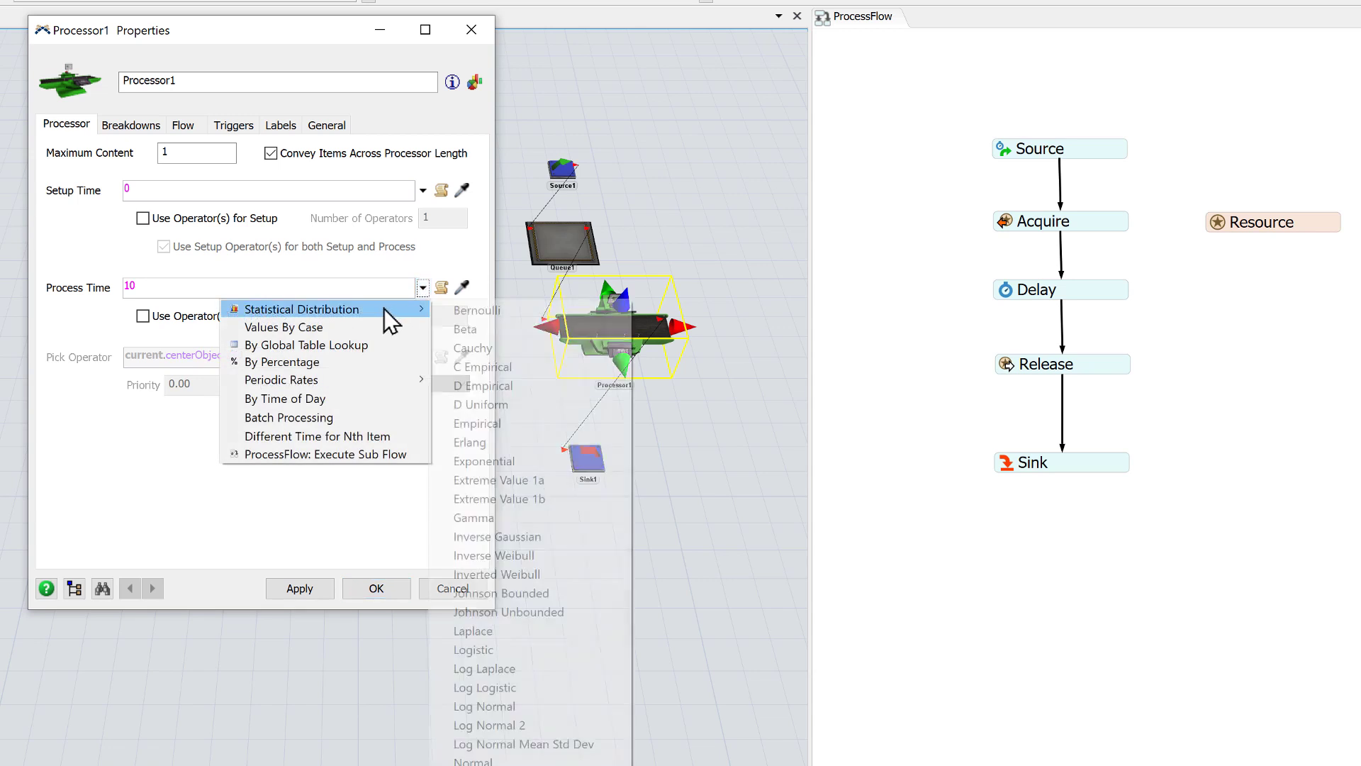
click(484, 465)
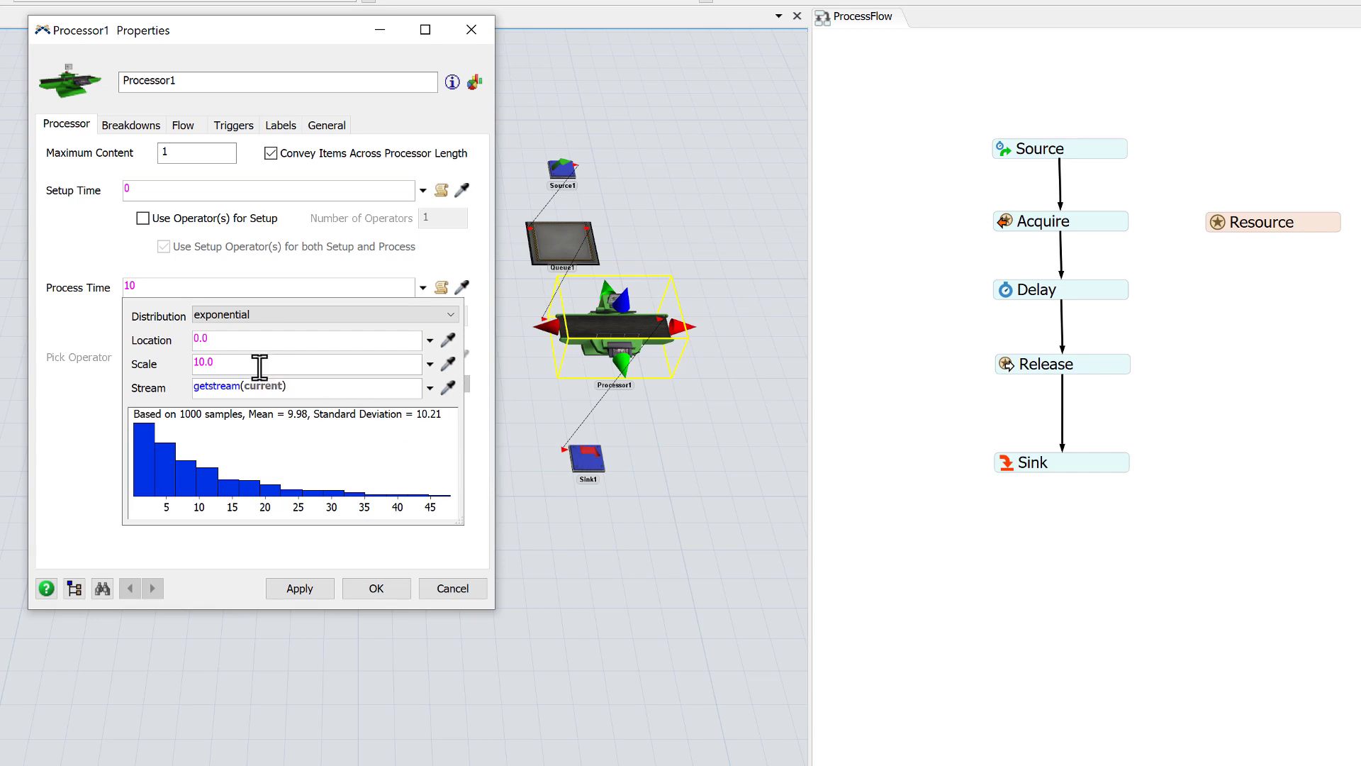
click(103, 434)
click(376, 588)
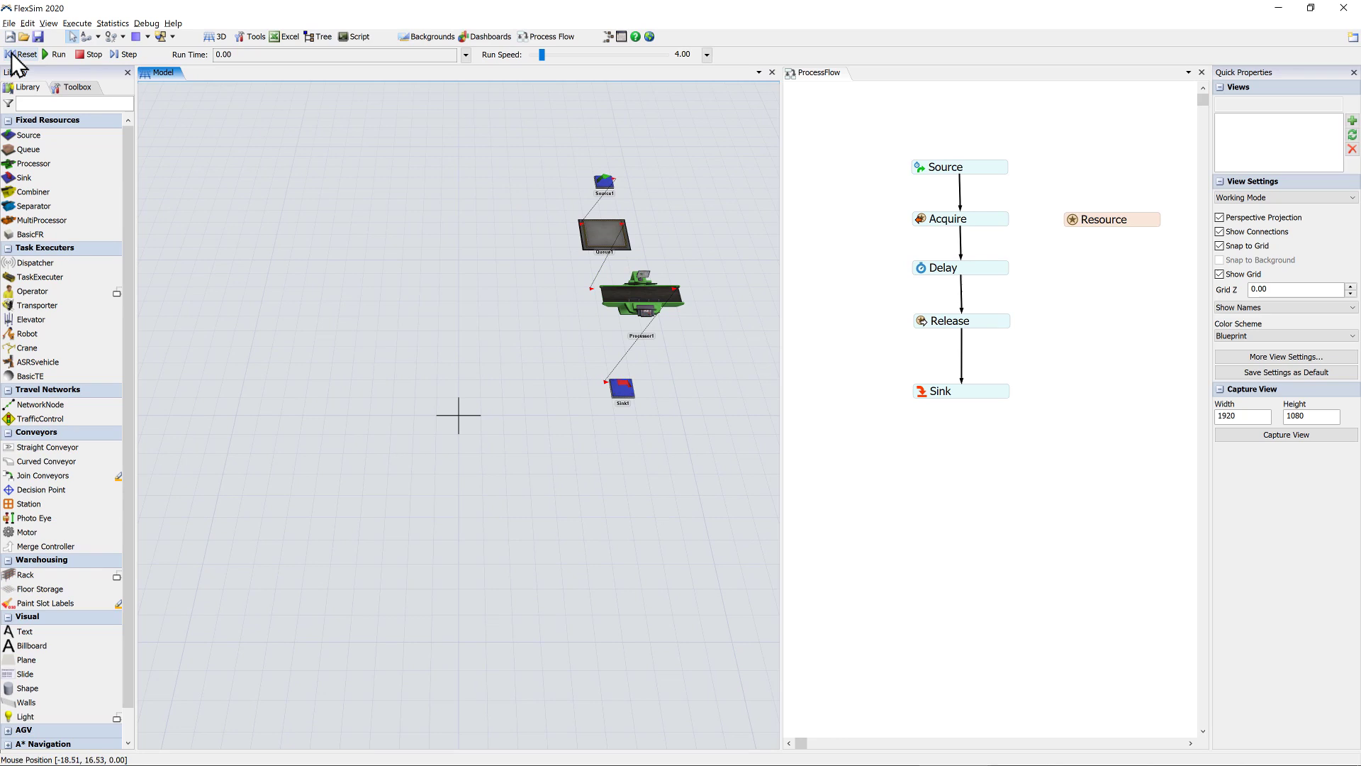
click(15, 54)
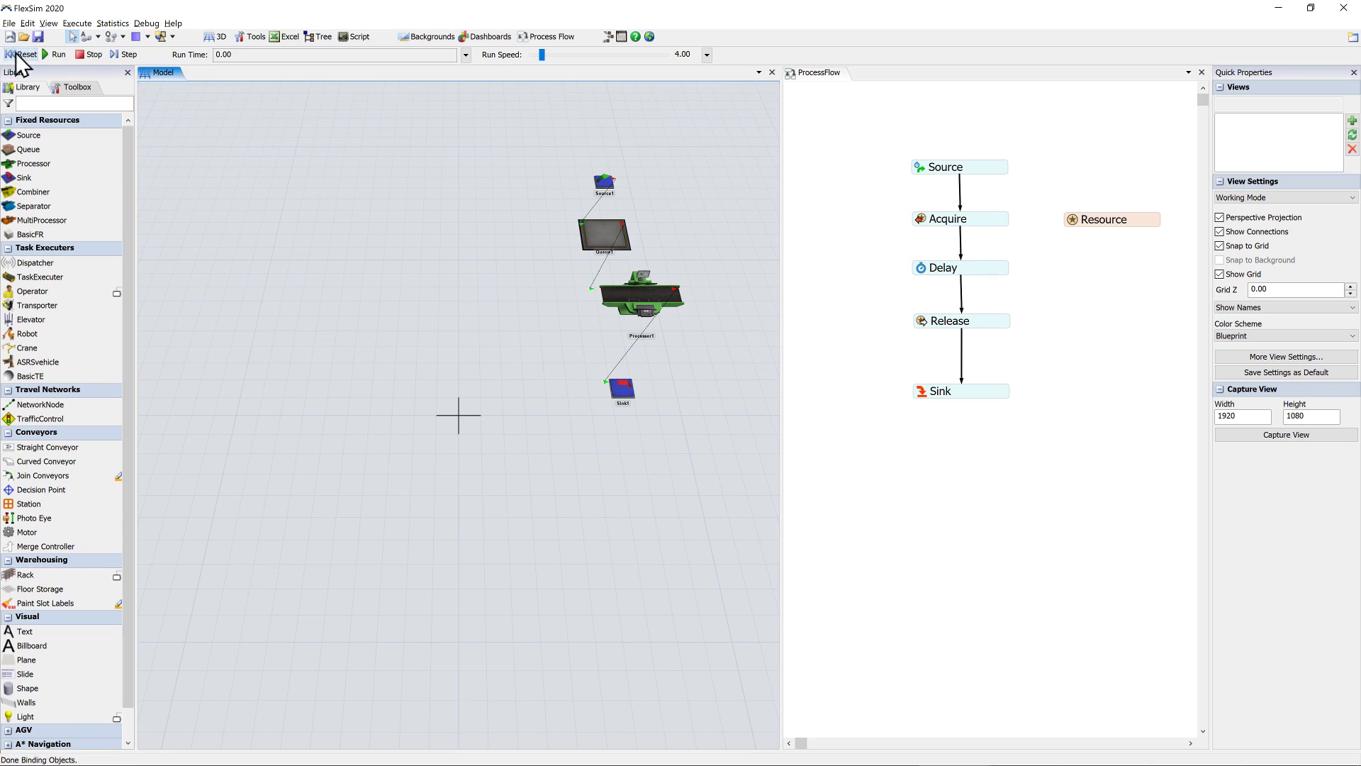
Run the simulation to compare the 3D model with the process flow, and reset it
click(59, 55)
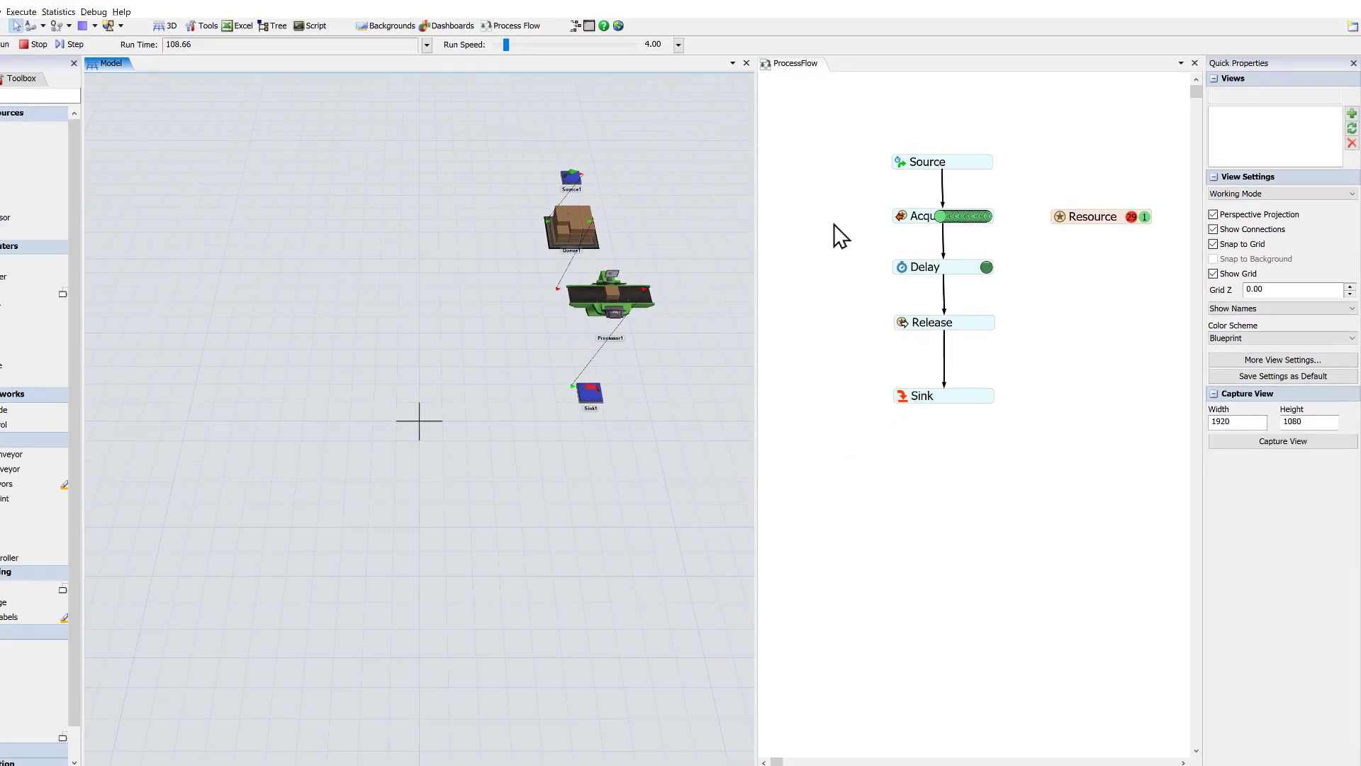
click(23, 54)
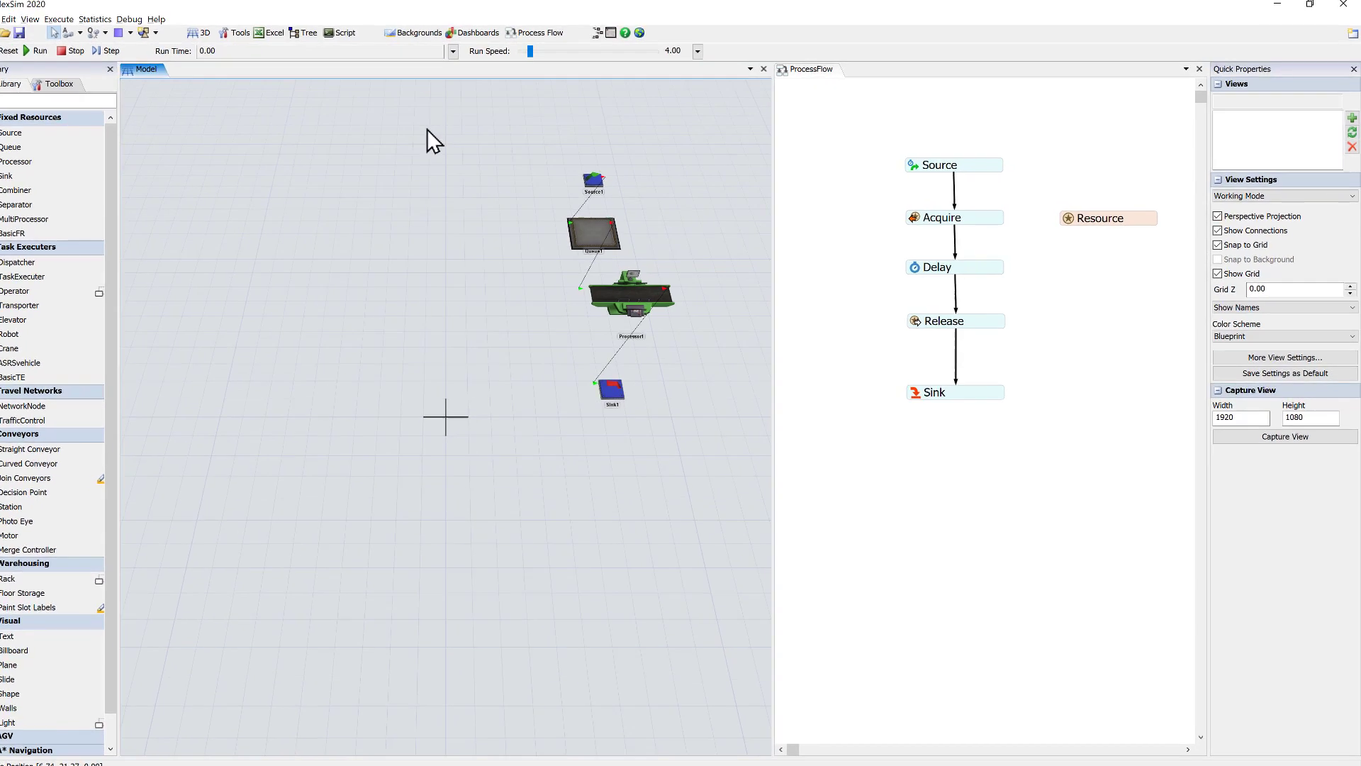
Delete the connector between Source and Acquire in the process flow, and move the inter-arrival Source aside above Resource
click(929, 165)
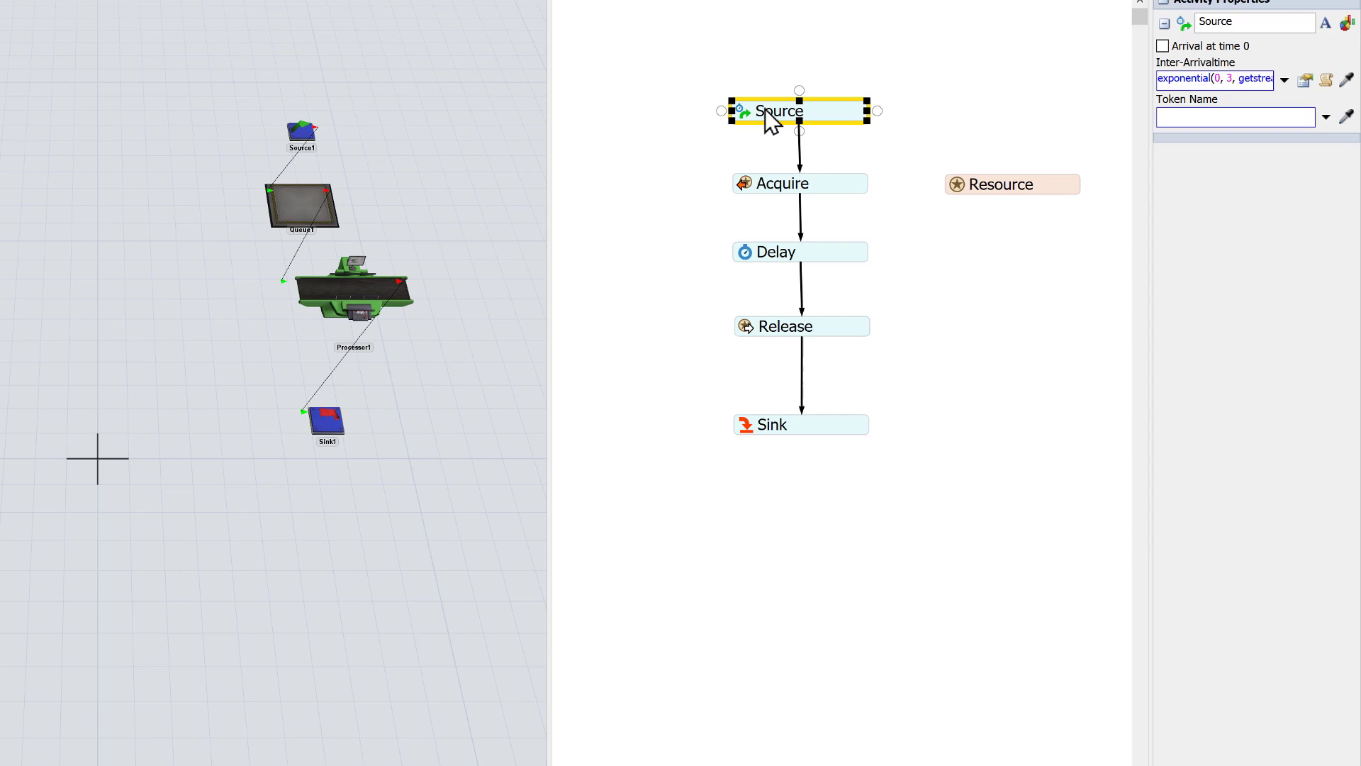
click(800, 145)
key(Delete)
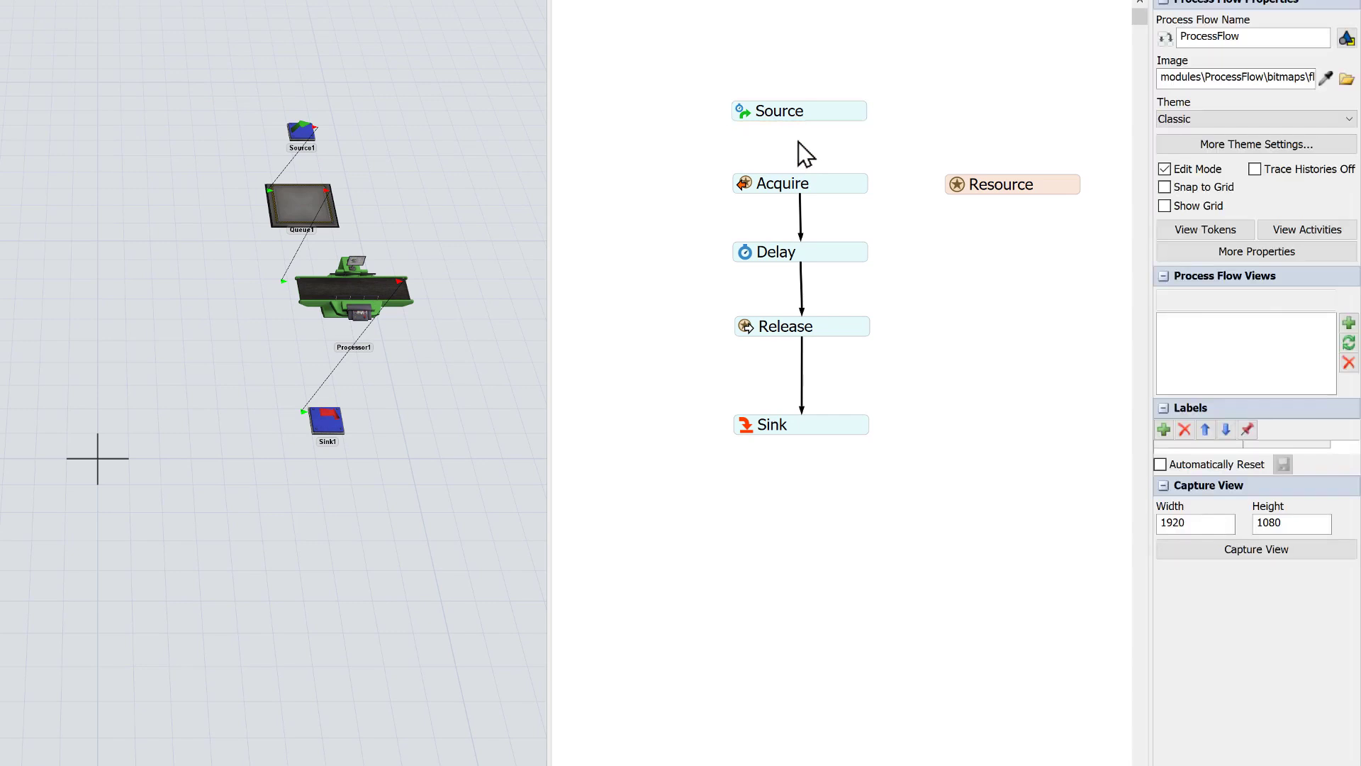
drag(787, 119, 1018, 40)
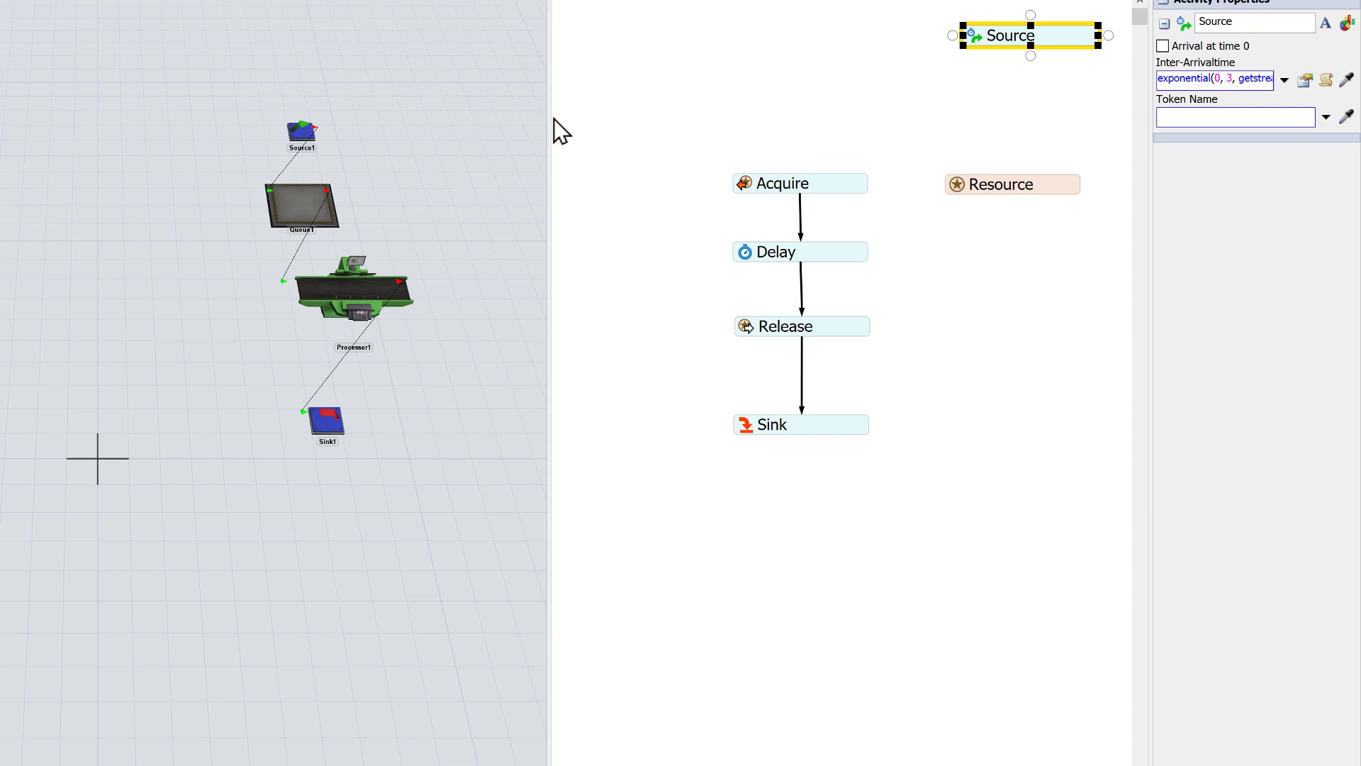
Add an Event-Triggered Source above Acquire and link it to the Send To Port event of Source1 in the 3D model
click(297, 134)
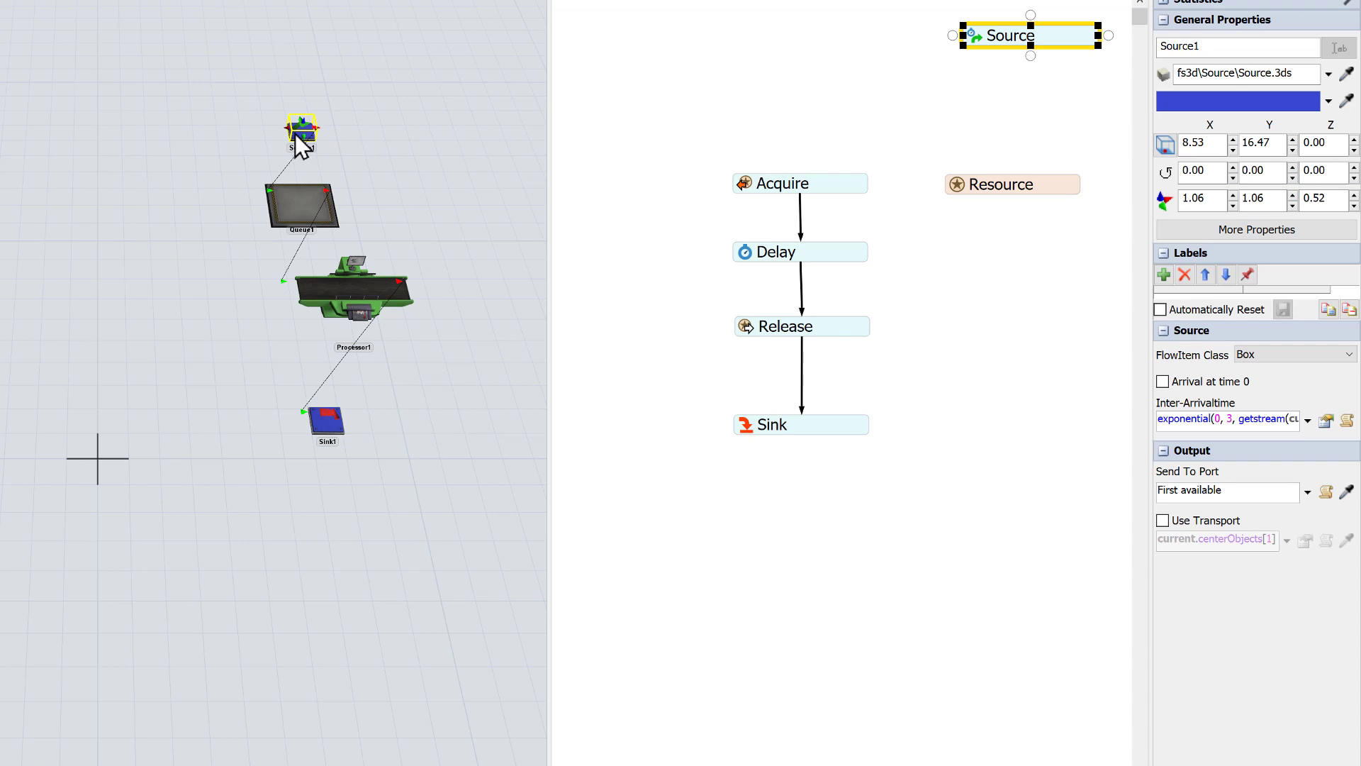
double_click(742, 108)
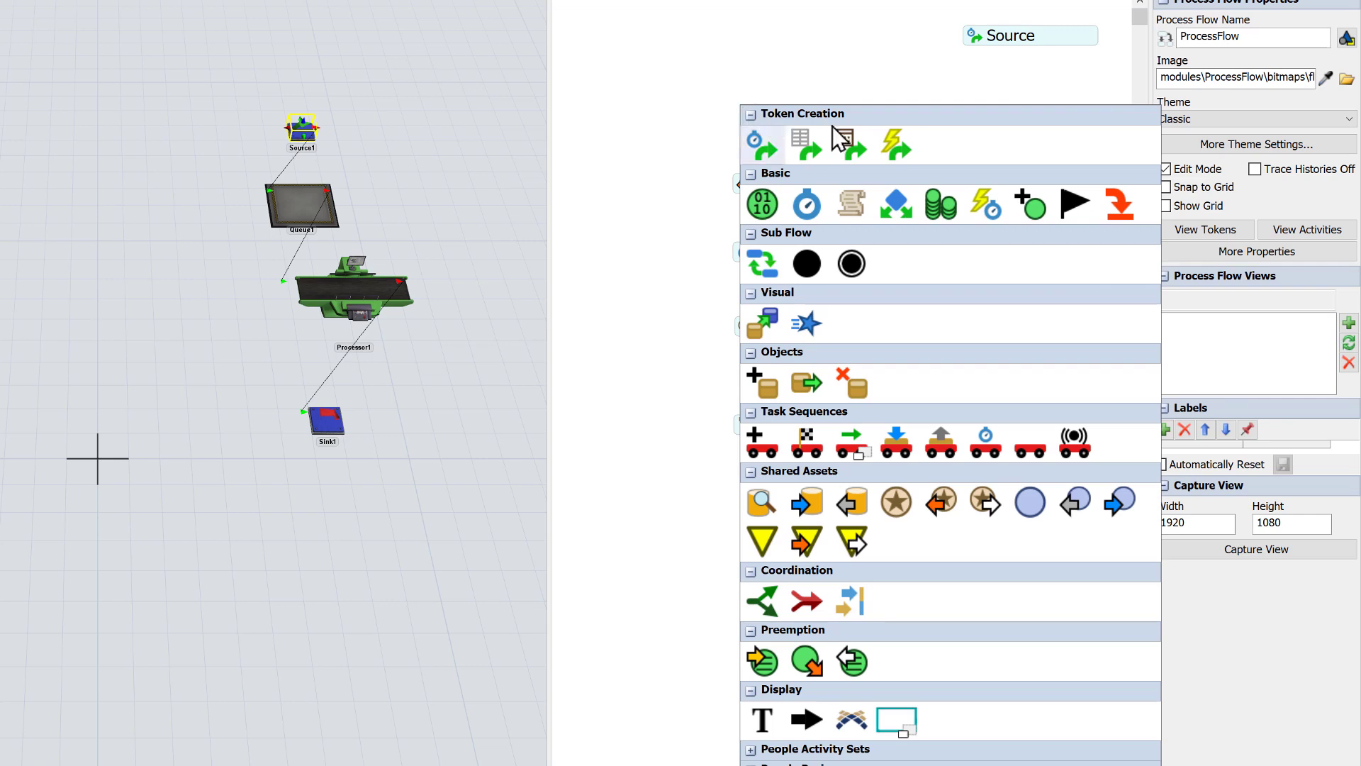
click(898, 142)
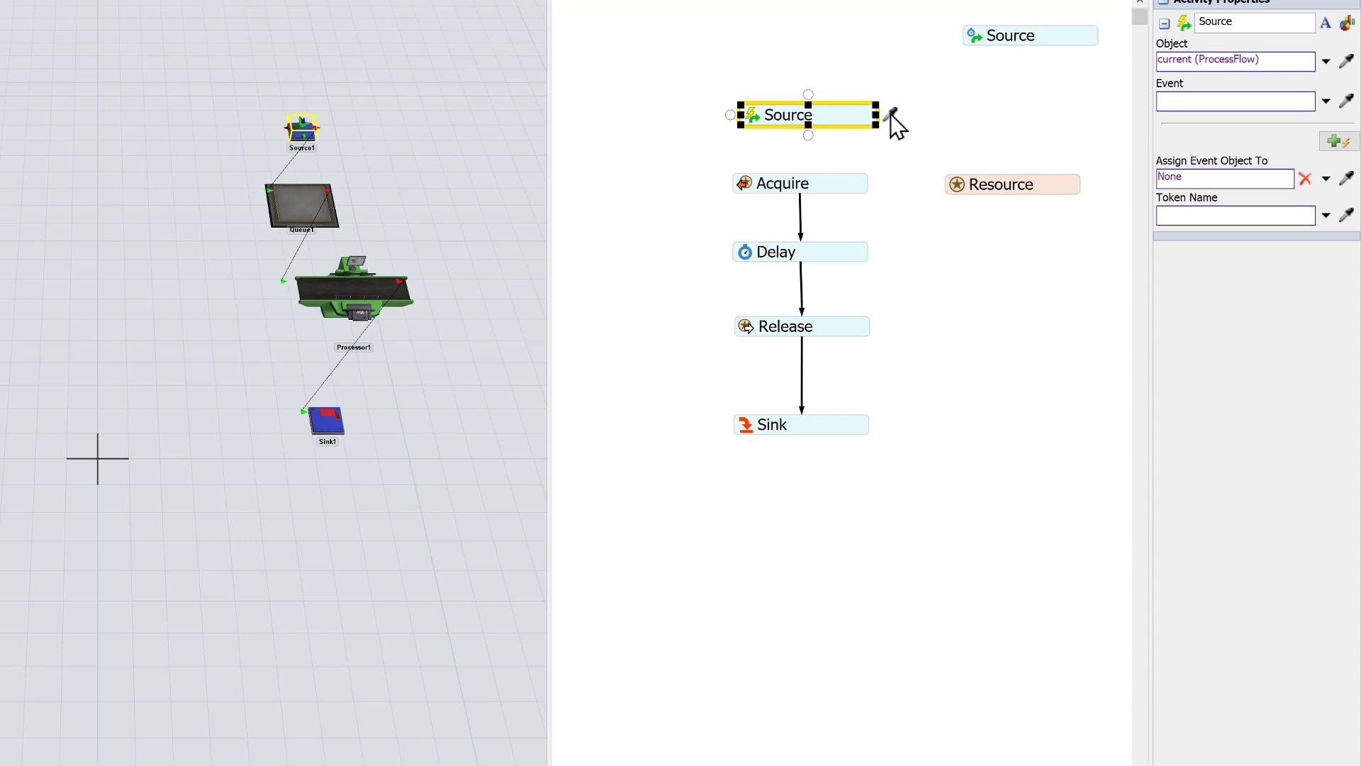
drag(891, 116, 299, 131)
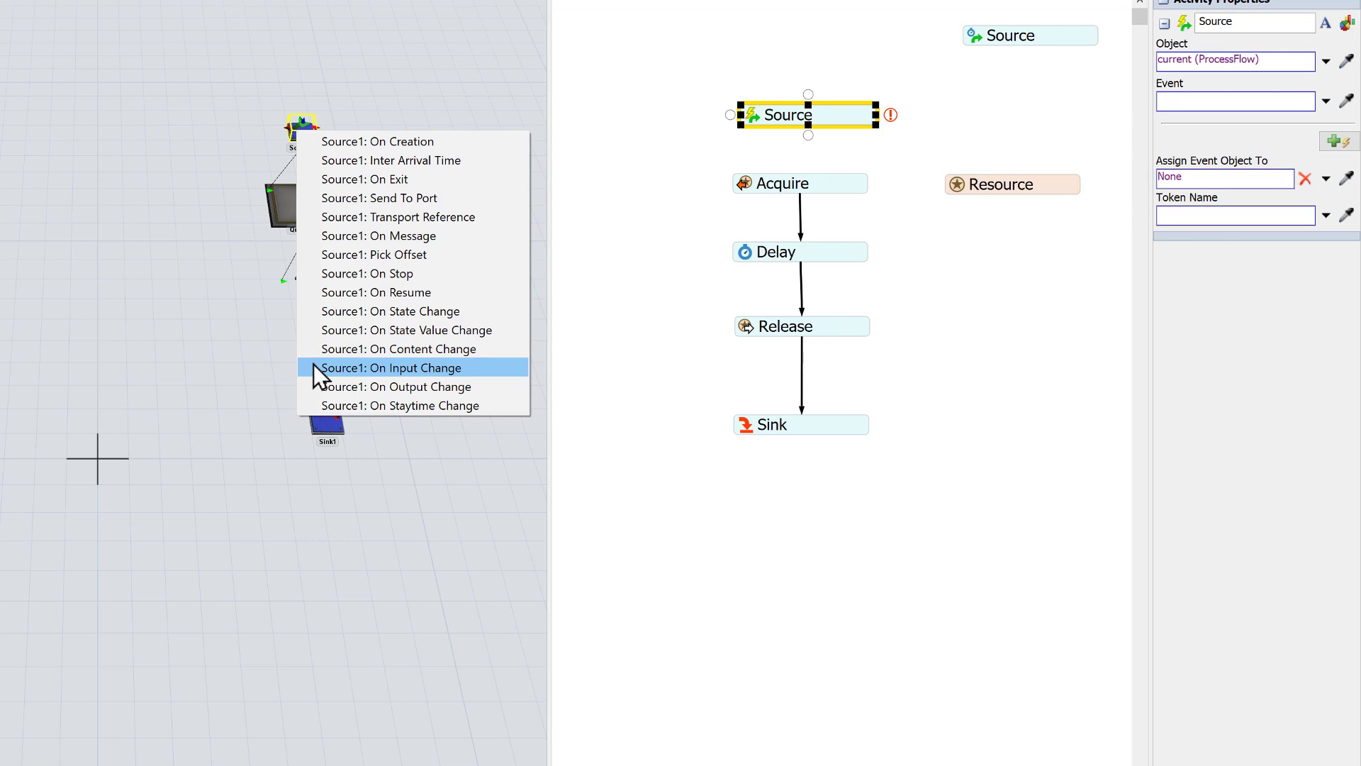
click(334, 198)
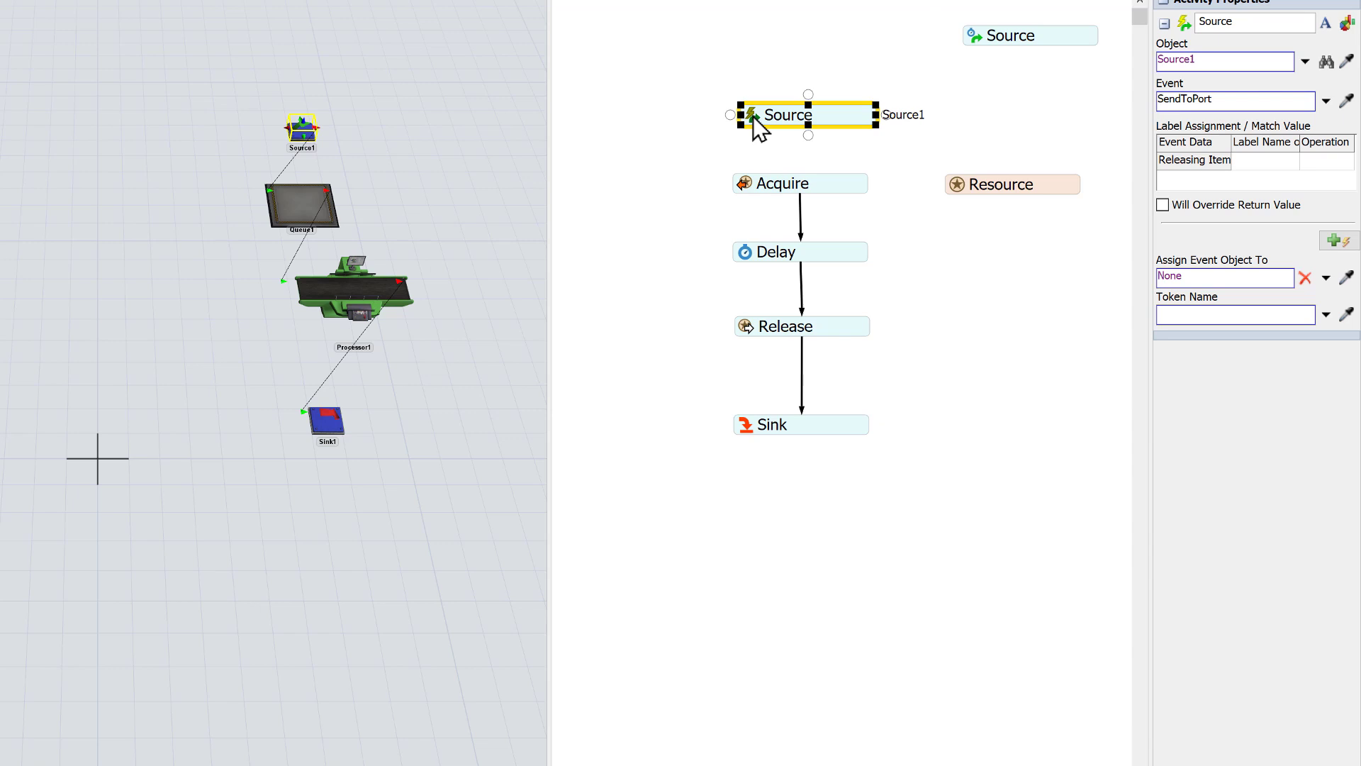
Examine the event-triggered Source's object, event and label assignment settings
mouse_move(752, 117)
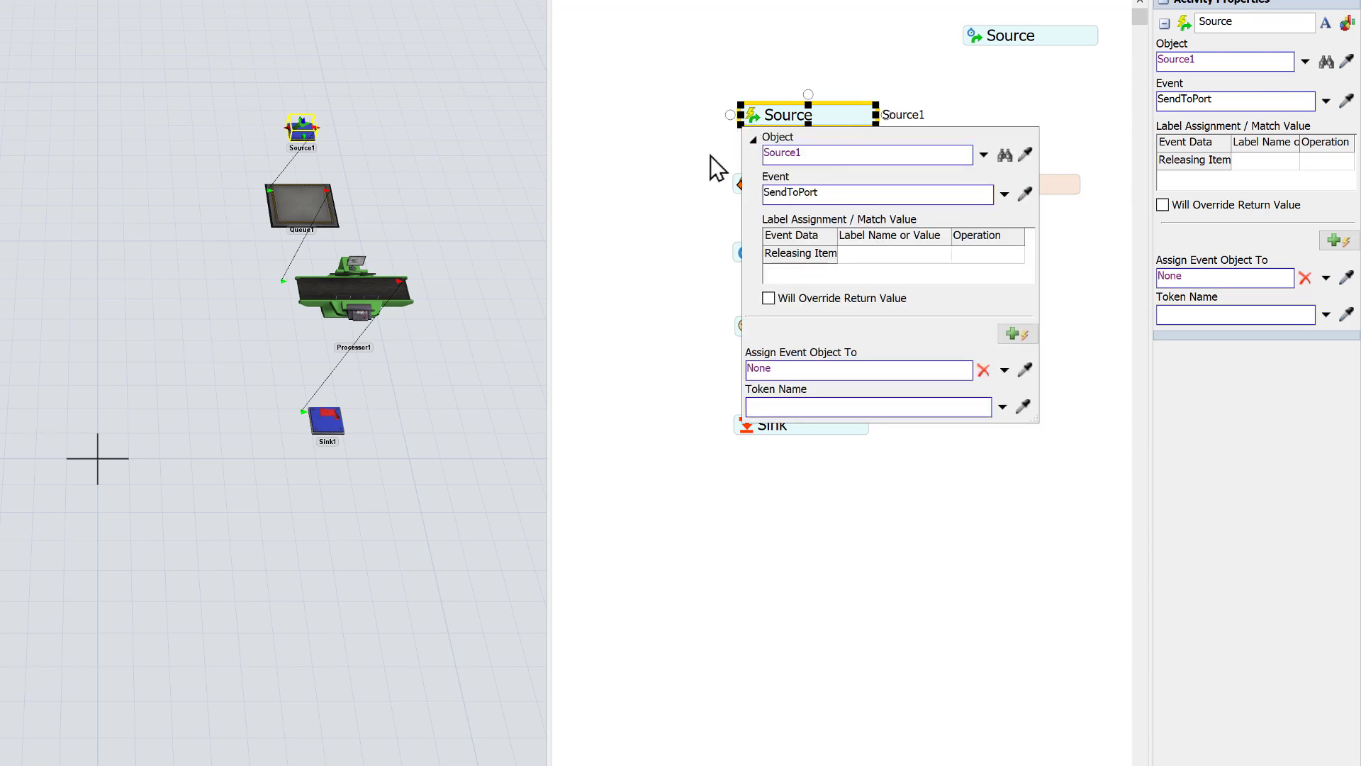
click(810, 147)
drag(810, 147, 760, 136)
drag(851, 190, 757, 186)
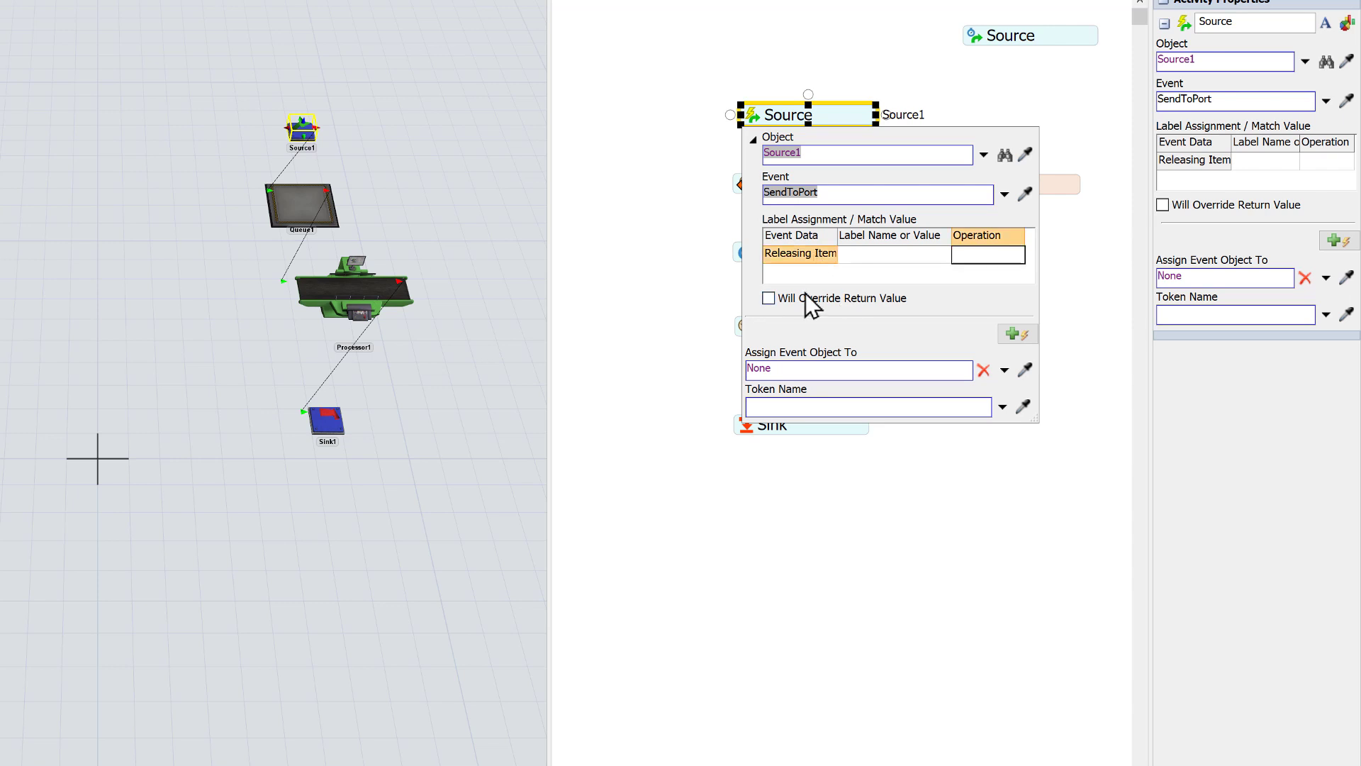
click(682, 289)
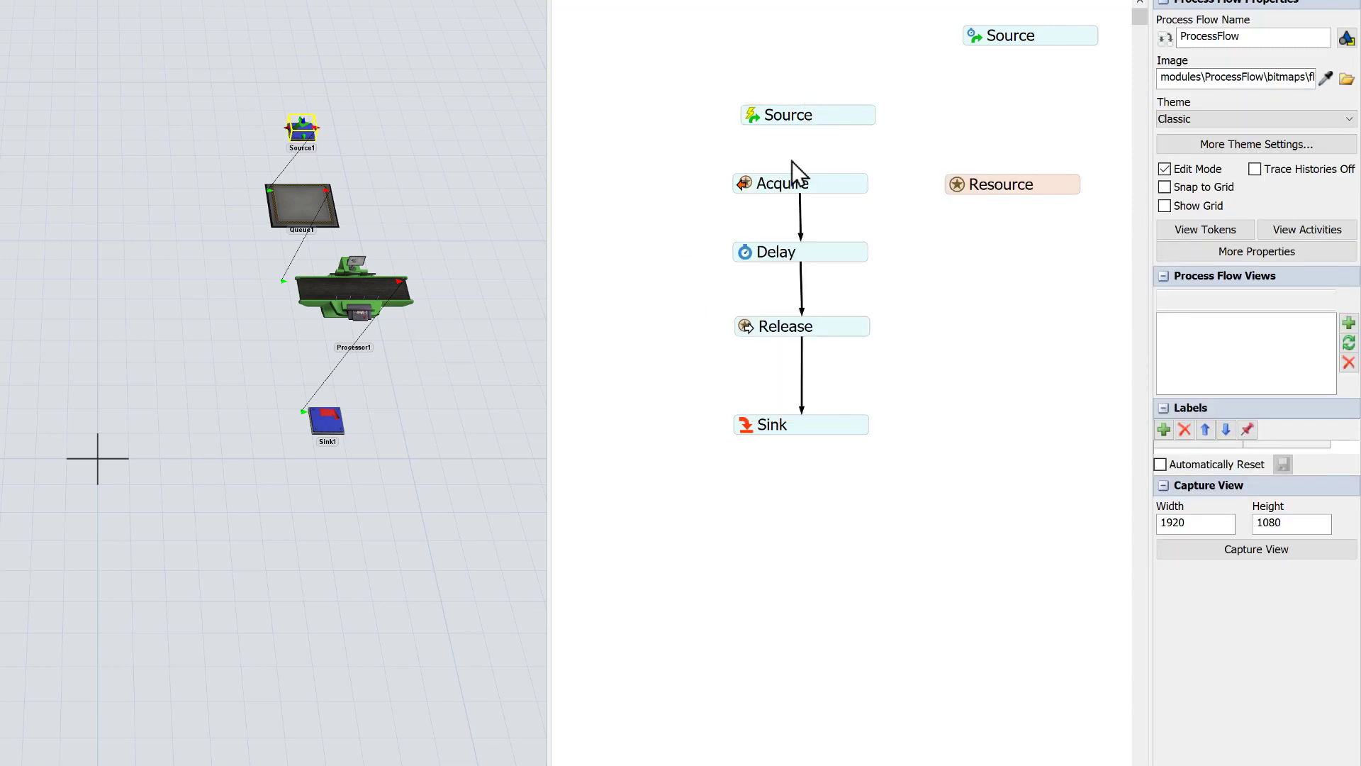
Connect the event-triggered Source to Acquire, and test the linked model with a simulation run before resetting it
drag(806, 135, 804, 171)
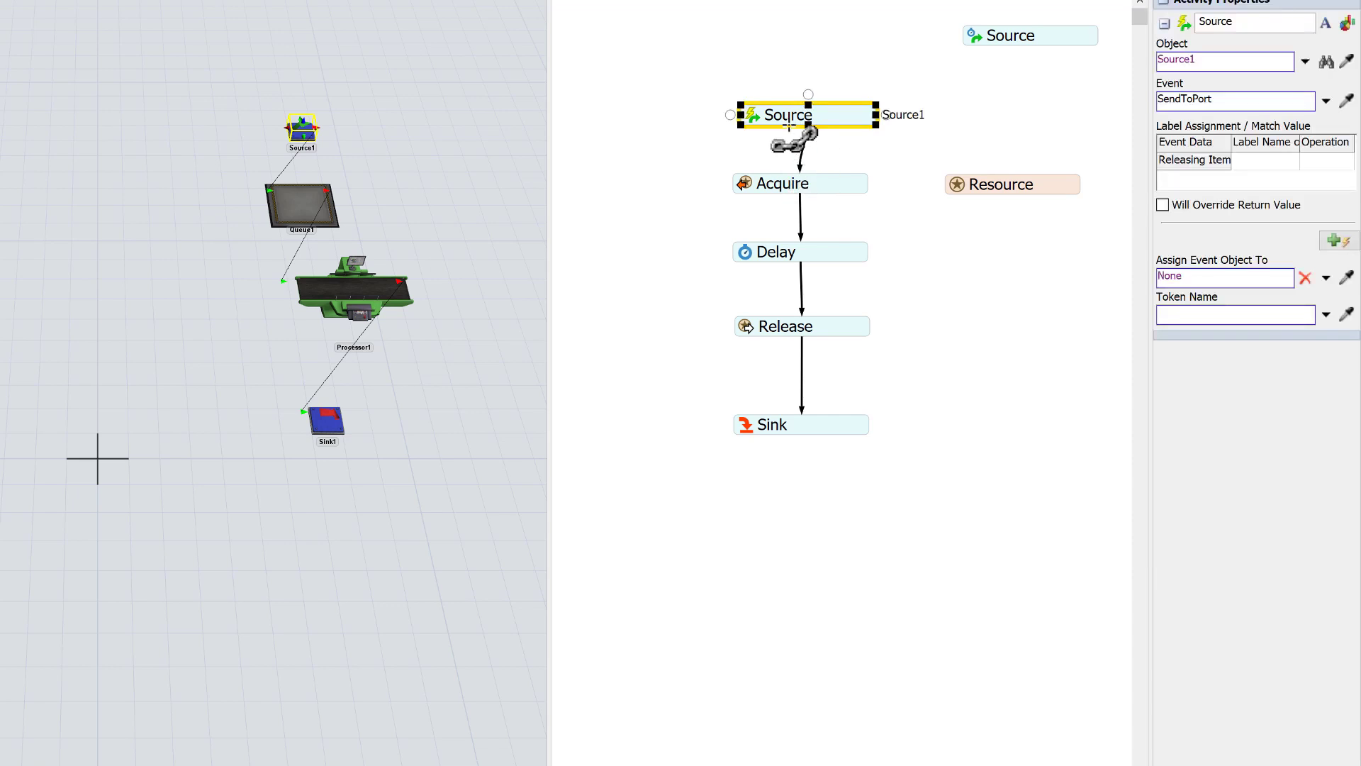
drag(787, 121, 780, 124)
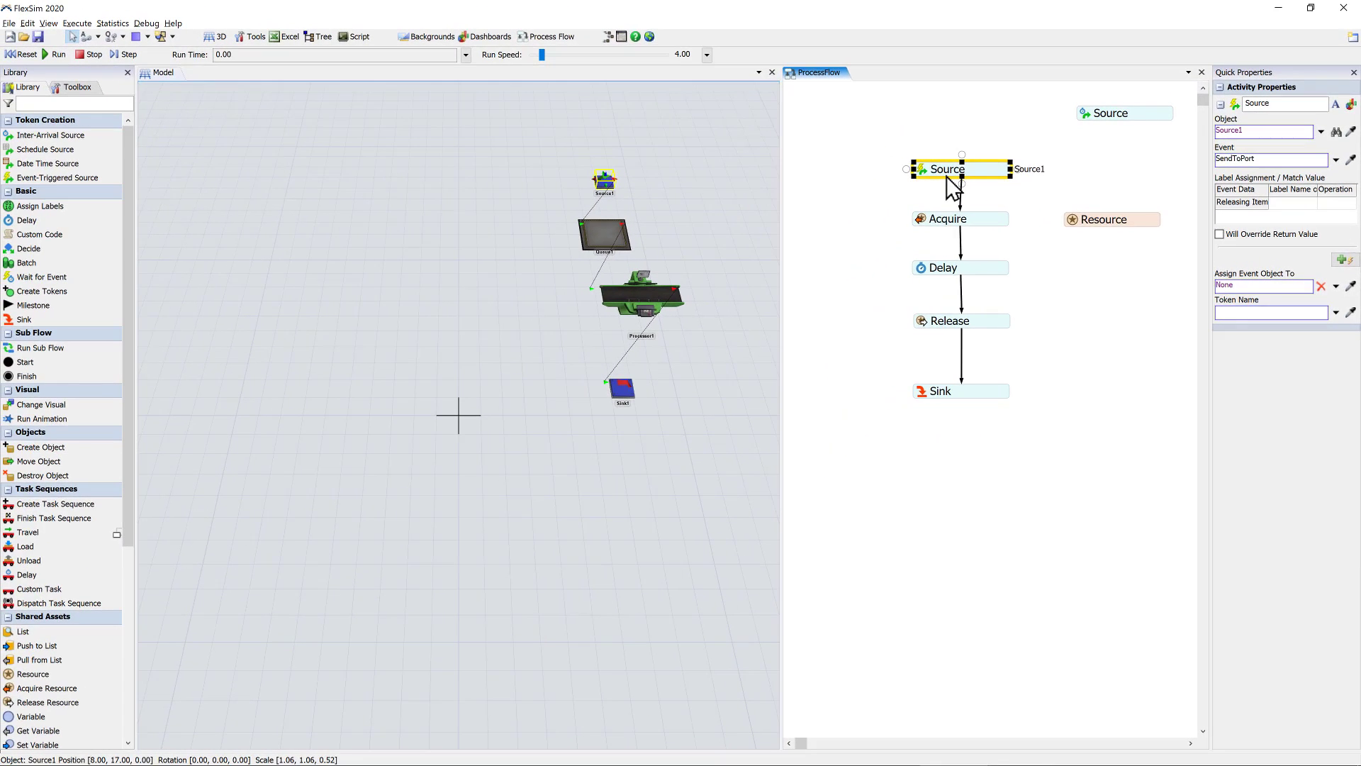
click(32, 54)
click(51, 54)
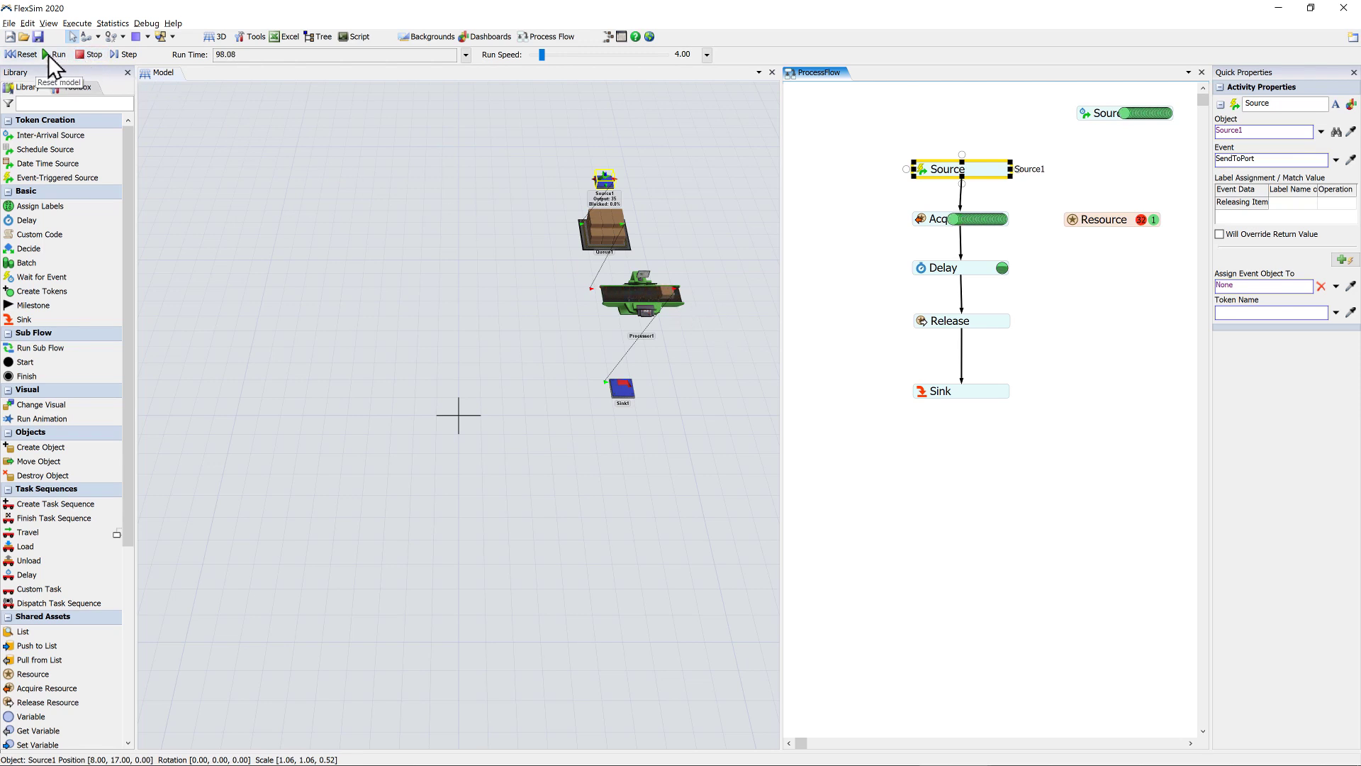
click(27, 54)
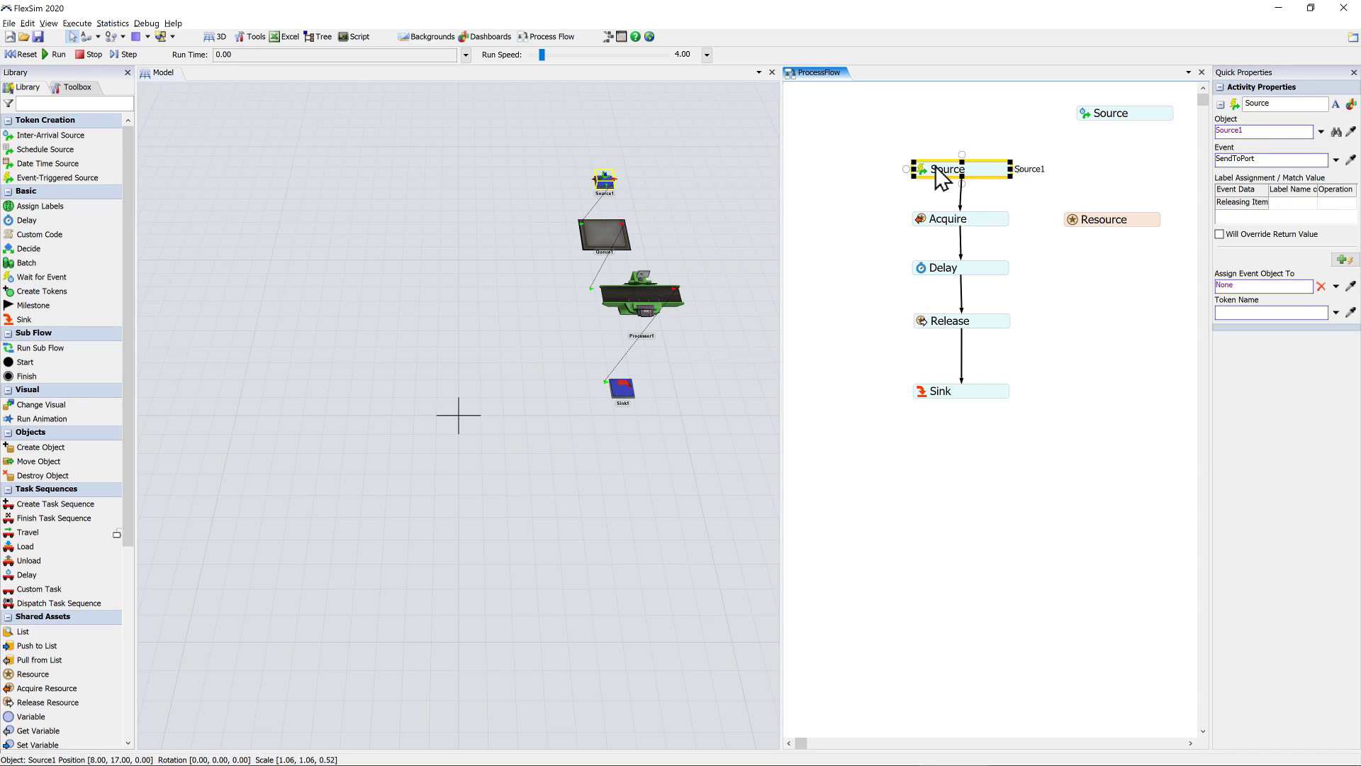
Delete the event-triggered Source and put the inter-arrival Source back in its place, connected to Acquire
key(Delete)
drag(1118, 117, 965, 213)
click(873, 211)
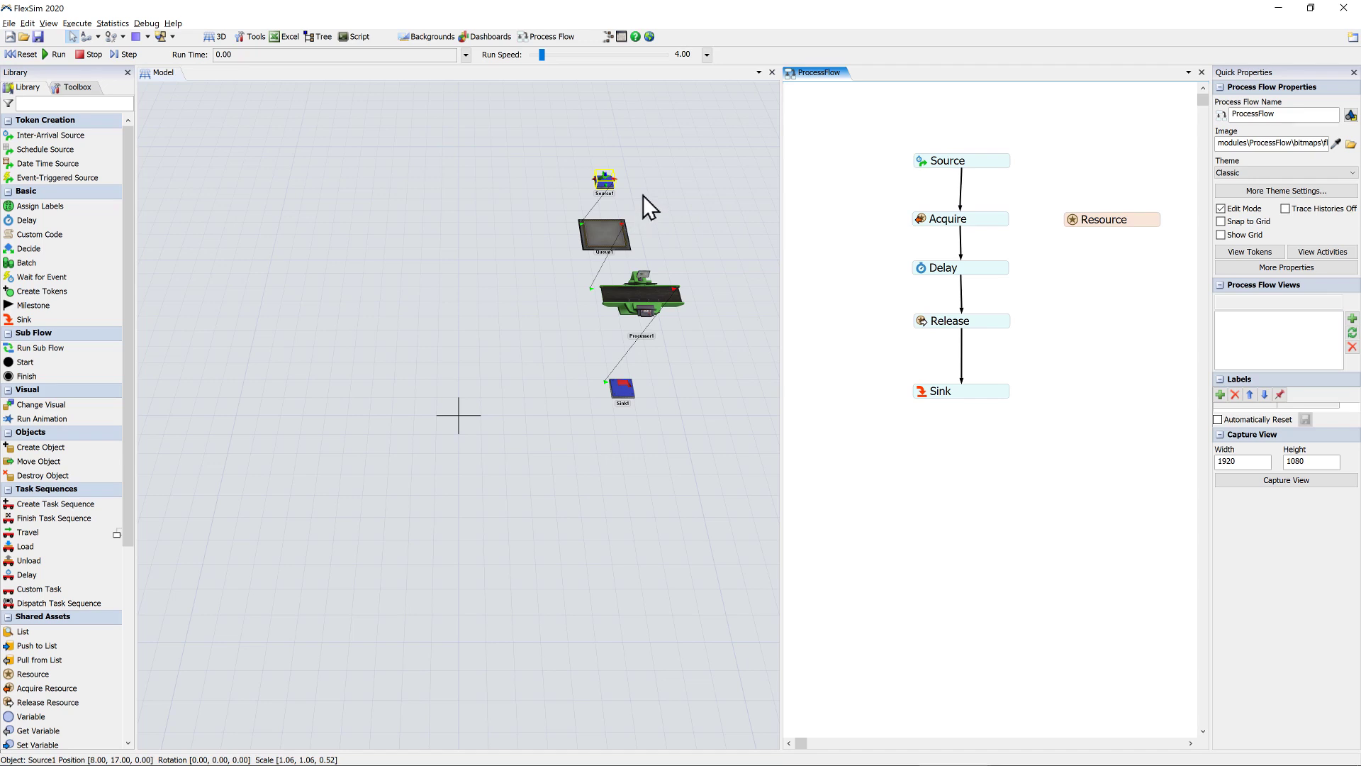
Delete Source1 and Sink1 from the 3D model
drag(606, 195, 613, 186)
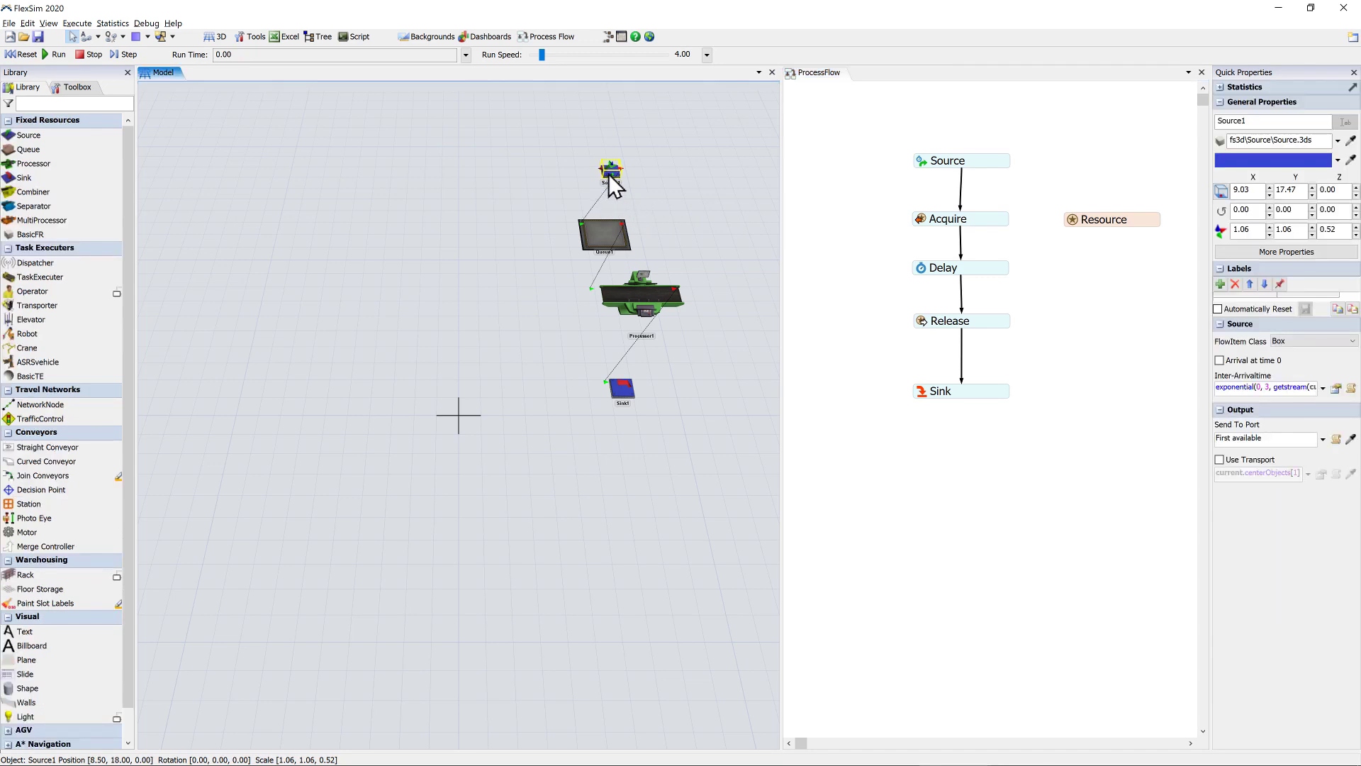
key(Delete)
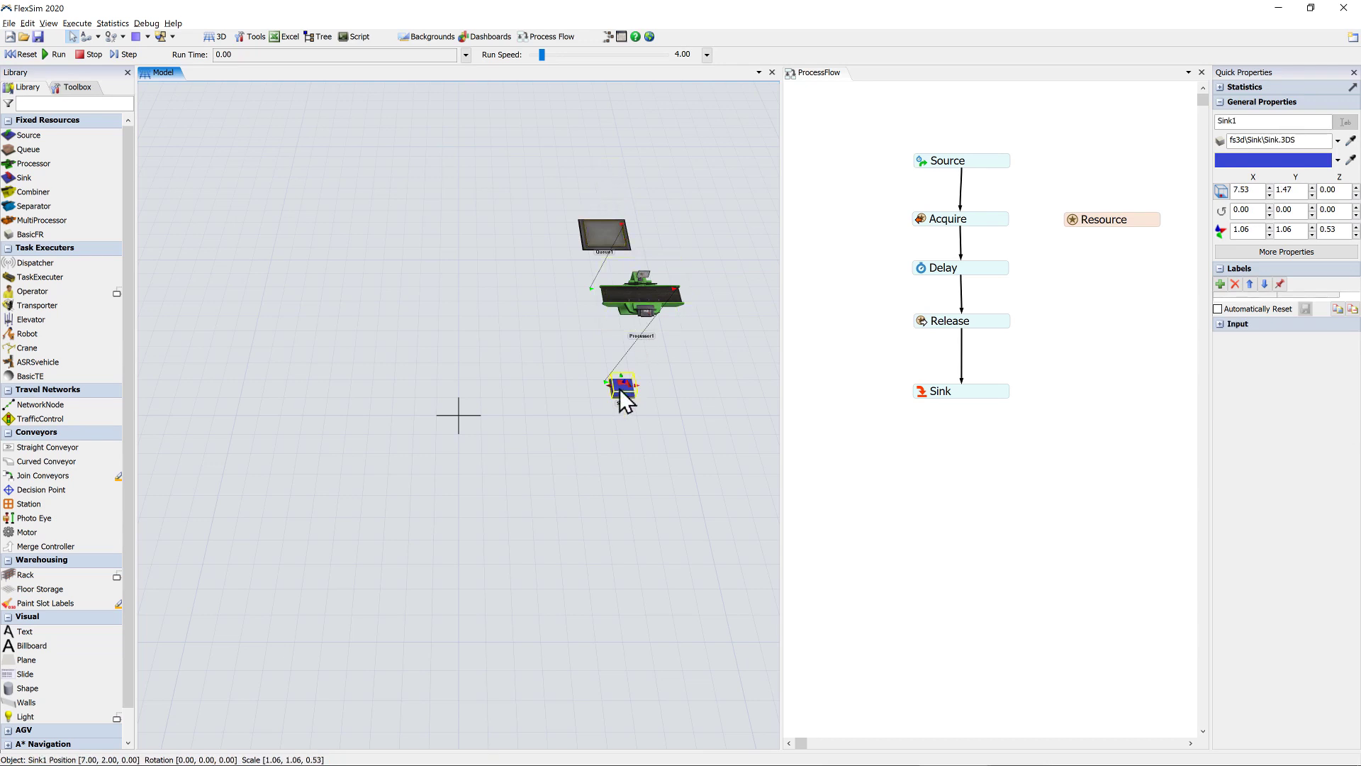
key(Delete)
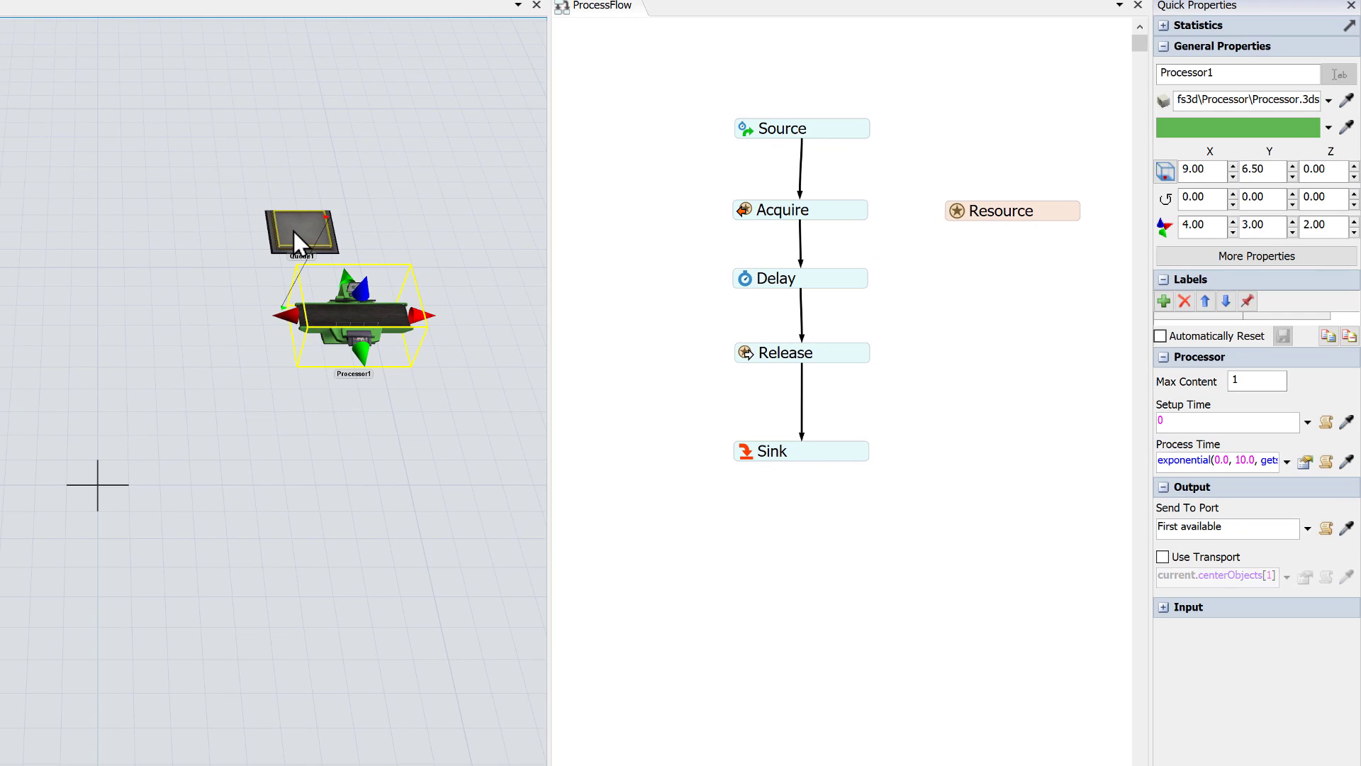
Disconnect Queue1 from Processor1 and move Queue1 beside the processor to about X 2, Y 7
key(q)
drag(295, 227, 321, 317)
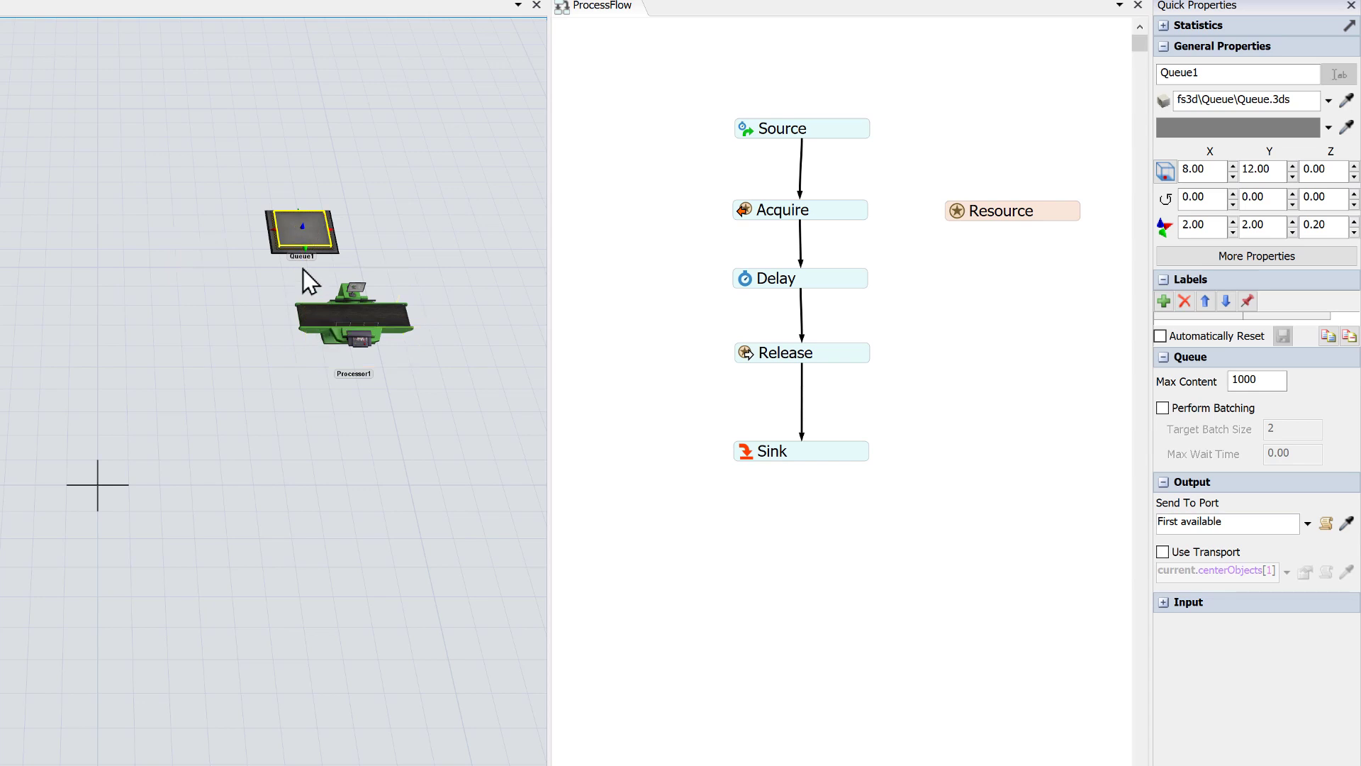
drag(300, 236, 153, 330)
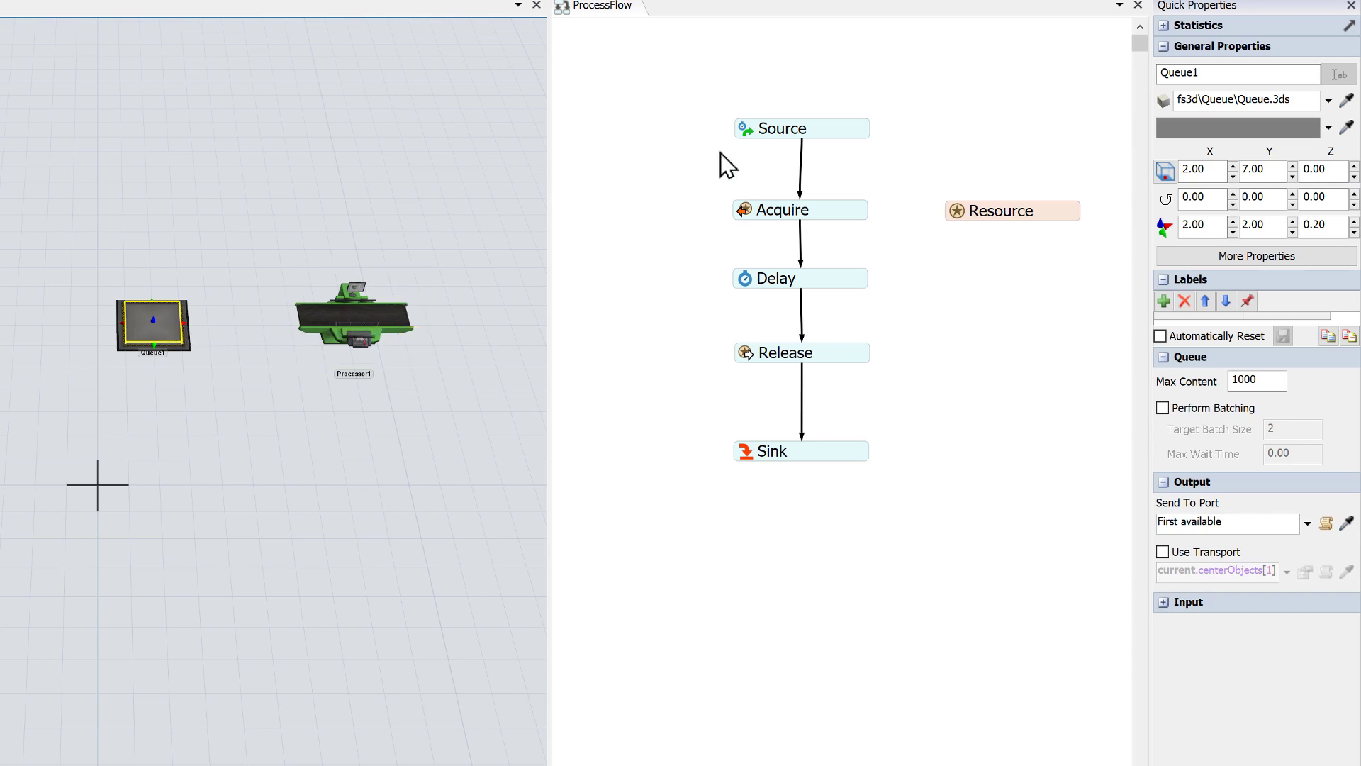
Attach a Create Object activity below Source, set to create its box in Queue1
click(778, 141)
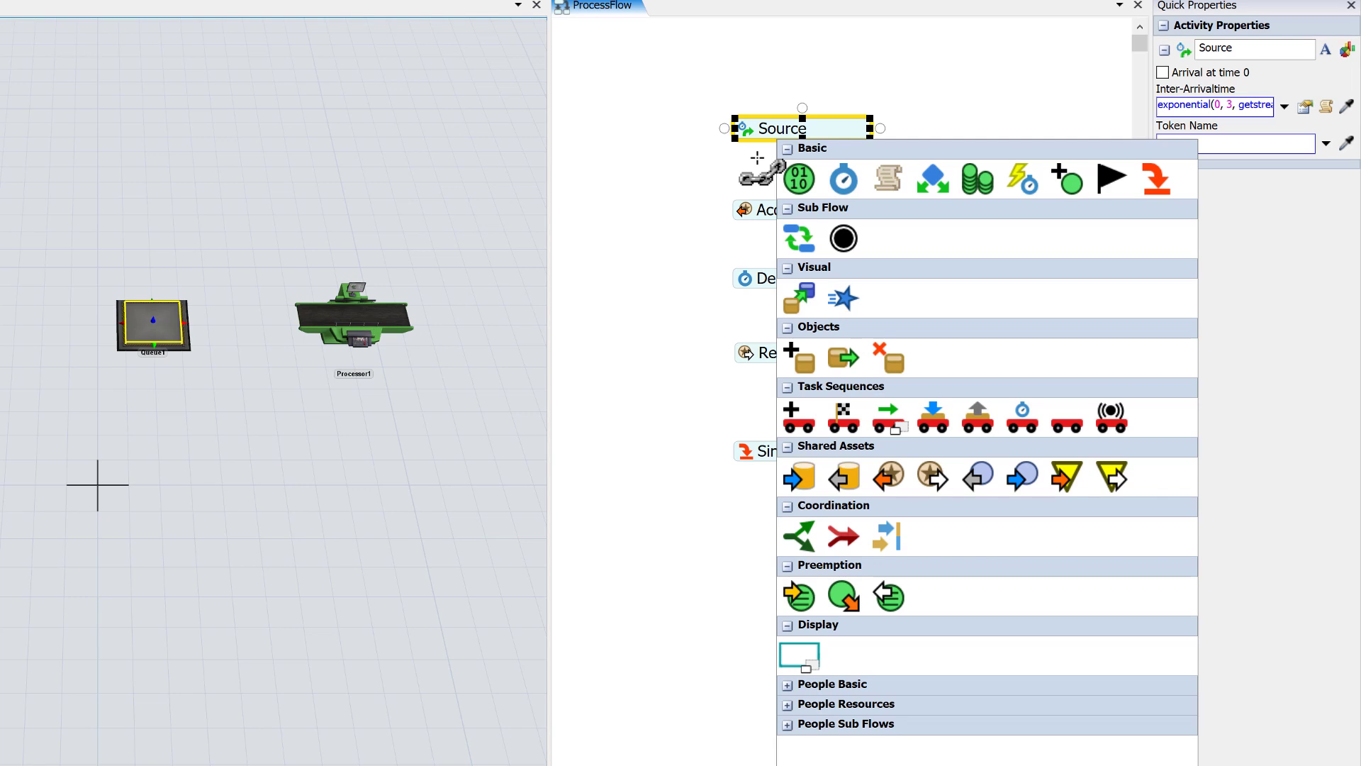
click(792, 351)
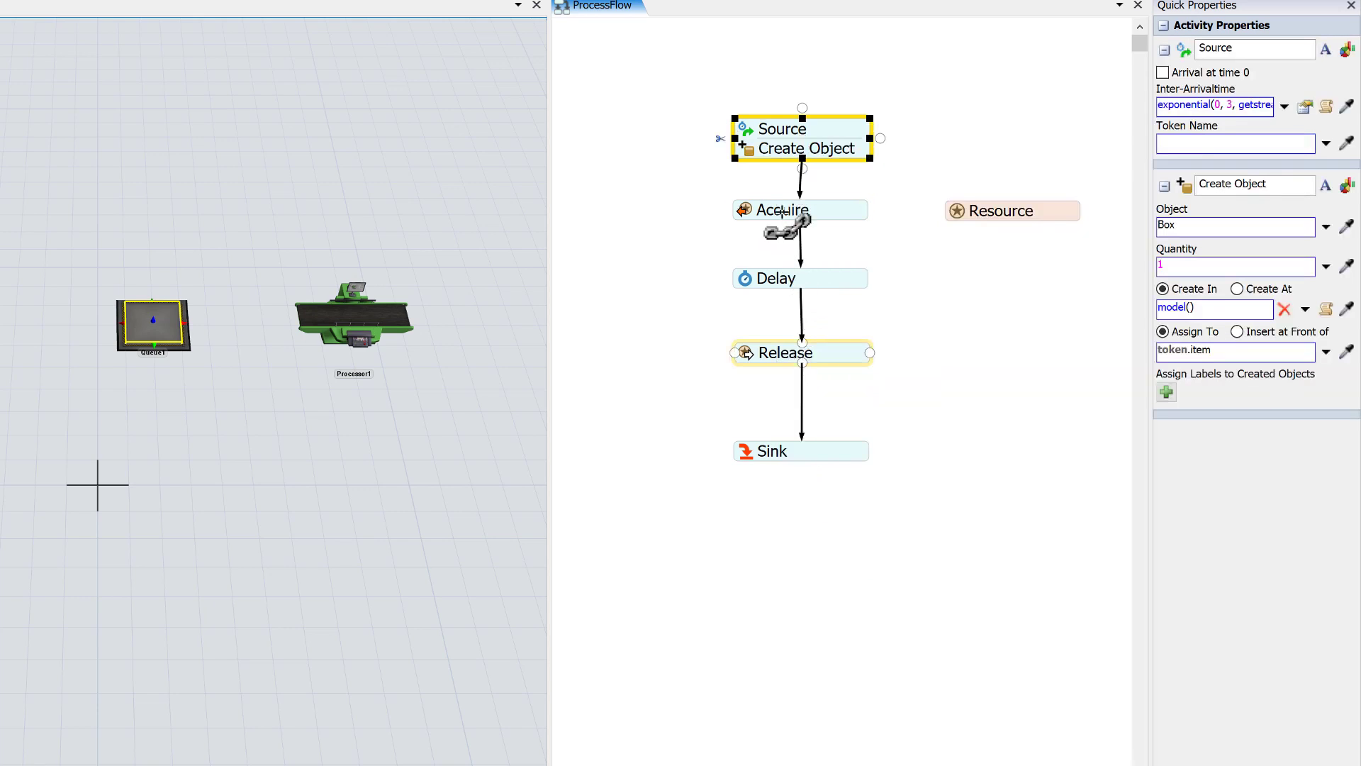
mouse_move(754, 151)
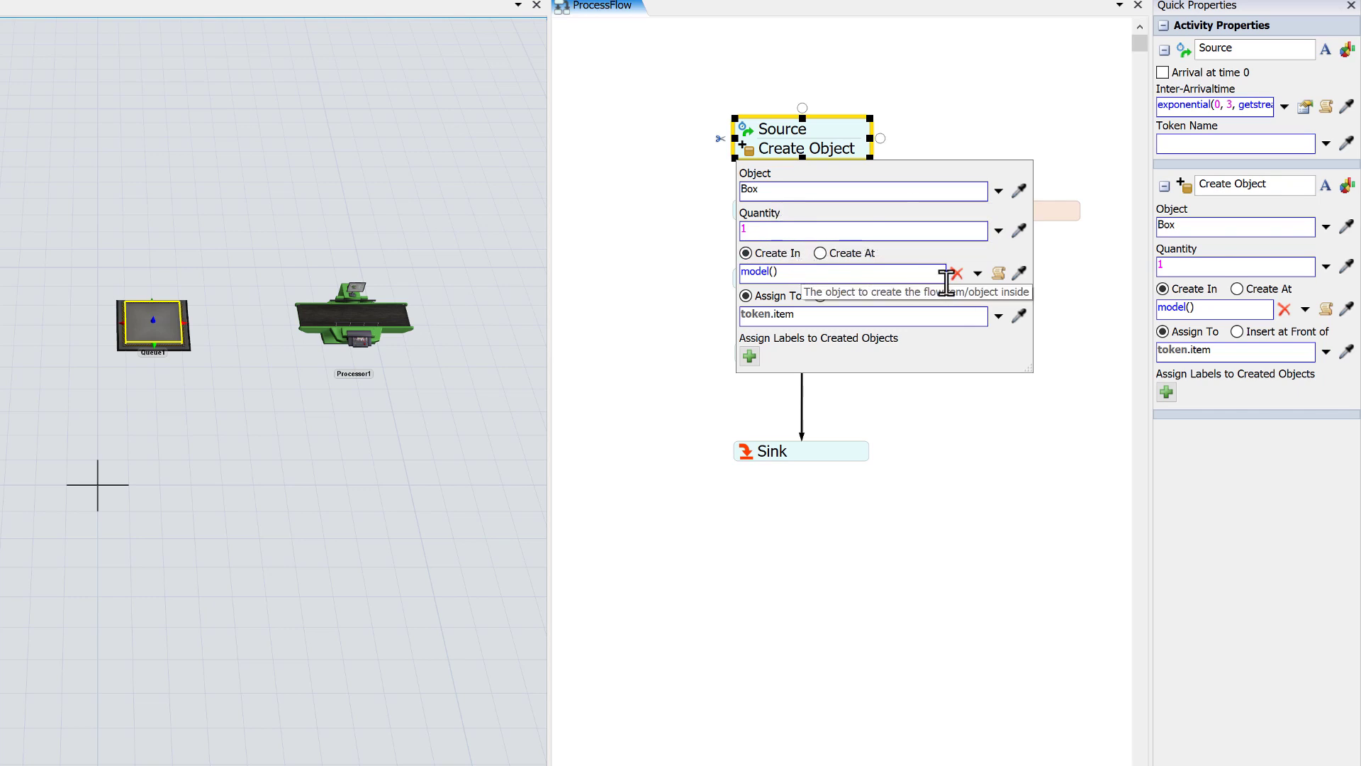
click(1019, 273)
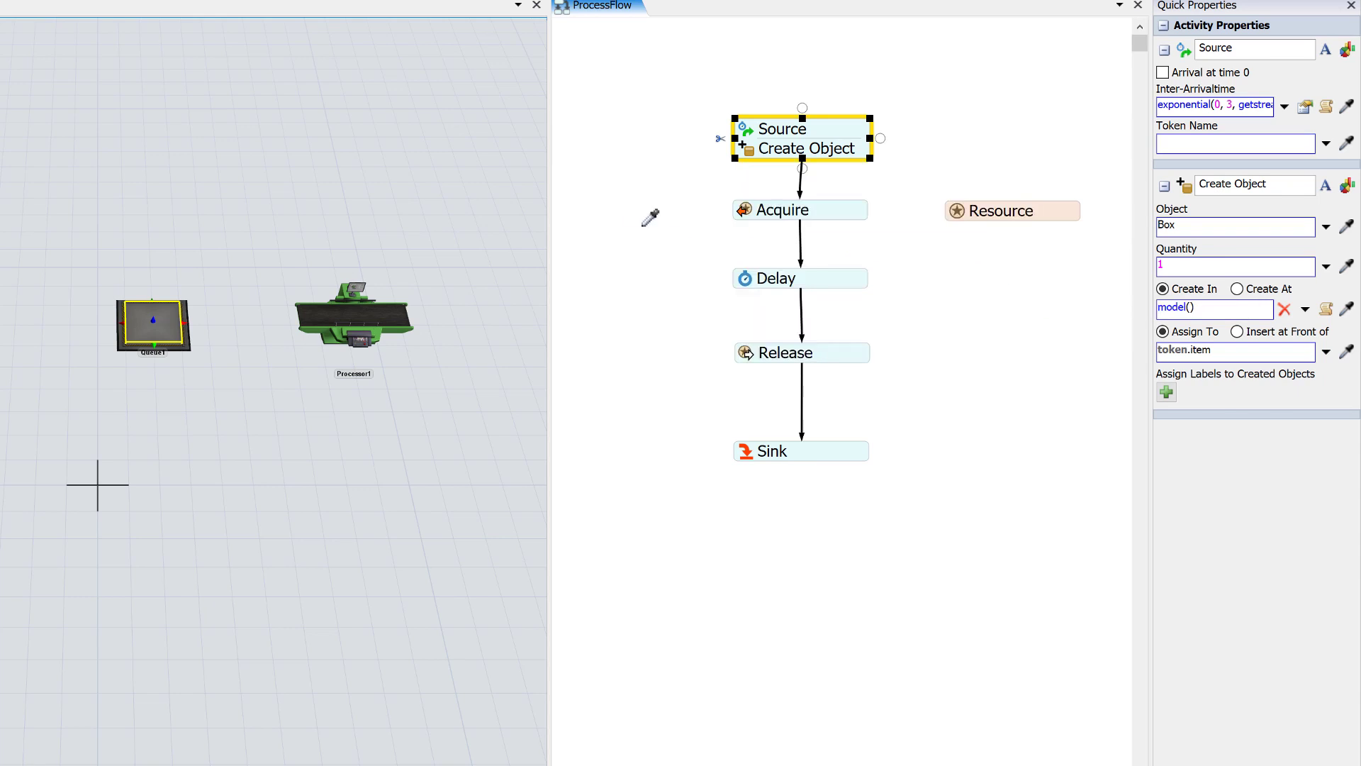
click(186, 337)
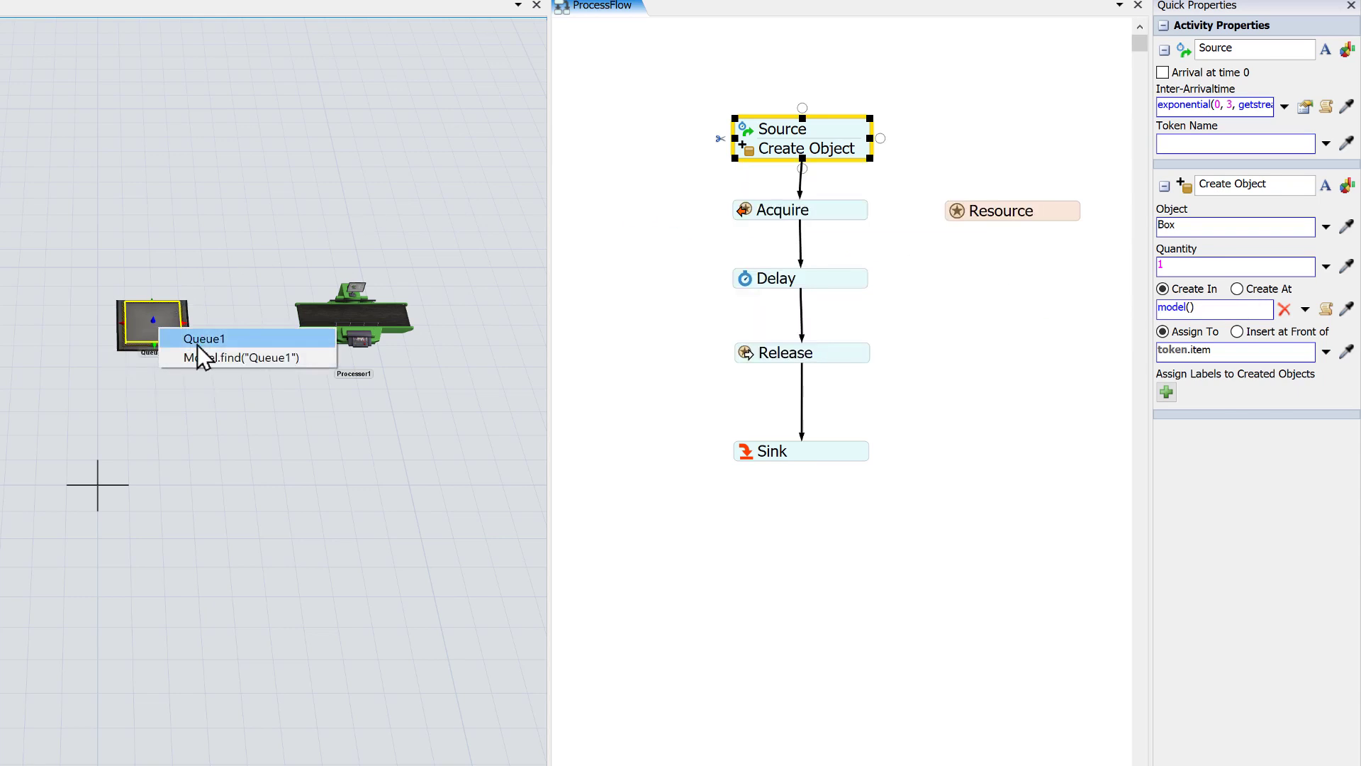
click(191, 340)
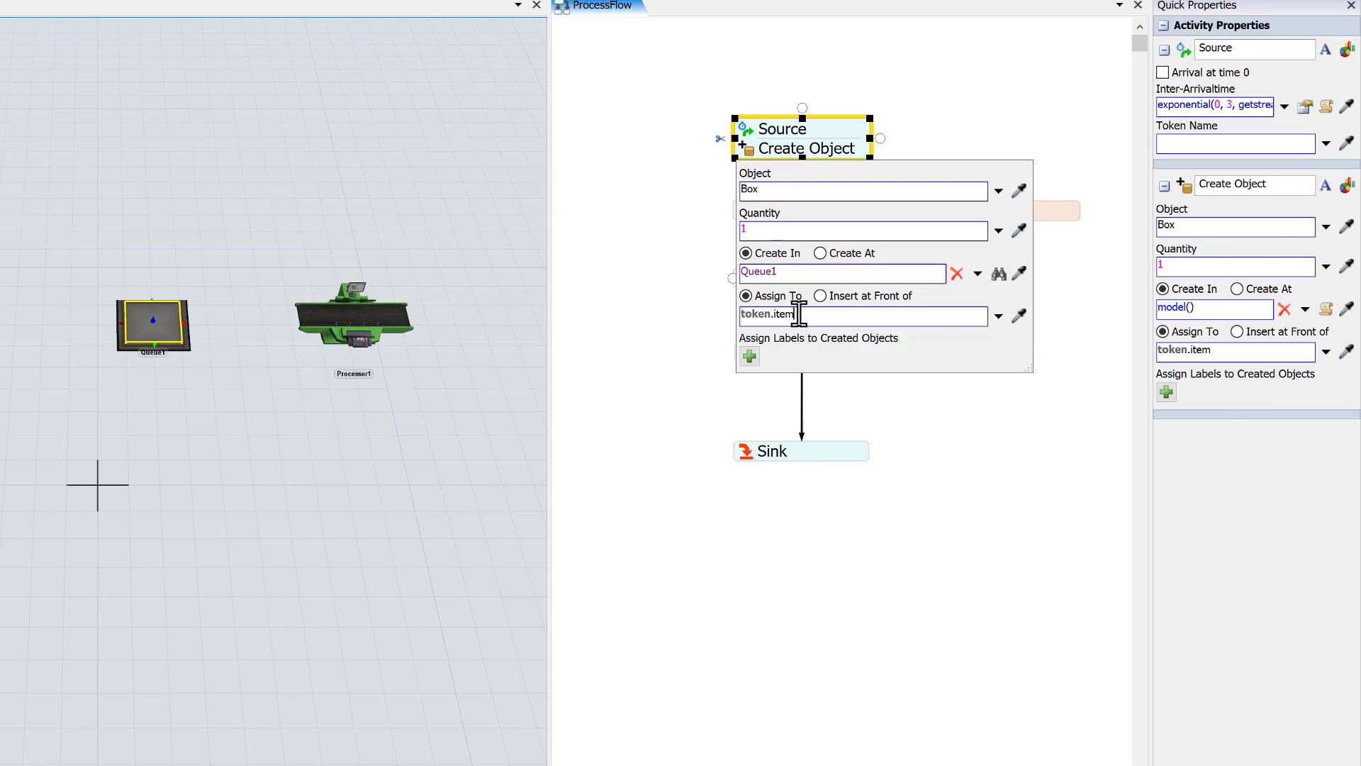
double_click(783, 313)
click(690, 204)
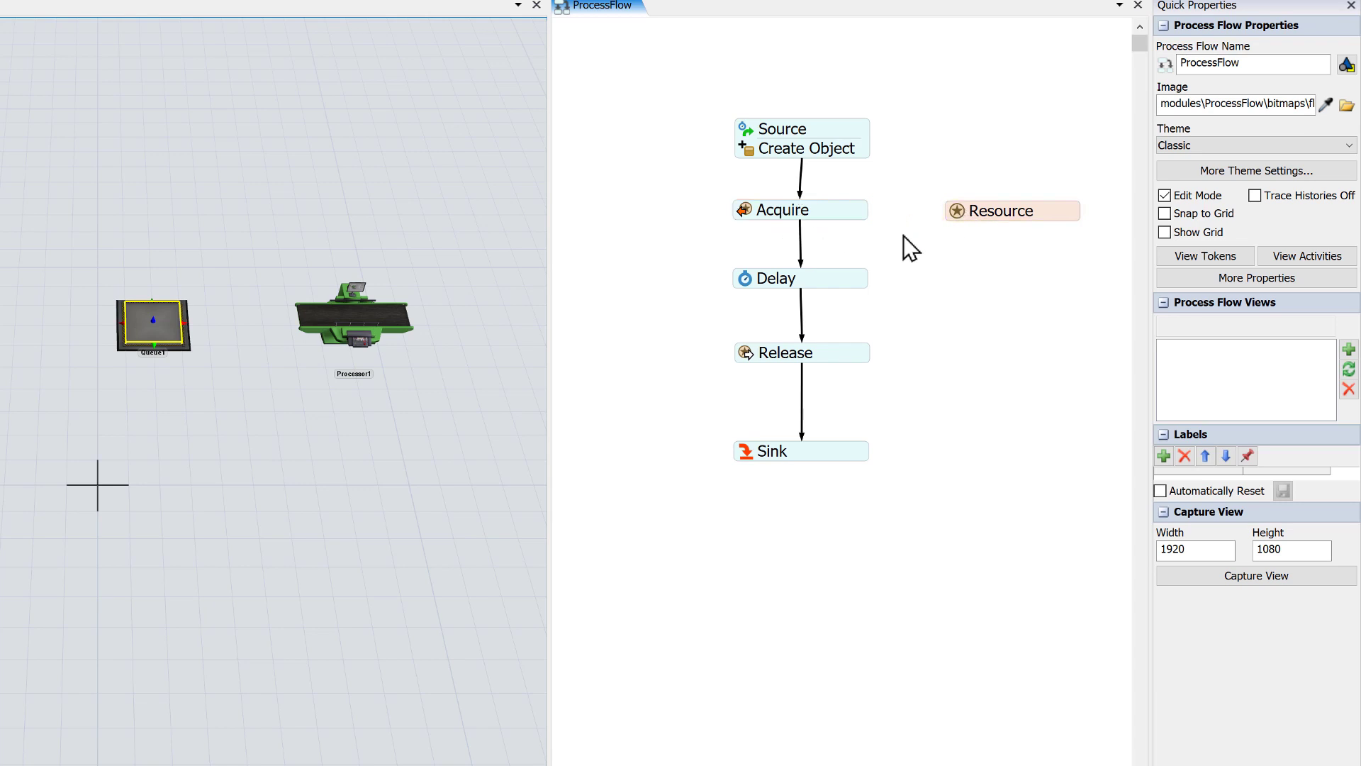
Add a Move Object activity and attach it on top of Delay, after Acquire
click(836, 277)
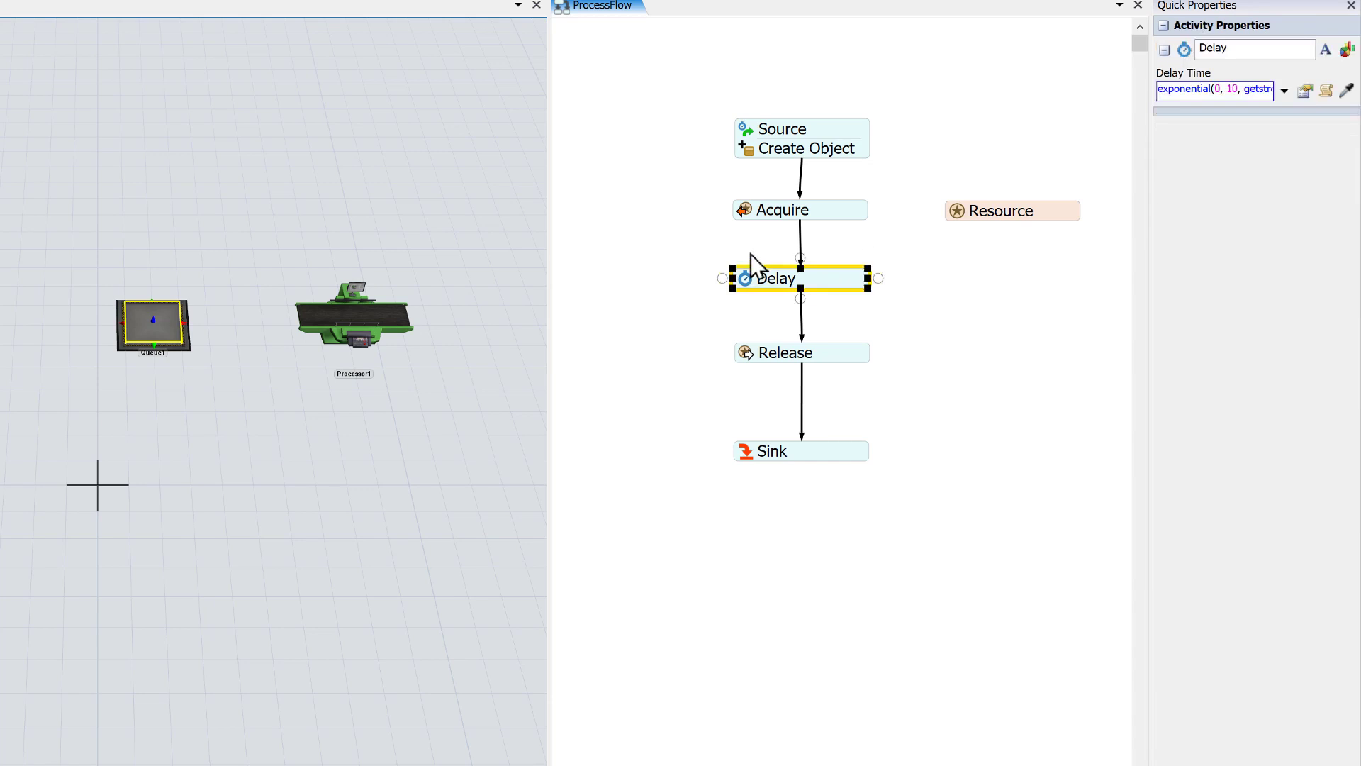
double_click(677, 241)
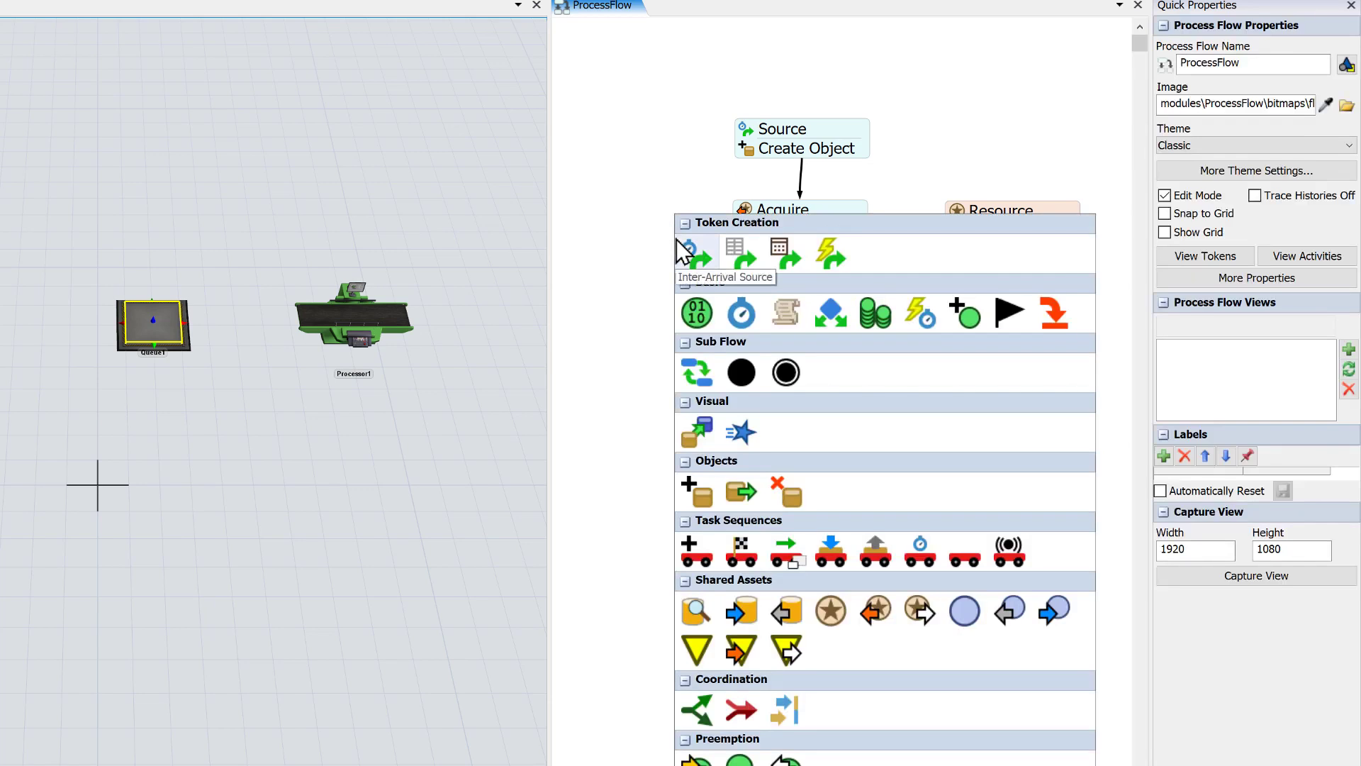
click(739, 489)
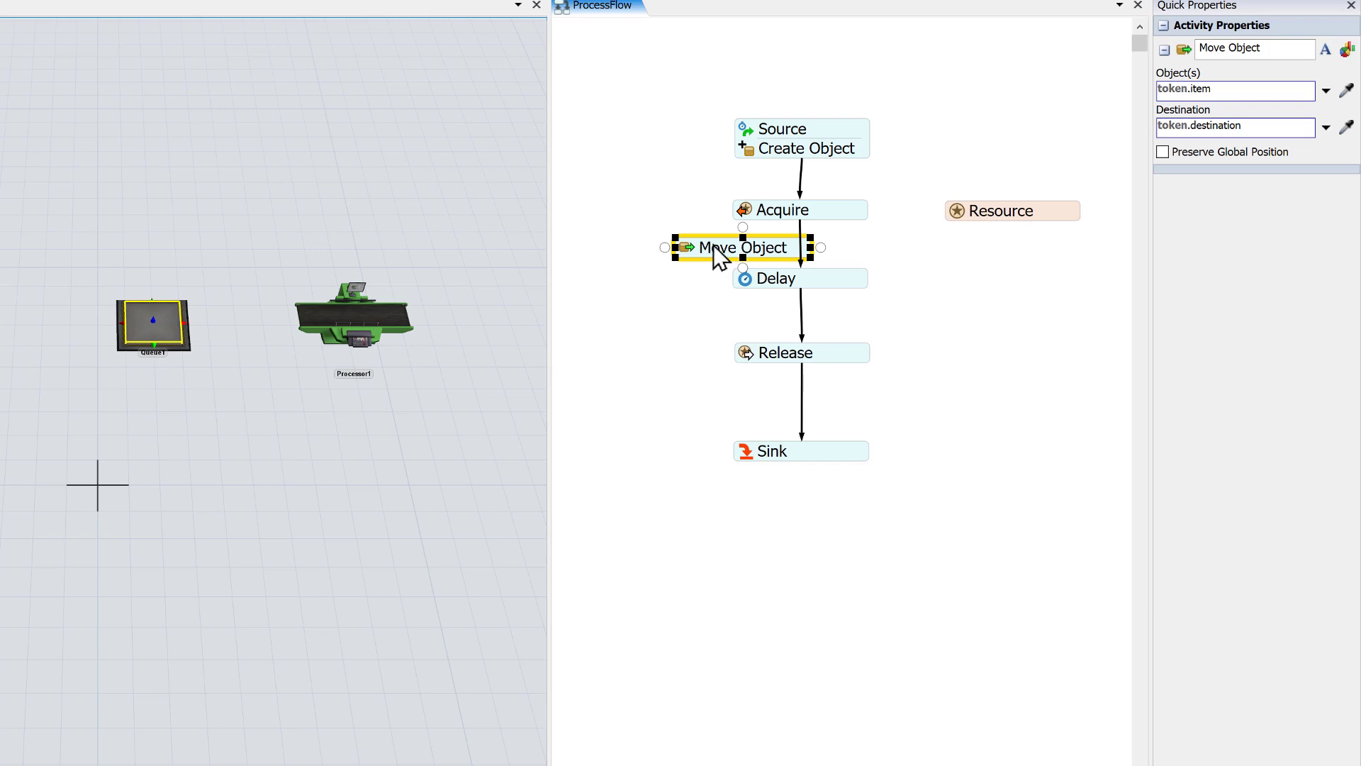
drag(715, 246, 776, 279)
click(780, 280)
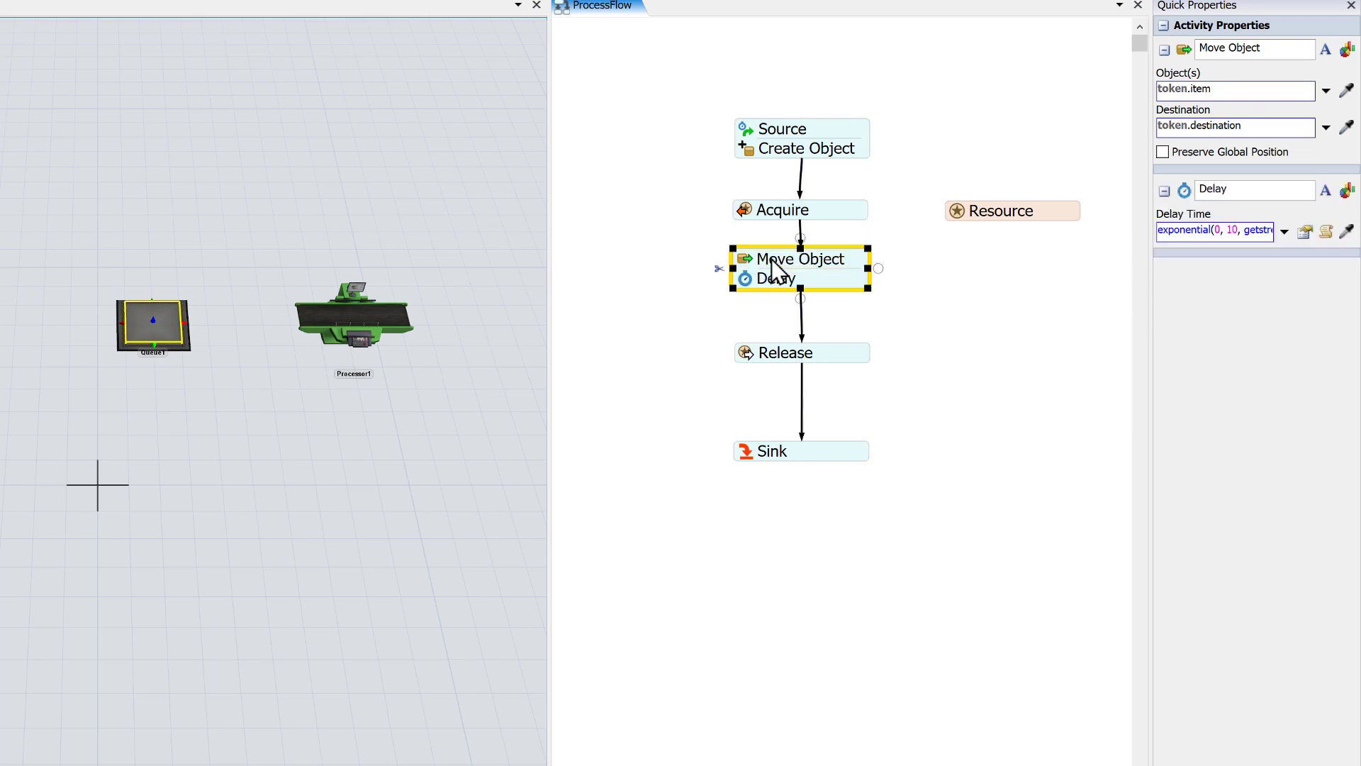
Set the Move Object activity's destination to Processor1 by sampling it in the 3D model
double_click(744, 271)
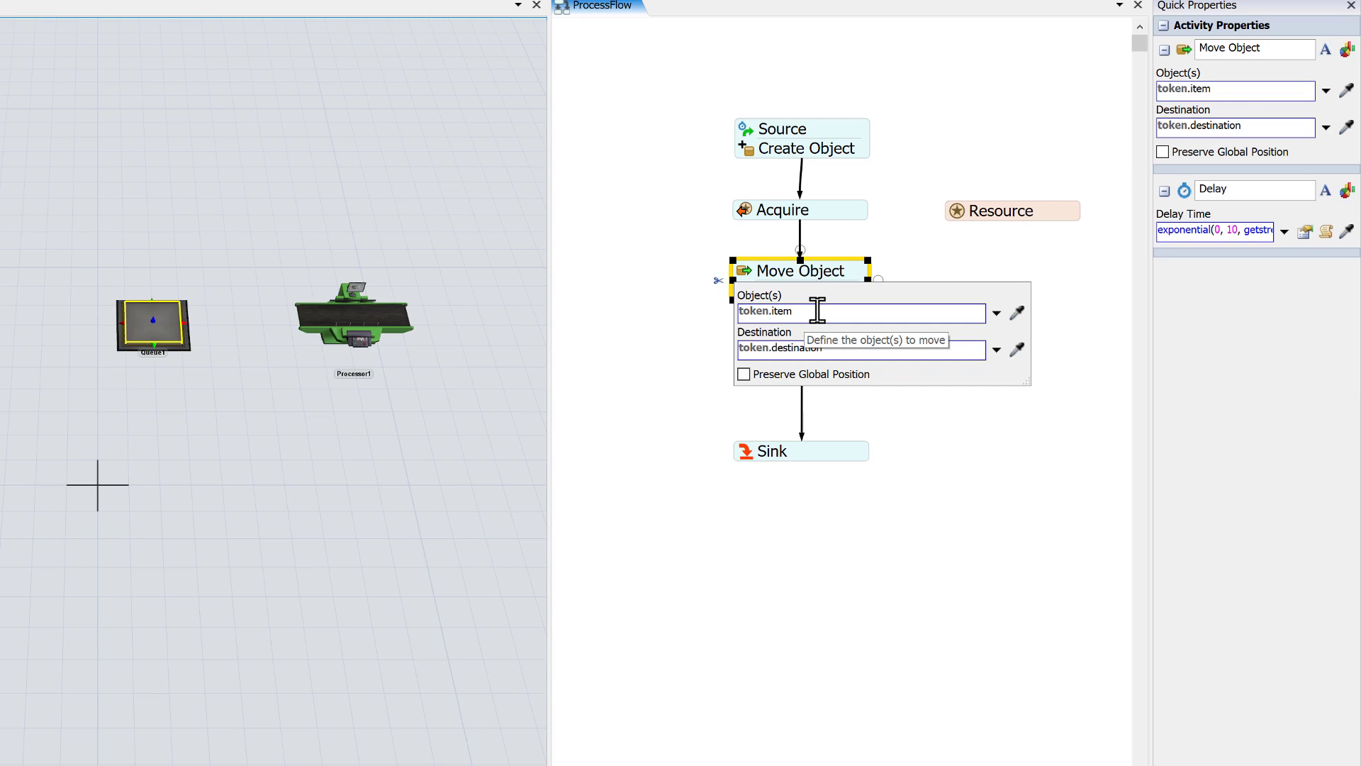
click(1019, 350)
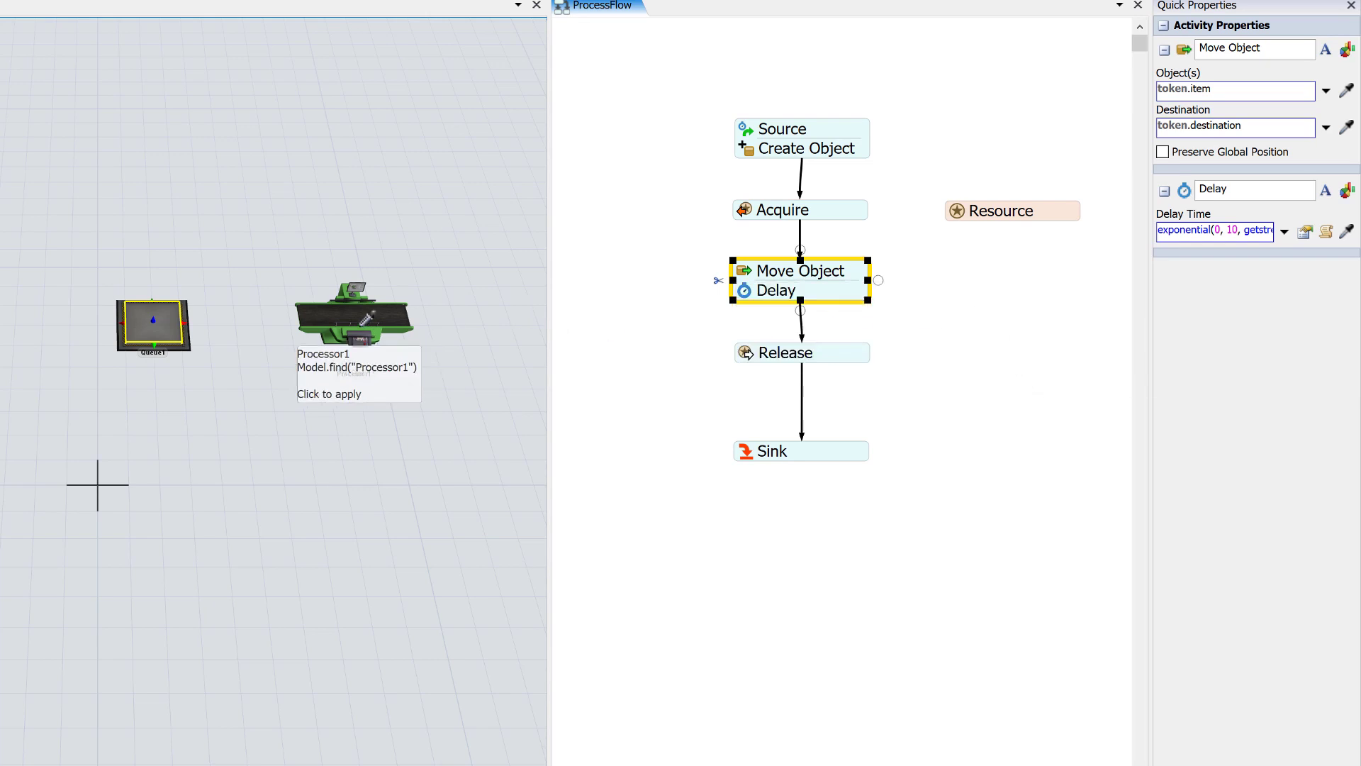
click(363, 322)
click(418, 329)
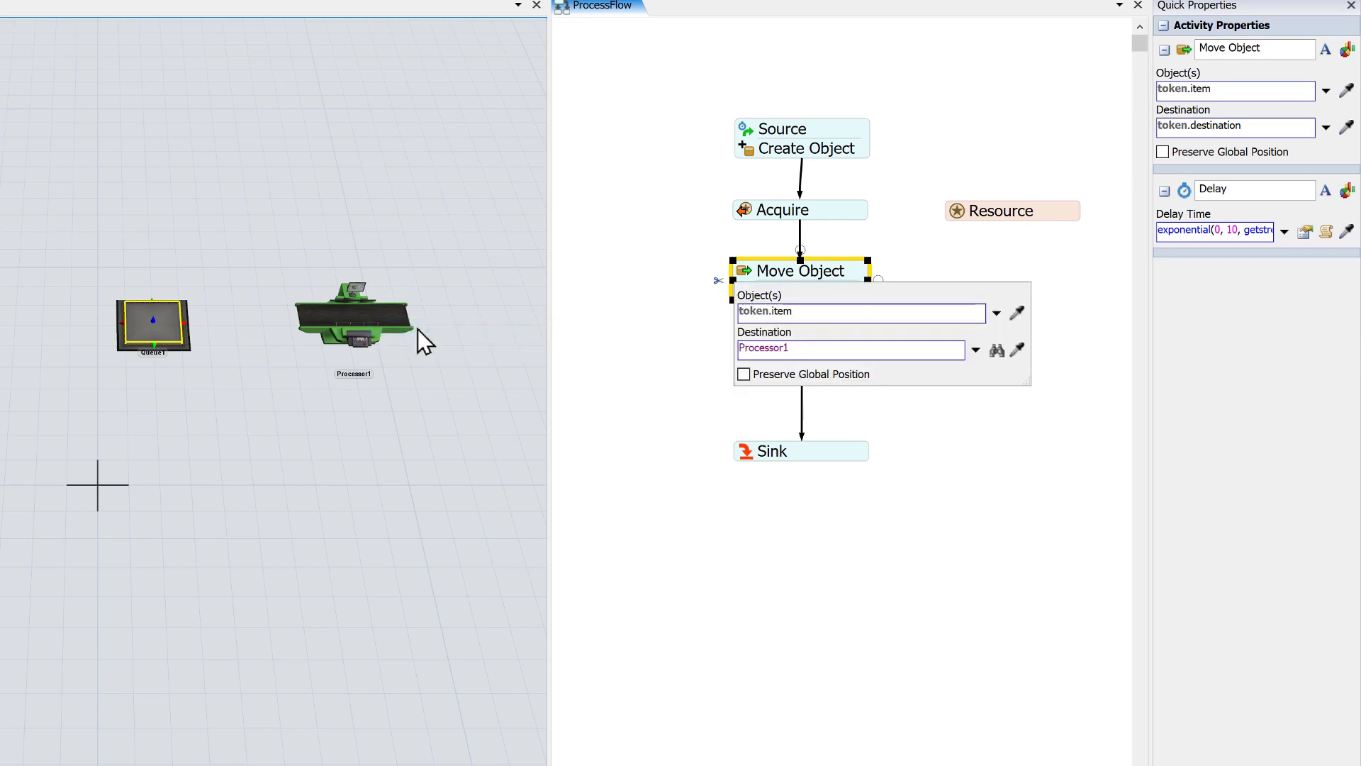
click(618, 328)
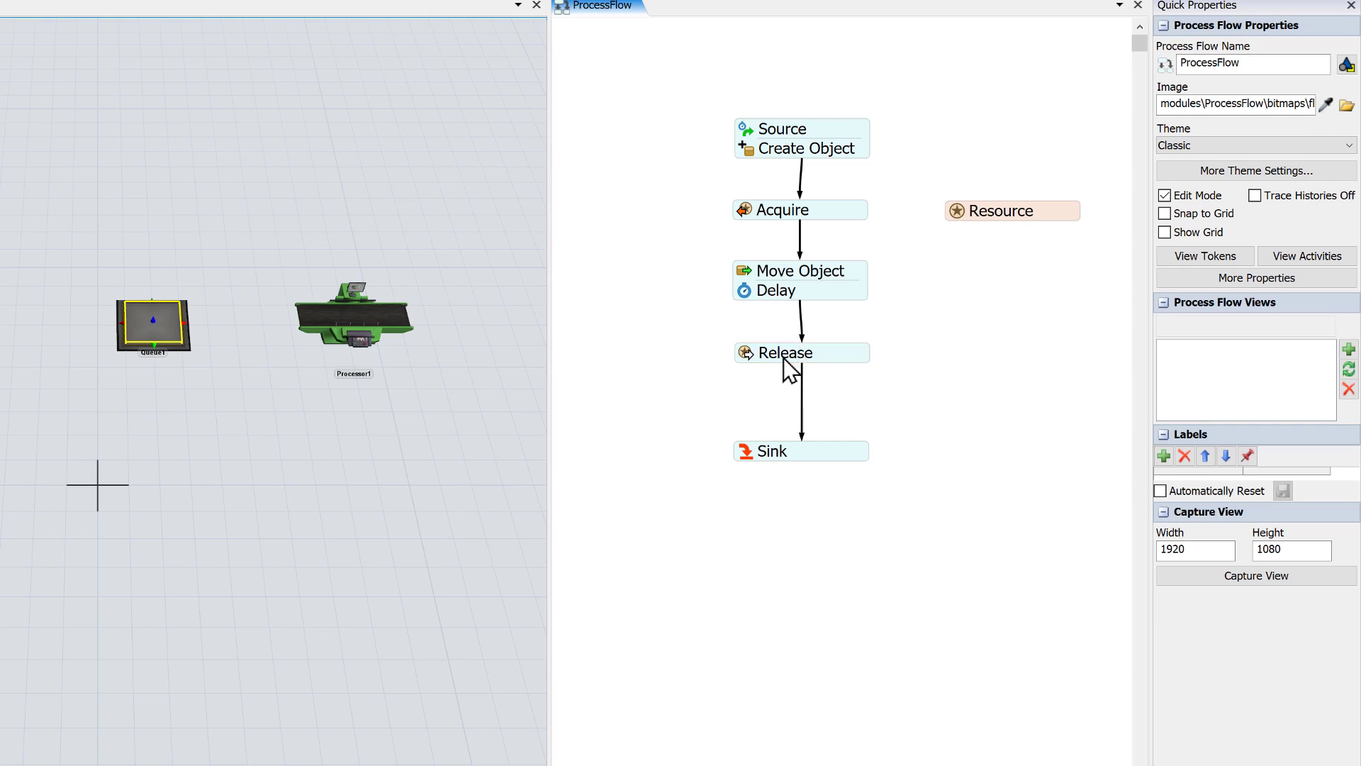
Add a Destroy Object activity, attach it on top of Sink, and check its object reference
double_click(741, 410)
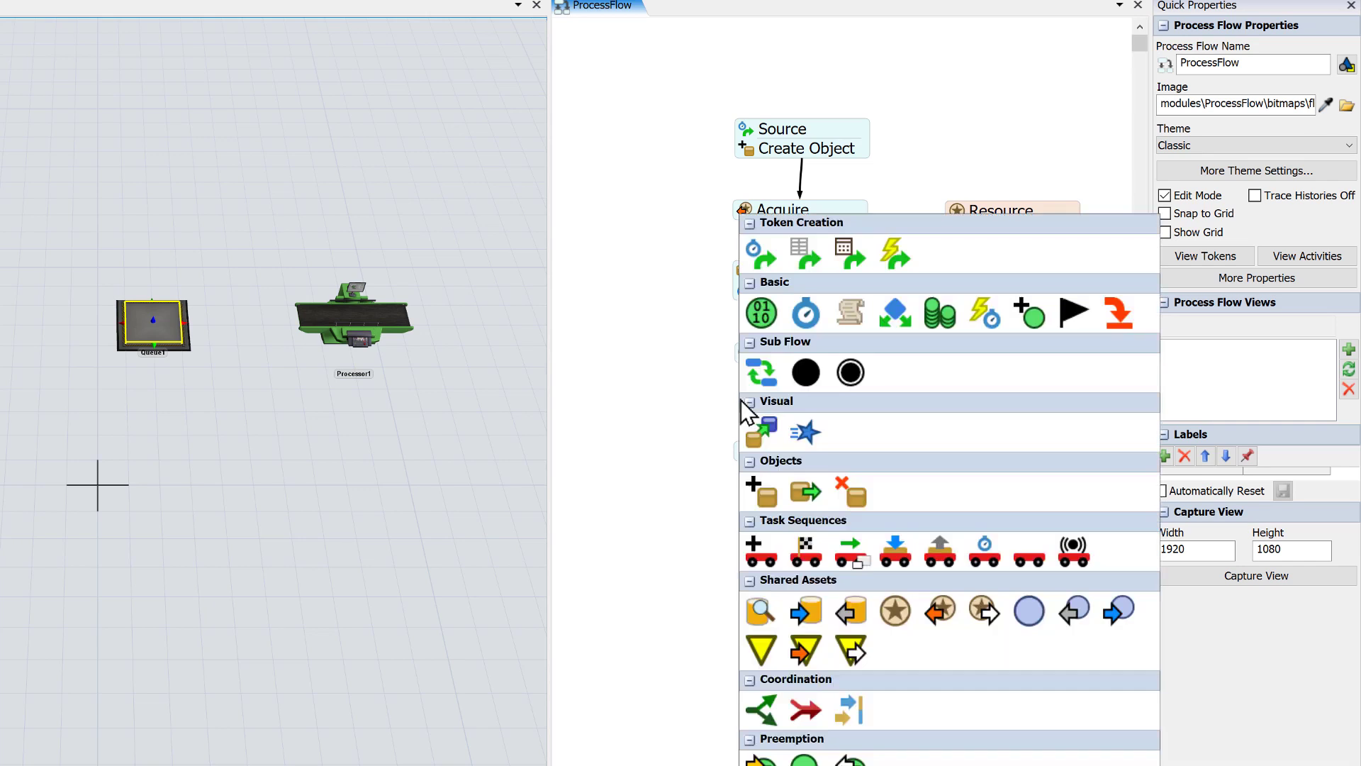
click(849, 492)
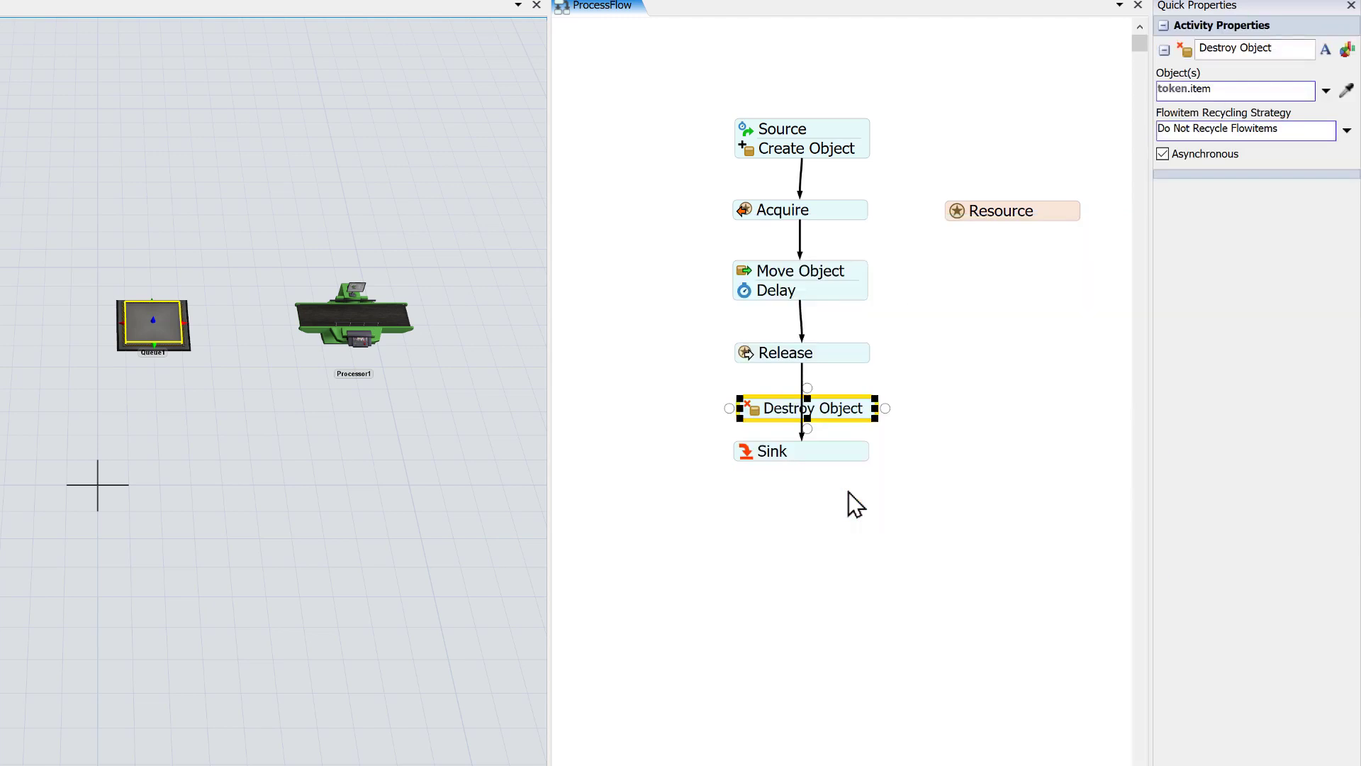
drag(777, 406, 772, 432)
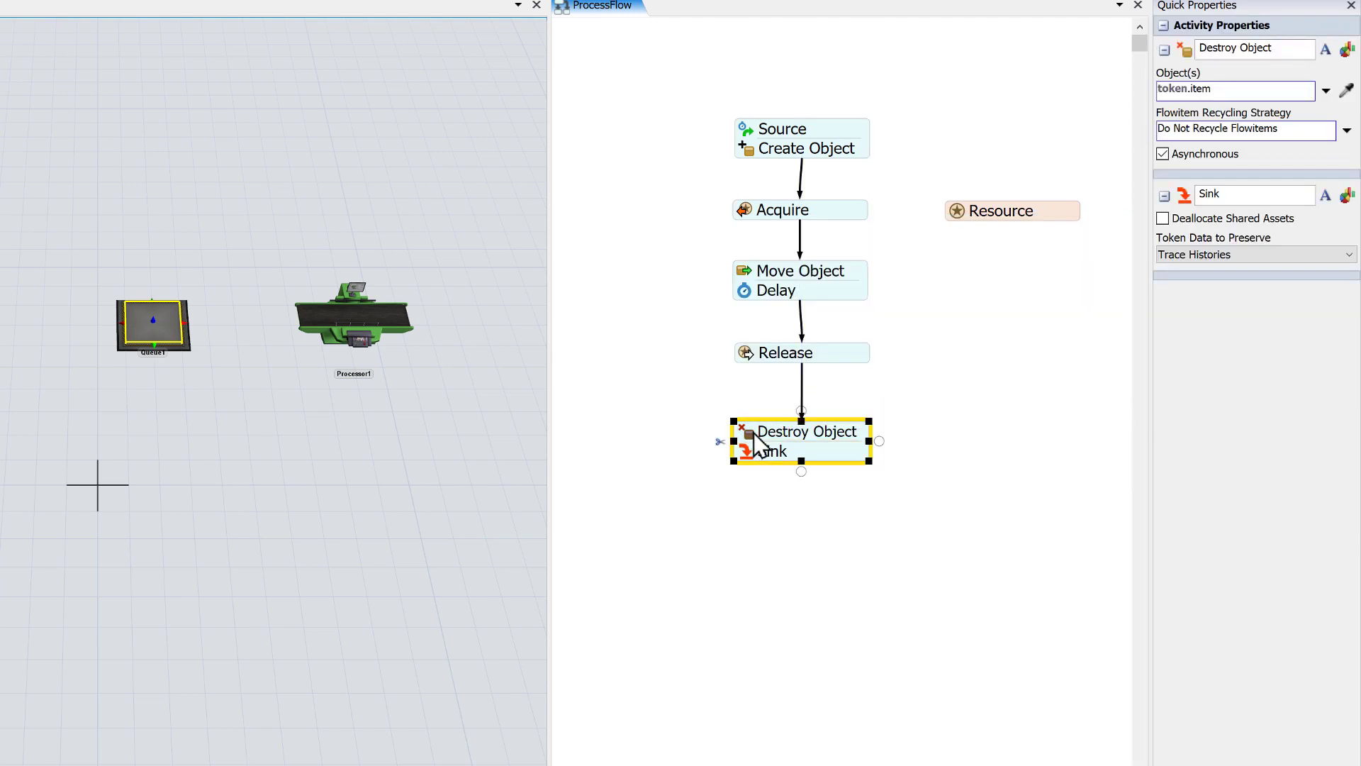
double_click(750, 432)
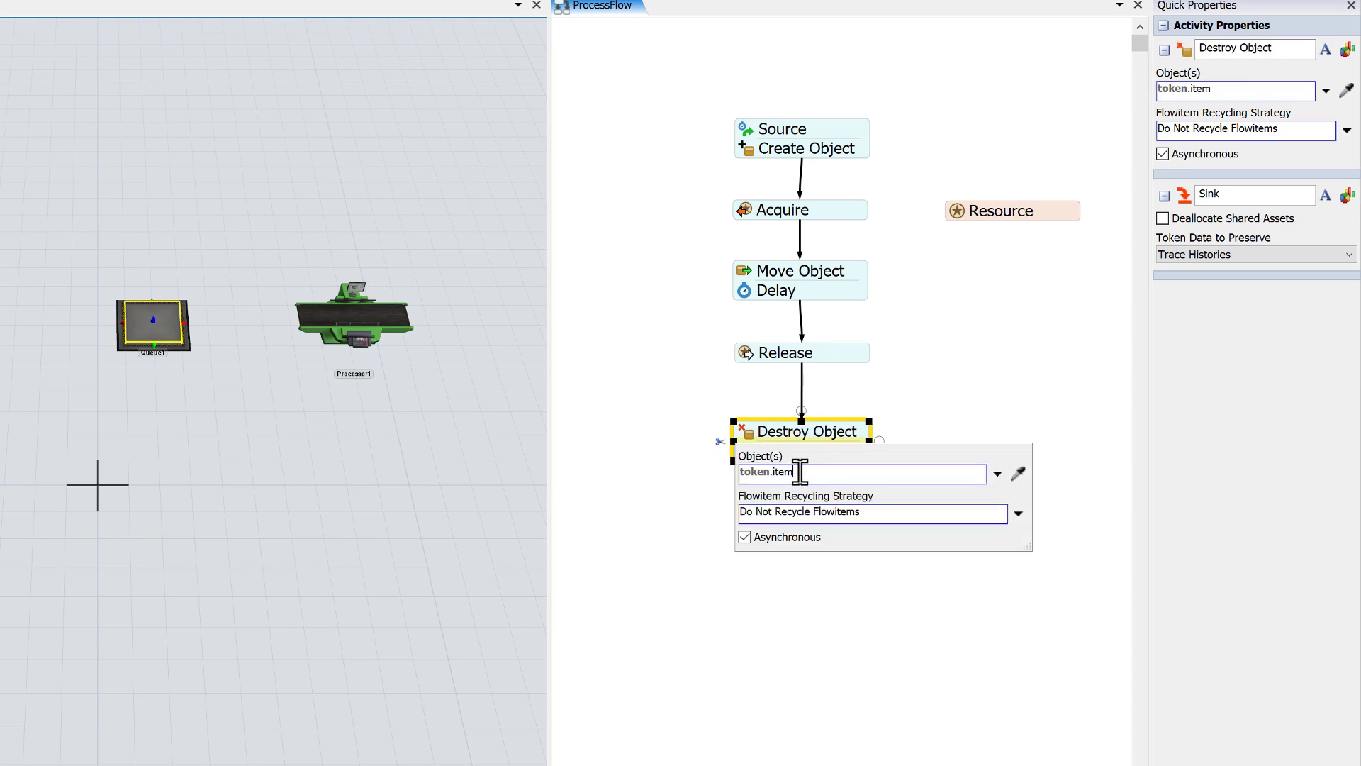
drag(799, 470, 721, 471)
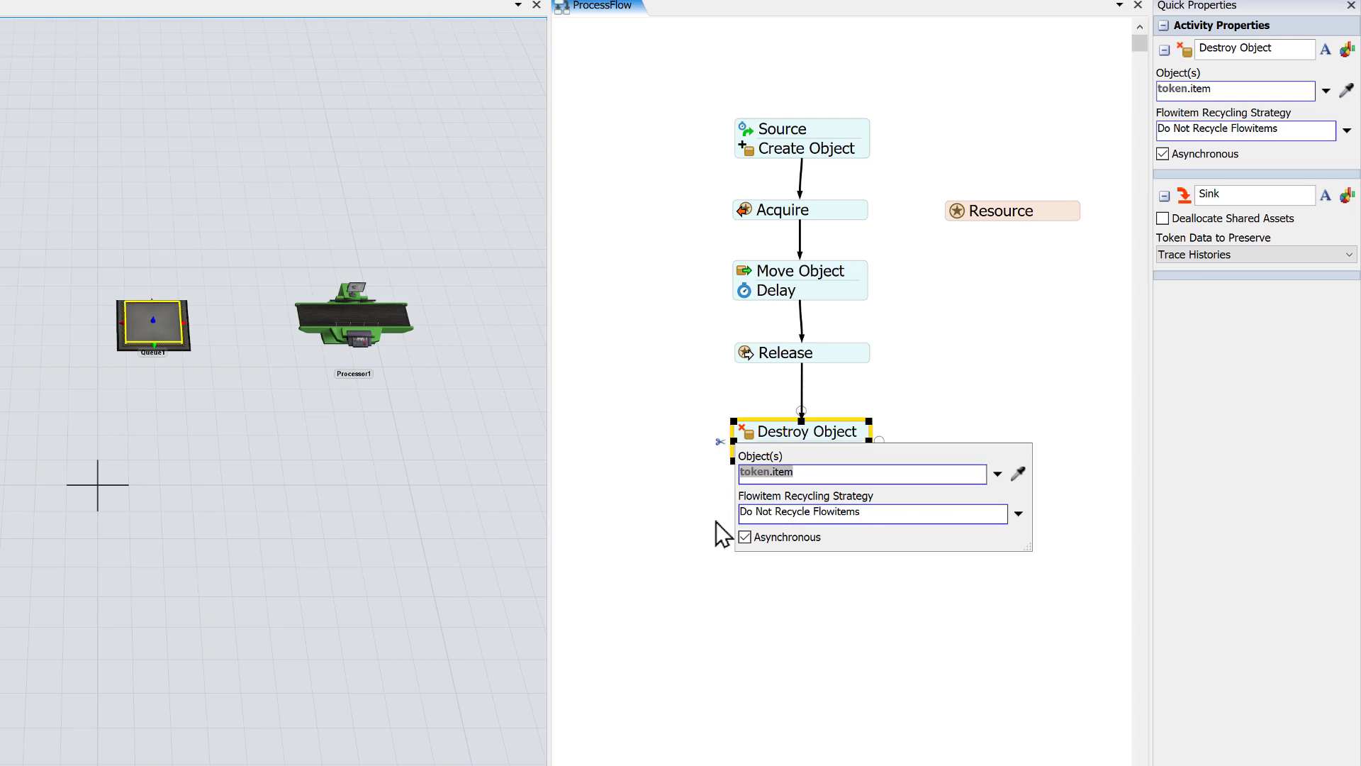
click(659, 547)
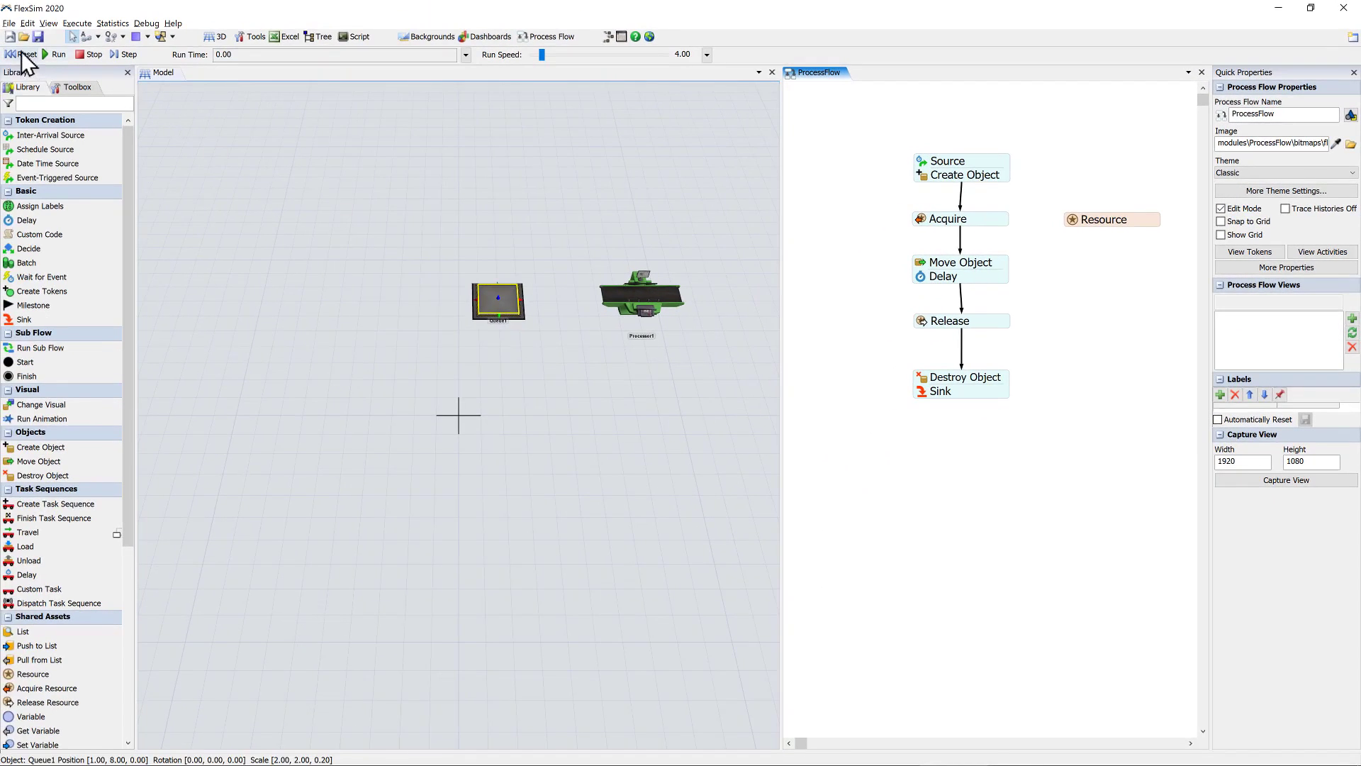
Run the simulation to watch boxes move with the tokens, and reset the model
click(48, 53)
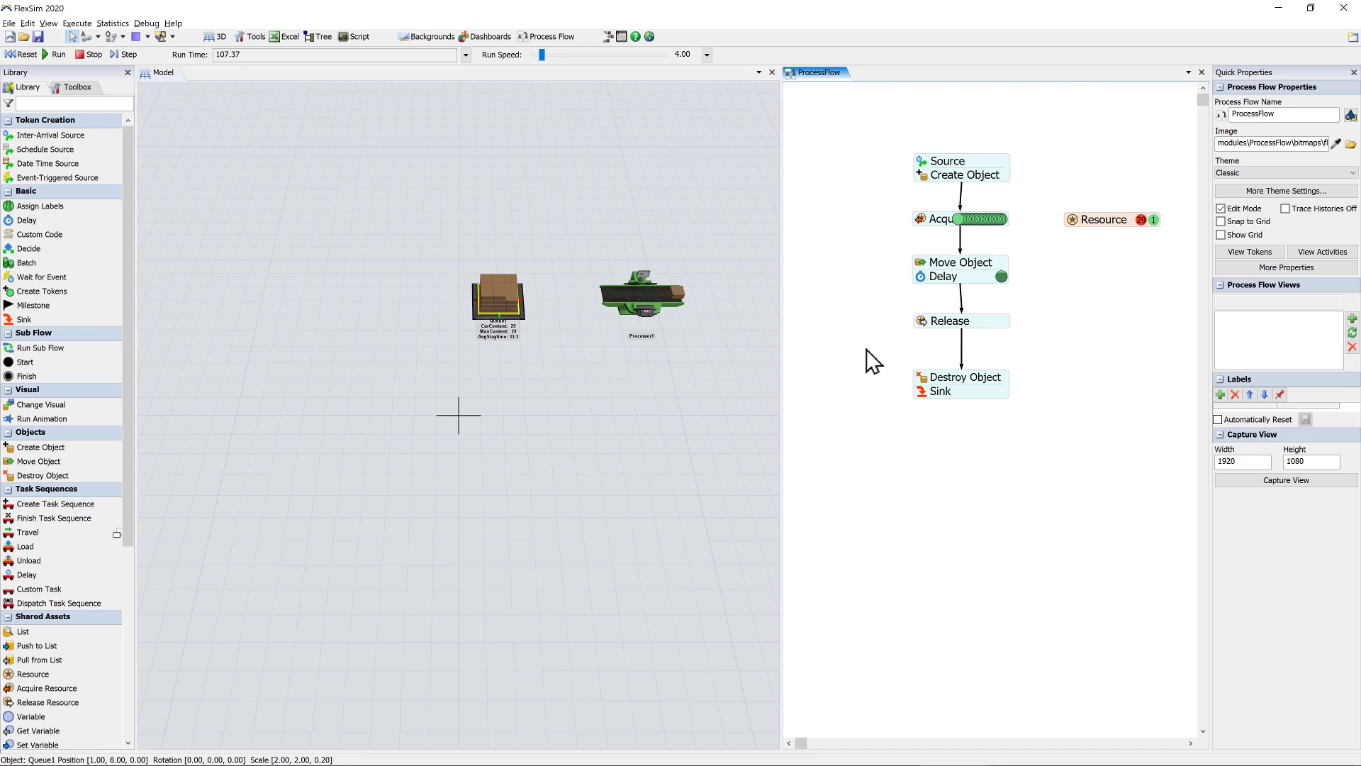
click(27, 55)
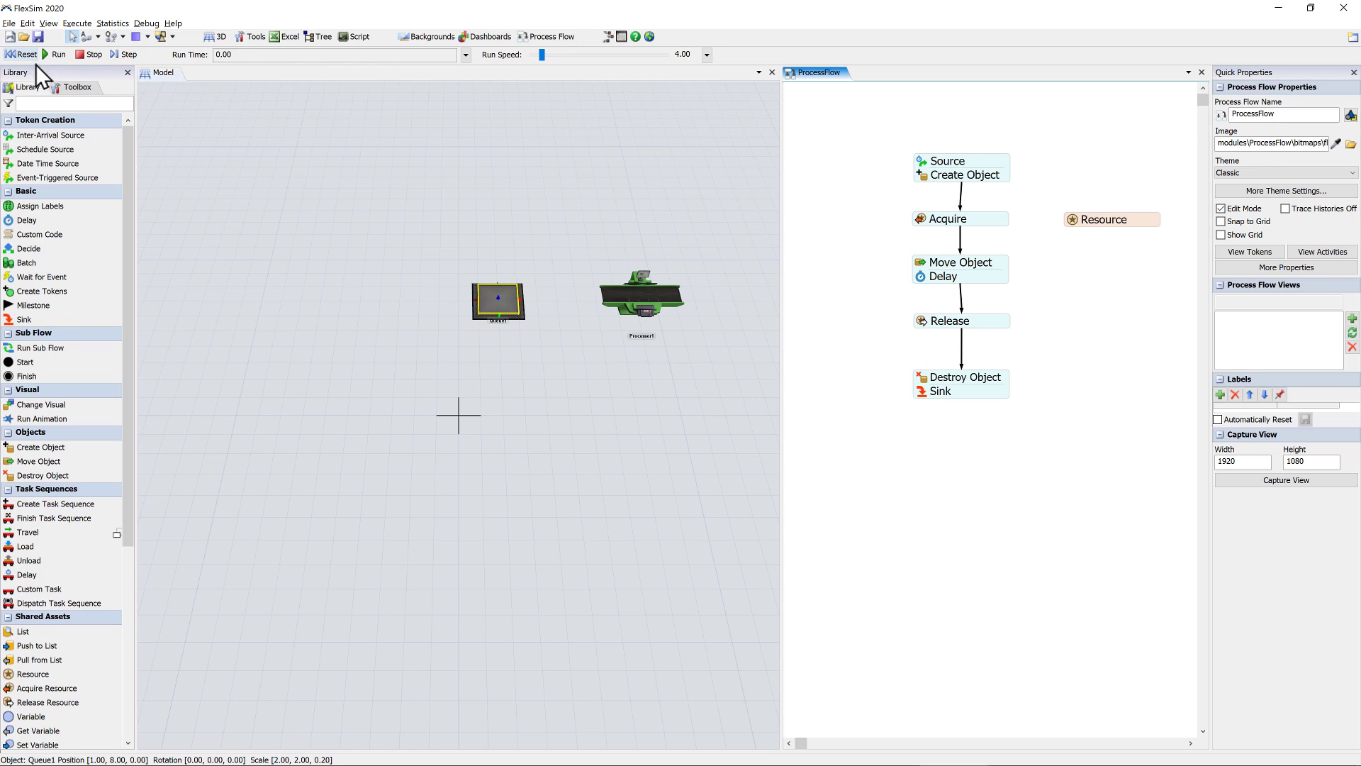
Connect Queue1's output to Processor1 in the 3D model
click(457, 202)
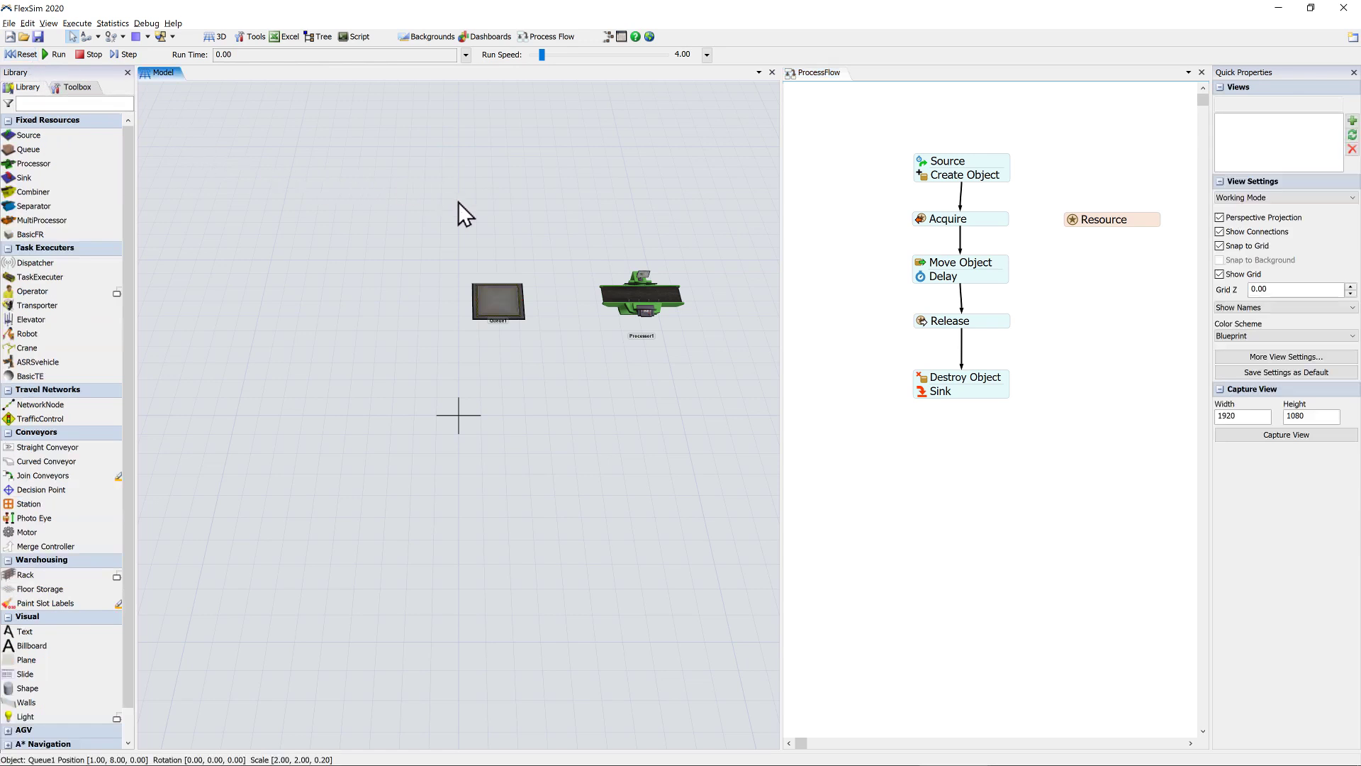
key(a)
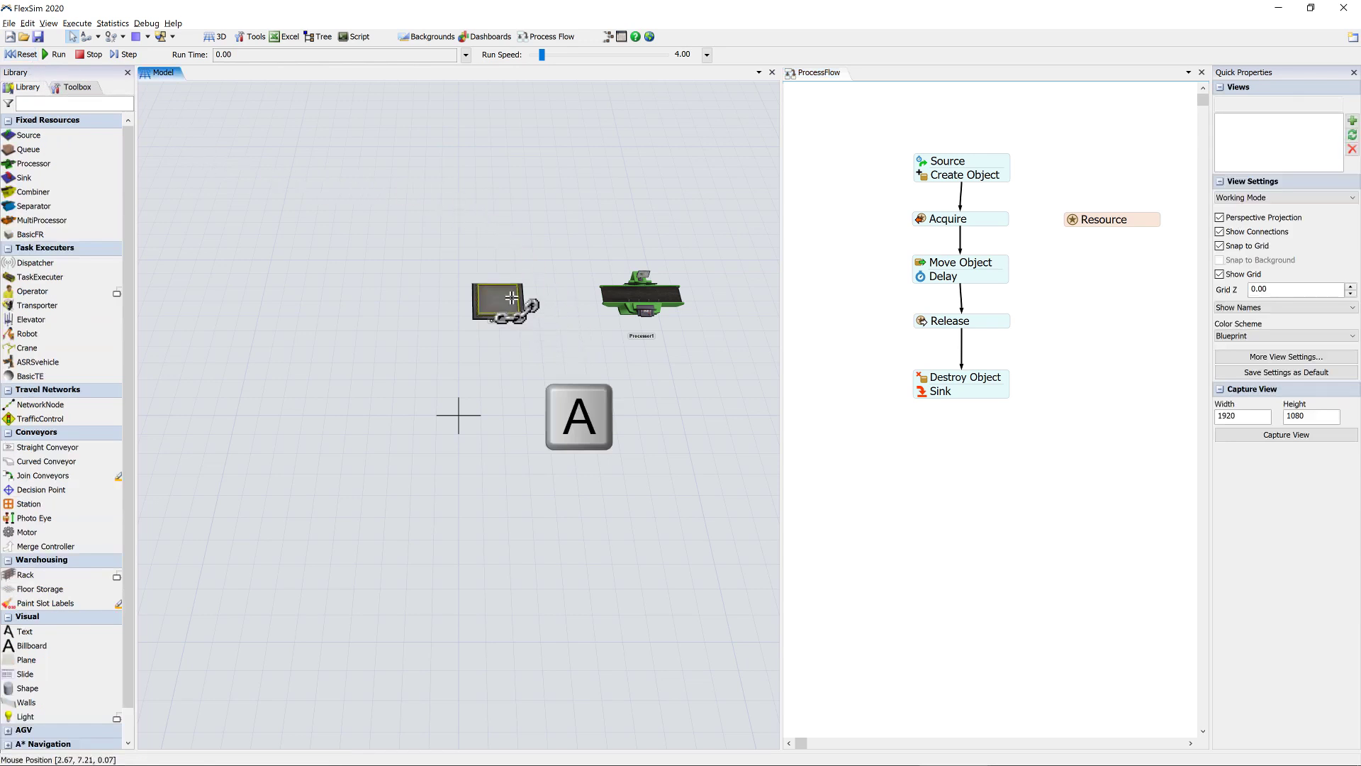
drag(500, 300, 625, 296)
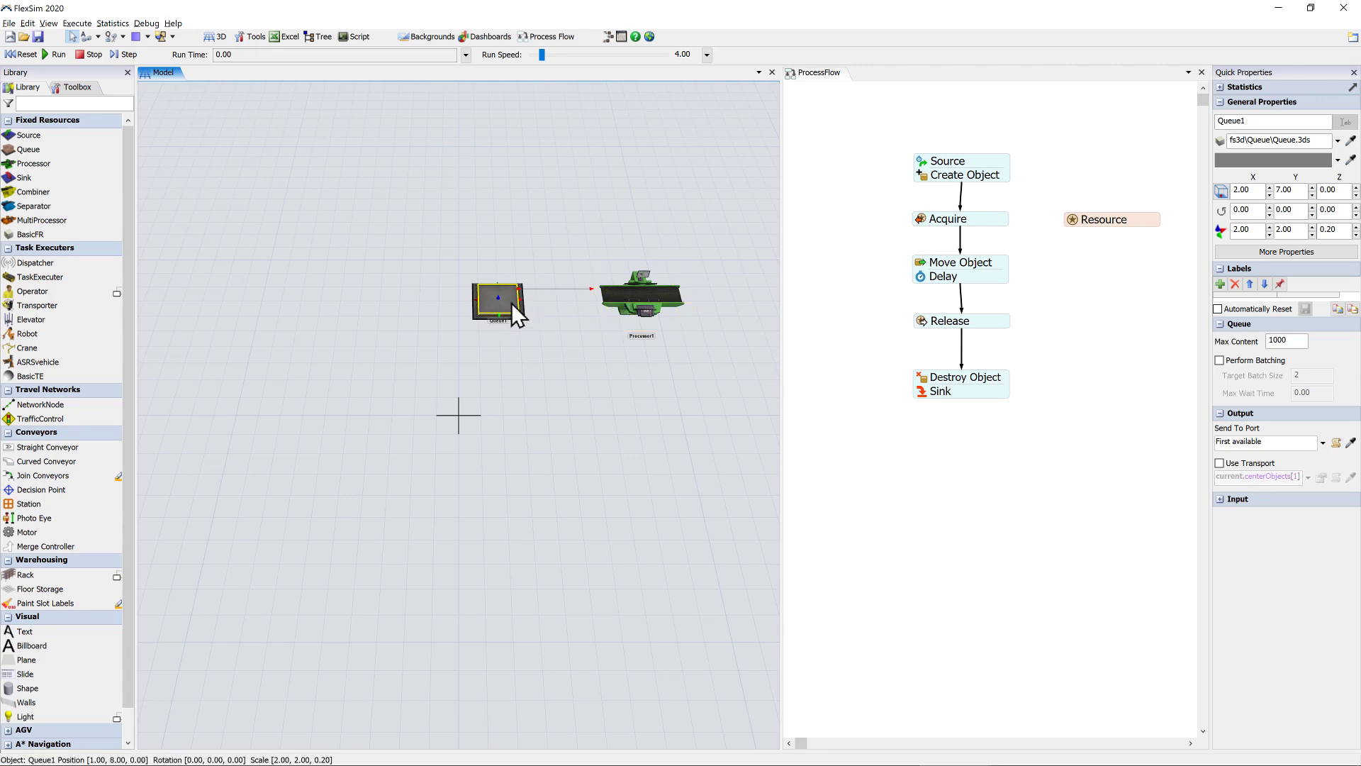
Review Processor1's maximum content and process time in its properties
click(632, 295)
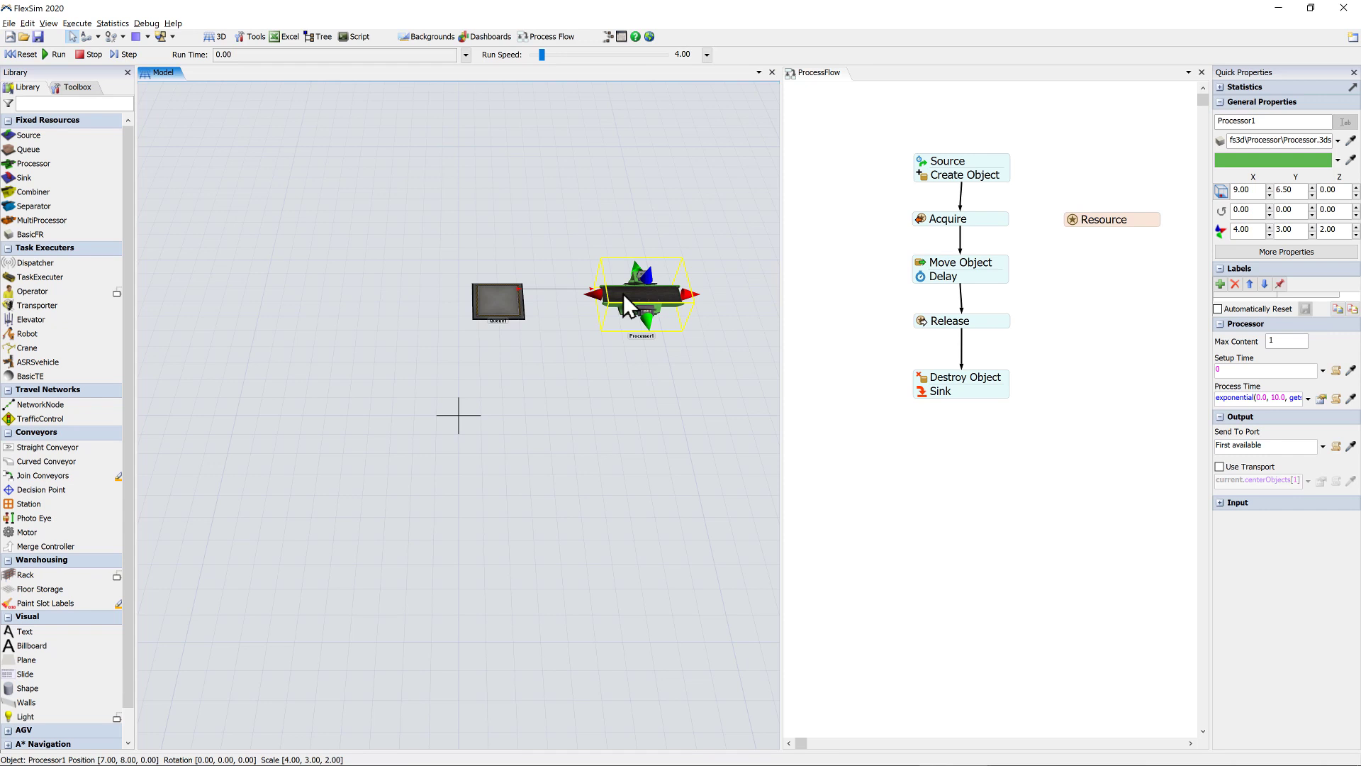
double_click(623, 294)
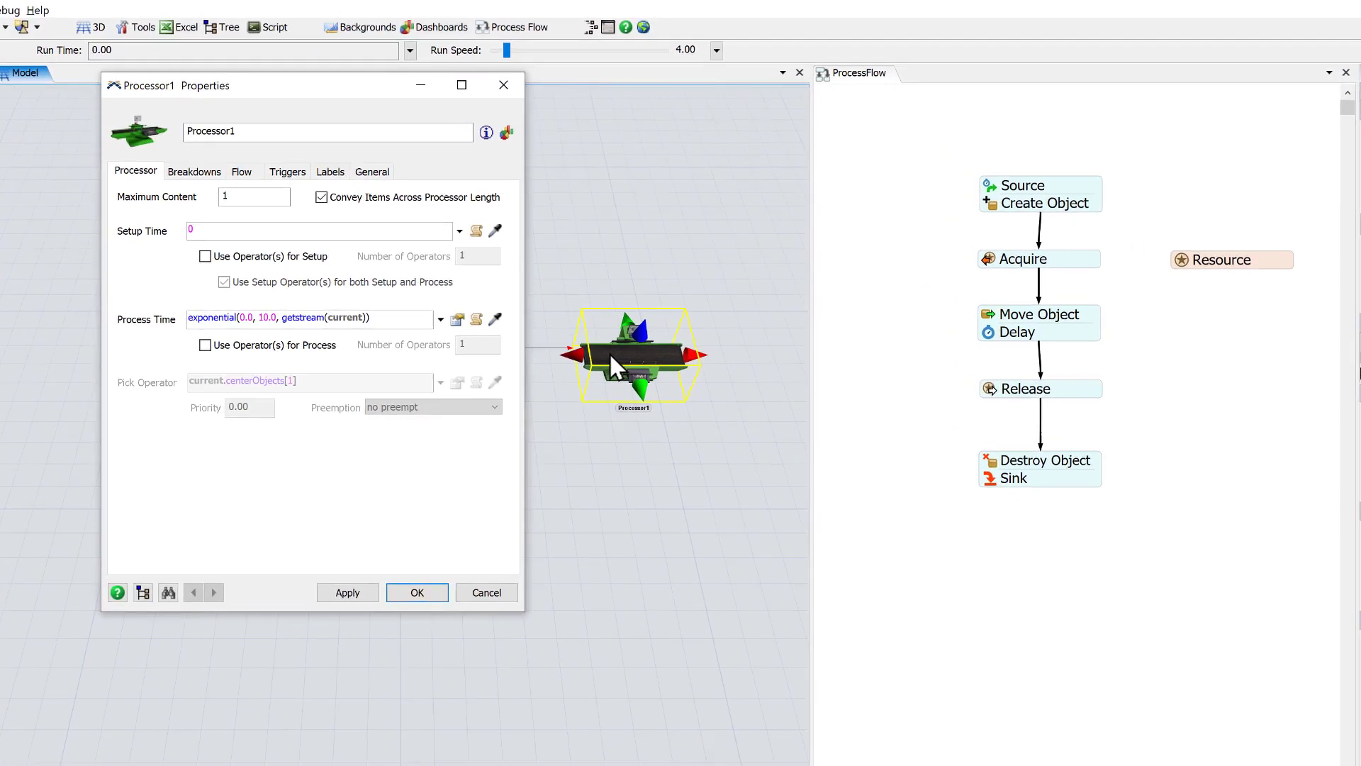
double_click(203, 209)
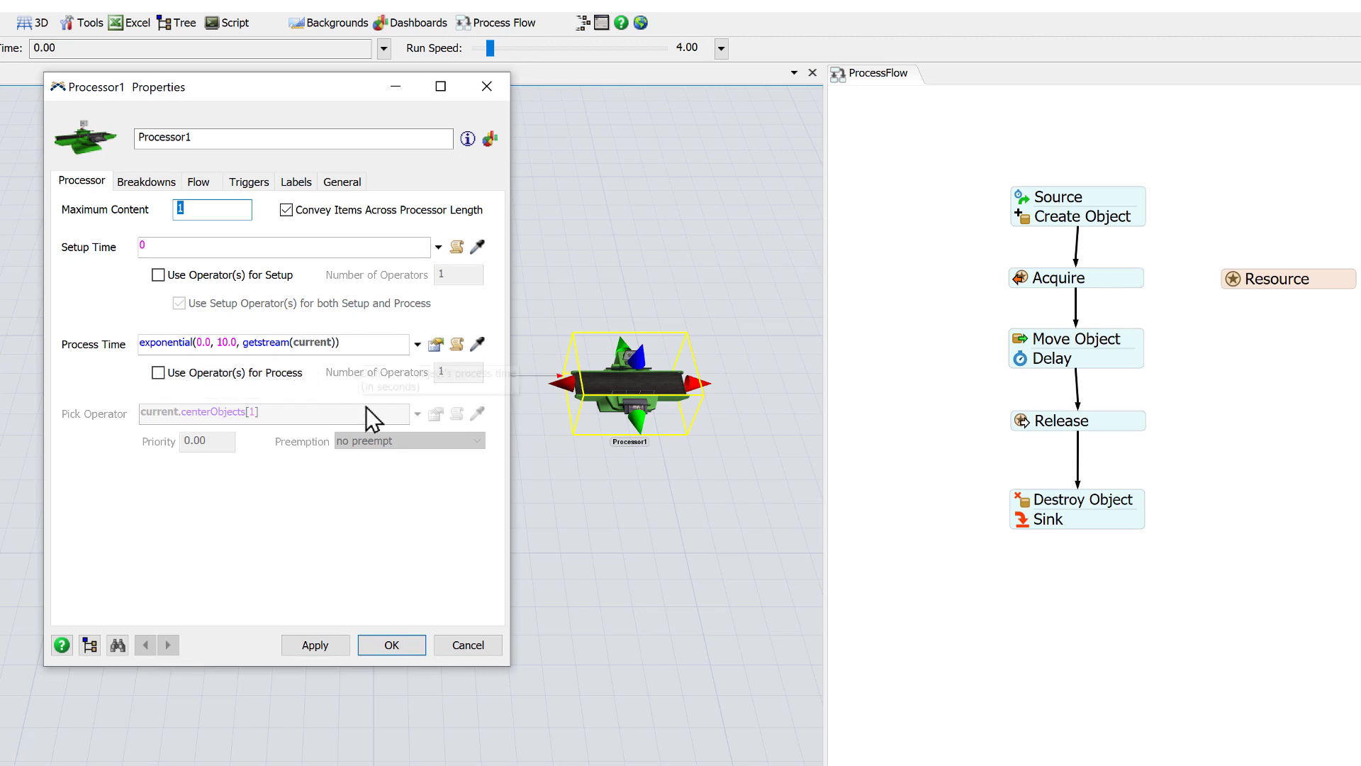
click(392, 645)
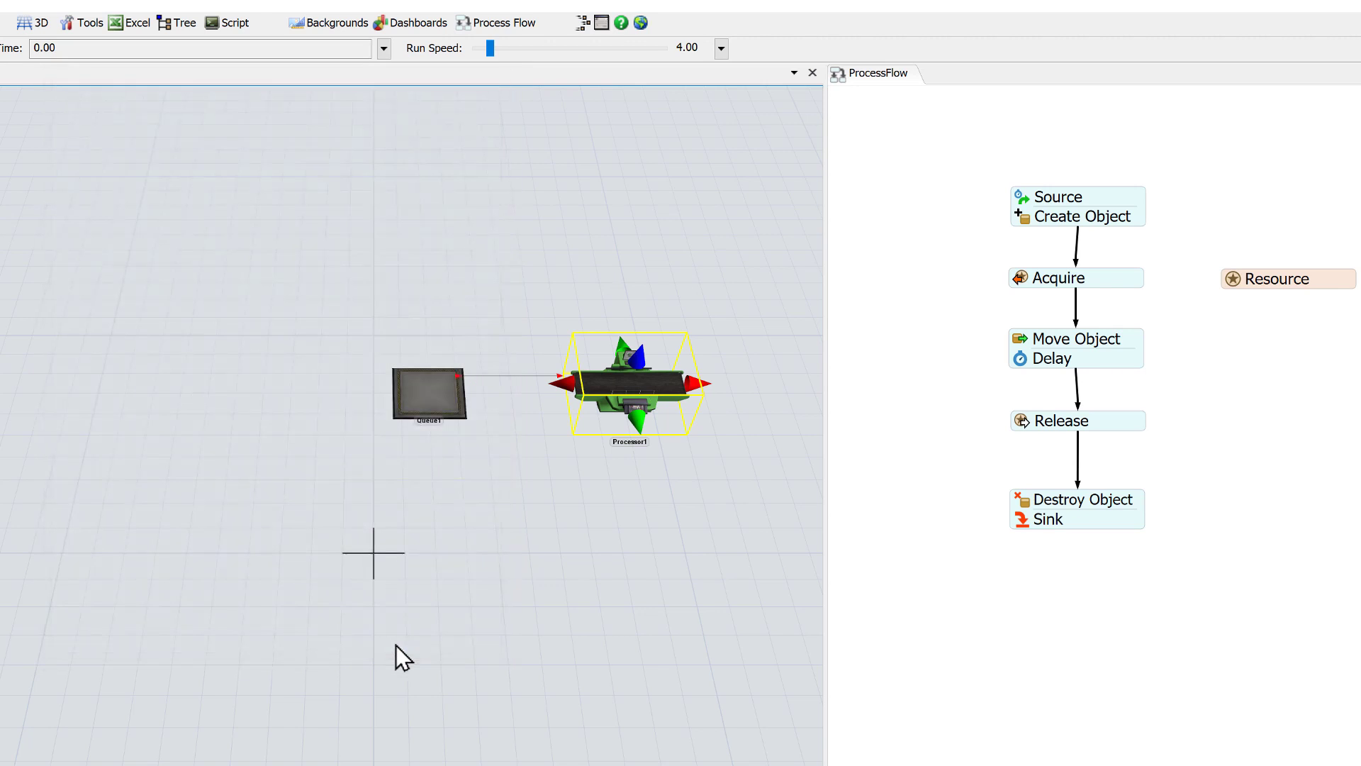
Delete the Acquire and Release activities and the Resource from the process flow
click(854, 342)
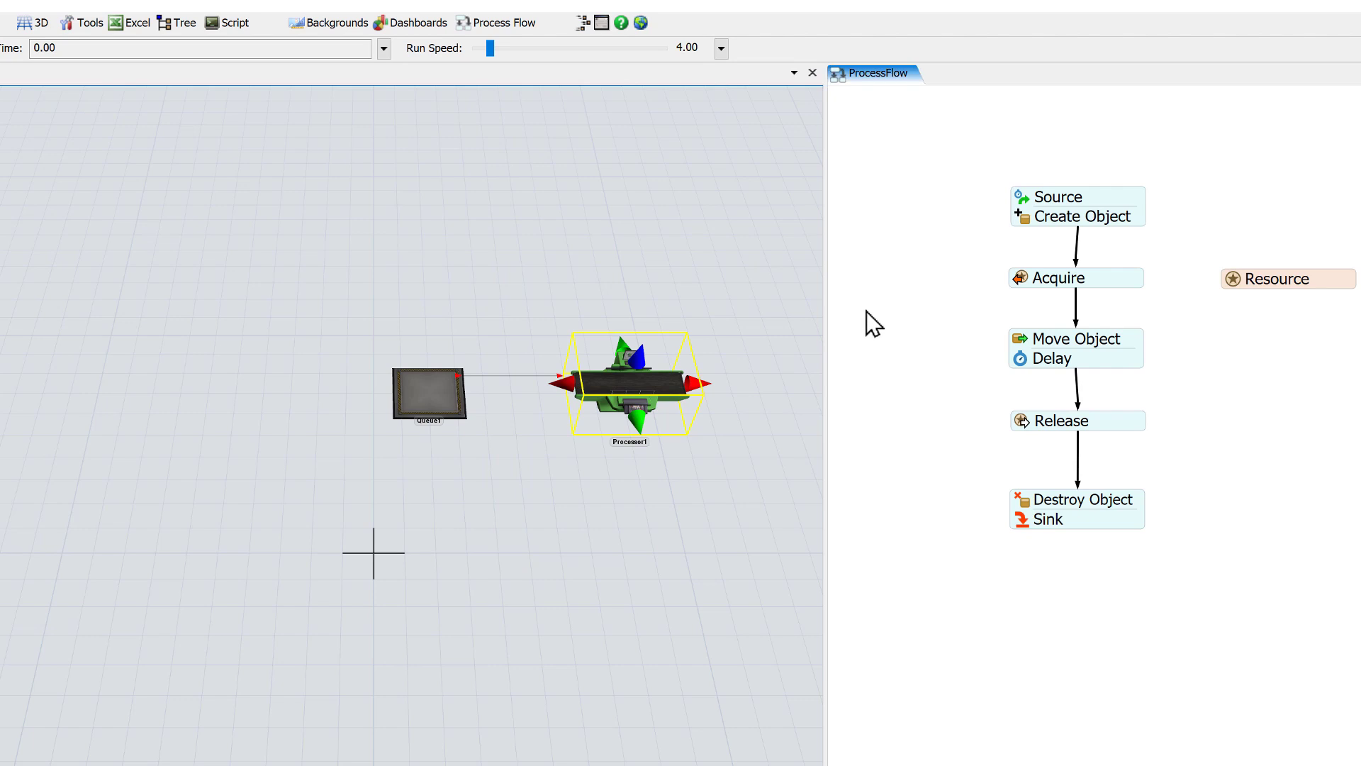
click(1092, 283)
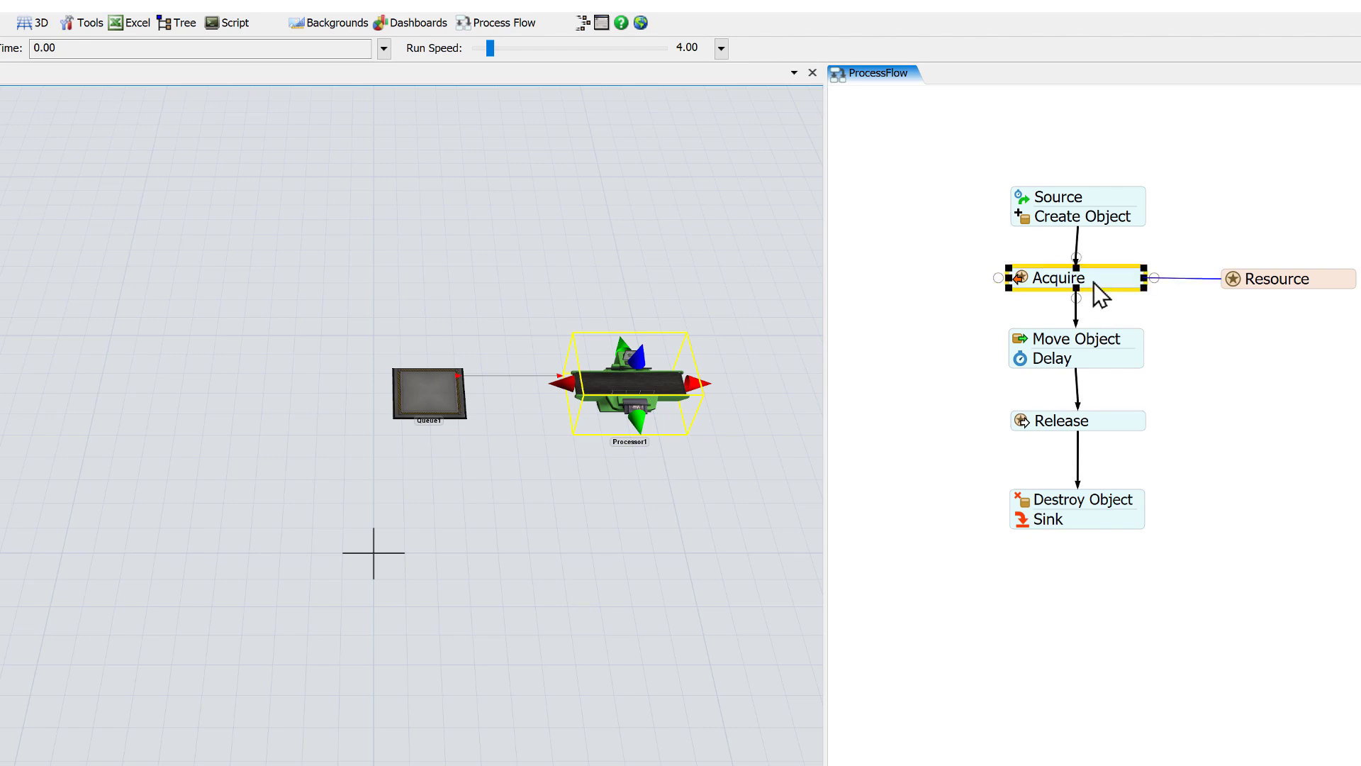
key(Delete)
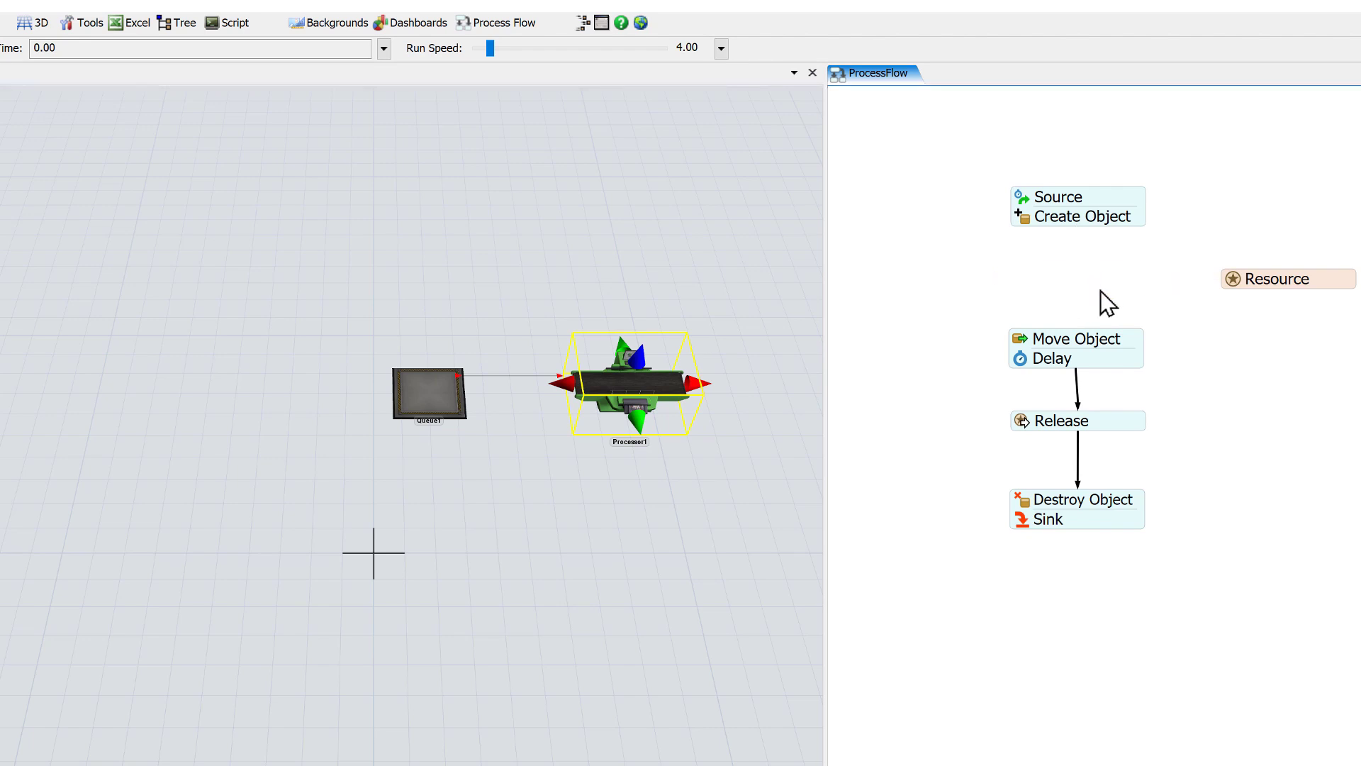
click(1108, 418)
key(Delete)
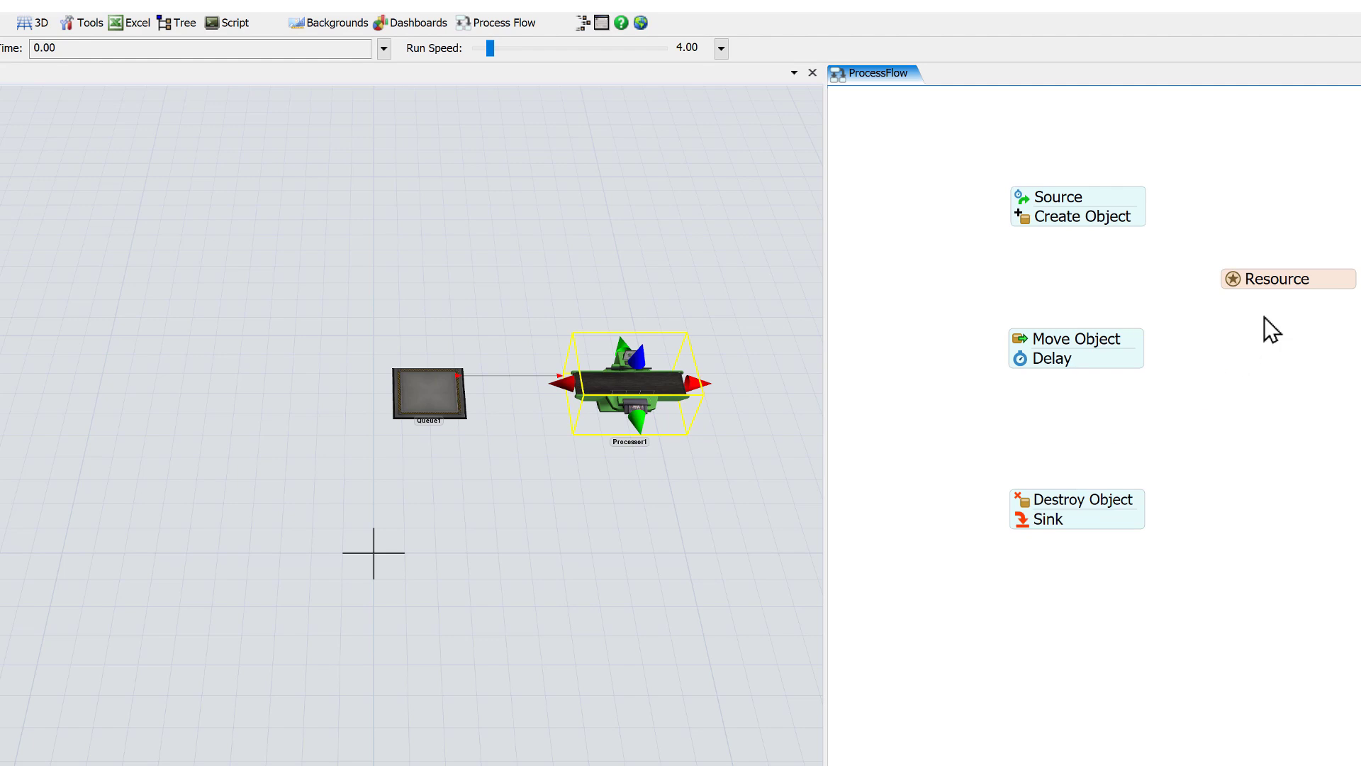
click(1275, 287)
key(Delete)
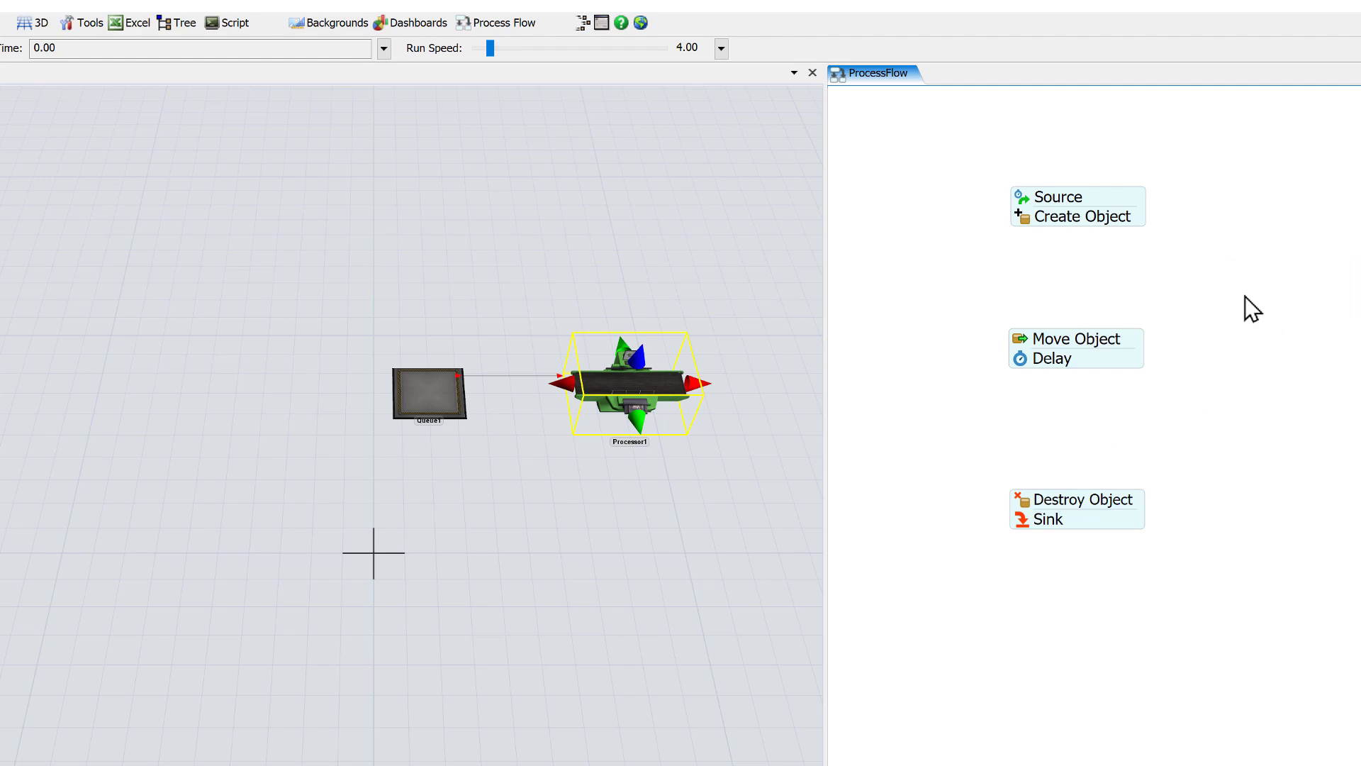
Delete the Delay activity attached below Move Object
click(1078, 226)
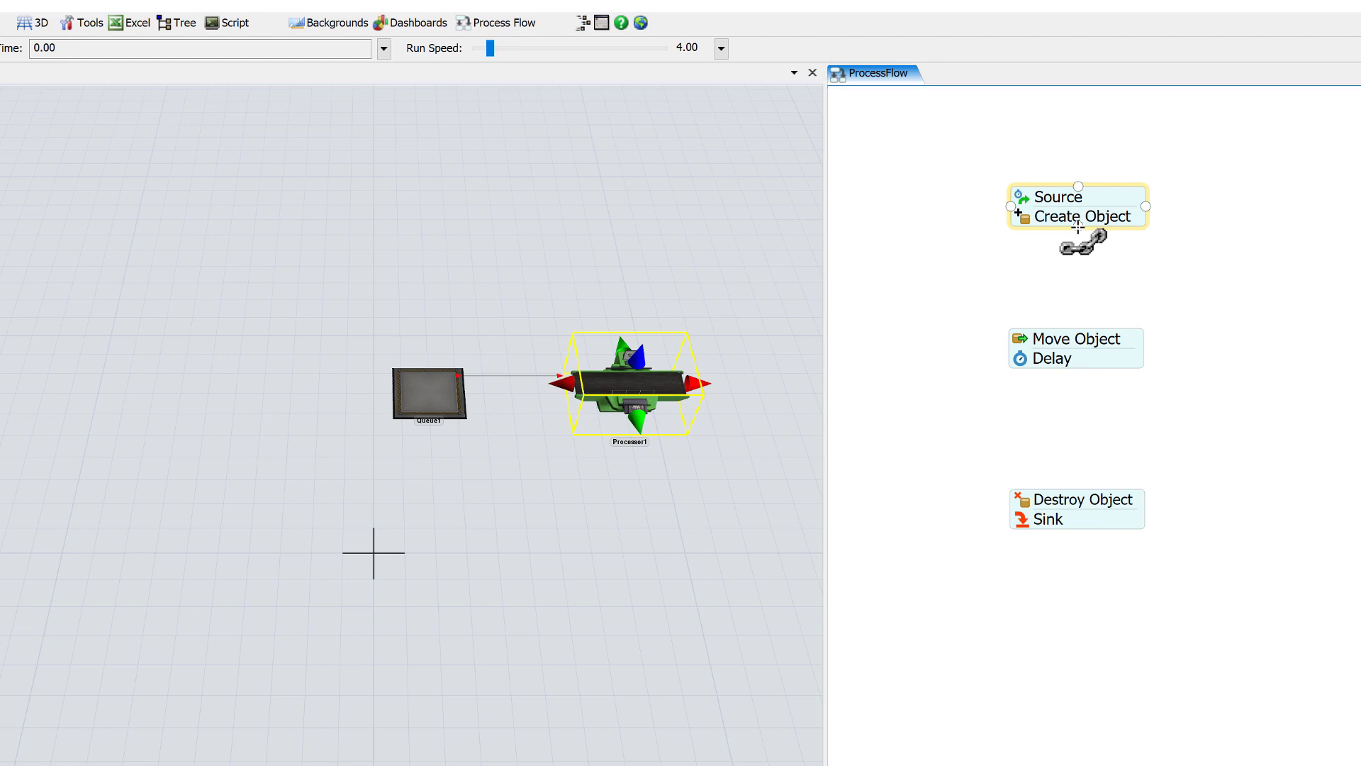
click(1061, 354)
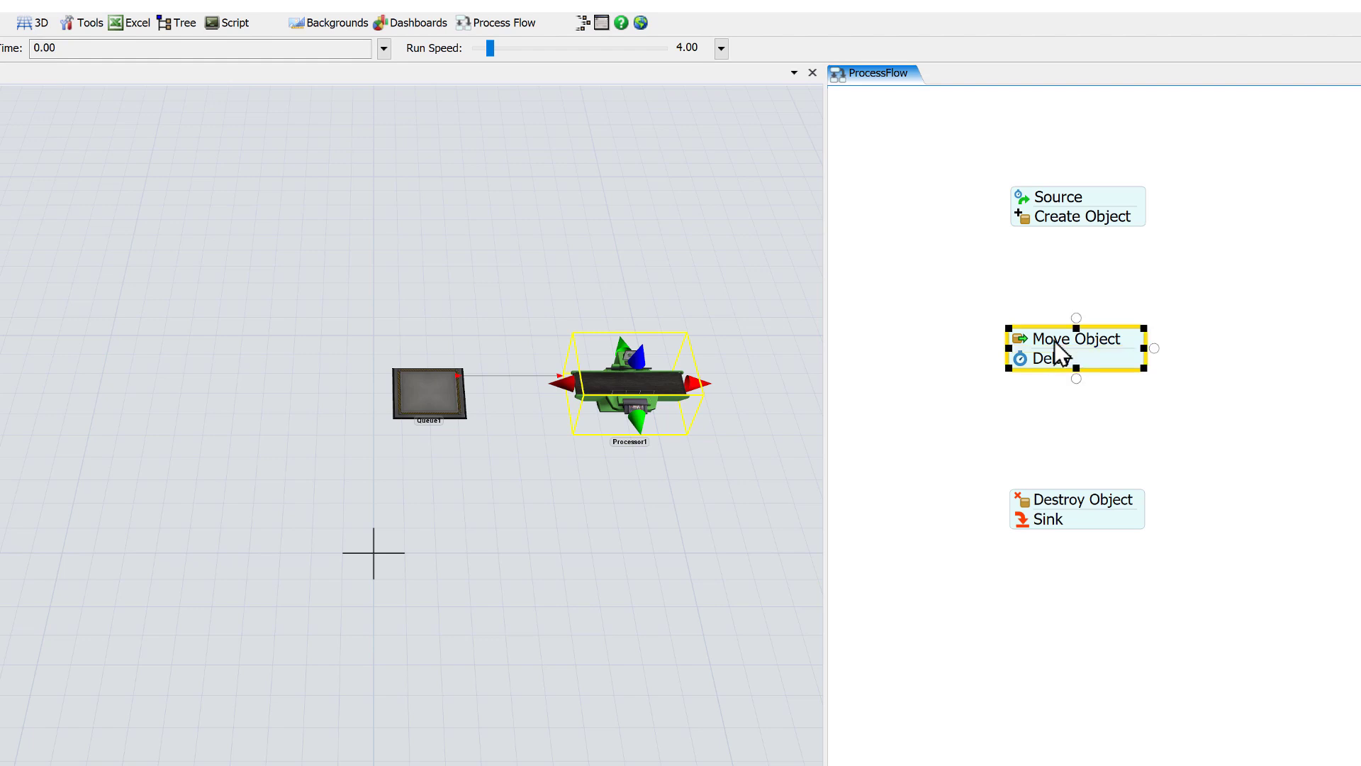
click(993, 352)
key(Delete)
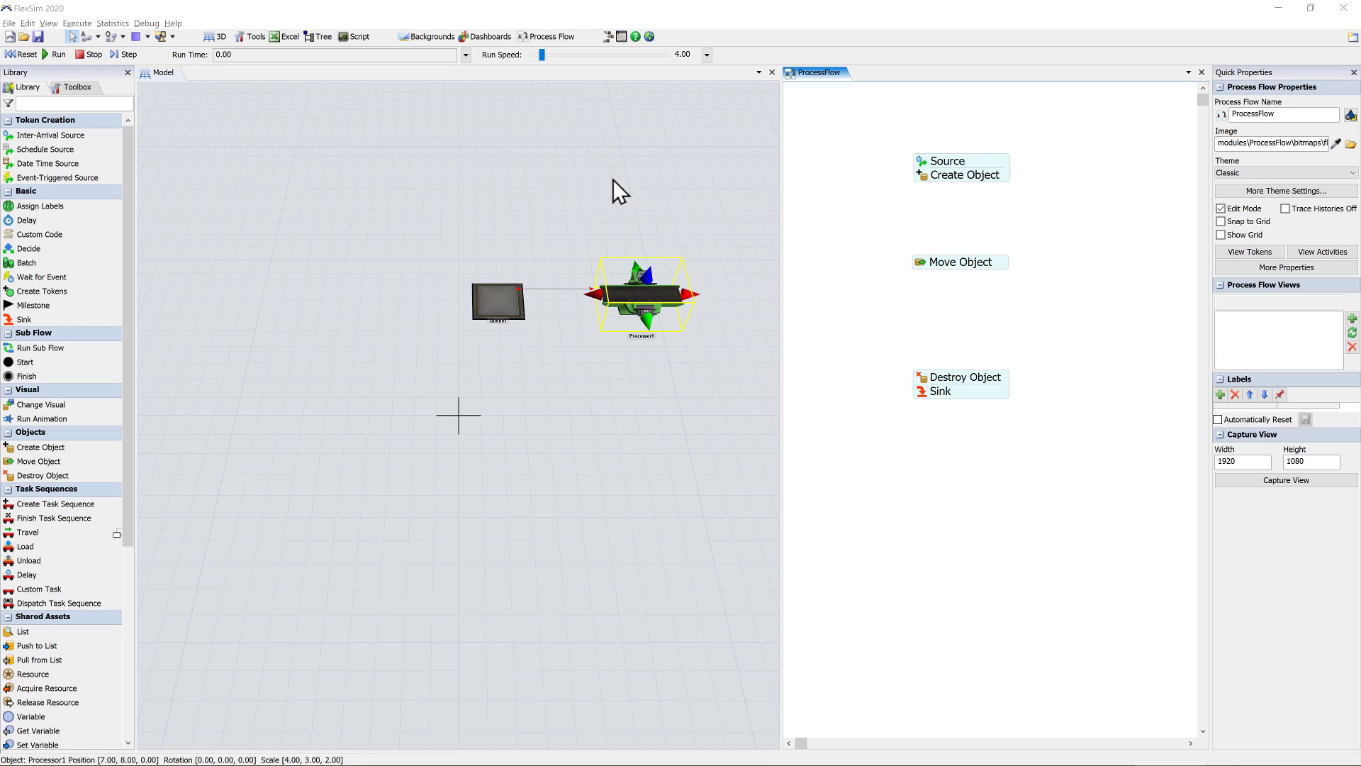
Add a second queue to the 3D model above Queue1, at about X 4, Y 14
click(526, 173)
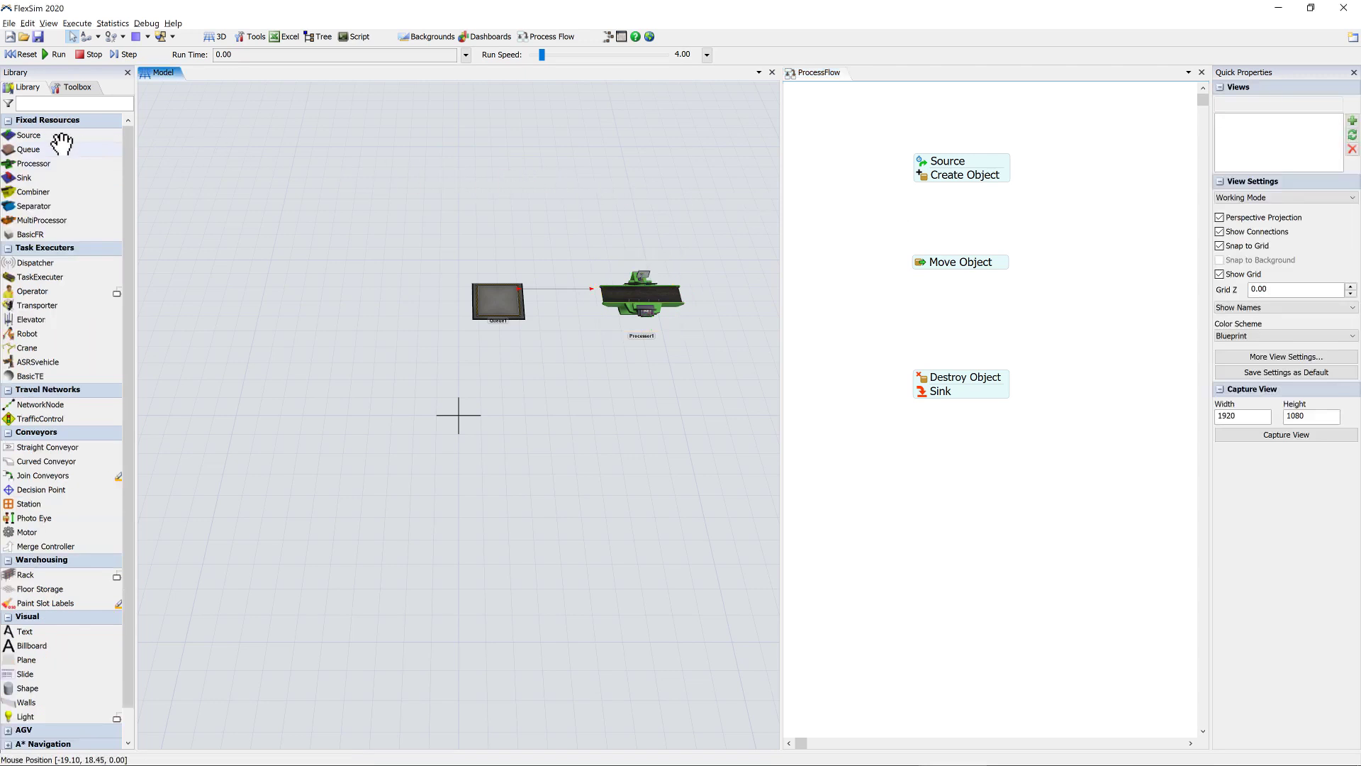
drag(89, 156, 506, 195)
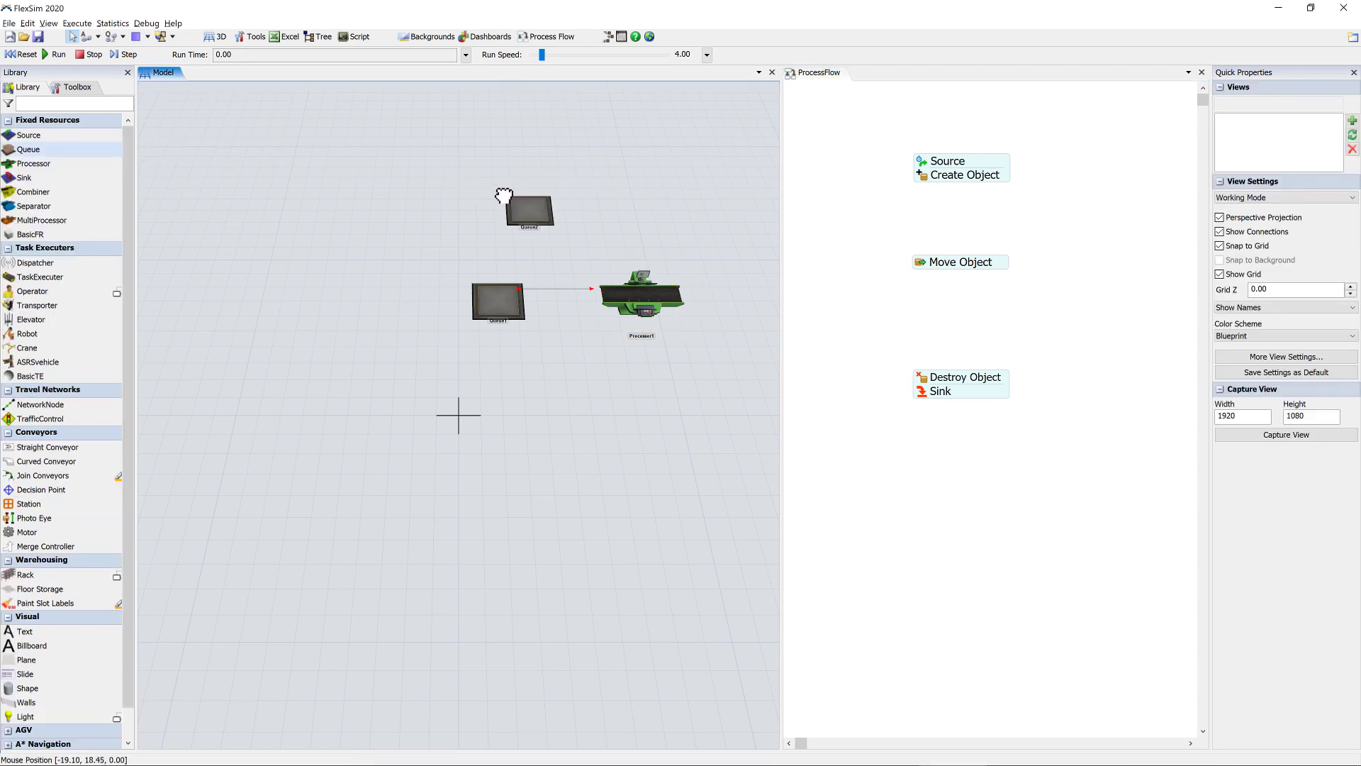
click(533, 214)
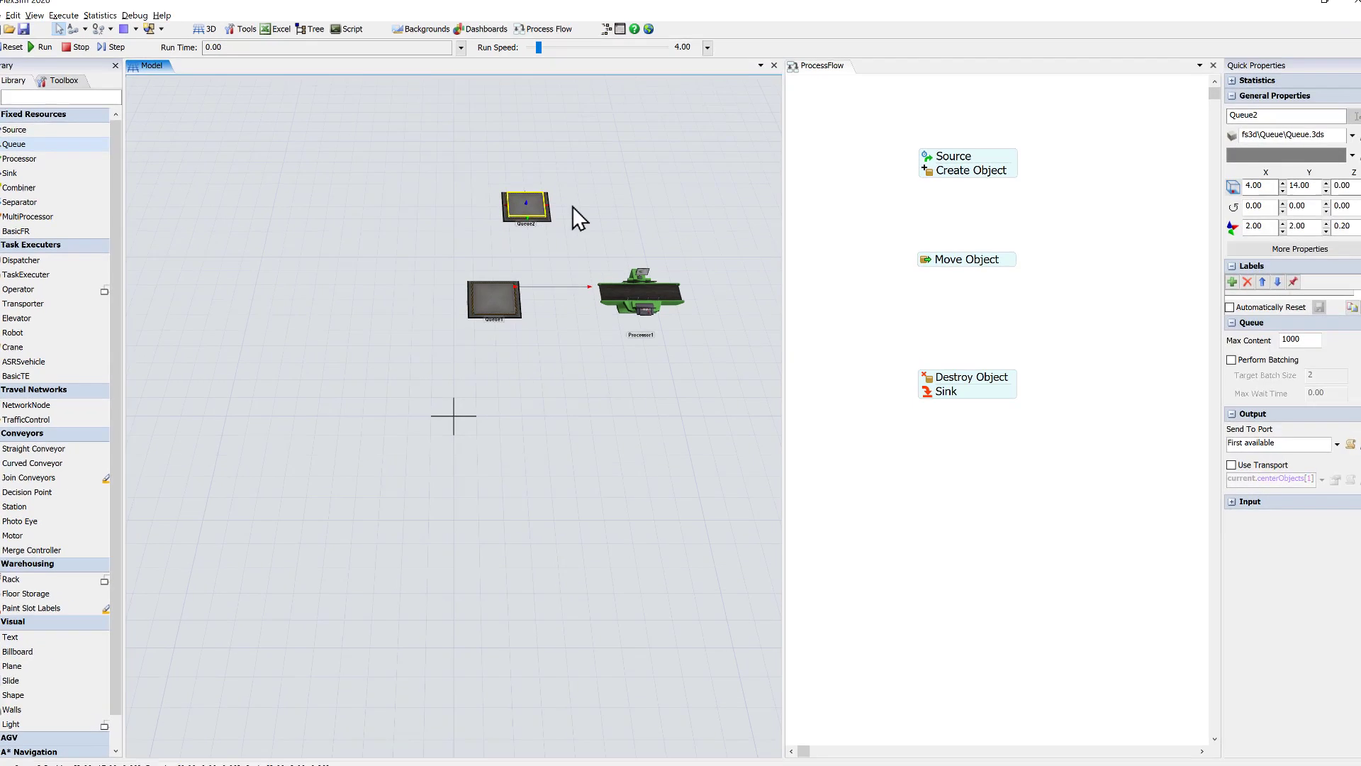
Set the Create Object activity to create its box in Queue2
click(1019, 96)
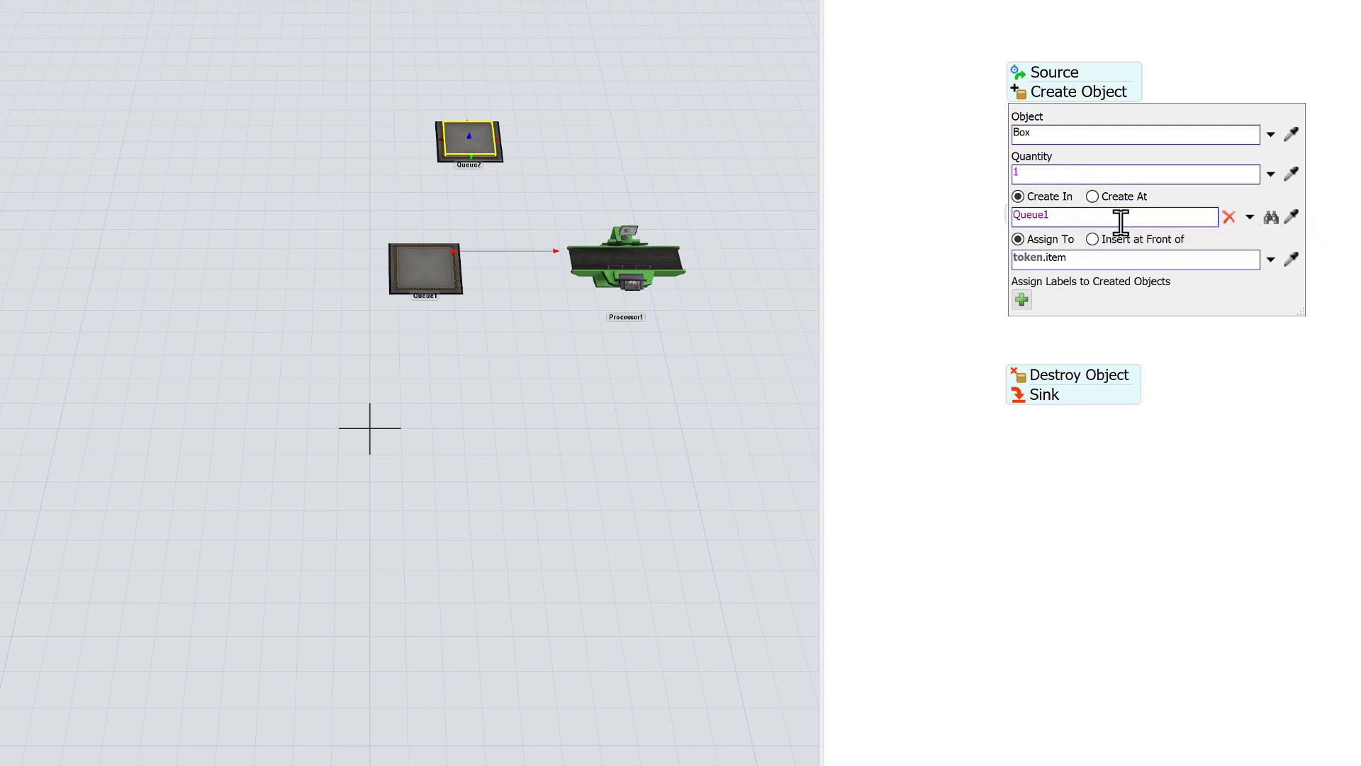
click(1290, 217)
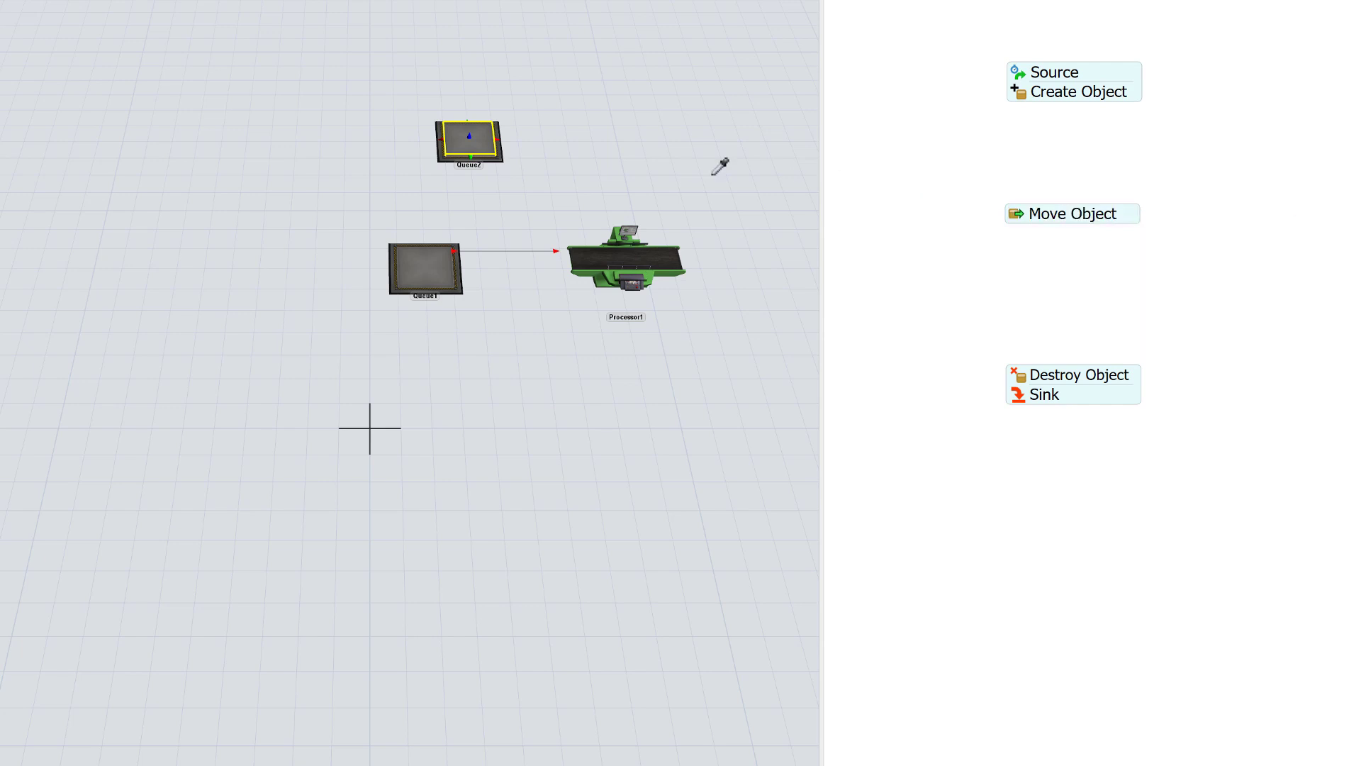
click(458, 144)
click(503, 157)
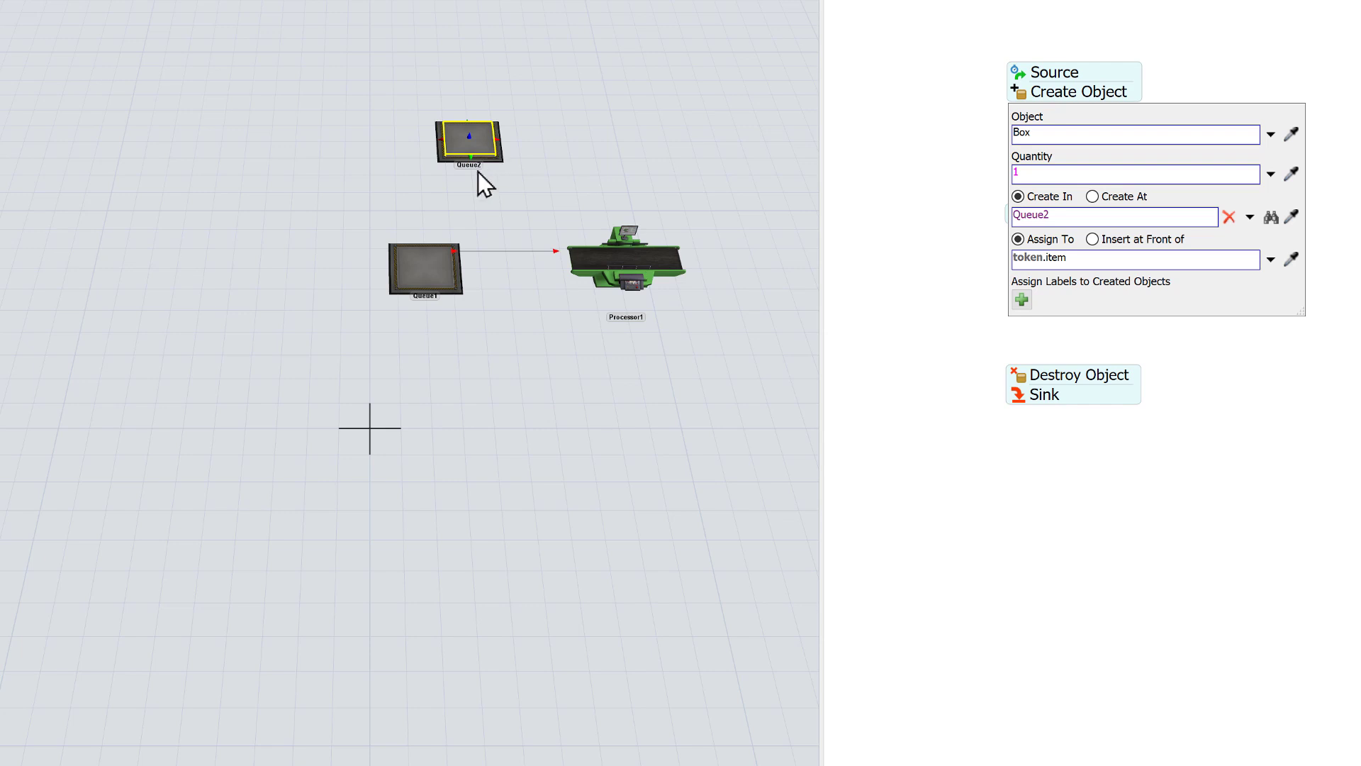
click(924, 155)
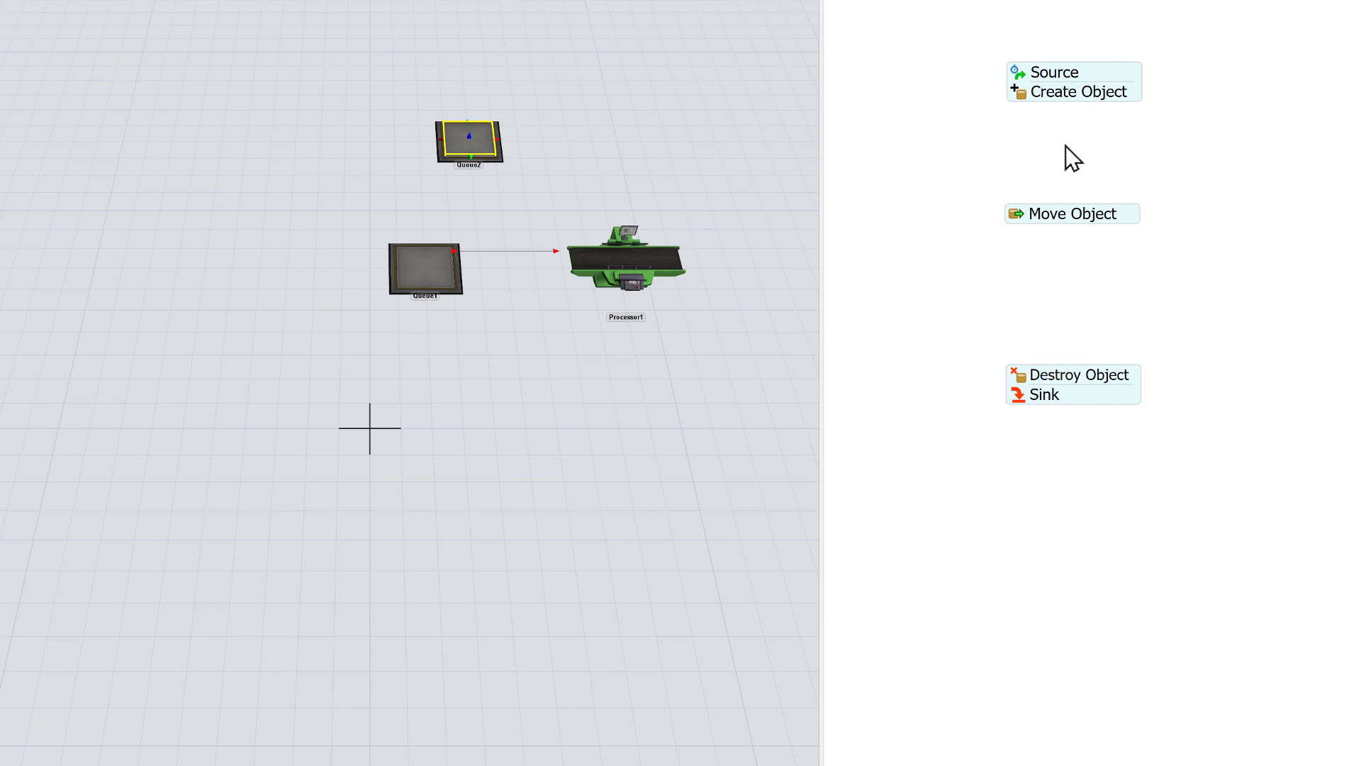
Set the Move Object activity's destination to Queue1
click(1044, 216)
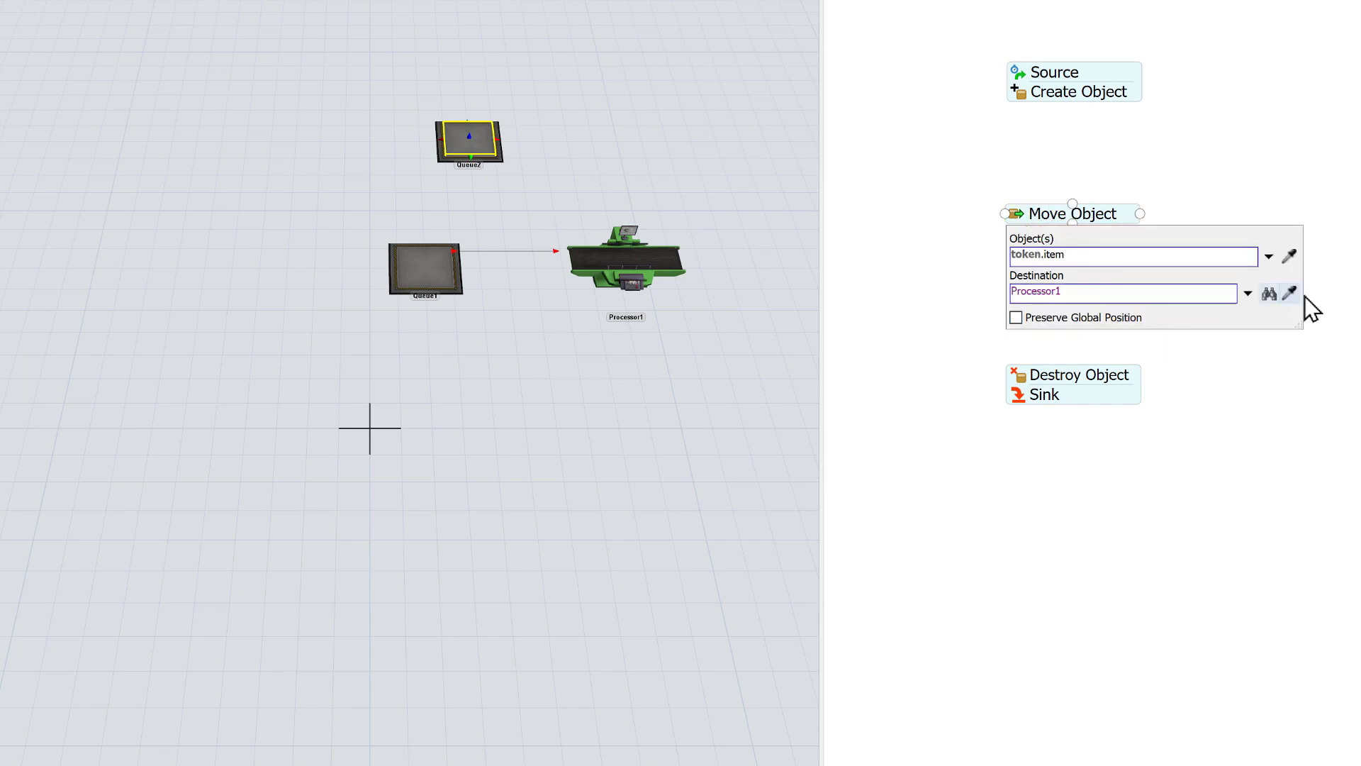
click(1289, 294)
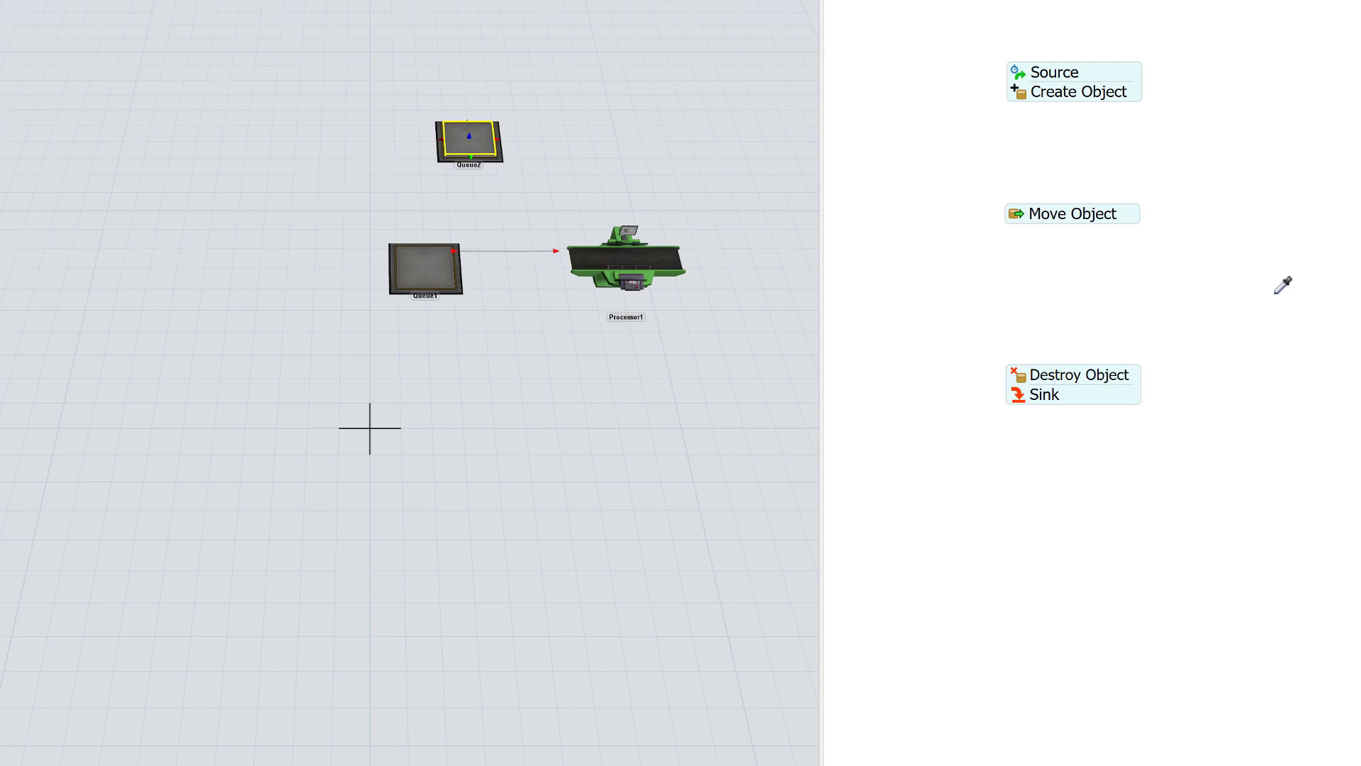
click(428, 271)
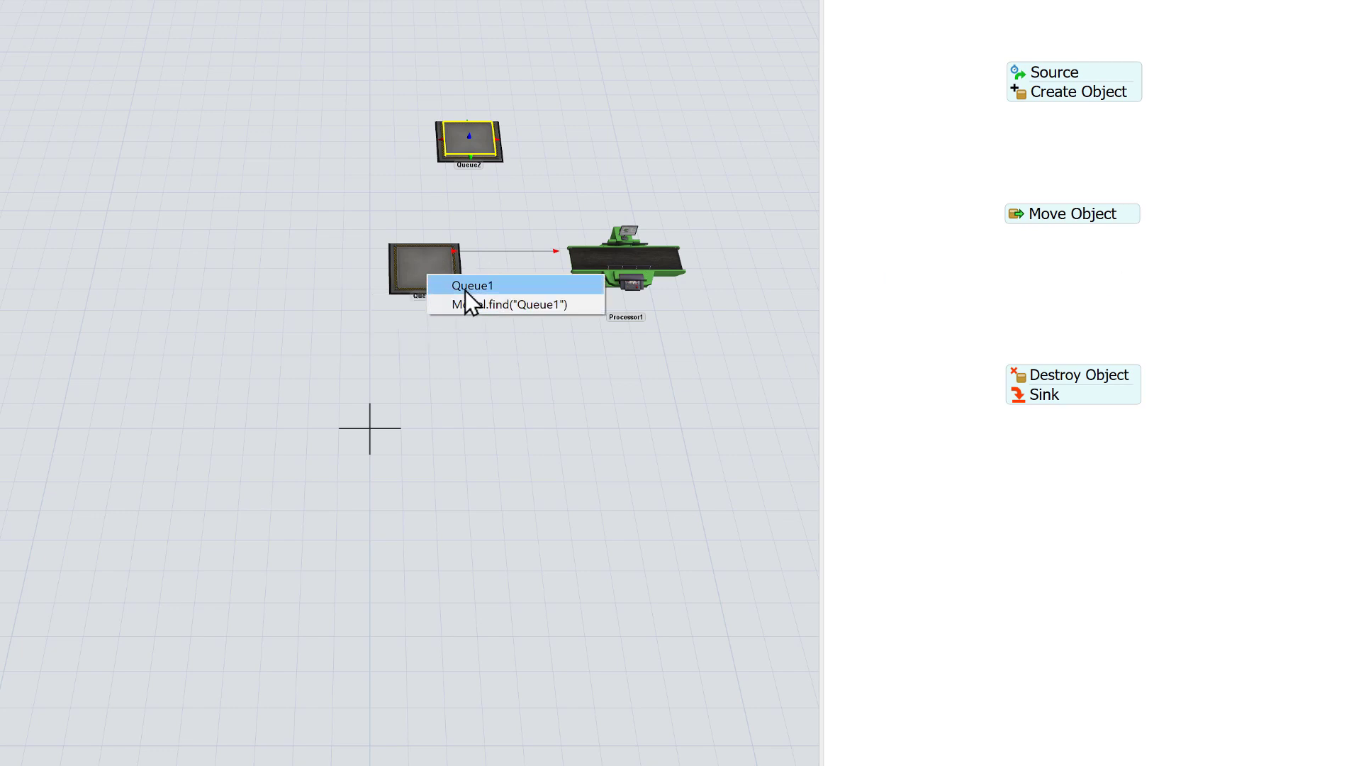
click(465, 286)
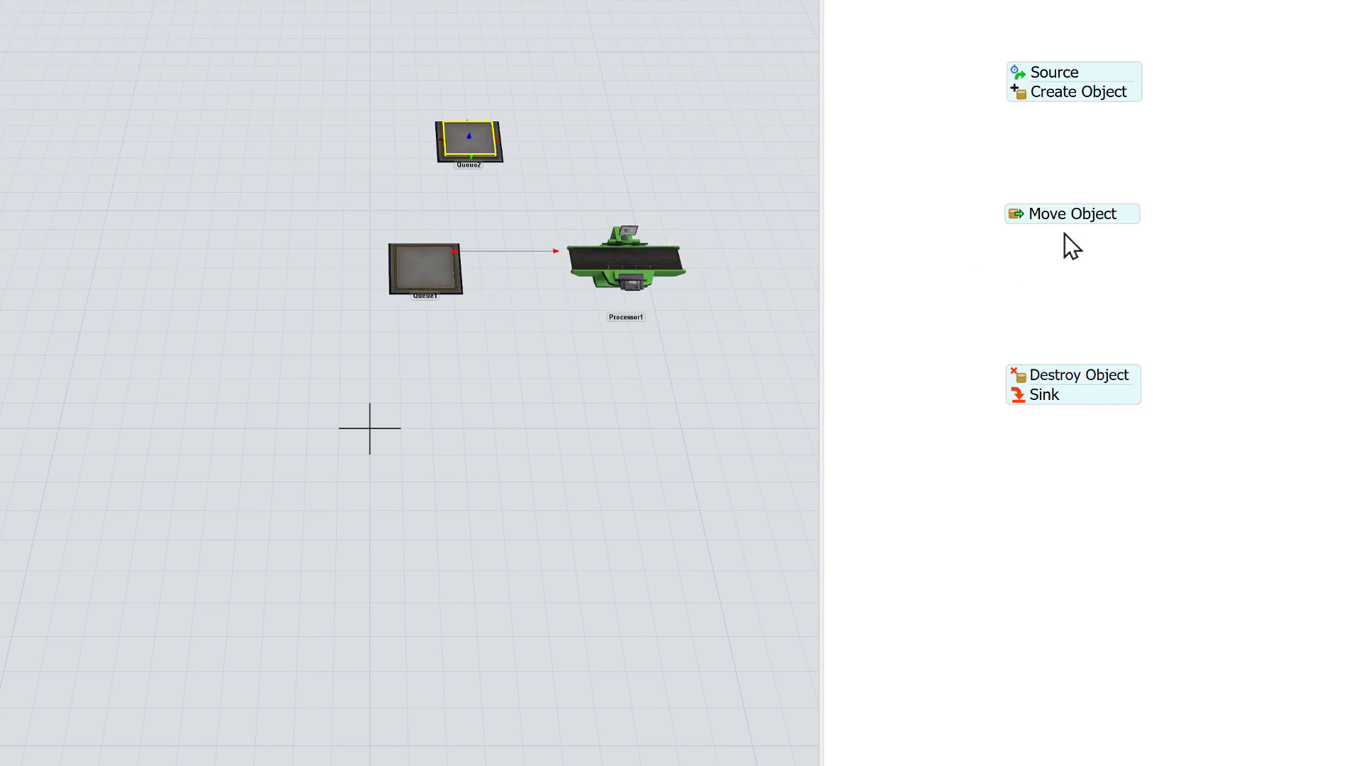
Attach a Wait for Event activity below Move Object and have it listen to Processor1's Send To Port event
mouse_move(1078, 222)
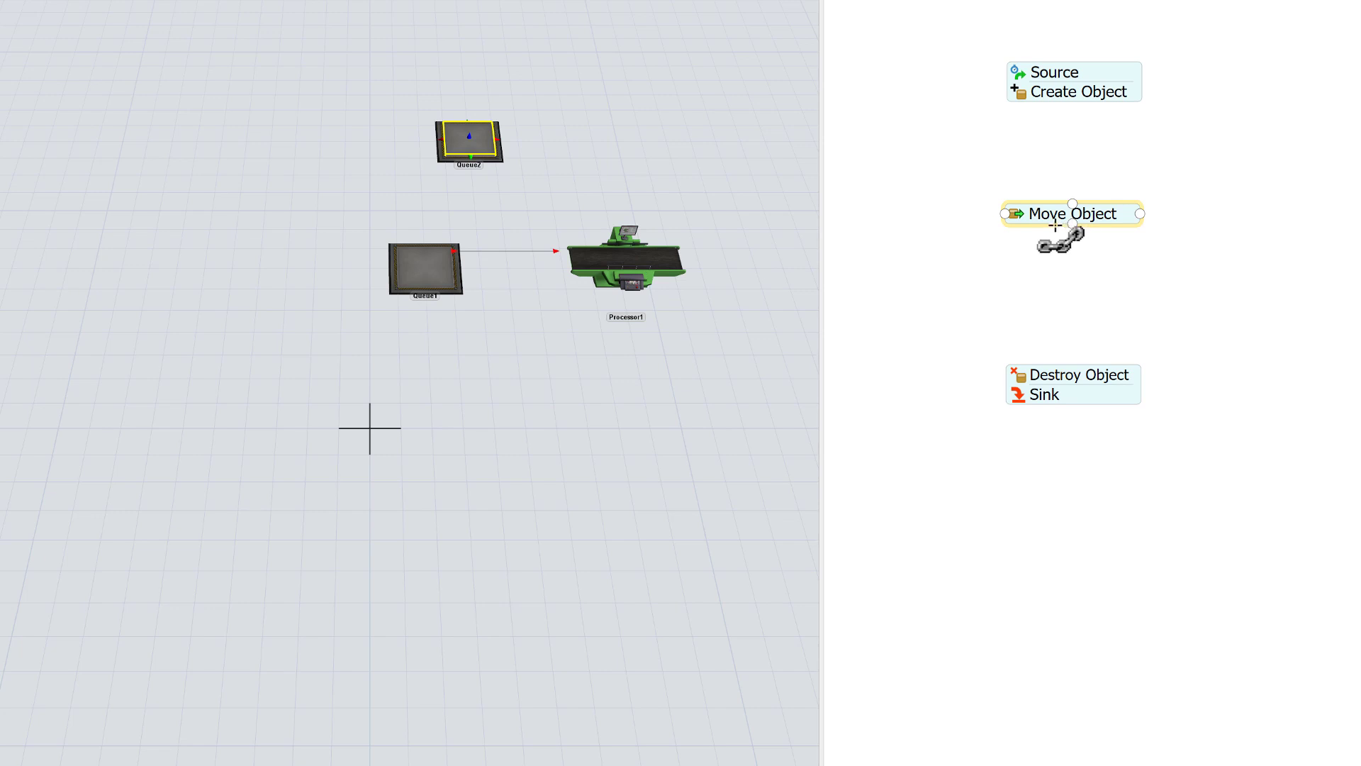
click(1056, 225)
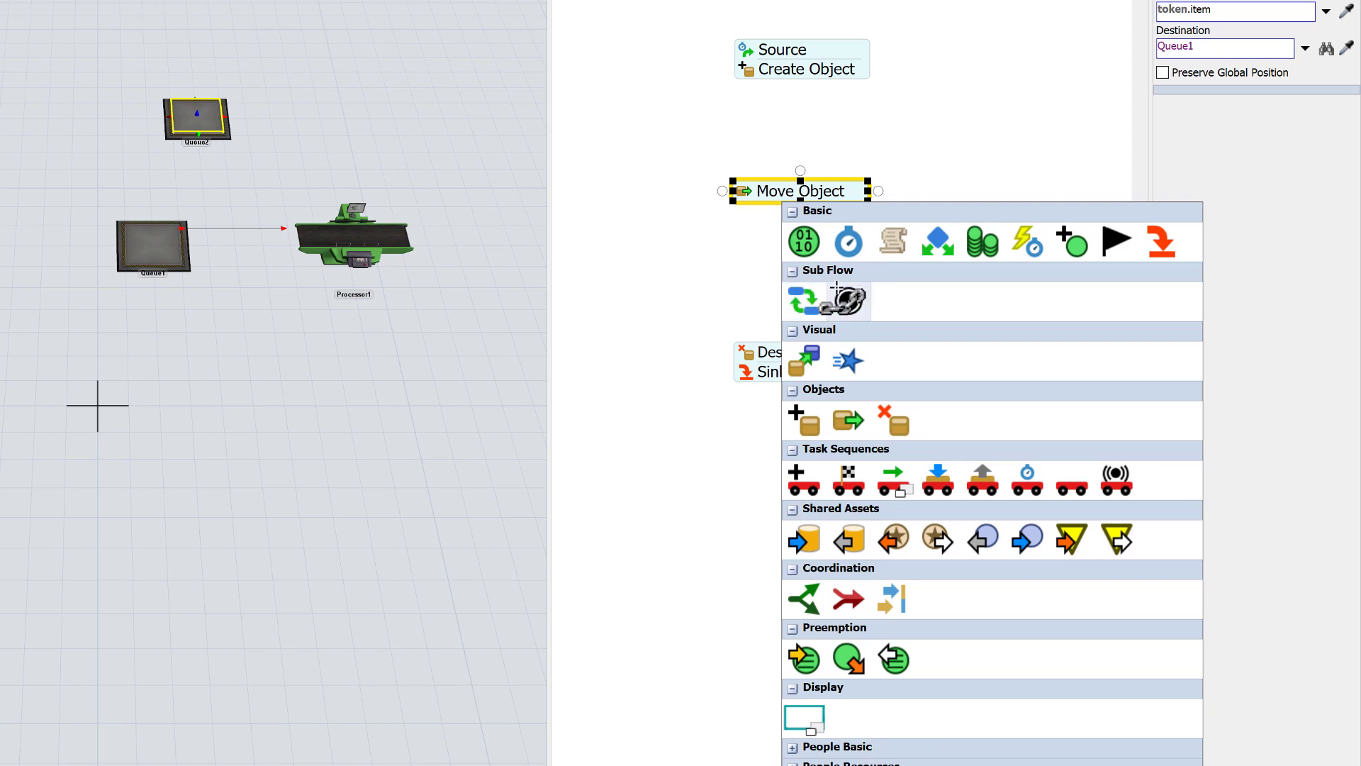
click(1033, 243)
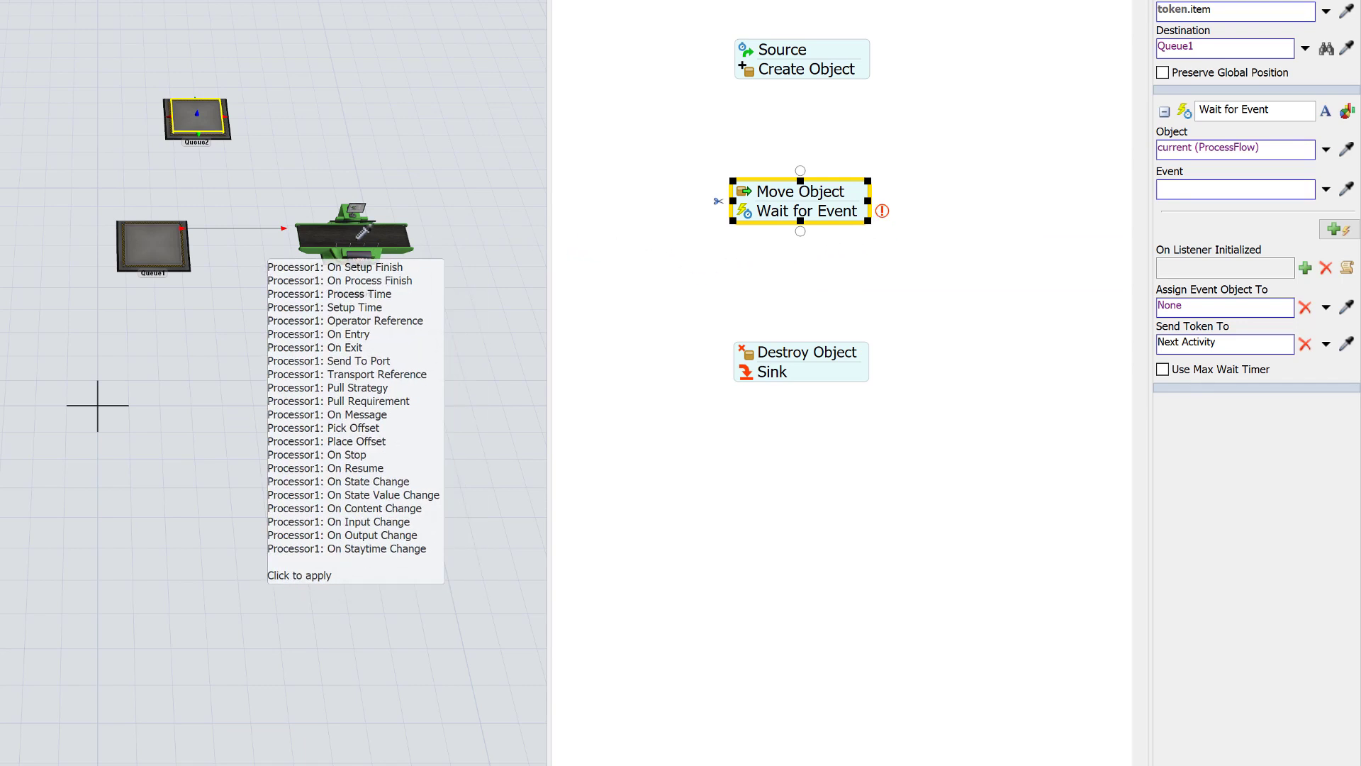
click(356, 239)
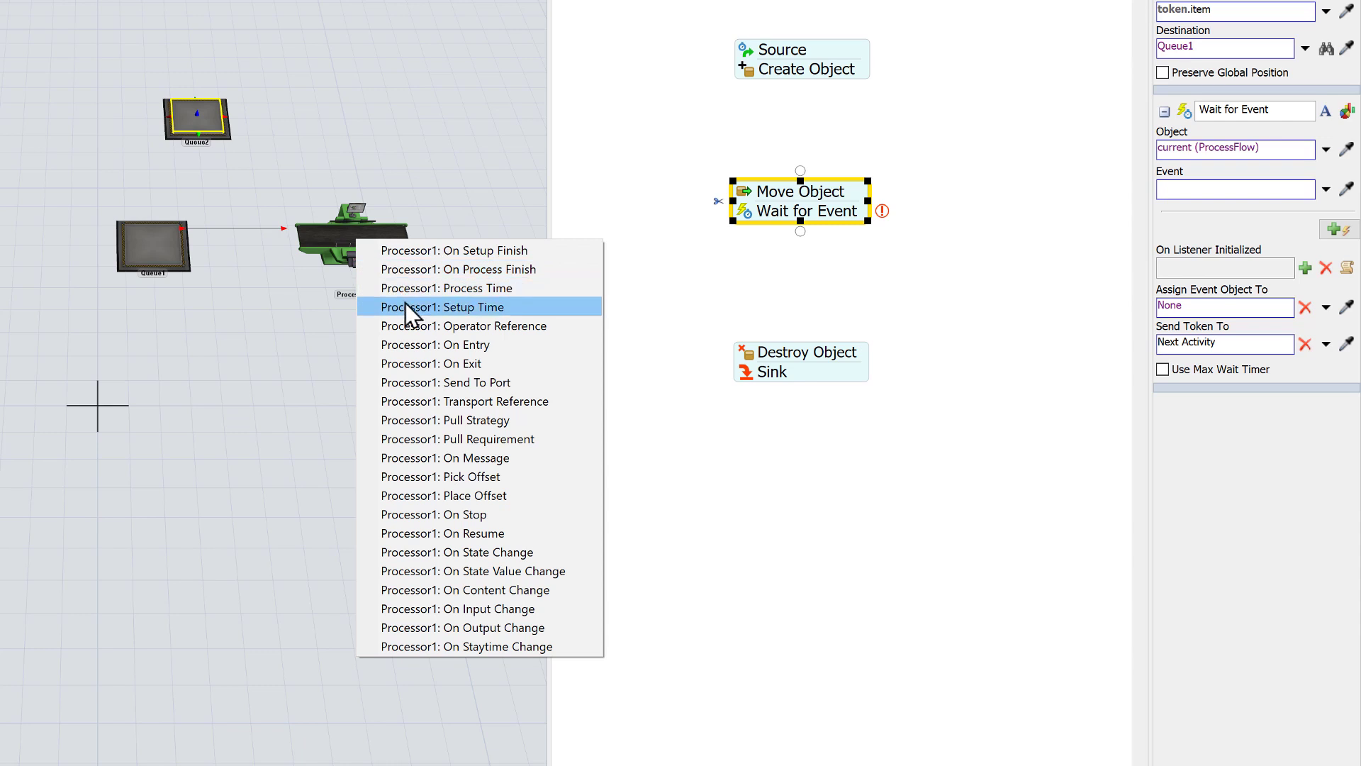
click(415, 381)
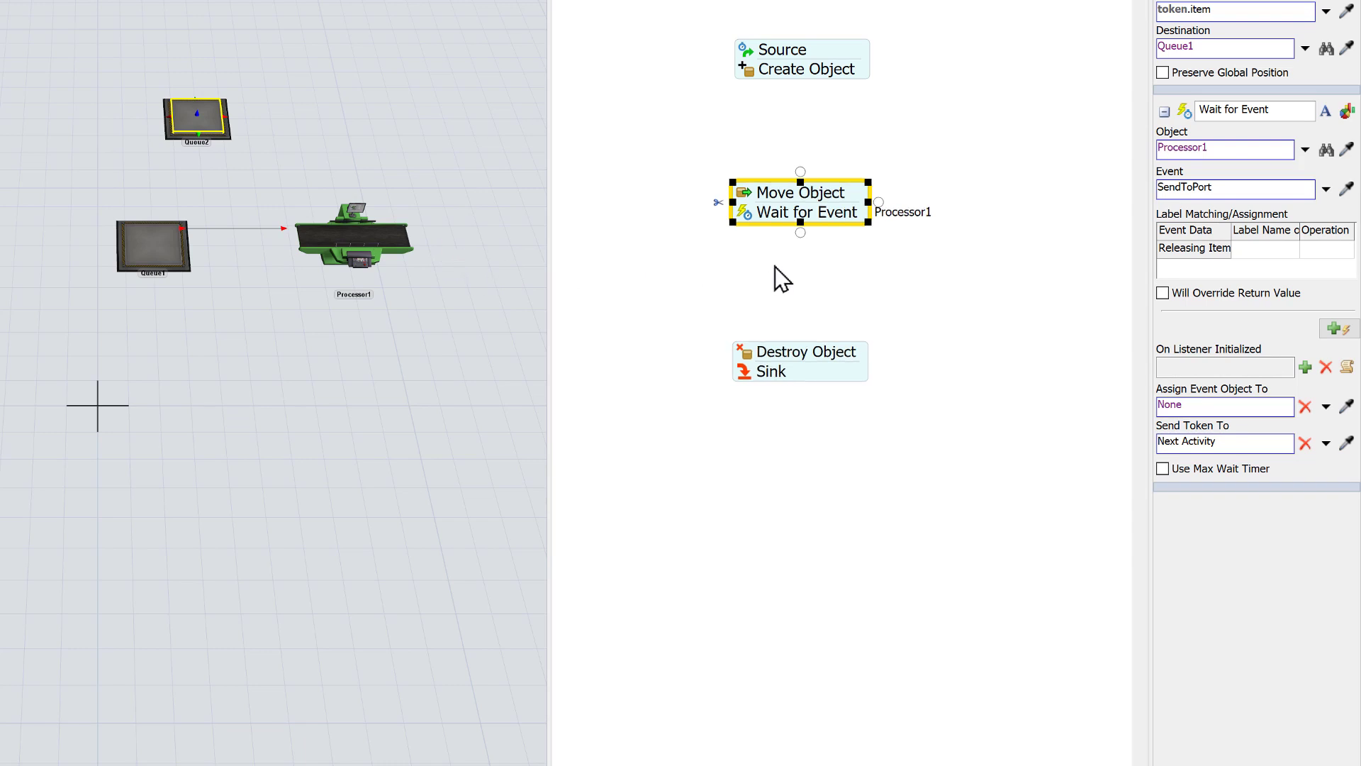
In the Wait for Event activity, assign the Releasing Item to a label named theReleasingItem
double_click(745, 218)
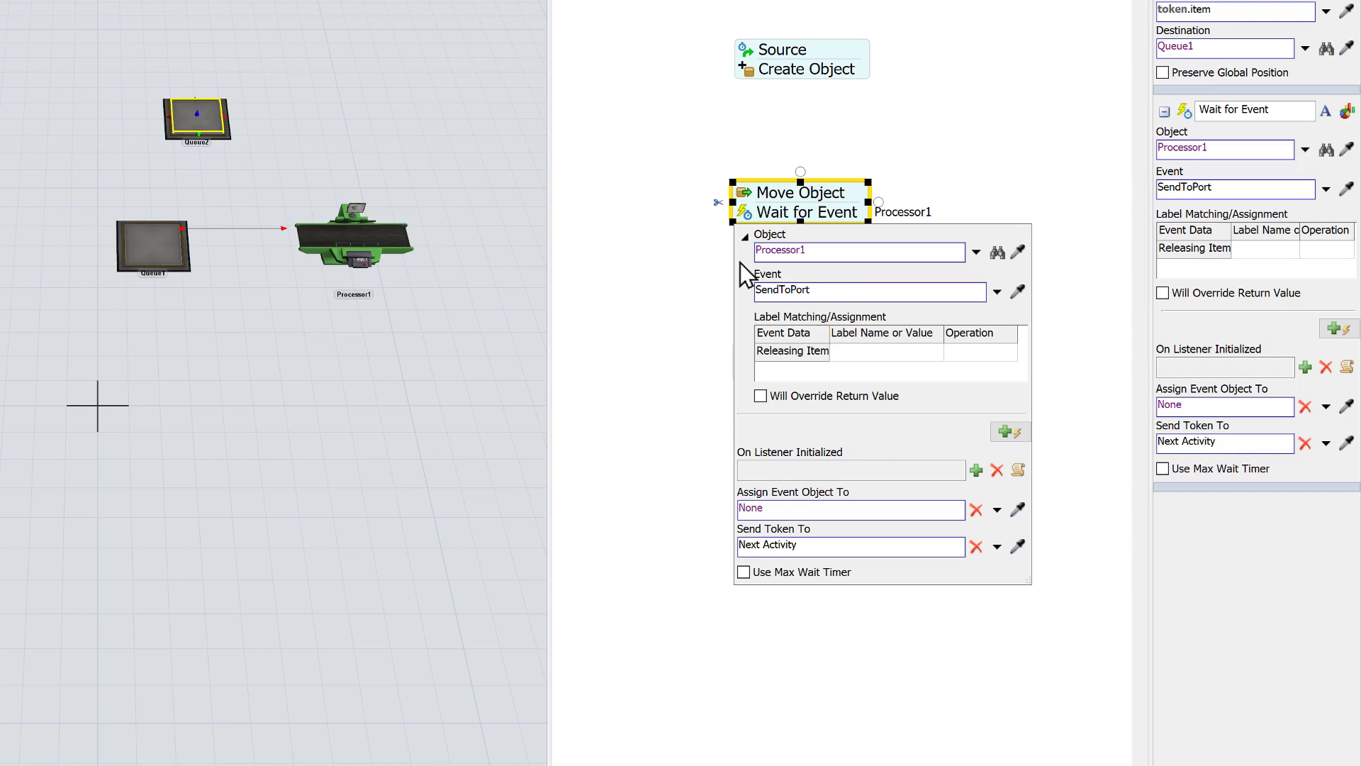
click(837, 249)
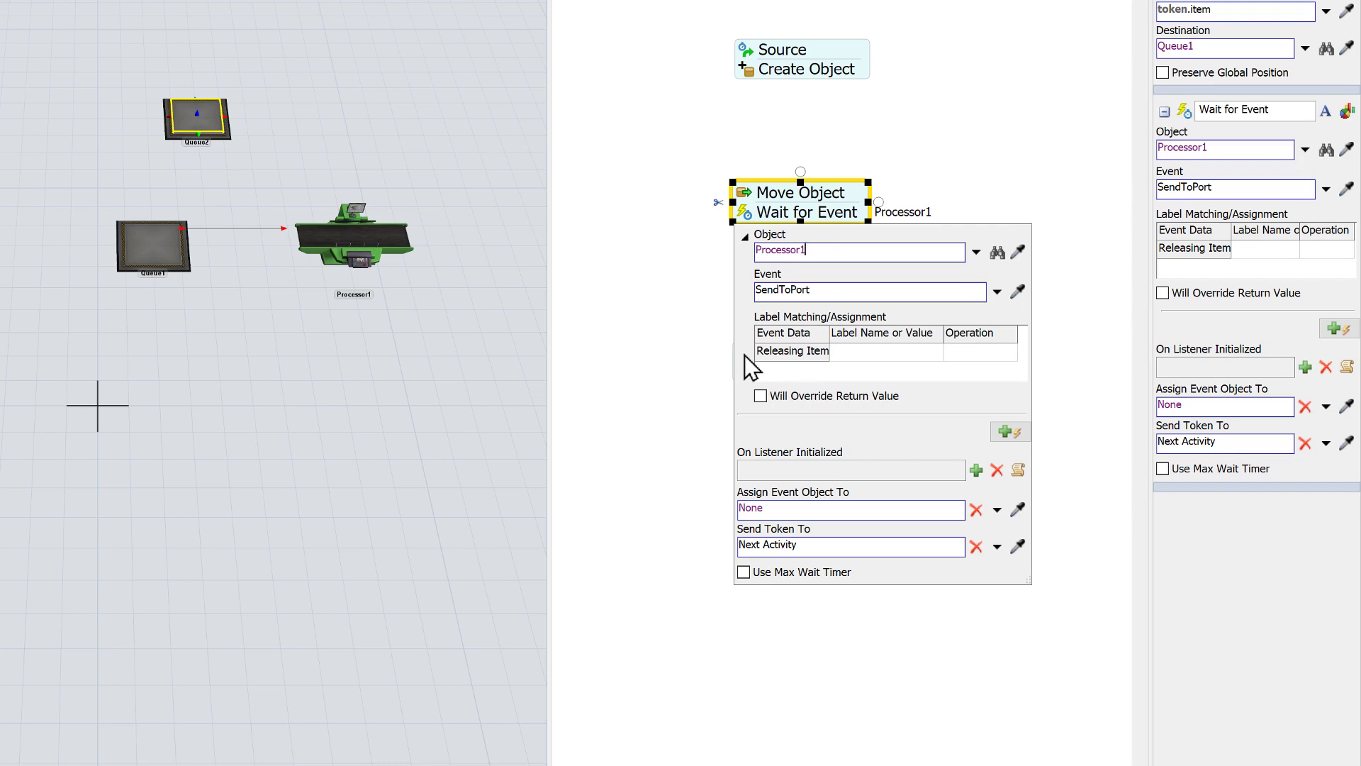
click(988, 351)
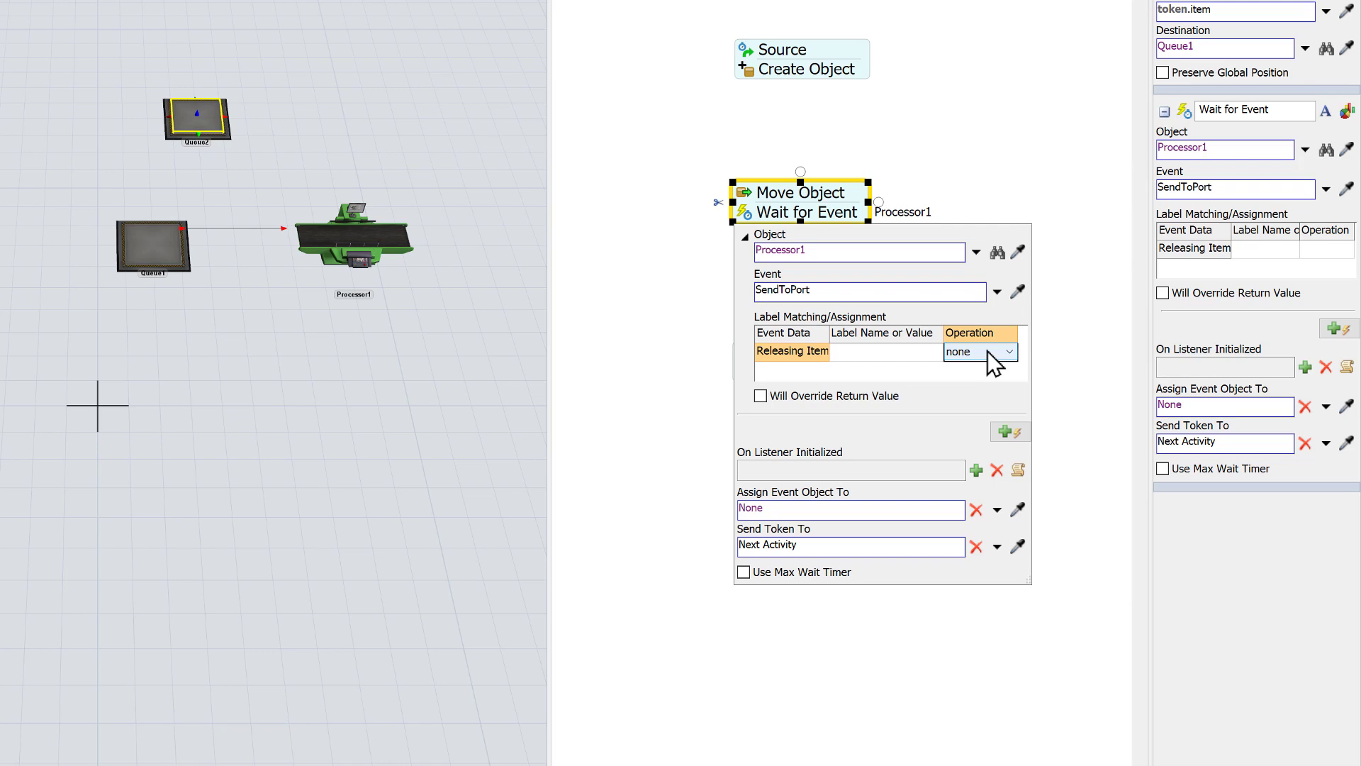
click(988, 351)
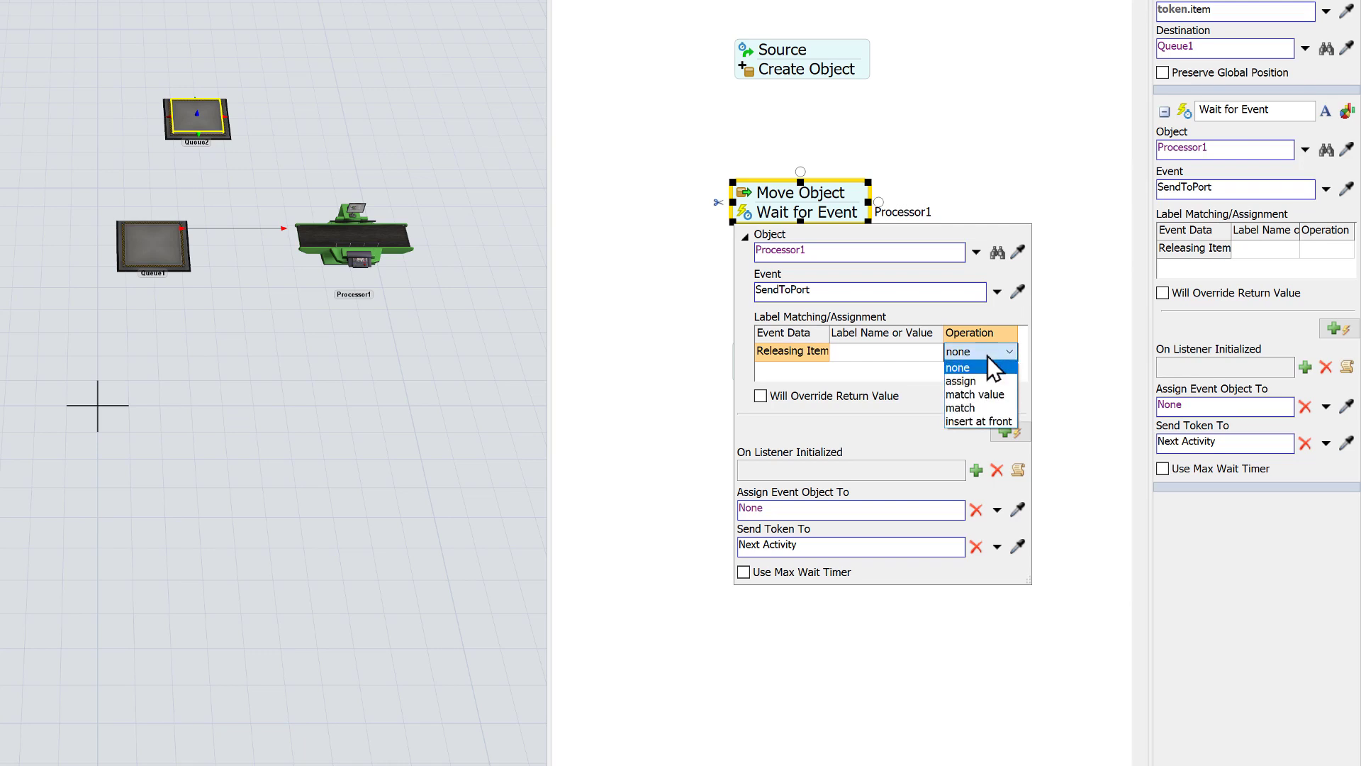
click(990, 381)
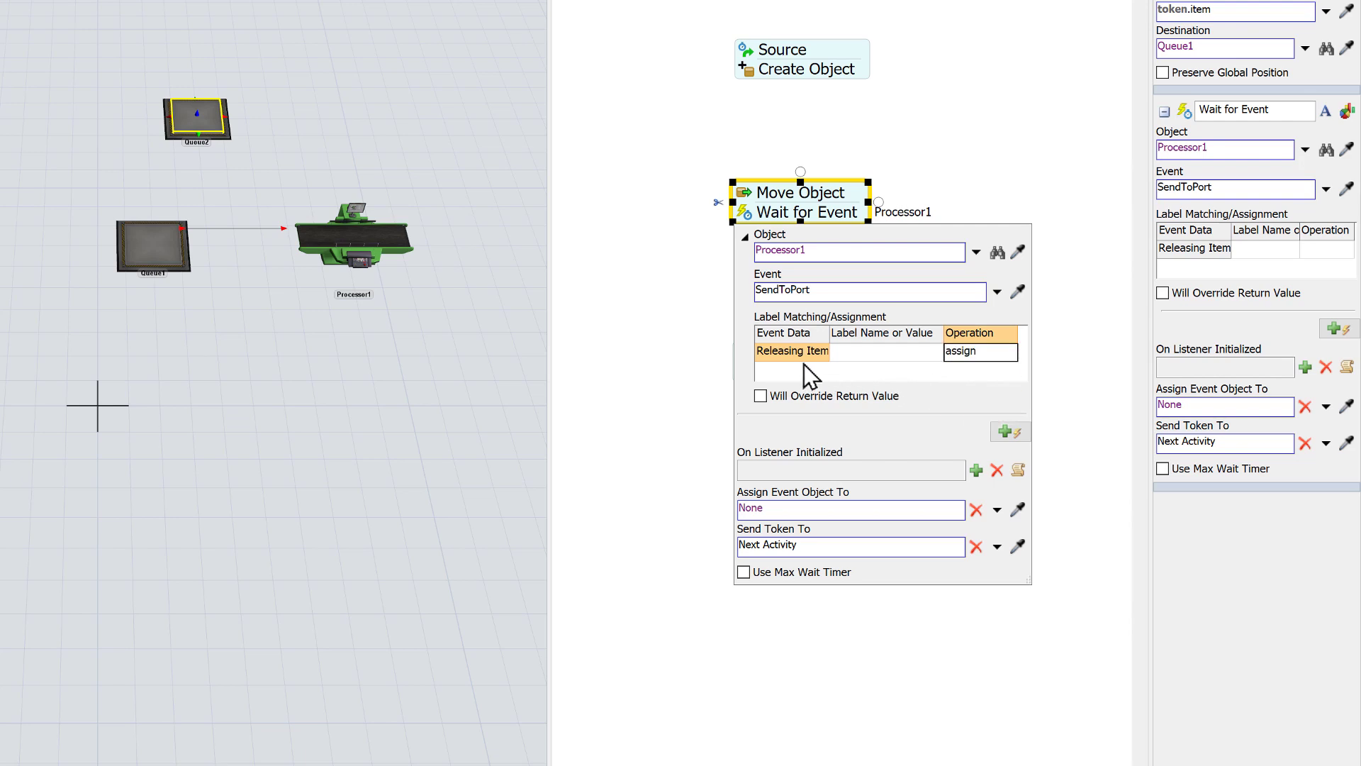
click(893, 354)
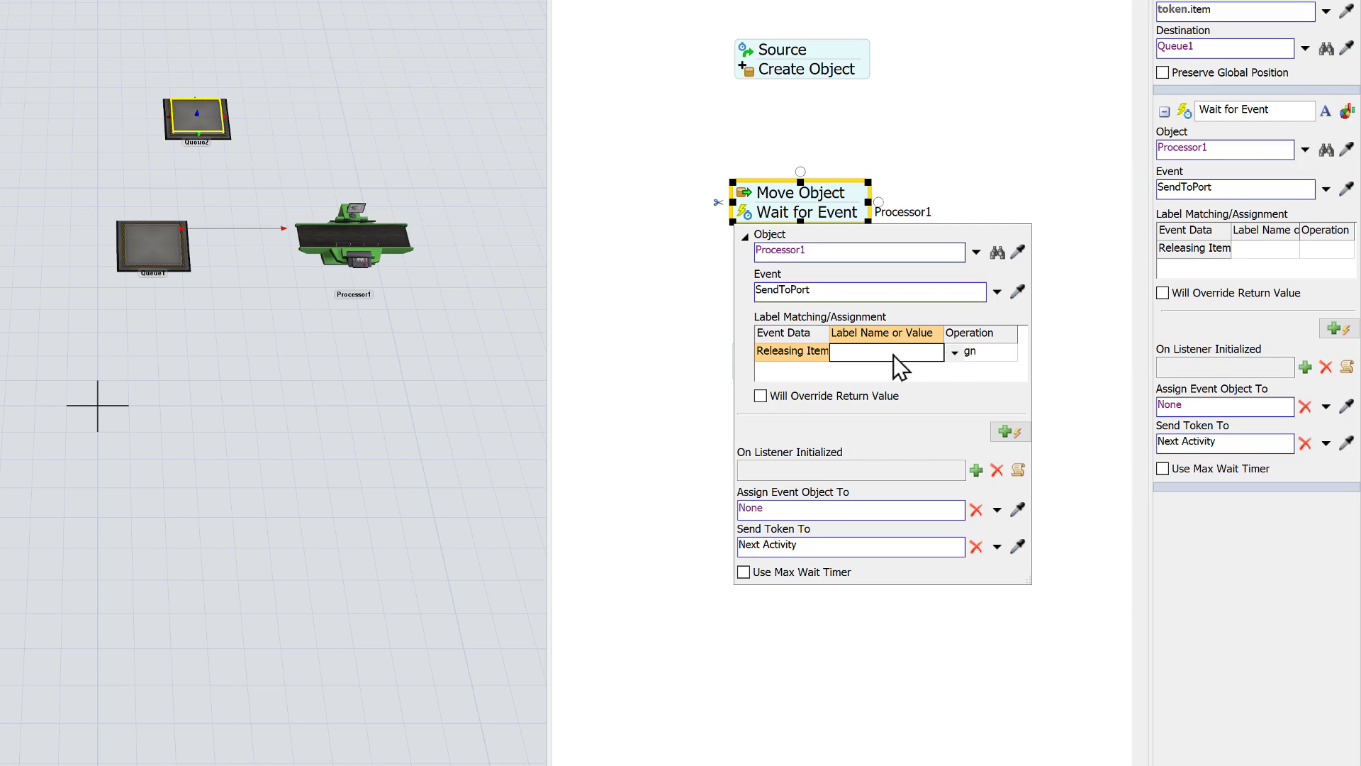
text(theReleasingItem)
key(Return)
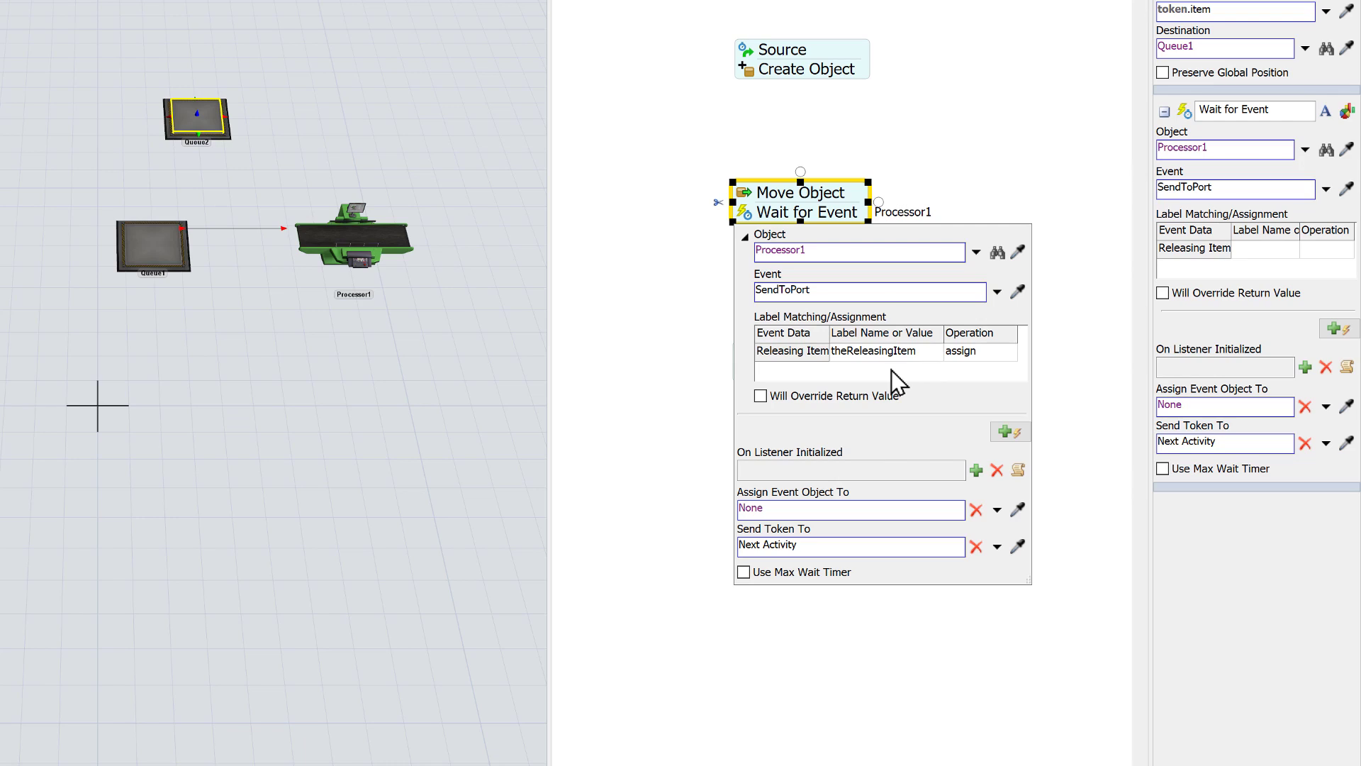
Change the Wait for Event label matching so the Releasing Item uses the match operation with the label item
double_click(929, 354)
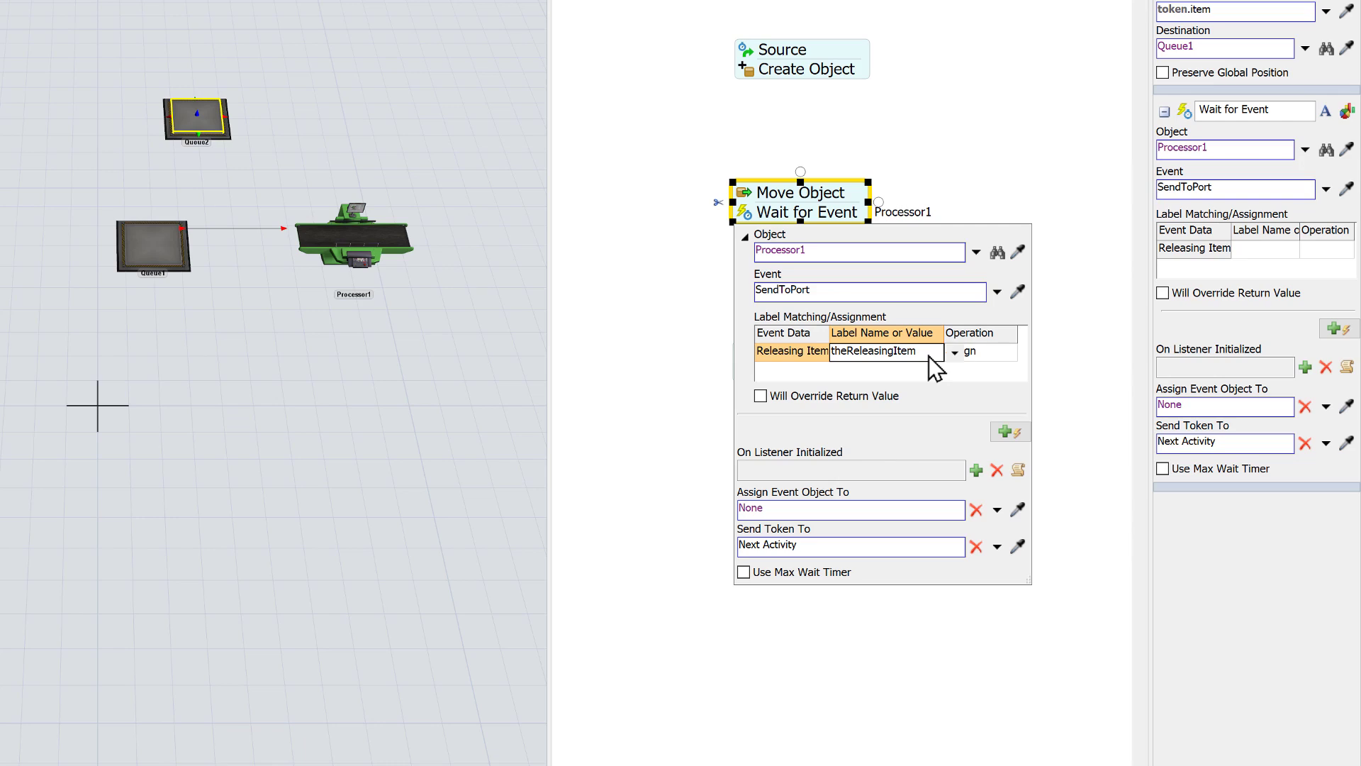
key(ctrl+a)
key(BackSpace)
key(Return)
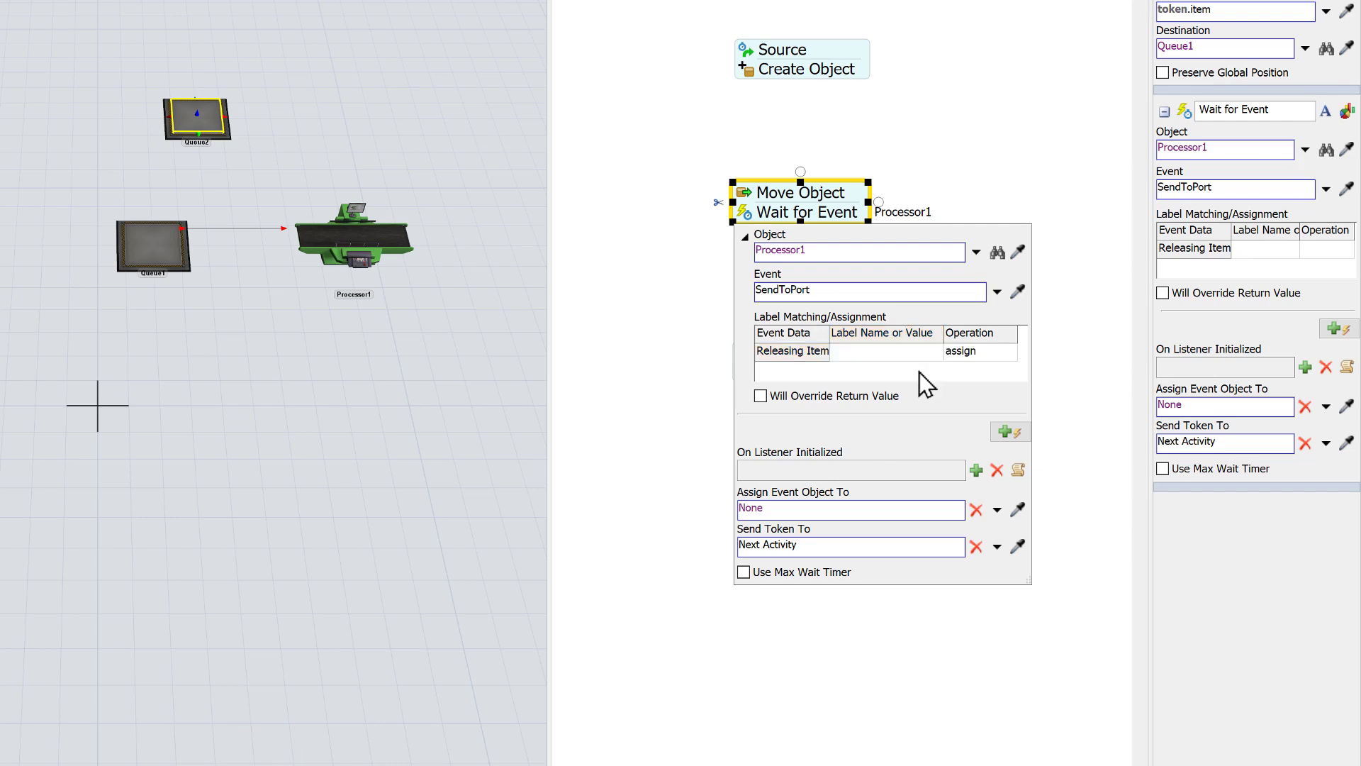
double_click(981, 355)
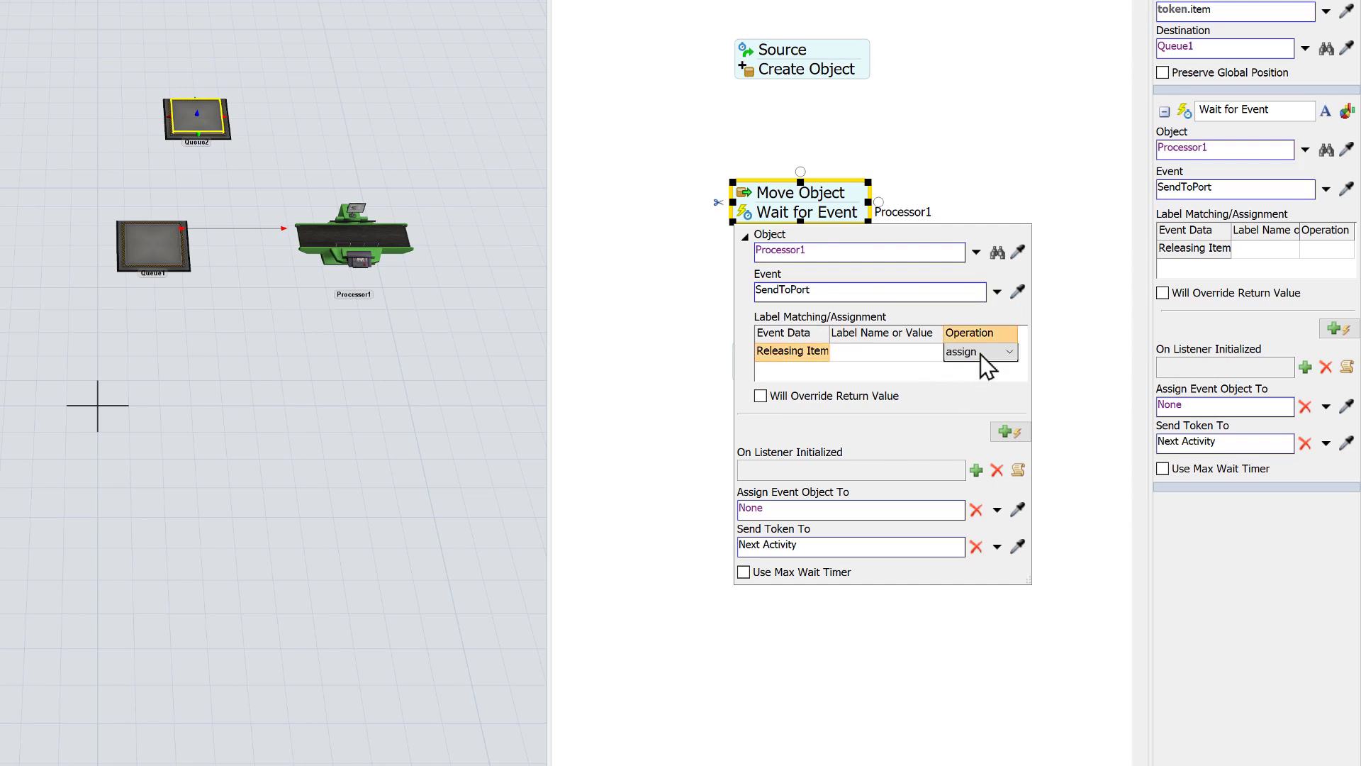
click(981, 355)
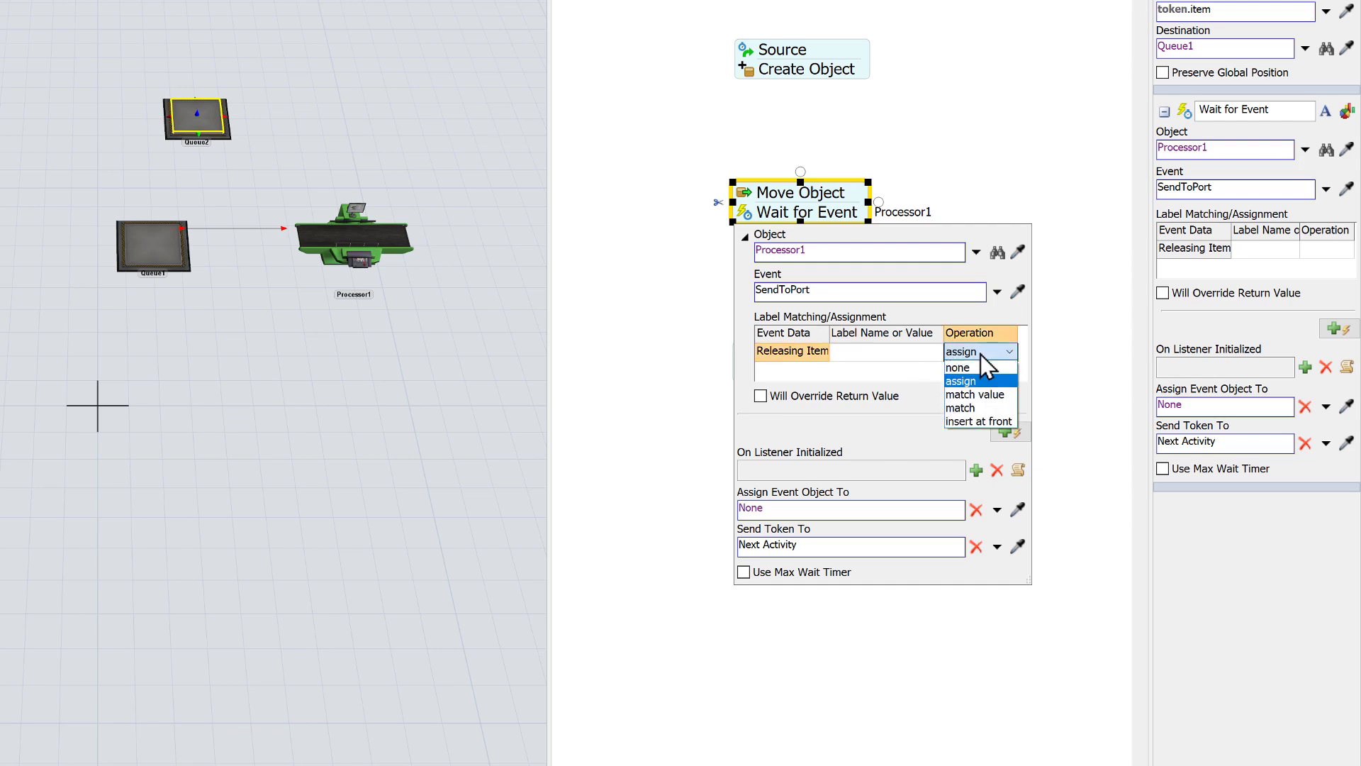
click(974, 409)
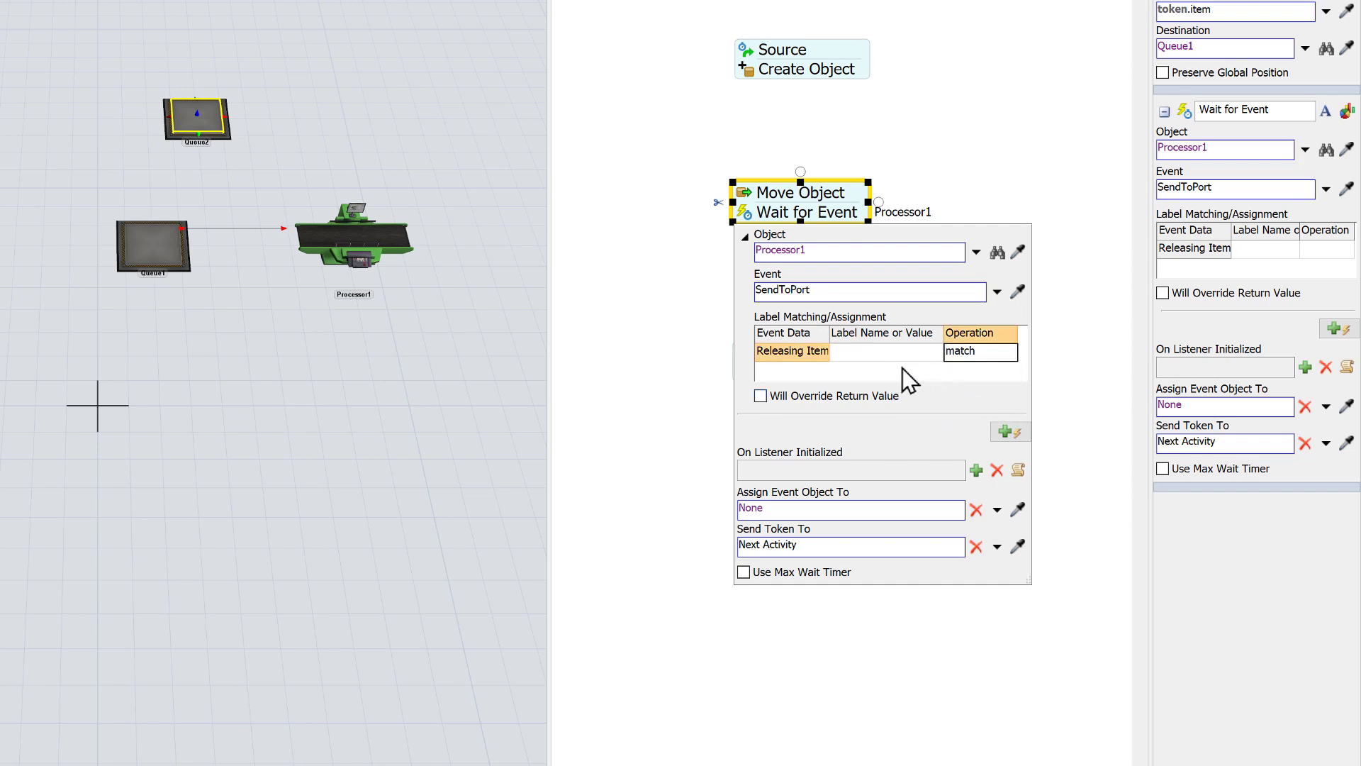
double_click(878, 355)
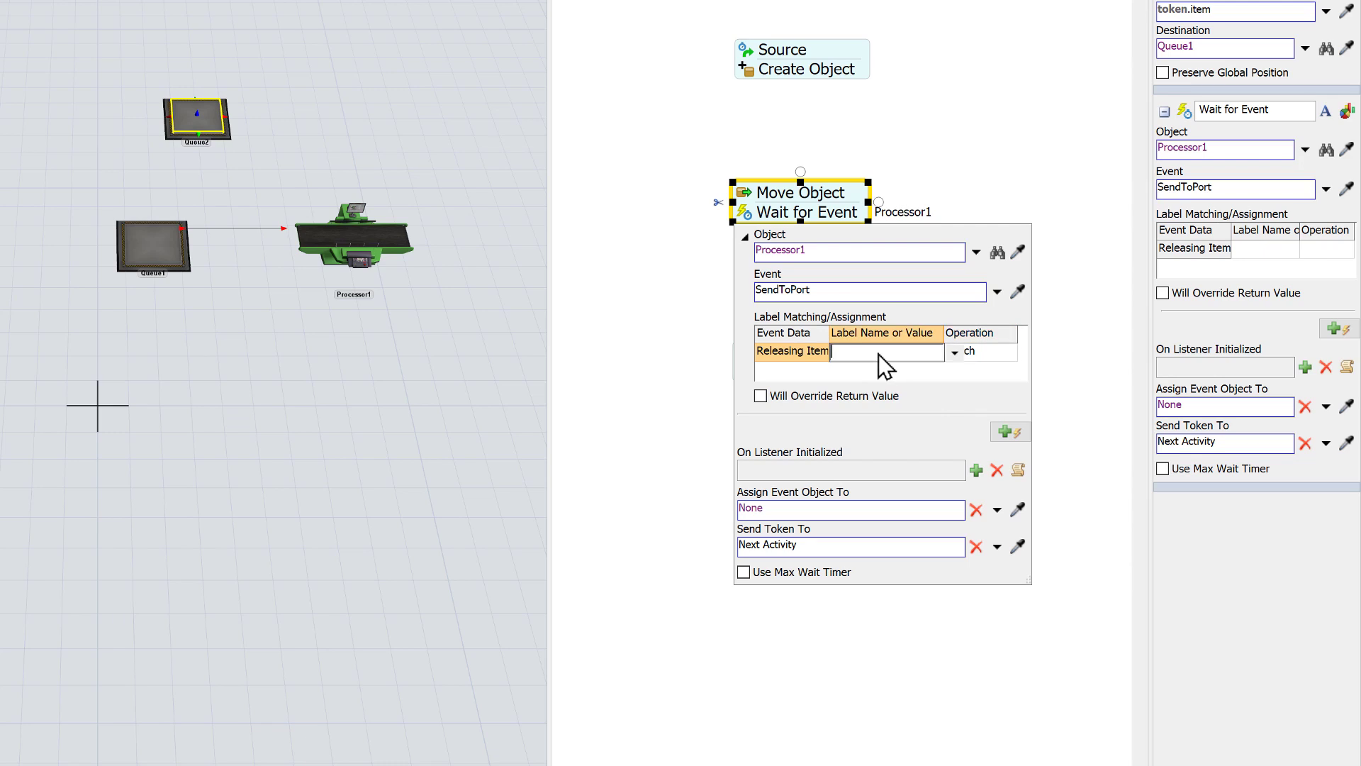
text(item)
key(Return)
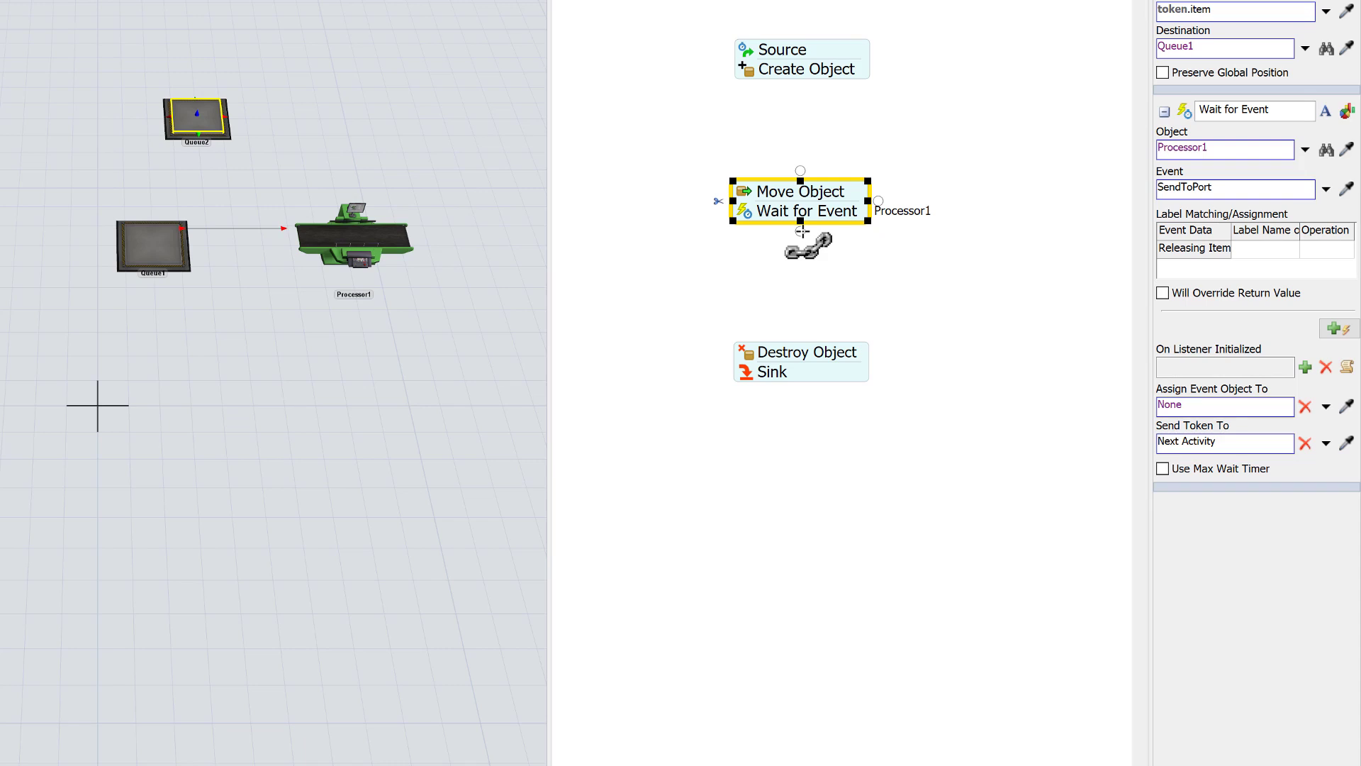
Connect Wait for Event to Destroy Object, and Create Object to Move Object
drag(802, 231, 812, 365)
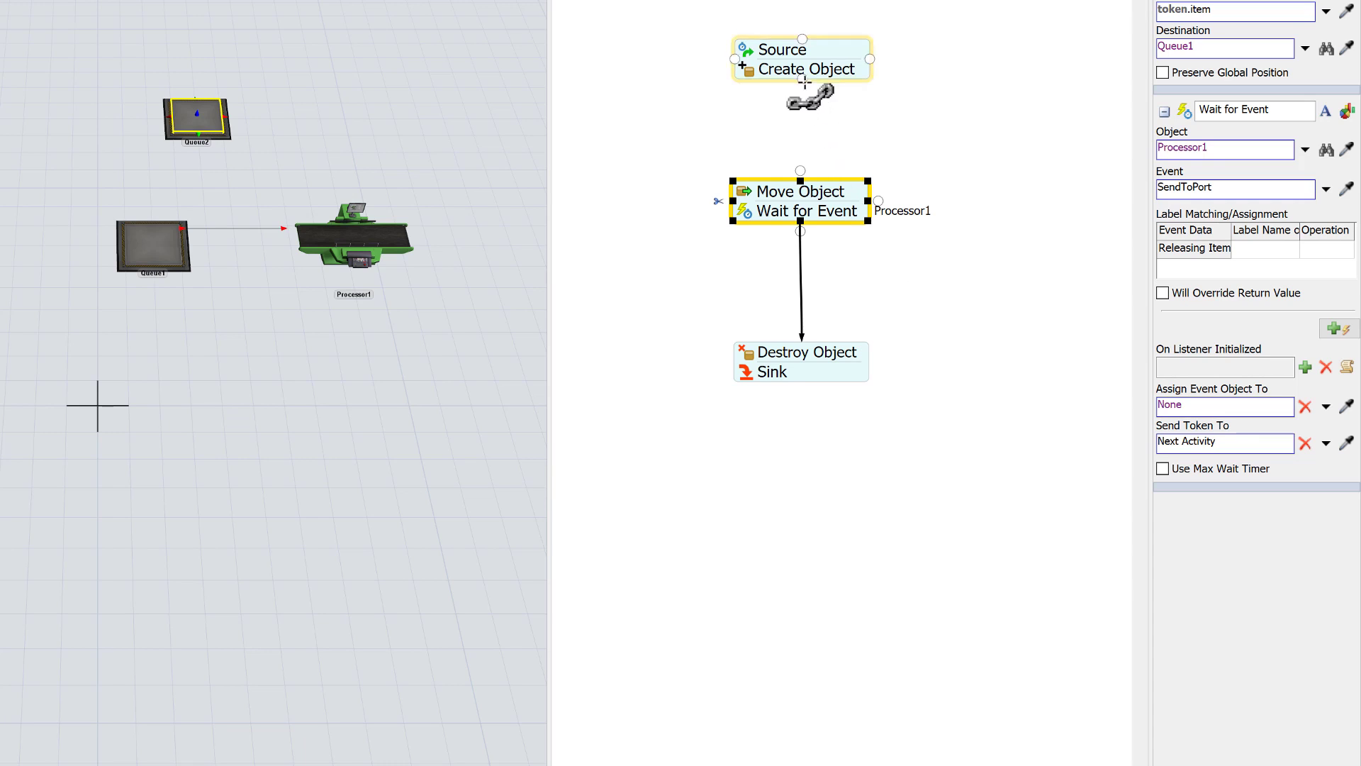
drag(803, 84, 805, 183)
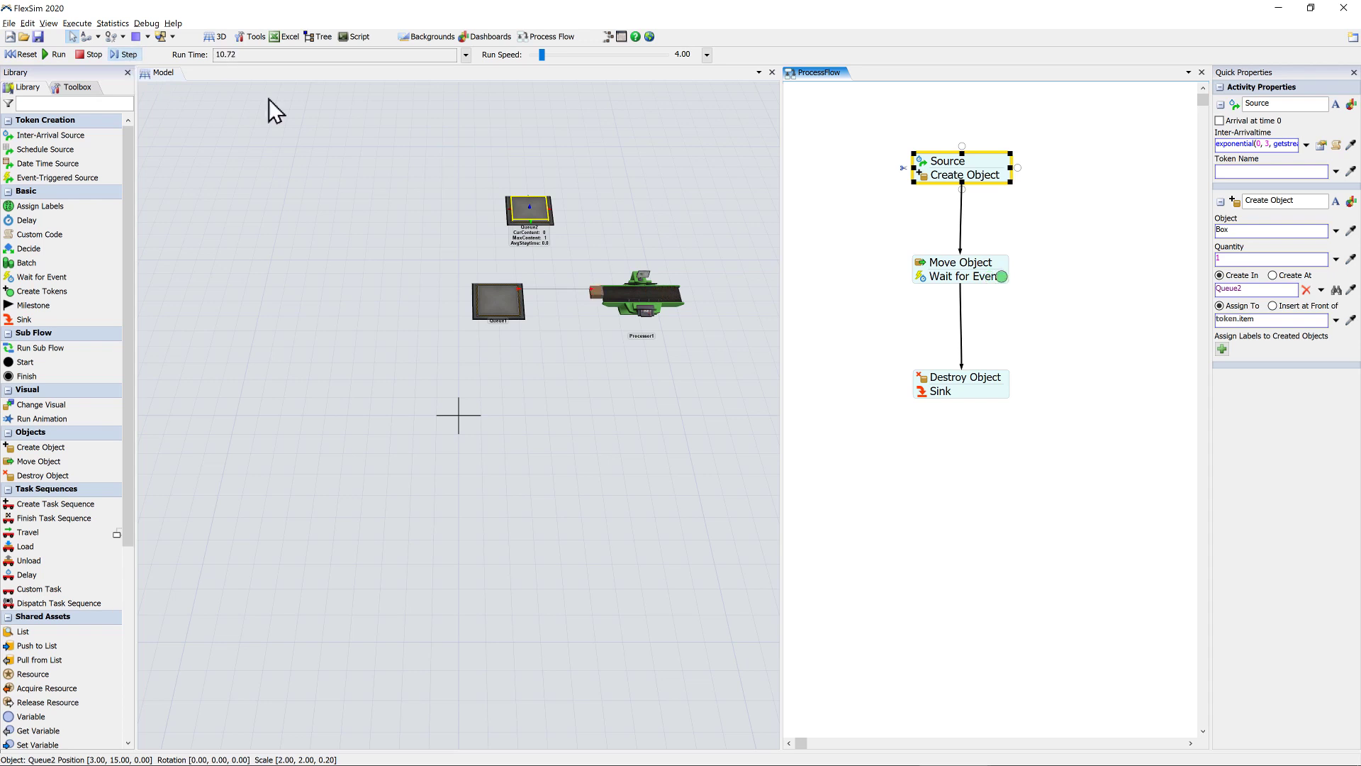
Inspect Queue2's statistics during the simulation run, and stop the run
click(536, 211)
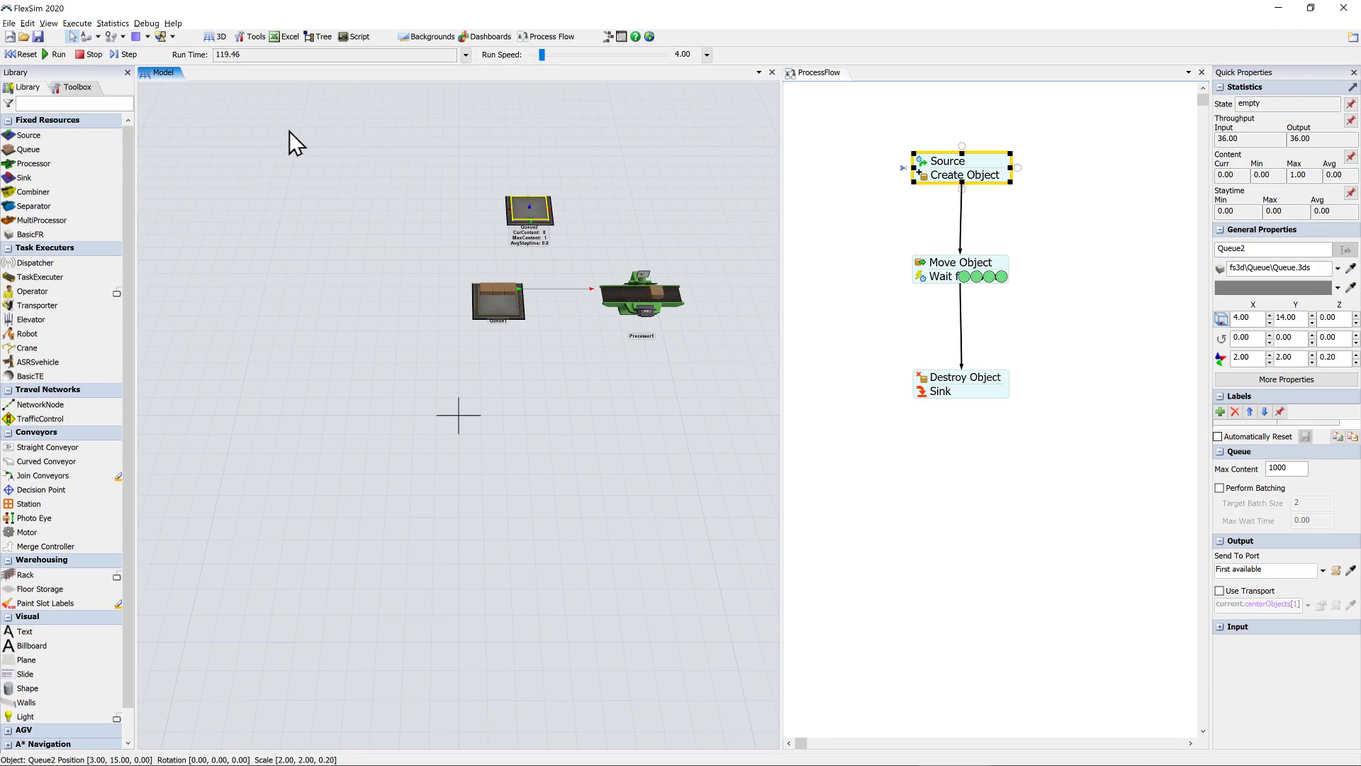
click(92, 57)
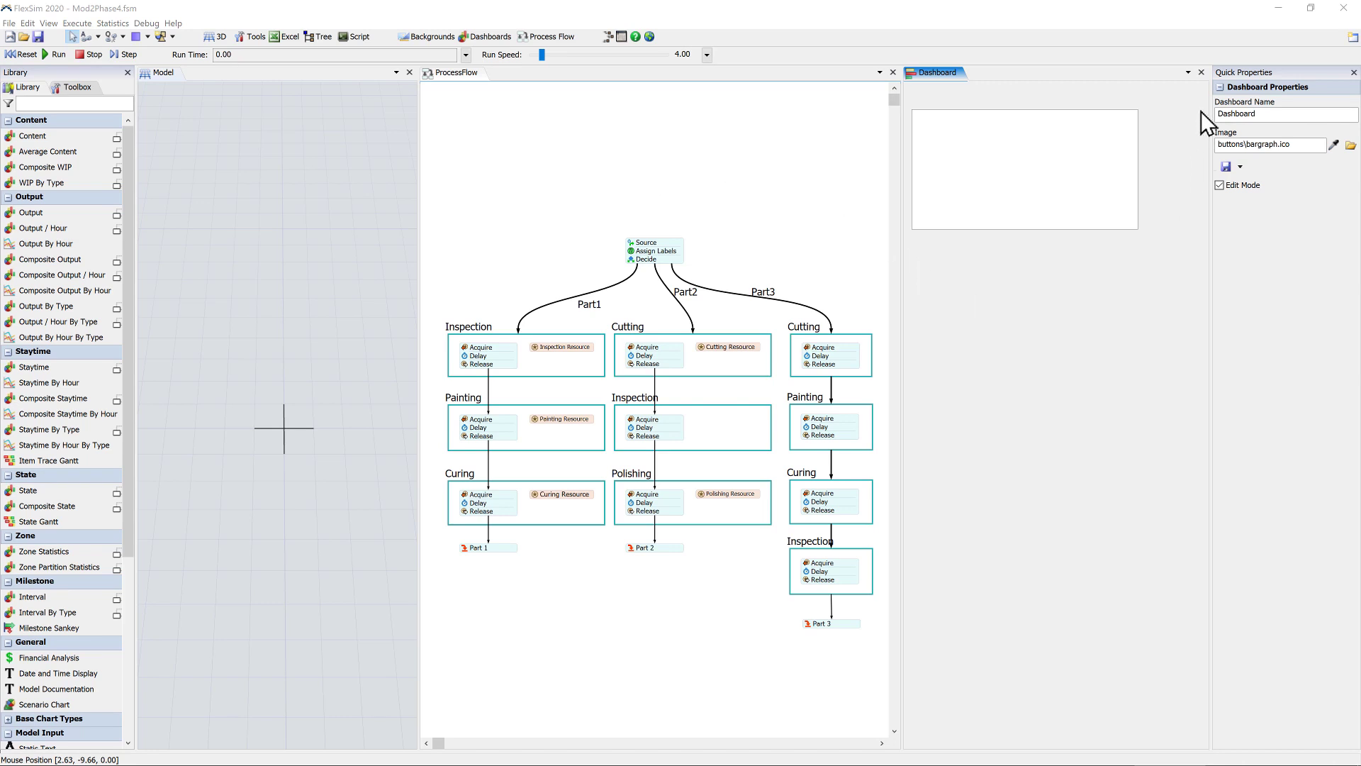
In the Mod2Phase4 model, close the Dashboard and widen the 3D view, keeping the whole process flow in view
click(1202, 74)
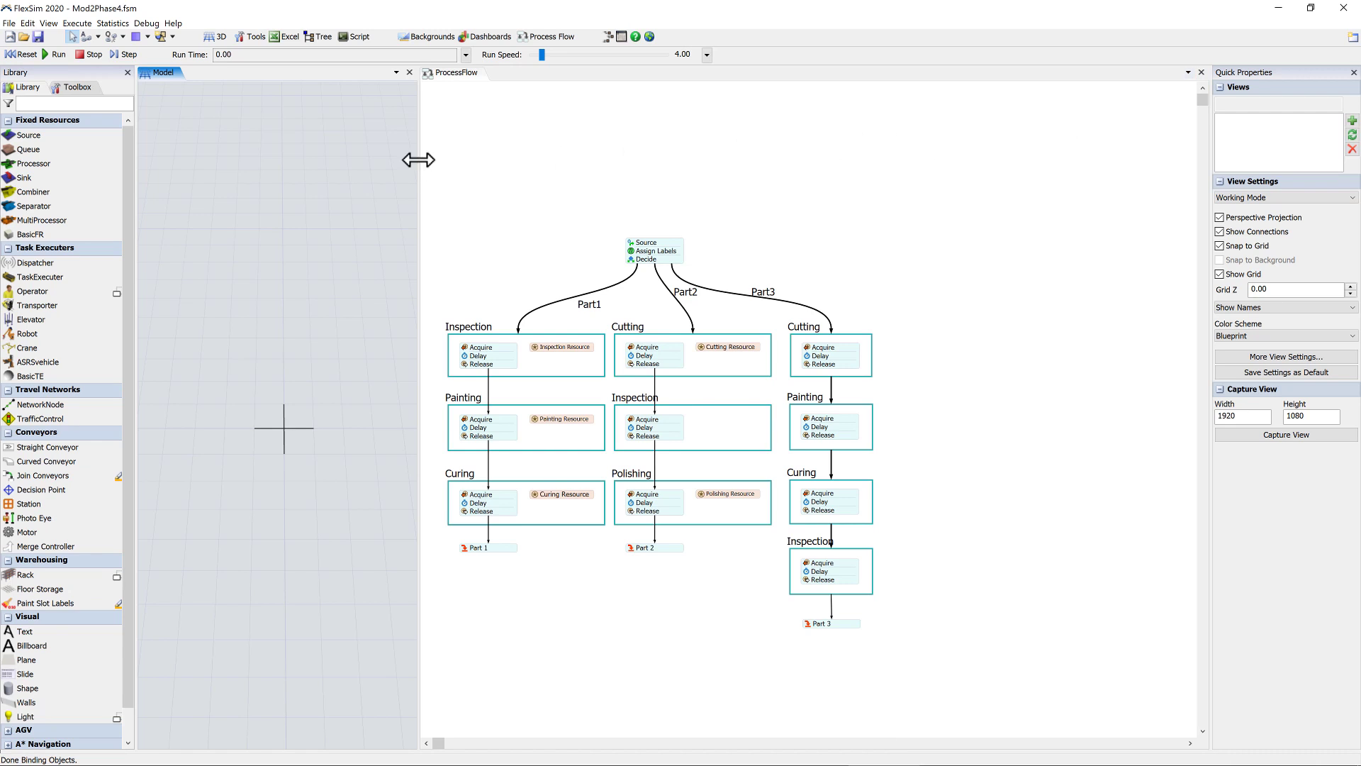
drag(431, 161, 611, 170)
drag(762, 191, 763, 190)
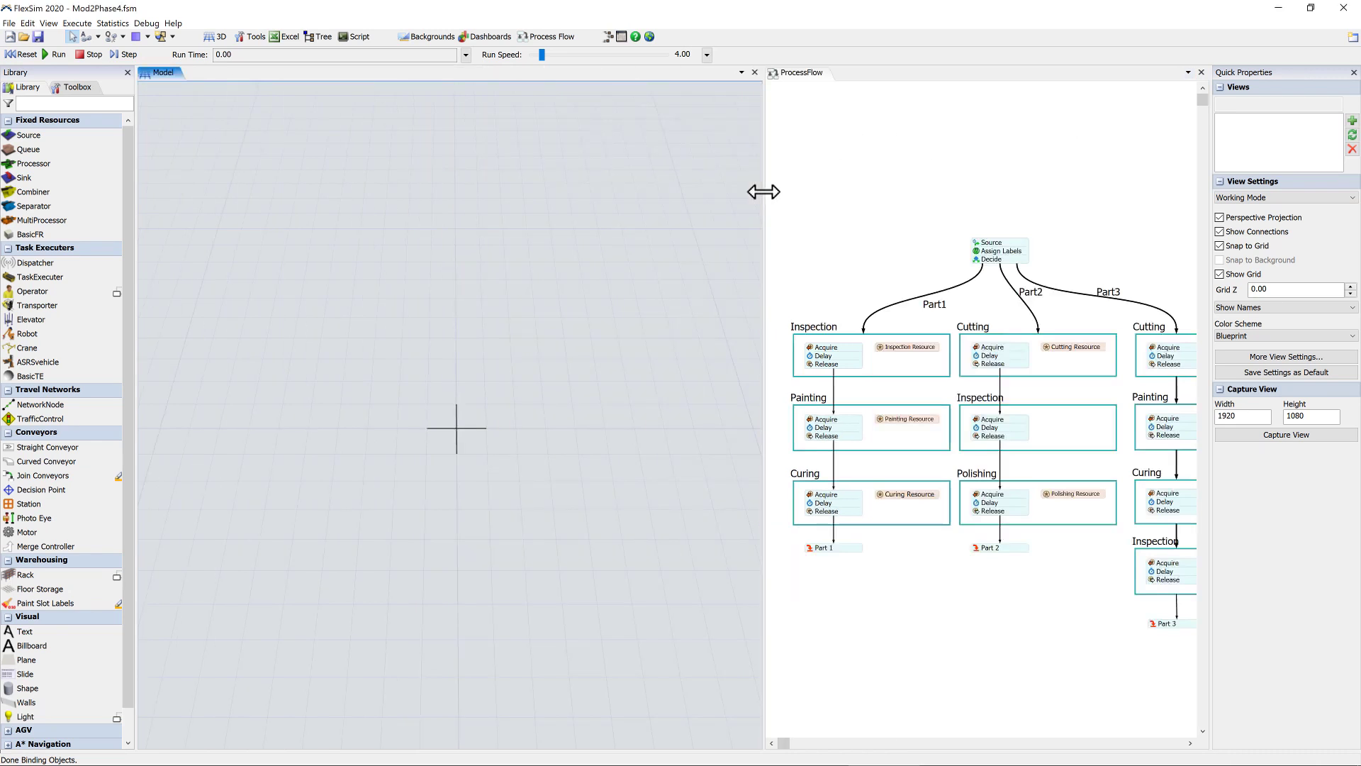
drag(887, 194, 866, 180)
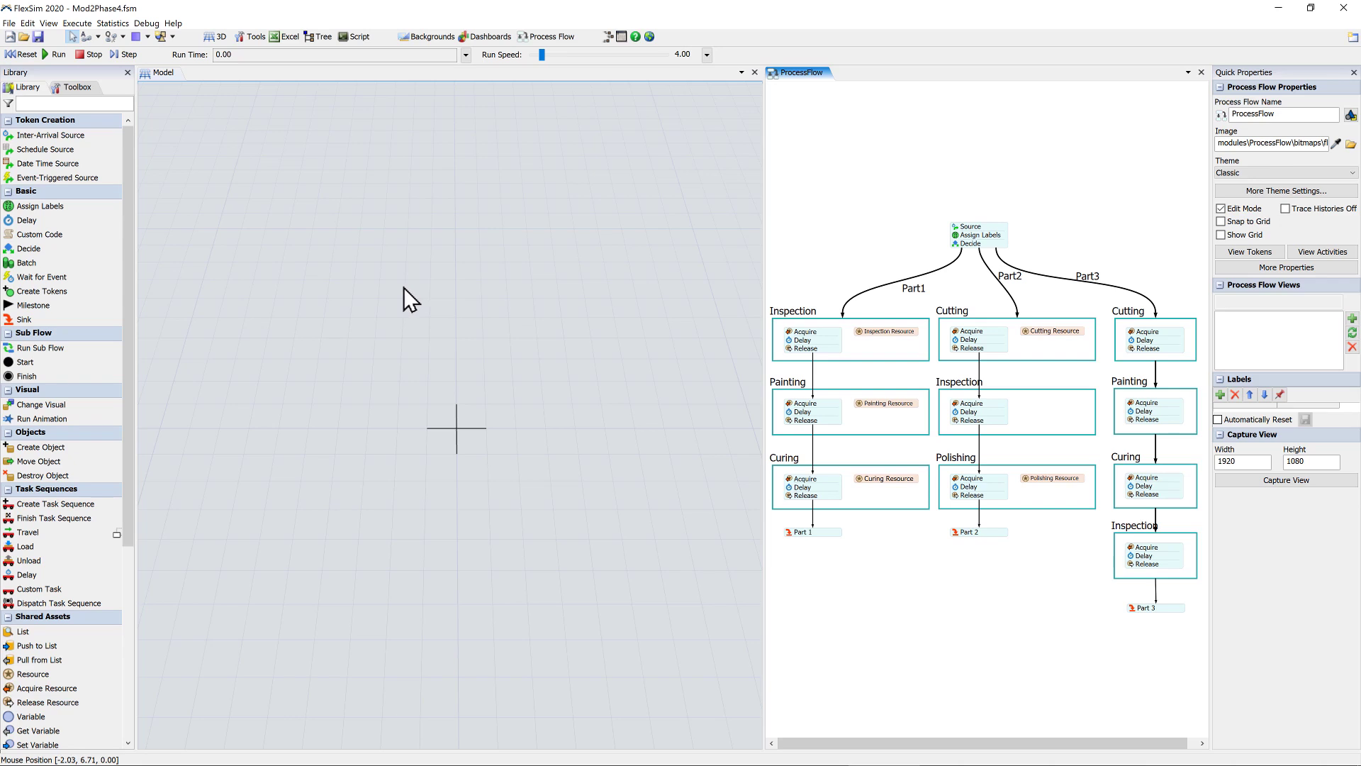
Place three queues in one column in the 3D model at X 1, with Y about 9, 4 and -2
click(382, 292)
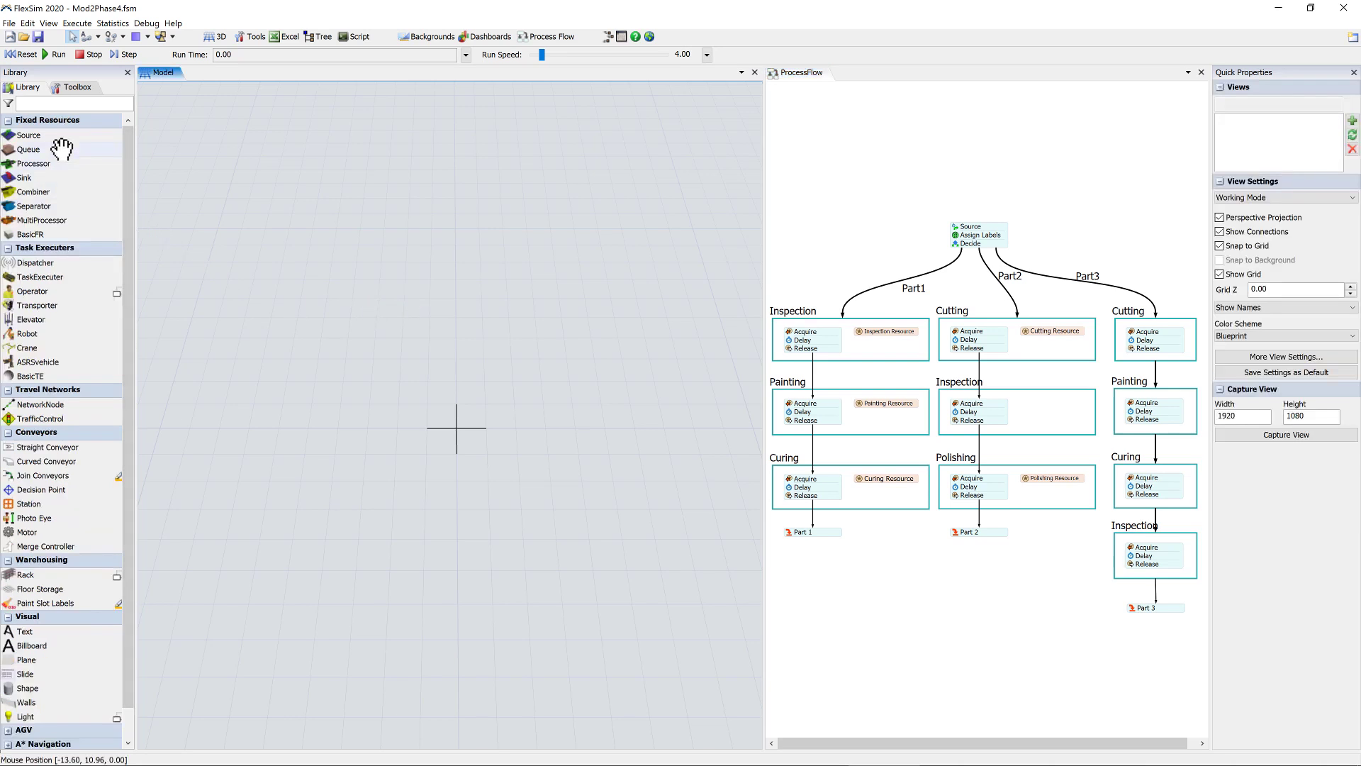
drag(62, 148, 465, 236)
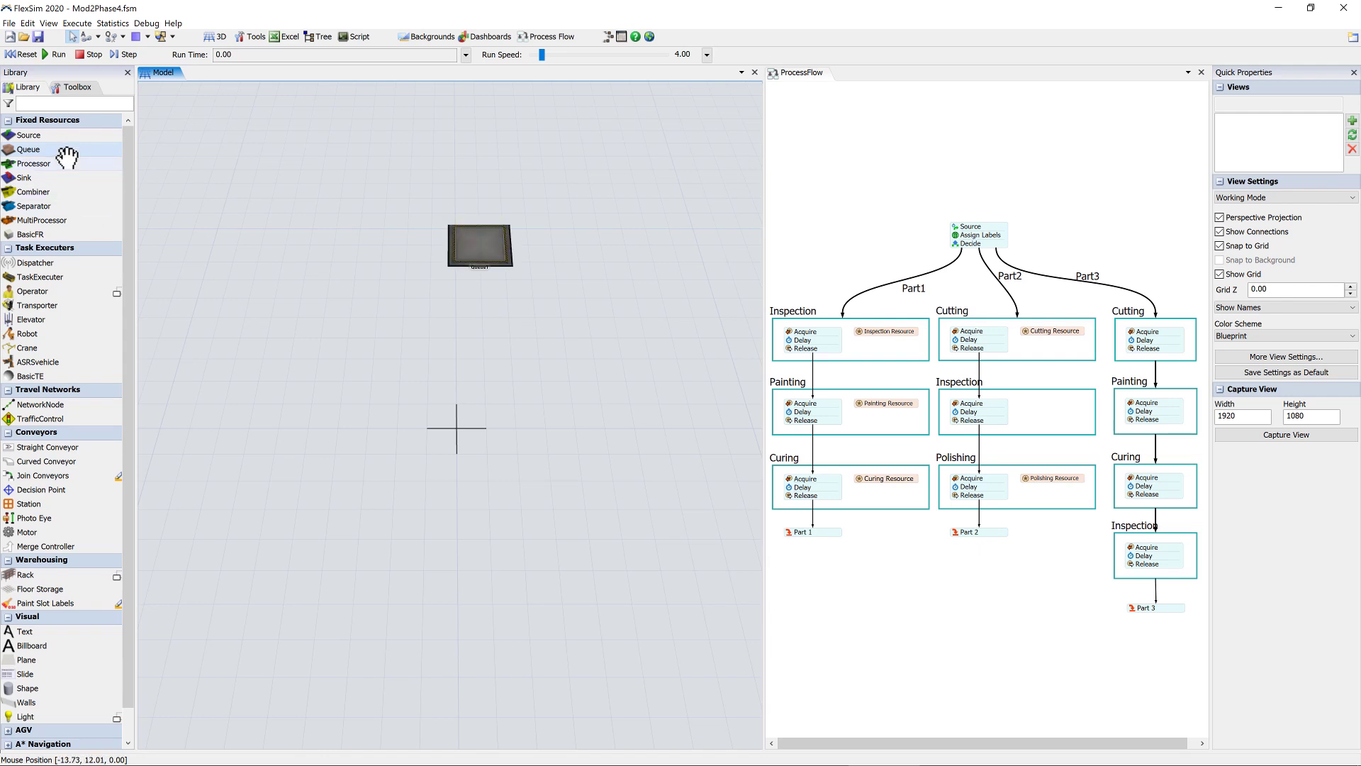
drag(79, 142, 453, 326)
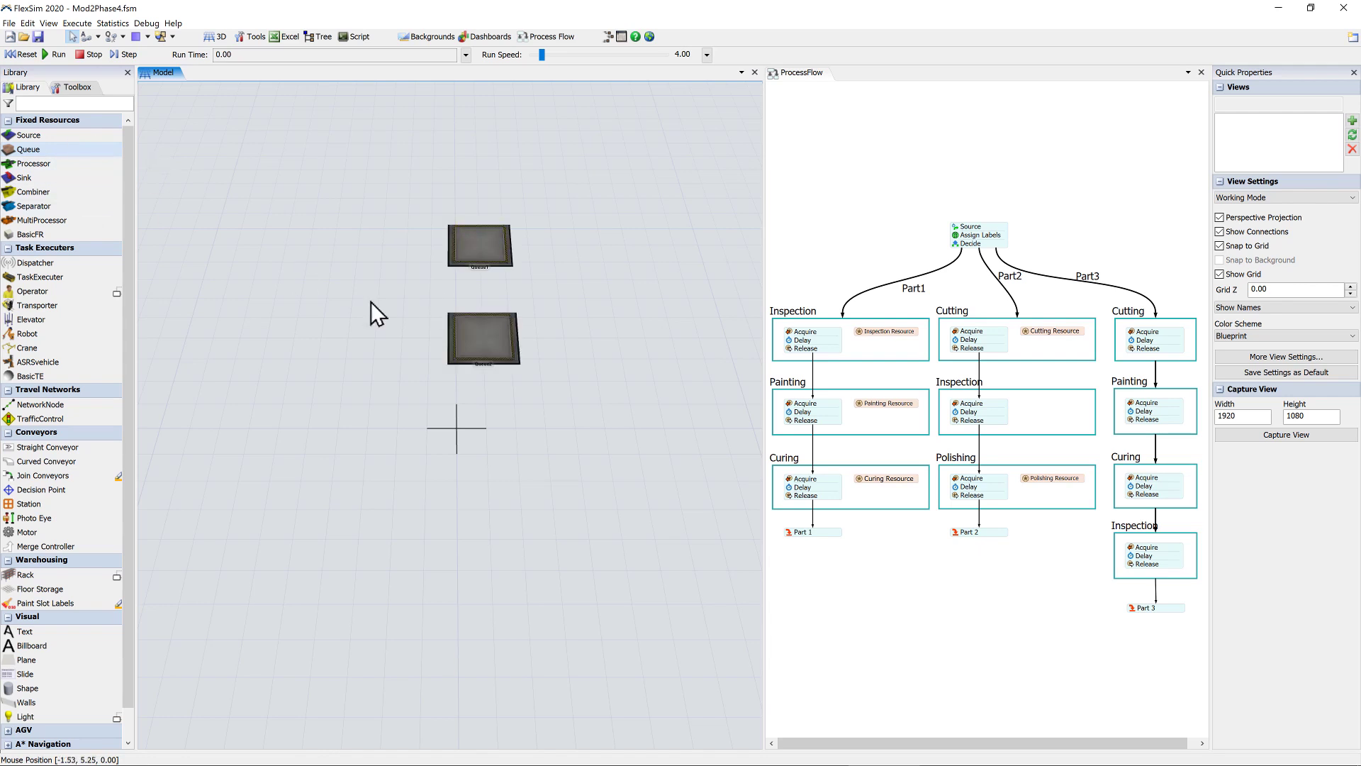
drag(78, 147, 456, 450)
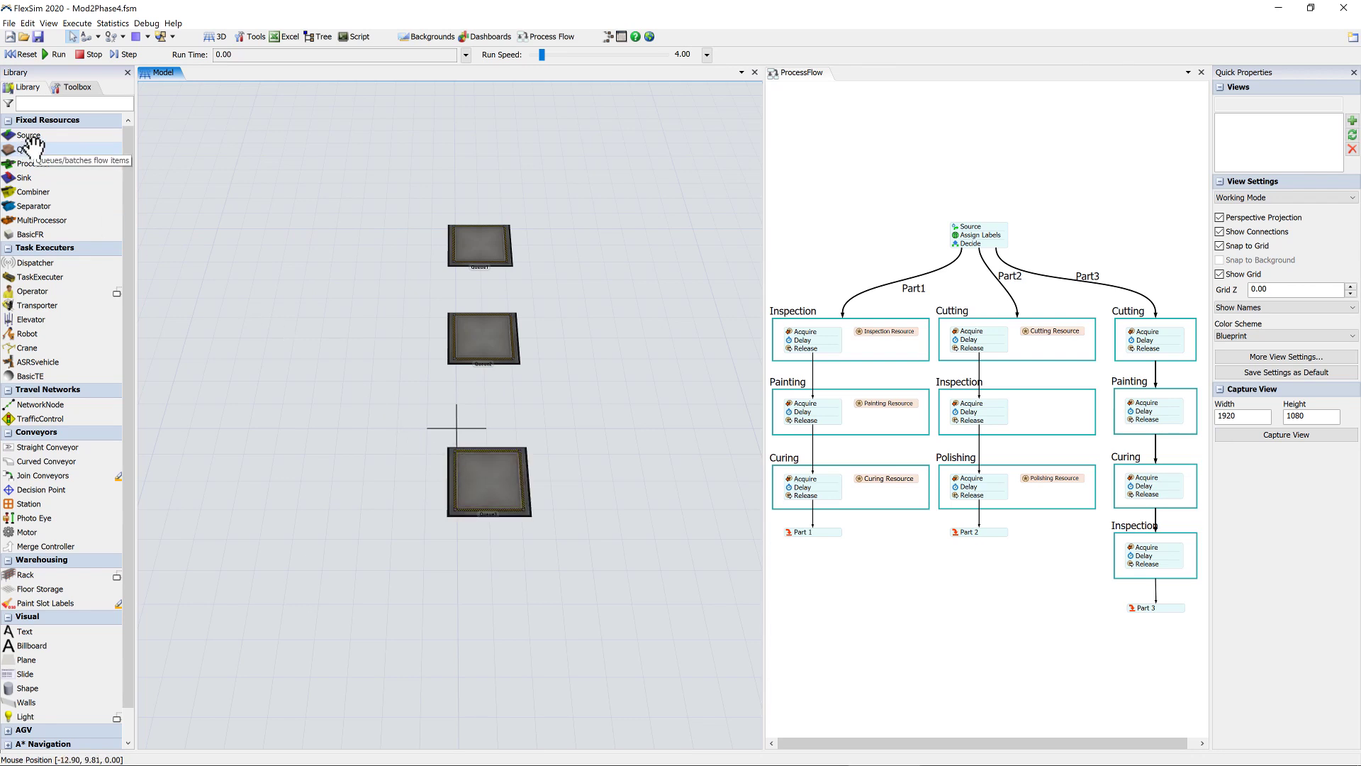
Add three more queues beside the column in the 3D model, at about X 7, Y 1; X 7, Y -5; and X 12, Y -2
drag(32, 148, 610, 373)
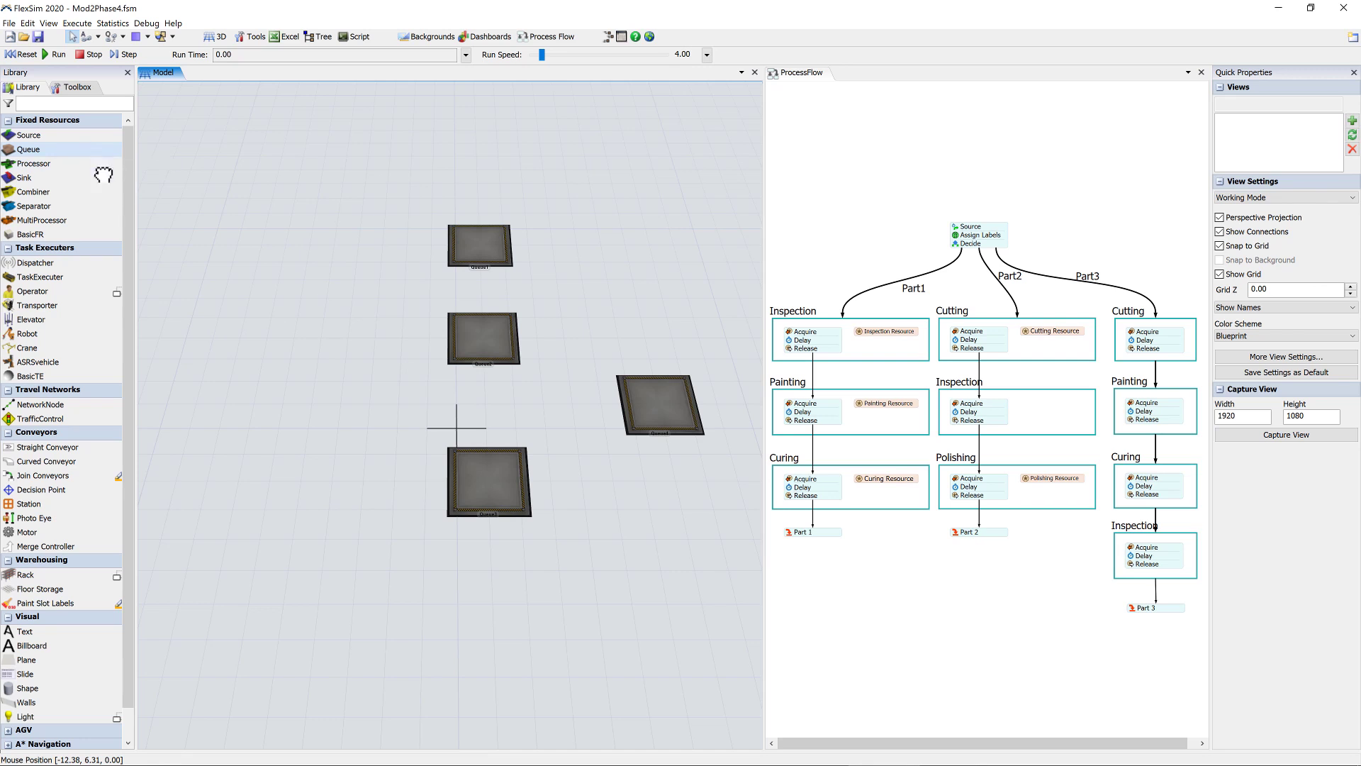
drag(628, 573, 631, 540)
drag(514, 601, 422, 603)
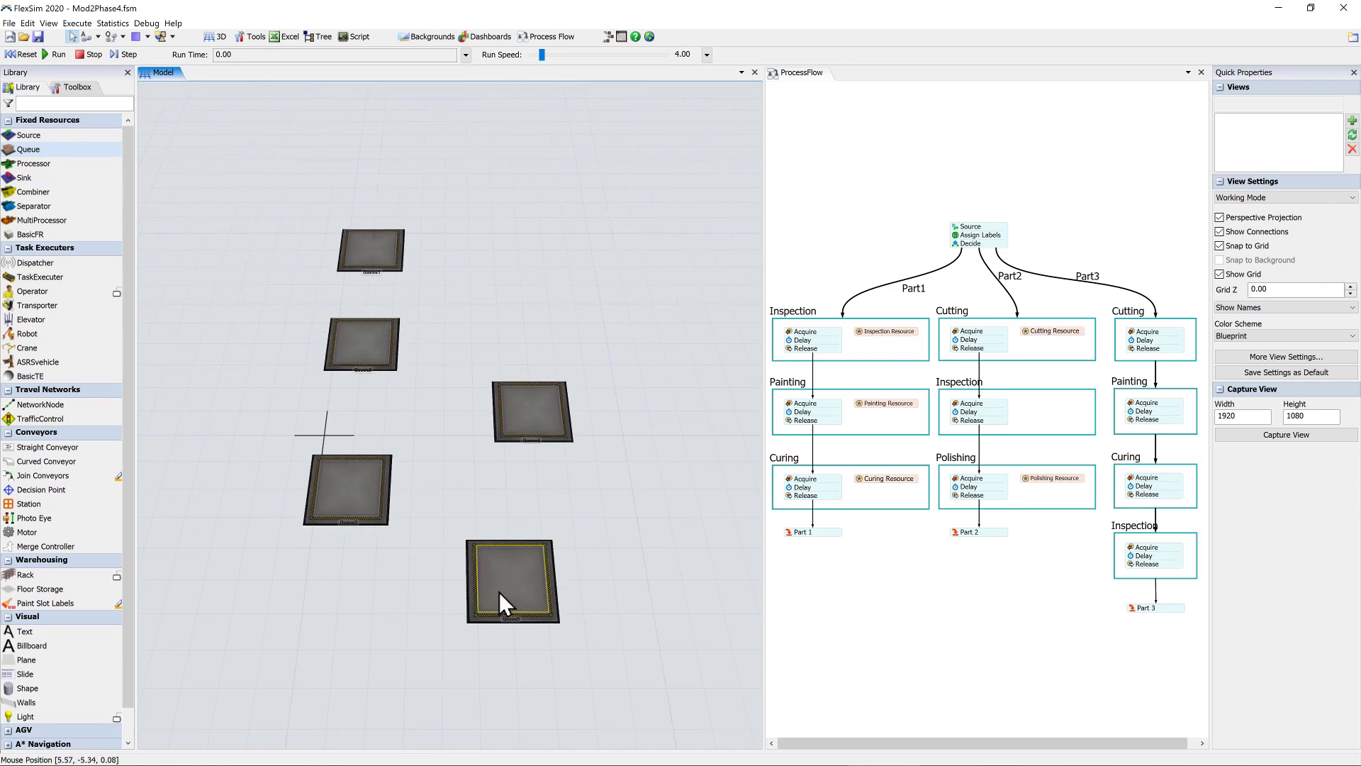
click(522, 598)
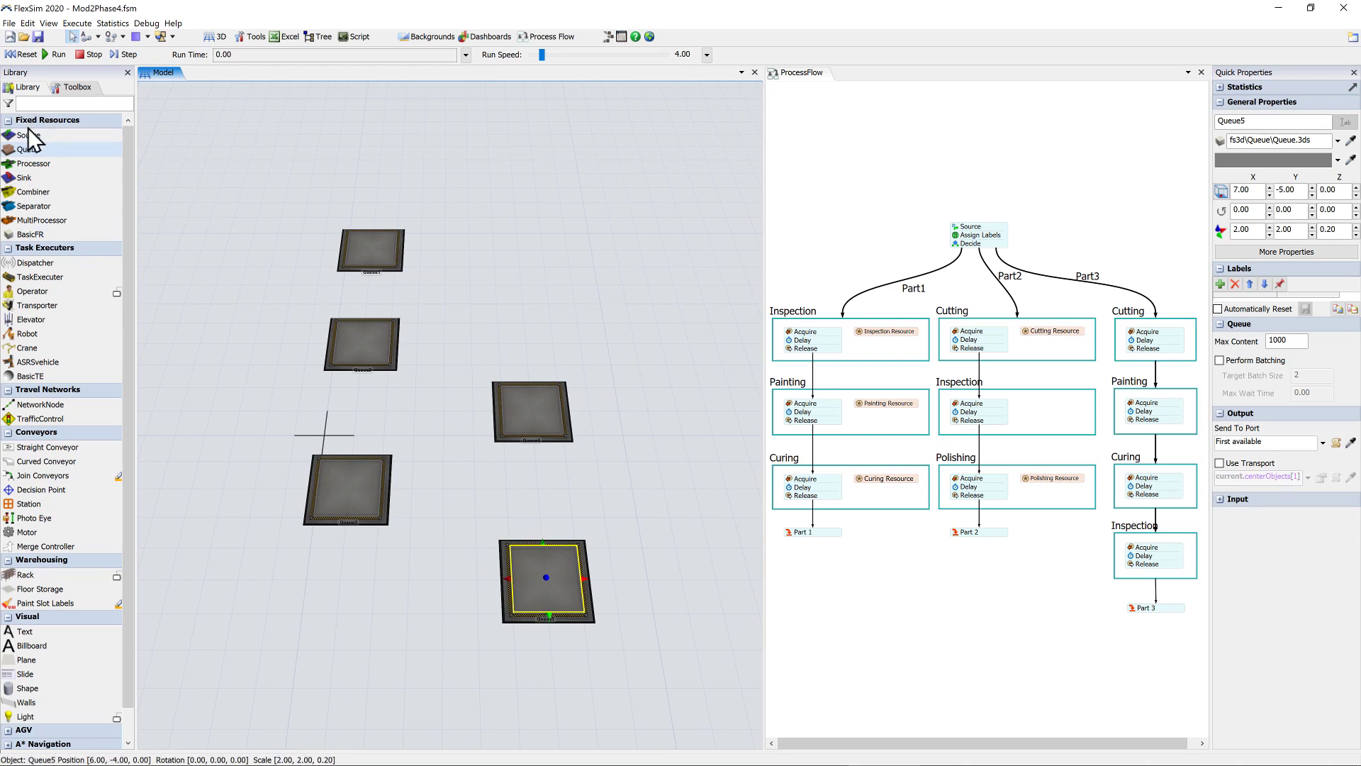
drag(28, 150, 653, 465)
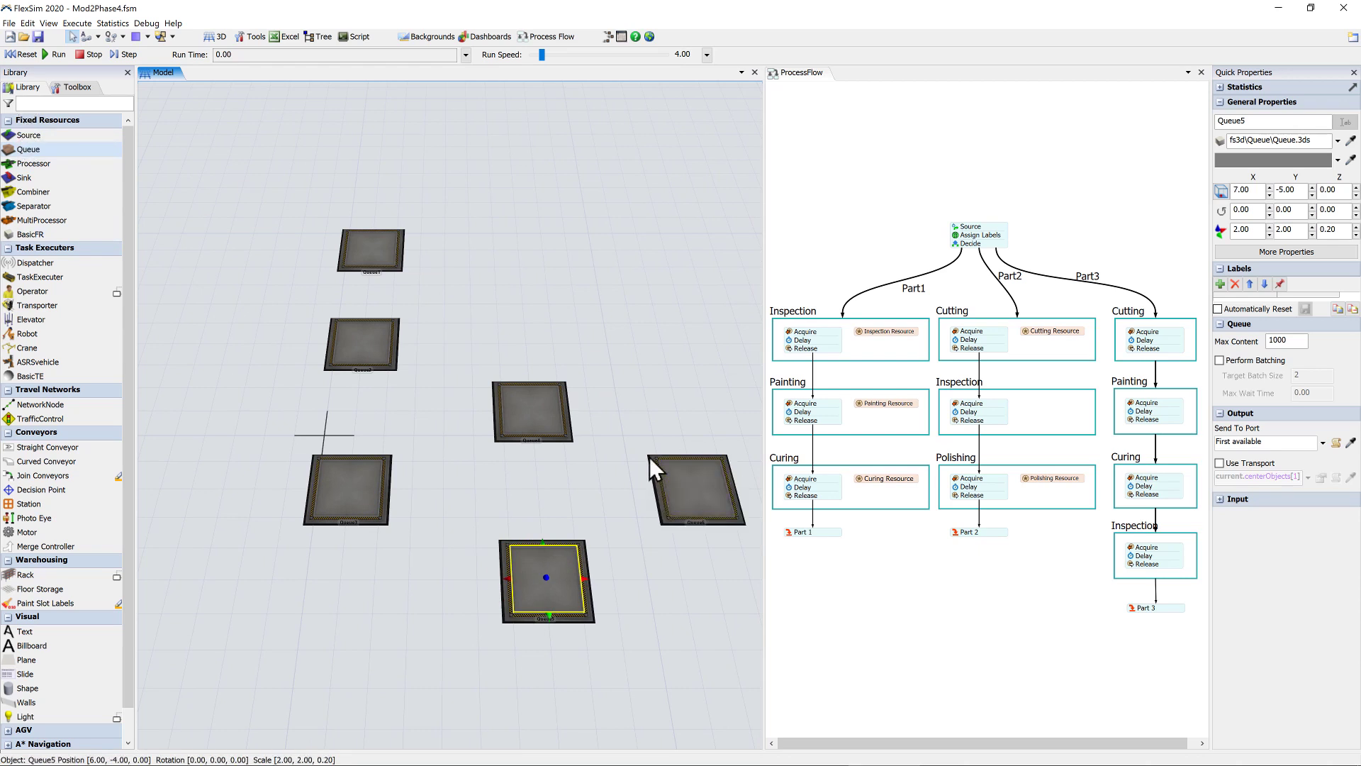
Rename the uppermost queue in the column InboundParts and the one below it InspectionStation
click(384, 268)
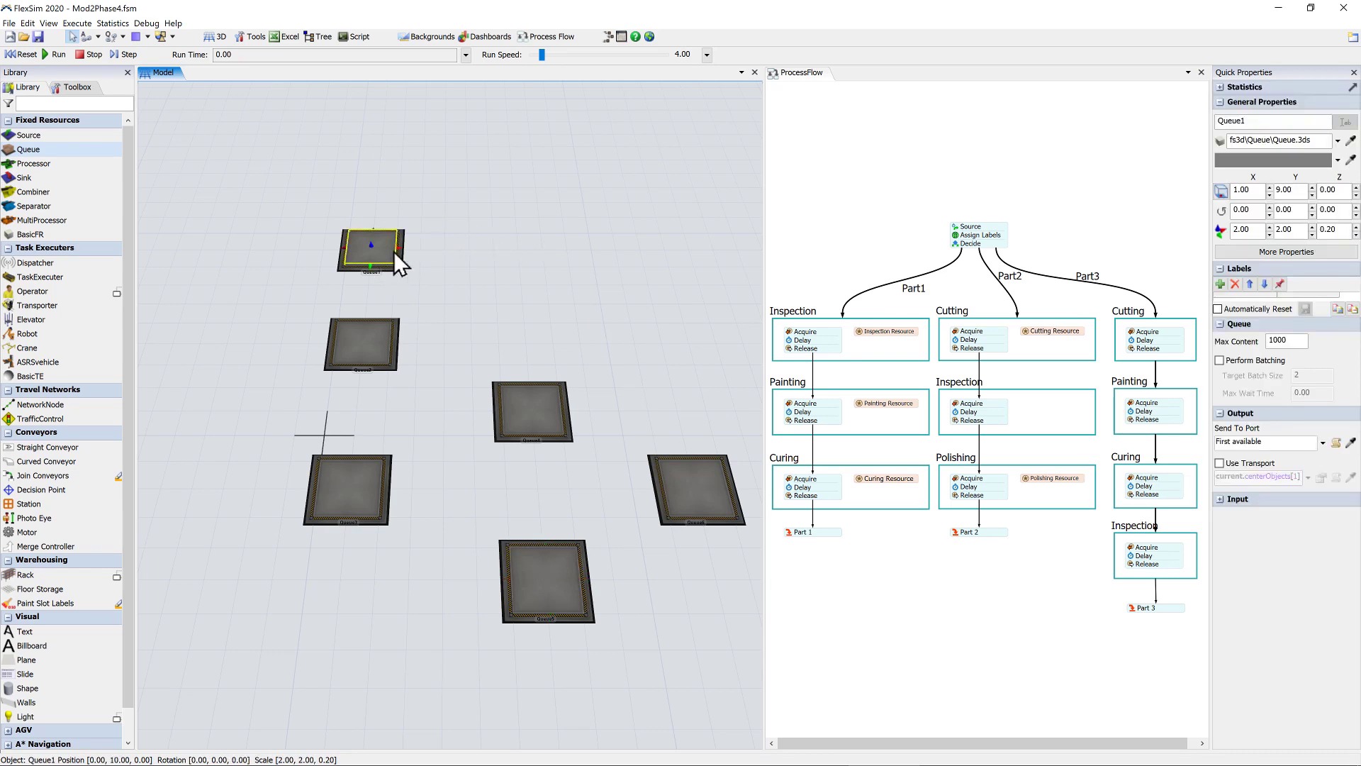
double_click(1251, 120)
text(InboundParts)
click(369, 343)
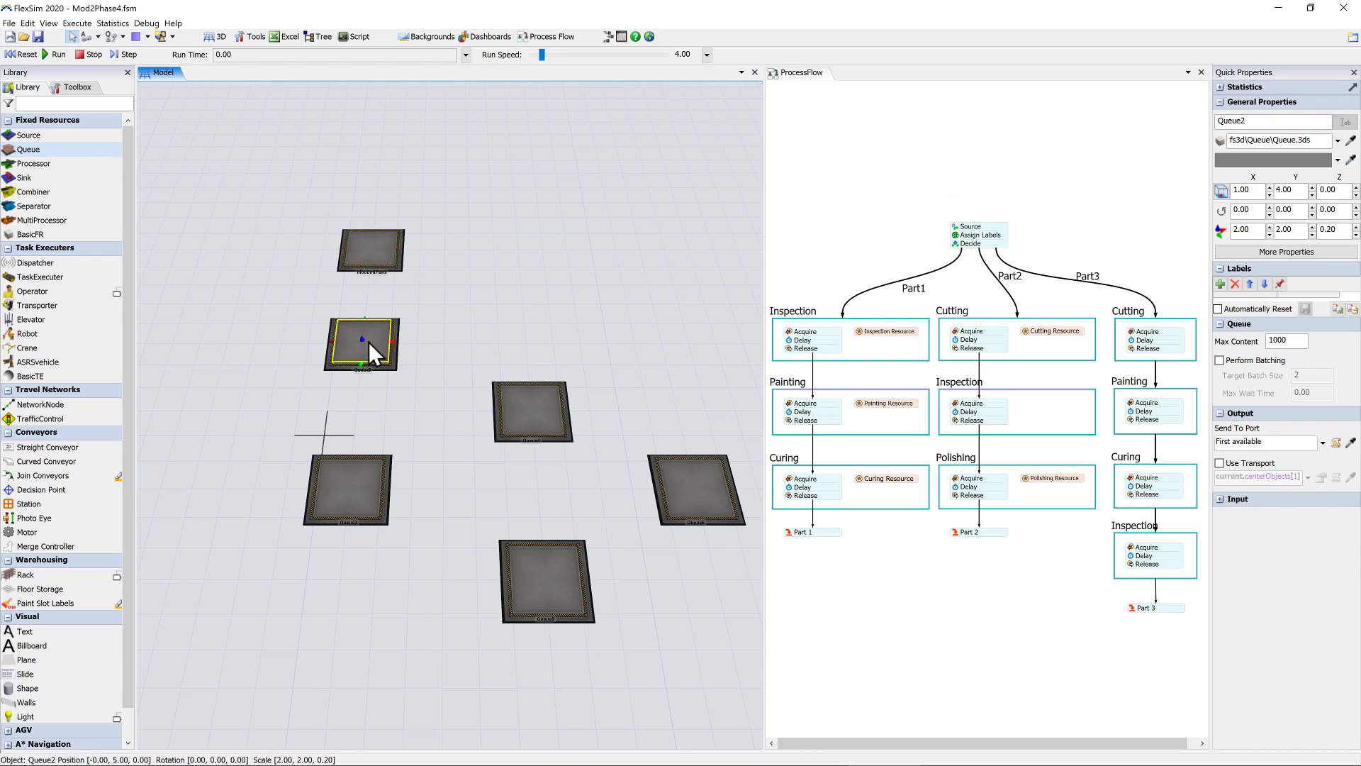
double_click(1226, 122)
text(InspectionStation)
Rename the lowest queue of the first column PolishingStation and the upper queue of the middle column PaintingStation
click(367, 499)
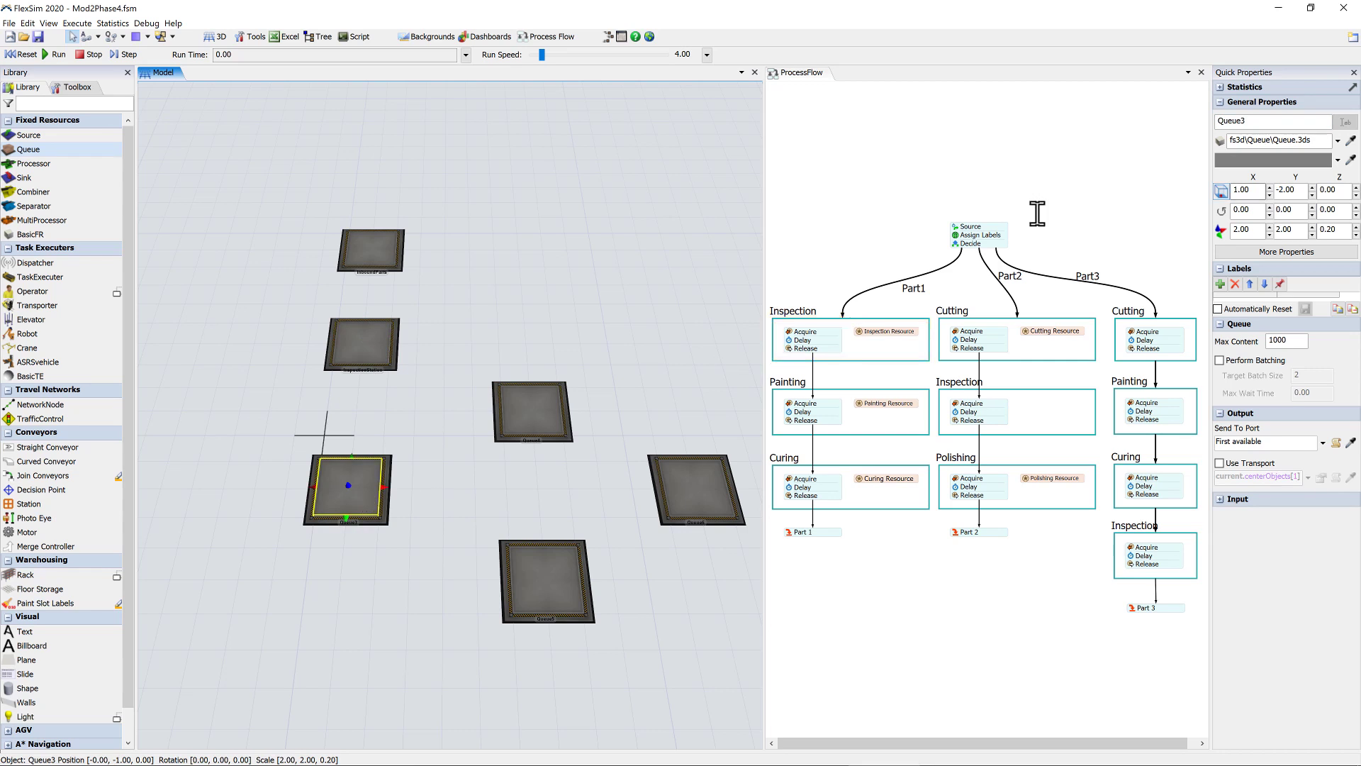
click(1241, 121)
text(PolishingStation)
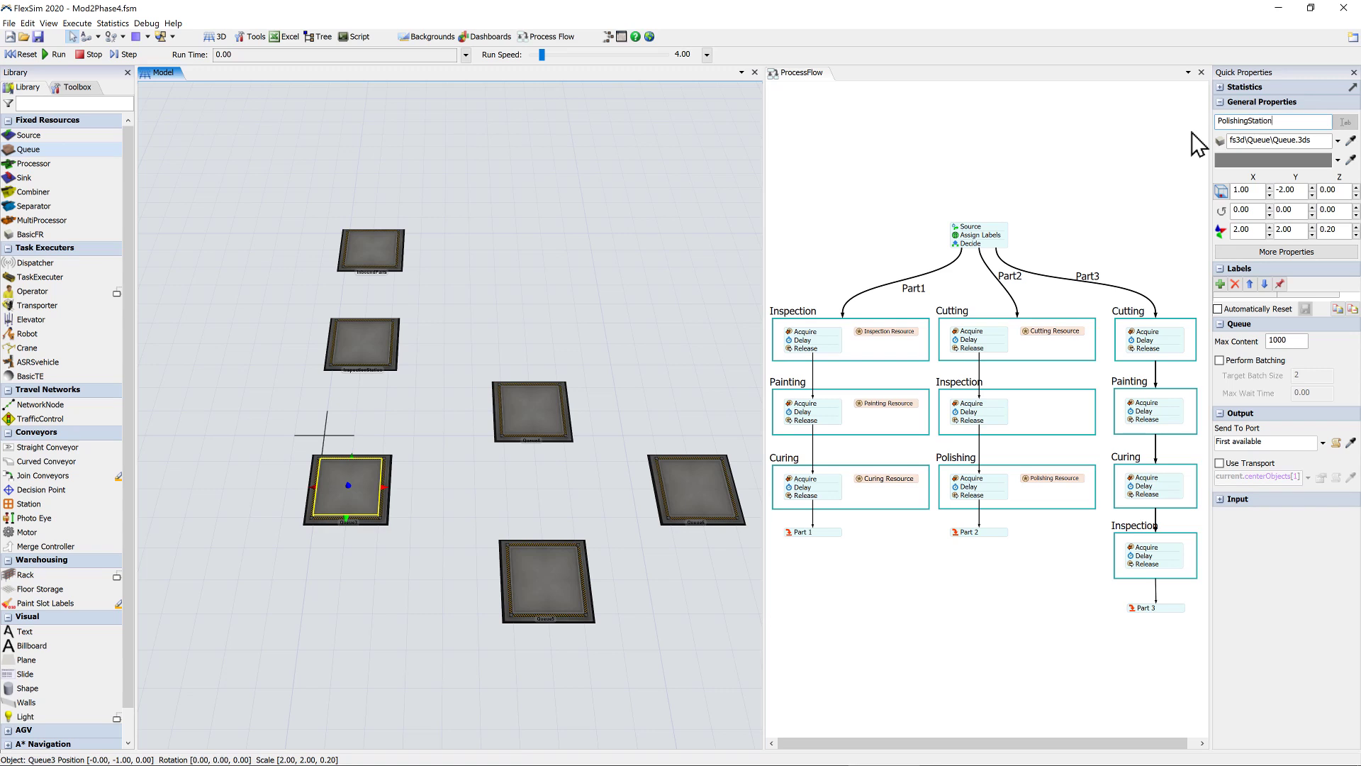
click(535, 413)
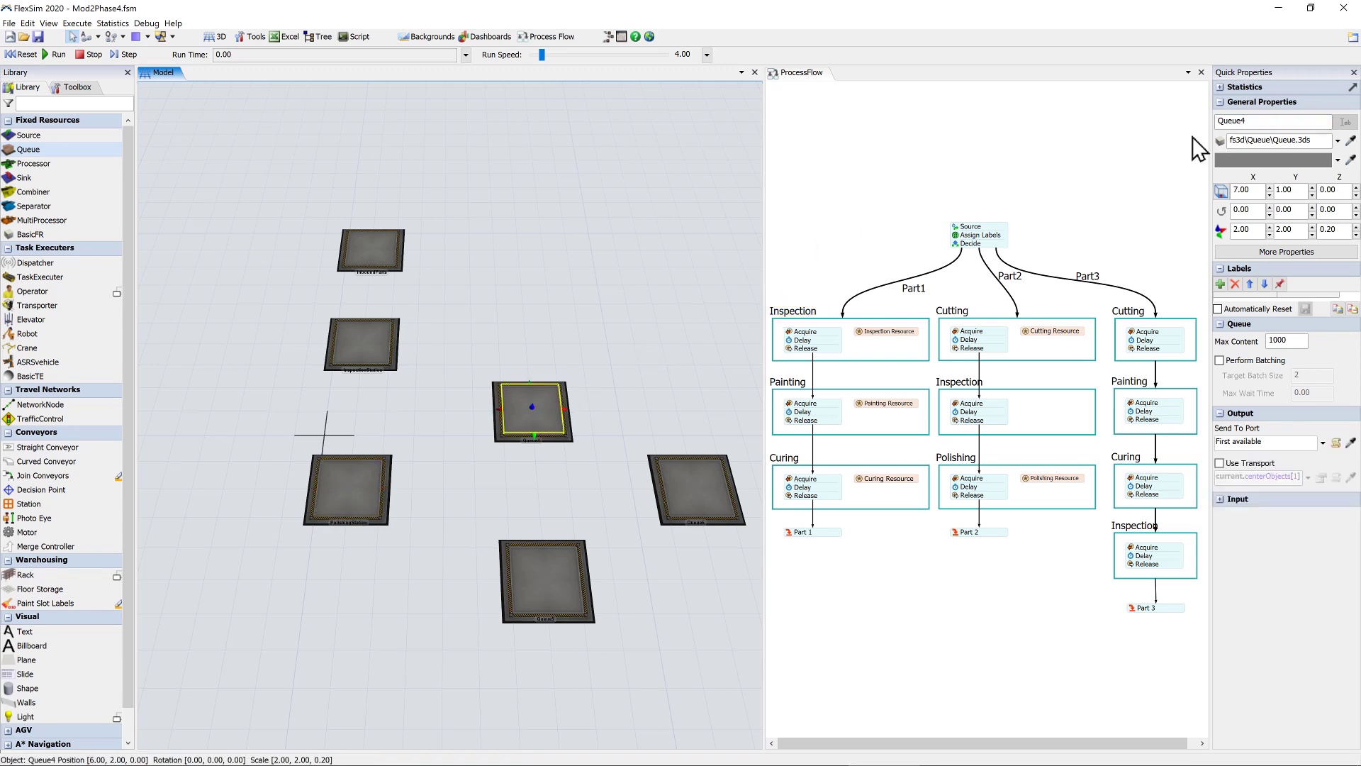
drag(1251, 121, 1199, 121)
text(PaintingStation)
Rename the lower queue of the middle column CuttingStation and the outermost single queue CuringArea
click(539, 584)
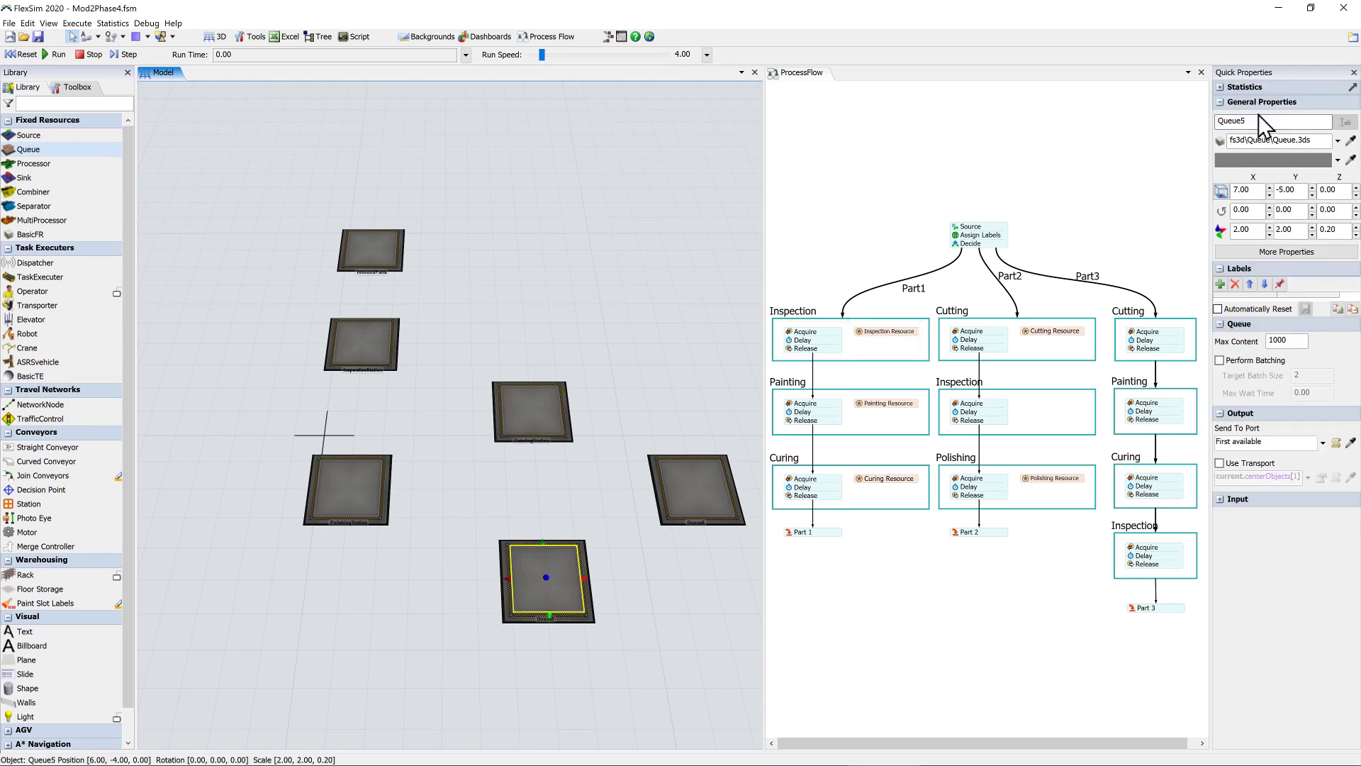
double_click(1261, 124)
text(CuttingStation)
click(676, 482)
click(1230, 121)
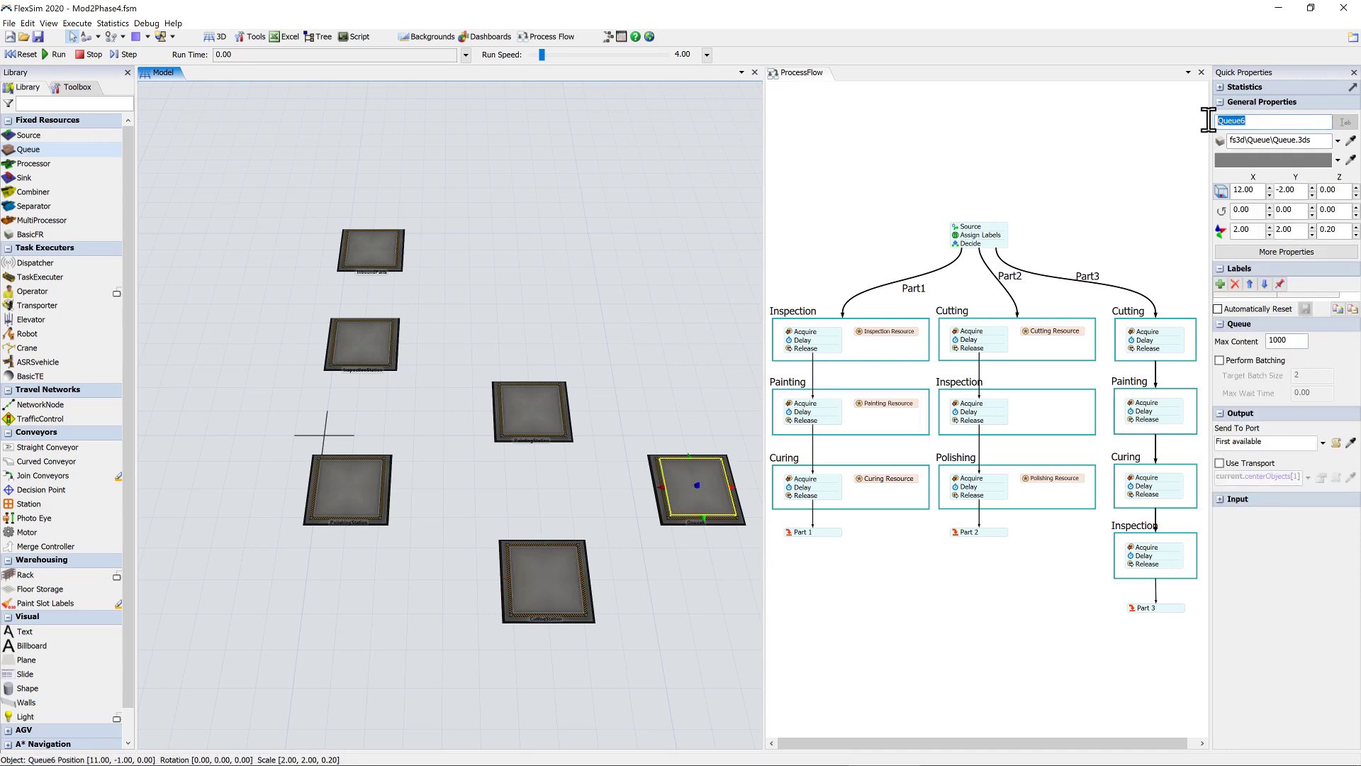
text(CuringArea)
click(708, 266)
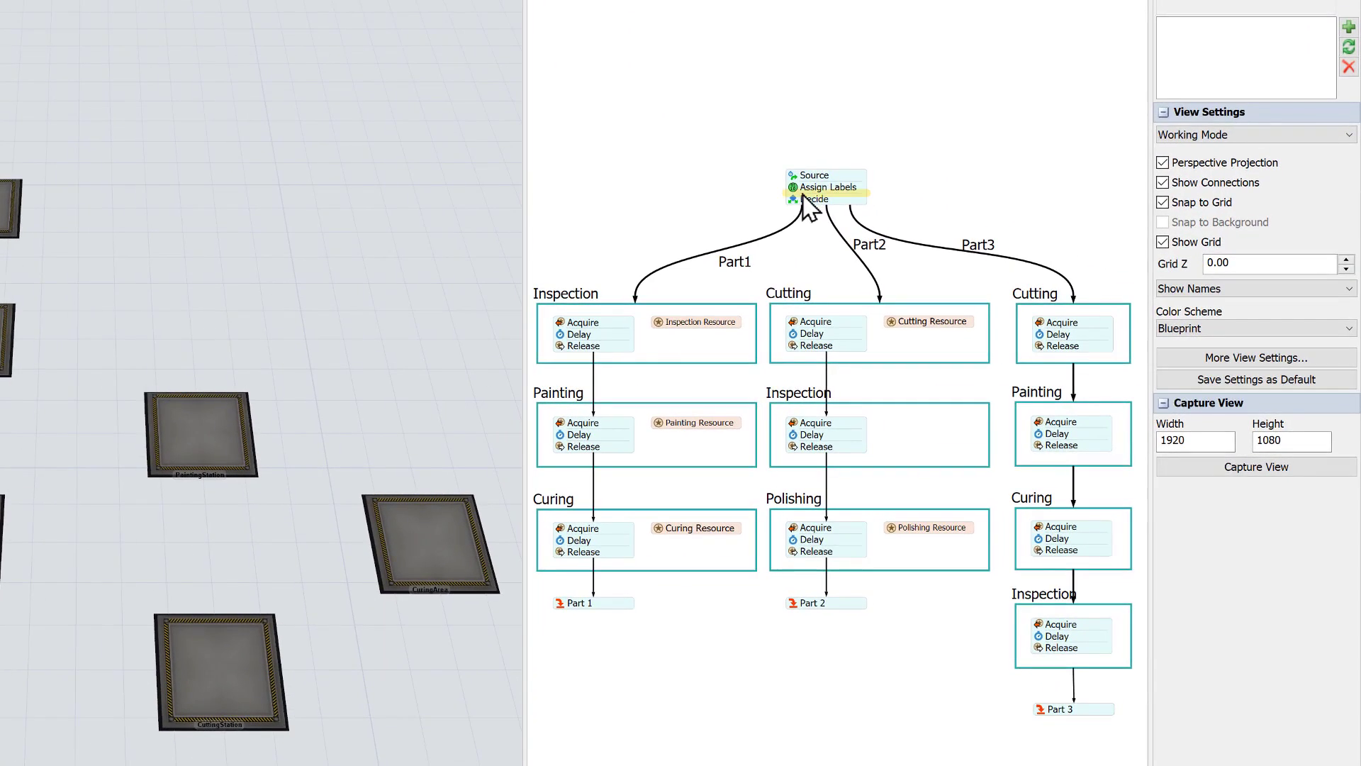
Insert a Create Object and a Change Visual activity between Assign Labels and Decide in the process flow
click(959, 241)
double_click(803, 197)
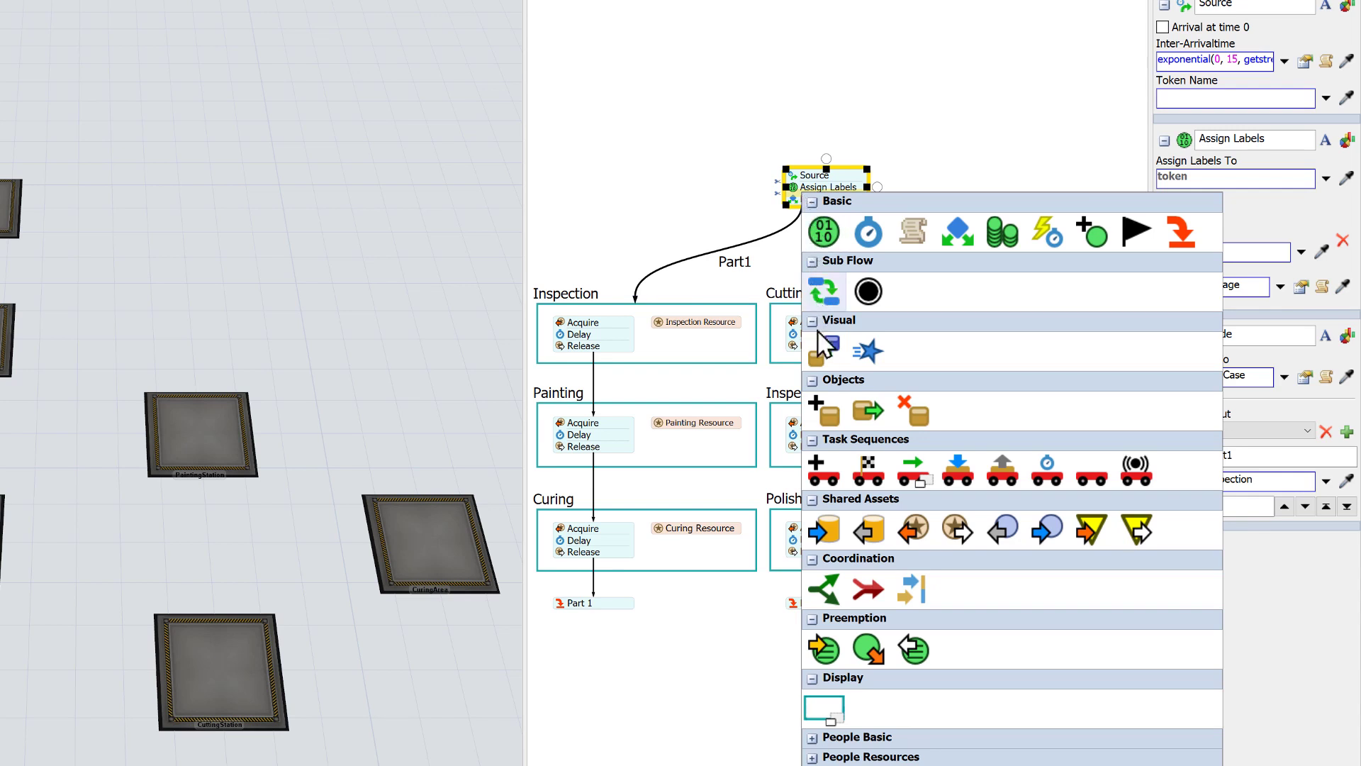
click(827, 416)
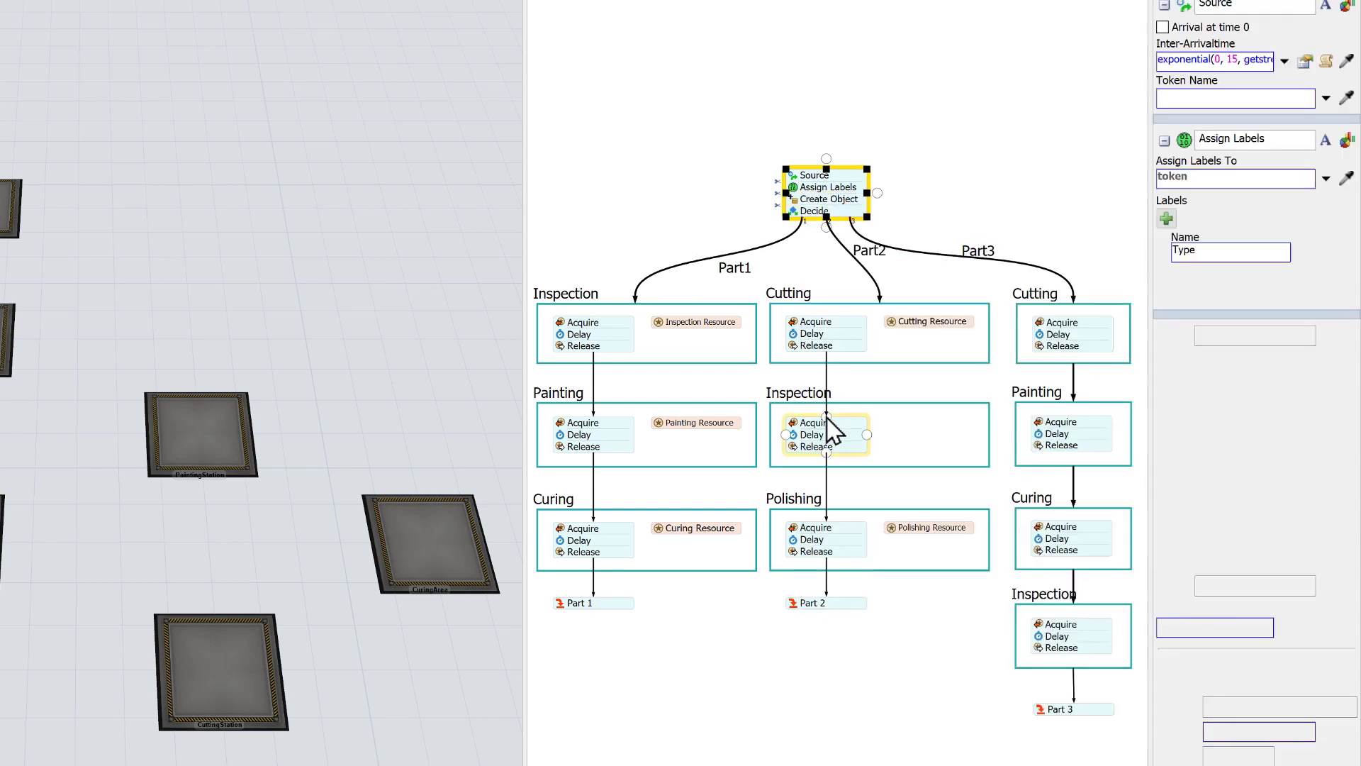
double_click(813, 207)
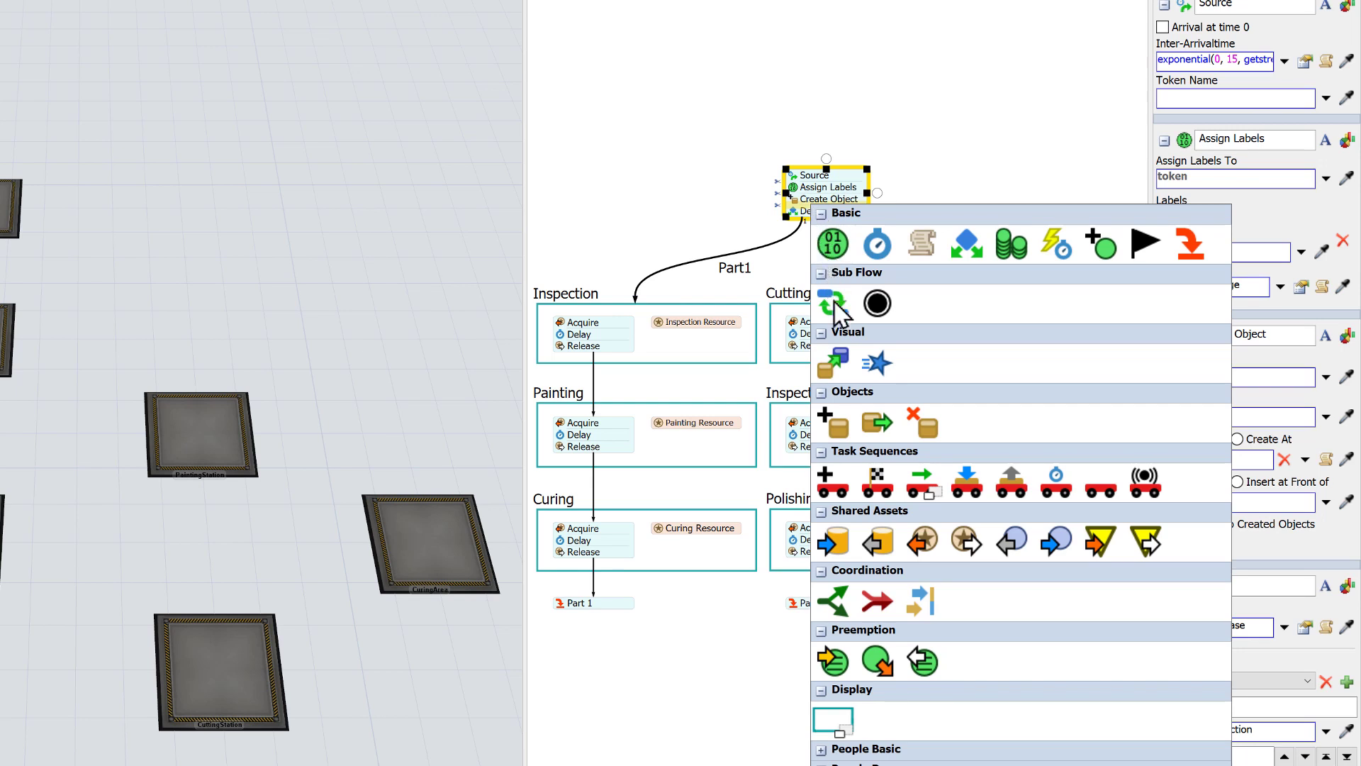
click(834, 364)
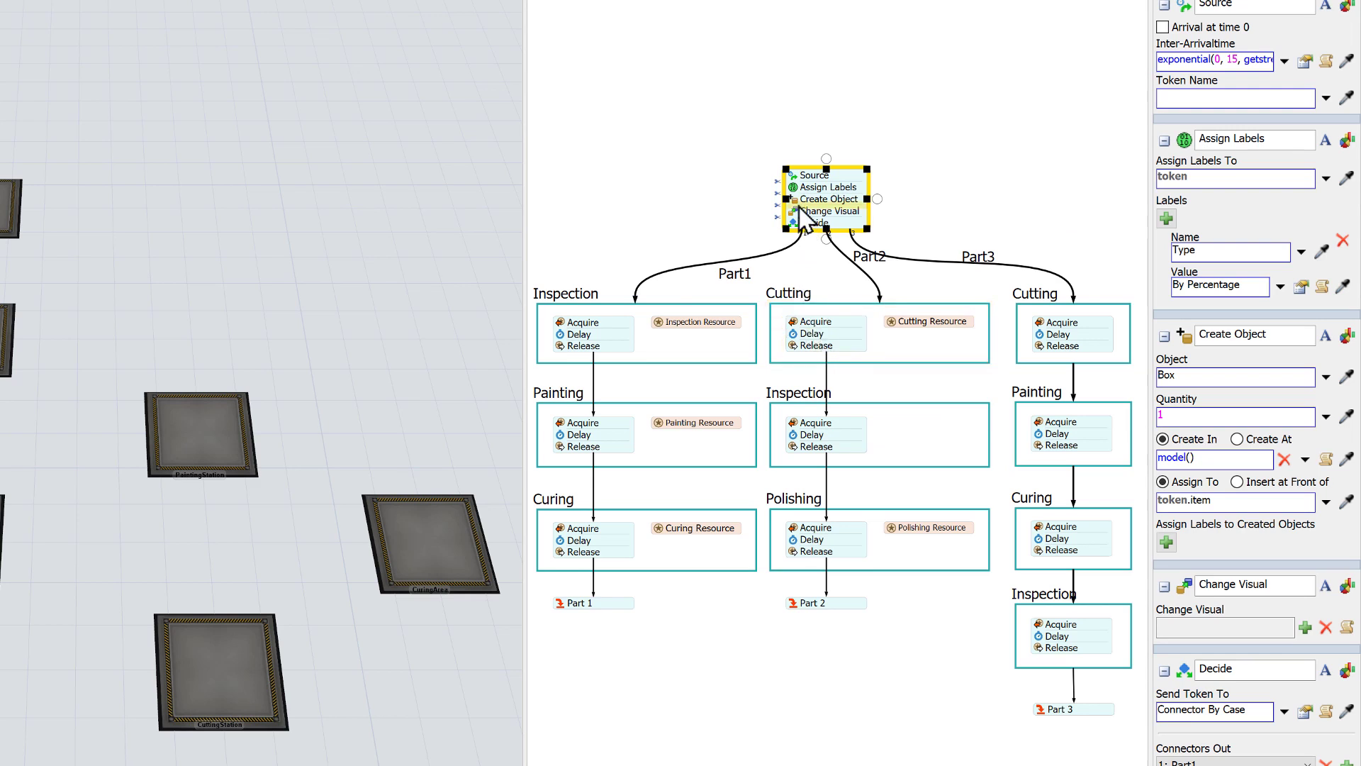
Sample the InboundParts queue as the Create In destination of the Create Object activity
mouse_move(795, 205)
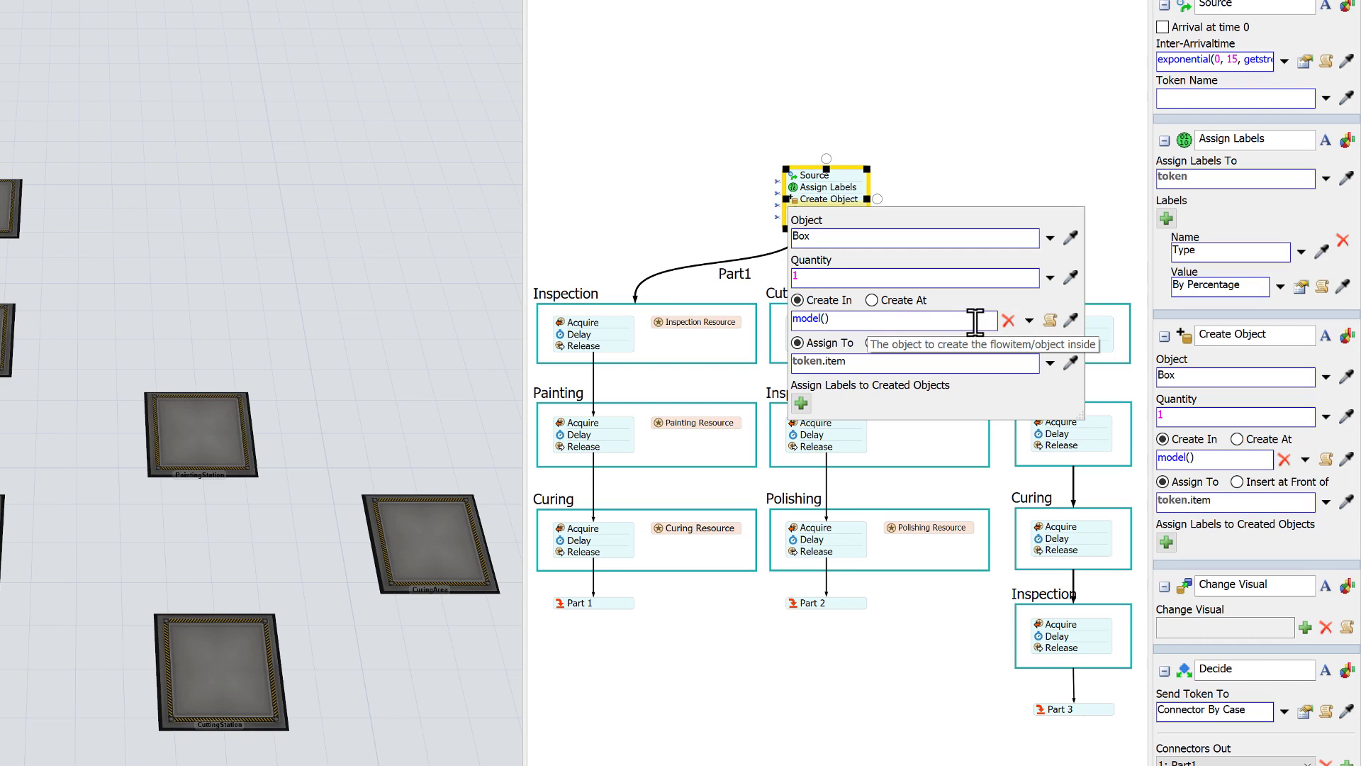
click(1072, 322)
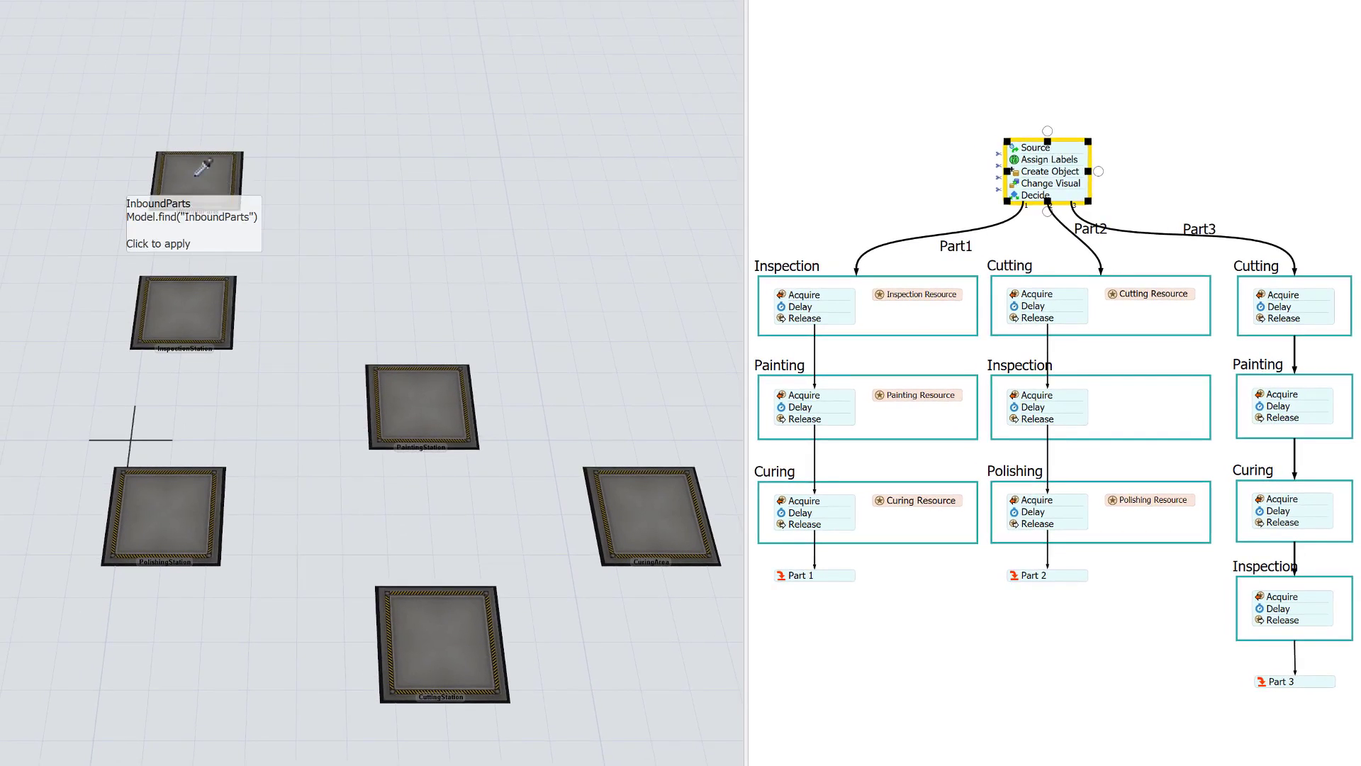
click(197, 173)
click(231, 186)
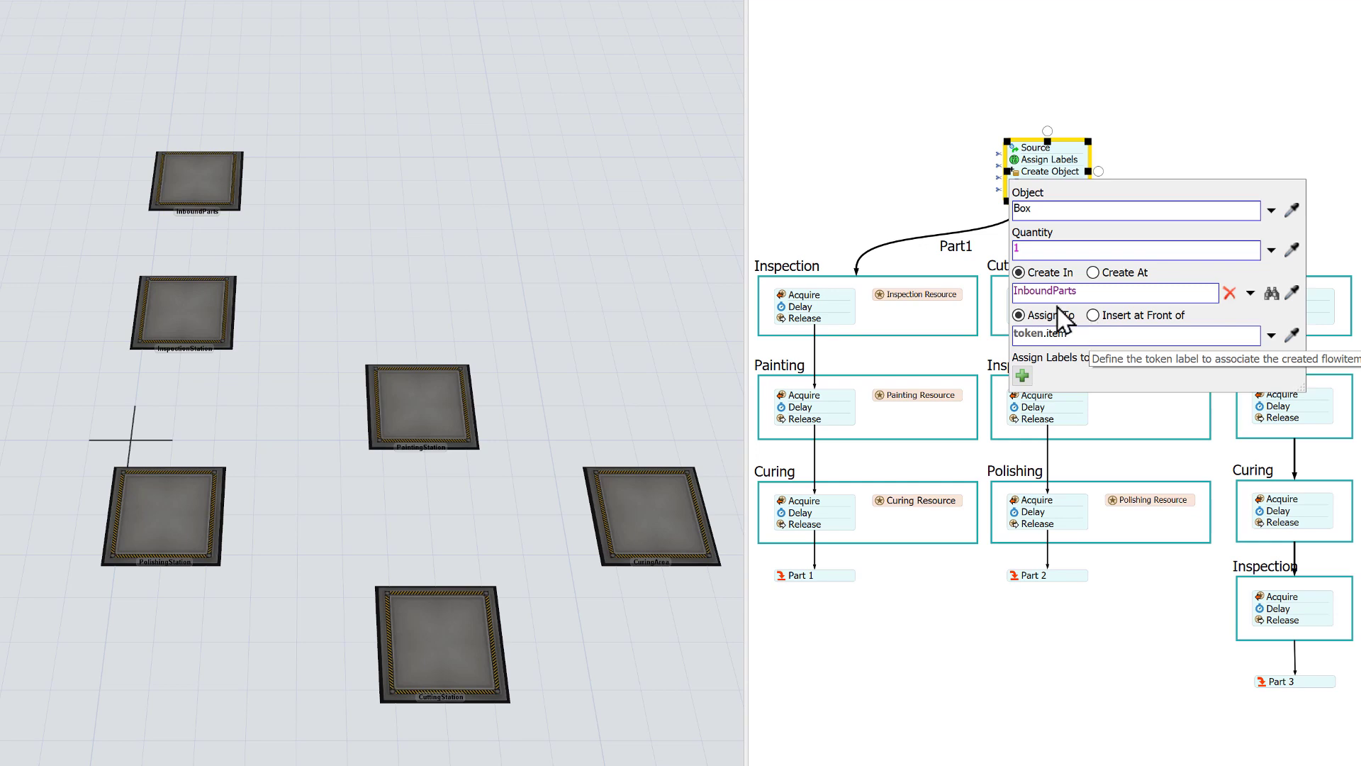
click(954, 190)
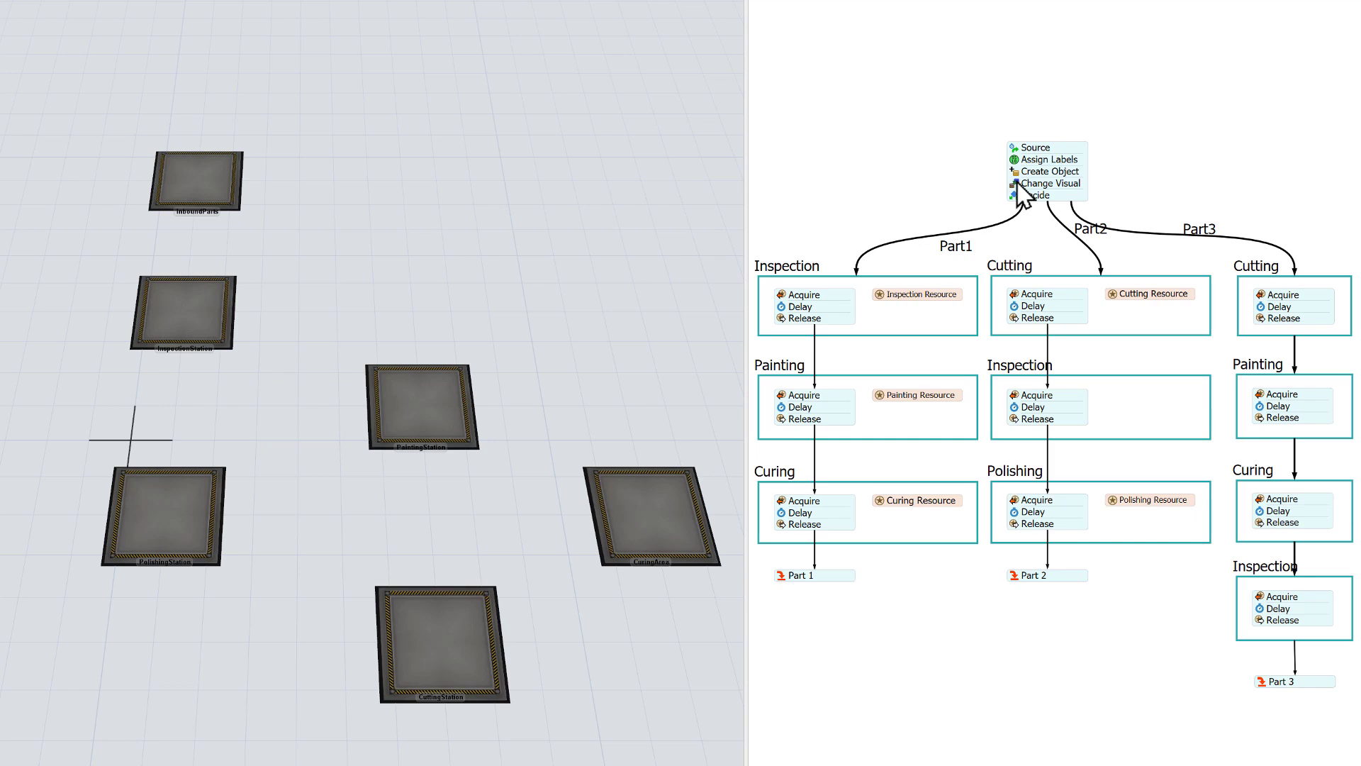
Add a Set Object Color option to the Change Visual activity, leaving token.item as its object
mouse_move(1016, 182)
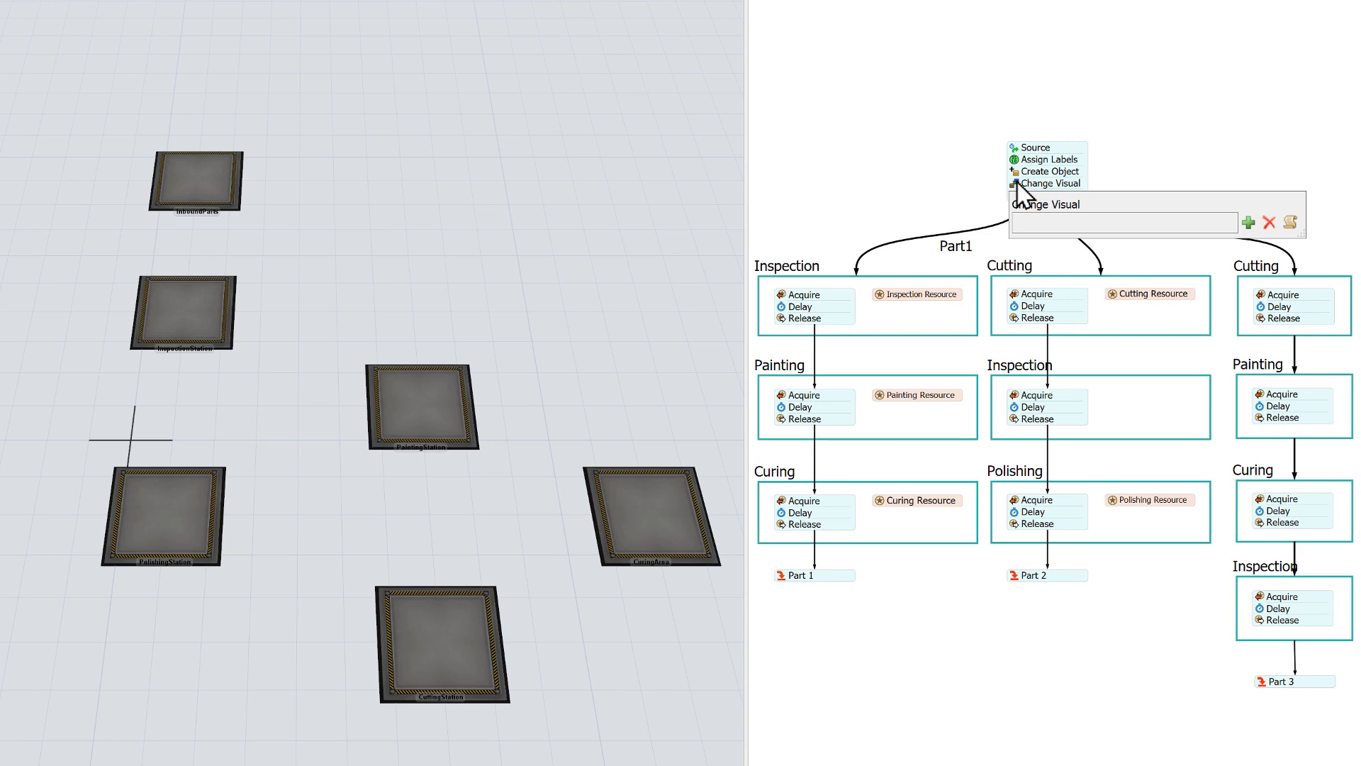
click(1249, 223)
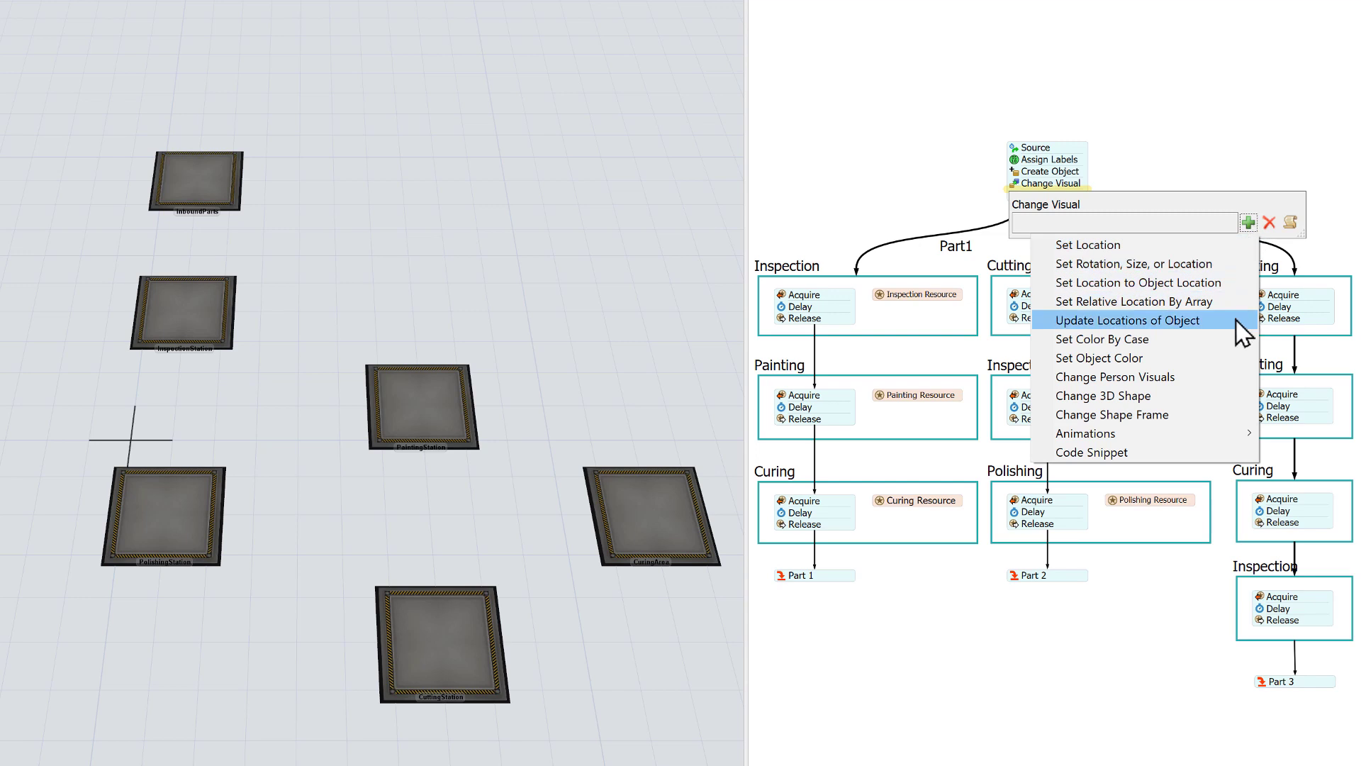
click(1233, 370)
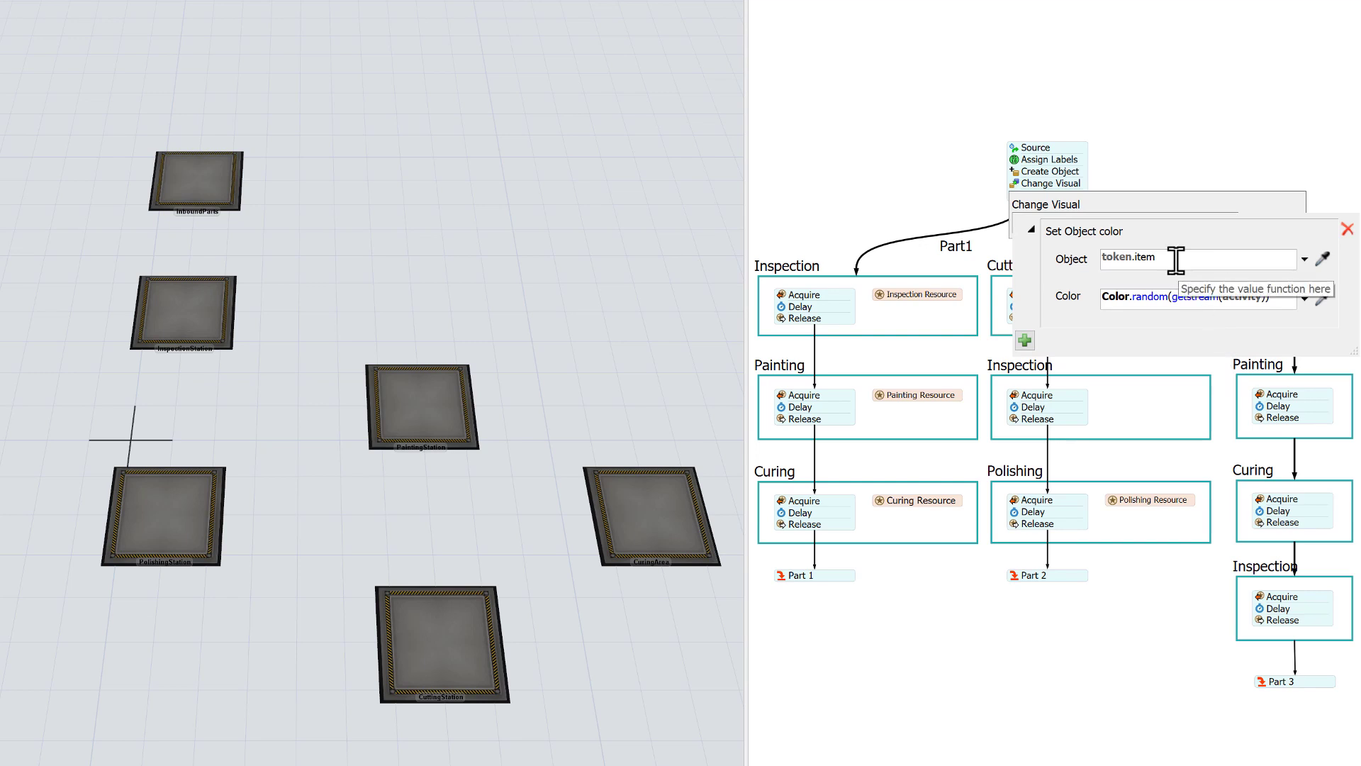
drag(1176, 260, 1076, 259)
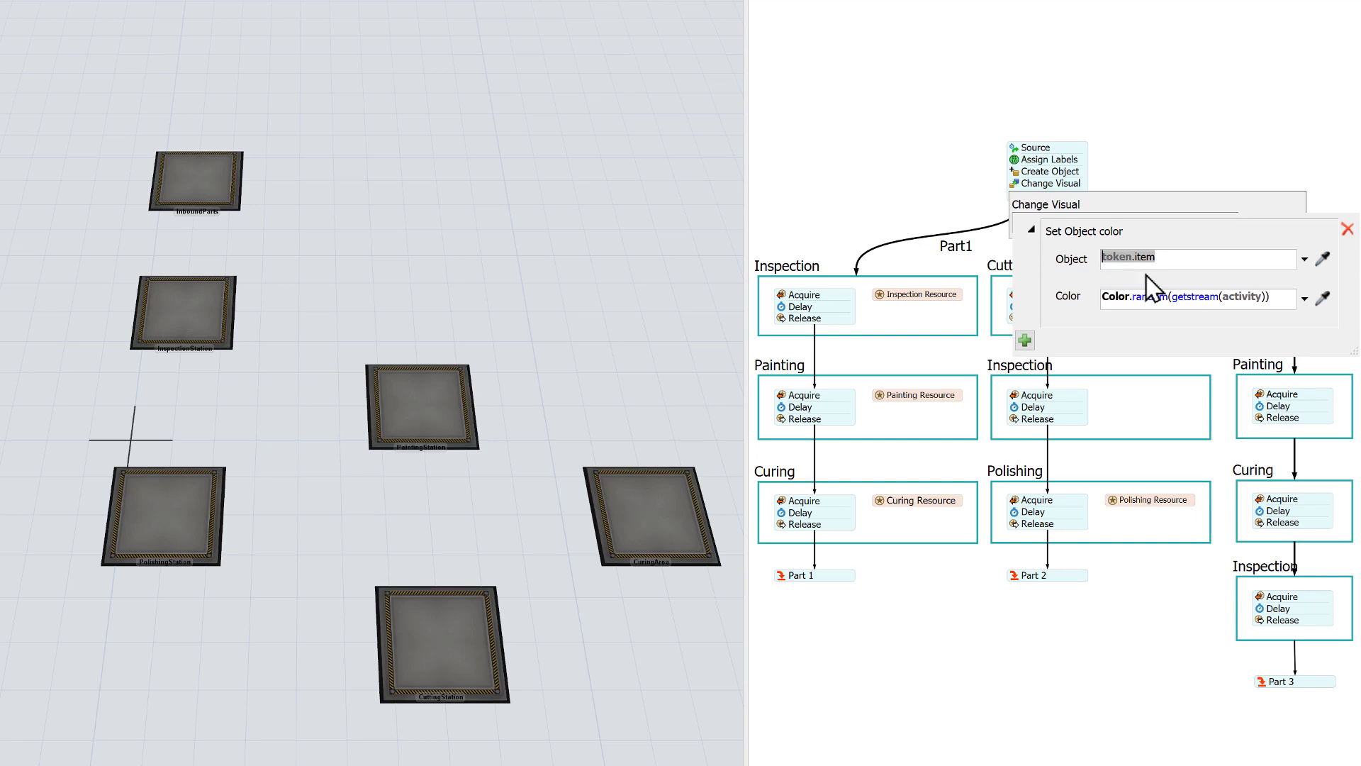
Set the object color expression in Change Visual to Color.byNumber(token.Type)
click(1304, 298)
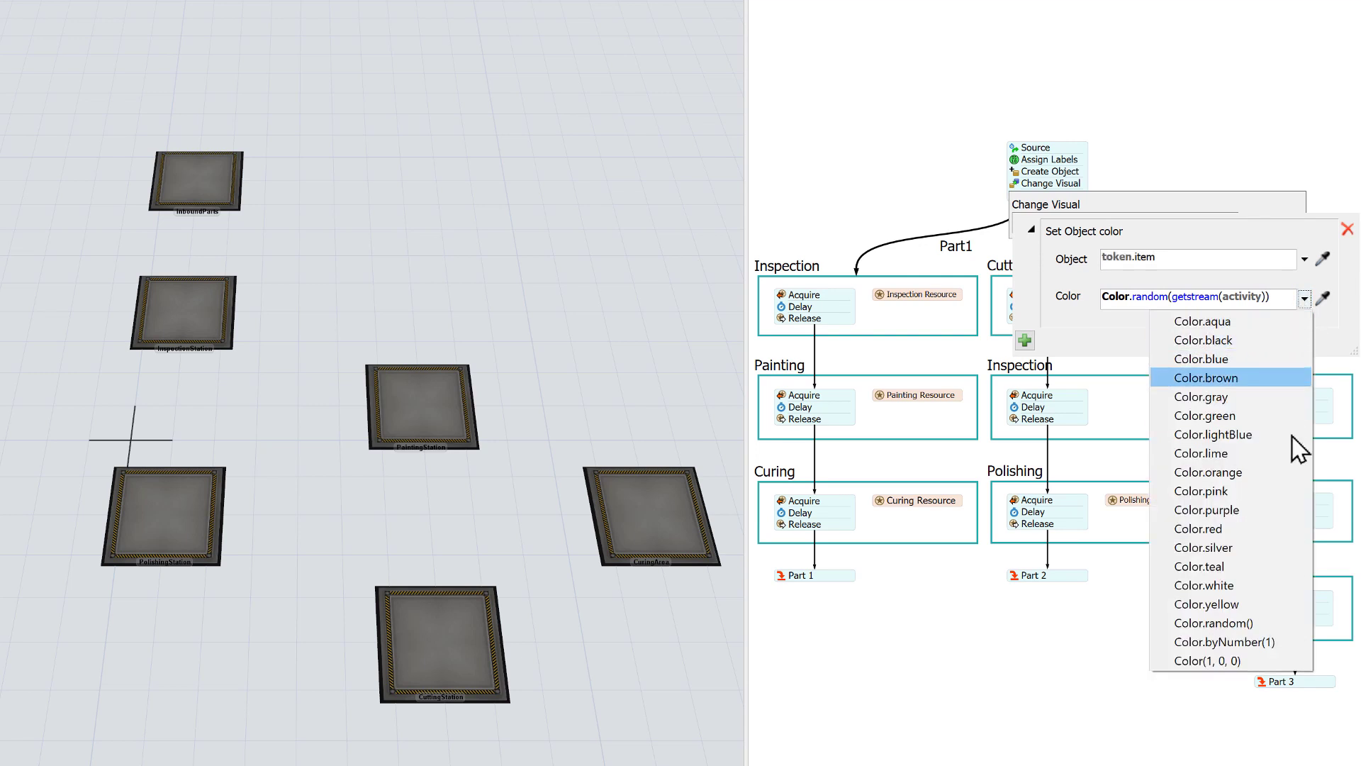
click(1268, 642)
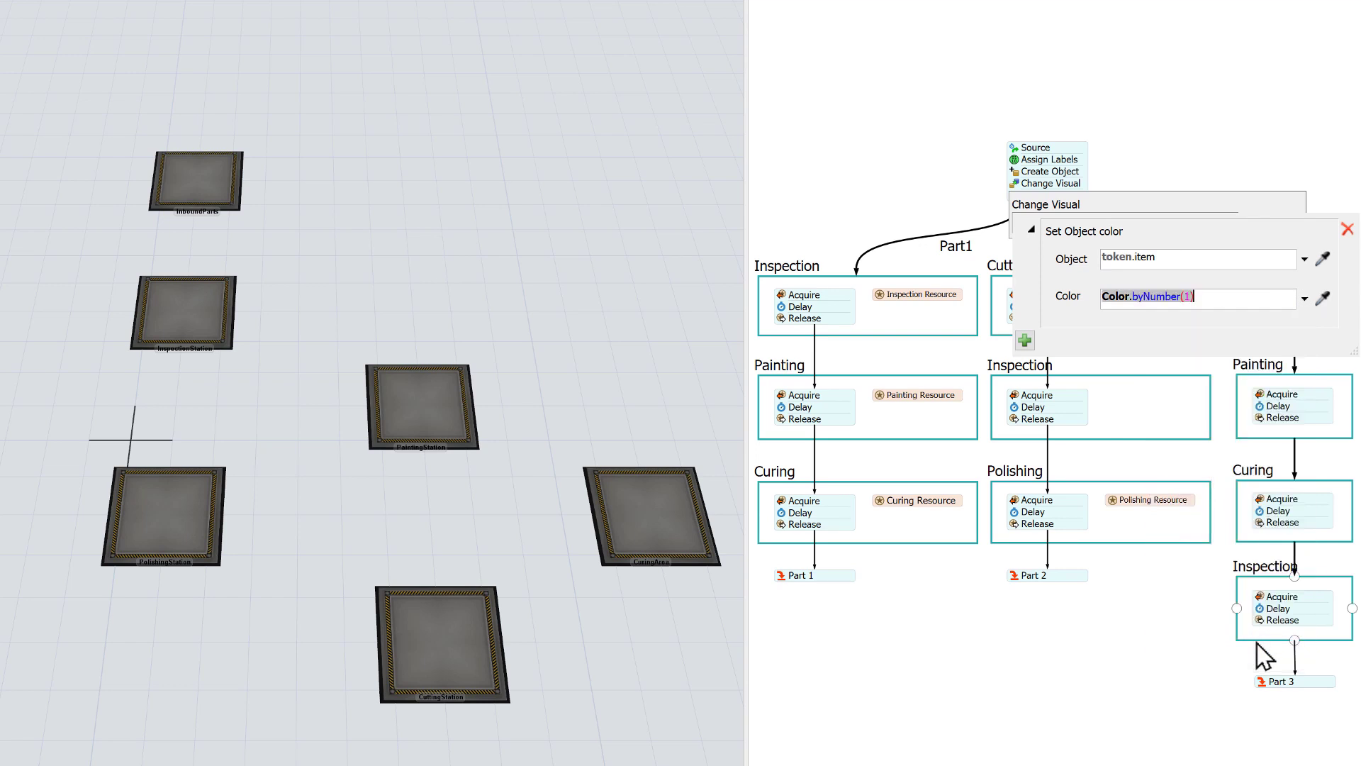
click(1185, 296)
text(1)
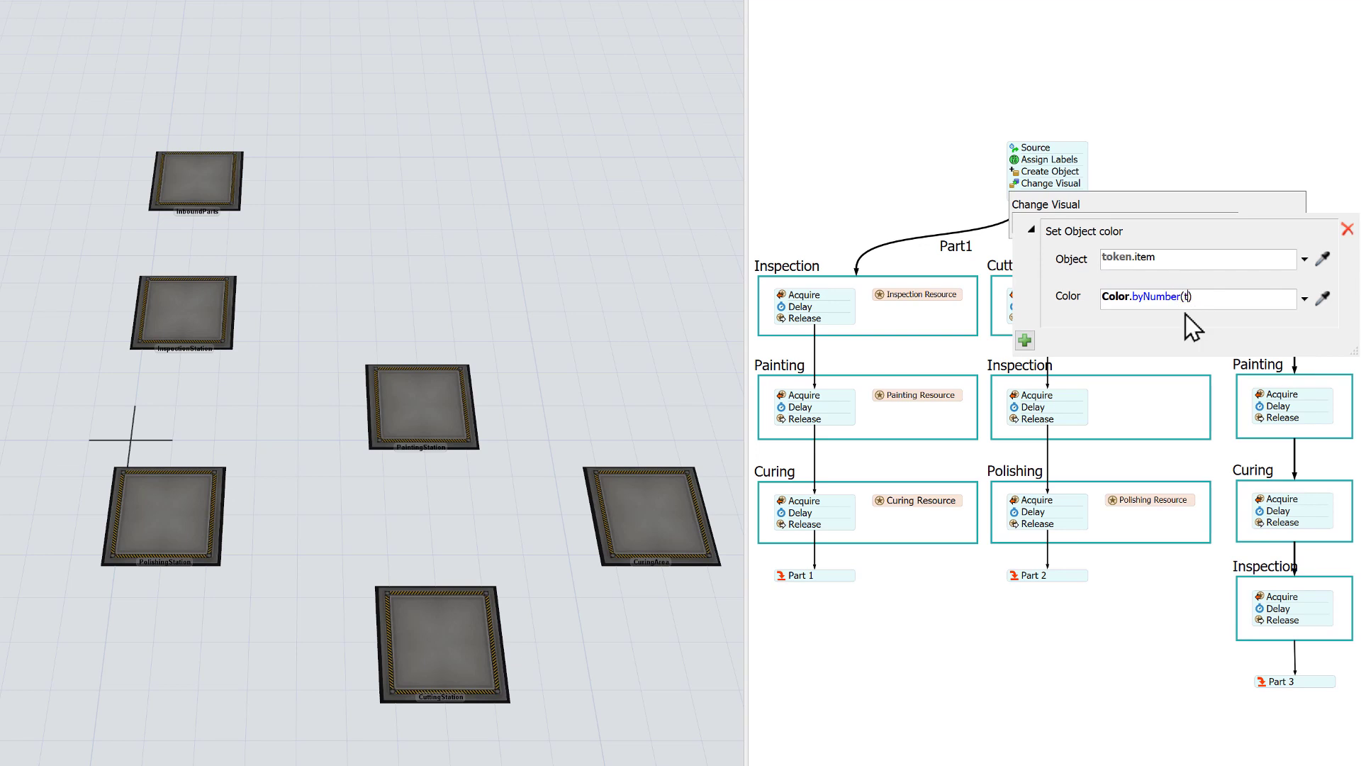
text(token)
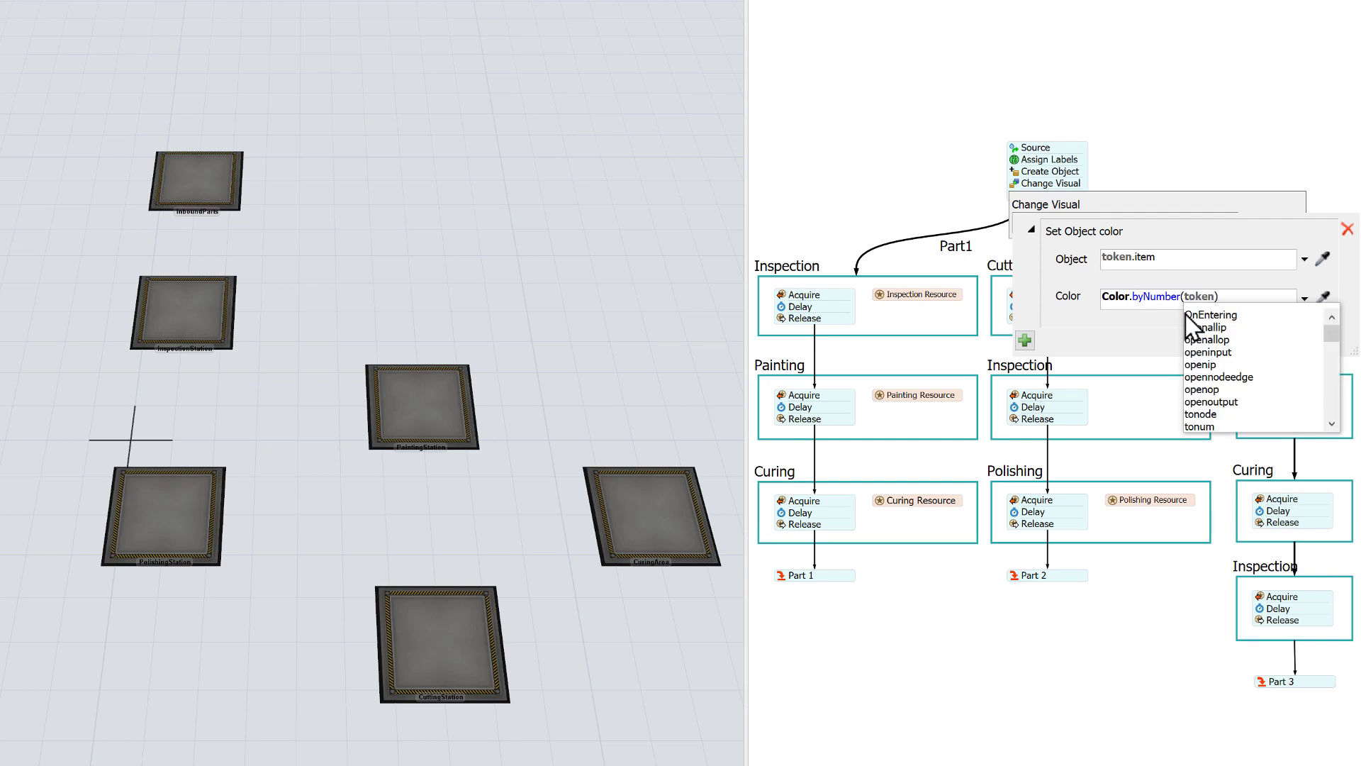
text(.ty)
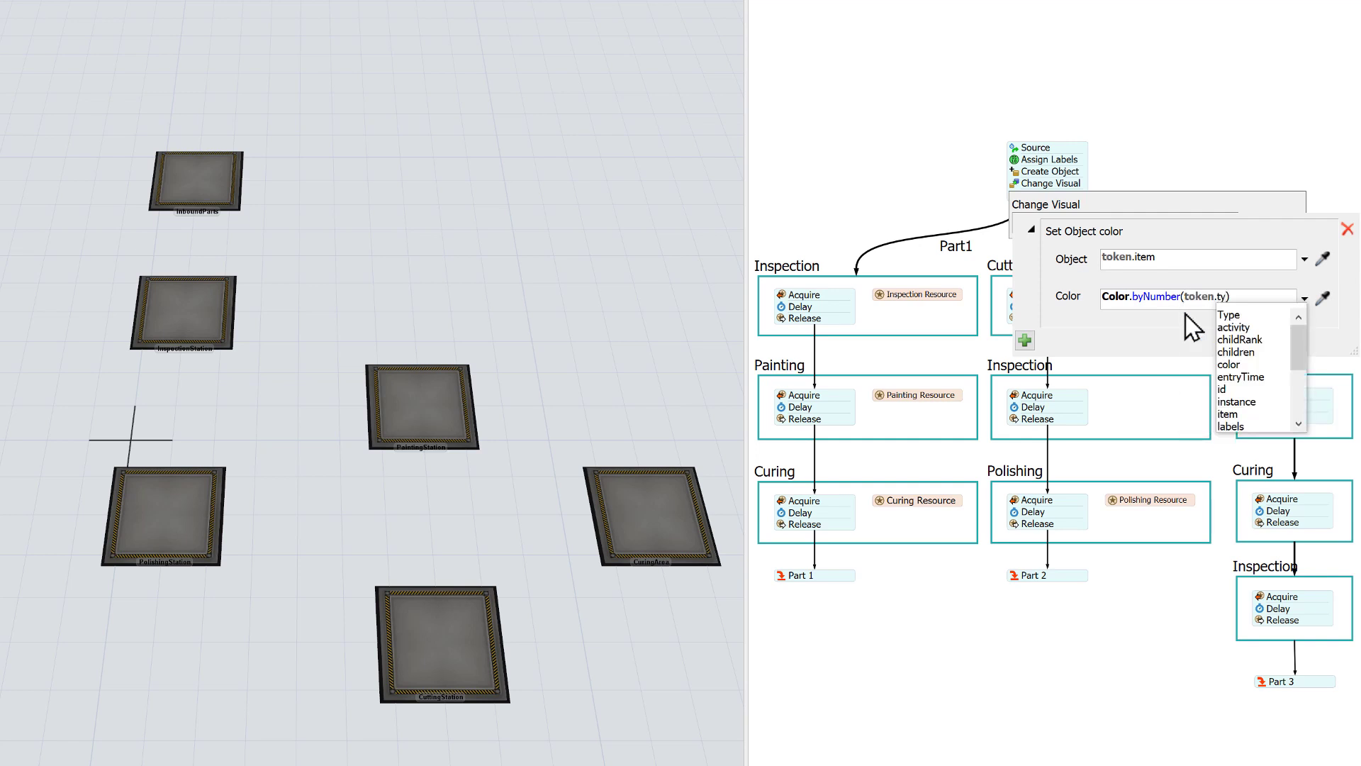
text(p)
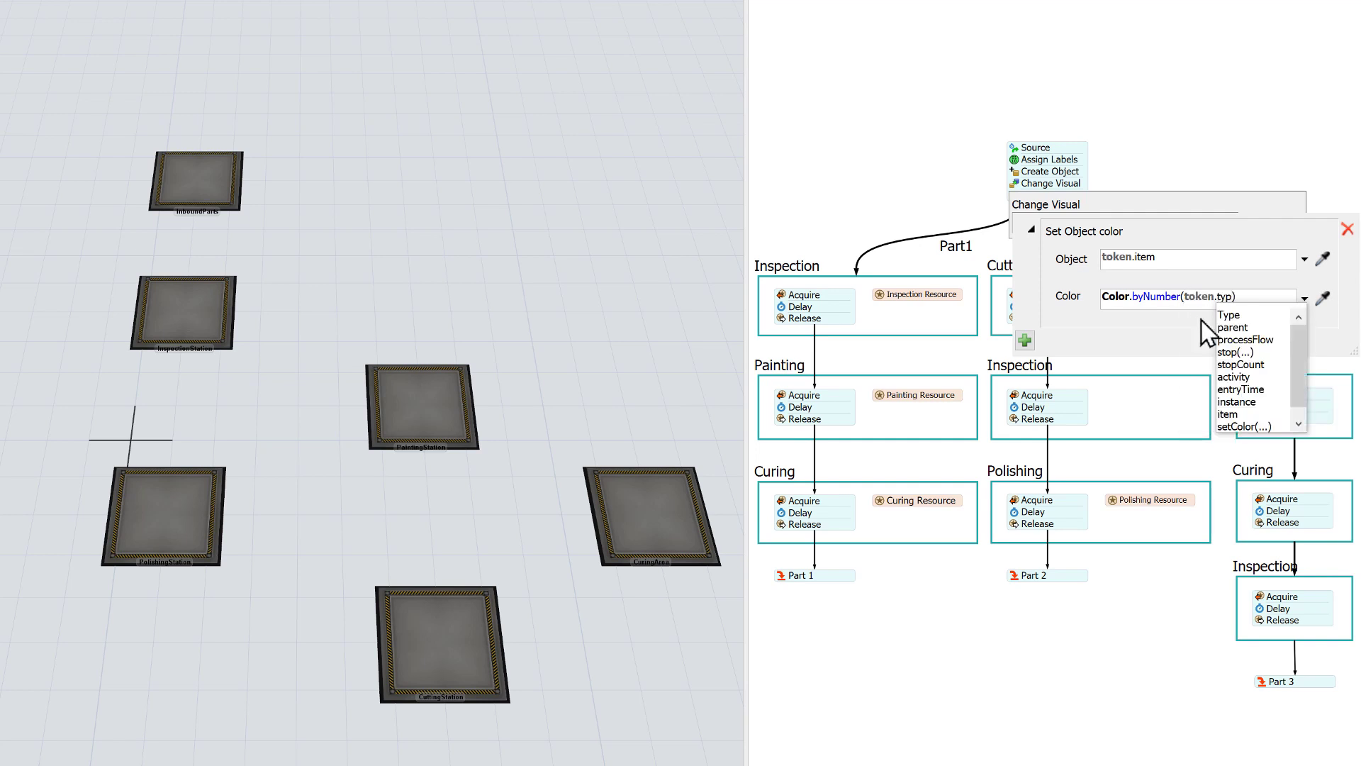
double_click(1231, 315)
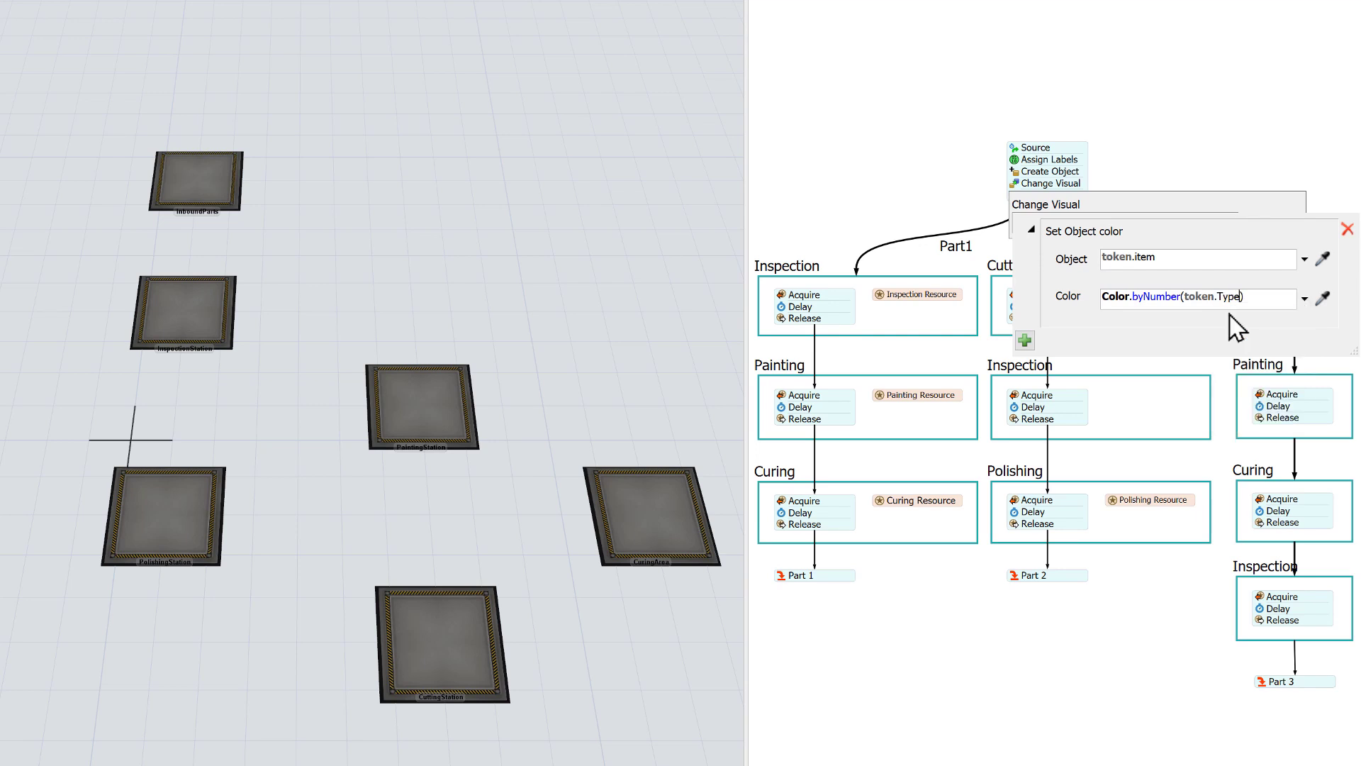
Insert a Move Object activity between Acquire and Delay in the Part1 Inspection block and extend the container's height to fit it
click(1139, 163)
click(1141, 161)
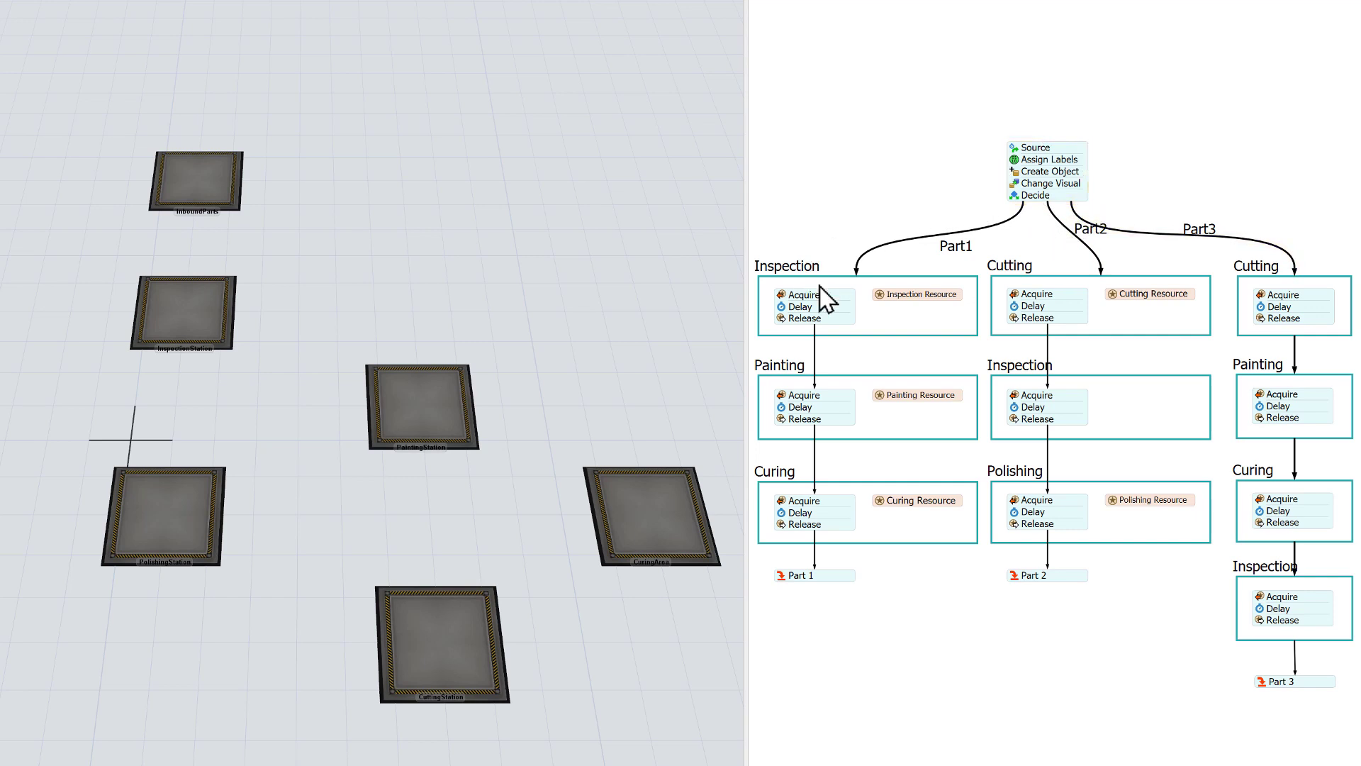
click(836, 299)
click(819, 314)
double_click(828, 312)
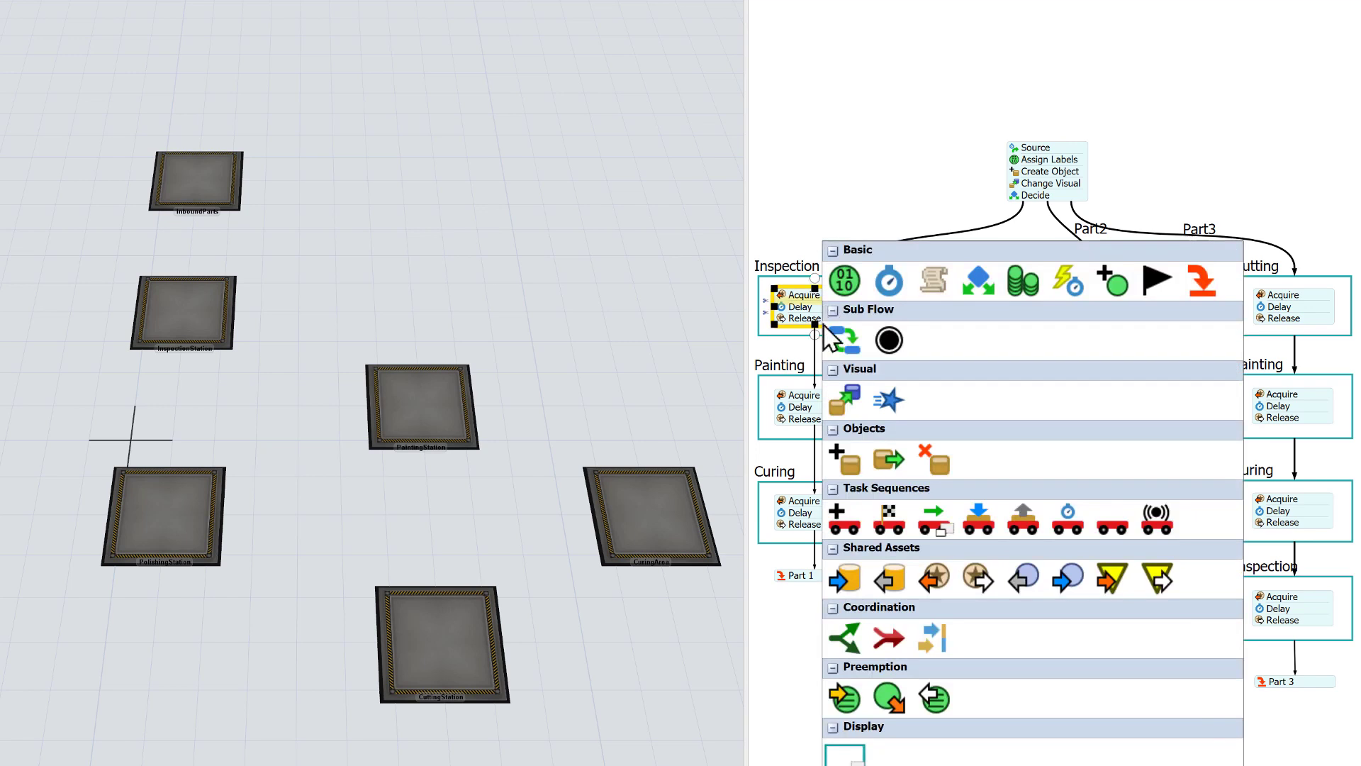
click(890, 466)
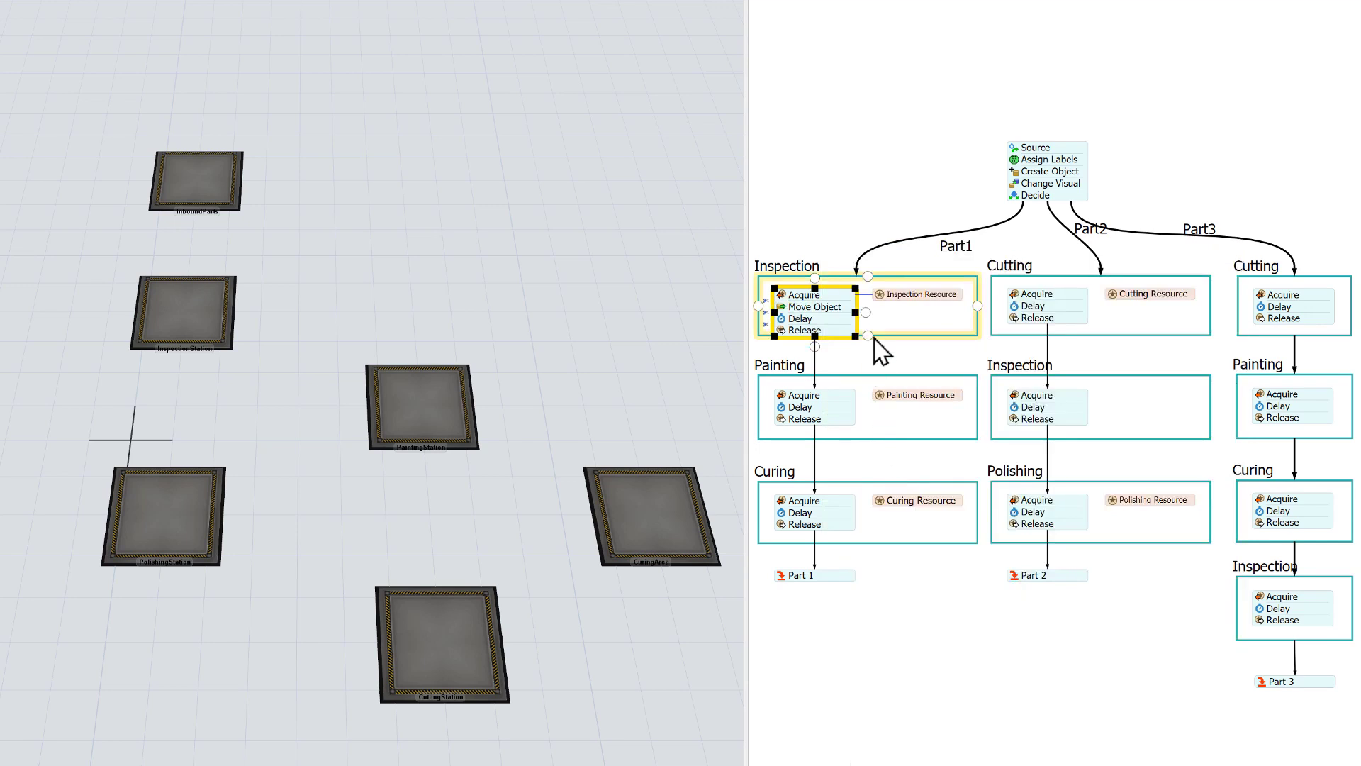
click(876, 336)
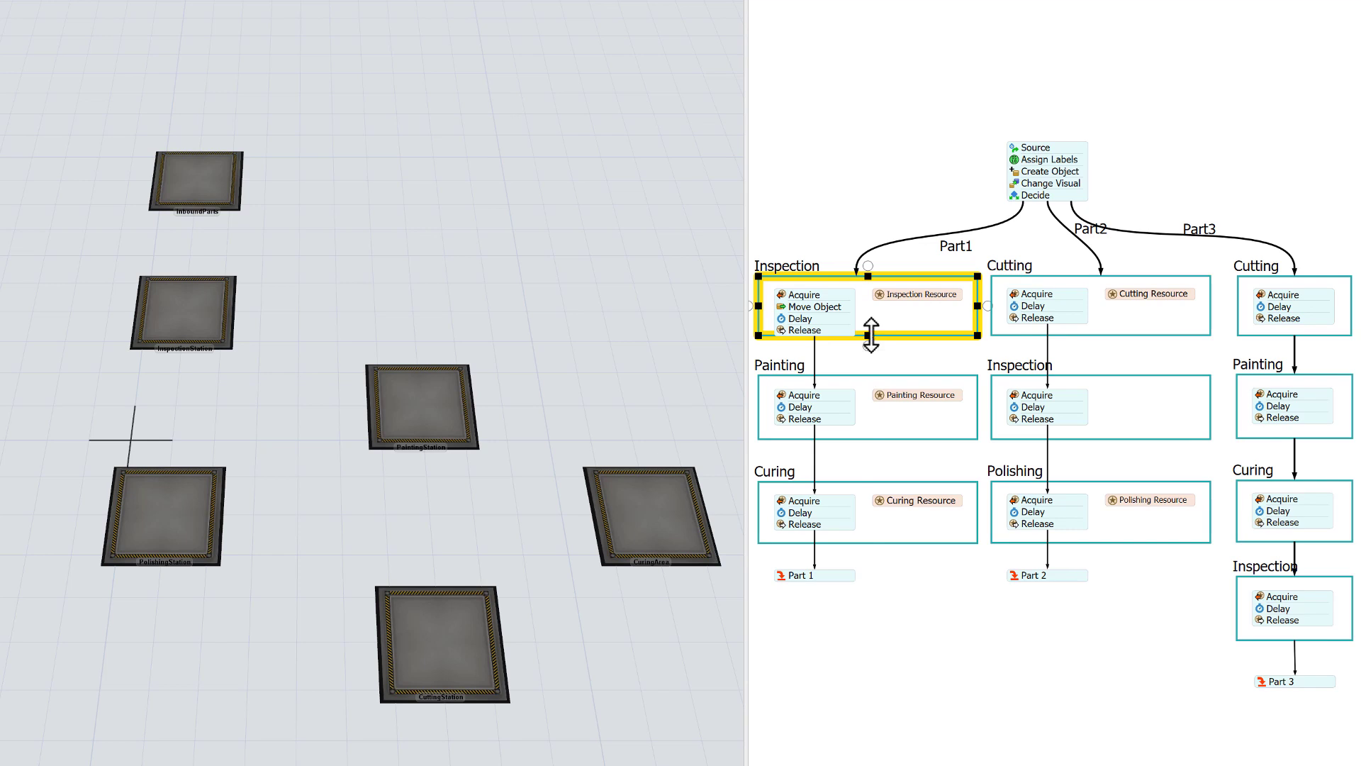
drag(871, 335, 870, 344)
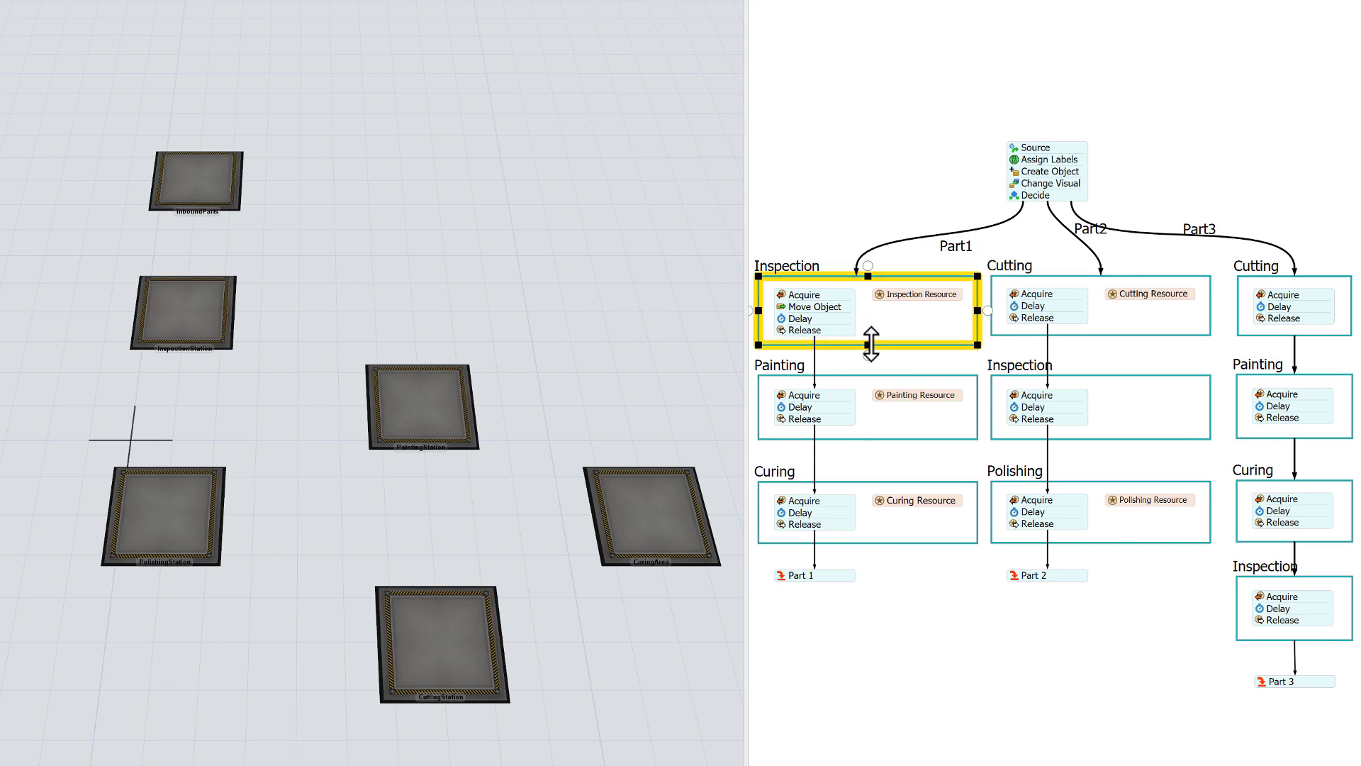
Sample the InspectionStation queue as the destination of the Move Object activity in the Part1 Inspection block
mouse_move(785, 312)
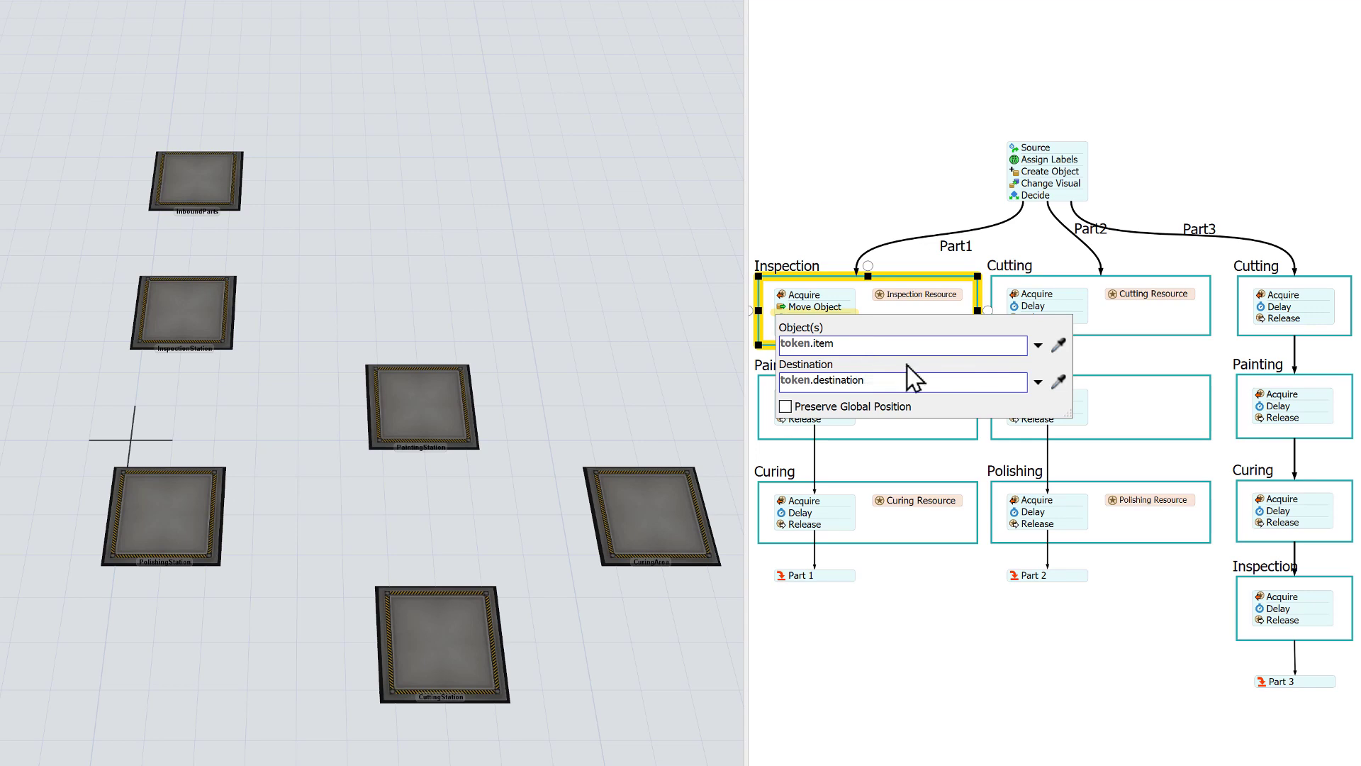
click(1058, 384)
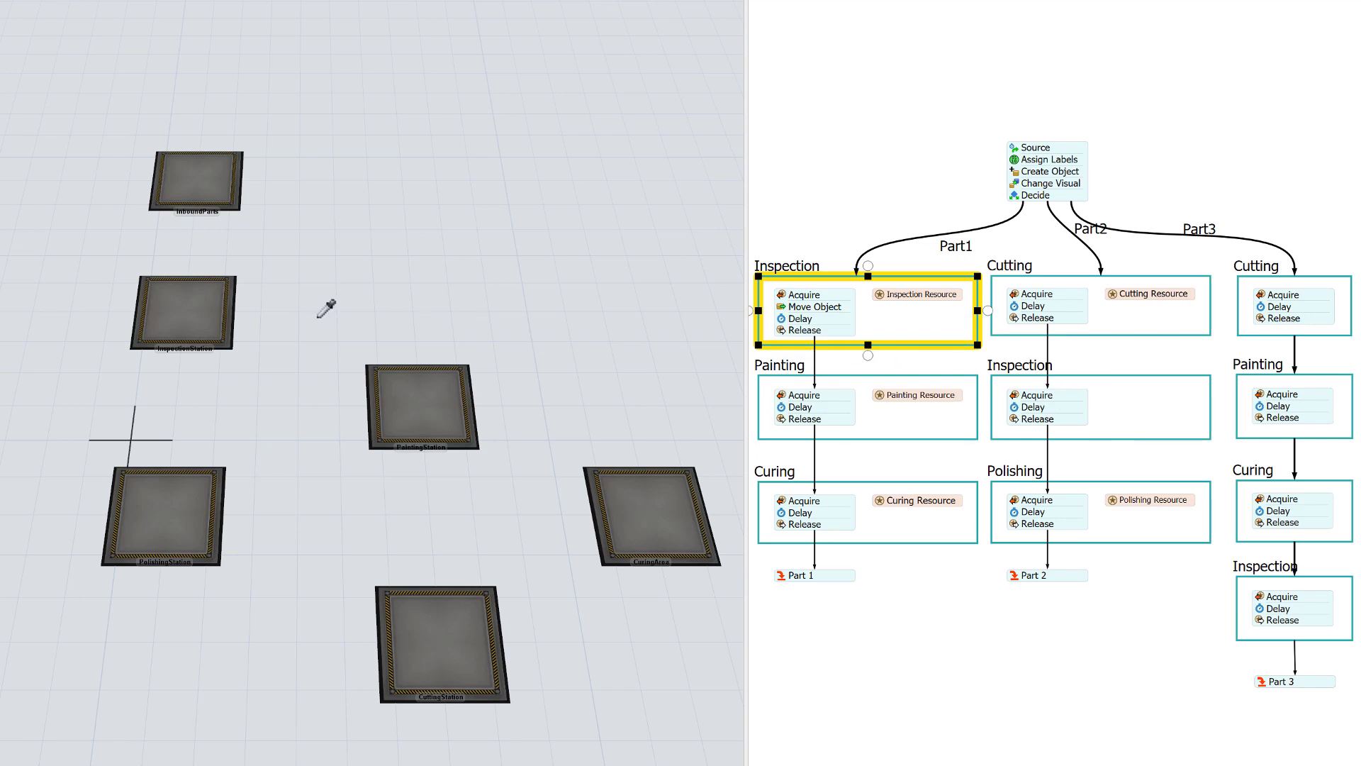
click(193, 310)
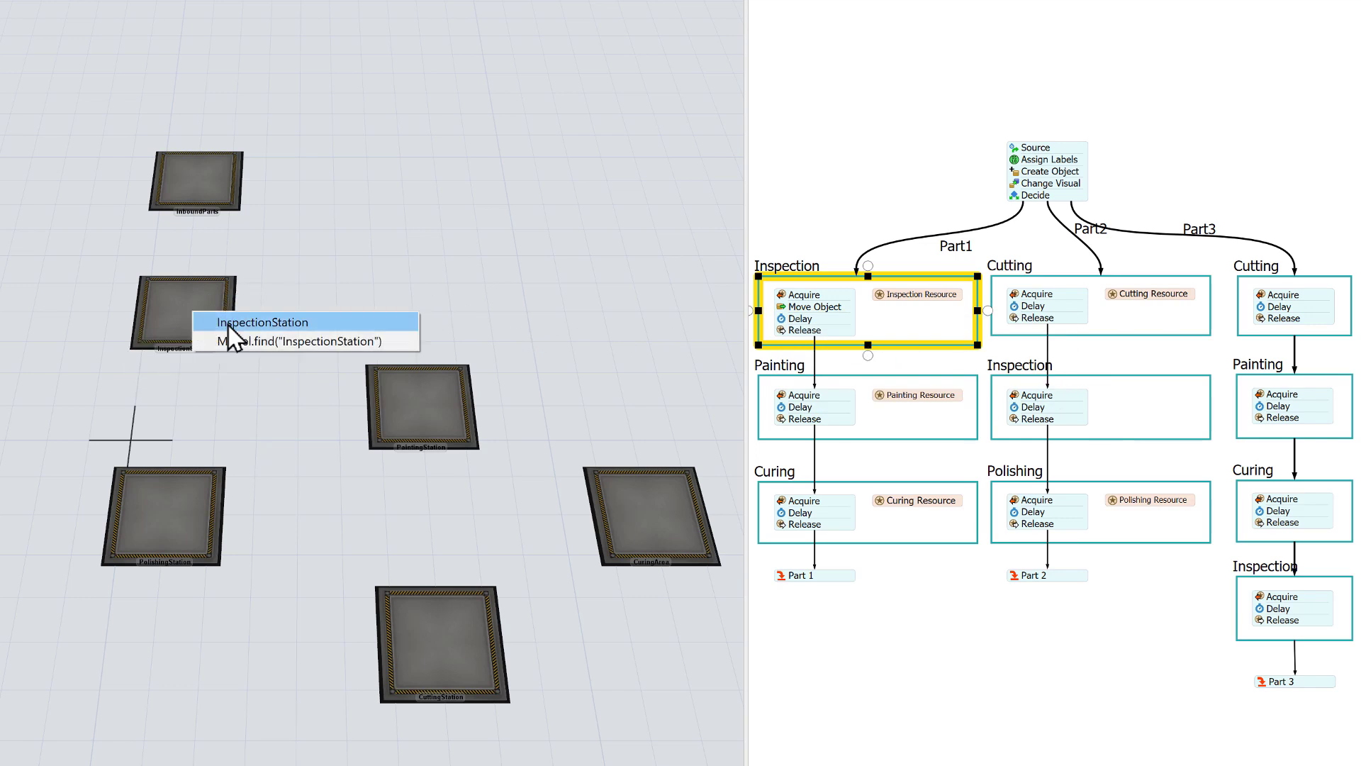
click(263, 323)
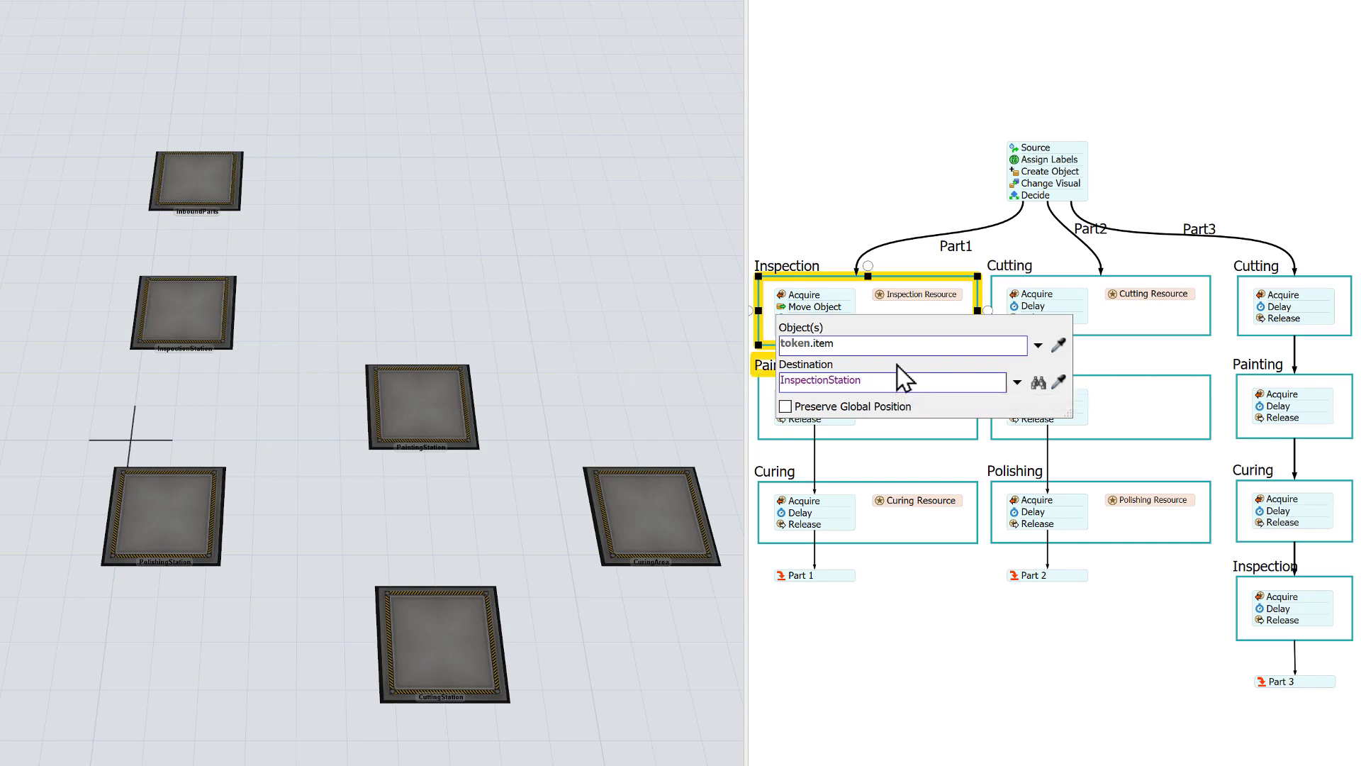
click(868, 312)
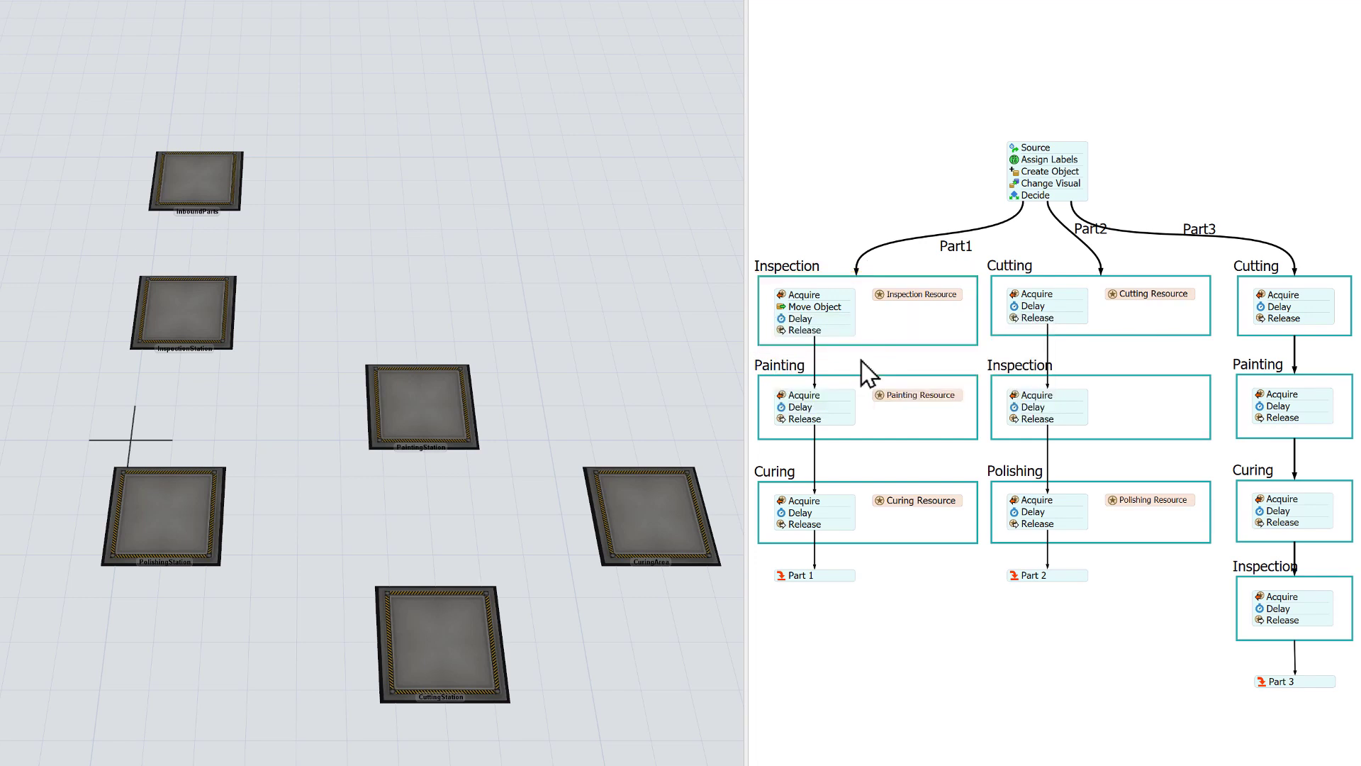
Insert a Move Object activity between Acquire and Delay in the Part1 Painting block and extend the container's height to fit it
click(837, 403)
double_click(836, 415)
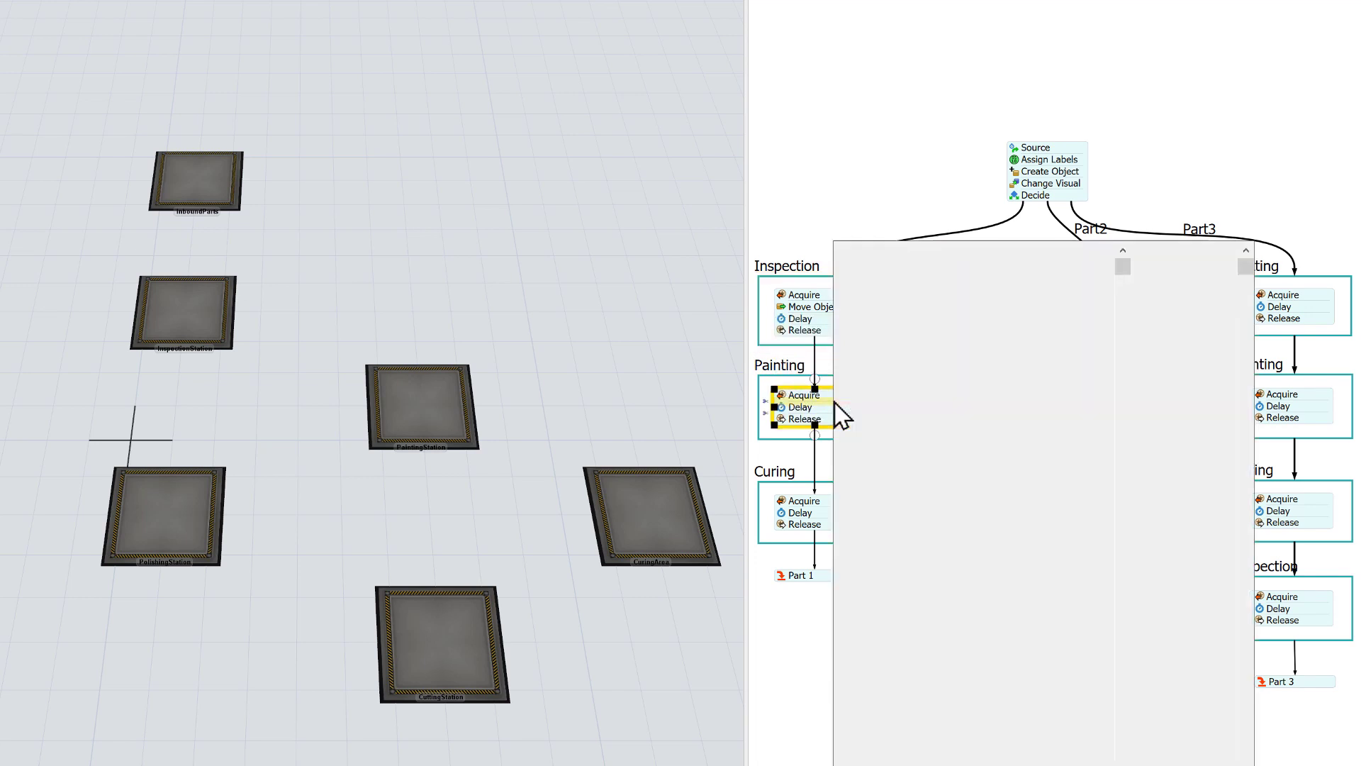
click(900, 463)
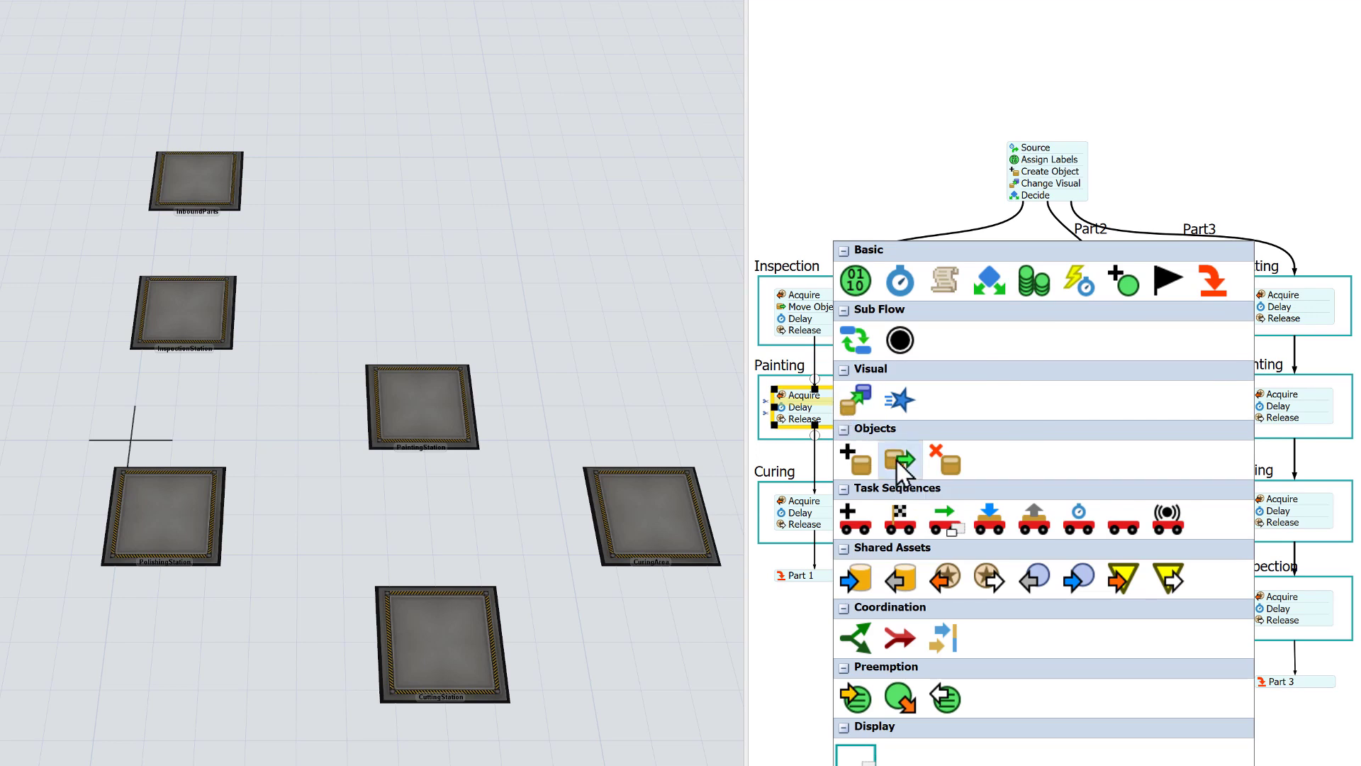
click(873, 441)
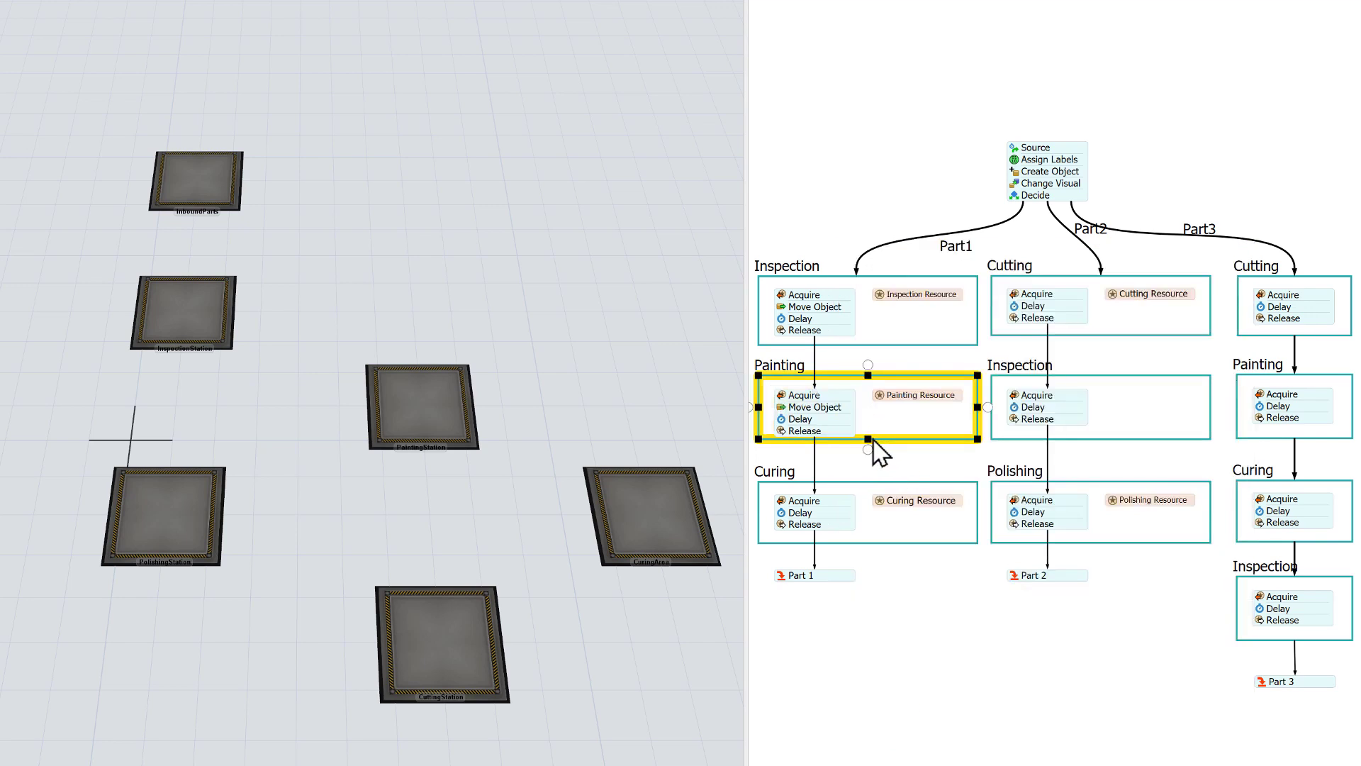
drag(869, 441, 870, 449)
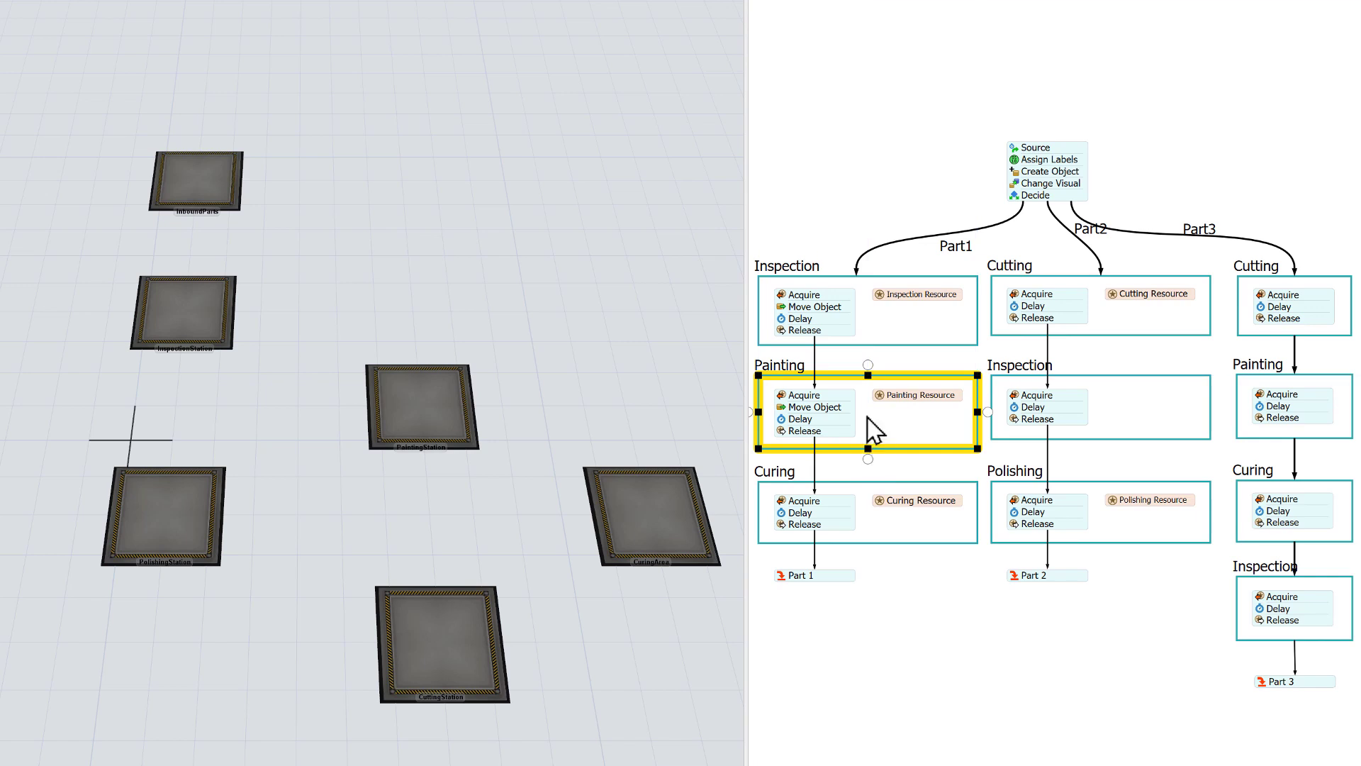
Sample the PaintingStation queue as the destination of the Move Object activity in the Part1 Painting block
mouse_move(780, 413)
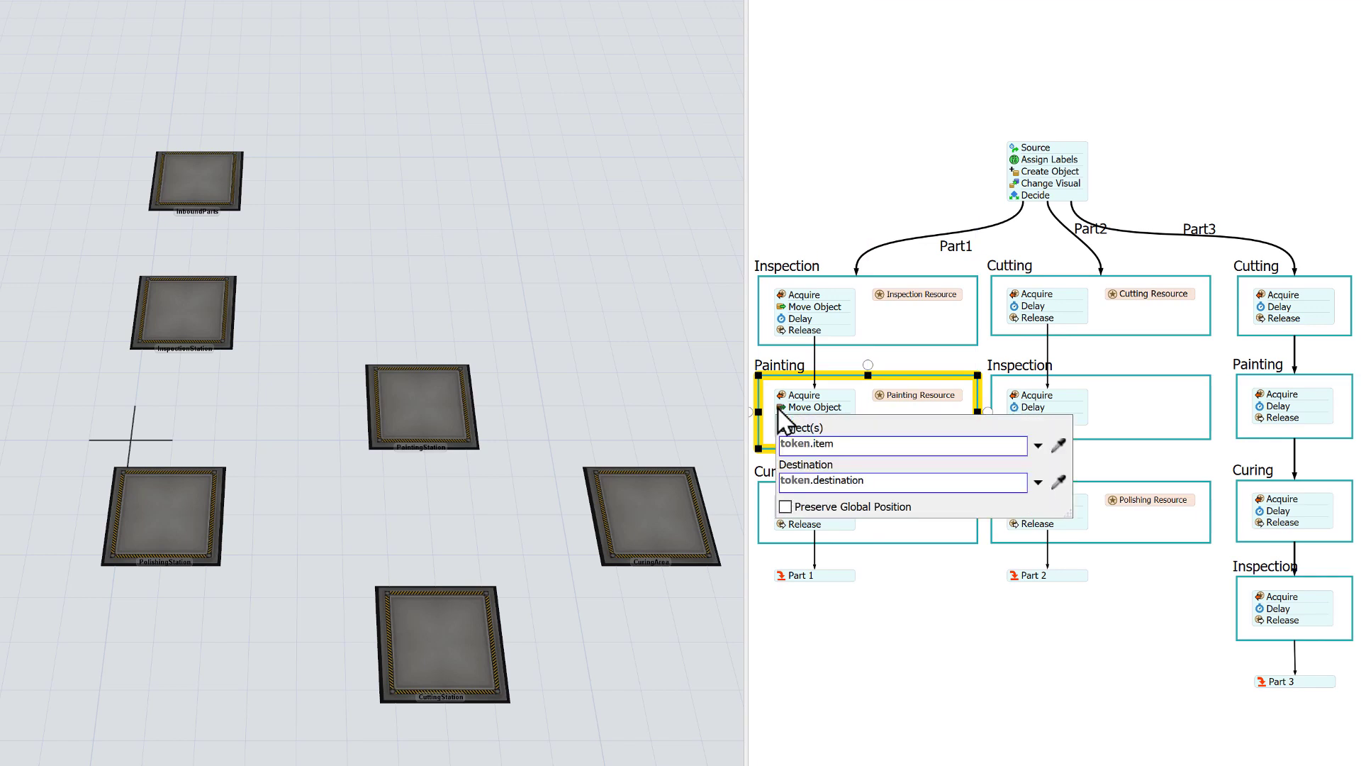
click(1060, 482)
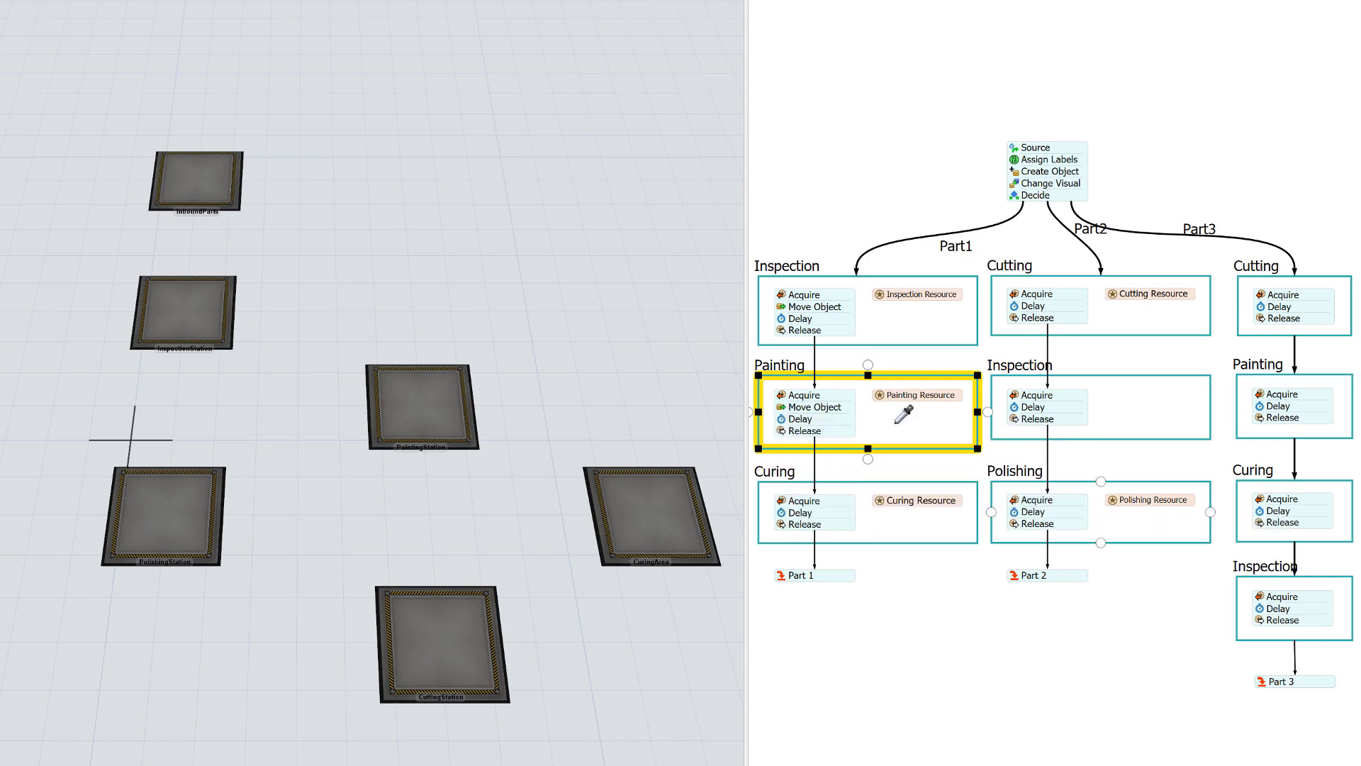
click(411, 408)
click(468, 423)
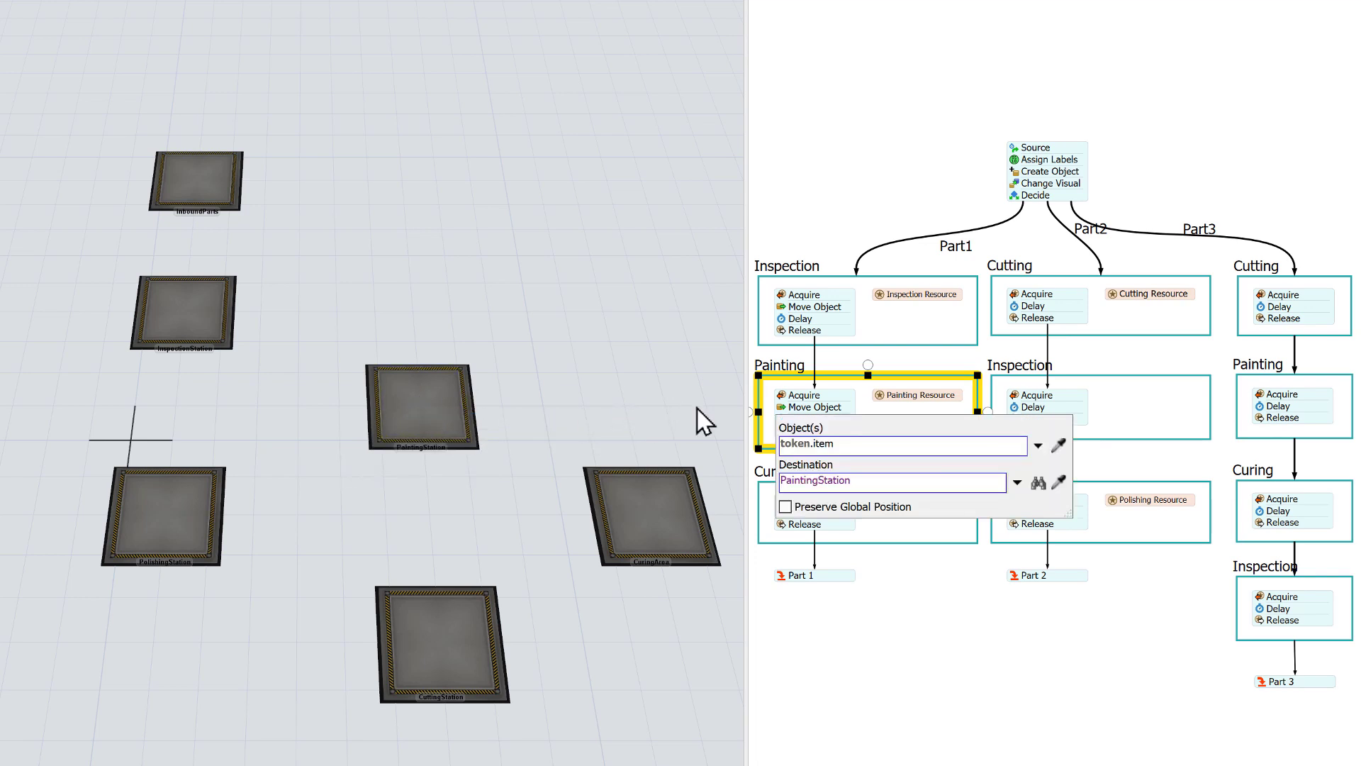
click(761, 461)
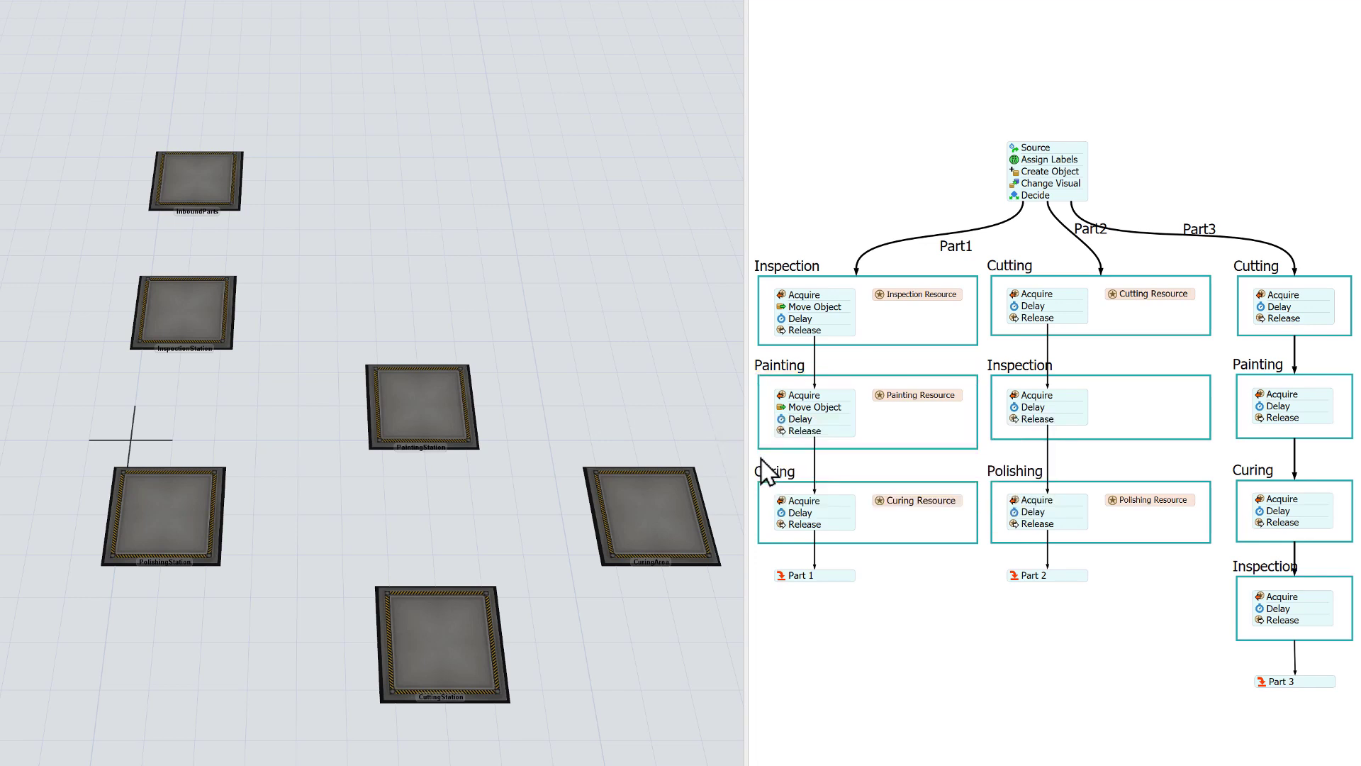
Insert a Move Object activity between Acquire and Delay in the Part1 Curing block and extend the container's height to fit it
click(808, 504)
double_click(814, 521)
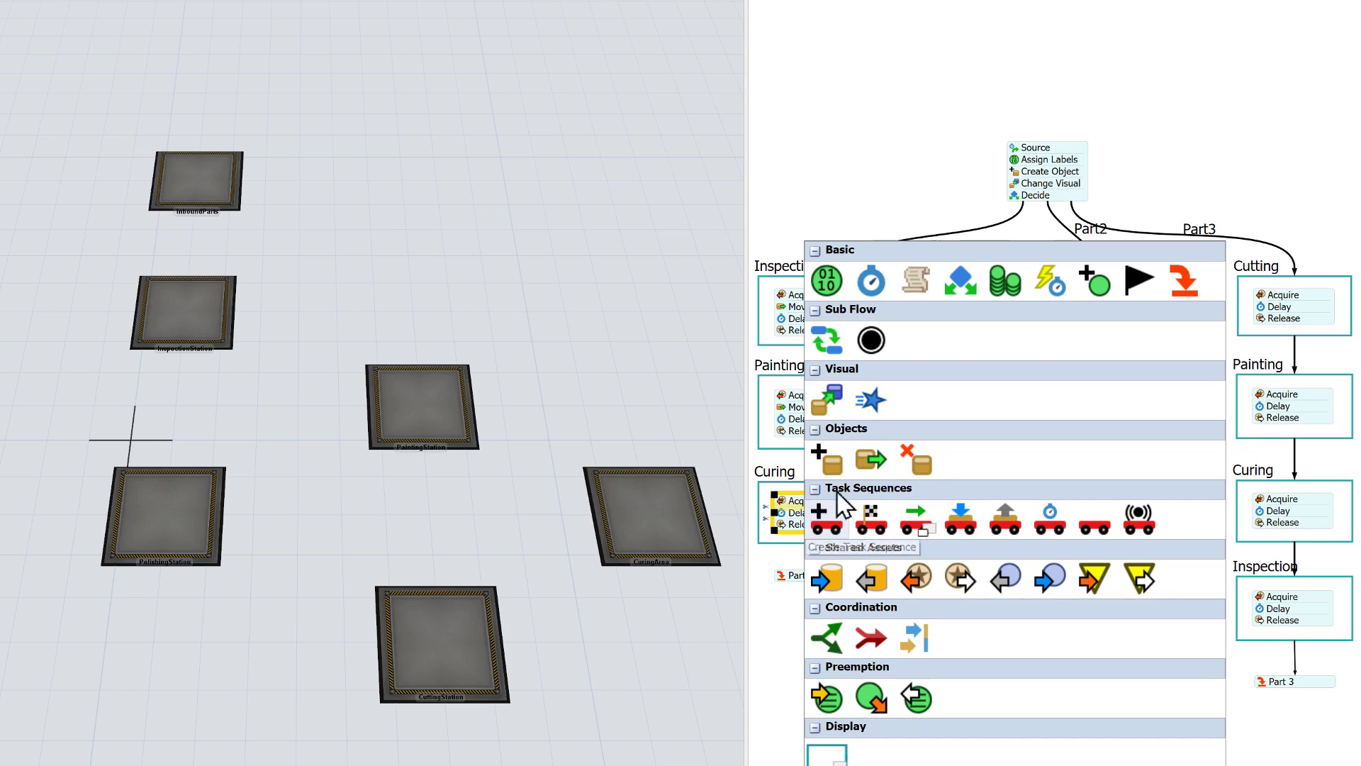
click(873, 455)
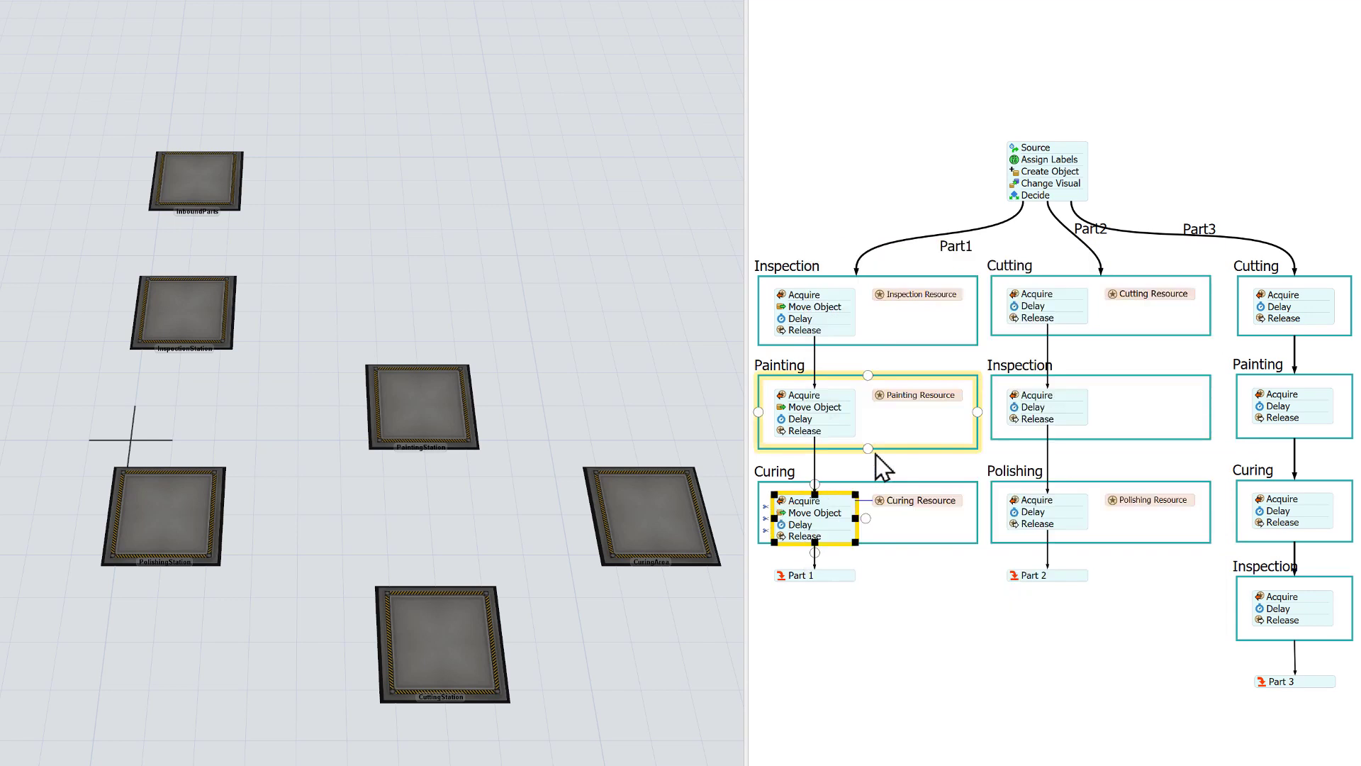
click(879, 528)
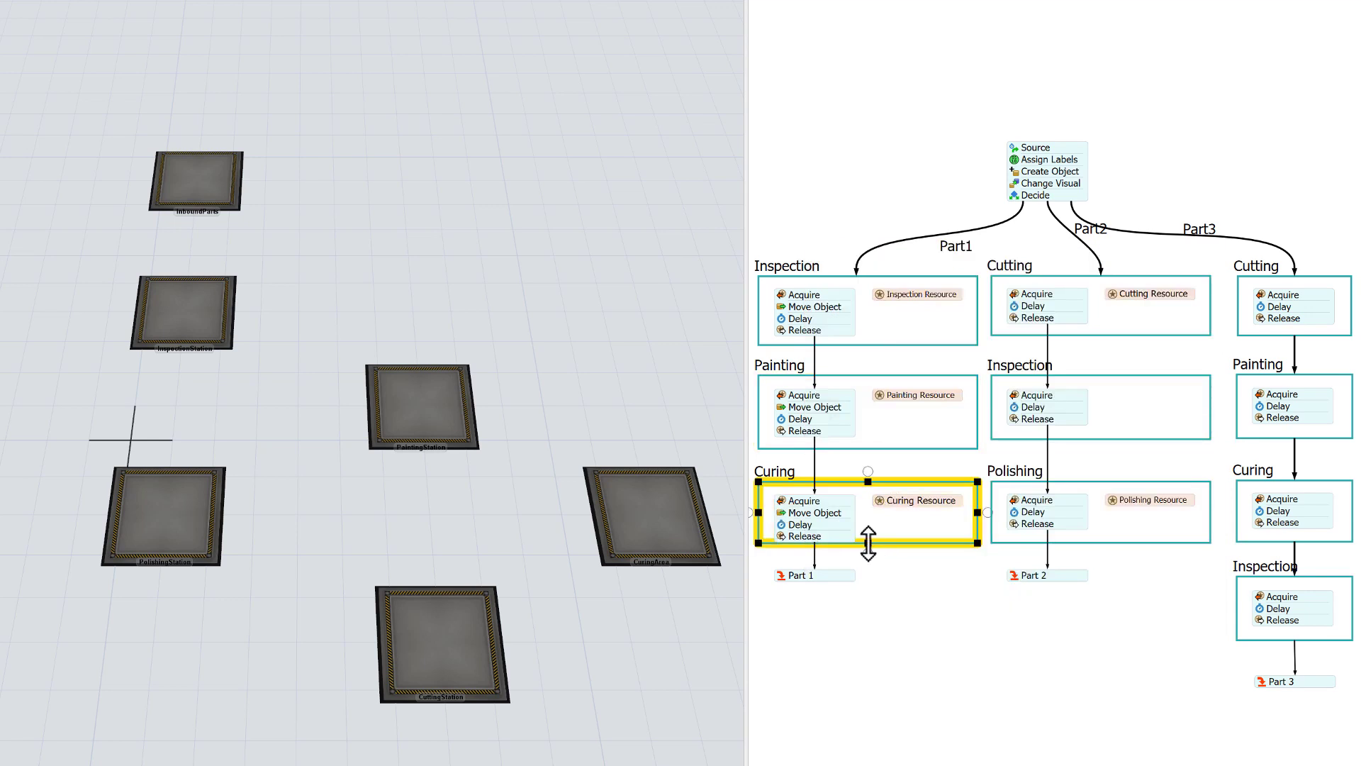
Sample the CuringArea queue as the destination of the Move Object activity in the Part1 Curing block
click(782, 512)
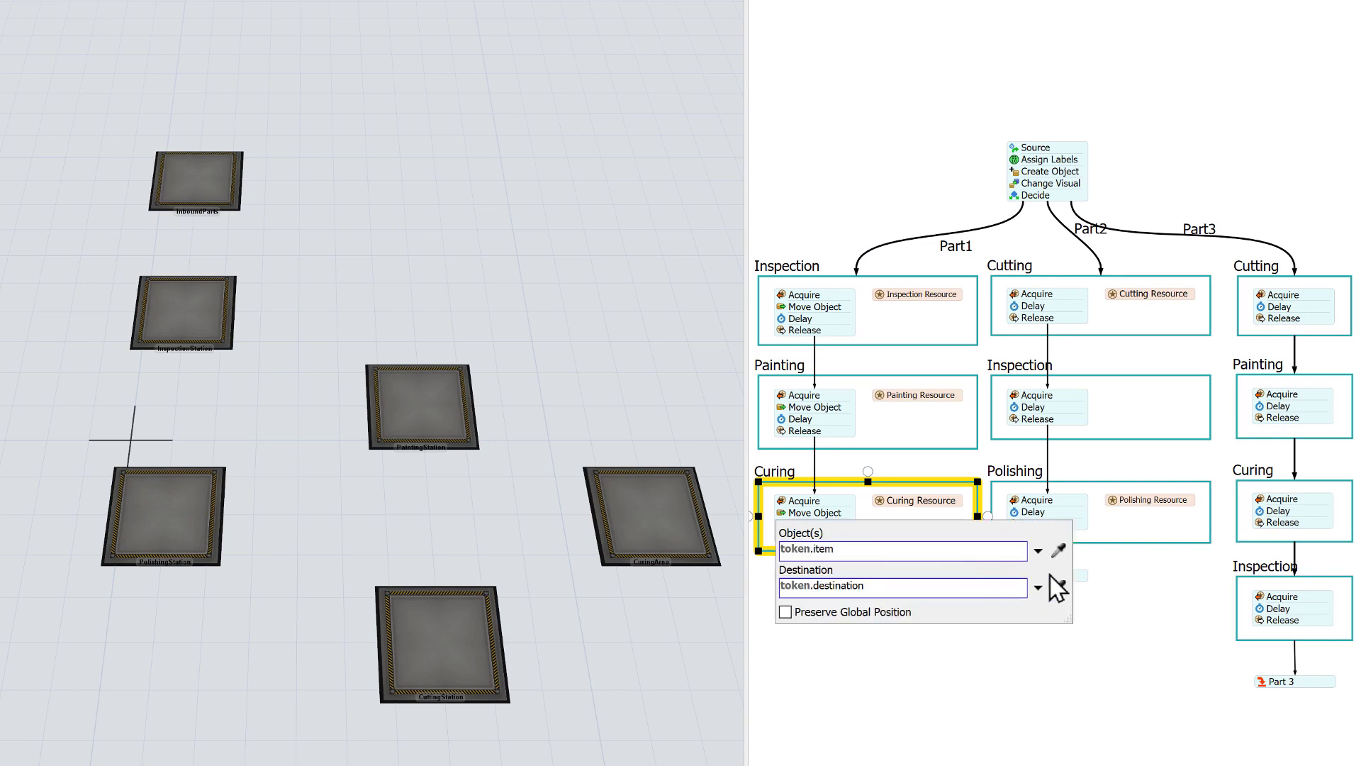
click(1058, 585)
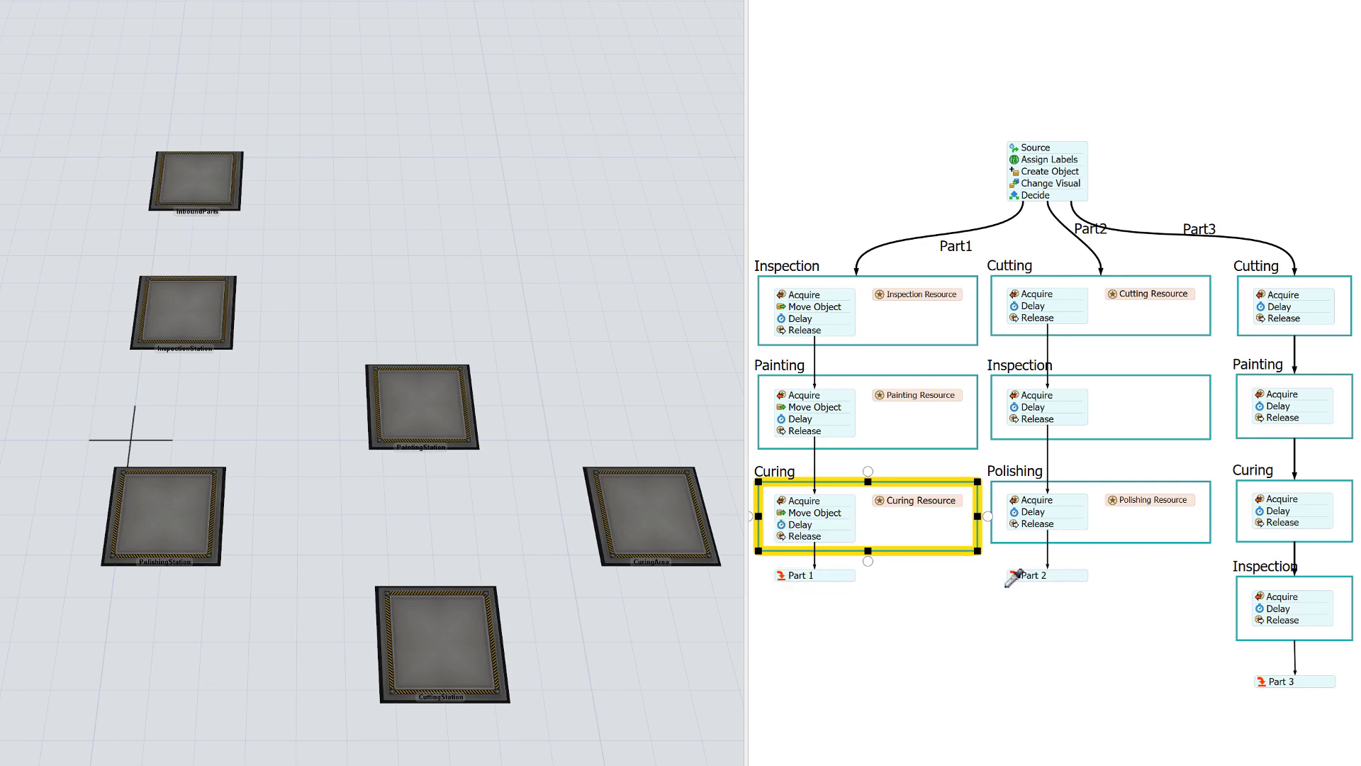
click(682, 537)
click(698, 555)
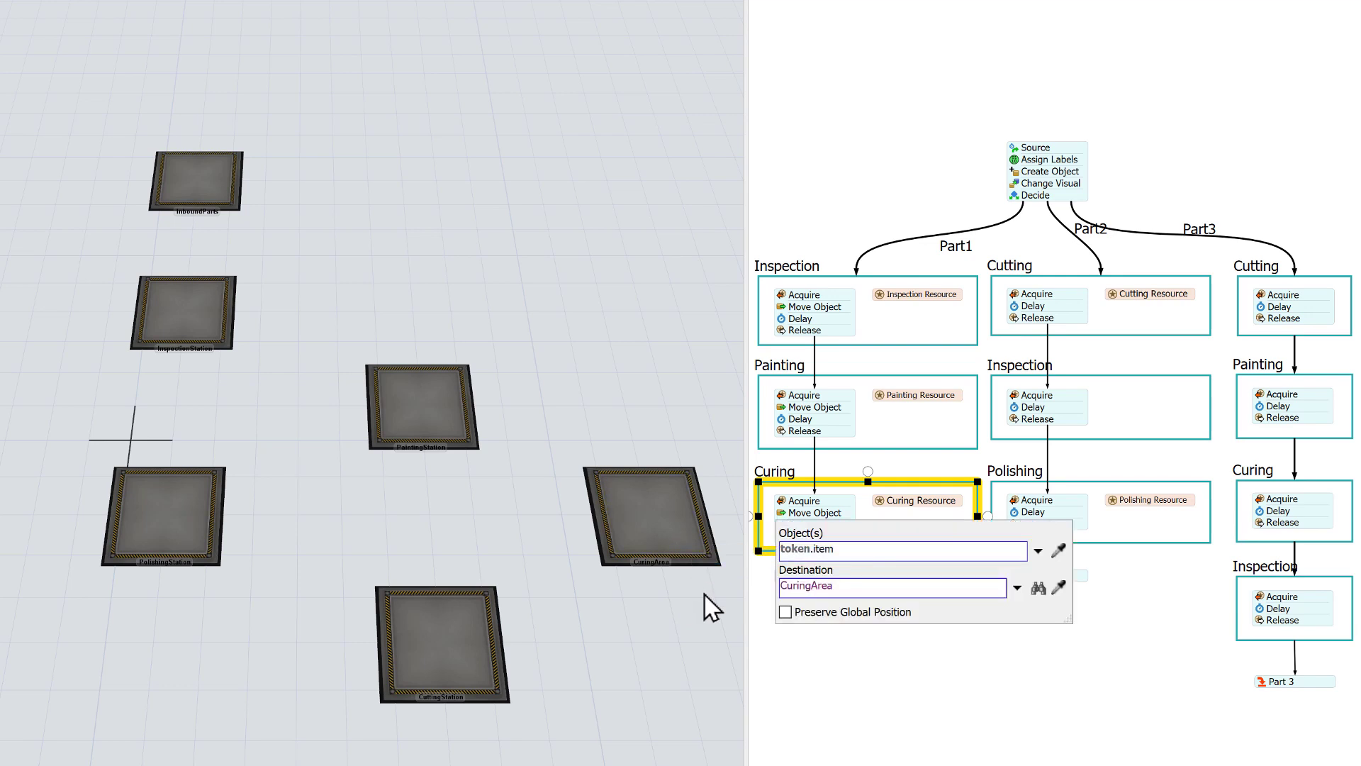
click(878, 677)
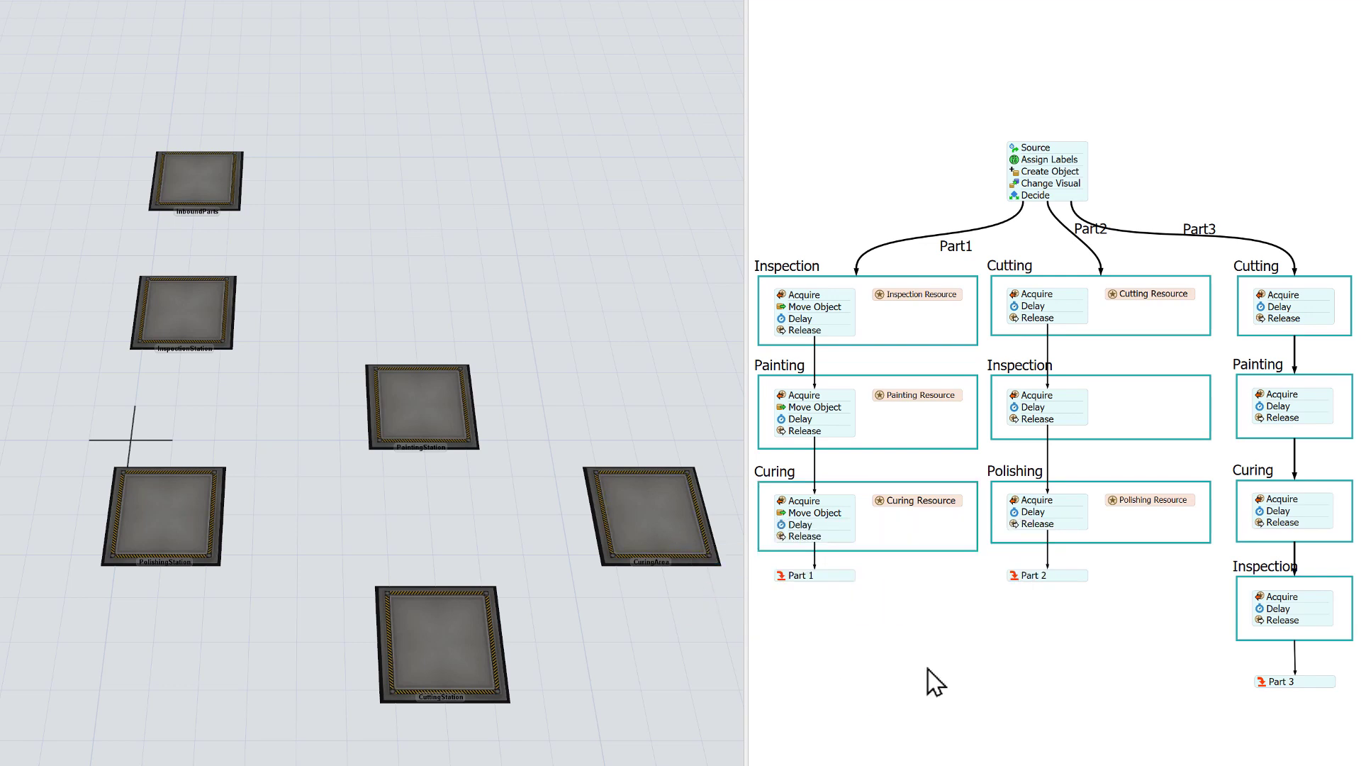
Insert a Move Object activity between Acquire and Delay in the Part2 Cutting block and extend the container's height to fit it
click(1024, 303)
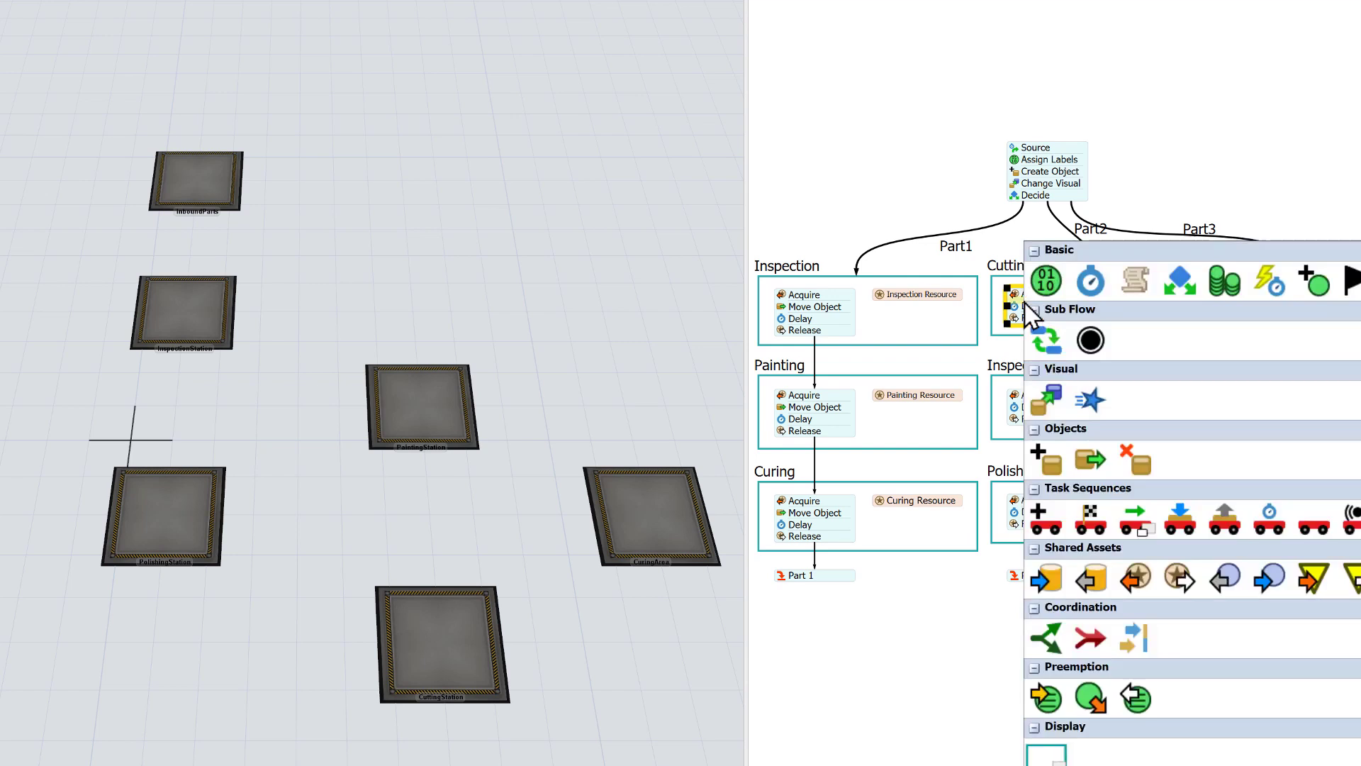
click(1091, 462)
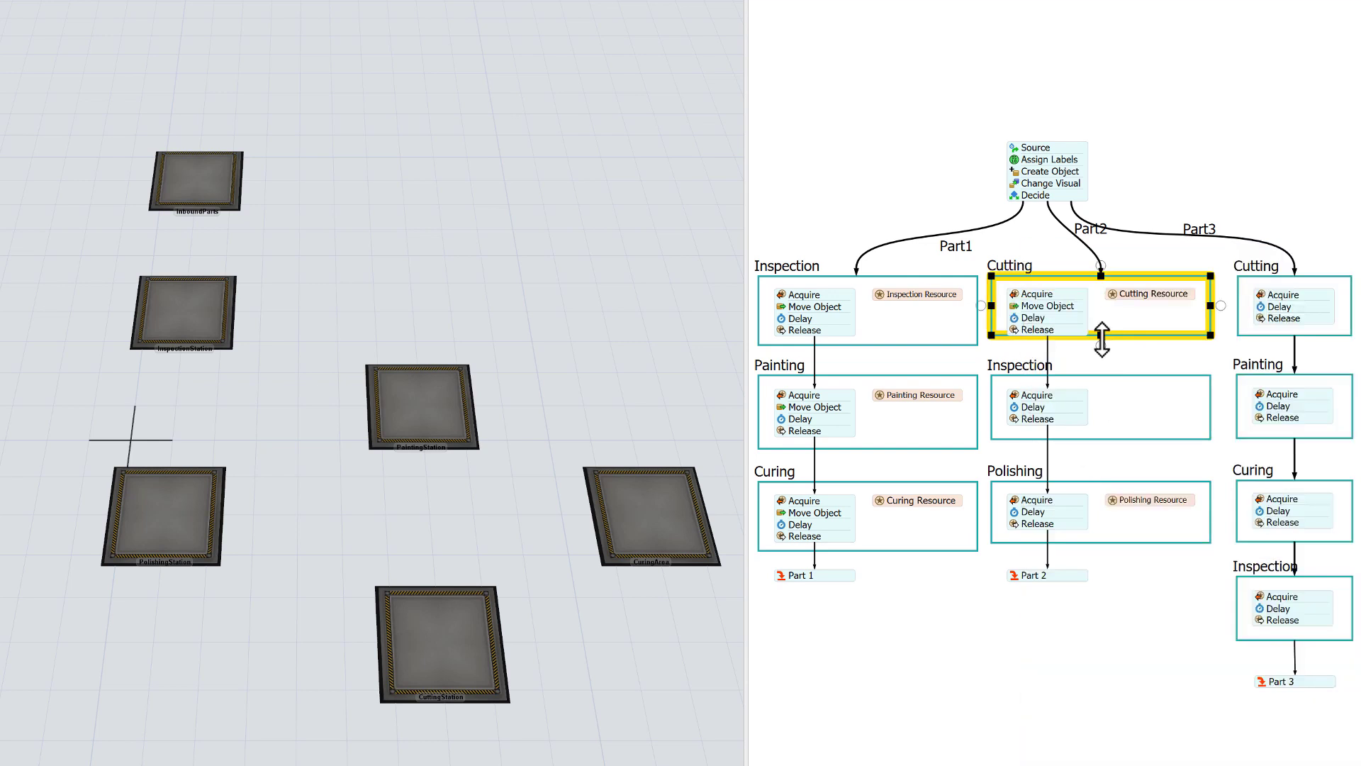
drag(1100, 335, 1101, 345)
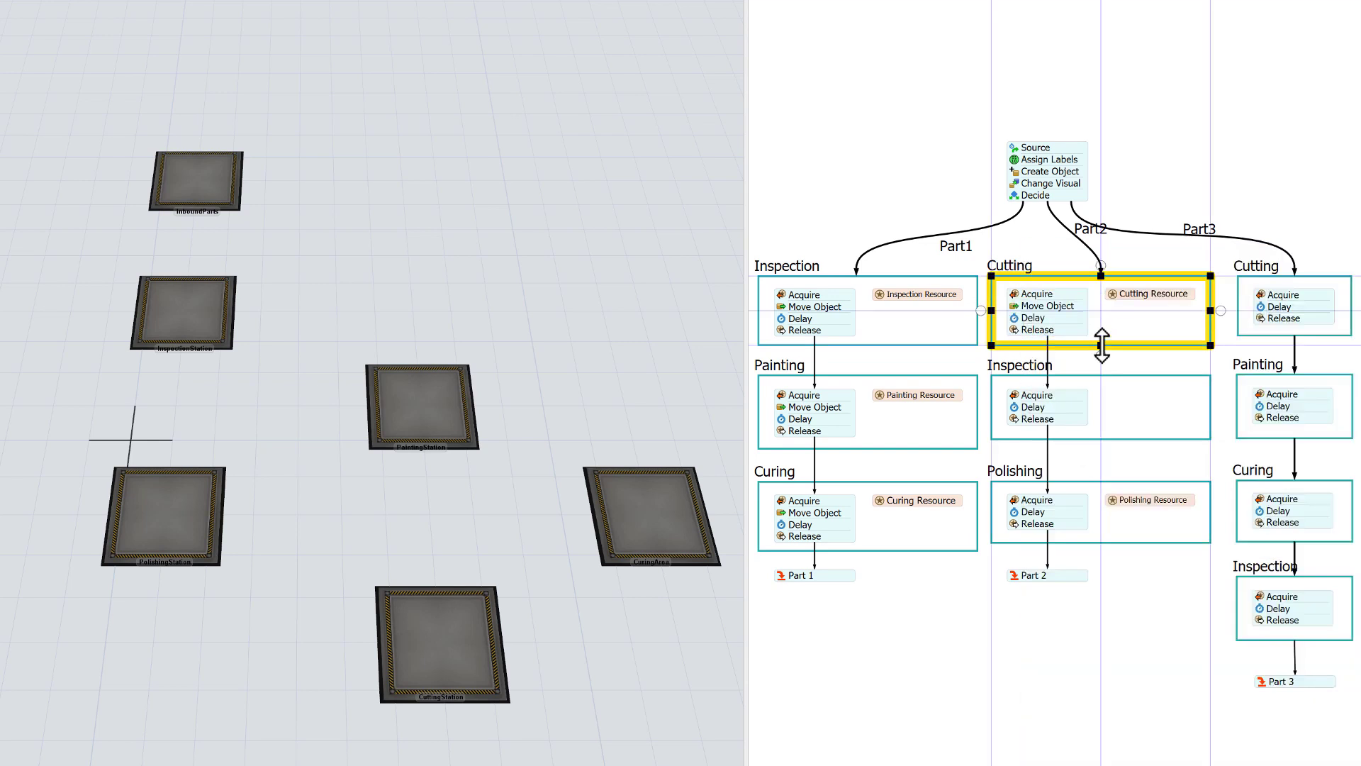
Sample the CuttingStation queue as the destination of the Move Object activity in the Part2 Cutting block
click(1015, 307)
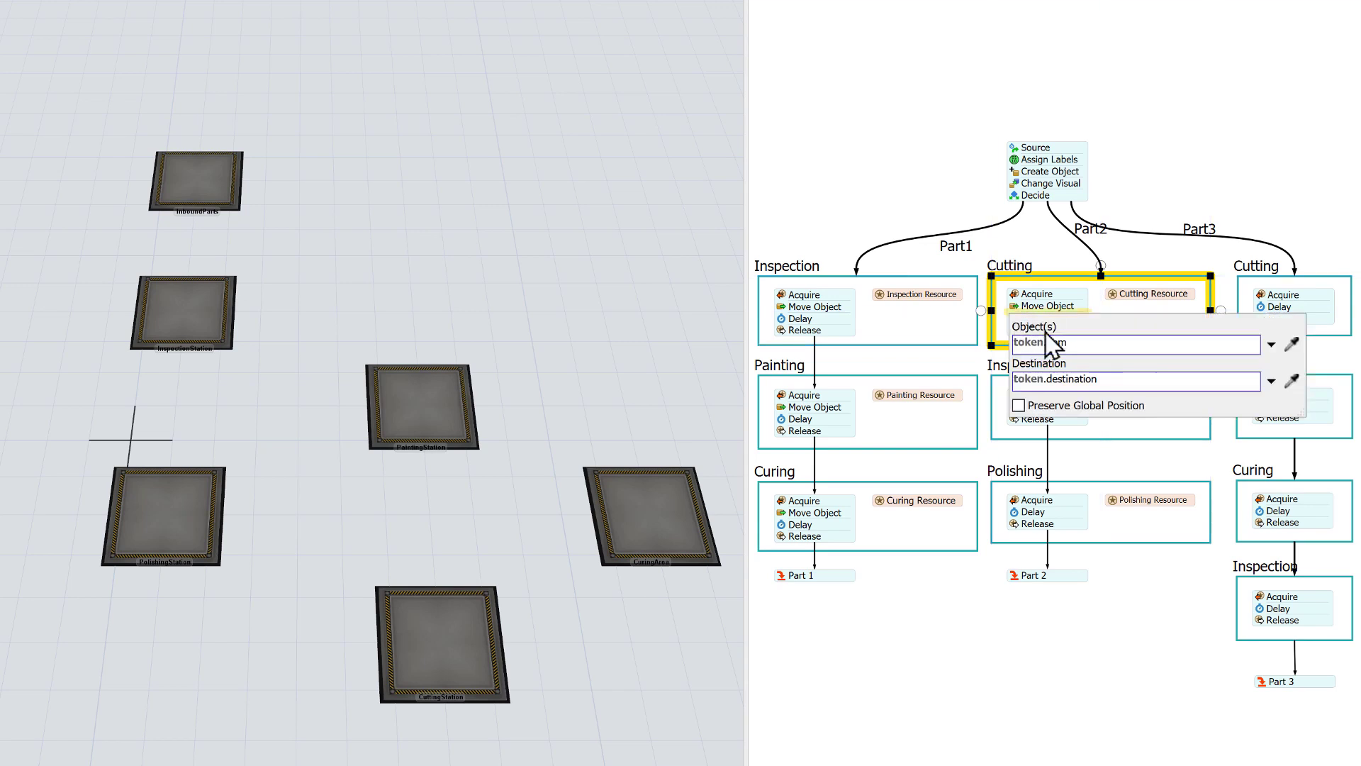
click(1292, 382)
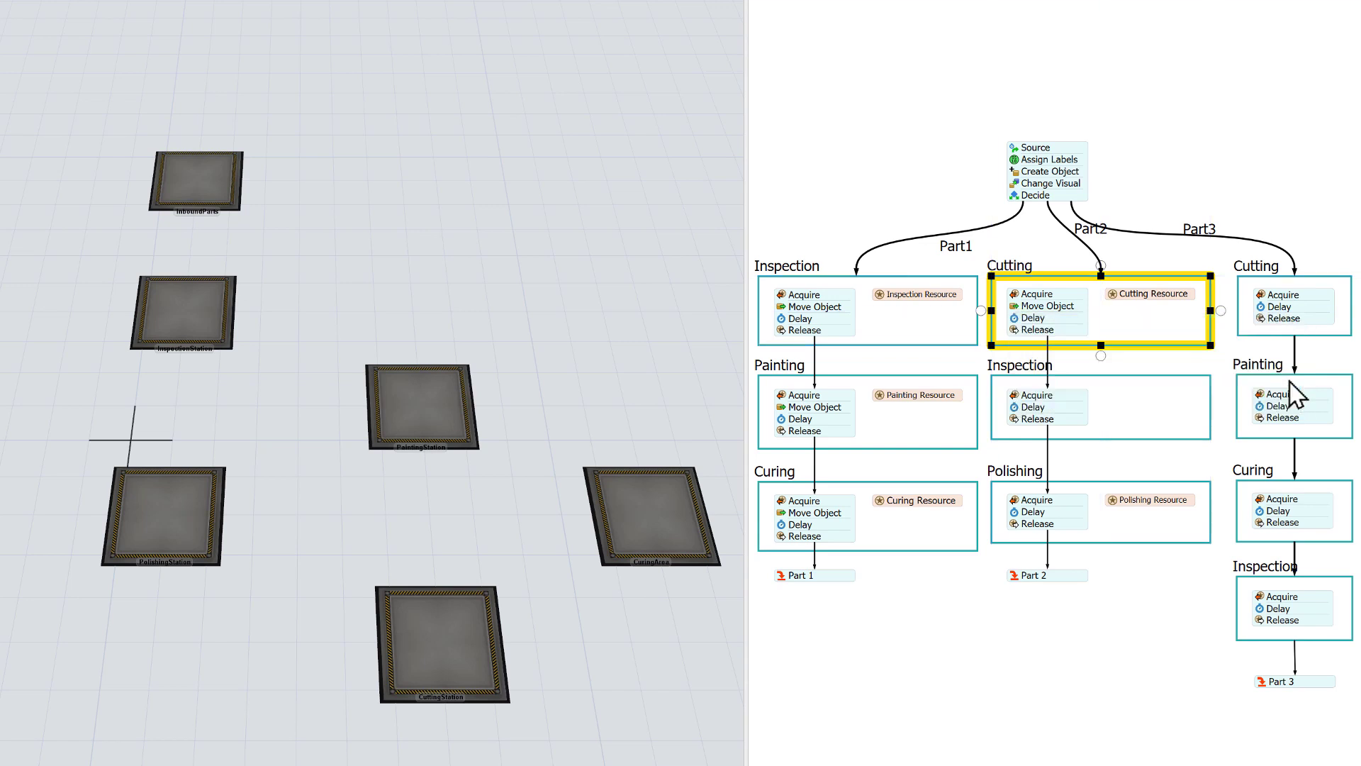
click(457, 661)
click(519, 673)
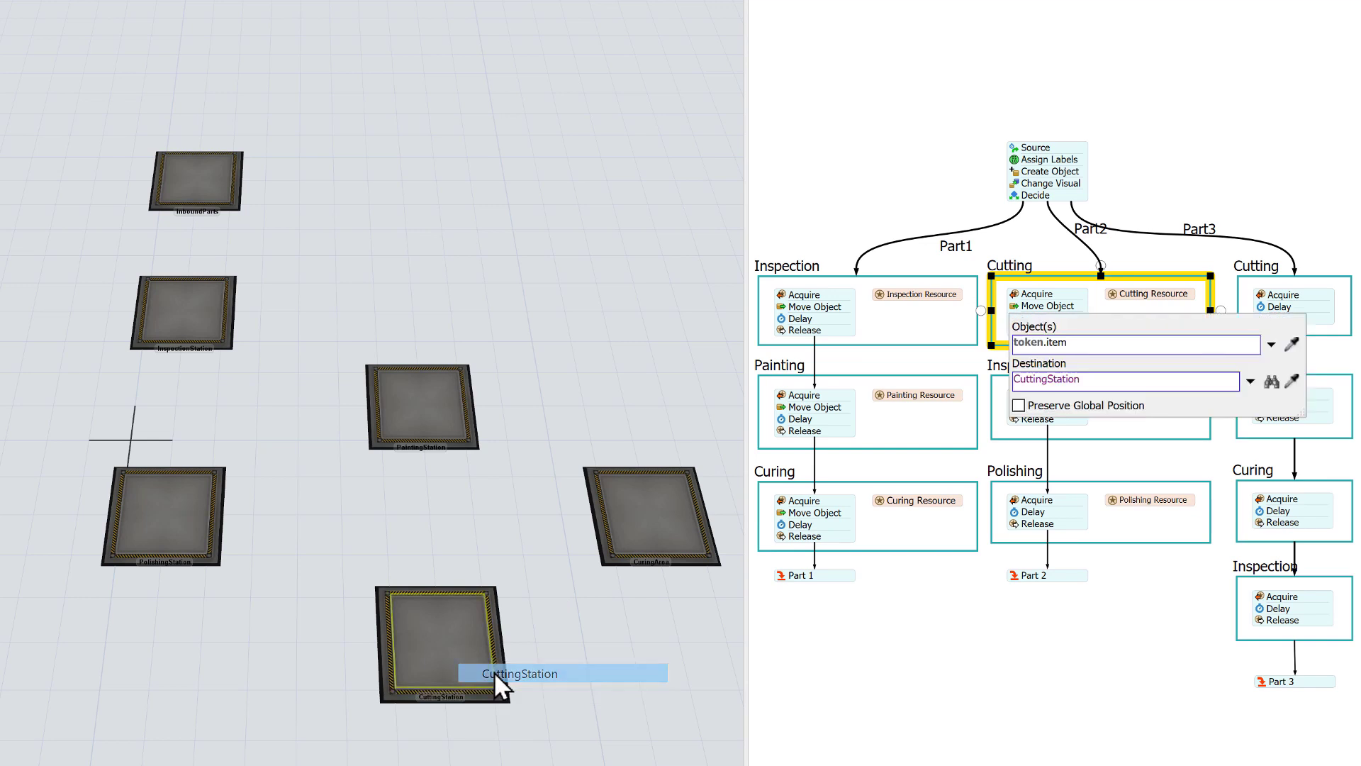
click(1125, 461)
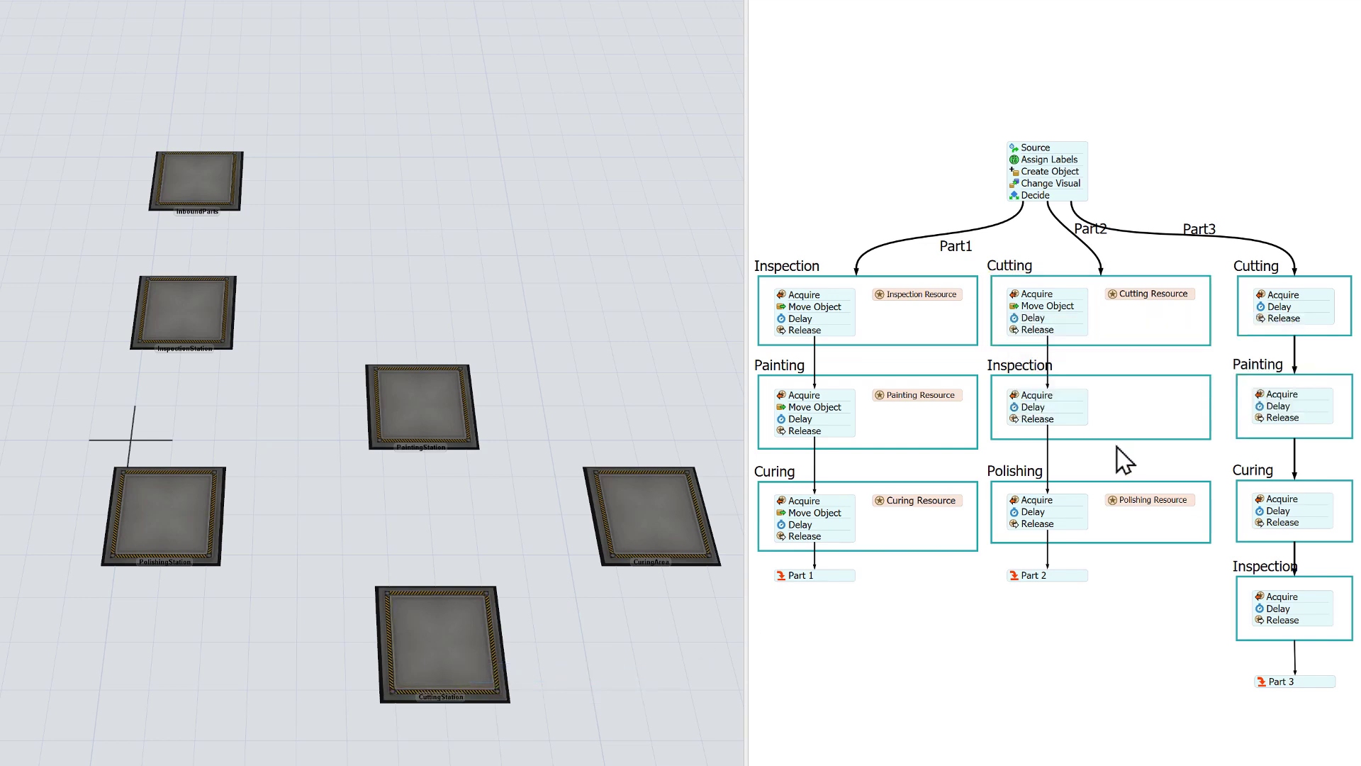
Insert a Move Object activity between Acquire and Delay in the Part2 Inspection block and extend the container's height to fit it
double_click(1073, 415)
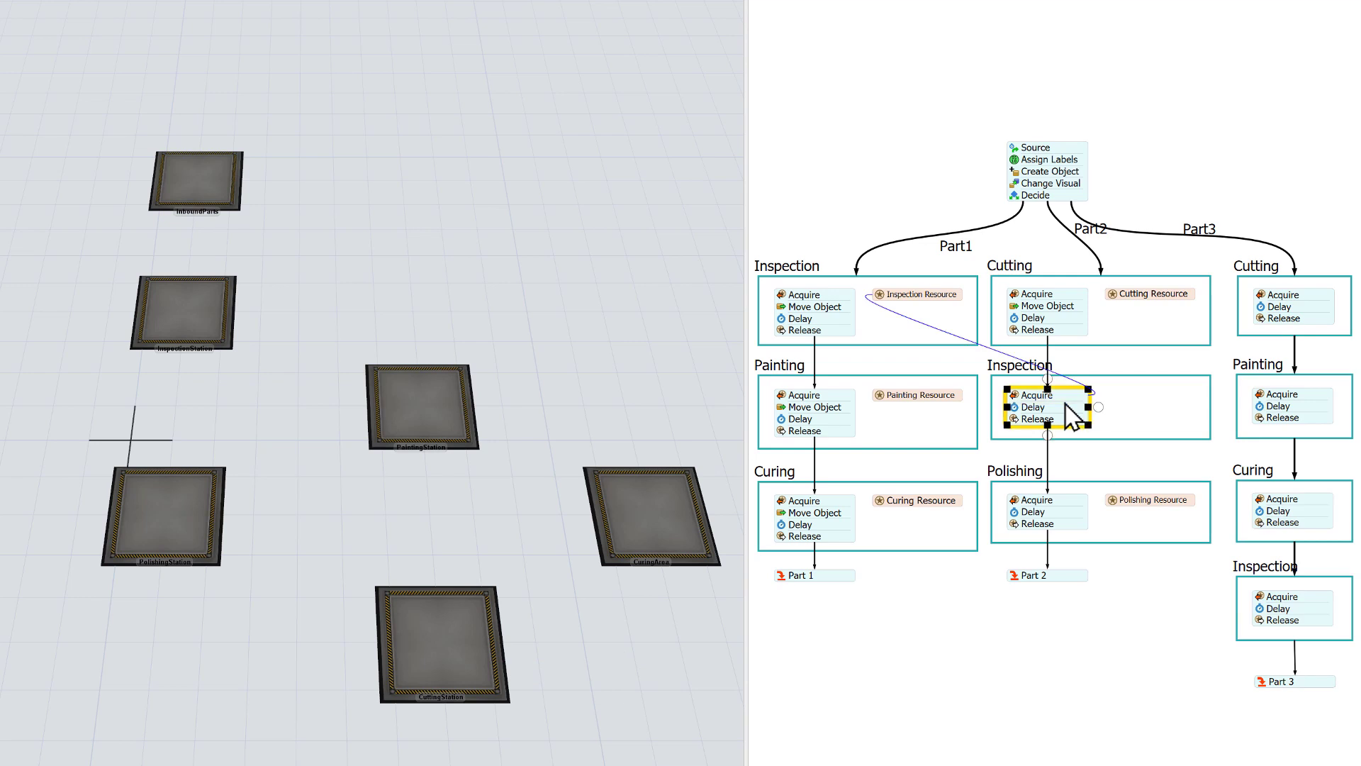
click(1133, 464)
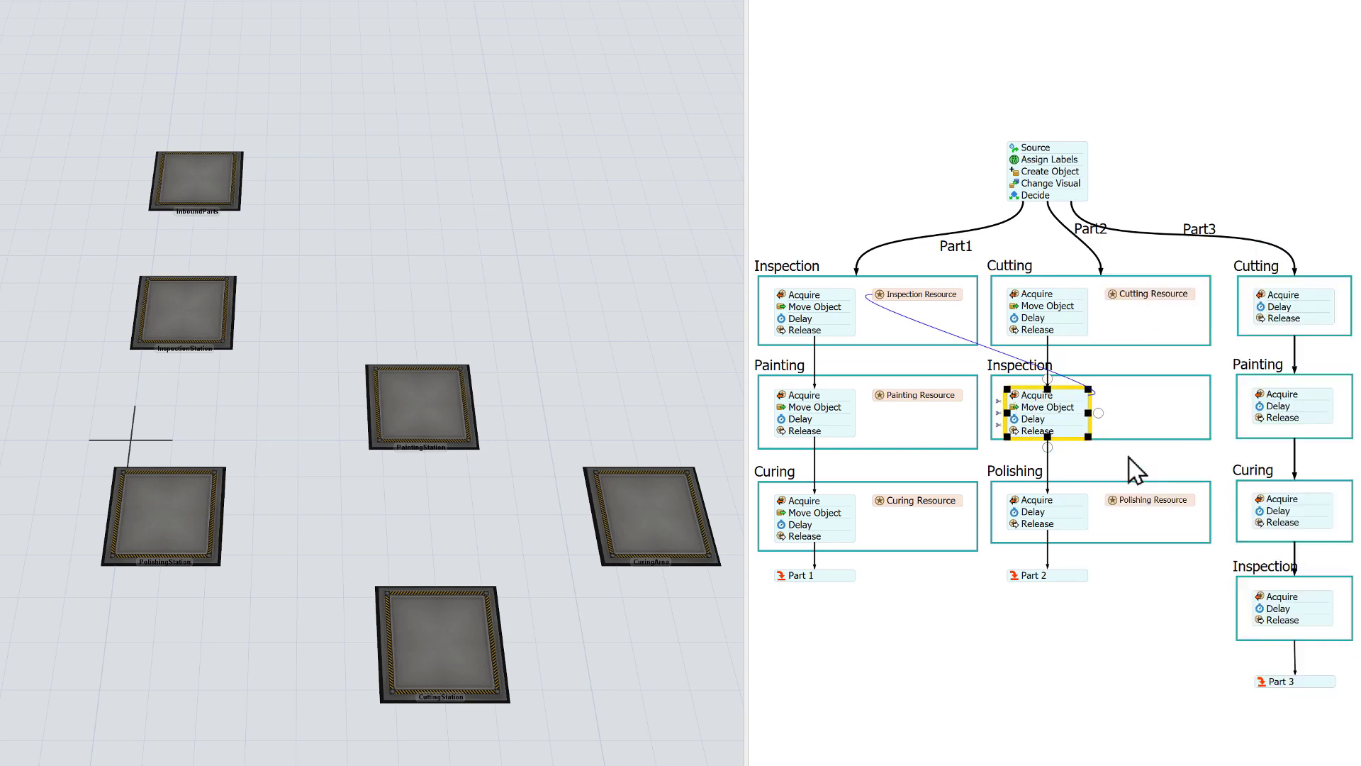
click(1132, 406)
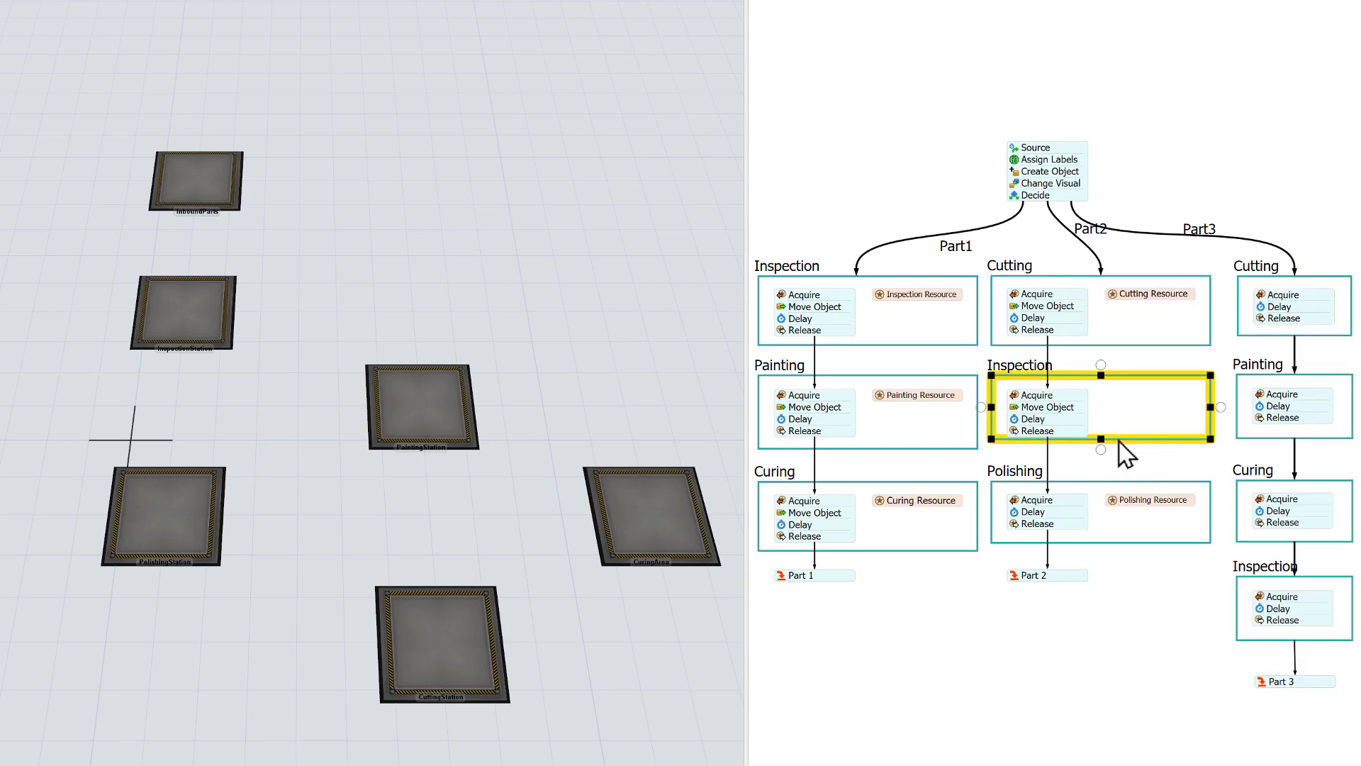
drag(1101, 442, 1101, 447)
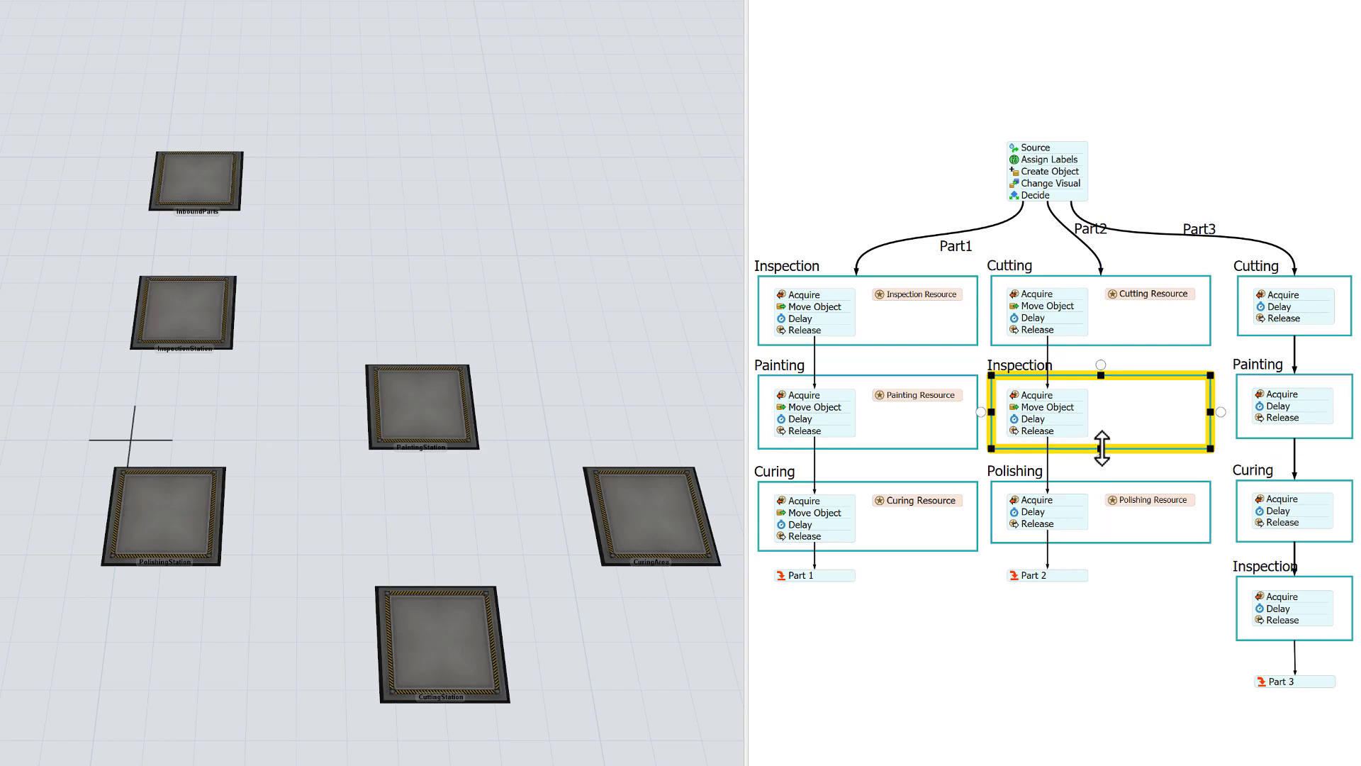
Open the settings of the Move Object activity in the Part2 Inspection block
click(1018, 411)
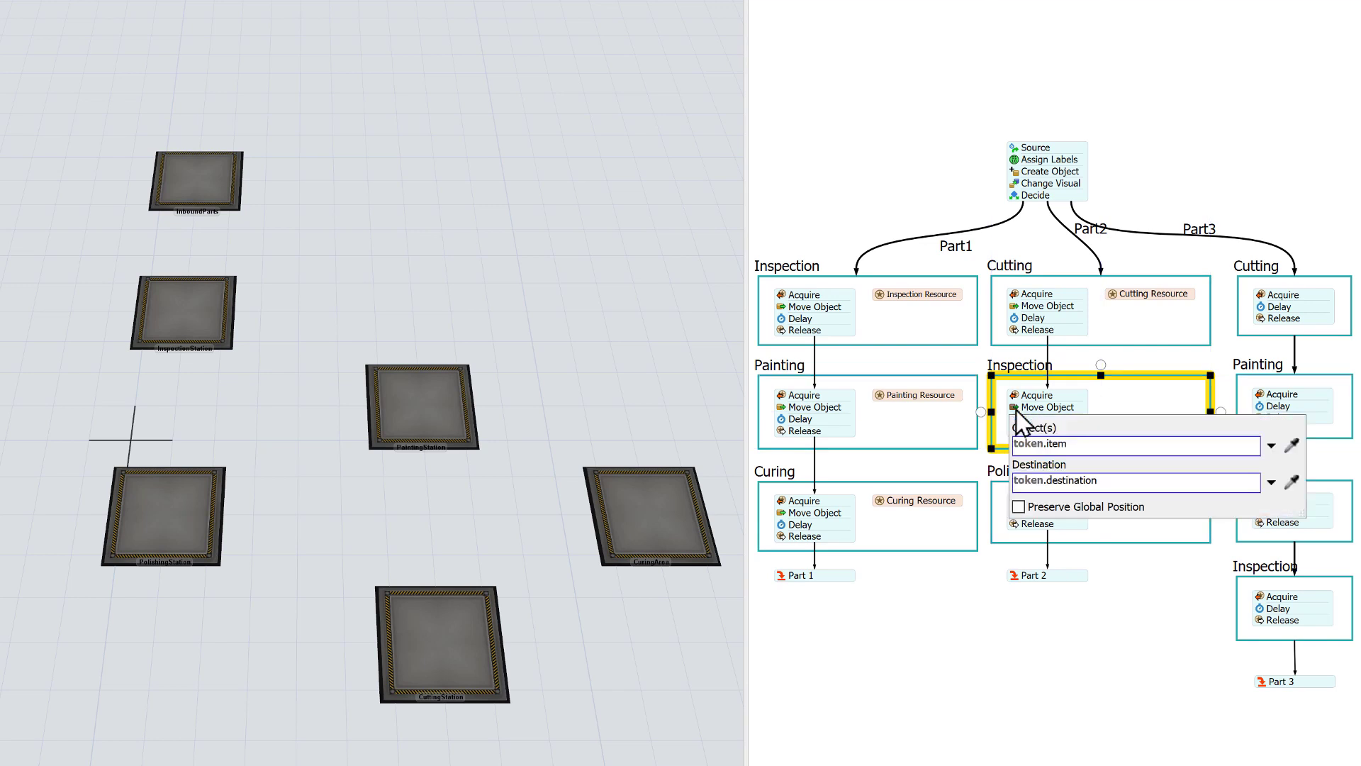
Set the destination of the Move Object activity in the Part2 Inspection block to InspectionStation, sampled from the 3D model
click(1293, 482)
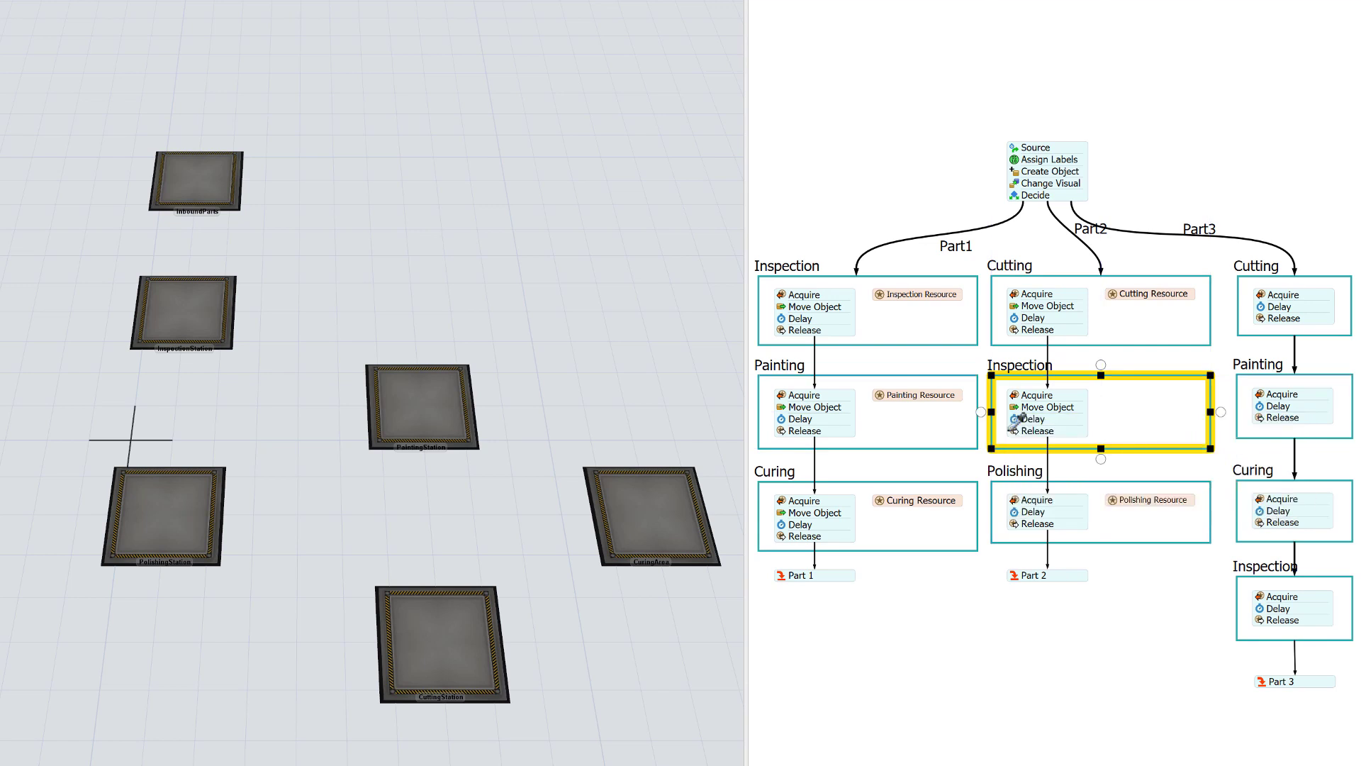
click(188, 322)
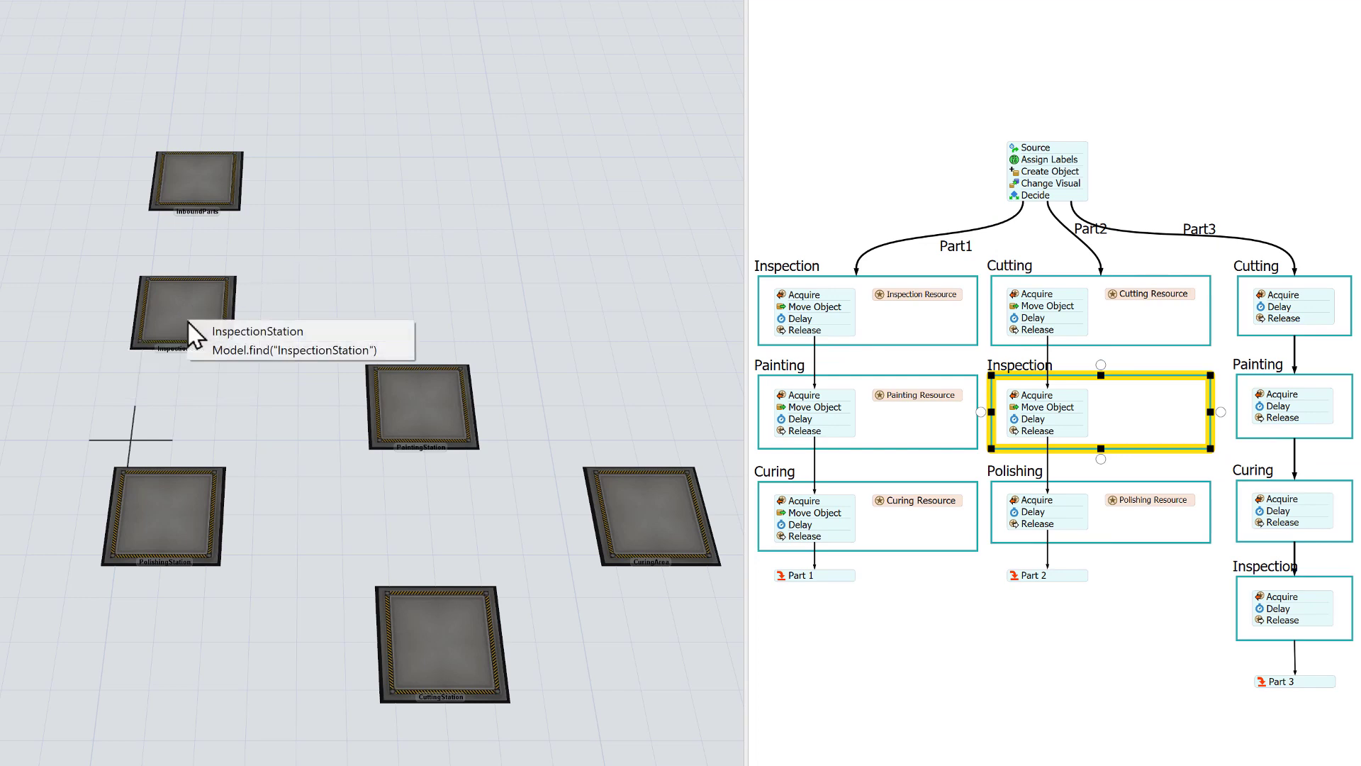
click(254, 333)
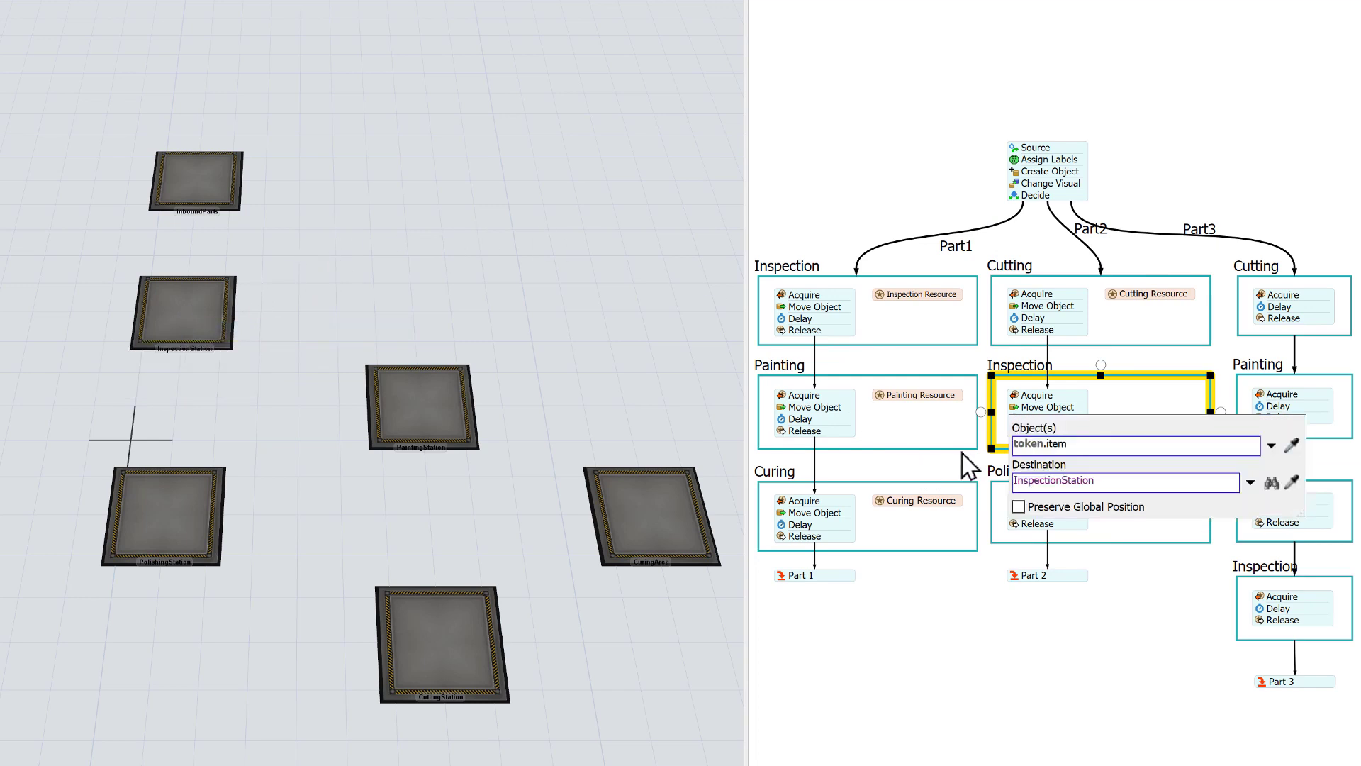
click(974, 471)
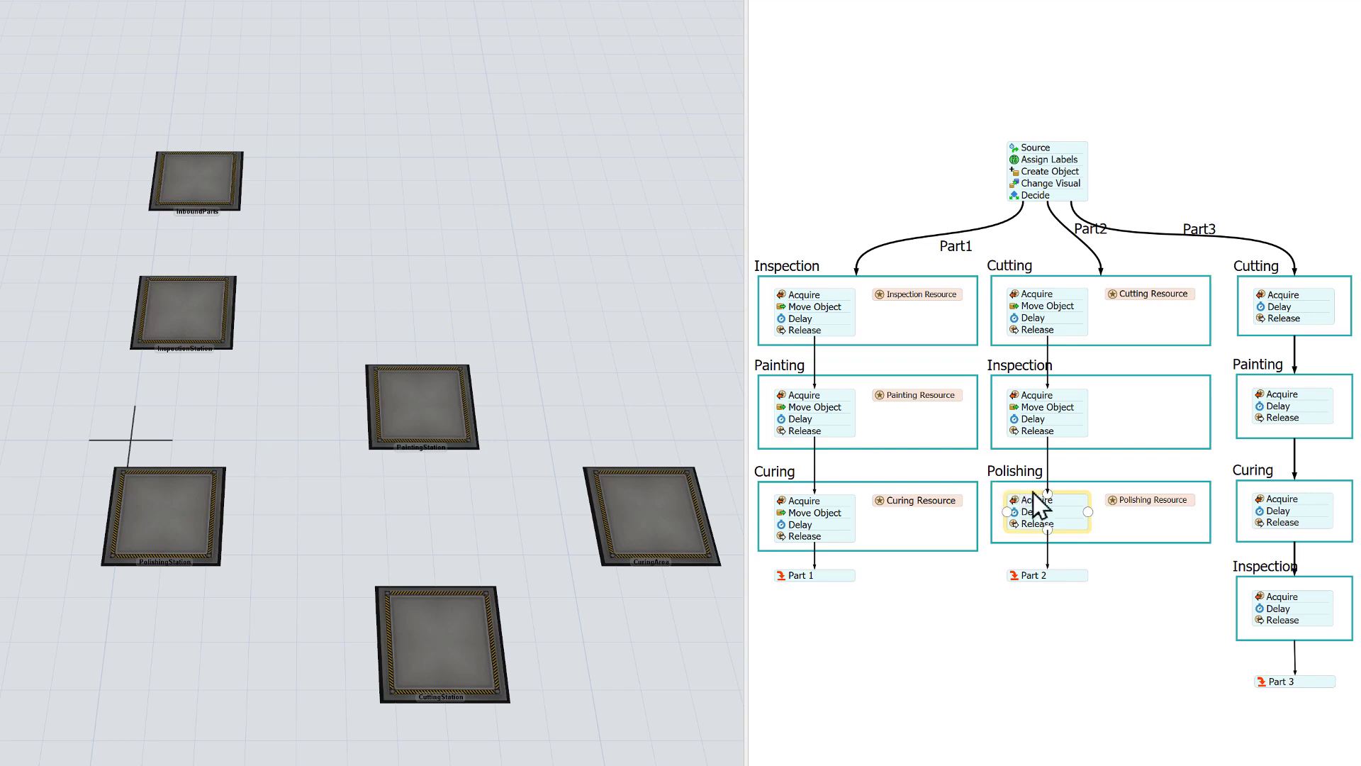
Insert a Move Object activity between Acquire and Delay in the Part2 Polishing block and enlarge its container to fit
double_click(1078, 508)
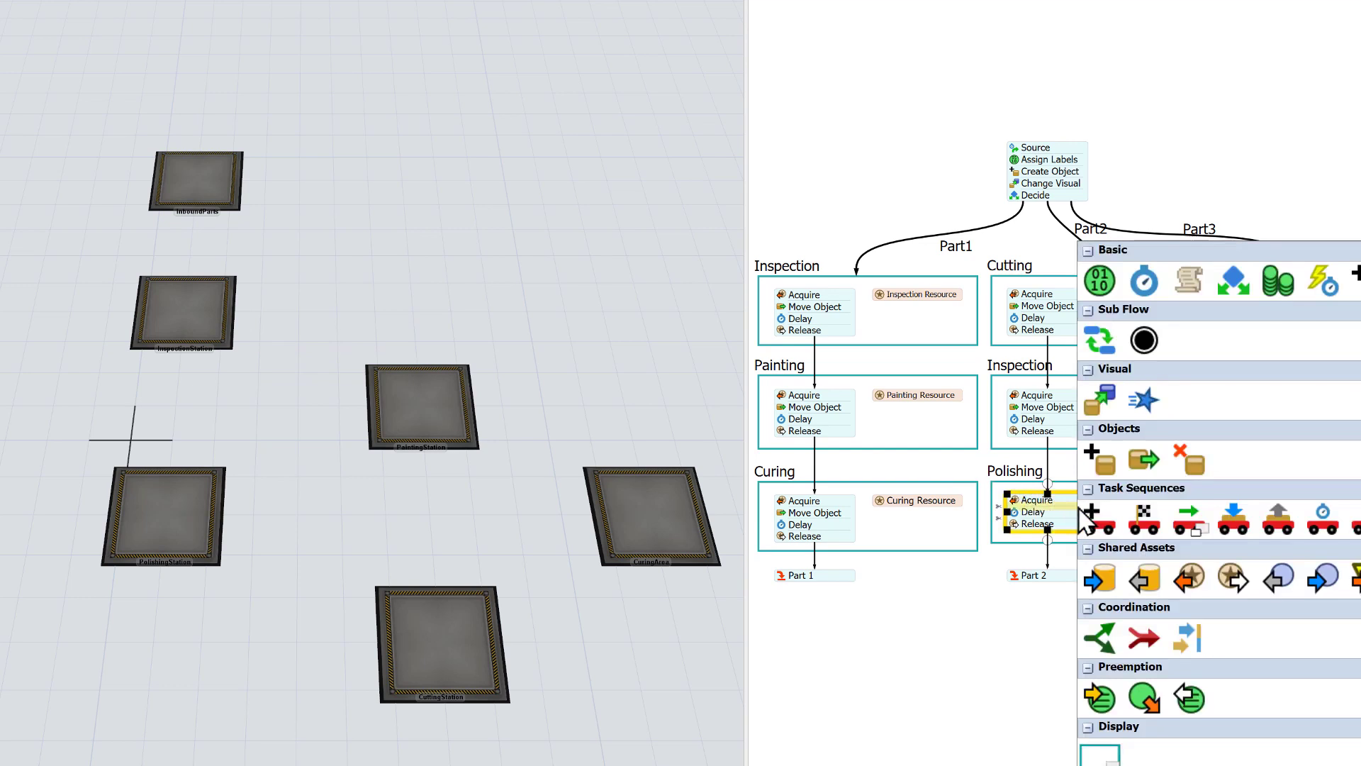
click(1142, 460)
click(1125, 546)
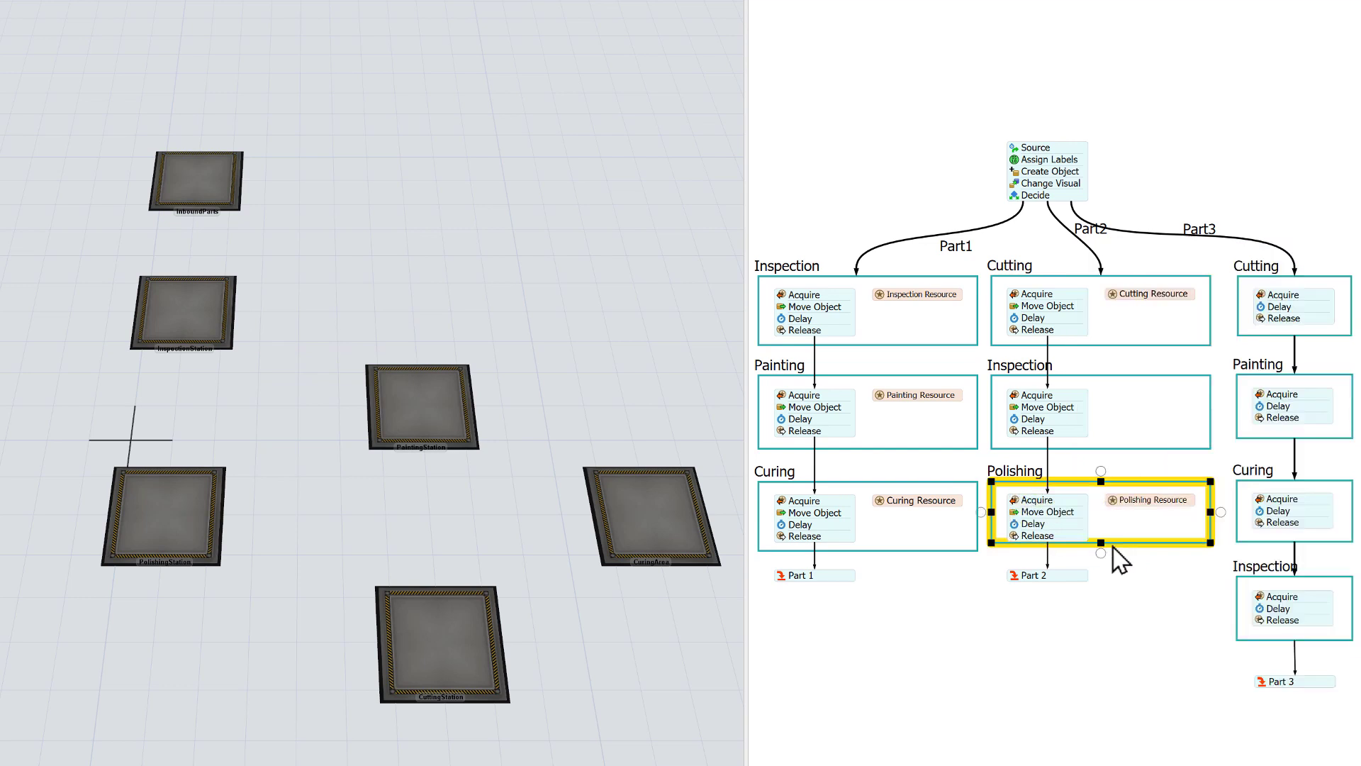
drag(1103, 543, 1104, 550)
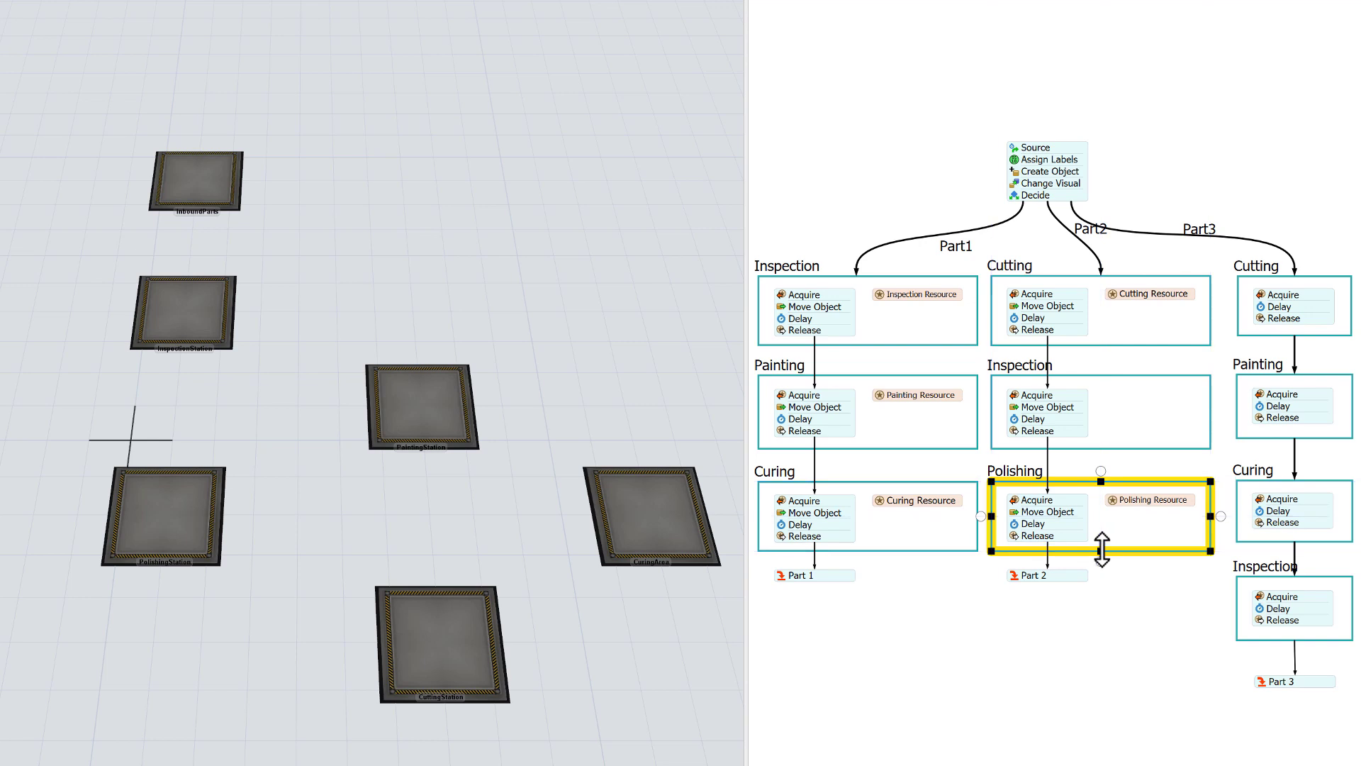
Set the destination of the Polishing block's Move Object activity to PolishingStation, sampled from the 3D model
click(1014, 514)
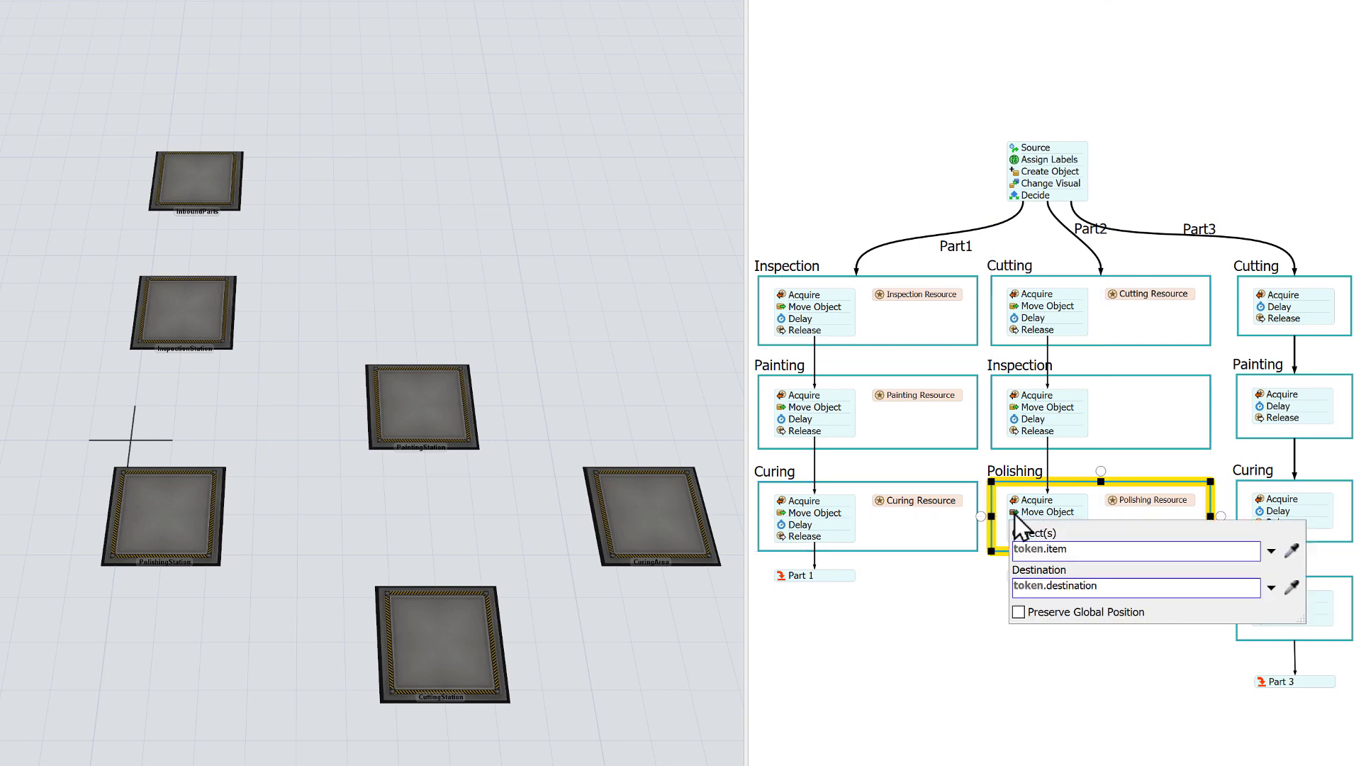
click(1299, 584)
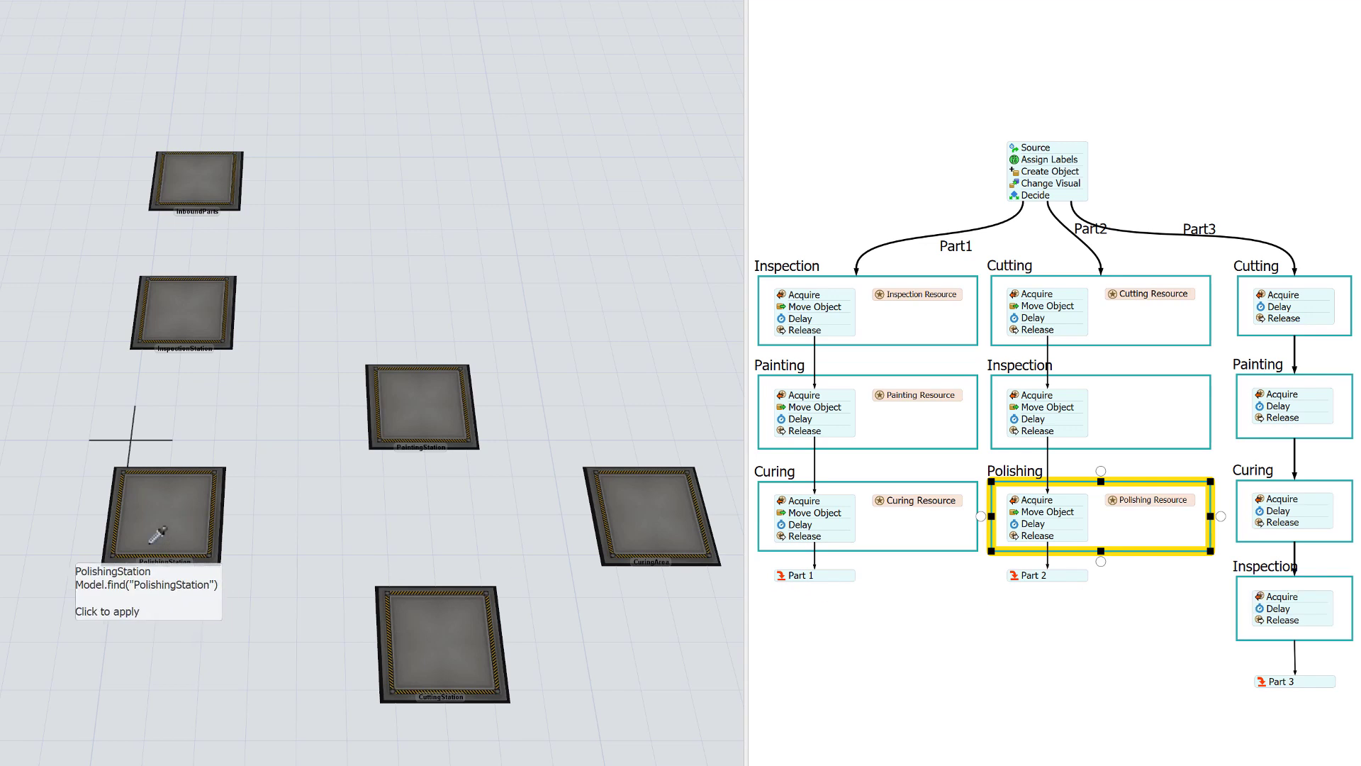
click(174, 552)
click(204, 560)
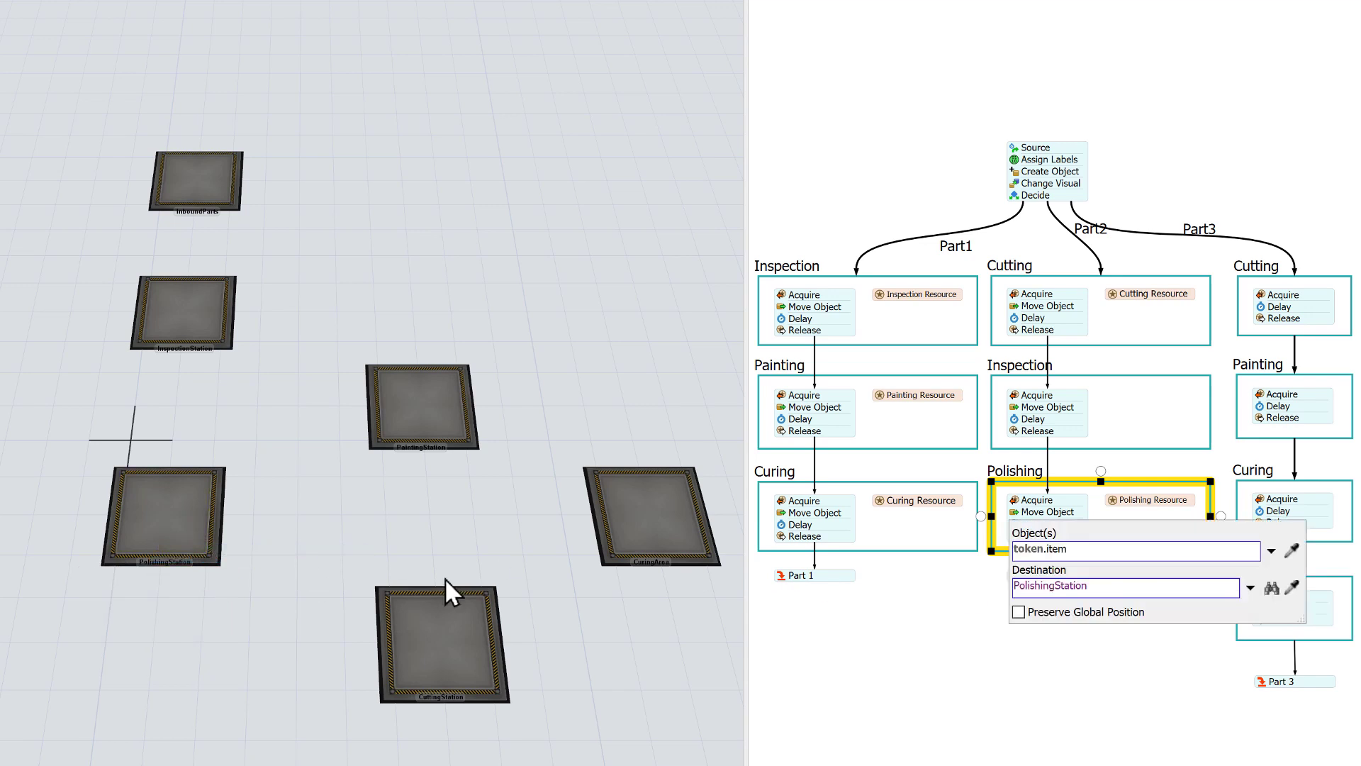
click(1032, 670)
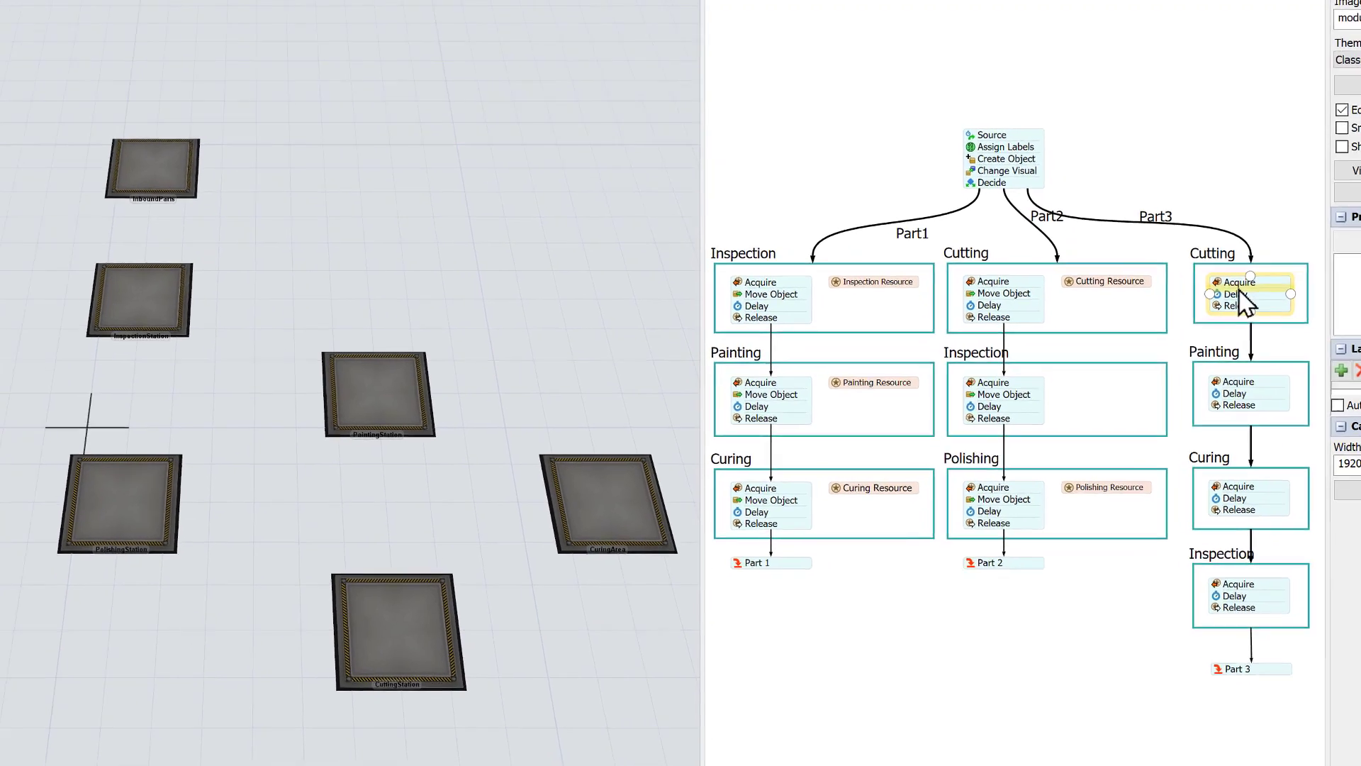
Insert a Move Object activity between Acquire and Delay in the Part3 Cutting block and enlarge its container to fit
double_click(1282, 299)
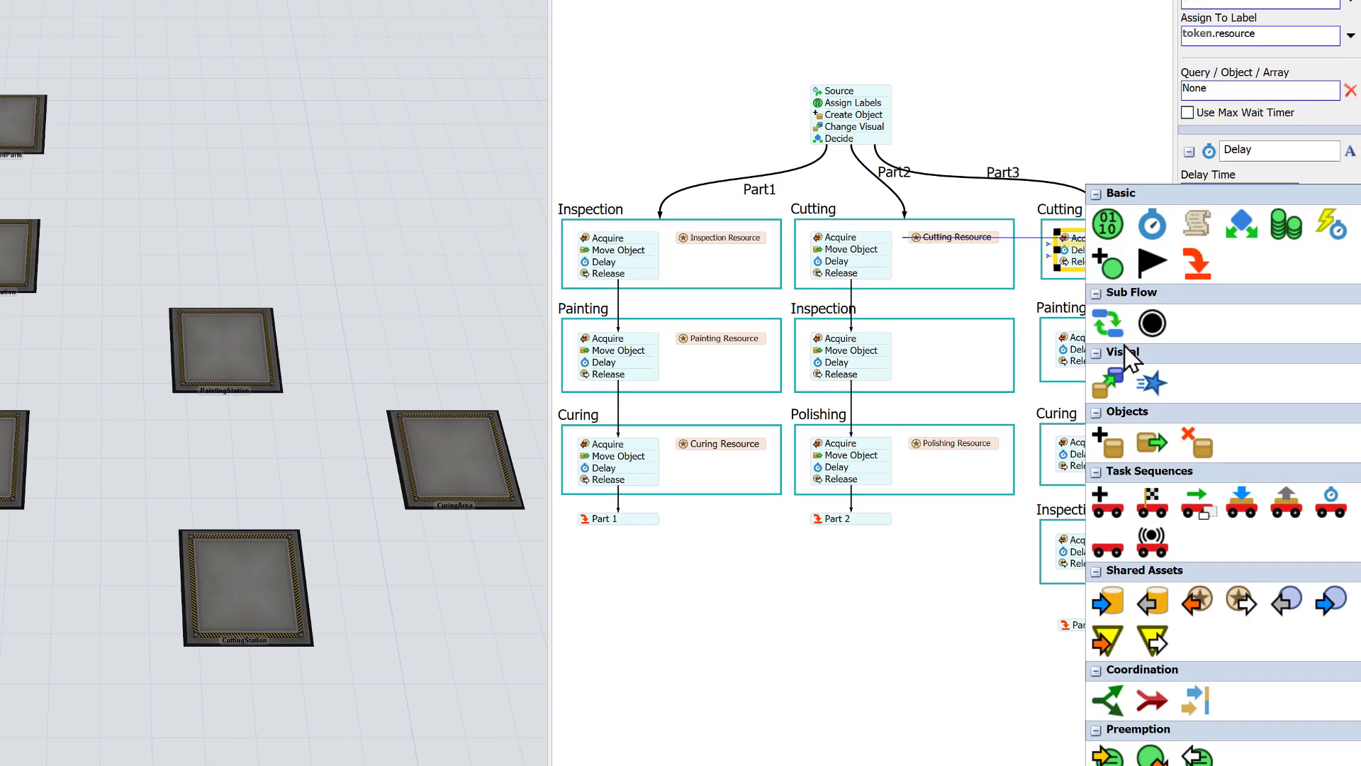
click(1151, 443)
click(1148, 285)
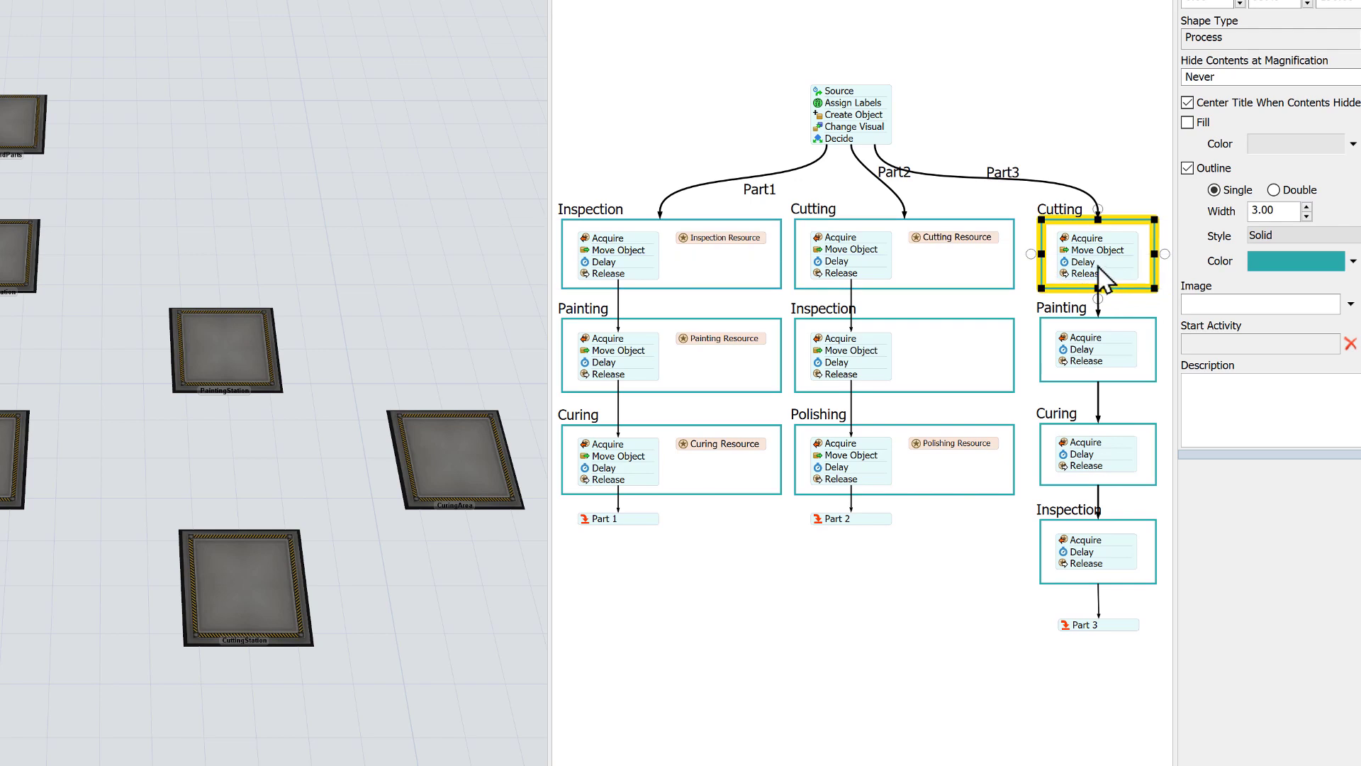
Set the destination of the Part3 Cutting block's Move Object activity to CuttingStation, sampled from the 3D model
mouse_move(1072, 264)
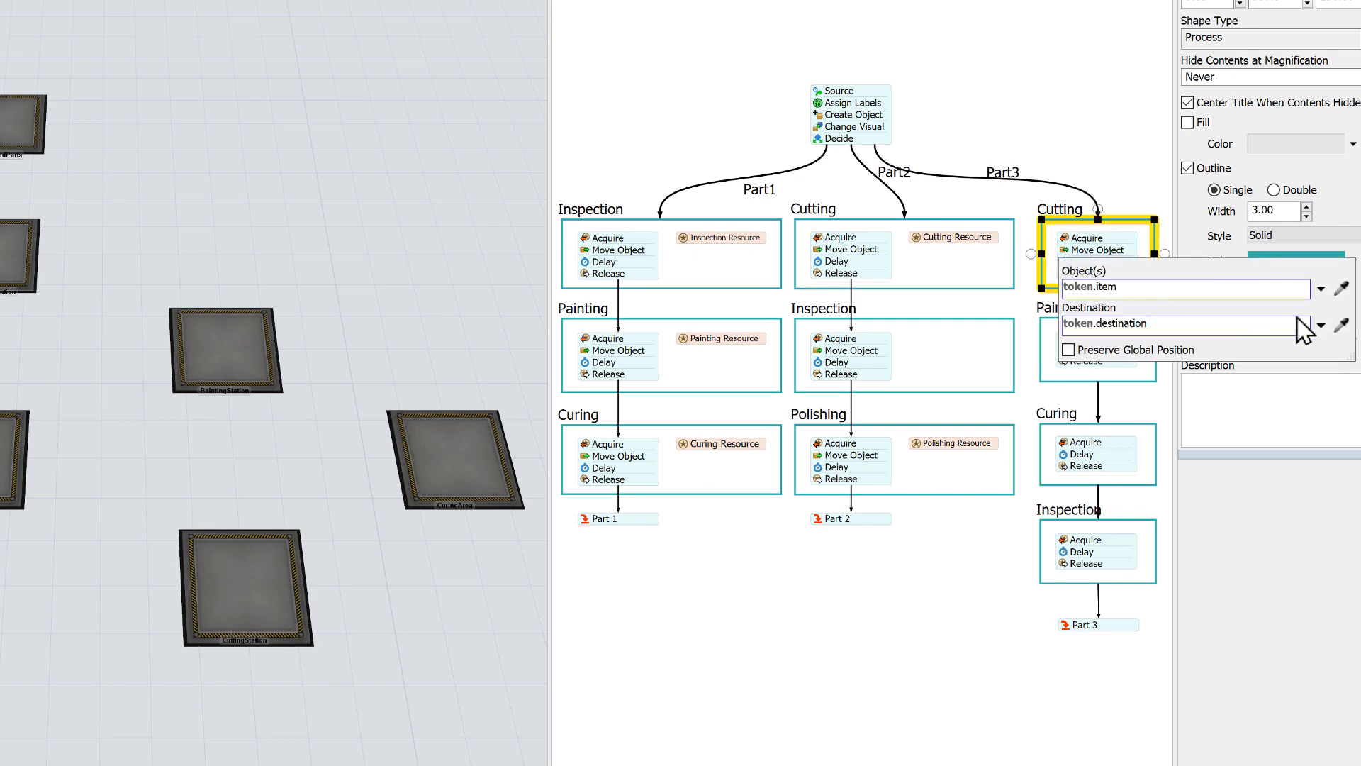
click(1341, 325)
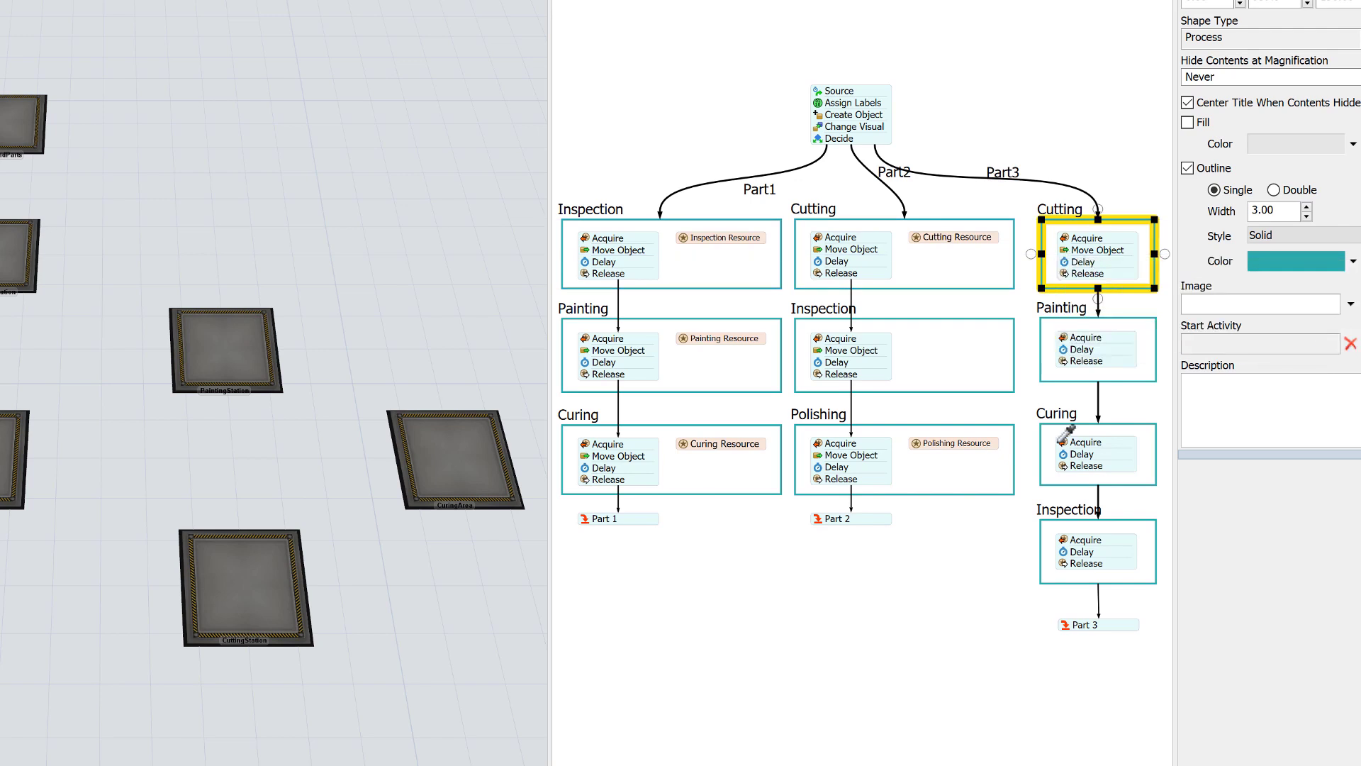
click(264, 611)
click(296, 621)
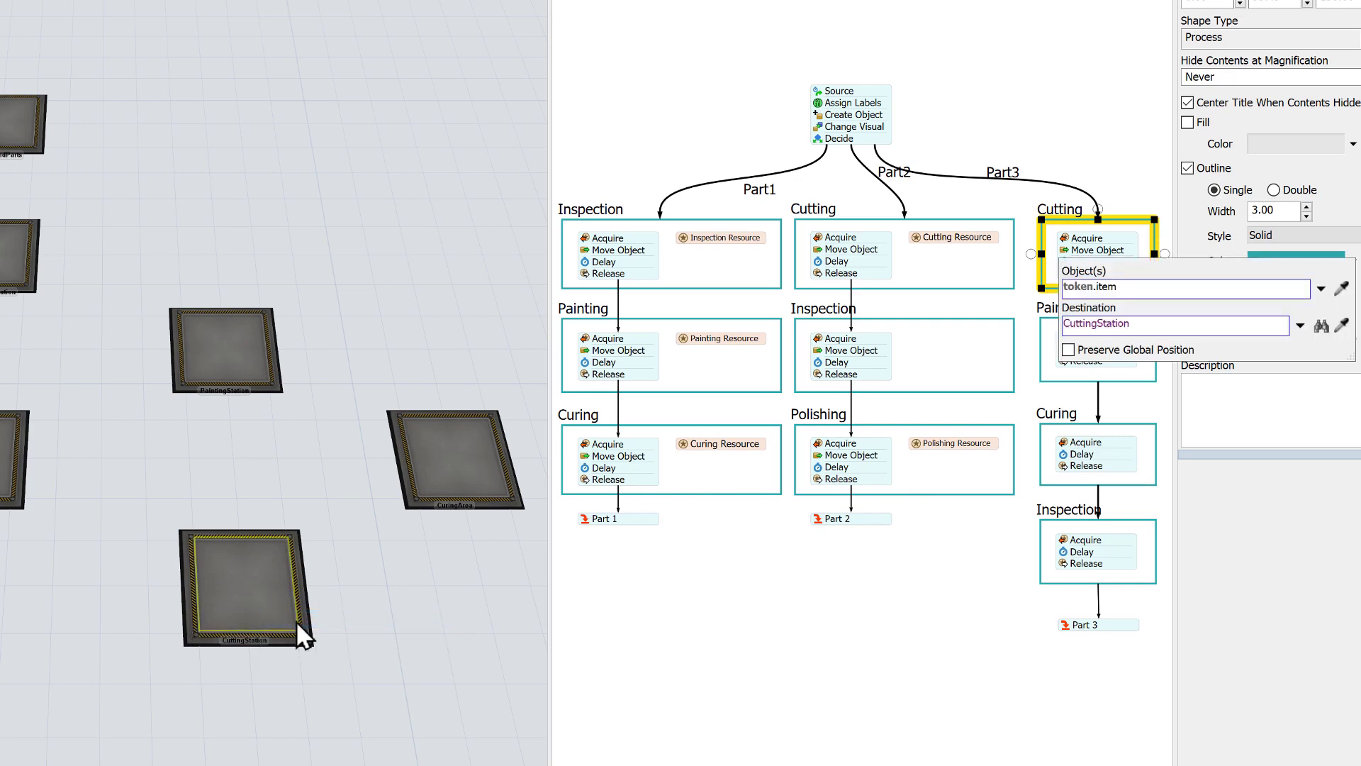
click(1049, 389)
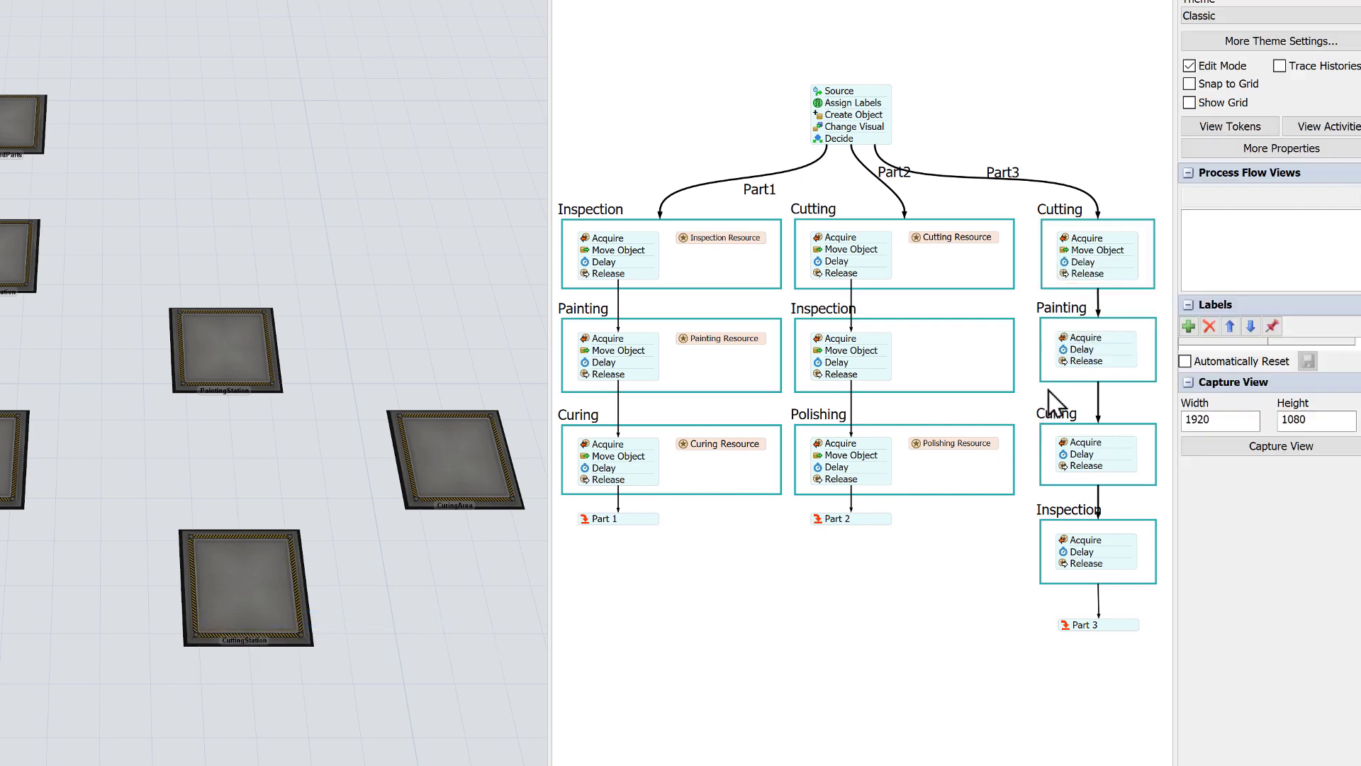
Insert a Move Object activity between Acquire and Delay in the Part3 Painting block and enlarge its container to fit
click(1083, 344)
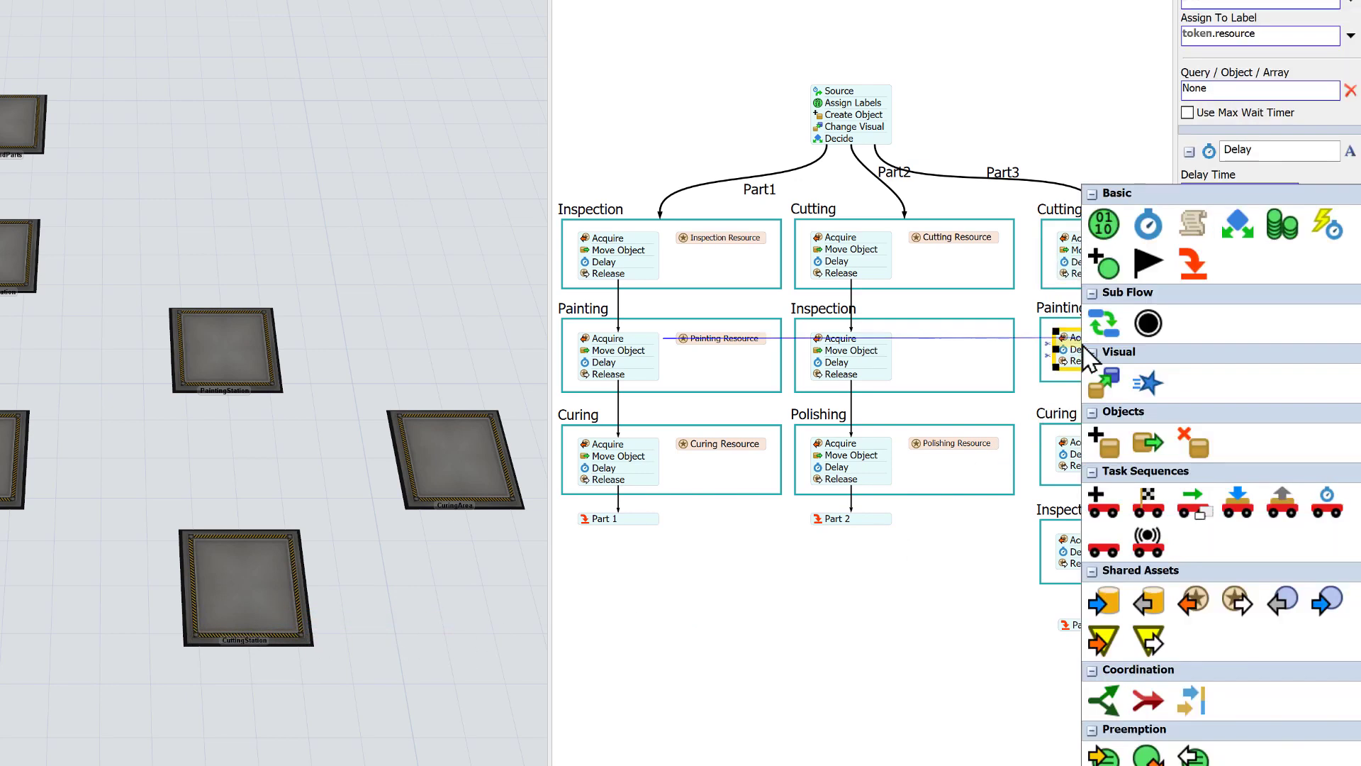
click(1148, 445)
click(1154, 389)
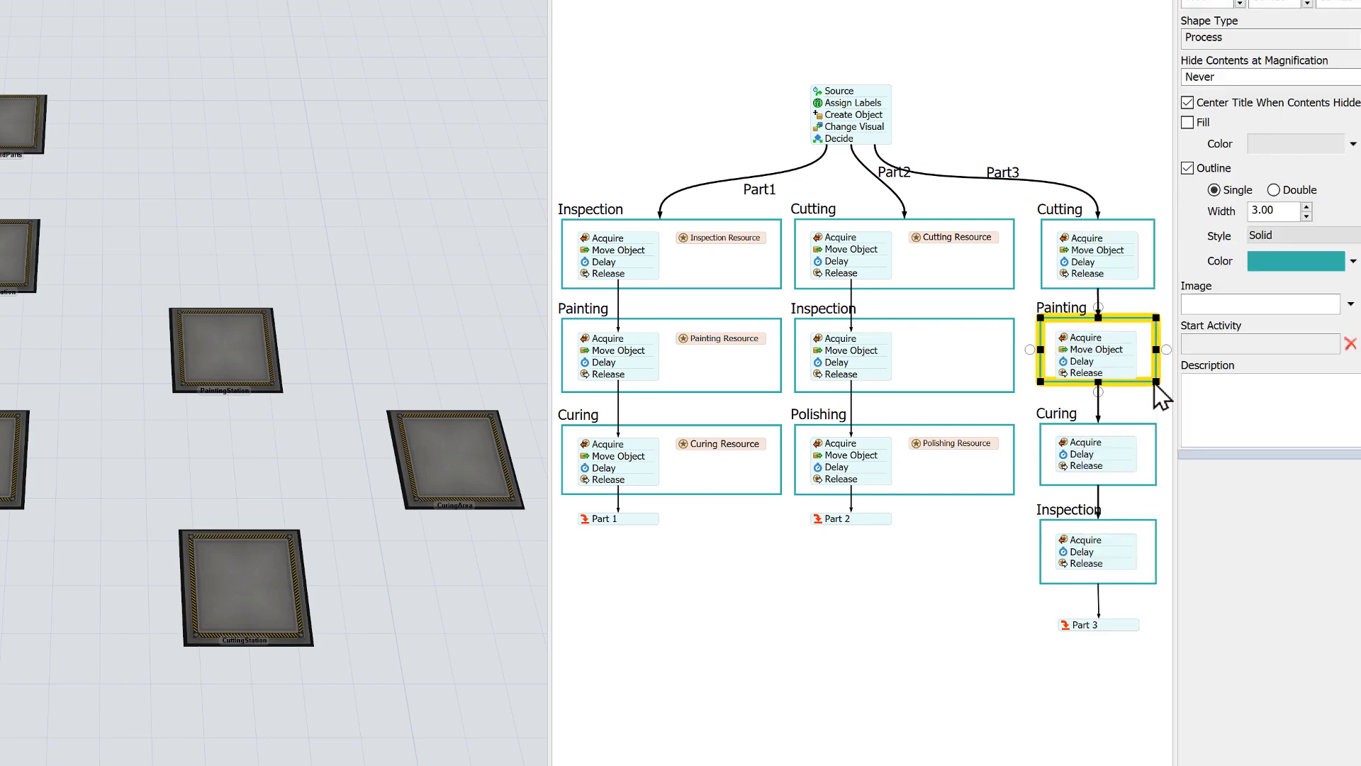
Set the destination of the Part3 Painting block's Move Object activity to PaintingStation, sampled from the 3D model
click(1072, 350)
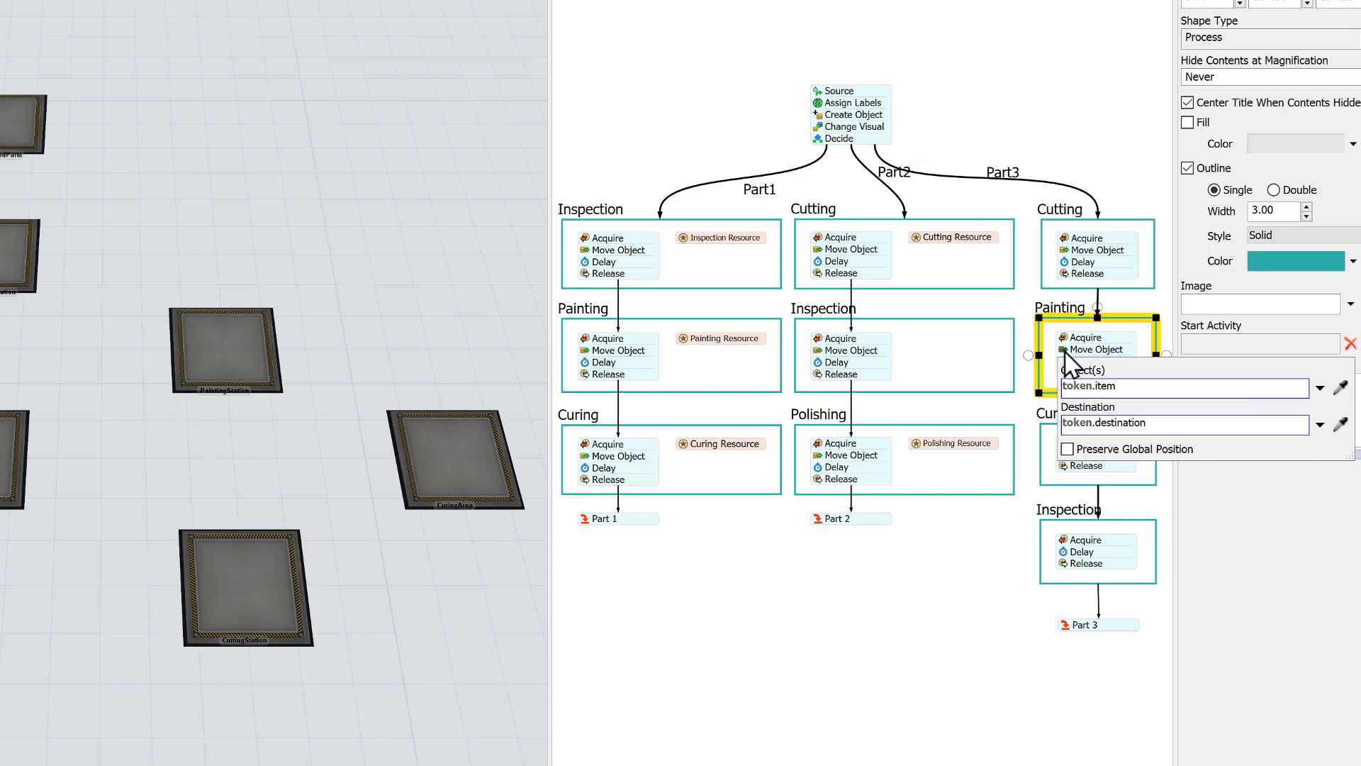
click(1340, 424)
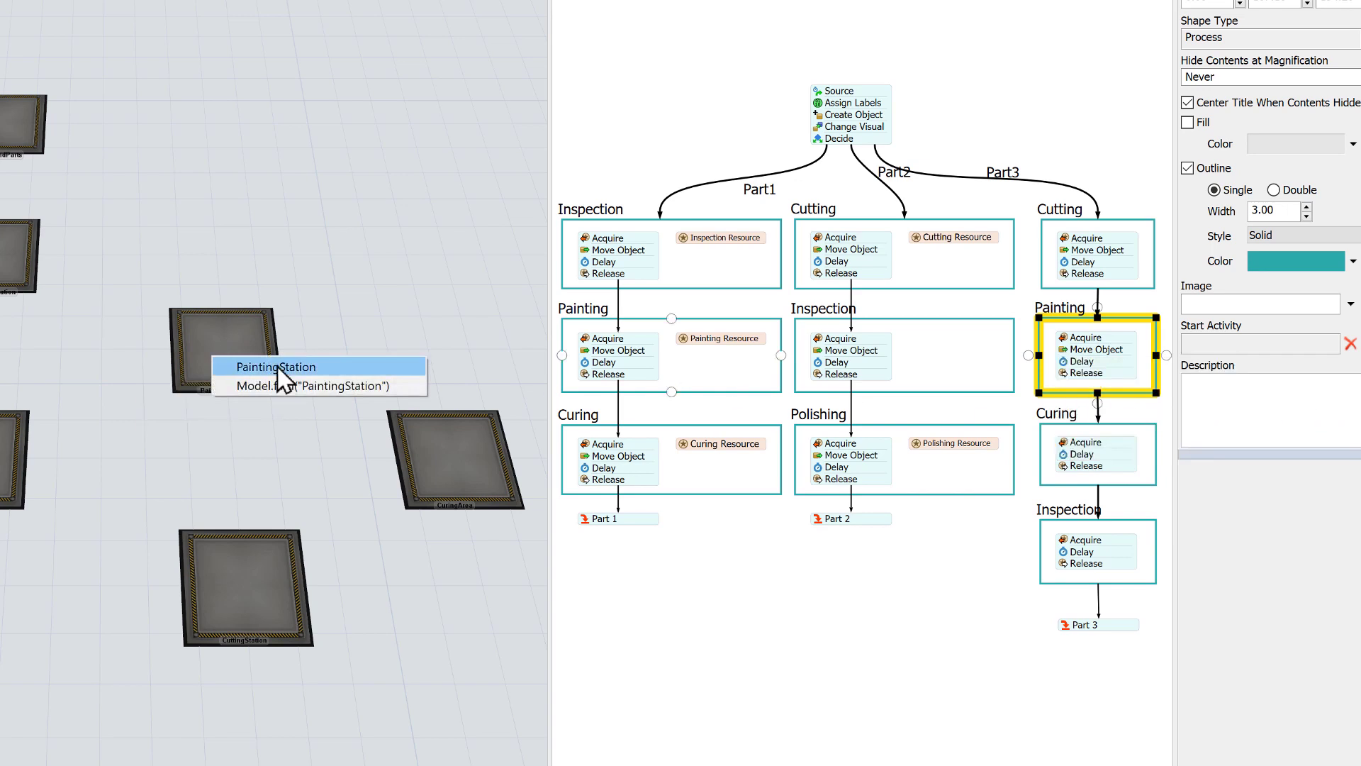
click(219, 348)
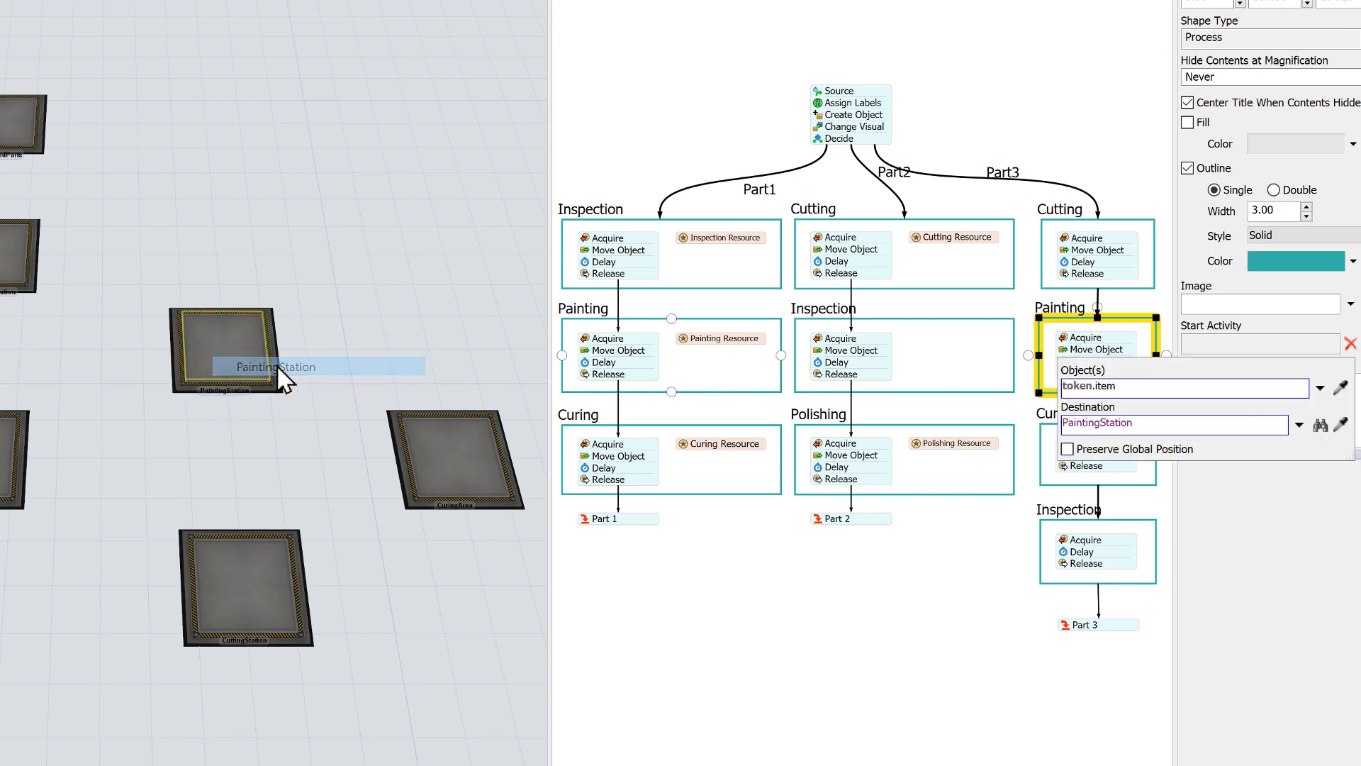
click(1018, 533)
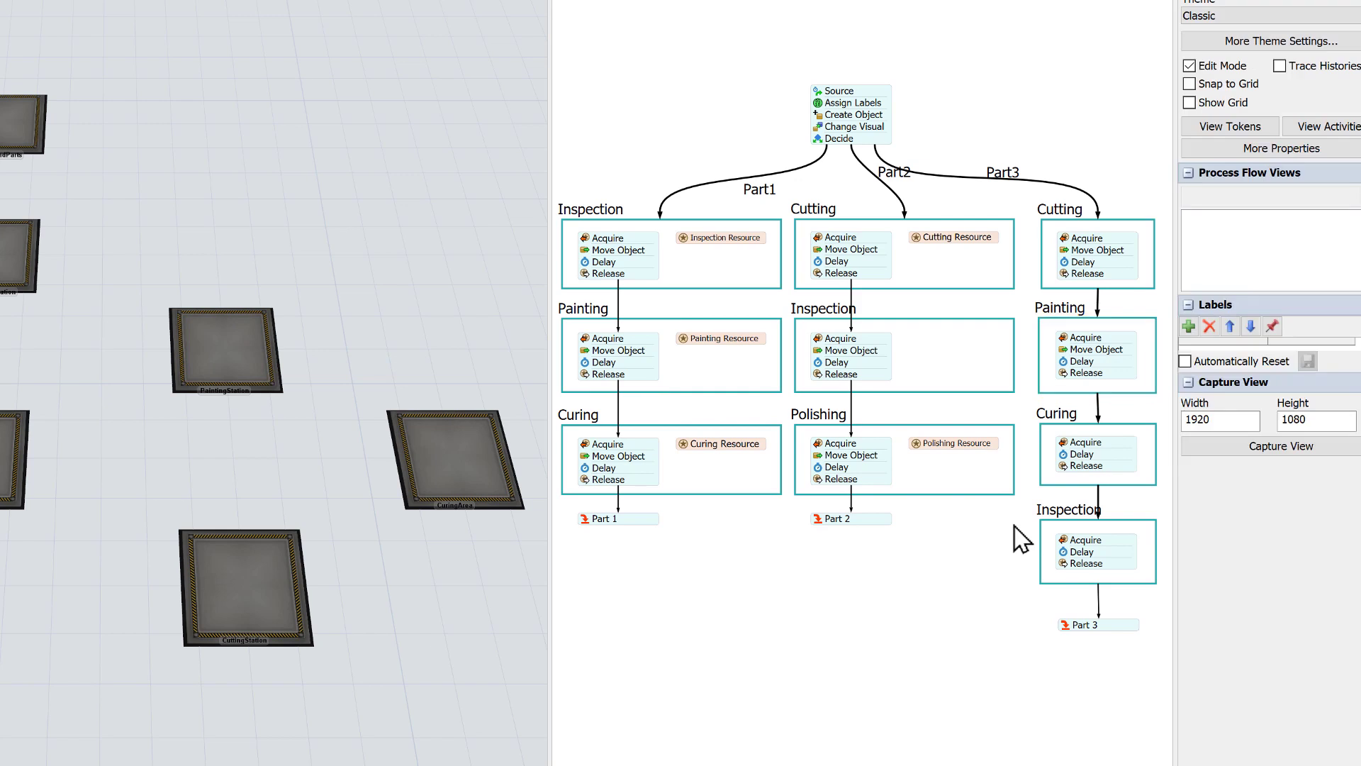
Insert a Move Object activity between Acquire and Delay in the Part3 Curing block and enlarge its container to fit
double_click(1088, 448)
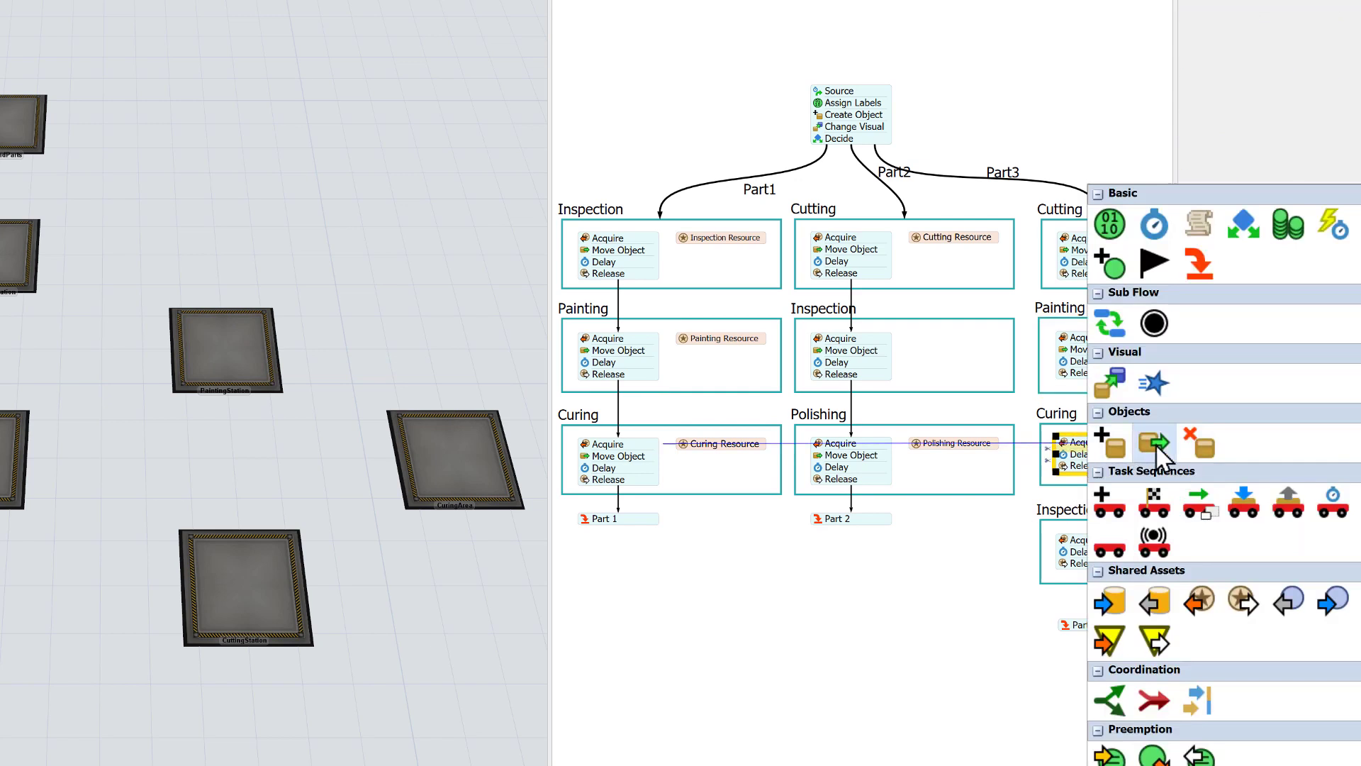
click(1156, 445)
click(1153, 488)
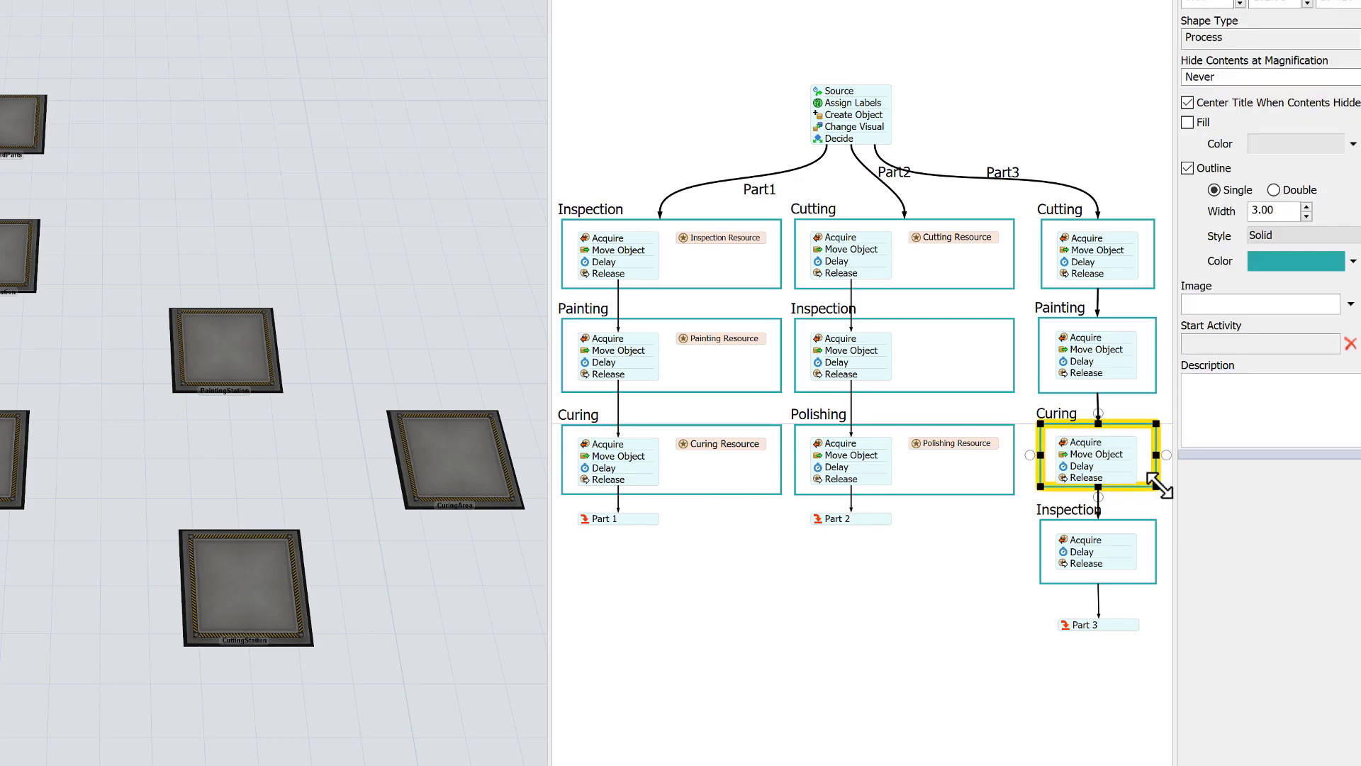
Set the destination of the Part3 Curing block's Move Object activity to CuringArea, sampled from the 3D model
click(1060, 454)
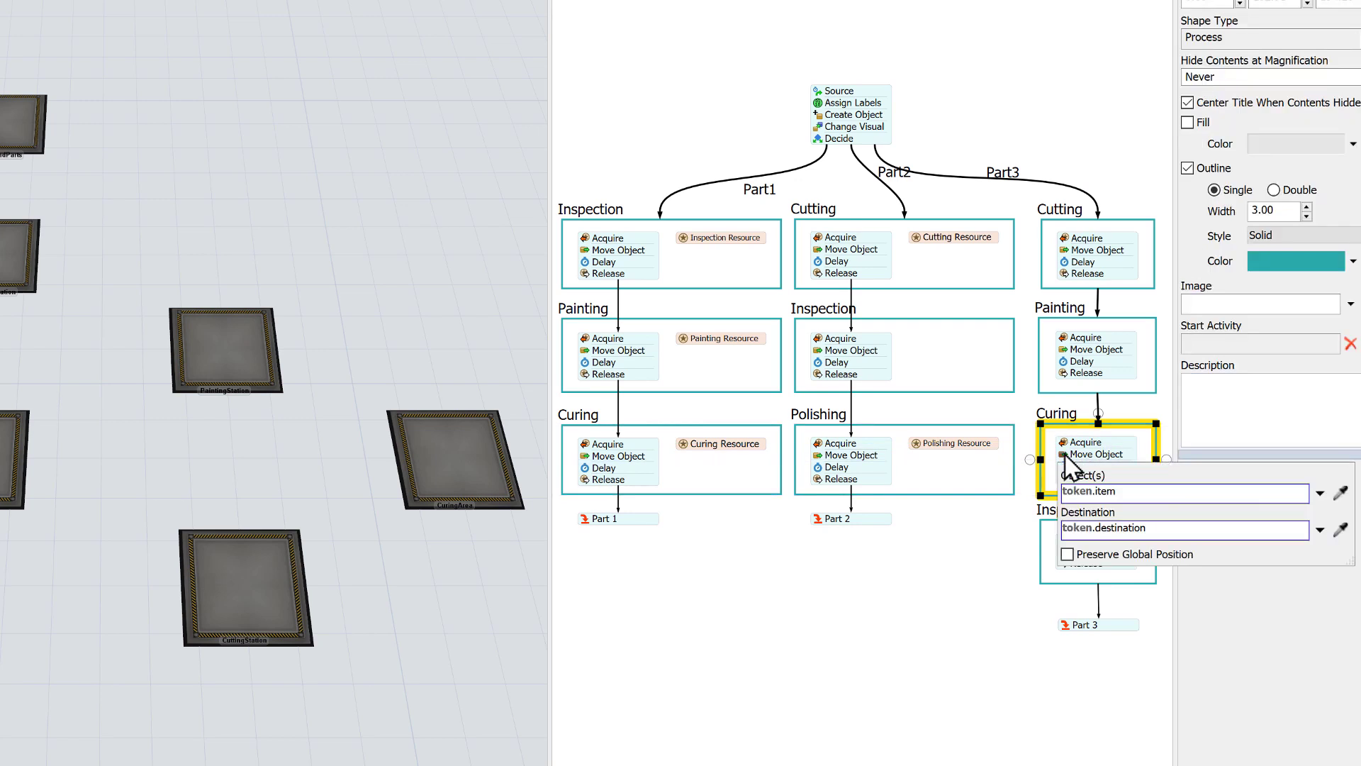
click(1338, 526)
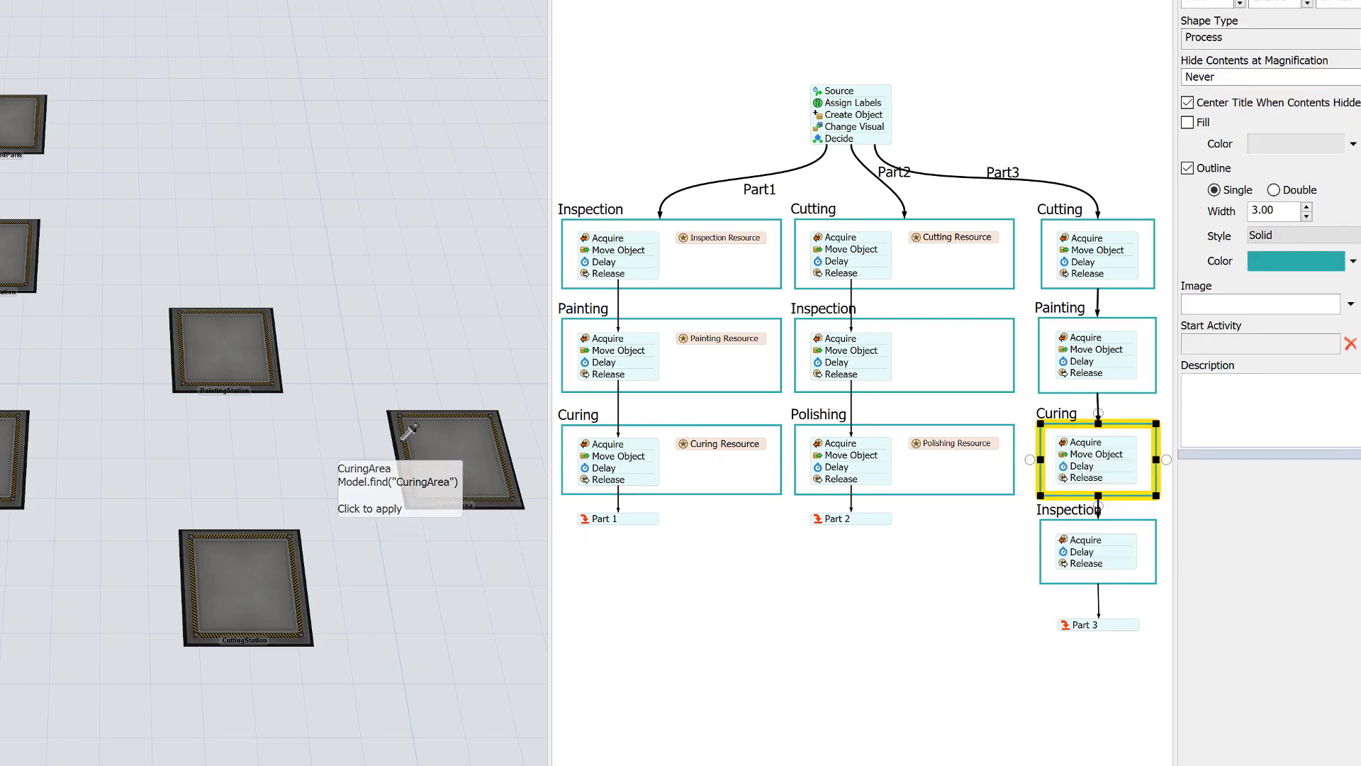
click(439, 459)
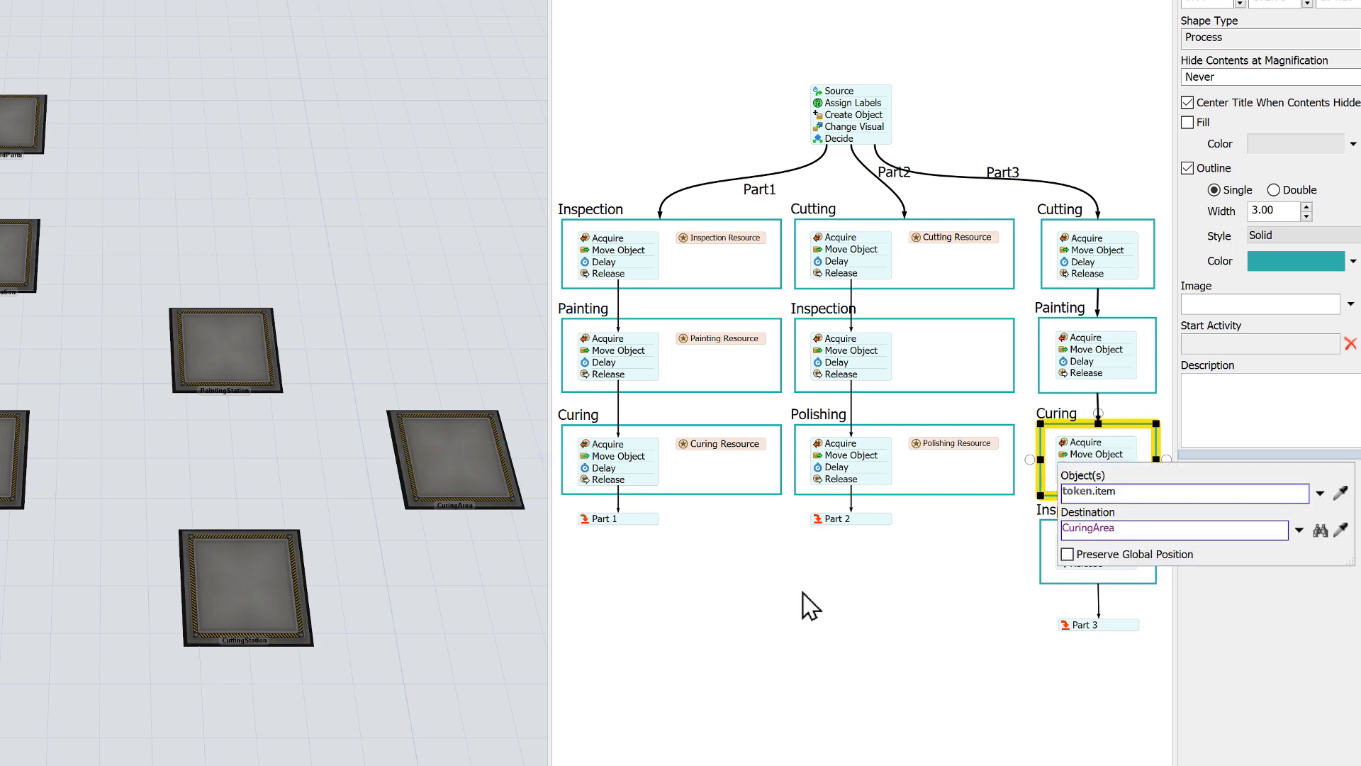
click(976, 576)
Insert a Move Object activity between Acquire and Delay in the Part3 Inspection block and enlarge its container to fit
drag(1016, 556, 1025, 423)
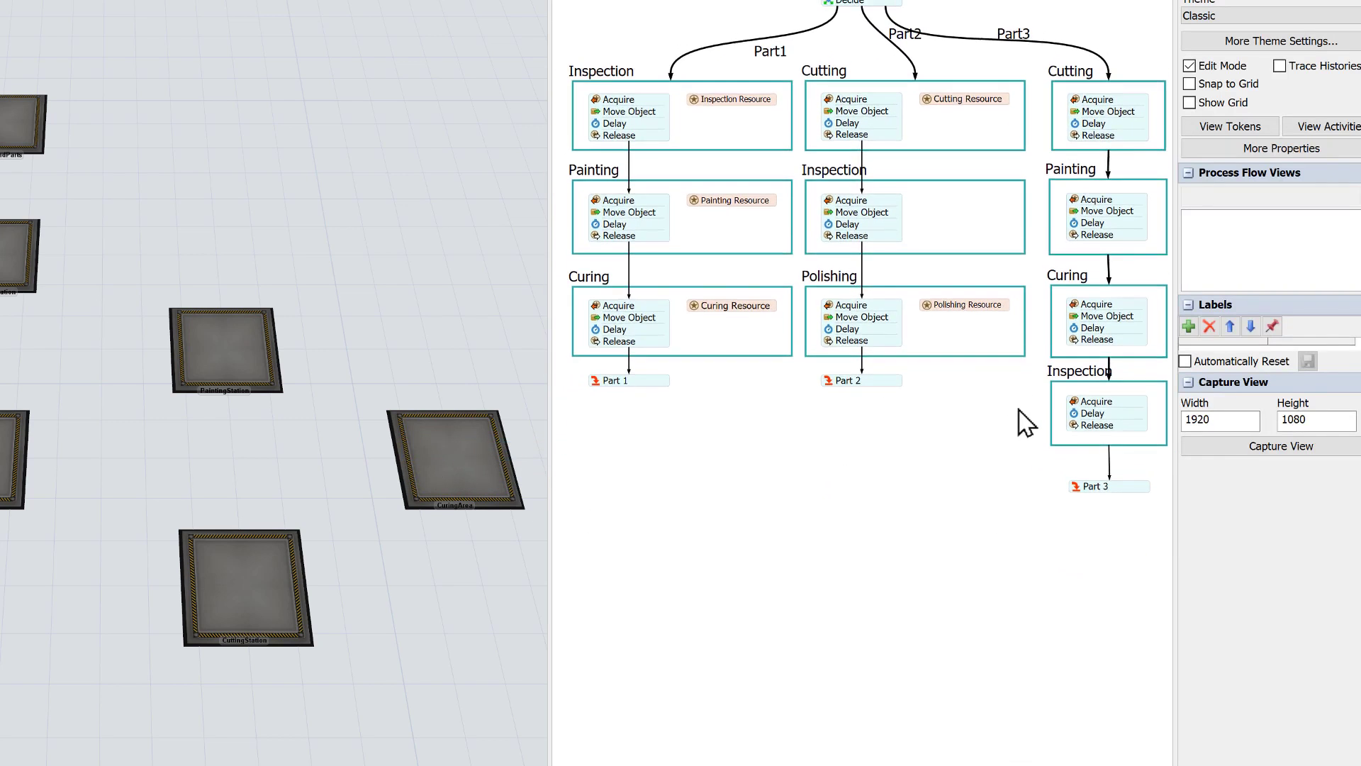
click(1072, 415)
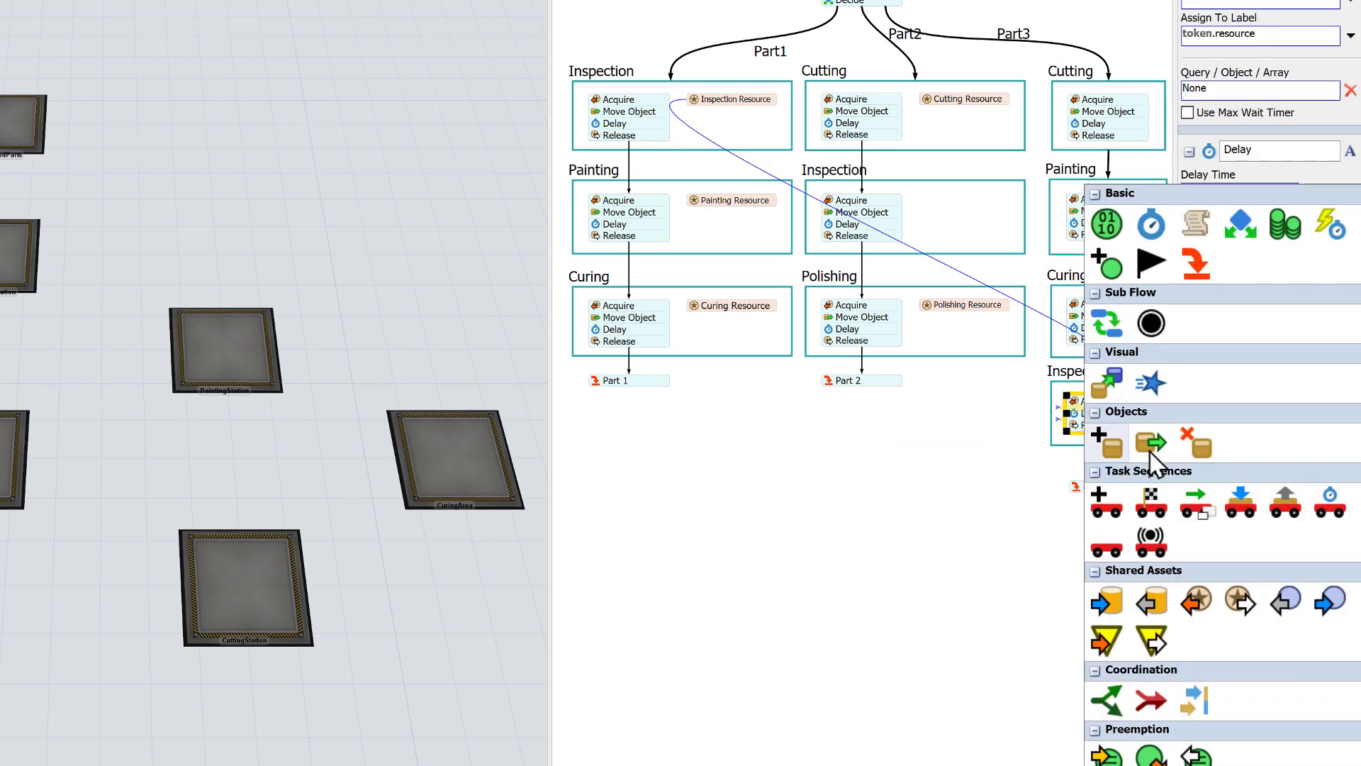
click(1166, 445)
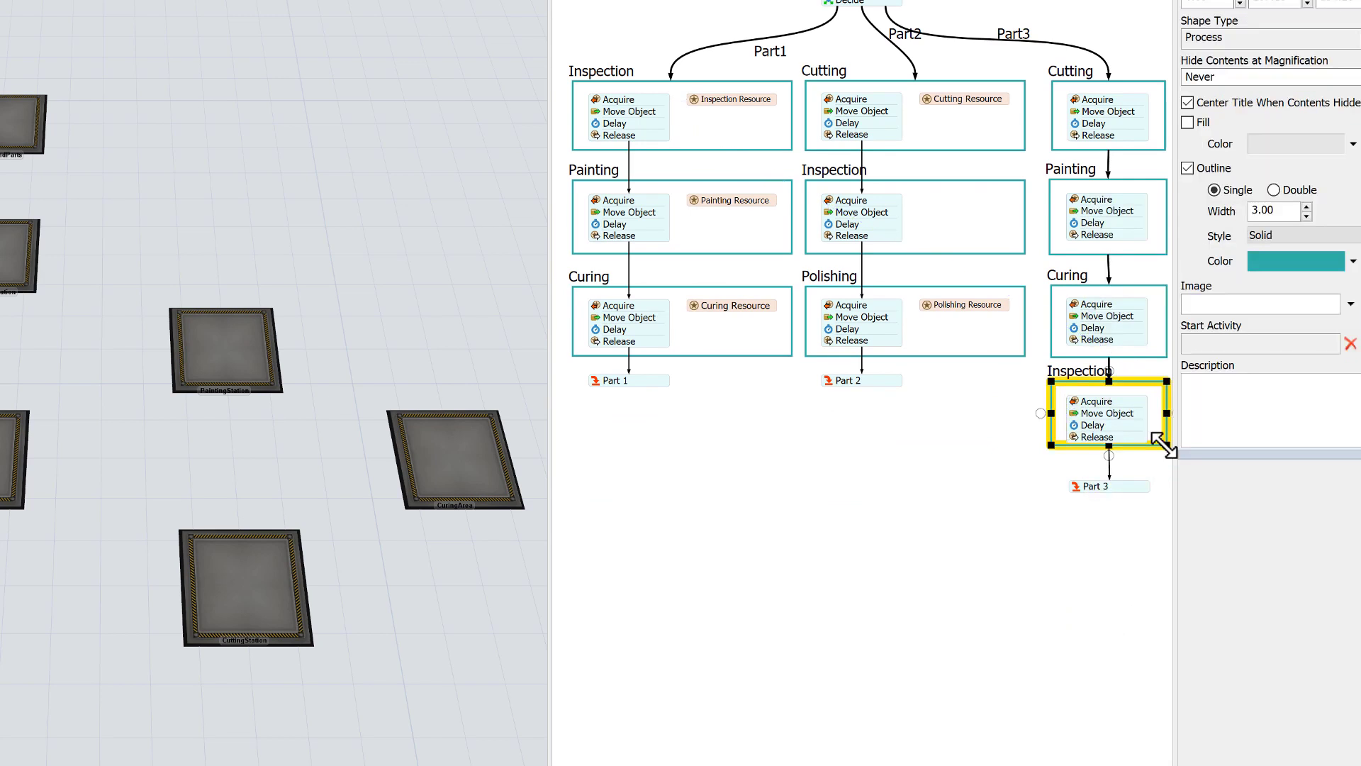
drag(1166, 445, 1169, 456)
Set the destination of the Part3 Inspection block's Move Object activity to InspectionStation, sampled from the 3D model
click(1074, 413)
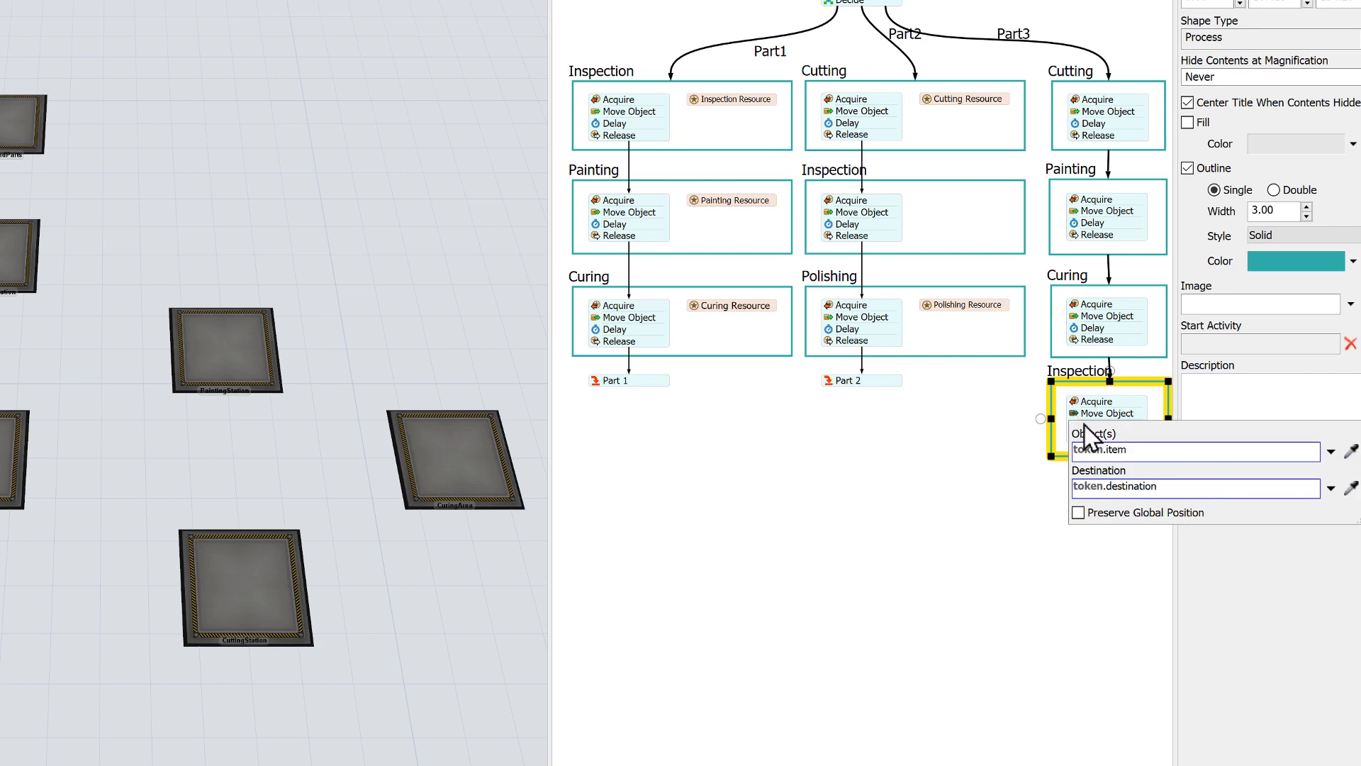
click(1351, 487)
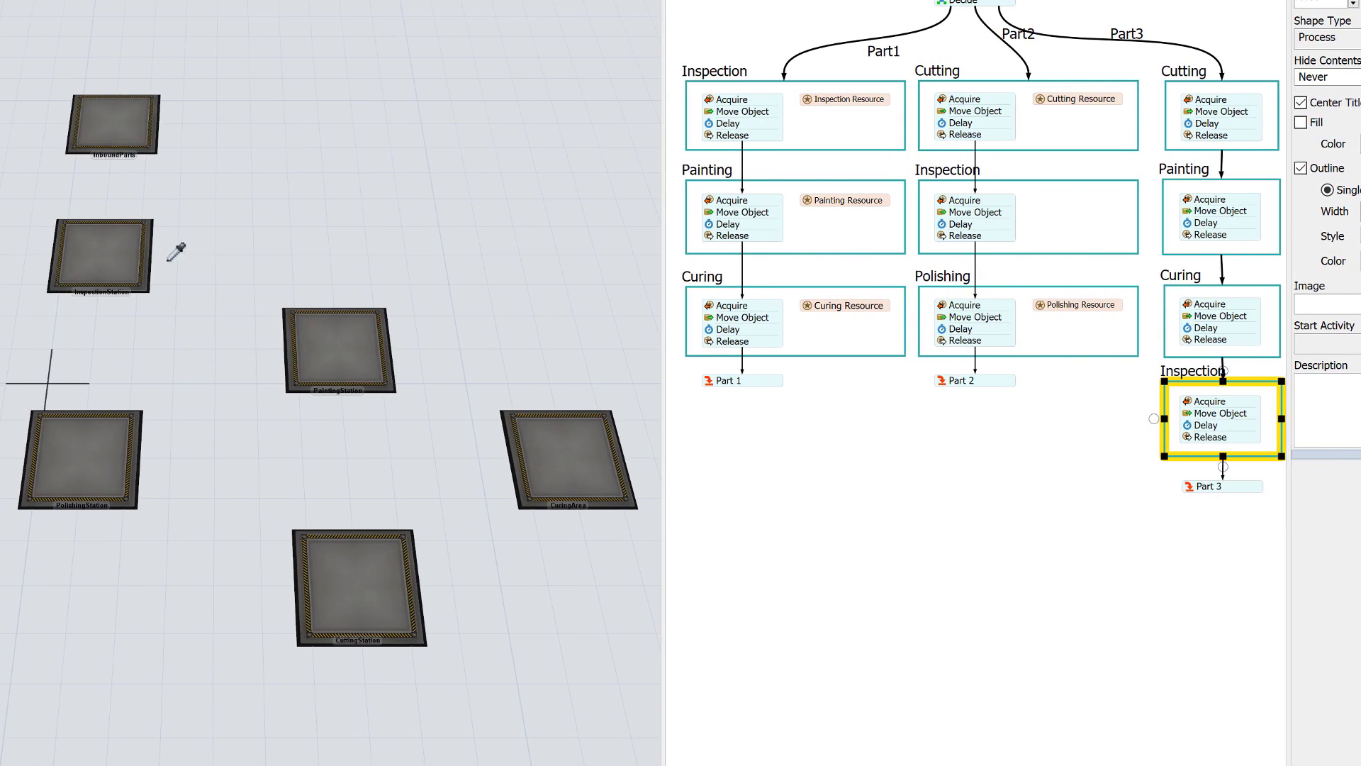
click(89, 257)
click(164, 269)
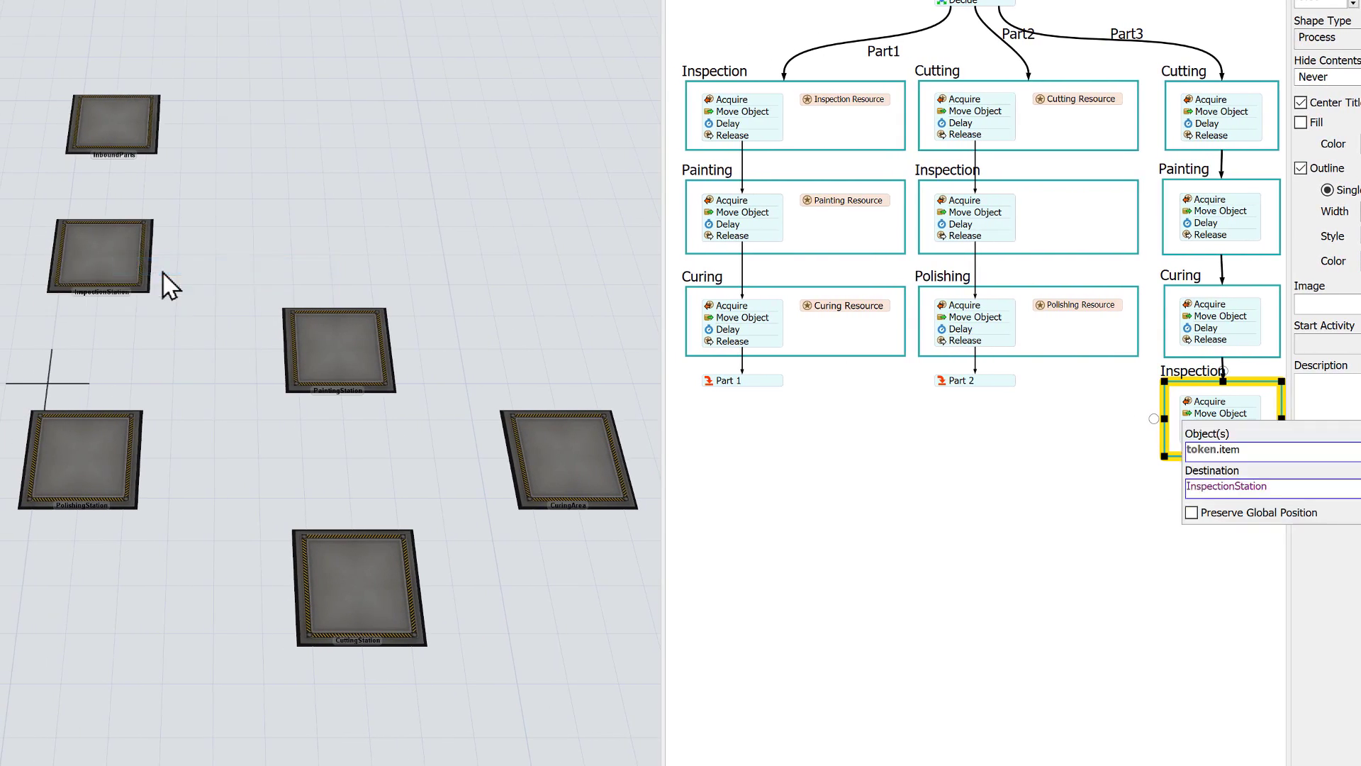
click(953, 458)
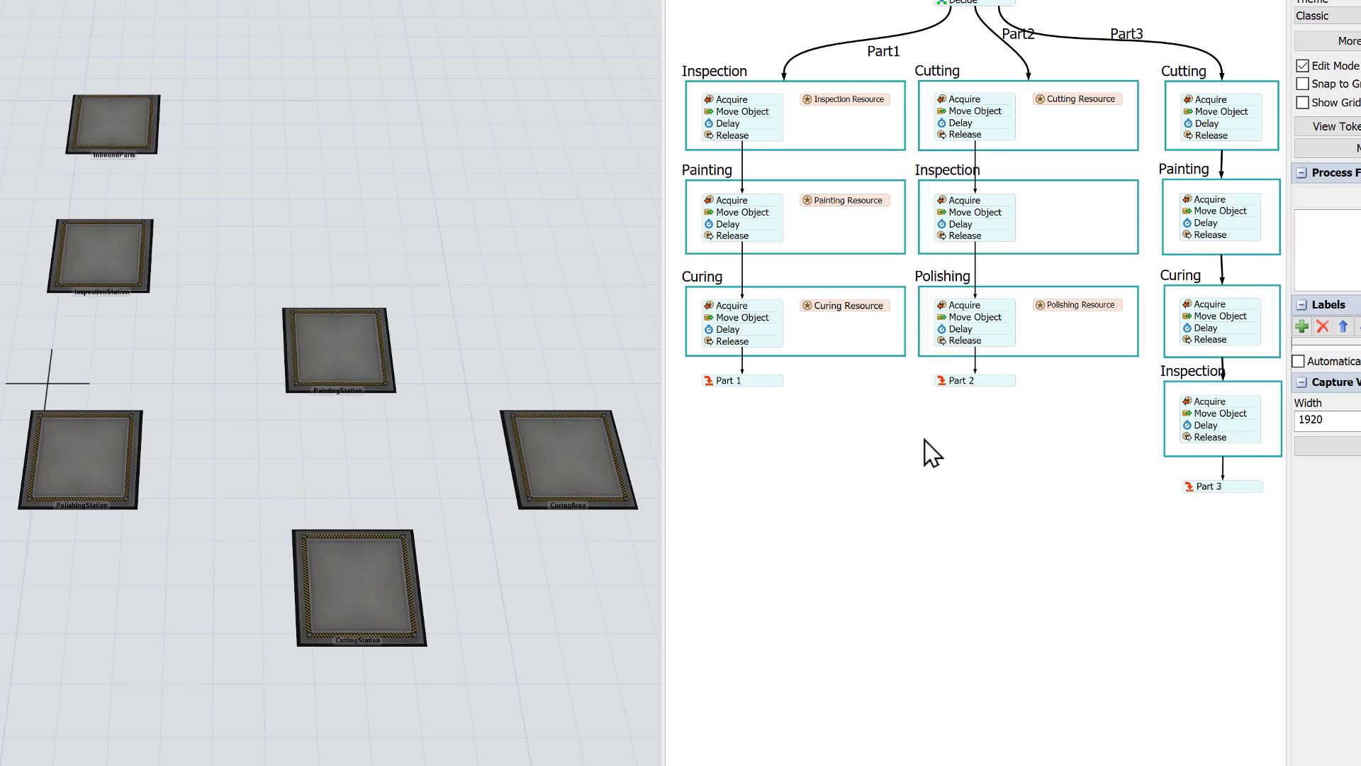
Add a Destroy Object activity to the end of the Part1 flow, attached directly above the Part 1 sink
double_click(717, 422)
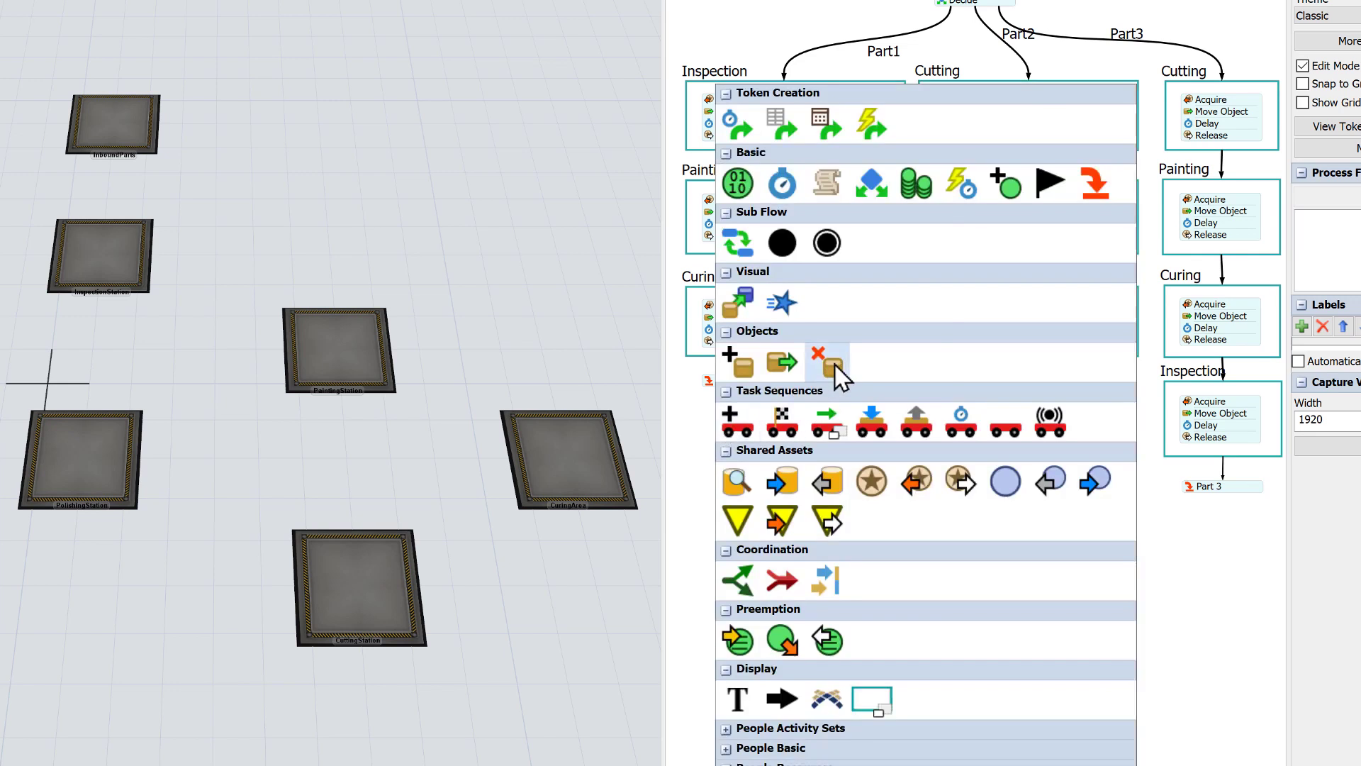
click(835, 364)
mouse_move(771, 424)
mouse_down()
mouse_move(762, 372)
mouse_move(762, 402)
mouse_up()
click(716, 390)
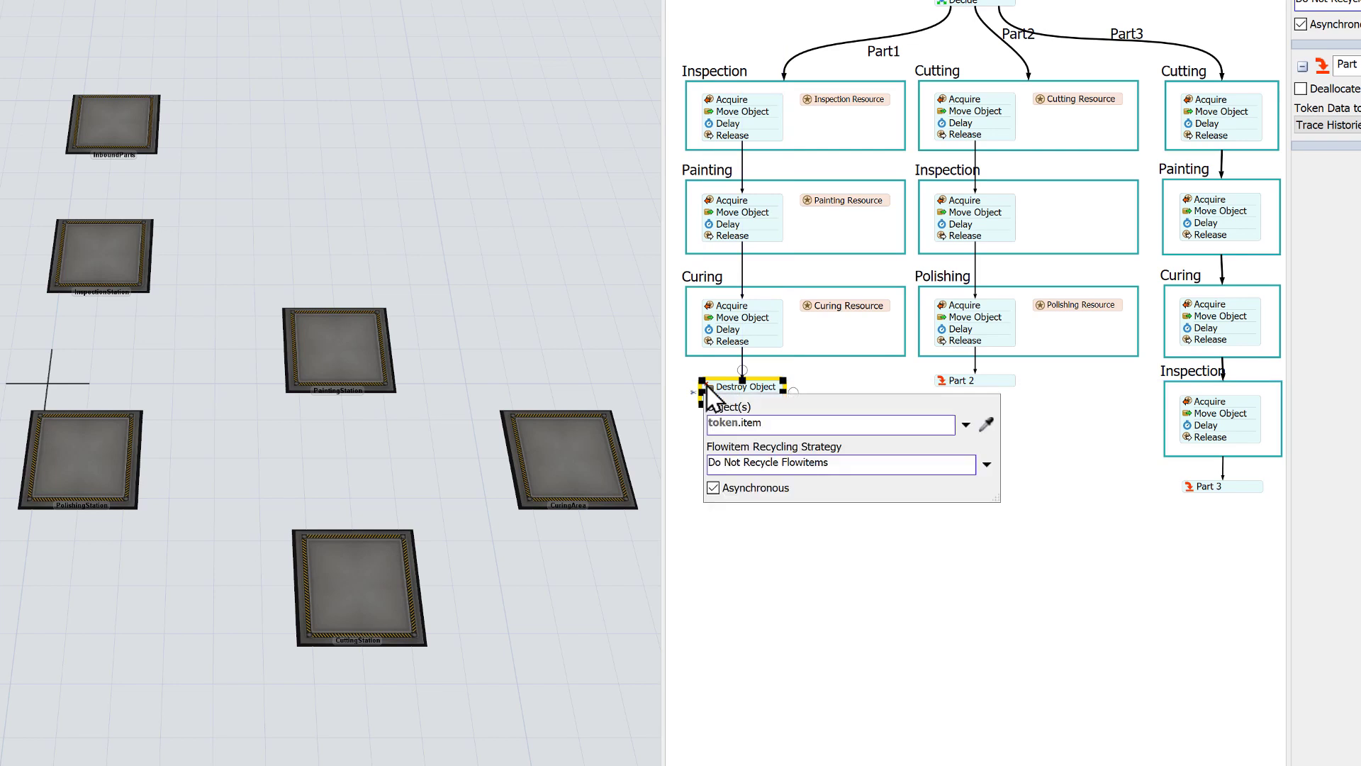
drag(780, 423, 707, 423)
click(972, 538)
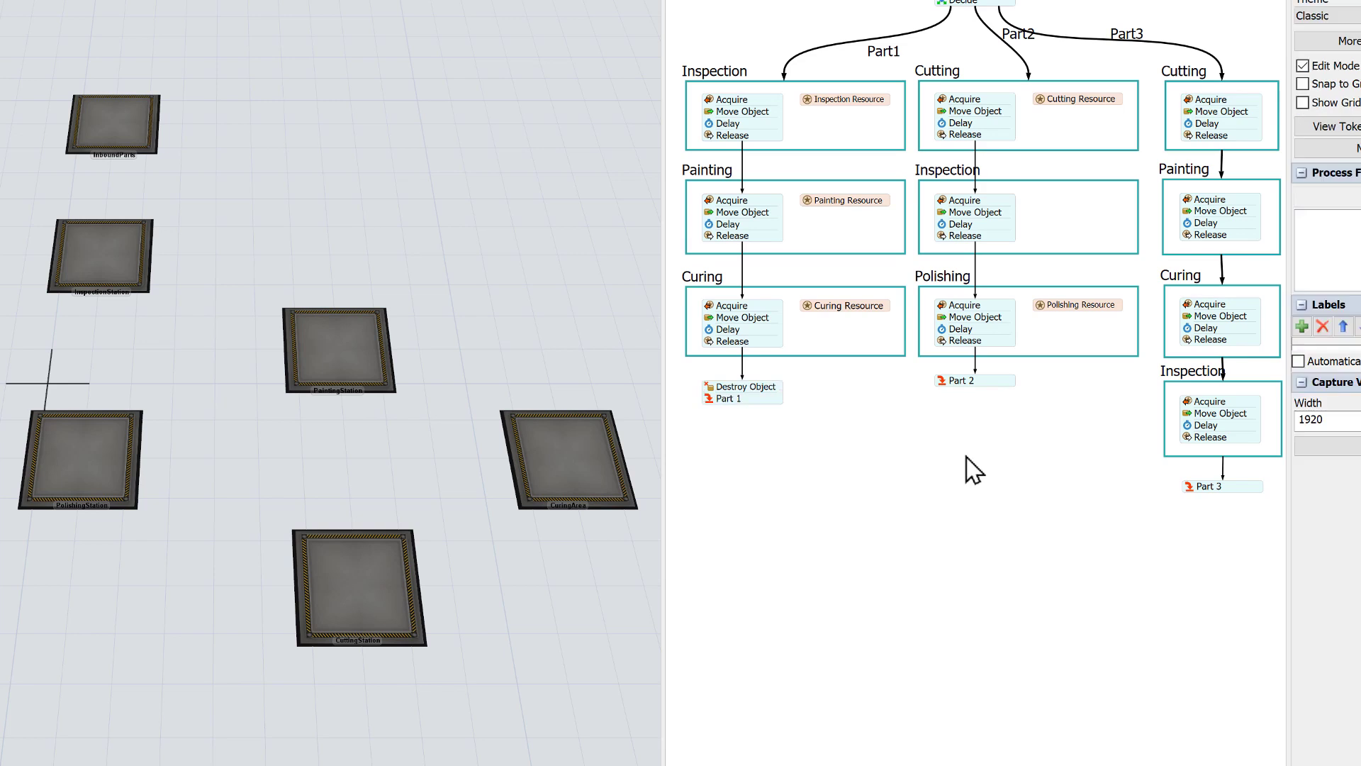
Add a Destroy Object activity below the Part2 Polishing block, attached directly above the Part 2 sink
double_click(942, 434)
click(1047, 363)
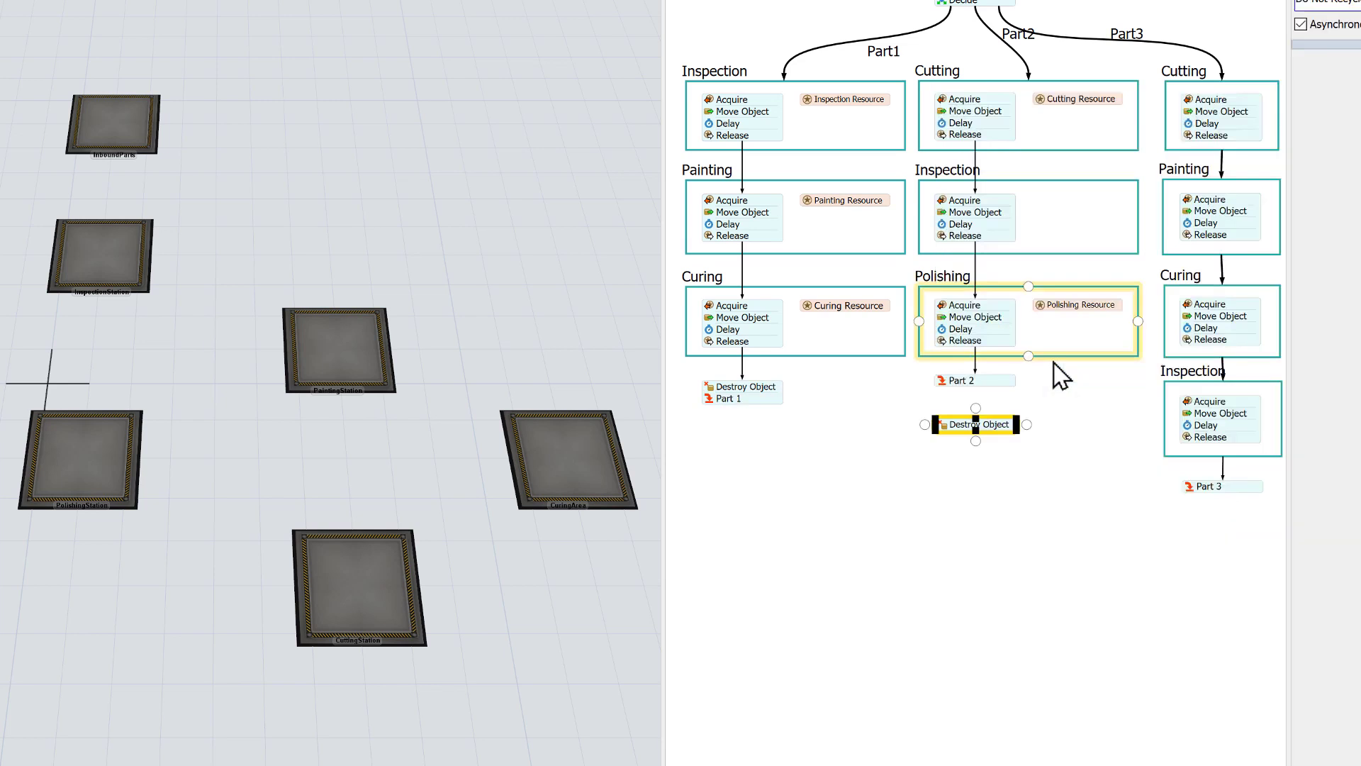
mouse_move(997, 430)
mouse_down()
mouse_move(1002, 379)
mouse_move(999, 406)
mouse_up()
click(1005, 438)
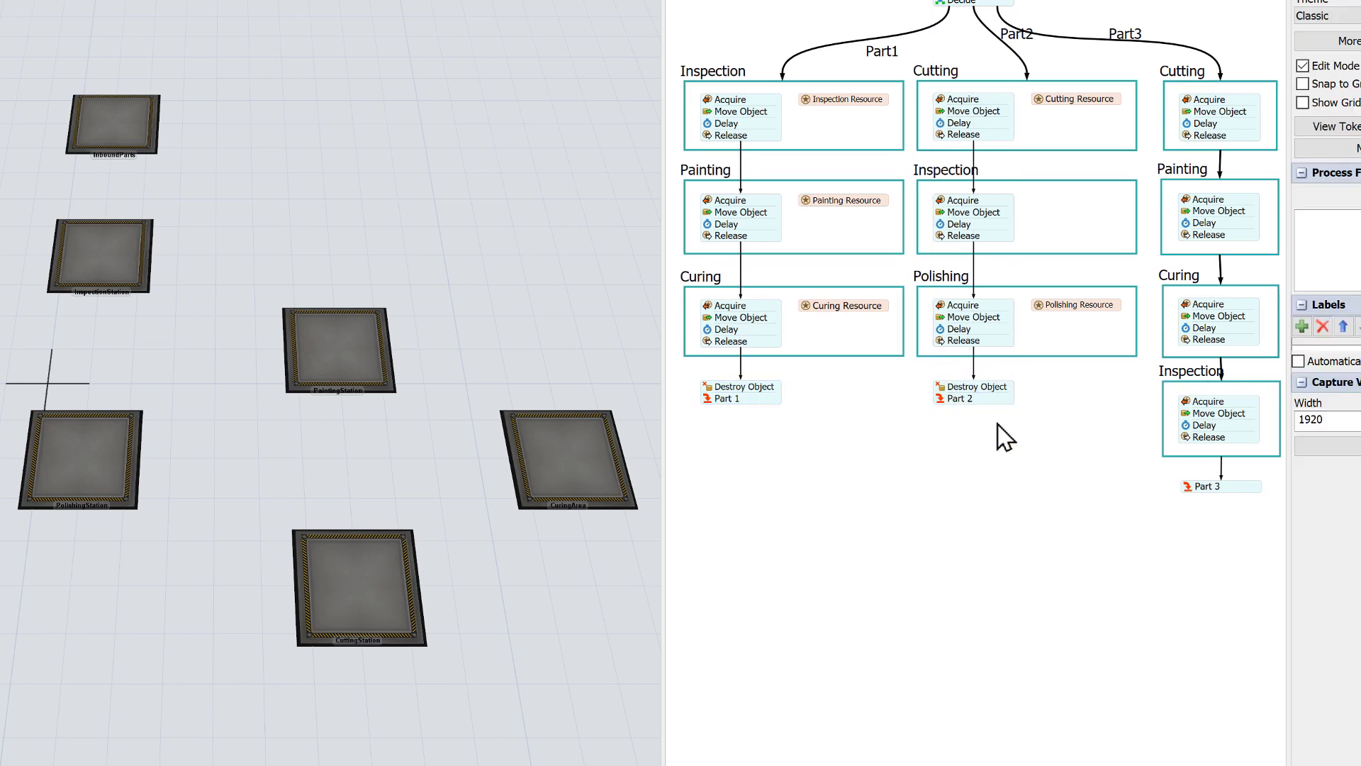
Add a Destroy Object activity below the Part3 Inspection block, attached directly above the Part 3 sink
double_click(1005, 437)
click(1099, 356)
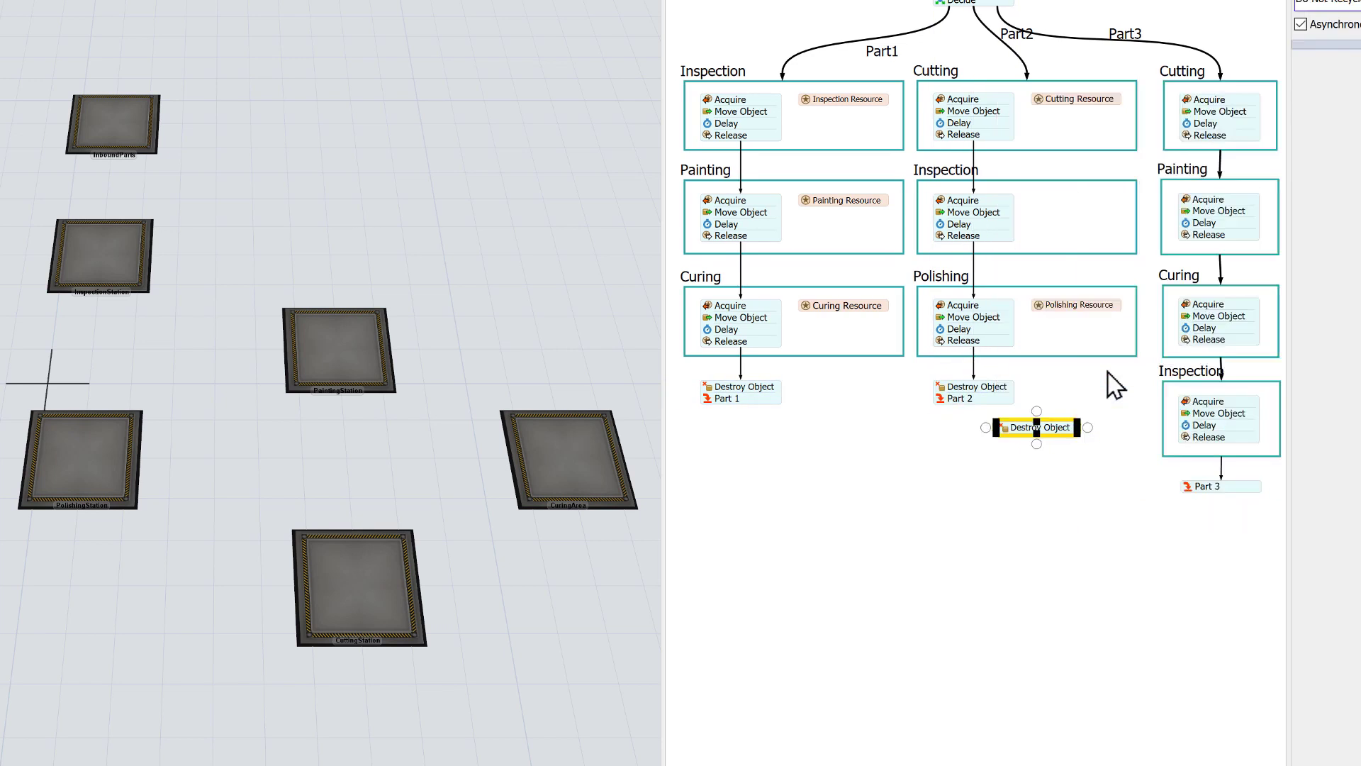
drag(1064, 428, 1235, 482)
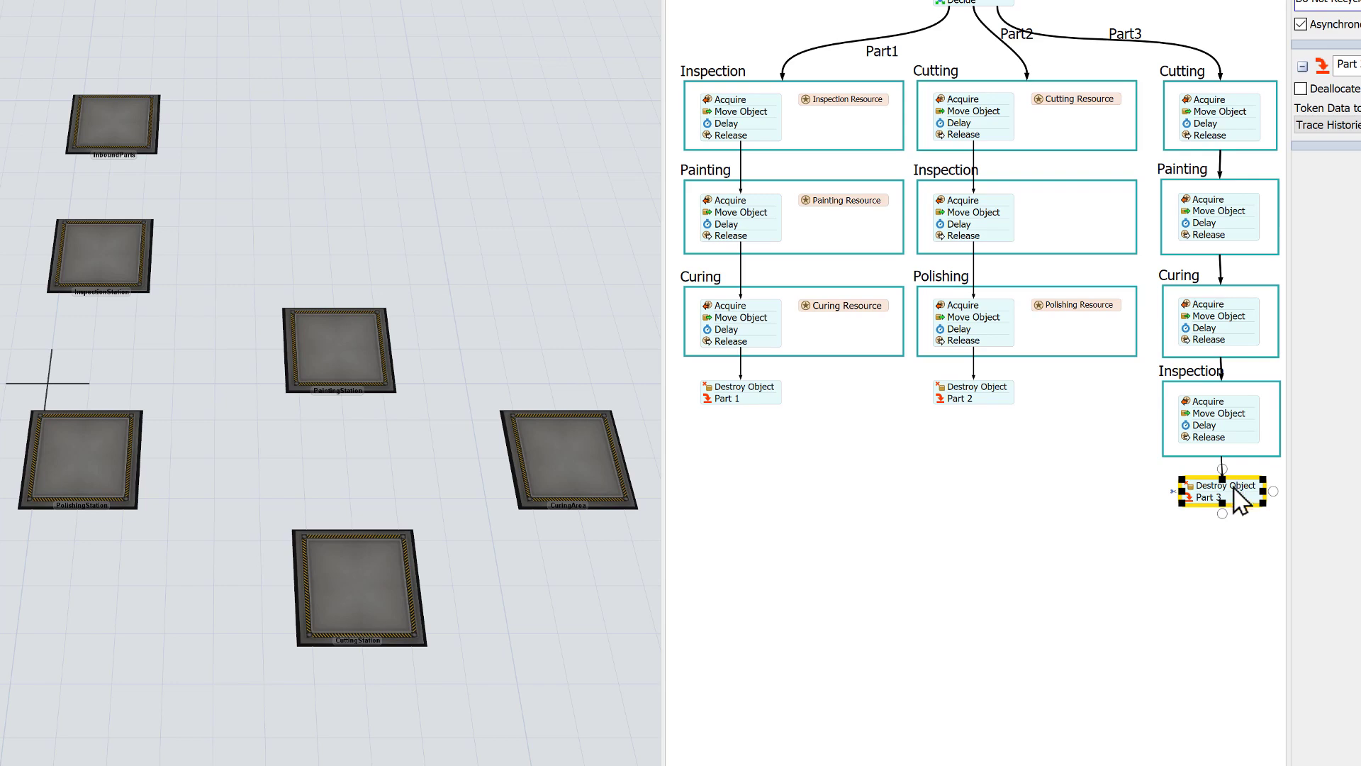
click(1078, 541)
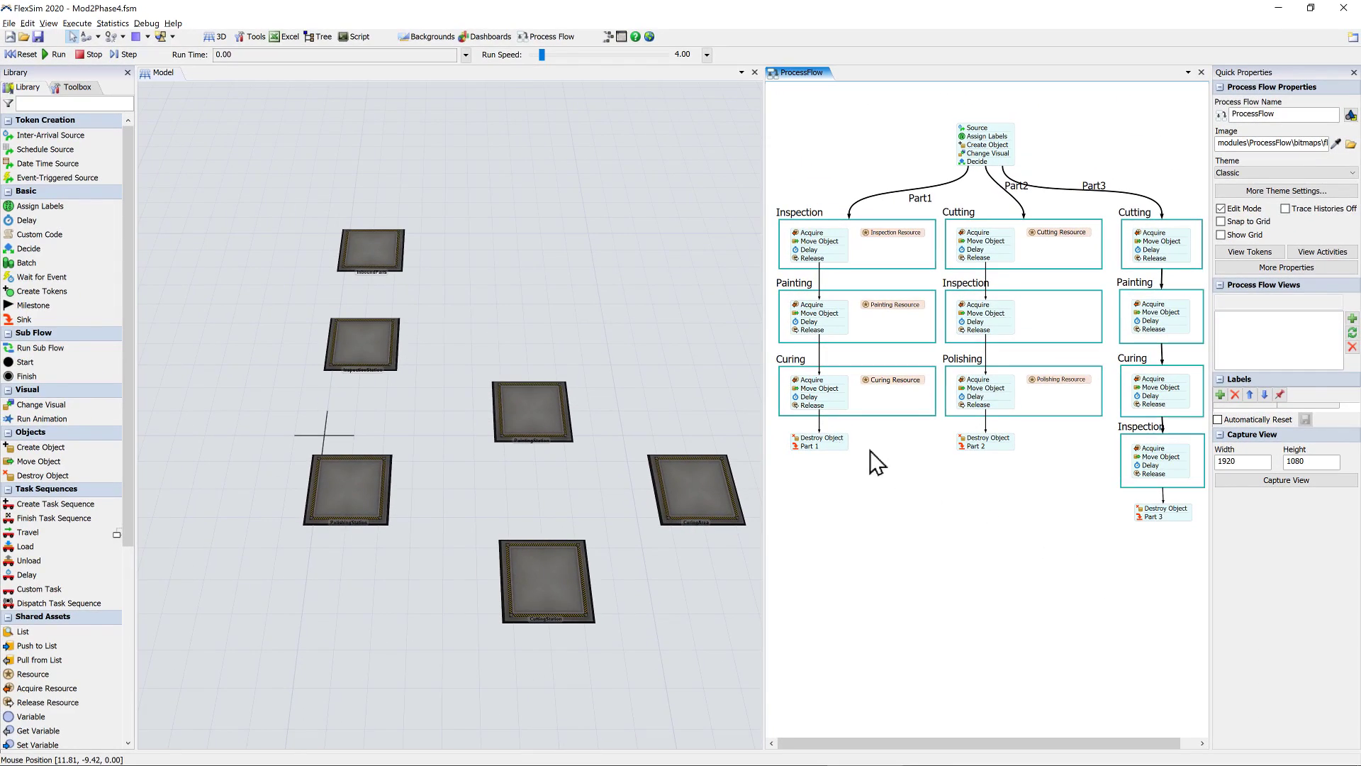
Reset and run the simulation, raising the run speed to 286 to watch the items move between stations
click(23, 55)
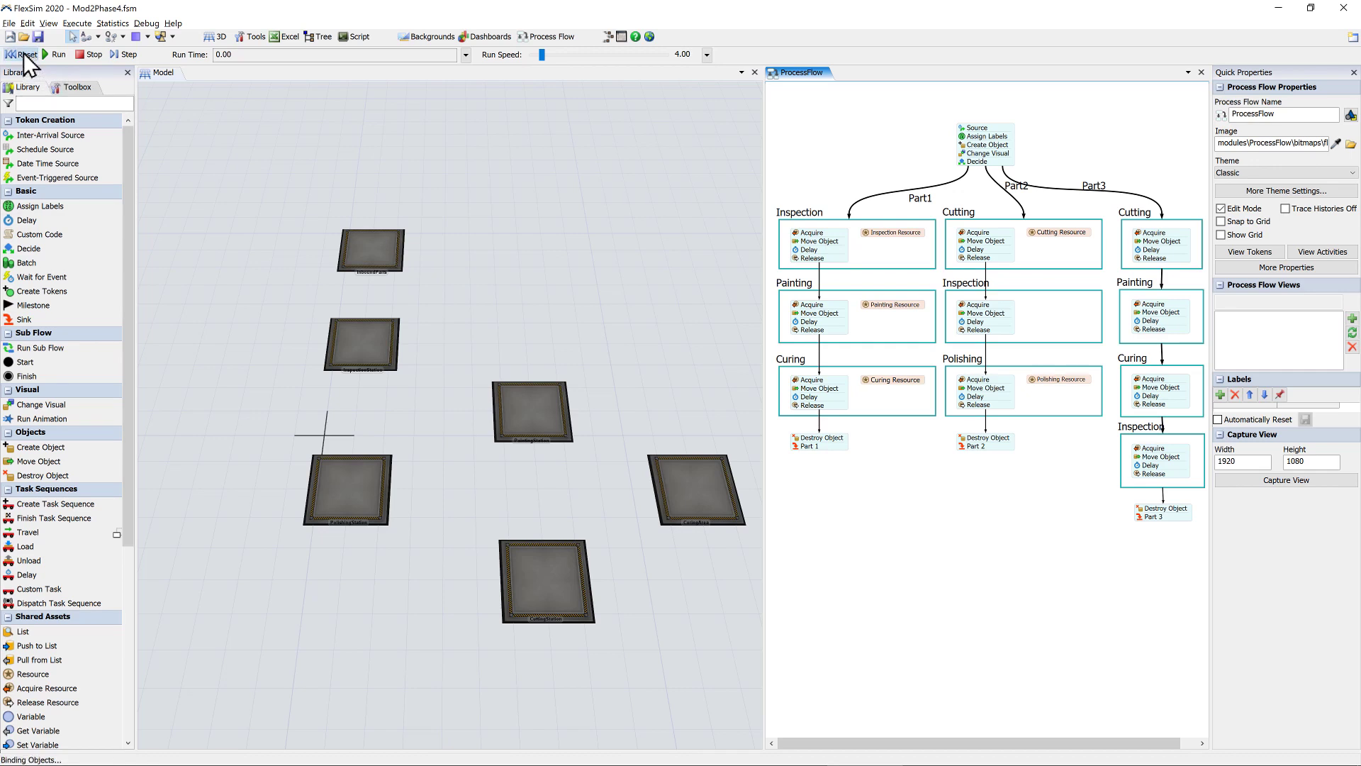
click(48, 55)
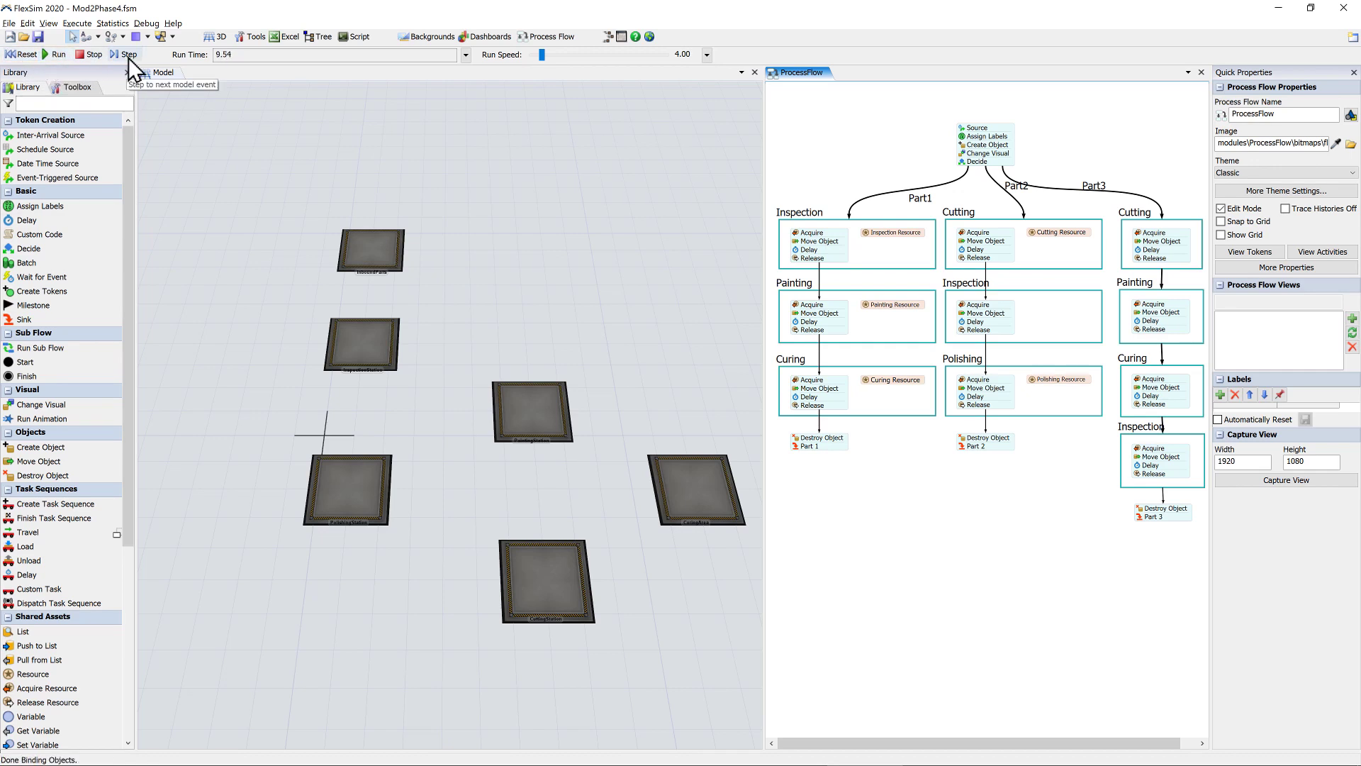
click(129, 57)
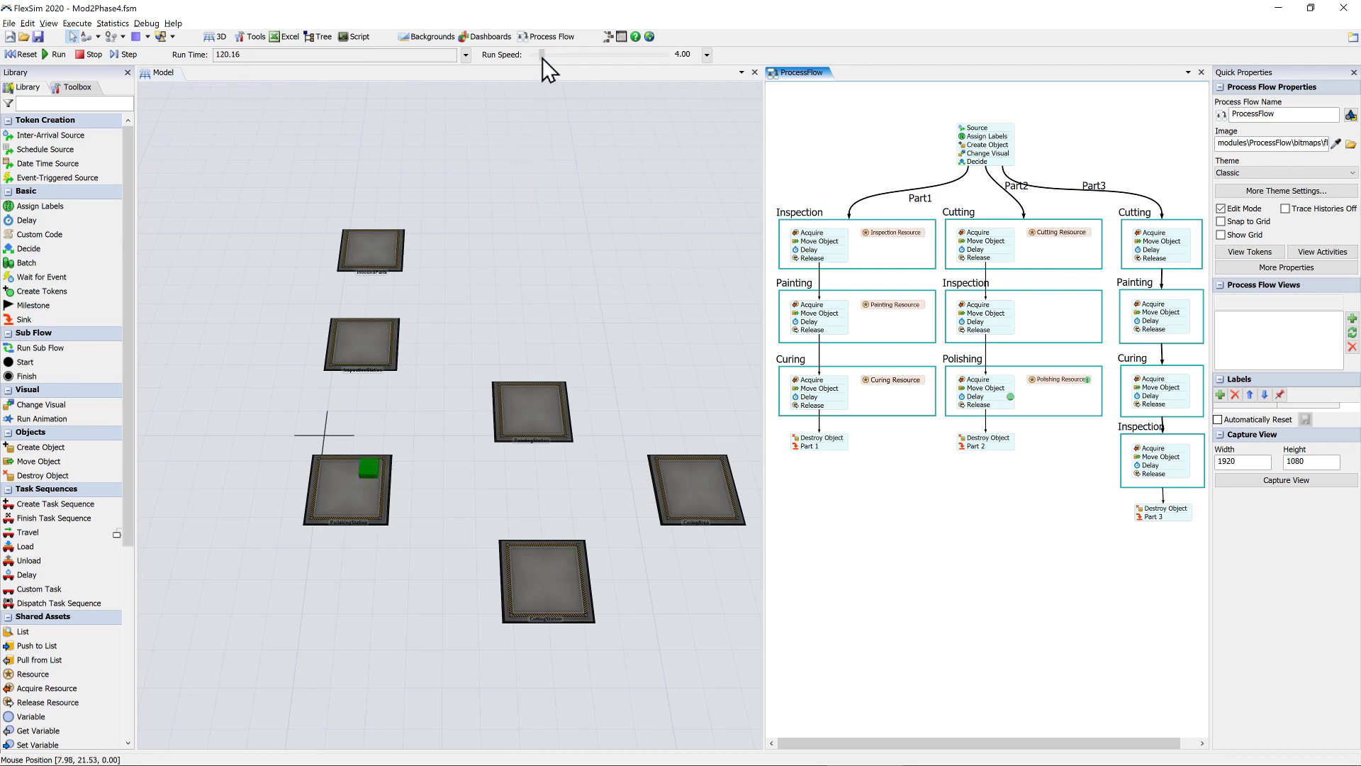
drag(542, 58, 559, 63)
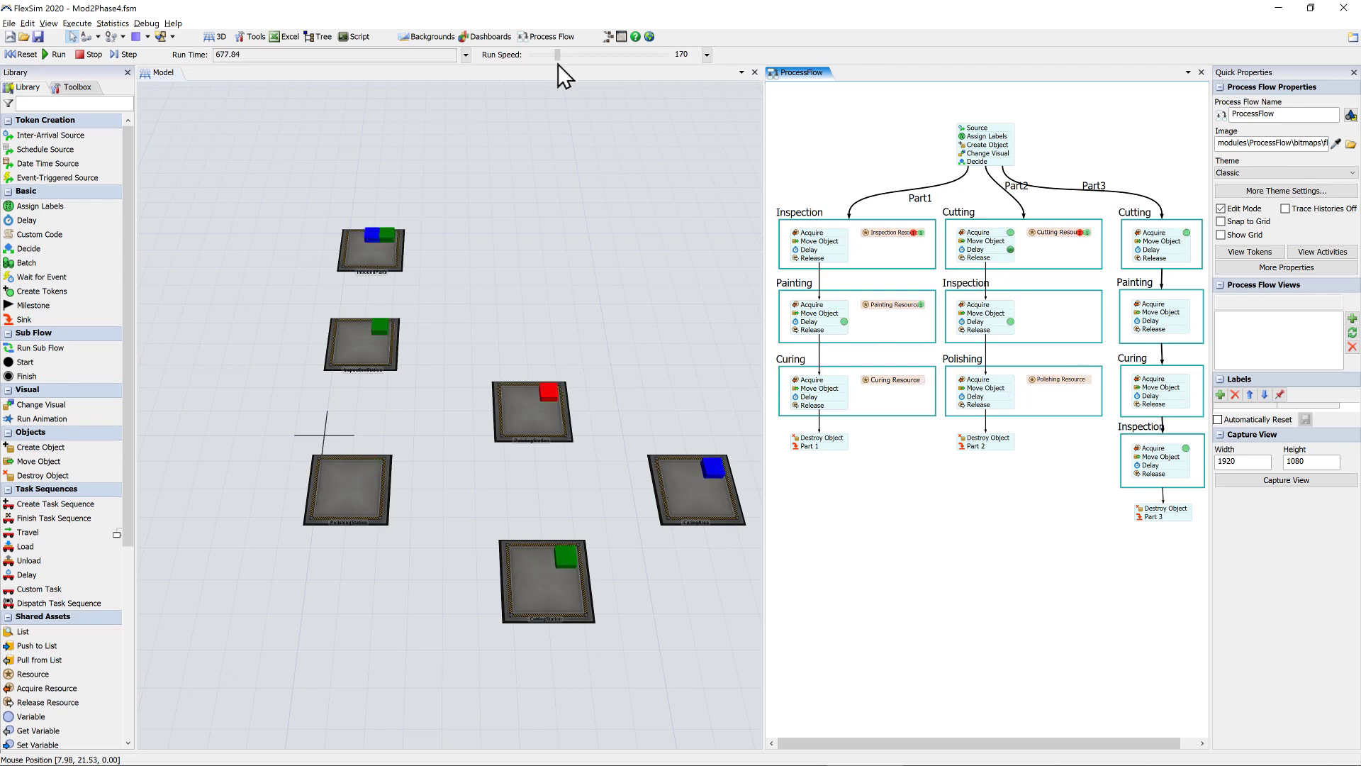
mouse_move(559, 63)
mouse_down()
mouse_move(581, 68)
mouse_move(561, 70)
mouse_up()
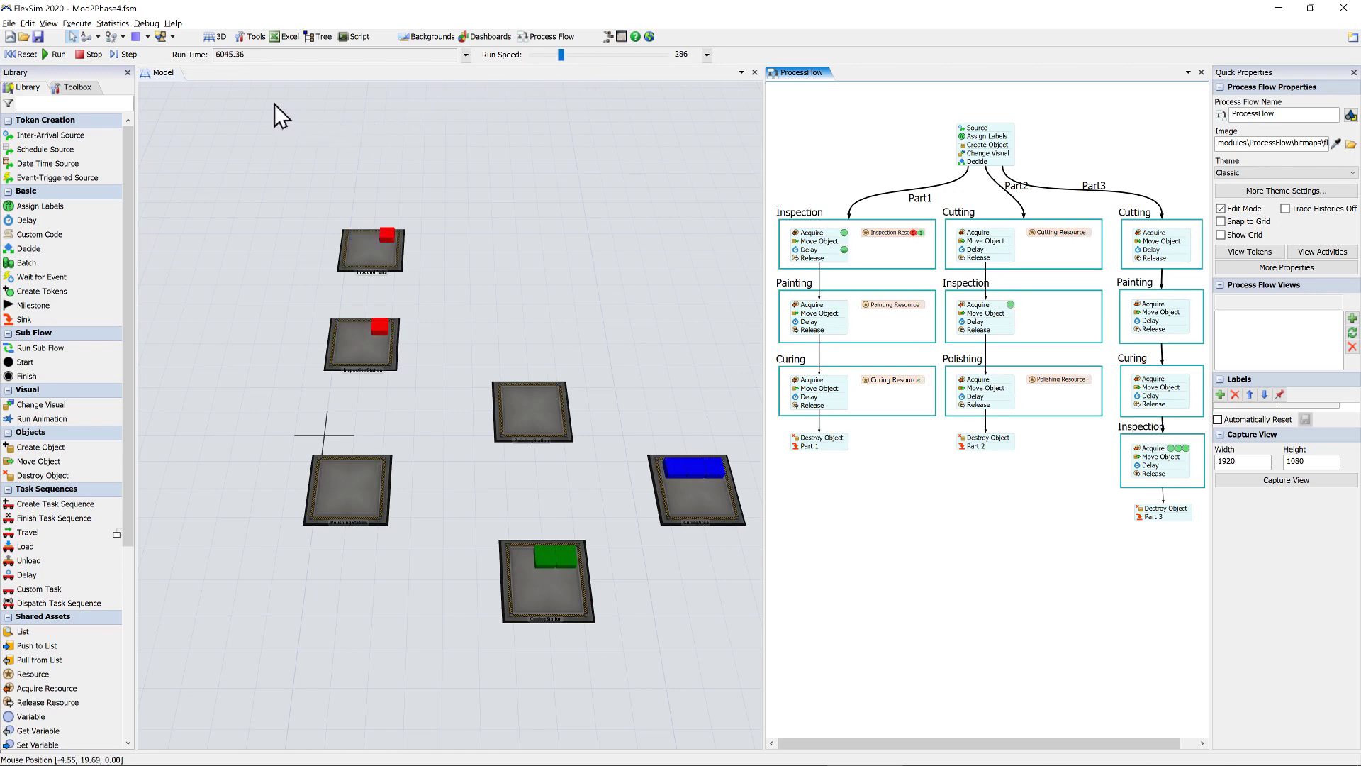
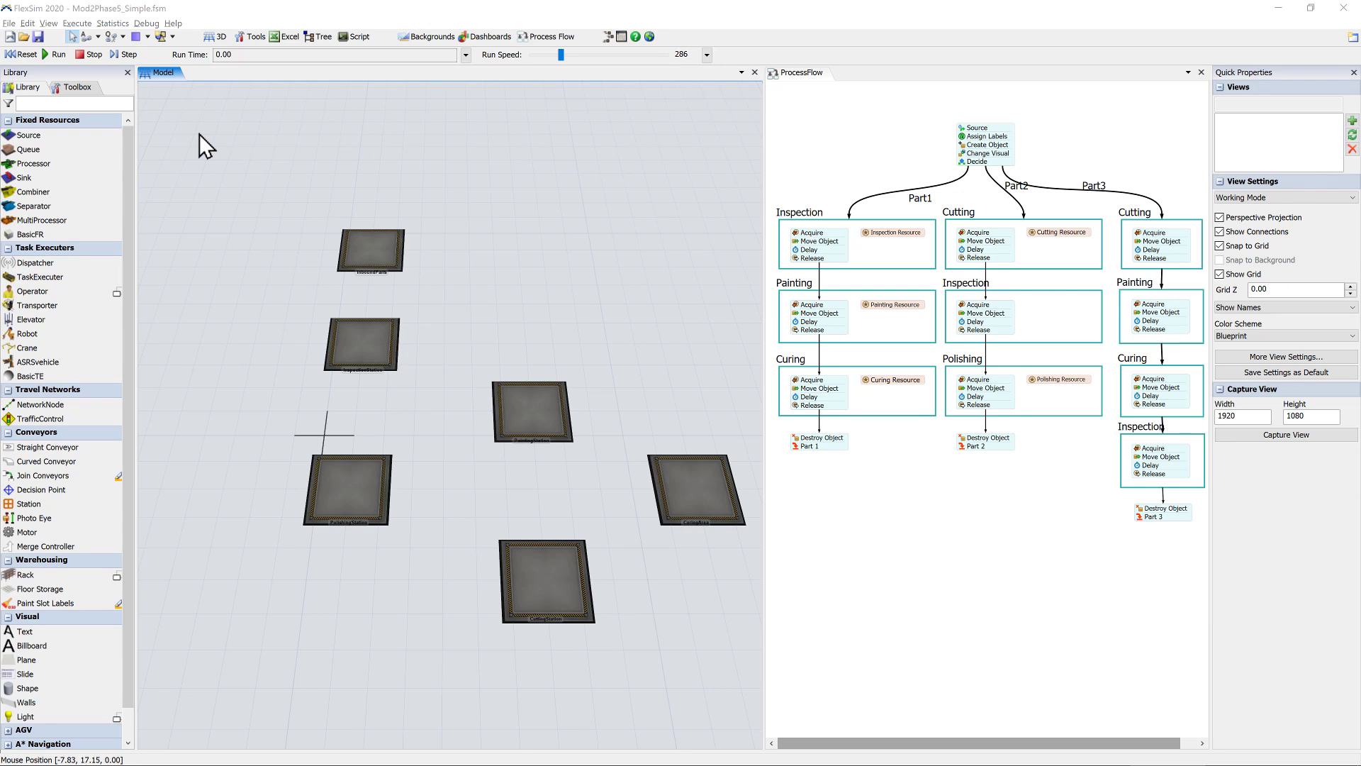
Save the model as a new file named Mod2Phase5_Advanced in the Training Models folder
click(10, 23)
click(29, 97)
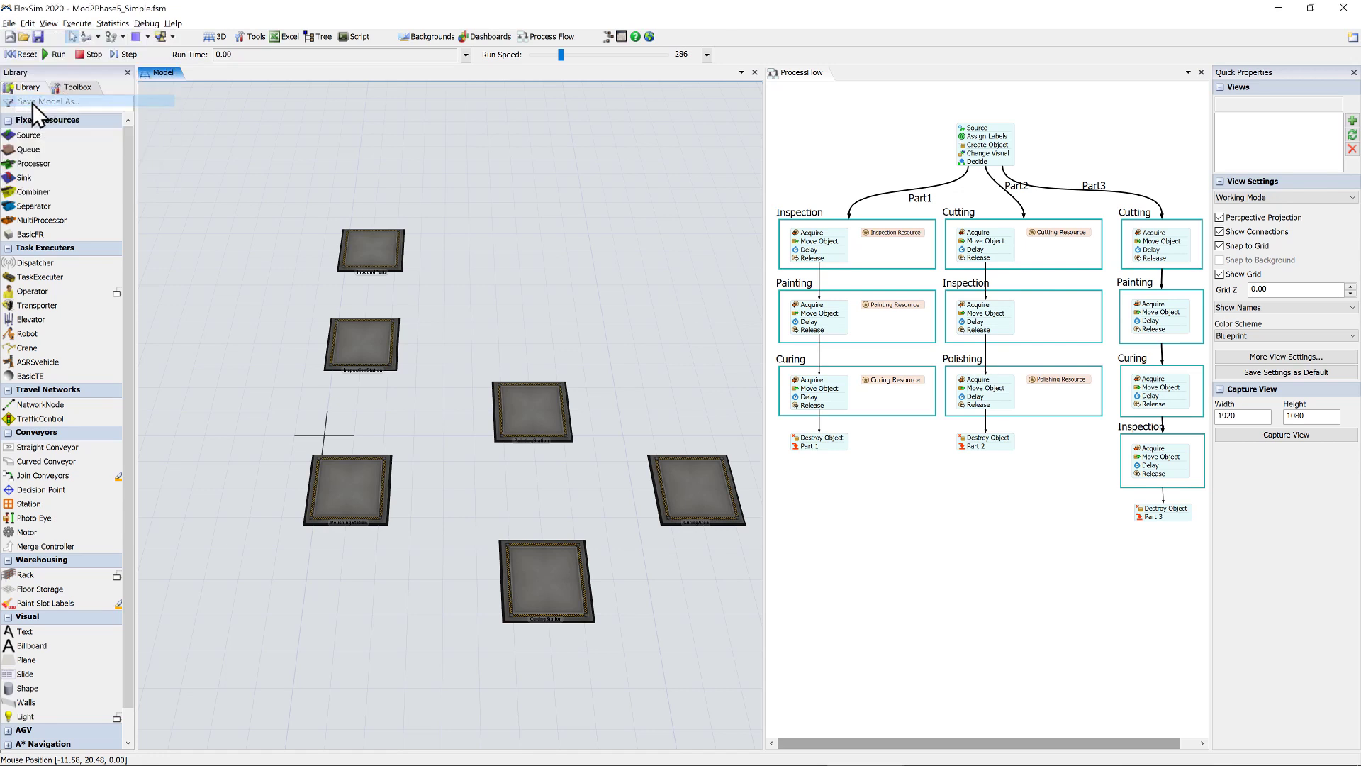
click(146, 471)
text(Mod2)
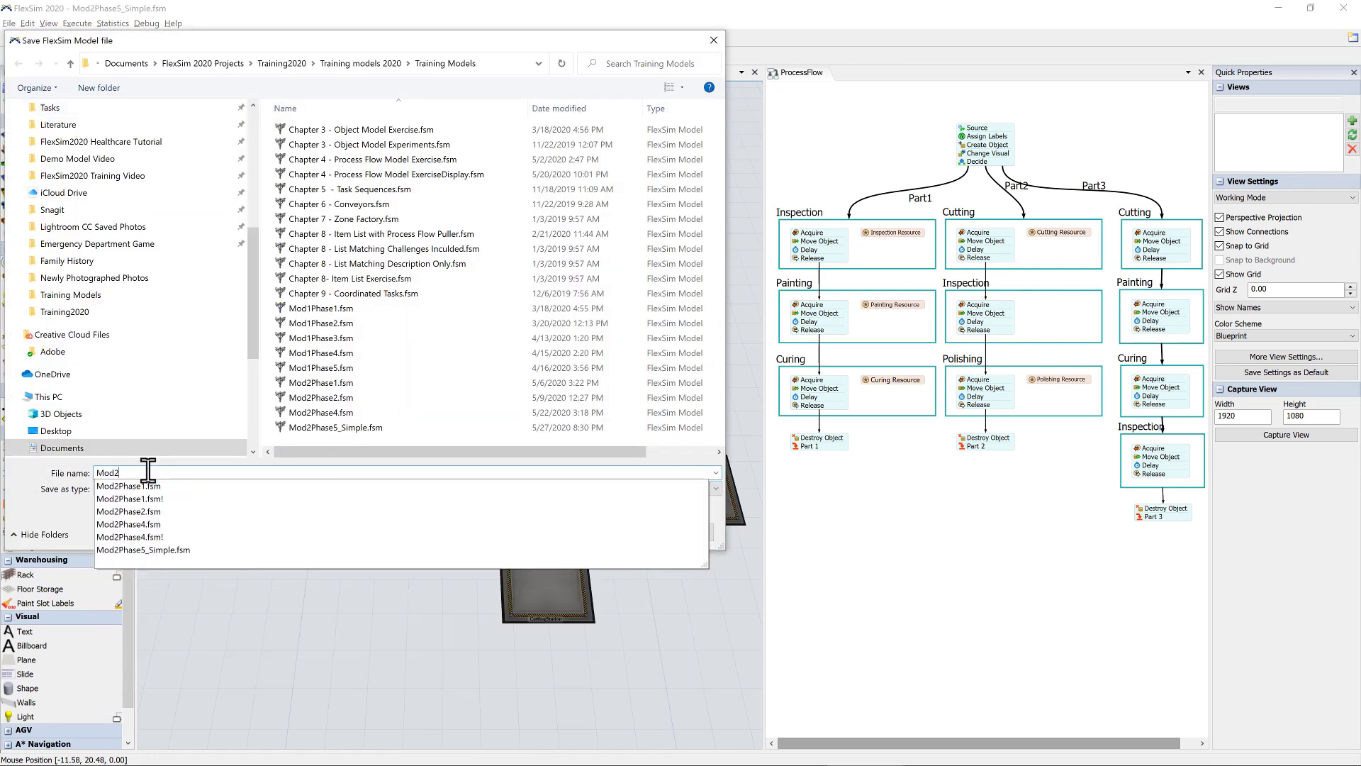
text(Phase5_Advanced)
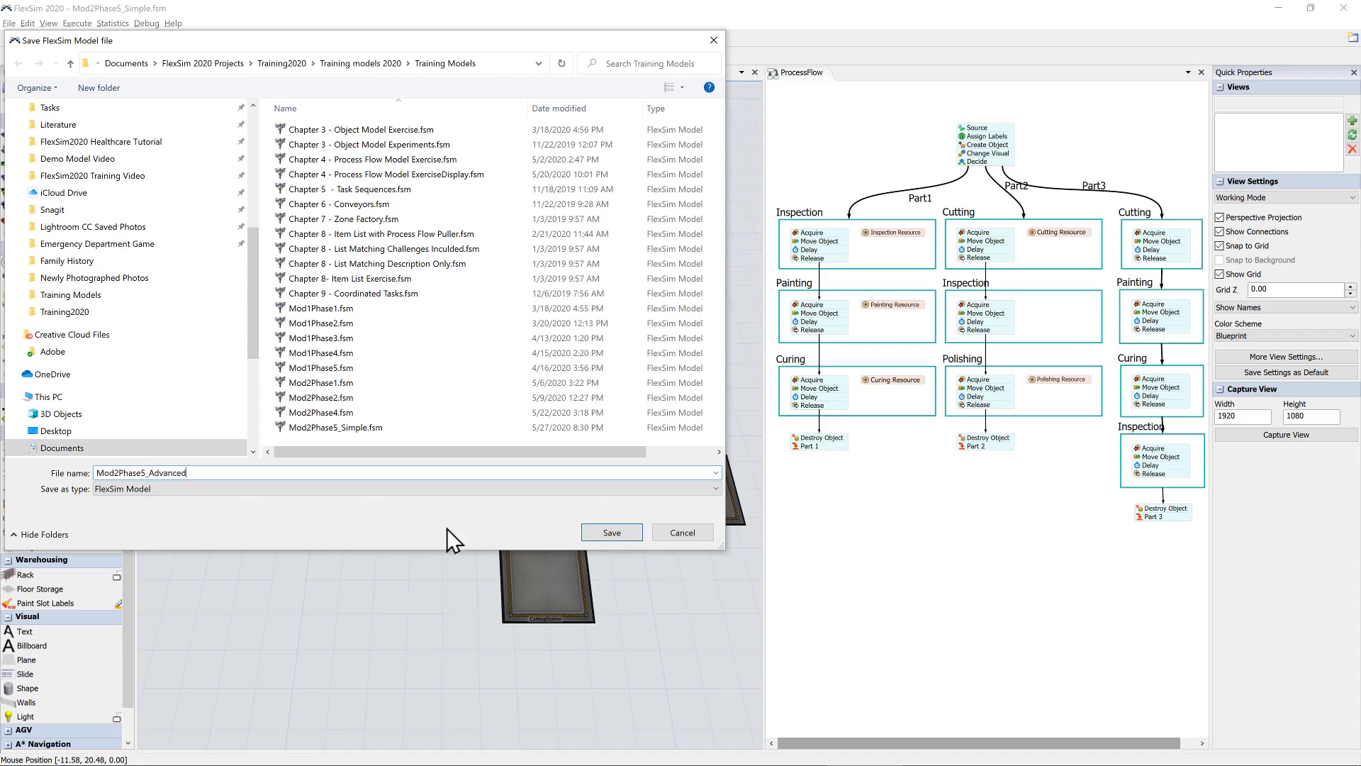
click(598, 532)
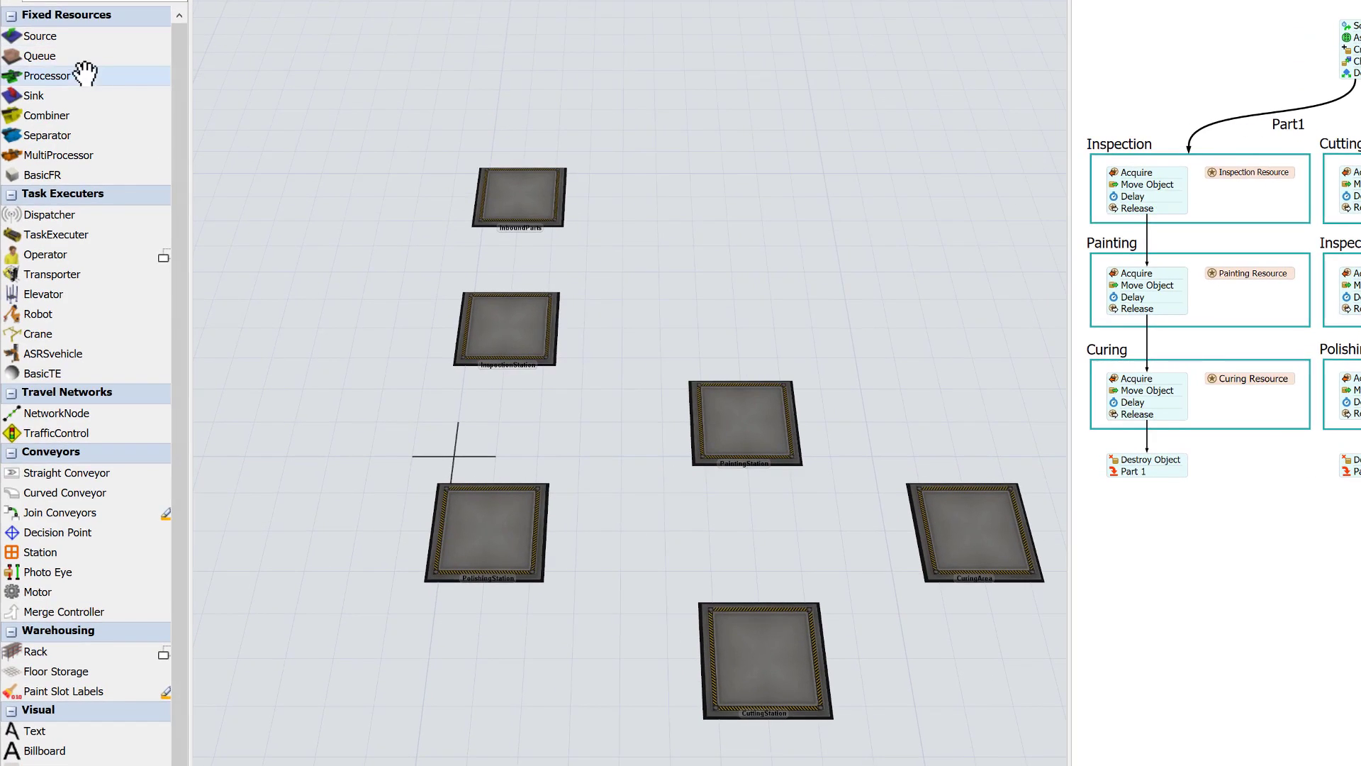
Place one Processor beside InspectionStation and another beside PolishingStation in the 3D model
drag(84, 73, 608, 312)
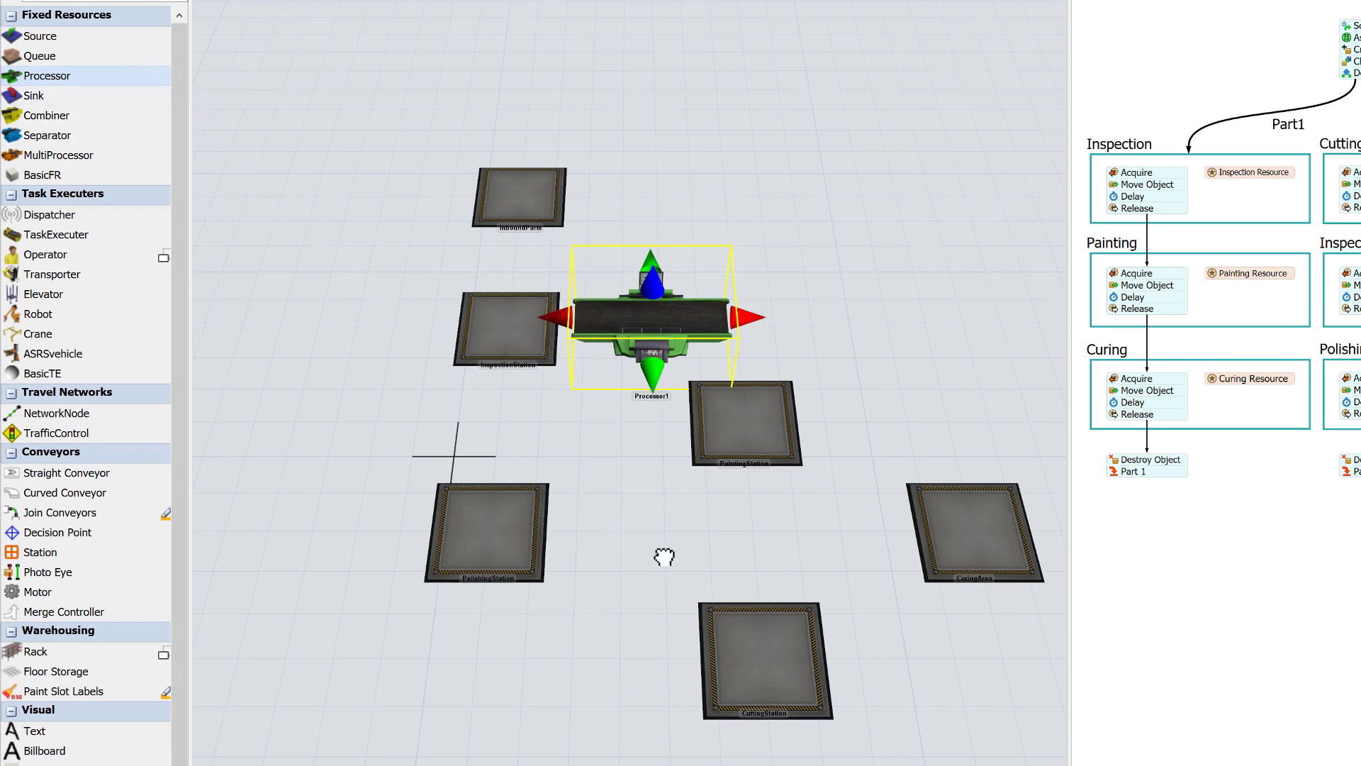
click(579, 501)
drag(640, 519, 624, 513)
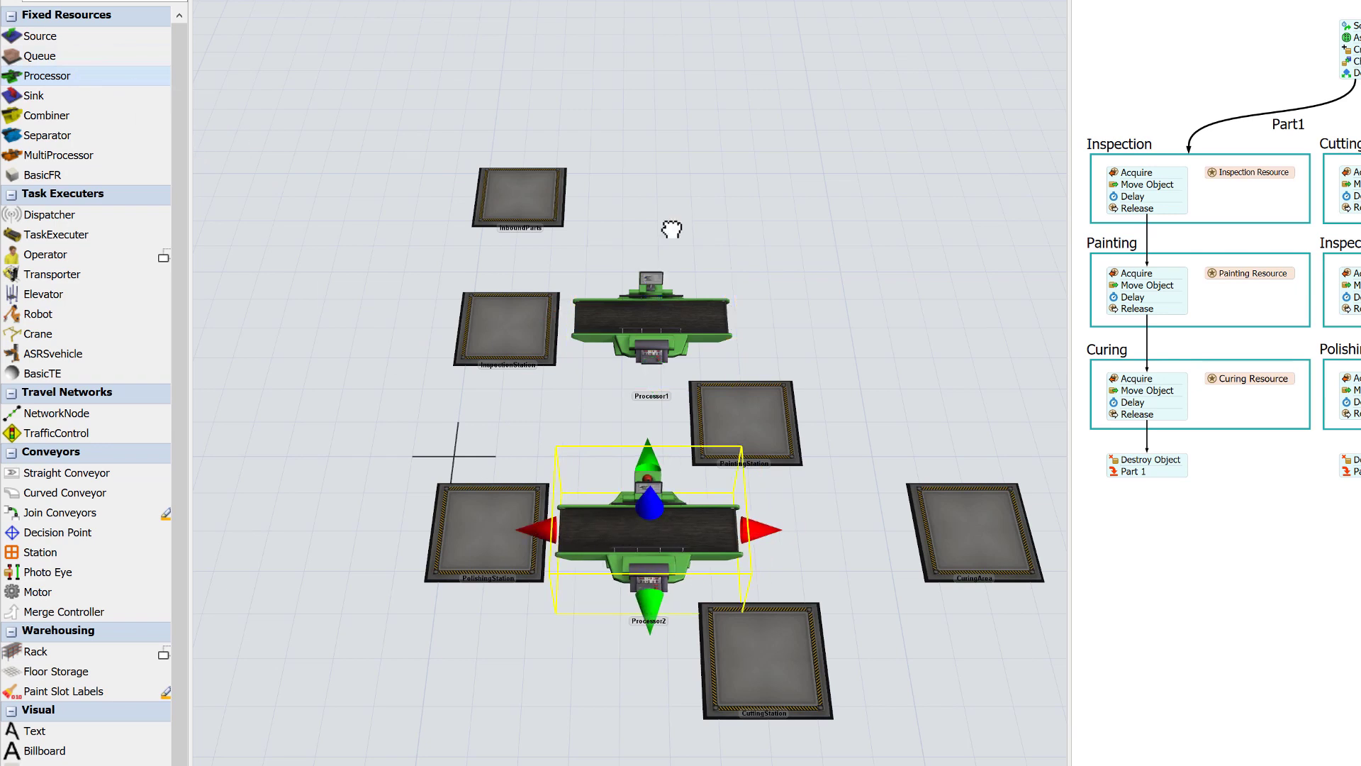
Place one Processor beside PaintingStation and another beside CuttingStation in the 3D model
click(818, 395)
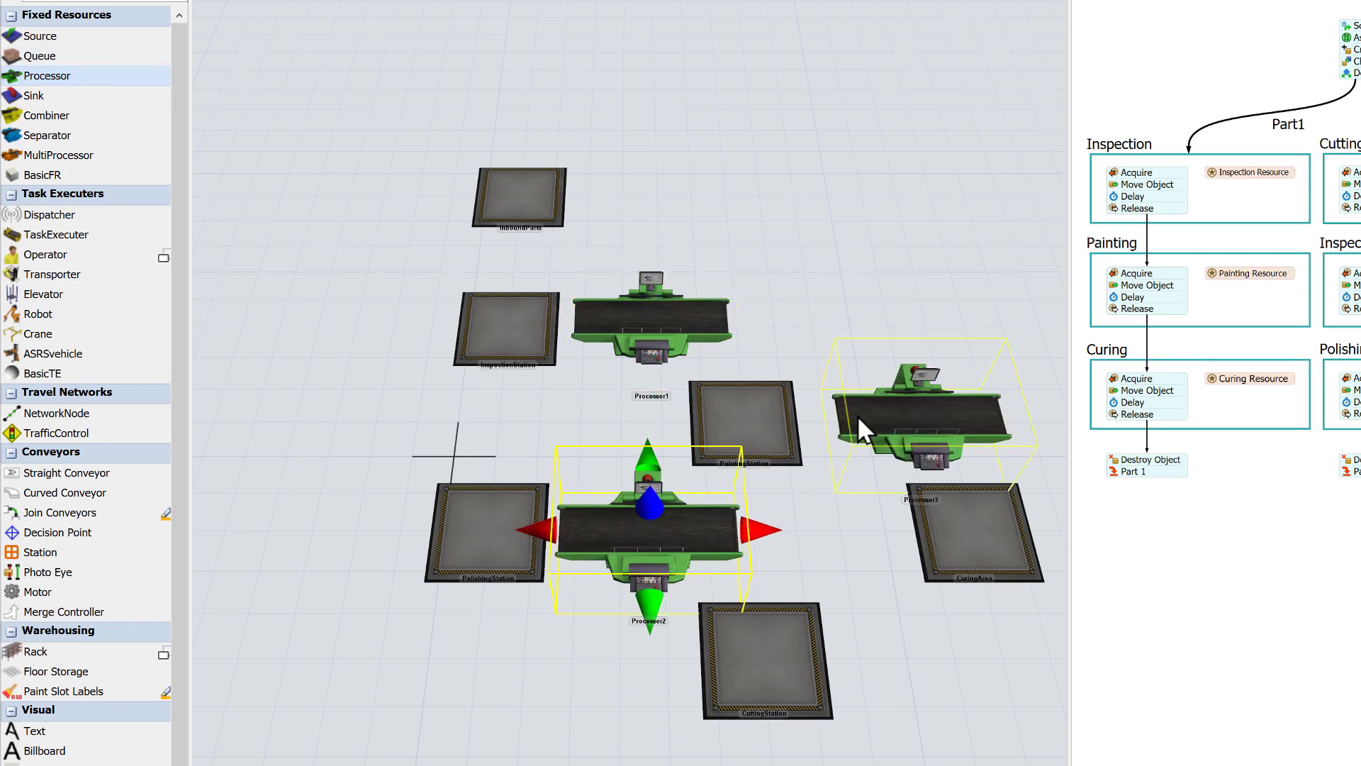
drag(857, 415, 836, 397)
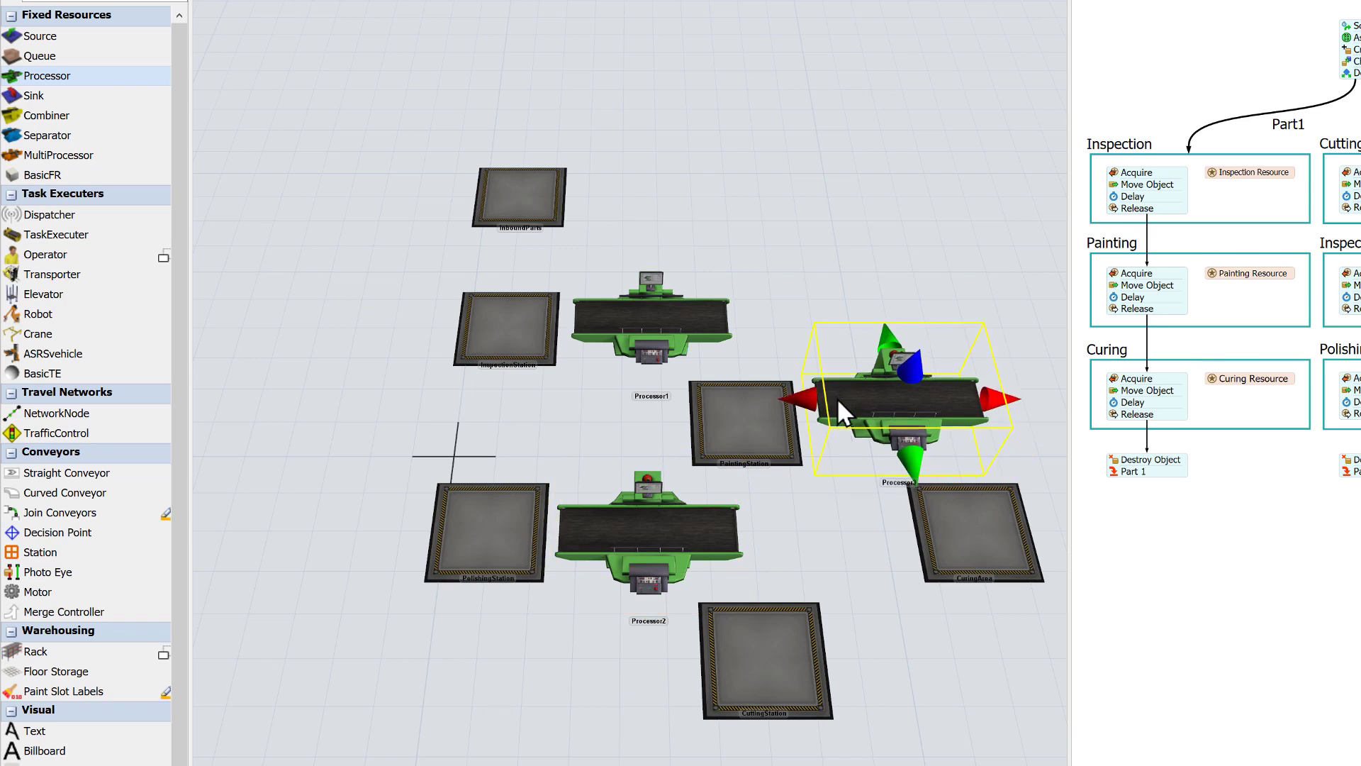
click(124, 81)
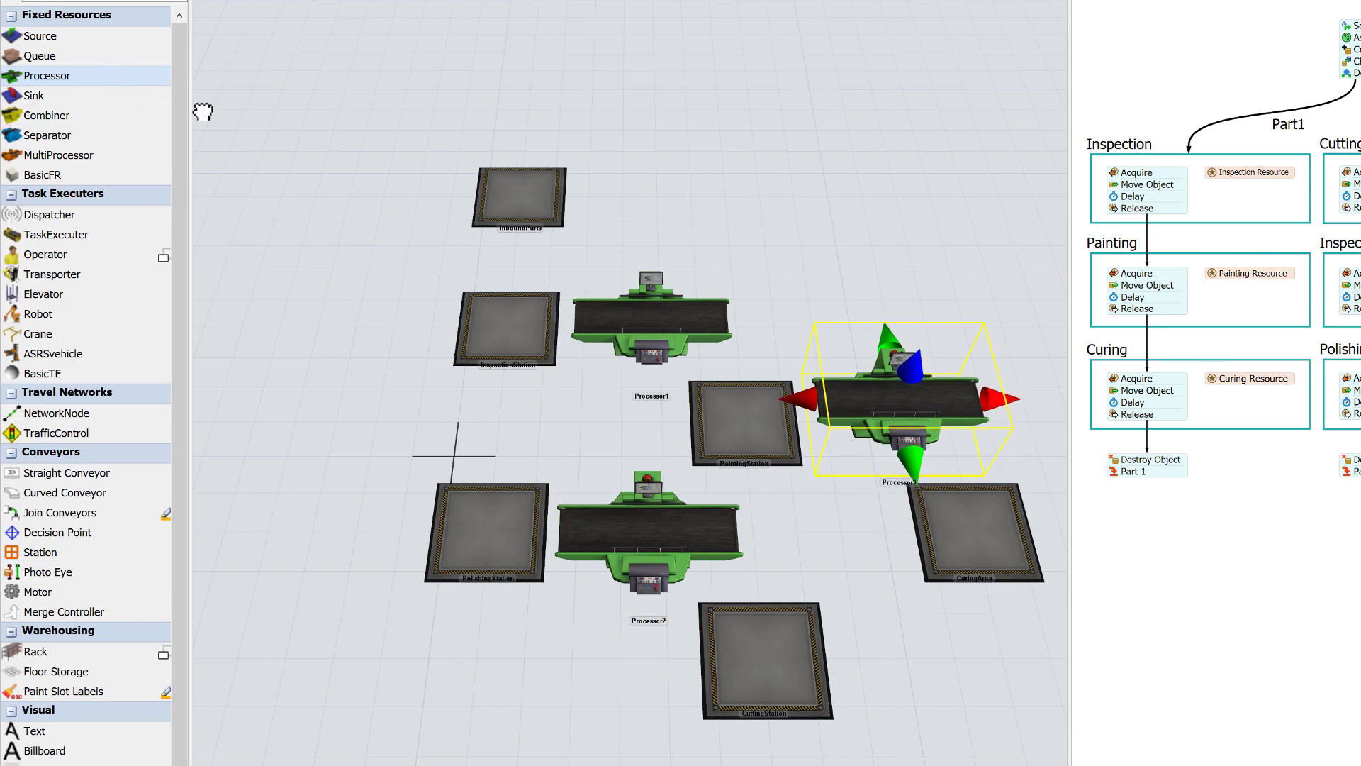
click(864, 640)
drag(945, 659, 927, 645)
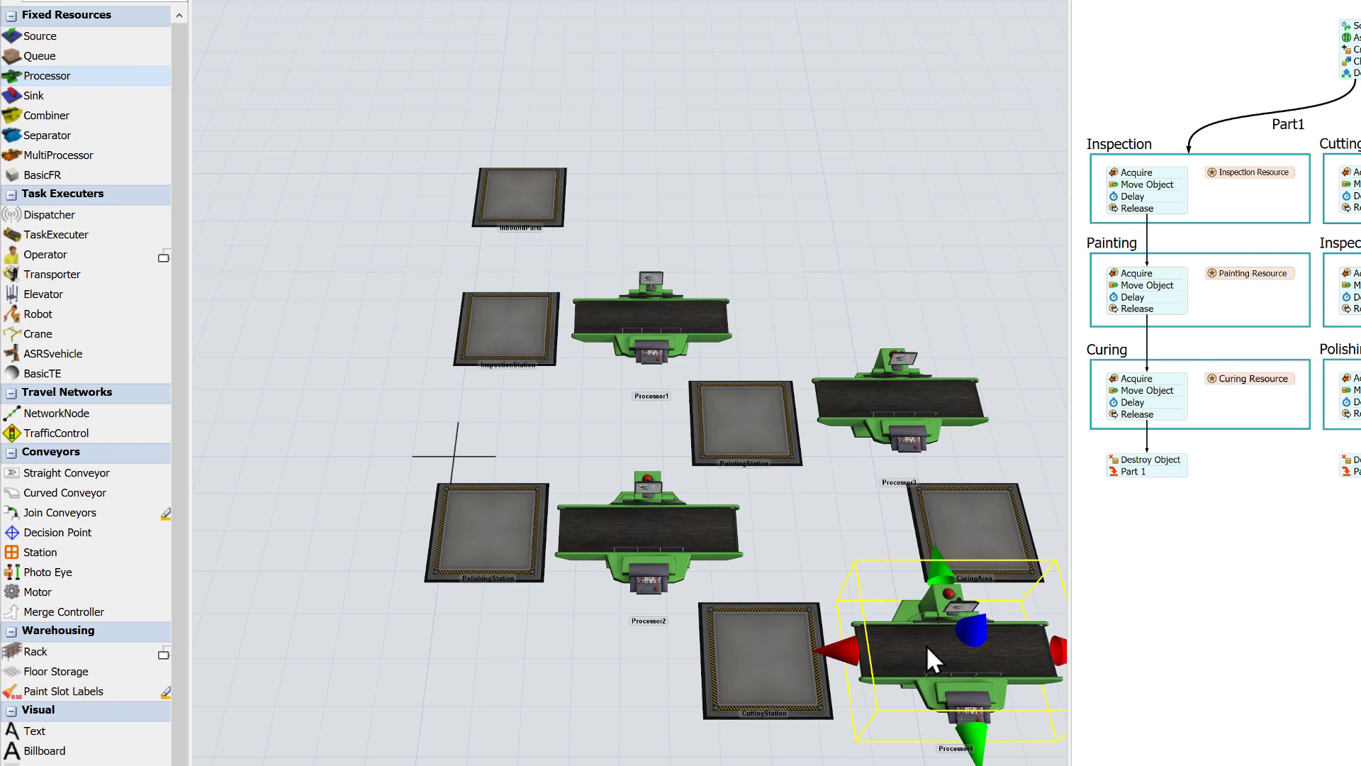
Place a Processor beside CuringArea and reduce its depth along the Y axis
drag(840, 528, 677, 516)
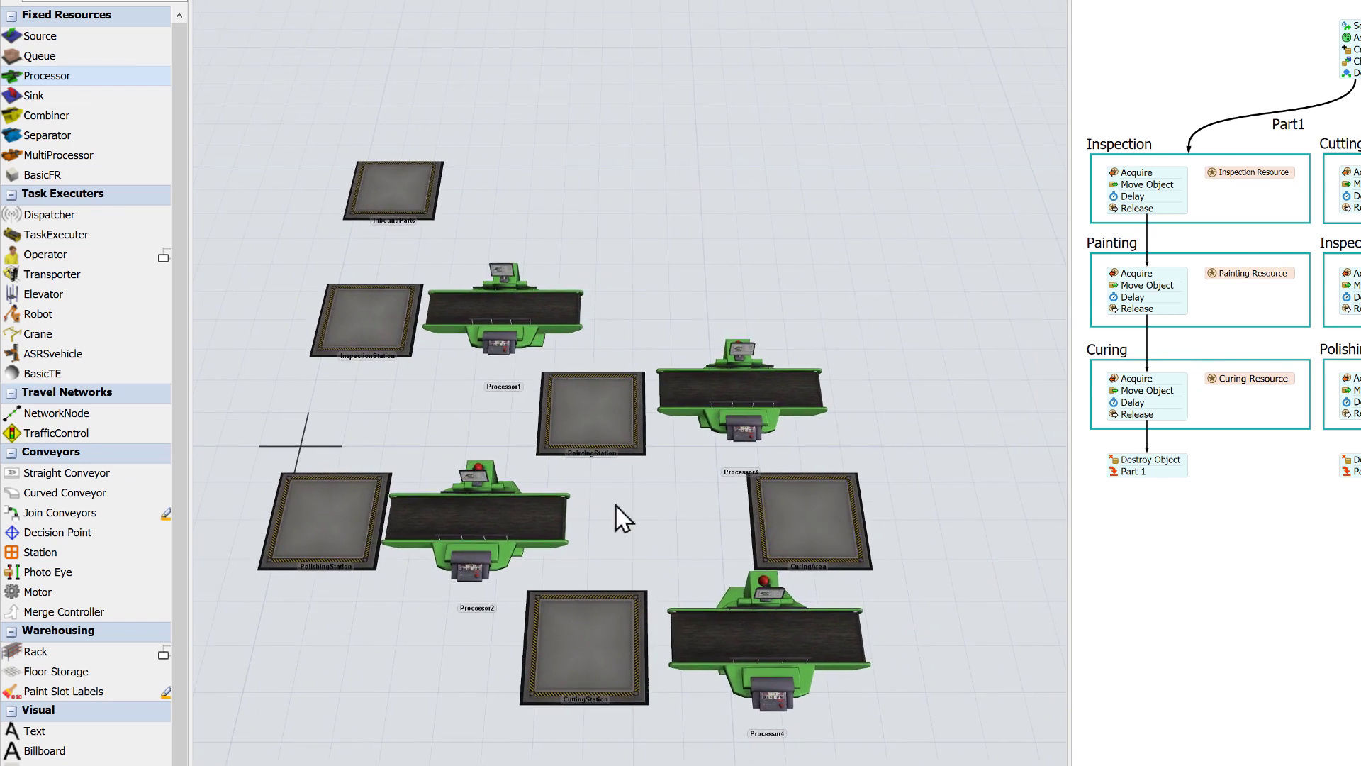
drag(134, 73, 891, 466)
drag(964, 529, 942, 508)
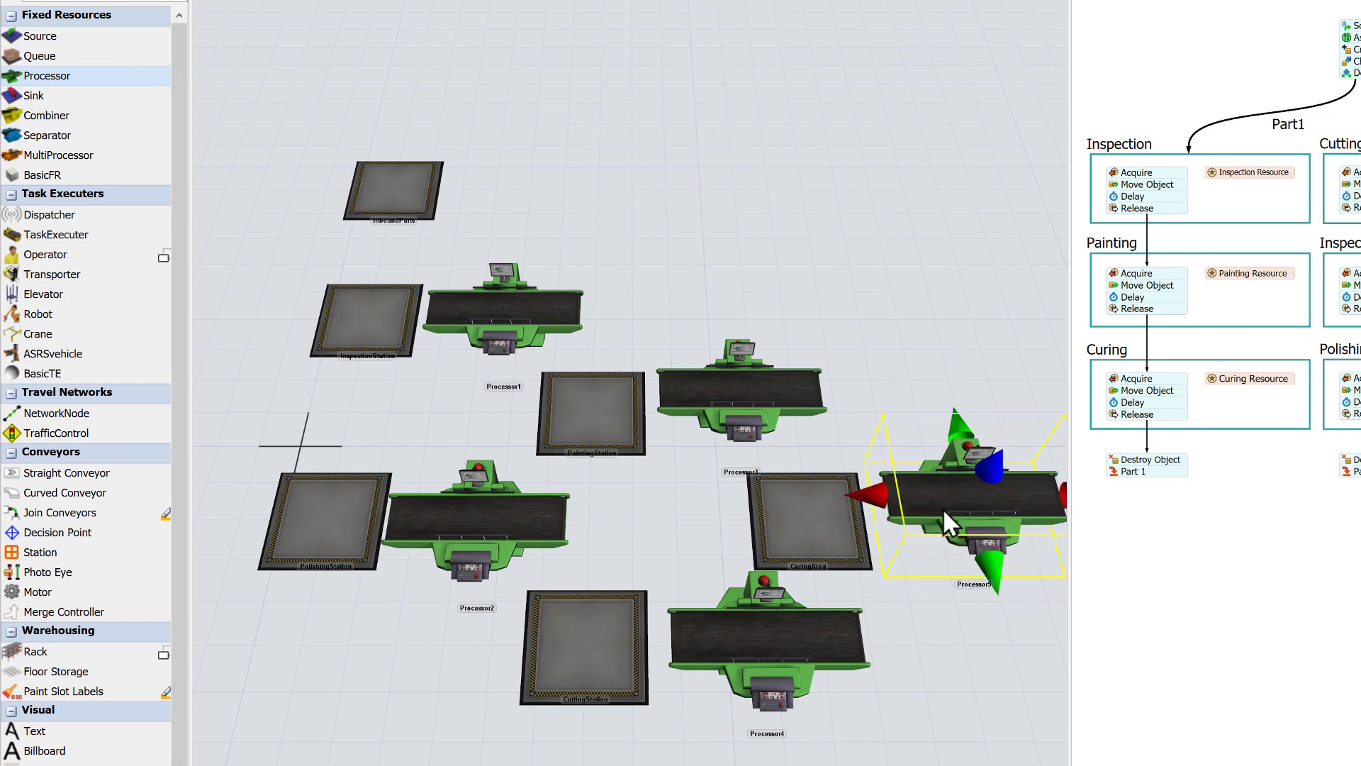
drag(991, 566, 980, 520)
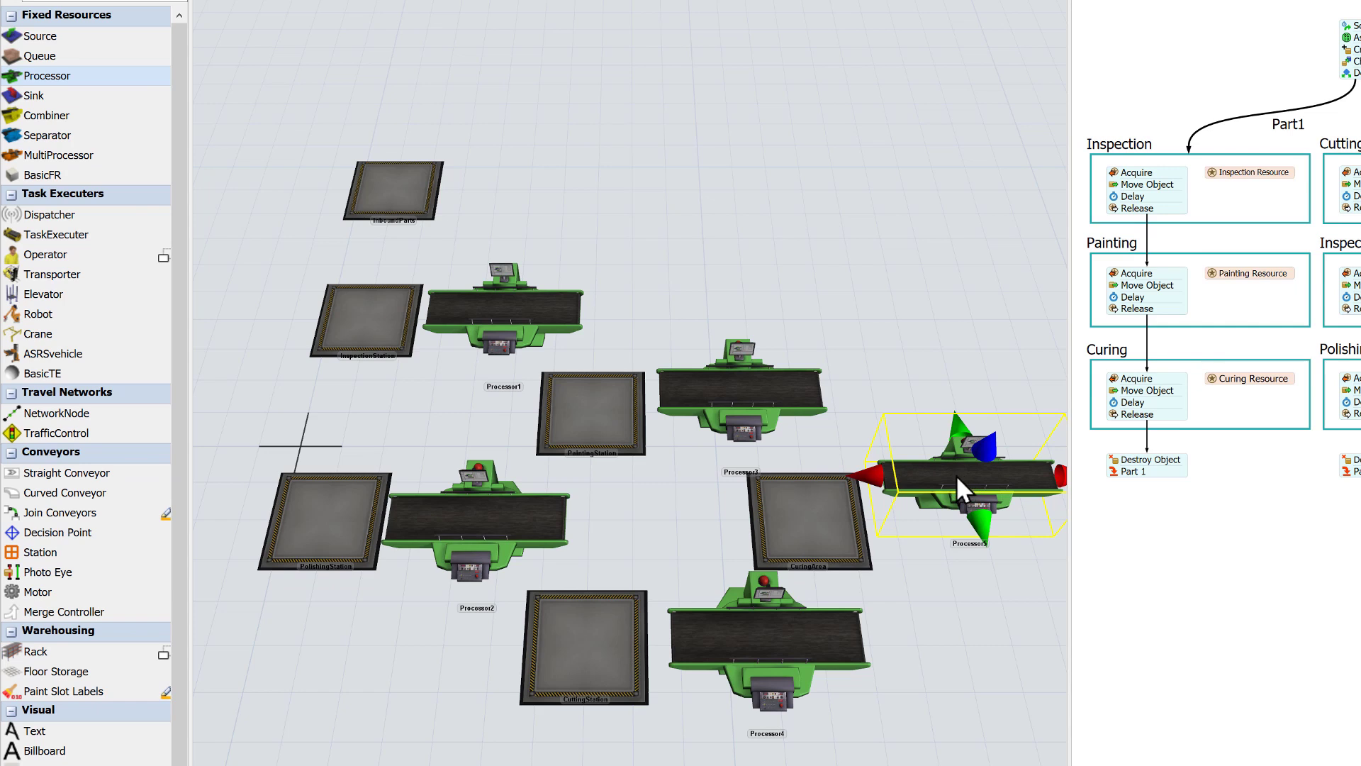
Duplicate the shortened CuringArea Processor twice and line the copies up in a column below the original
key(ctrl+c)
click(923, 597)
key(ctrl+v)
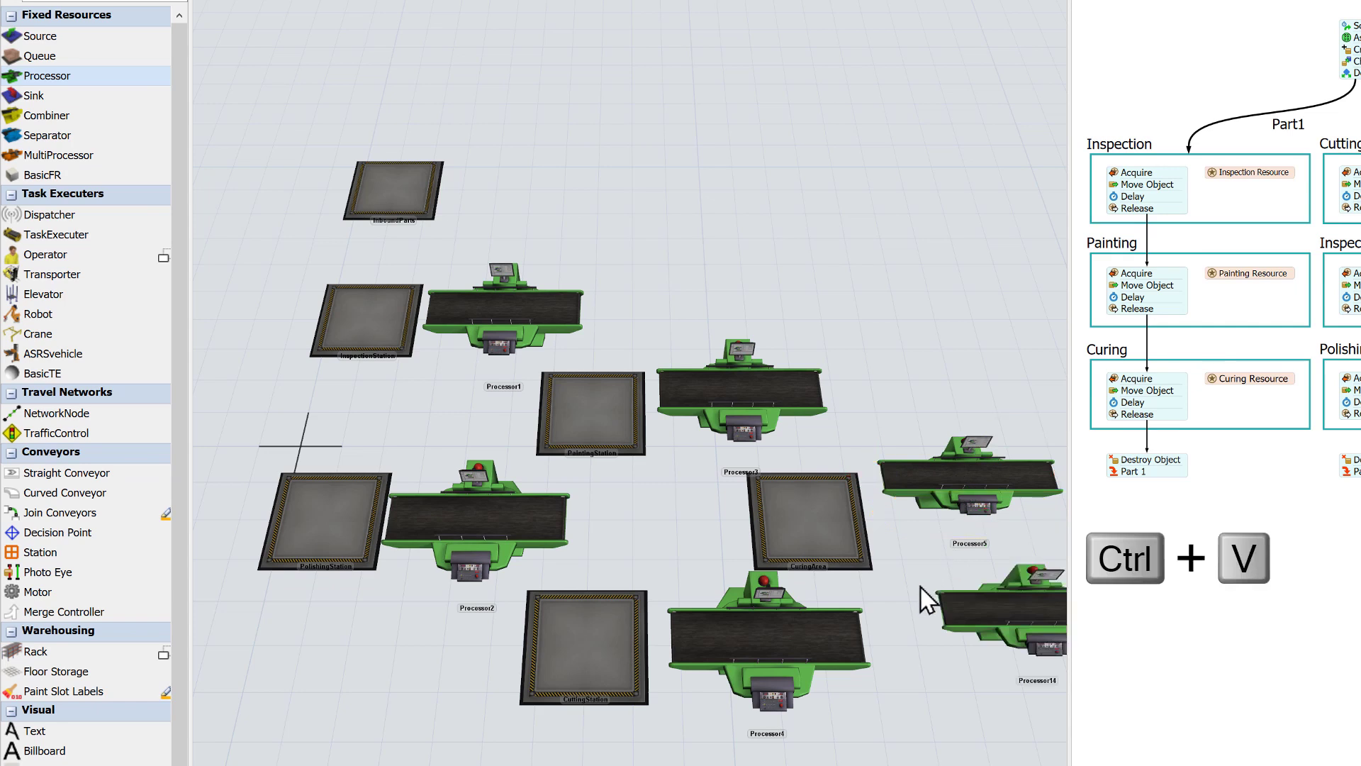
drag(977, 615, 929, 555)
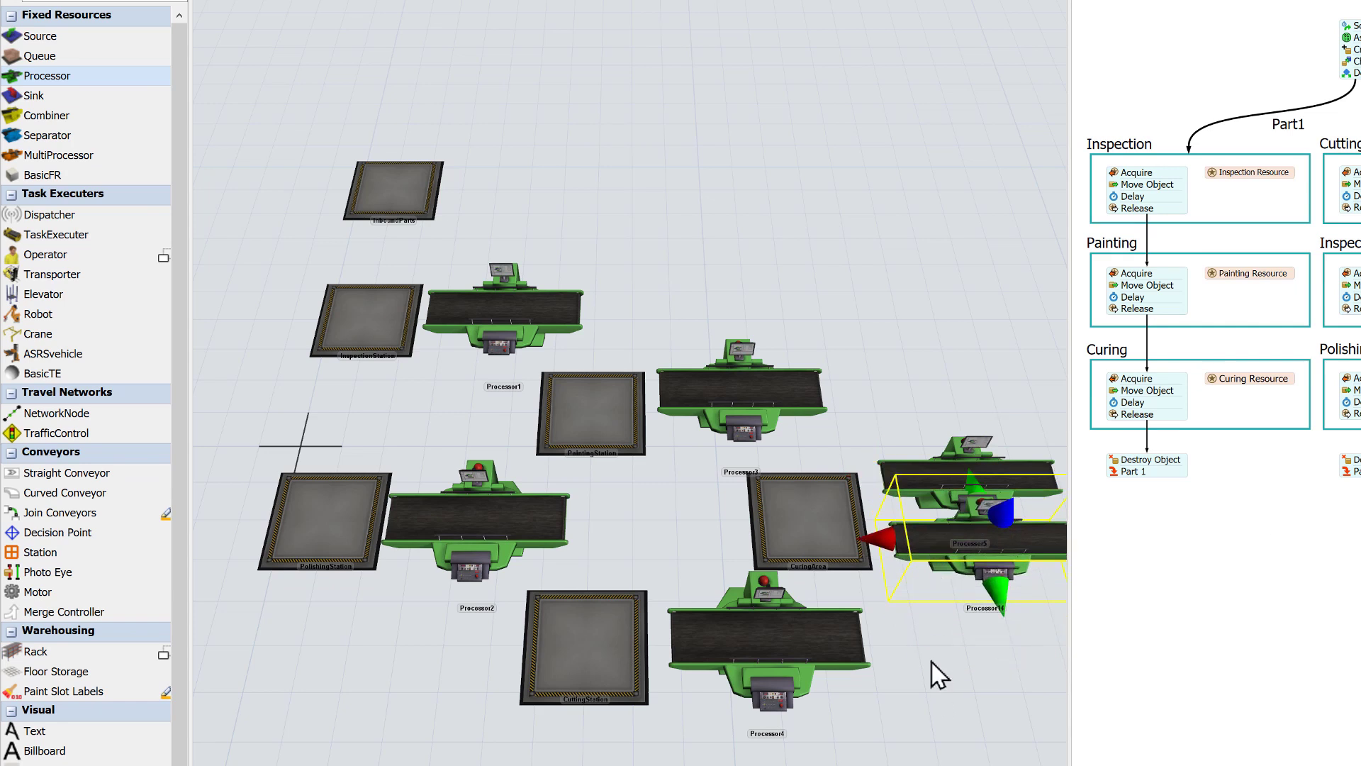
click(936, 641)
key(ctrl+v)
drag(1006, 644, 954, 605)
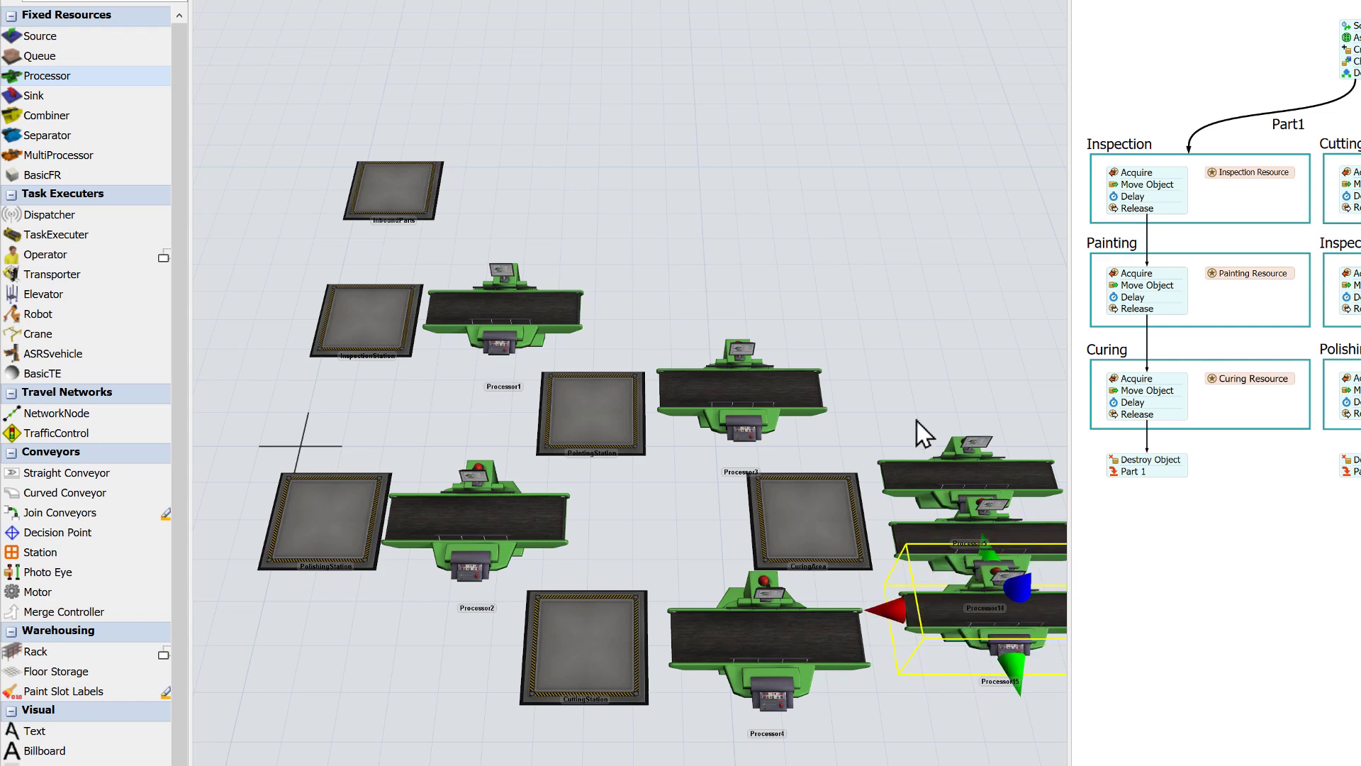
Select all three curing Processors and shift them together so the group sits alongside CuringArea
drag(912, 407, 982, 705)
drag(956, 606, 954, 552)
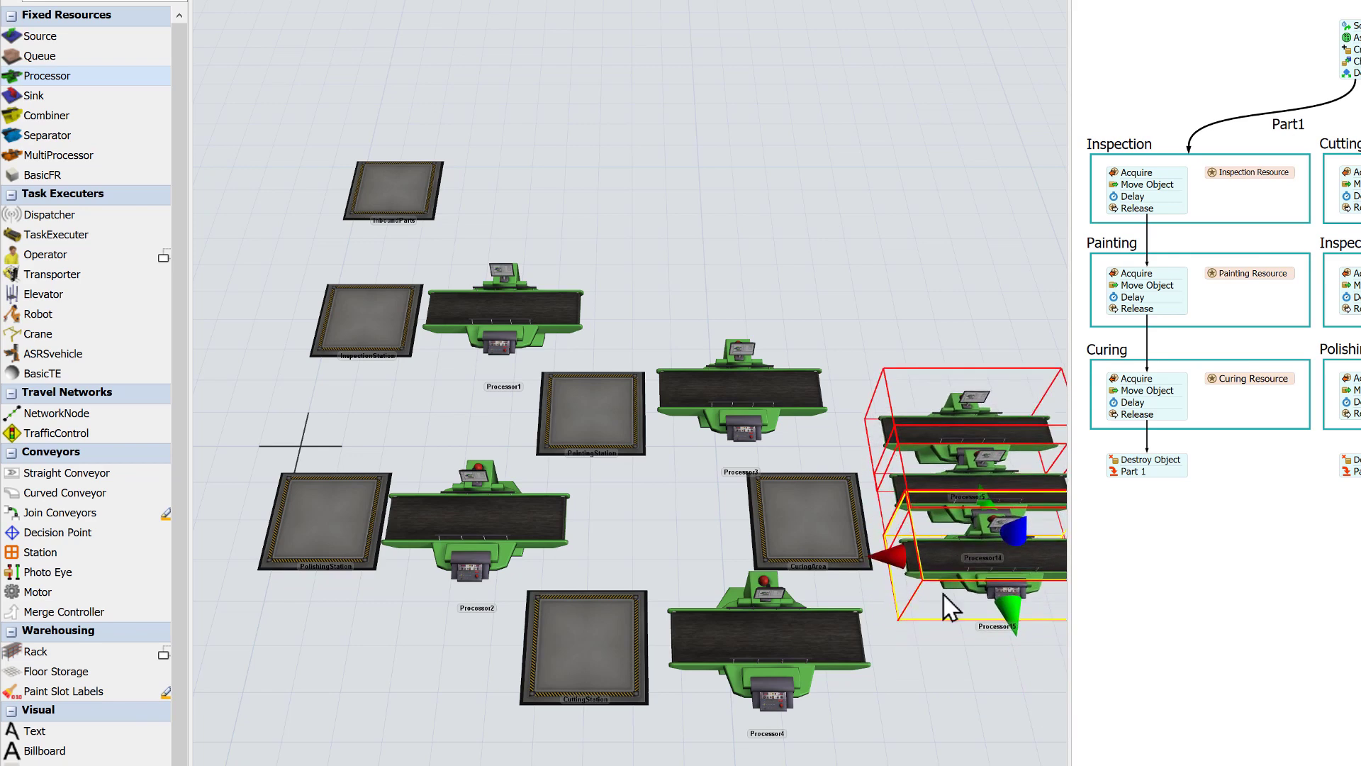
click(957, 673)
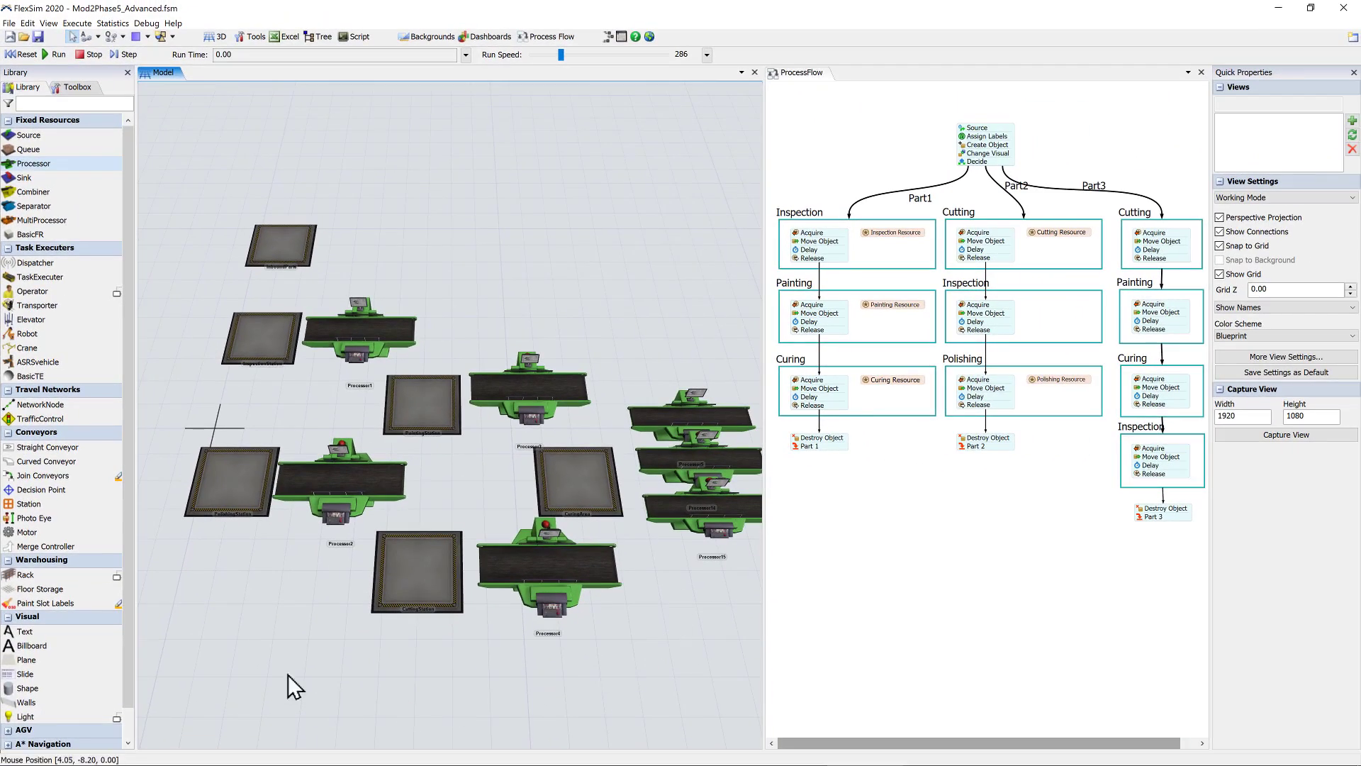
Rename the InspectionStation queue to InspectionStationQueue and copy the word Queue from its name
click(287, 249)
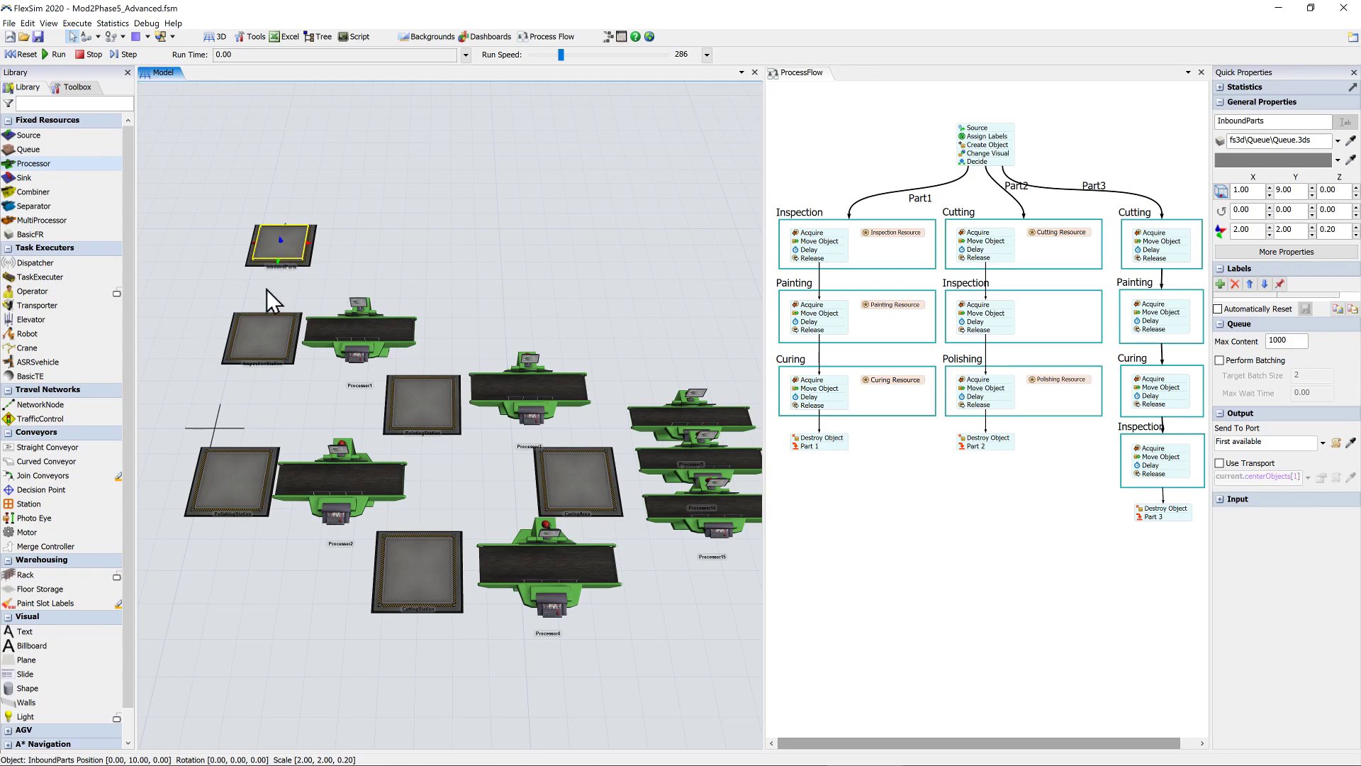
click(262, 332)
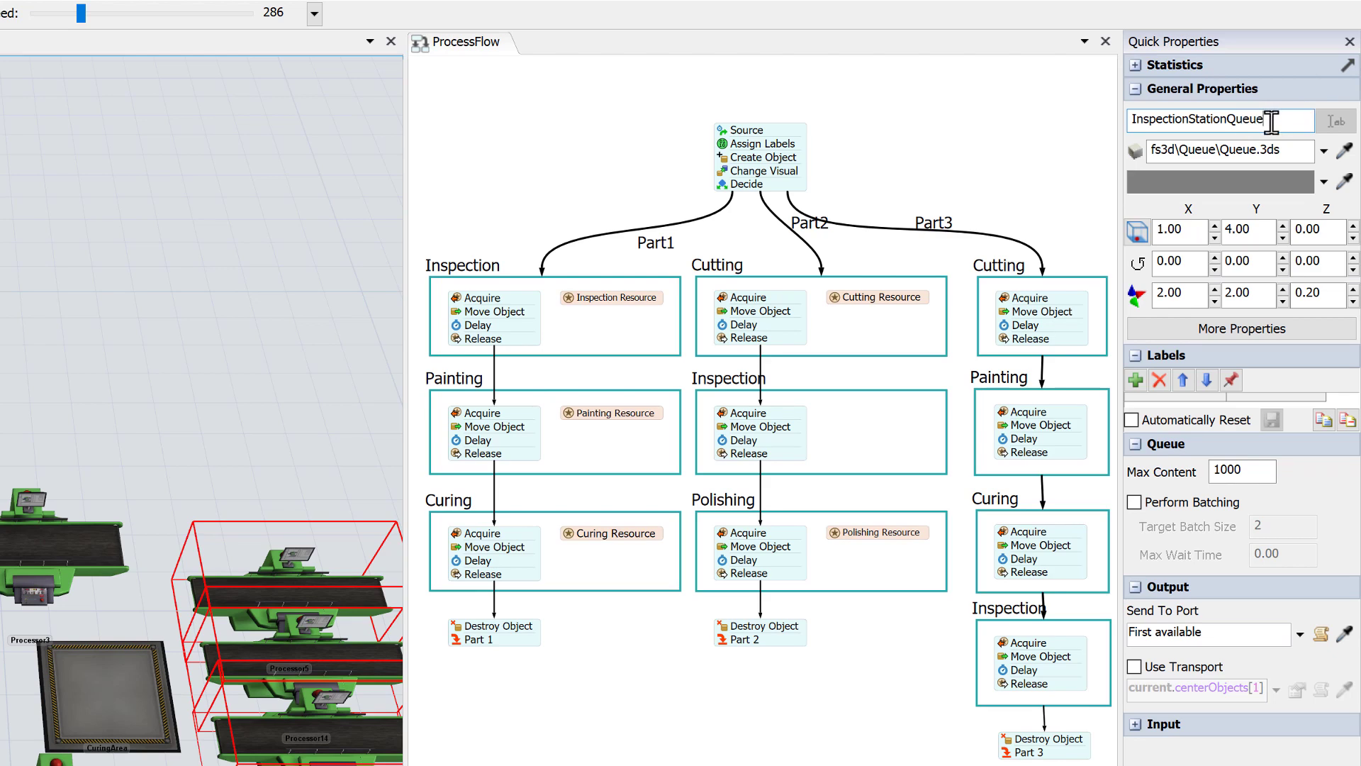
drag(1270, 121, 1228, 117)
key(ctrl+c)
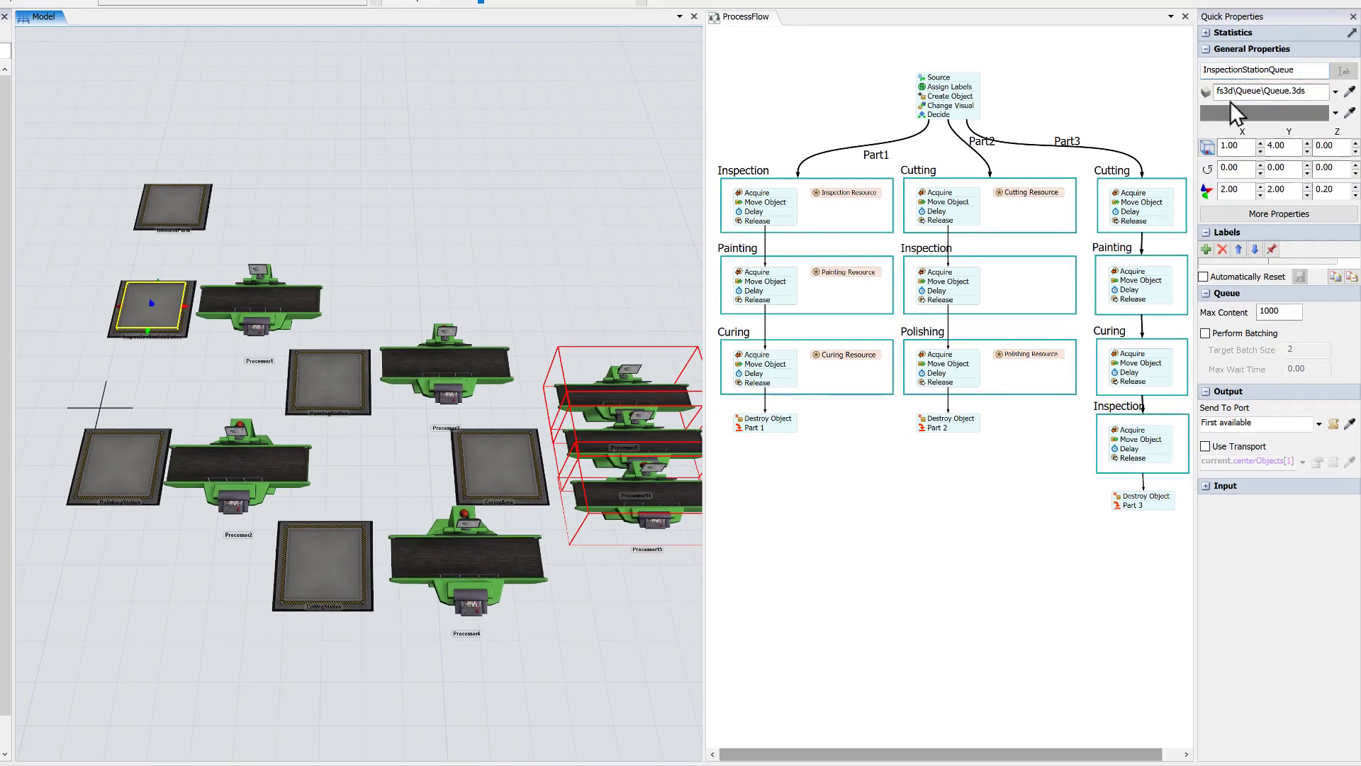
Append Queue to the names of the PolishingStation, PaintingStation, CuttingStation and CuringArea queues
click(105, 464)
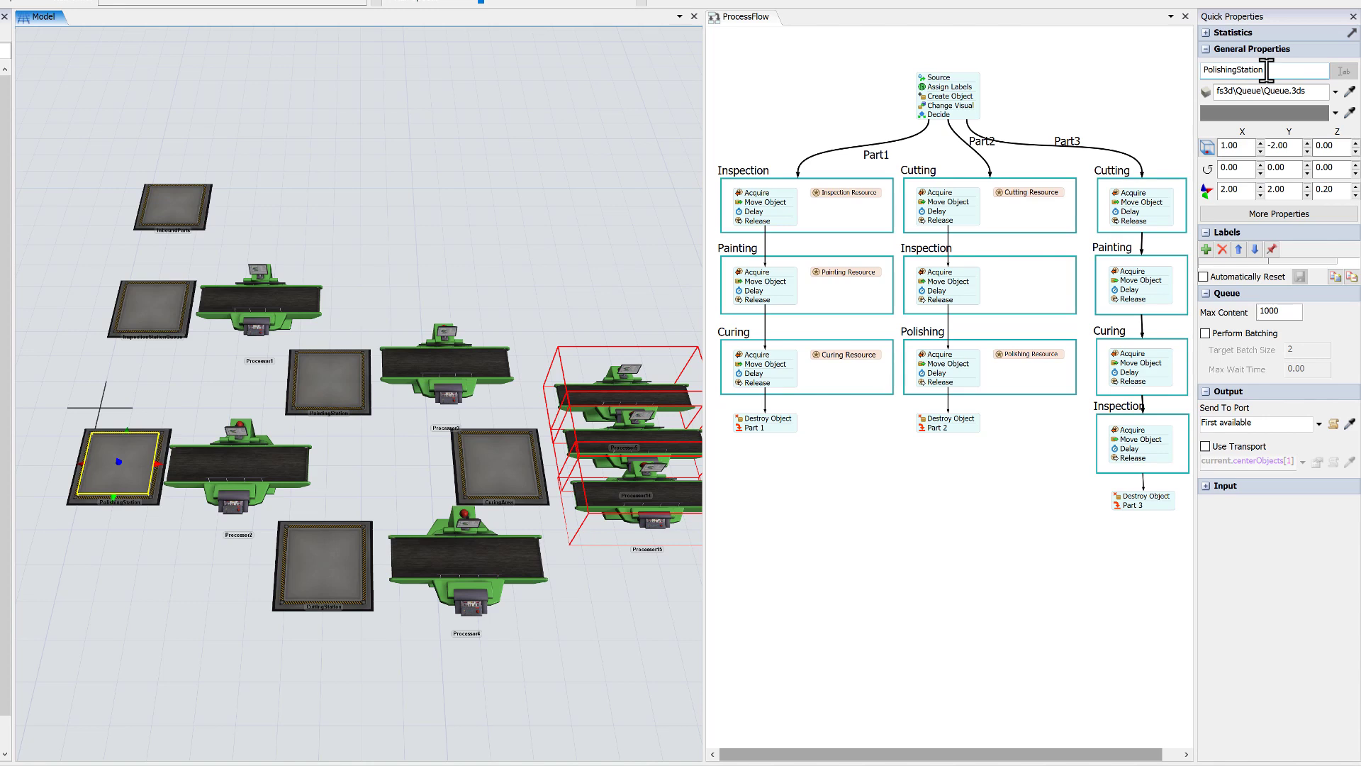
key(ctrl+v)
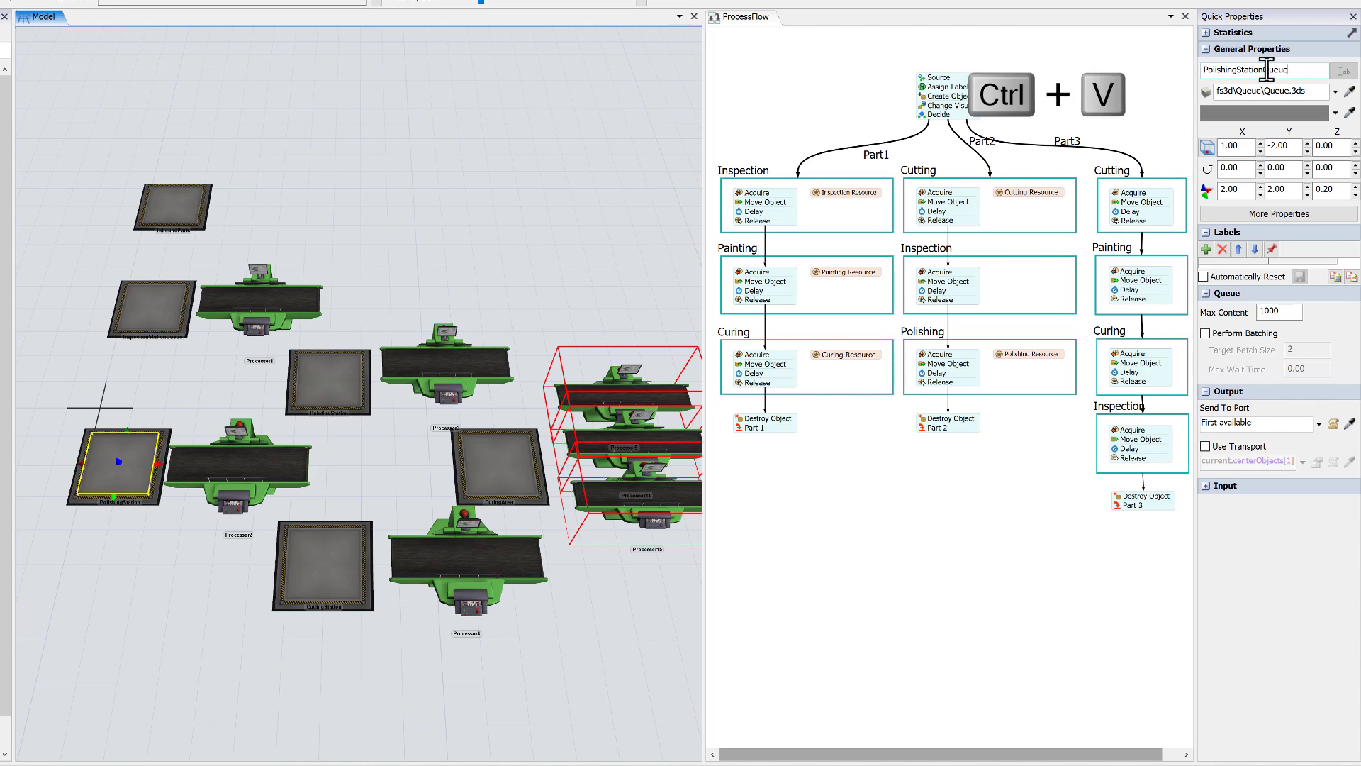
click(329, 395)
click(1273, 69)
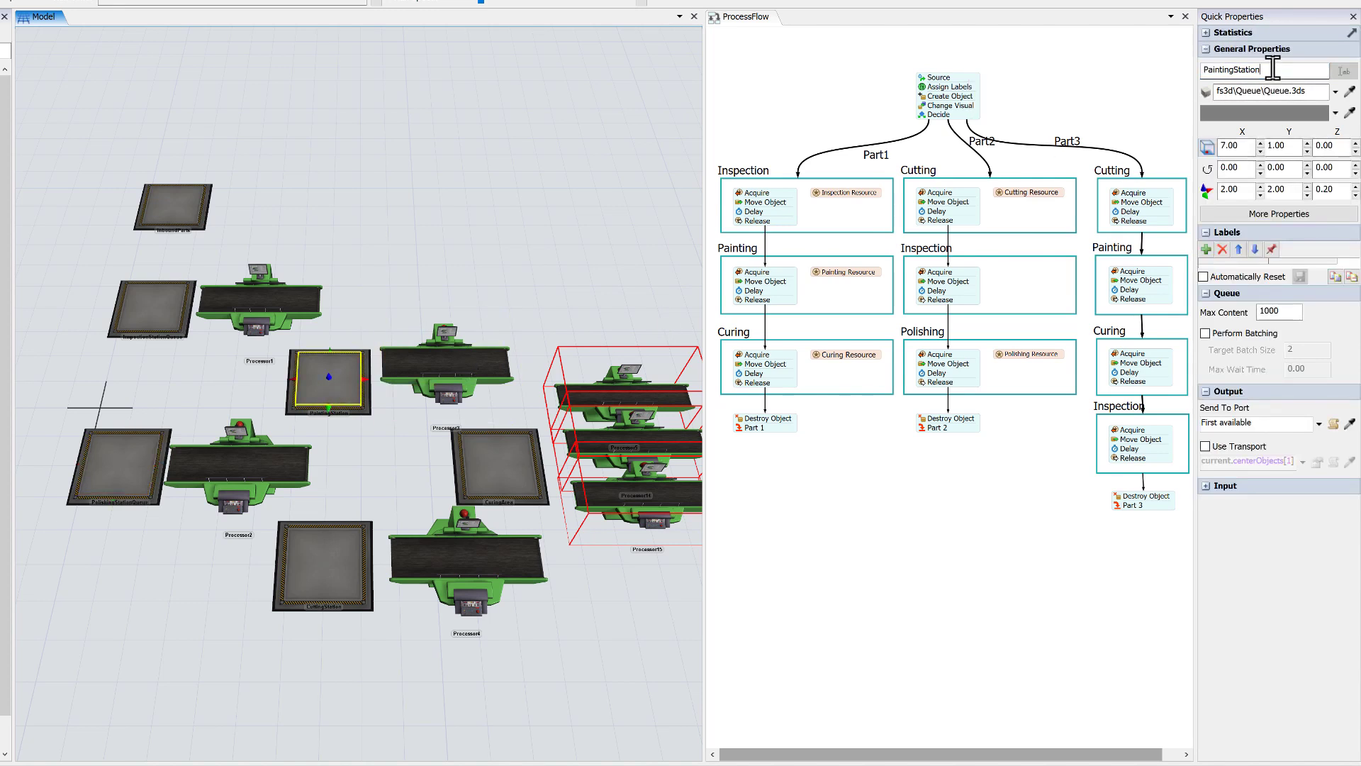
click(316, 557)
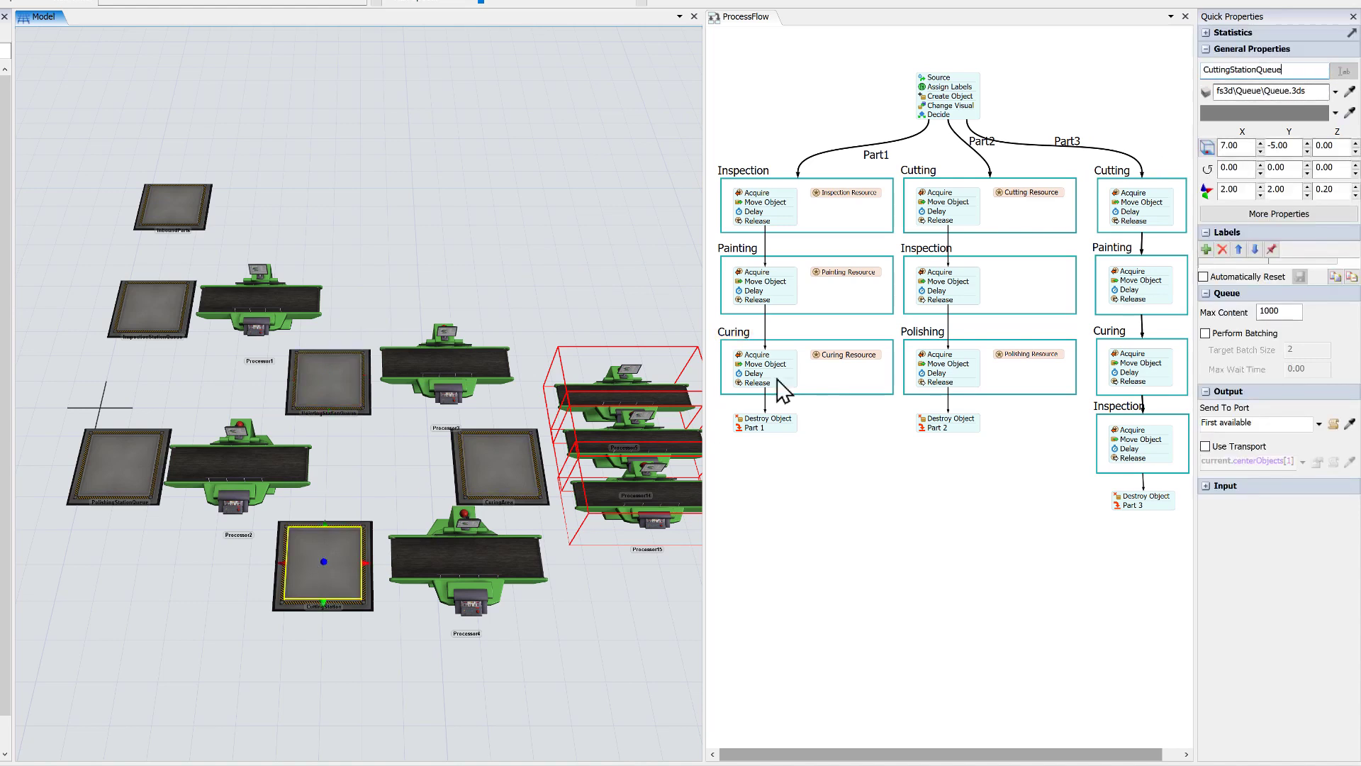
click(501, 464)
click(1248, 73)
text(Queue)
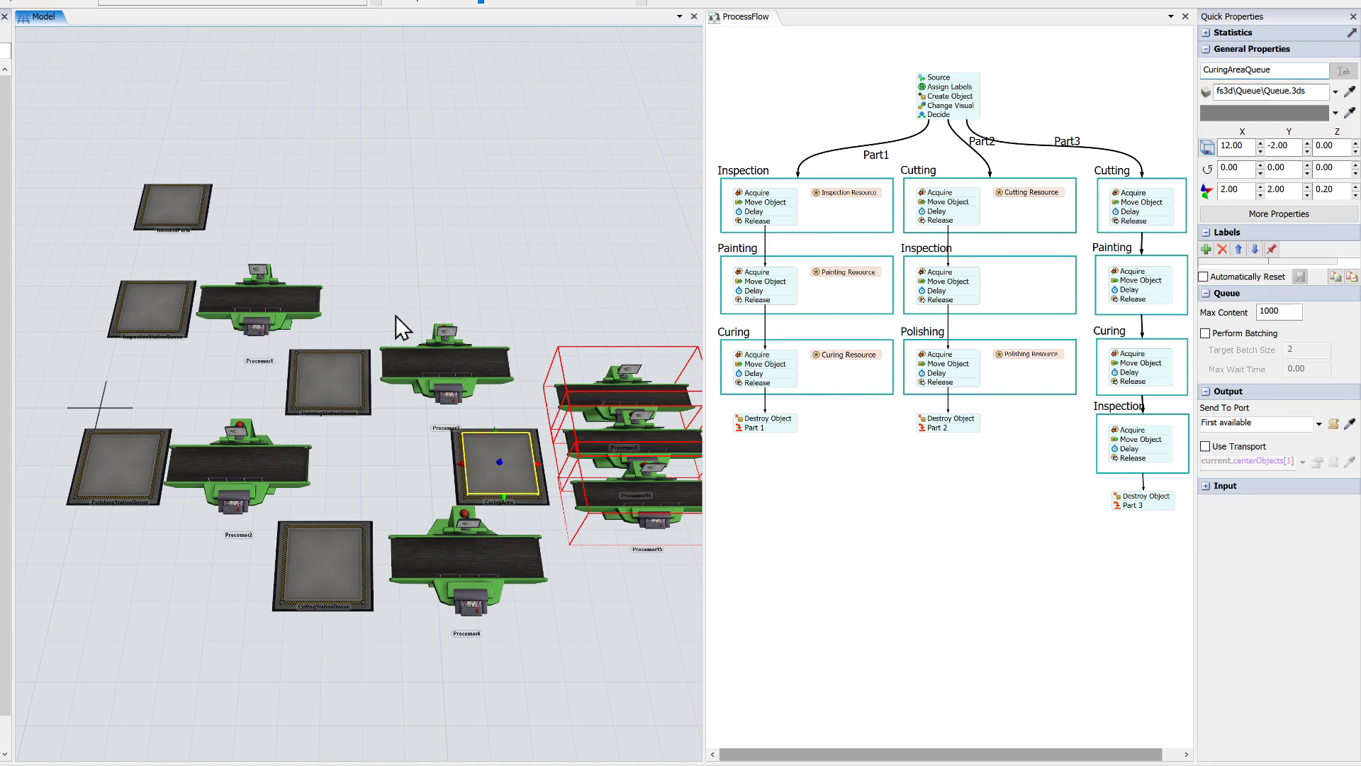
Copy InspectionStation from the inspection queue's name and use it to rename the Processor beside that queue
click(145, 319)
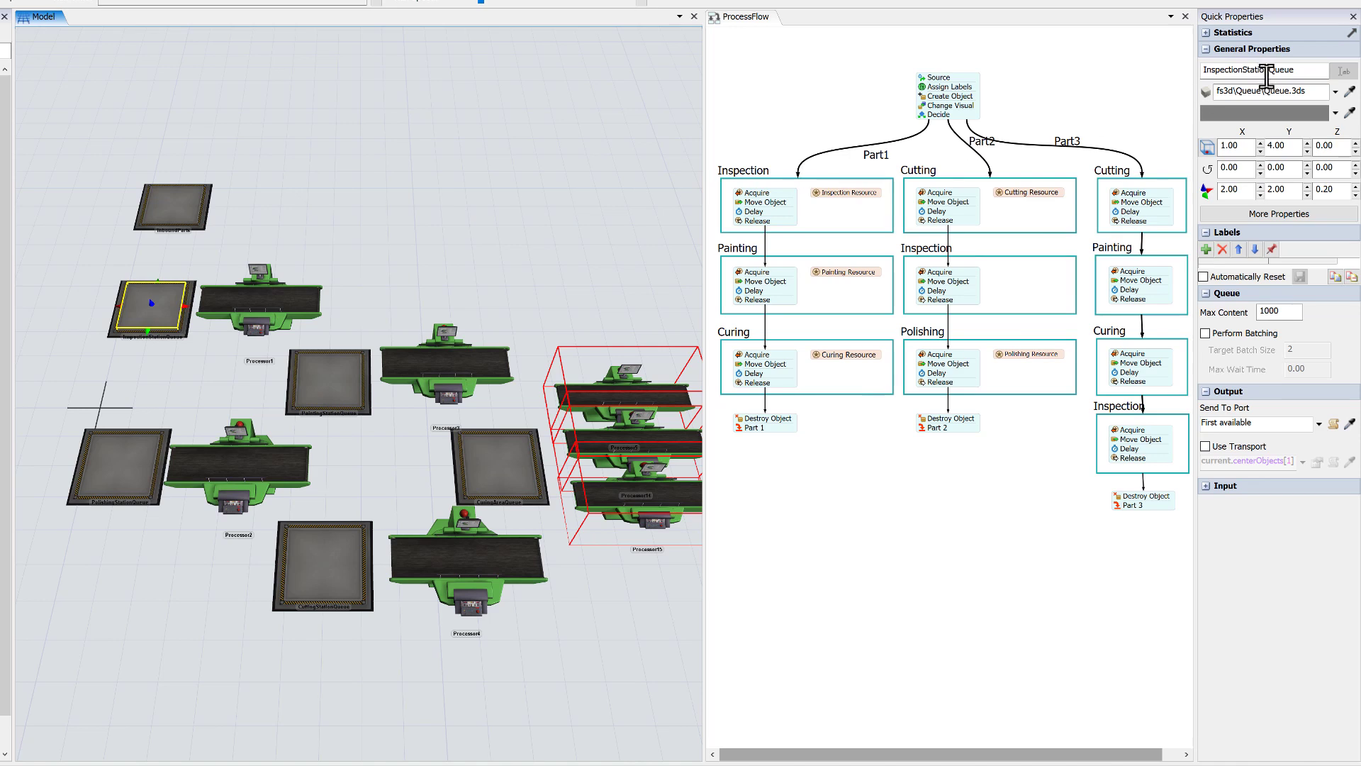
drag(1269, 70, 1186, 71)
click(281, 298)
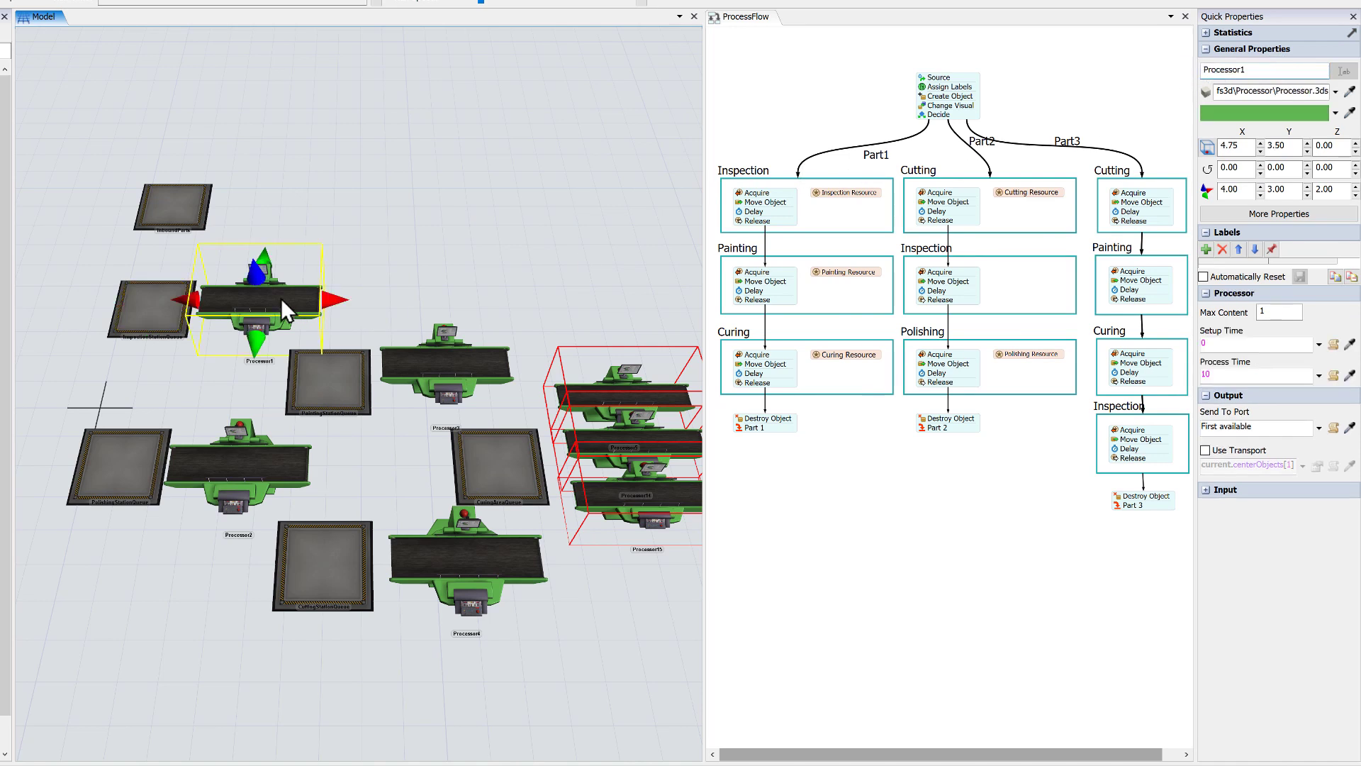
double_click(1254, 70)
key(ctrl+v)
Rename the Processor beside the painting queue as PaintingStation, reusing the text copied from PaintingStationQueue
click(359, 375)
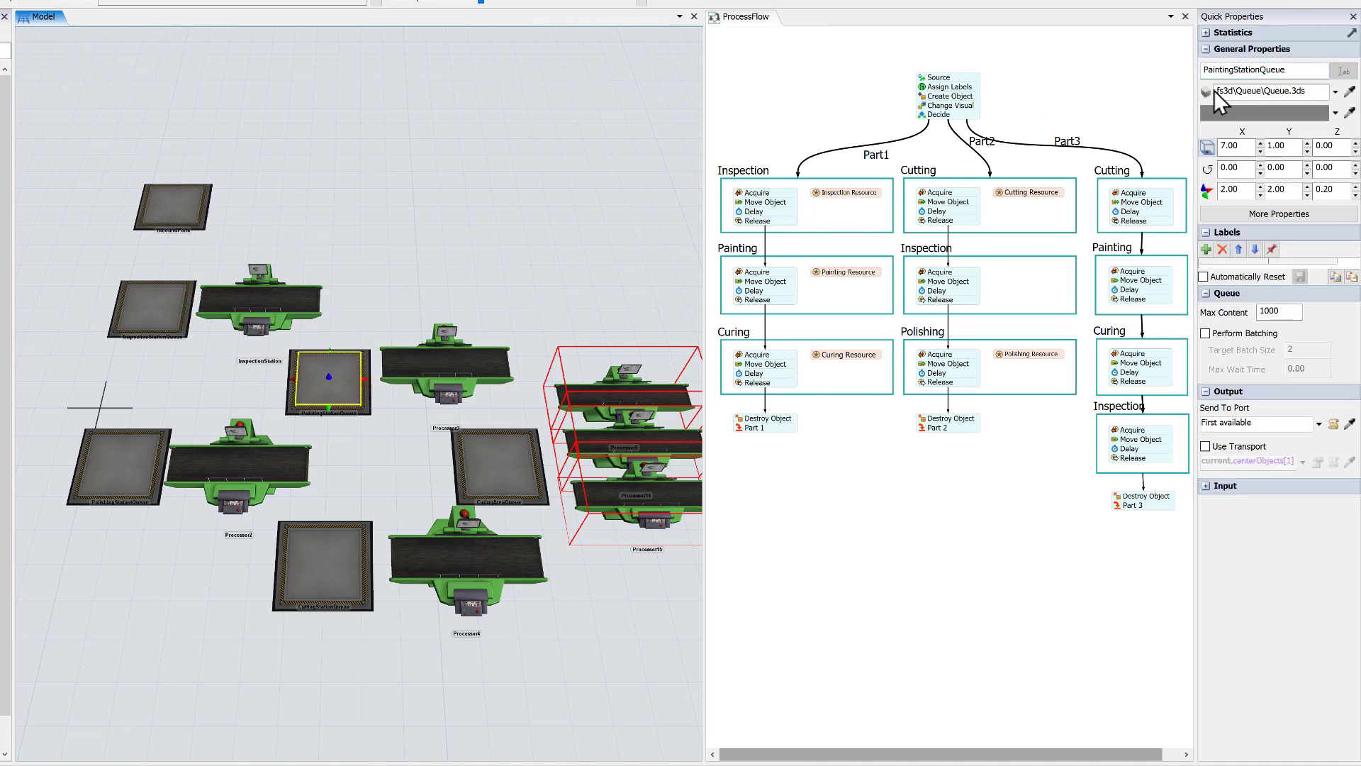
drag(1253, 70, 1187, 73)
click(470, 370)
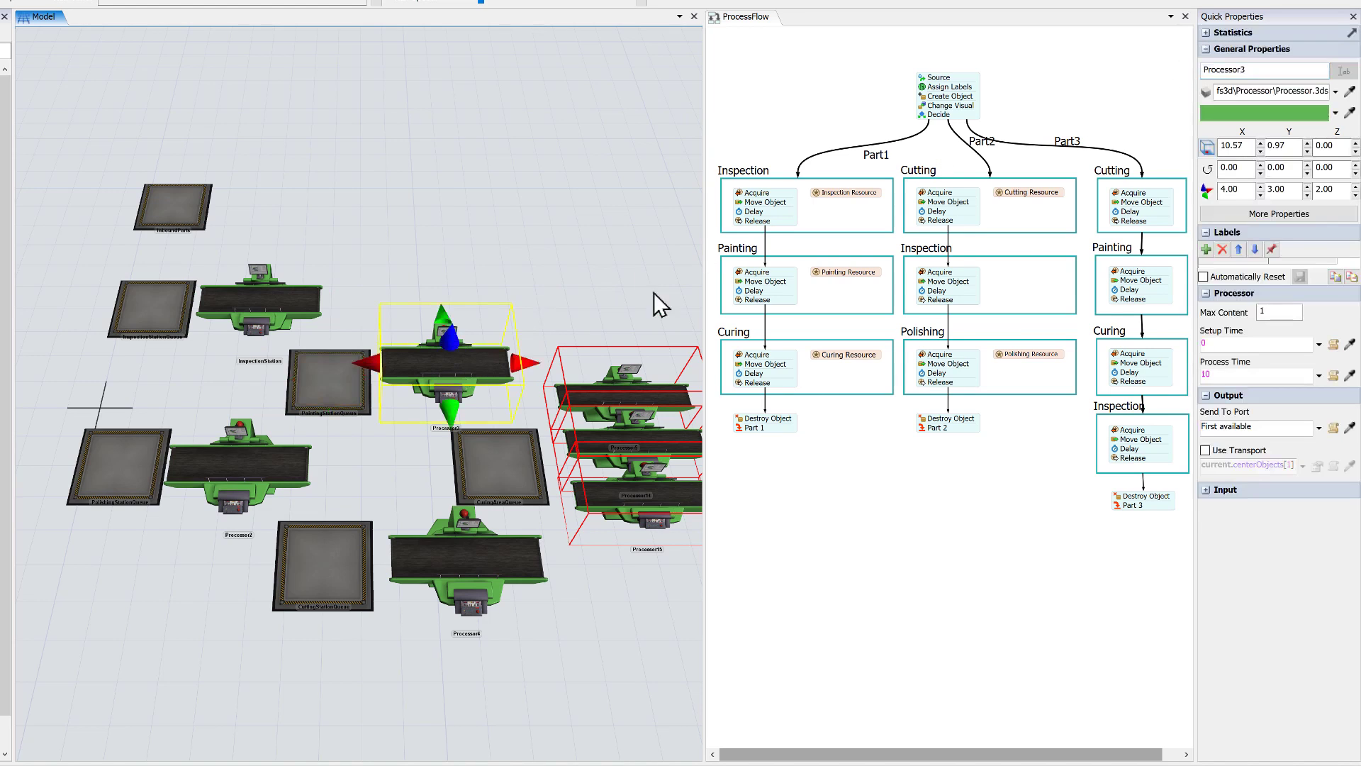
double_click(1243, 70)
key(ctrl+v)
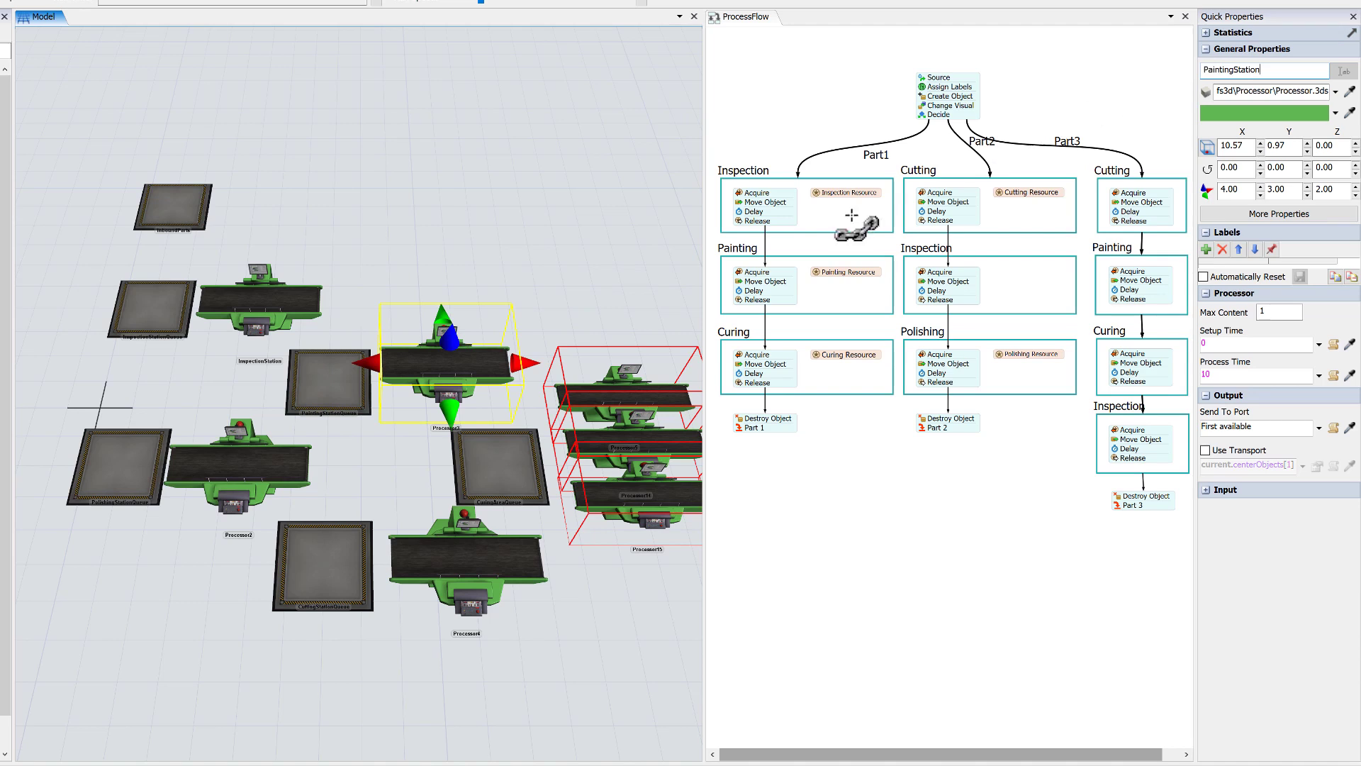
Rename the Processor beside the polishing queue as PolishingStation, reusing the text copied from PolishingStationQueue
click(111, 472)
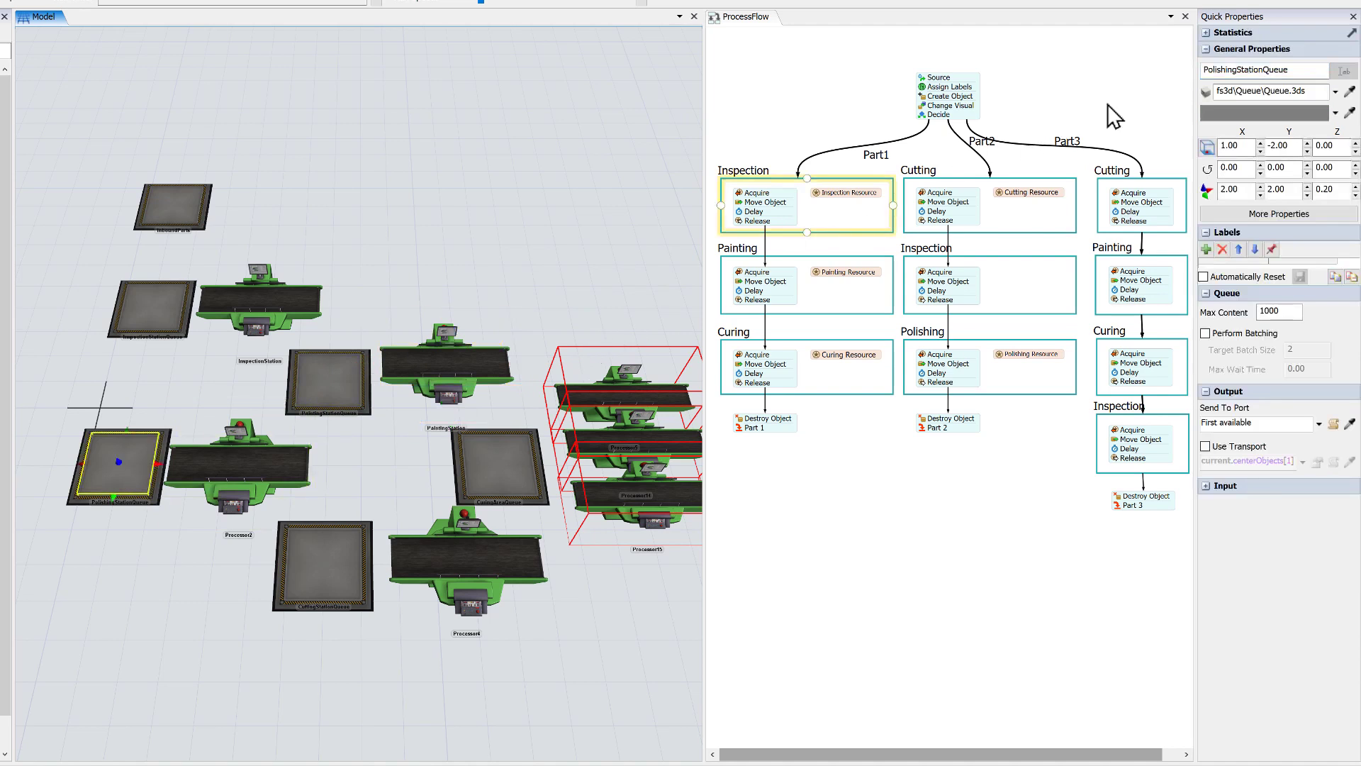
drag(1262, 69, 1190, 70)
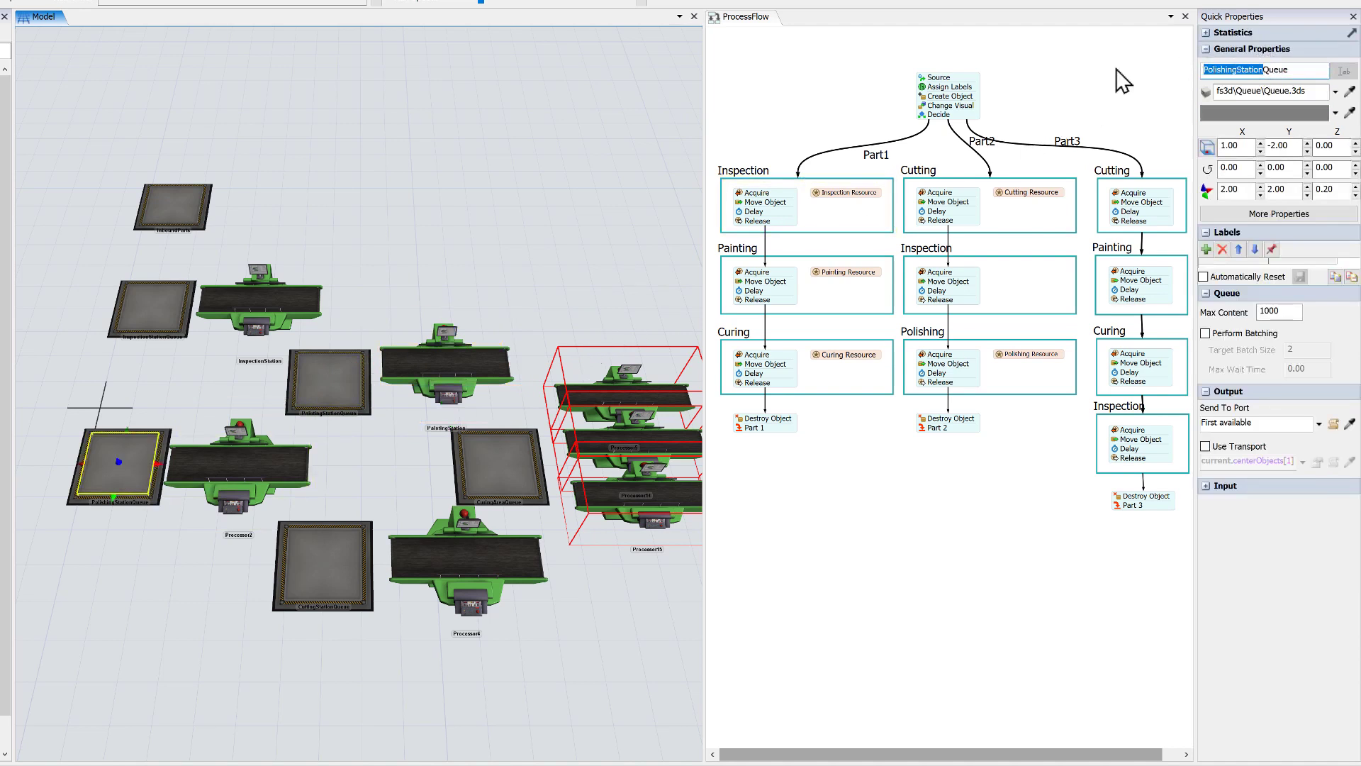
click(255, 462)
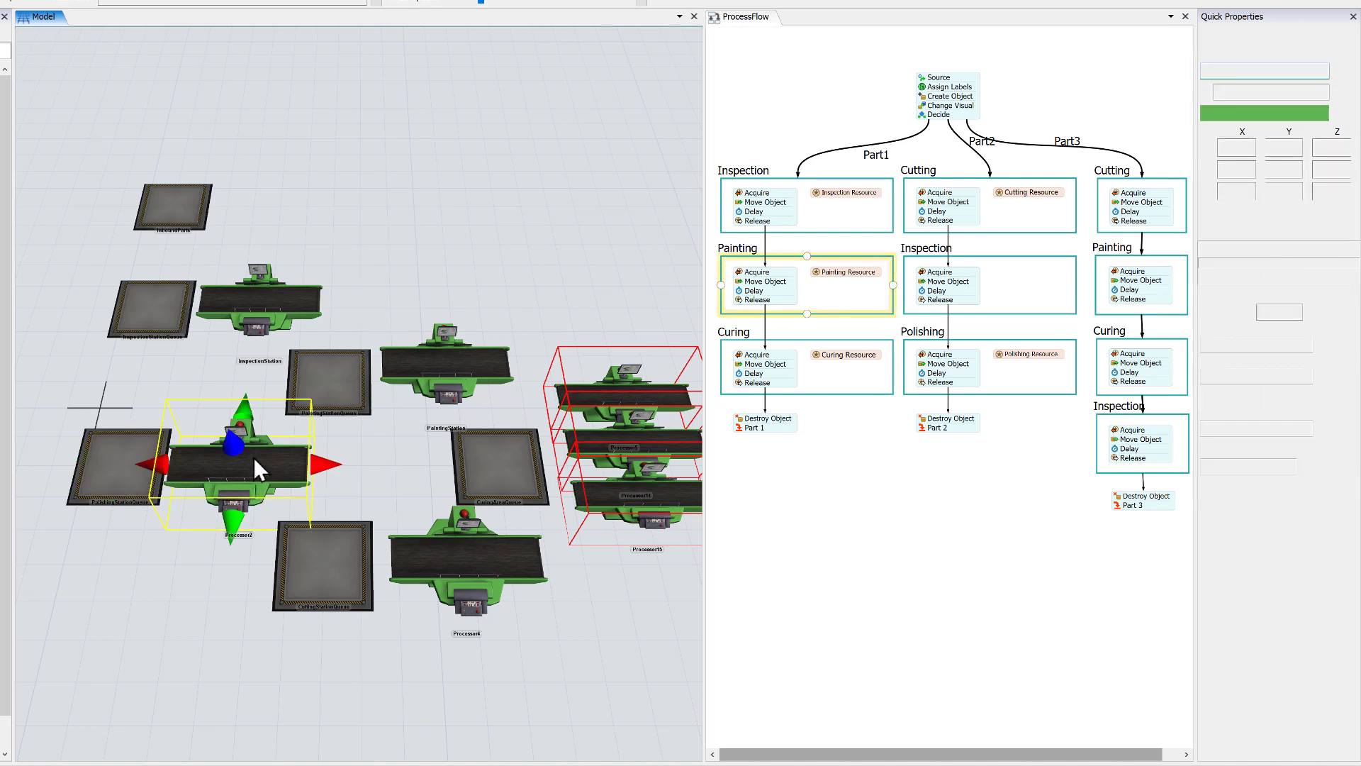
double_click(1259, 68)
key(ctrl+v)
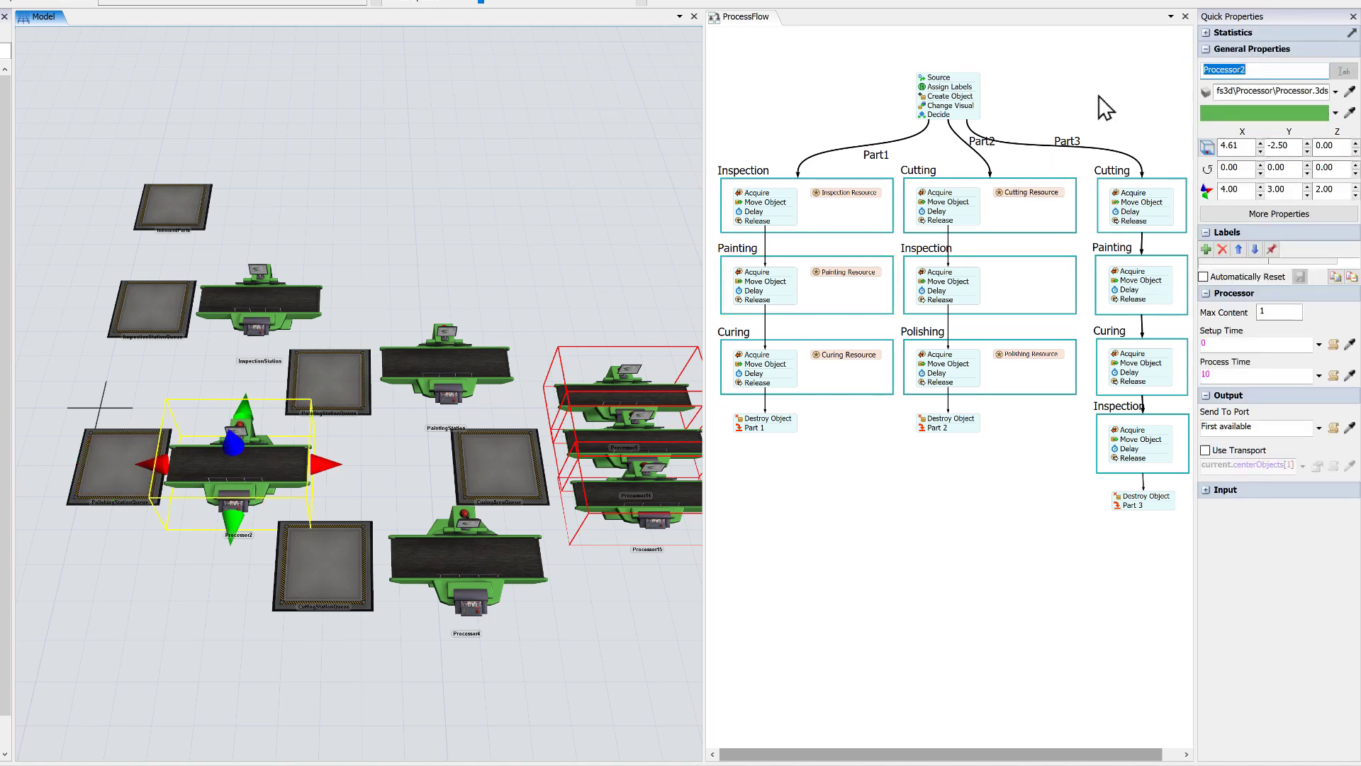
Rename the Processor beside the cutting queue as CuttingStation, reusing the text copied from CuttingStationQueue
click(309, 568)
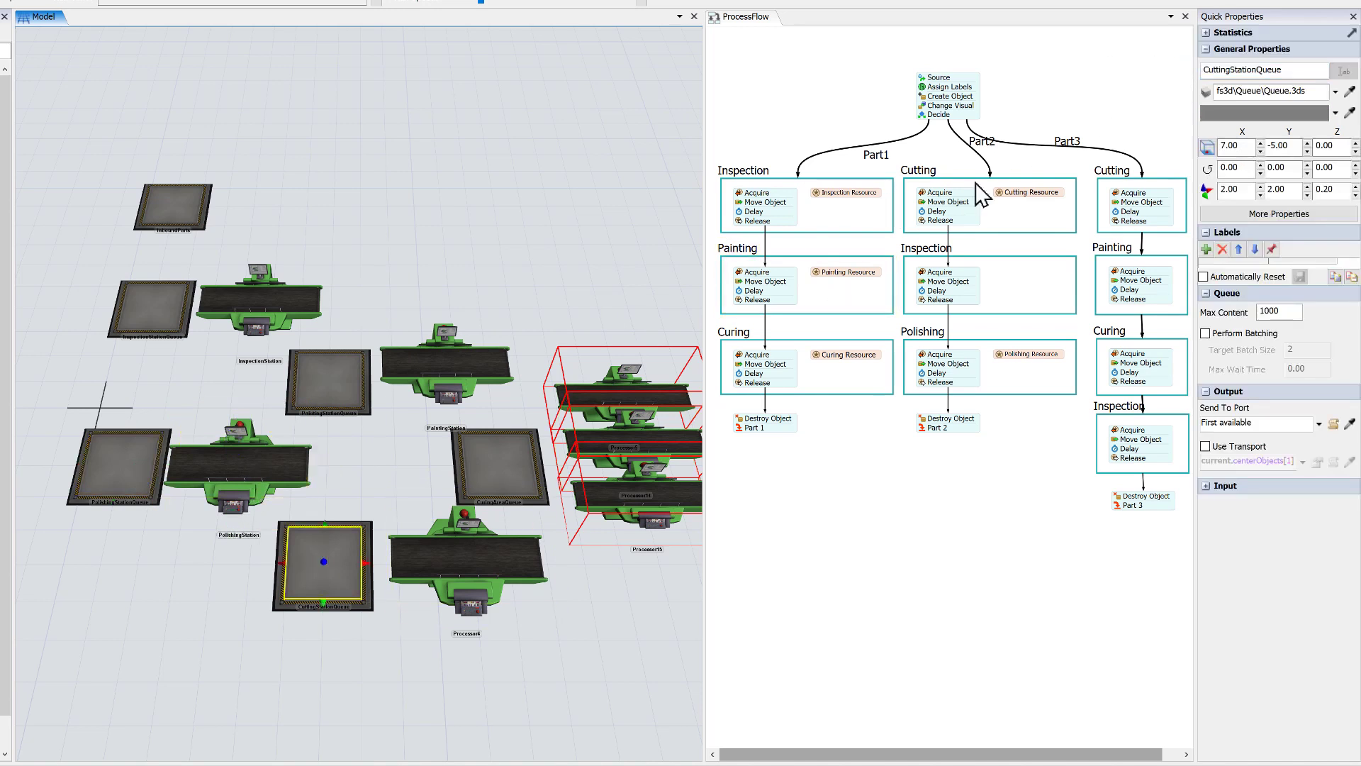
drag(1261, 68, 1188, 70)
click(487, 553)
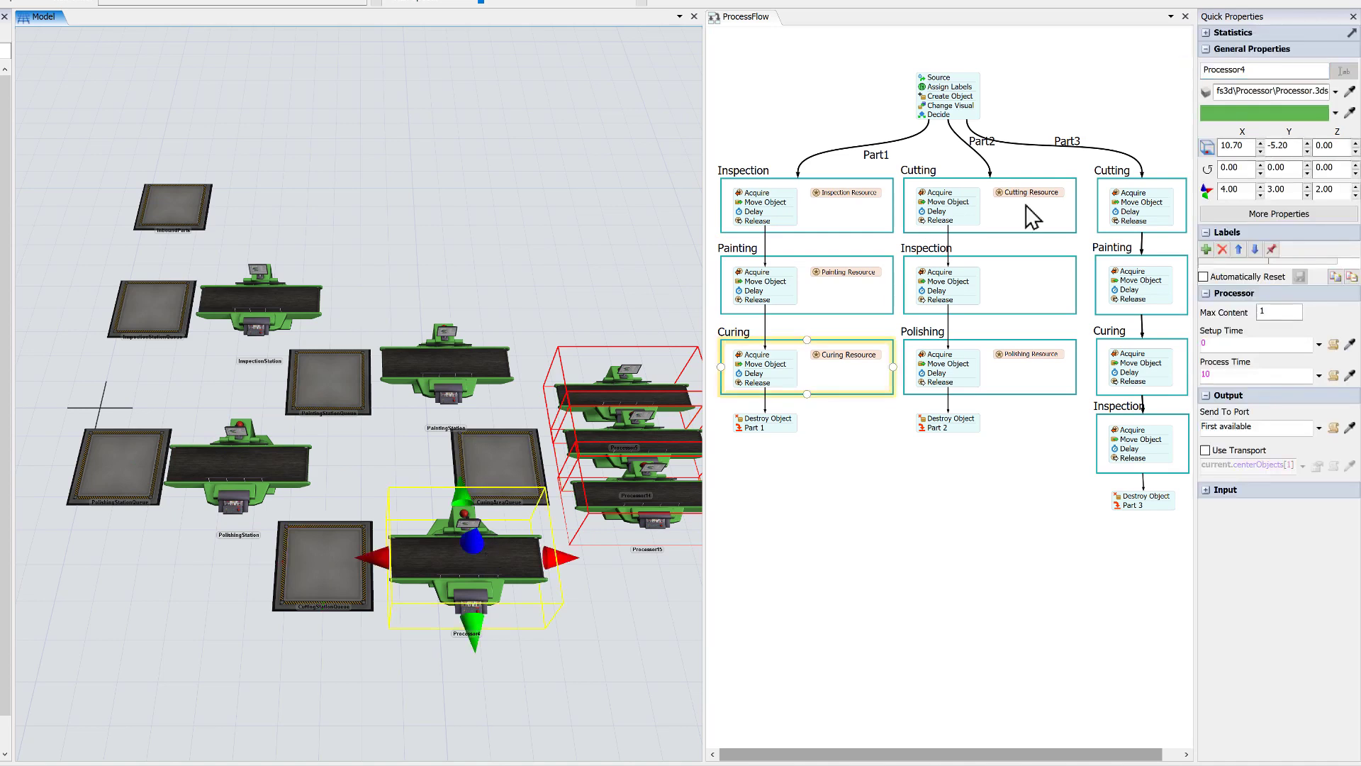
drag(1247, 70, 1183, 71)
key(ctrl+v)
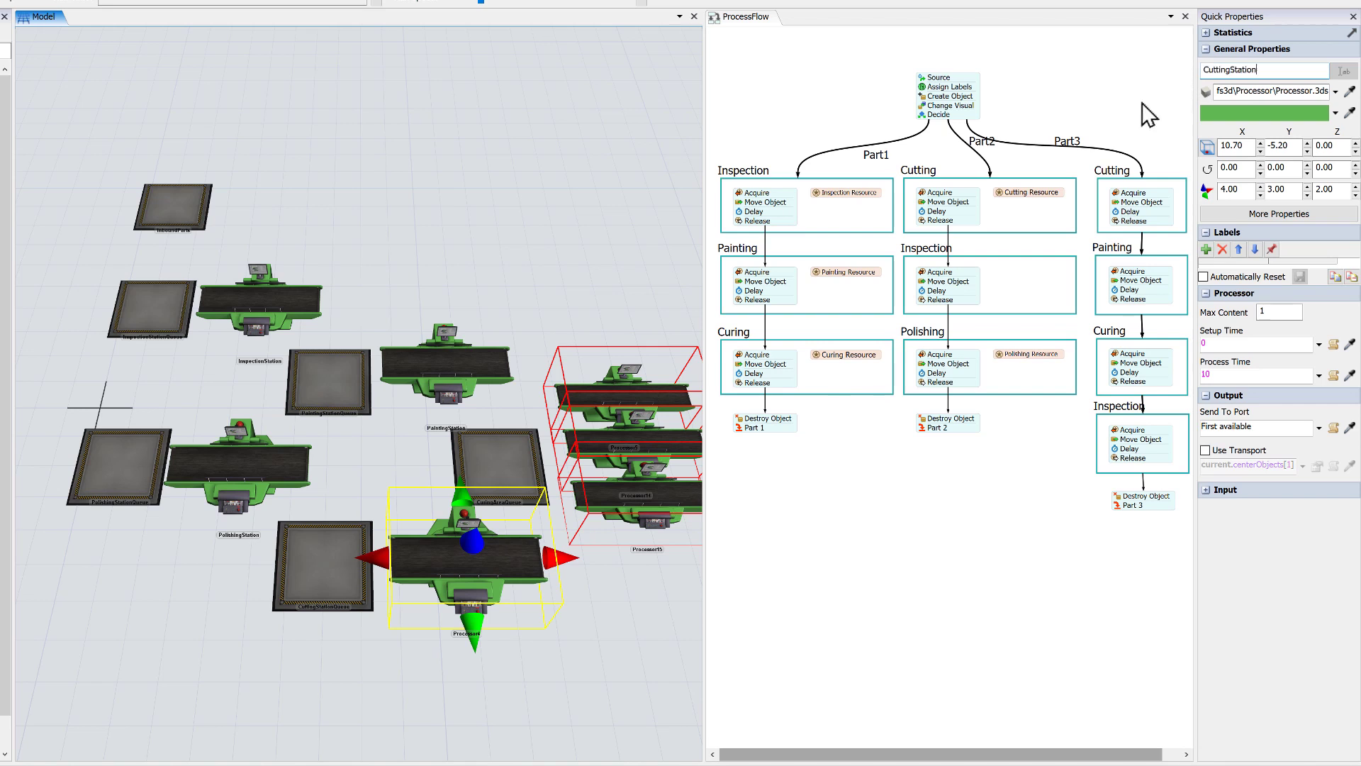
Batch rename the three selected curing Processors as CuringSlot with numbering starting at 1, and clear the selection
click(507, 469)
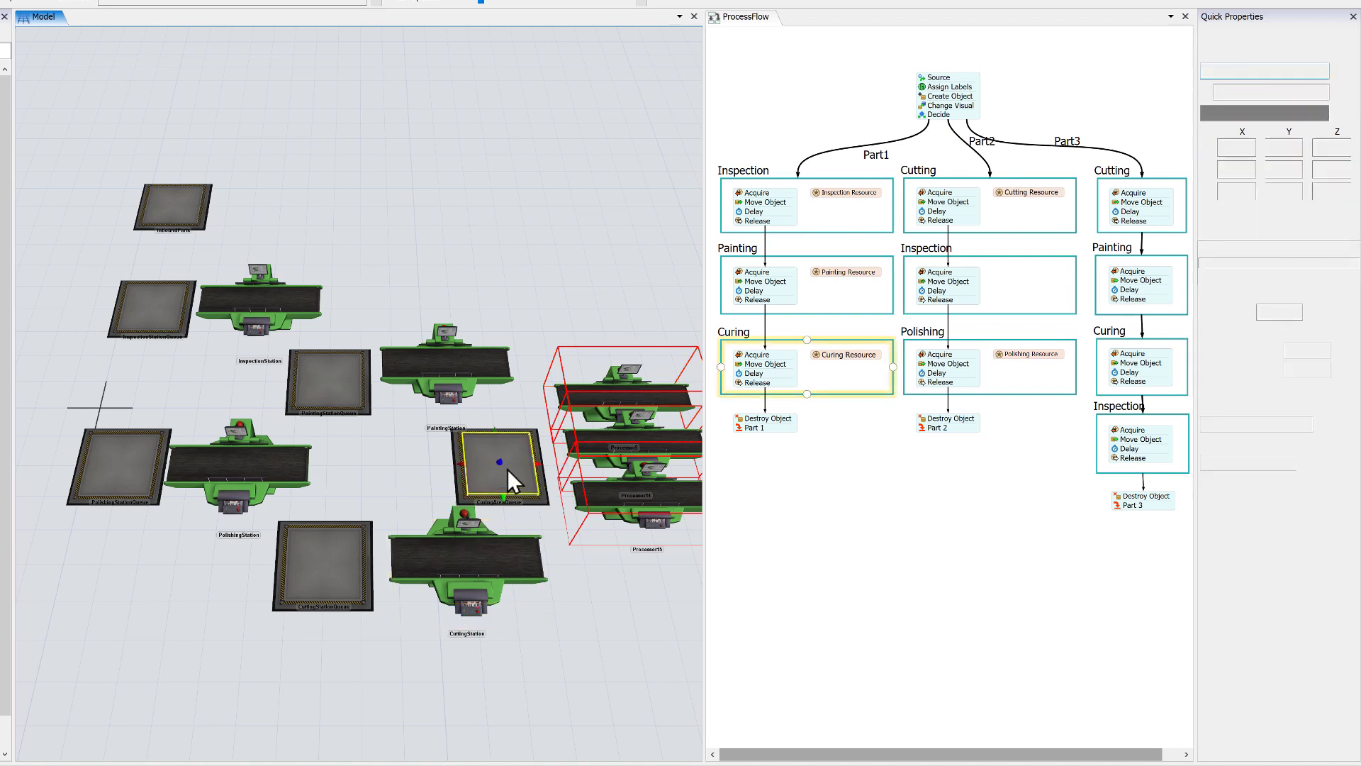
click(598, 312)
drag(589, 312, 559, 279)
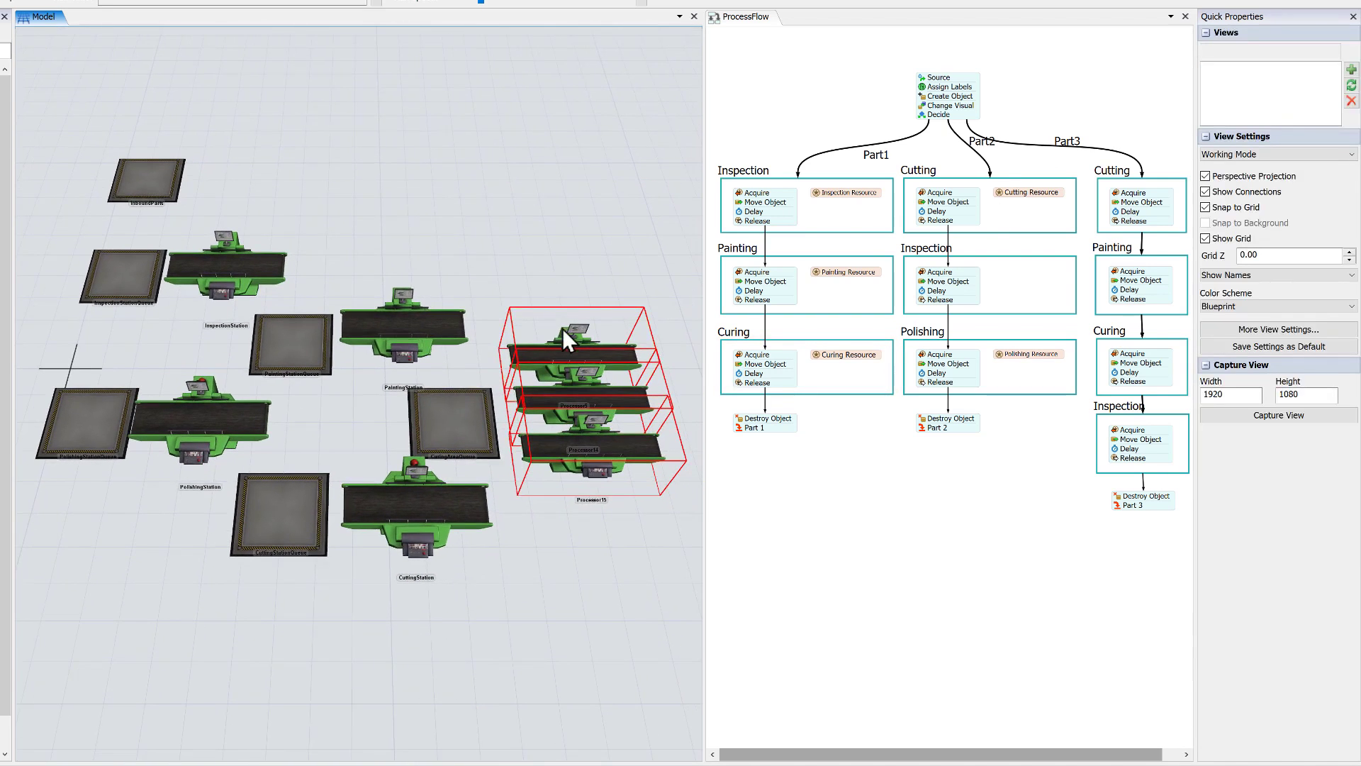
click(551, 355)
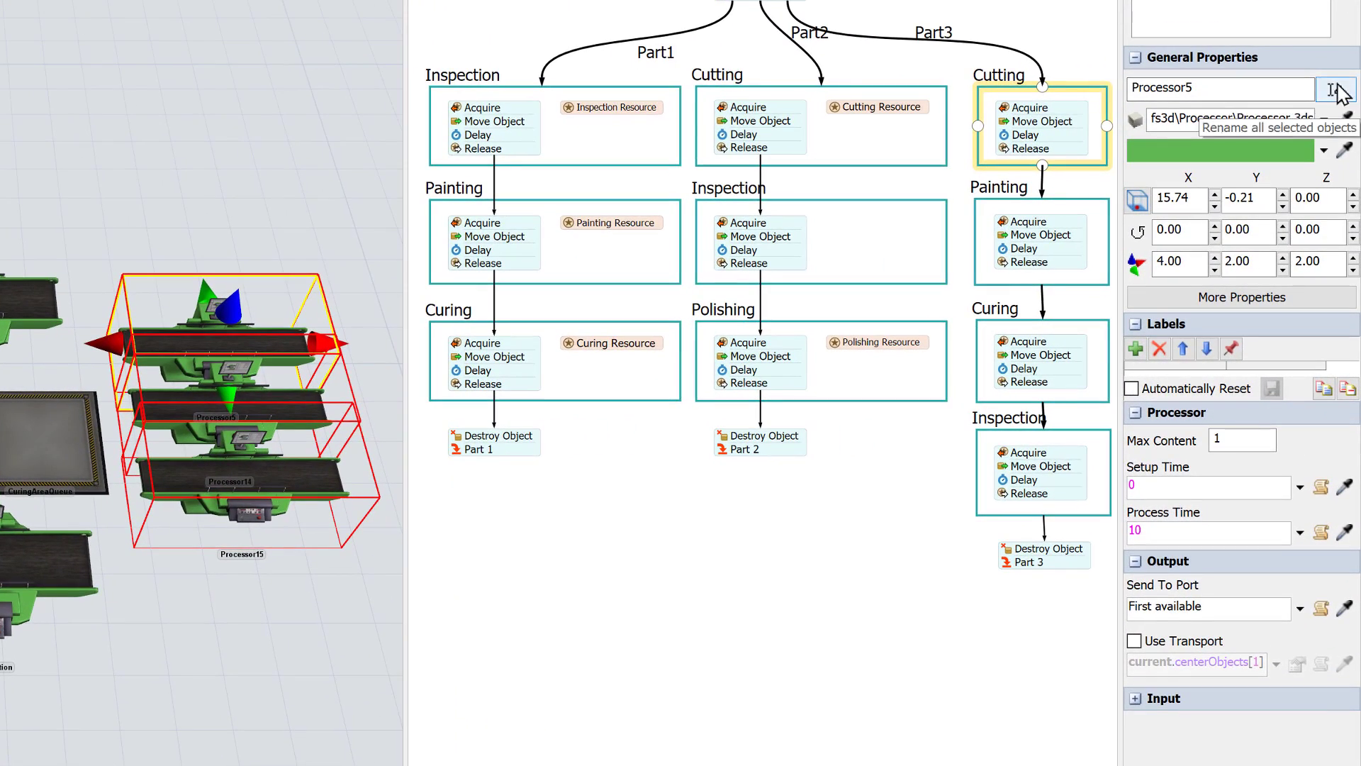
click(1337, 91)
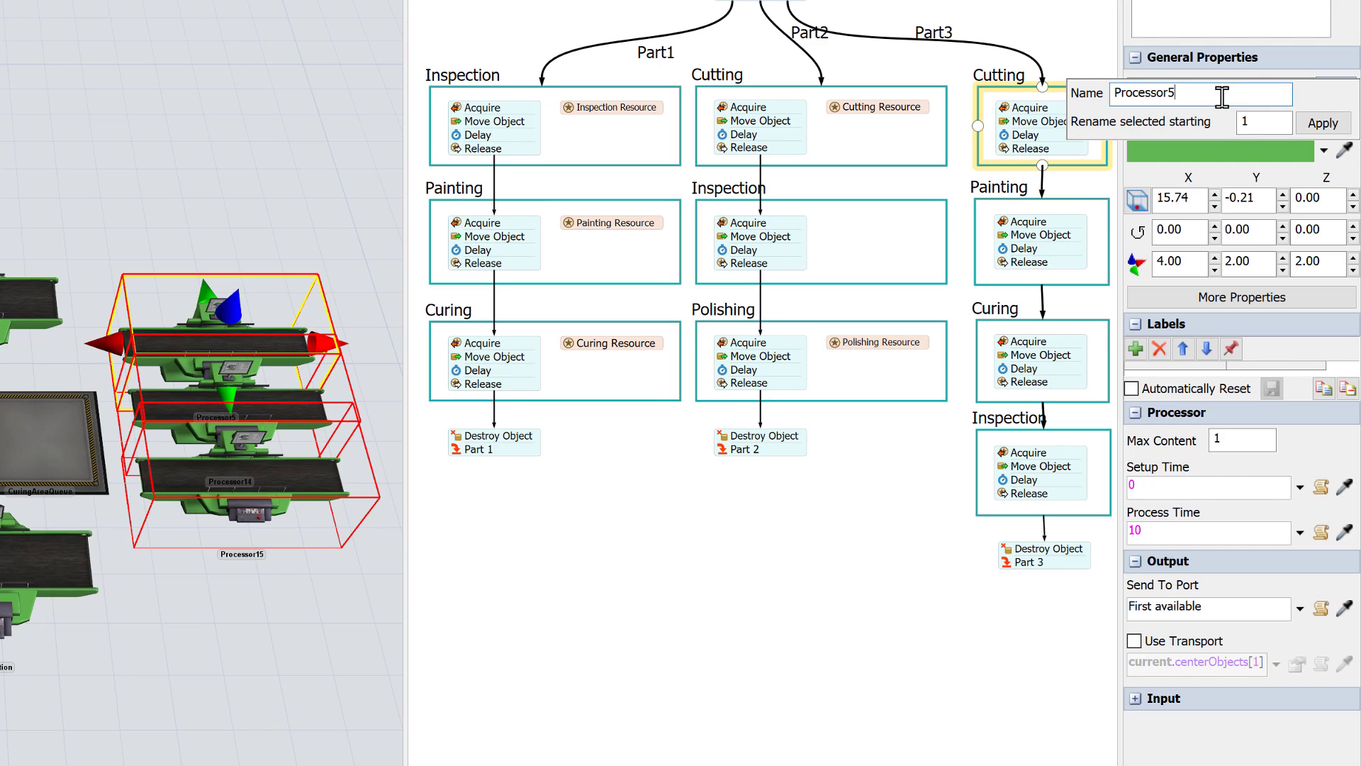
drag(1221, 96, 1077, 80)
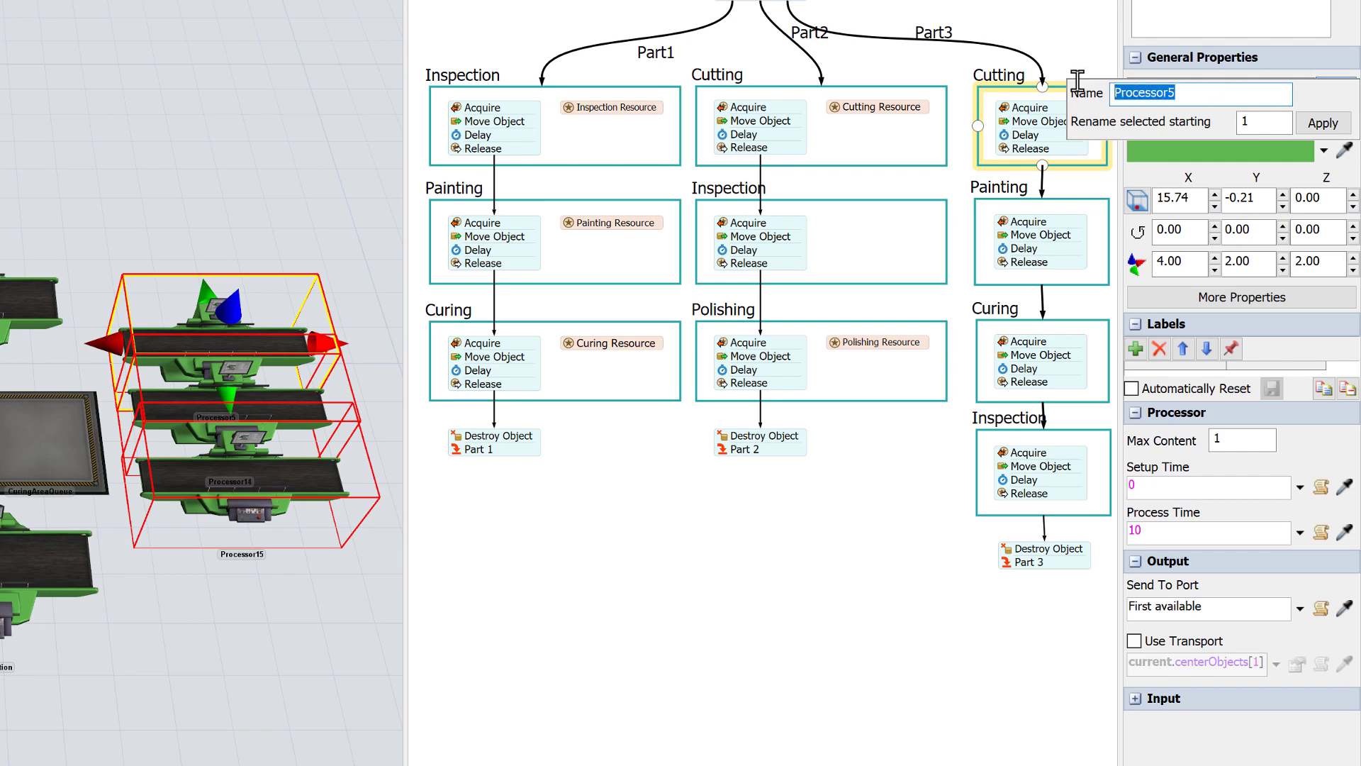
text(CuringSlot)
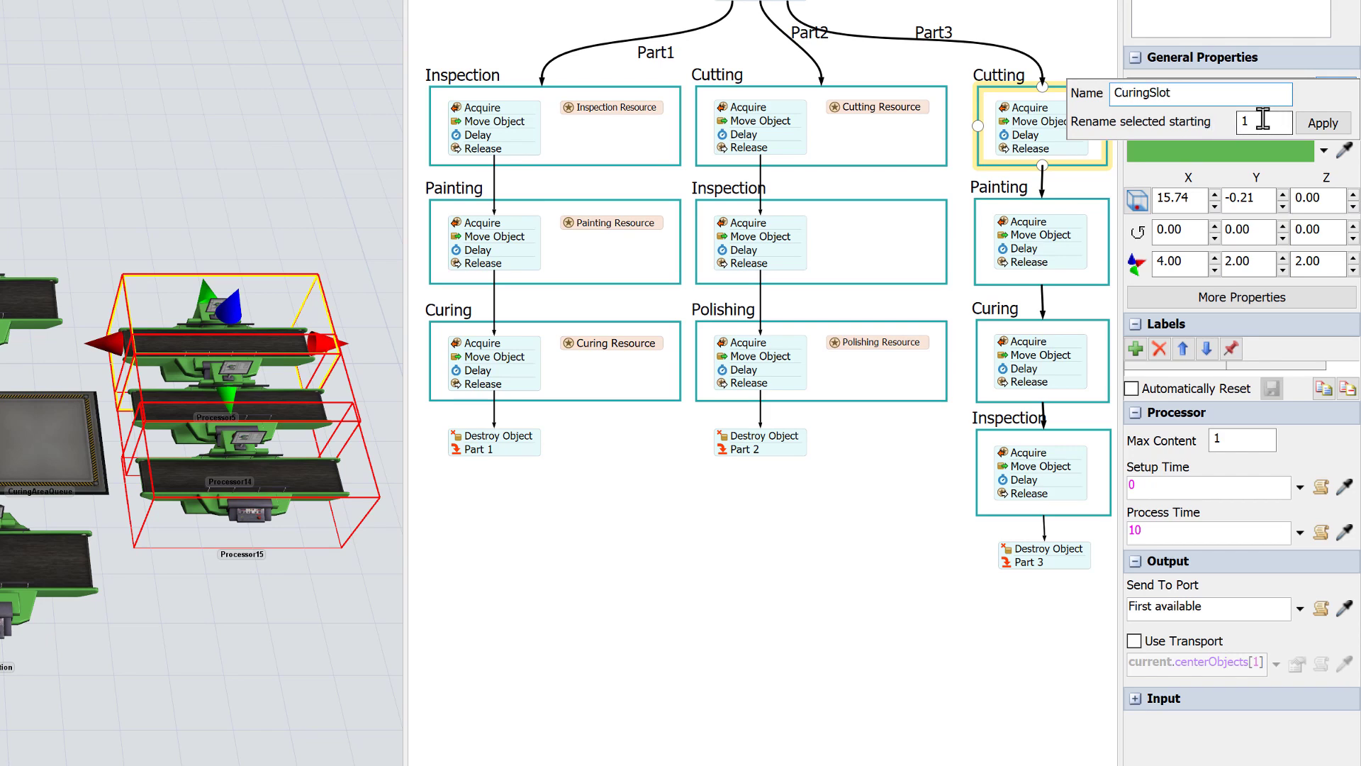
click(1322, 124)
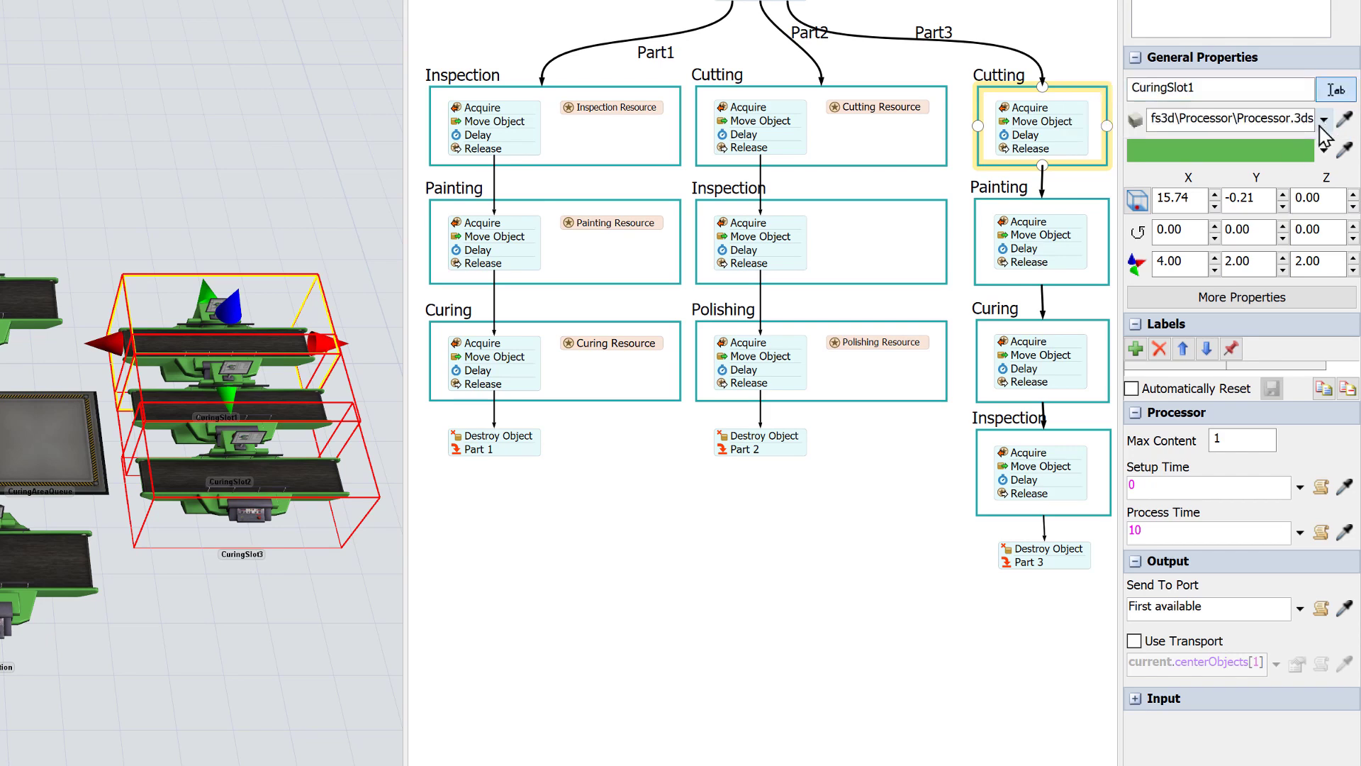
click(141, 252)
Check the names of the individual curing Processors and the Move Object destination in Part 1's Inspection activities
click(157, 344)
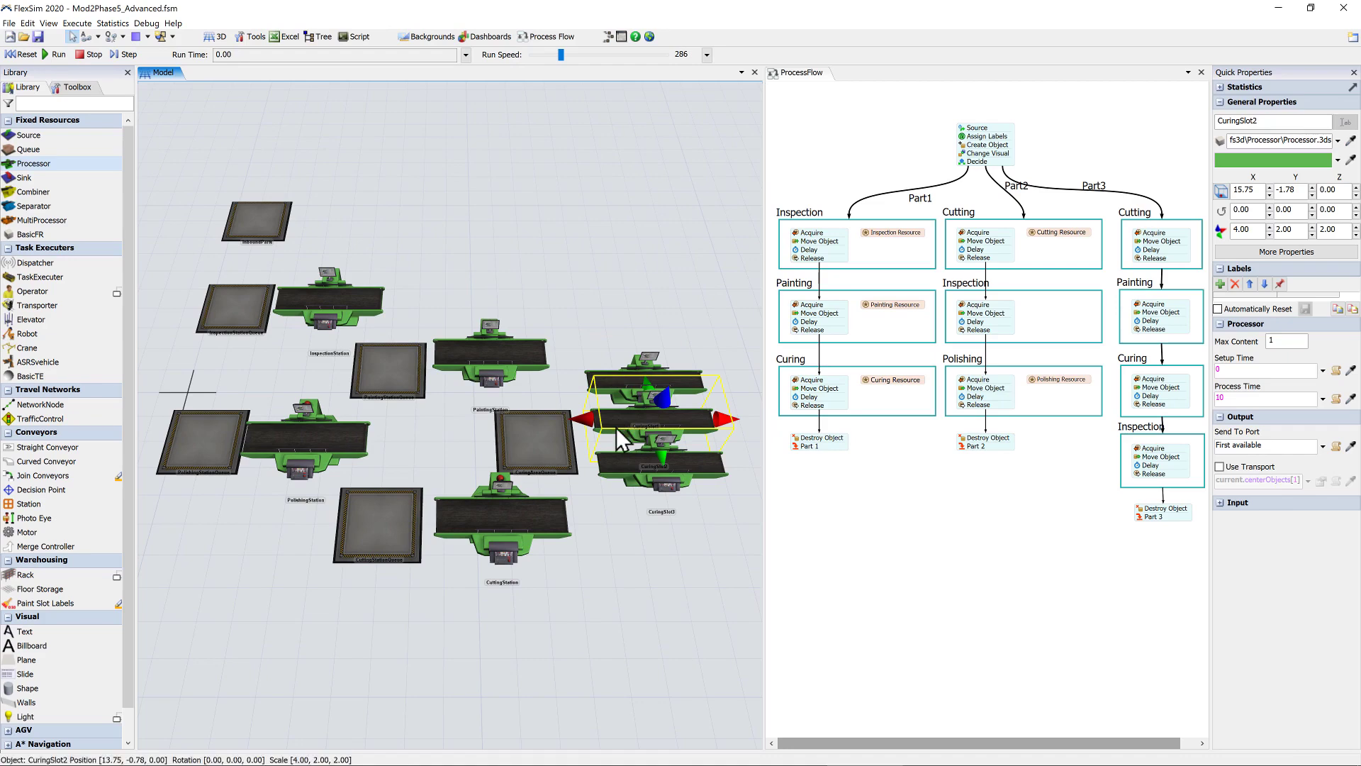
click(618, 461)
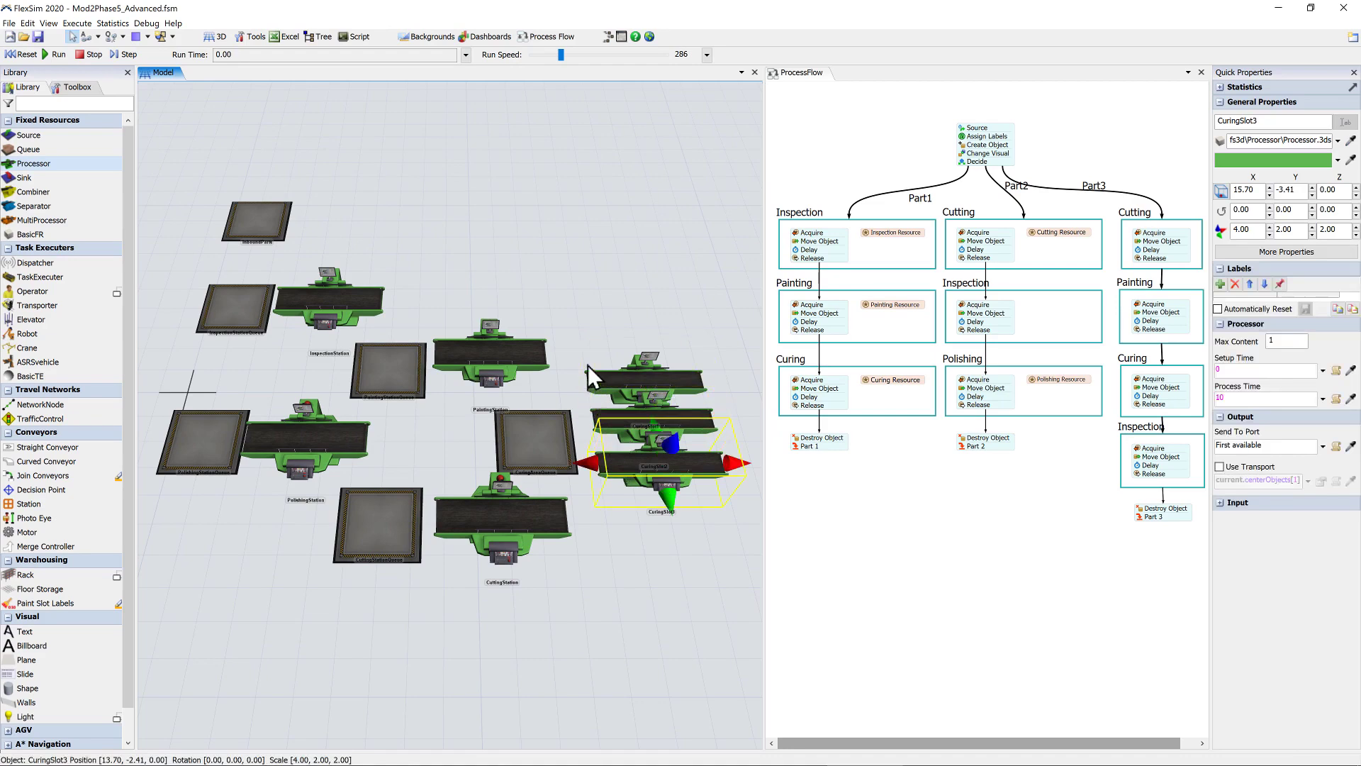
click(581, 288)
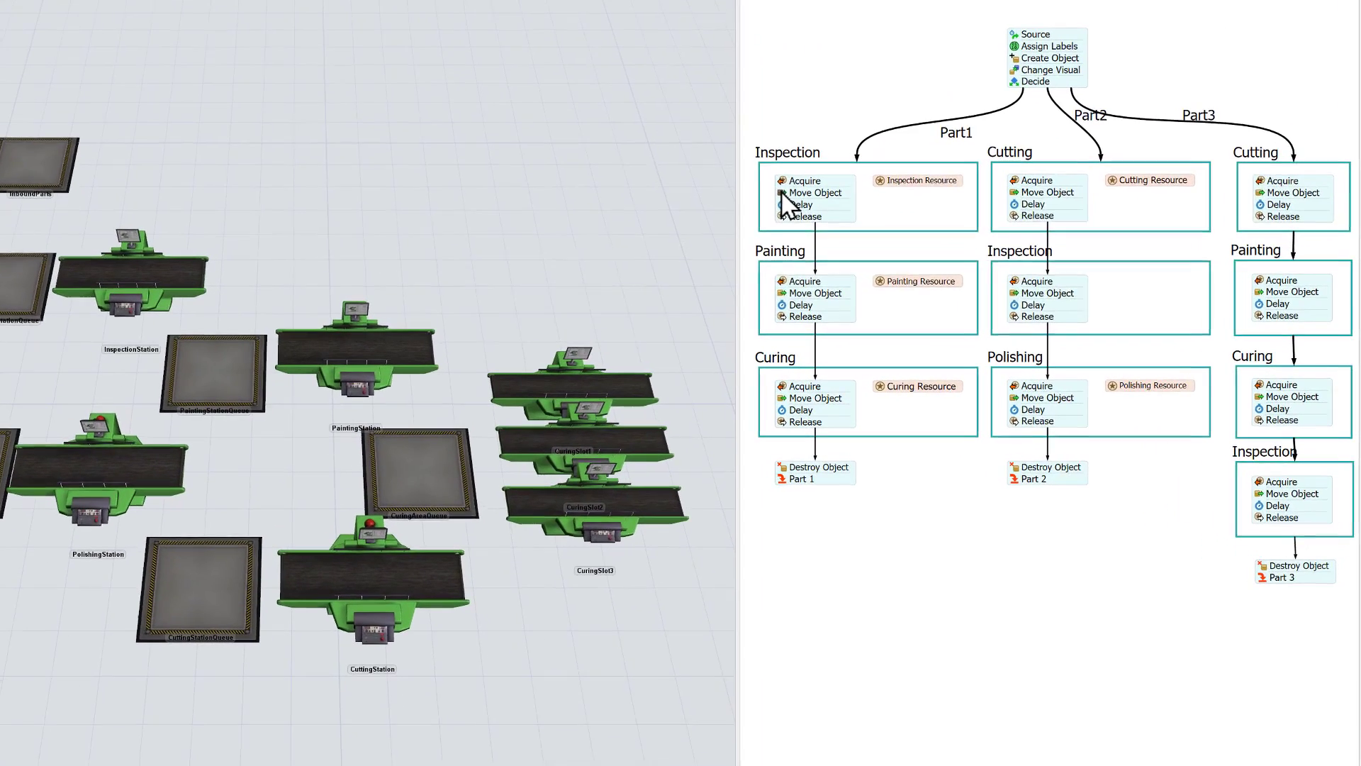
click(797, 241)
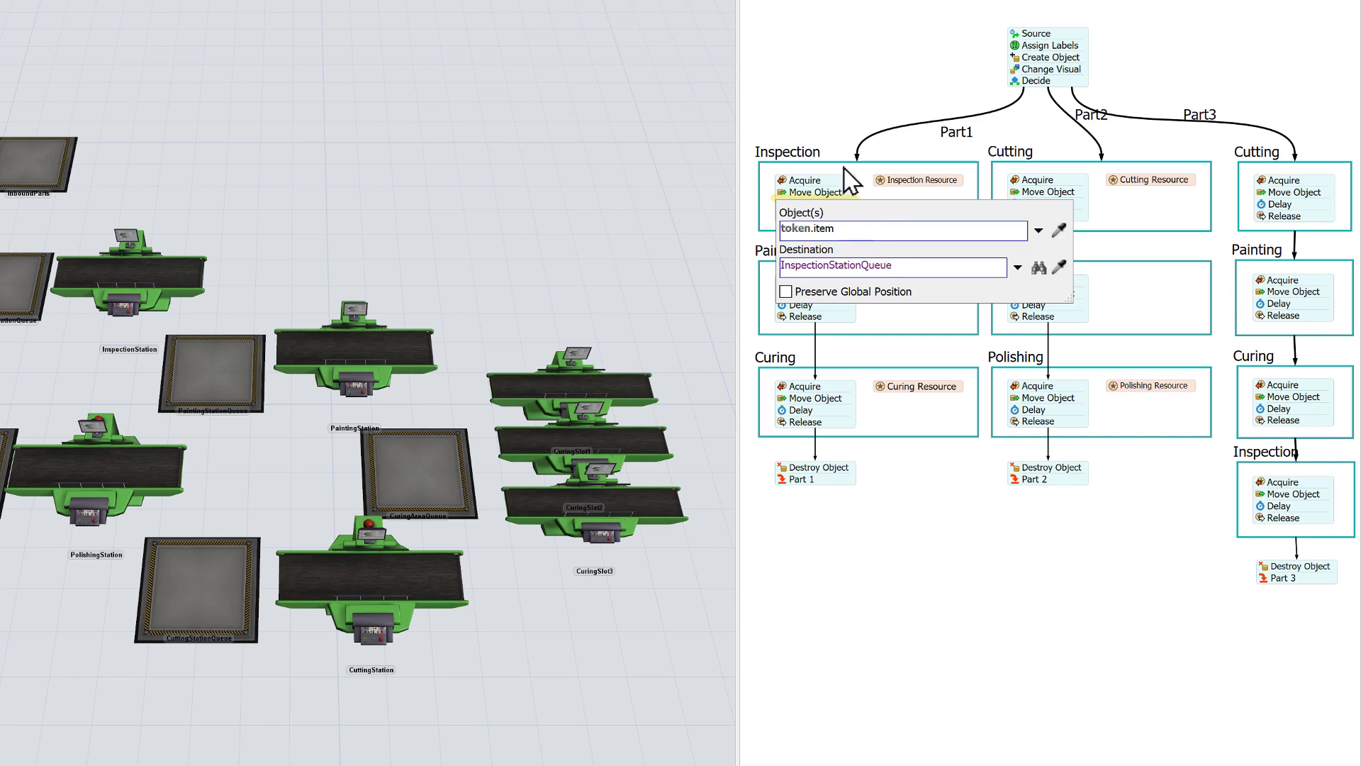
click(837, 97)
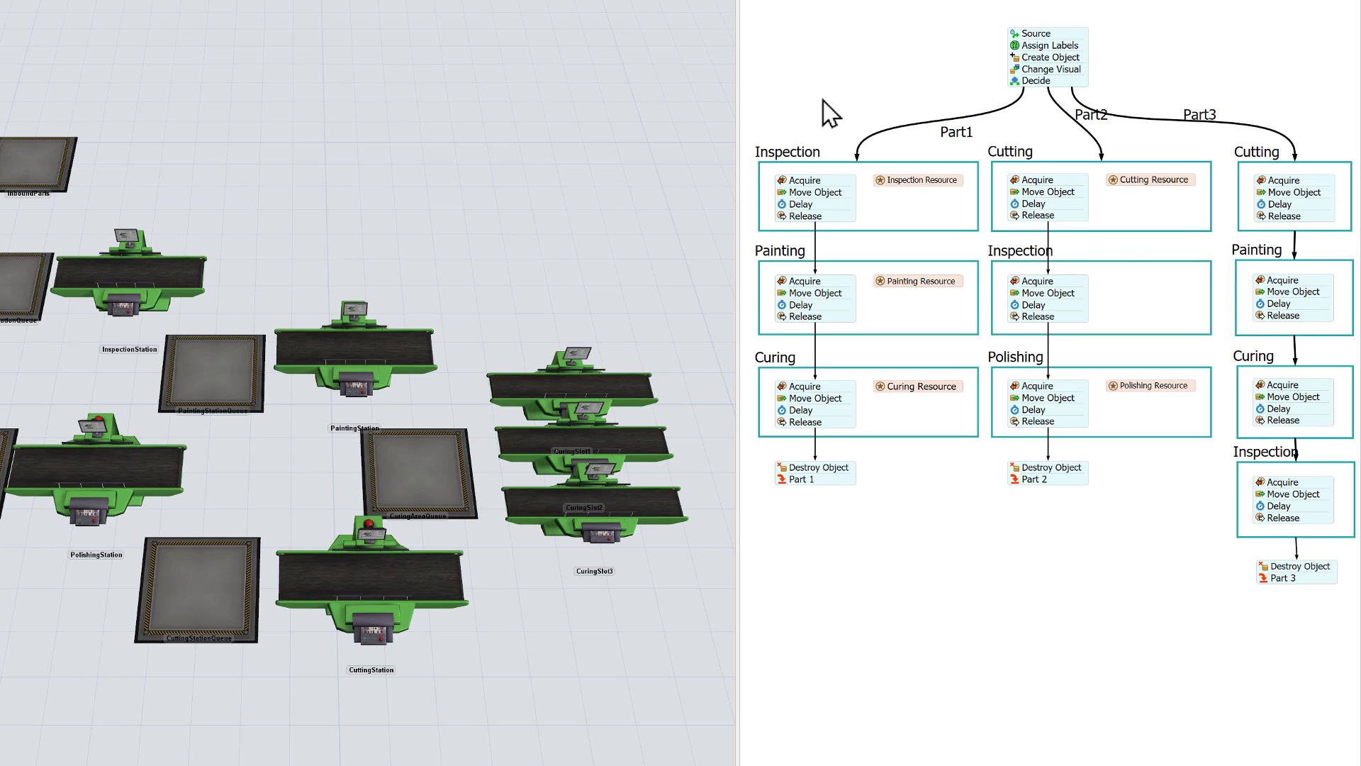
Delete the Inspection, Painting, Curing, Cutting and Polishing Resource activities from the process flow
click(903, 181)
key(Delete)
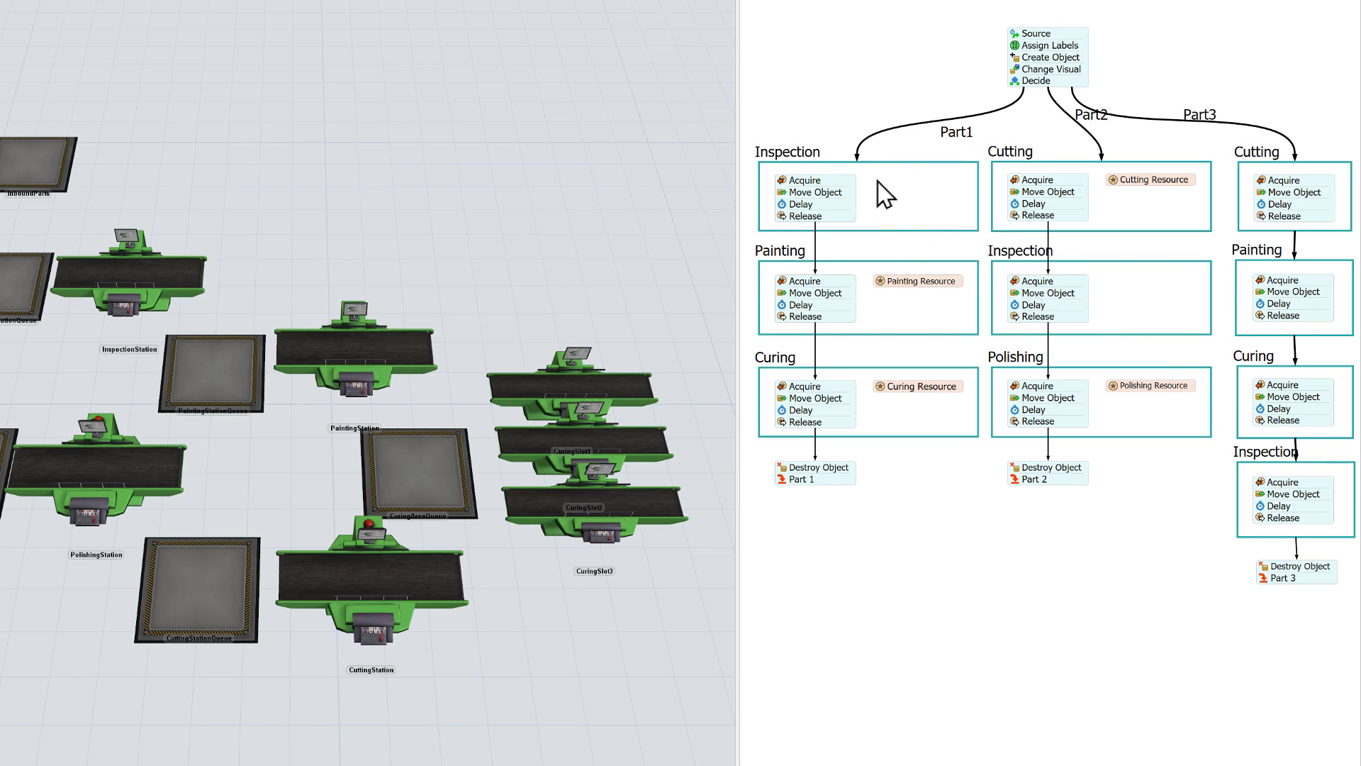
click(908, 283)
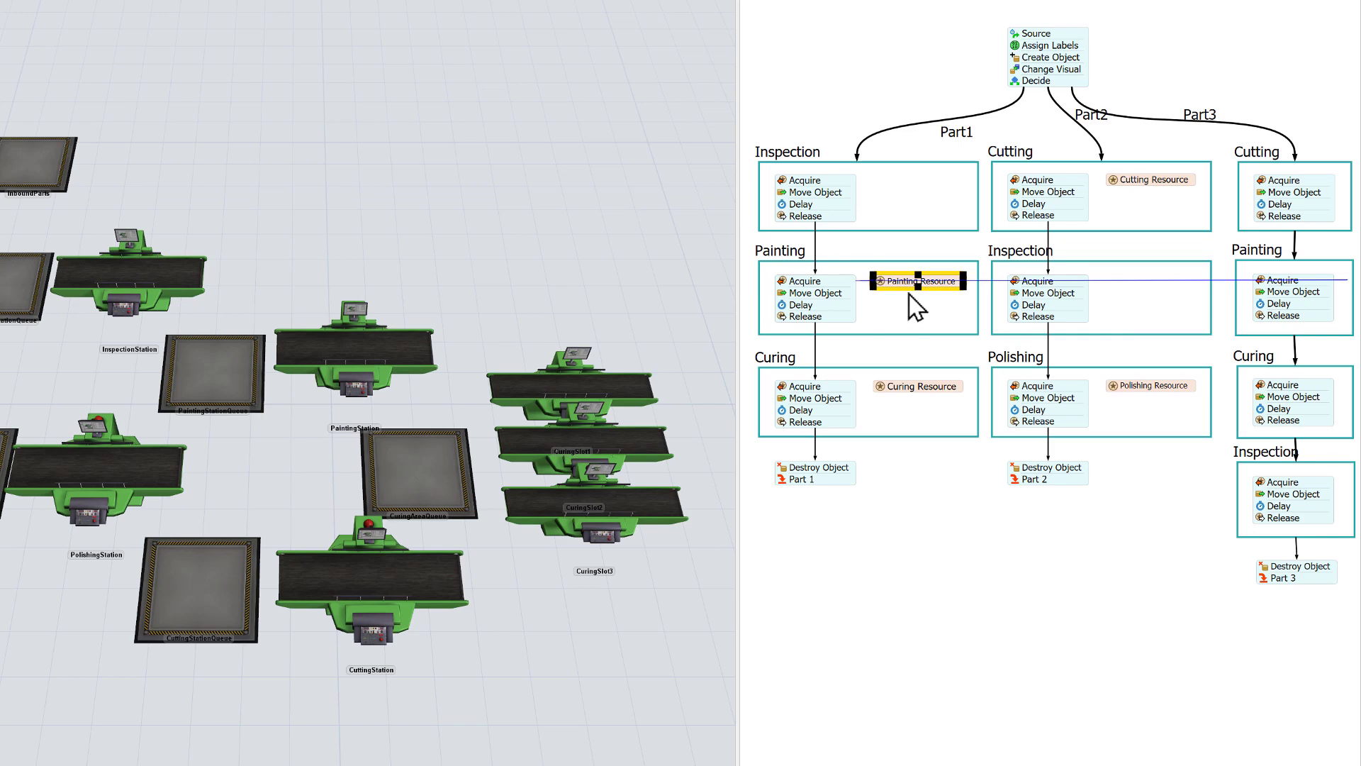
key(Delete)
click(915, 388)
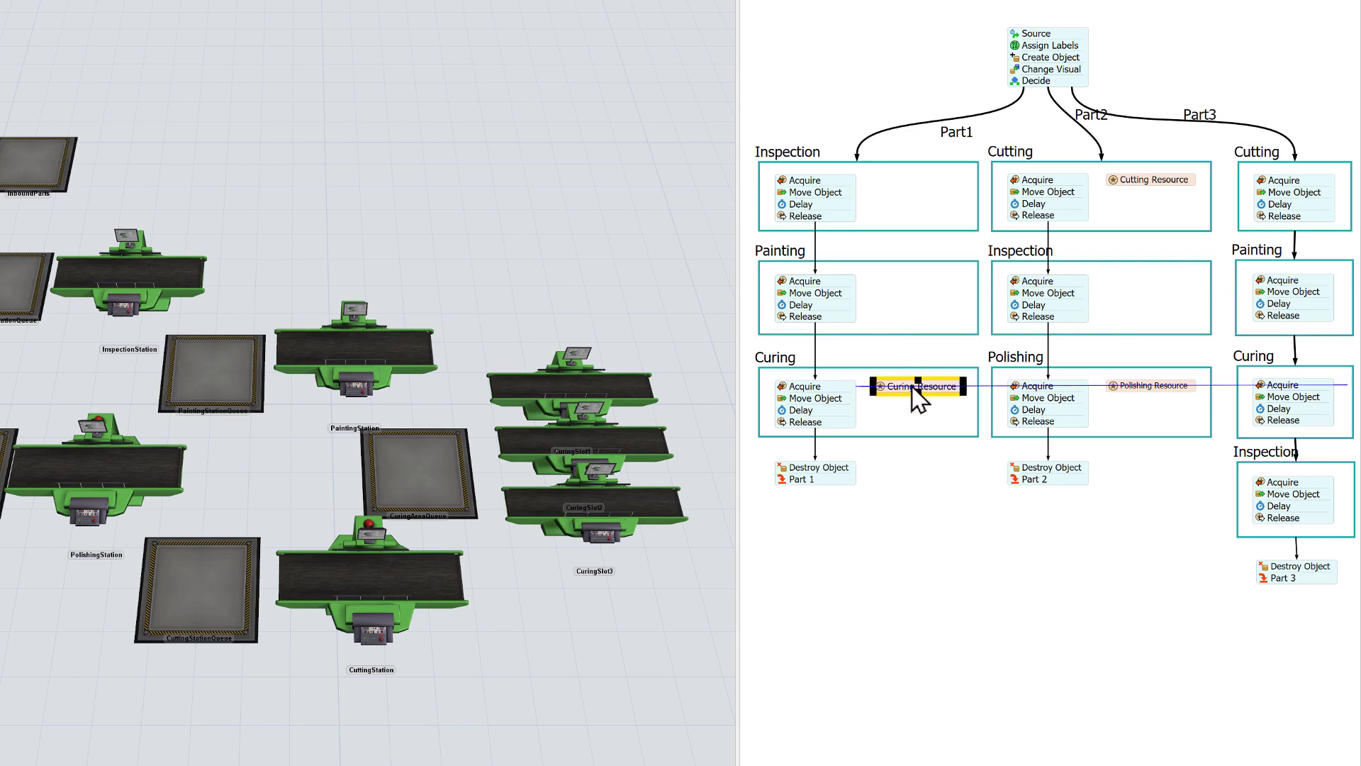
key(Delete)
click(1154, 183)
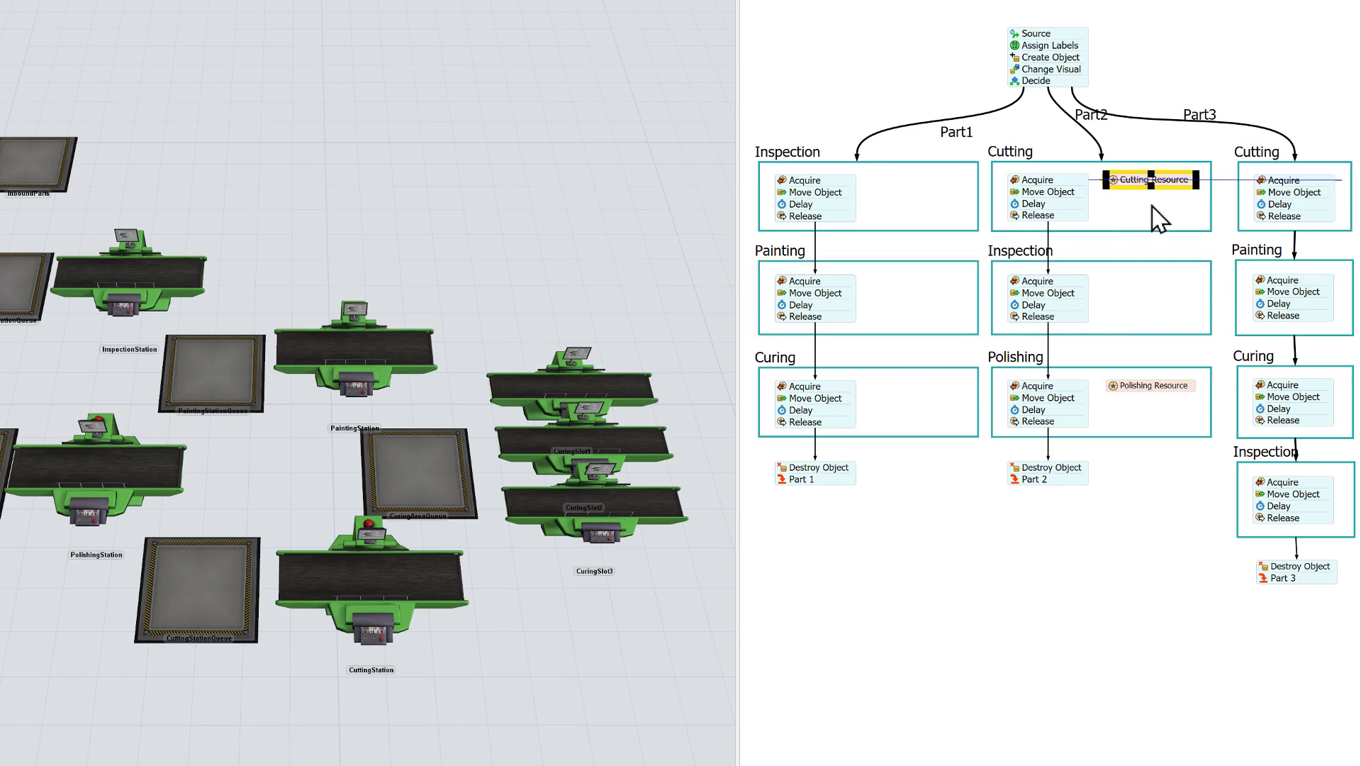
key(Delete)
click(1153, 387)
key(Delete)
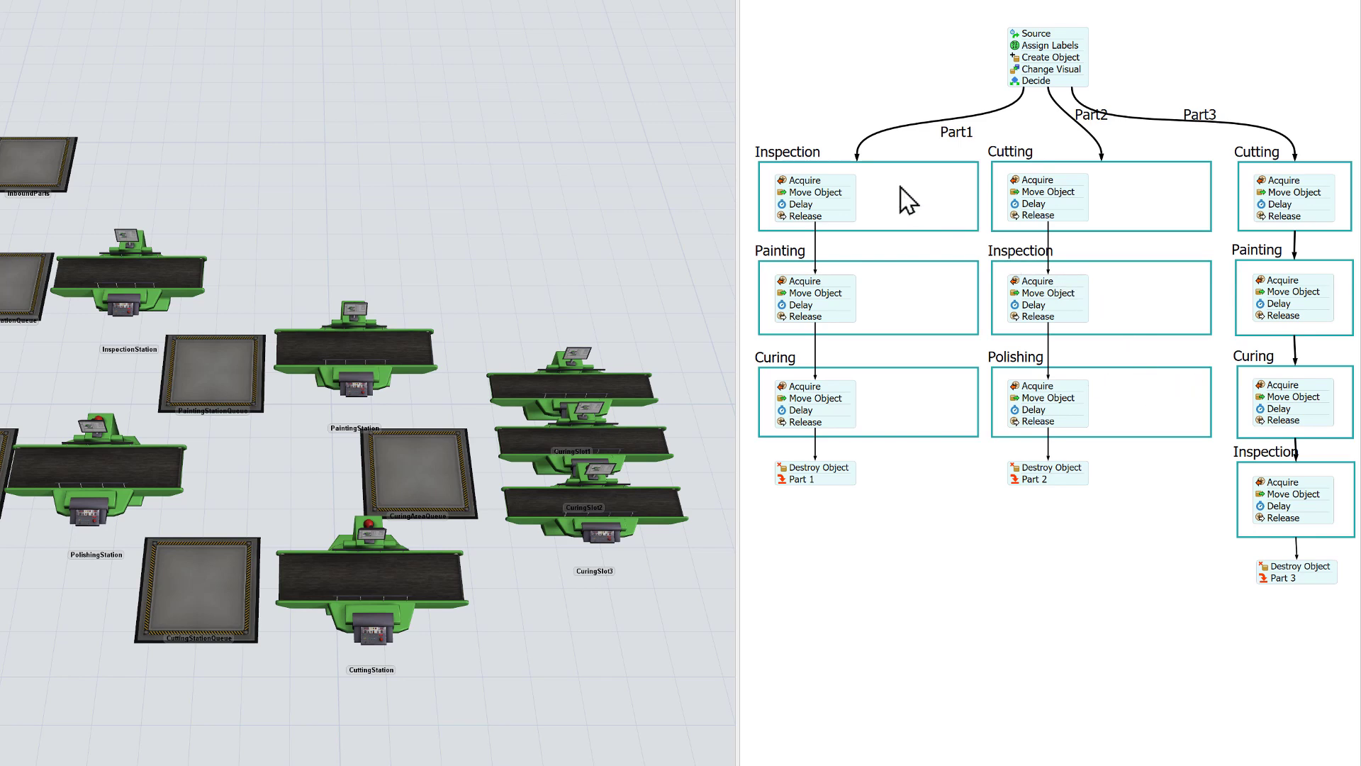
Delete the Acquire and Release activities from Part 1's Inspection block
key(ctrl)
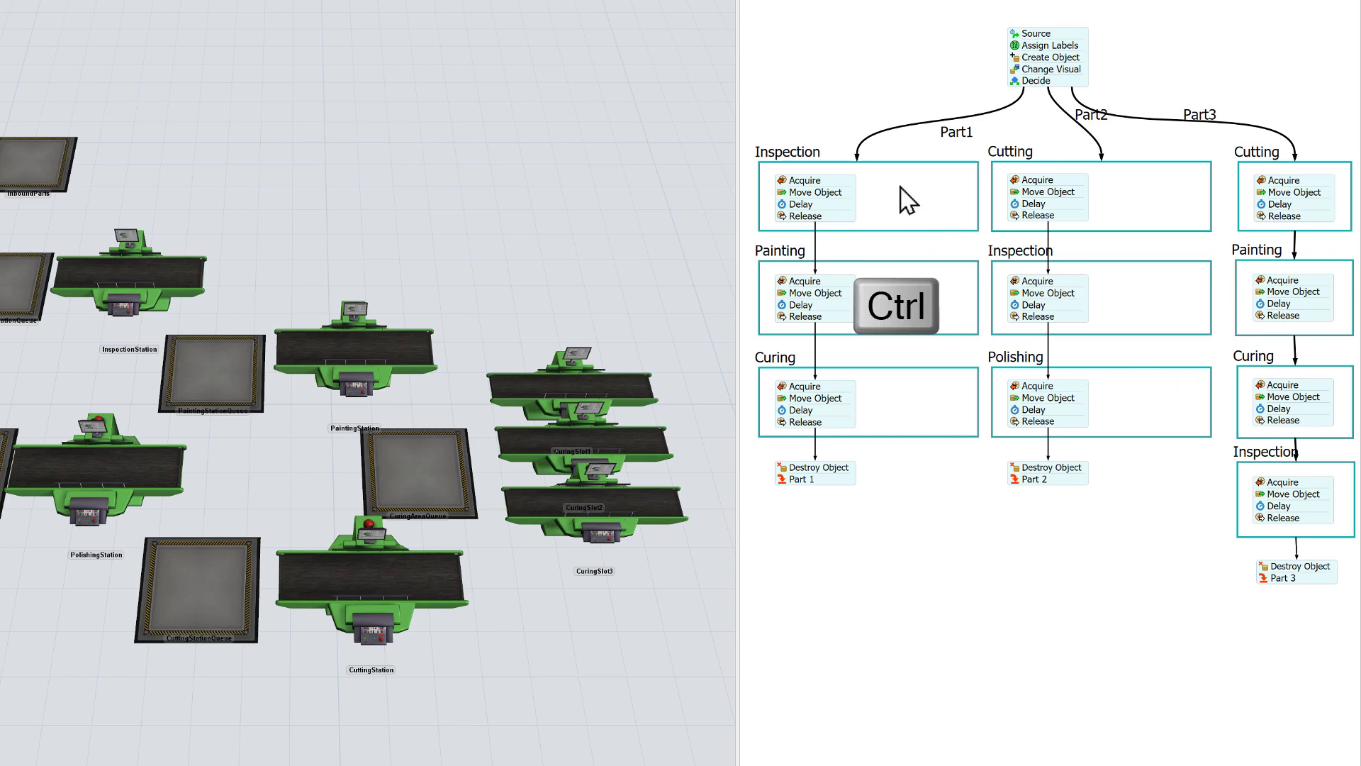
ctrl+click(833, 196)
drag(833, 196, 928, 214)
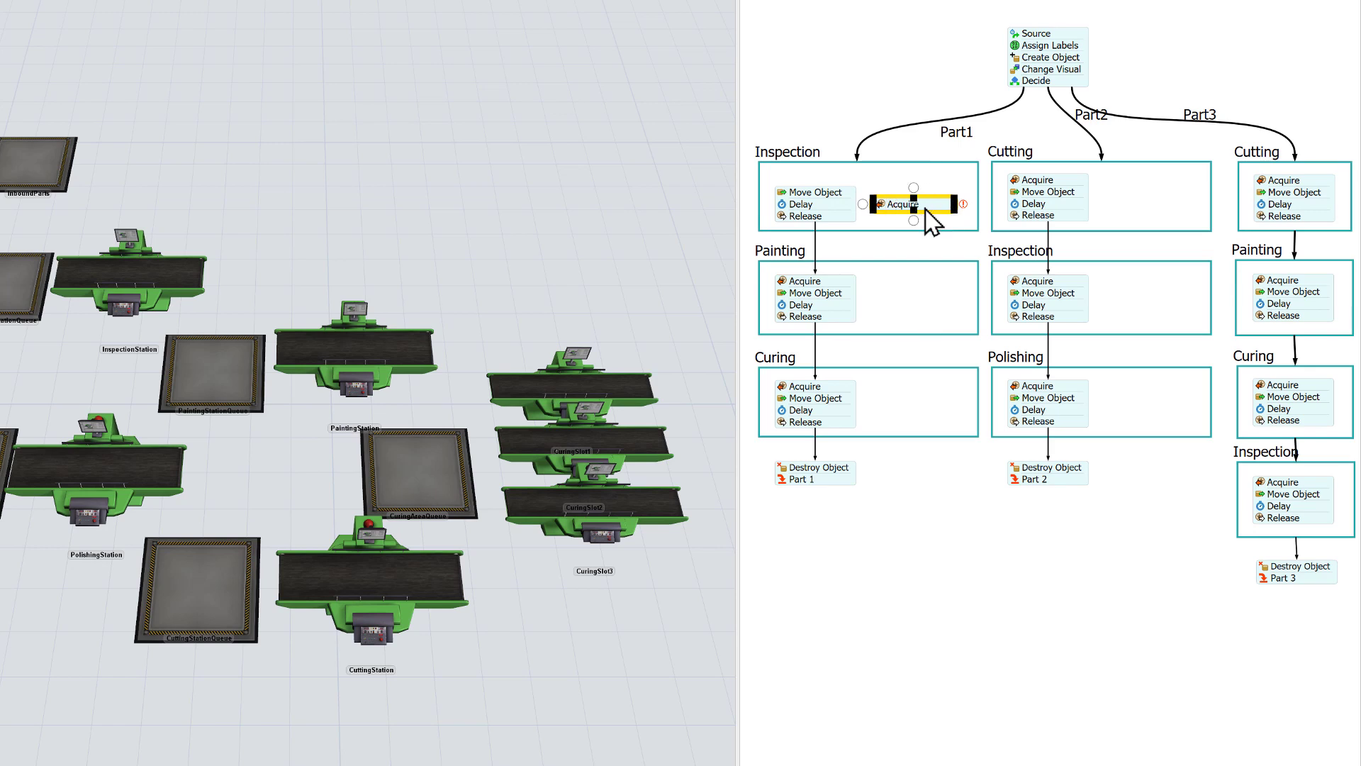
key(Delete)
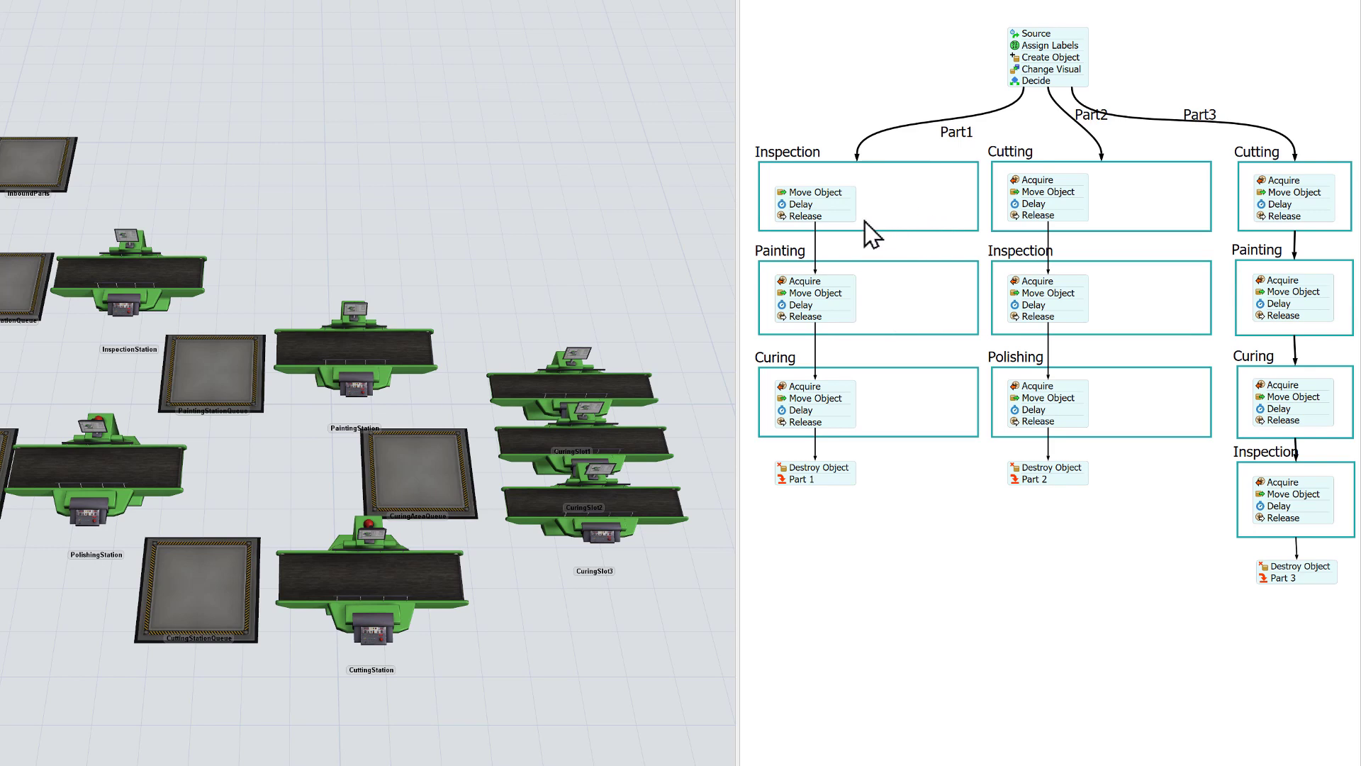
drag(845, 216, 918, 220)
key(Delete)
Delete the Acquire and Release activities from Part 1's Painting and Curing blocks
drag(851, 282, 931, 279)
key(Delete)
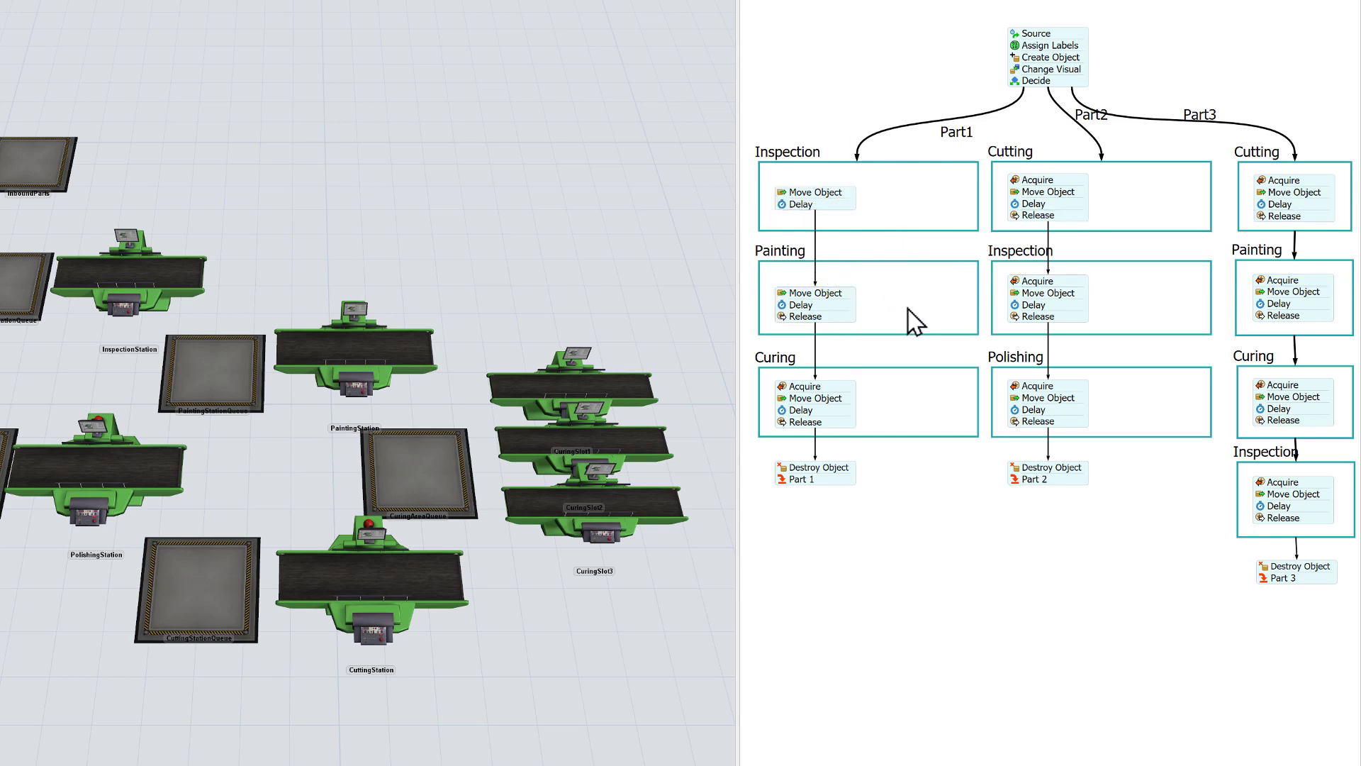
drag(837, 317, 920, 339)
key(Delete)
drag(804, 386, 912, 423)
key(Delete)
click(843, 424)
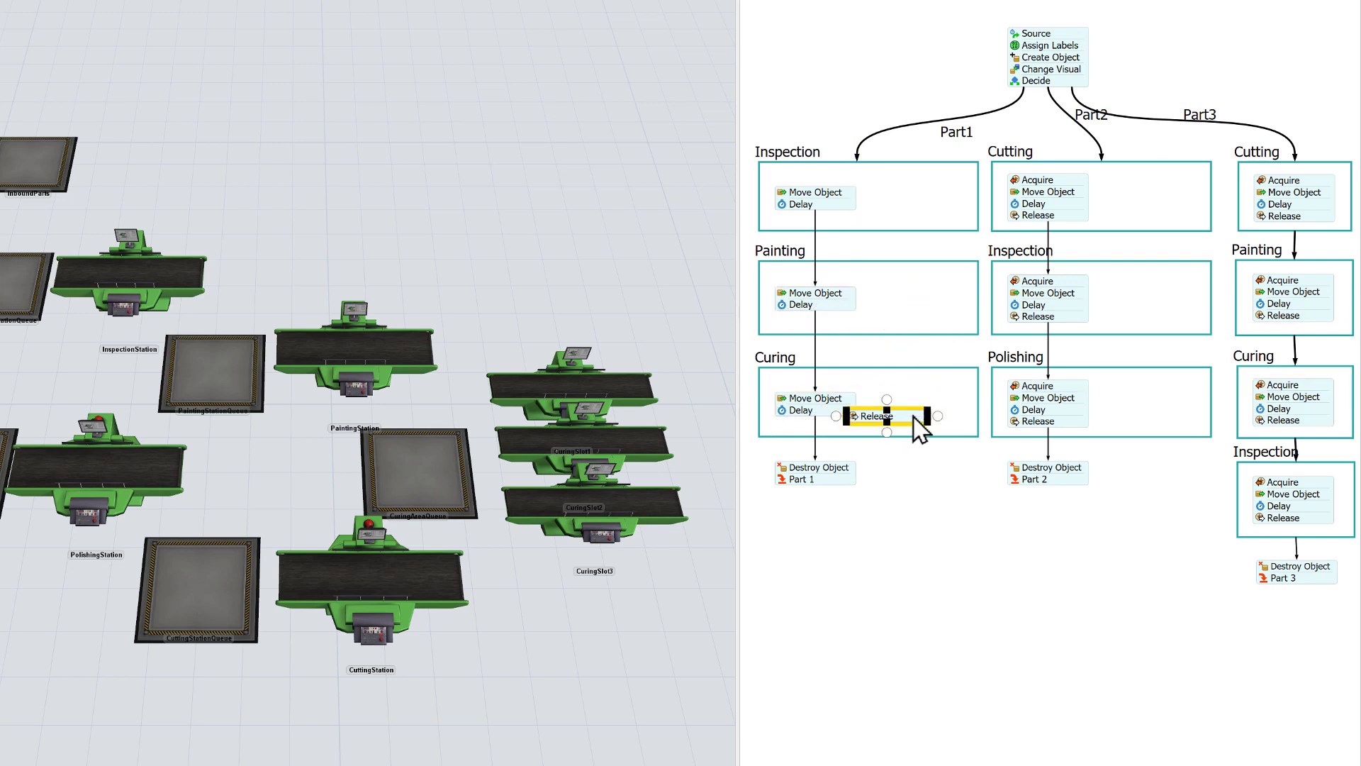
key(Delete)
Delete the Acquire and Release activities from Part 2's Cutting and Inspection blocks
click(1053, 188)
drag(1042, 182, 1155, 227)
key(Delete)
key(Delete)
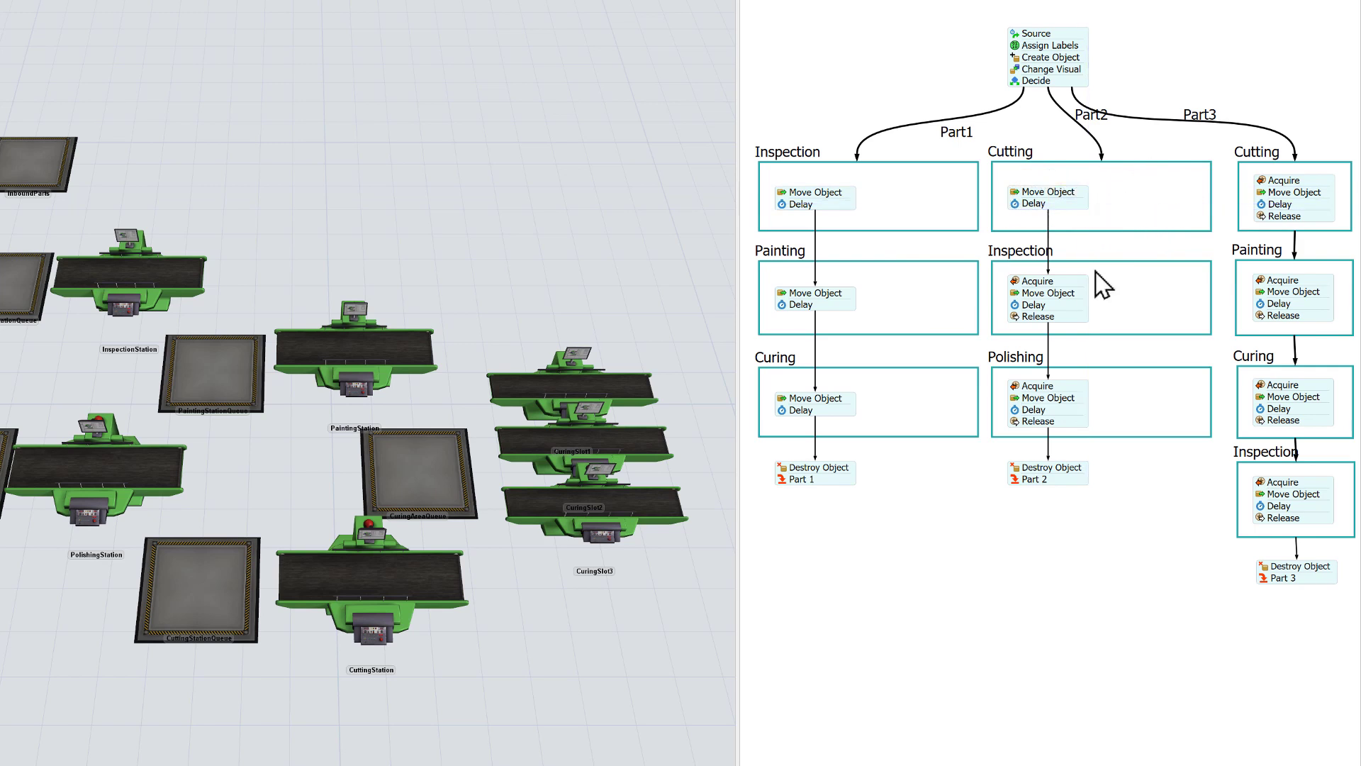
click(1078, 283)
drag(1078, 282, 1153, 303)
key(Delete)
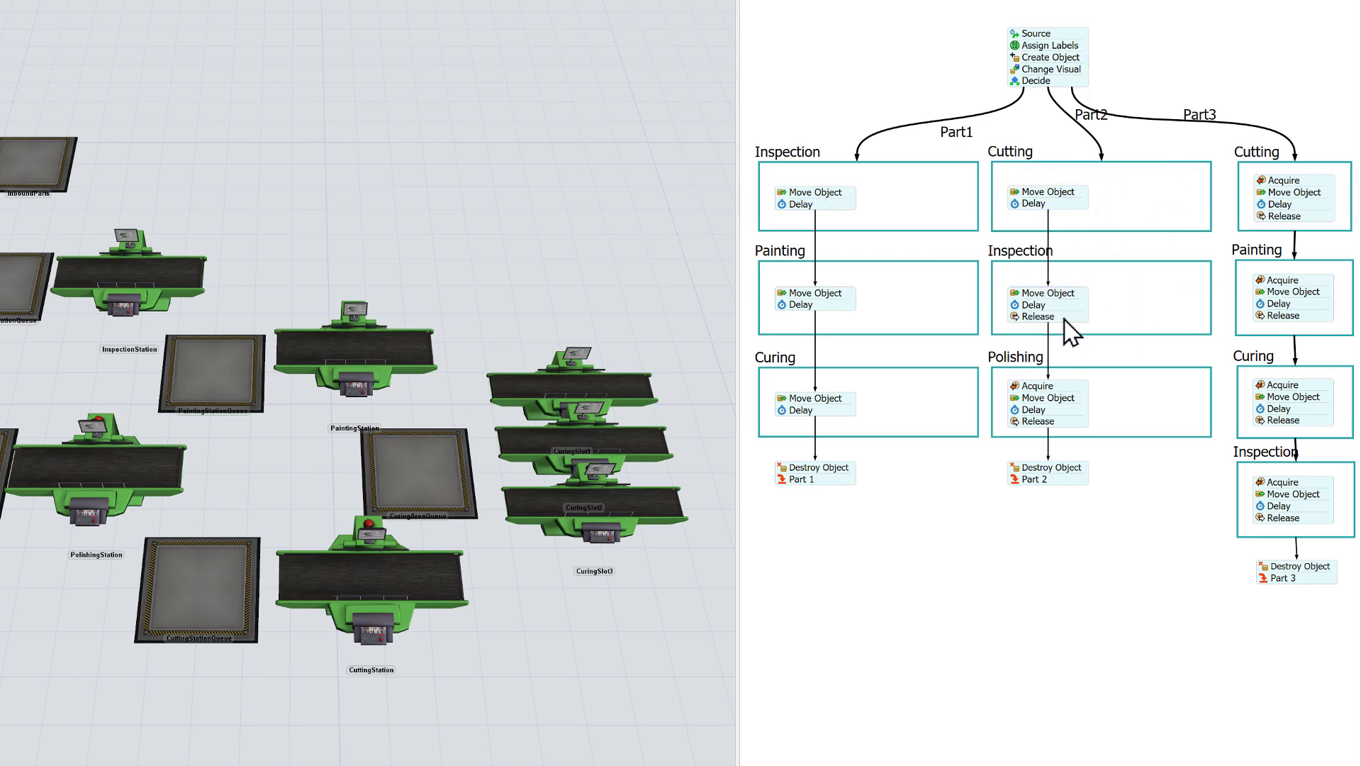
drag(1063, 319, 1143, 326)
key(Delete)
Delete the Acquire and Release activities from Part 2's Polishing block and Part 3's Cutting block
click(1073, 400)
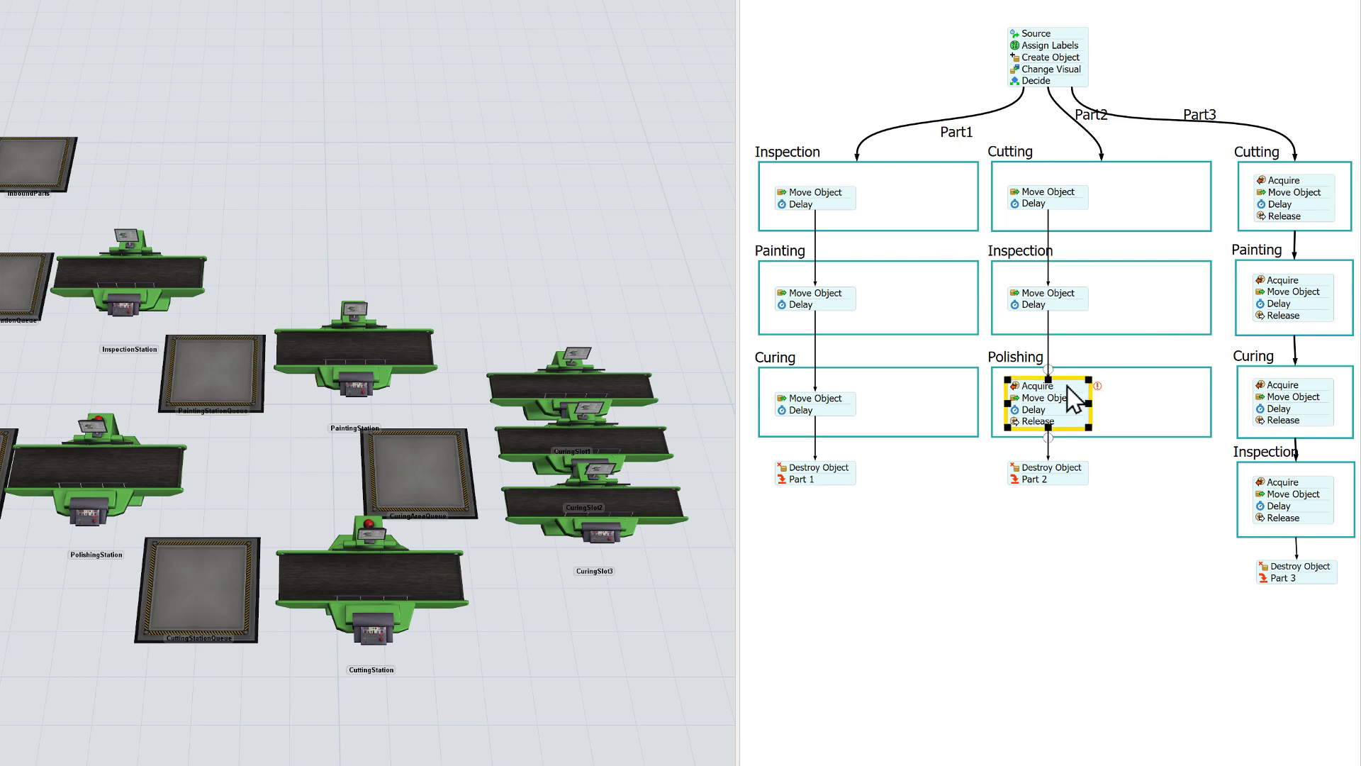
drag(1069, 385, 1159, 387)
key(Delete)
drag(1081, 426, 1227, 224)
key(Delete)
key(Delete)
Delete the Acquire and Release activities from Part 3's Painting block
click(1286, 285)
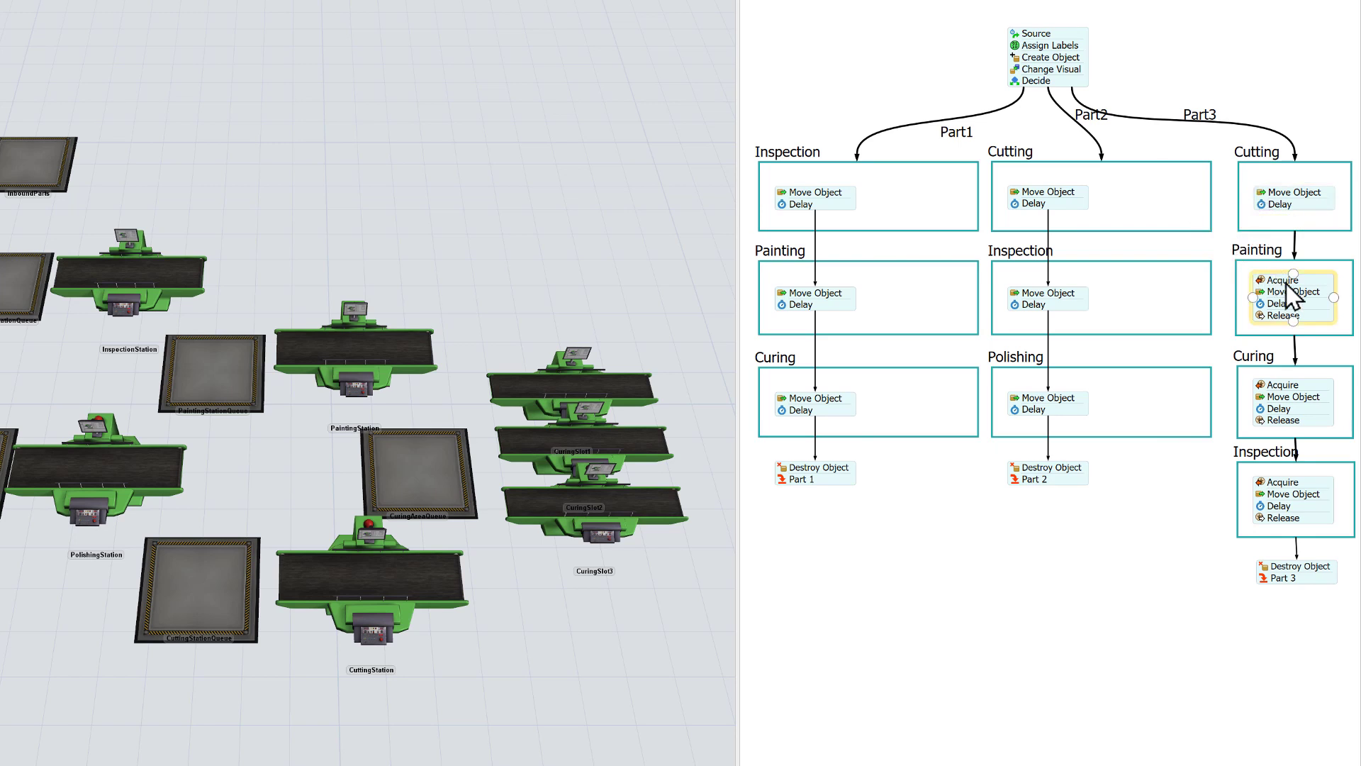
mouse_move(1286, 282)
mouse_down()
mouse_move(1244, 288)
mouse_move(1237, 332)
mouse_up()
key(Delete)
key(Delete)
Delete the Acquire and Delay activities from Part 3's Curing and Inspection blocks
click(1278, 388)
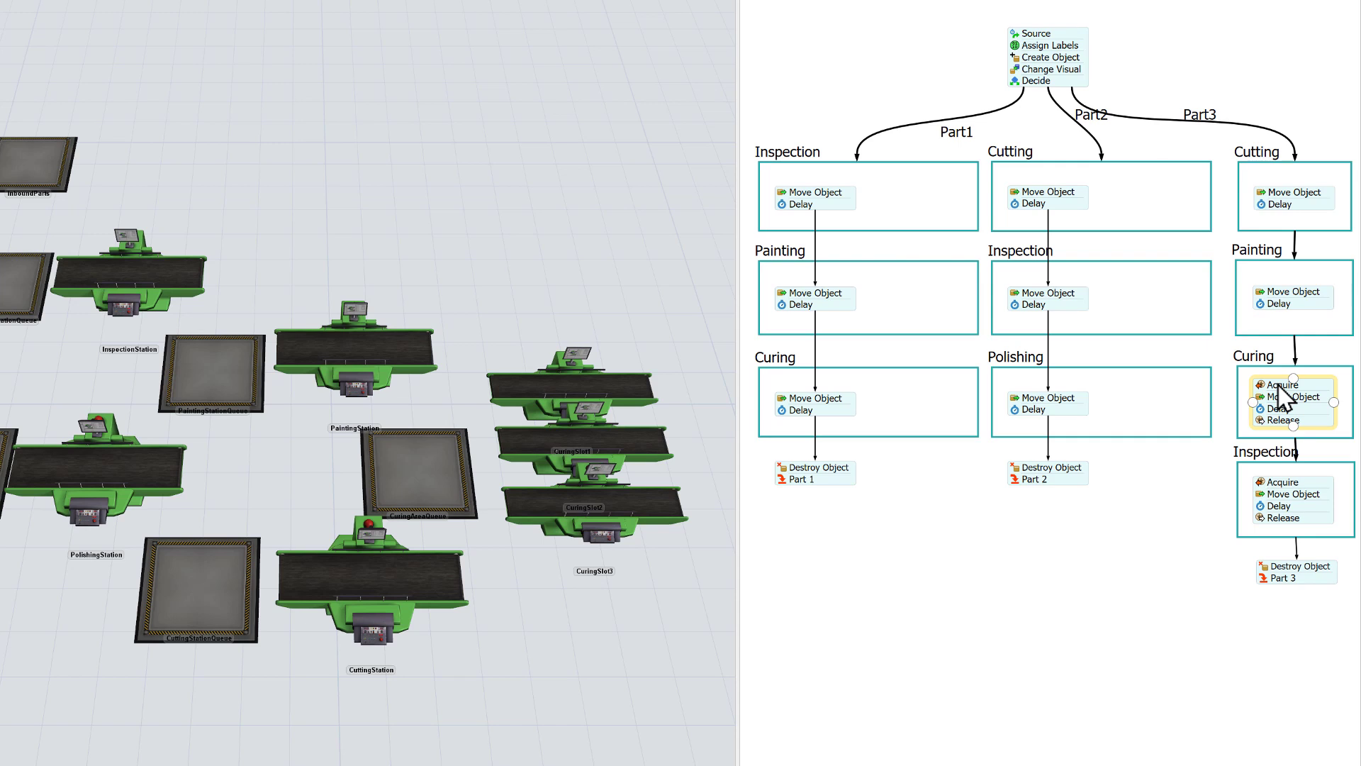
drag(1278, 386, 1200, 387)
key(Delete)
click(1278, 418)
drag(1279, 416, 1237, 434)
key(Delete)
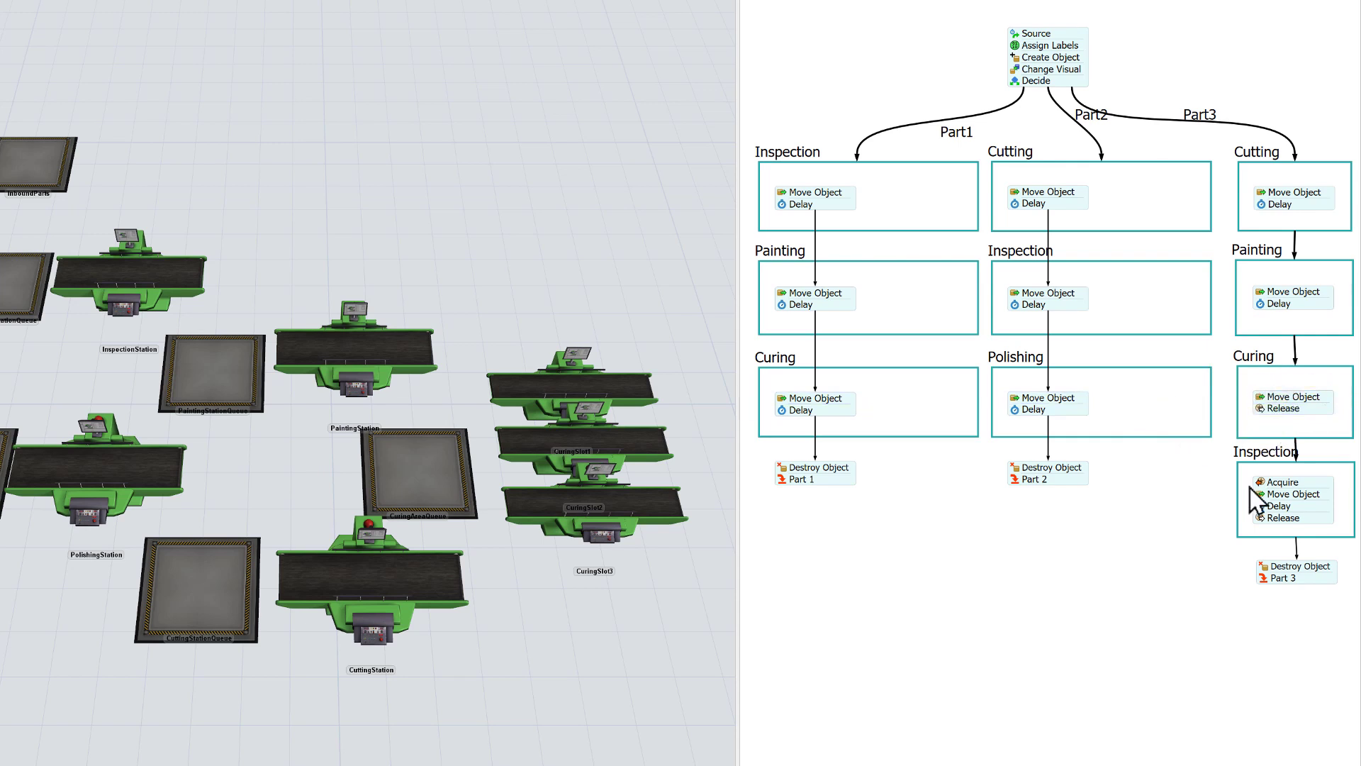
click(1249, 482)
drag(1249, 482, 1169, 482)
key(Delete)
drag(1276, 505, 1170, 541)
key(Delete)
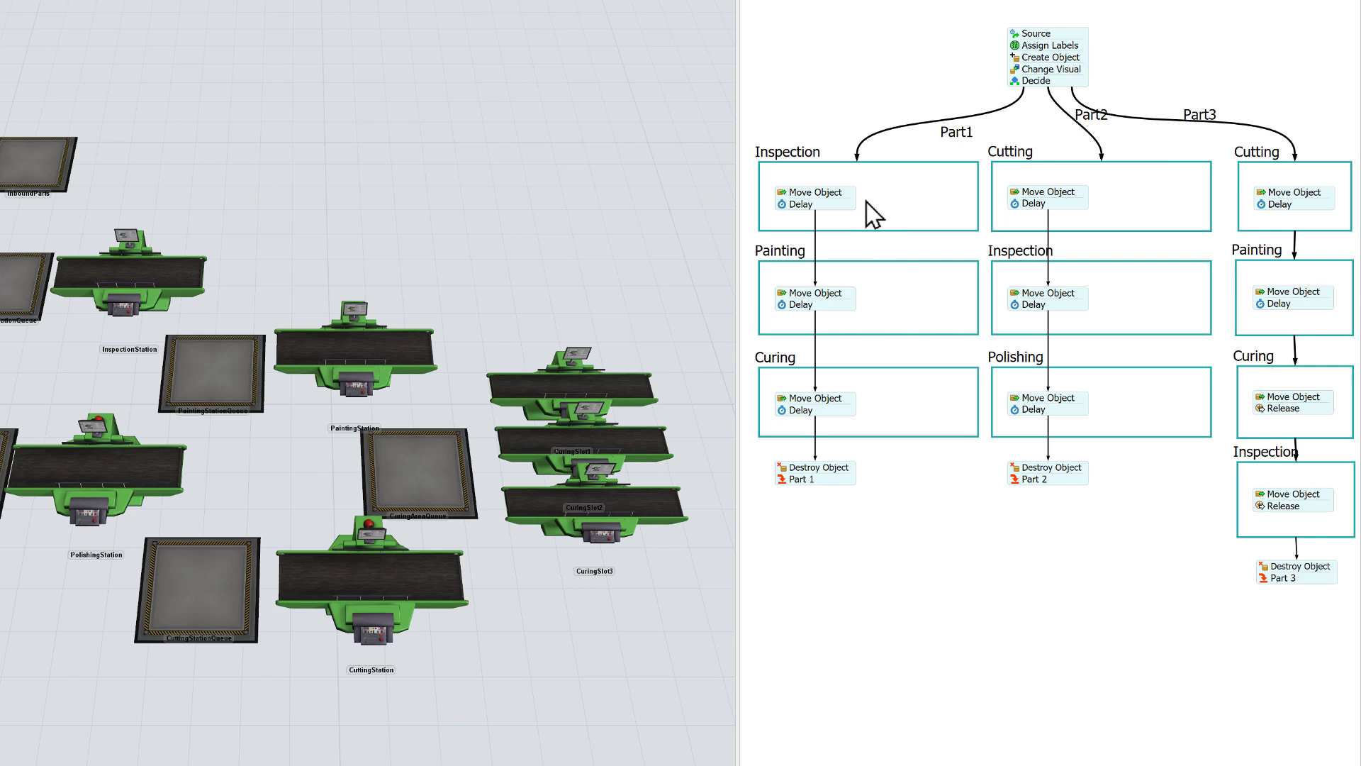
Delete the Delay activities from Part 1's Inspection, Painting and Curing blocks
drag(847, 204, 893, 241)
key(Delete)
drag(842, 306, 912, 334)
key(Delete)
mouse_move(843, 411)
mouse_down()
mouse_move(860, 425)
mouse_move(904, 421)
mouse_up()
key(Delete)
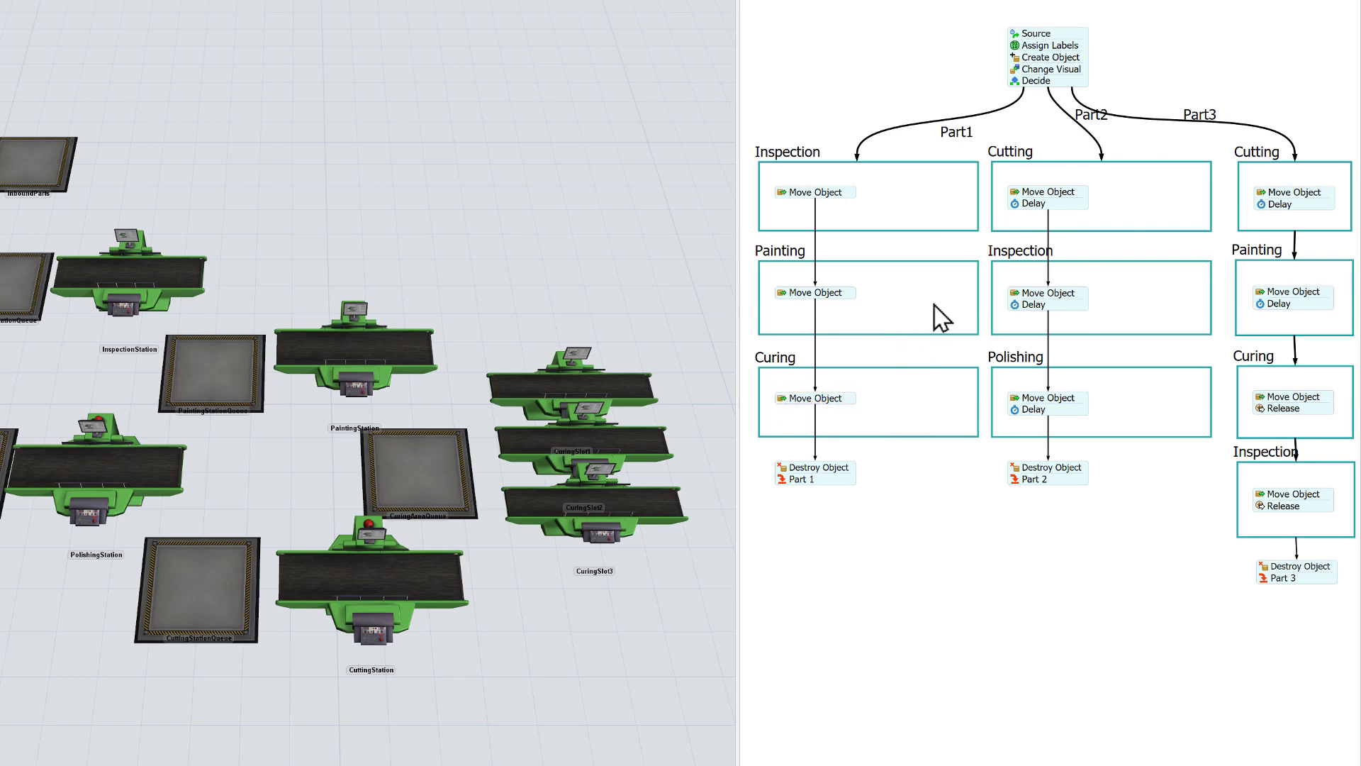
Delete the Delay activities from Part 2's Cutting, Inspection and Polishing blocks
drag(1033, 203, 1043, 217)
key(Delete)
drag(1080, 305, 1145, 307)
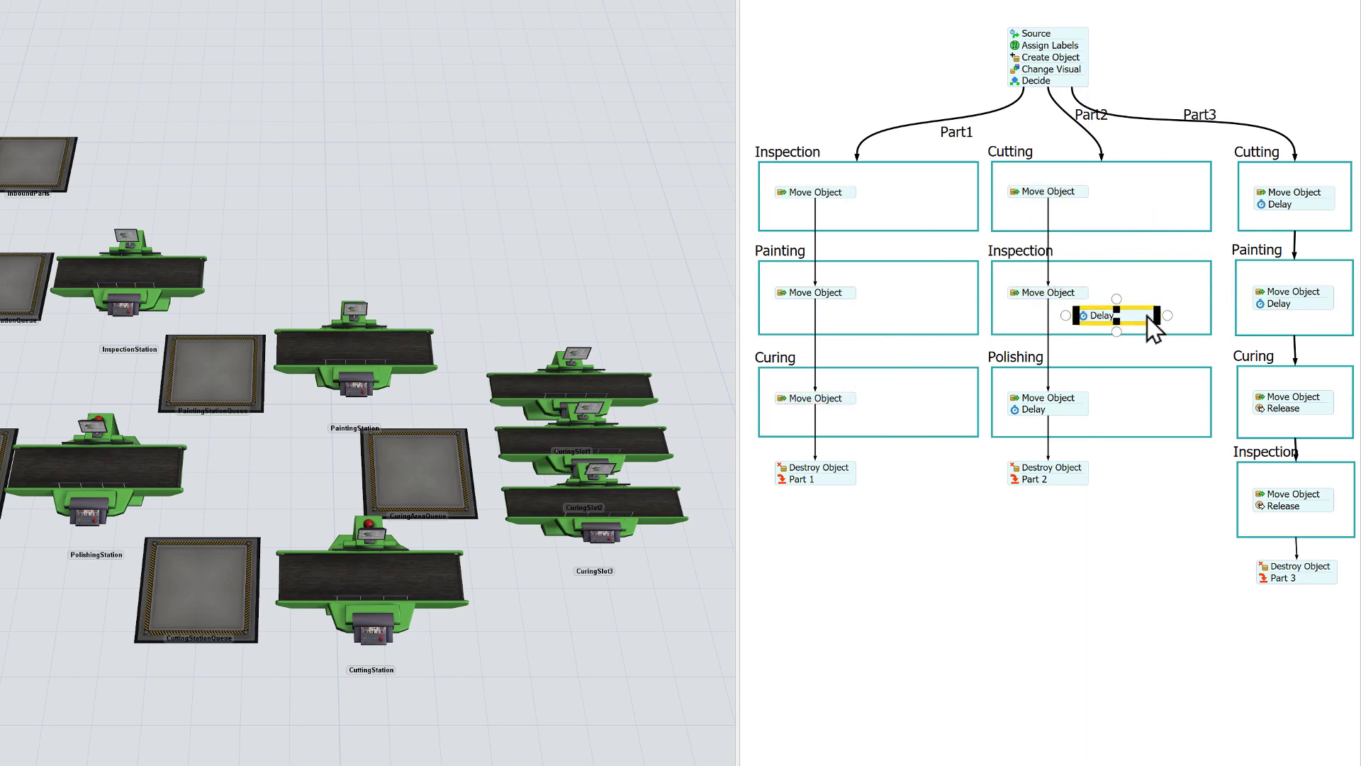
key(Delete)
drag(1078, 410, 1146, 423)
key(Delete)
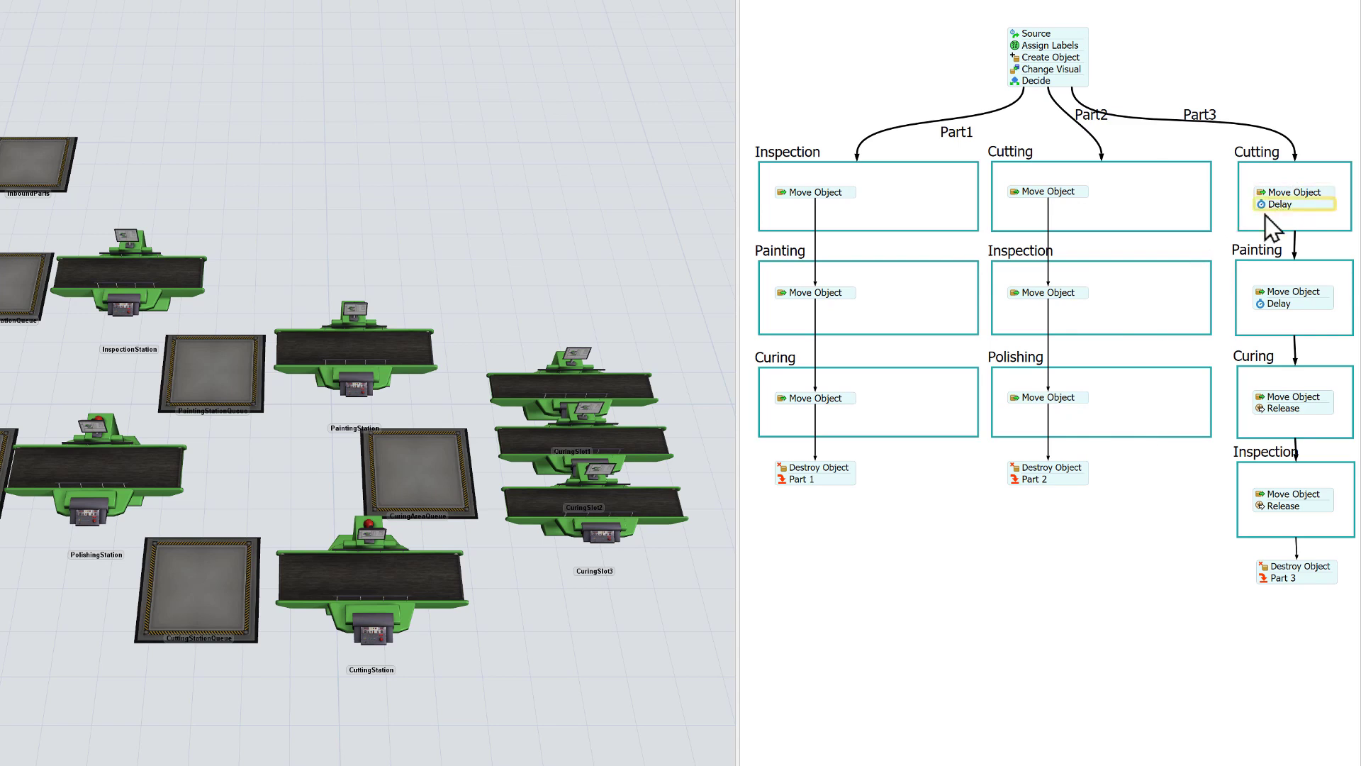
Delete the Delay activities from Part 3's Cutting and Painting blocks
drag(1266, 219, 1255, 214)
key(Delete)
drag(1269, 312, 1244, 333)
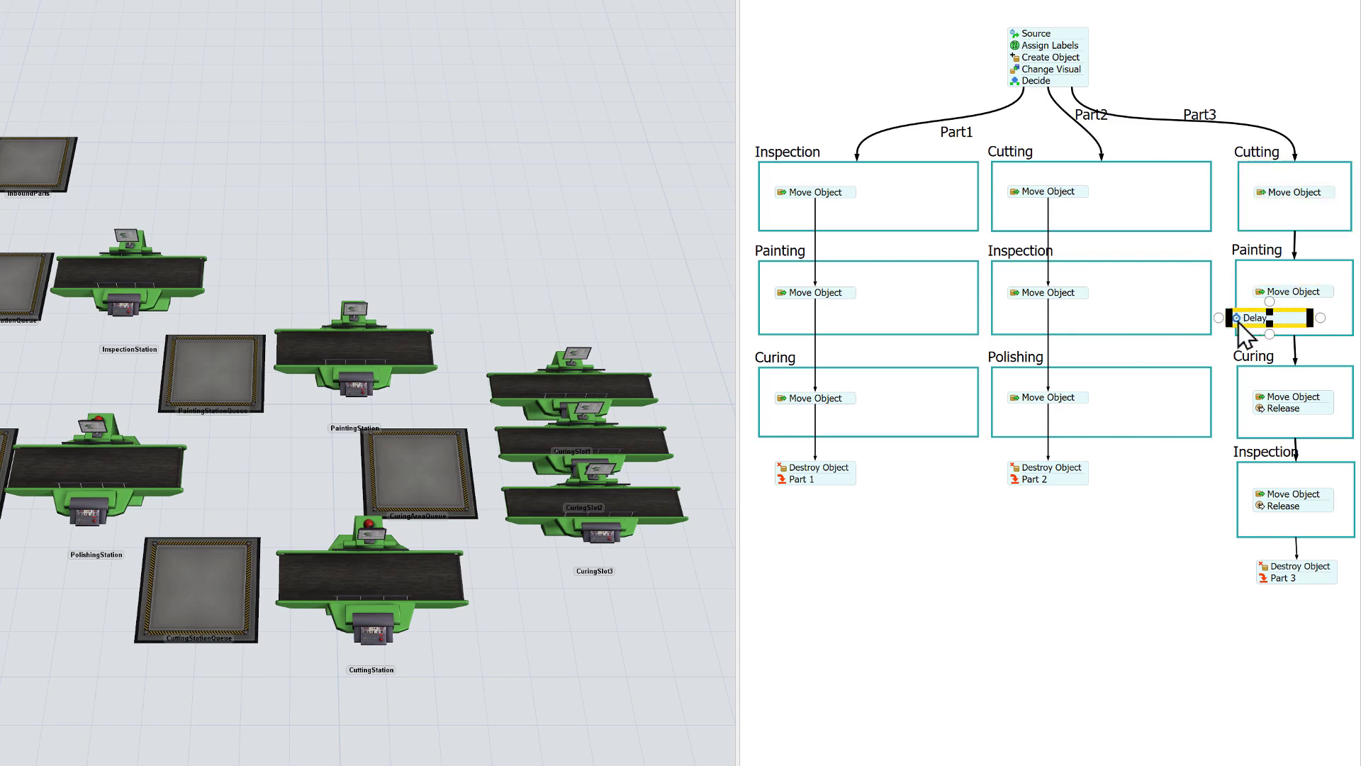
key(Delete)
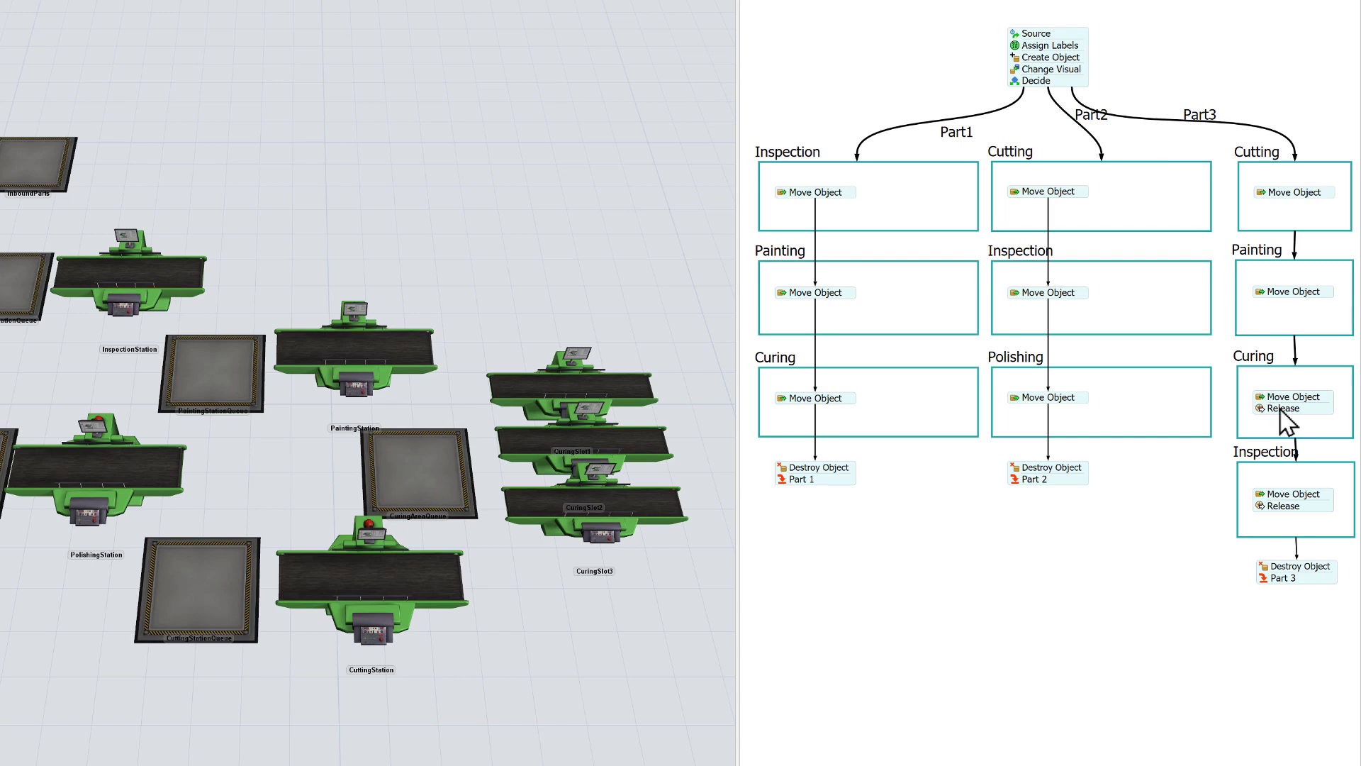
Delete the Release activities from Part 3's Curing and Inspection blocks, keeping each Move Object
mouse_move(1283, 418)
mouse_down()
mouse_move(1270, 405)
mouse_move(1259, 426)
mouse_up()
key(Delete)
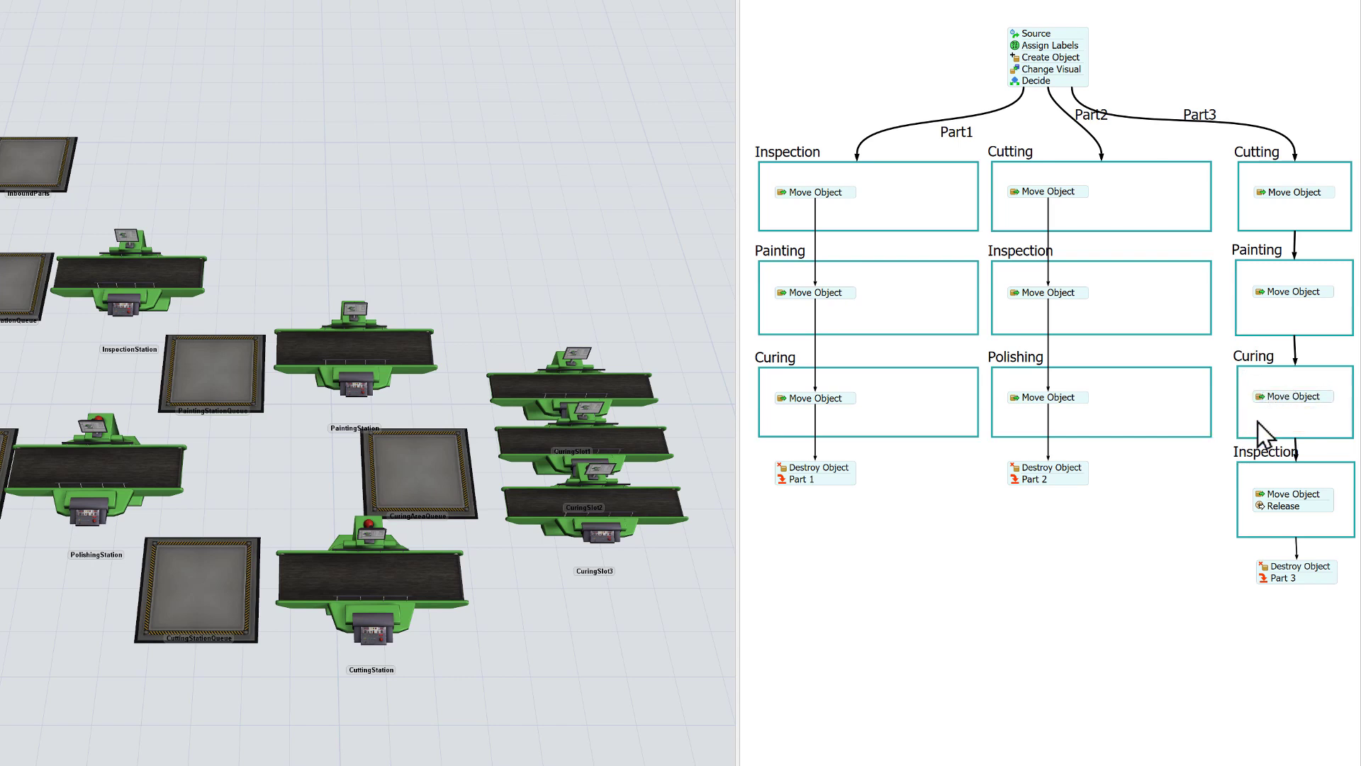
mouse_move(1278, 506)
mouse_down()
mouse_move(1260, 524)
mouse_move(1279, 496)
mouse_up()
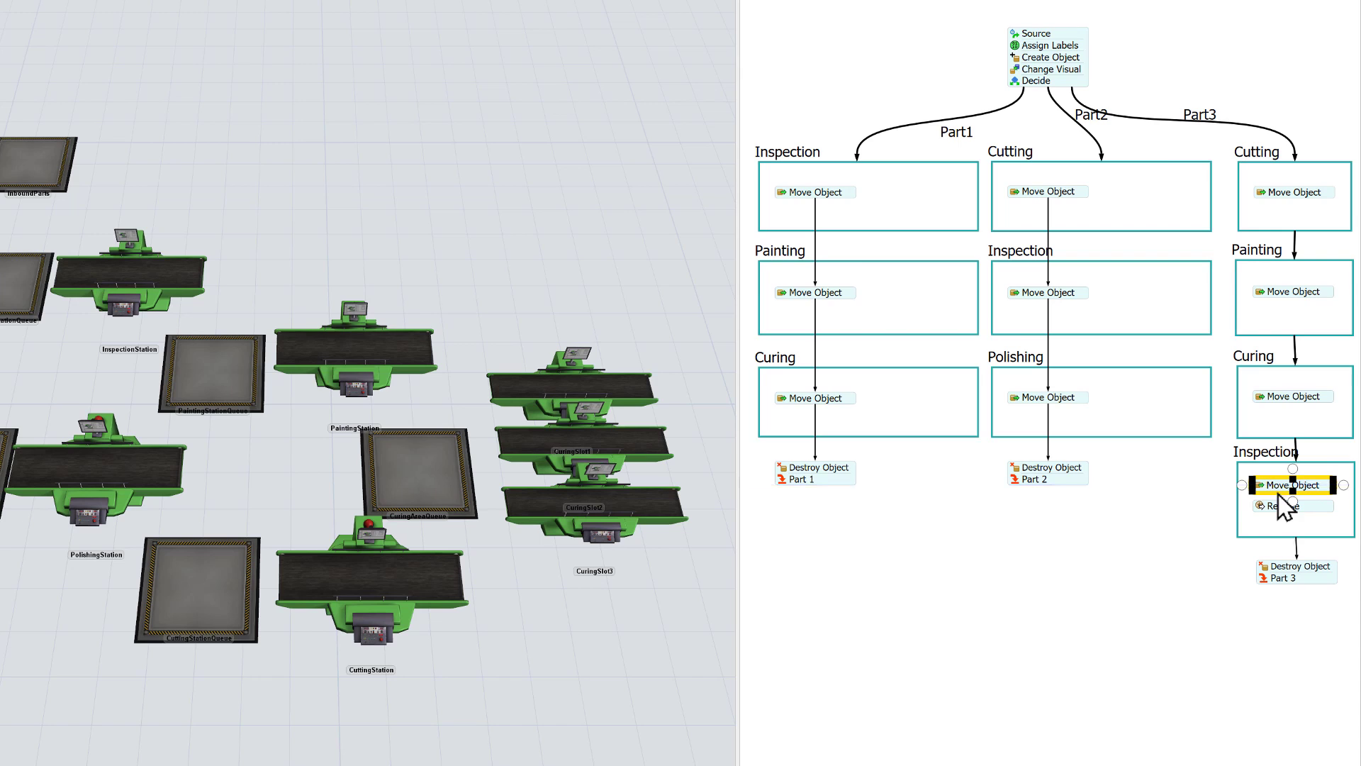
click(1280, 506)
key(Delete)
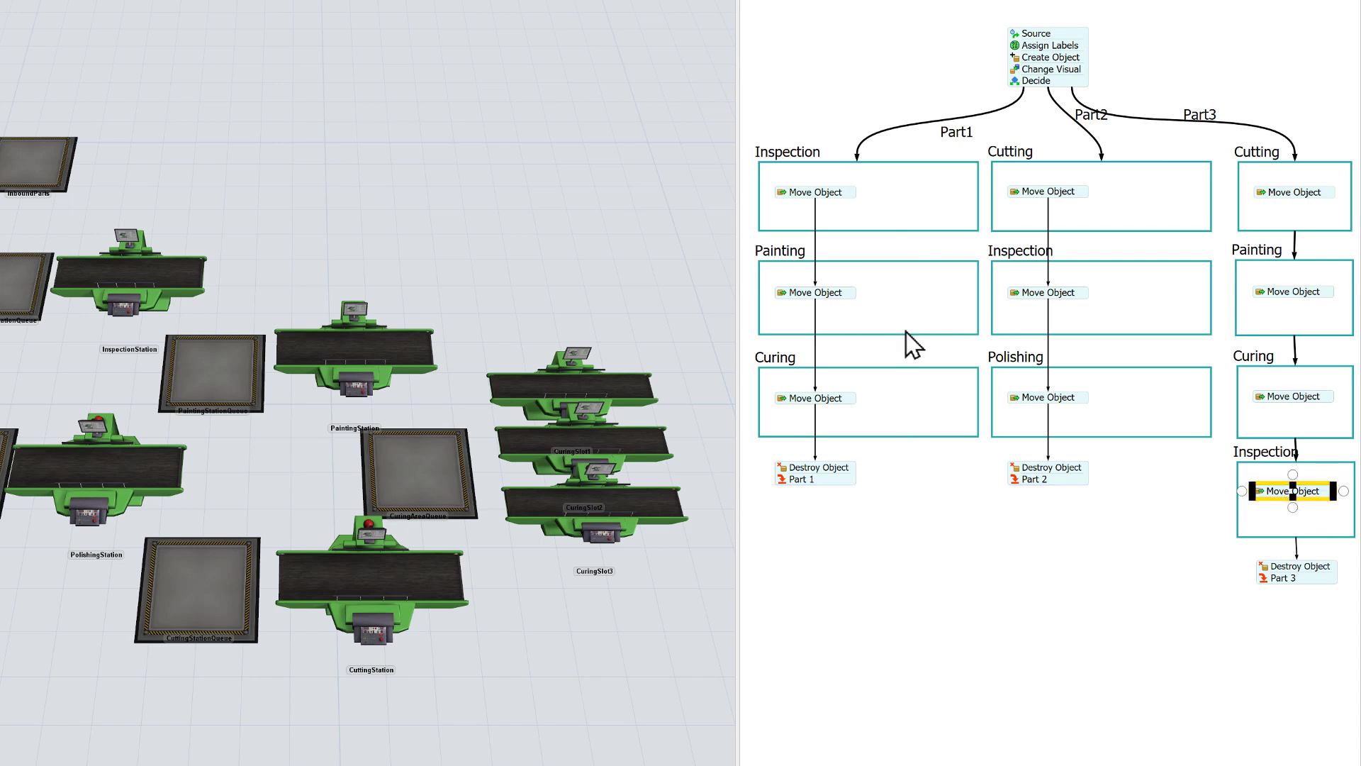
Add a Wait for Event activity and attach it below Move Object in Part 1's Inspection block
double_click(850, 207)
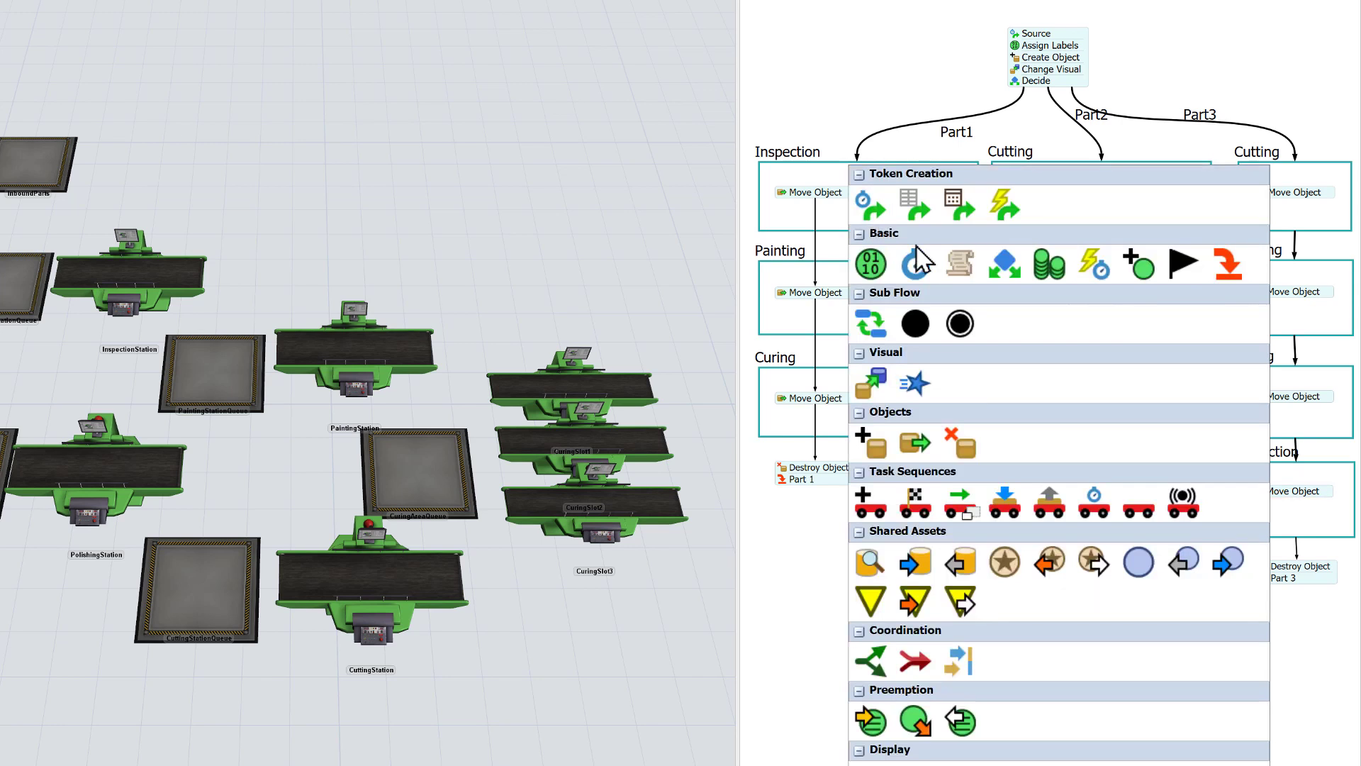
click(1103, 273)
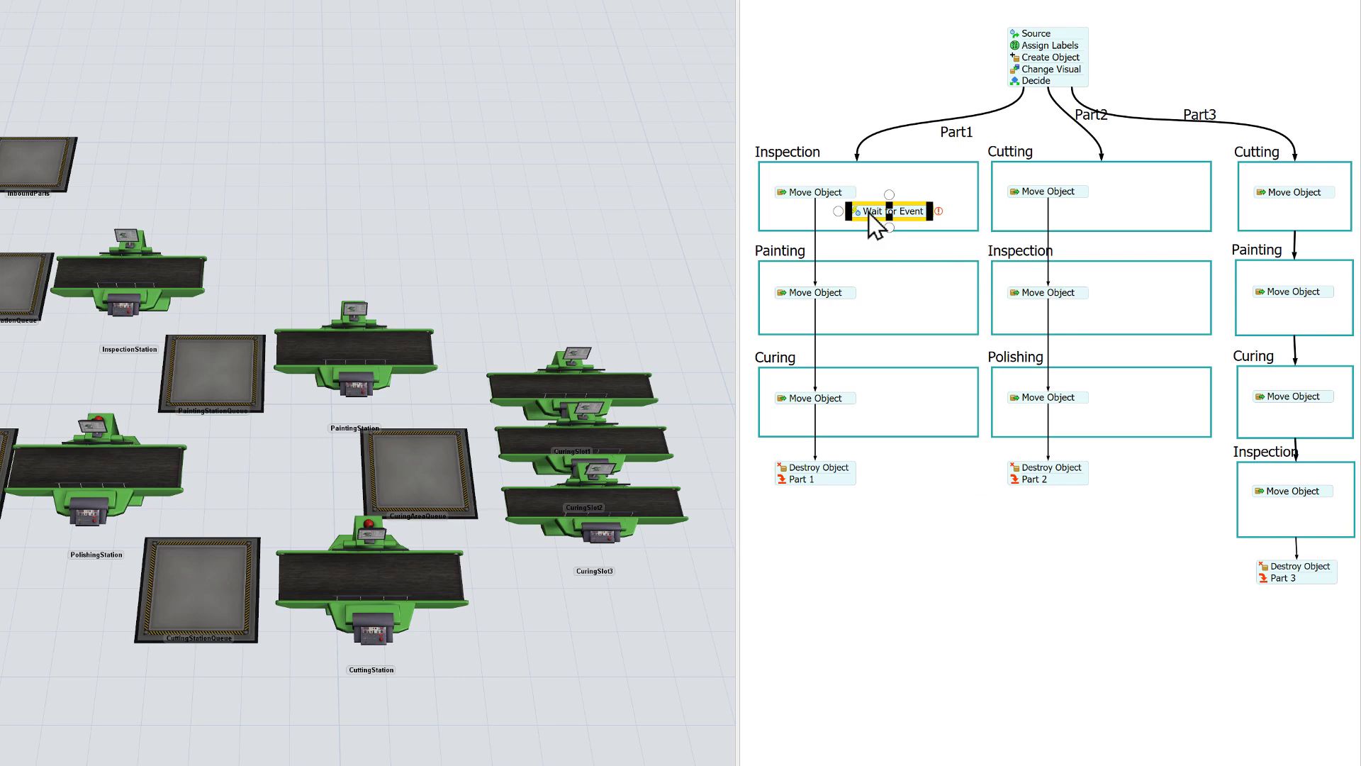
drag(870, 214, 802, 205)
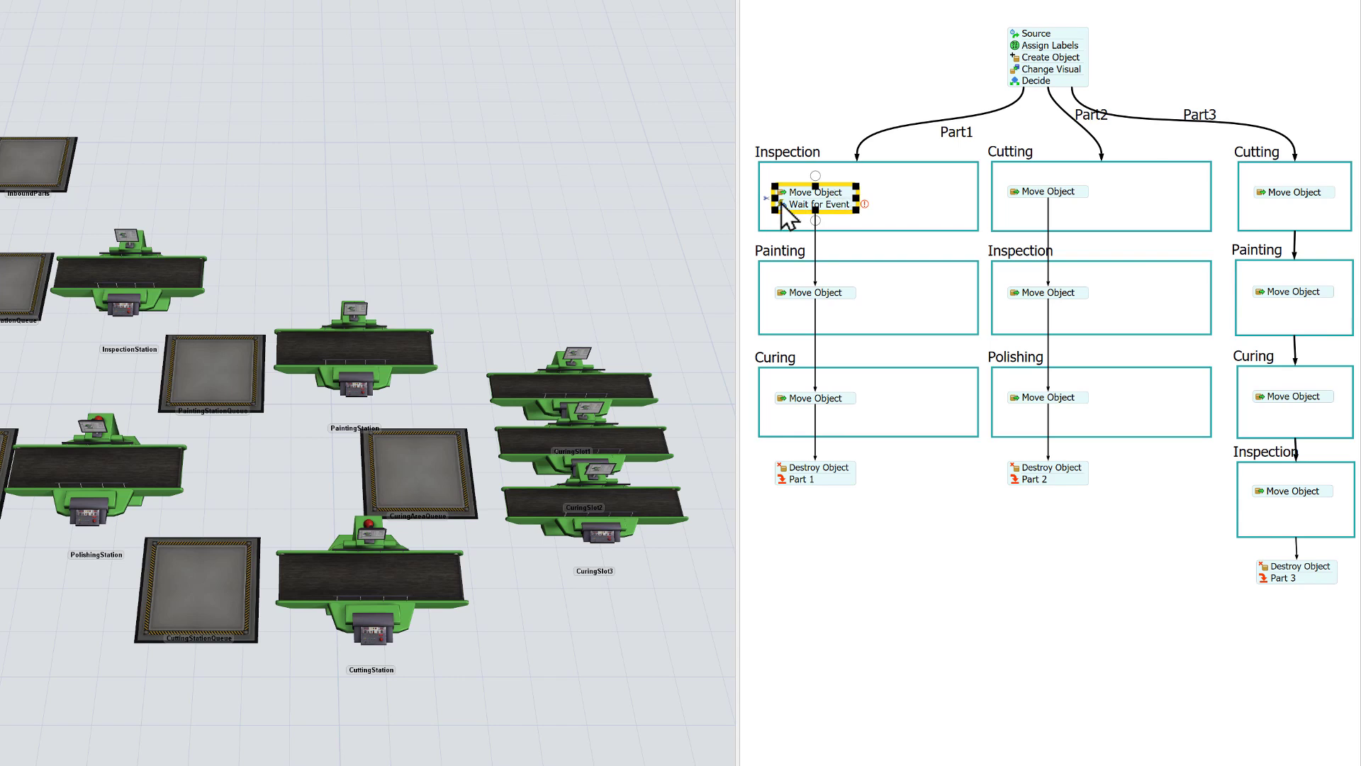
Check the object and destination settings of Move Object in Part 1's Inspection block
click(787, 202)
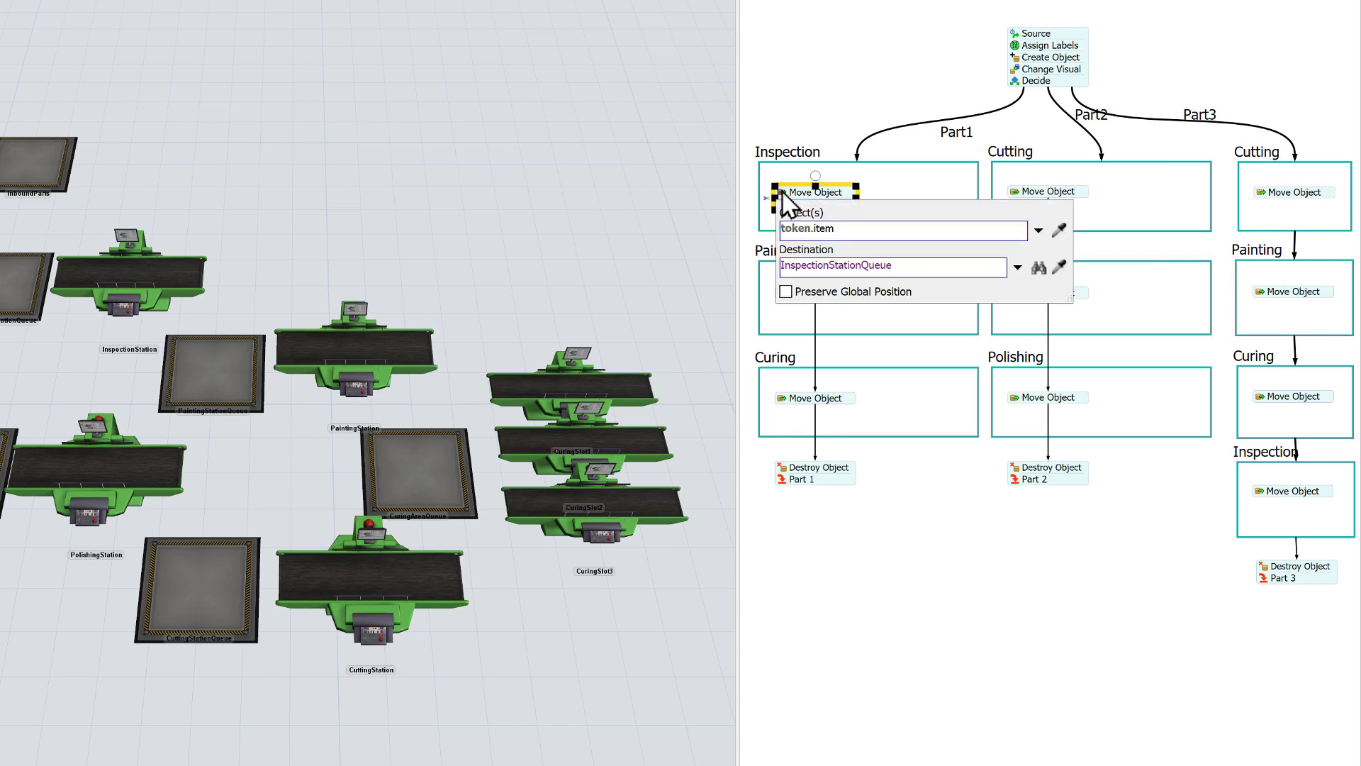
drag(839, 231, 771, 224)
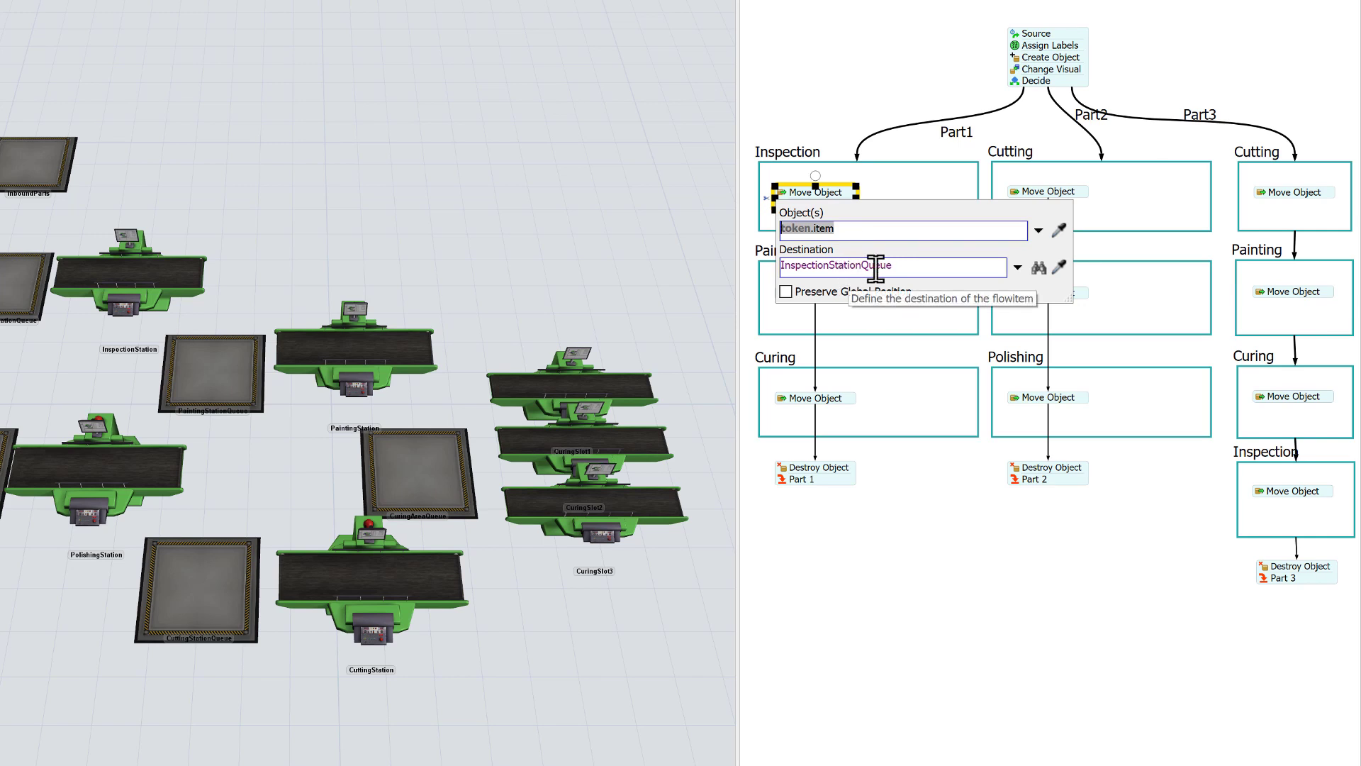
click(894, 193)
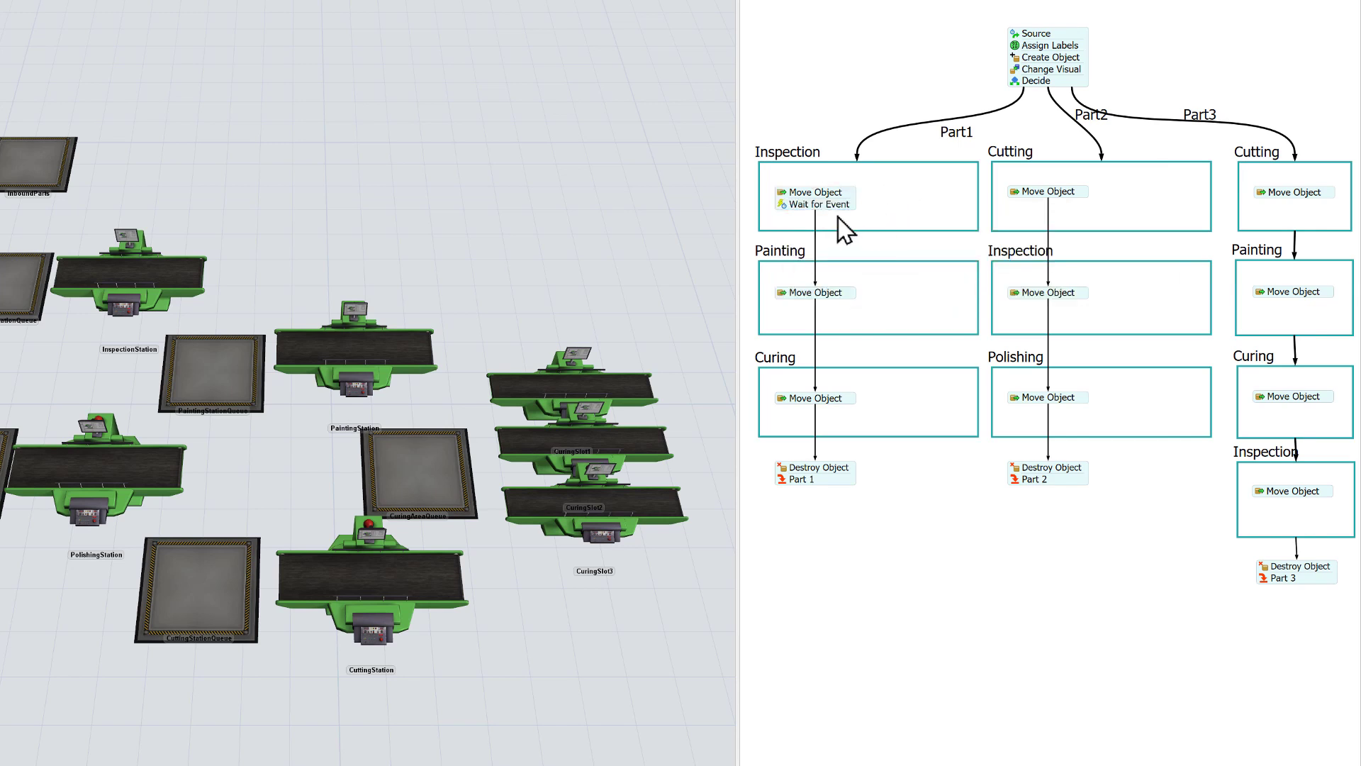
Link the Wait for Event in Part 1's Inspection block to InspectionStation's Send To Port event and review its settings
click(791, 205)
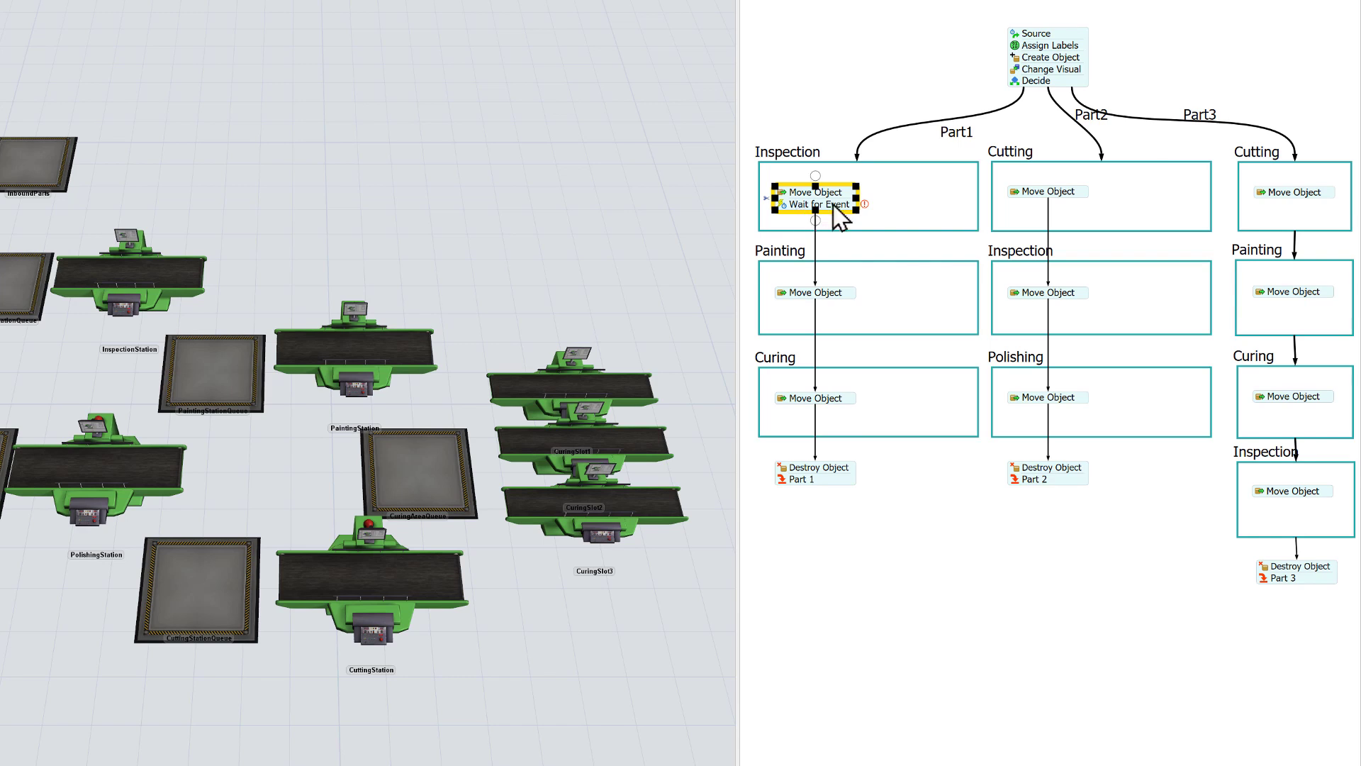
click(766, 198)
mouse_move(140, 277)
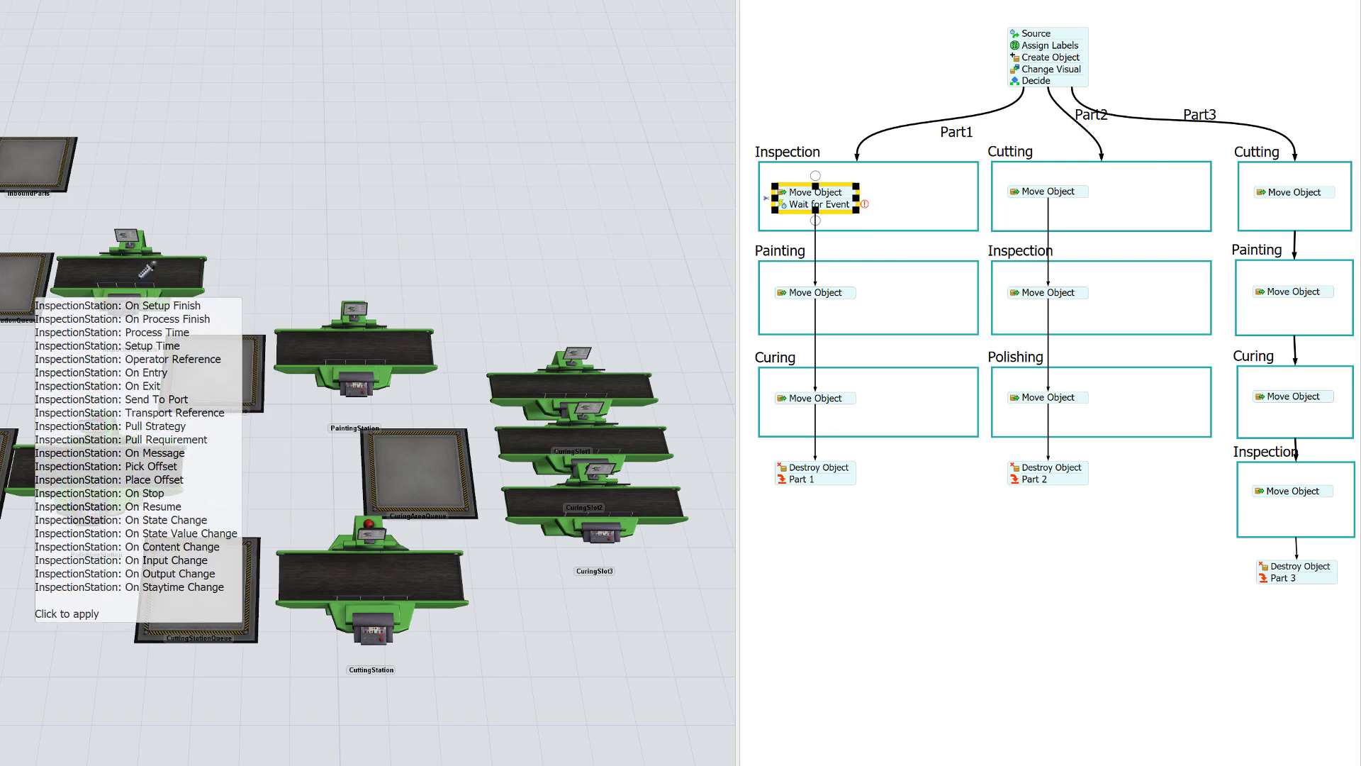
click(140, 277)
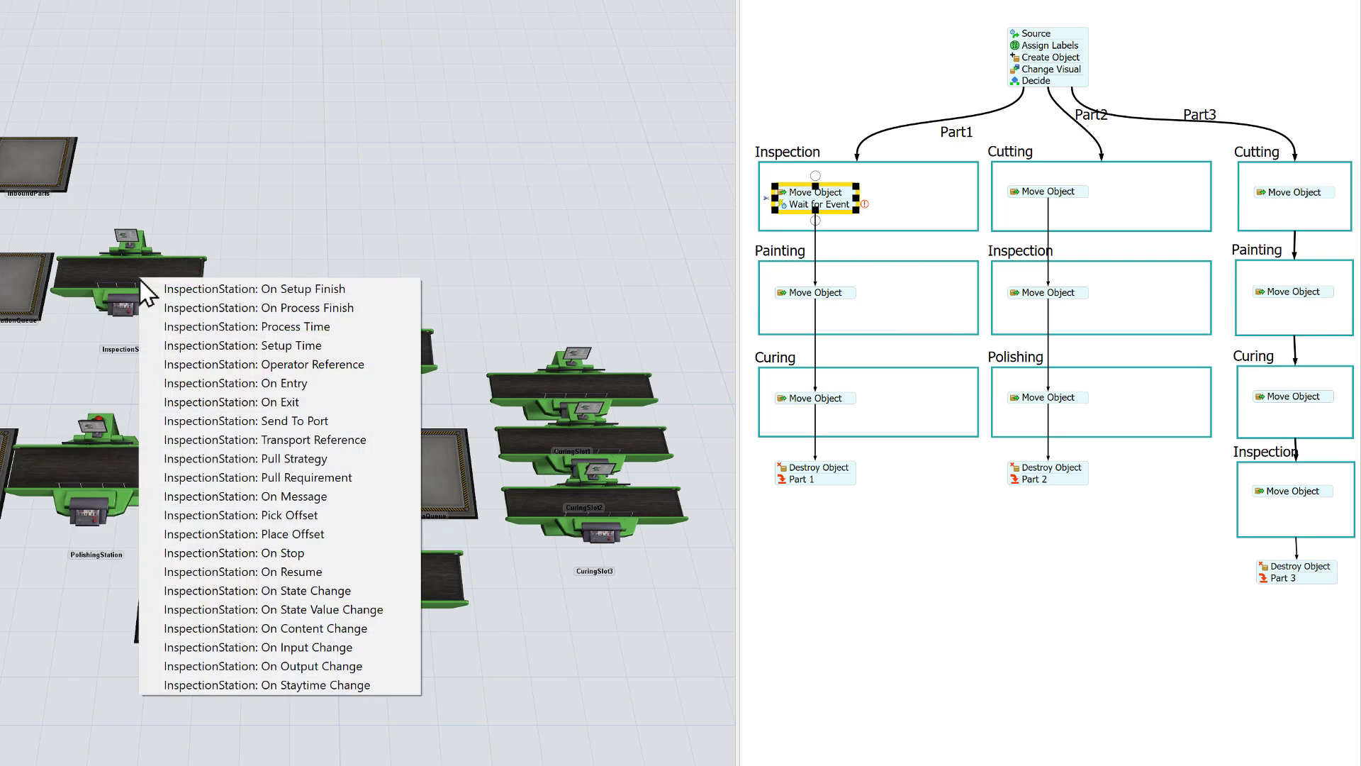
click(196, 423)
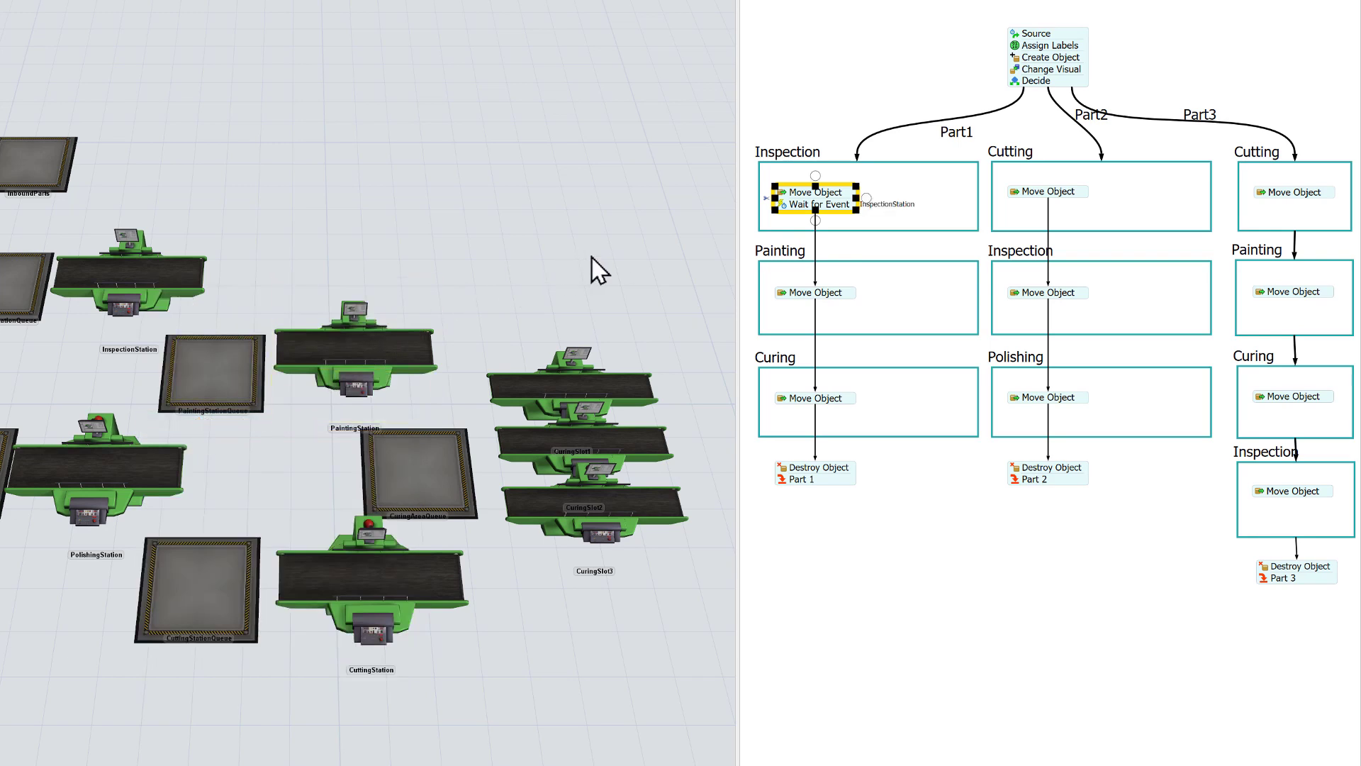
double_click(787, 210)
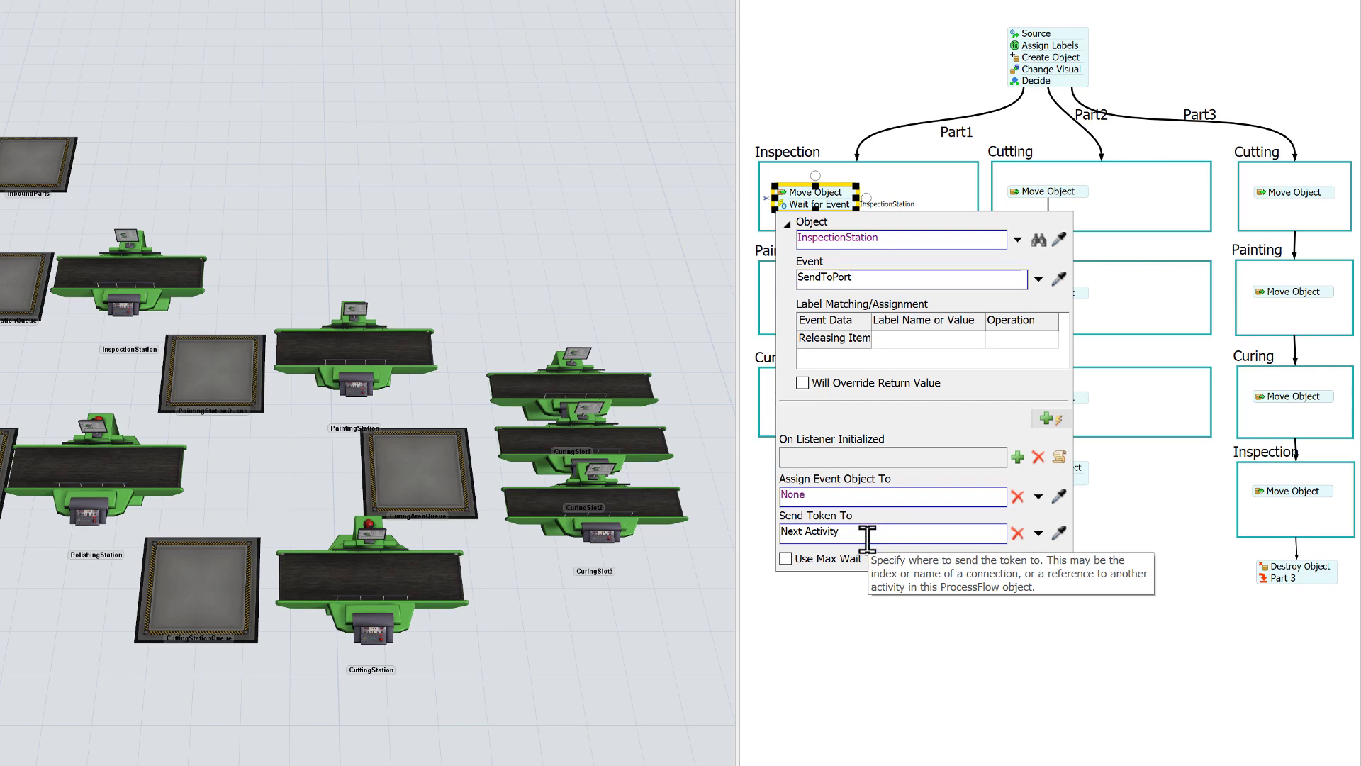
click(849, 604)
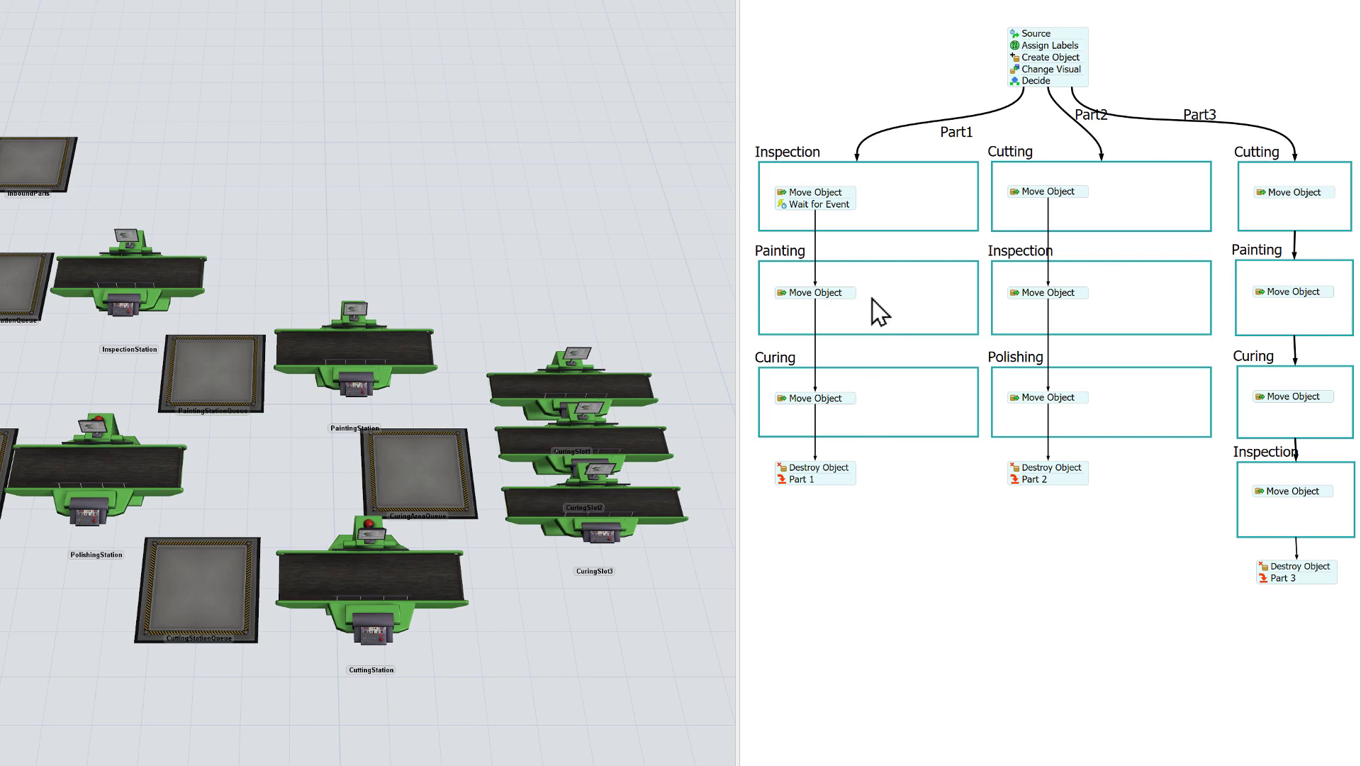
Add a Wait for Event activity and attach it below Move Object in Part 1's Painting block
double_click(873, 321)
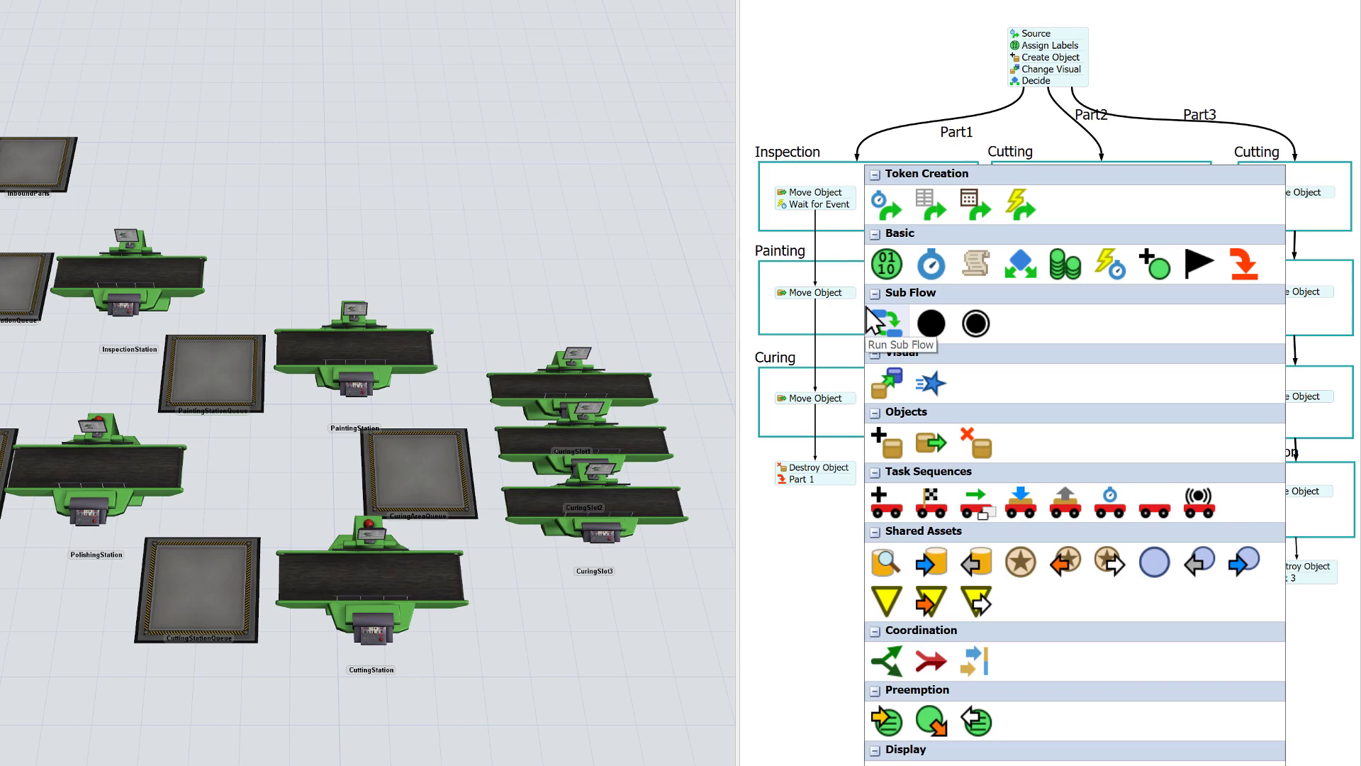
click(1108, 264)
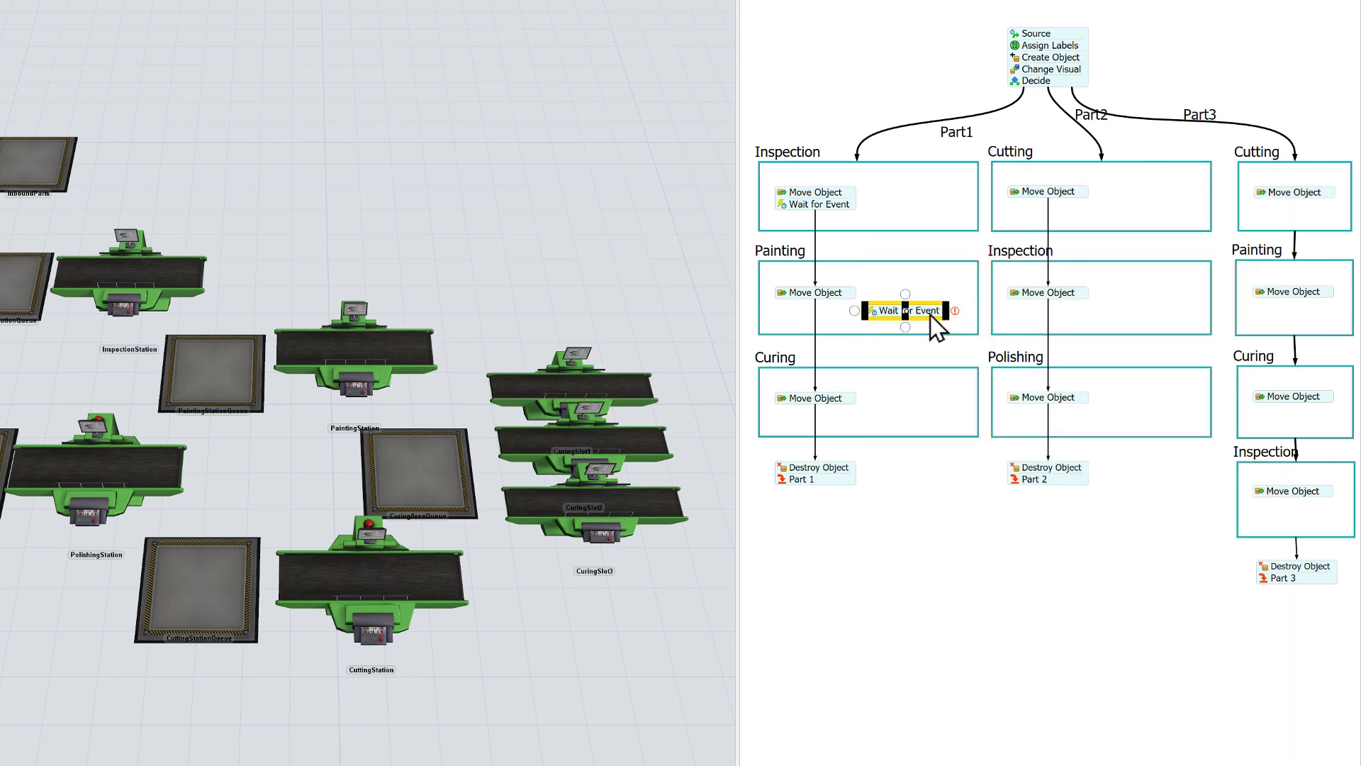
mouse_move(925, 327)
mouse_down()
mouse_move(837, 334)
mouse_move(853, 322)
mouse_up()
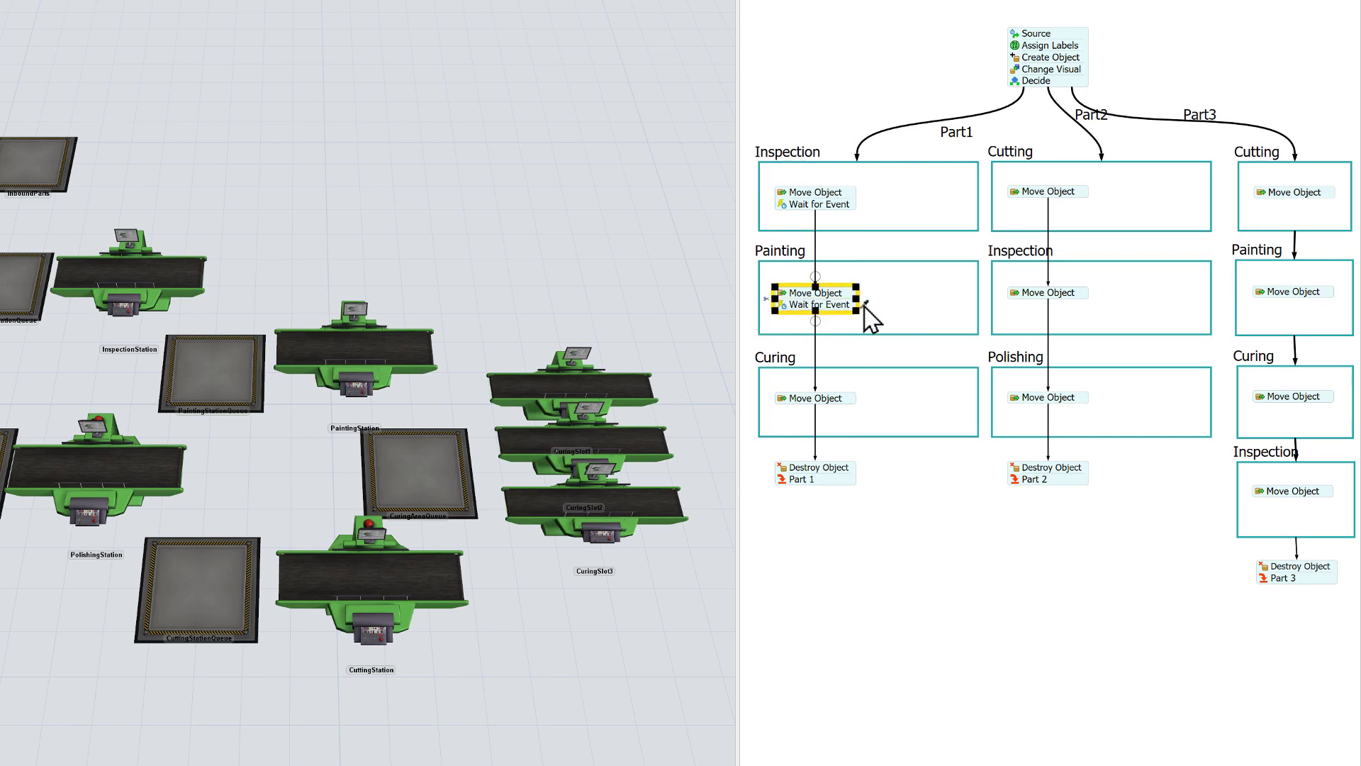
Link the Wait for Event in Part 1's Painting block to PaintingStation's Send To Port event
click(865, 304)
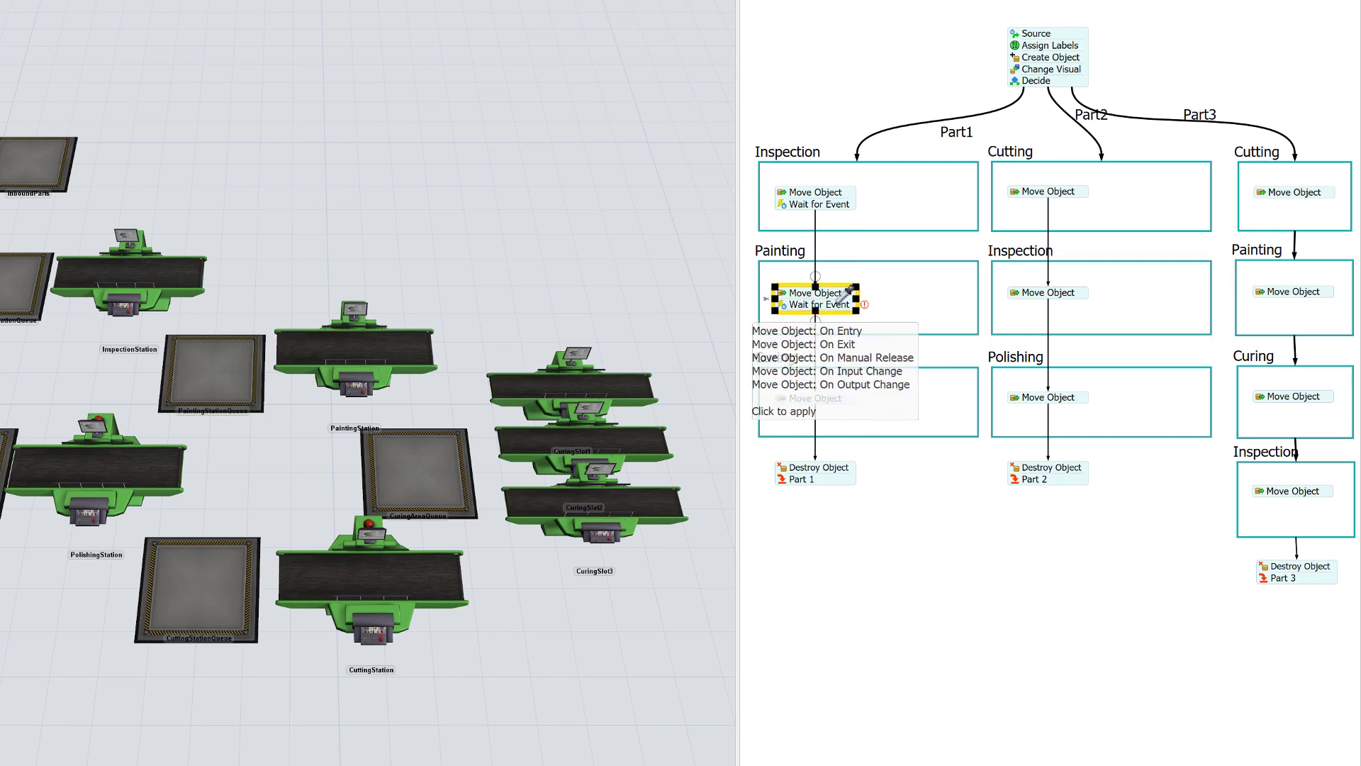
click(374, 339)
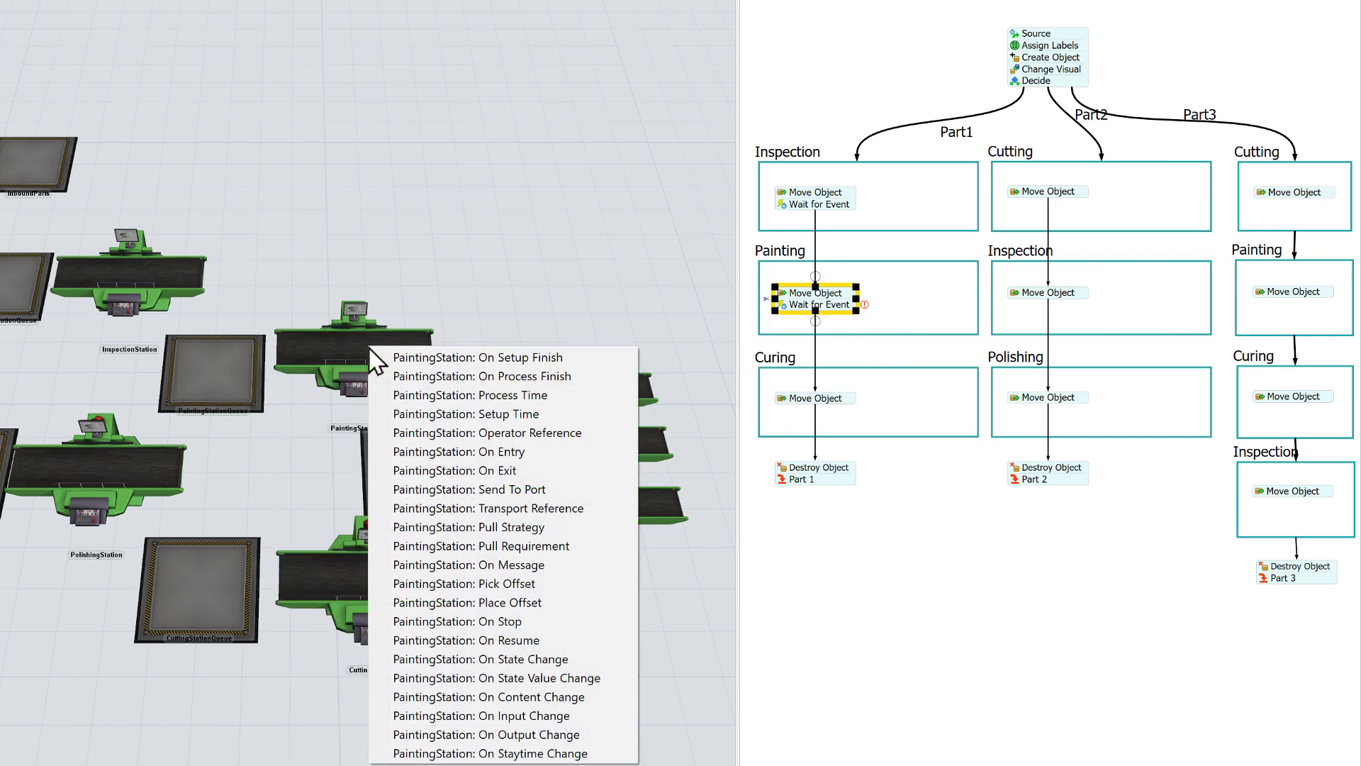
click(441, 489)
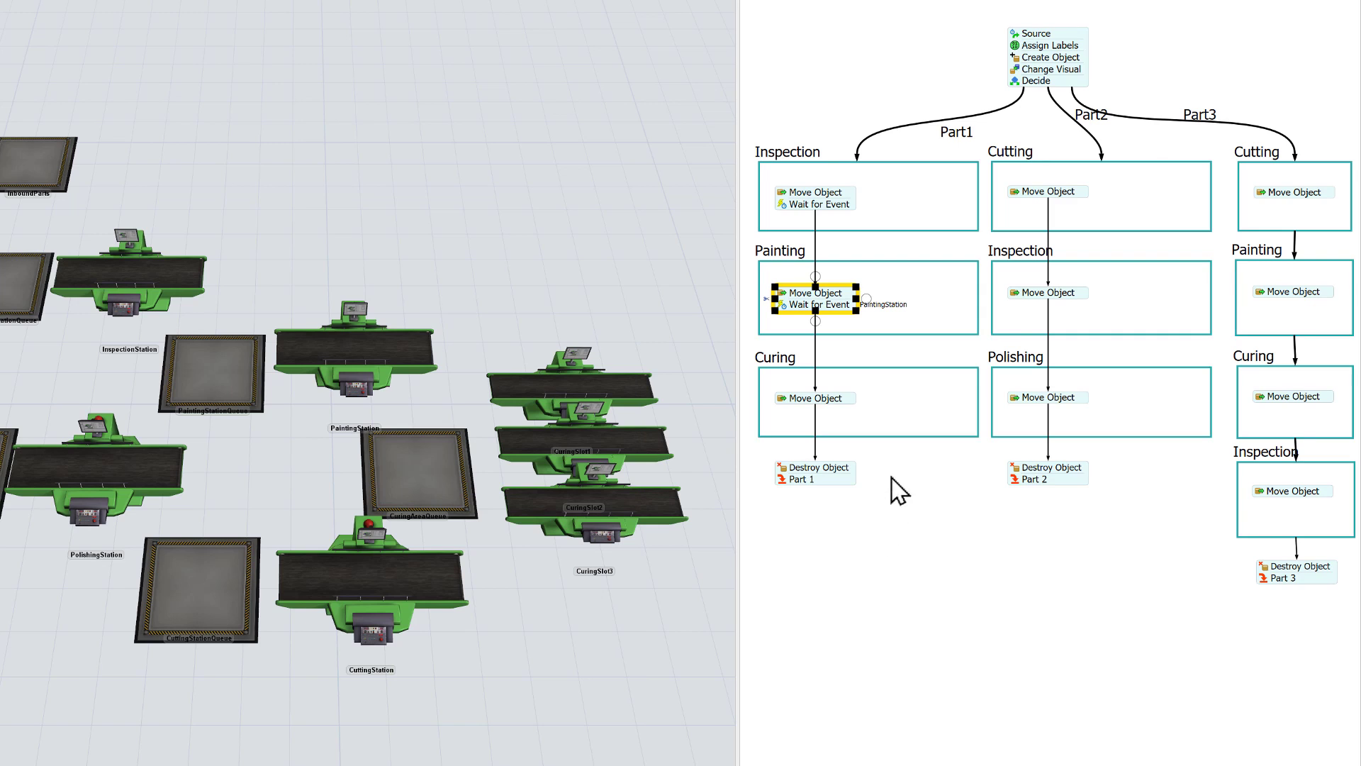
Add a Wait for Event activity and attach it below Move Object in Part 1's Curing block
double_click(886, 418)
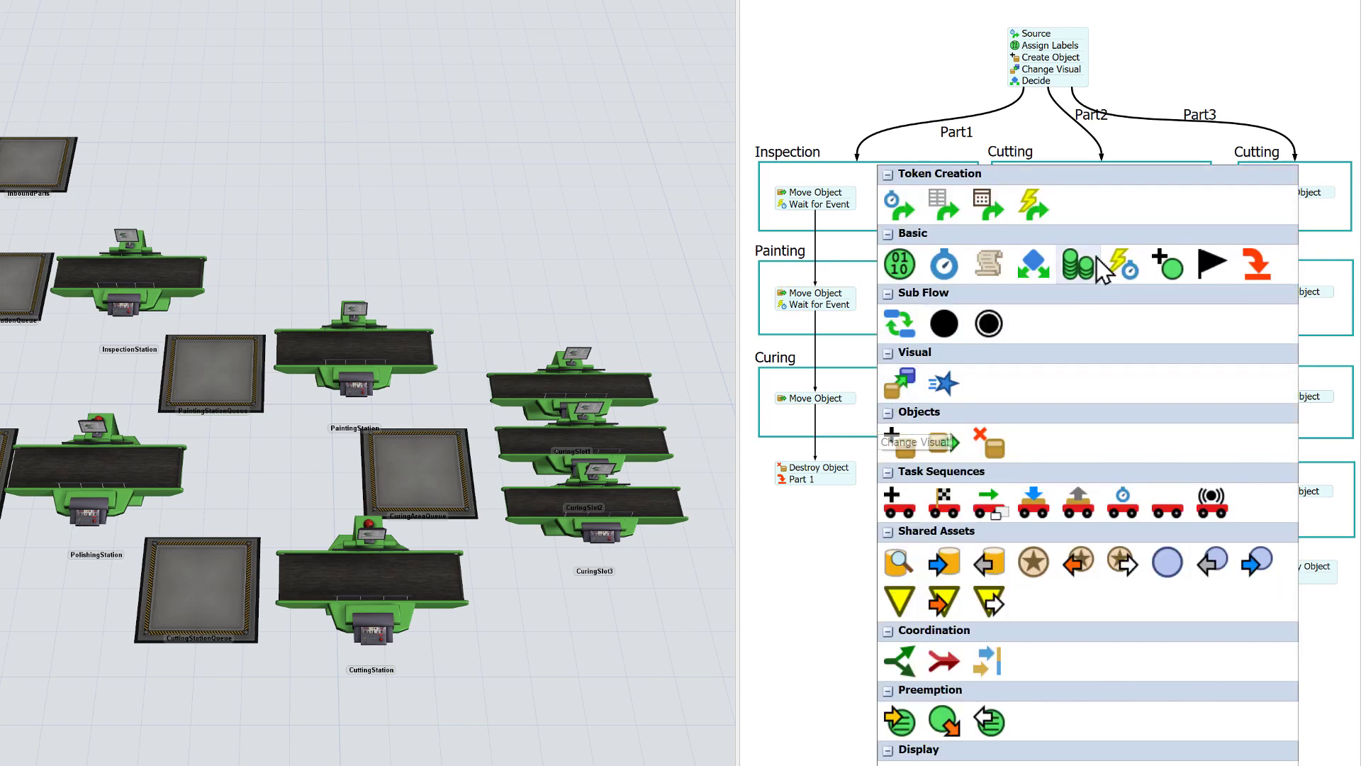
click(1125, 265)
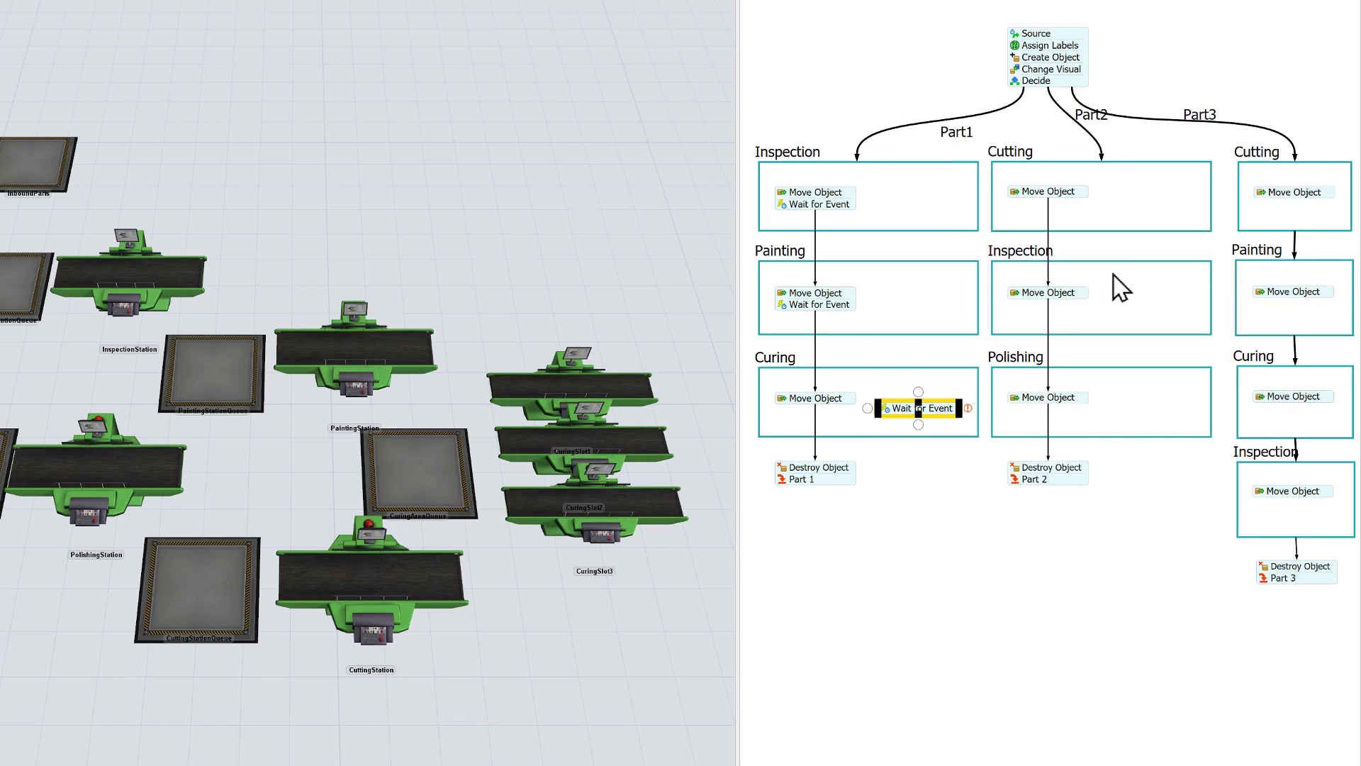
drag(903, 419, 812, 429)
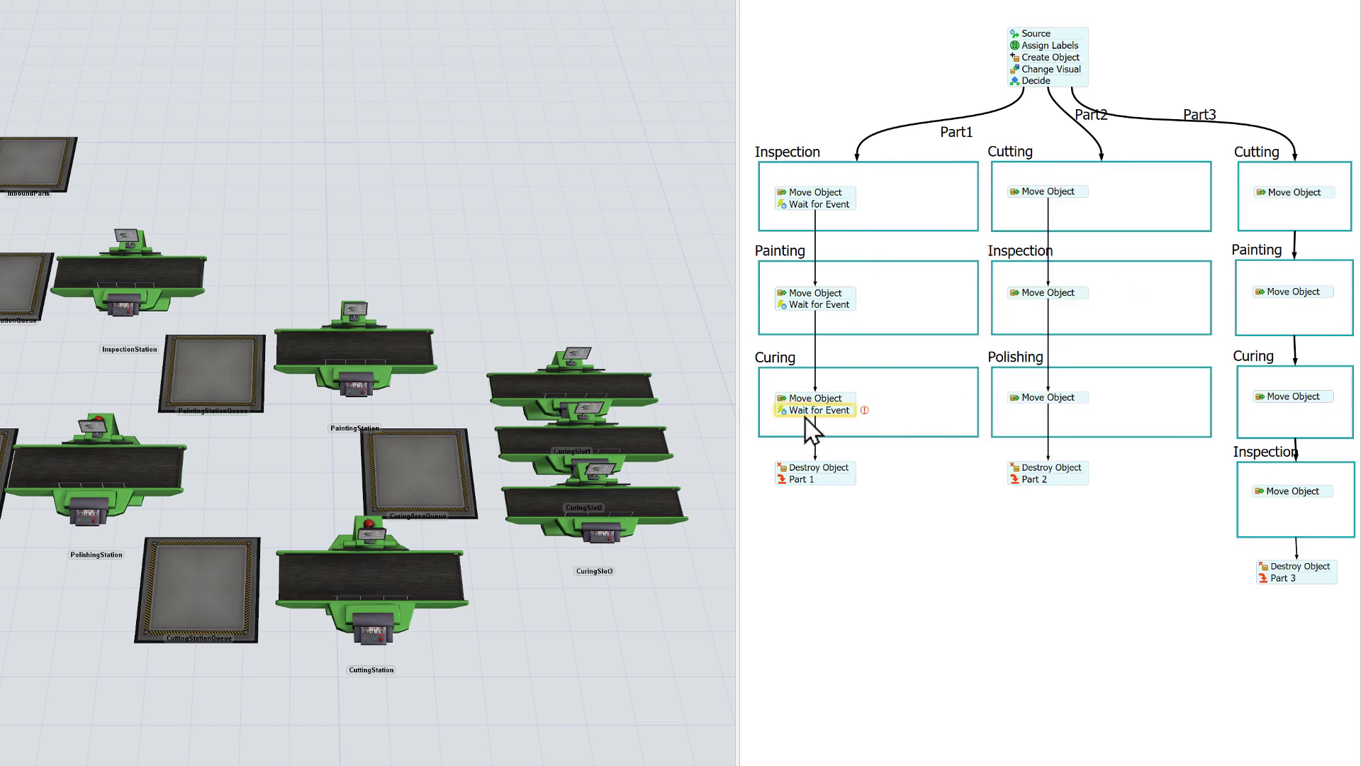
click(847, 581)
Add CuringSlot1, CuringSlot2 and CuringSlot3 to a new object group named CuringGroup
drag(556, 310, 675, 598)
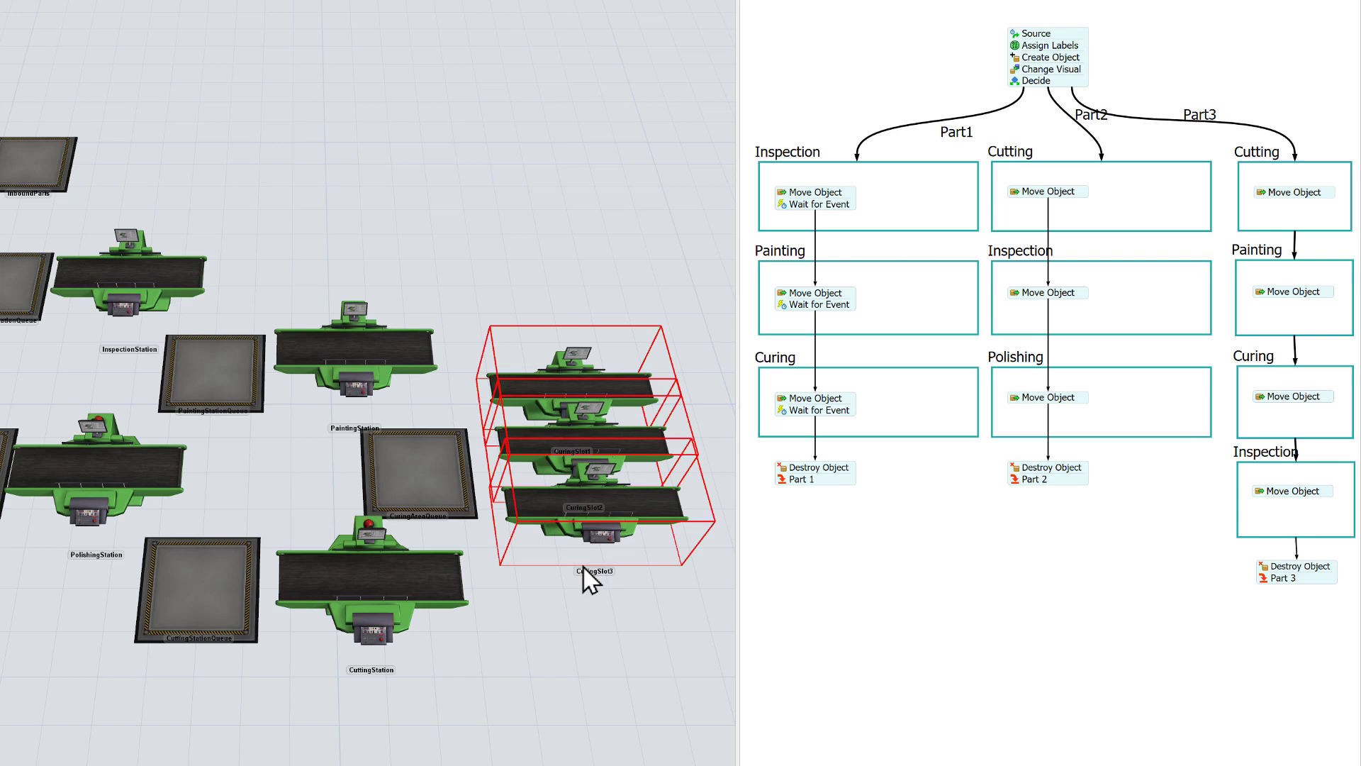
right_click(533, 383)
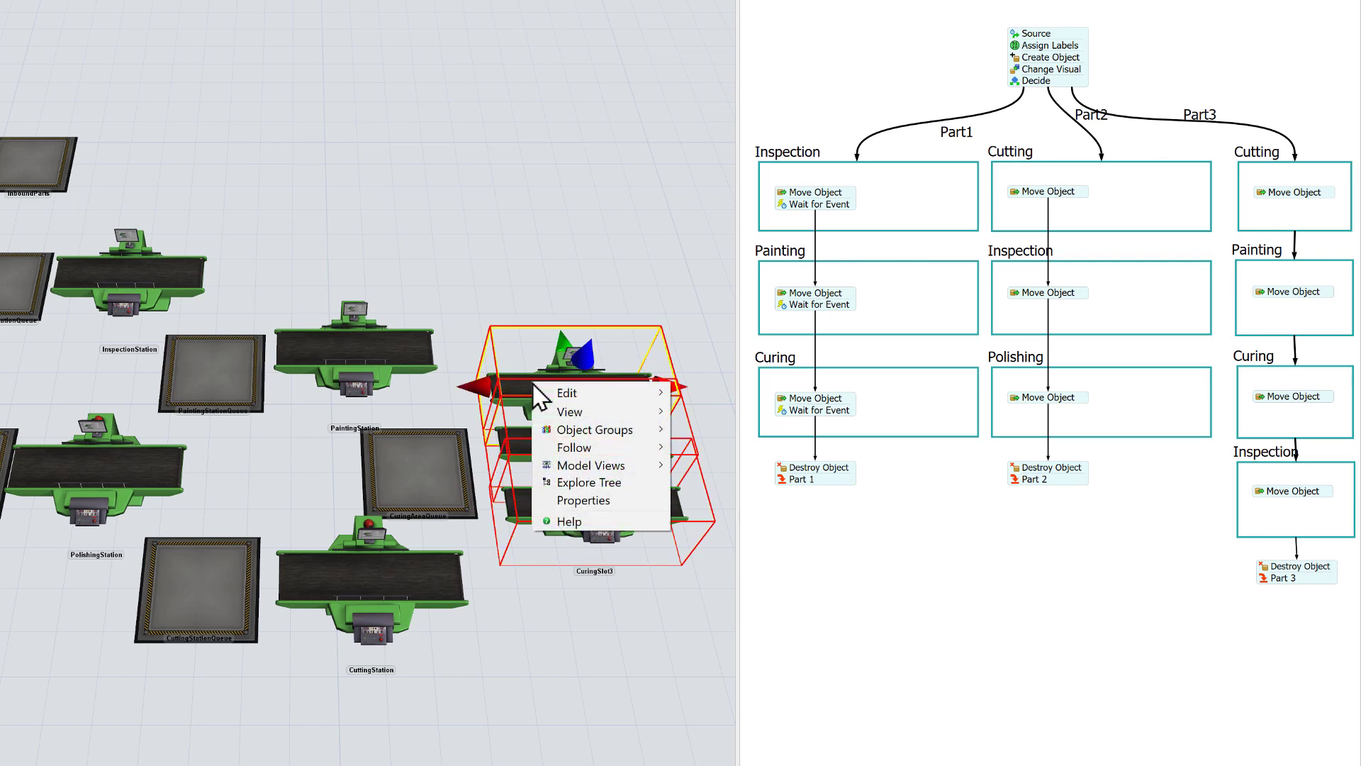
mouse_move(614, 434)
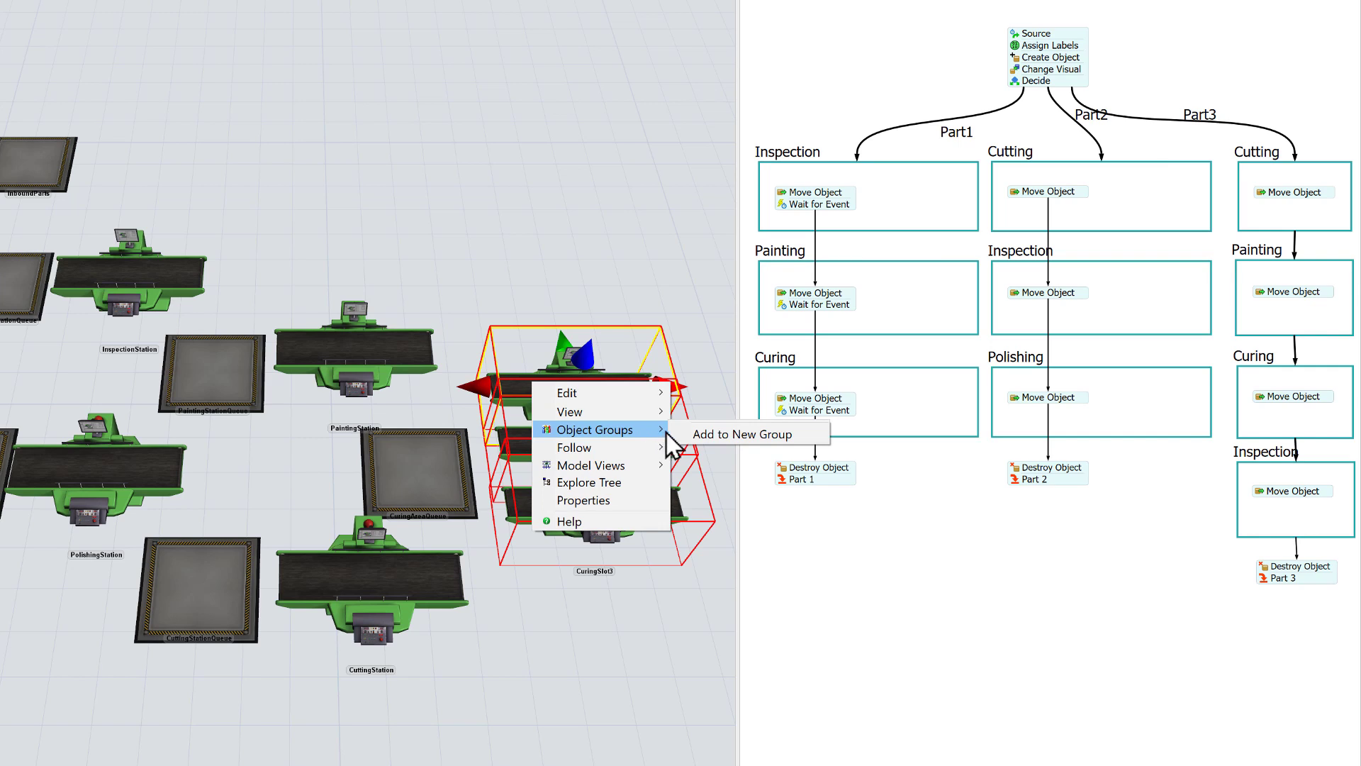
click(709, 443)
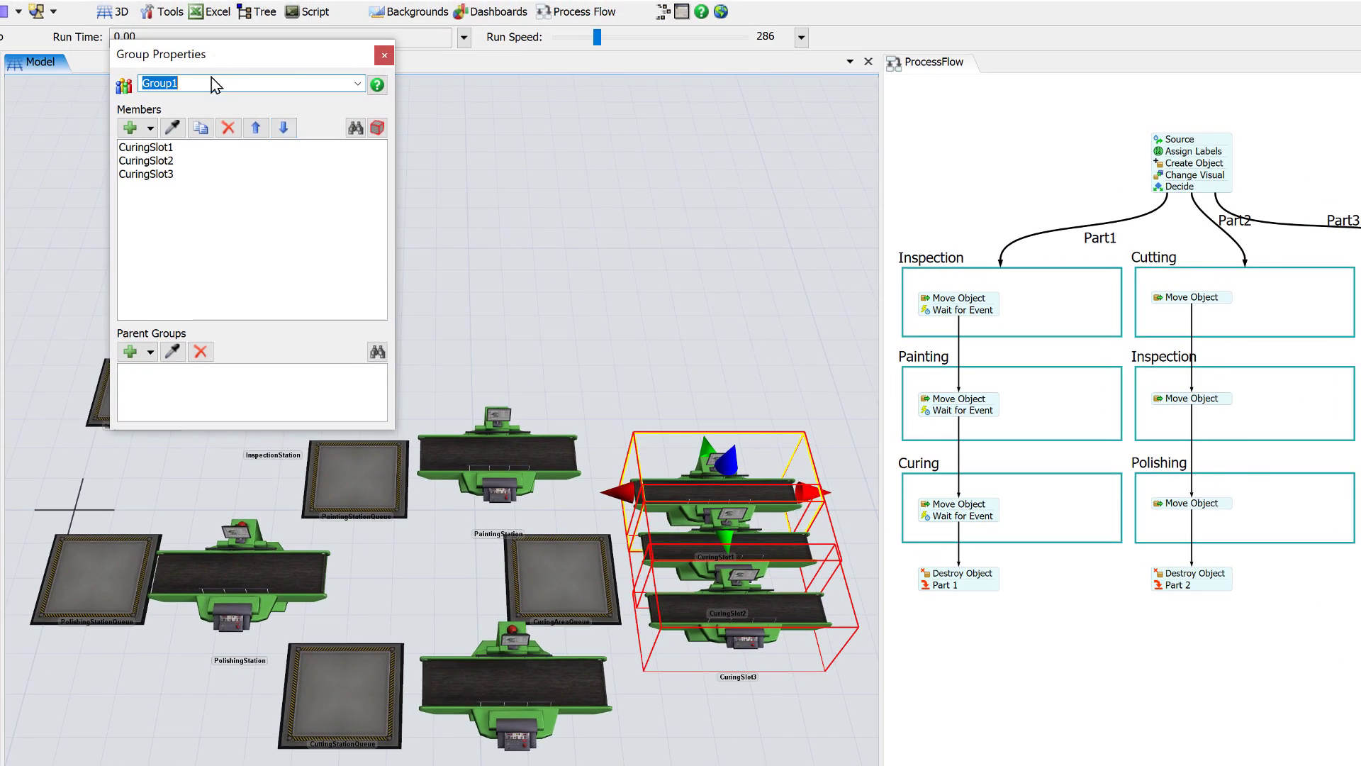
text(ur)
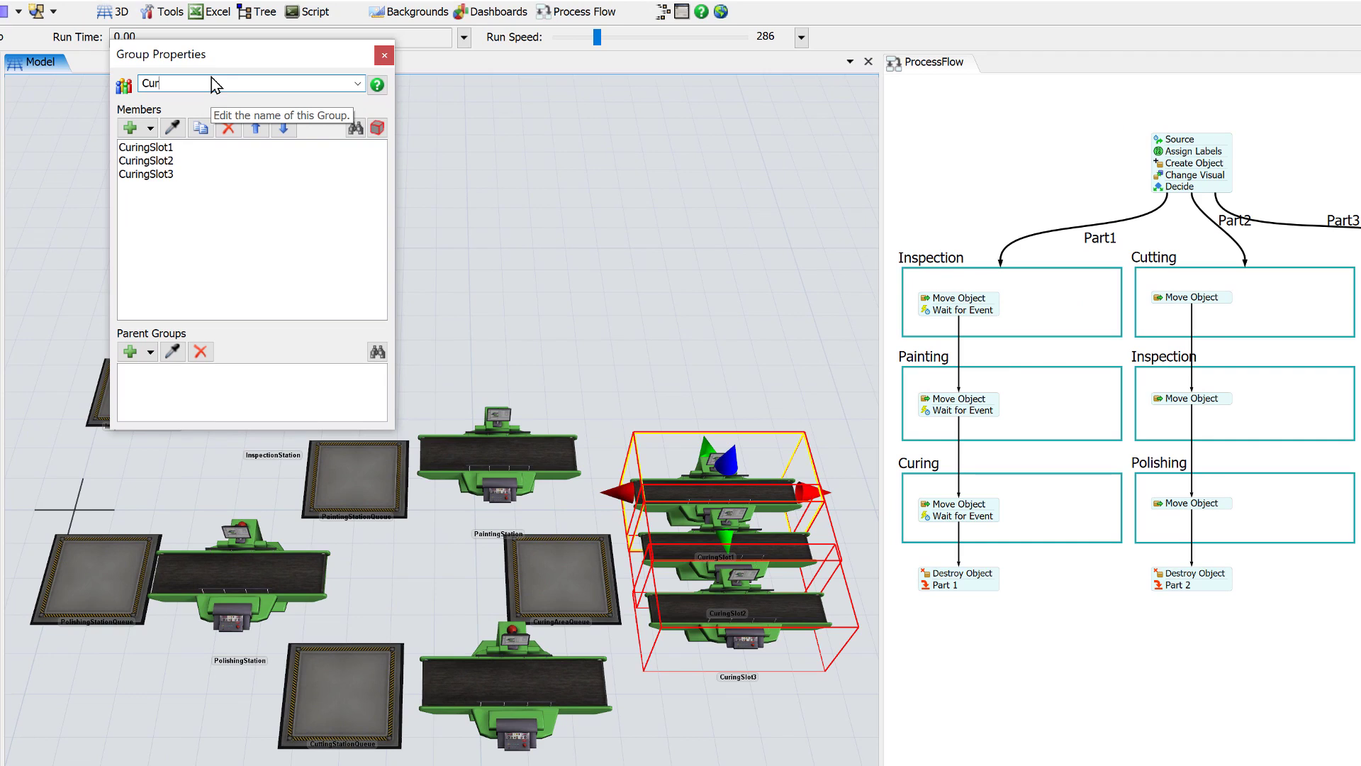
text(ingGroup)
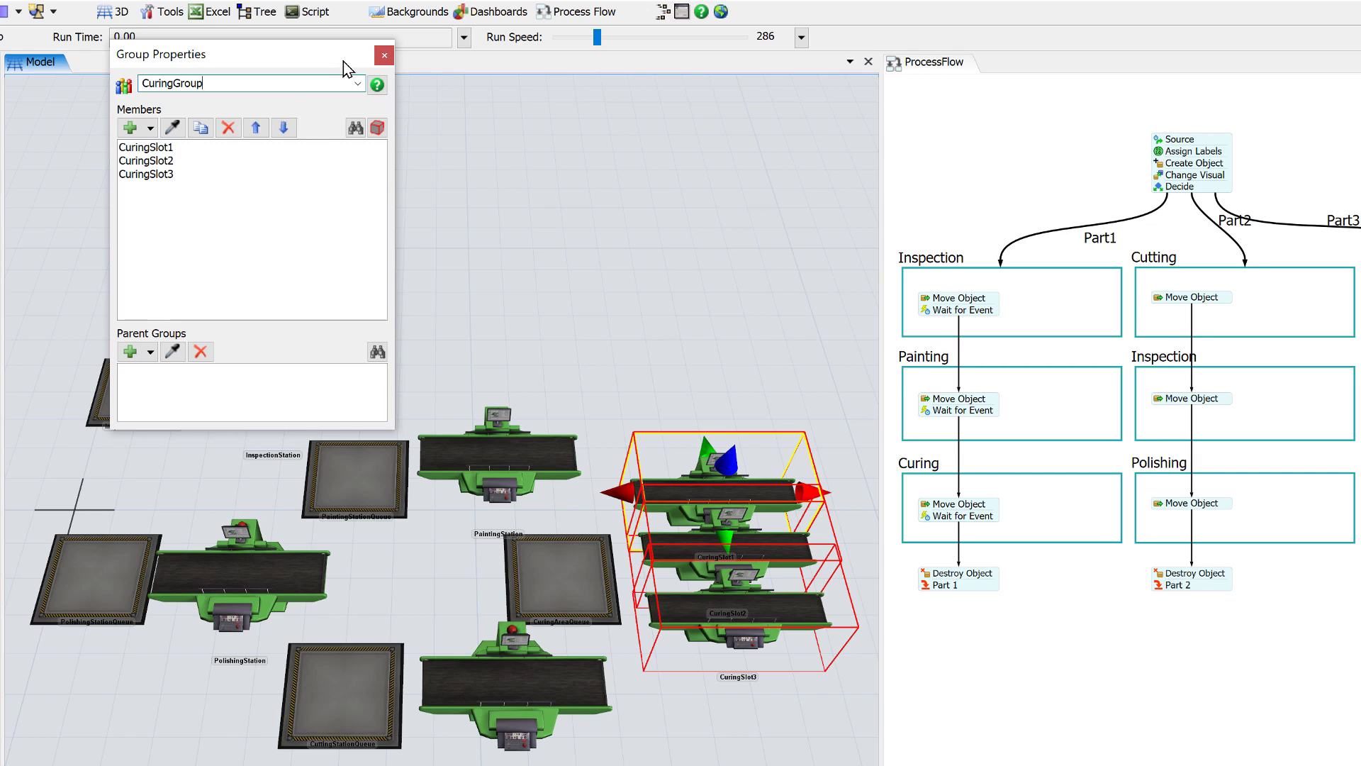
click(384, 55)
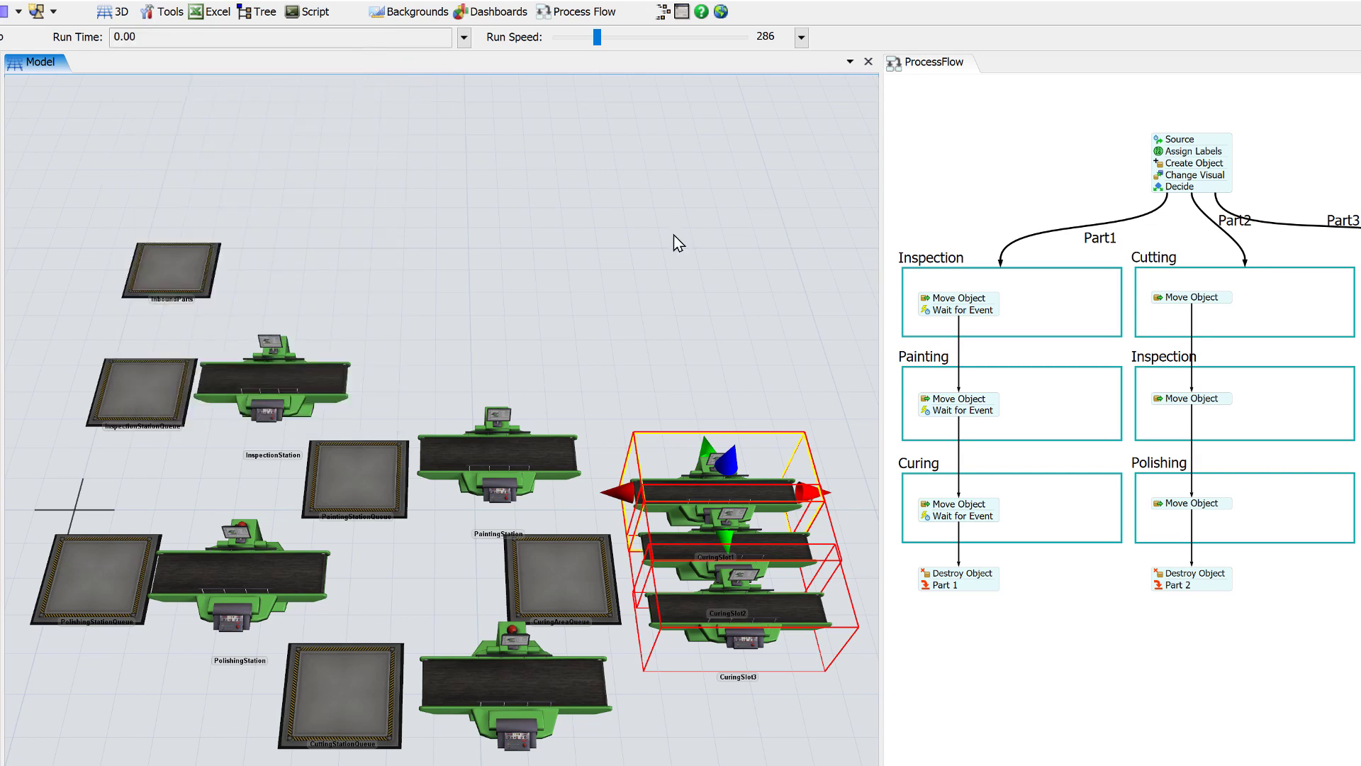
Check the Move Object destination and the Wait for Event settings in Part 1's Curing block
click(925, 511)
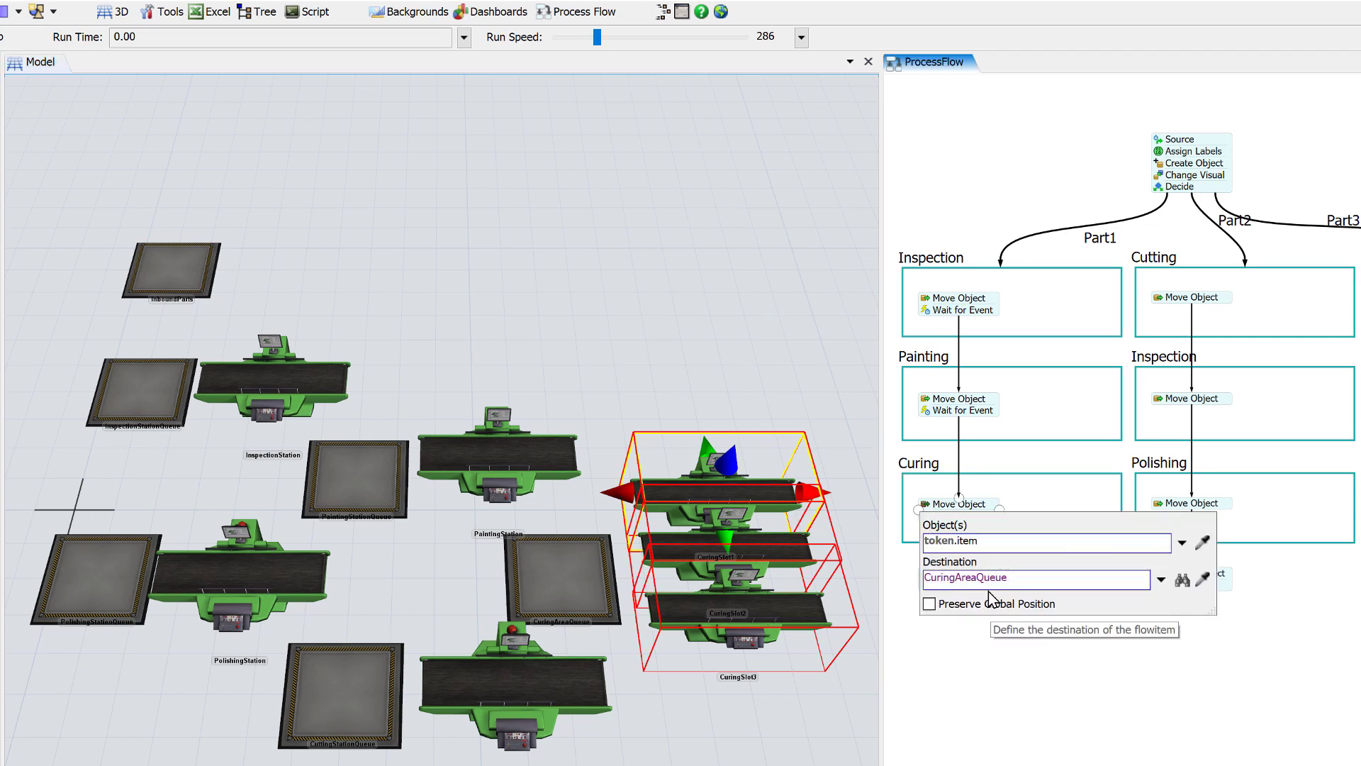
click(954, 653)
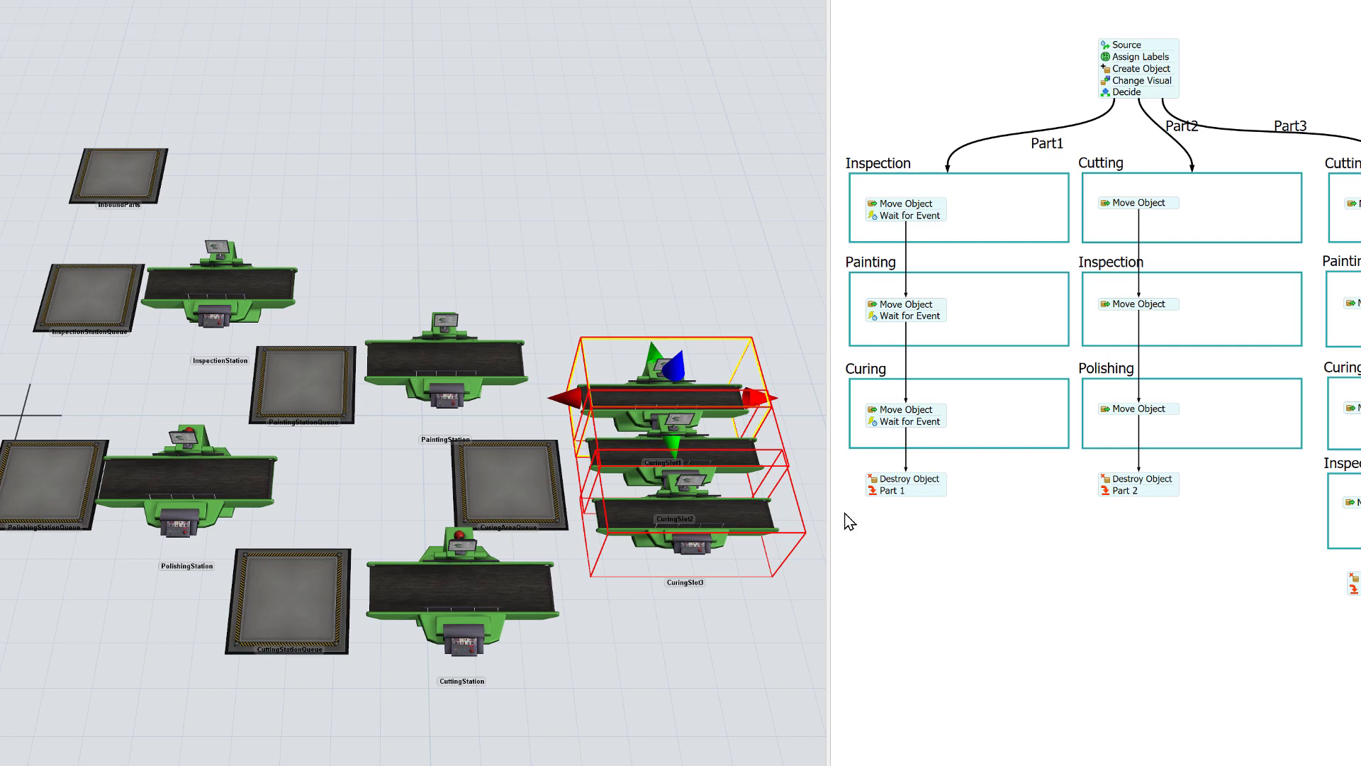
double_click(873, 422)
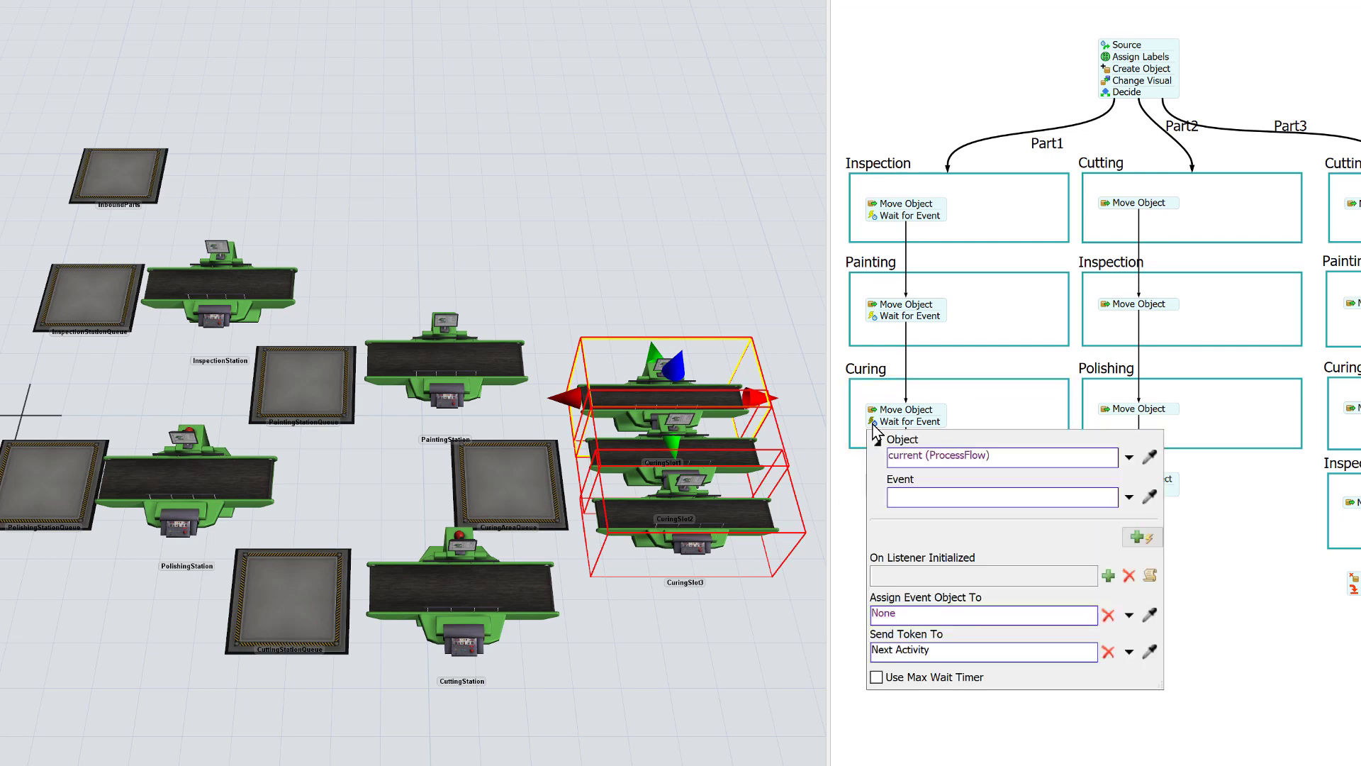
click(963, 403)
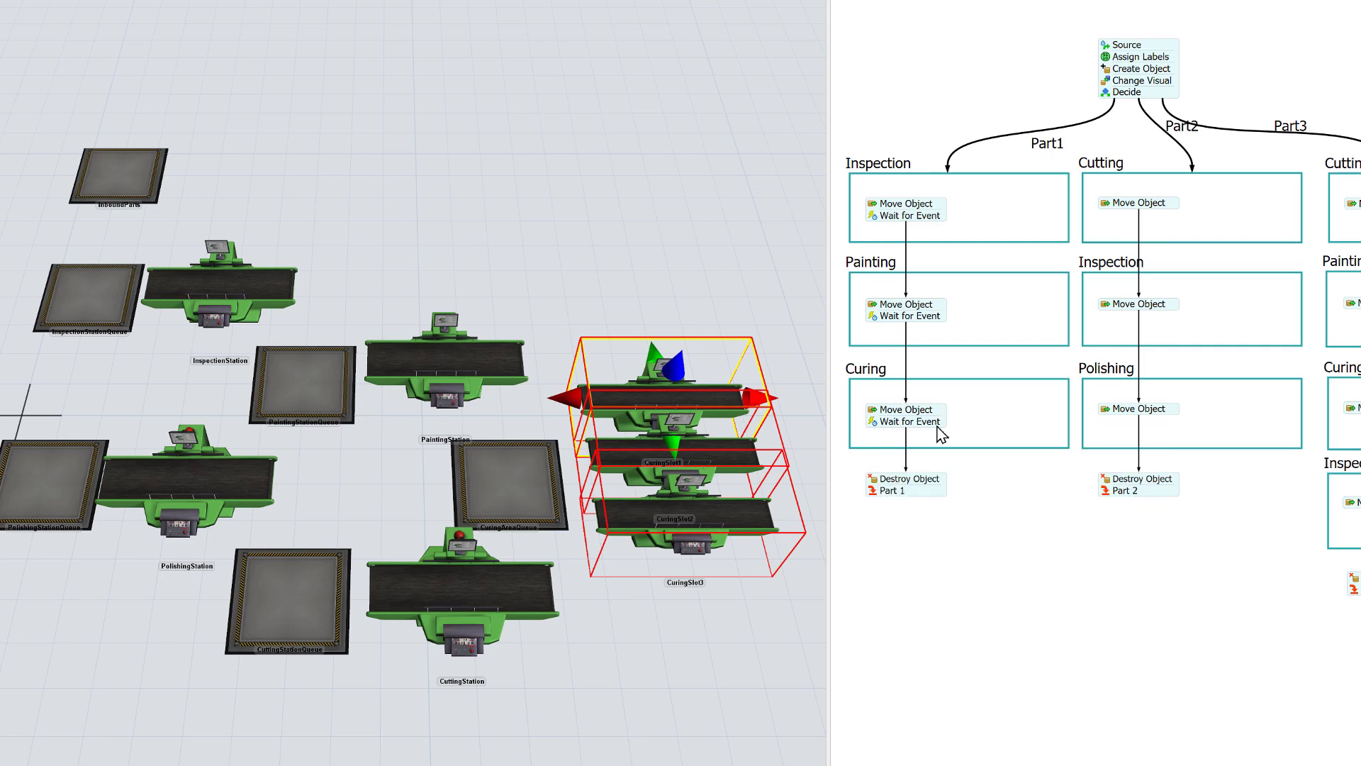
Link the Wait for Event in Part 1's Curing block to CuringGroup's Send To Port event and deselect the curing slots
click(948, 425)
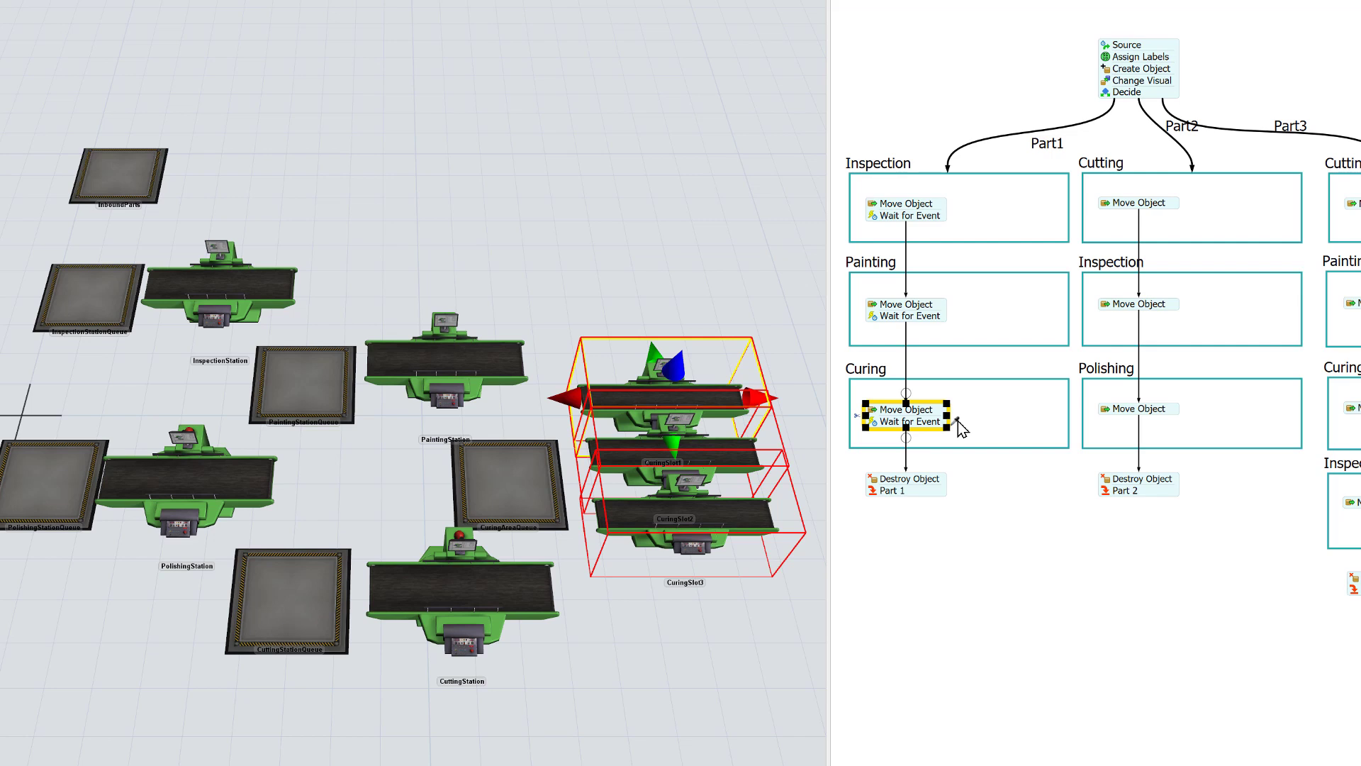
click(957, 420)
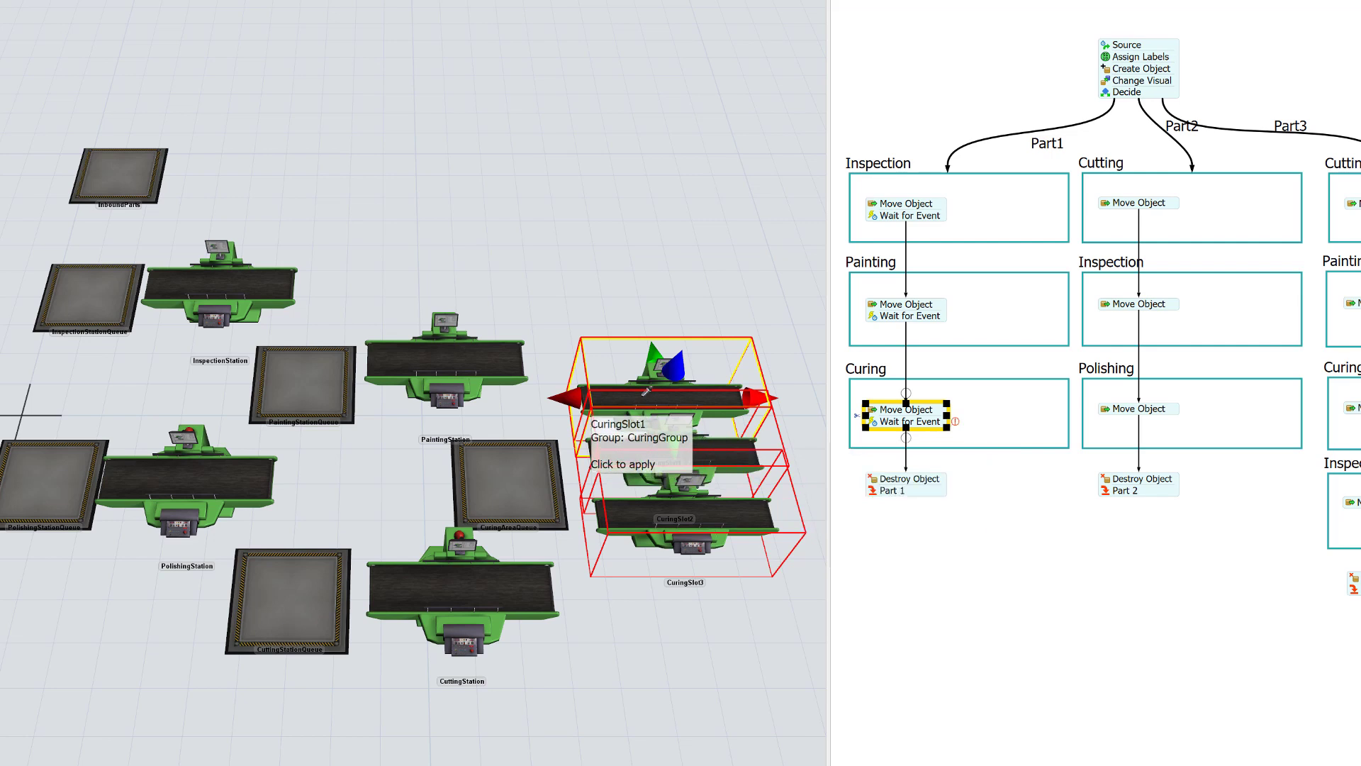
click(646, 391)
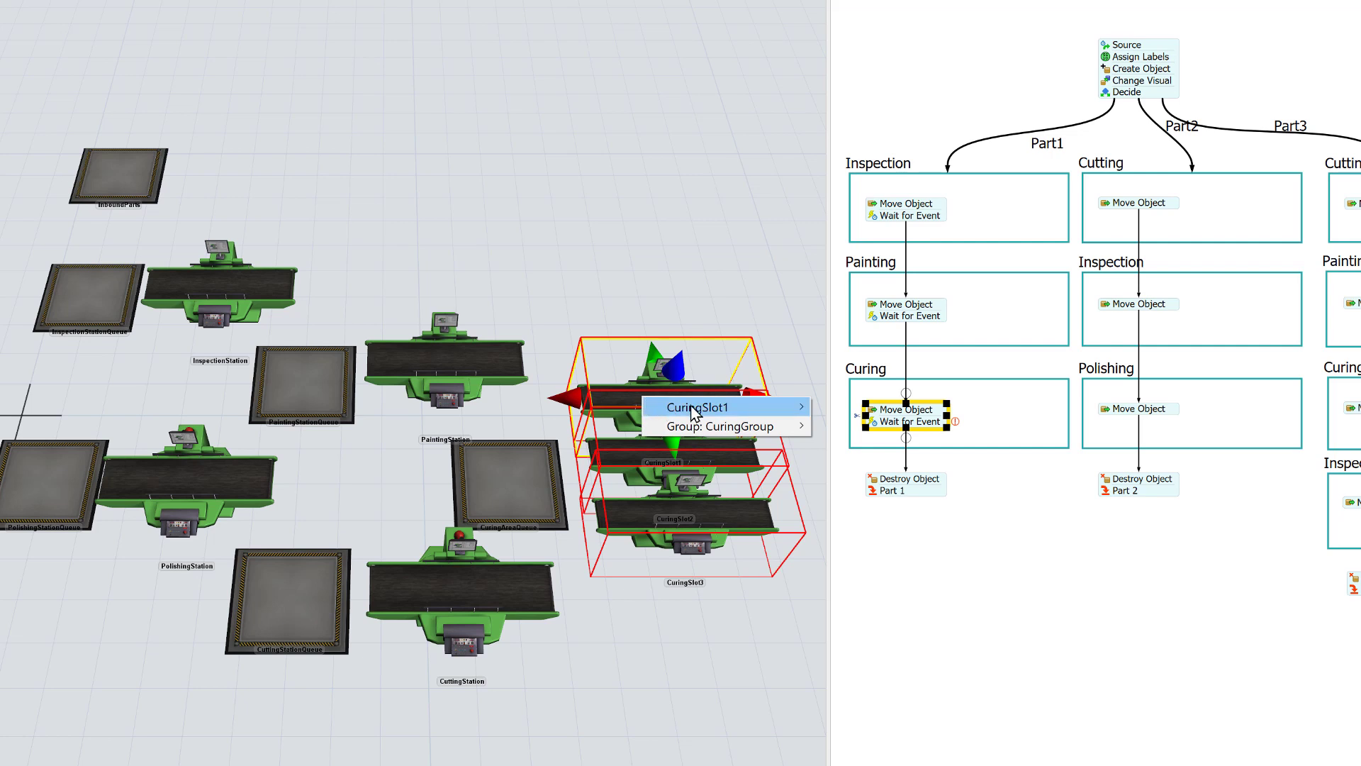
mouse_move(691, 408)
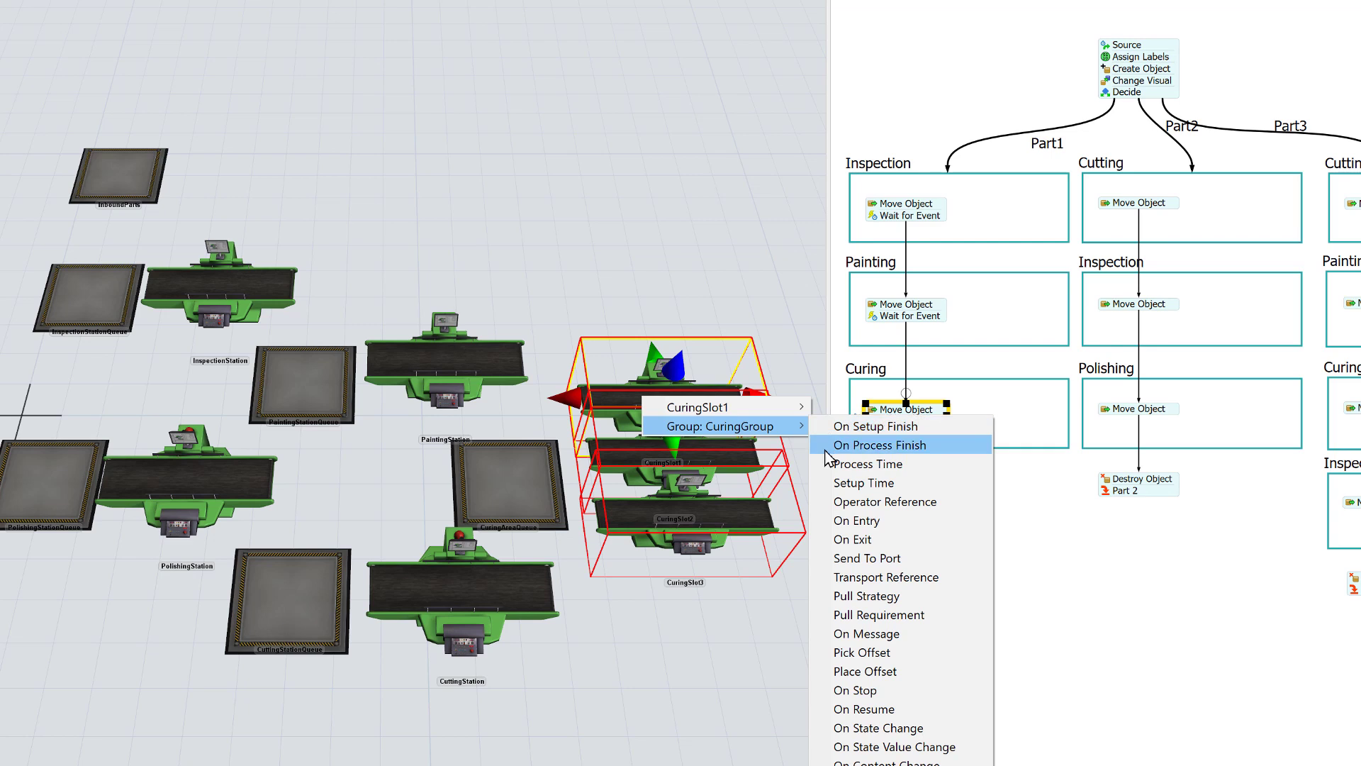
click(843, 560)
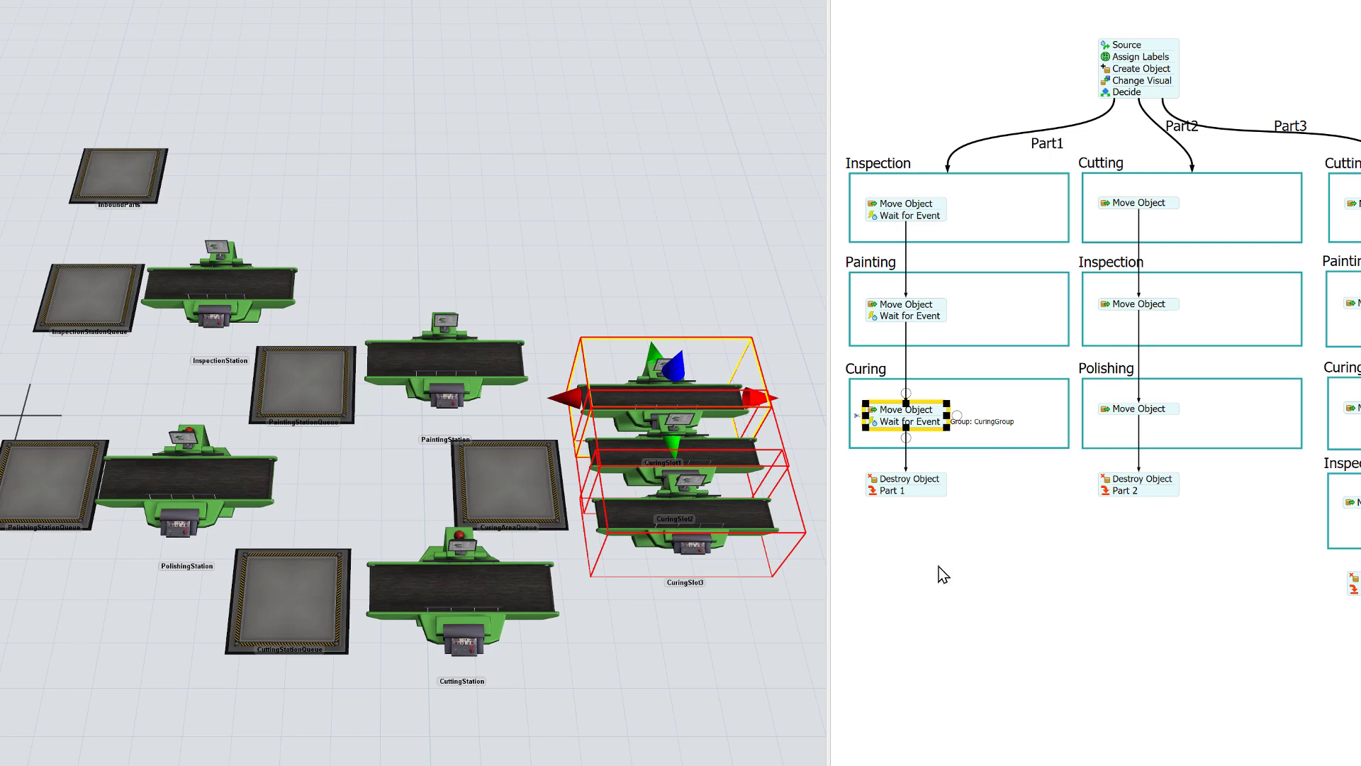
click(716, 647)
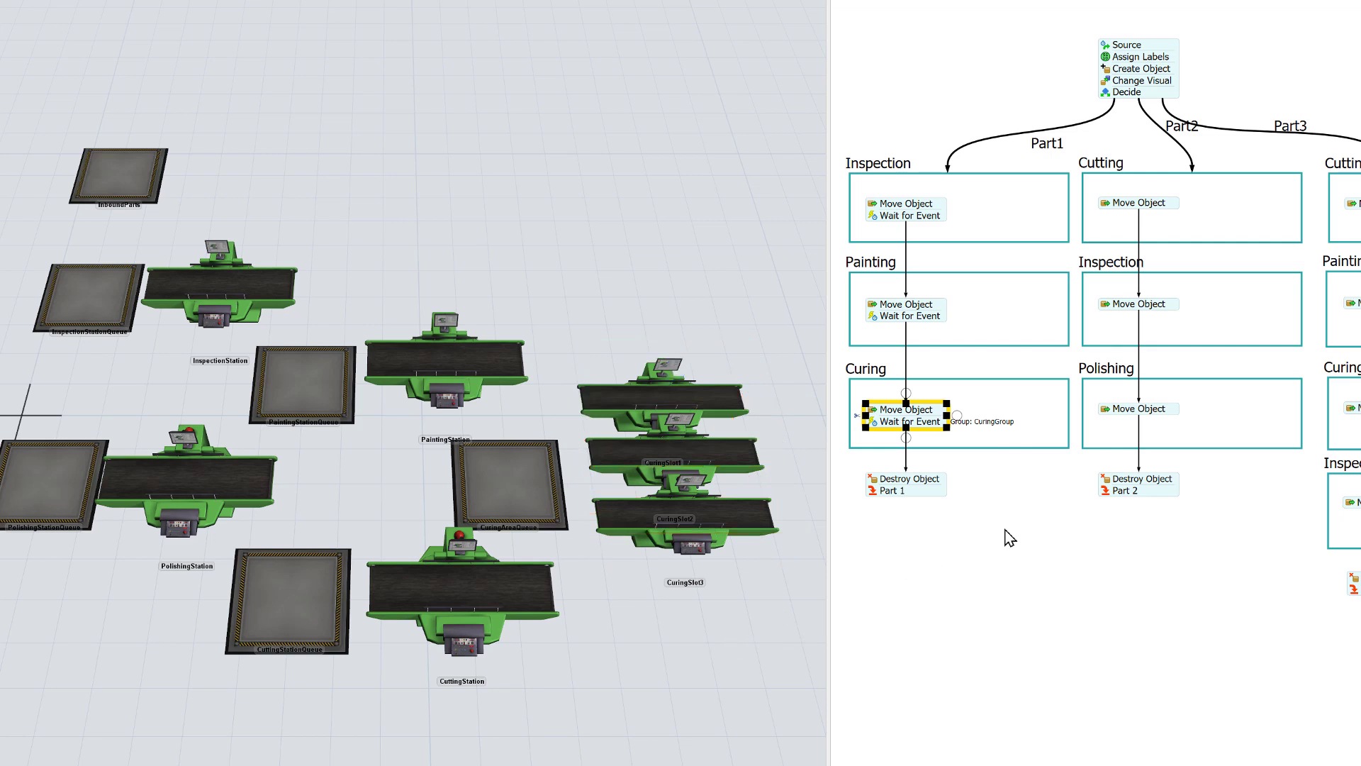
Attach a Wait for Event below Move Object in Part 2's Cutting block and link it to CuttingStation's Send To Port event
double_click(1119, 219)
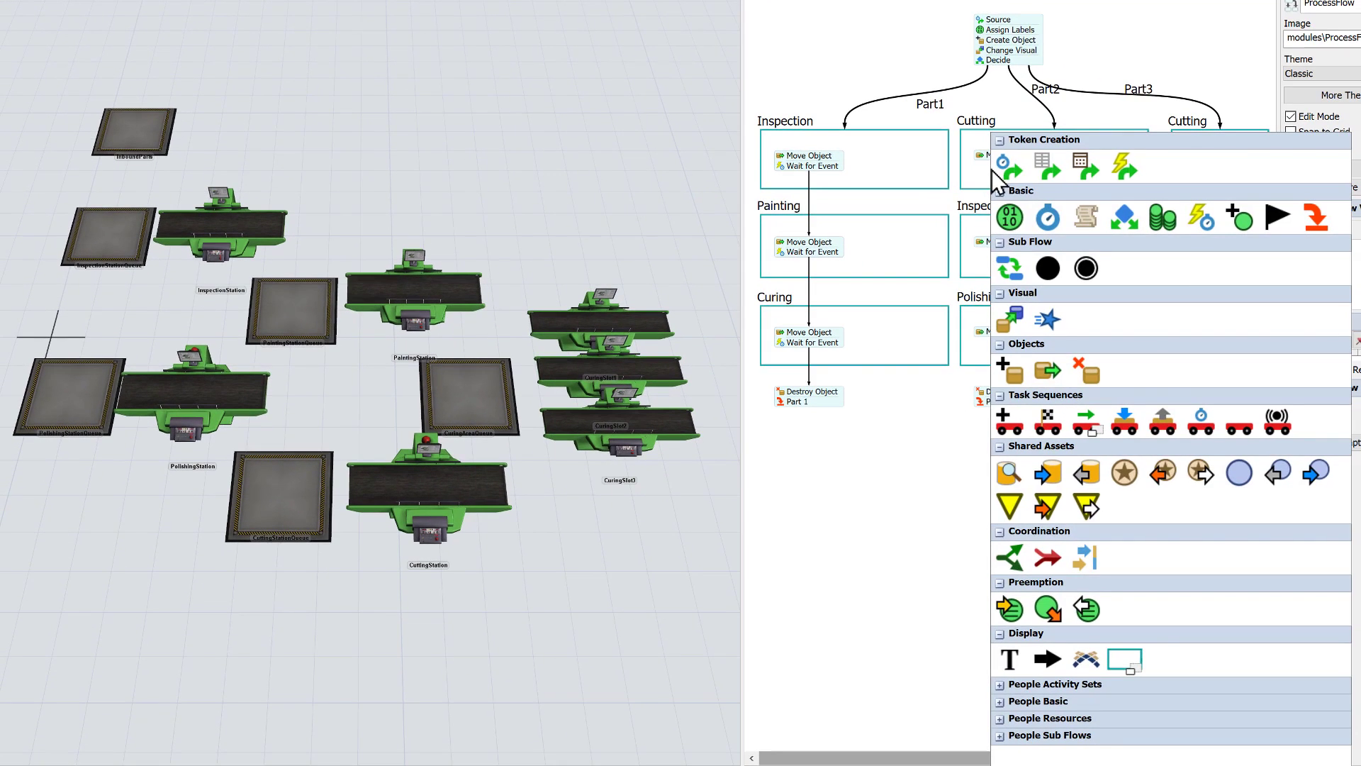
click(1207, 220)
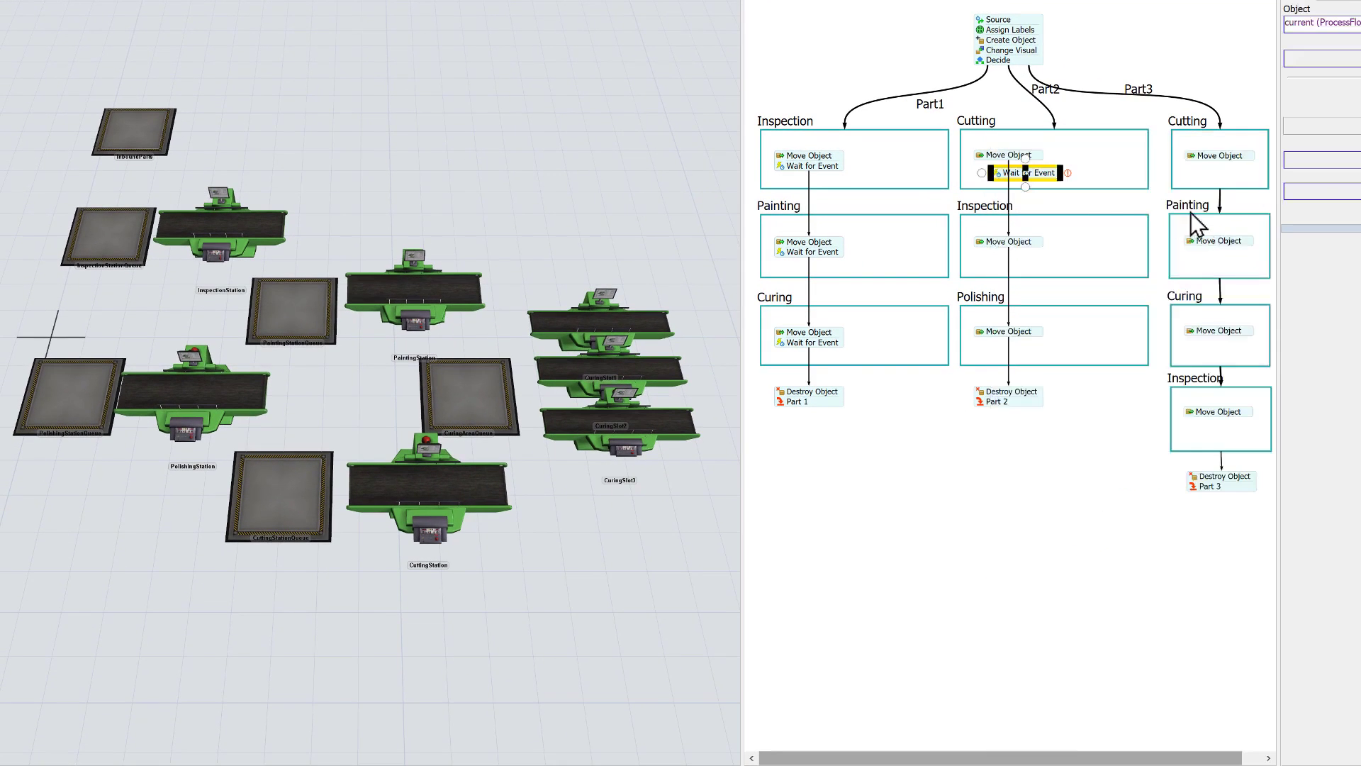
drag(1048, 177, 1032, 167)
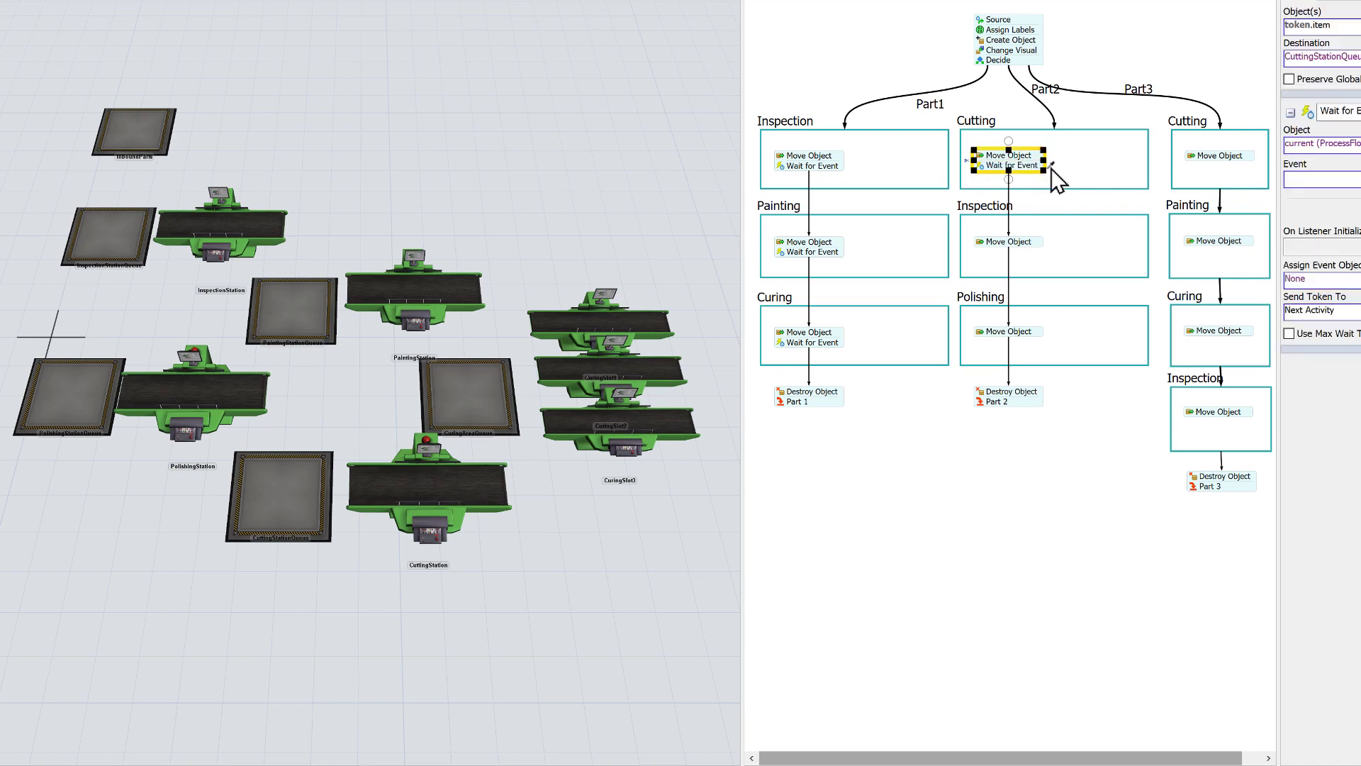
click(1051, 167)
click(433, 489)
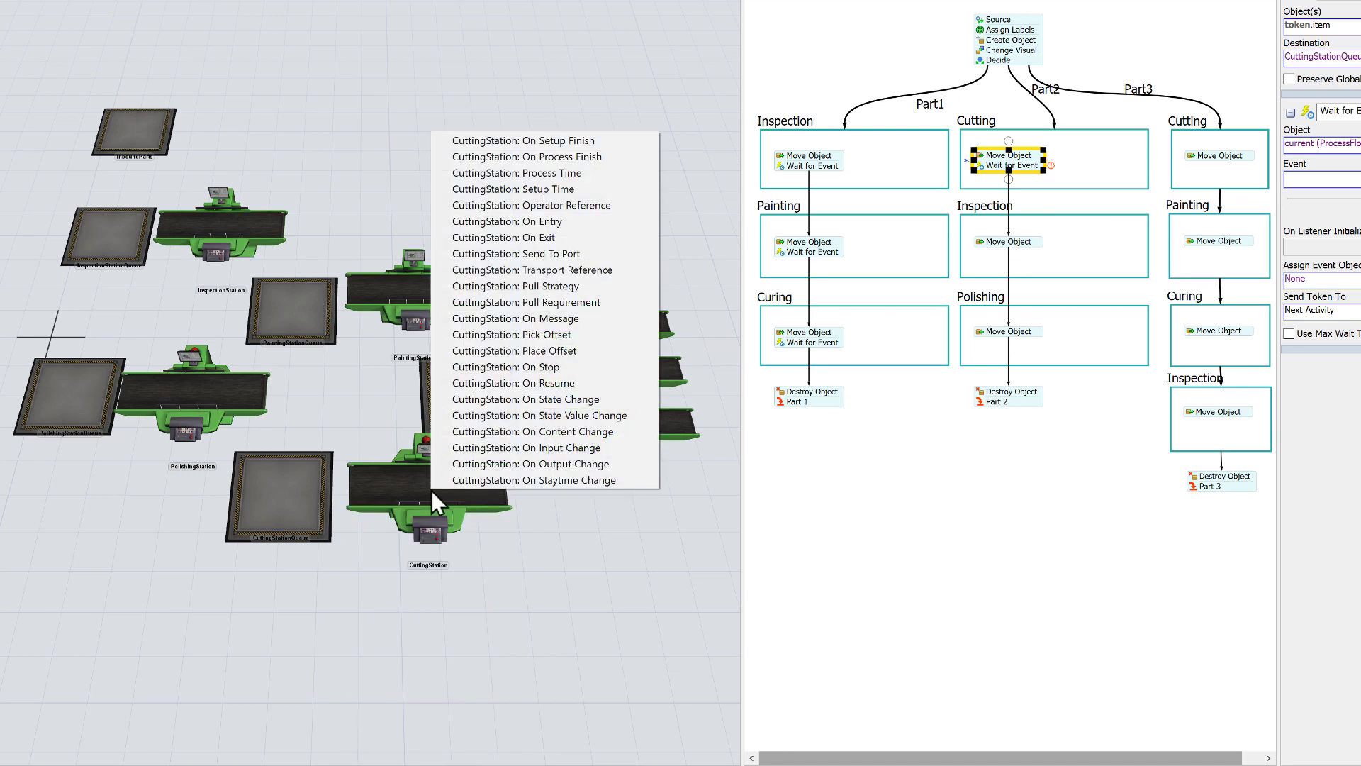
click(528, 253)
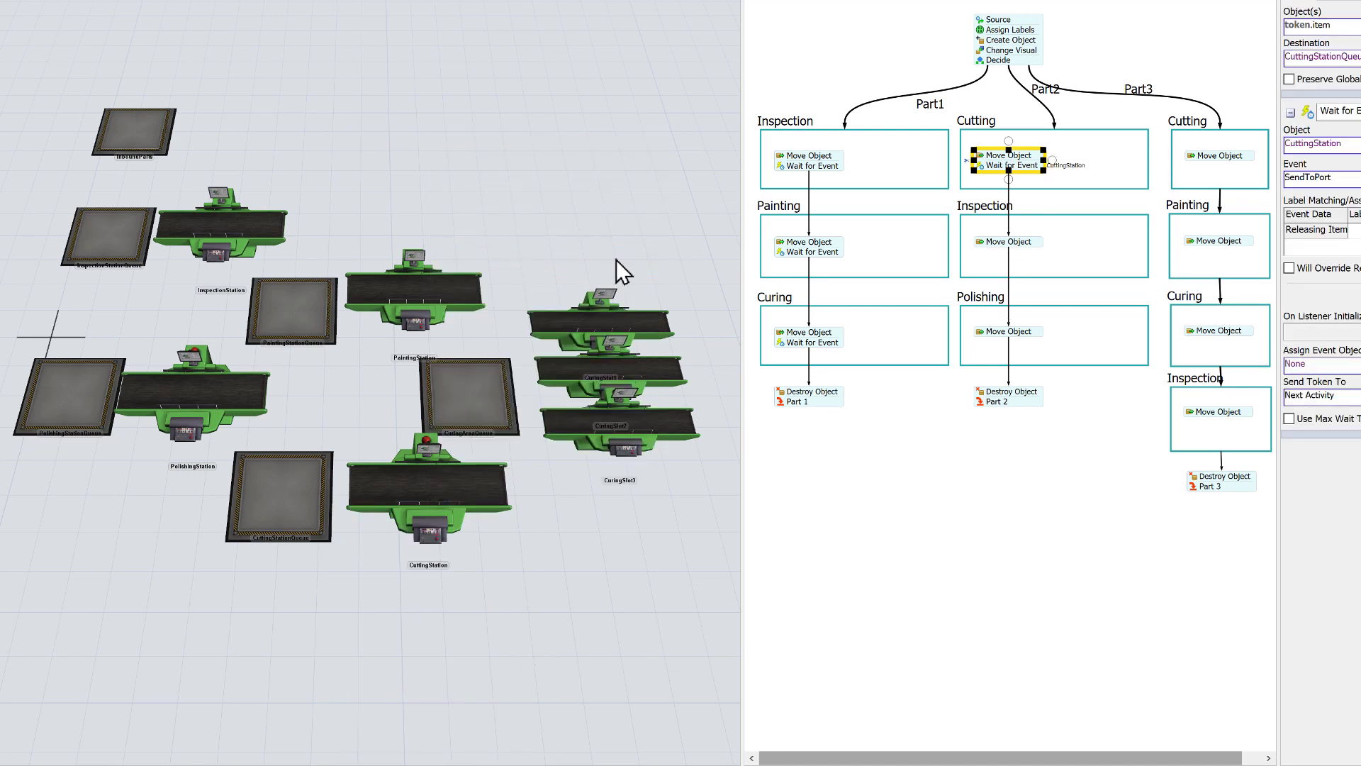
Attach a Wait for Event below Move Object in Part 2's Inspection block and link it to InspectionStation's Send To Port event
click(996, 262)
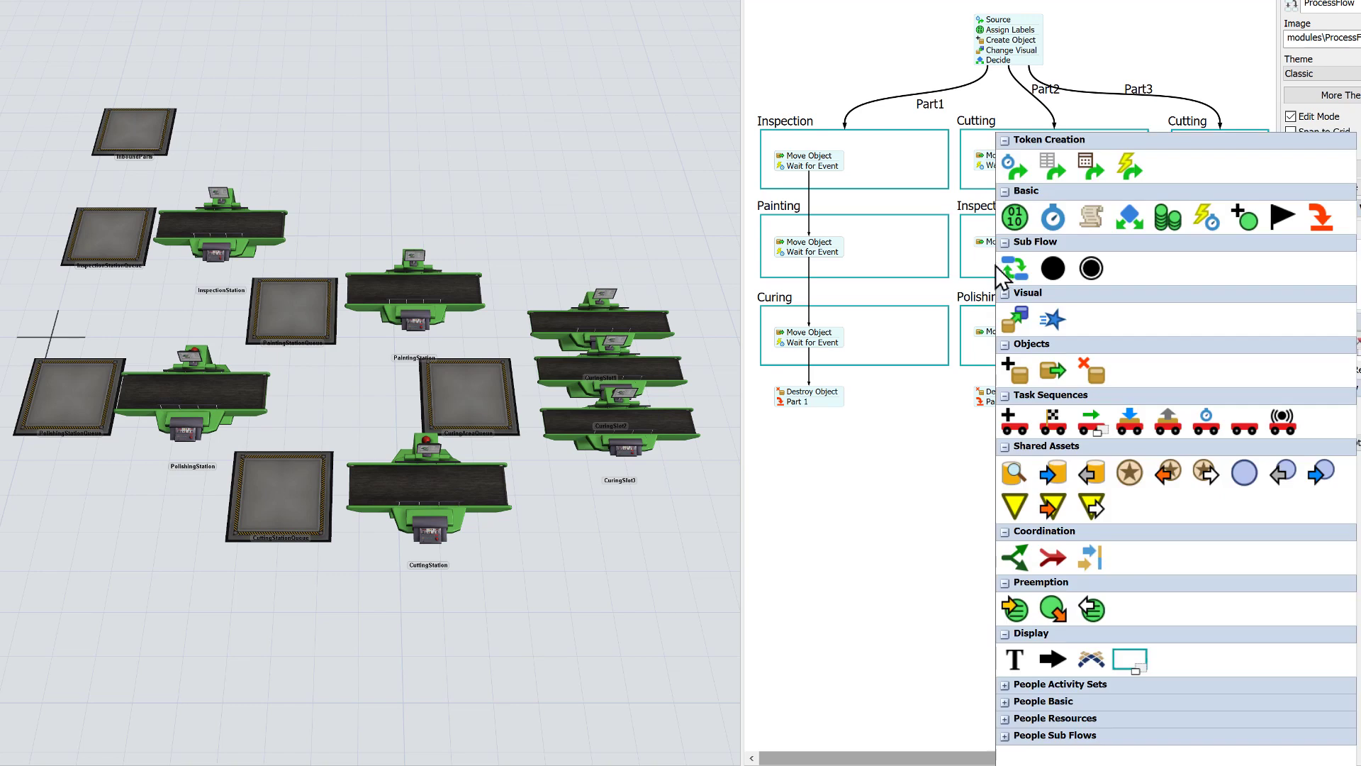
click(1208, 216)
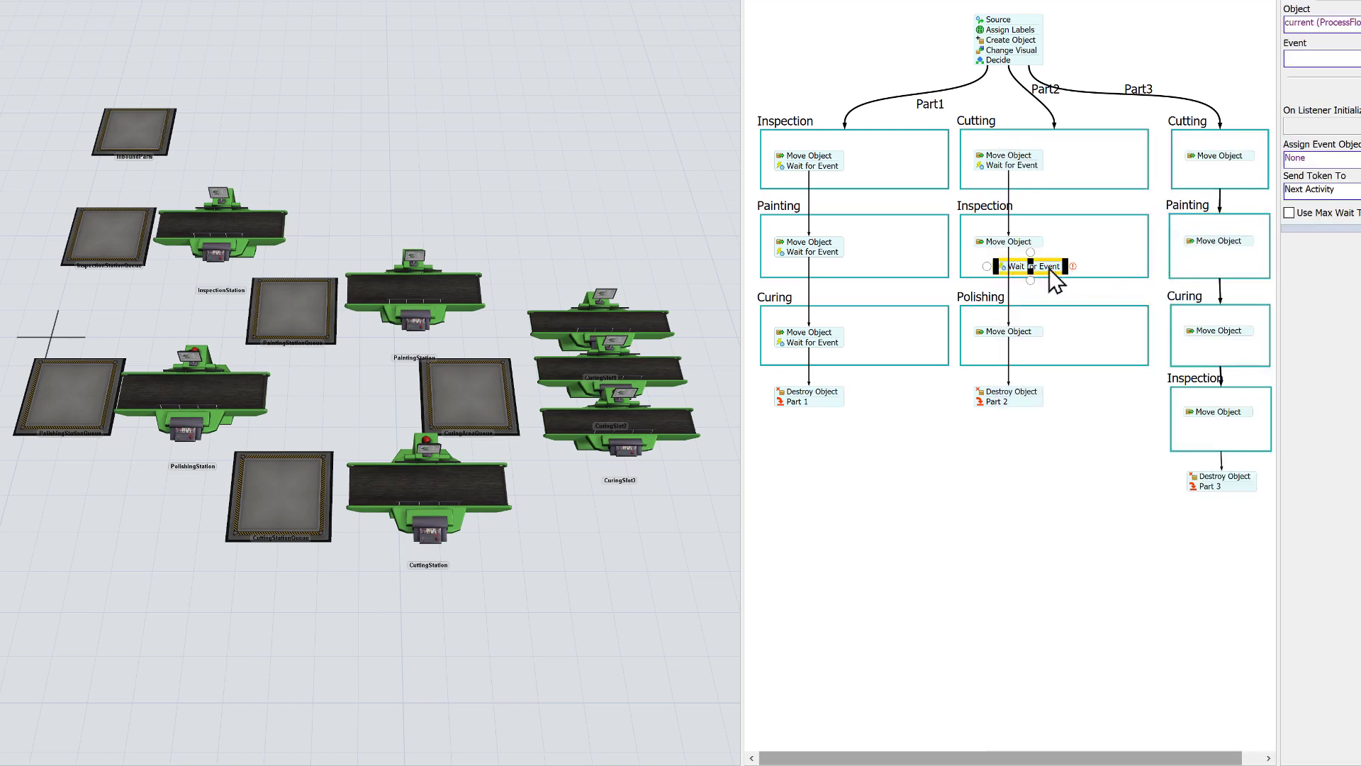
drag(1049, 269, 1028, 262)
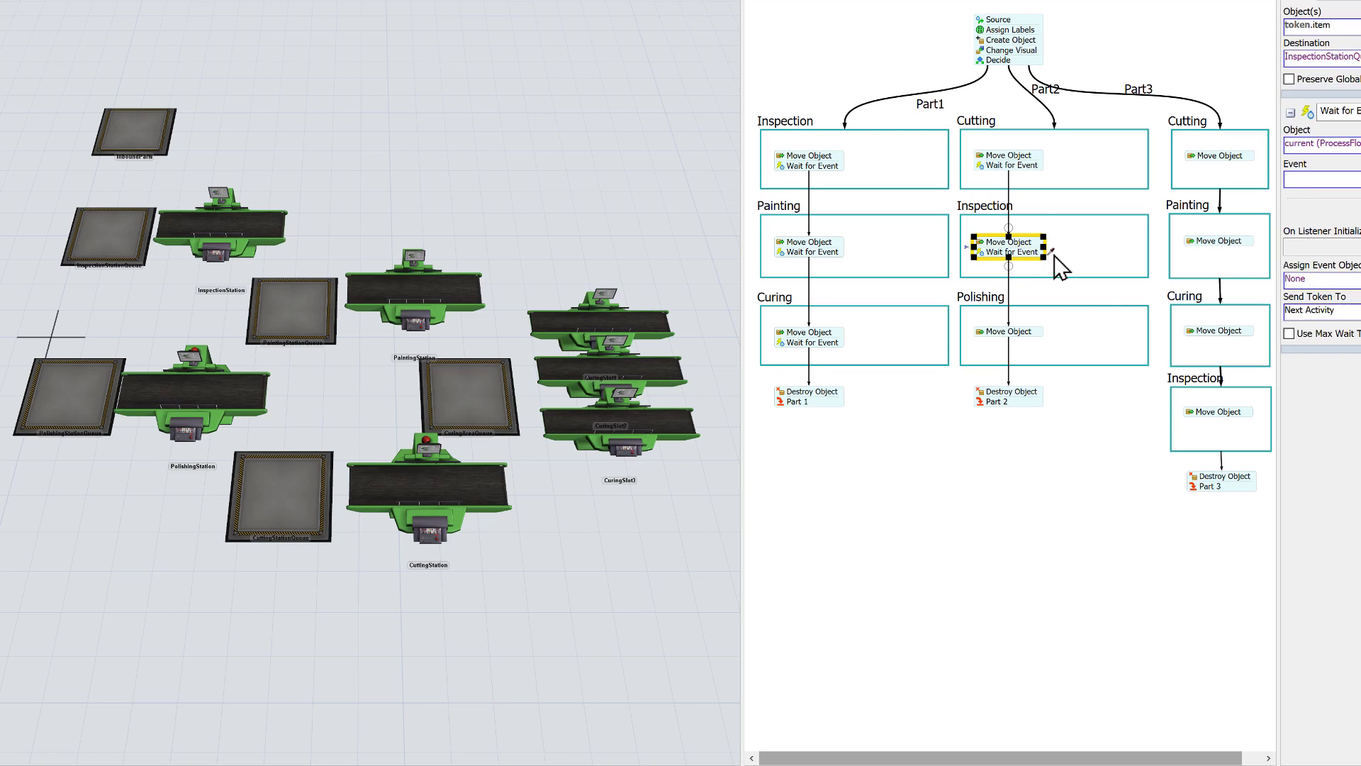
click(1052, 252)
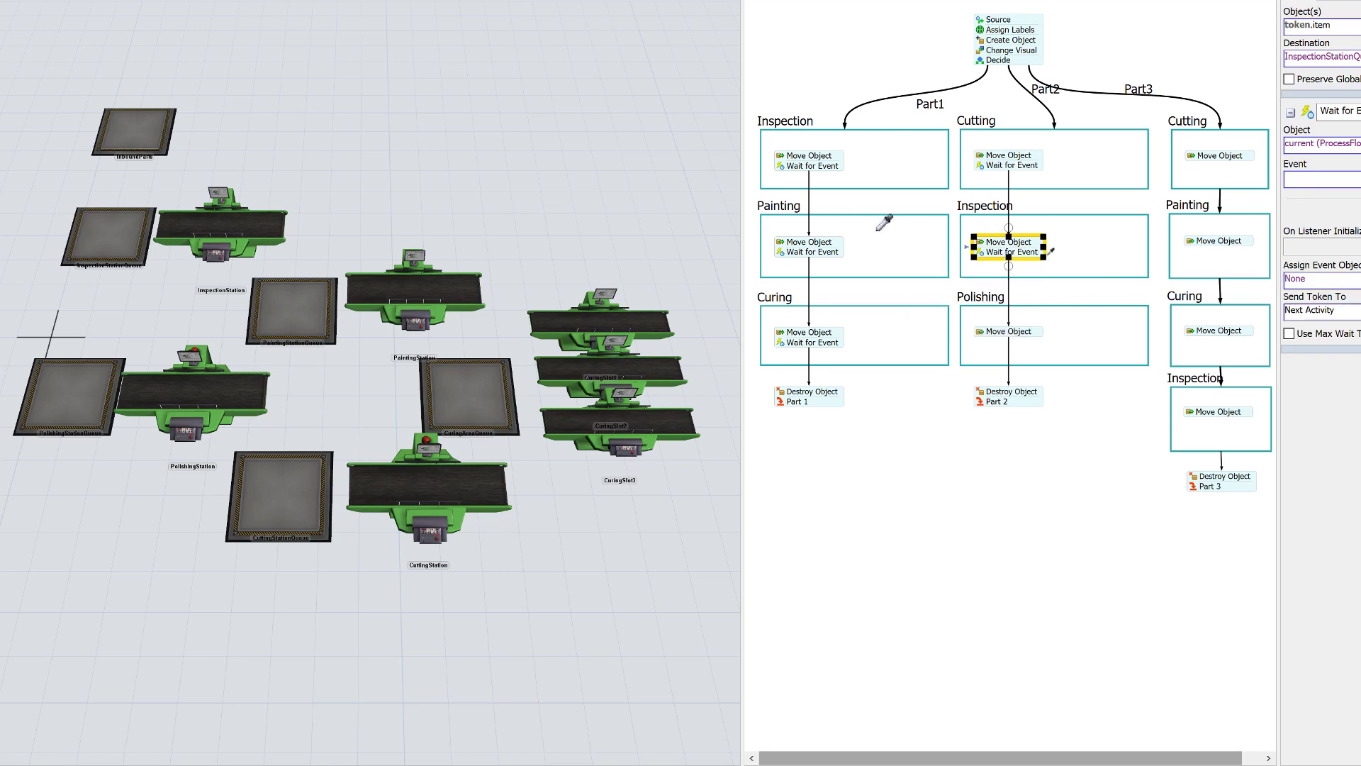
click(246, 227)
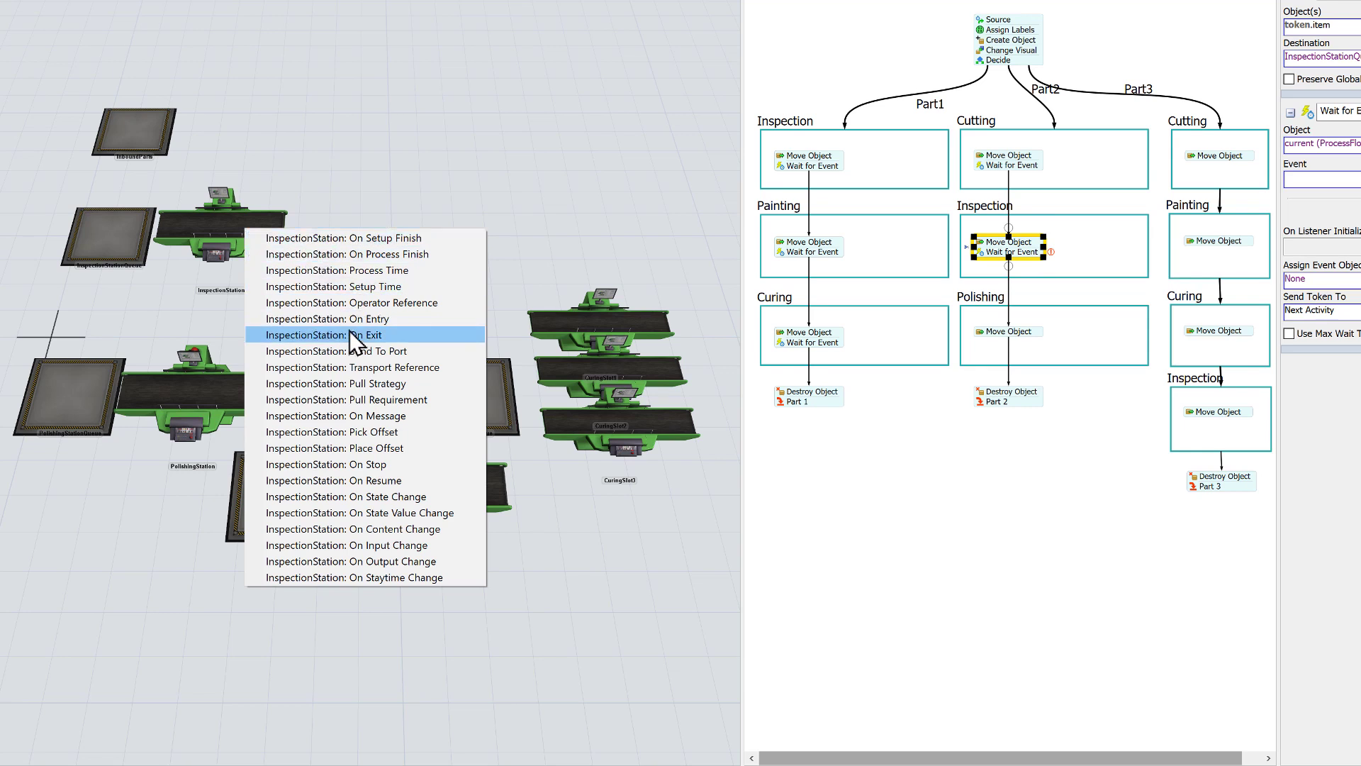
click(350, 350)
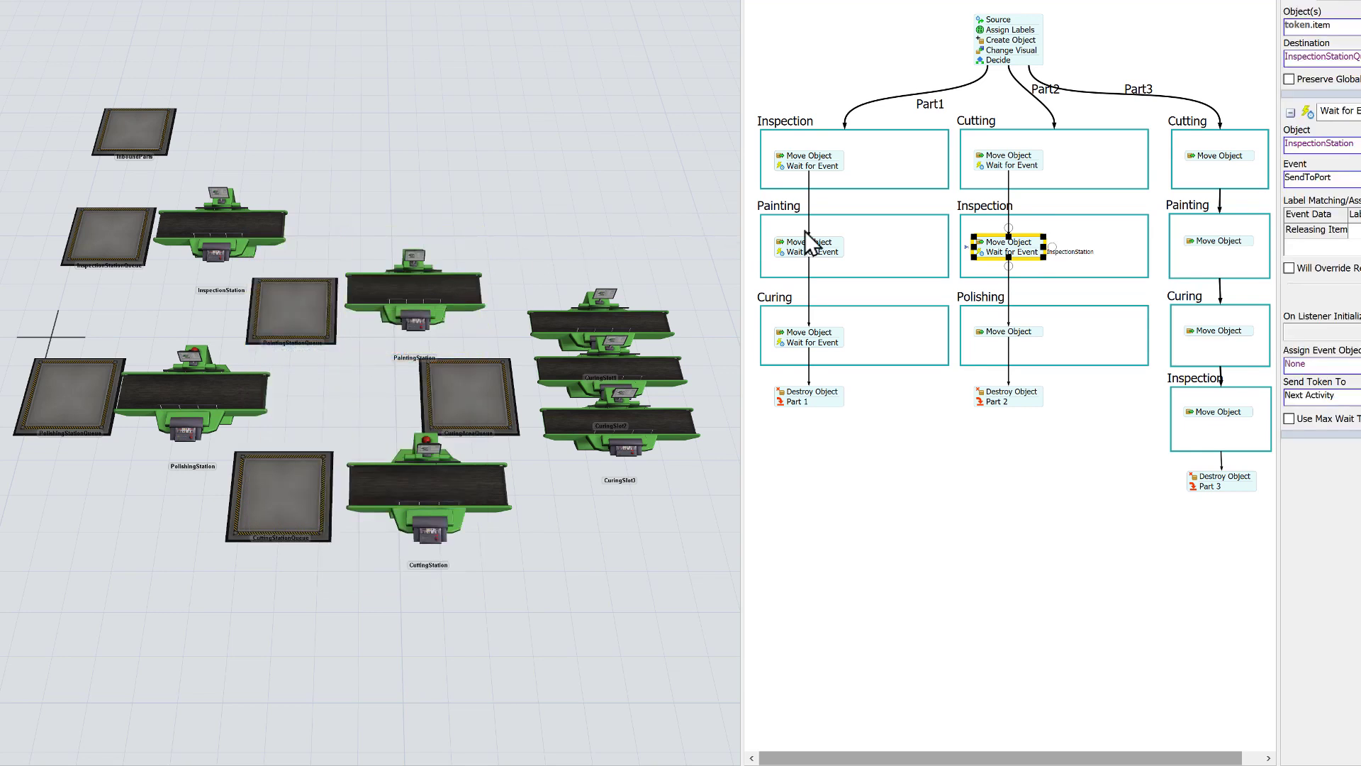
Attach a Wait for Event below Move Object in Part 2's Polishing block and link it to PolishingStation's Send To Port event
double_click(1067, 342)
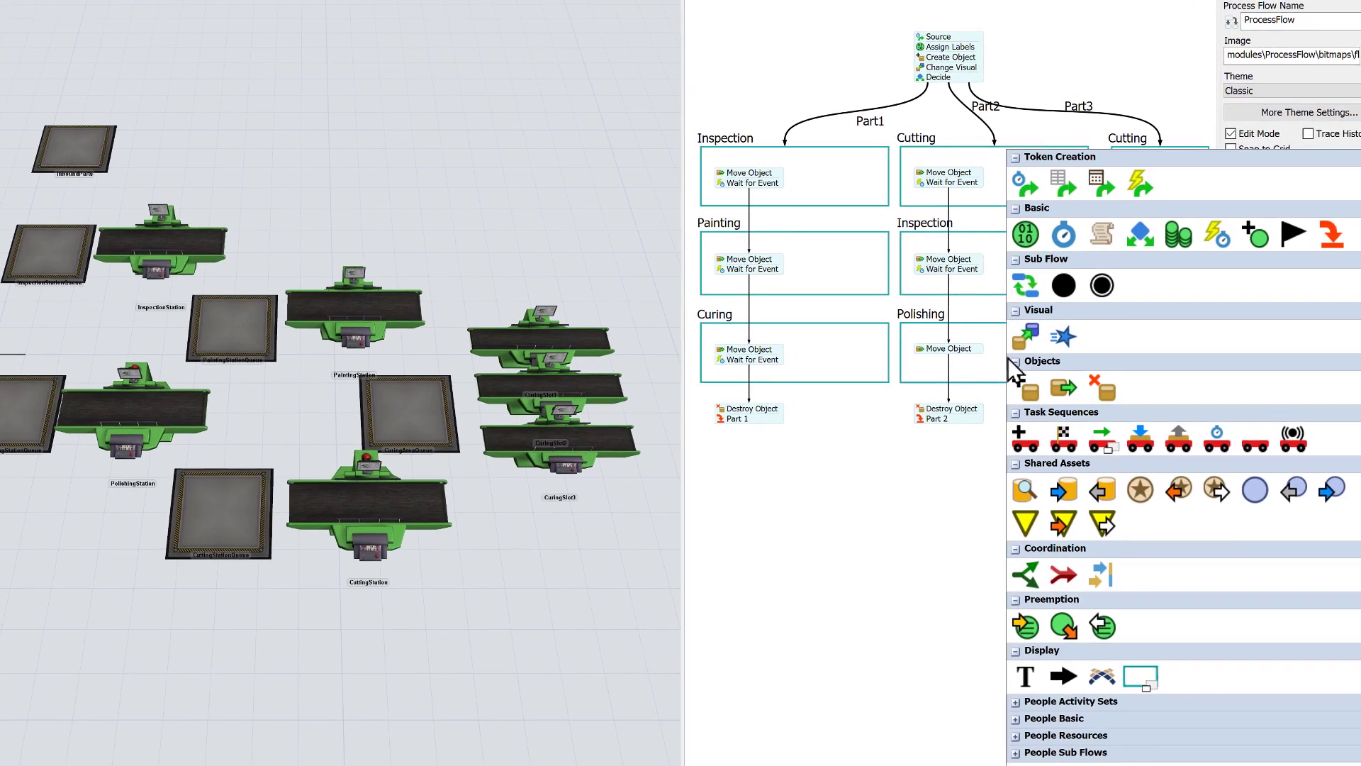
click(1216, 235)
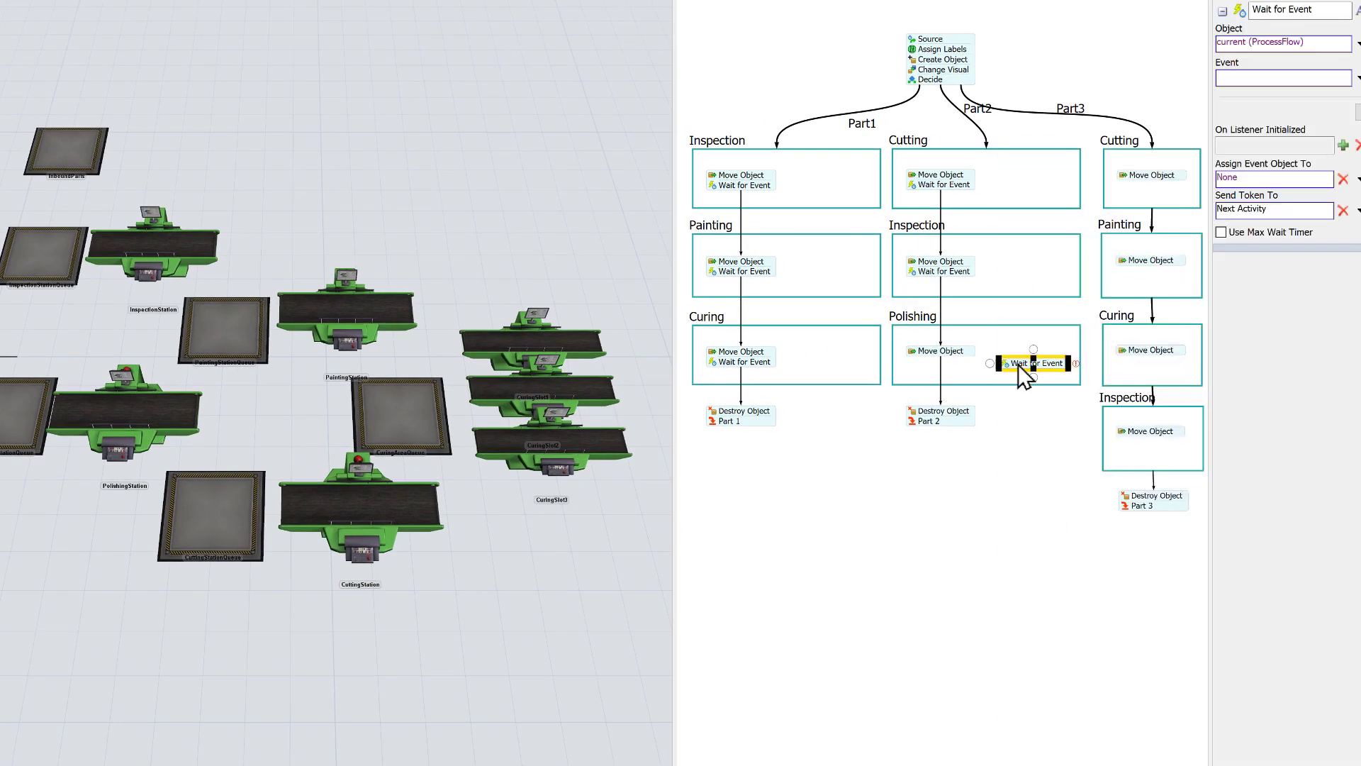
drag(1018, 364, 933, 364)
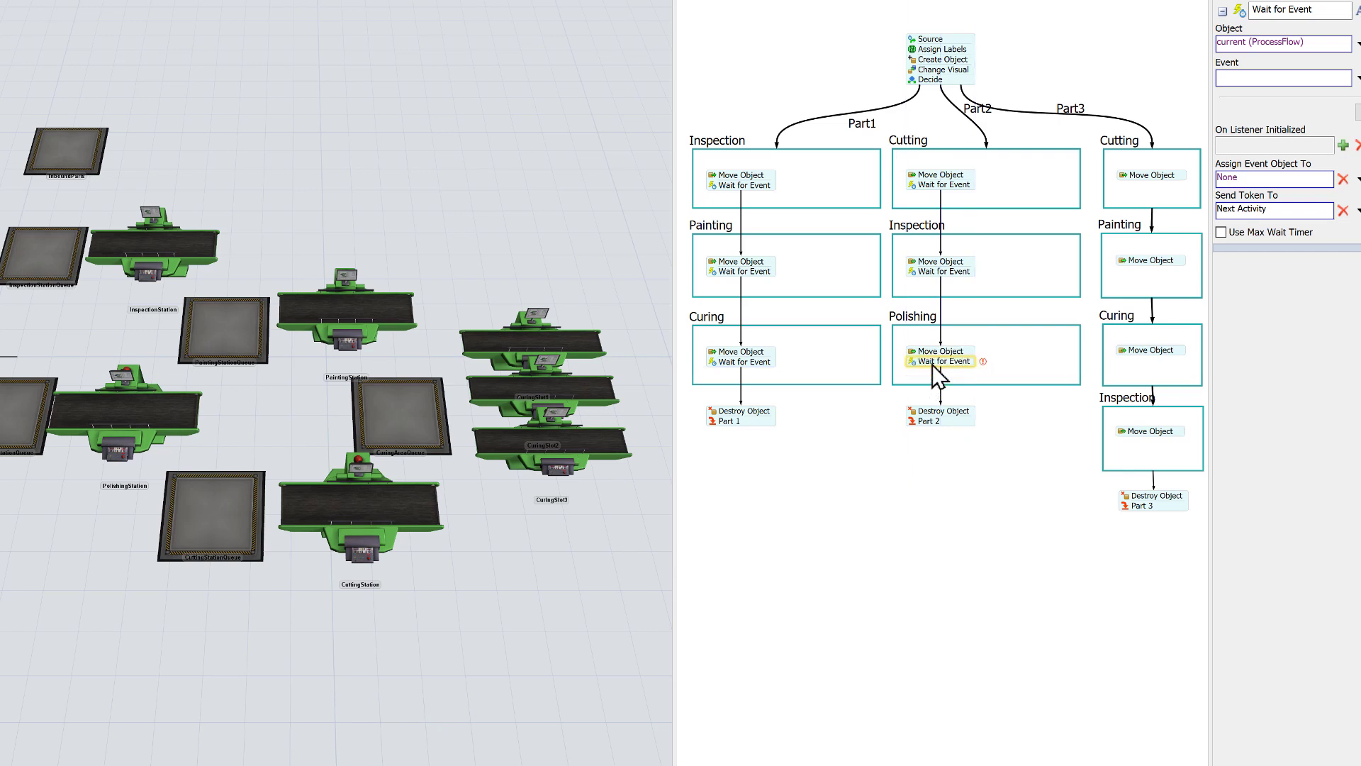
click(933, 364)
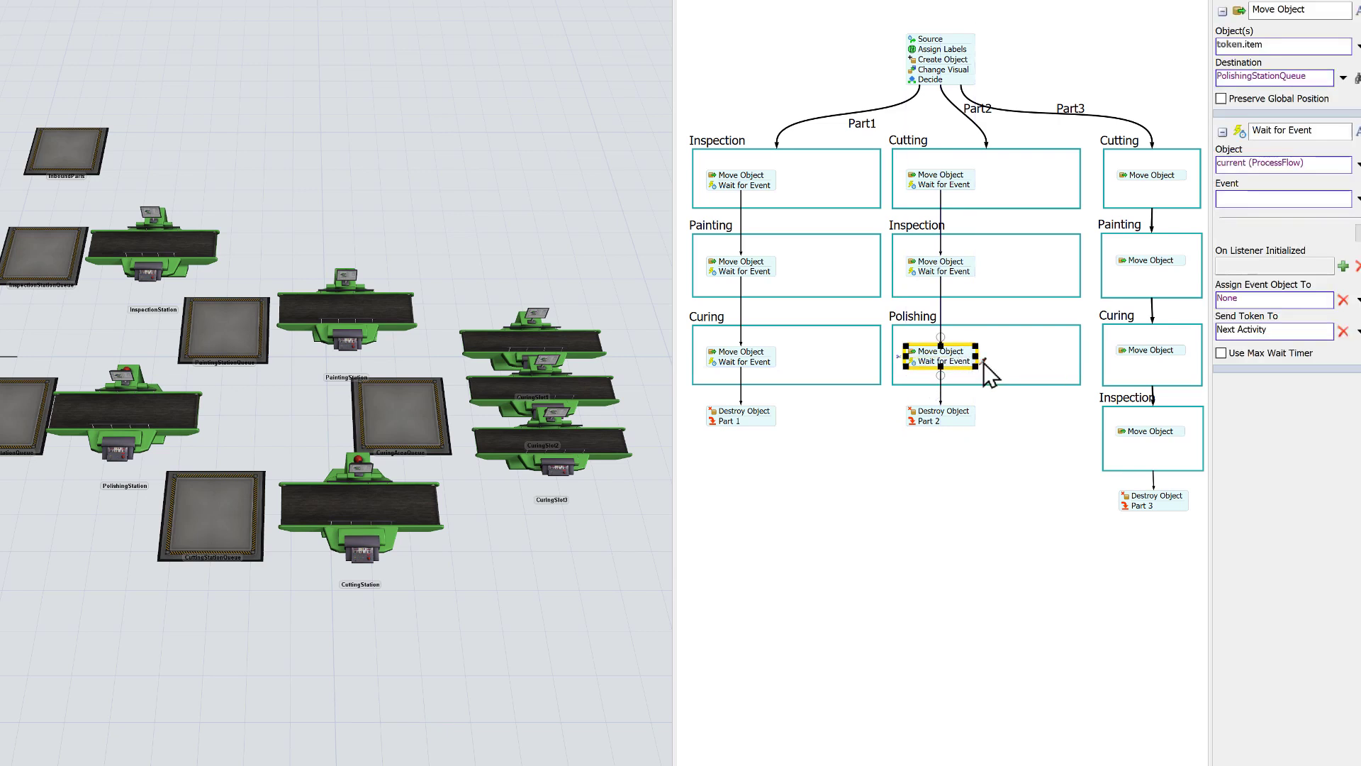
drag(984, 363, 89, 433)
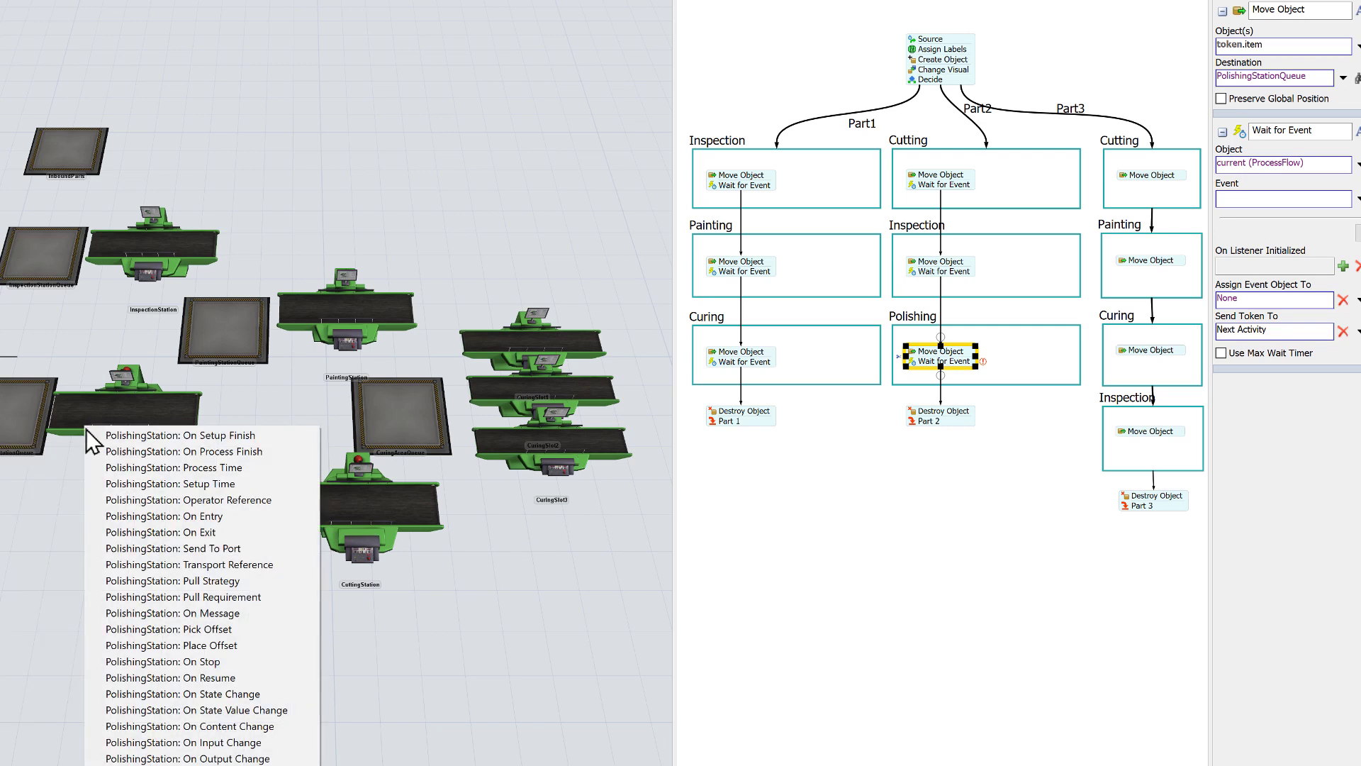
click(171, 547)
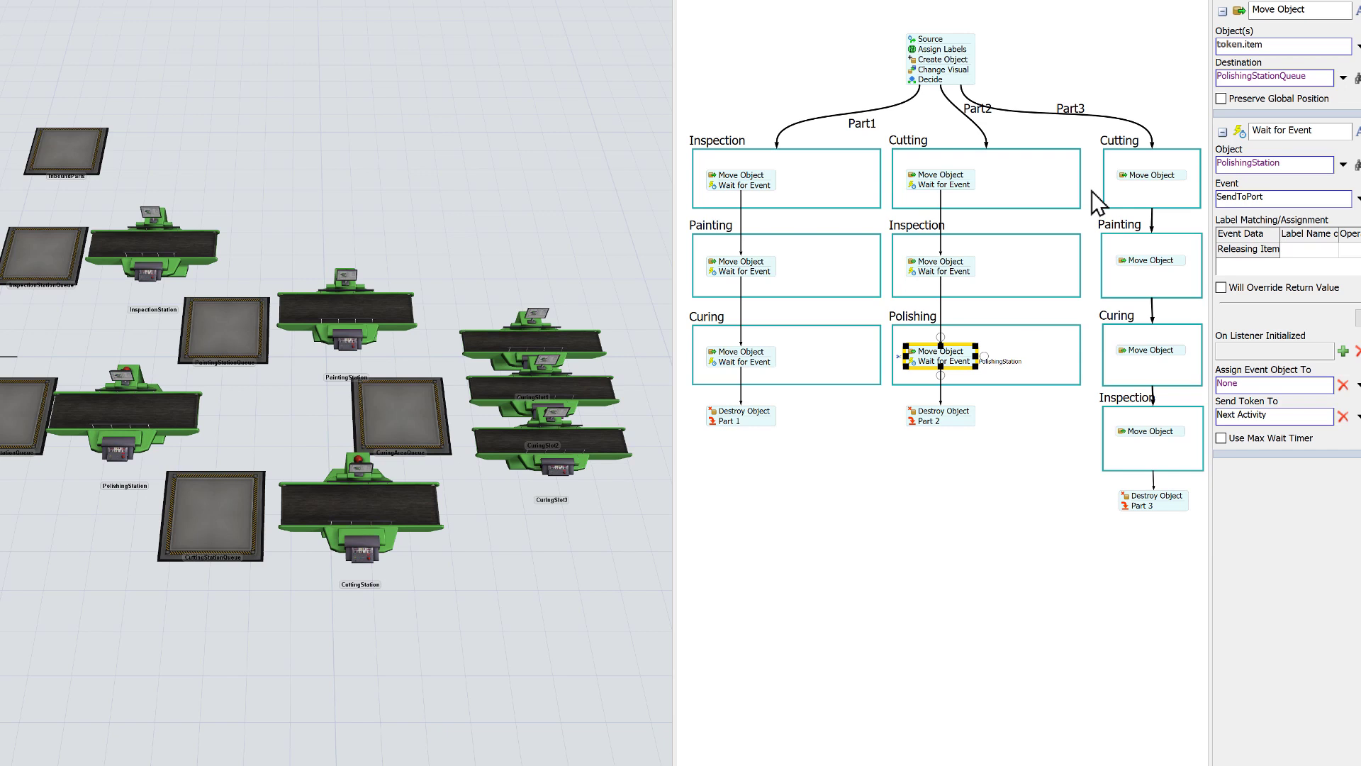
Attach a Wait for Event below Move Object in Part 3's Cutting block and link it to CuttingStation's Send To Port event
click(1121, 190)
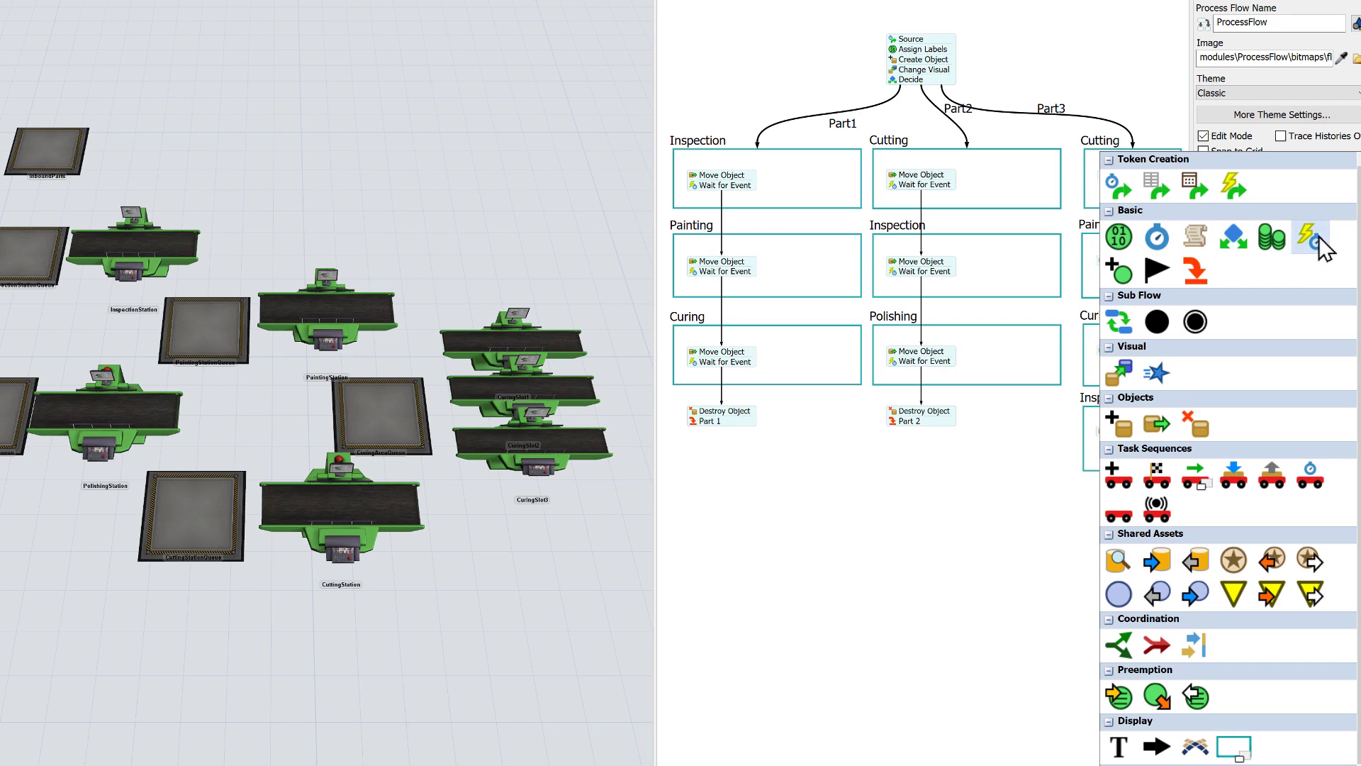
drag(1313, 237, 1113, 182)
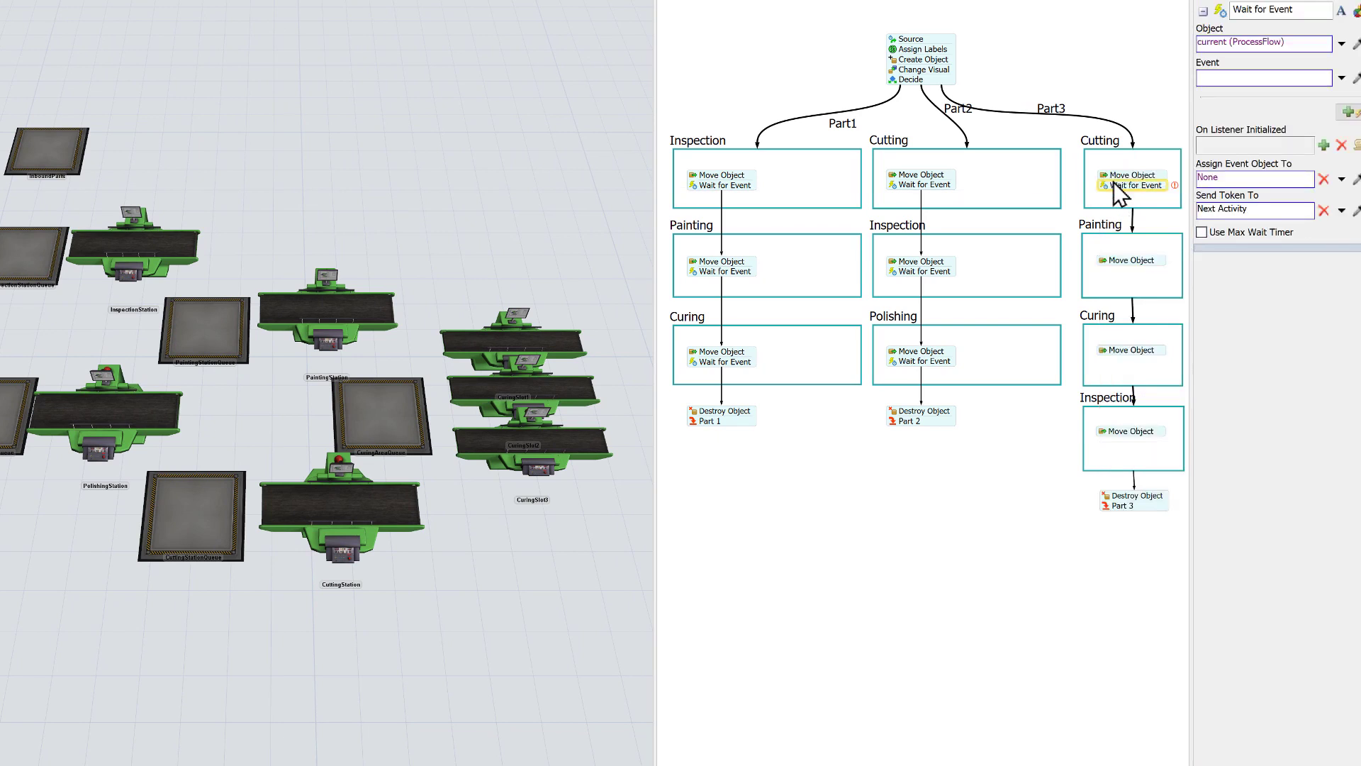
click(1175, 185)
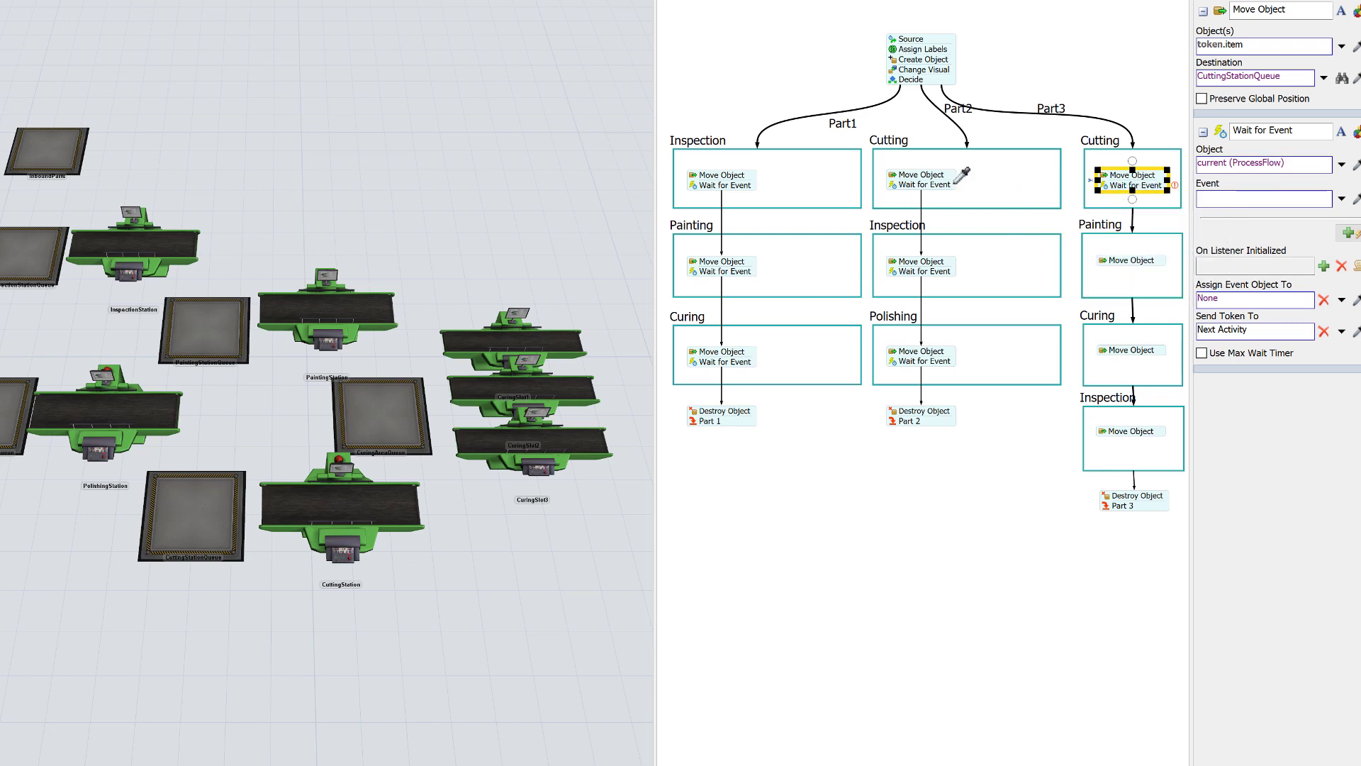
click(363, 526)
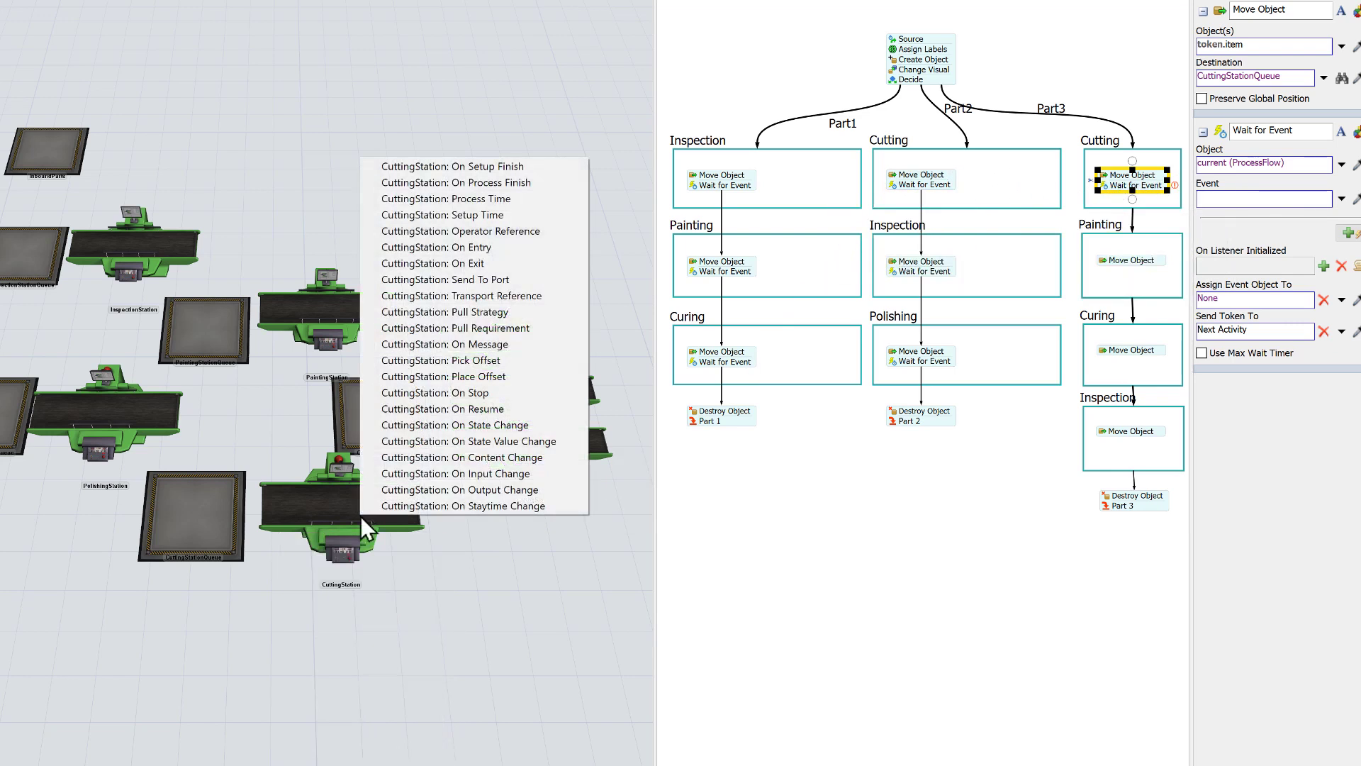
click(459, 280)
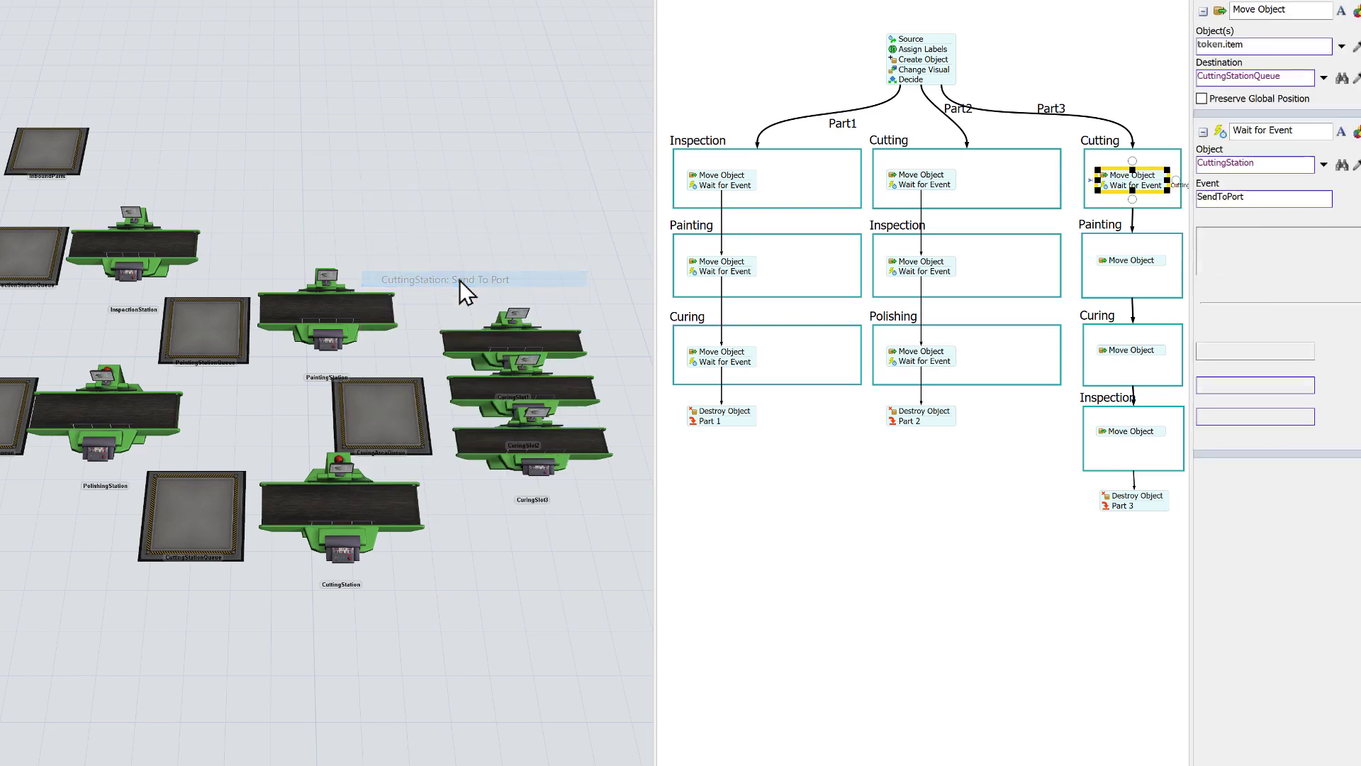
Attach a Wait for Event below Move Object in Part 3's Painting block and link it to PaintingStation's Send To Port event
double_click(1109, 273)
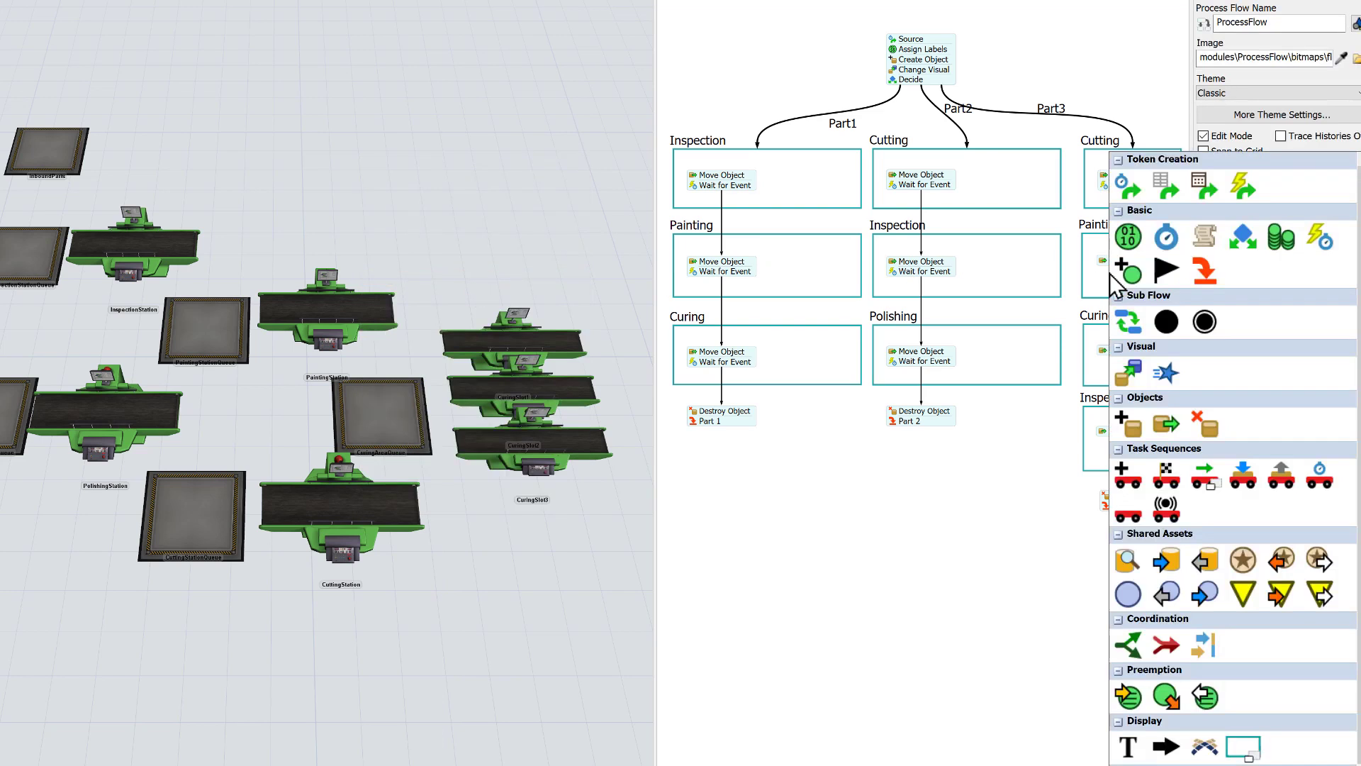
click(1322, 238)
mouse_move(1164, 279)
mouse_down()
mouse_move(1146, 286)
mouse_move(1154, 273)
mouse_up()
click(1154, 273)
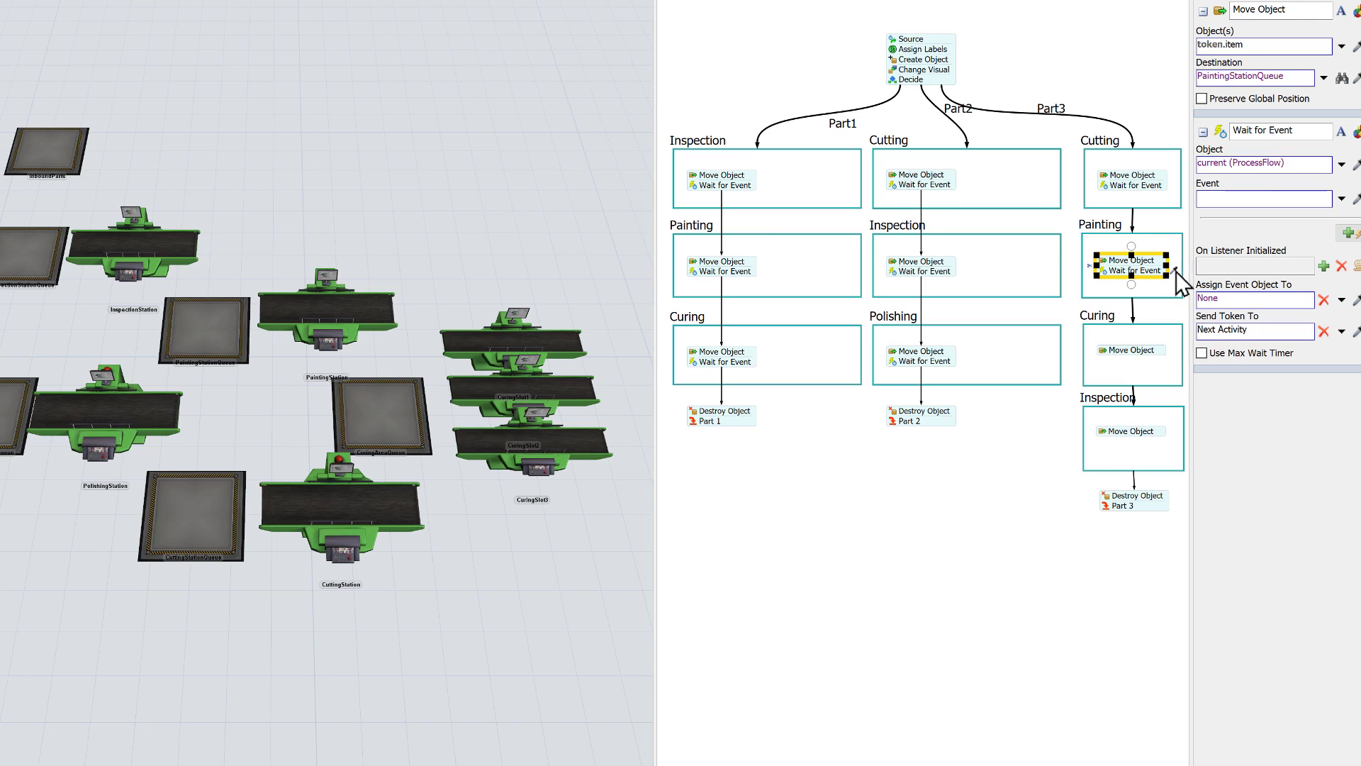
click(1176, 271)
click(320, 306)
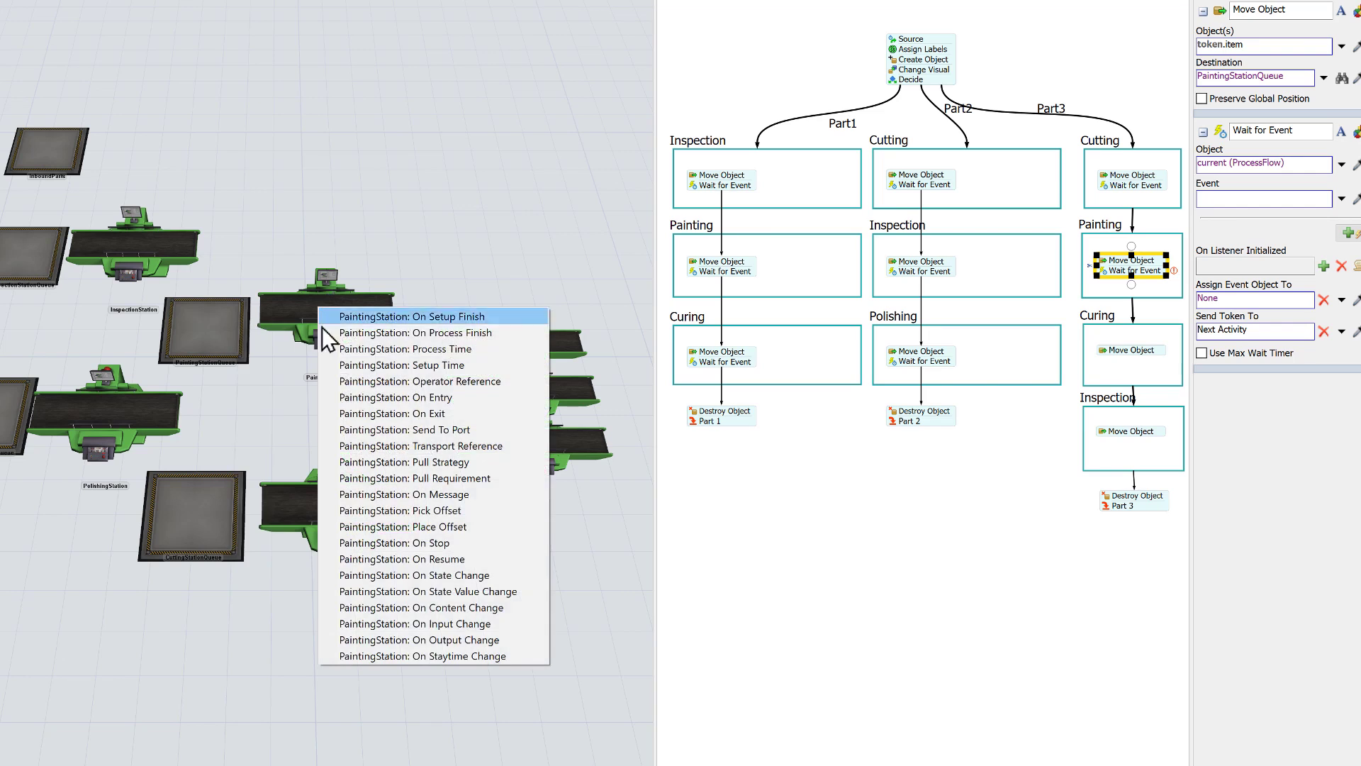
click(384, 429)
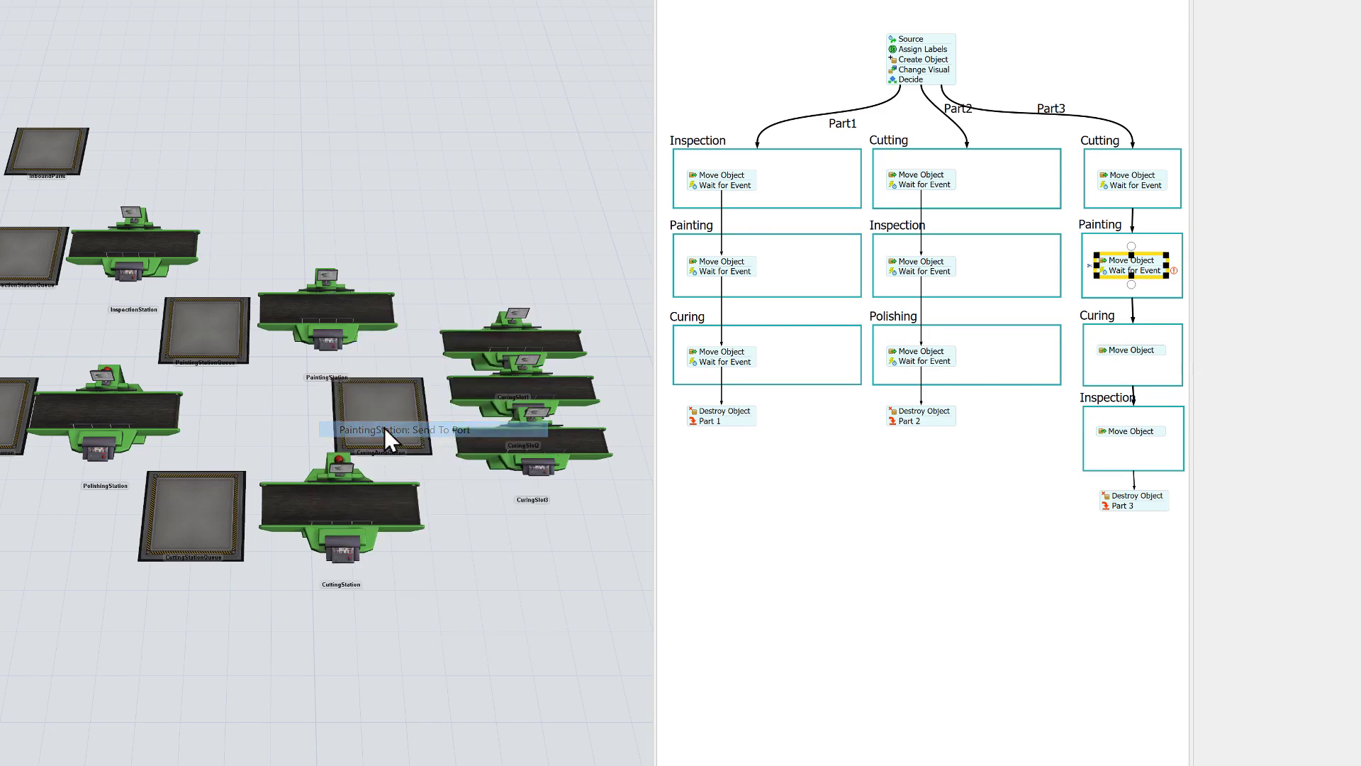
Attach a Wait for Event below Move Object in Part 3's Curing block and link it to CuringGroup's Send To Port event
click(1110, 366)
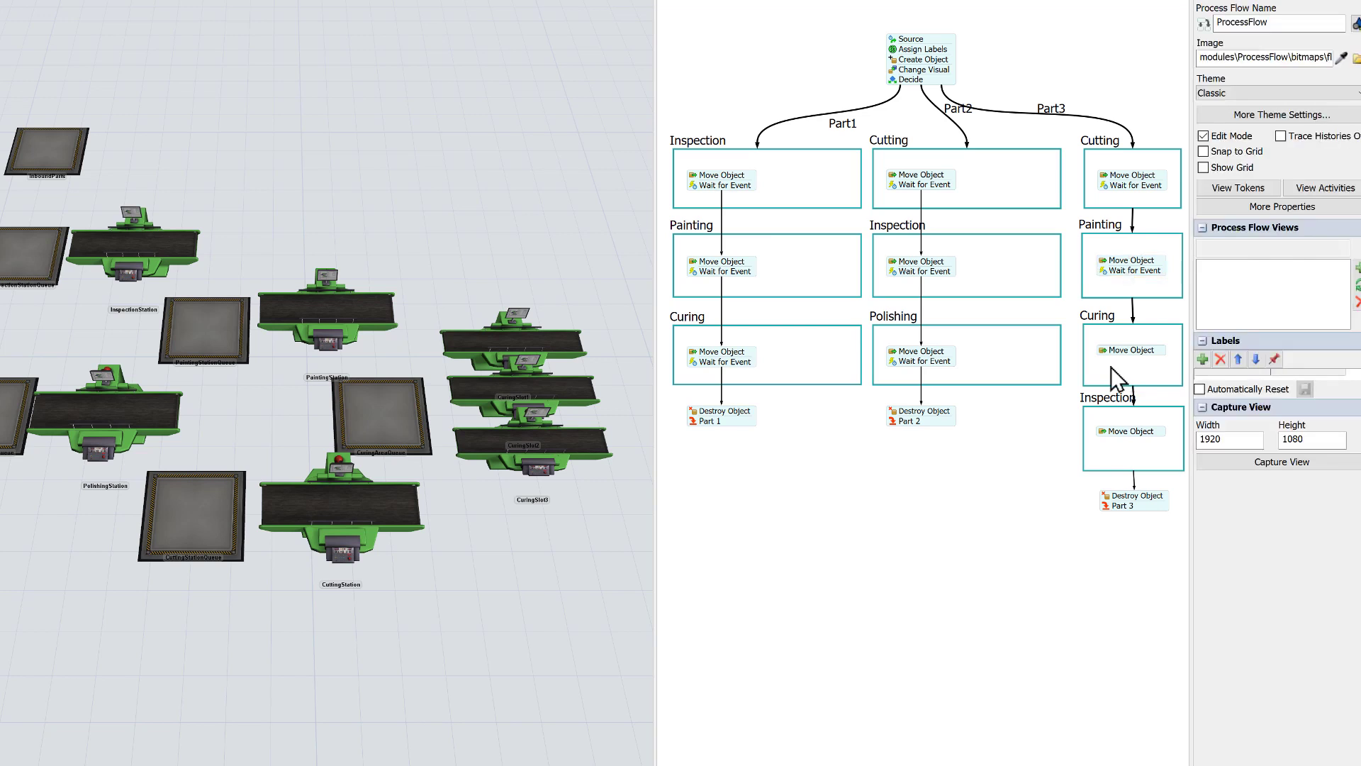
double_click(1110, 367)
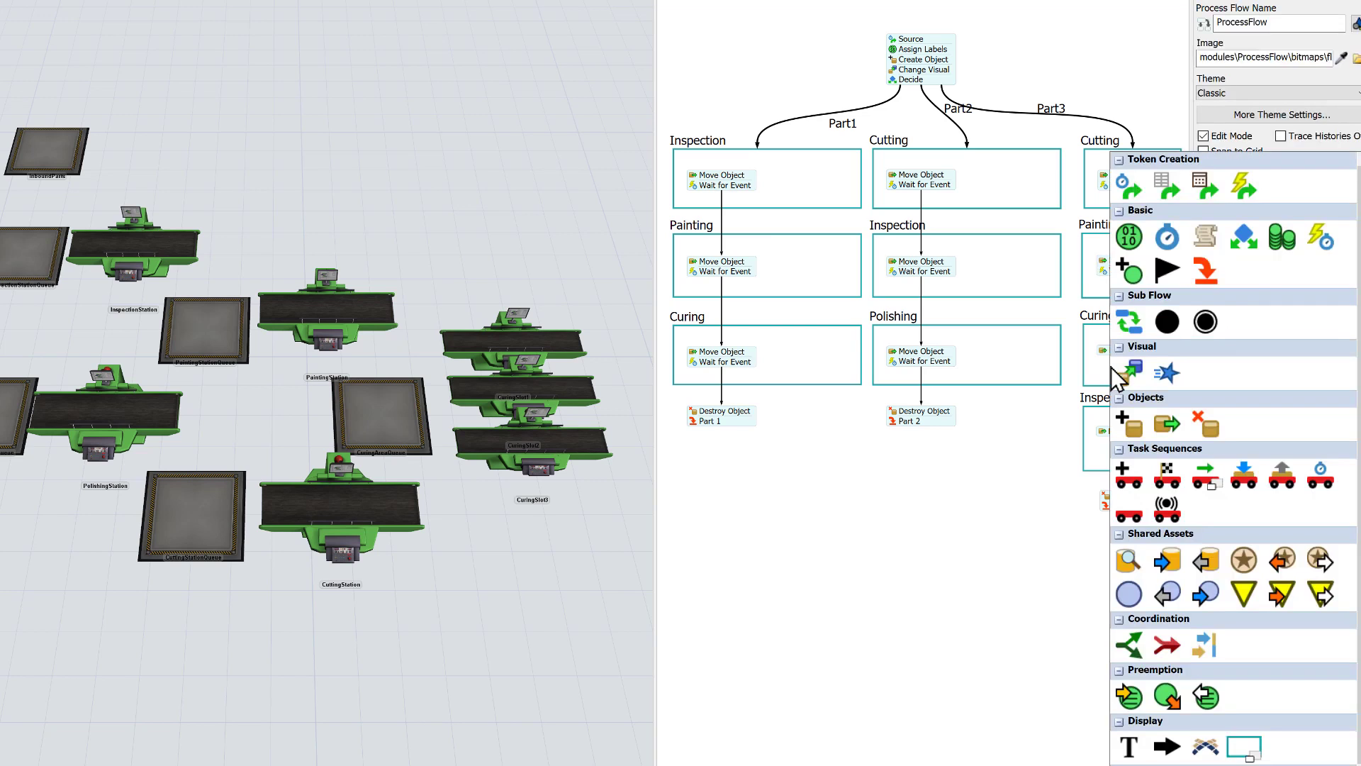
click(1317, 240)
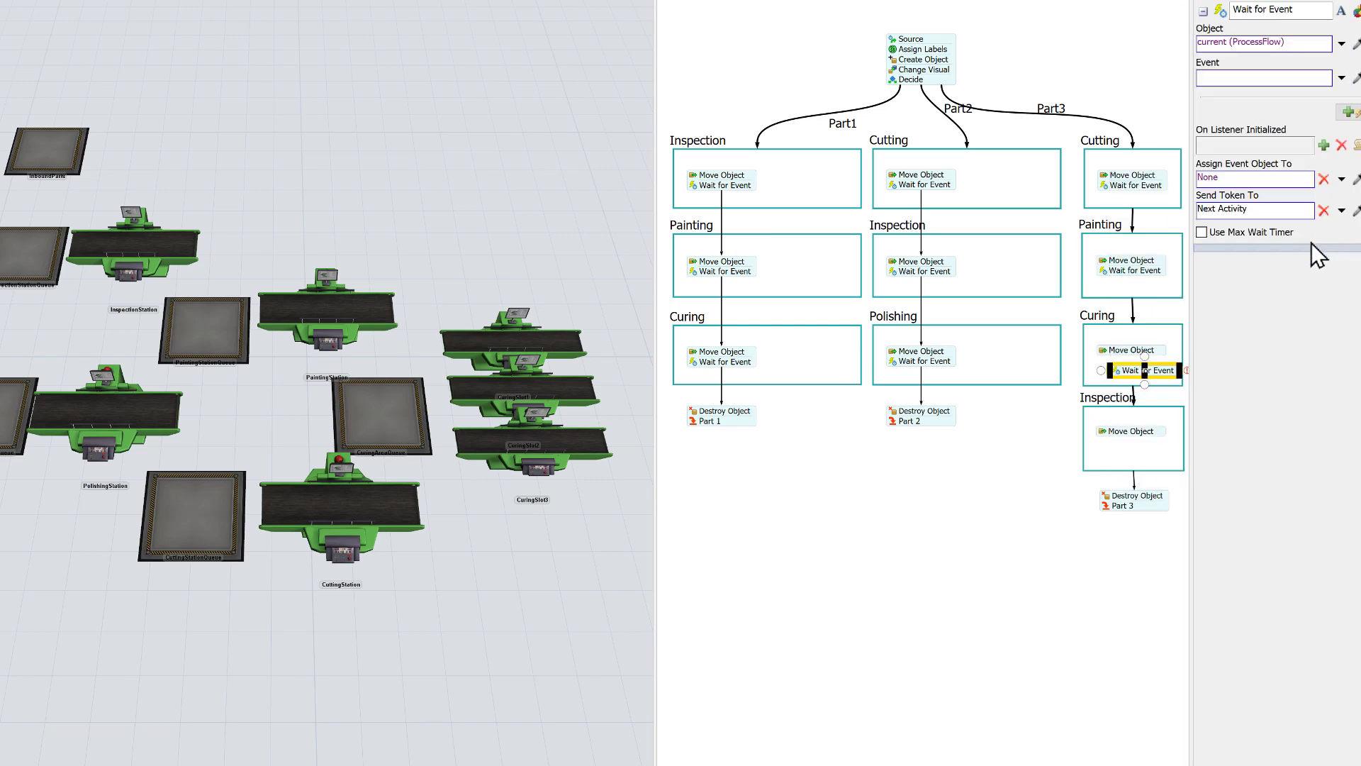
click(1120, 363)
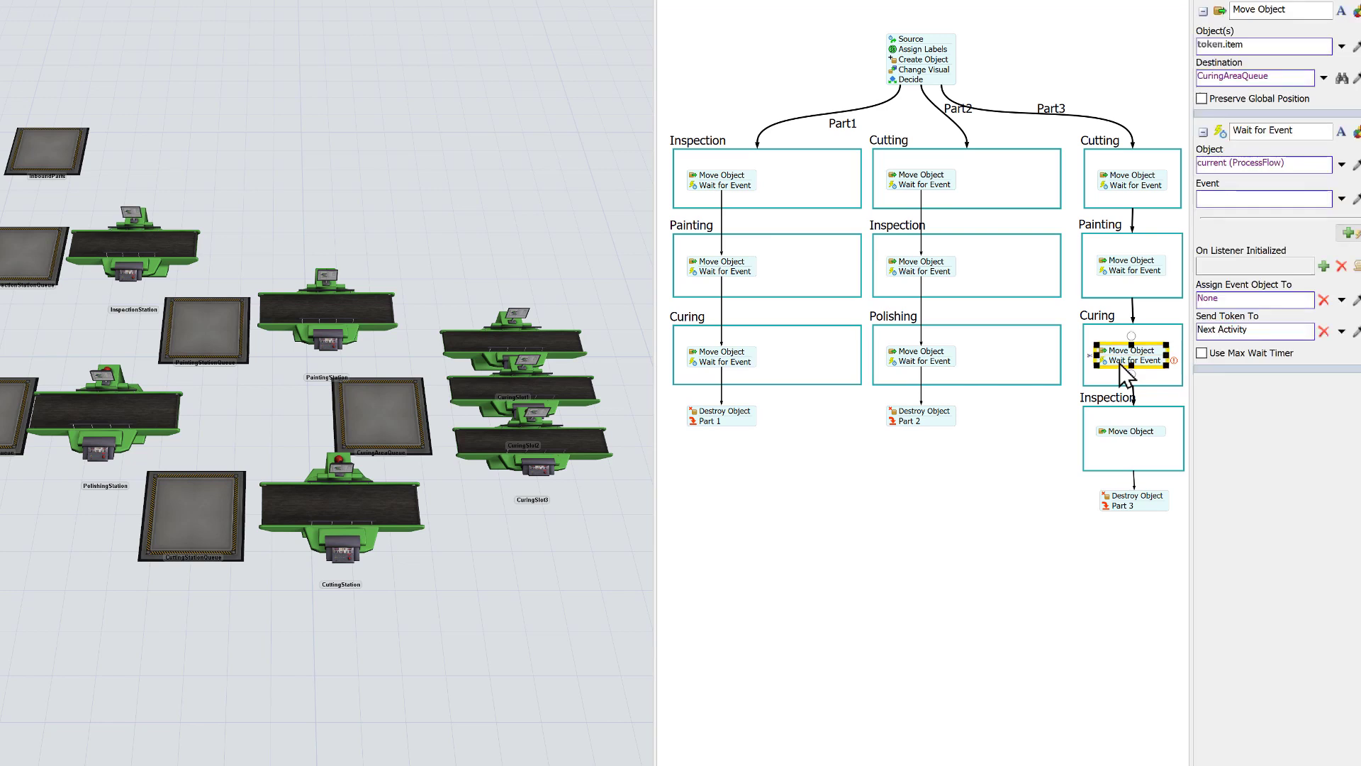
click(1177, 356)
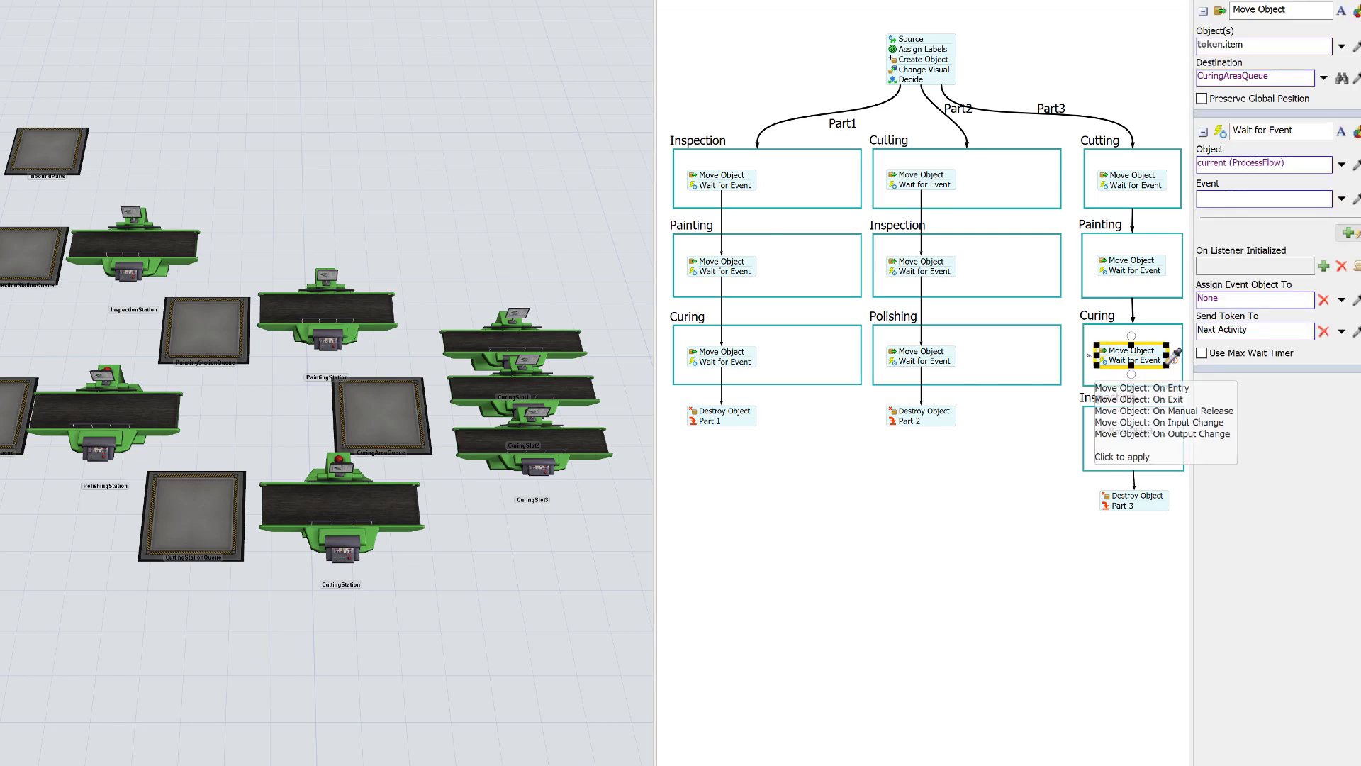
click(550, 448)
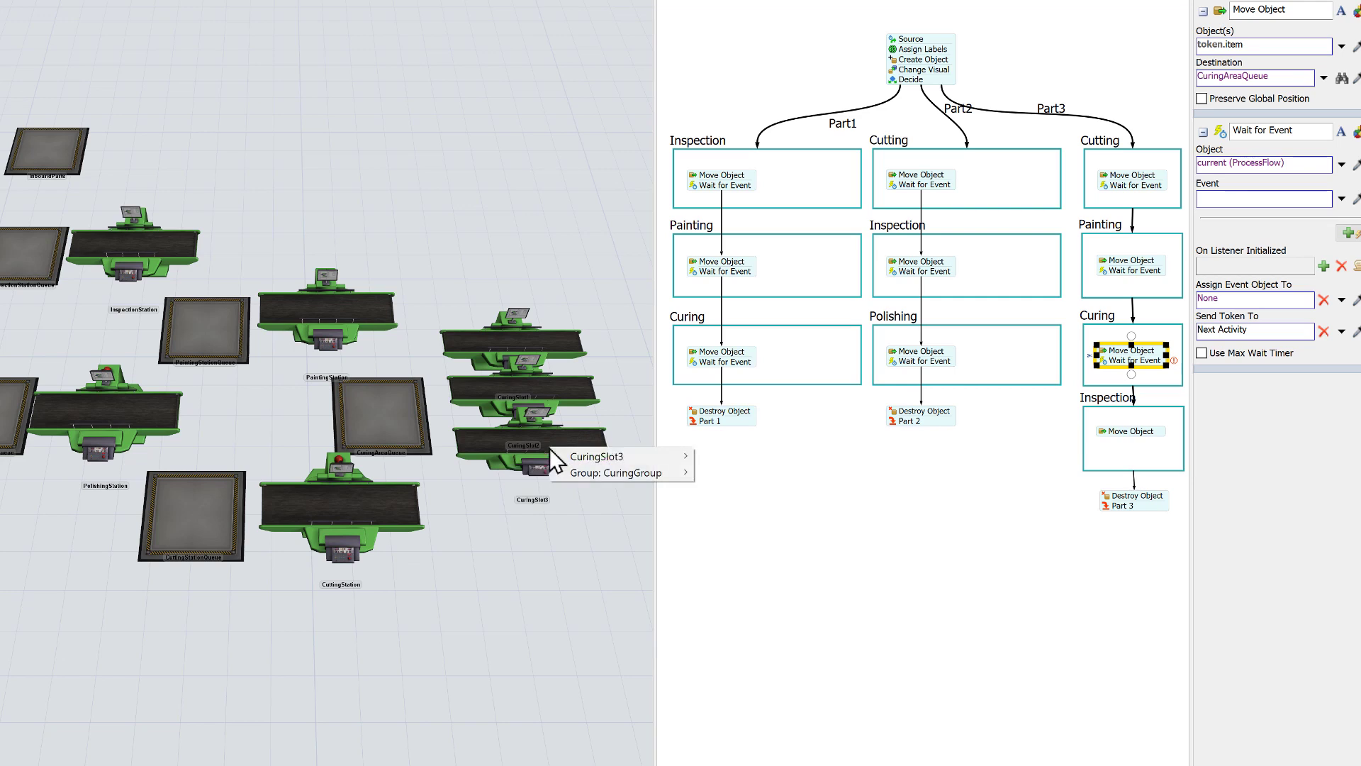
mouse_move(586, 473)
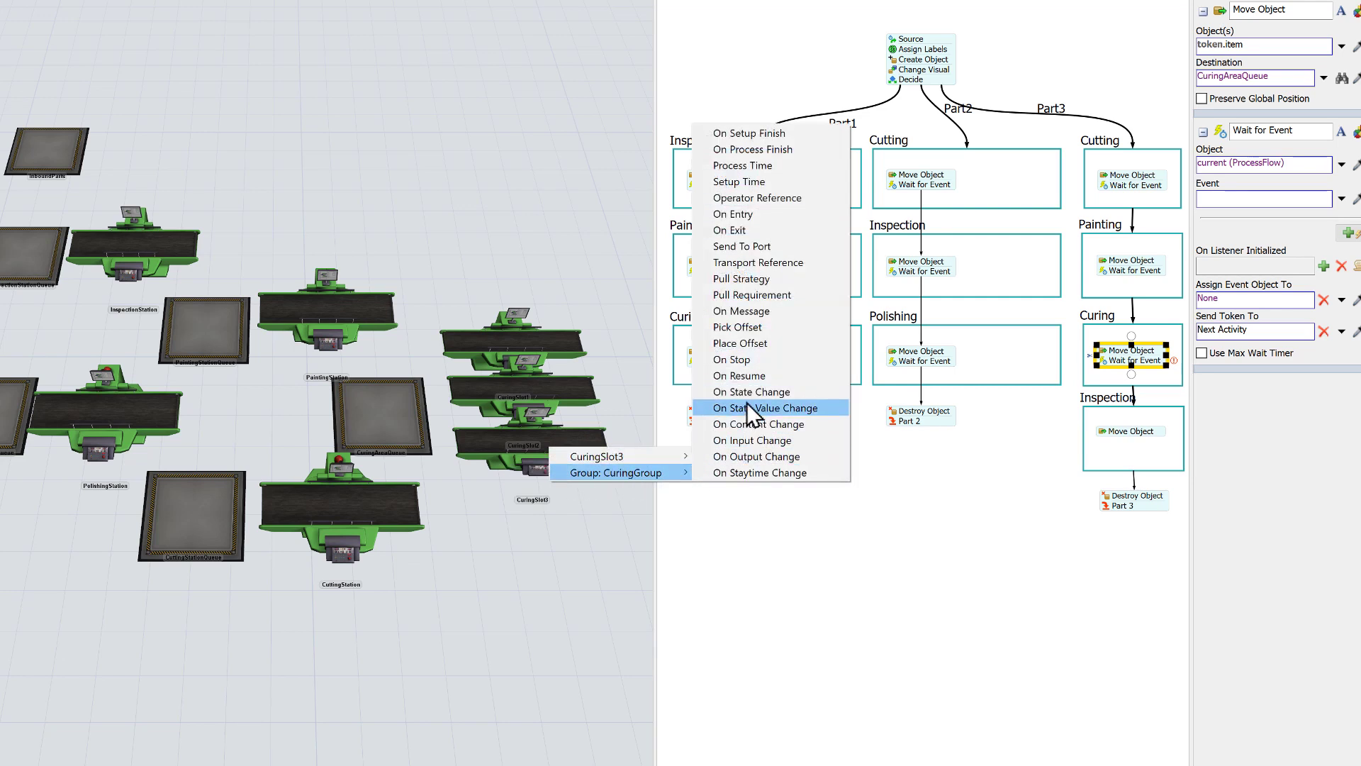
click(744, 245)
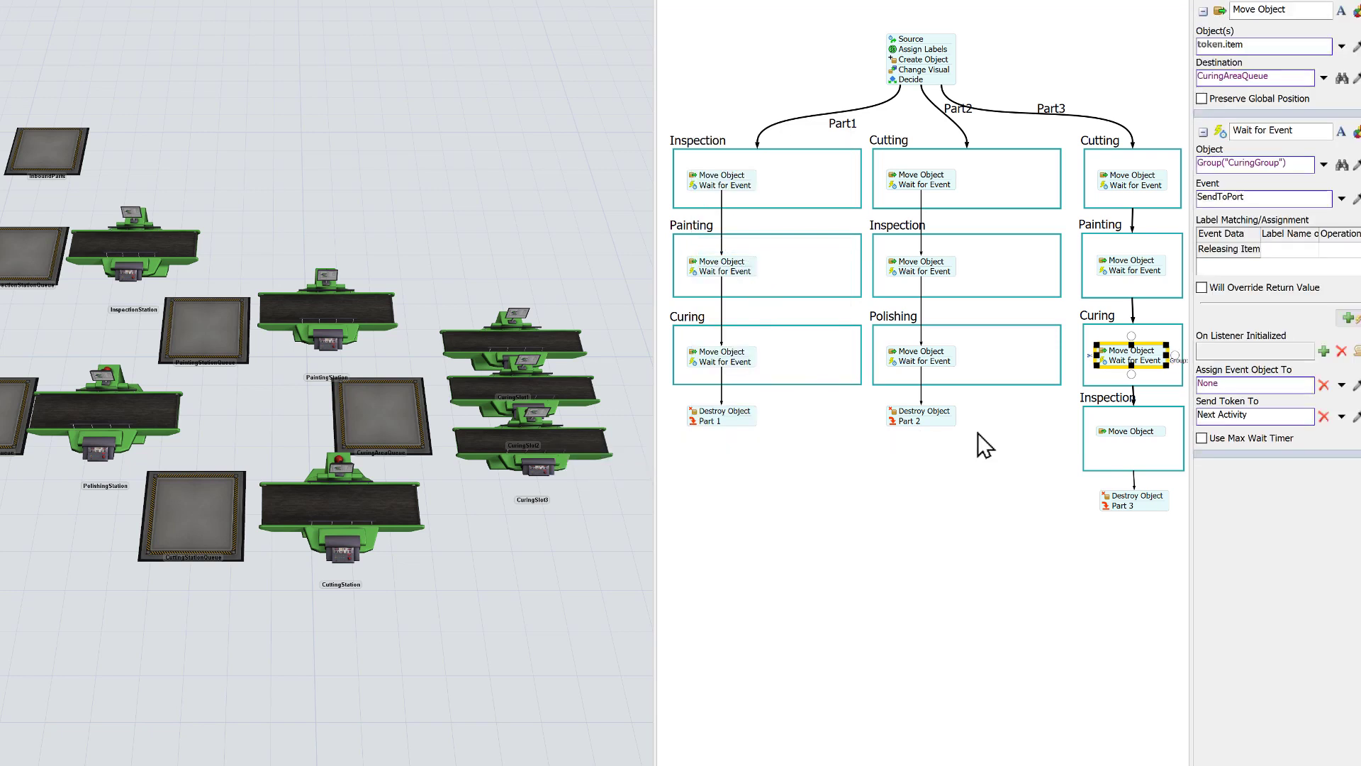
Attach a Wait for Event below Move Object in Part 3's Inspection block and link it to InspectionStation's Send To Port event
double_click(1101, 443)
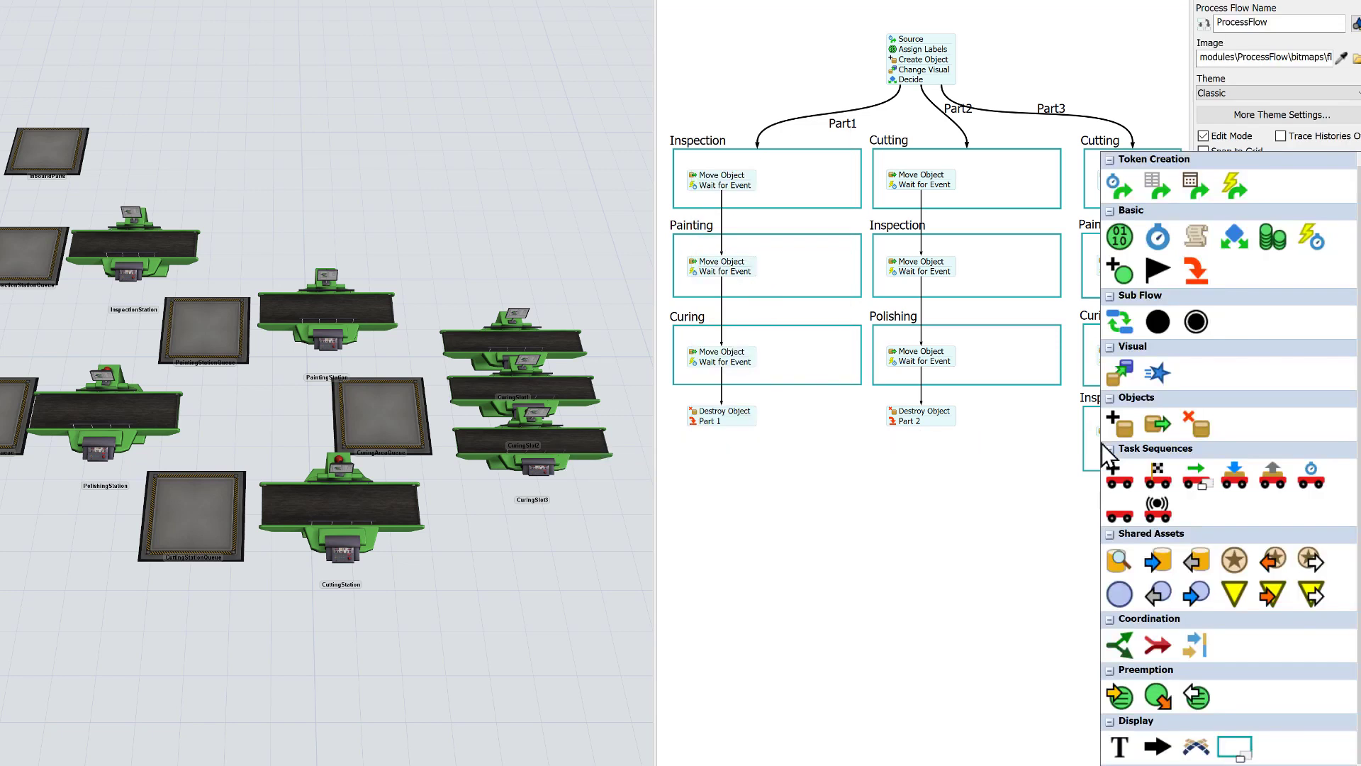
click(1313, 232)
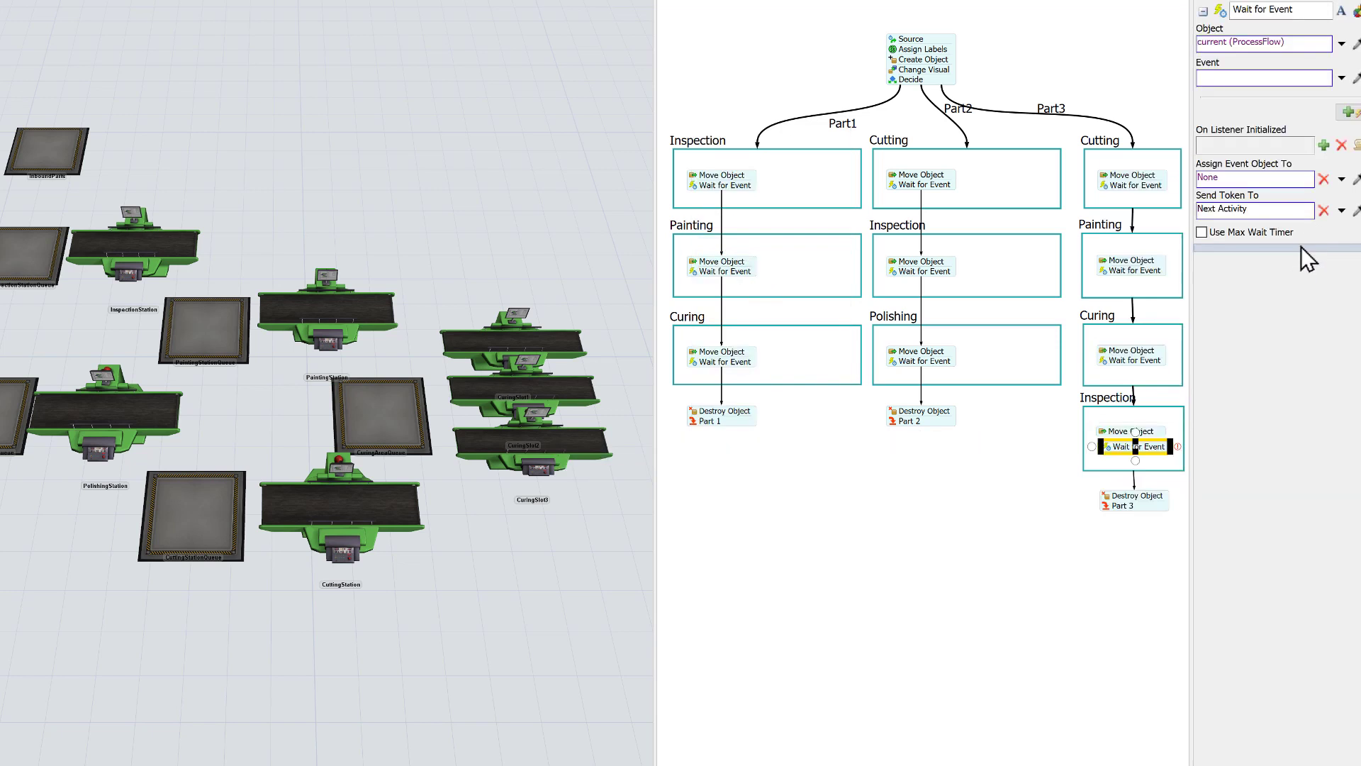
drag(1156, 459, 1156, 454)
click(1174, 440)
click(1175, 440)
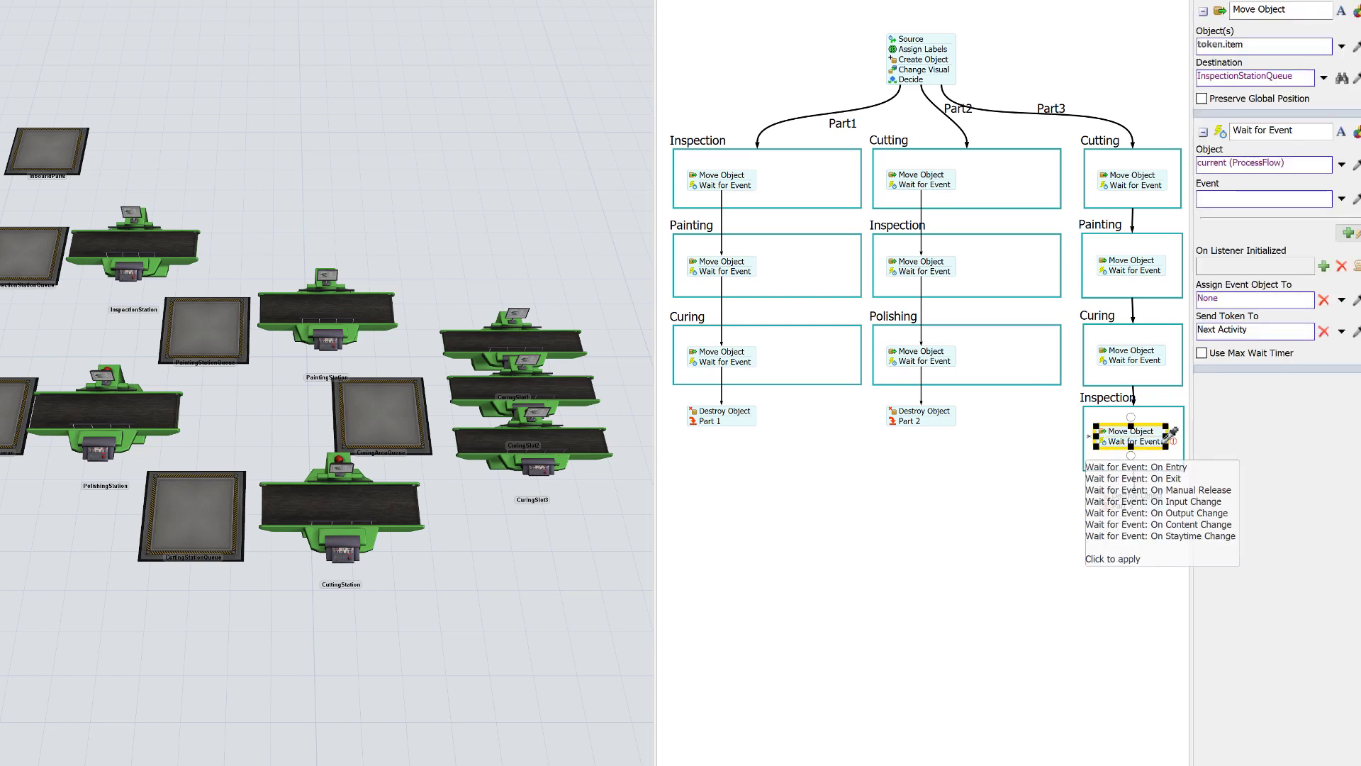
click(162, 234)
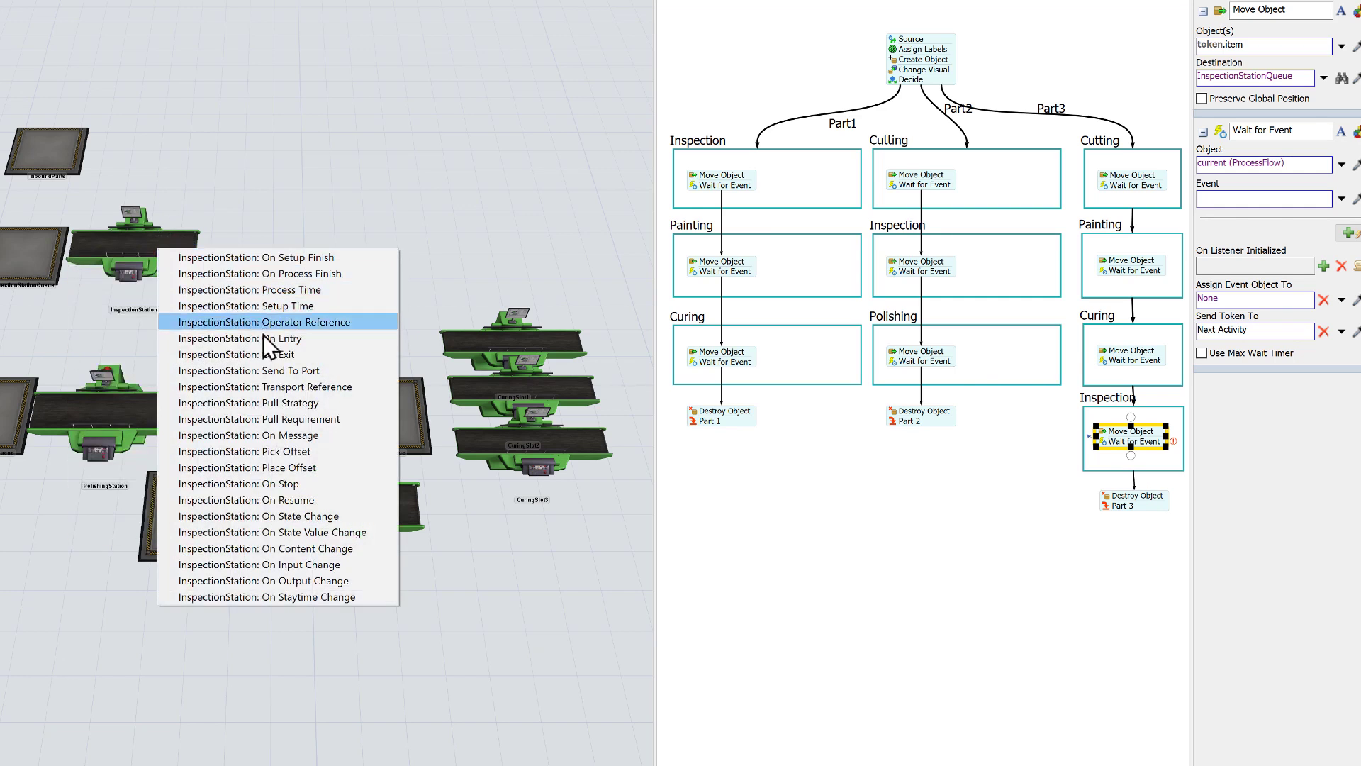
click(273, 372)
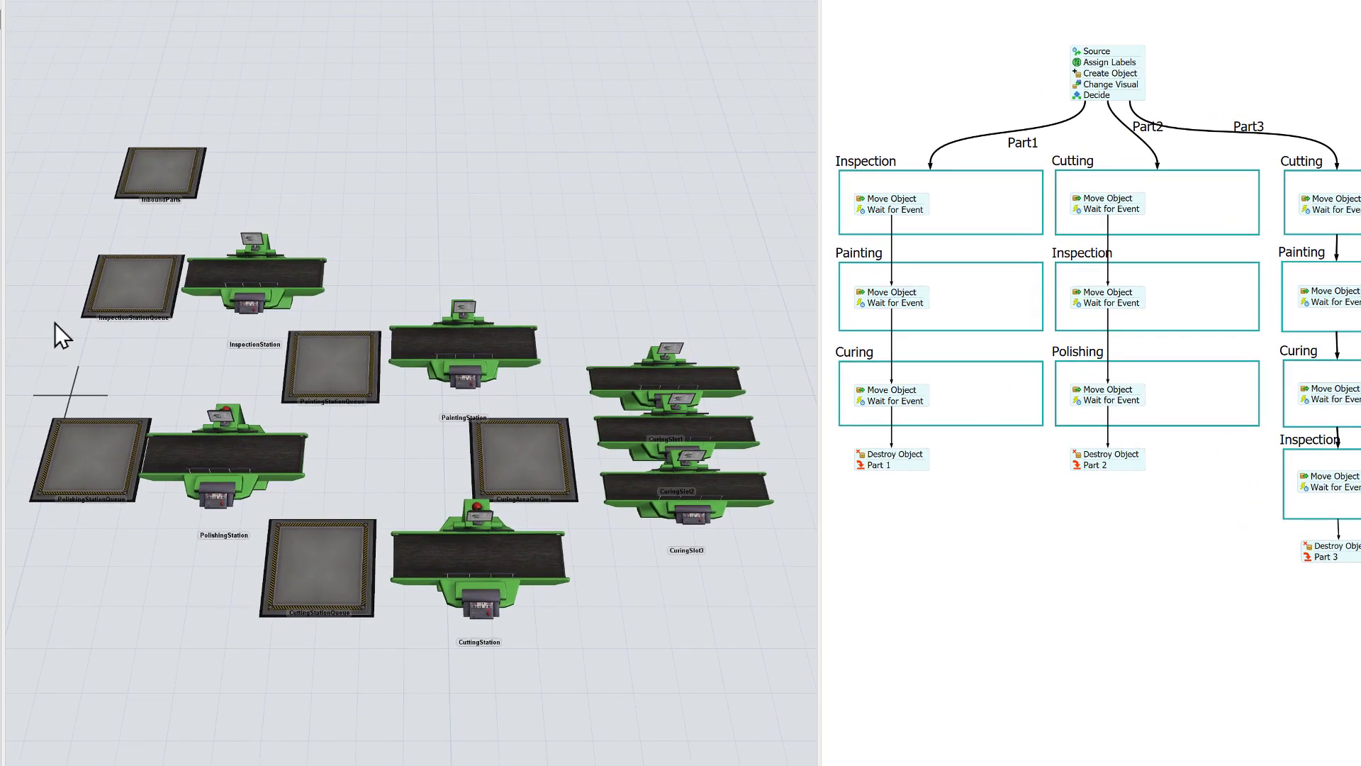
Connect the inspection, polishing, painting and cutting station queues in the 3D model to their respective station Processors
key(a)
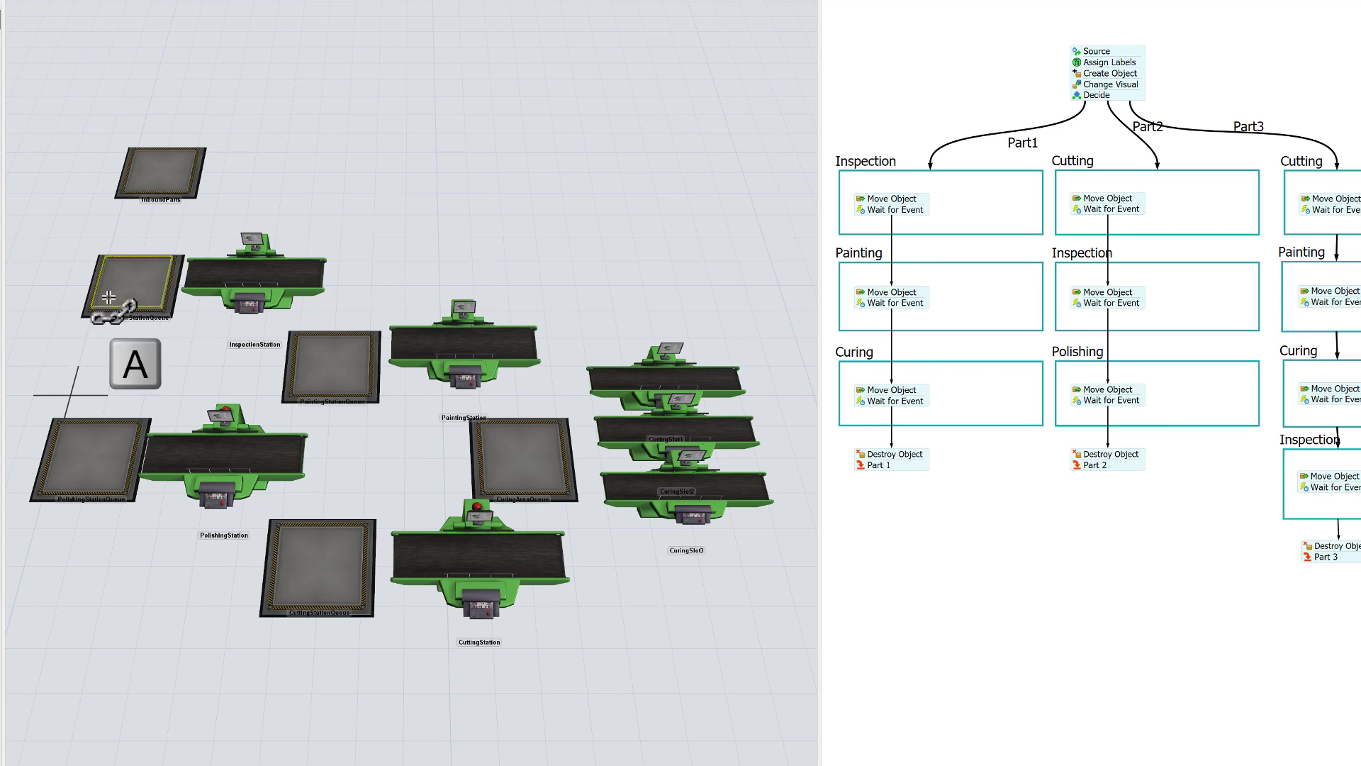
drag(118, 284, 249, 275)
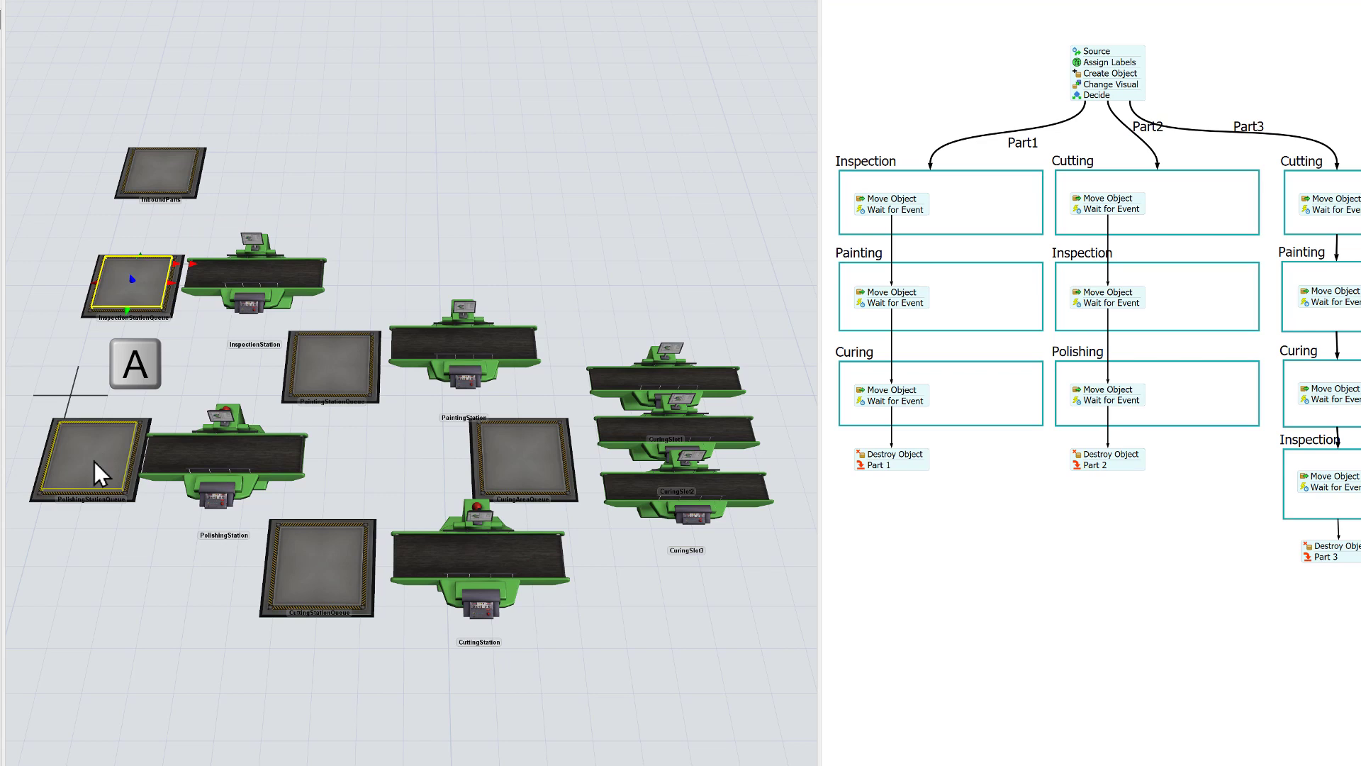
drag(95, 462, 204, 457)
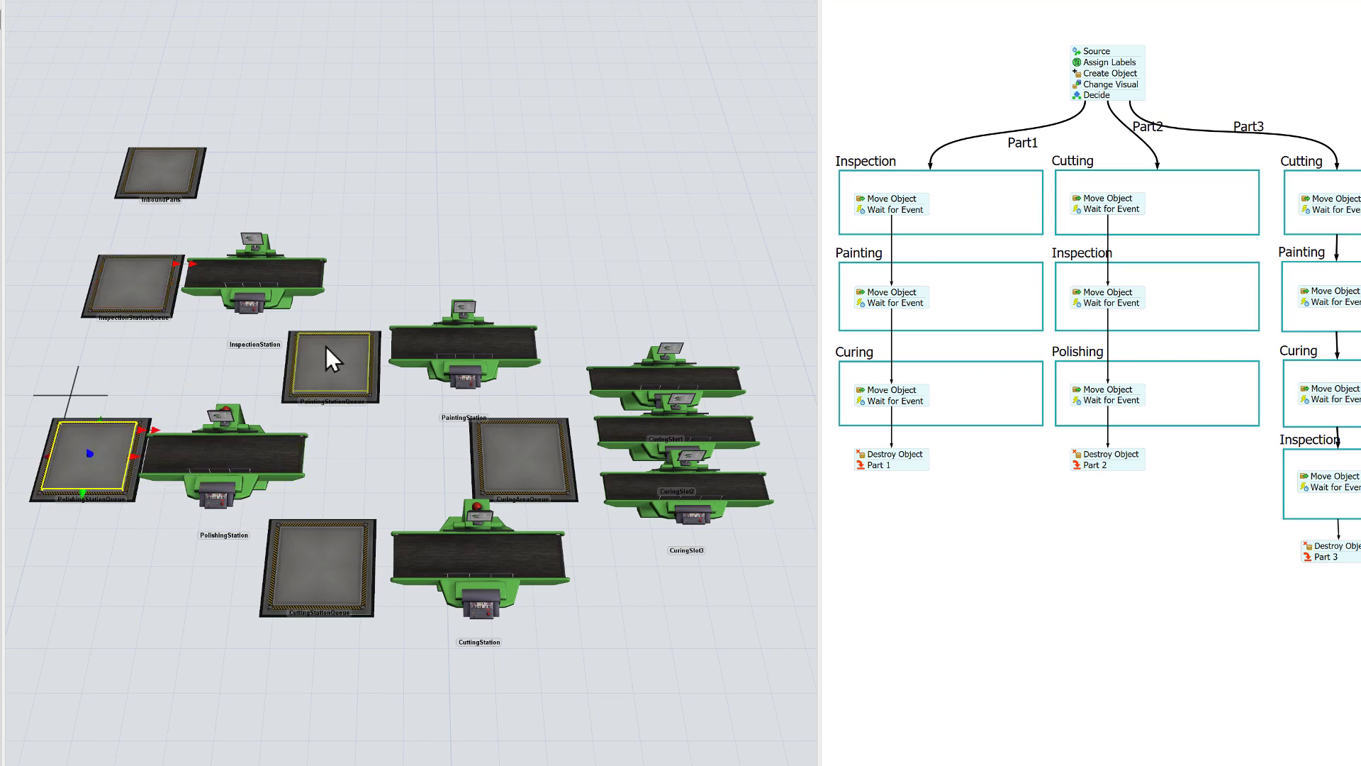
drag(331, 358, 487, 356)
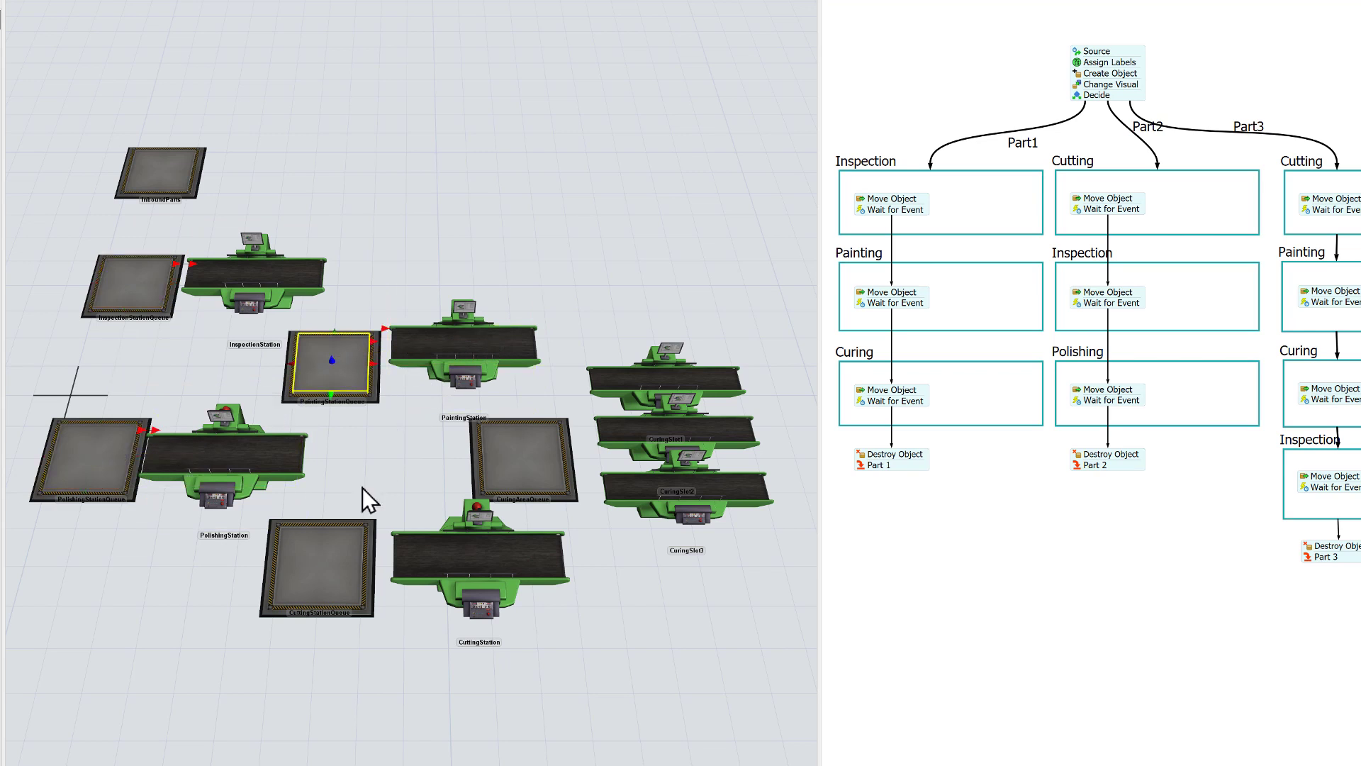
drag(322, 558, 471, 546)
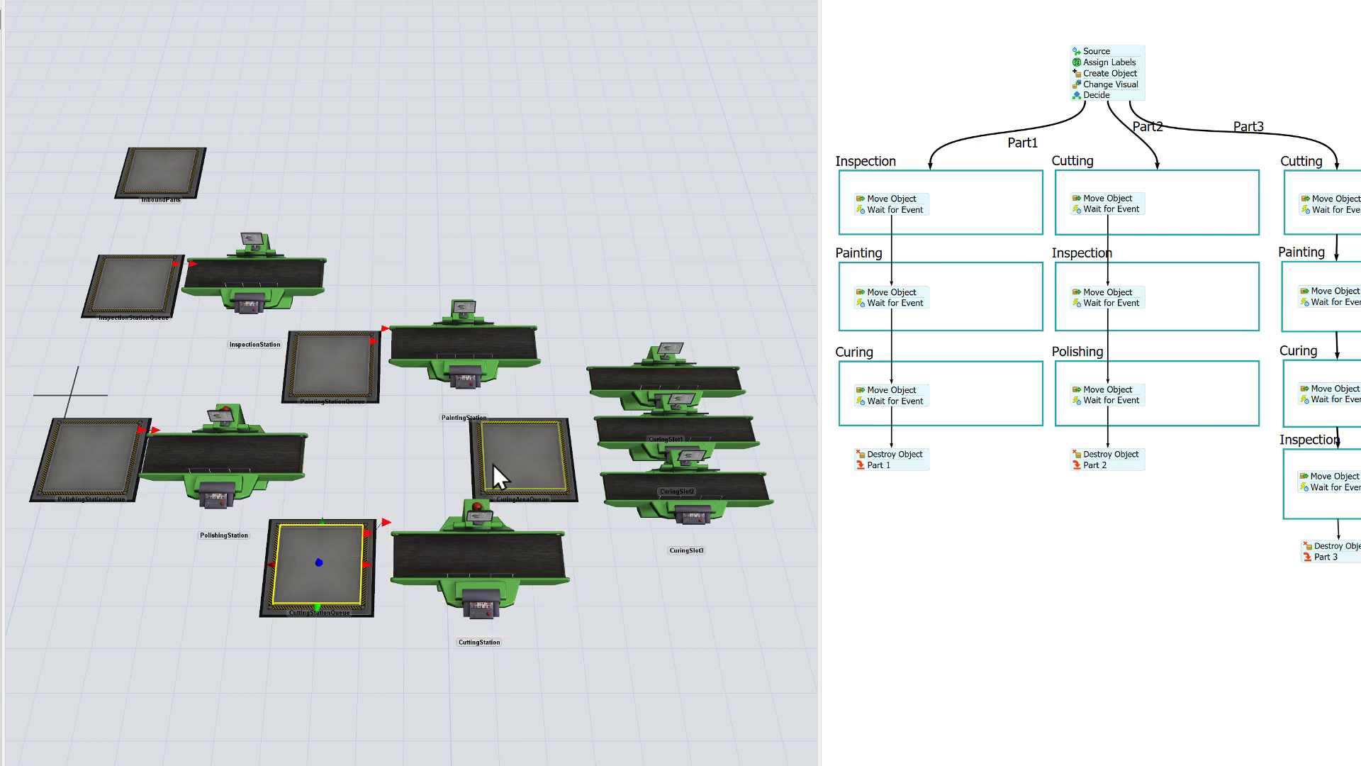
Connect CuringAreaQueue to each of the three curing slots and reset the model
drag(501, 451, 613, 365)
drag(536, 465, 633, 434)
drag(530, 466, 647, 489)
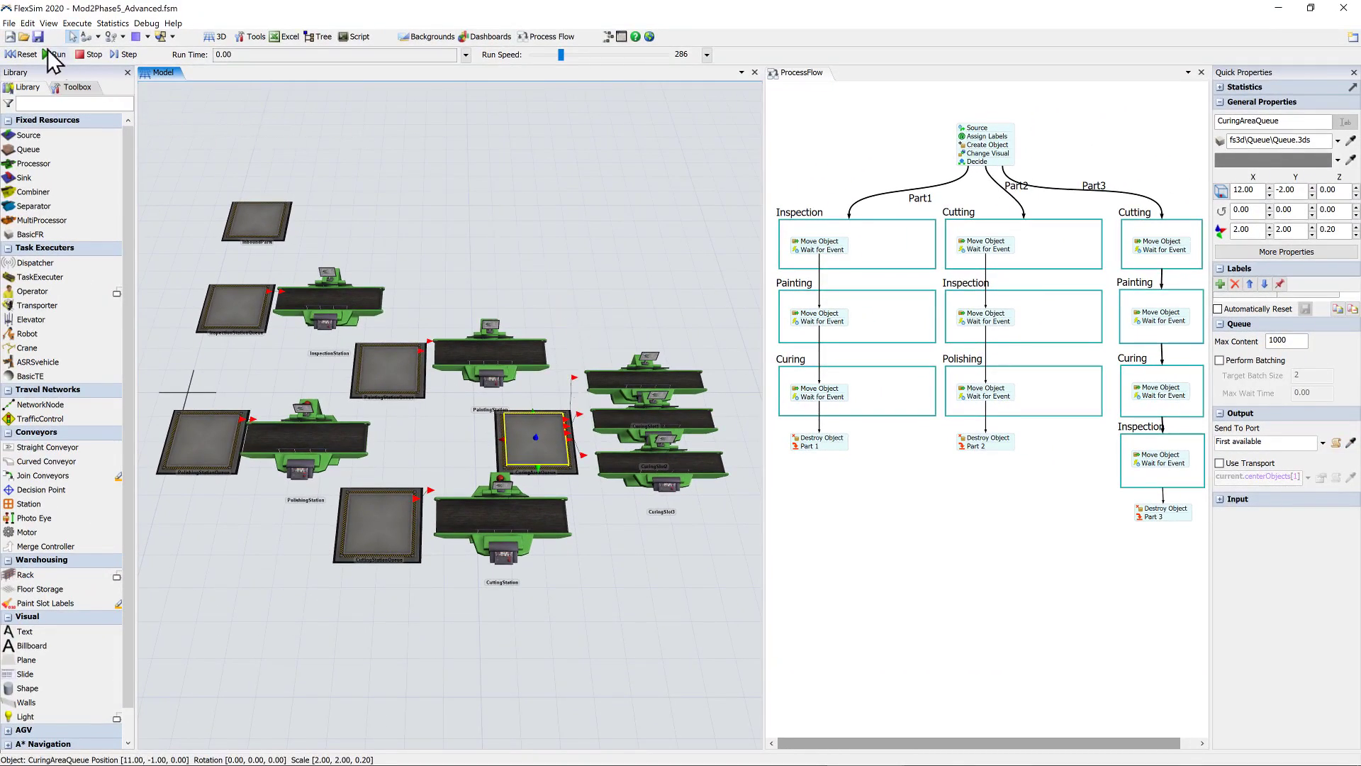
click(32, 54)
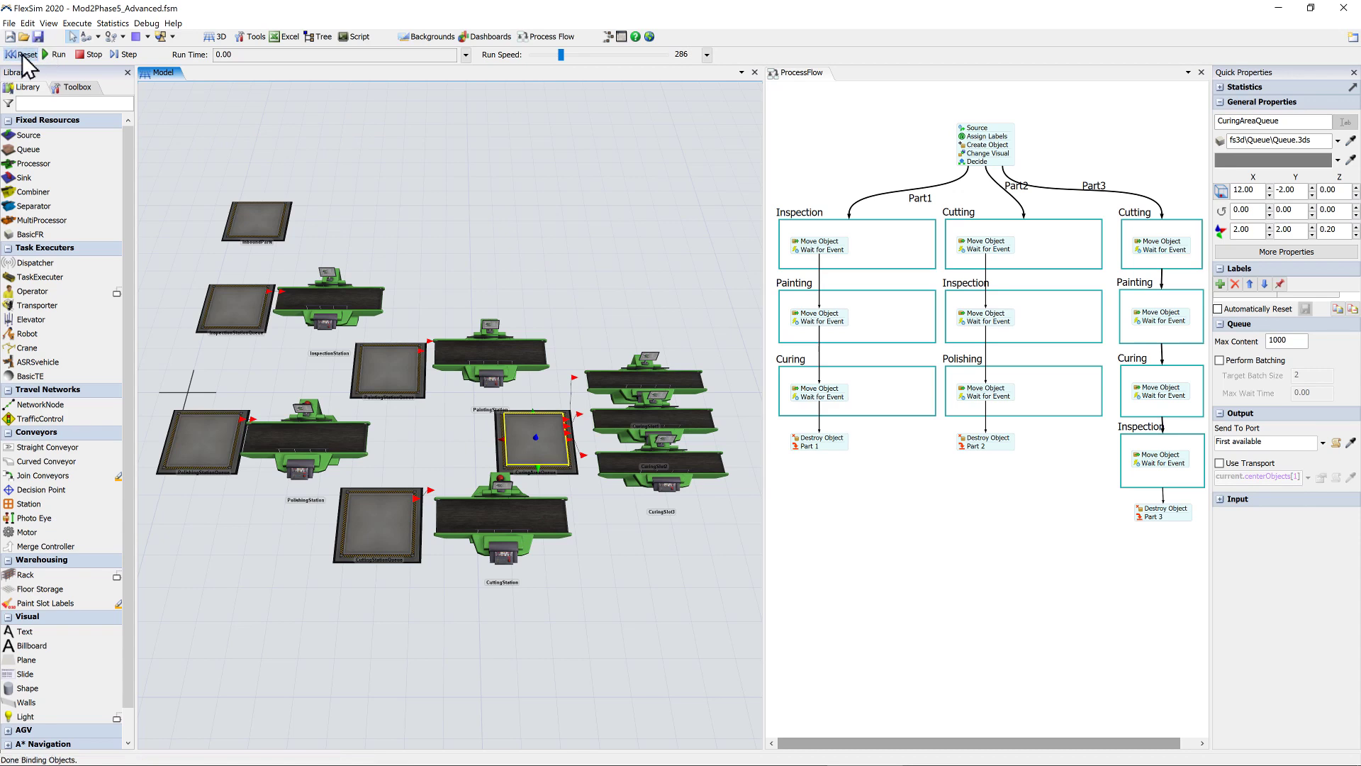
Test-run the model, stop and reset it, and close the System Console
click(54, 54)
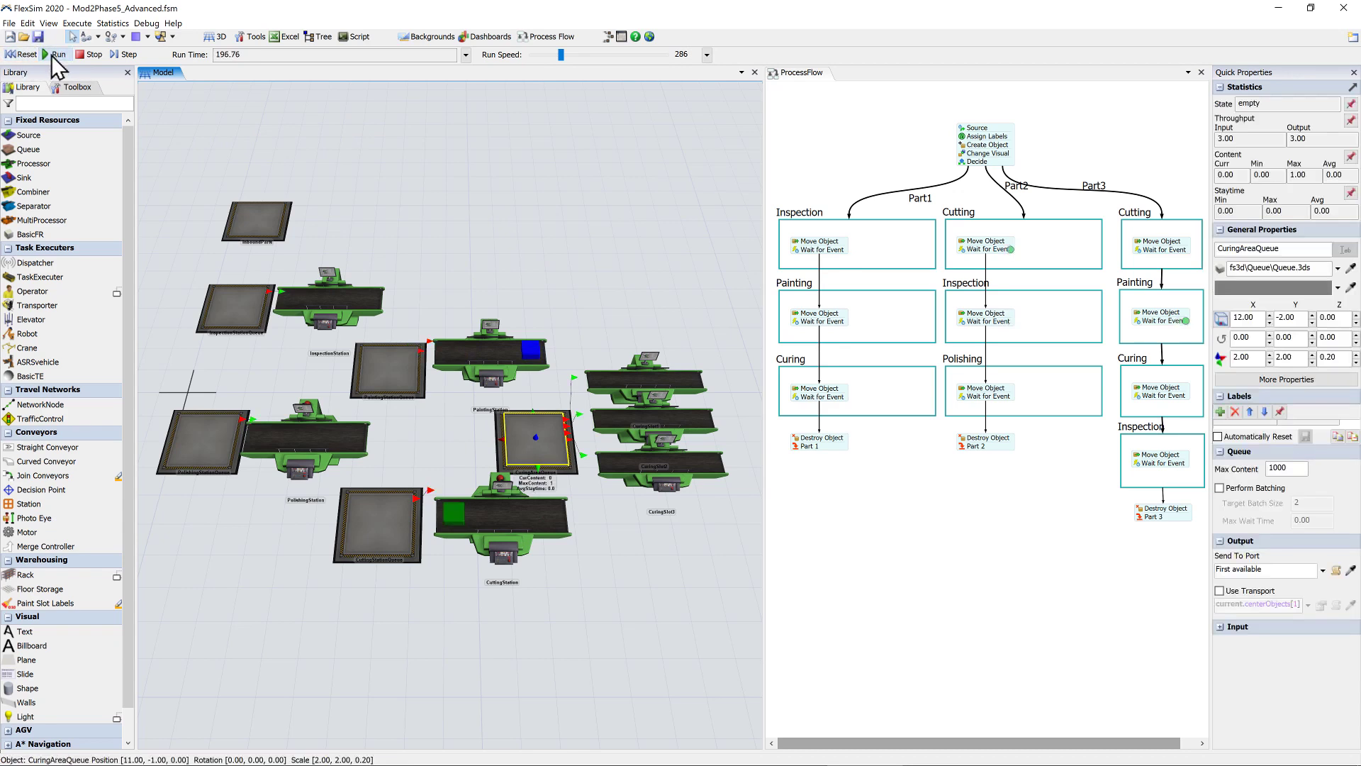
click(87, 54)
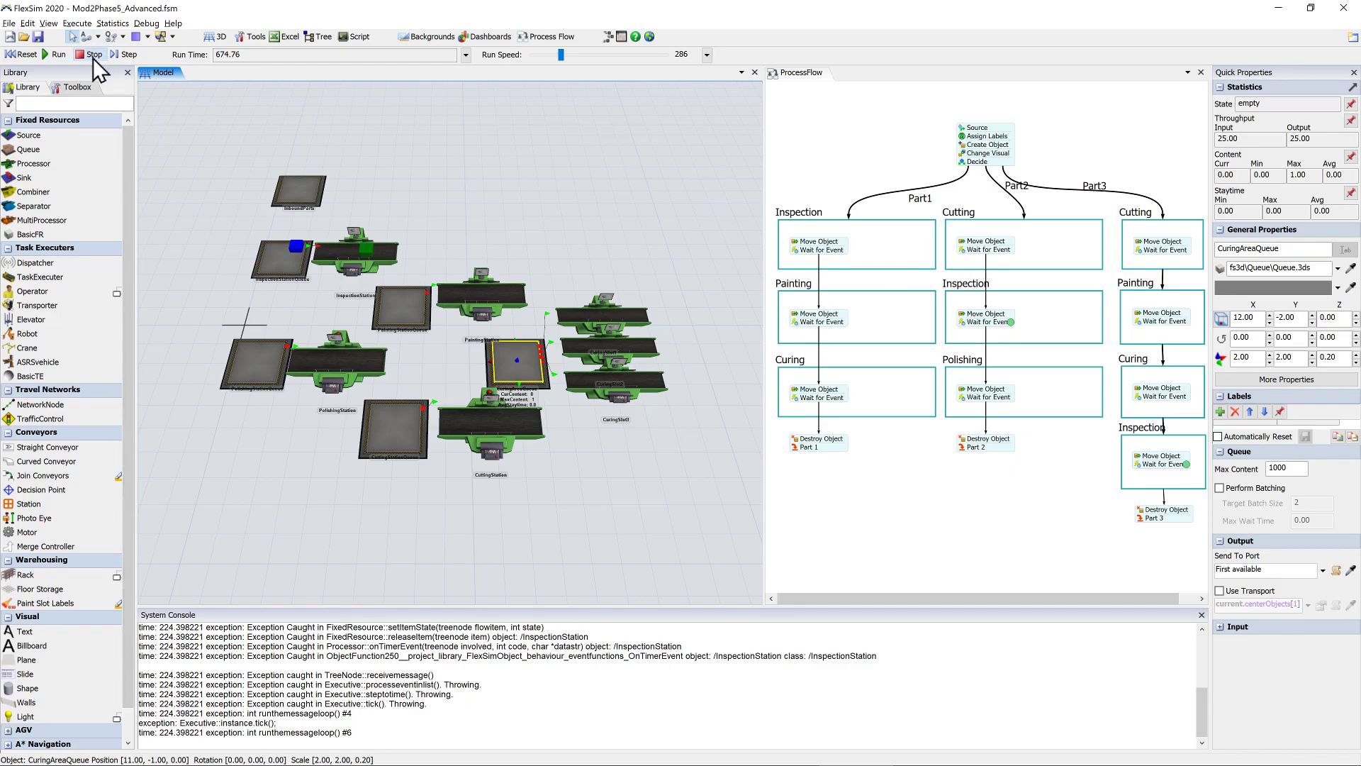
click(24, 54)
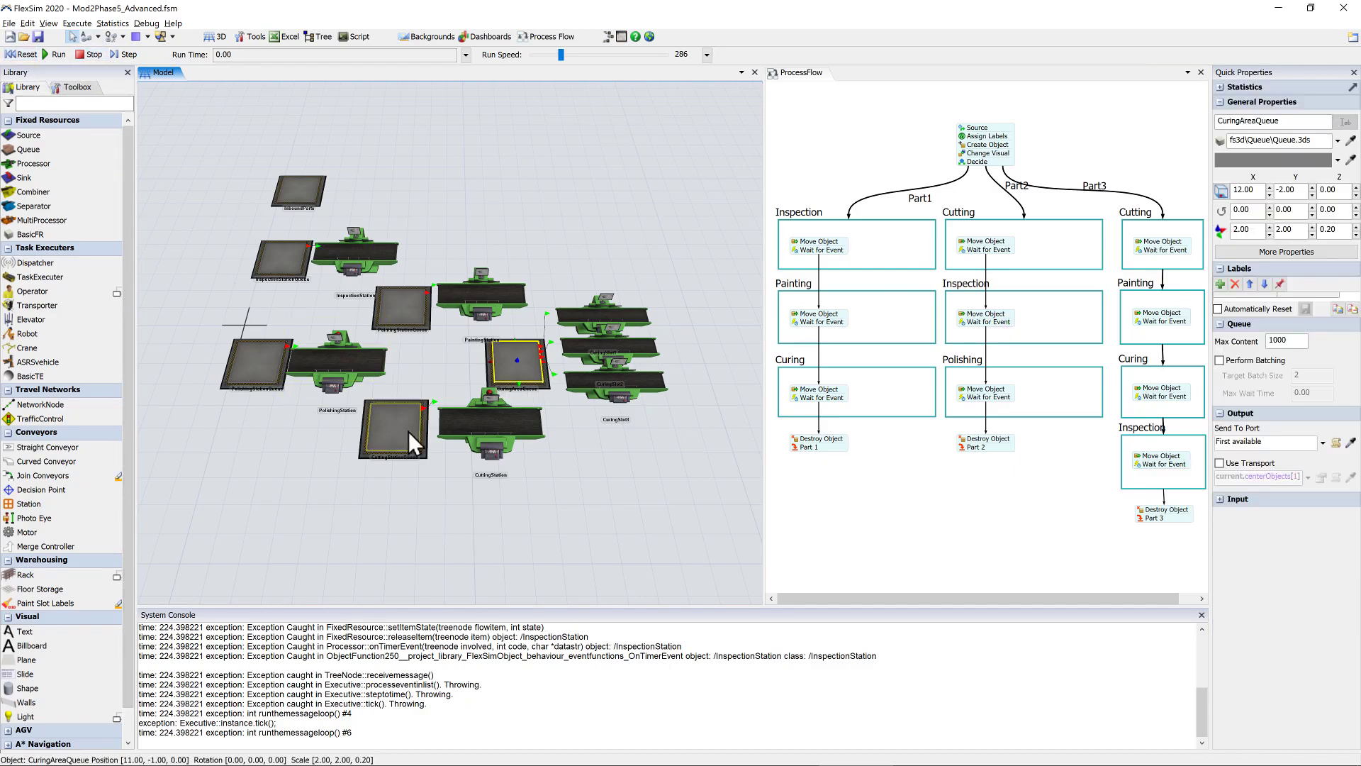
click(1205, 616)
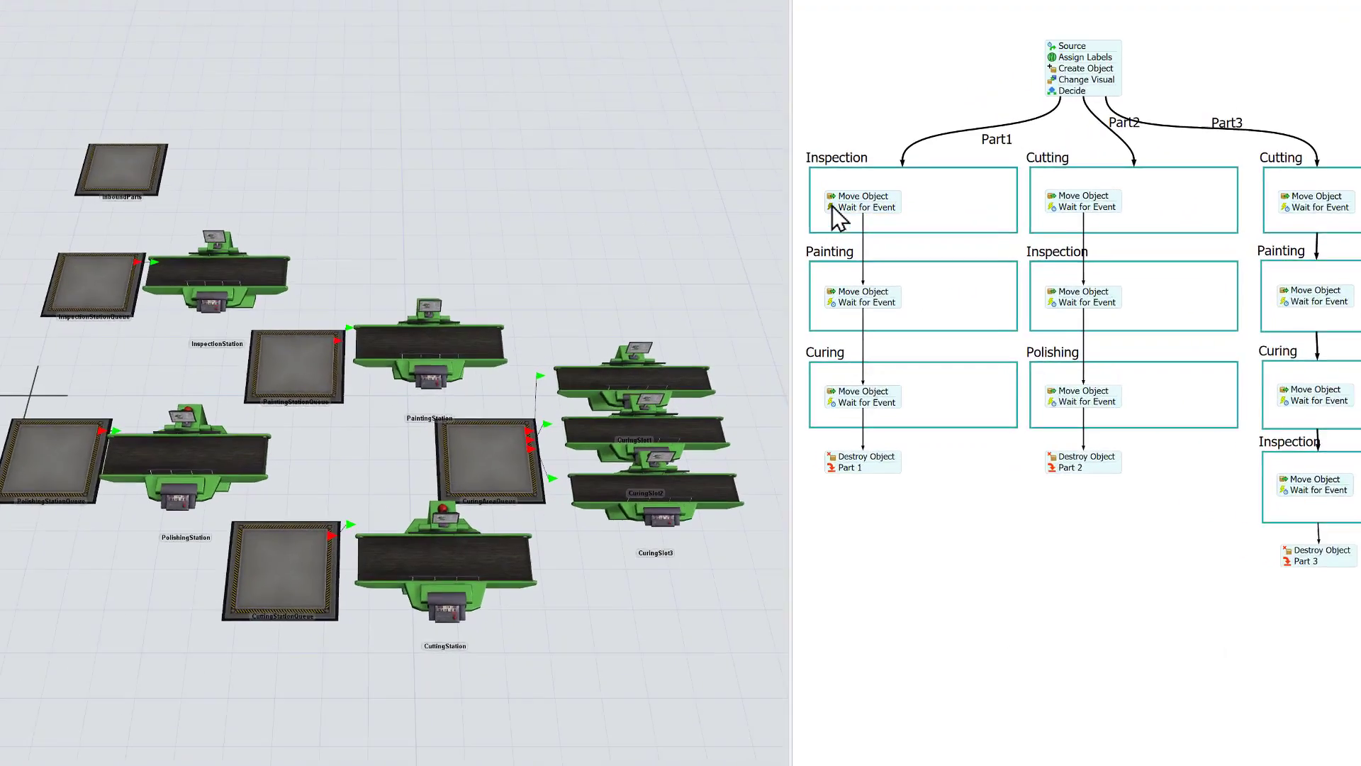
Make the Wait for Event in Part 1's Inspection block match its Releasing Item to the label item
double_click(795, 251)
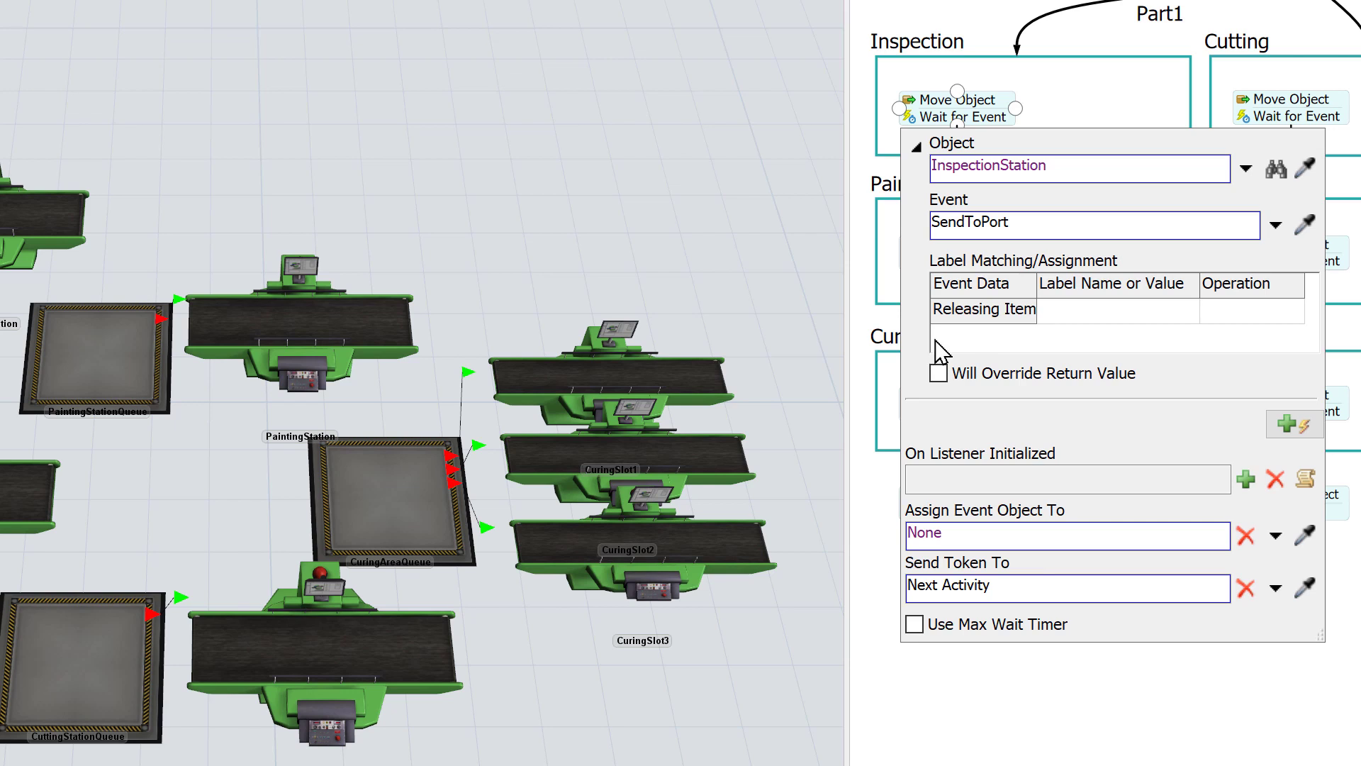
click(1261, 307)
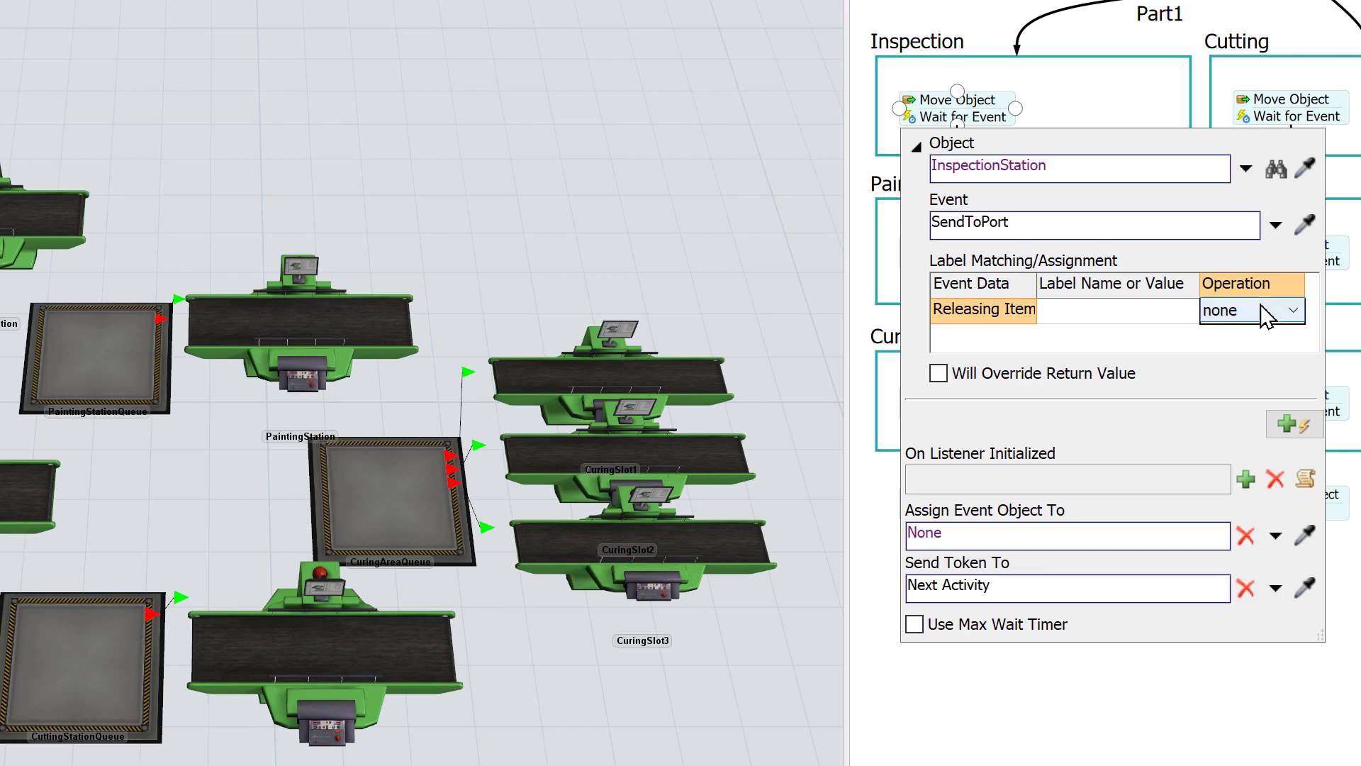
click(1260, 307)
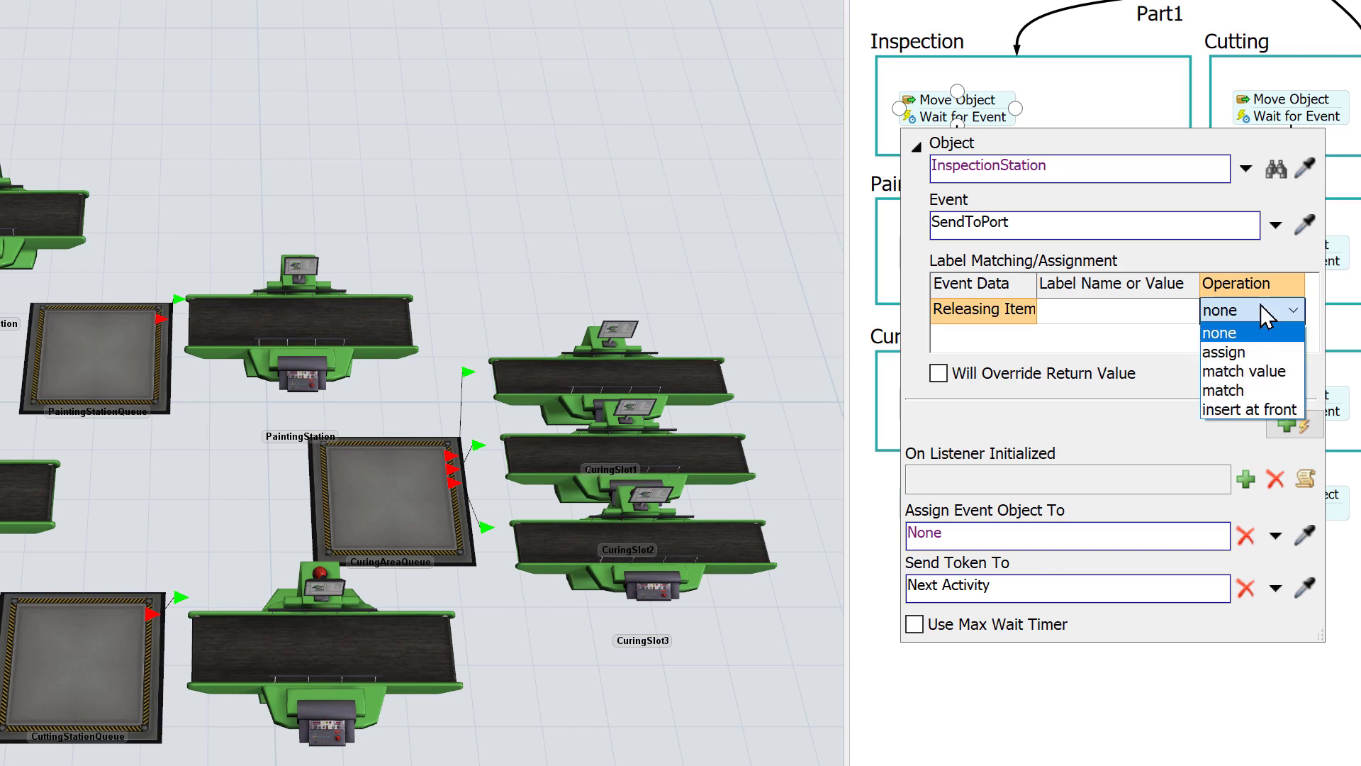
click(1260, 389)
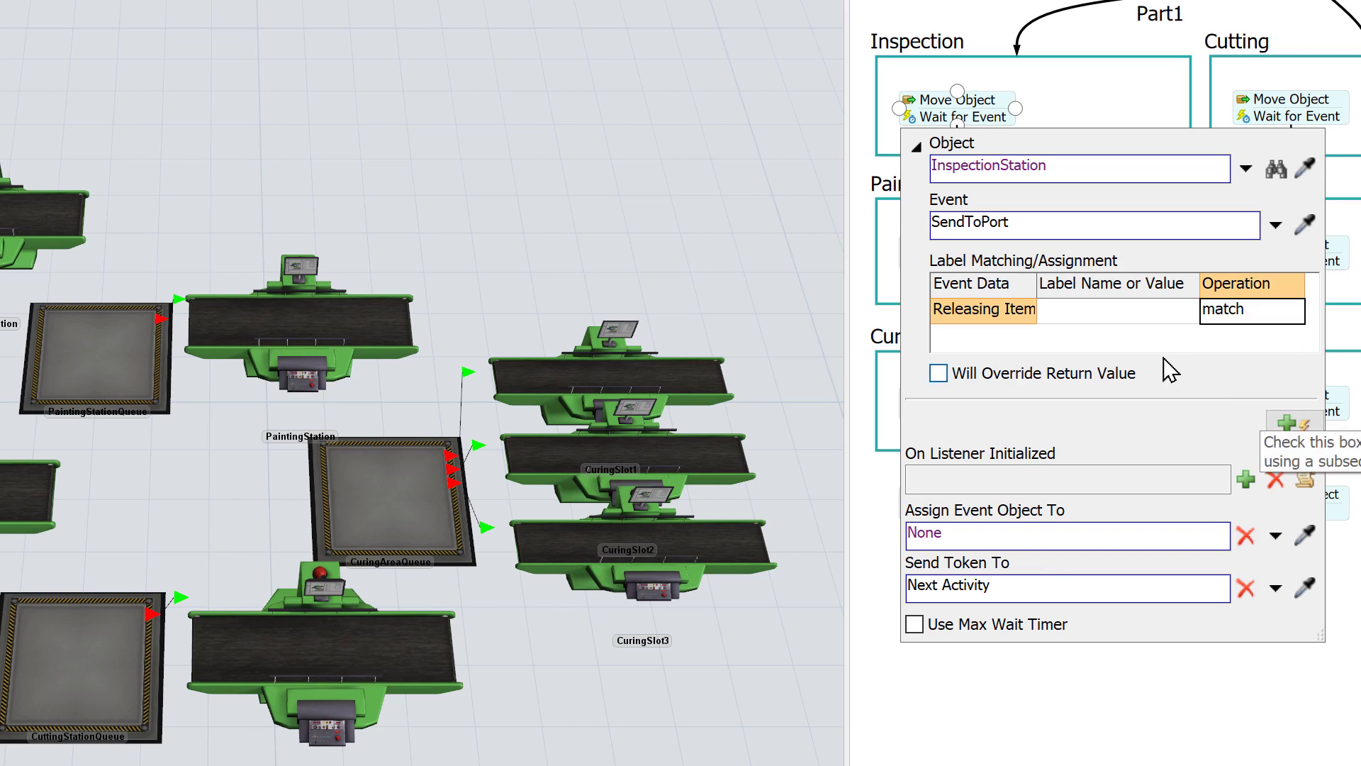
click(1093, 311)
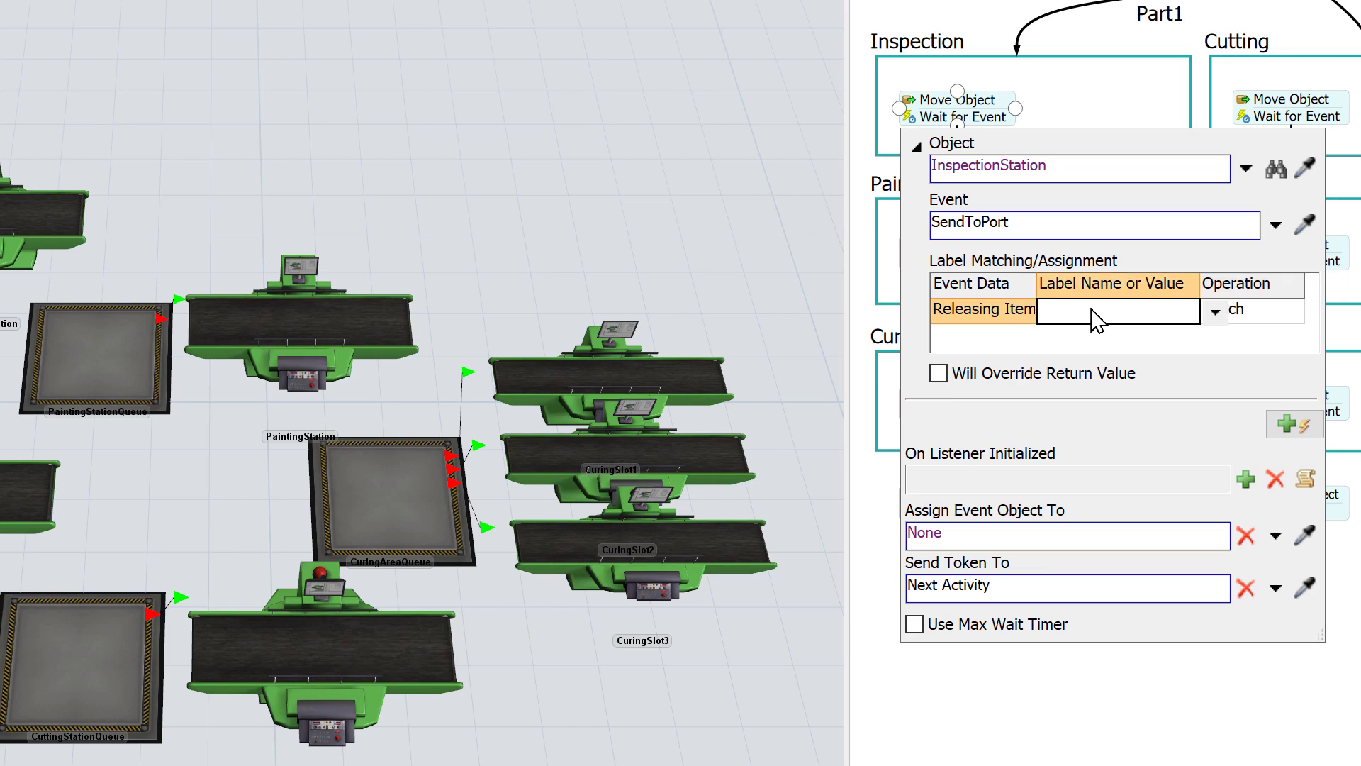
text(item)
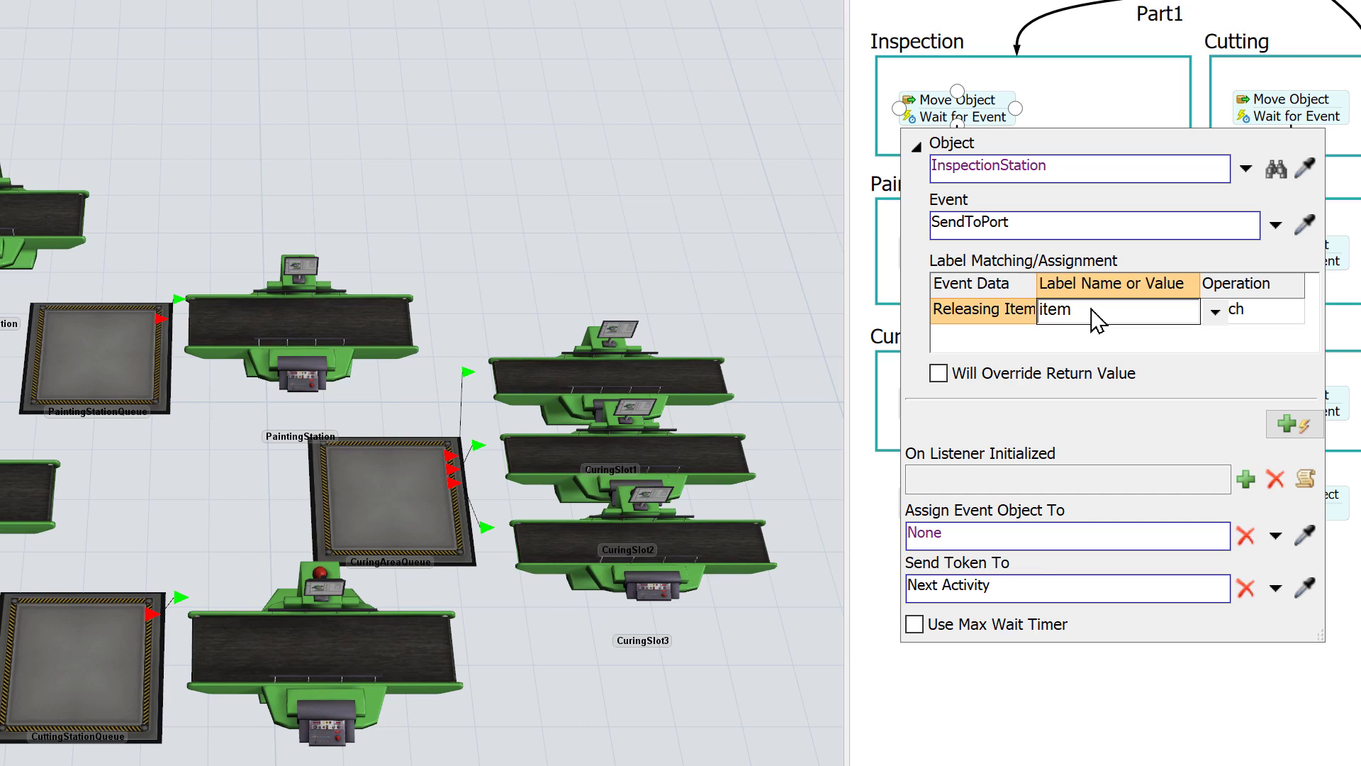
click(1089, 350)
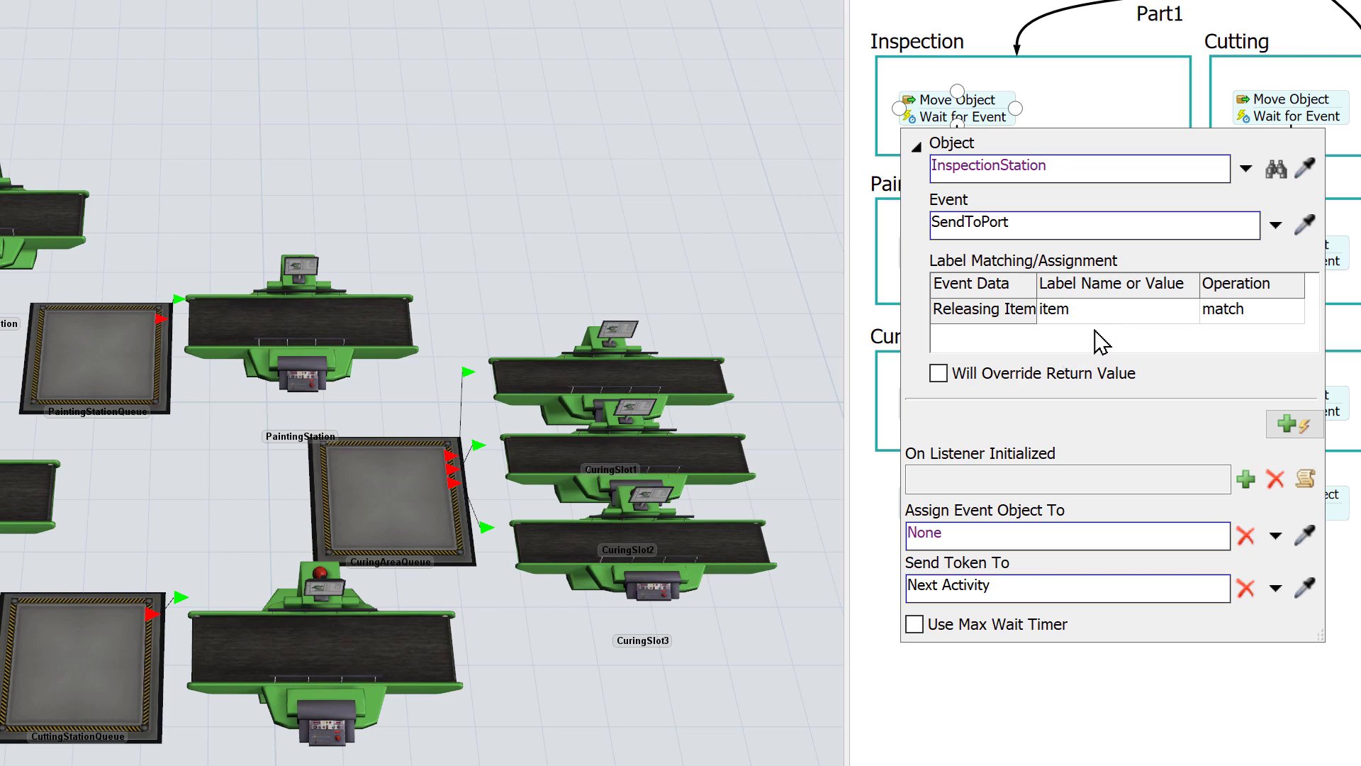
double_click(1095, 310)
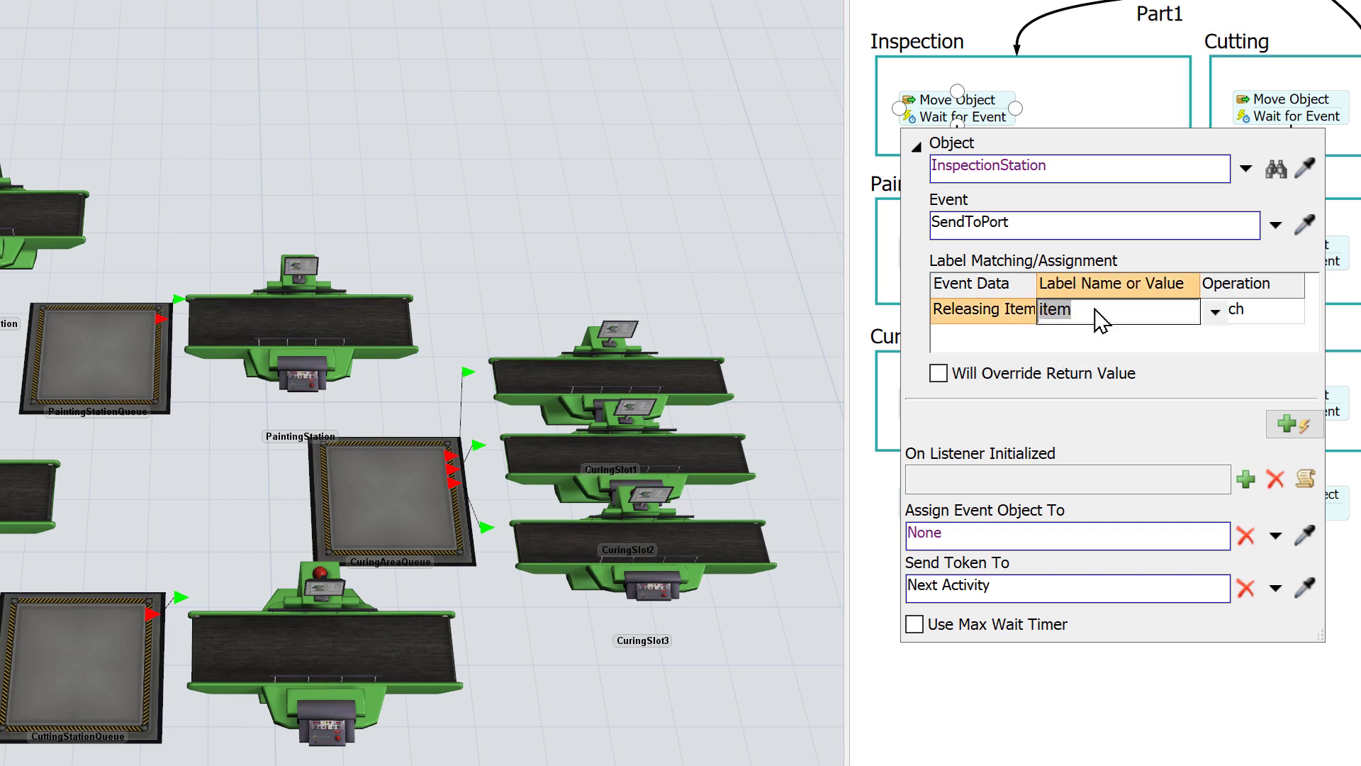
click(1154, 336)
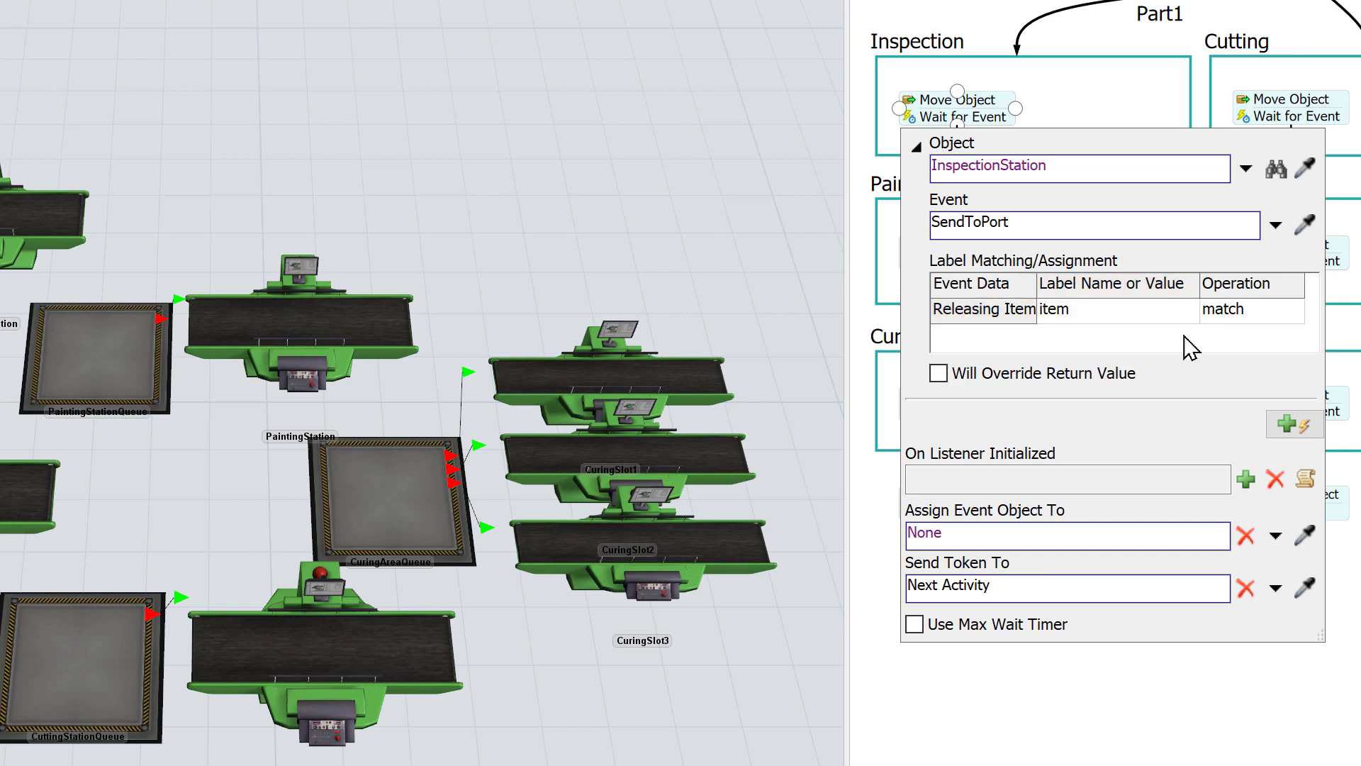
click(1348, 379)
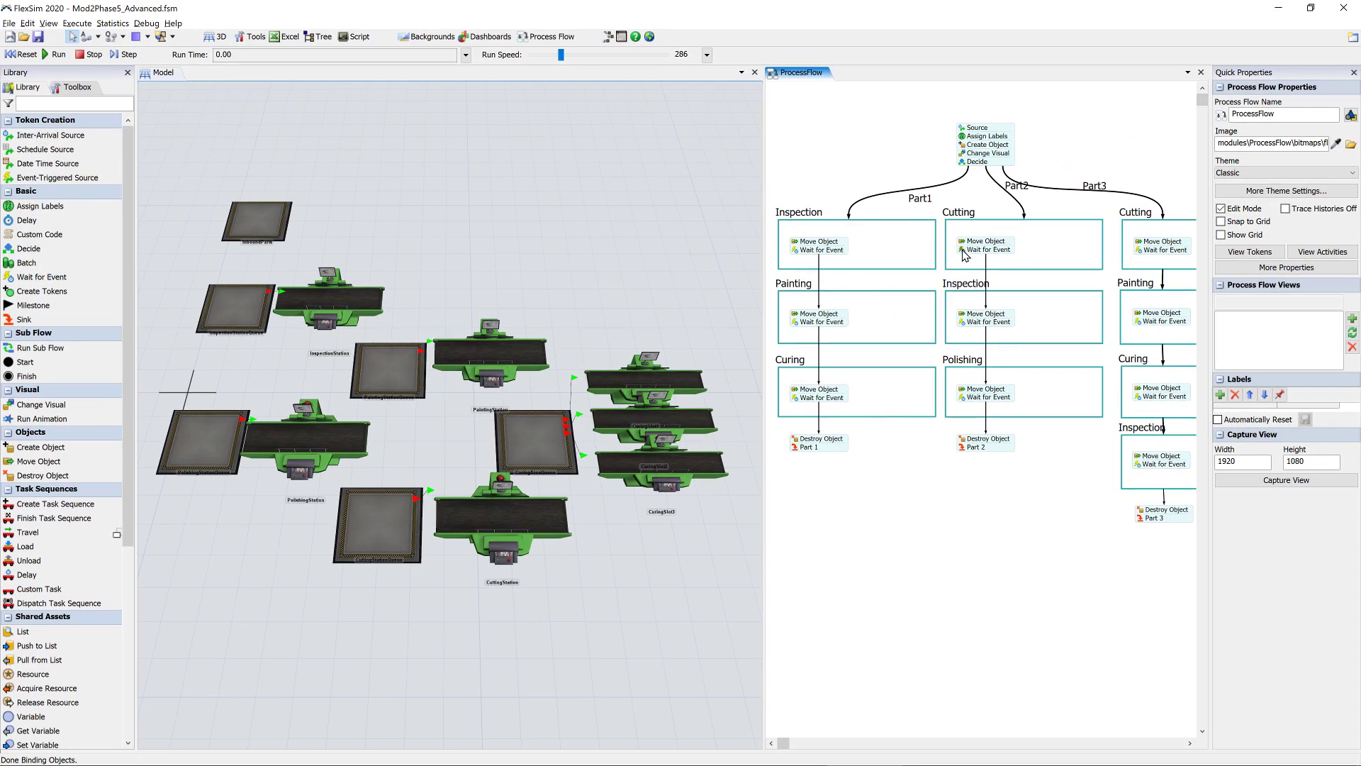
Make the Wait for Event in Part 2's Cutting block match its Releasing Item to the label item
click(1013, 226)
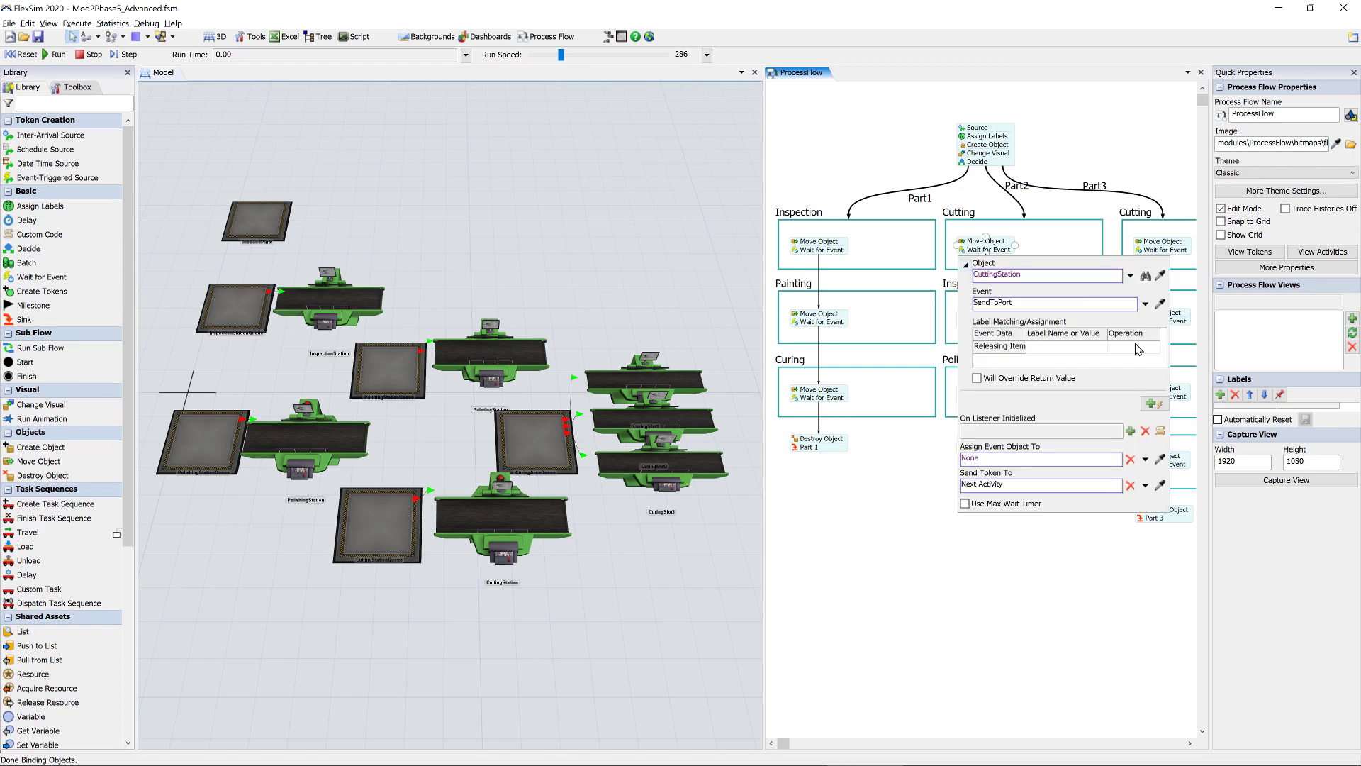
click(1134, 343)
click(1134, 346)
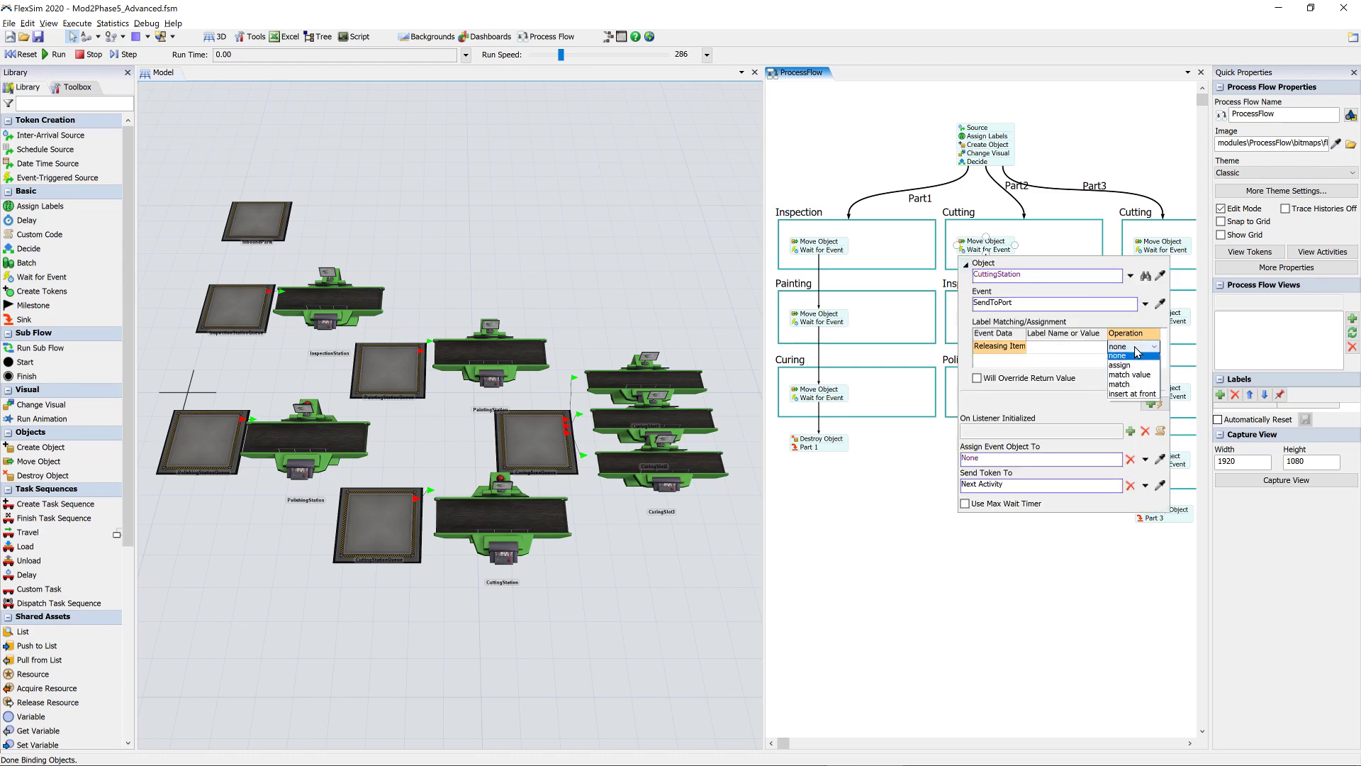
click(1135, 387)
click(1086, 348)
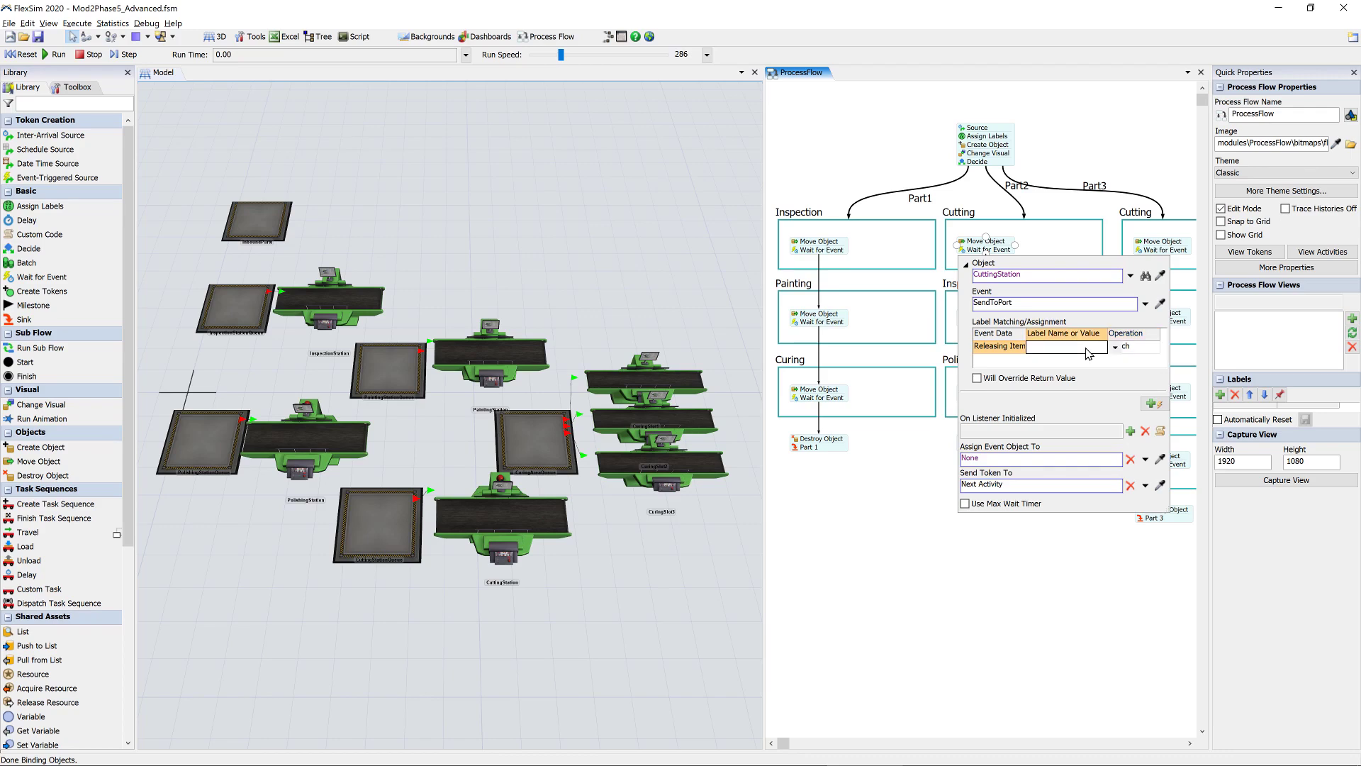
text(item)
Make the Wait for Event in Part 3's Cutting block match its Releasing Item to the label item
click(1144, 249)
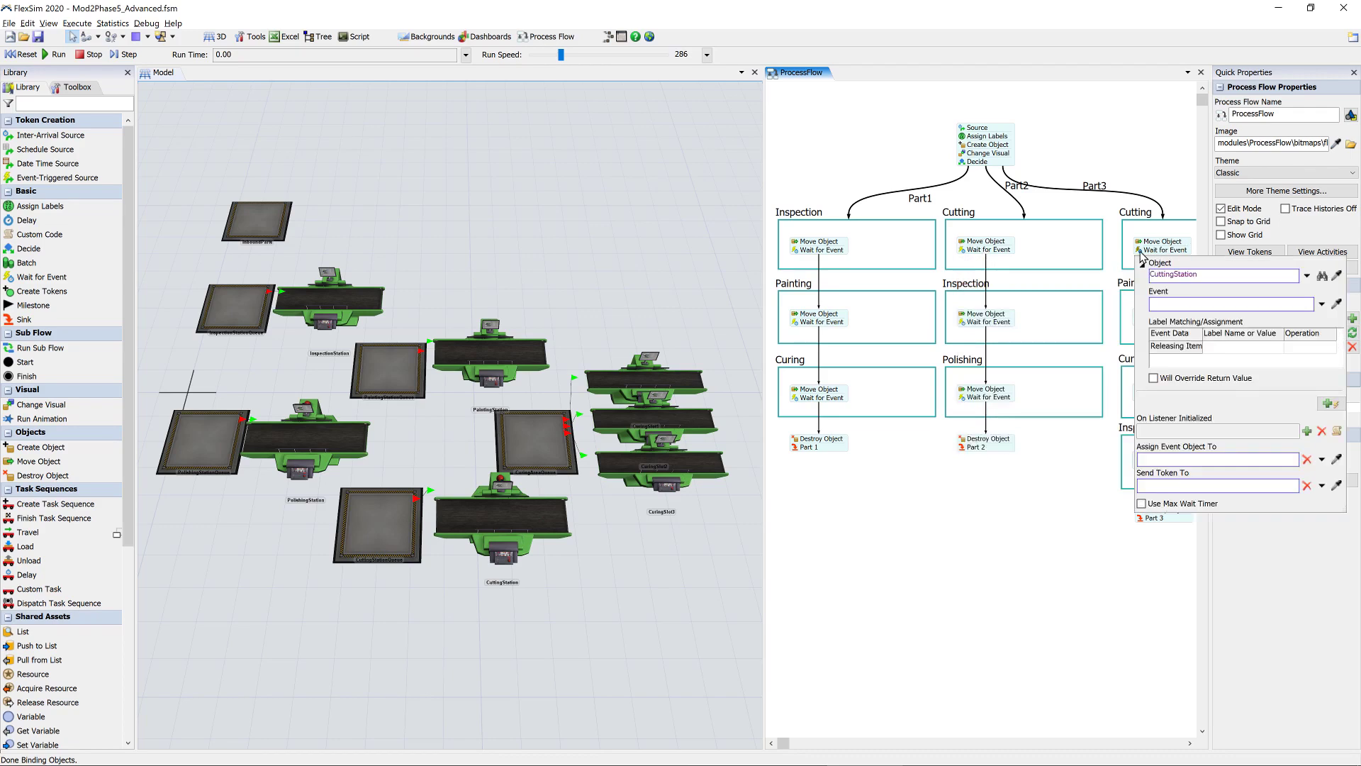
click(1301, 347)
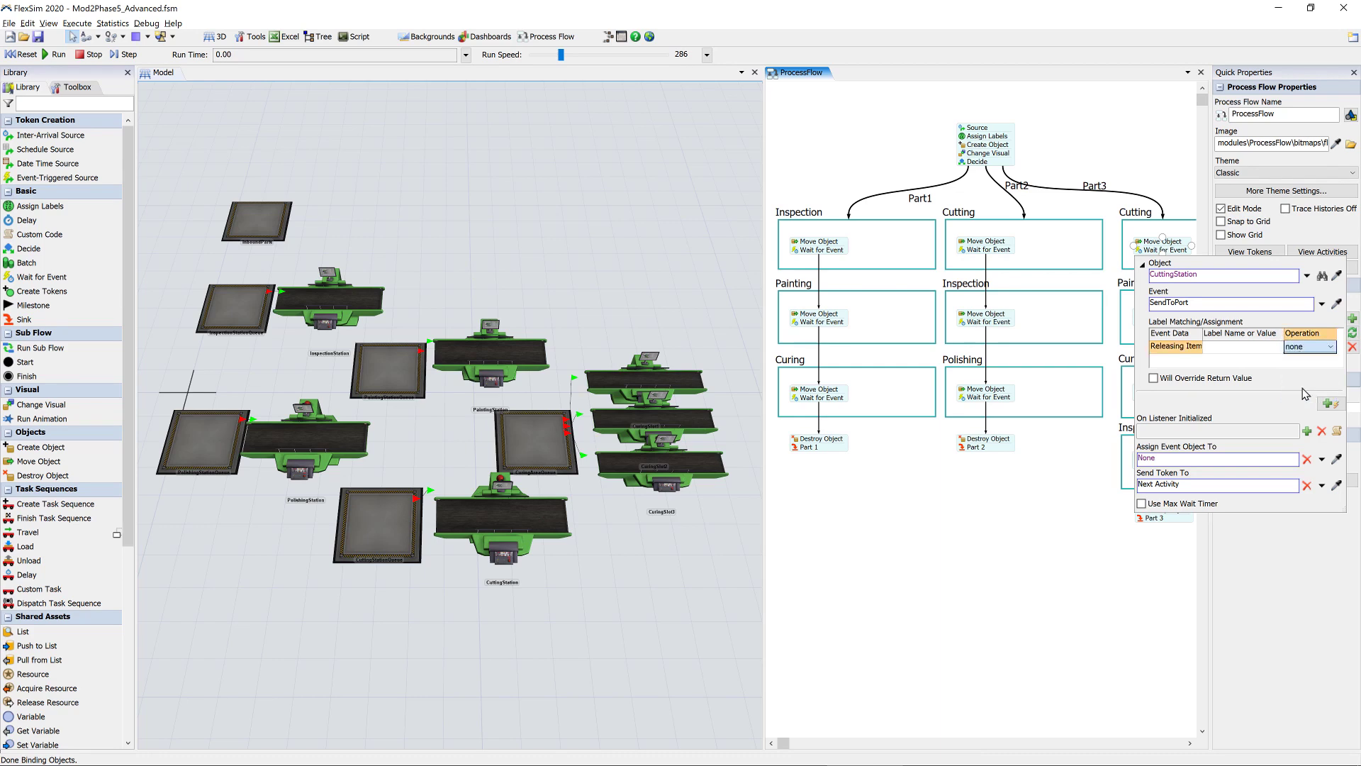
double_click(1241, 348)
text(item)
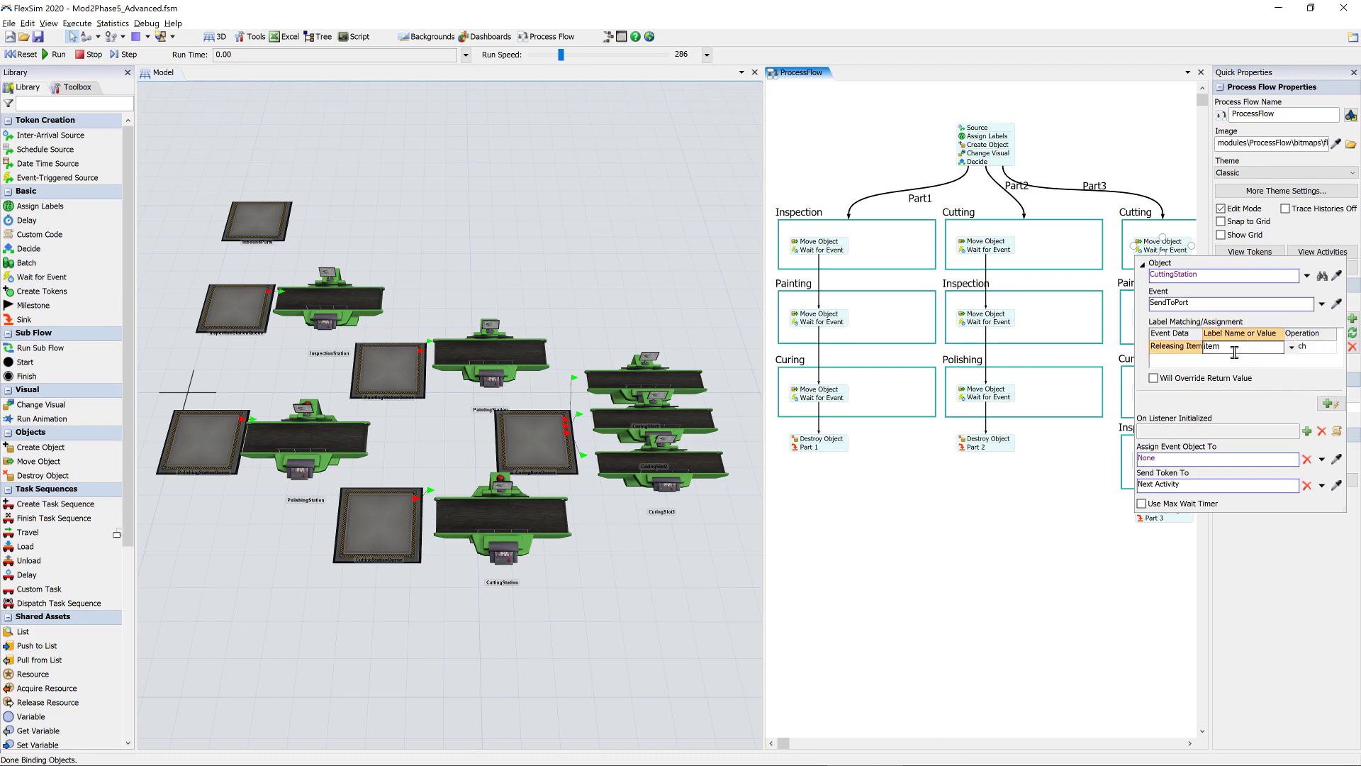
Make the Wait for Event in Part 1's Painting block match its Releasing Item to the label item
click(800, 330)
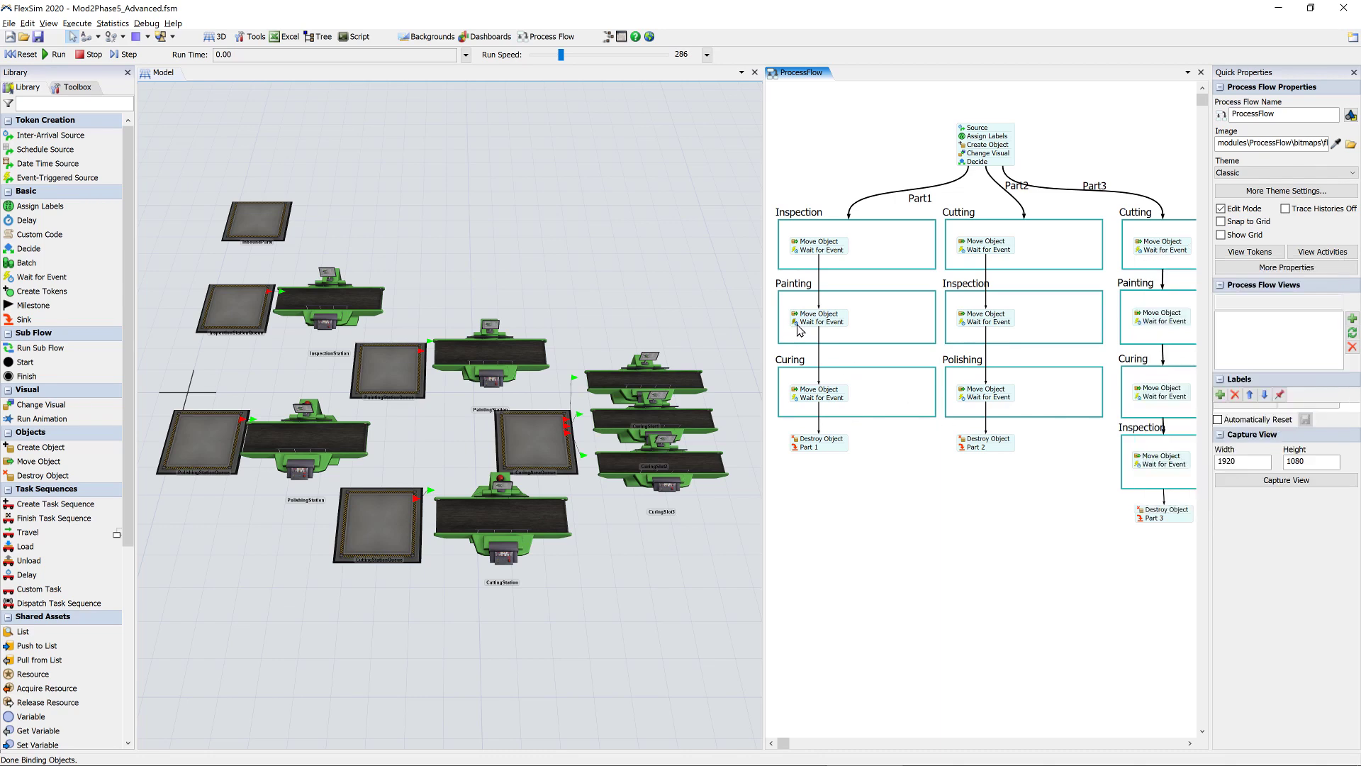
double_click(800, 329)
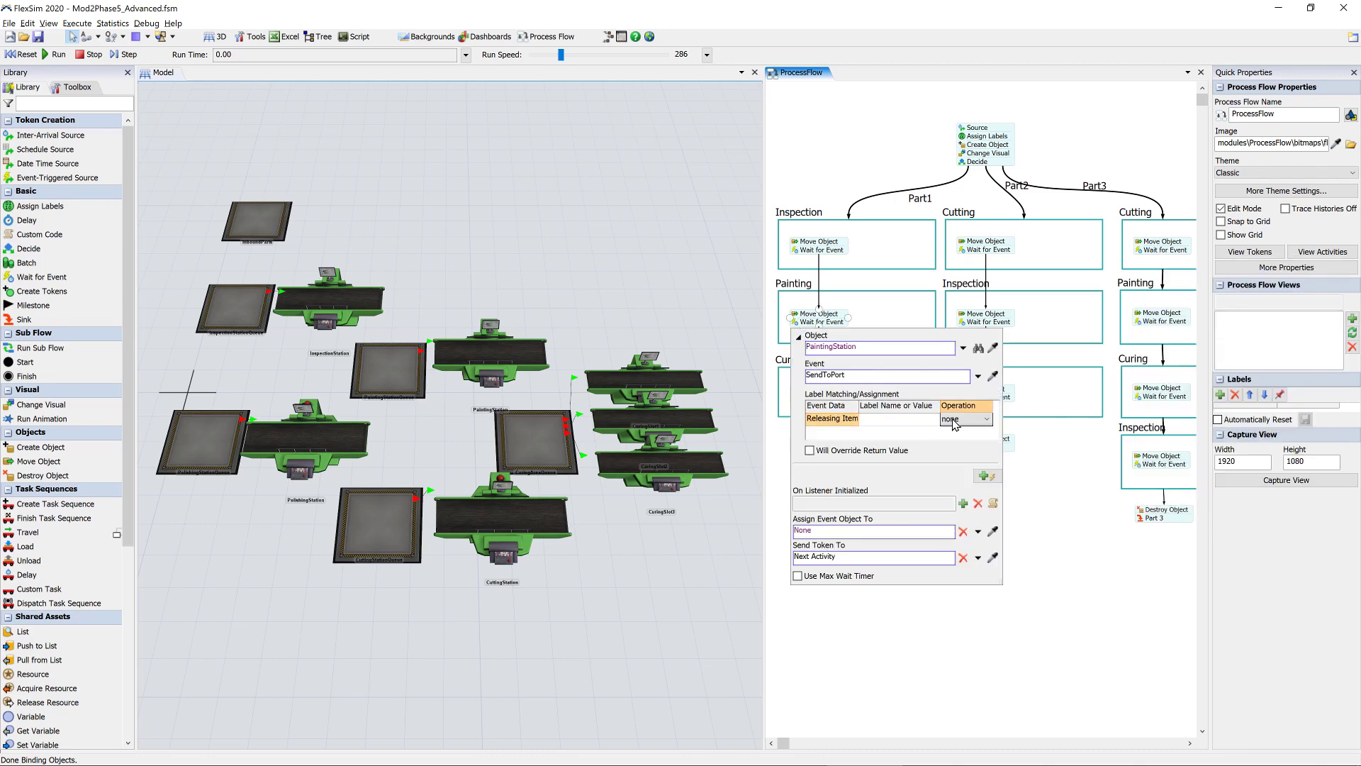
click(953, 420)
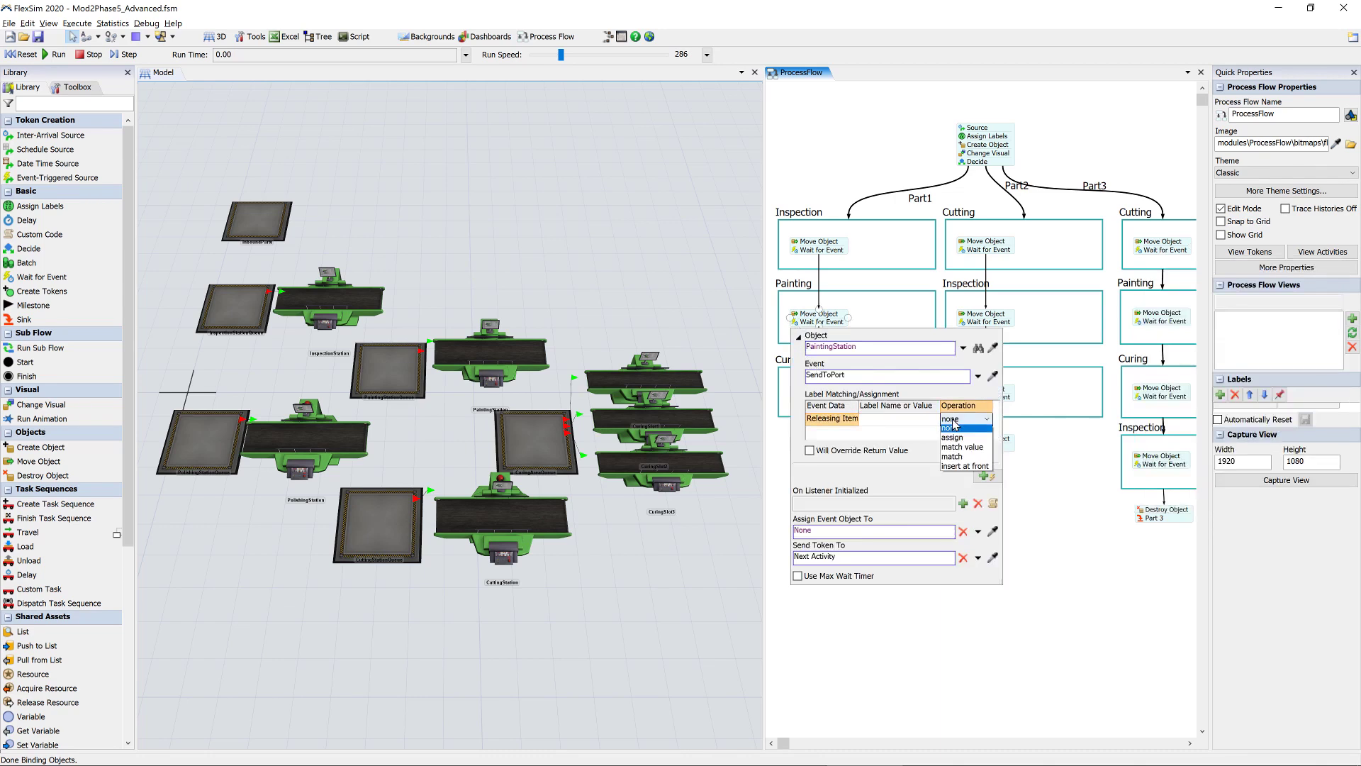
click(958, 460)
click(898, 422)
text(item)
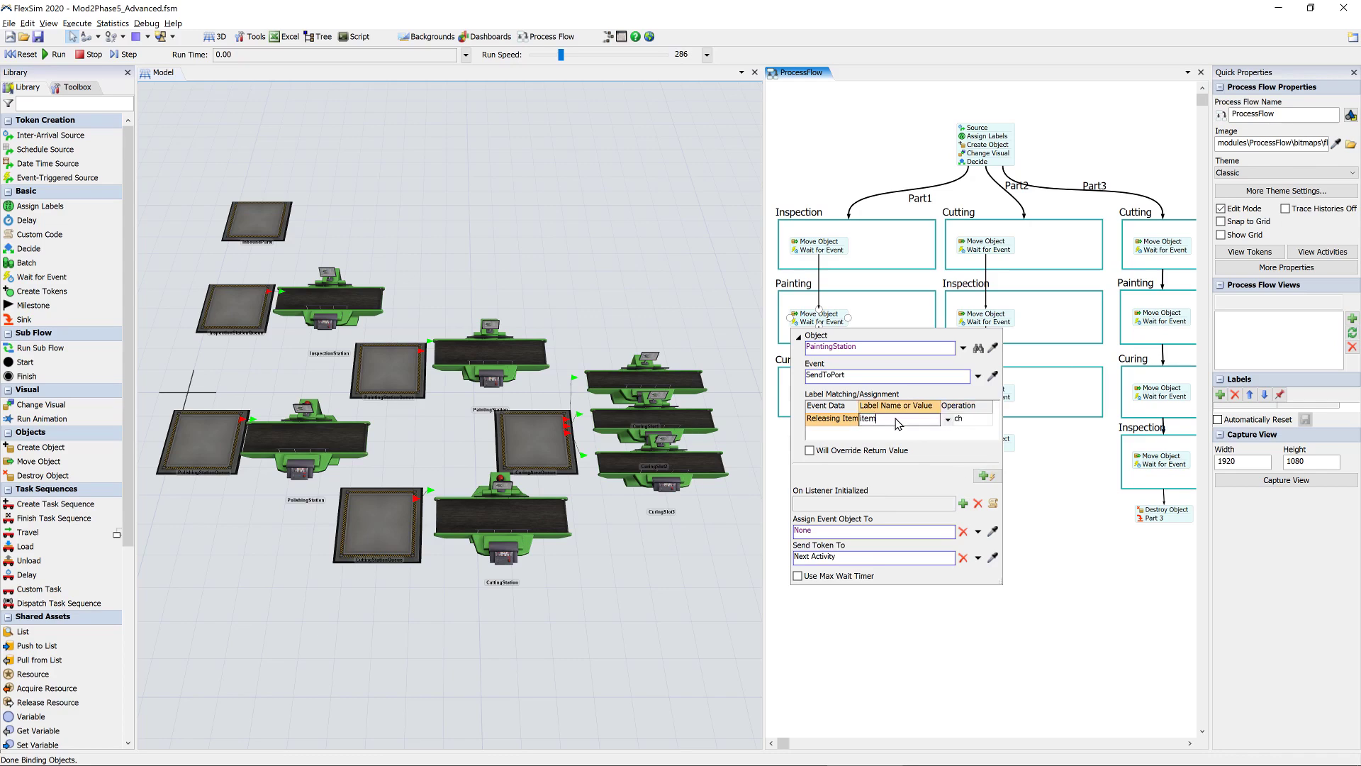
Make the Wait for Event in Part 2's Inspection block match its Releasing Item to the label item
click(961, 322)
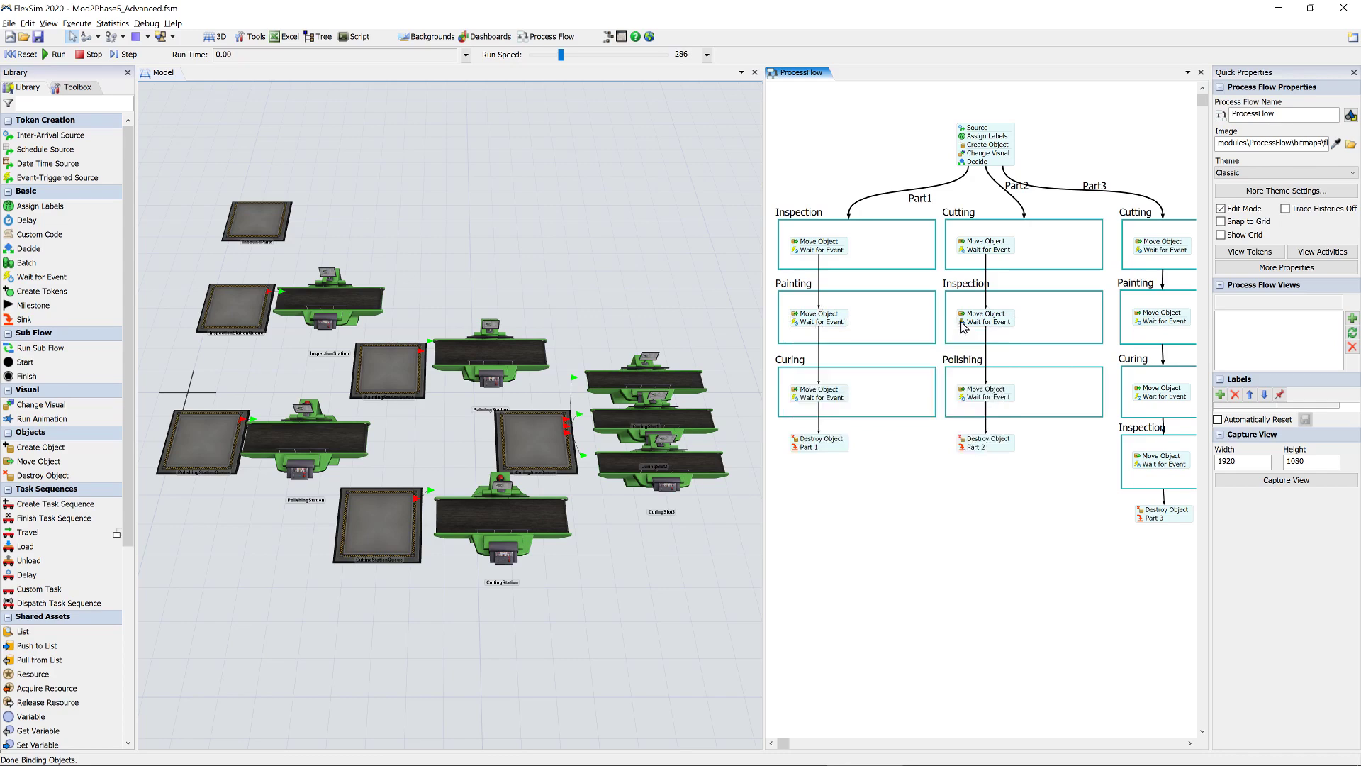
click(963, 326)
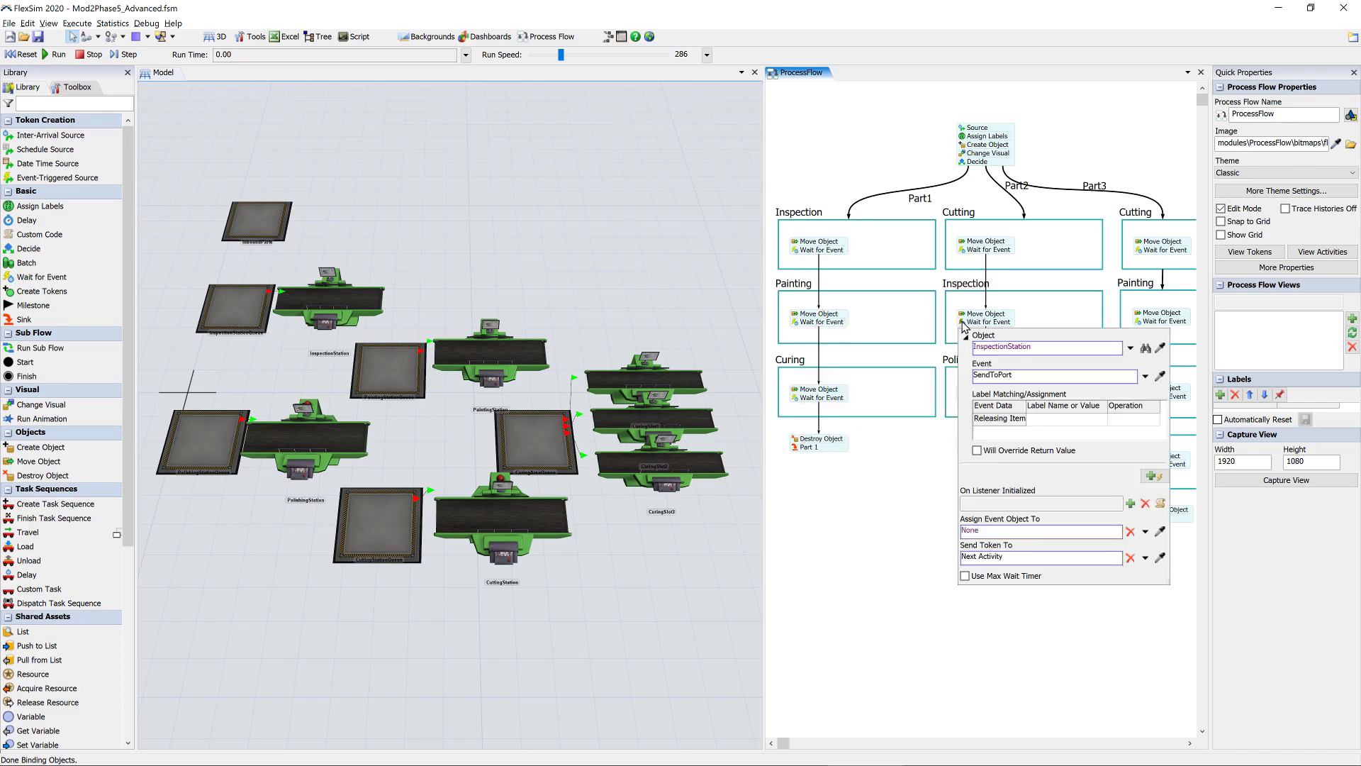
click(1122, 421)
click(1122, 420)
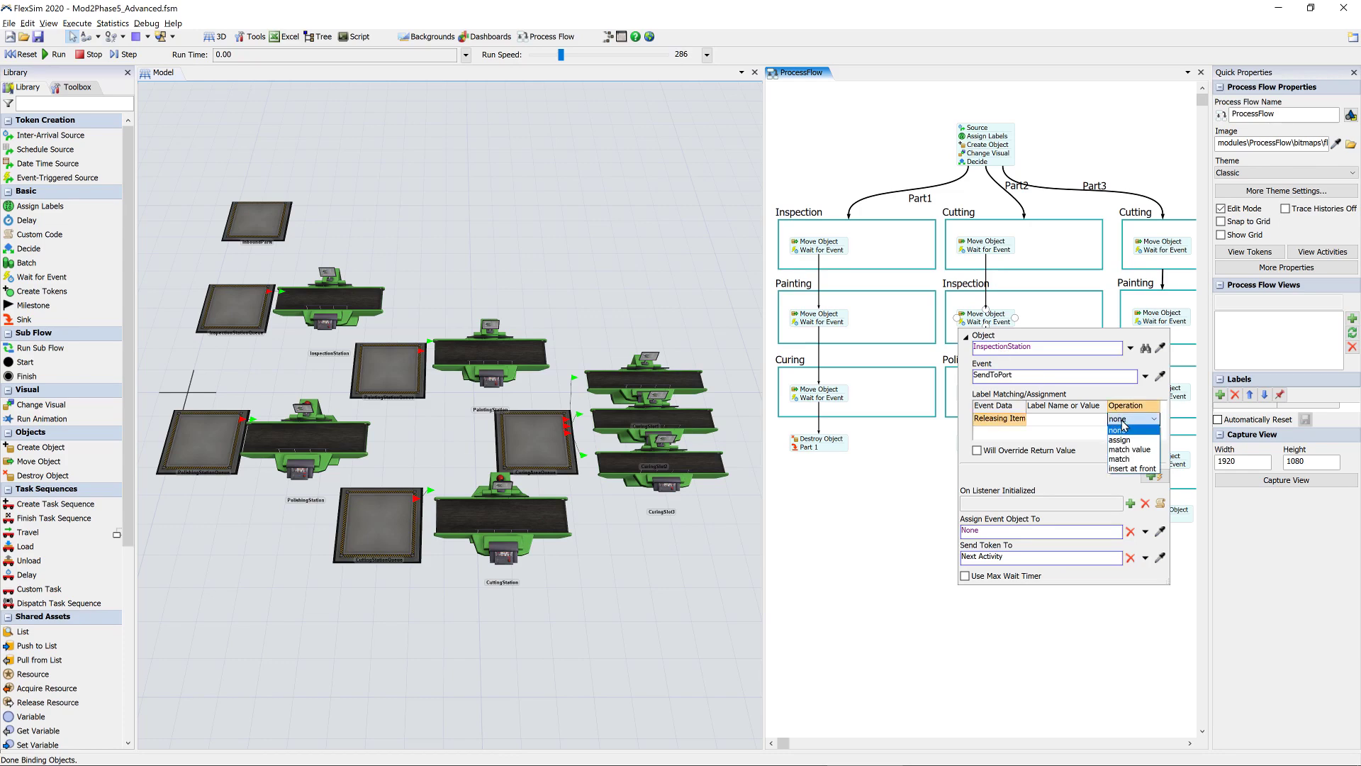
click(1124, 461)
click(1072, 421)
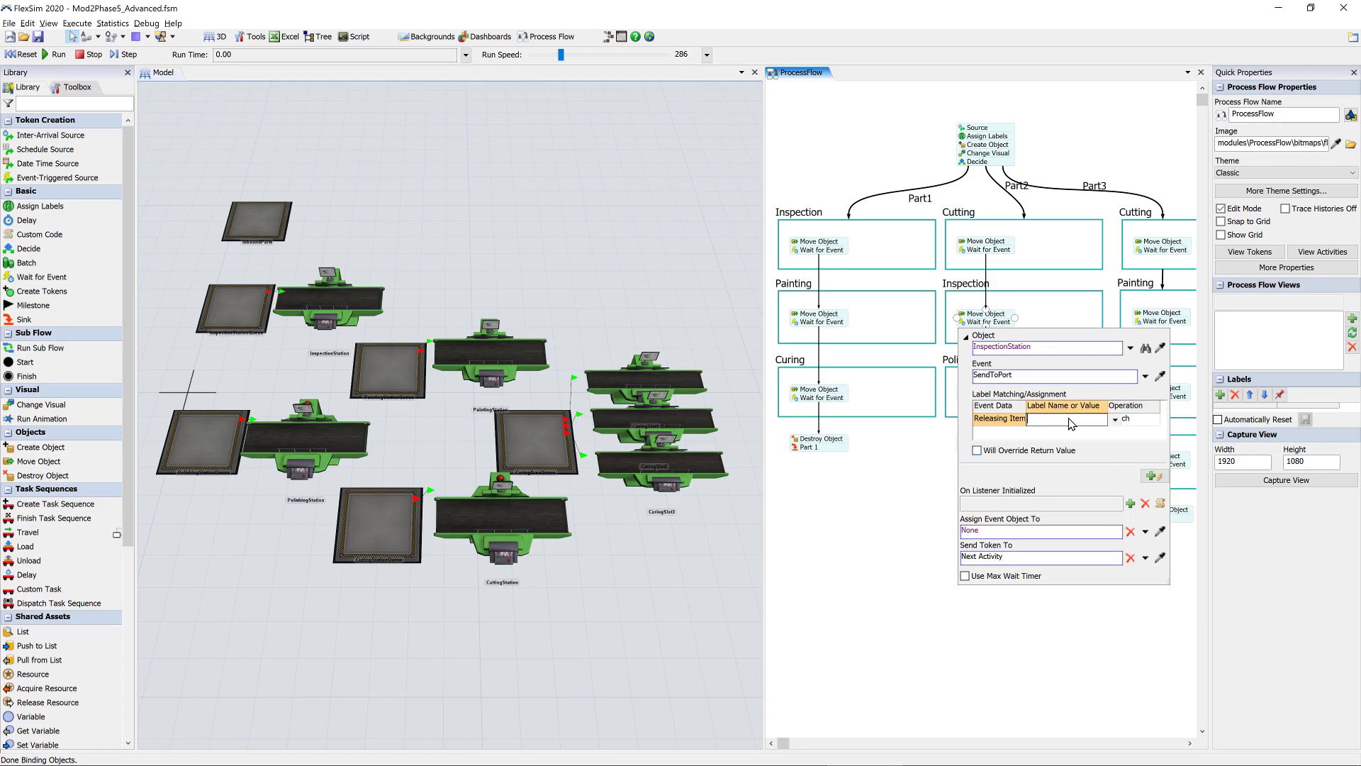
text(item)
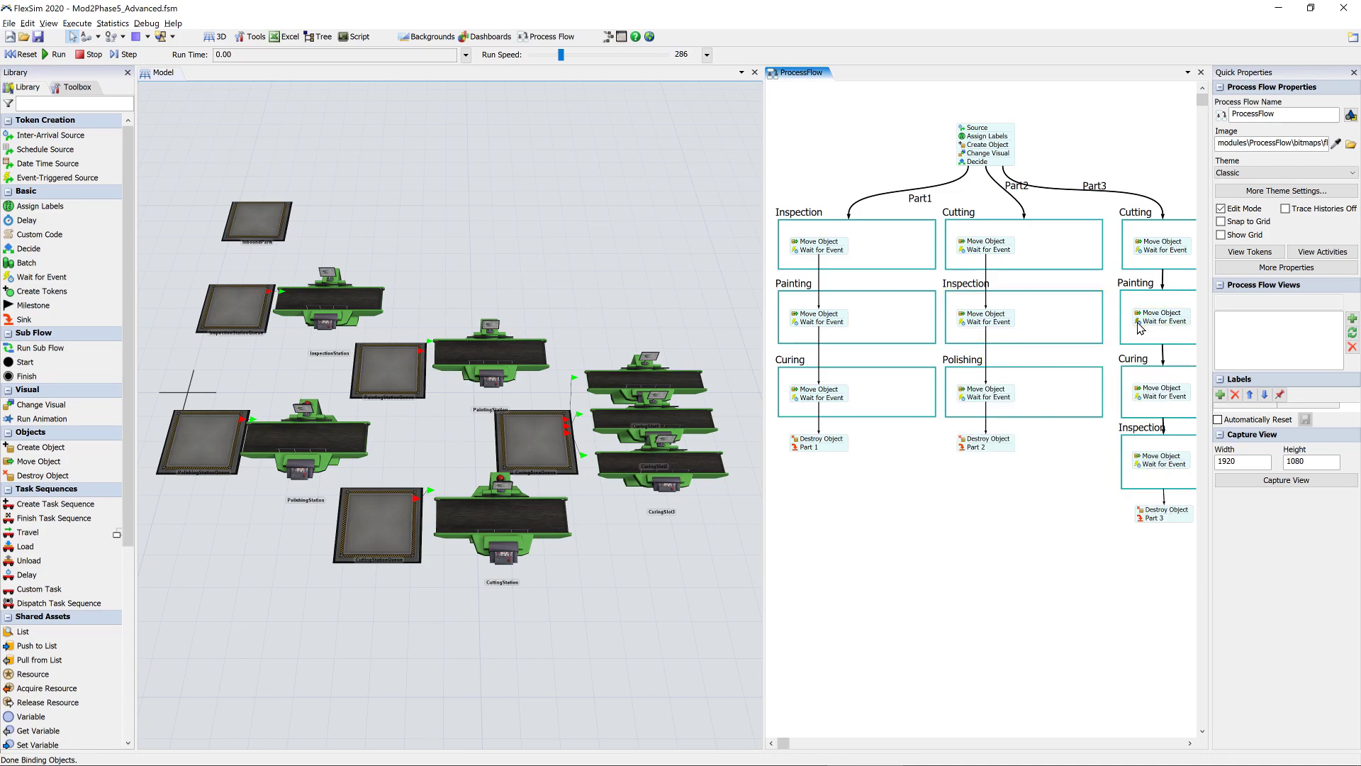
Make the Wait for Event in Part 3's Painting block match its Releasing Item to the label item
mouse_move(1139, 328)
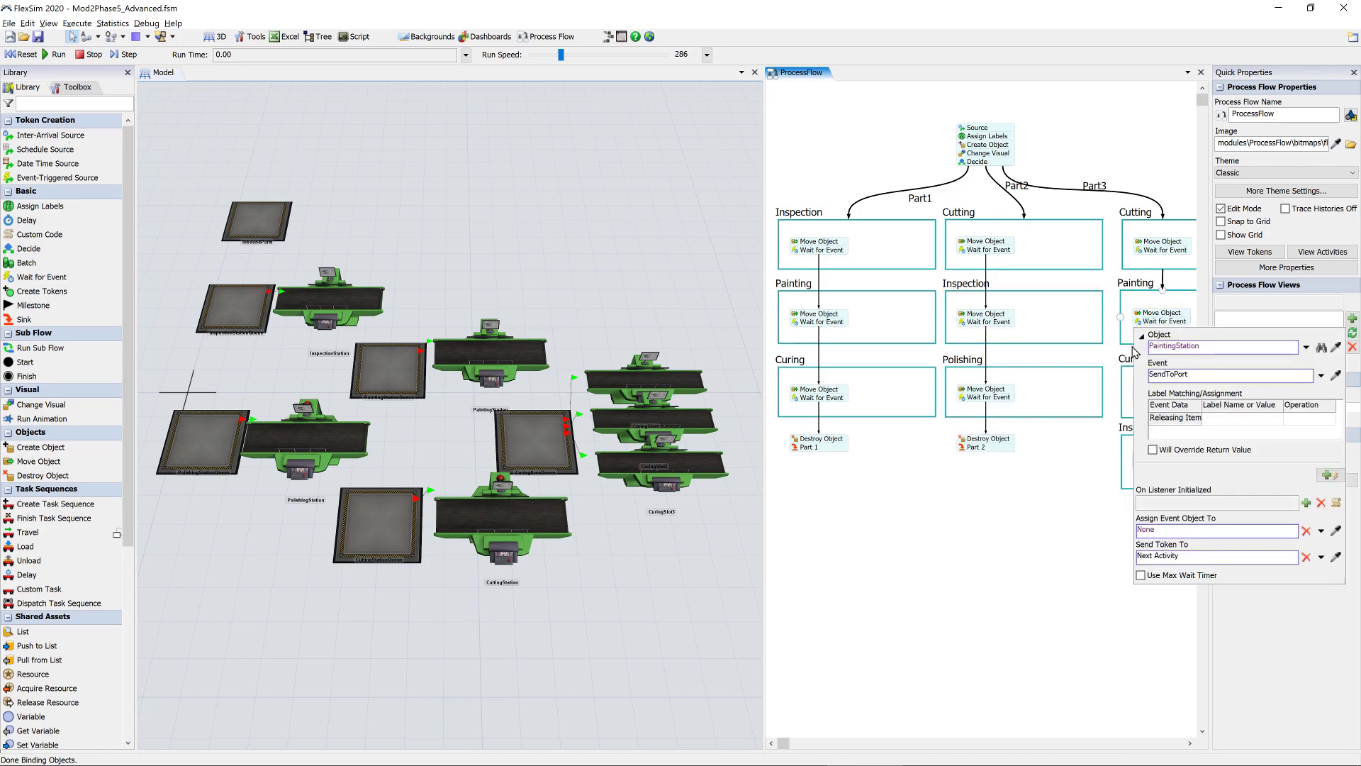
click(1316, 419)
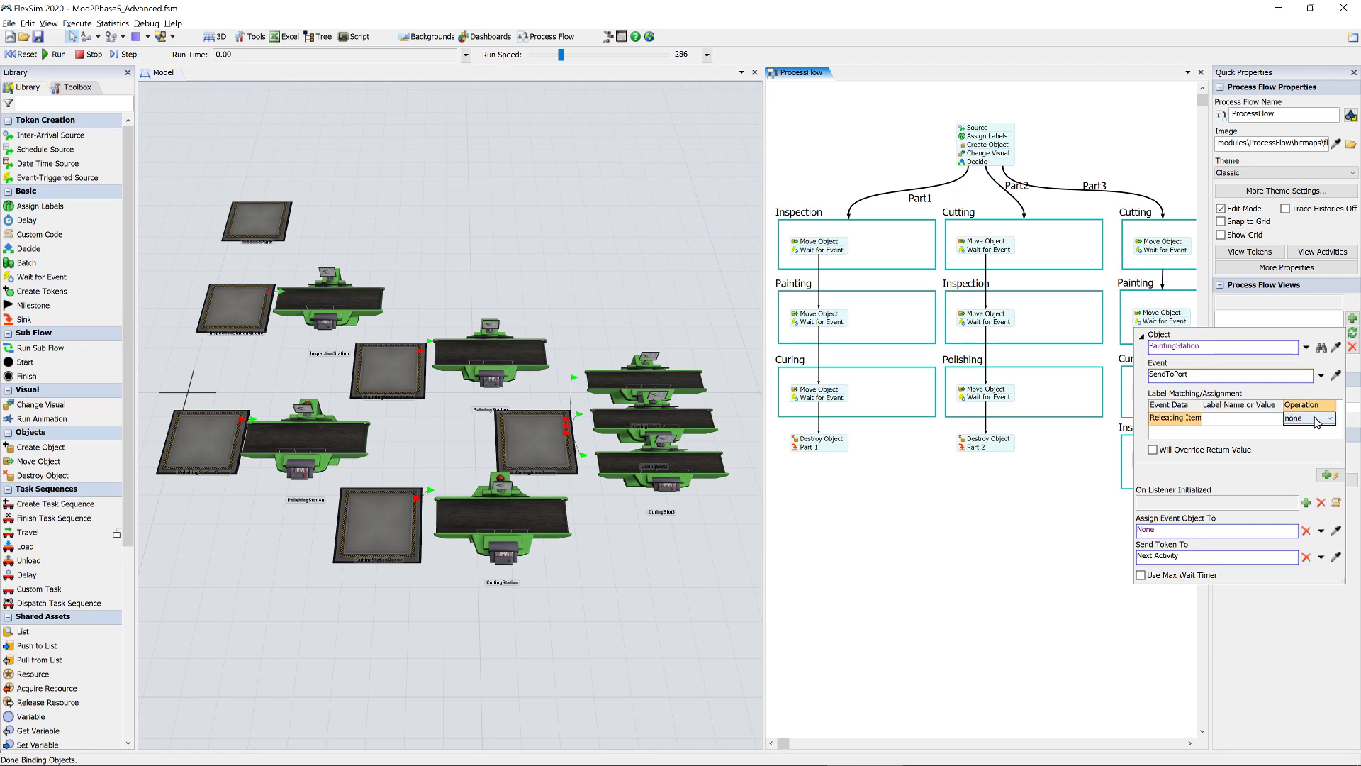
click(1317, 421)
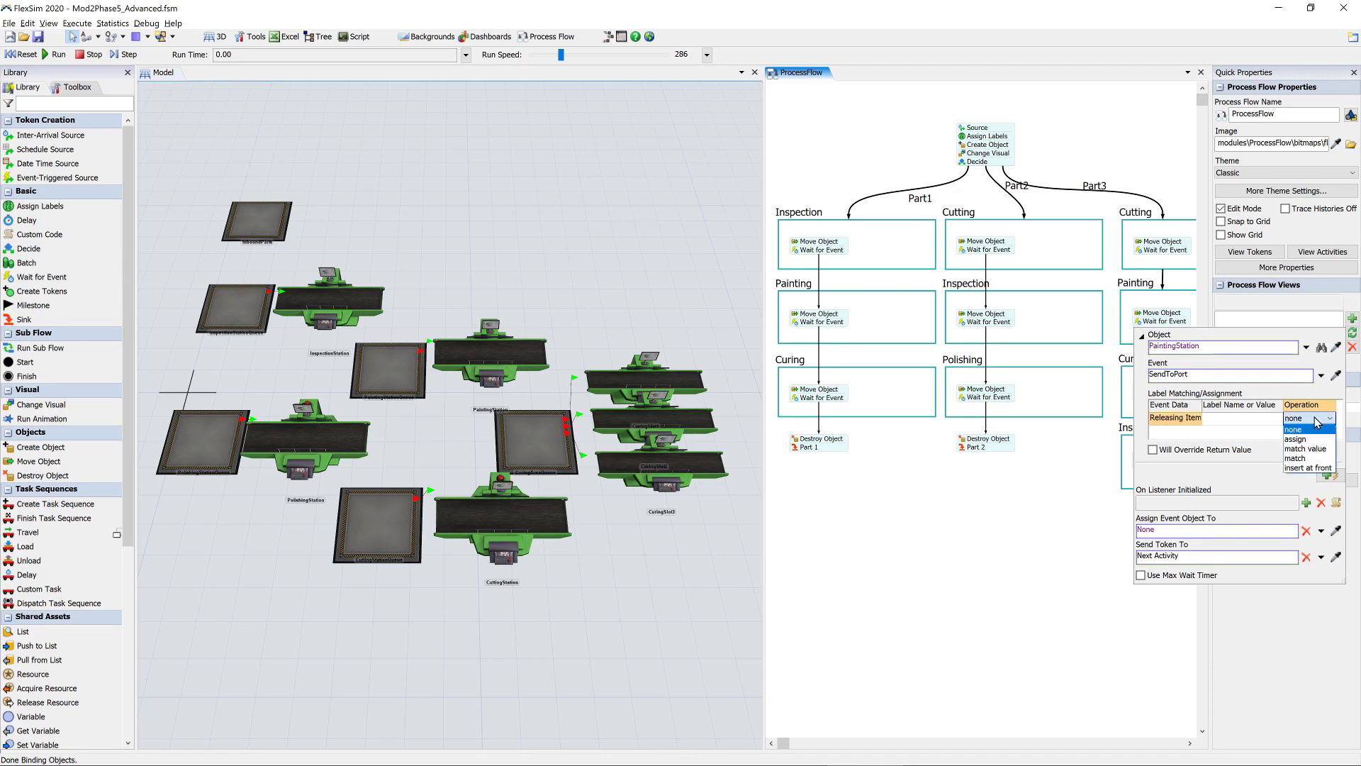
click(1309, 459)
click(1256, 416)
text(item)
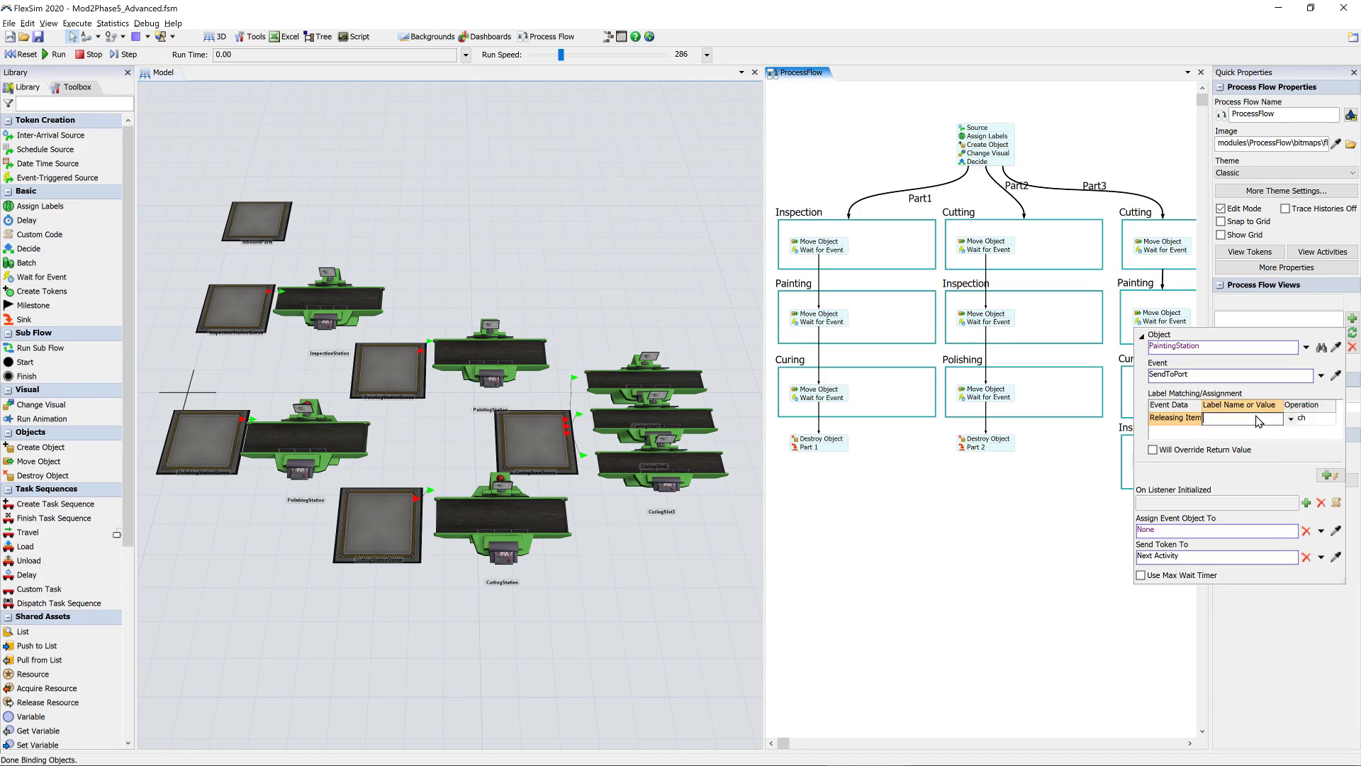
Make the Wait for Event in Part 1's Curing block match its Releasing Item to the label item
click(795, 402)
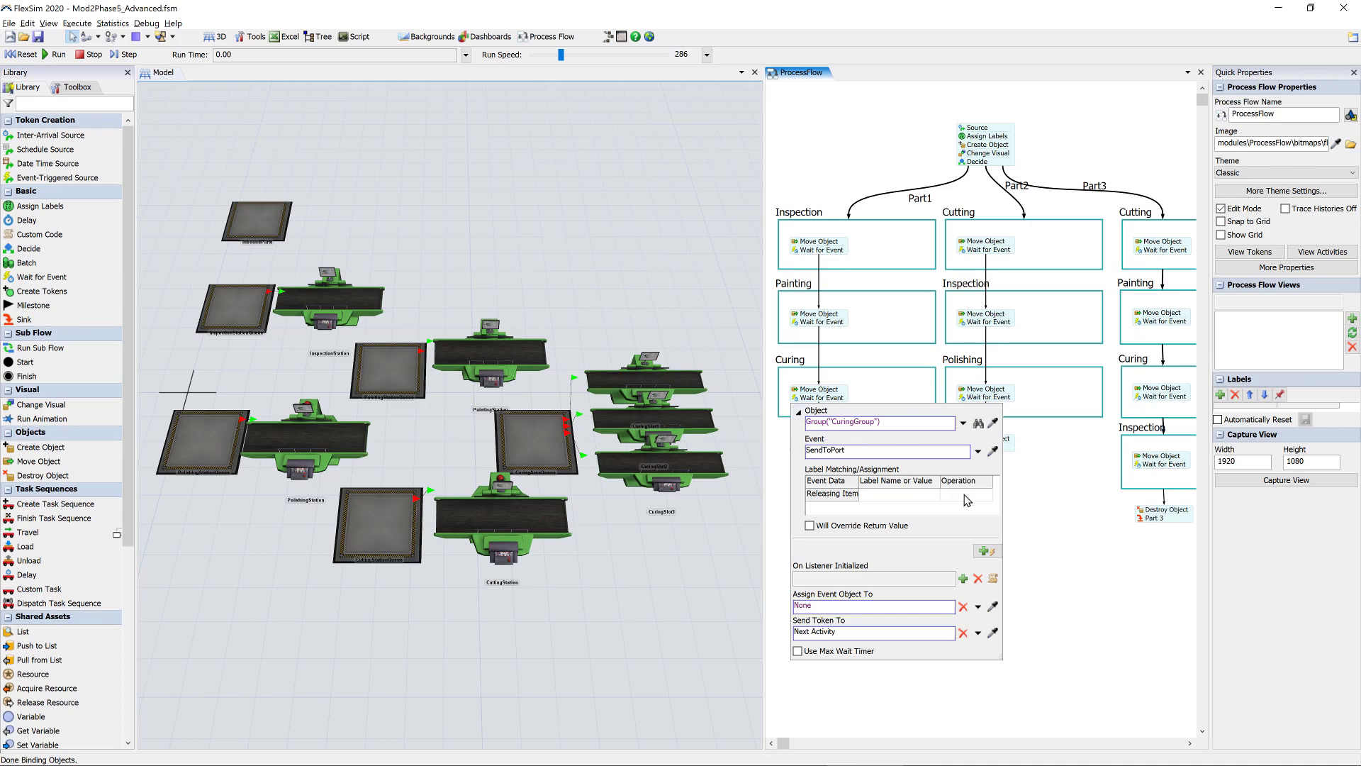
click(967, 494)
click(967, 496)
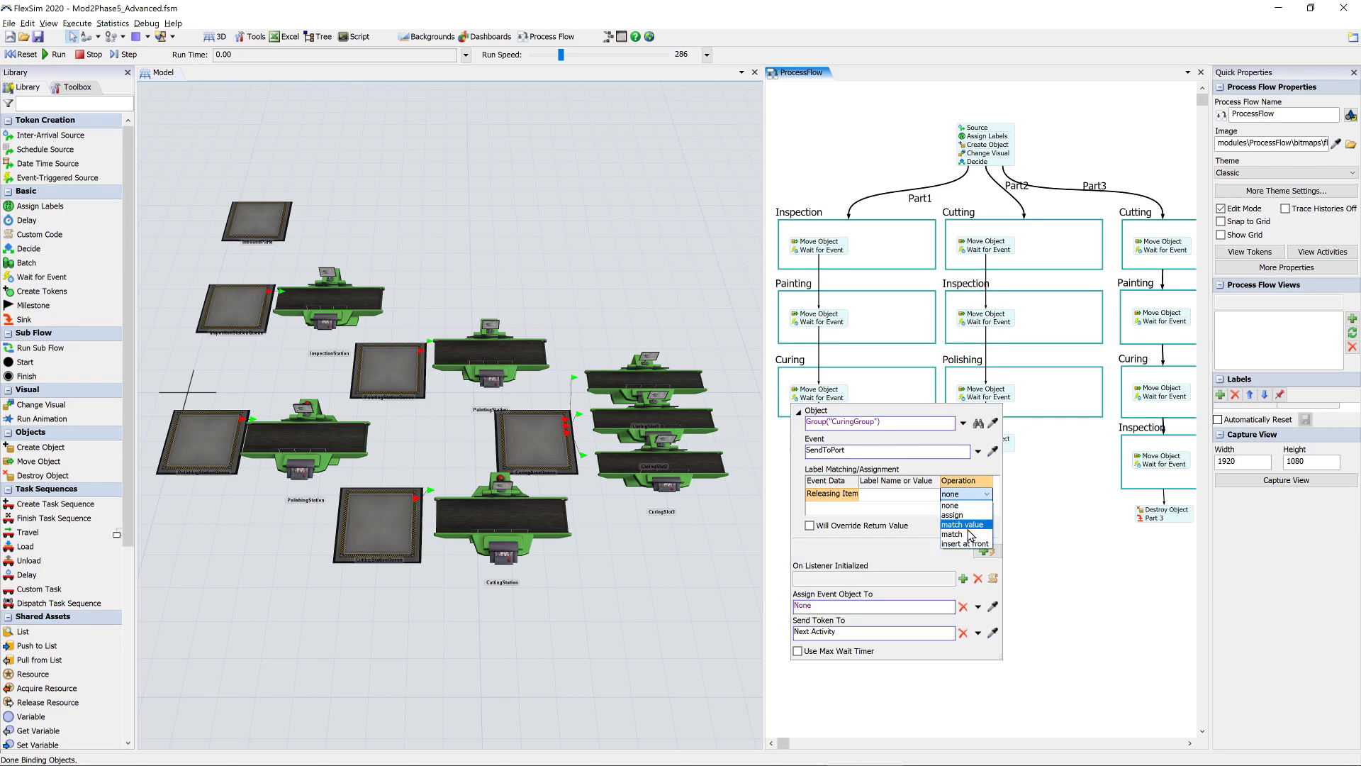
click(897, 496)
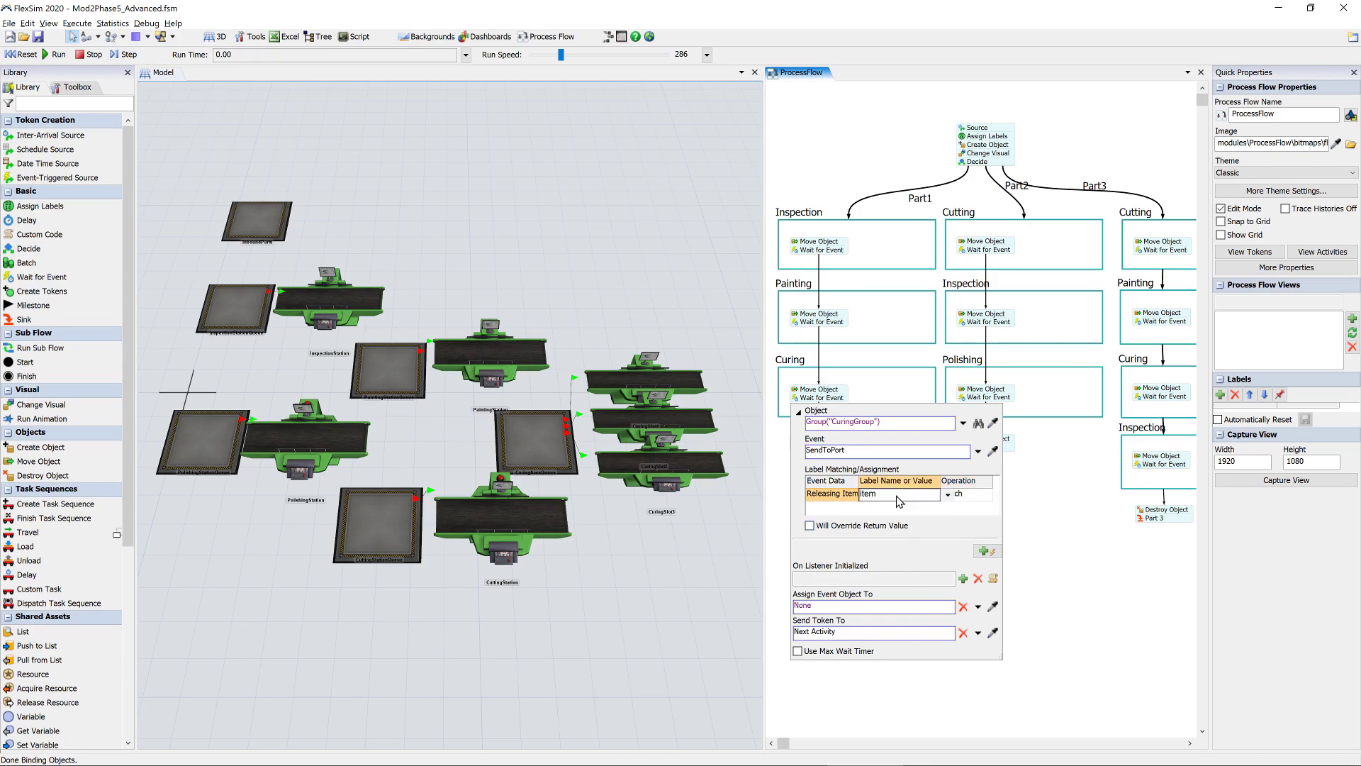
text(item)
key(Return)
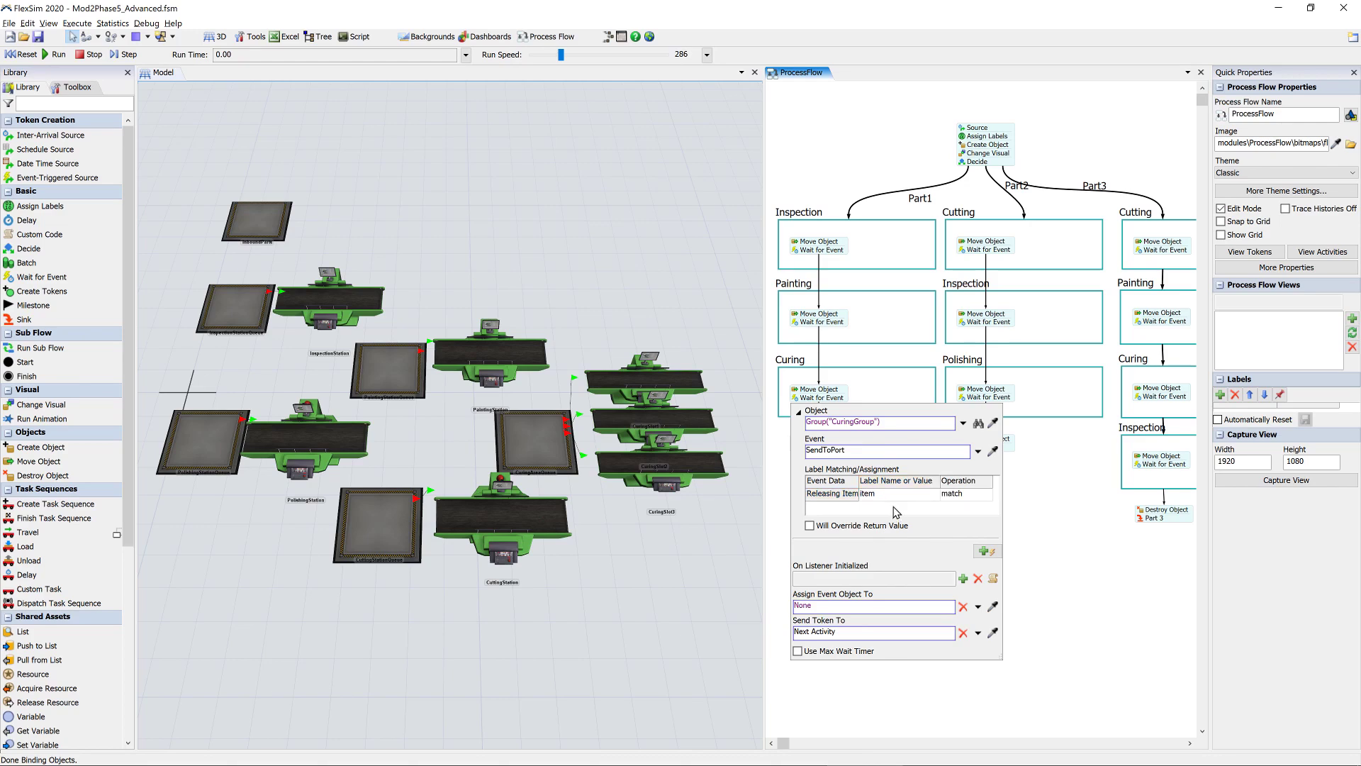
click(1036, 403)
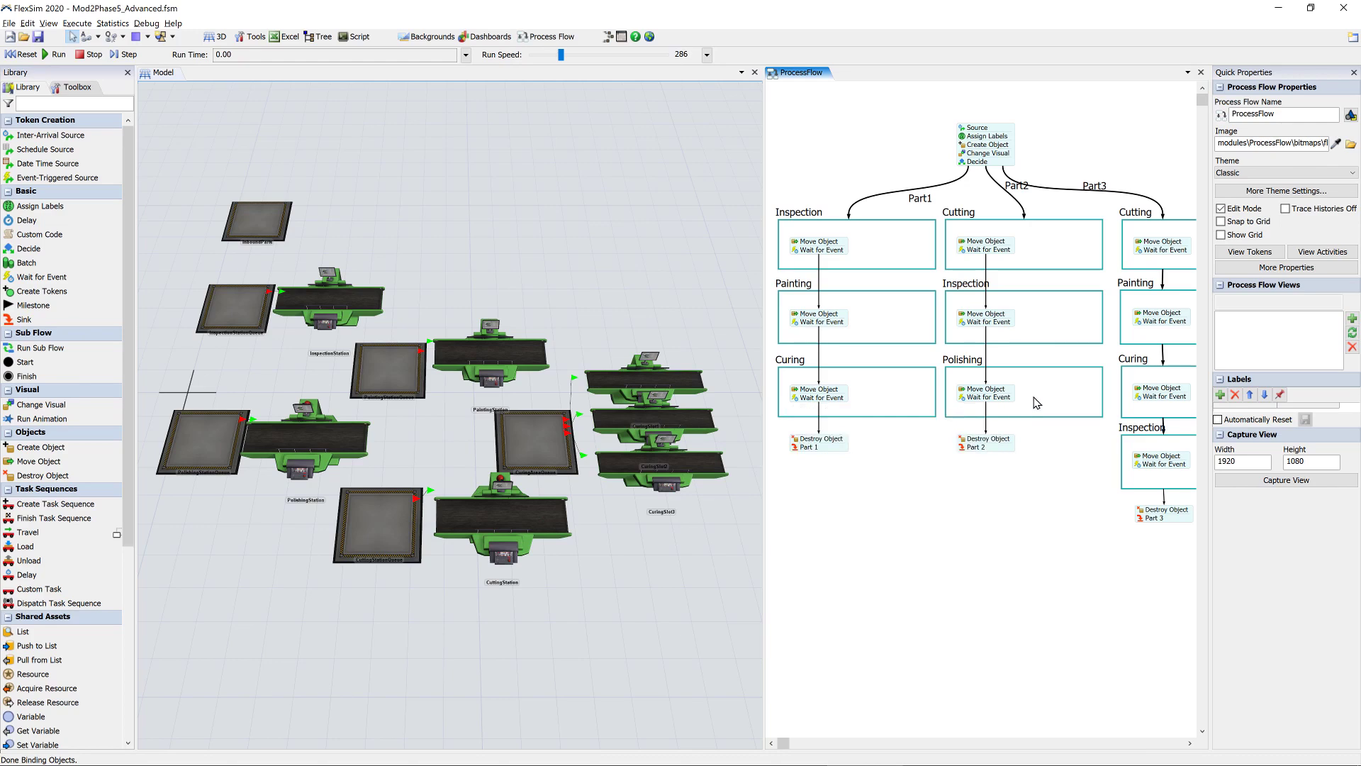
Make the Wait for Event in Part 2's Polishing block match its Releasing Item to the label item
click(964, 402)
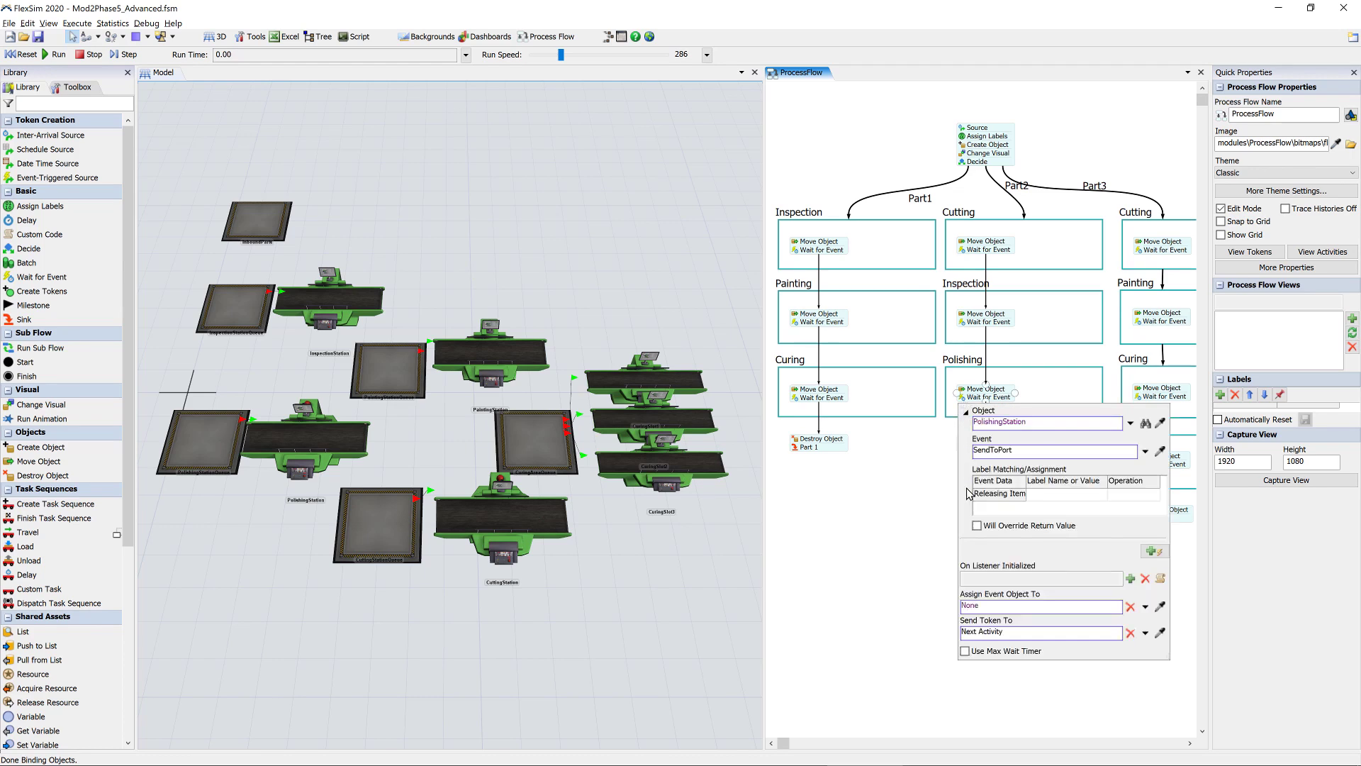
click(1137, 497)
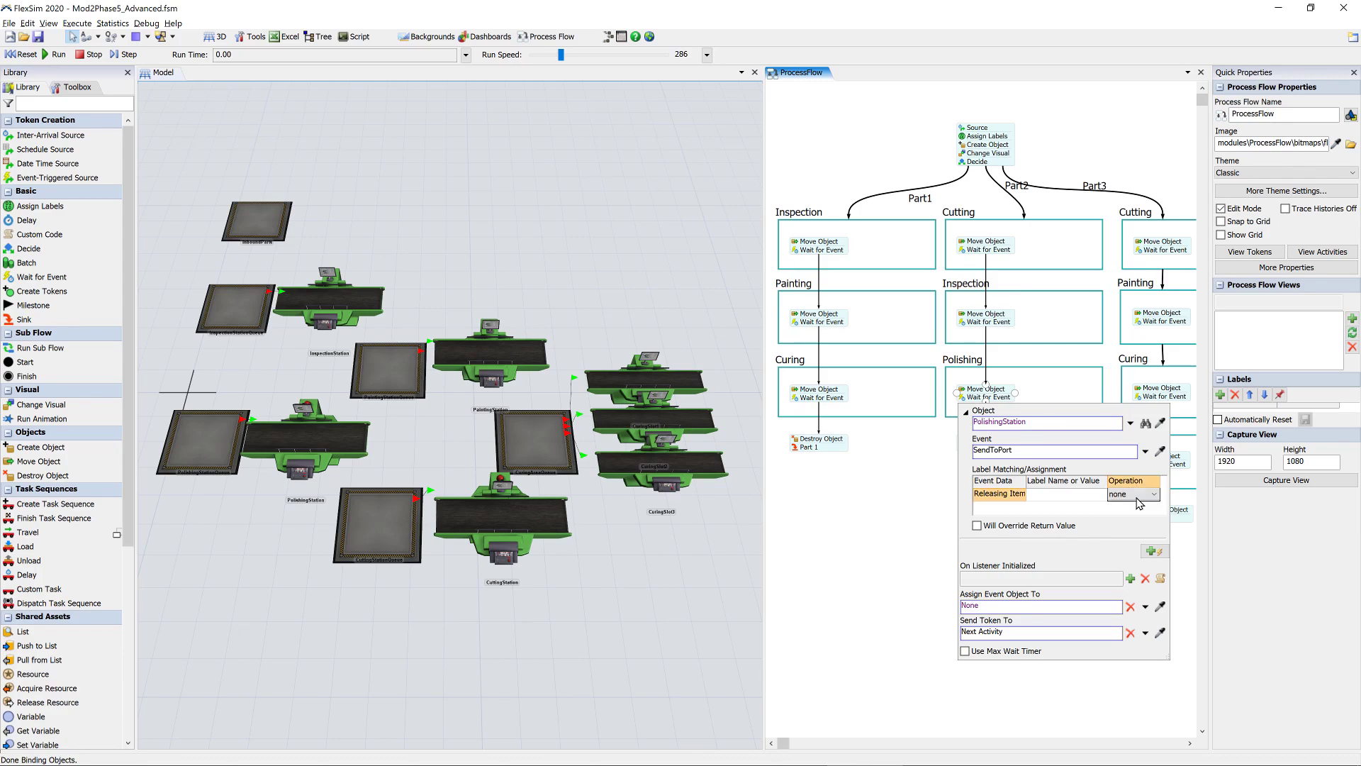
click(1137, 497)
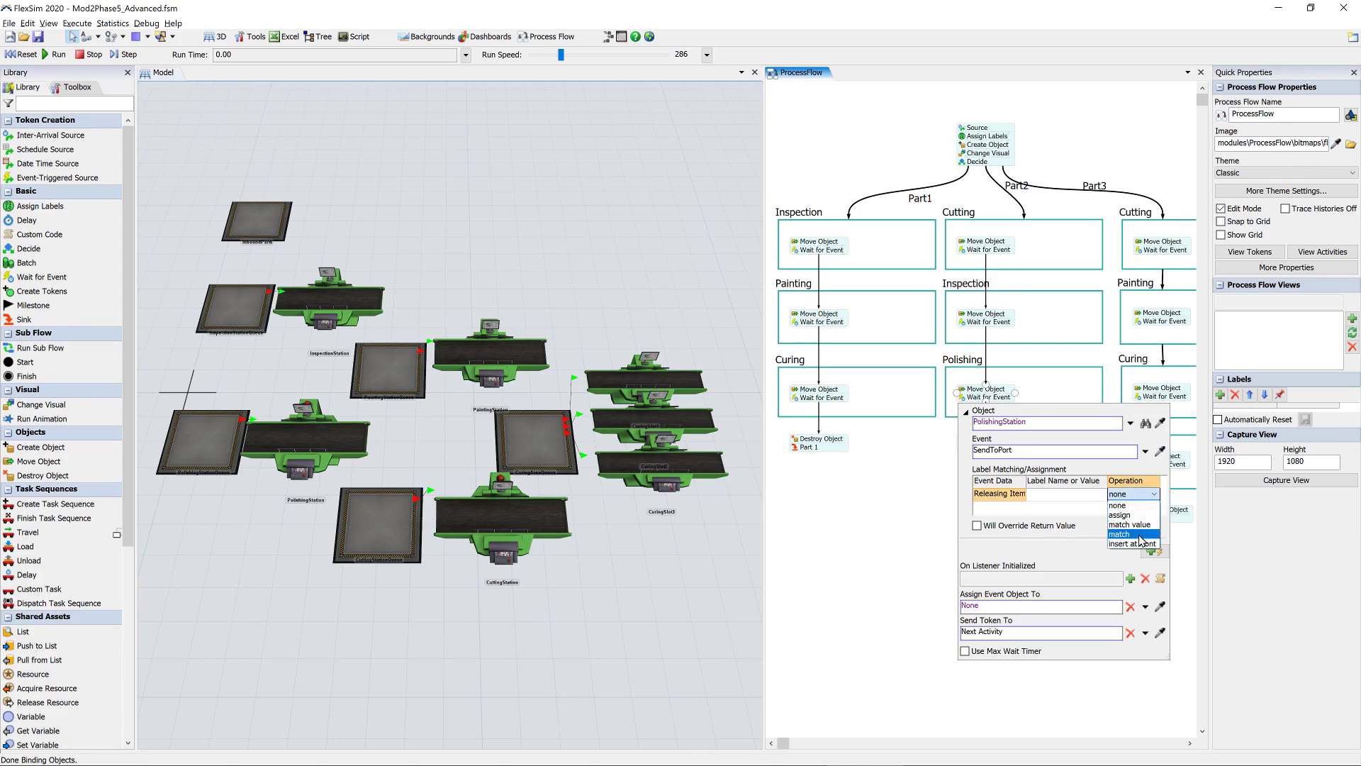
click(1080, 501)
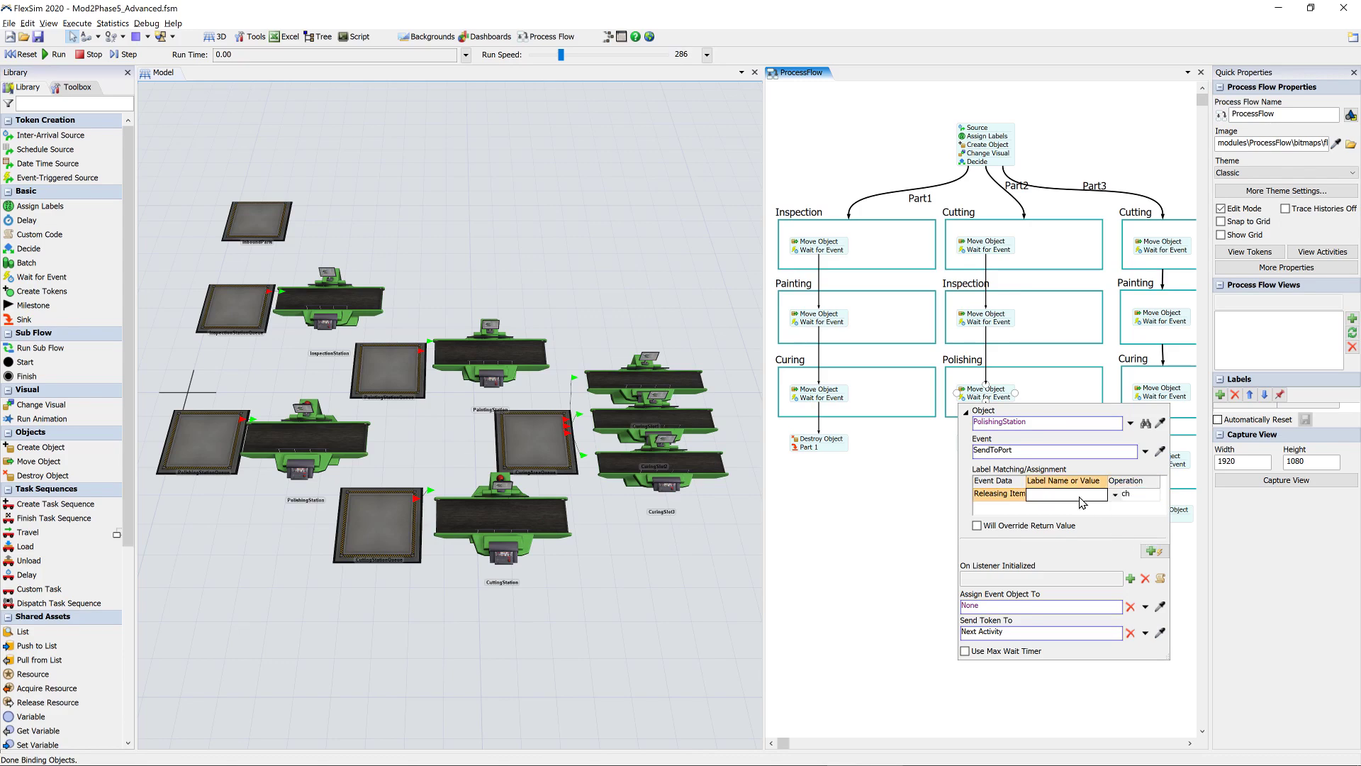
text(item)
key(Return)
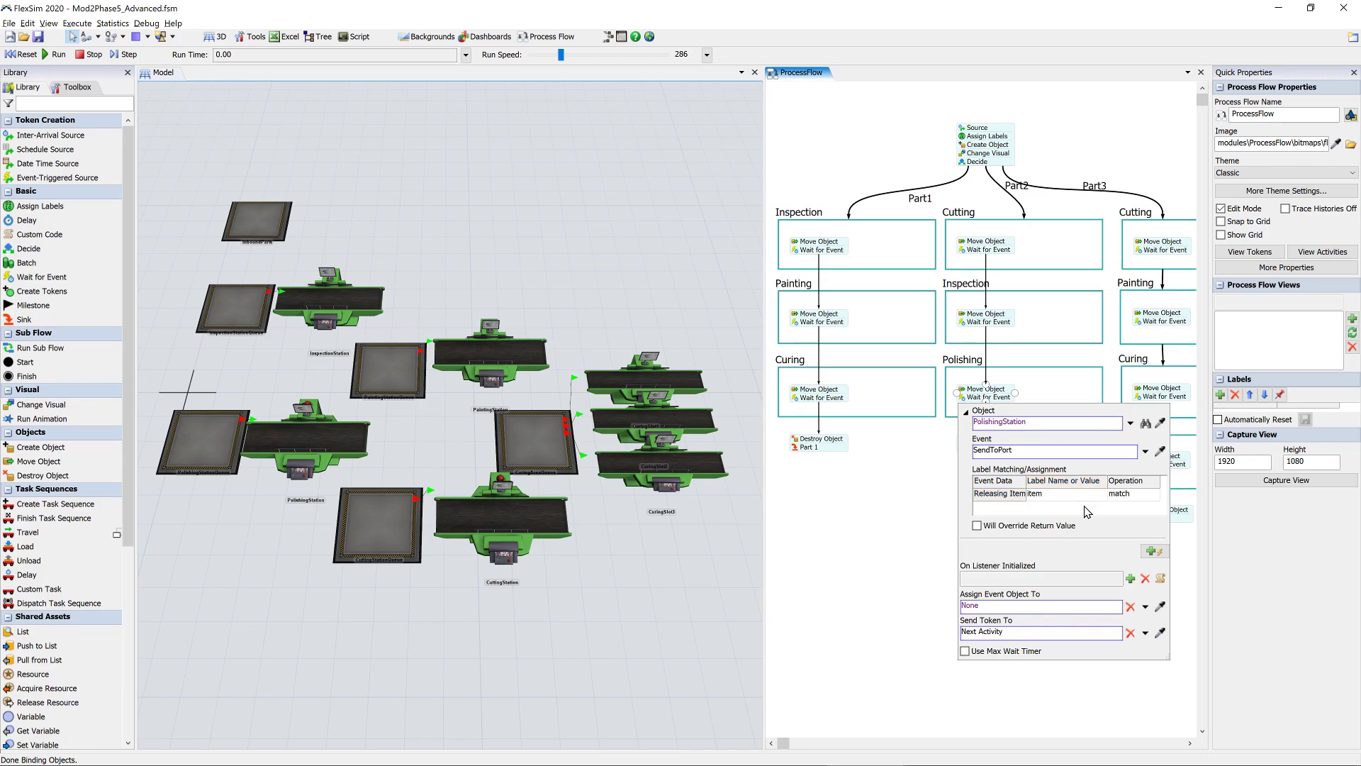
Make the Wait for Event in Part 3's Curing block match its Releasing Item to the label item
click(1138, 397)
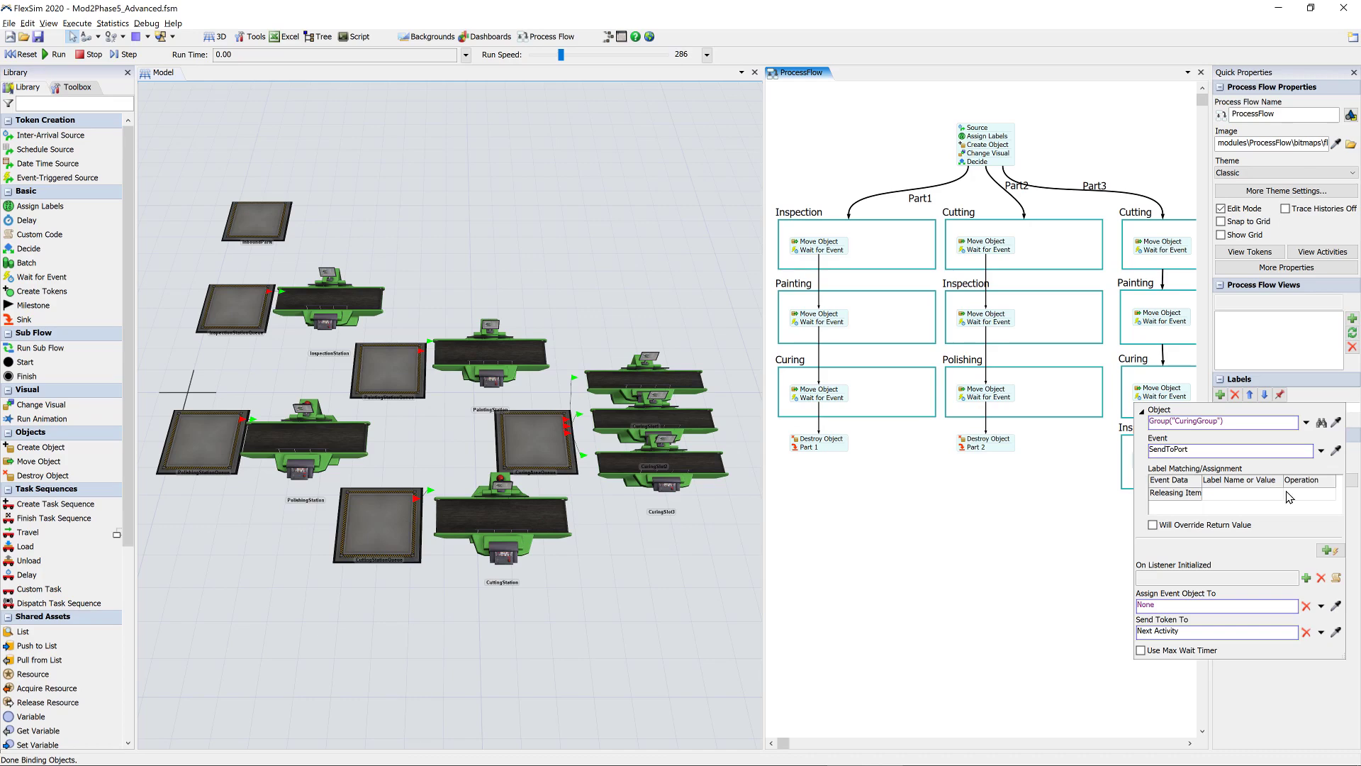
click(1293, 498)
click(1293, 495)
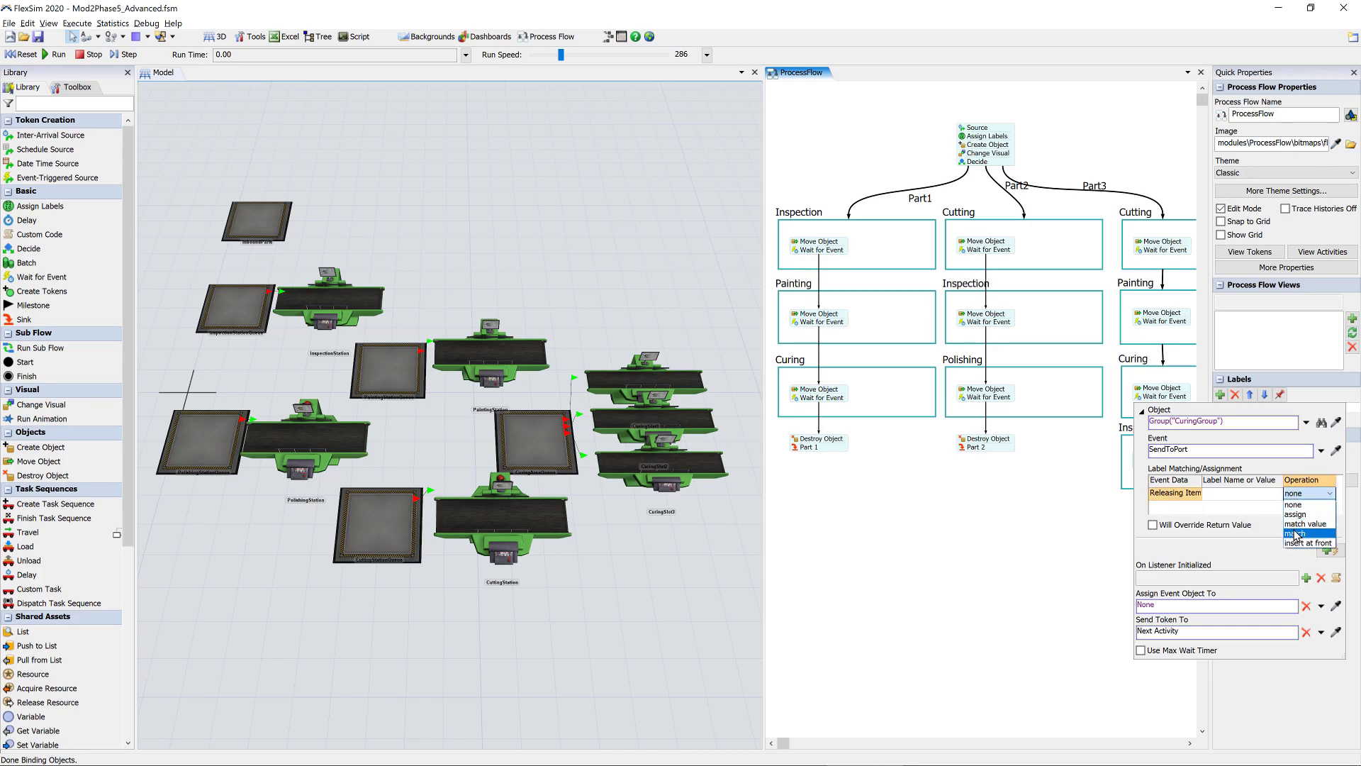
click(1239, 491)
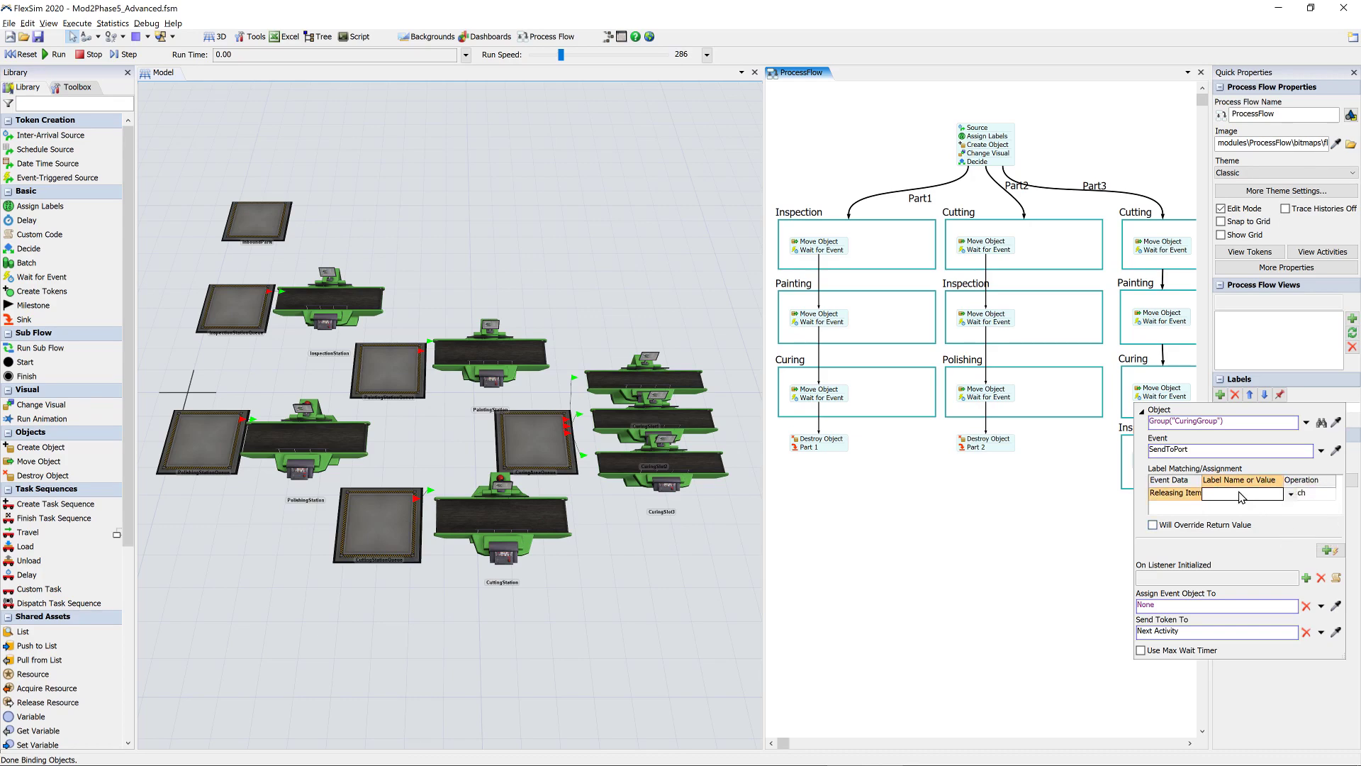
click(1058, 523)
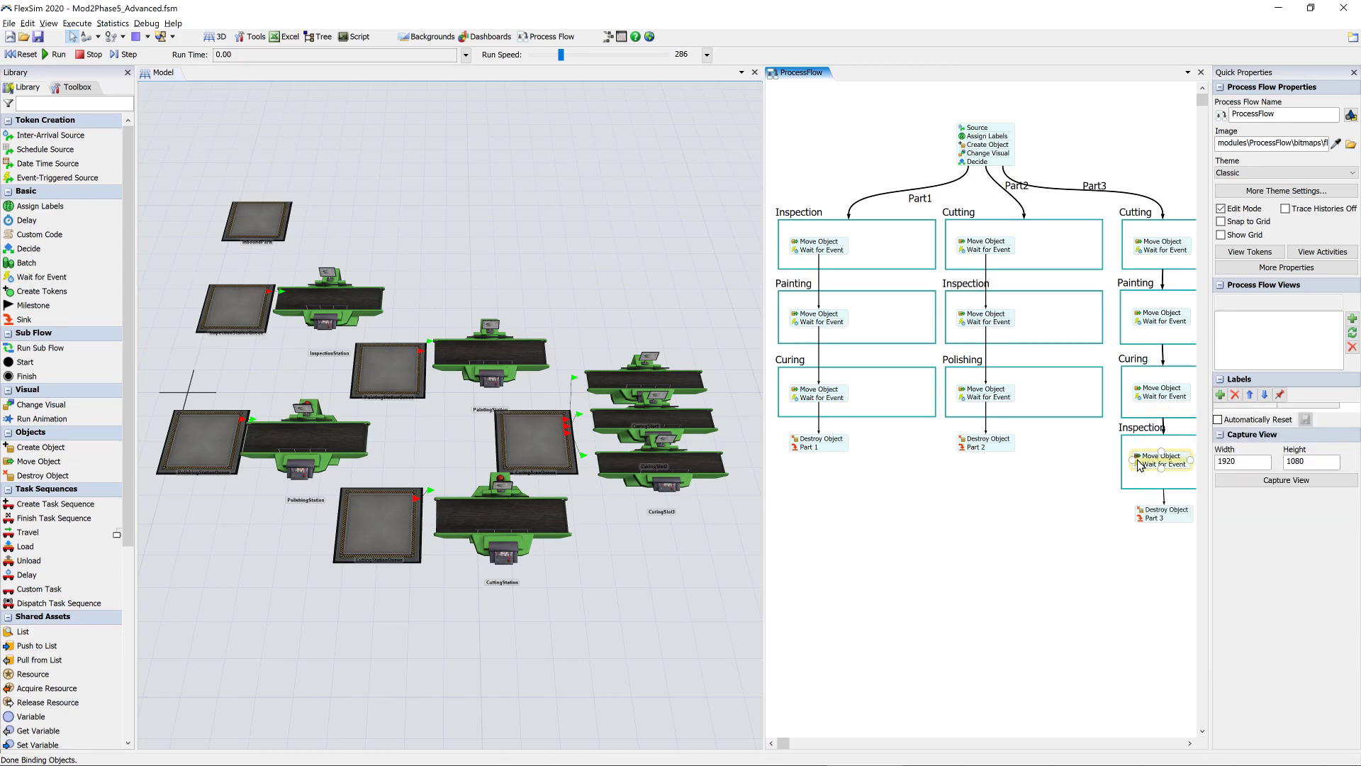
Make the Wait for Event in Part 3's Inspection block match its Releasing Item to the label item
click(1140, 468)
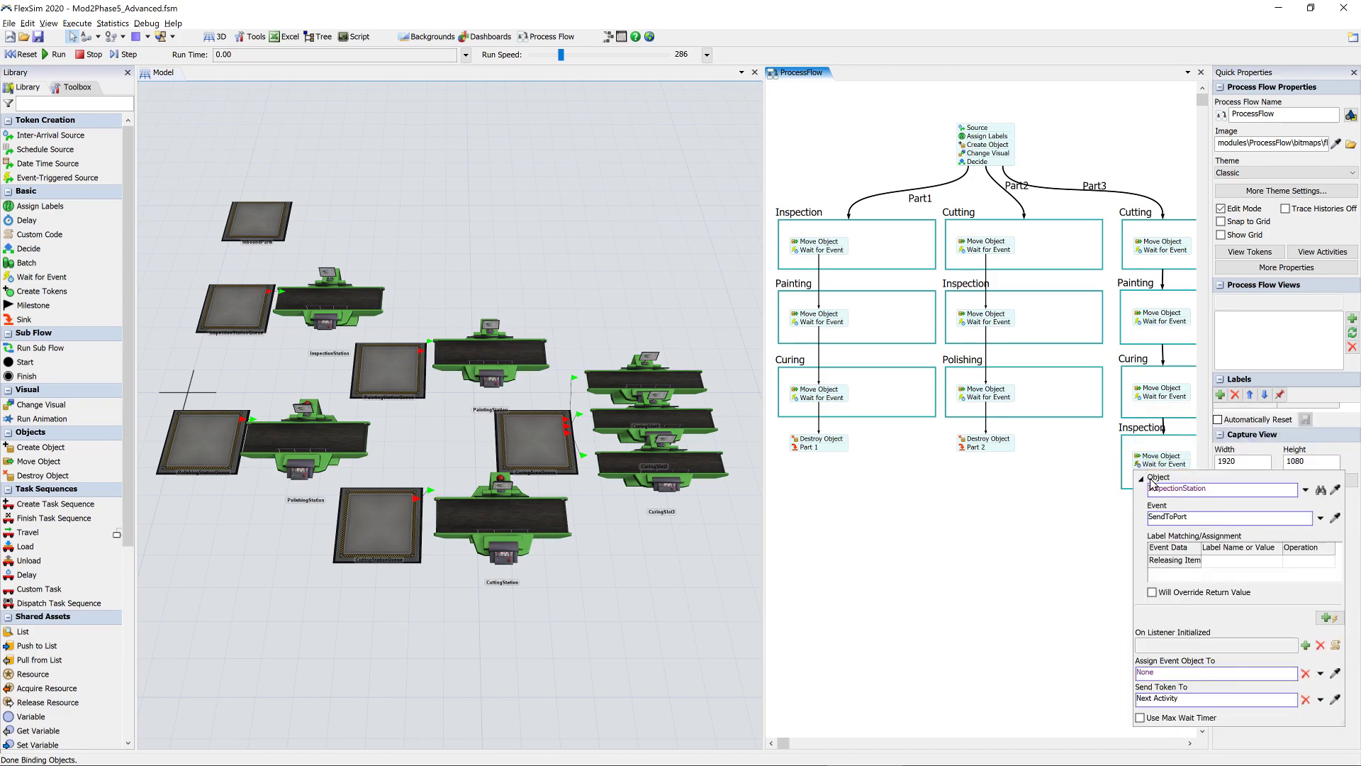
click(1291, 561)
click(1292, 562)
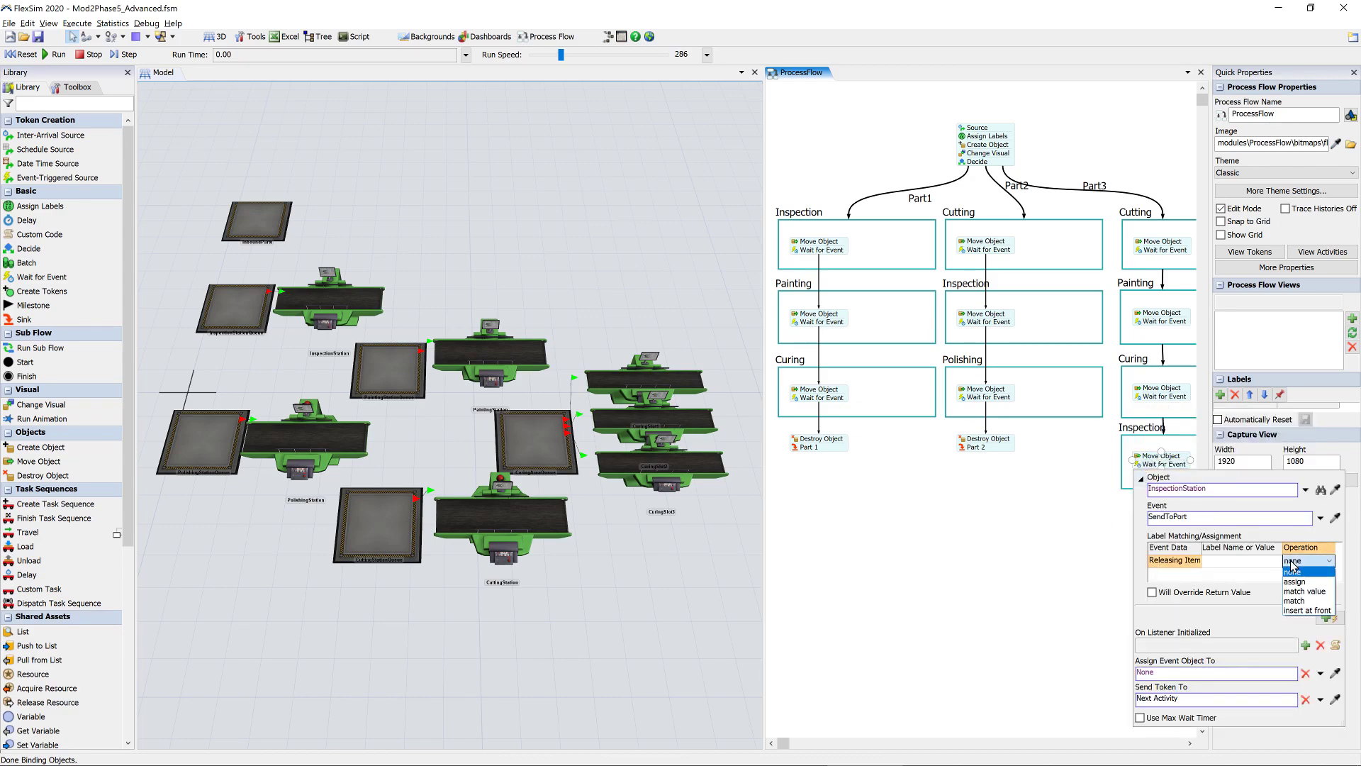
click(1296, 601)
click(1240, 563)
text(item)
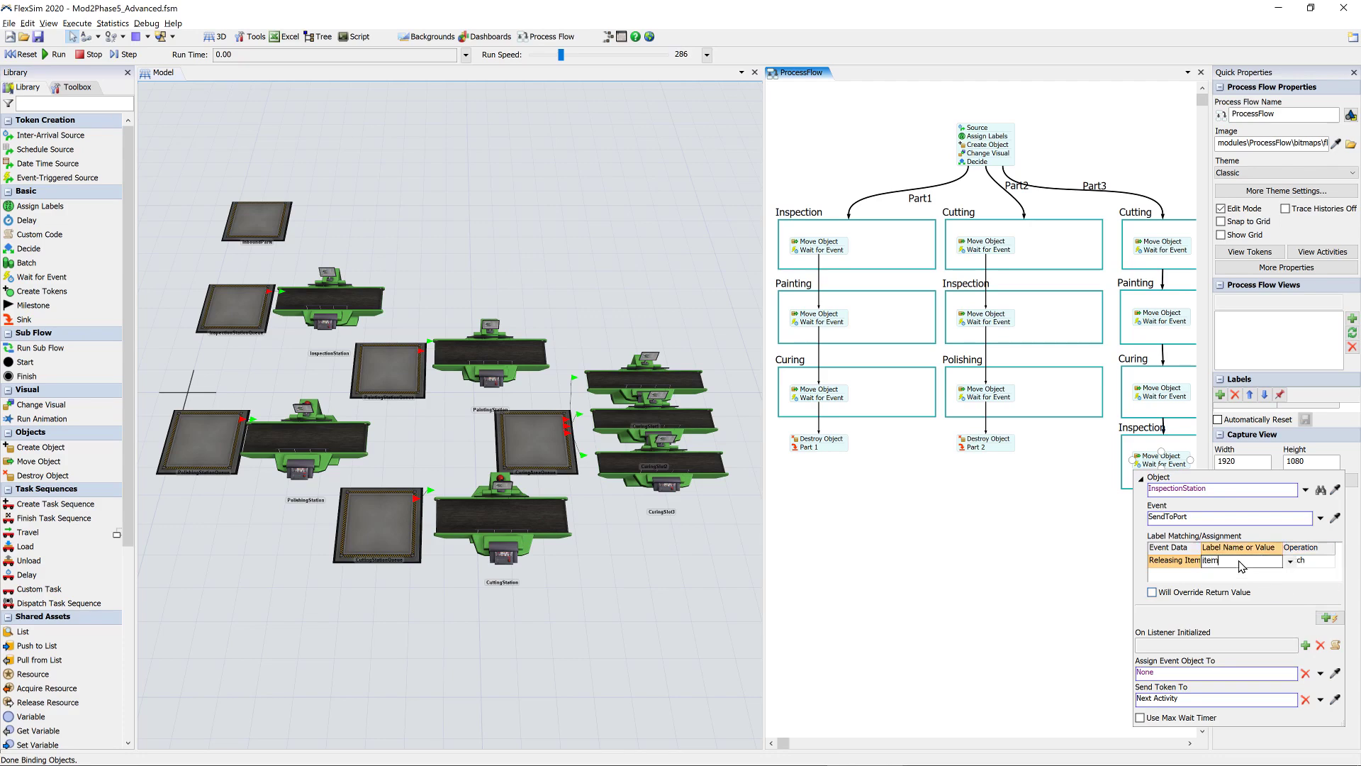
click(1039, 579)
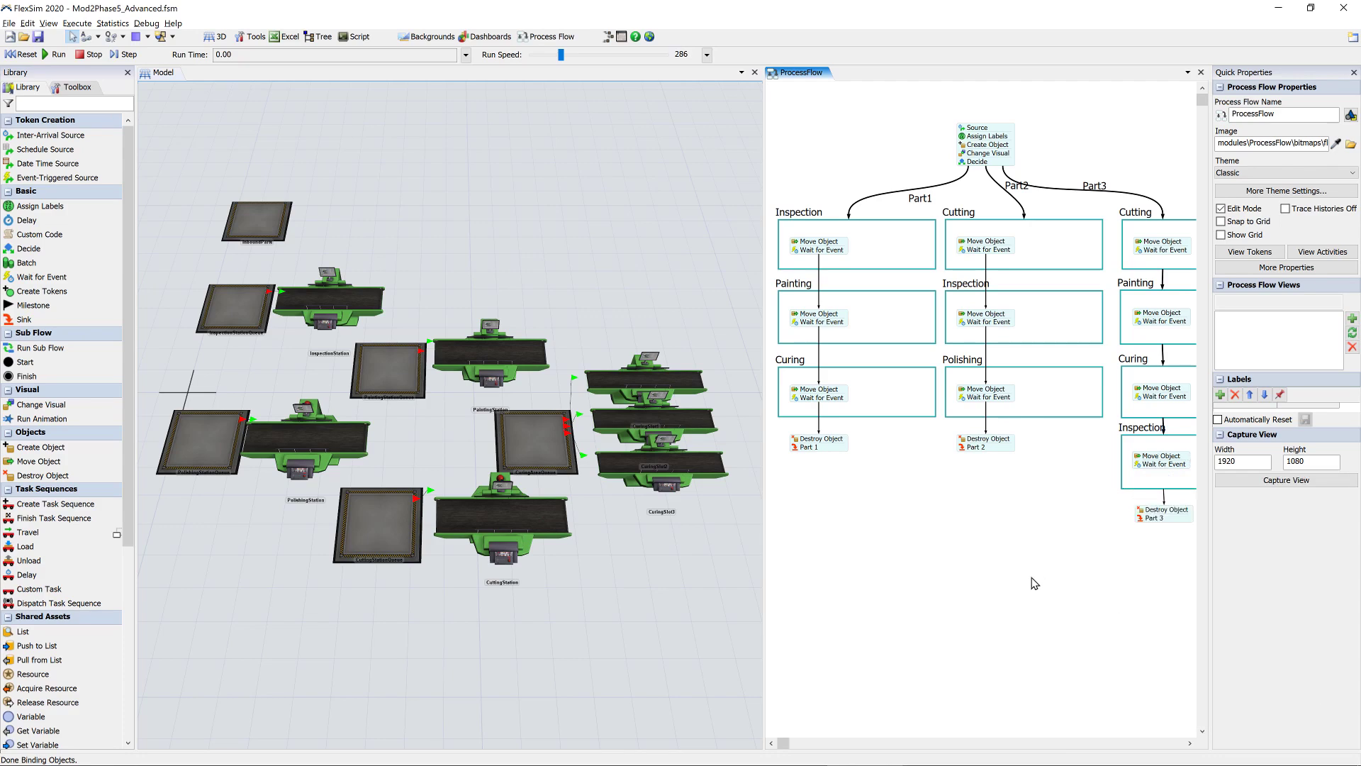
Save the model, and run the simulation from a reset state
click(39, 38)
click(28, 55)
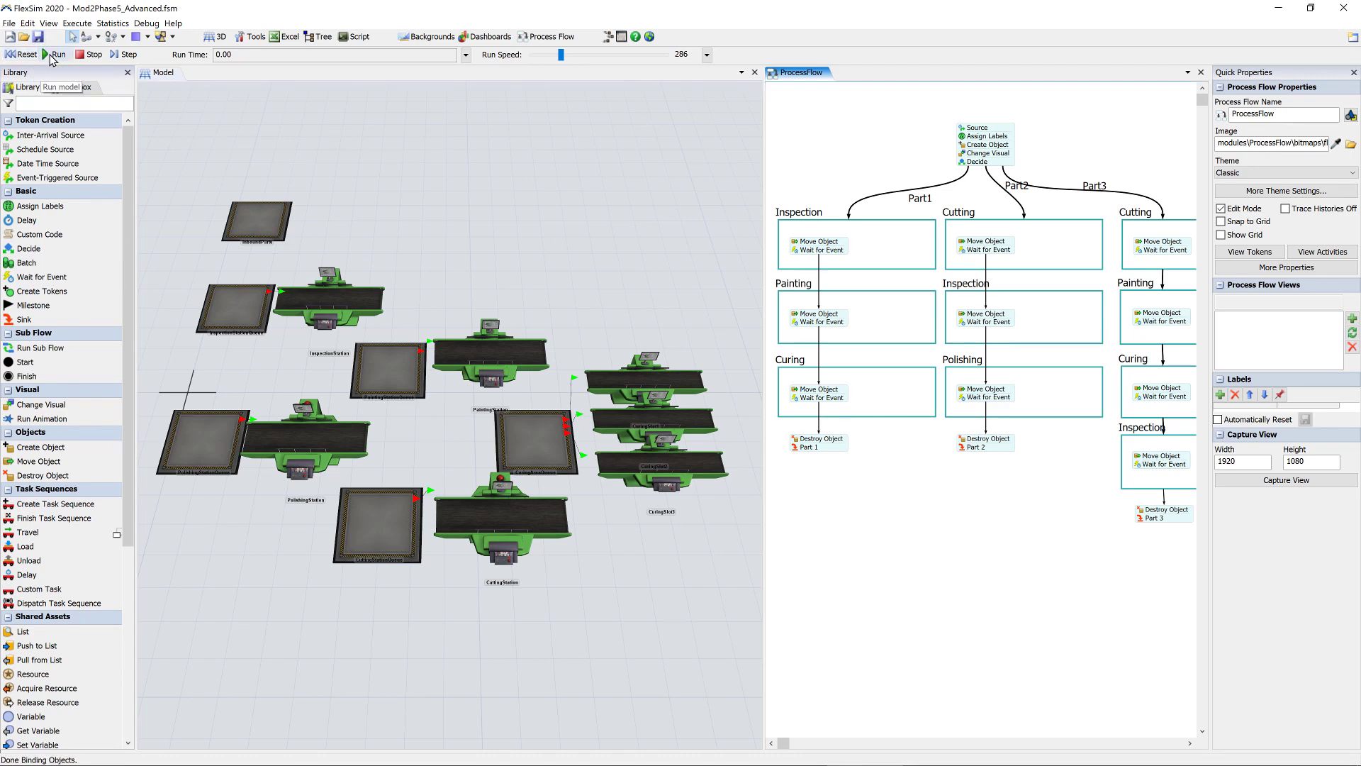
click(53, 55)
click(165, 143)
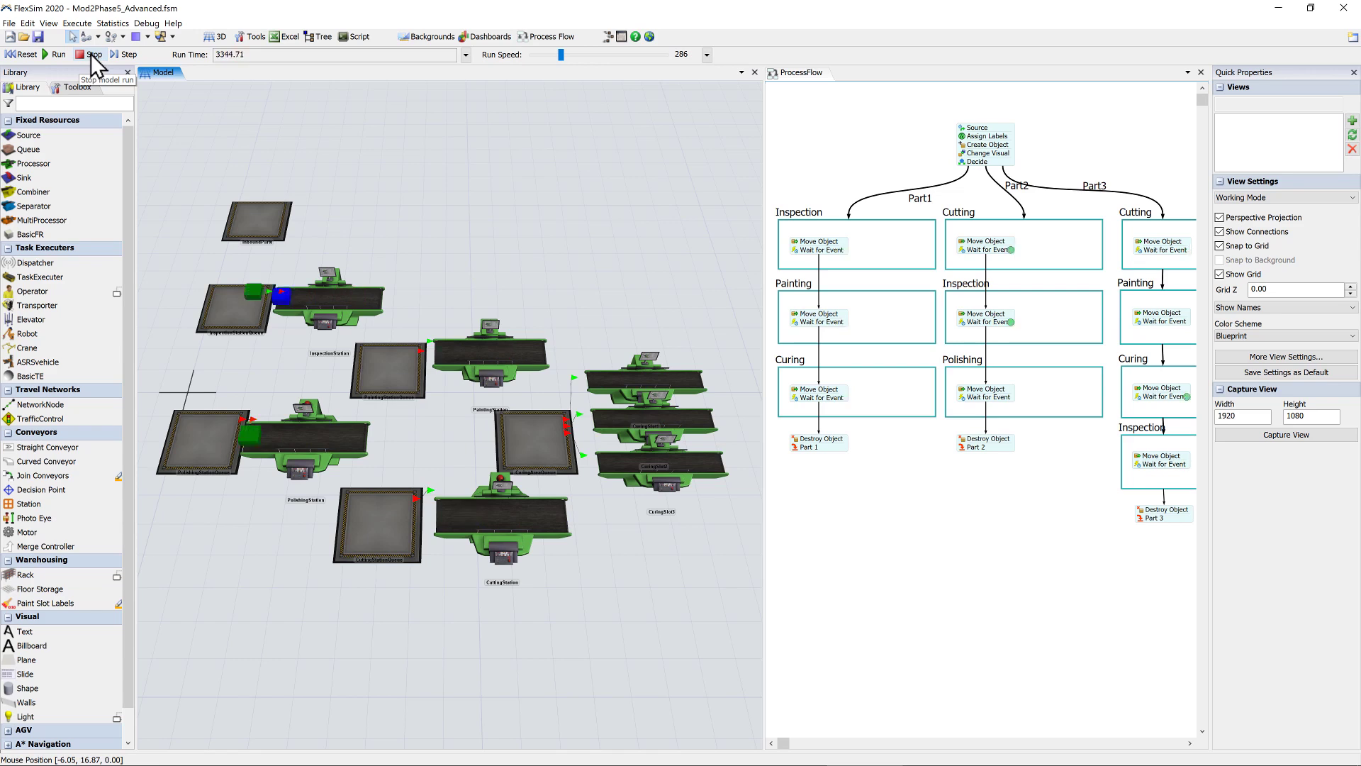
Slow the run speed to about 17.86, raise it to about 49.86, and stop the run
drag(561, 55, 542, 56)
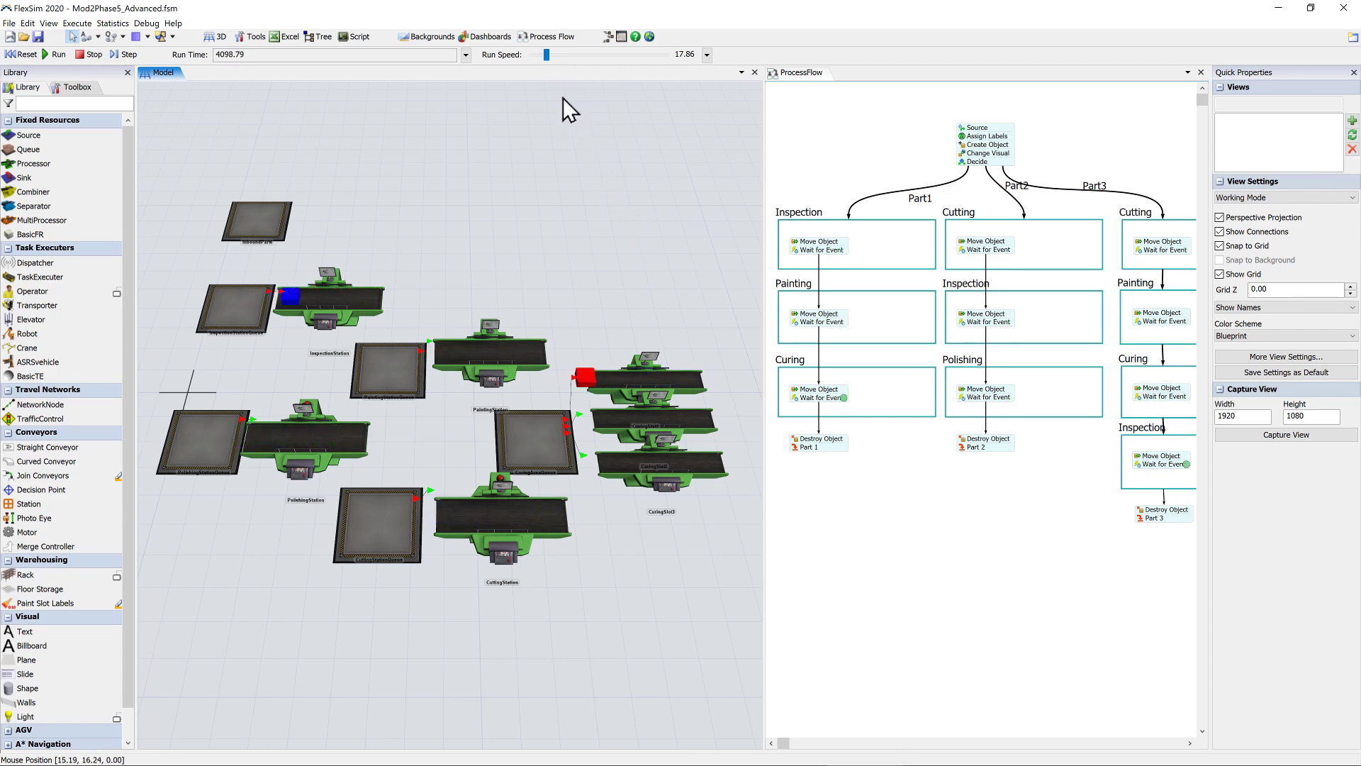
drag(547, 60, 551, 57)
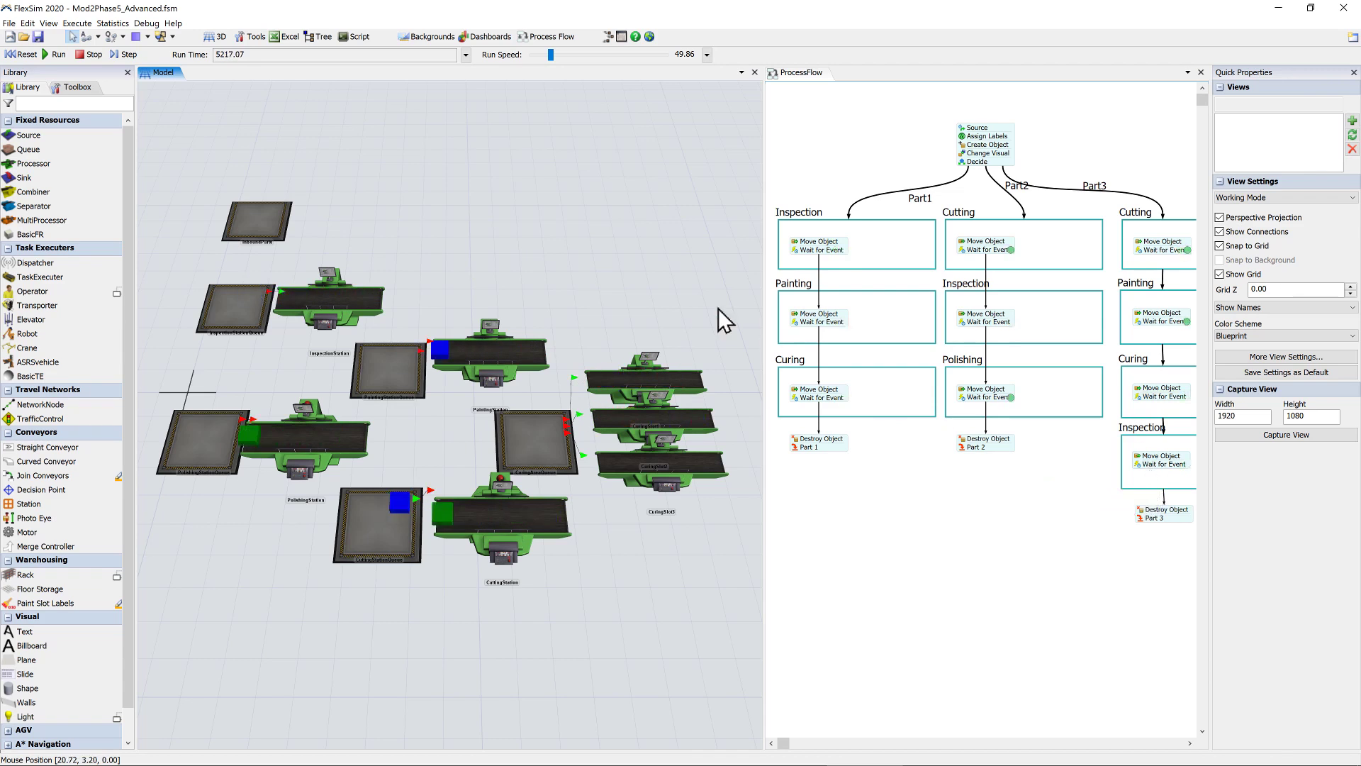
click(86, 55)
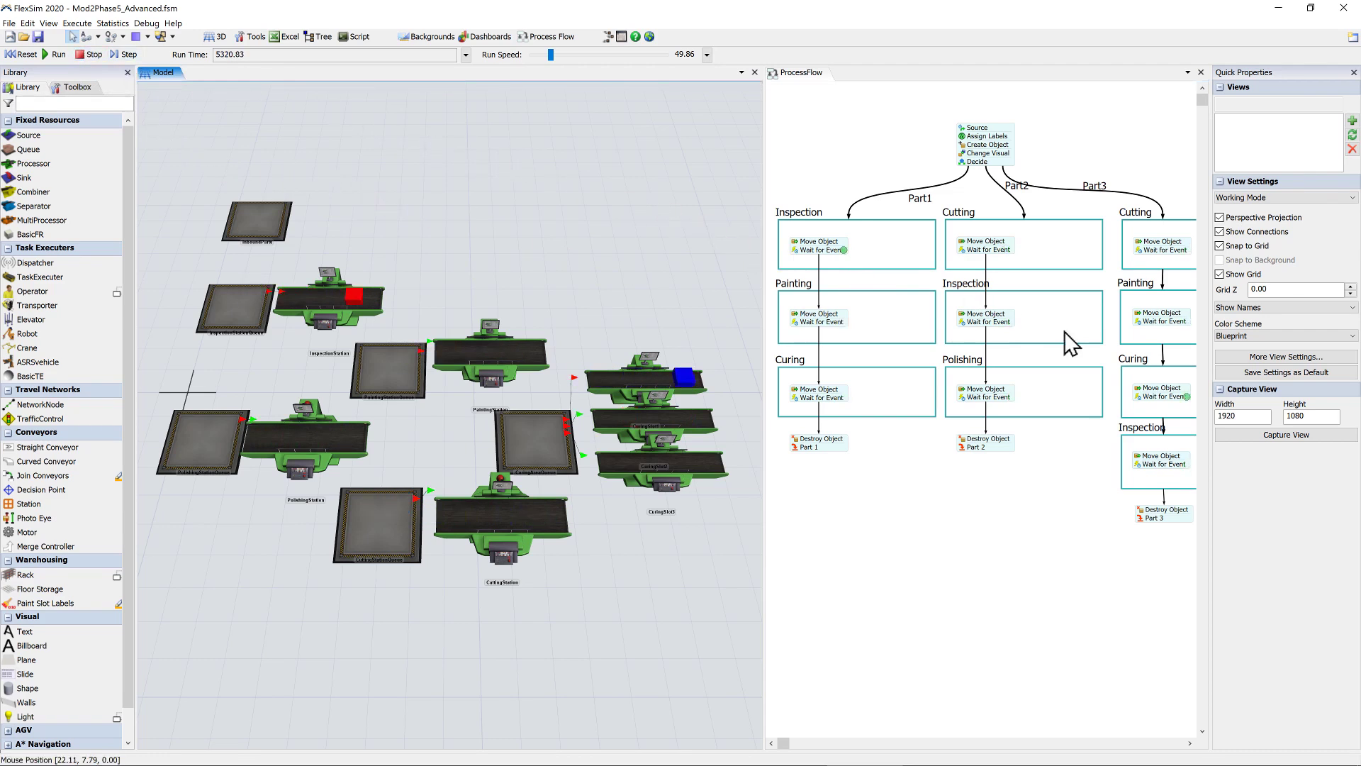
Inspect the labels of the token waiting in Part 3's Curing block and locate its item label's object in the 3D model
click(1186, 396)
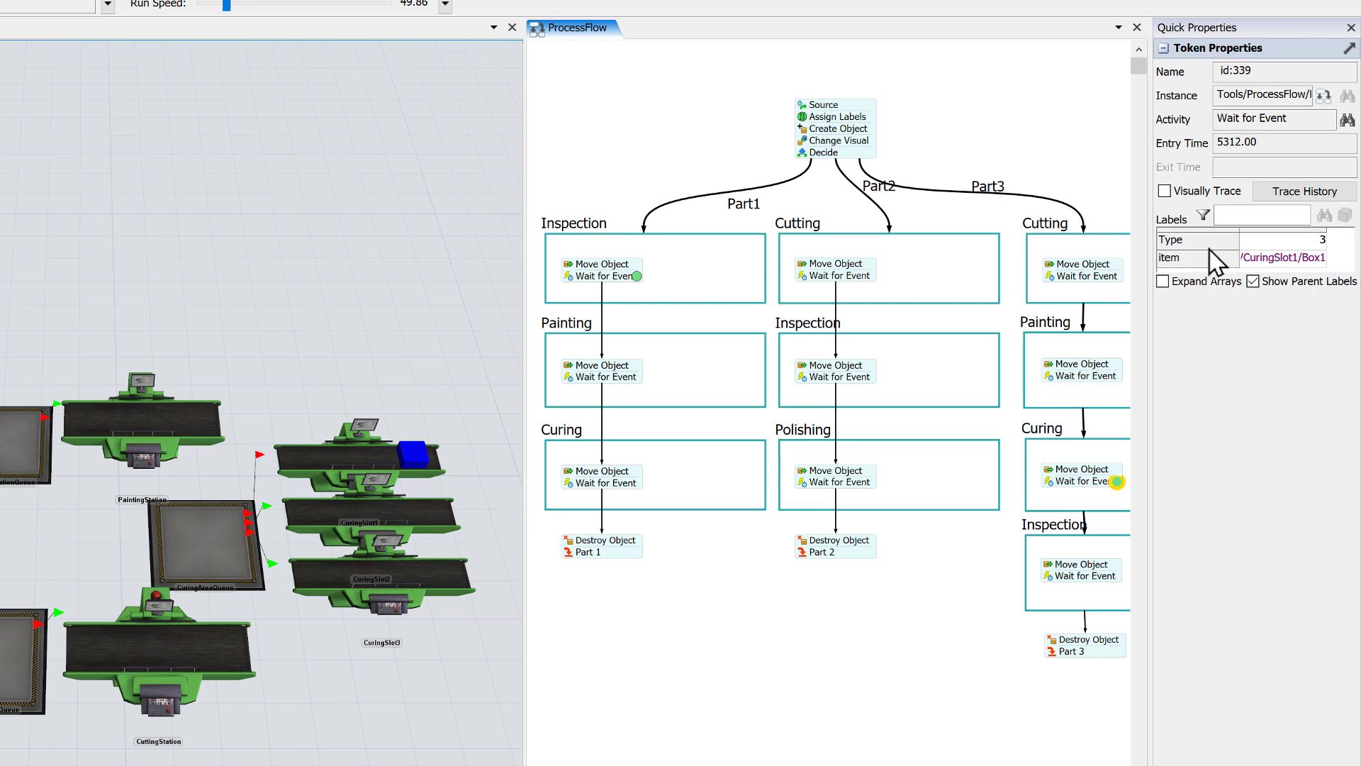
click(1273, 260)
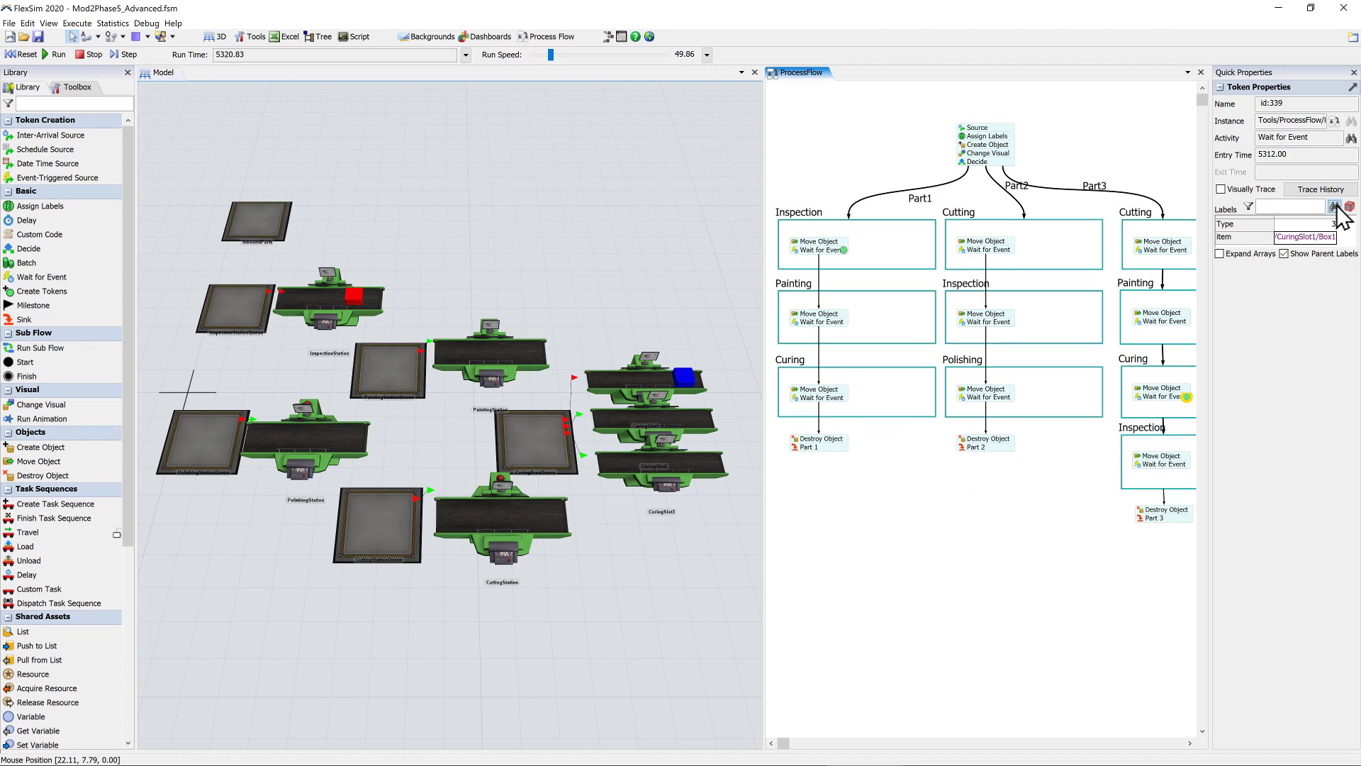
click(1335, 206)
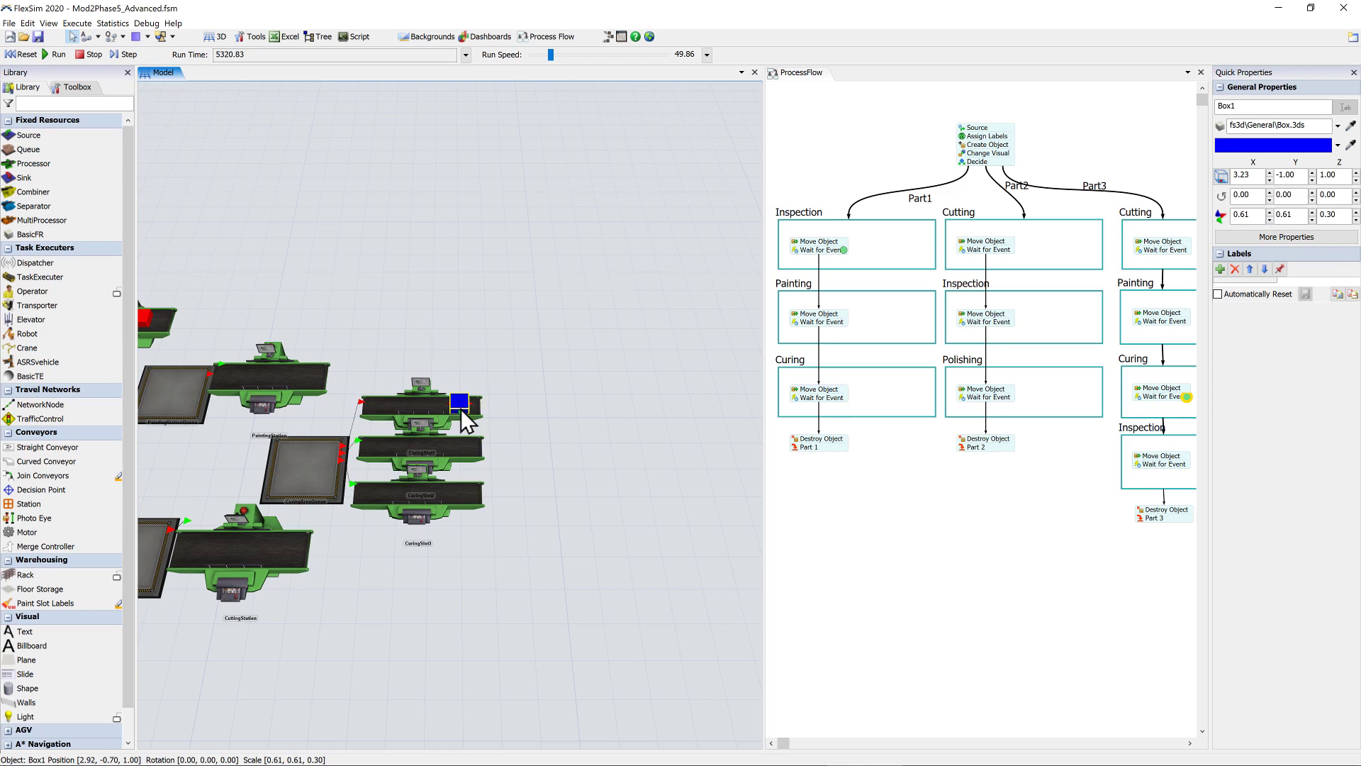
click(1186, 397)
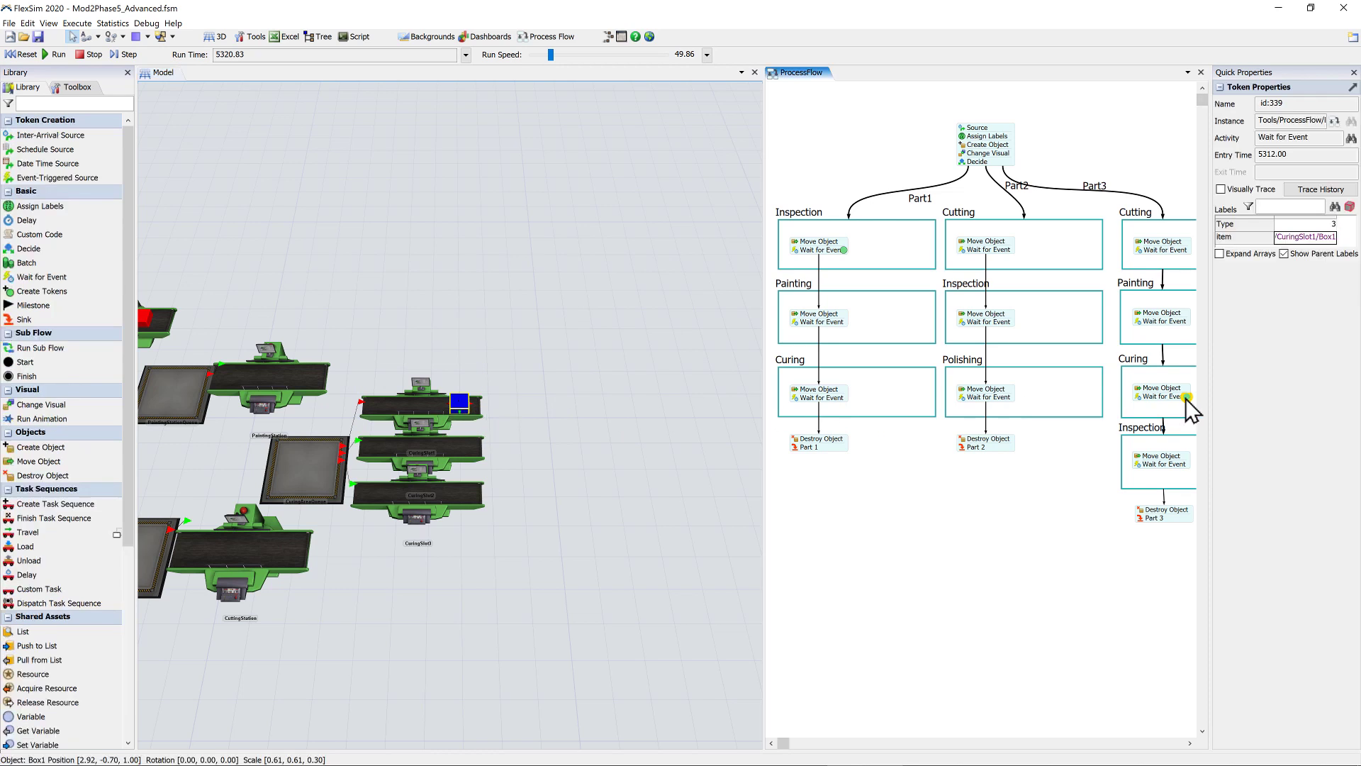
click(937, 401)
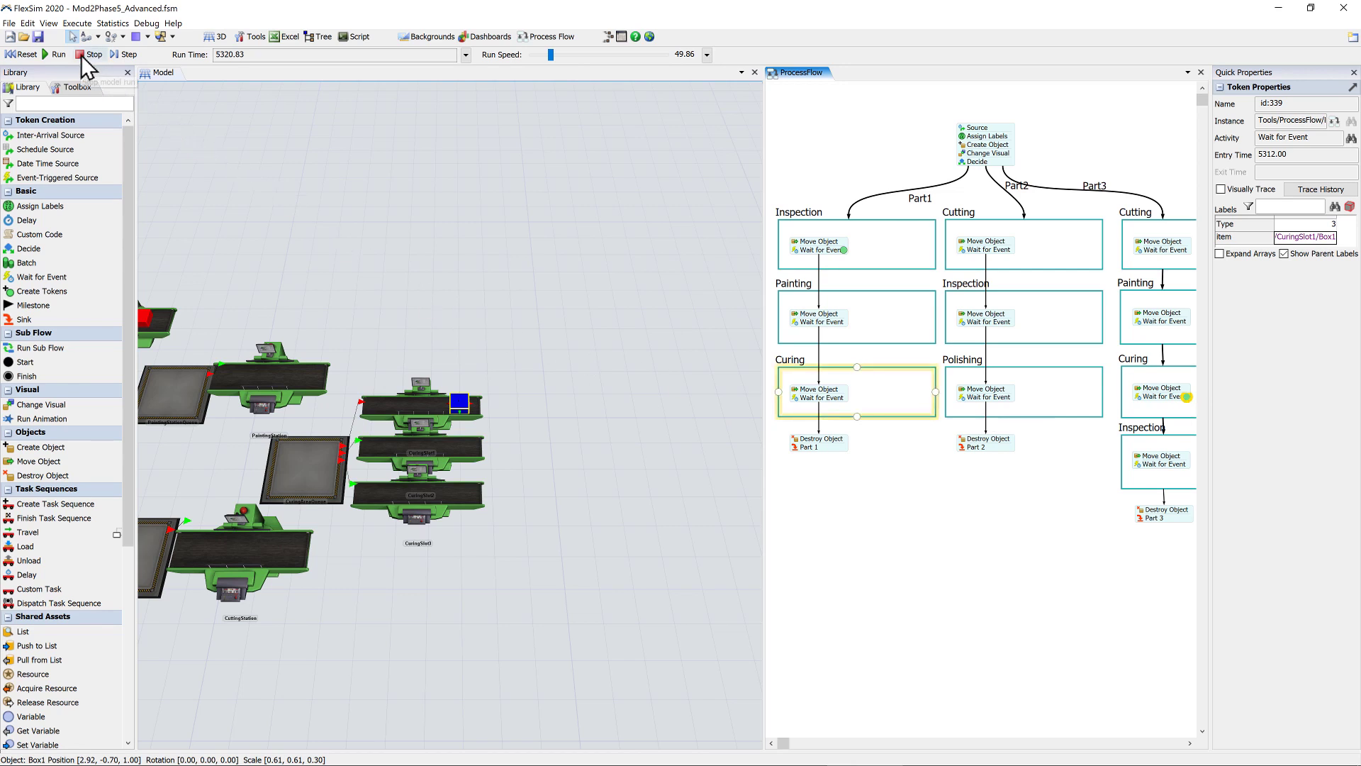